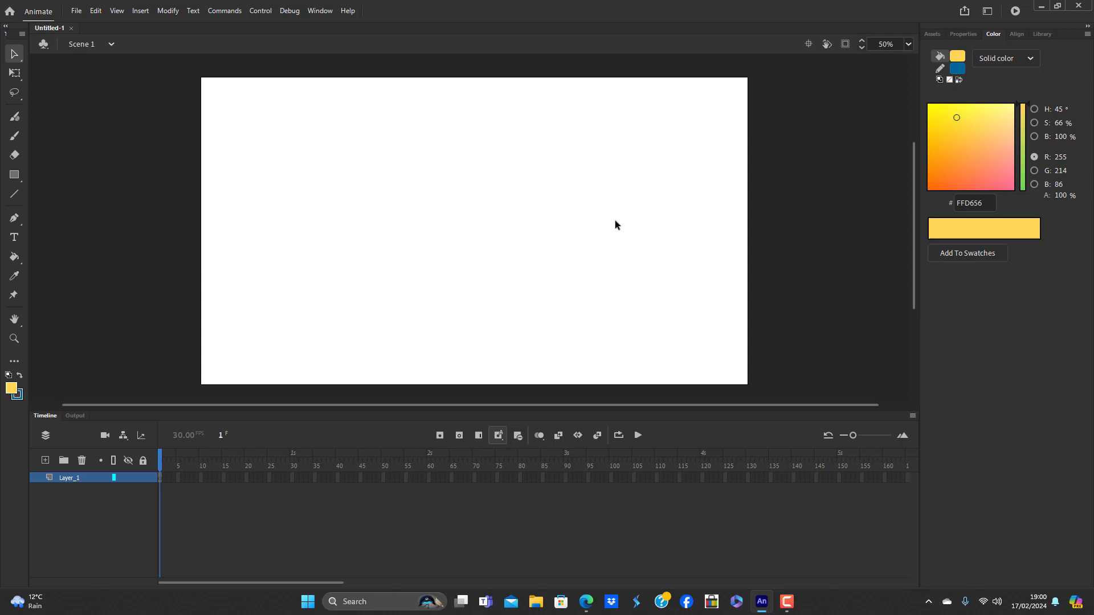
# Draw a wide yellow rectangle with a blue outline in the upper middle of the stage
pyautogui.click(14, 175)
pyautogui.moveTo(341, 170)
pyautogui.mouseDown()
pyautogui.moveTo(362, 217)
pyautogui.moveTo(522, 236)
pyautogui.mouseUp()
pyautogui.click(15, 56)
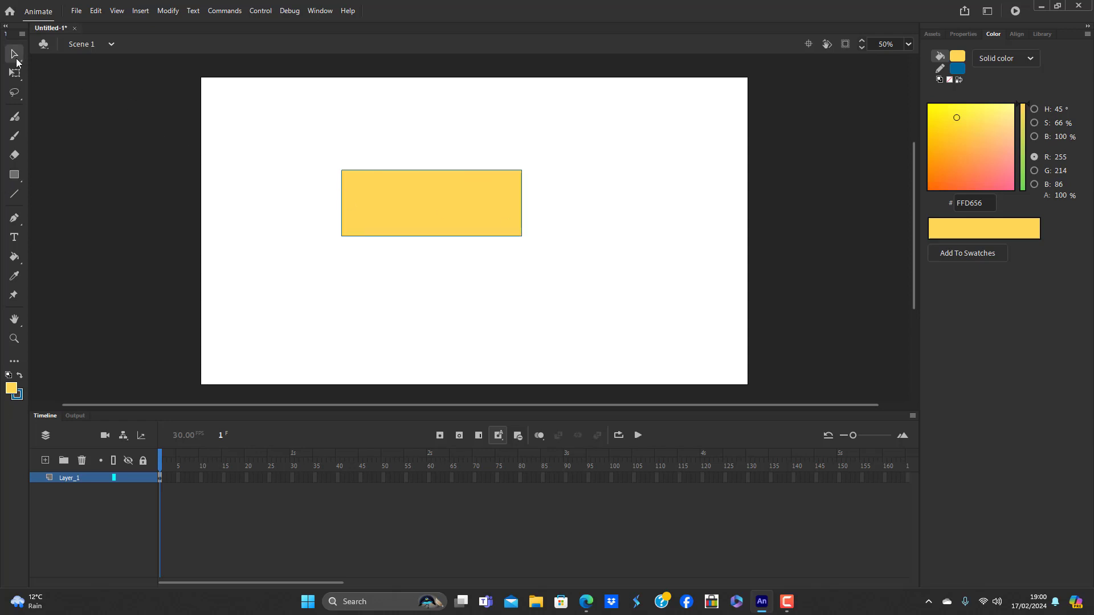
# Change the rectangle's fill to black and delete its blue outline
pyautogui.doubleClick(435, 194)
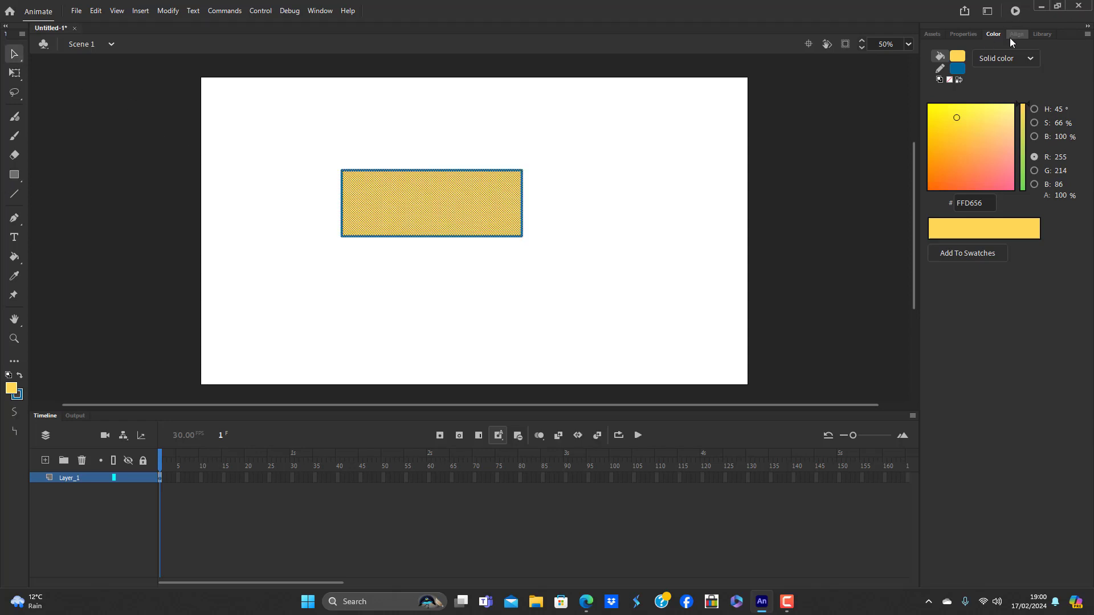
pyautogui.click(957, 56)
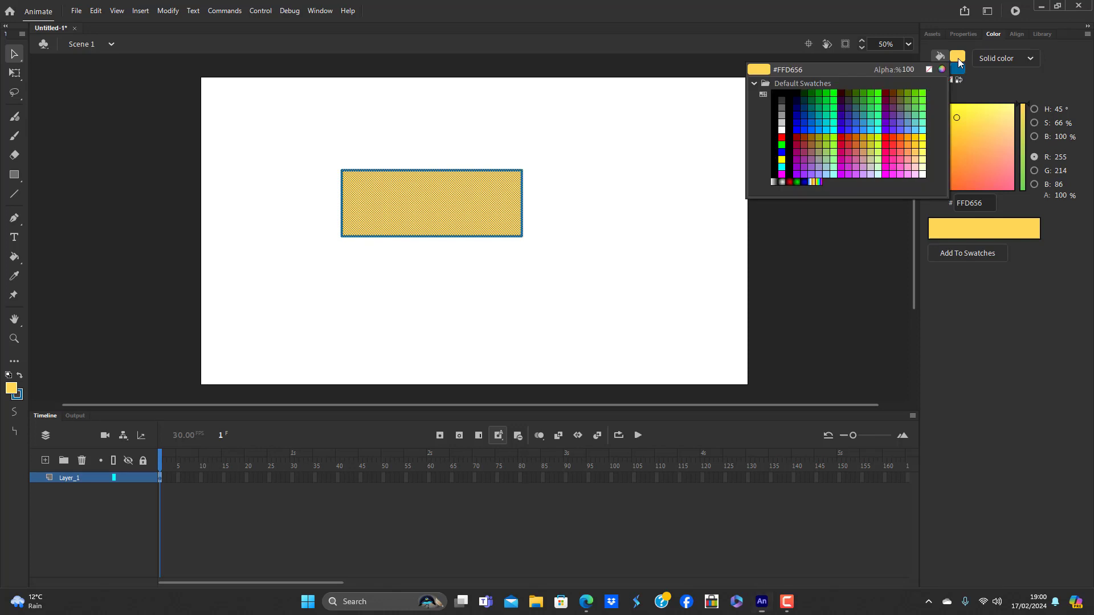
pyautogui.click(783, 91)
pyautogui.click(518, 246)
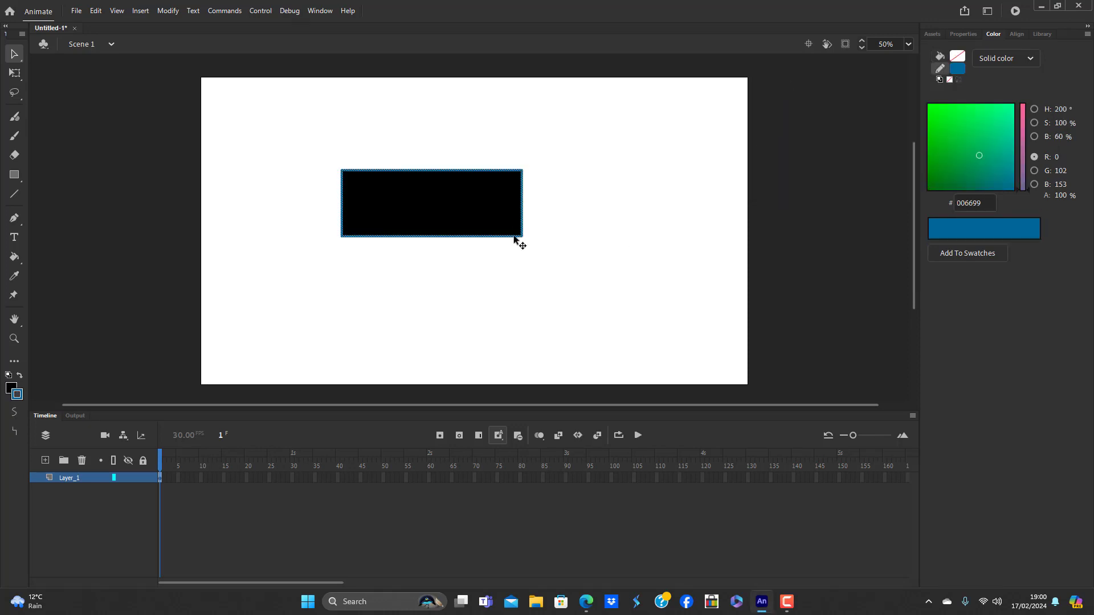
pyautogui.press('Delete')
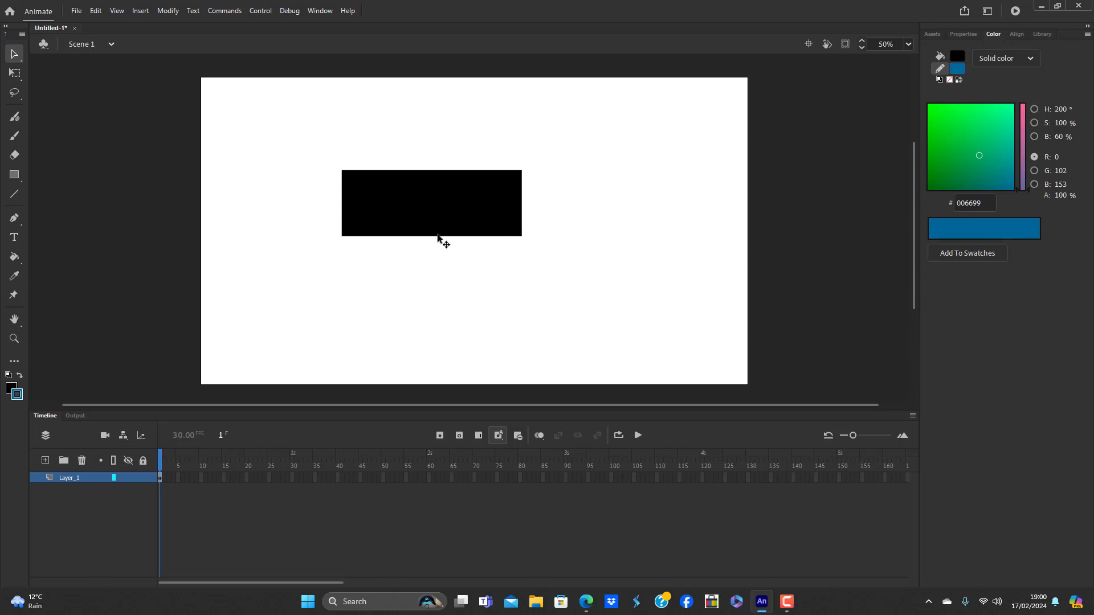
# Add corner points along the rectangle's upper and lower edges and bend its right half into a curved, tapering tail
pyautogui.moveTo(440, 236); pyautogui.dragTo(441, 215)
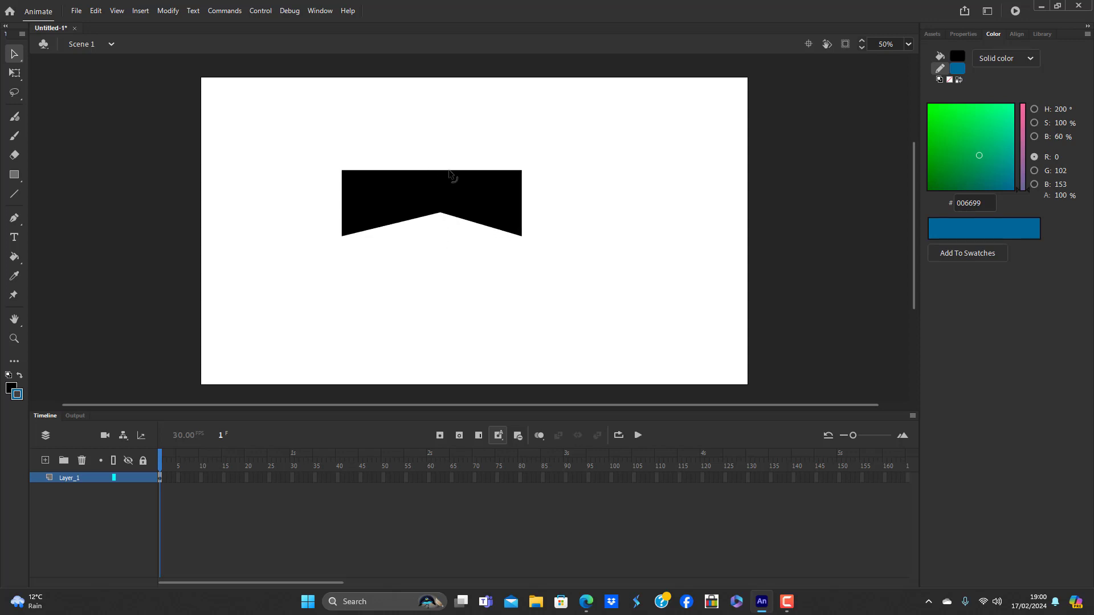
pyautogui.moveTo(450, 171); pyautogui.dragTo(494, 199)
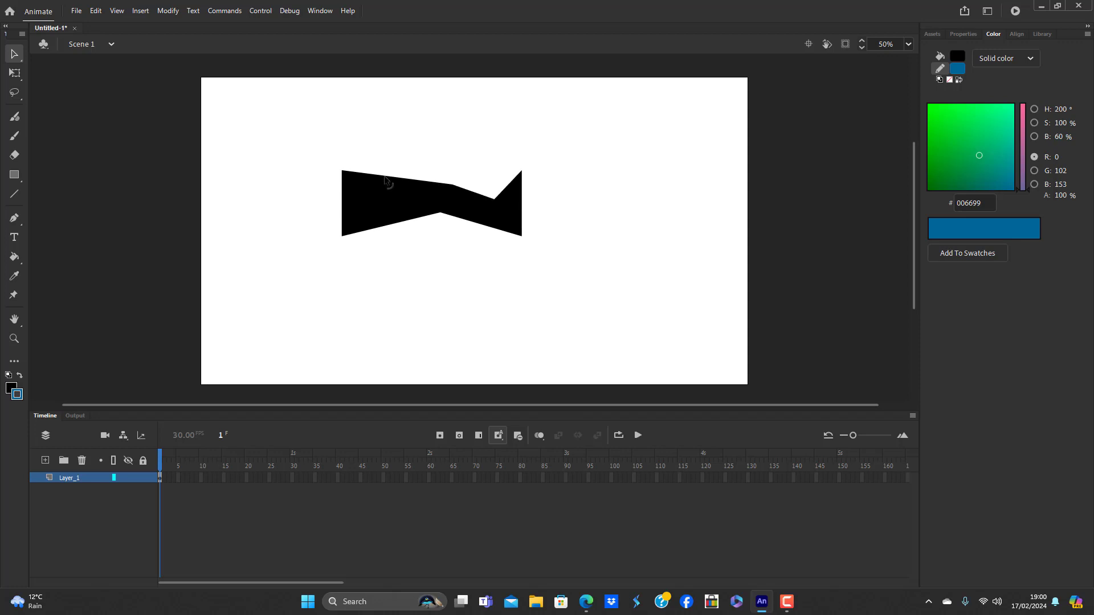
pyautogui.moveTo(387, 177); pyautogui.dragTo(388, 195)
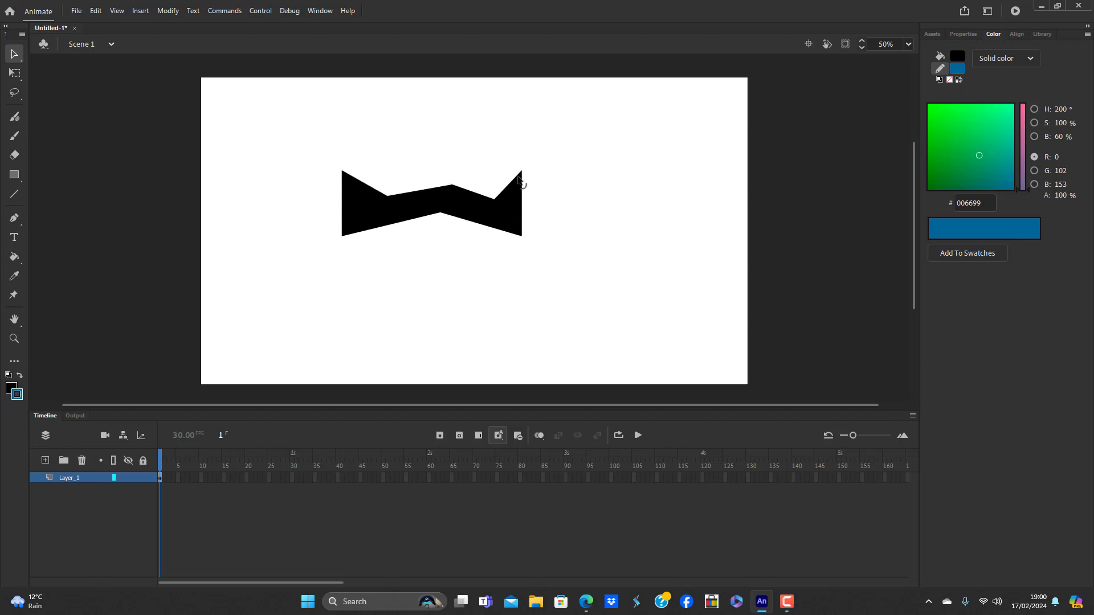
pyautogui.moveTo(522, 170); pyautogui.dragTo(520, 235)
pyautogui.moveTo(473, 224); pyautogui.dragTo(497, 233)
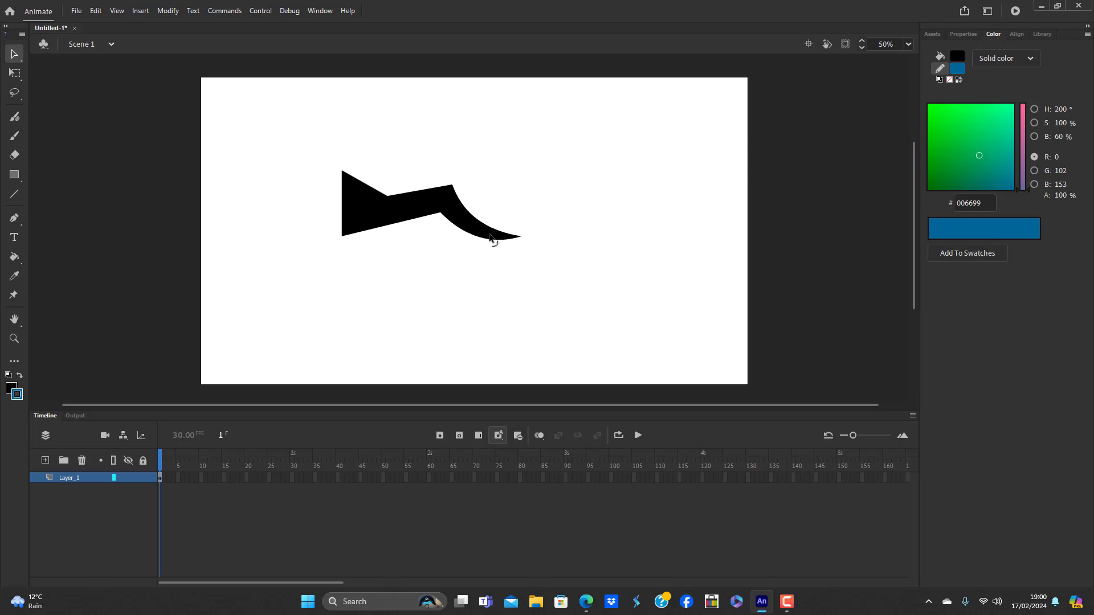
# Merge the left corners into one tip and curve the left half's edges to give a moustache-like outline
pyautogui.moveTo(341, 177); pyautogui.dragTo(340, 241)
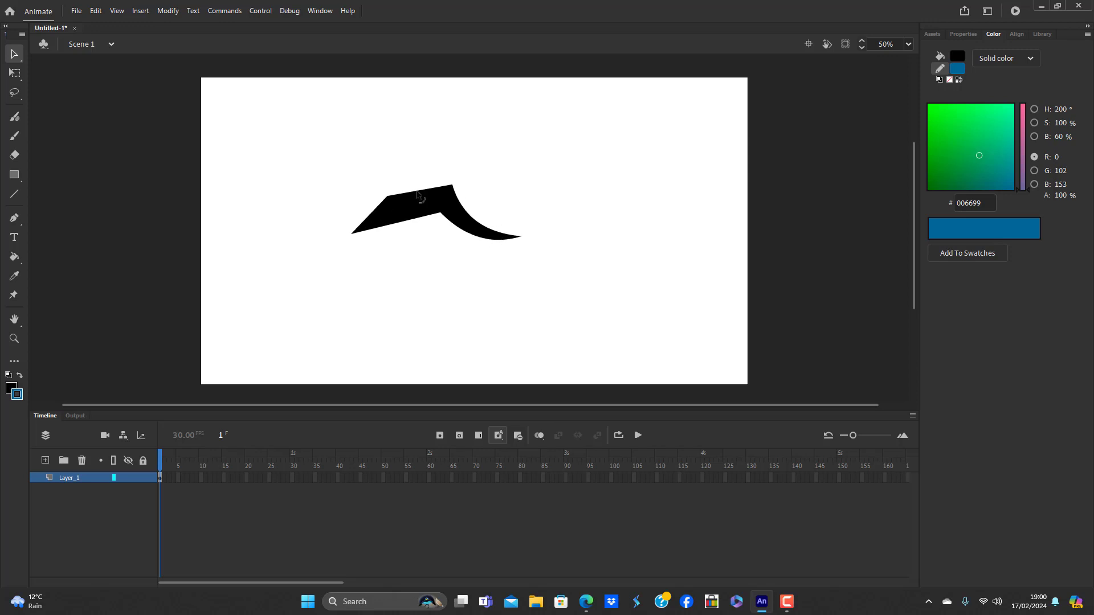
pyautogui.moveTo(420, 191); pyautogui.dragTo(421, 169)
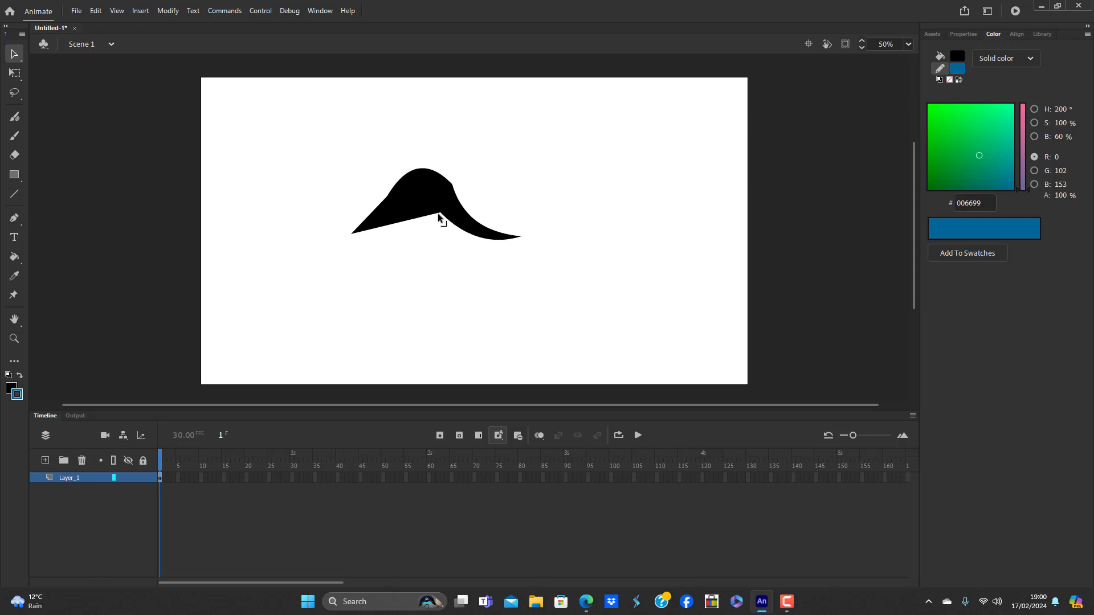
pyautogui.moveTo(421, 222); pyautogui.dragTo(386, 223)
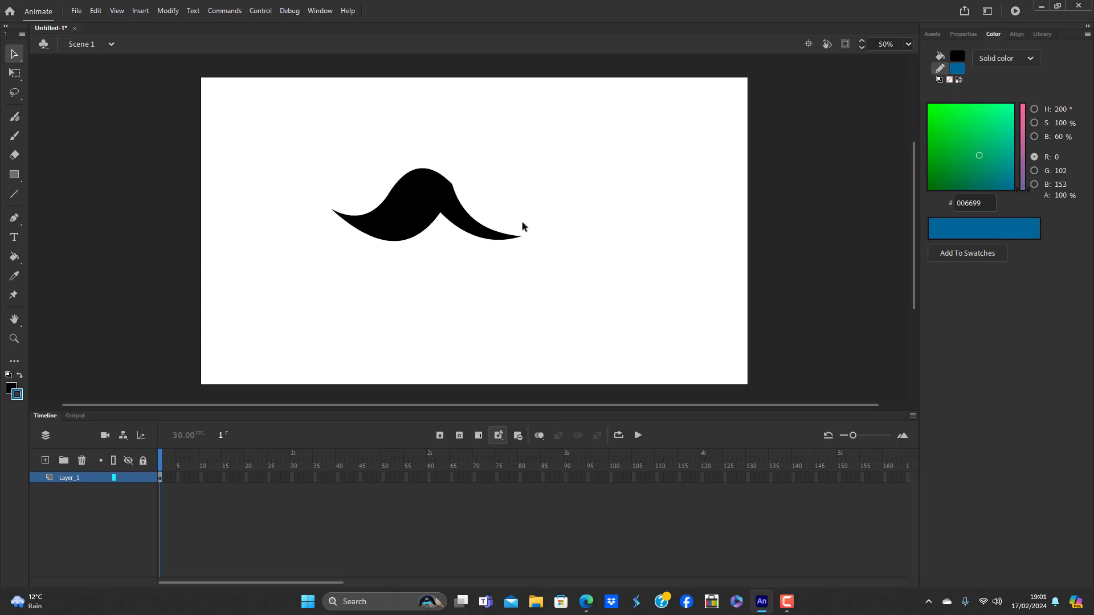
# Pull the lower notch down into a rounded underside and lower the bend point on the upper right edge
pyautogui.moveTo(440, 215); pyautogui.dragTo(439, 263)
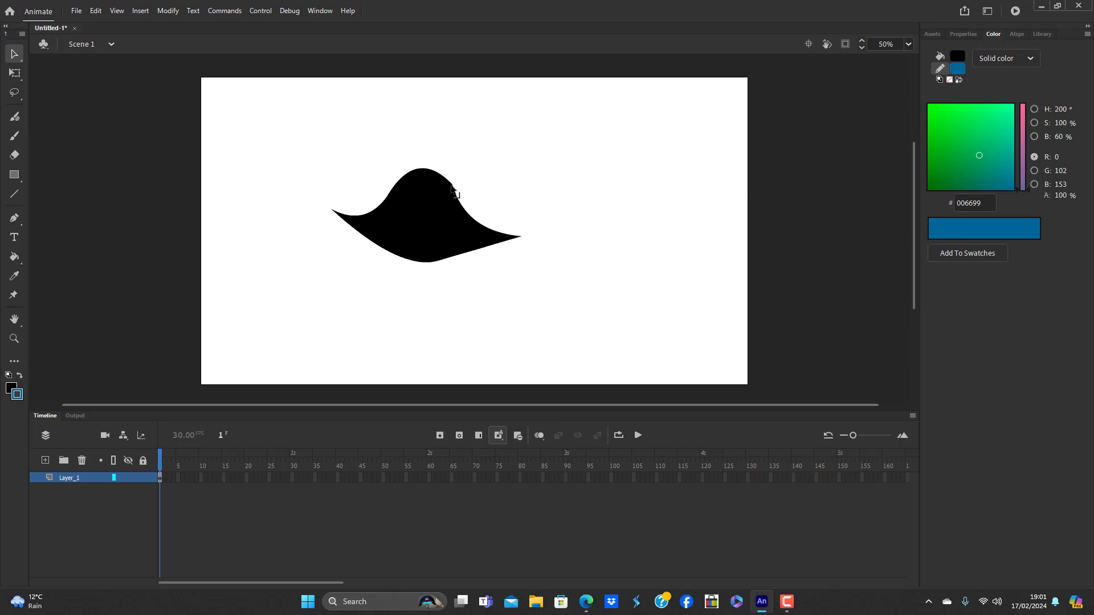
pyautogui.moveTo(456, 188); pyautogui.dragTo(454, 231)
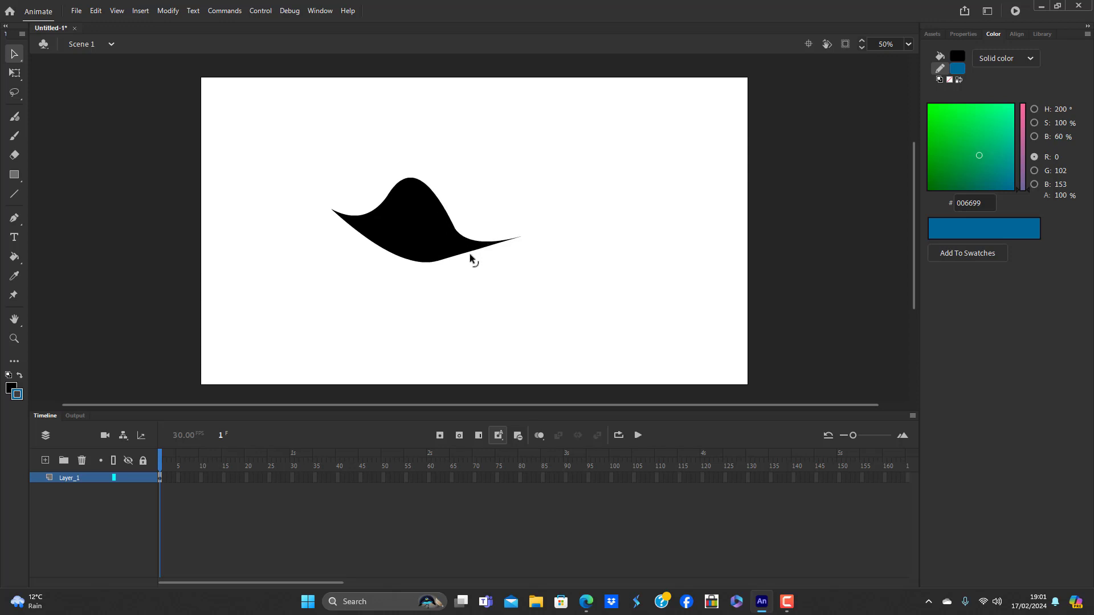
pyautogui.moveTo(472, 252); pyautogui.dragTo(473, 262)
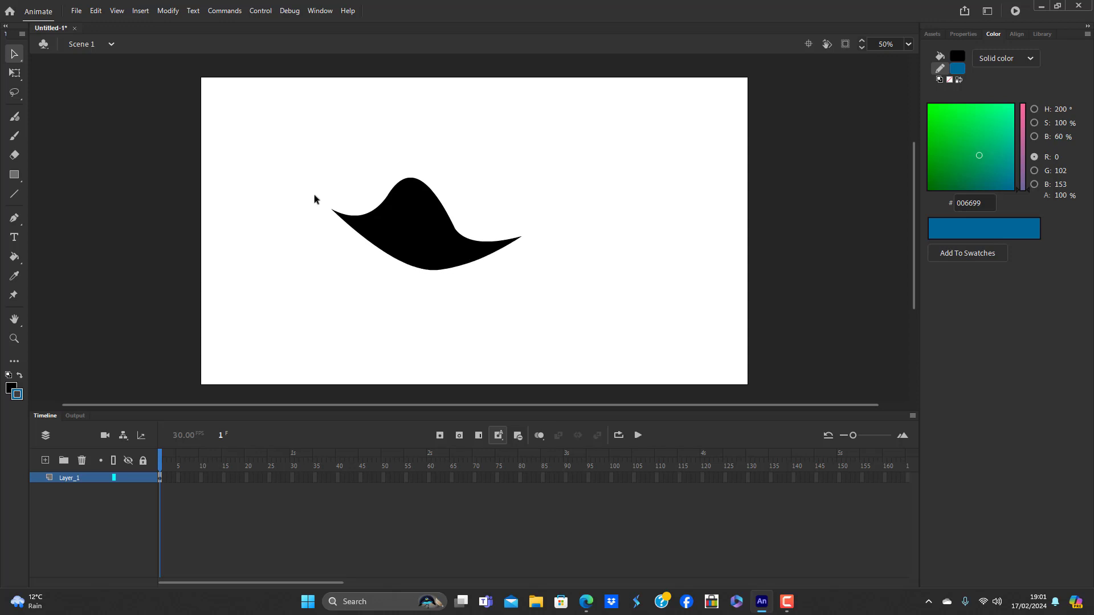
# Cut off the shape's left tip and merge the two cut corners into a single point
pyautogui.moveTo(311, 182); pyautogui.dragTo(368, 287)
pyautogui.press('Delete')
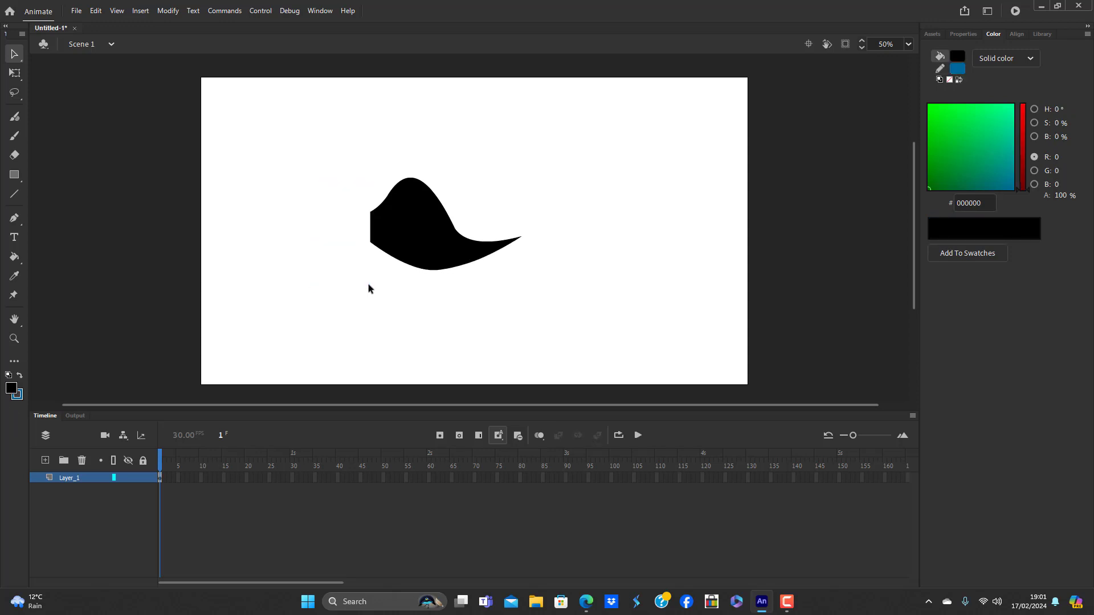
pyautogui.moveTo(370, 213); pyautogui.dragTo(371, 242)
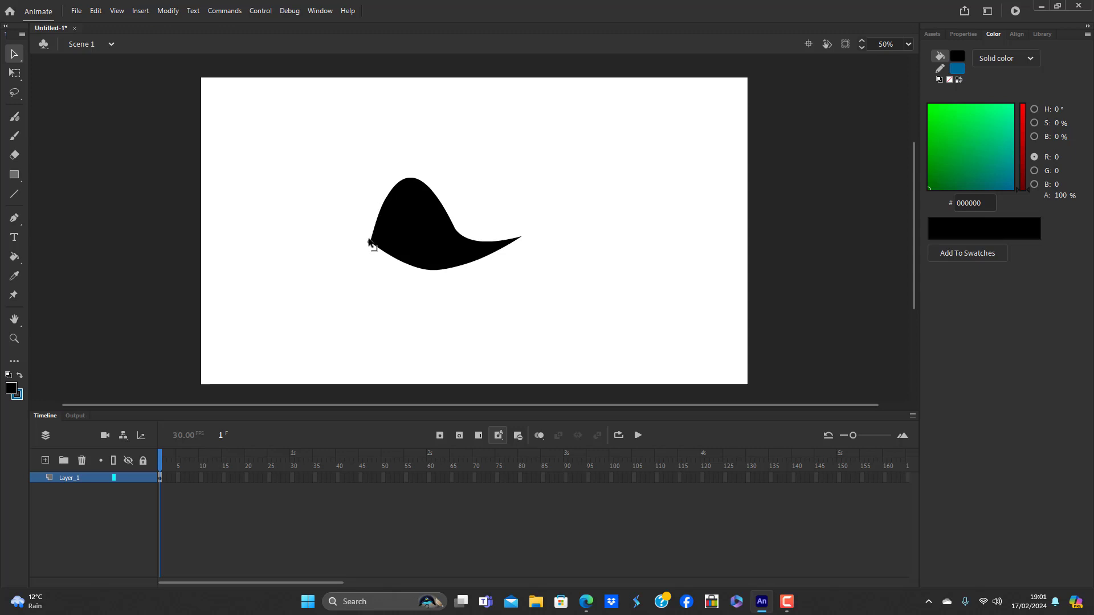
pyautogui.click(373, 244)
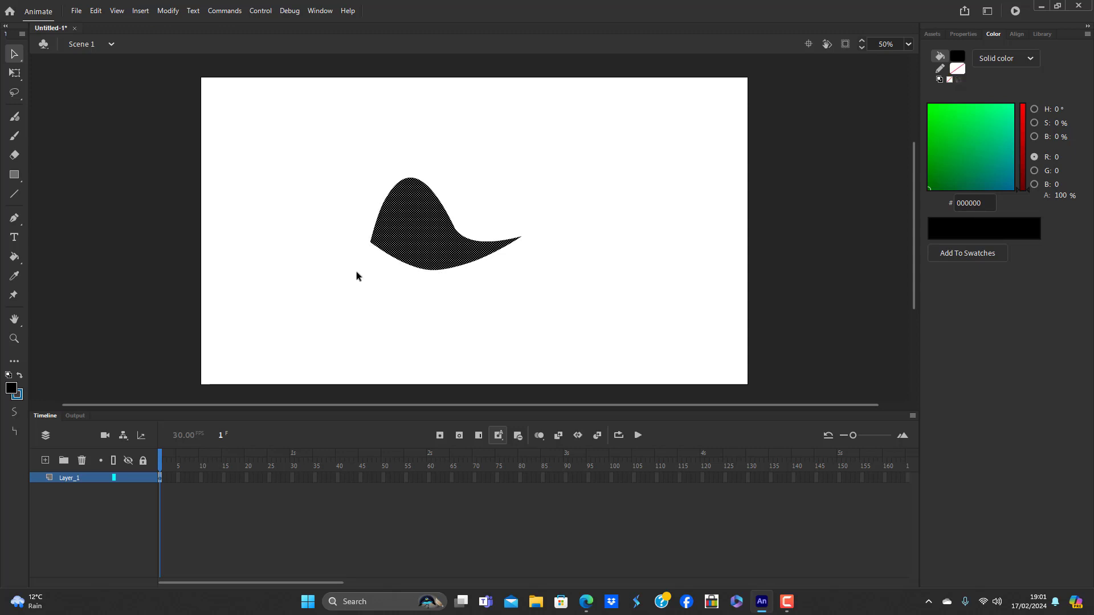
pyautogui.click(357, 272)
# Pull the left corner outward and shorten the right tail to form a leaf-shaped eye
pyautogui.moveTo(371, 242)
pyautogui.mouseDown()
pyautogui.moveTo(332, 216)
pyautogui.moveTo(379, 201)
pyautogui.moveTo(382, 214)
pyautogui.moveTo(359, 223)
pyautogui.moveTo(335, 218)
pyautogui.moveTo(359, 257)
pyautogui.moveTo(338, 256)
pyautogui.mouseUp()
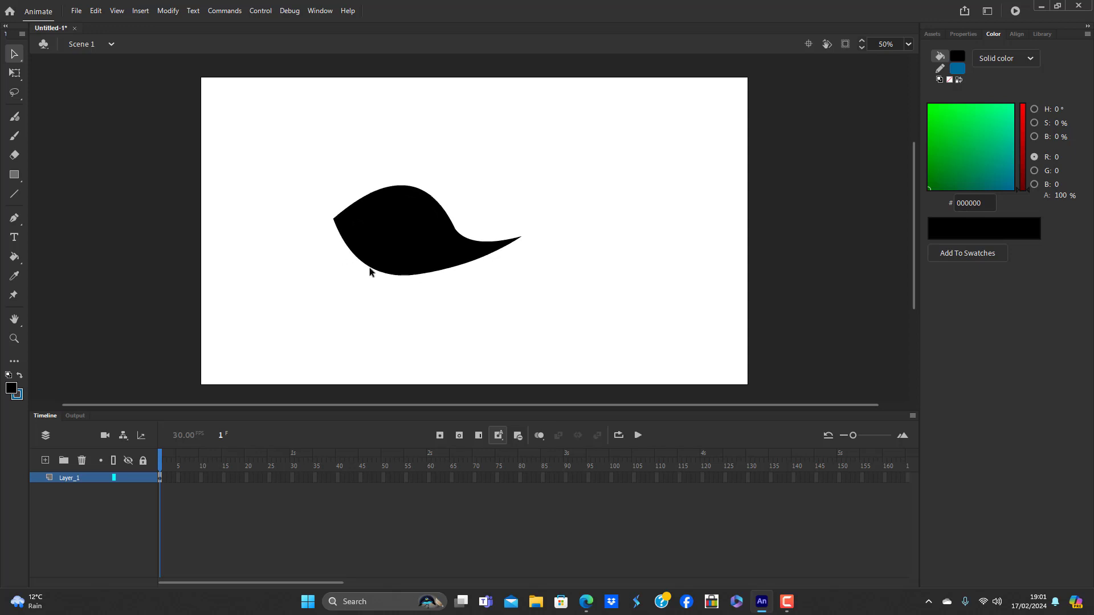
pyautogui.moveTo(522, 237); pyautogui.dragTo(528, 244)
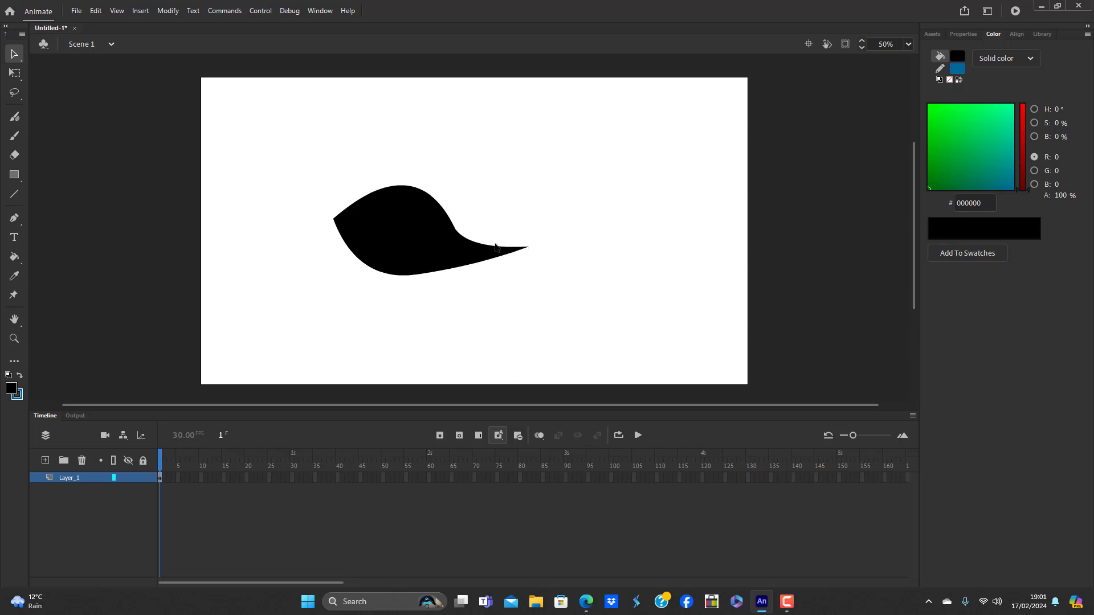
pyautogui.moveTo(459, 235); pyautogui.dragTo(490, 264)
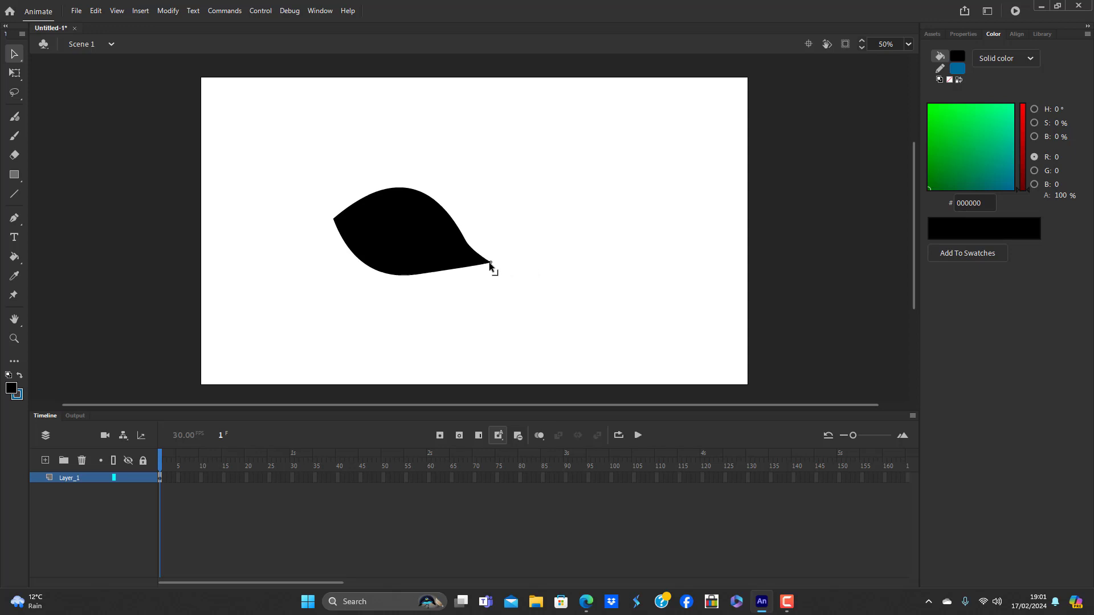
# Convert the black eye shape to a Movie Clip symbol named eye
pyautogui.click(405, 249)
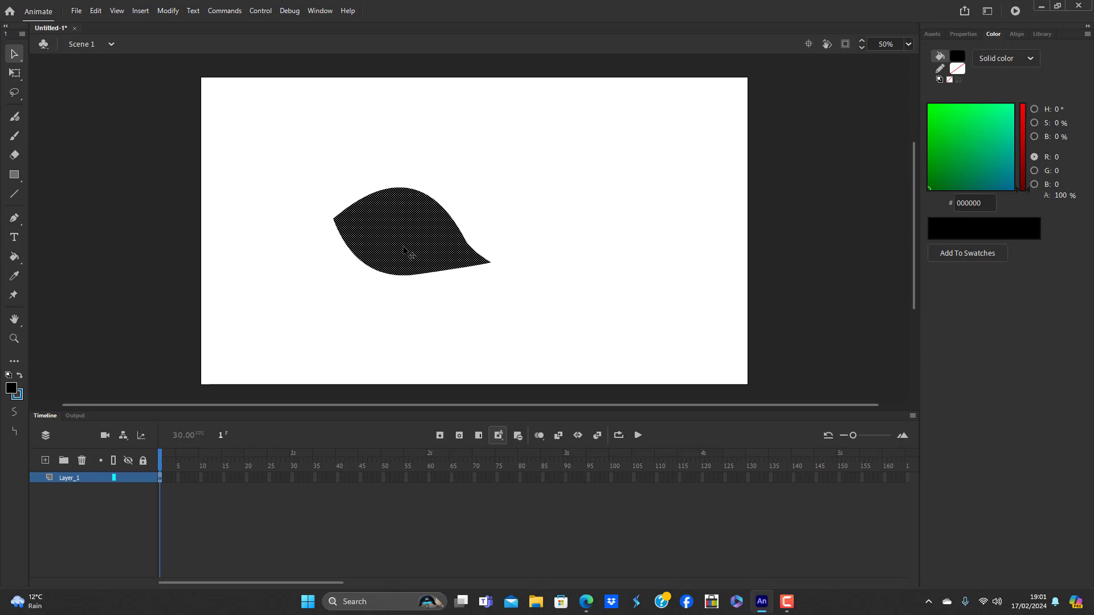
pyautogui.press('F8')
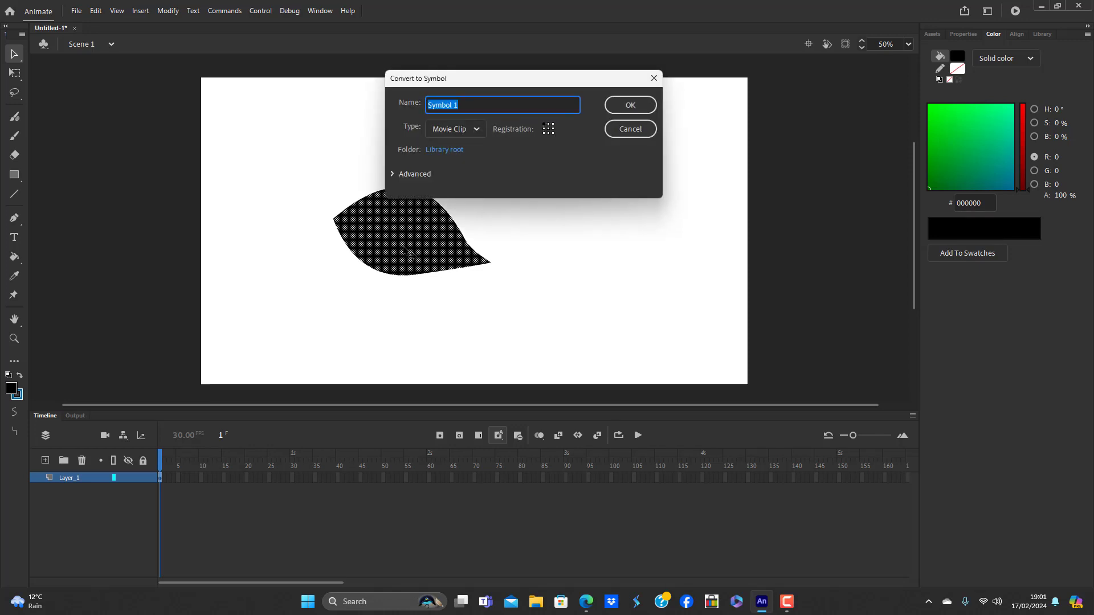
pyautogui.write('eye')
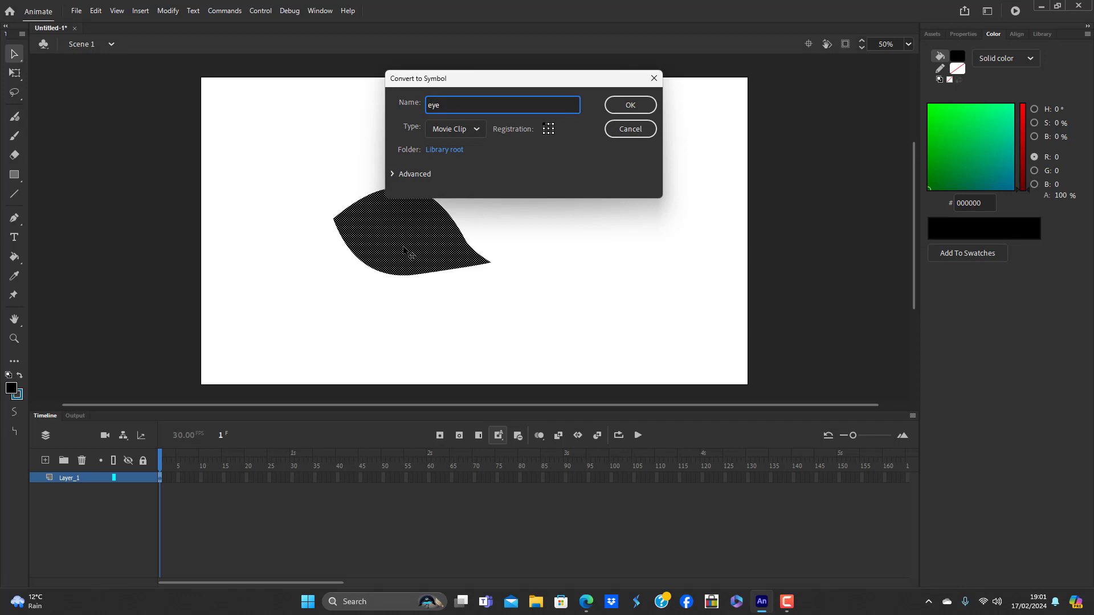
pyautogui.press('Return')
# Open the eye symbol for editing, extend the shape's left corner outward and pull its right corner slightly inward
pyautogui.click(449, 296)
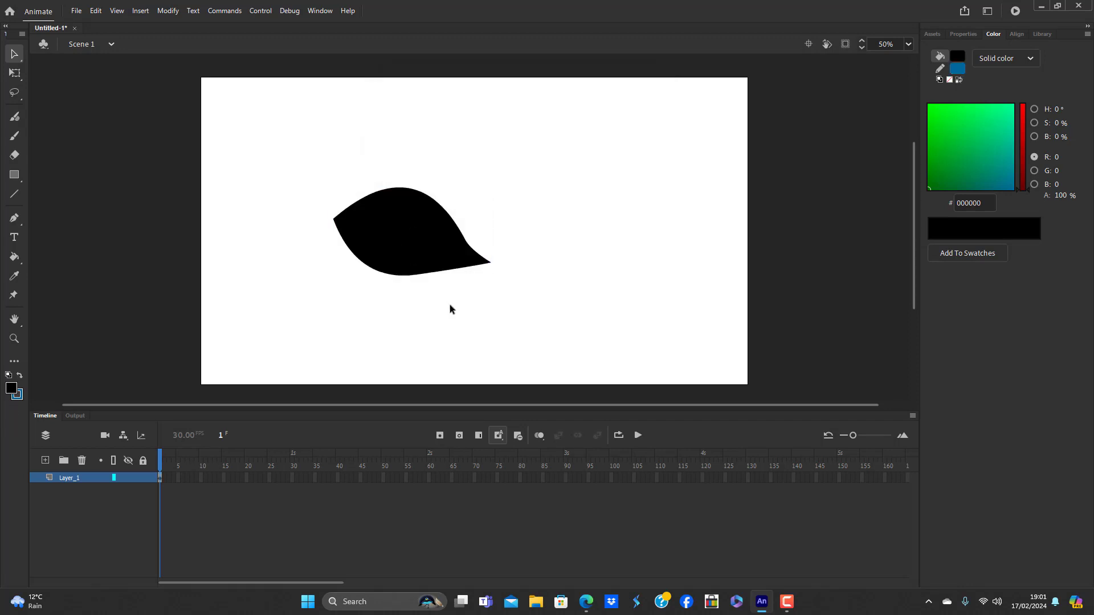
pyautogui.doubleClick(463, 241)
pyautogui.click(482, 296)
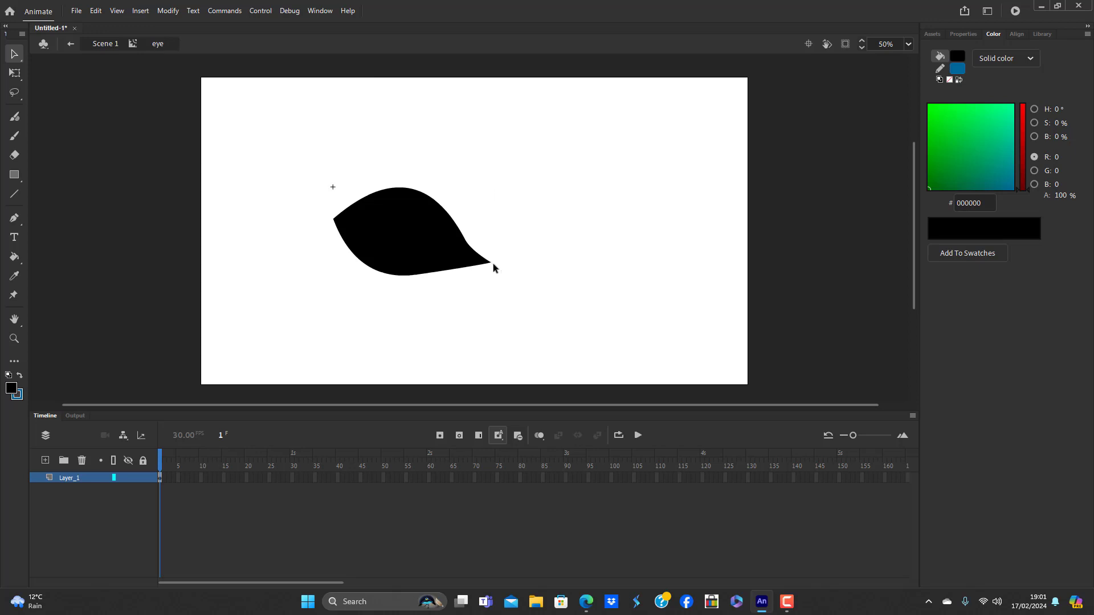
pyautogui.moveTo(494, 263); pyautogui.dragTo(478, 262)
pyautogui.moveTo(333, 220); pyautogui.dragTo(296, 213)
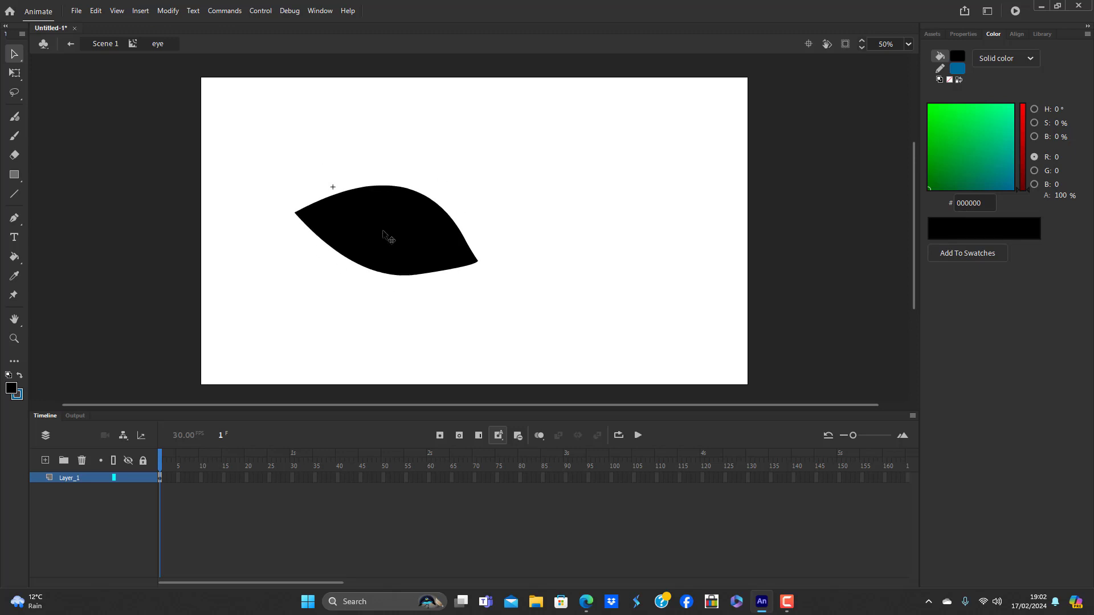
# Copy the eye shape and add four new layers above Layer_1 inside the symbol
pyautogui.click(403, 217)
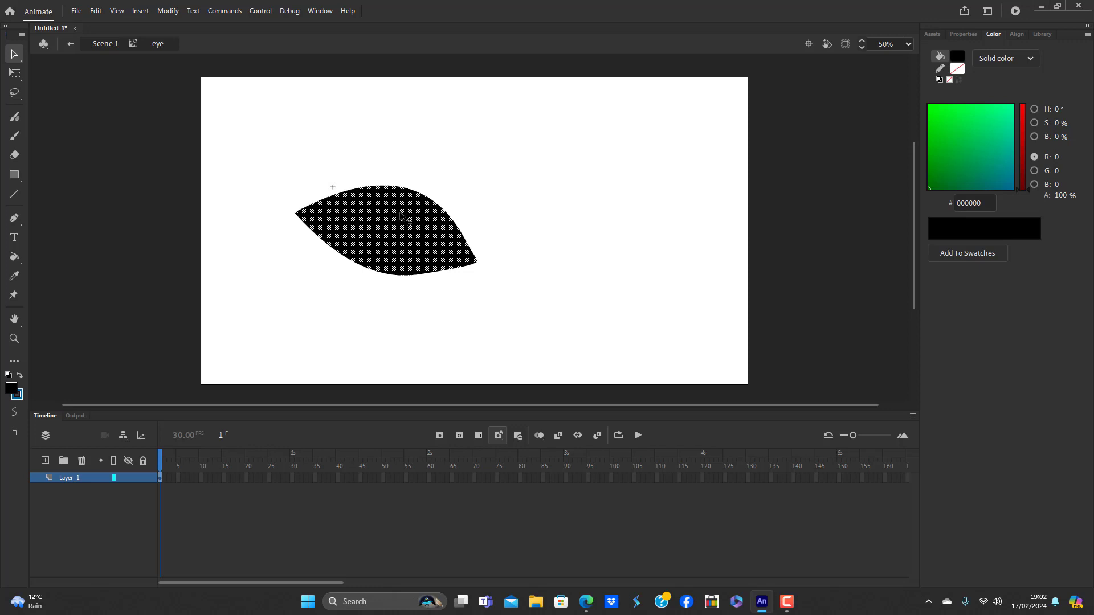
pyautogui.click(46, 461)
pyautogui.click(45, 461)
pyautogui.click(46, 460)
pyautogui.click(45, 460)
# Paste the eye shape in place on Layer_2, Layer_3, Layer_4 and Layer_5
pyautogui.click(78, 512)
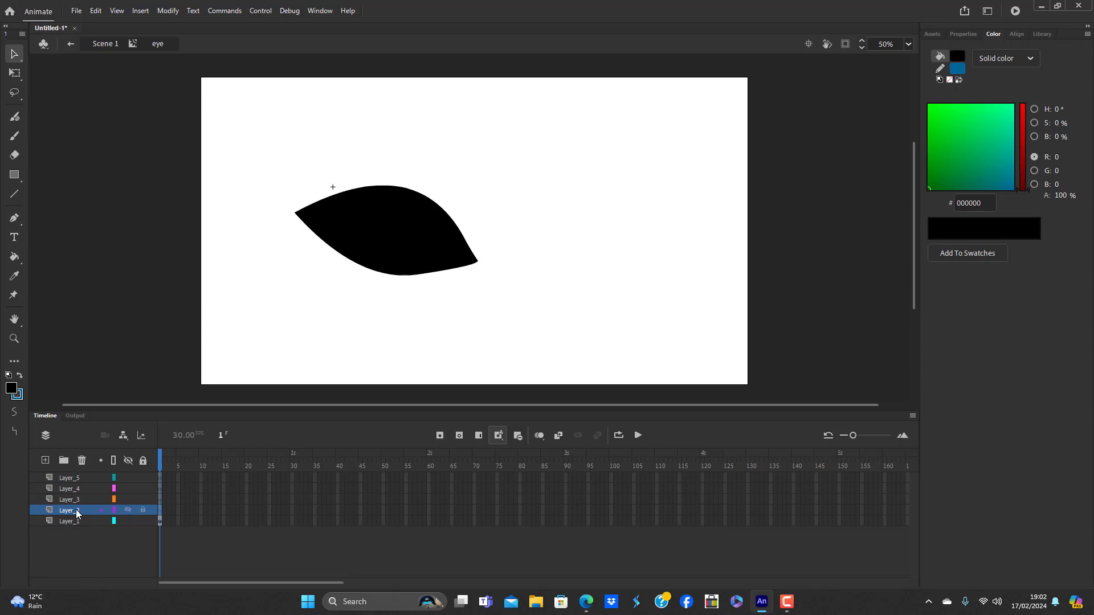
pyautogui.hotkey('ctrl', 'a')
pyautogui.click(79, 500)
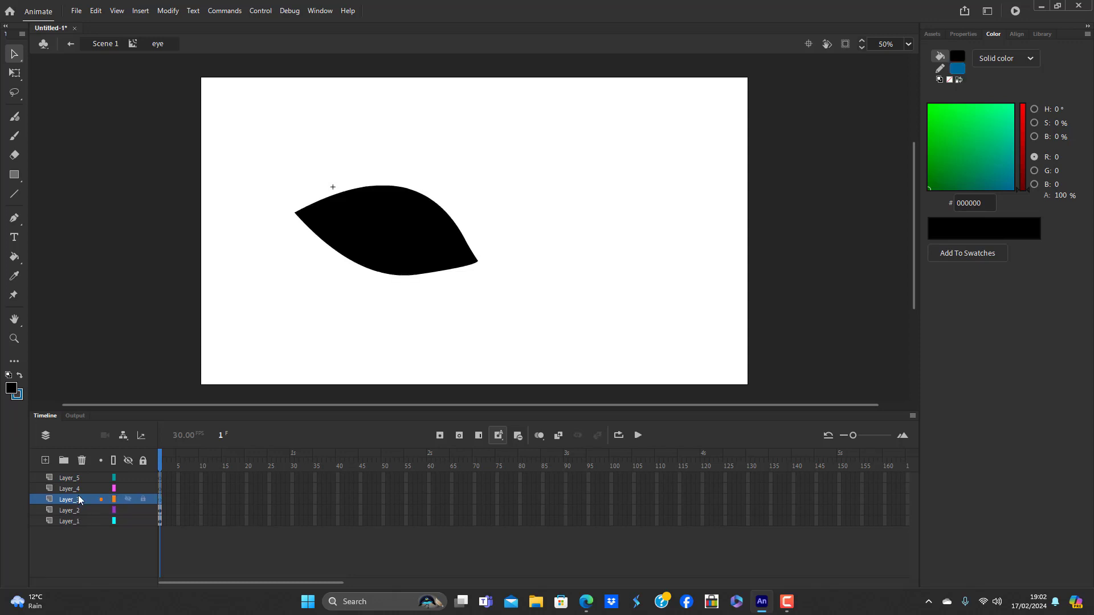
pyautogui.hotkey('ctrl', 'shift', 'v')
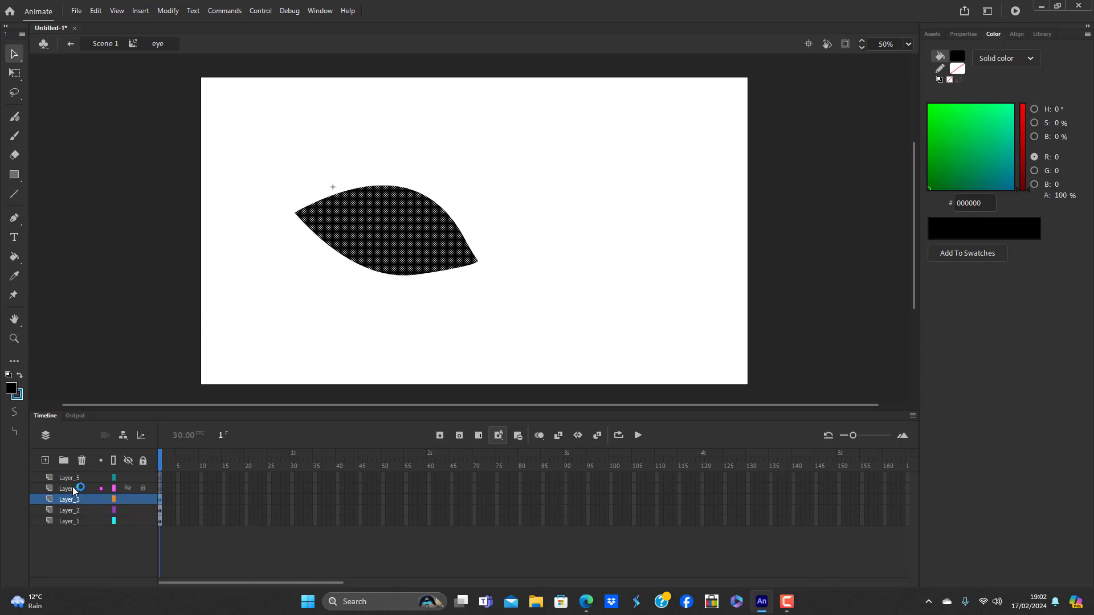
pyautogui.click(73, 489)
pyautogui.hotkey('ctrl', 'shift', 'v')
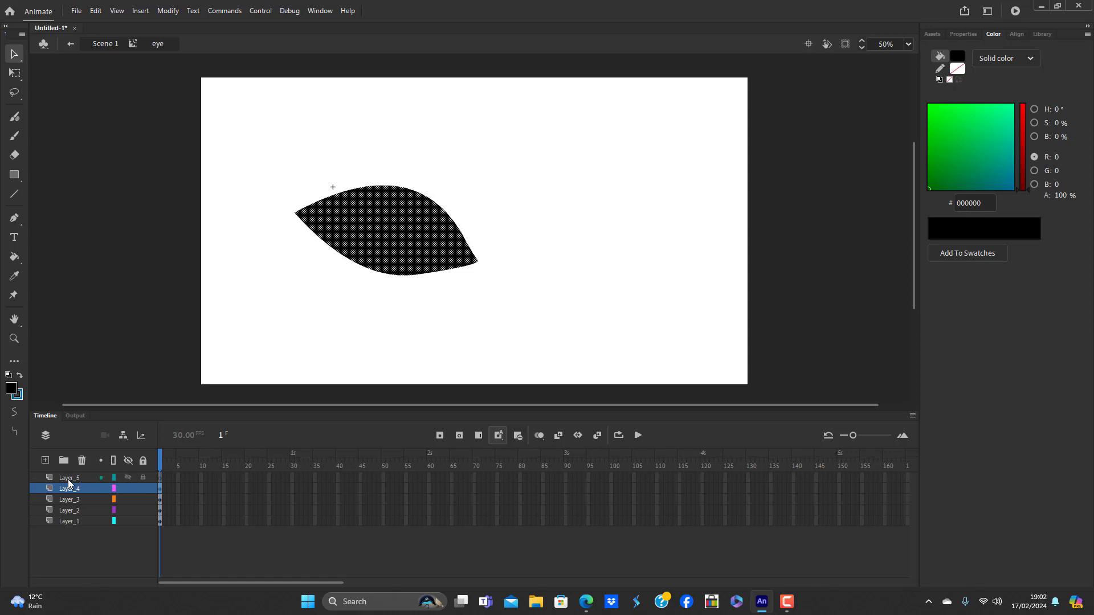
pyautogui.click(68, 479)
pyautogui.hotkey('ctrl', 'shift', 'v')
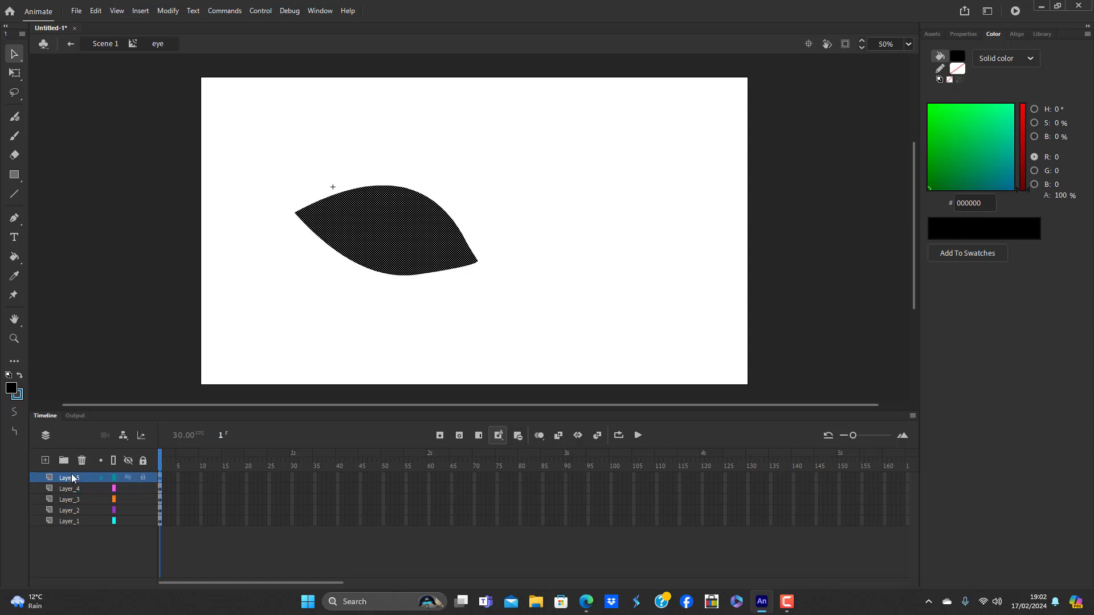
# Nudge the eye shape on Layer_1 slightly down so a thin strip shows below the copies
pyautogui.click(71, 479)
pyautogui.click(78, 521)
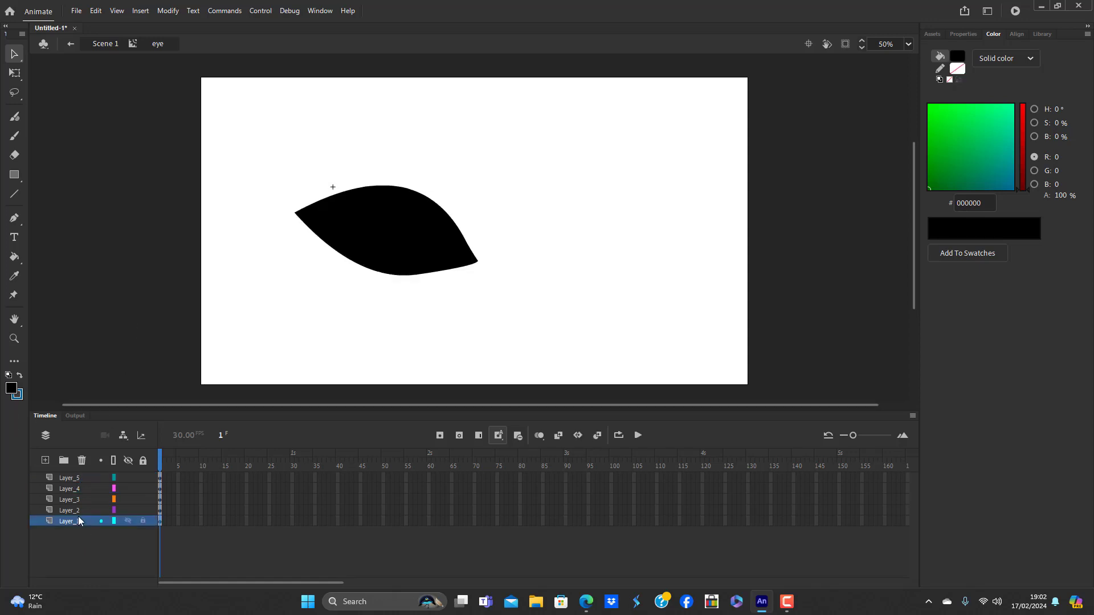
pyautogui.press('Down')
pyautogui.press('Down')
pyautogui.press('Down')
pyautogui.press('Down')
pyautogui.press('Down')
pyautogui.press('Down')
pyautogui.press('Down')
pyautogui.press('Down')
pyautogui.press('Down')
pyautogui.press('Down')
pyautogui.press('Down')
pyautogui.press('Down')
pyautogui.press('Down')
pyautogui.press('Down')
pyautogui.press('Down')
pyautogui.press('Down')
pyautogui.press('Down')
pyautogui.press('Down')
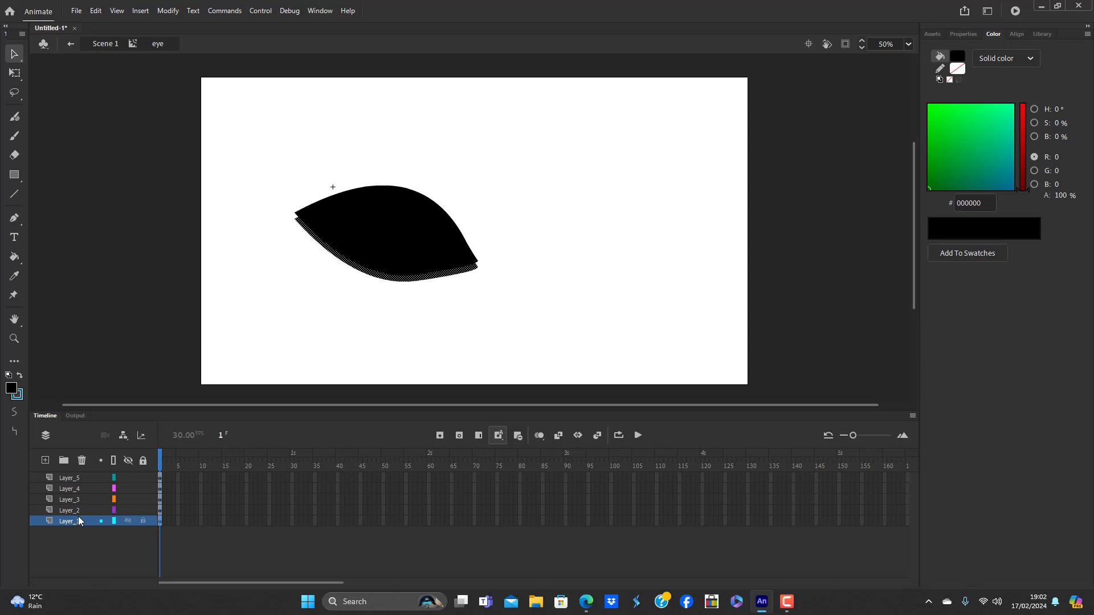
# Nudge the eye shape on Layer_1 further down and the one on Layer_2 slightly down
pyautogui.press('Down')
pyautogui.press('Down')
pyautogui.click(74, 507)
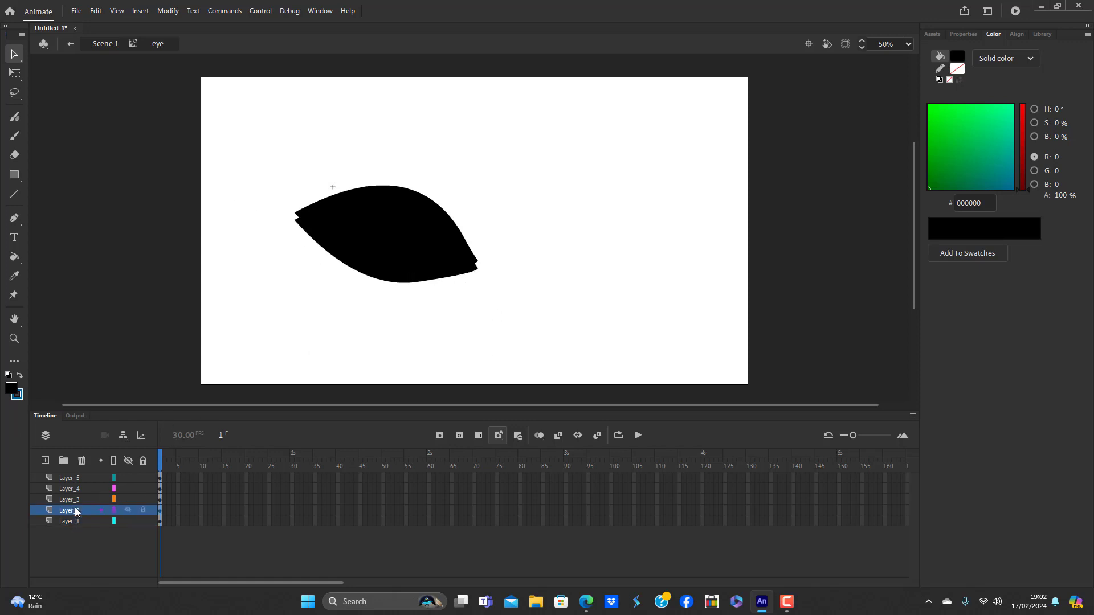
pyautogui.click(76, 510)
# Lock every layer except Layer_5
pyautogui.click(77, 479)
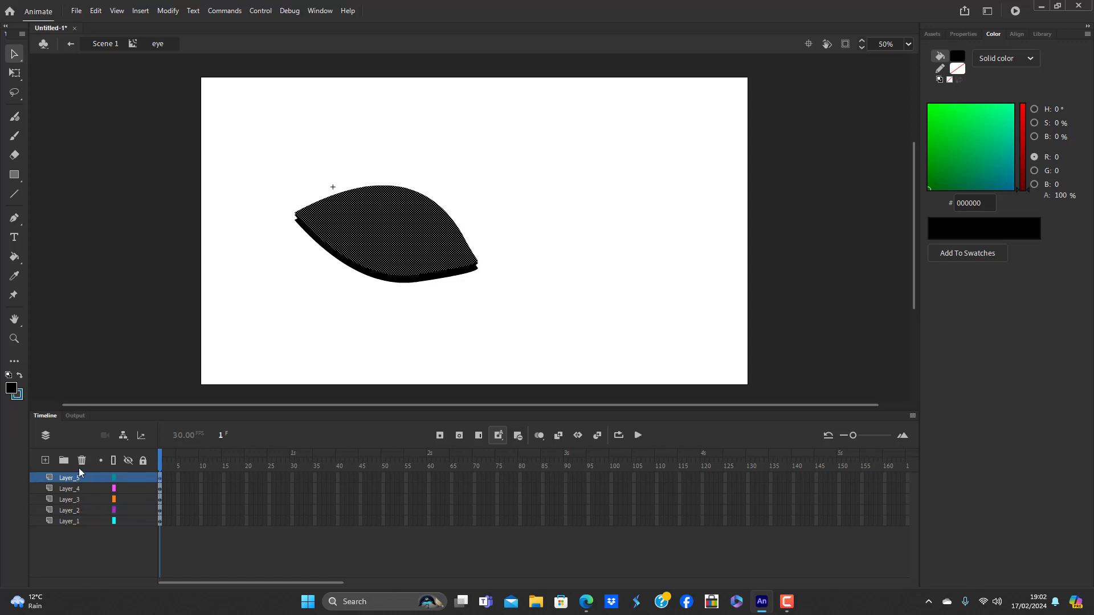
pyautogui.click(143, 461)
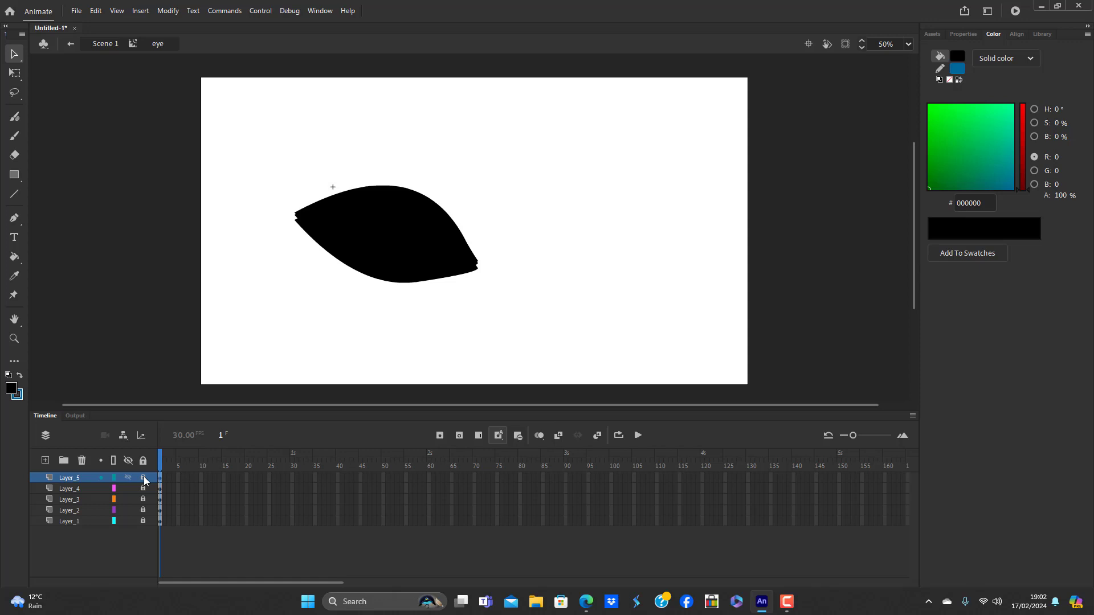
pyautogui.click(144, 476)
# Split the Layer_5 eye shape with a straight line running from its left corner to its right edge, and select the upper part
pyautogui.click(267, 319)
pyautogui.moveTo(237, 319)
pyautogui.mouseDown()
pyautogui.moveTo(558, 306)
pyautogui.moveTo(579, 241)
pyautogui.mouseUp()
pyautogui.click(579, 244)
pyautogui.click(391, 208)
pyautogui.click(283, 300)
pyautogui.click(406, 215)
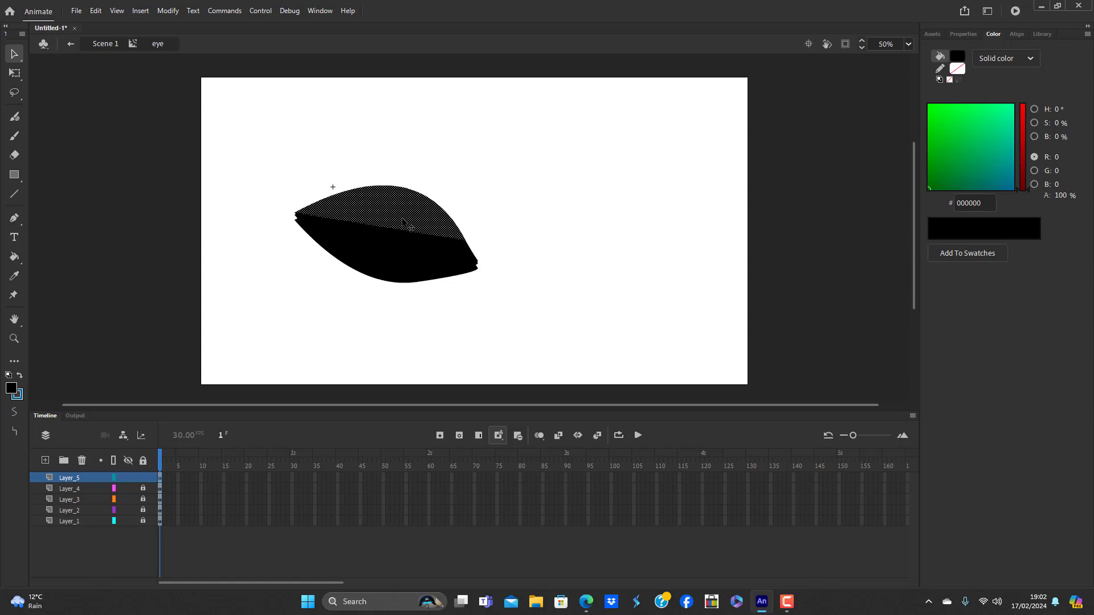
# Bend the dividing edge on Layer_5 into an upward curve and delete the part below it, keeping the upper lid
pyautogui.click(344, 298)
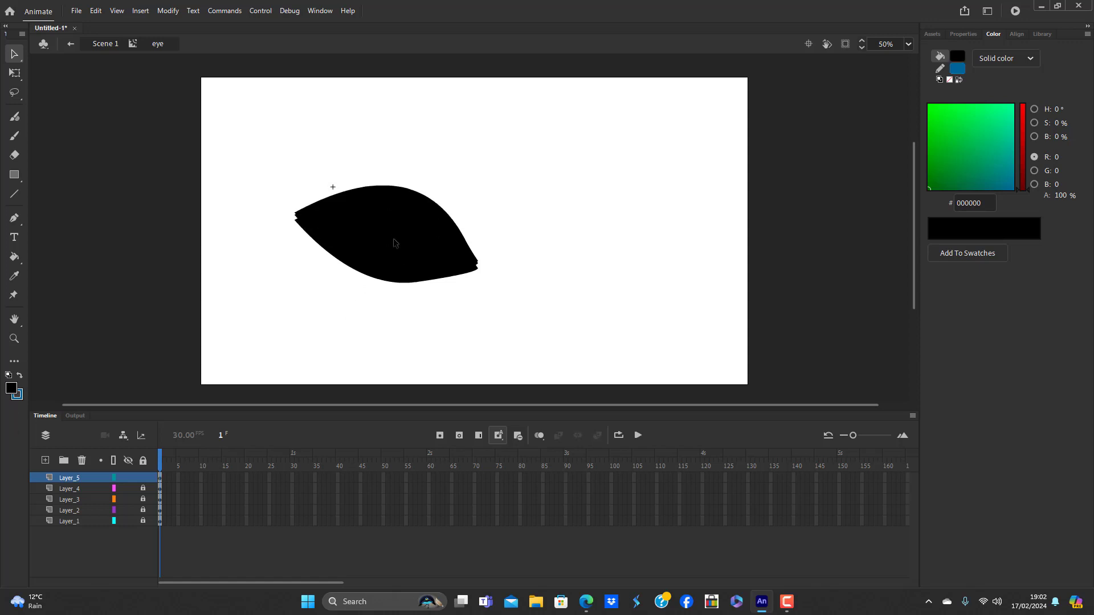
pyautogui.click(416, 200)
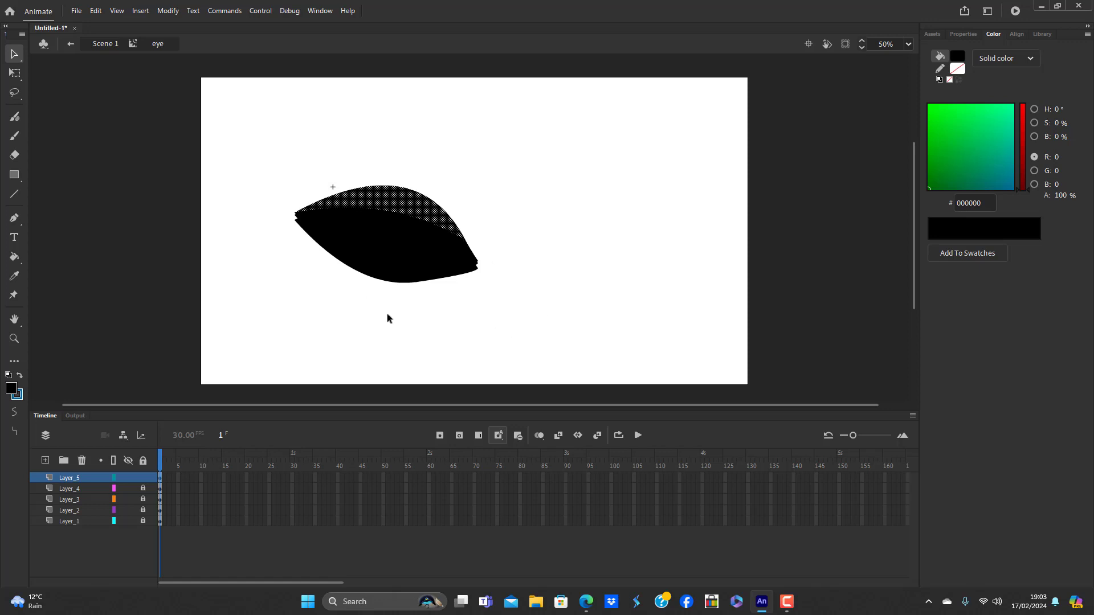
pyautogui.click(393, 229)
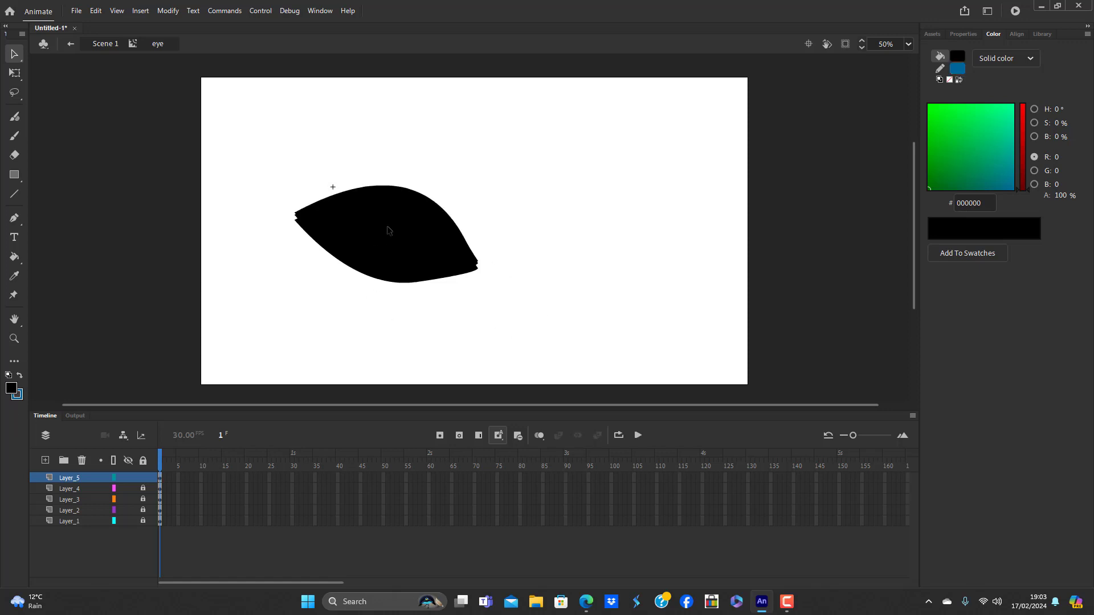
# Unlock all layers and scale the Layer_4 eye shape down around its centre to roughly two thirds of its size
pyautogui.click(144, 461)
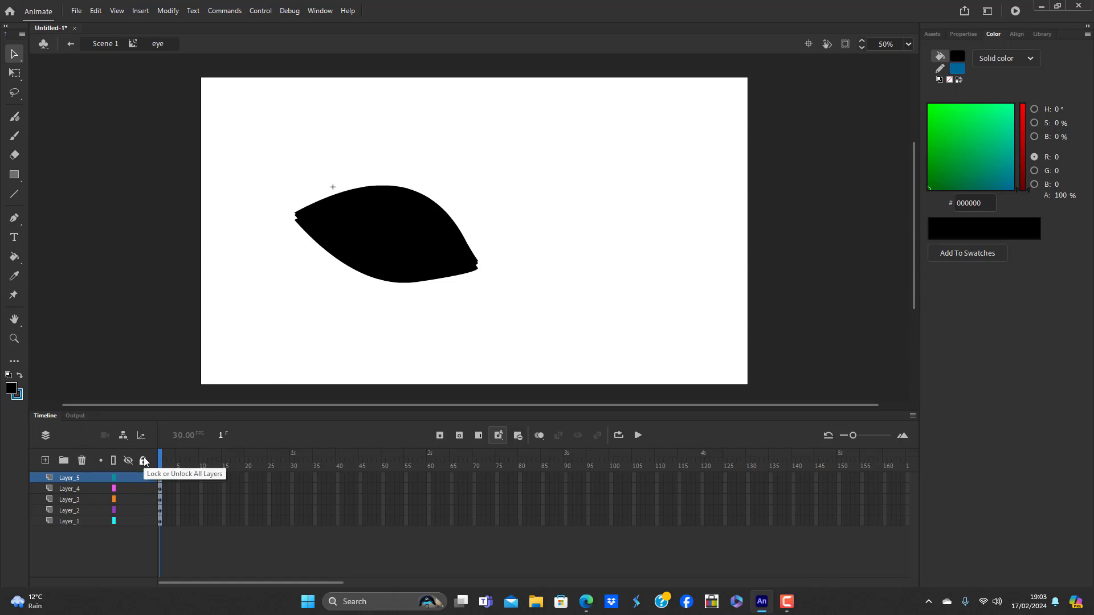
pyautogui.click(74, 490)
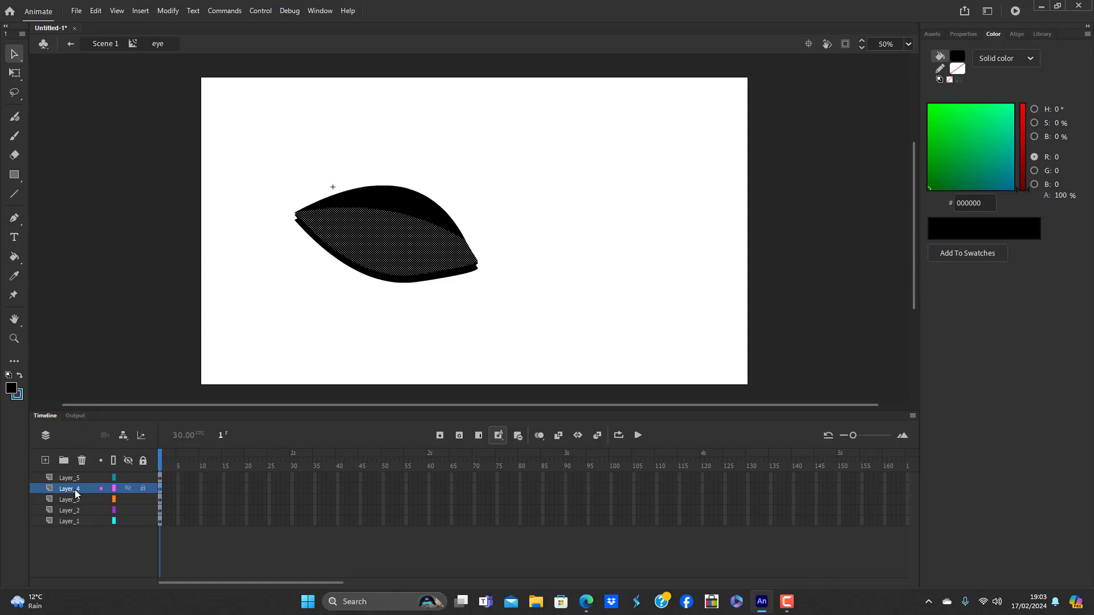
pyautogui.press('q')
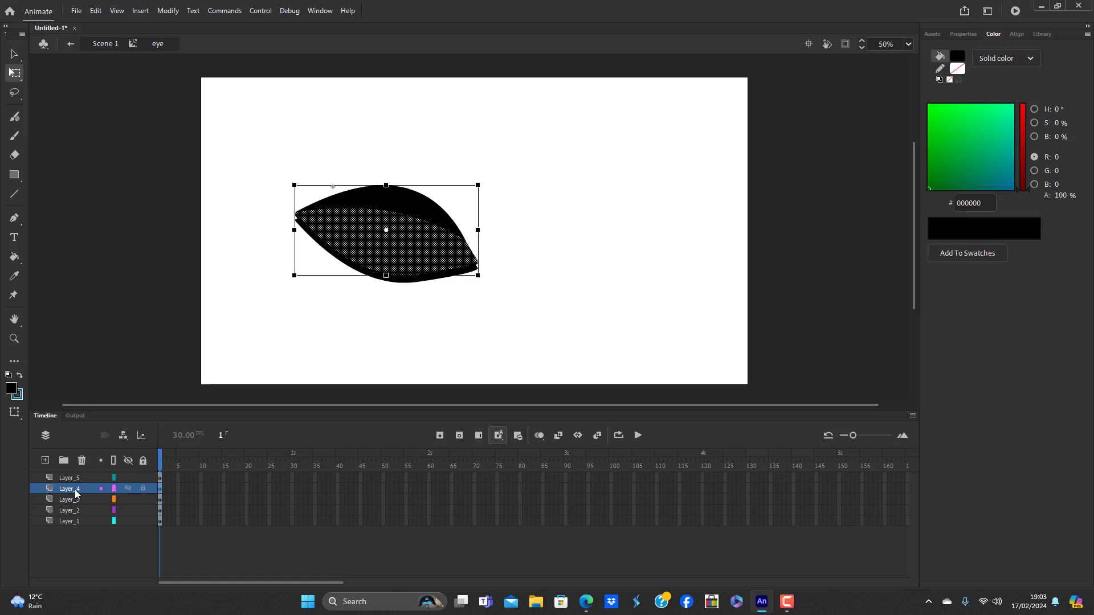
pyautogui.moveTo(477, 276); pyautogui.dragTo(460, 261)
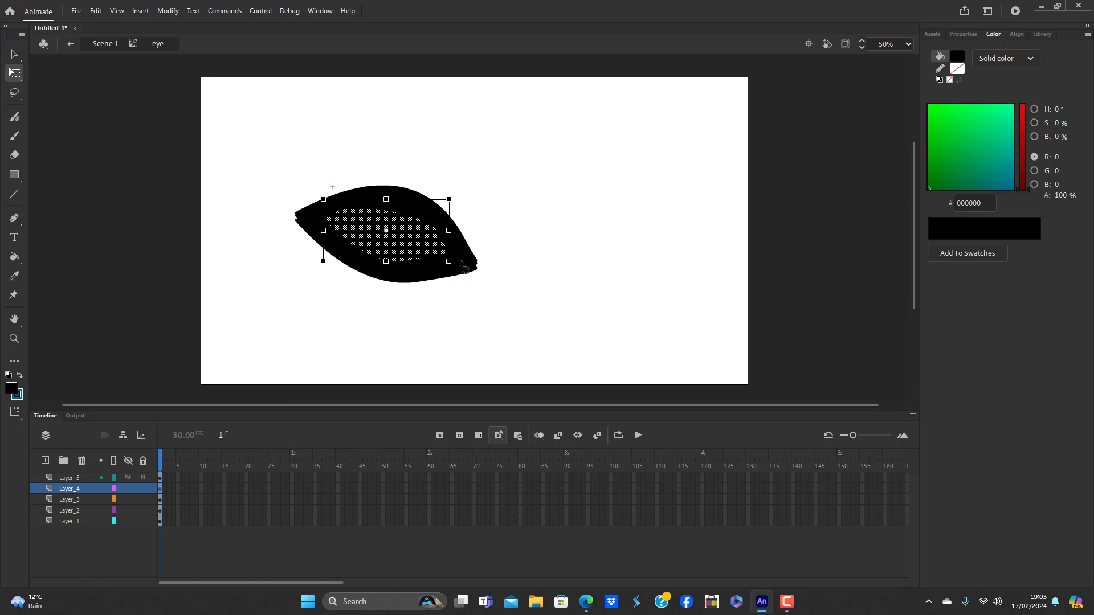
pyautogui.click(525, 331)
# Change the fill of the Layer_3 eye shape to white, FFFFFF
pyautogui.click(73, 499)
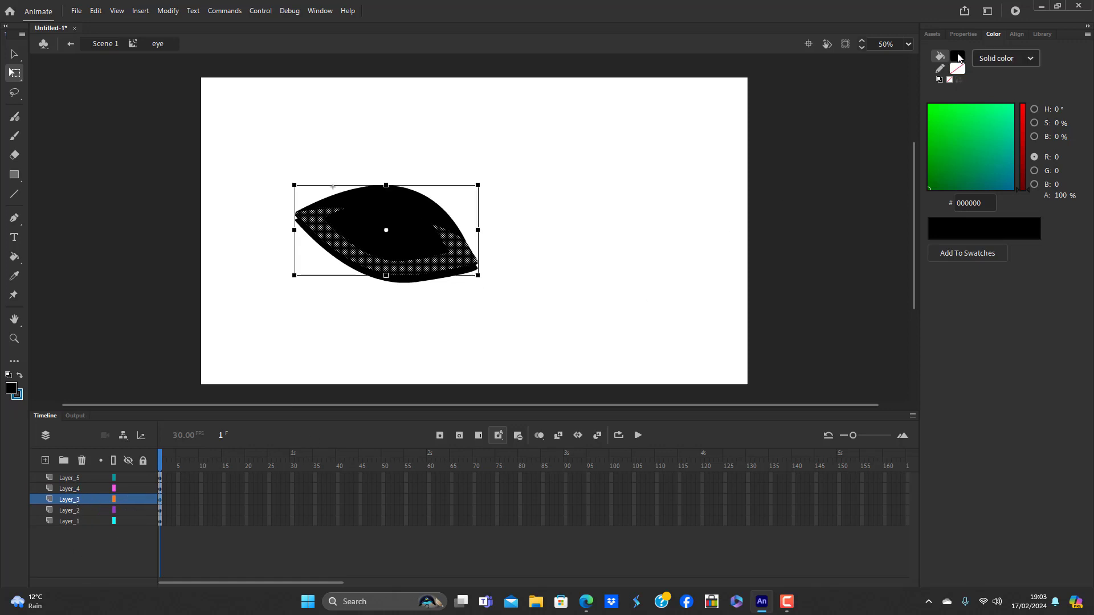
pyautogui.click(958, 57)
pyautogui.click(526, 375)
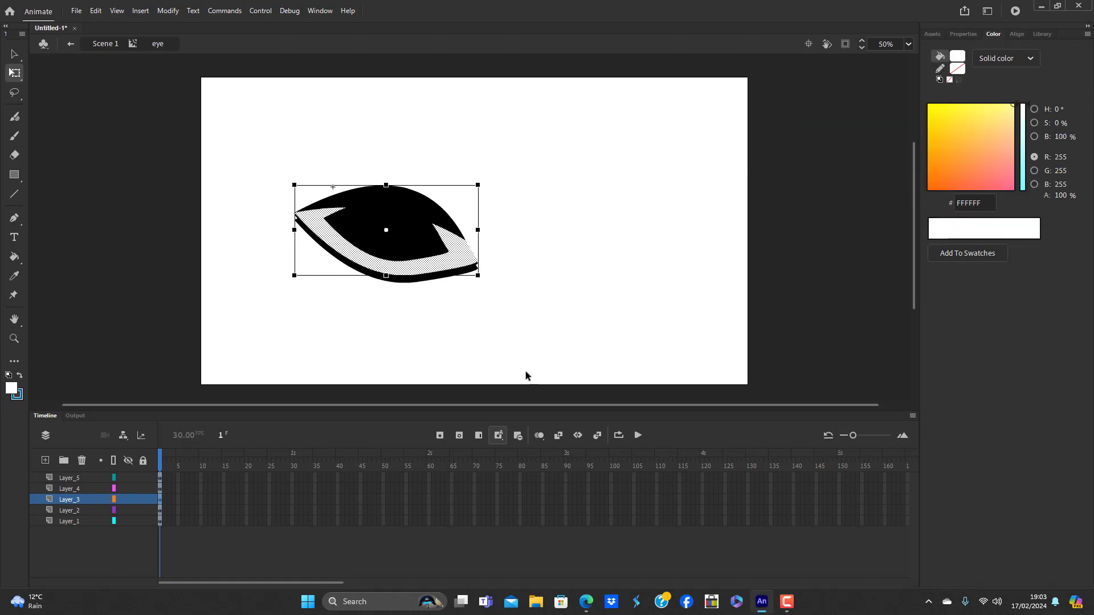
pyautogui.click(501, 328)
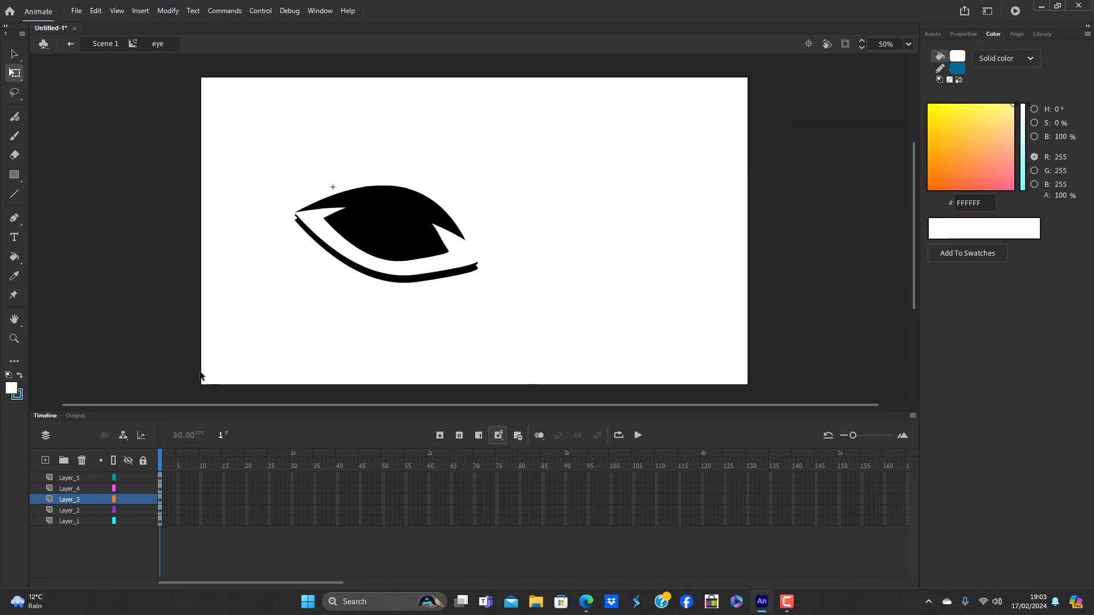
# Nudge the Layer_2 eye shape slightly down and fill it with dark blue, 003366
pyautogui.click(69, 511)
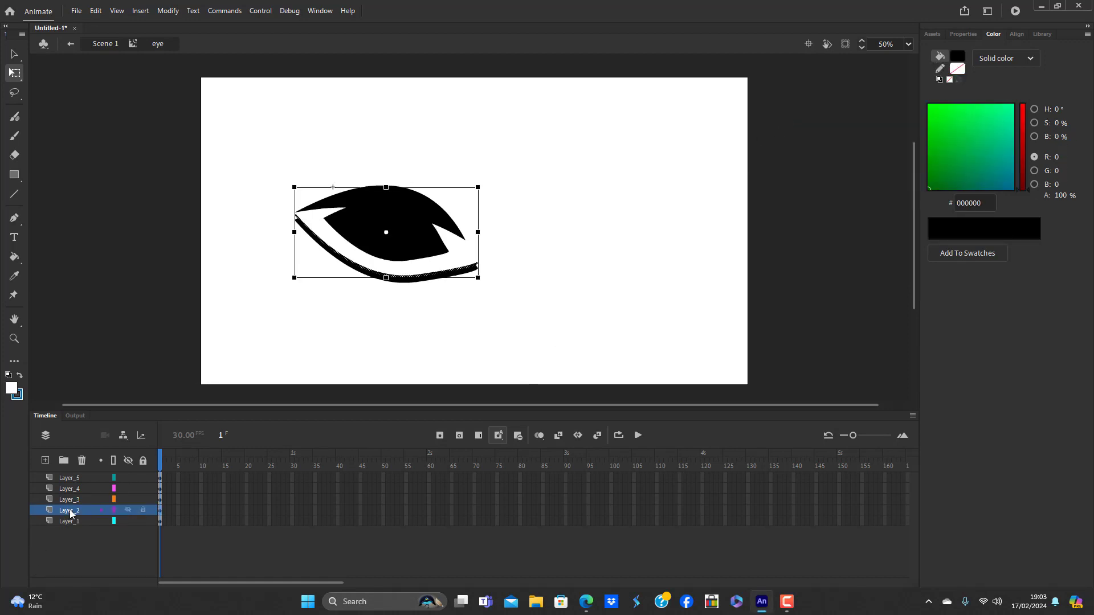
pyautogui.press('Down')
pyautogui.press('Down')
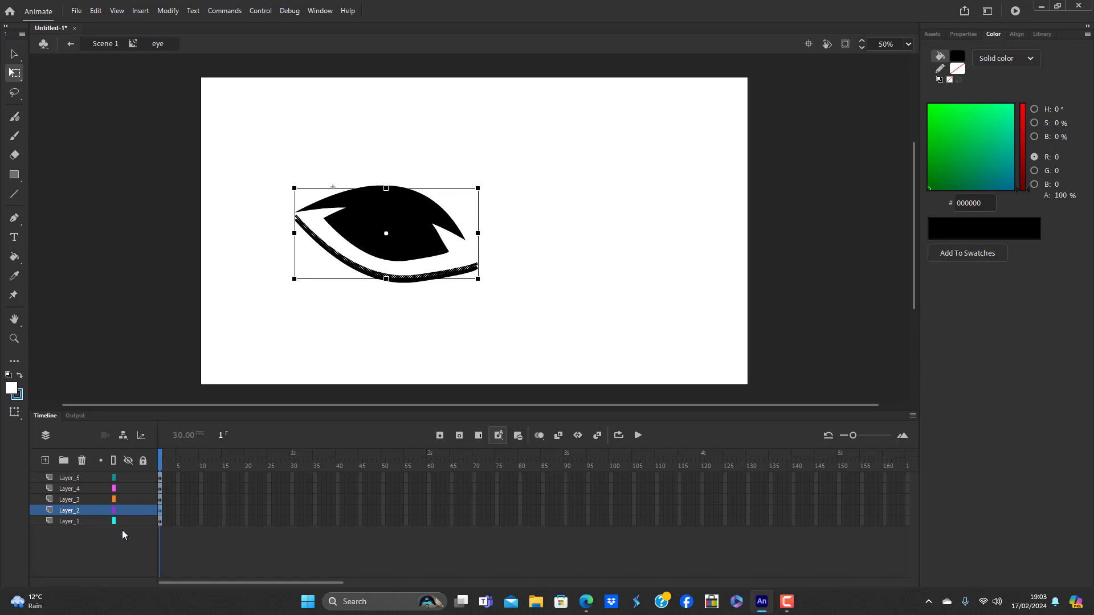
pyautogui.click(959, 57)
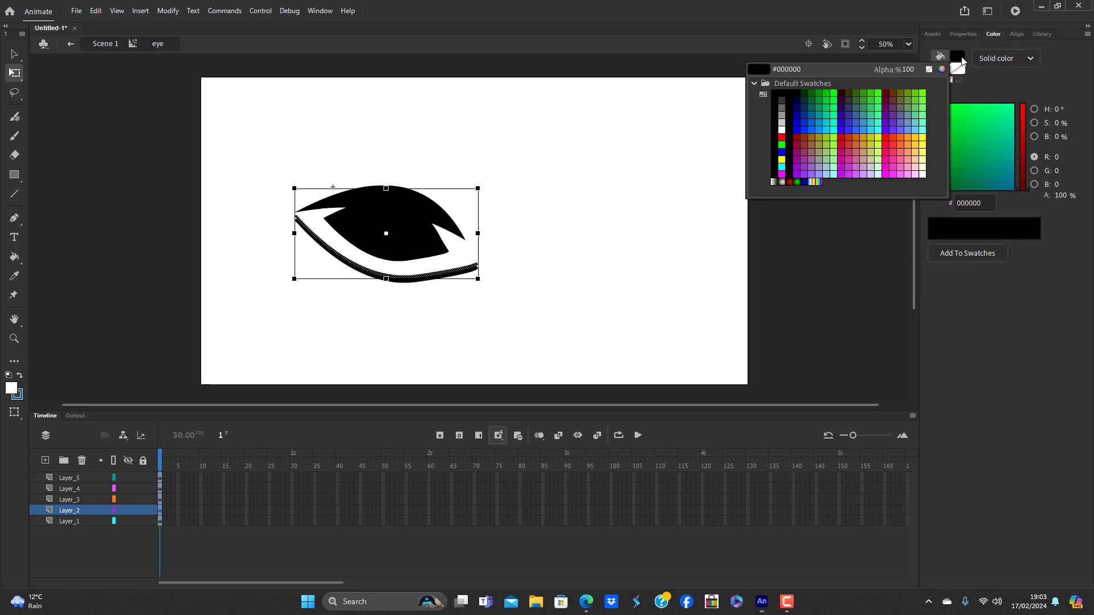
pyautogui.click(807, 101)
pyautogui.click(555, 293)
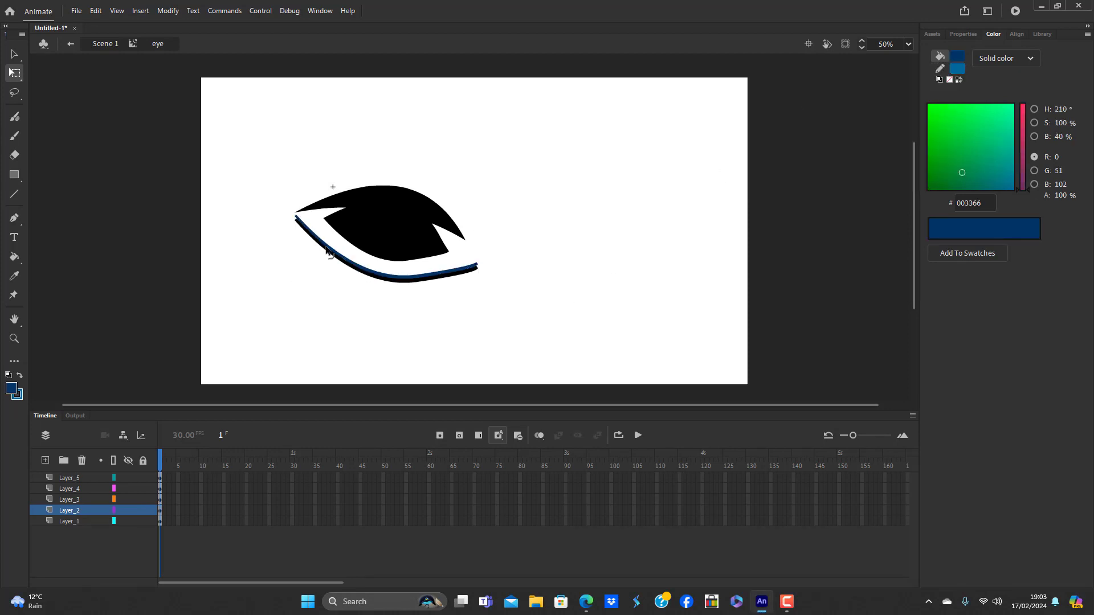
# Add a new layer above Layer_4 and draw a dark blue (003366) circle on it in the middle of the eye, partly under the lid
pyautogui.click(393, 240)
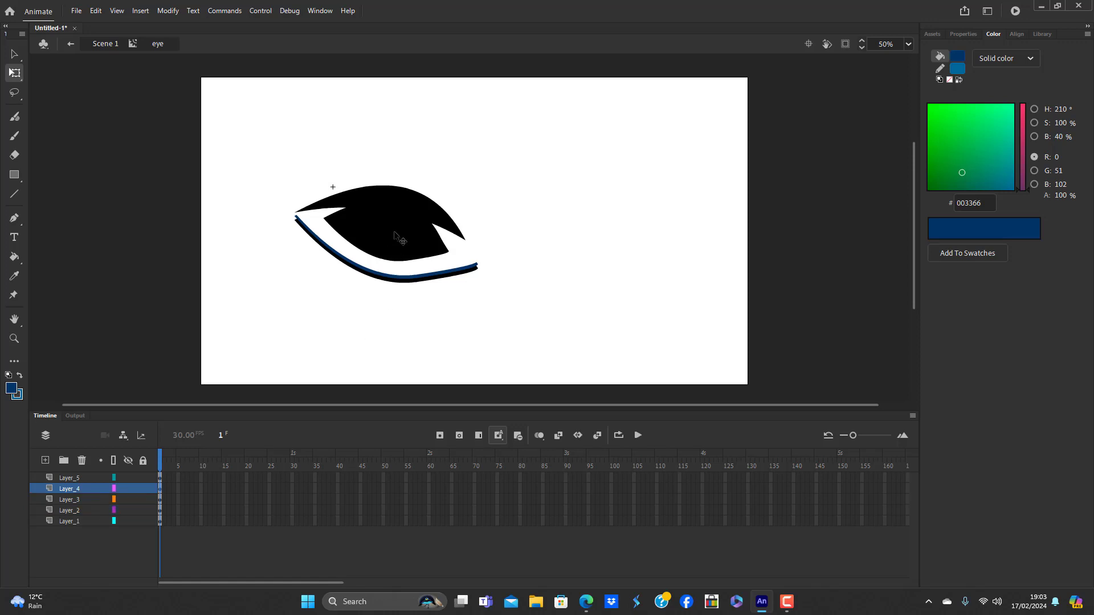
pyautogui.click(320, 322)
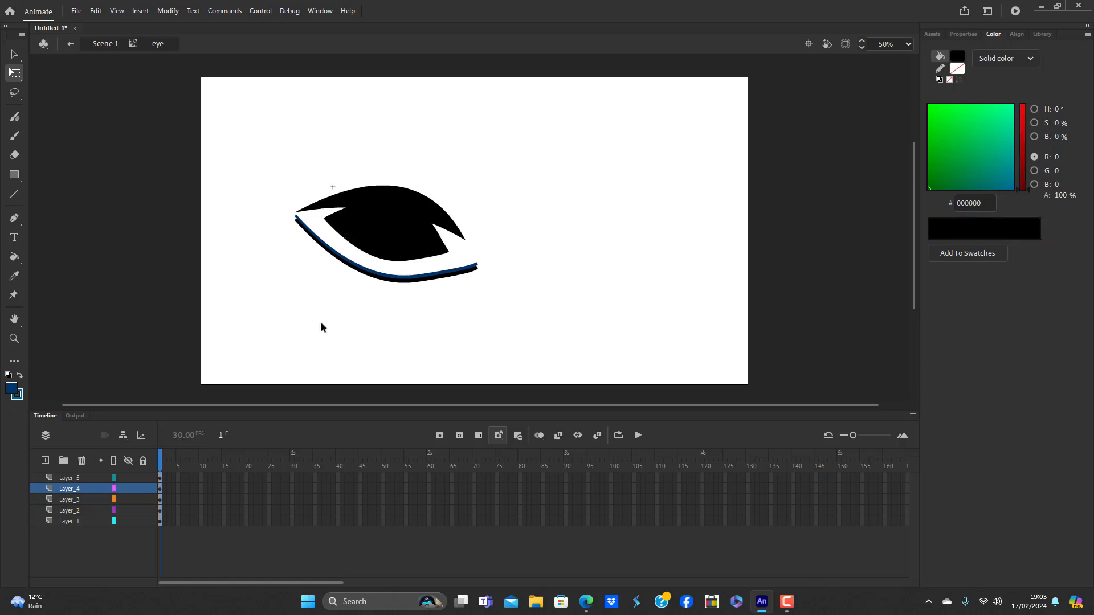
pyautogui.click(76, 488)
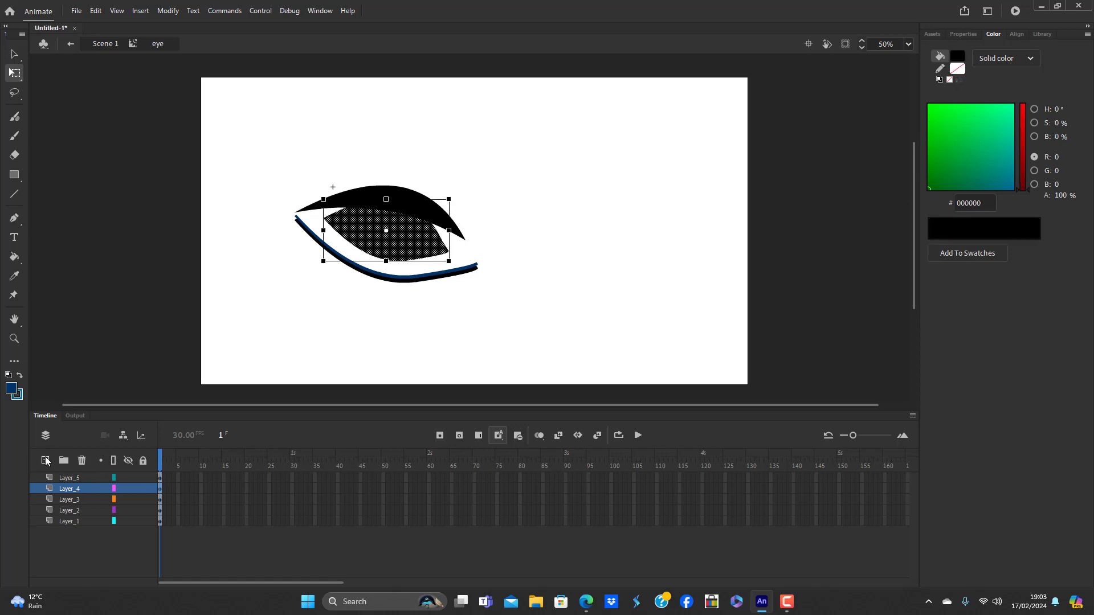
pyautogui.click(45, 460)
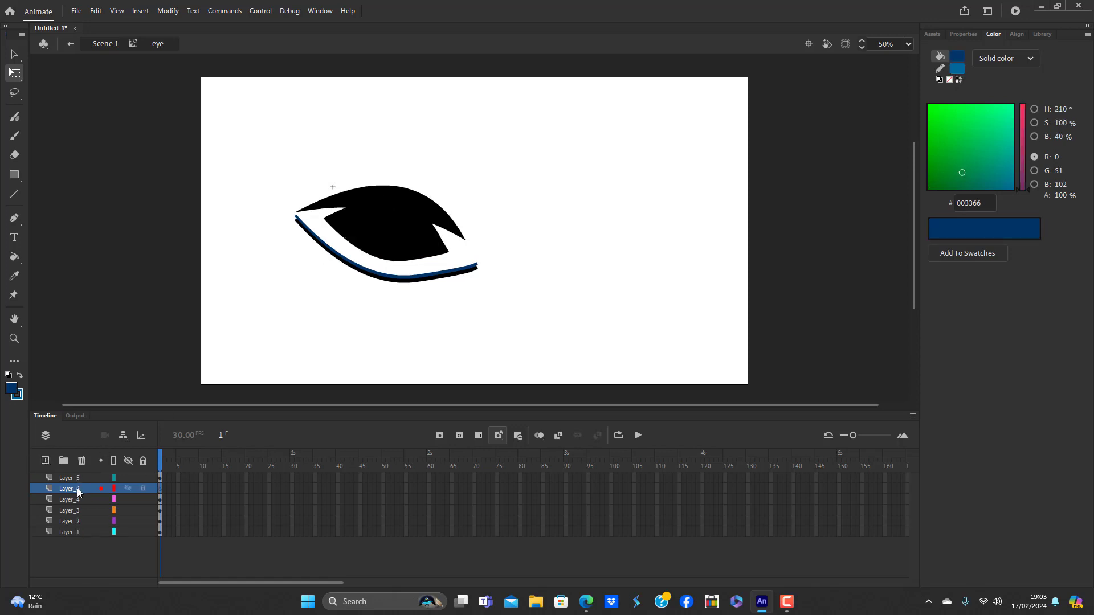
pyautogui.click(16, 175)
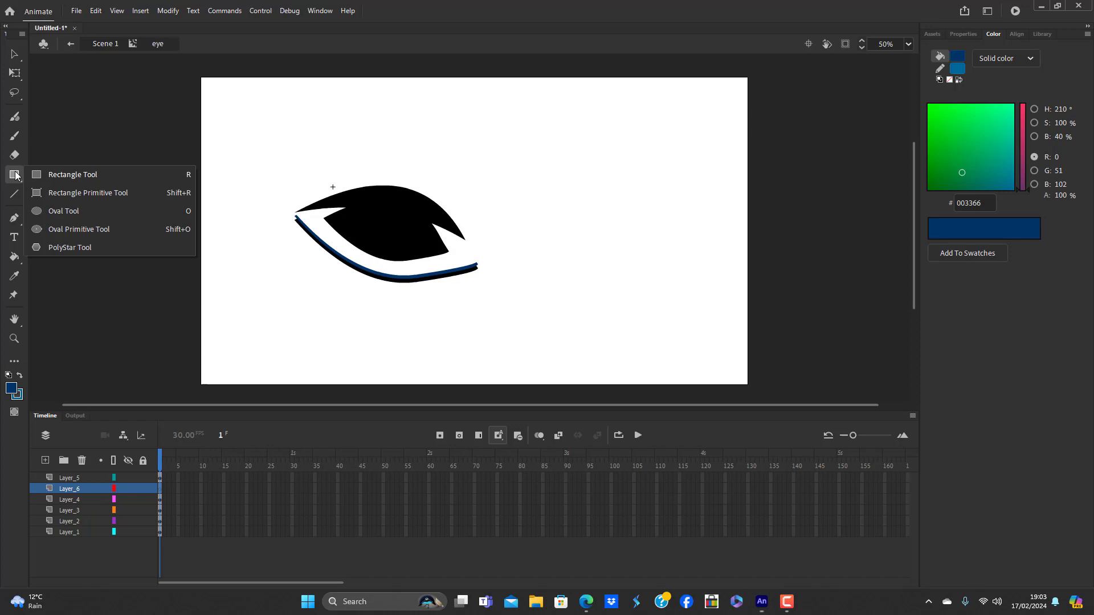
pyautogui.click(64, 214)
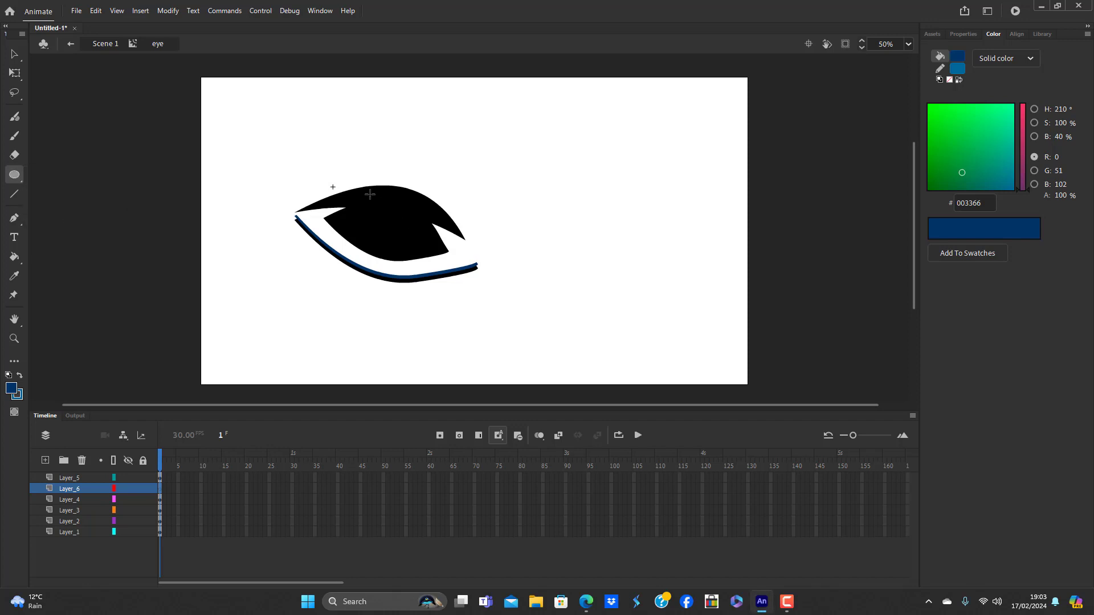
pyautogui.moveTo(370, 194); pyautogui.dragTo(429, 249)
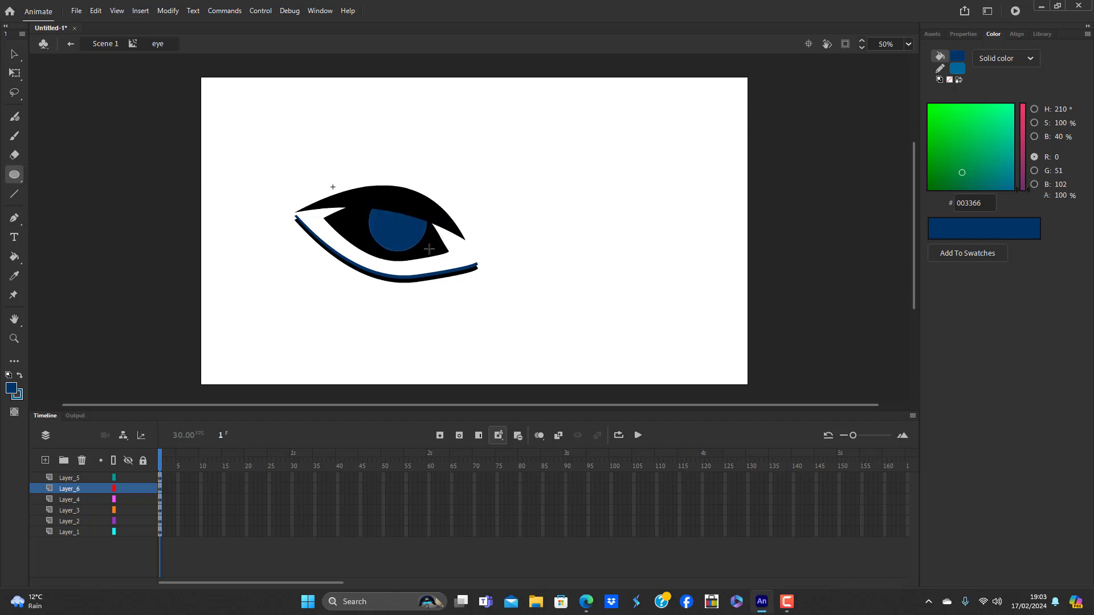
# Convert the blue circle into a movie clip symbol named pupil
pyautogui.click(14, 54)
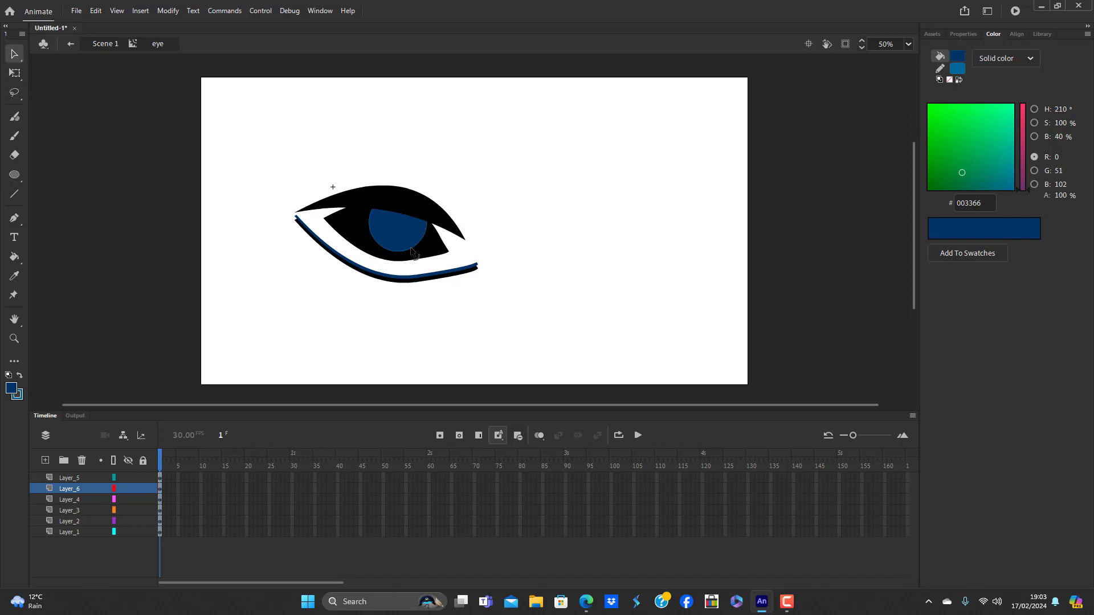
pyautogui.click(405, 236)
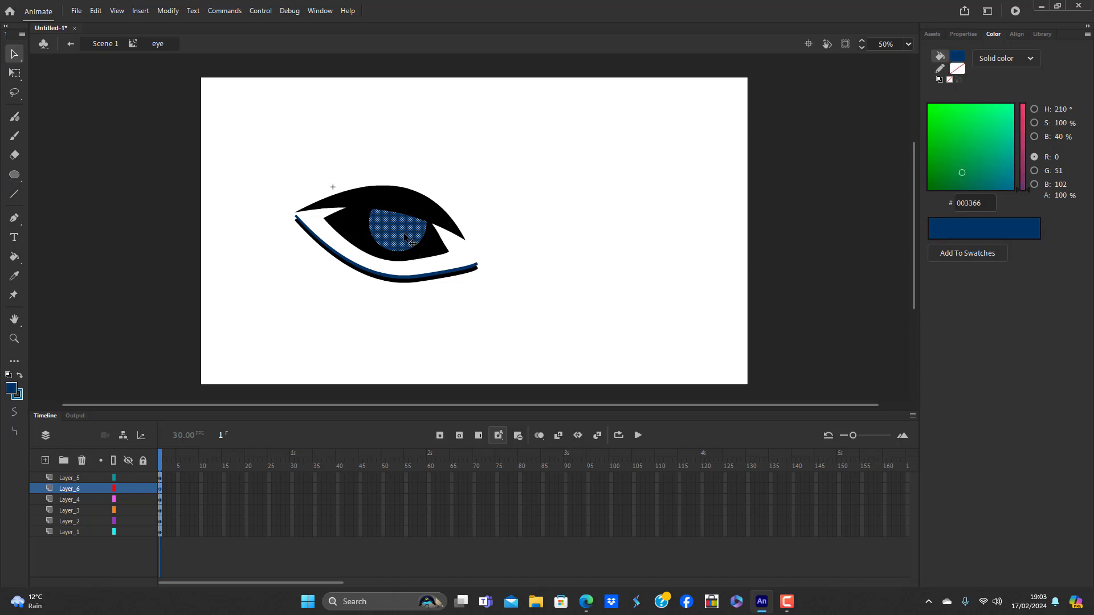
pyautogui.press('F8')
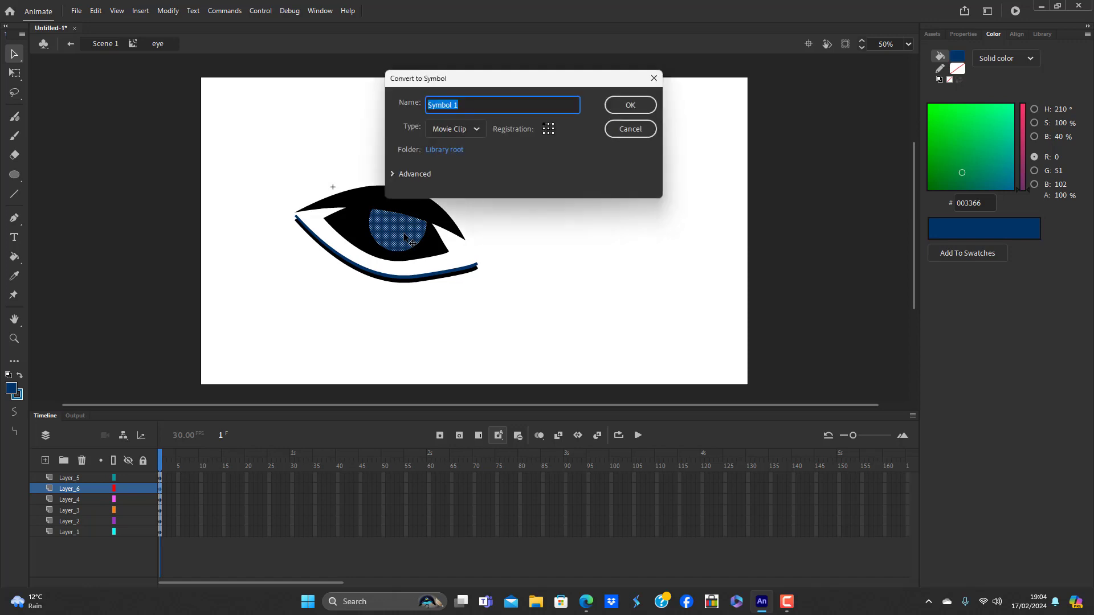
pyautogui.press('BackSpace')
pyautogui.press('Return')
pyautogui.click(480, 331)
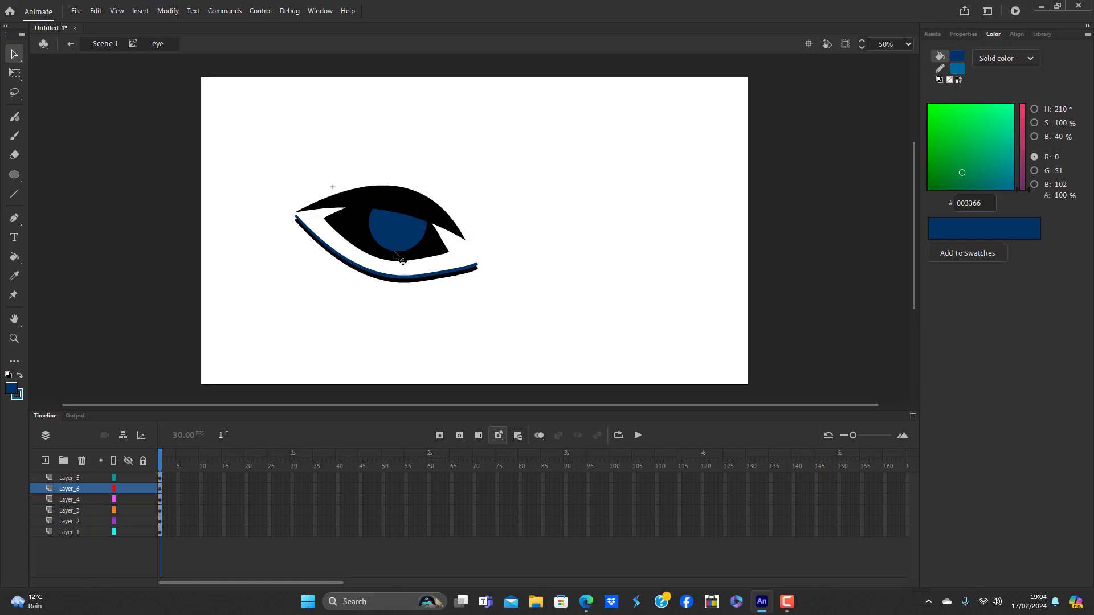
# Open the pupil symbol for editing, add two layers above Layer_1 and paste the blue circle in place on both
pyautogui.doubleClick(402, 243)
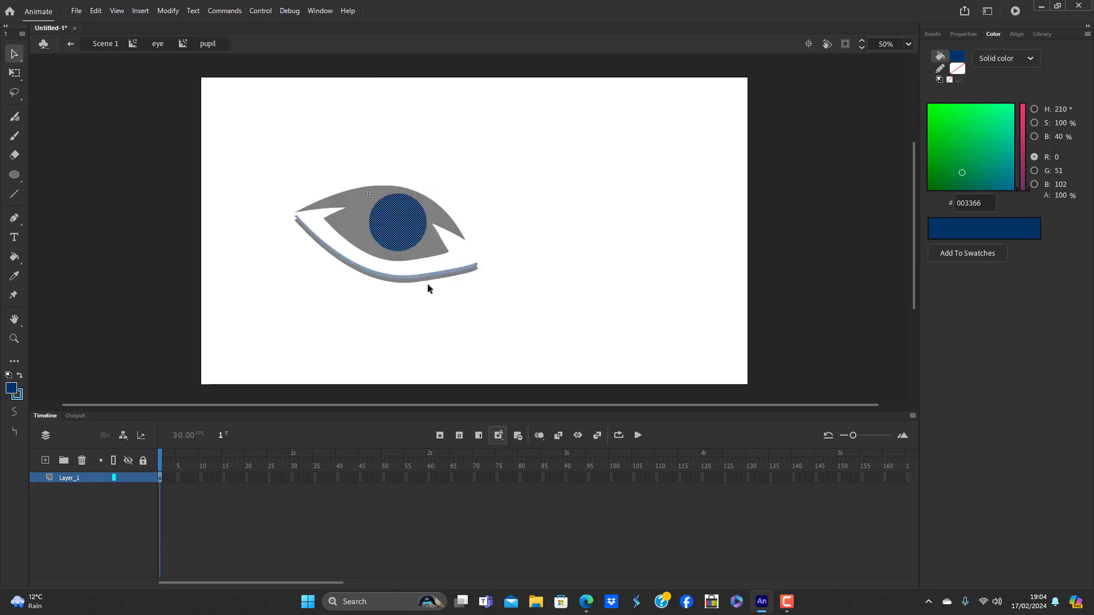
pyautogui.click(45, 461)
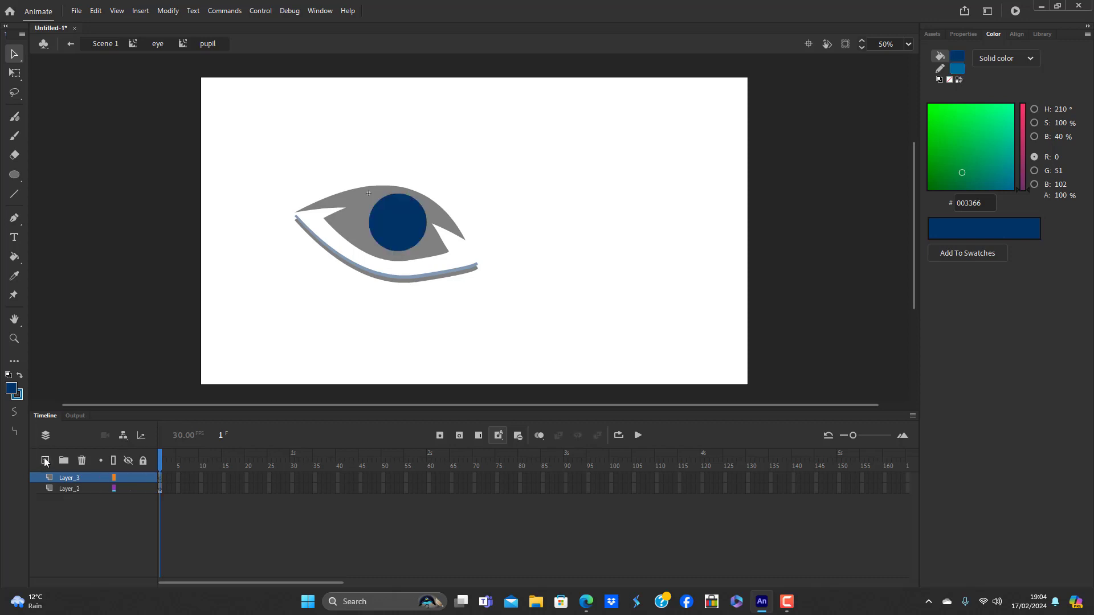
pyautogui.click(69, 488)
pyautogui.hotkey('ctrl', 'shift', 'v')
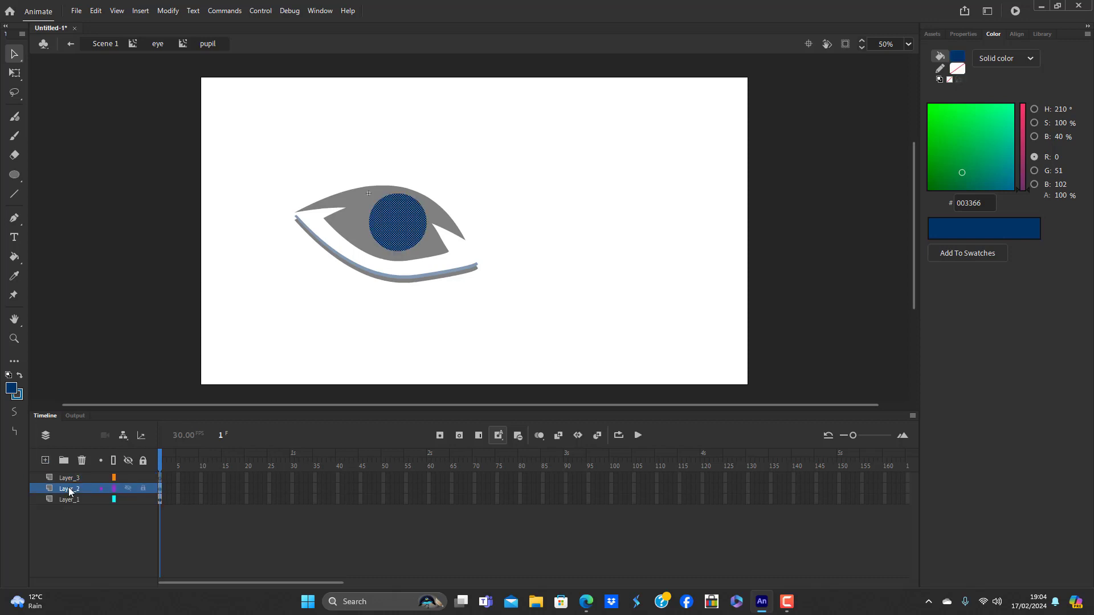
pyautogui.click(68, 479)
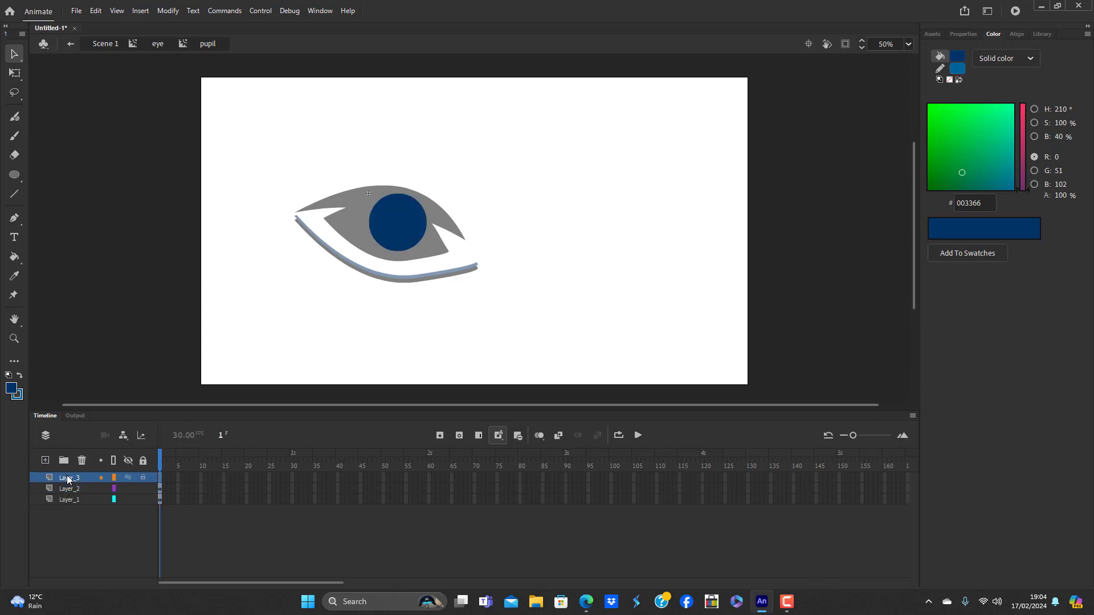
pyautogui.hotkey('ctrl', 'shift', 'v')
pyautogui.click(145, 379)
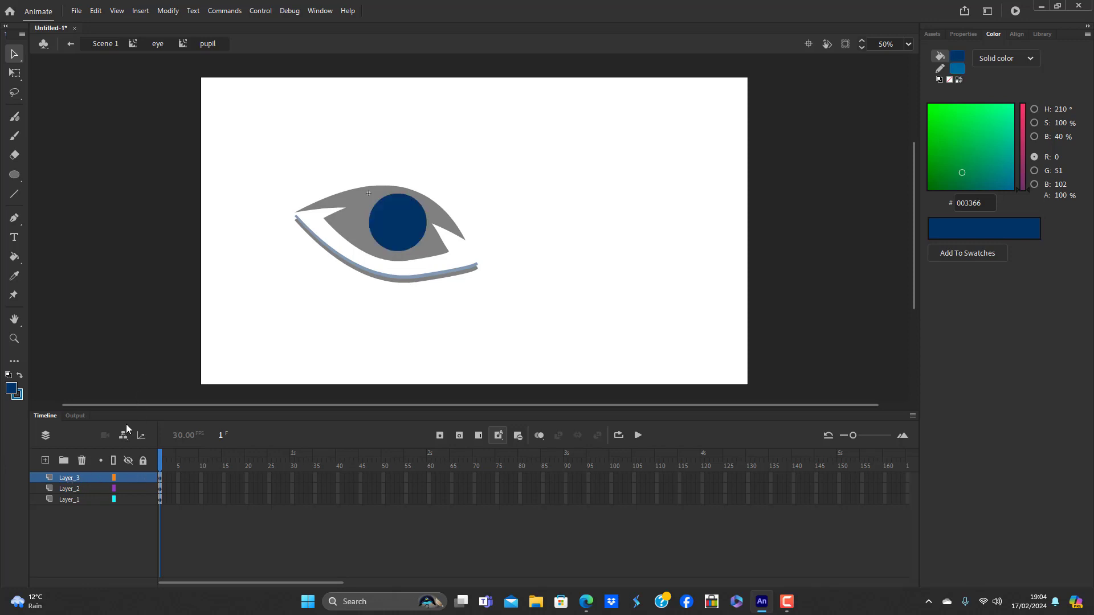
pyautogui.click(78, 491)
pyautogui.click(79, 479)
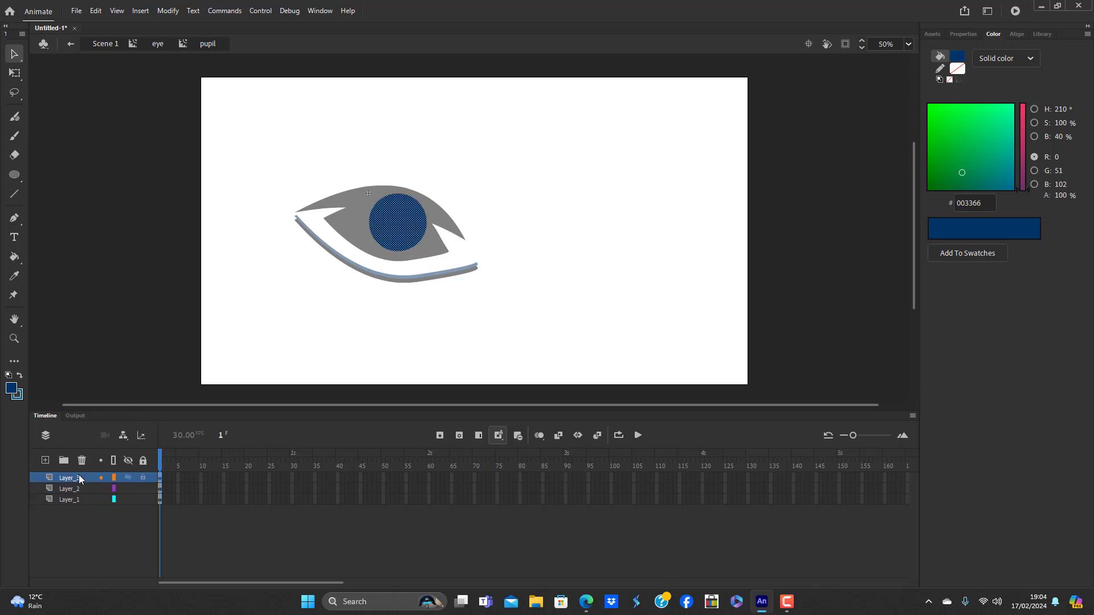
# Scale the Layer_3 circle down to a small highlight, move it to the pupil's upper right and fill it with white
pyautogui.press('q')
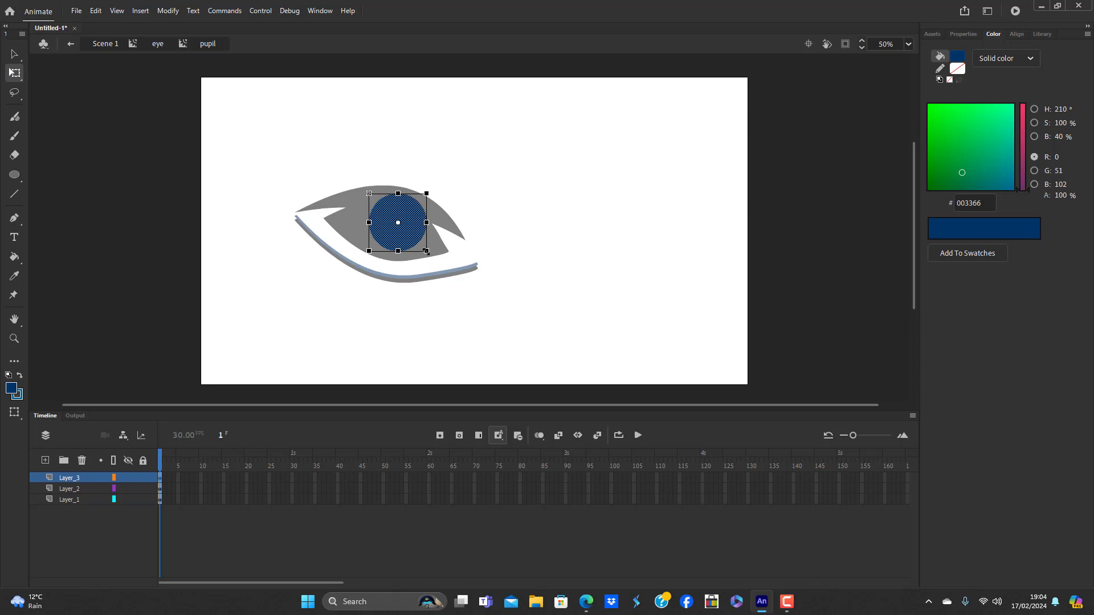
pyautogui.moveTo(426, 251); pyautogui.dragTo(416, 235)
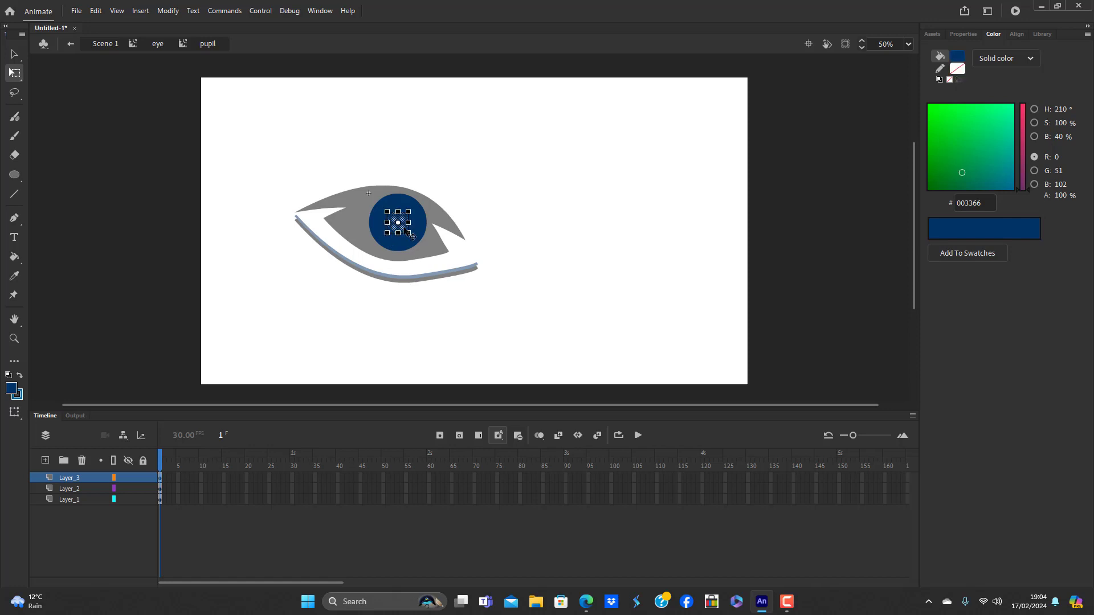
pyautogui.moveTo(407, 231); pyautogui.dragTo(421, 212)
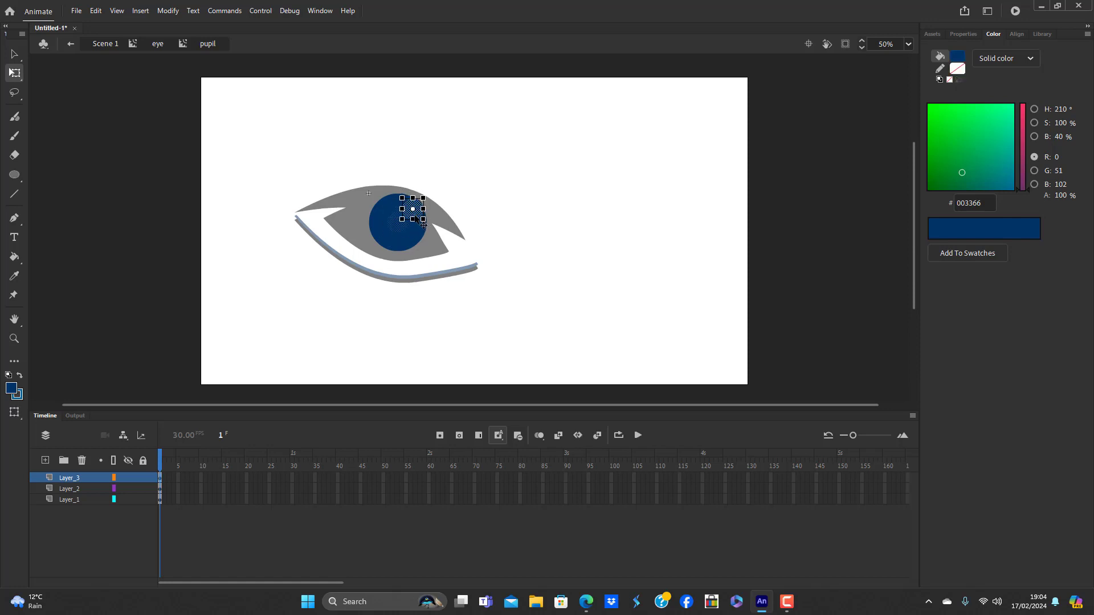
pyautogui.click(958, 55)
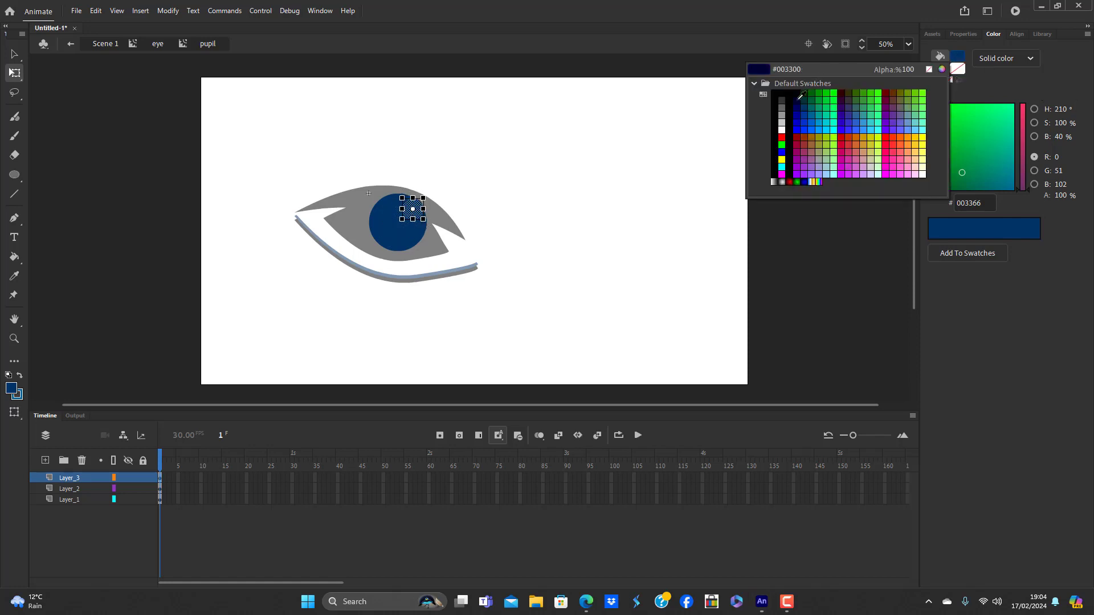
pyautogui.click(783, 127)
pyautogui.click(575, 288)
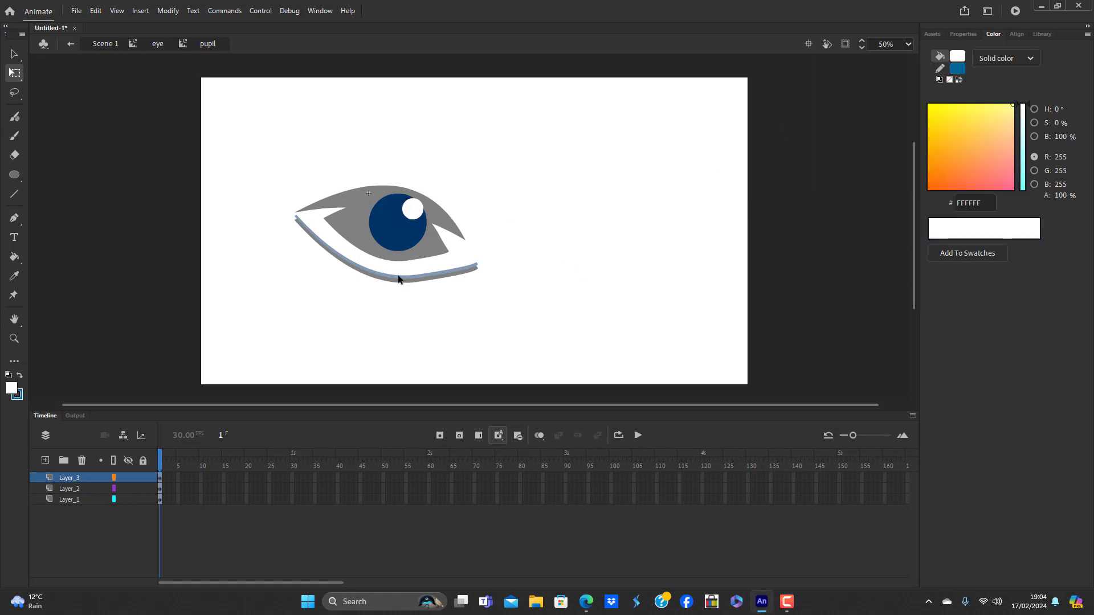
# Scale the Layer_2 circle slightly smaller than the dark blue circle beneath it and give it a radial gradient fill
pyautogui.click(68, 489)
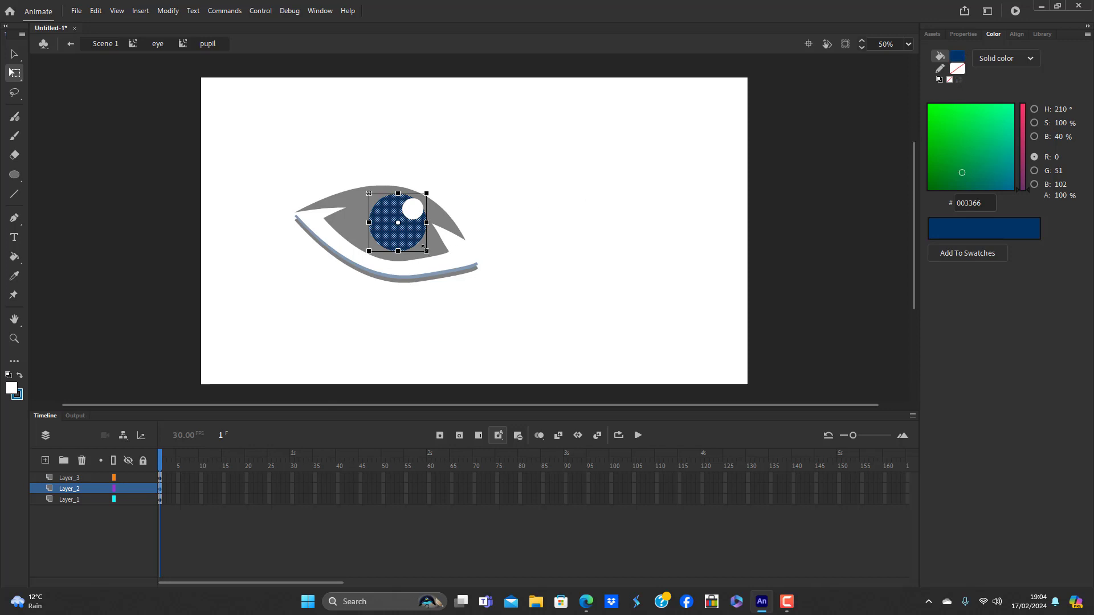
pyautogui.moveTo(423, 247); pyautogui.dragTo(418, 242)
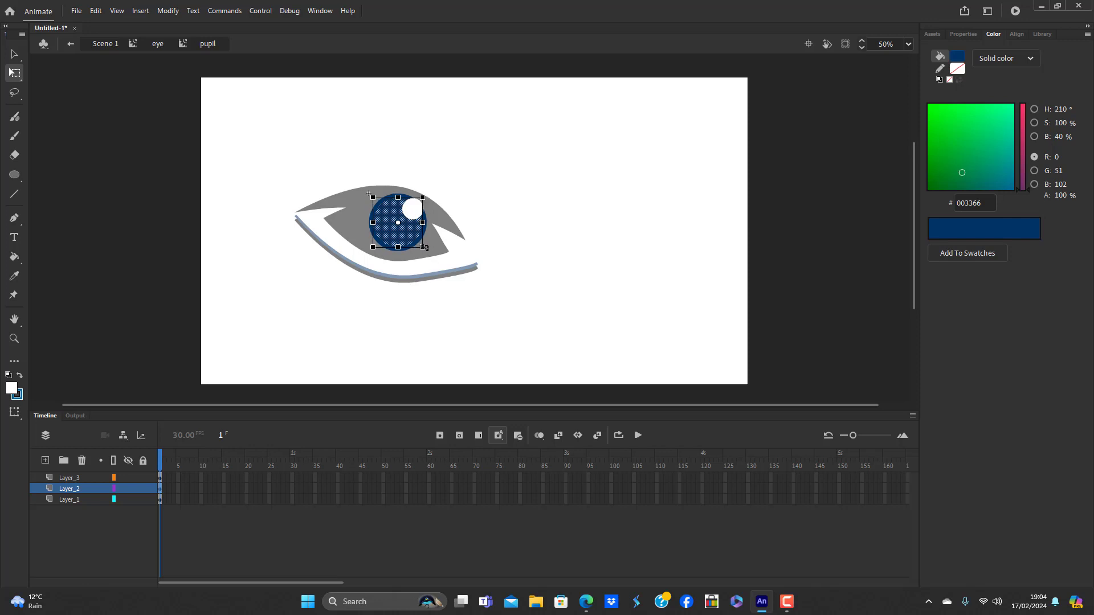
pyautogui.click(492, 334)
pyautogui.click(408, 232)
pyautogui.click(1030, 58)
pyautogui.click(1016, 140)
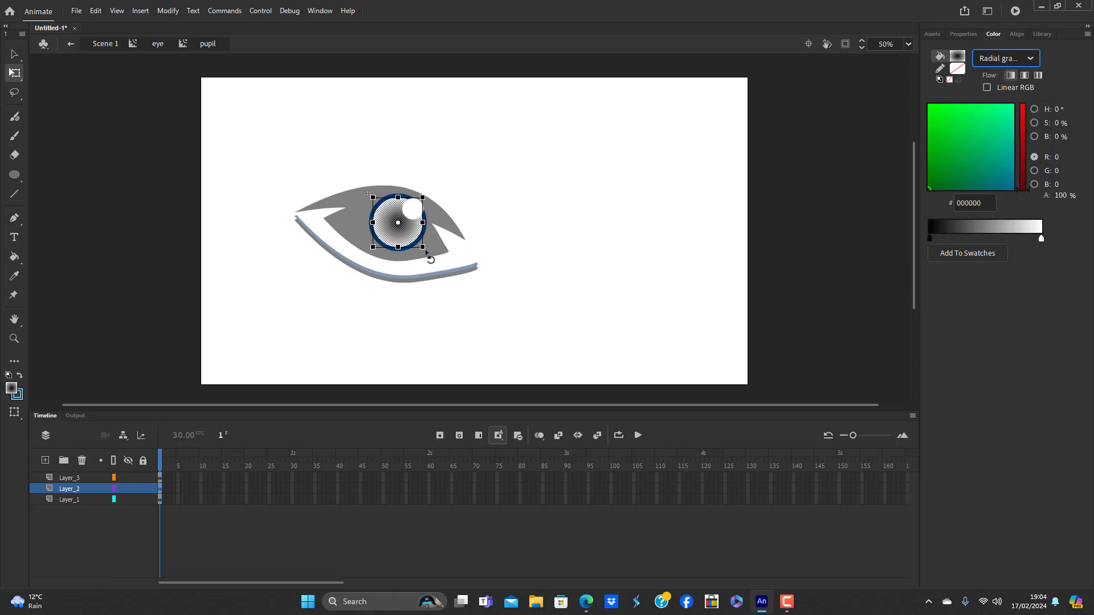
pyautogui.moveTo(423, 247); pyautogui.dragTo(427, 251)
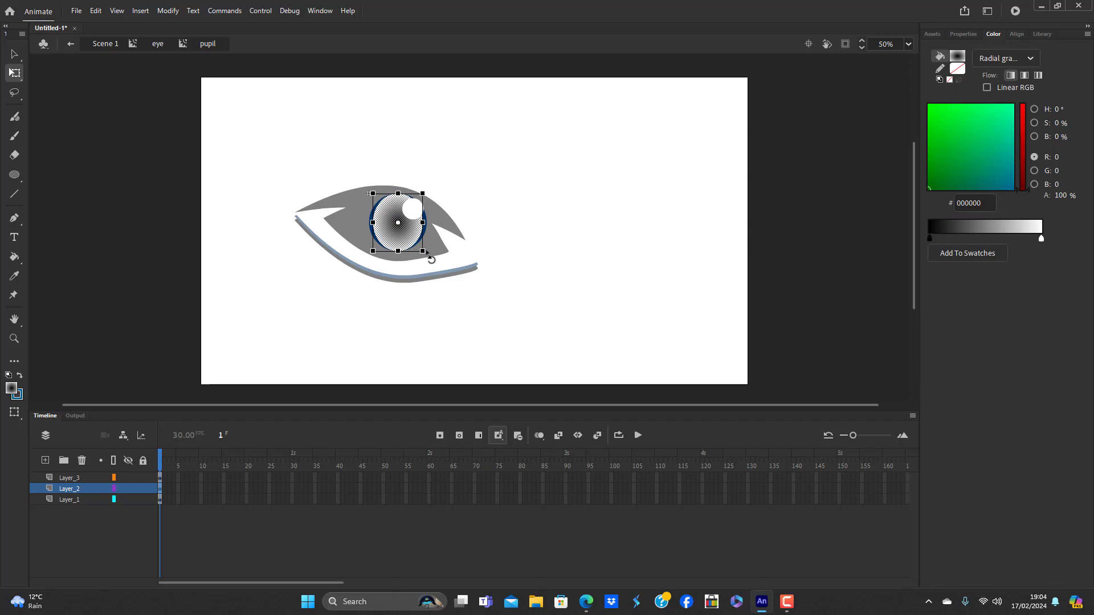
pyautogui.hotkey('ctrl', 'z')
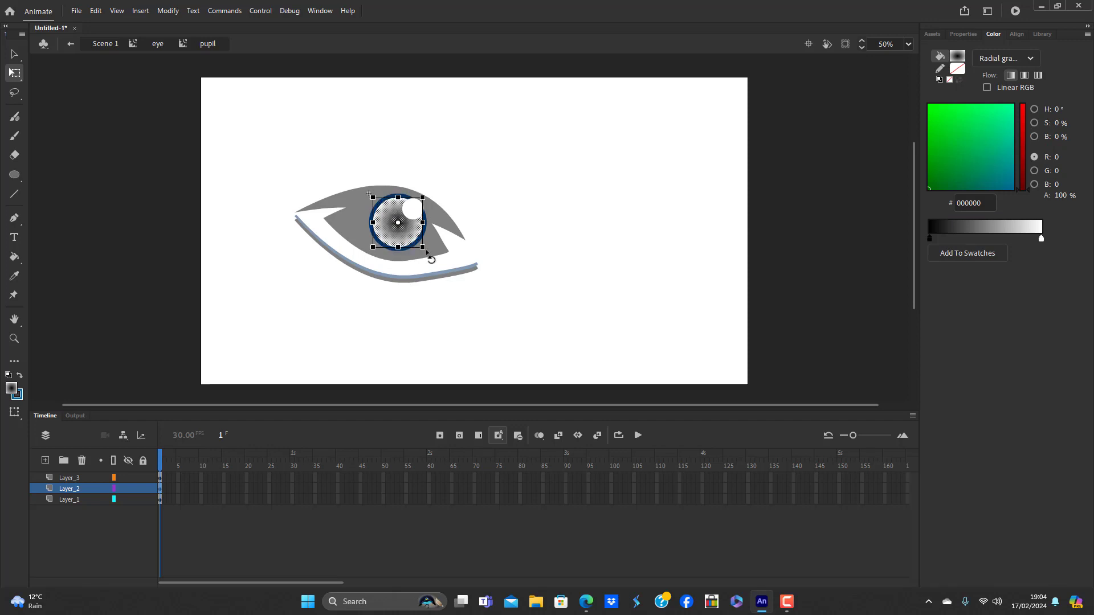
# Set the radial gradient's start colour on the Layer_2 circle to blue 0015E3 and add four colour stops between its ends
pyautogui.click(548, 308)
pyautogui.click(402, 221)
pyautogui.click(1009, 185)
pyautogui.click(950, 238)
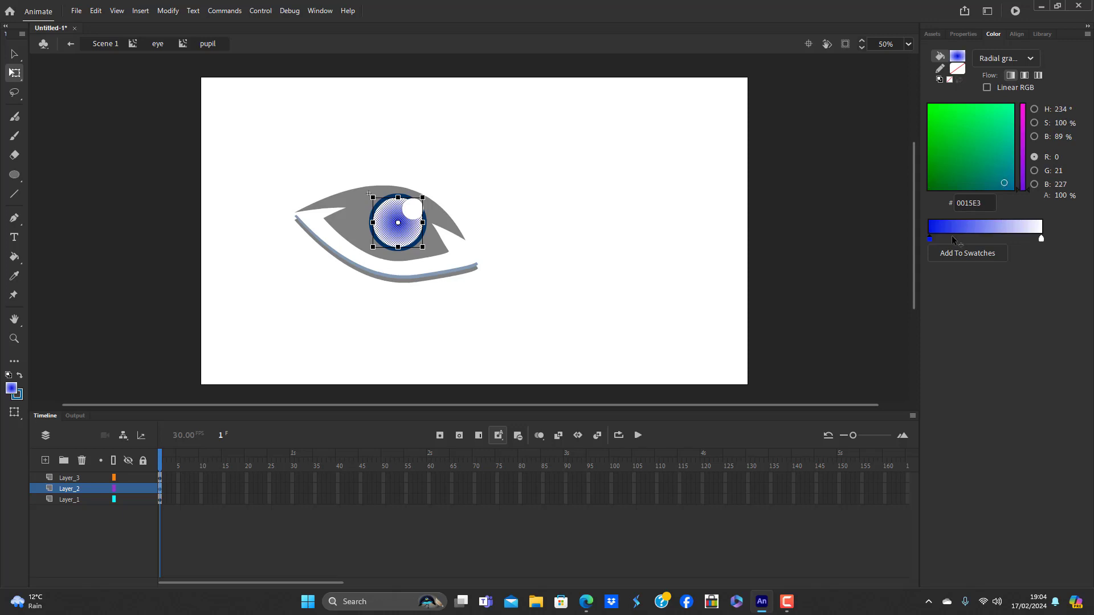
pyautogui.click(962, 239)
pyautogui.click(995, 239)
pyautogui.click(1020, 239)
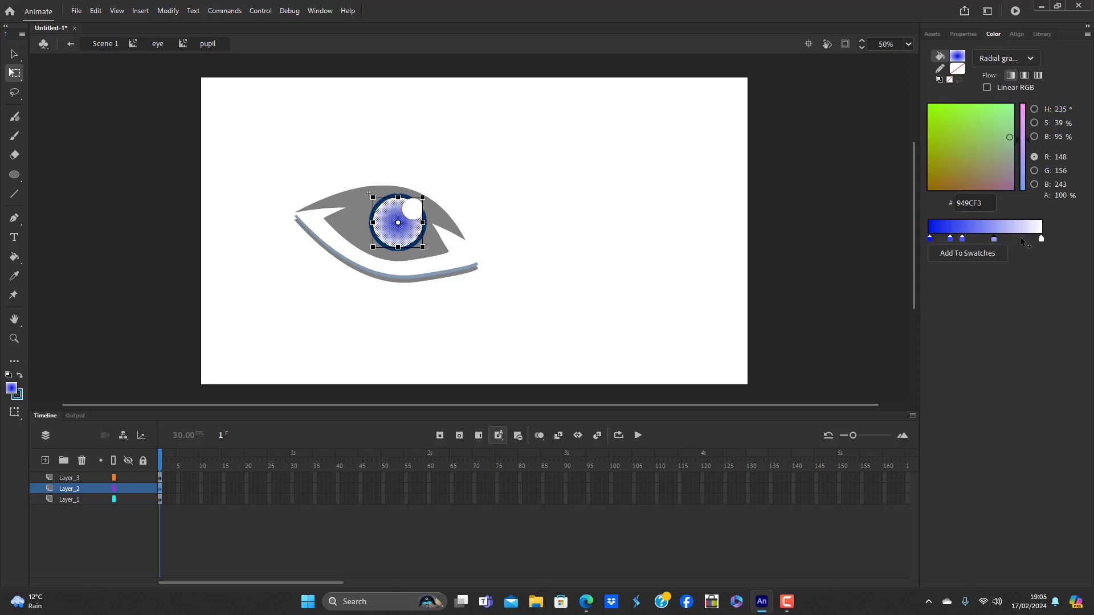
# Lower the white end stop's alpha to 49% and recolour the stop just before it to light blue 3BD1F9
pyautogui.click(1041, 239)
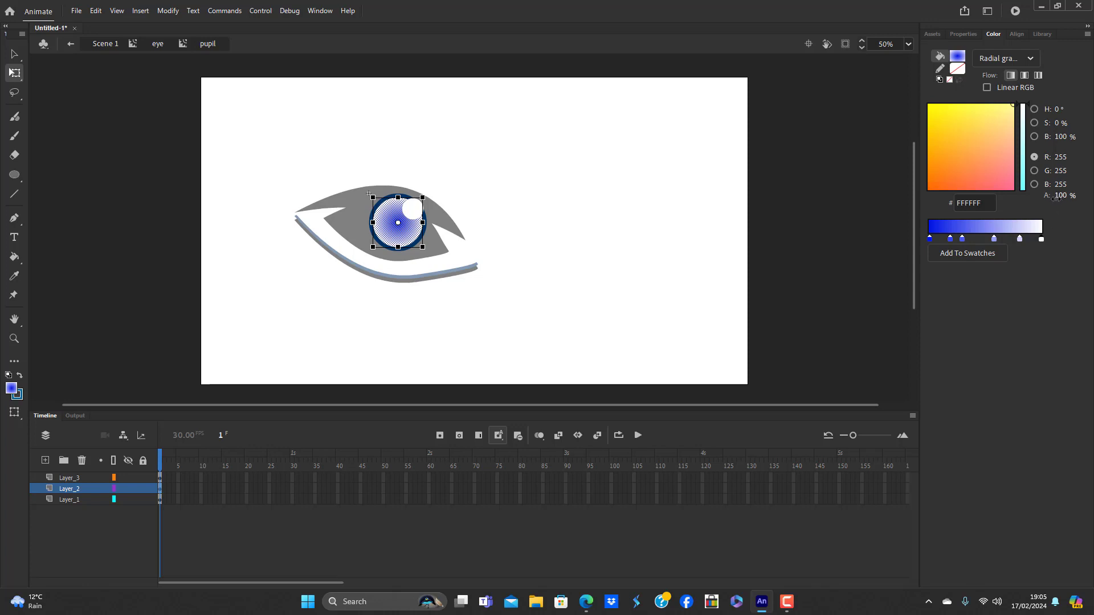
pyautogui.moveTo(1060, 197); pyautogui.dragTo(1030, 200)
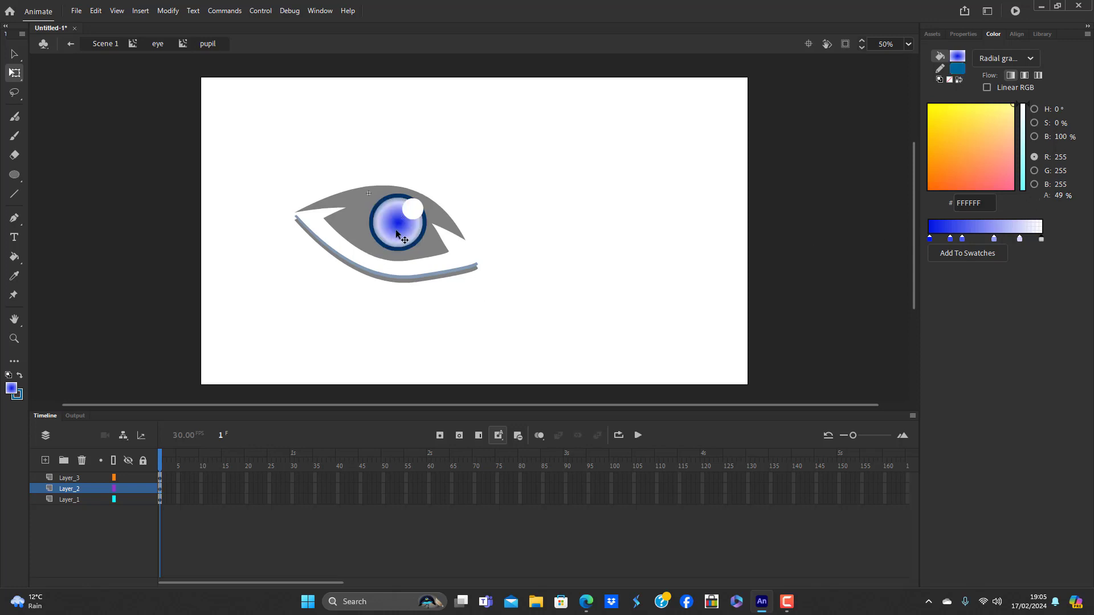
pyautogui.click(1020, 238)
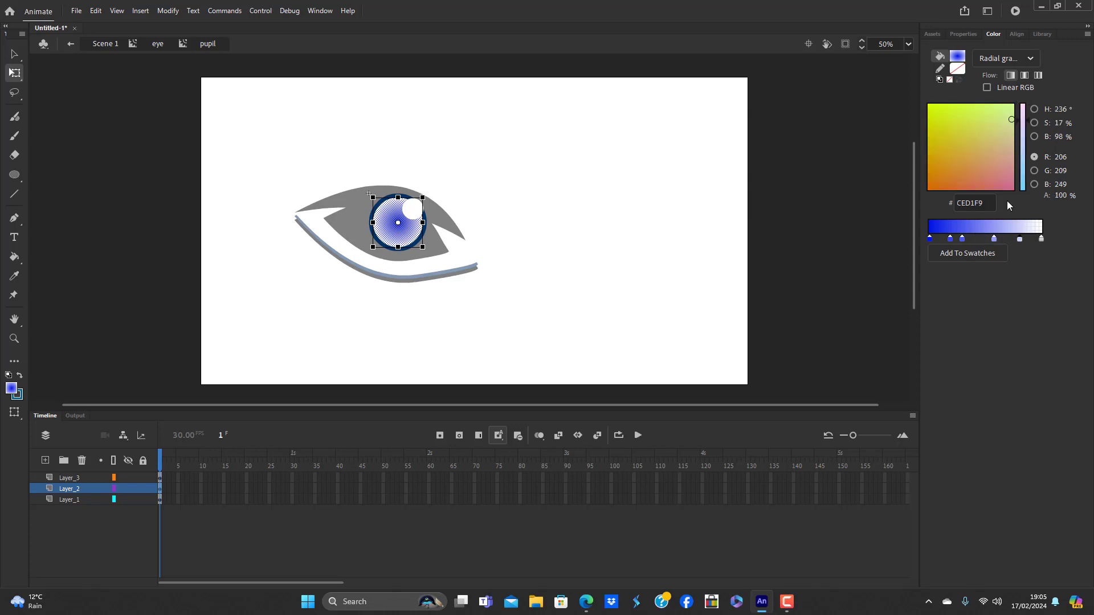
pyautogui.click(1023, 174)
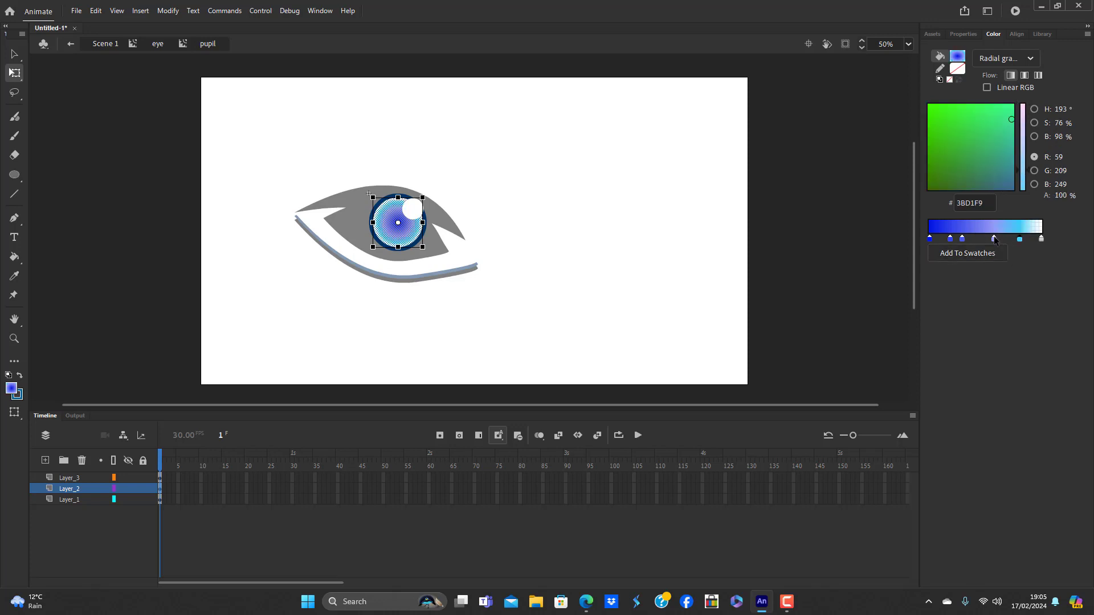
# Remove the two blue stops nearest the gradient's start and set its start colour to 006FEF
pyautogui.moveTo(962, 239); pyautogui.dragTo(960, 262)
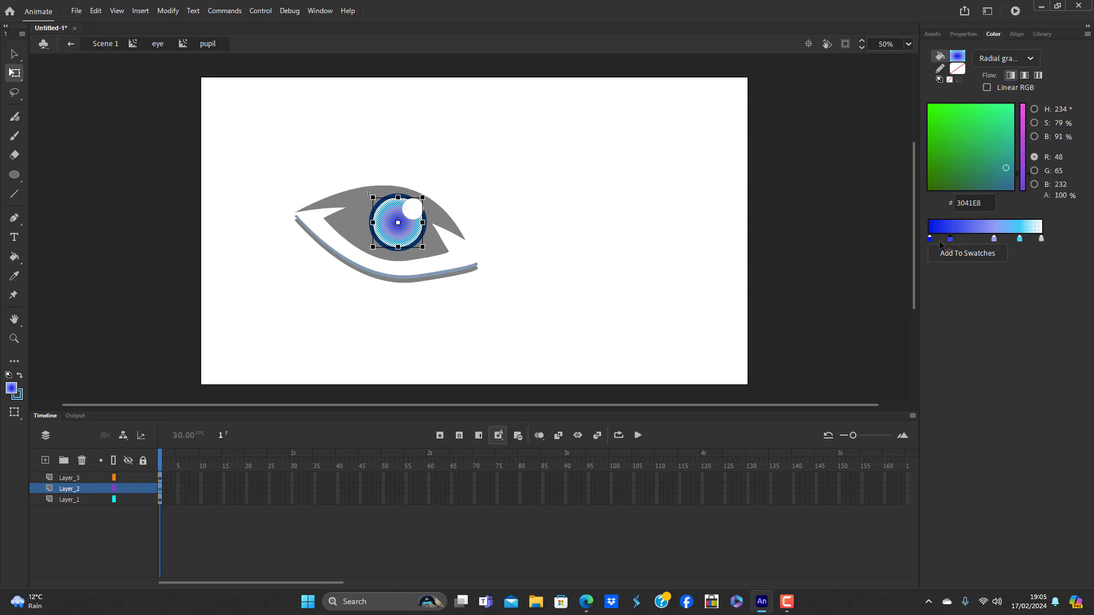
pyautogui.click(930, 240)
pyautogui.click(1008, 153)
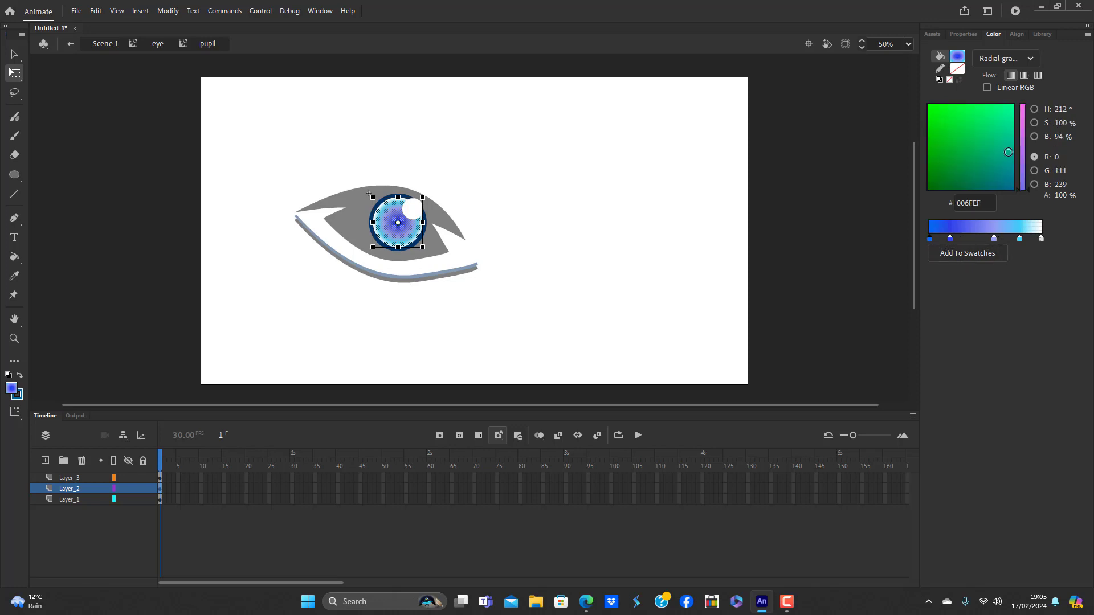
pyautogui.moveTo(949, 239); pyautogui.dragTo(967, 279)
pyautogui.click(508, 332)
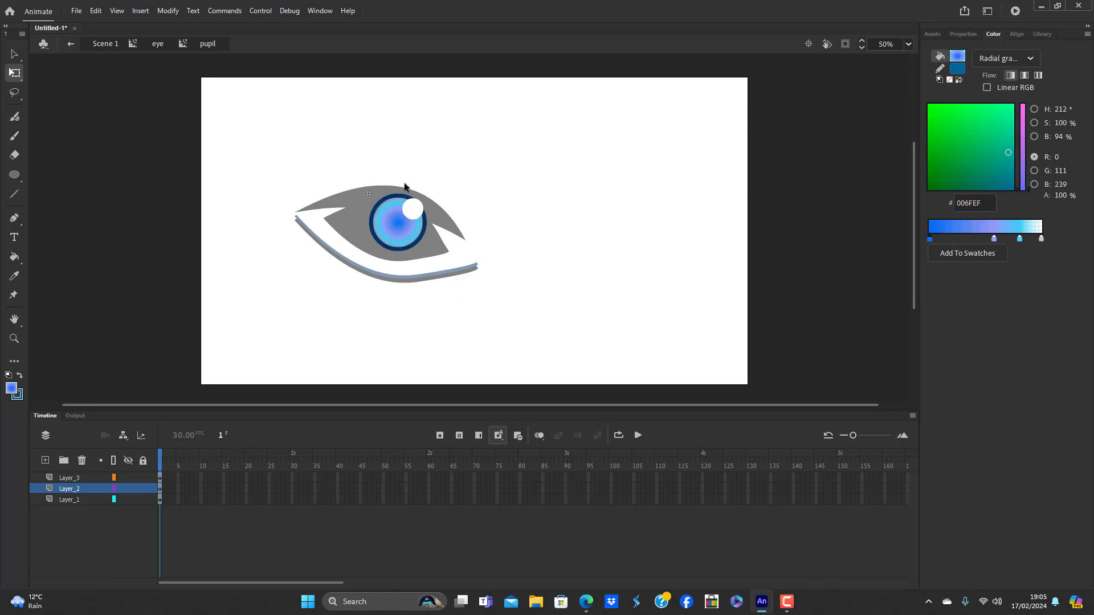
# Change the dark blue Layer_1 circle's fill from solid to a radial gradient
pyautogui.click(410, 245)
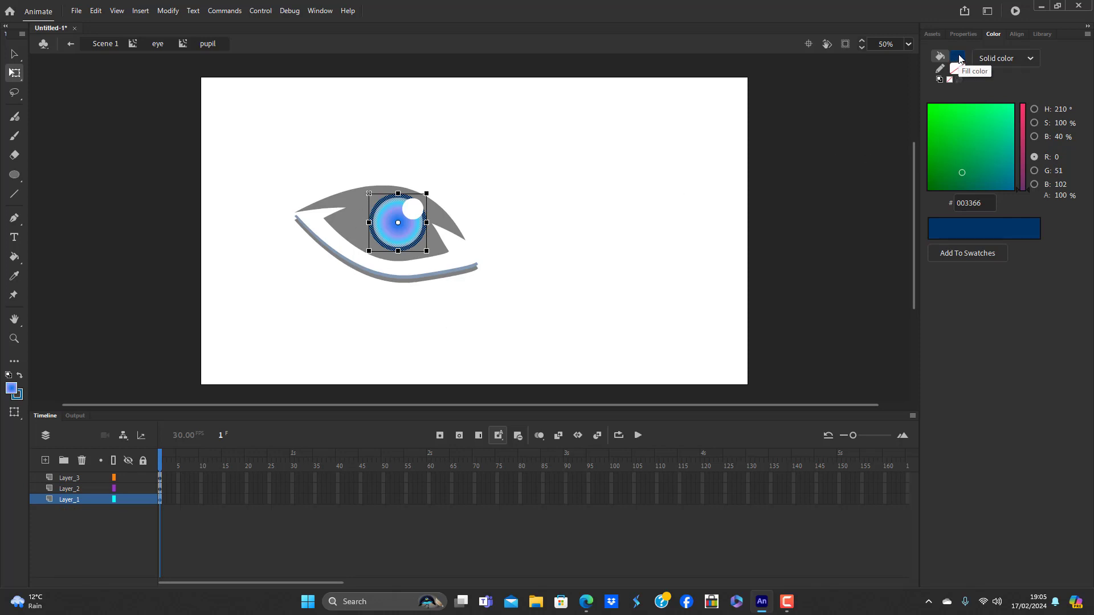
pyautogui.click(1030, 59)
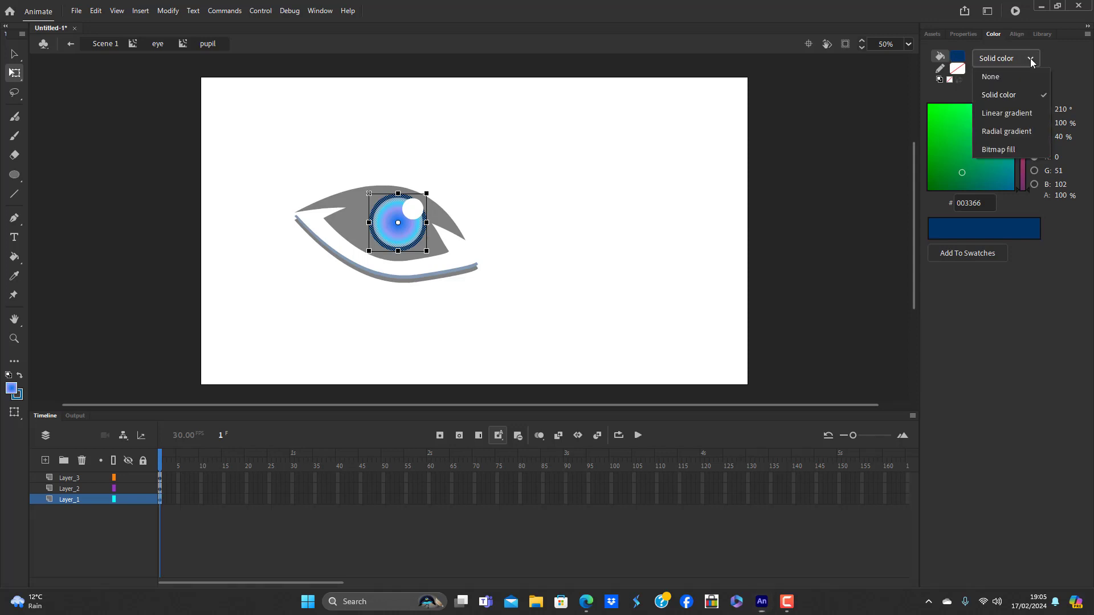
pyautogui.click(1019, 133)
pyautogui.click(669, 261)
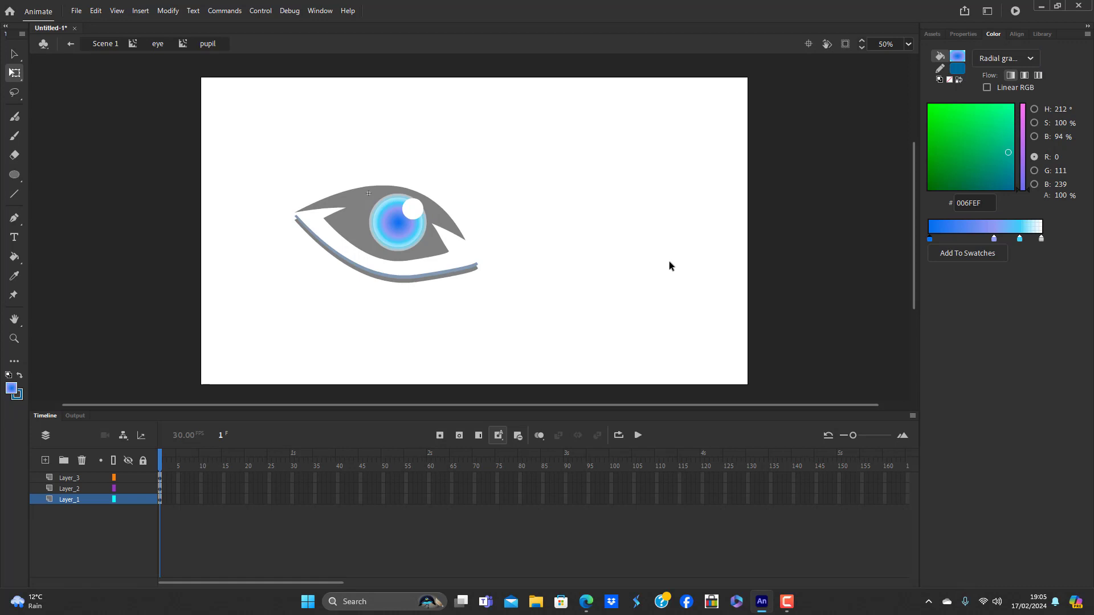
# Return to the eye clip and move the pupil slightly down so more of its highlight clears the lid
pyautogui.doubleClick(566, 339)
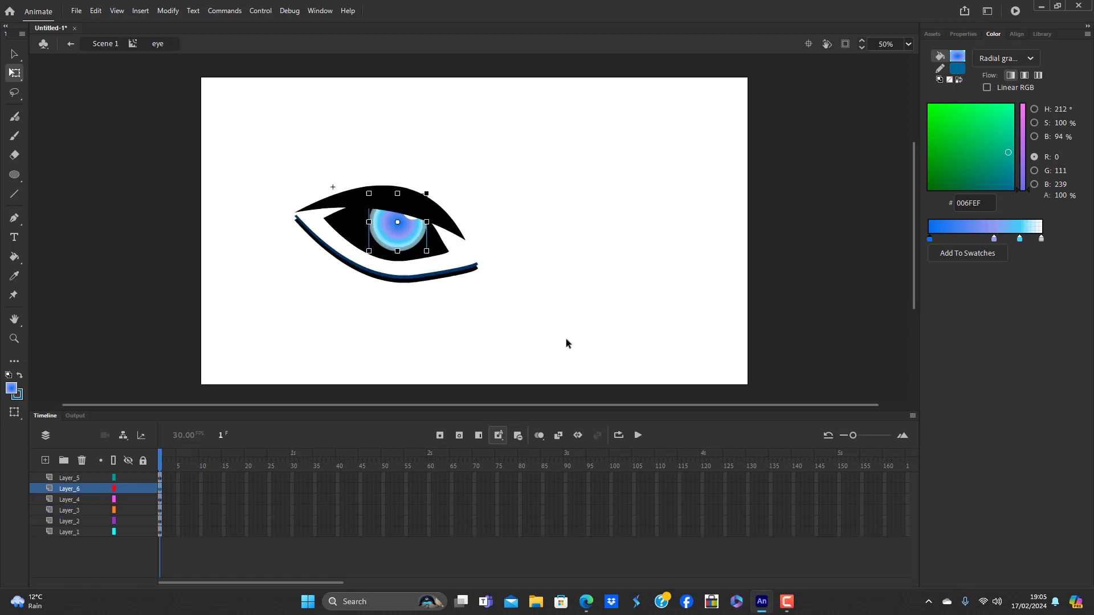
pyautogui.click(407, 228)
pyautogui.moveTo(403, 238); pyautogui.dragTo(404, 248)
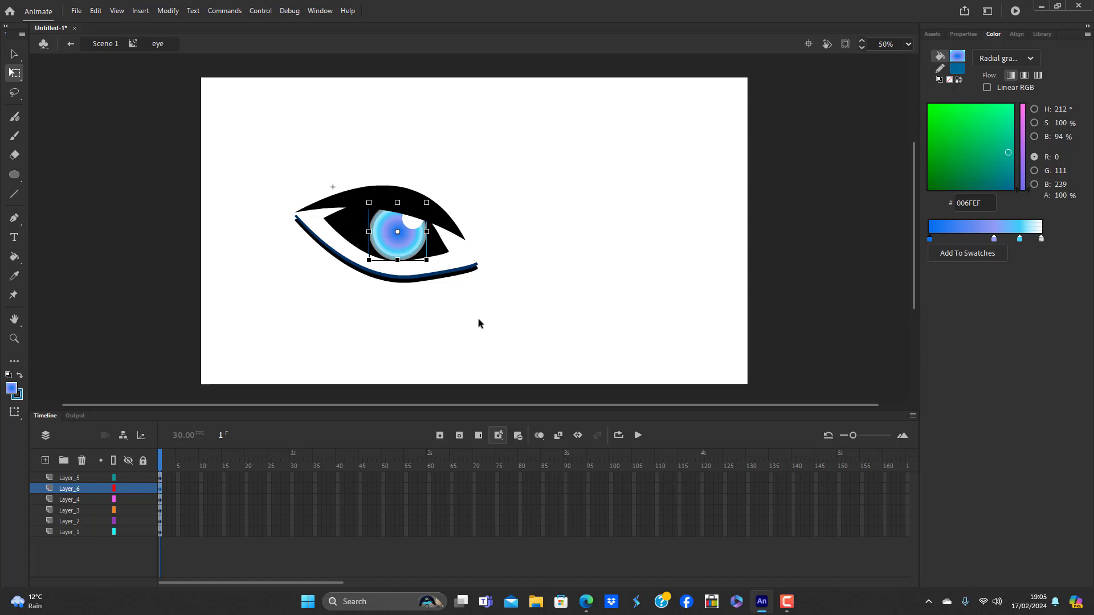
pyautogui.click(478, 319)
# Reopen the pupil symbol, add a layer above Layer_2 and draw a small outlined circle on it in the pupil's centre
pyautogui.doubleClick(404, 238)
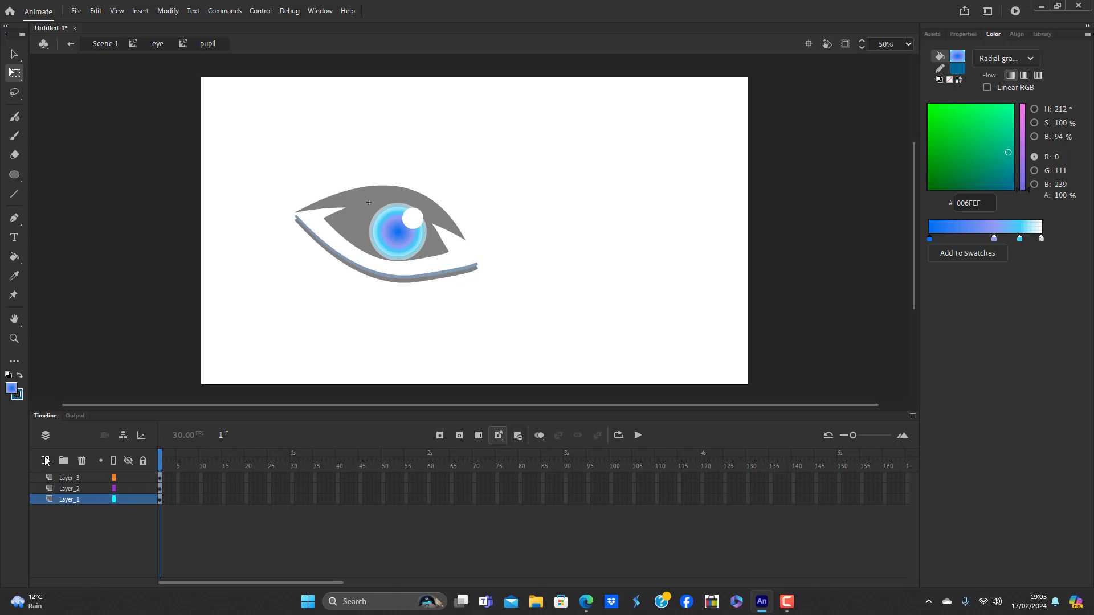
pyautogui.click(78, 490)
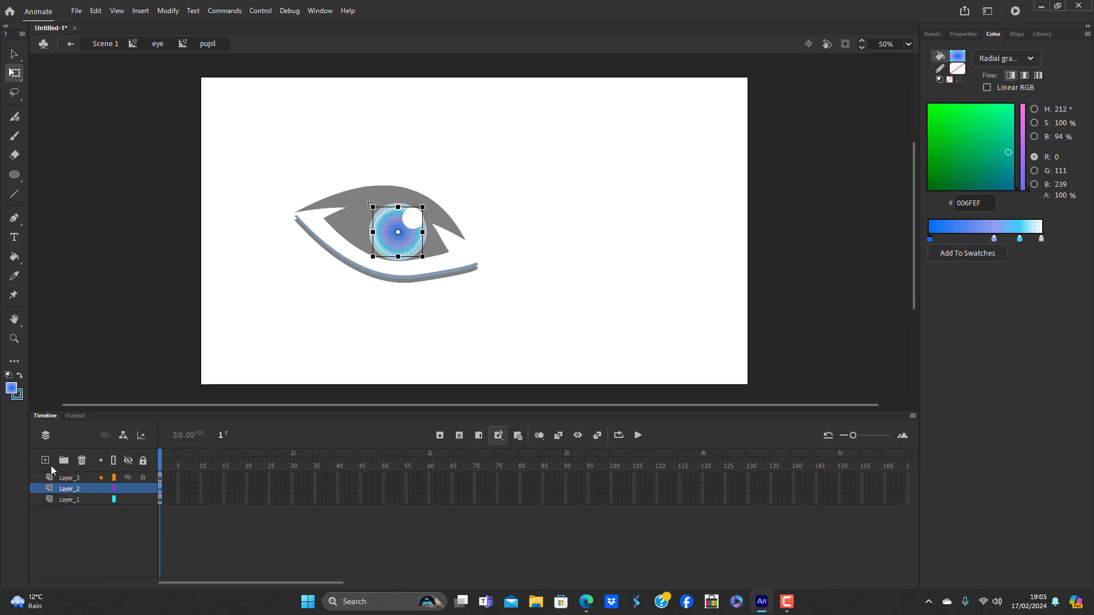
pyautogui.click(45, 460)
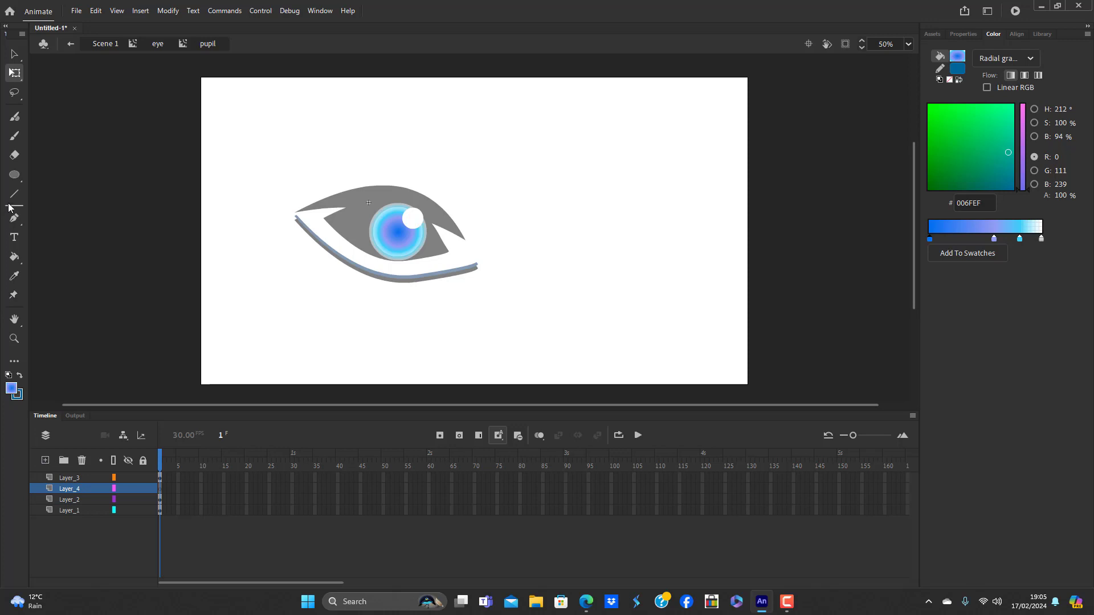
pyautogui.click(15, 175)
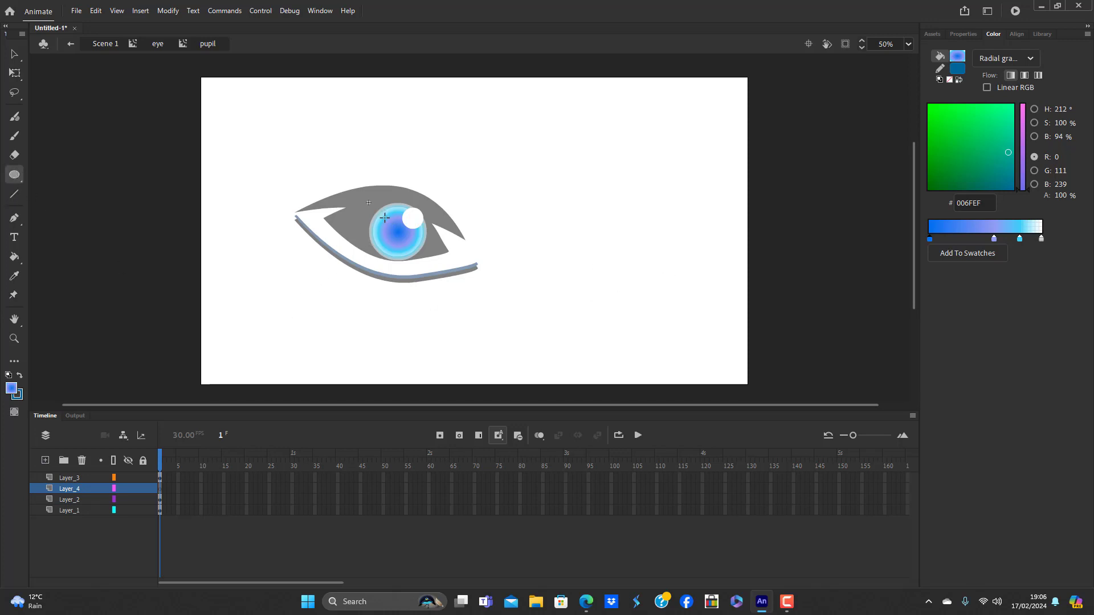
pyautogui.moveTo(385, 218)
pyautogui.mouseDown()
pyautogui.moveTo(418, 251)
pyautogui.moveTo(409, 243)
pyautogui.mouseUp()
# Select the small centre circle with its outline and convert it into a movie clip symbol named defined pupil
pyautogui.click(9, 59)
pyautogui.click(402, 244)
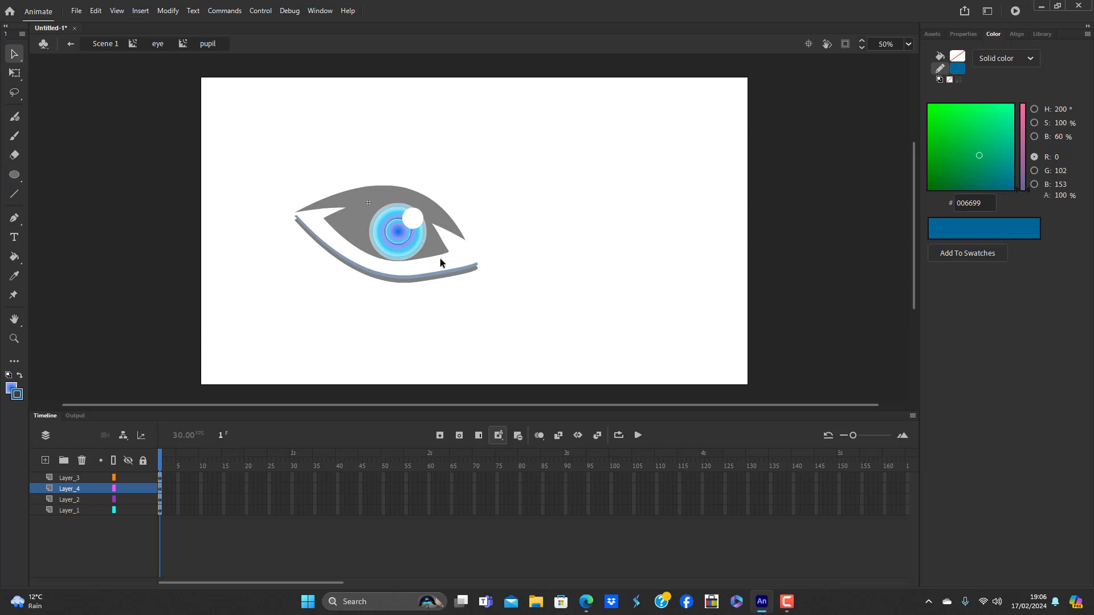
pyautogui.click(389, 237)
pyautogui.click(397, 234)
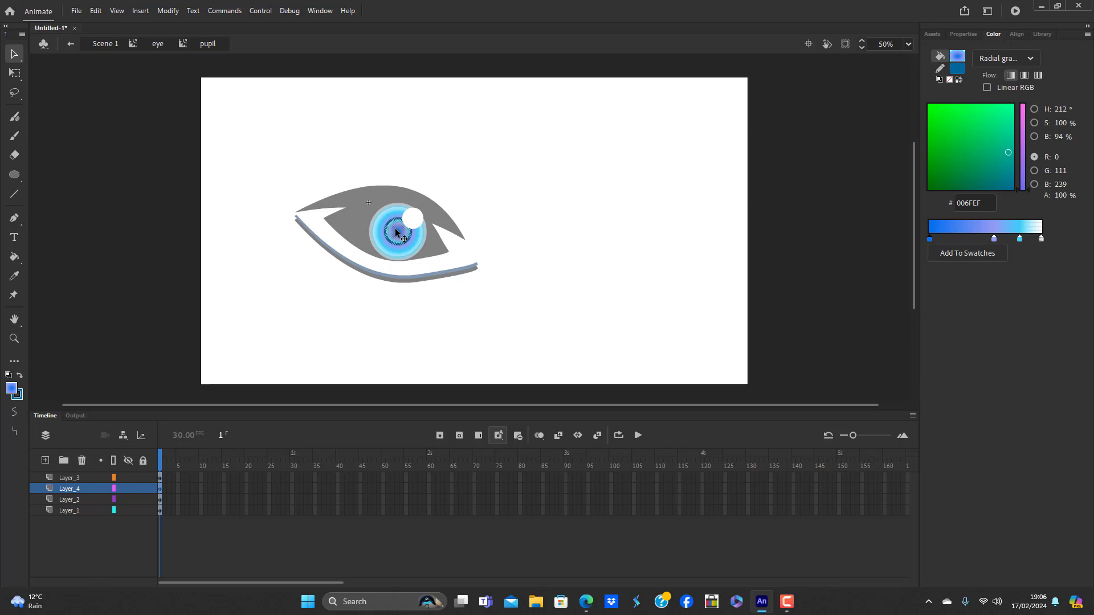
pyautogui.press('F8')
pyautogui.press('BackSpace')
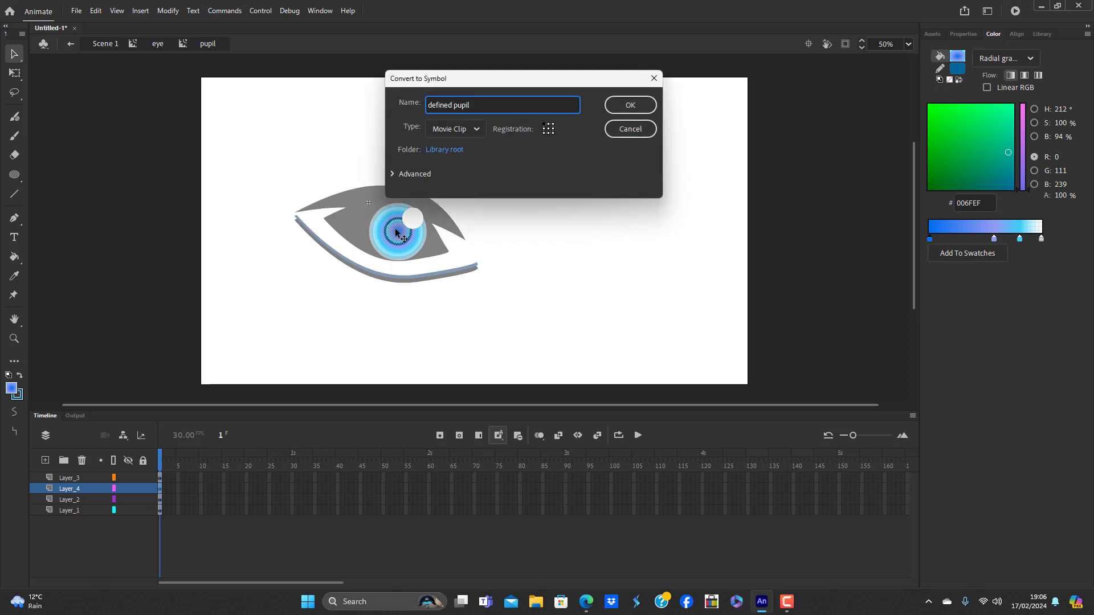
pyautogui.press('Return')
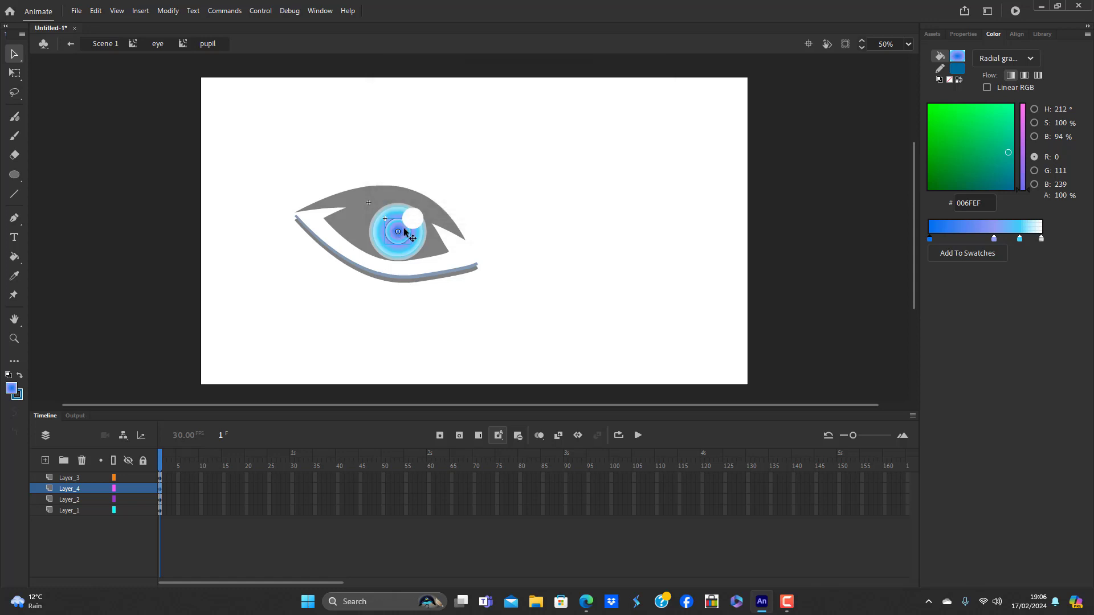
# Open the defined pupil symbol for editing and fill its circle with solid black, 000000
pyautogui.doubleClick(404, 229)
pyautogui.click(436, 324)
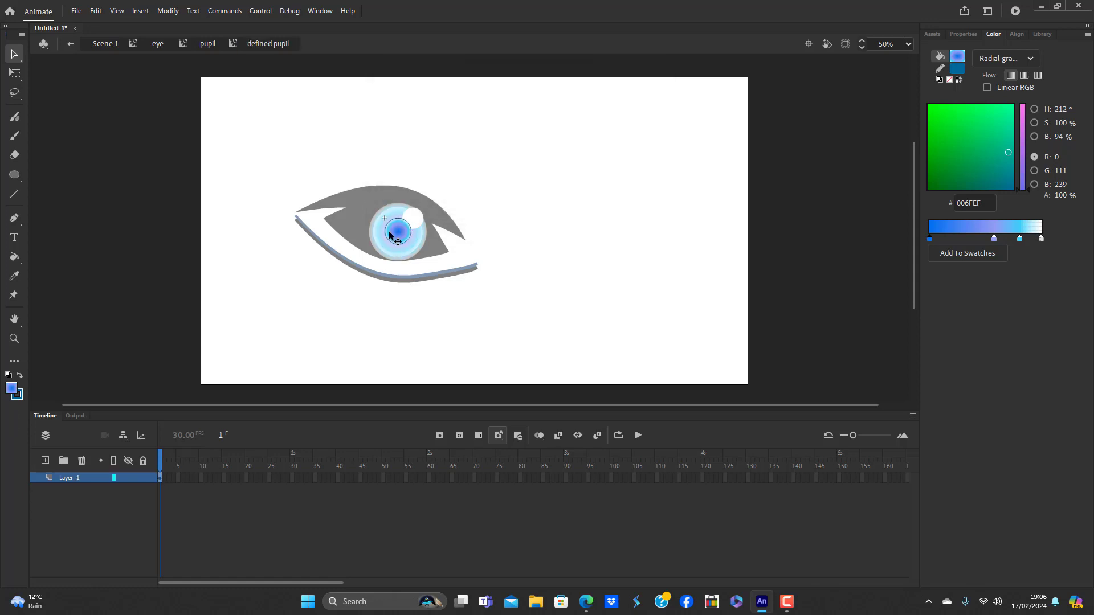
pyautogui.click(390, 232)
pyautogui.click(958, 55)
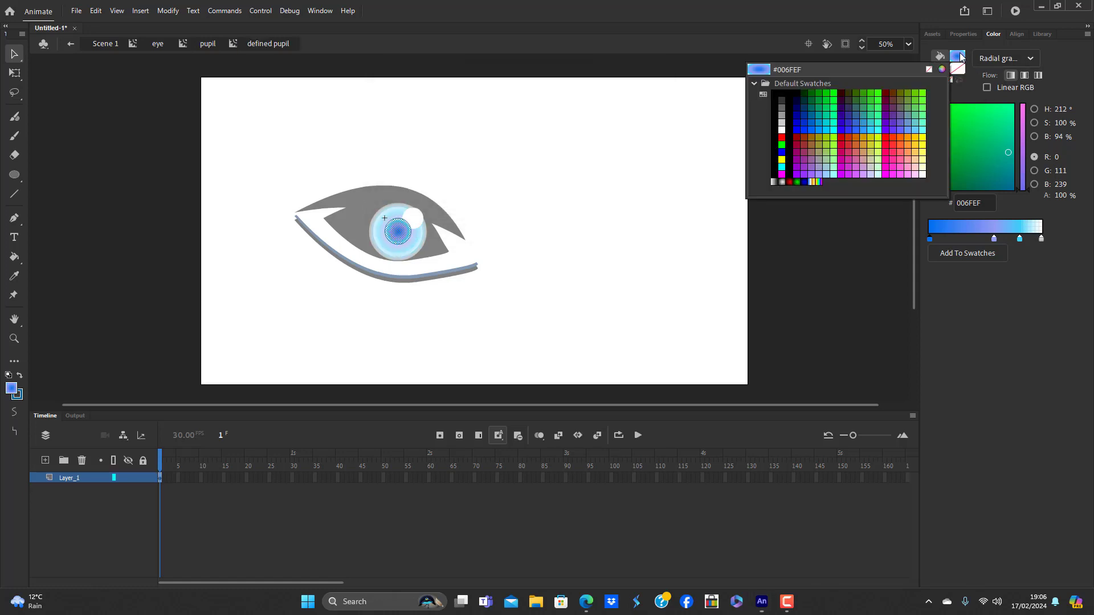
pyautogui.click(786, 93)
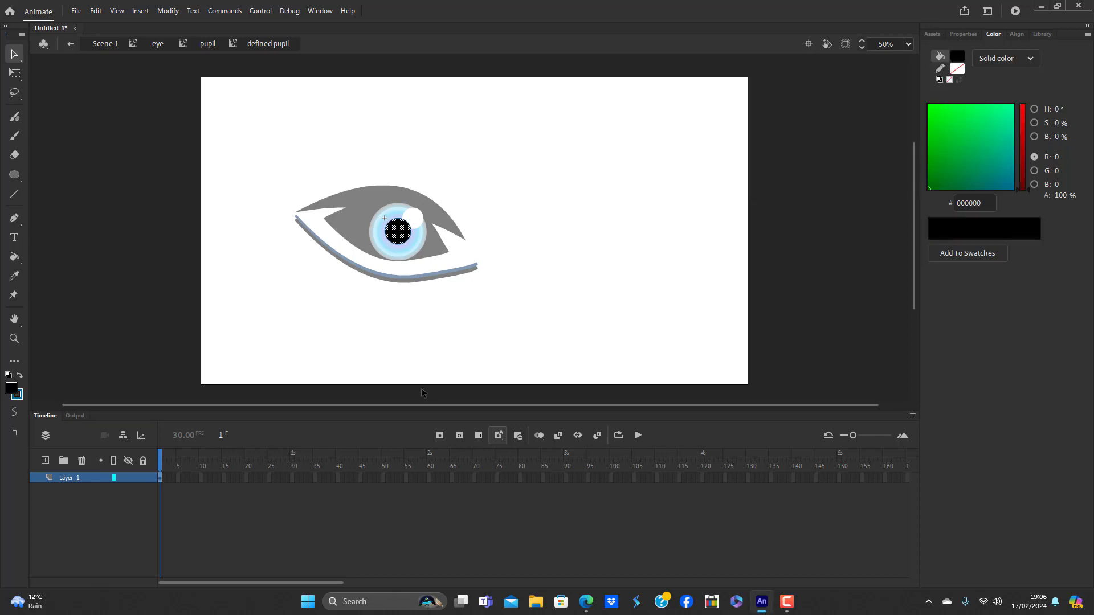
# Set the outline of the black pupil circle to stroke size 15 and convert that line to a fill
pyautogui.click(424, 356)
pyautogui.click(405, 244)
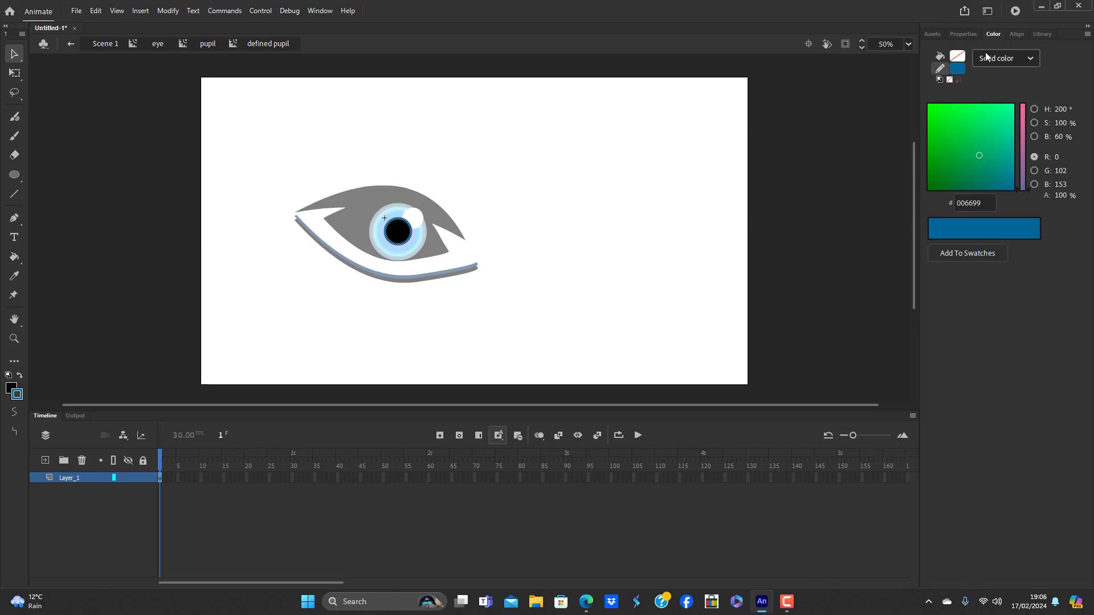
pyautogui.click(963, 34)
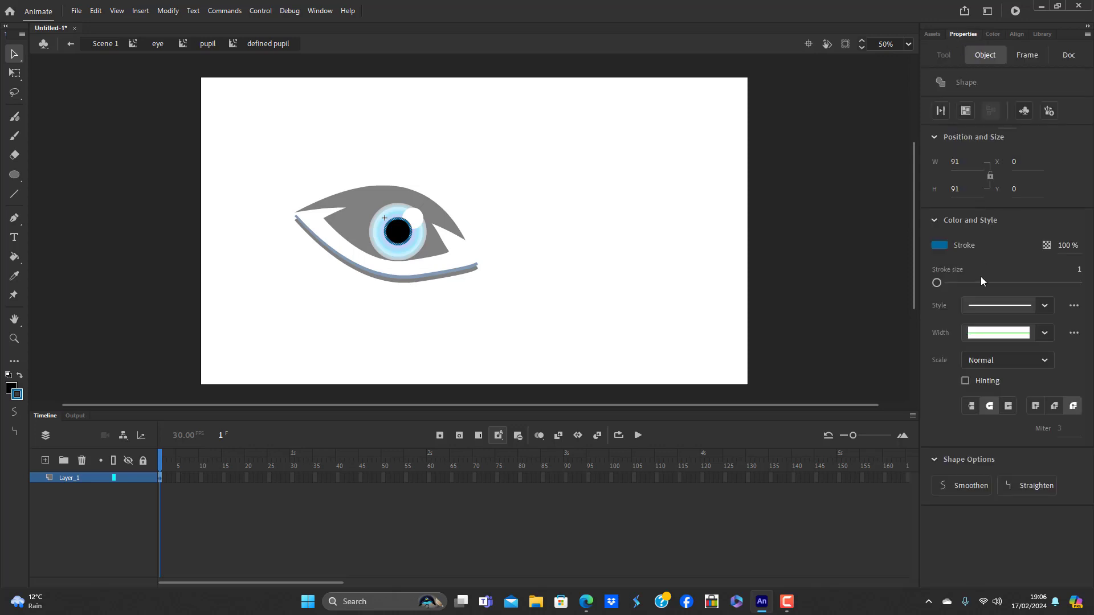
pyautogui.moveTo(940, 285); pyautogui.dragTo(945, 289)
pyautogui.click(169, 11)
pyautogui.moveTo(223, 122)
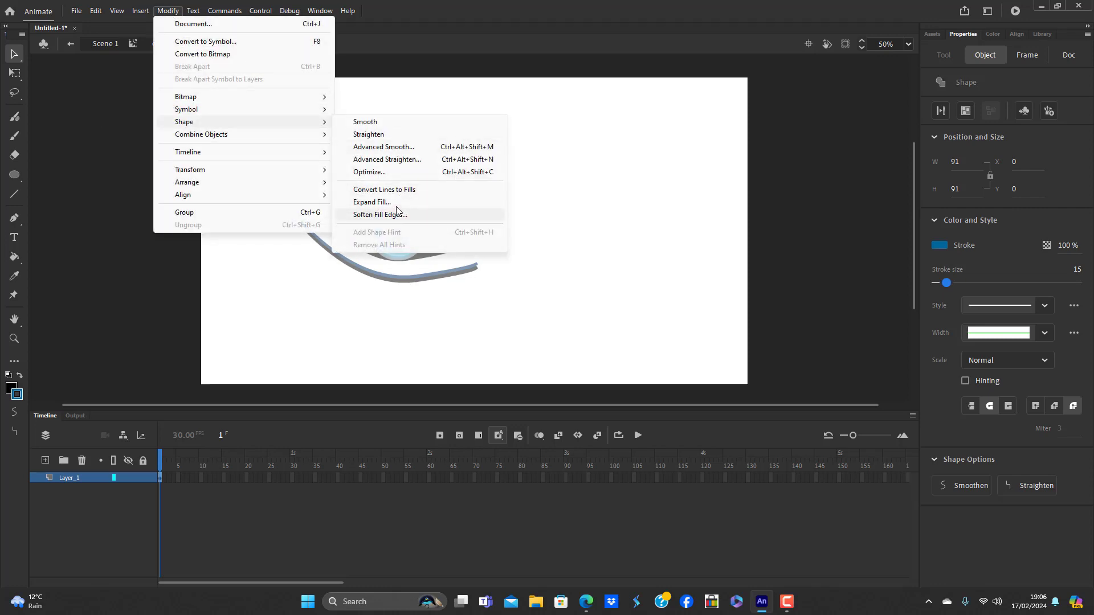
pyautogui.click(404, 192)
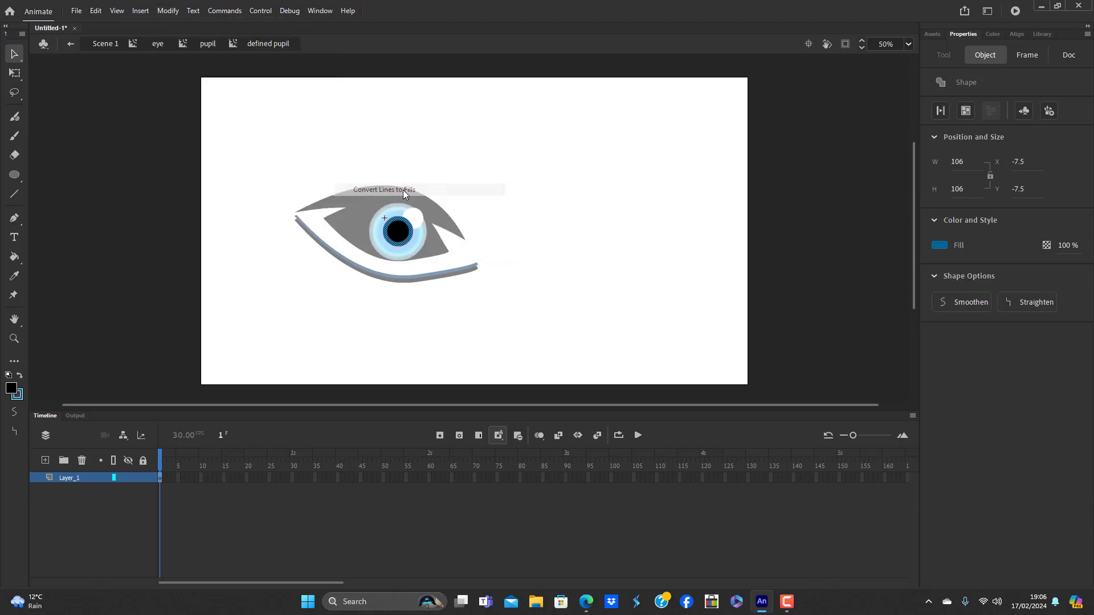
pyautogui.click(474, 310)
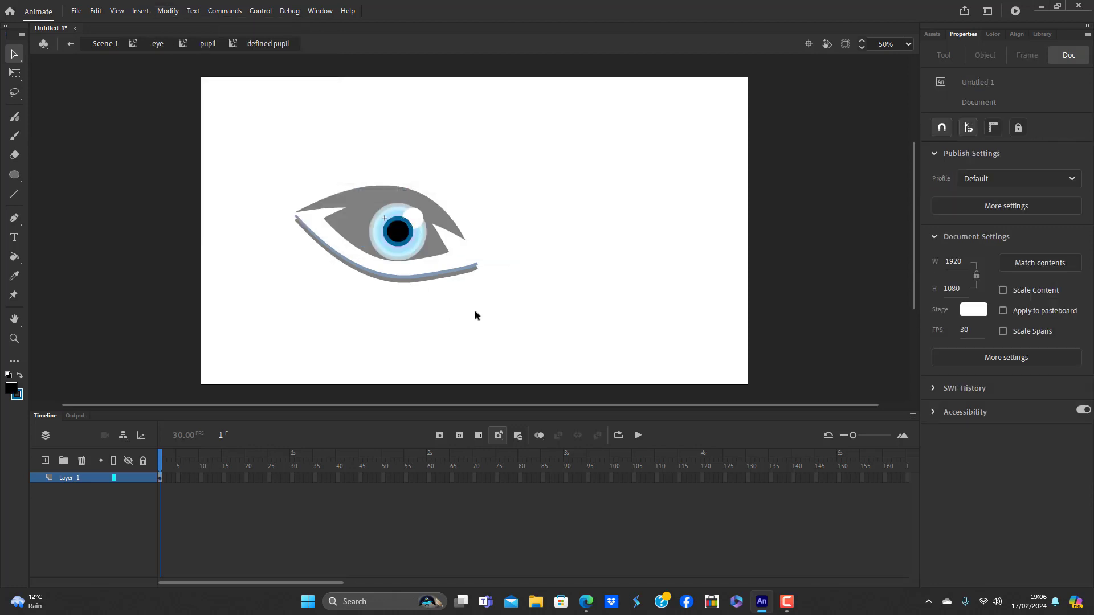
# Recolour the ring around the black pupil circle turquoise and return to the eye clip
pyautogui.click(403, 245)
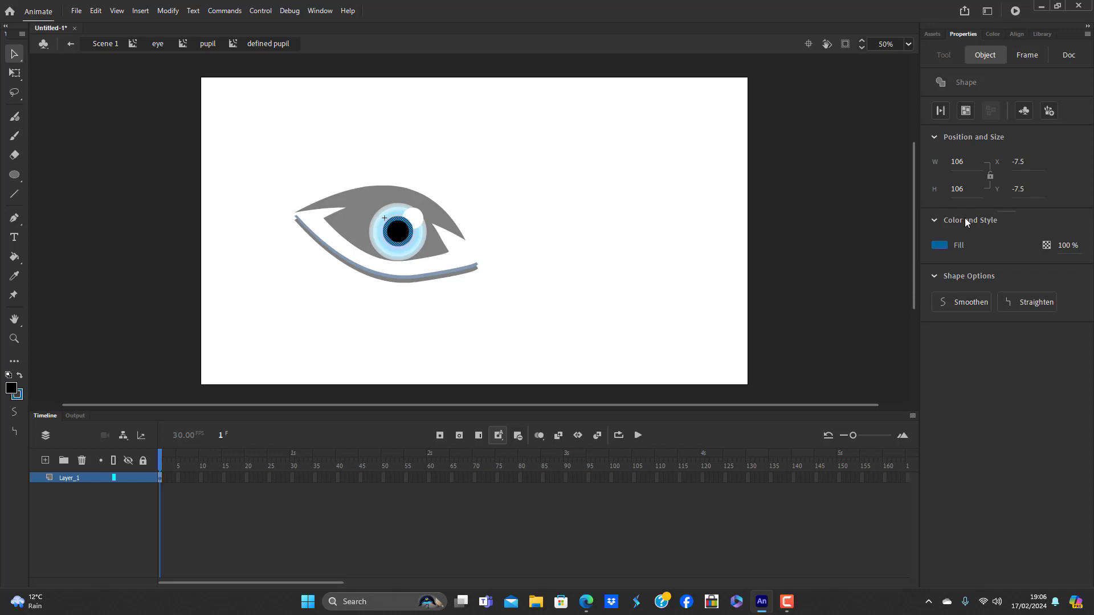
pyautogui.click(938, 246)
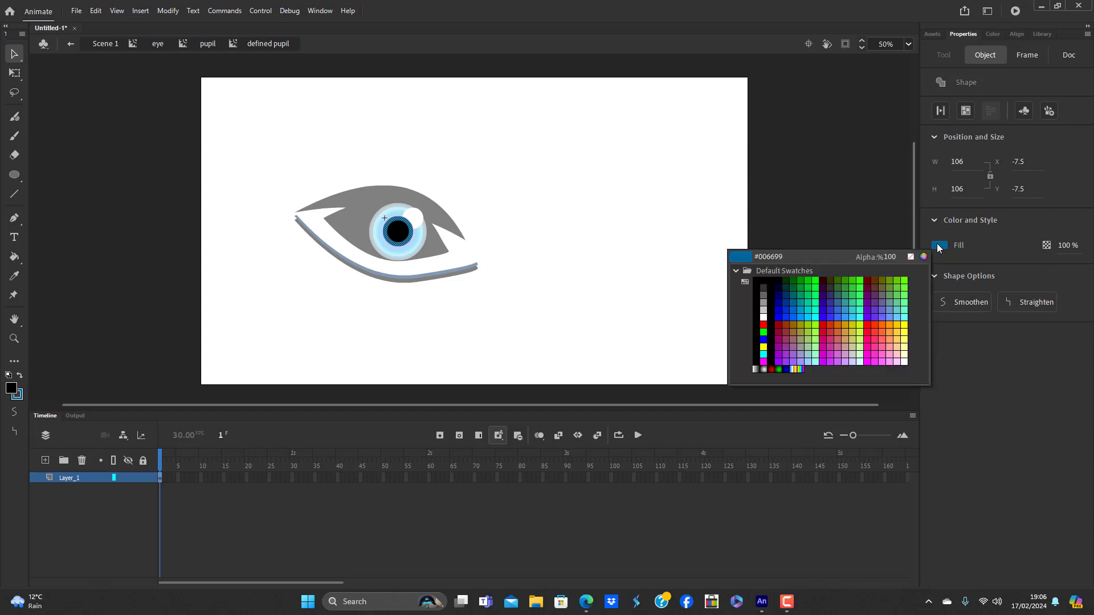
pyautogui.click(811, 306)
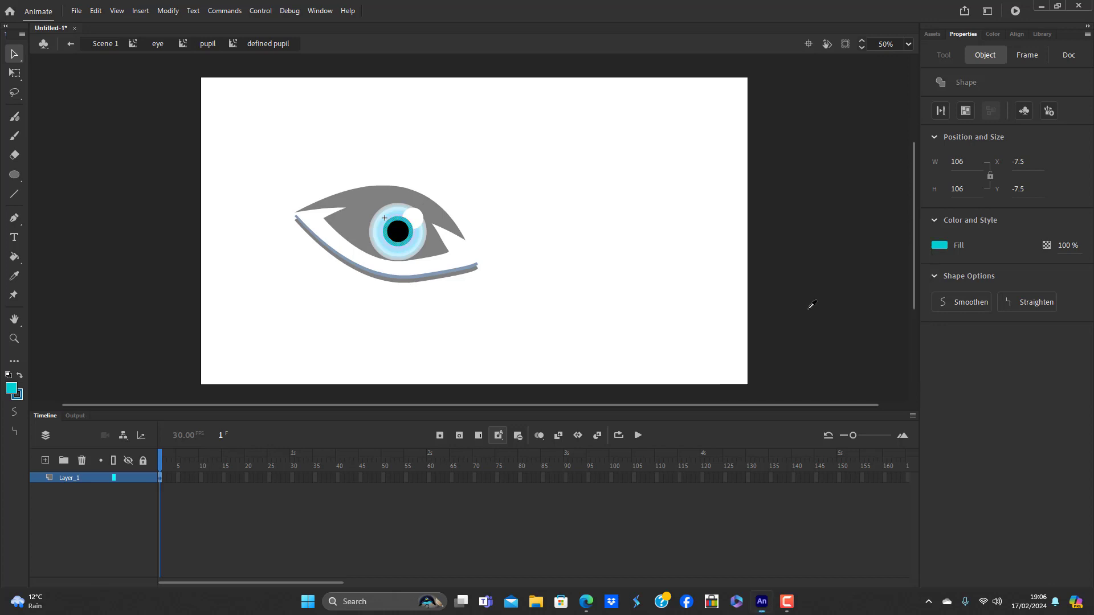
pyautogui.click(469, 321)
pyautogui.doubleClick(469, 321)
pyautogui.click(469, 321)
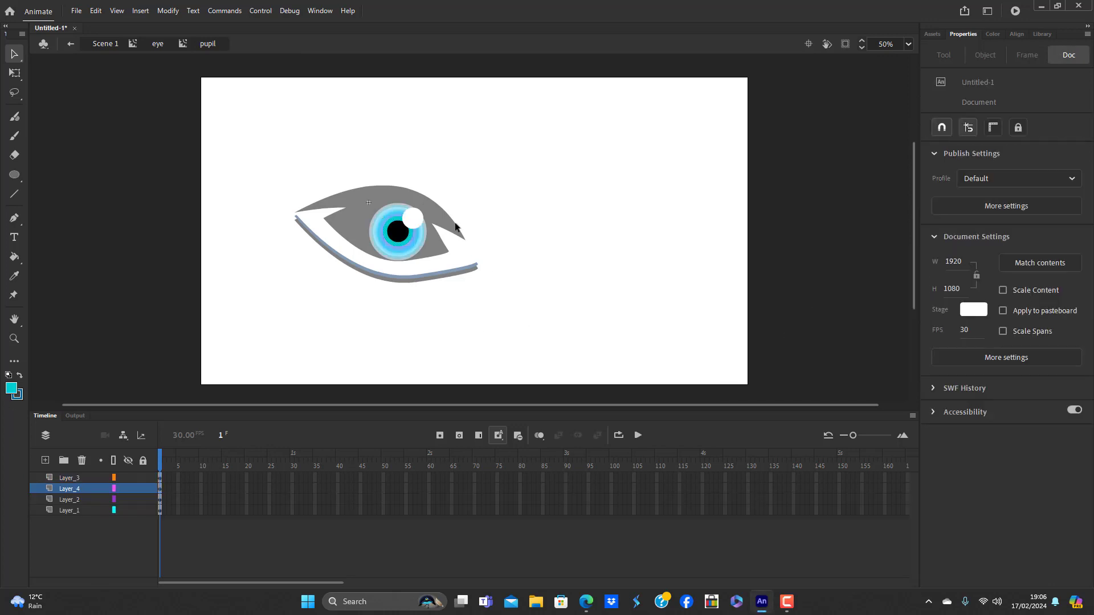
pyautogui.doubleClick(478, 318)
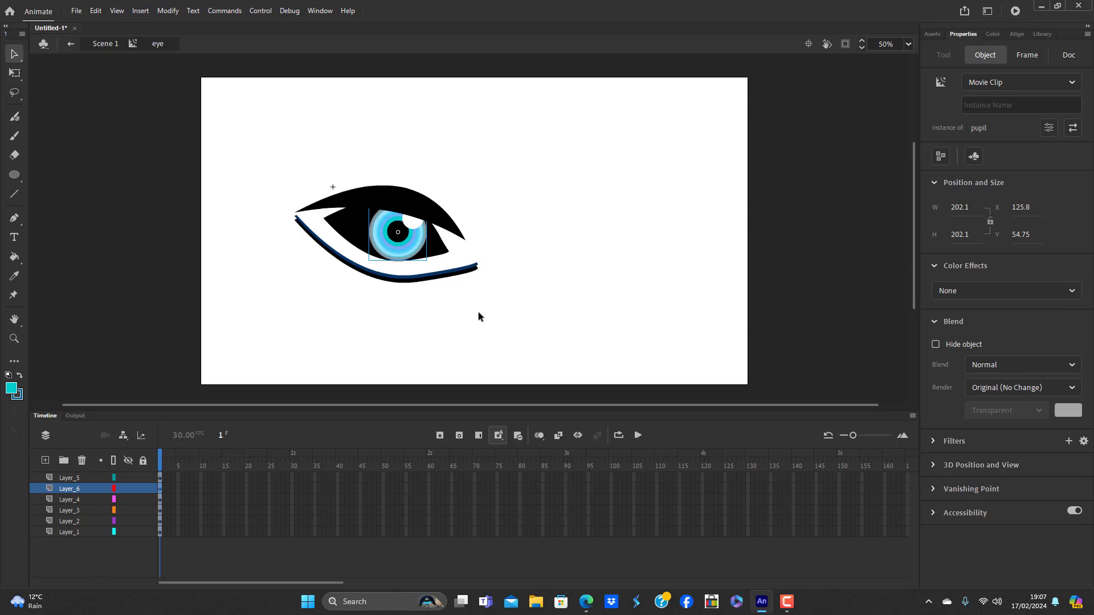
pyautogui.click(472, 354)
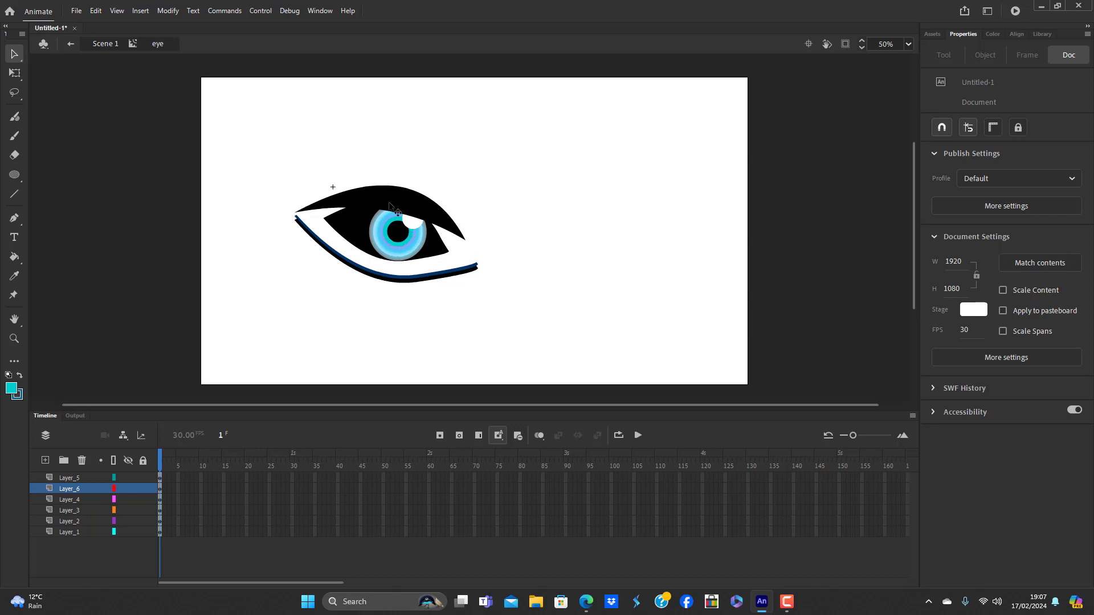
# Add a layer above Layer_4 and duplicate the black inner eye shape in place onto it
pyautogui.click(447, 254)
pyautogui.click(454, 314)
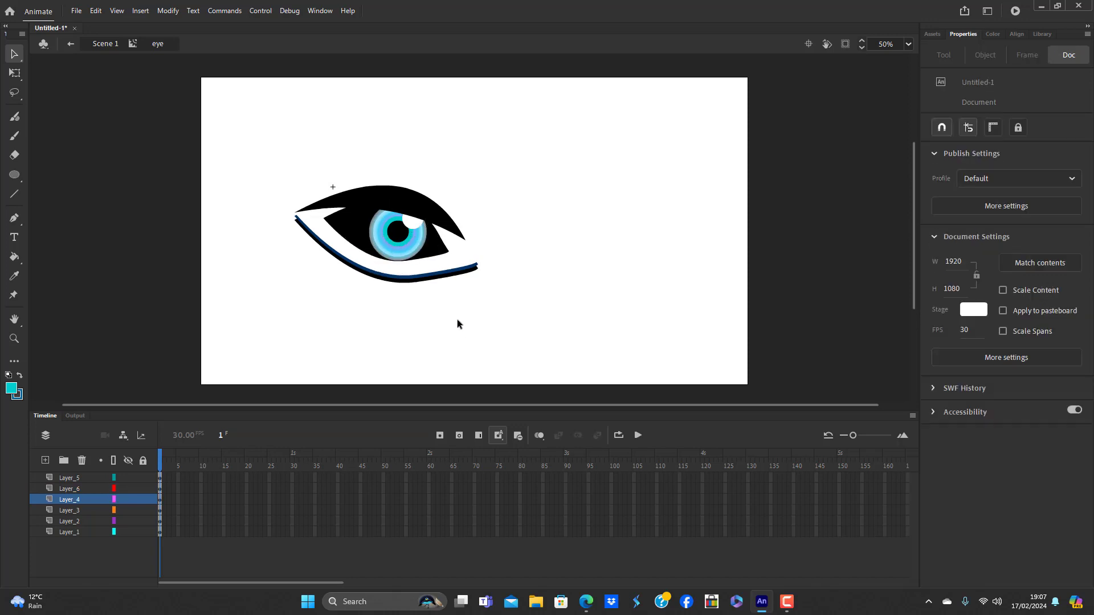
pyautogui.click(446, 254)
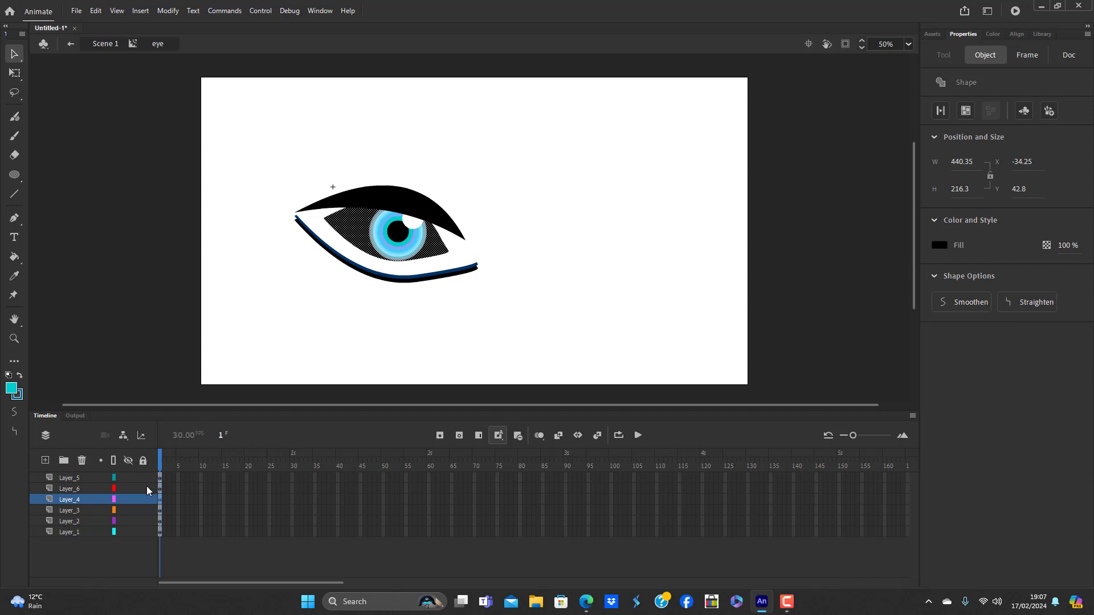
pyautogui.click(45, 460)
pyautogui.click(80, 499)
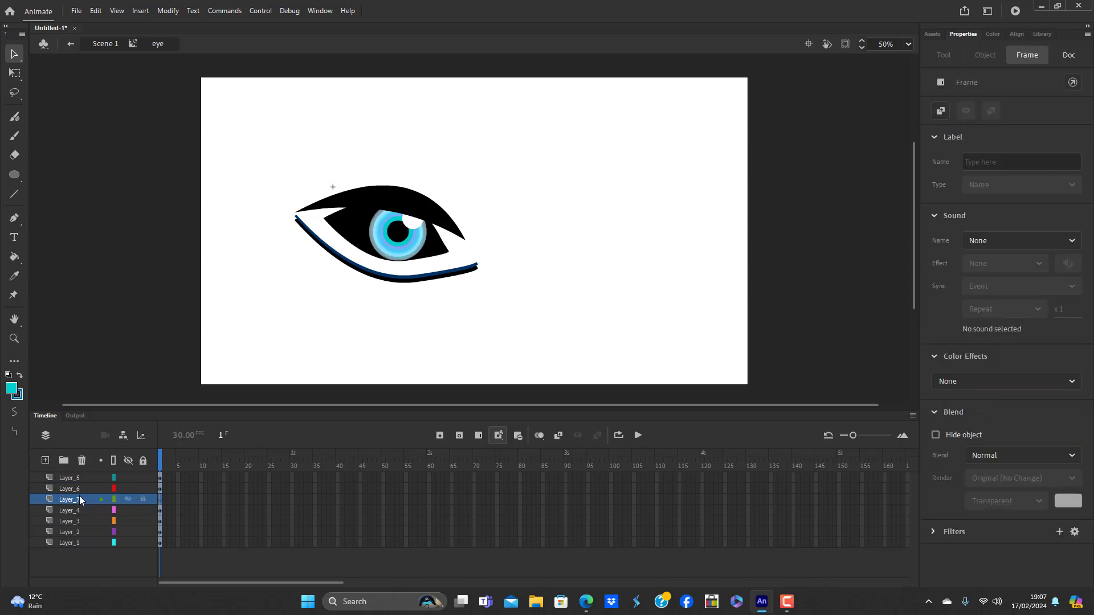
pyautogui.click(80, 500)
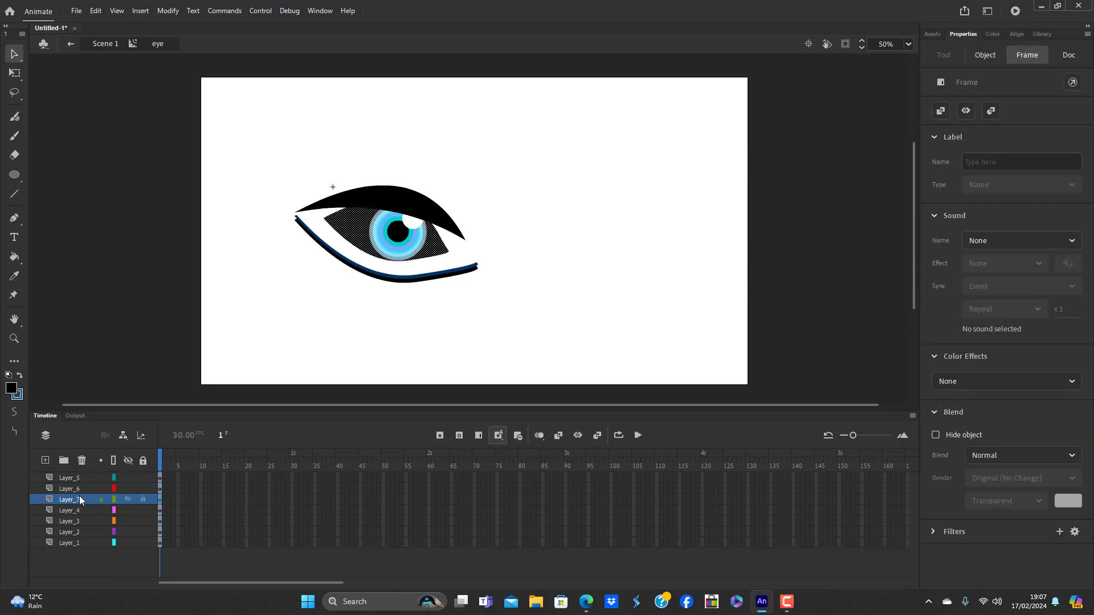
# Scale the duplicated inner eye shape down about its centre to about 408 by 201 and fill it white, FFFFFF
pyautogui.press('q')
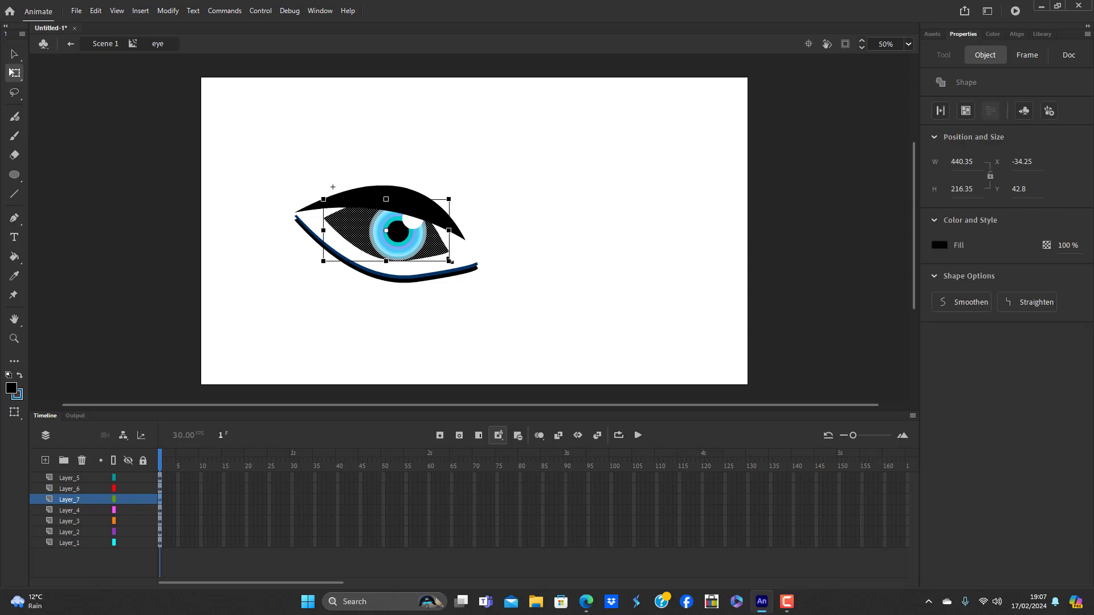
pyautogui.moveTo(447, 257); pyautogui.dragTo(445, 260)
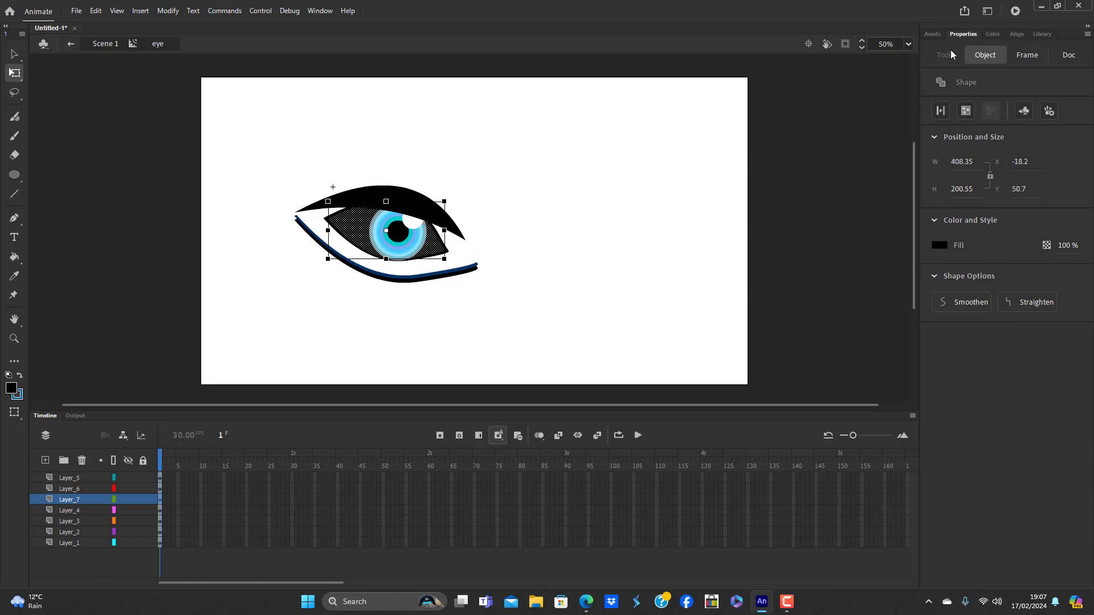
pyautogui.click(993, 35)
pyautogui.click(957, 55)
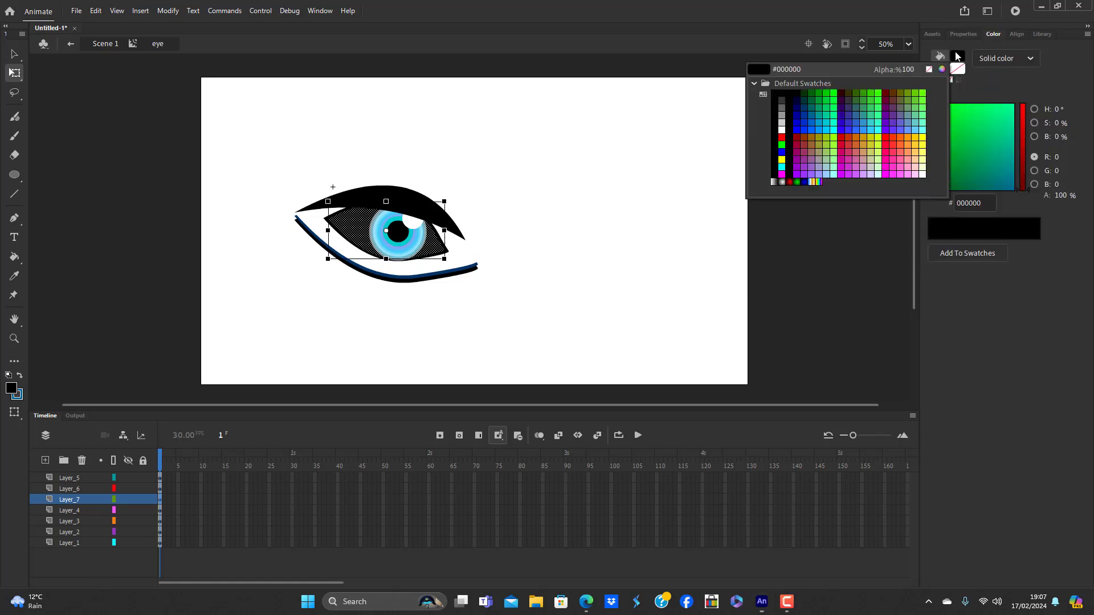
pyautogui.click(782, 129)
pyautogui.click(473, 327)
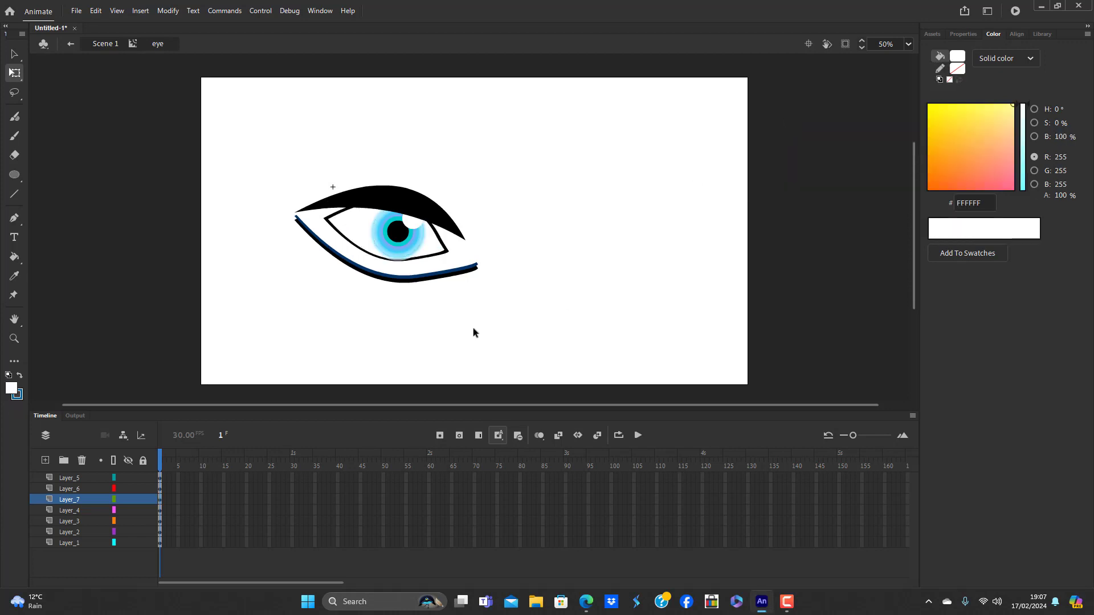
# Bend the lower edge of the white inner shape downward so the black border stays only at the eye's corners
pyautogui.click(357, 250)
pyautogui.press('Delete')
pyautogui.hotkey('ctrl', 'z')
pyautogui.moveTo(362, 249); pyautogui.dragTo(360, 252)
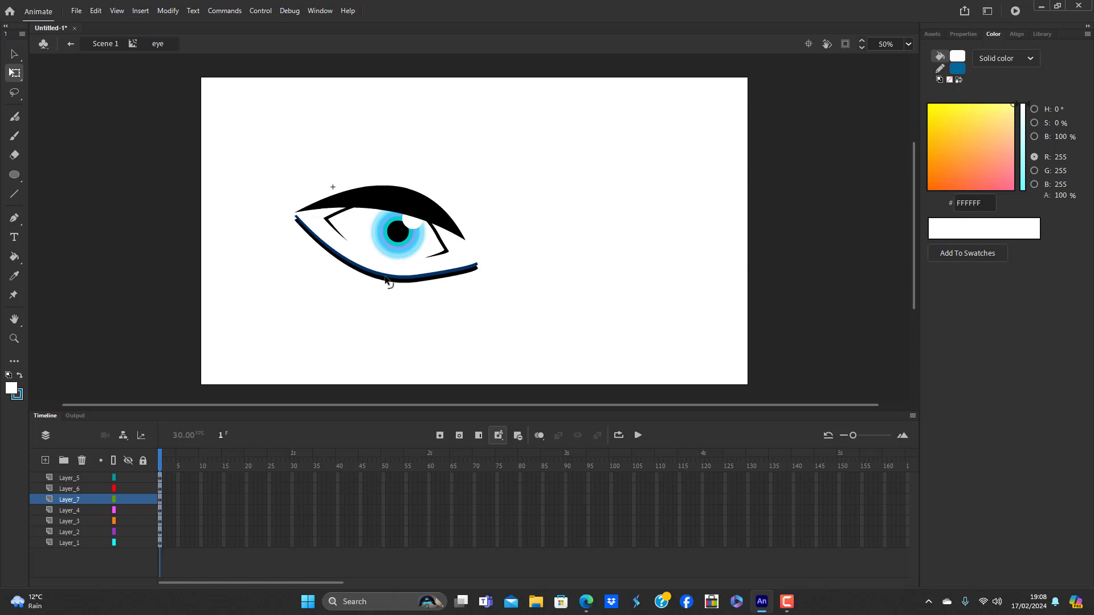
pyautogui.click(387, 280)
pyautogui.click(385, 285)
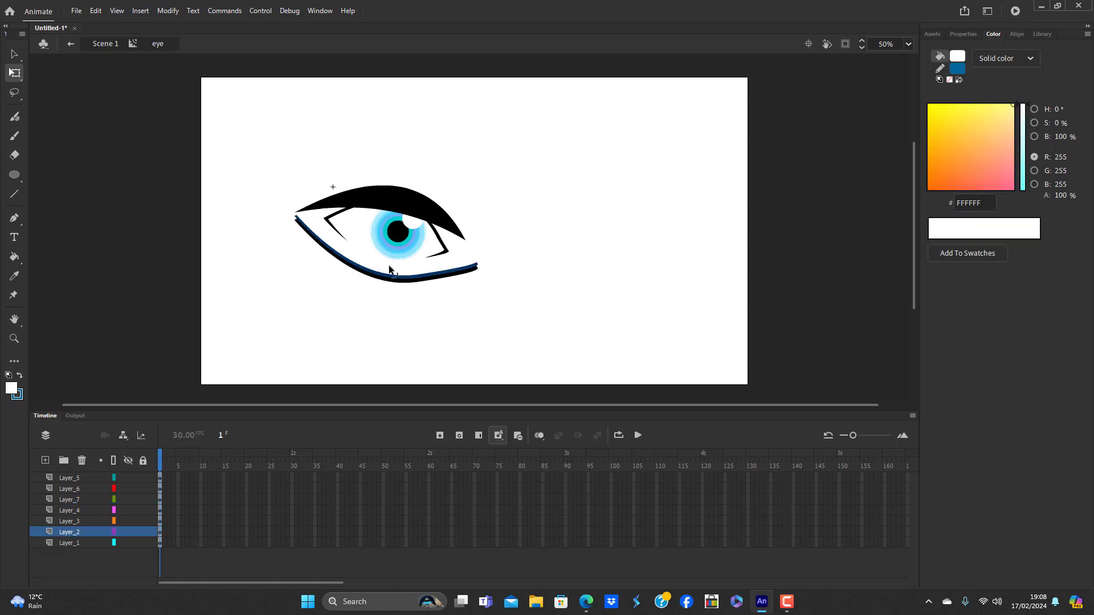
pyautogui.moveTo(389, 275)
pyautogui.mouseDown()
pyautogui.moveTo(381, 263)
pyautogui.moveTo(393, 282)
pyautogui.moveTo(392, 270)
pyautogui.mouseUp()
pyautogui.moveTo(412, 189); pyautogui.dragTo(482, 253)
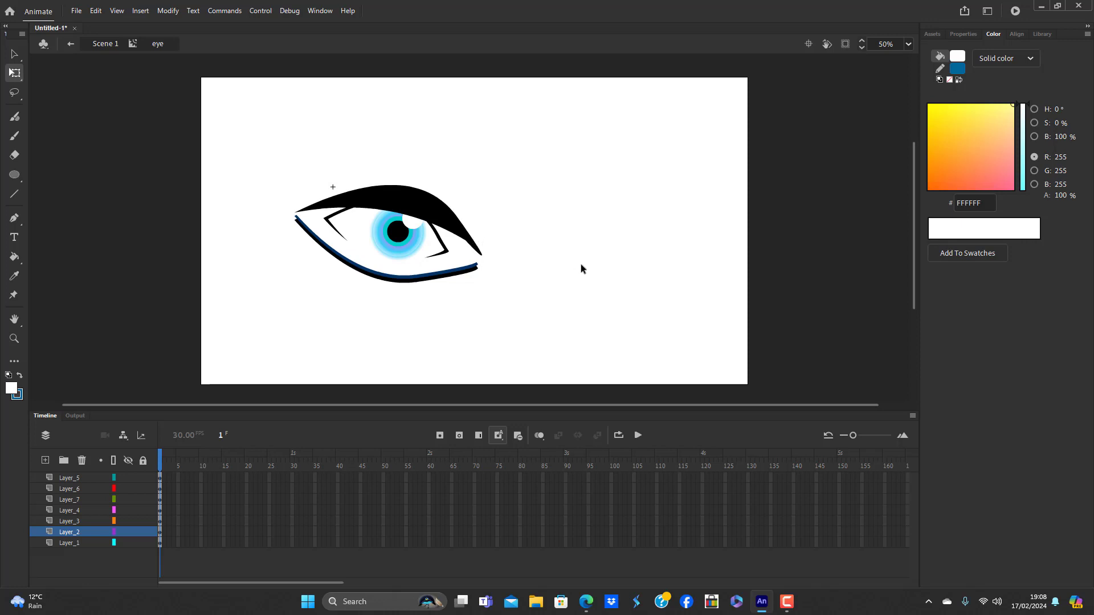
pyautogui.hotkey('ctrl', 'z')
pyautogui.hotkey('ctrl', 'z')
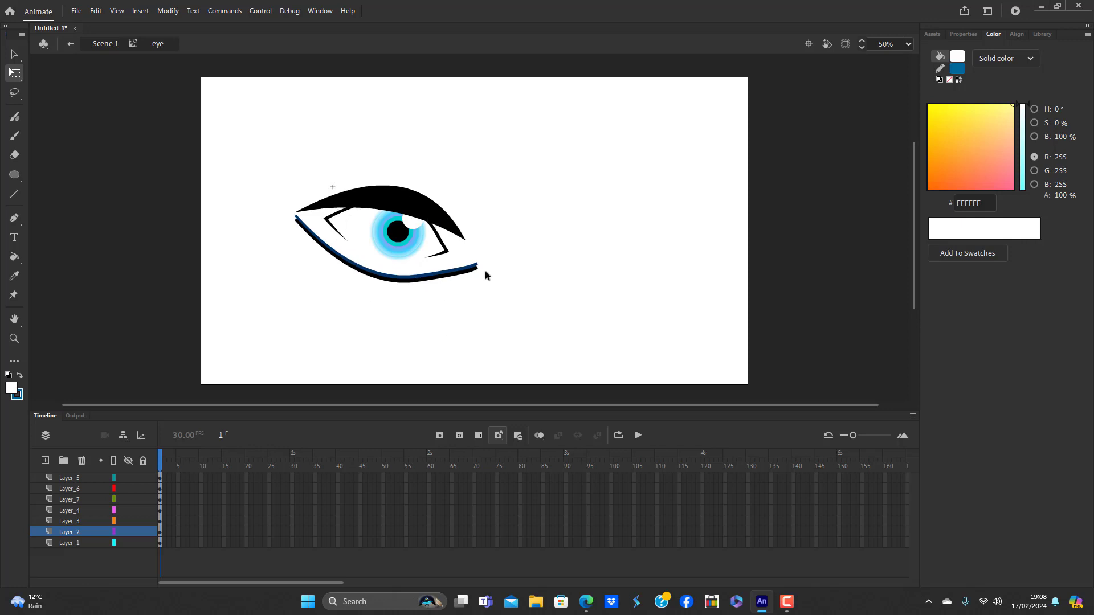
# Scale the white eye shape on Layer_3 down about its centre to expose a wide rim of the dark blue shape
pyautogui.click(411, 274)
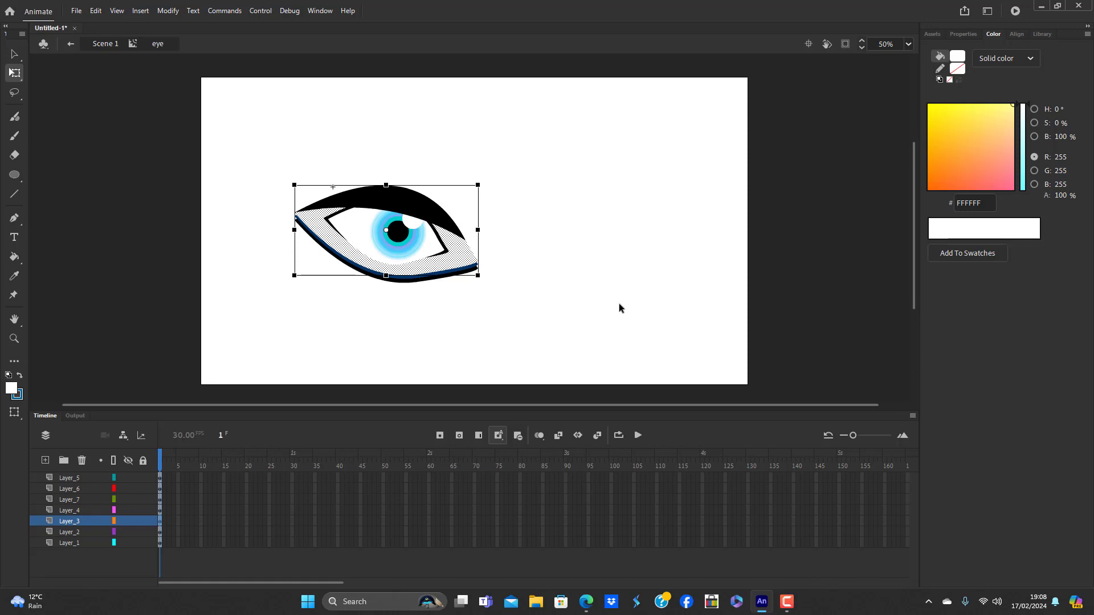
pyautogui.moveTo(478, 275); pyautogui.dragTo(456, 262)
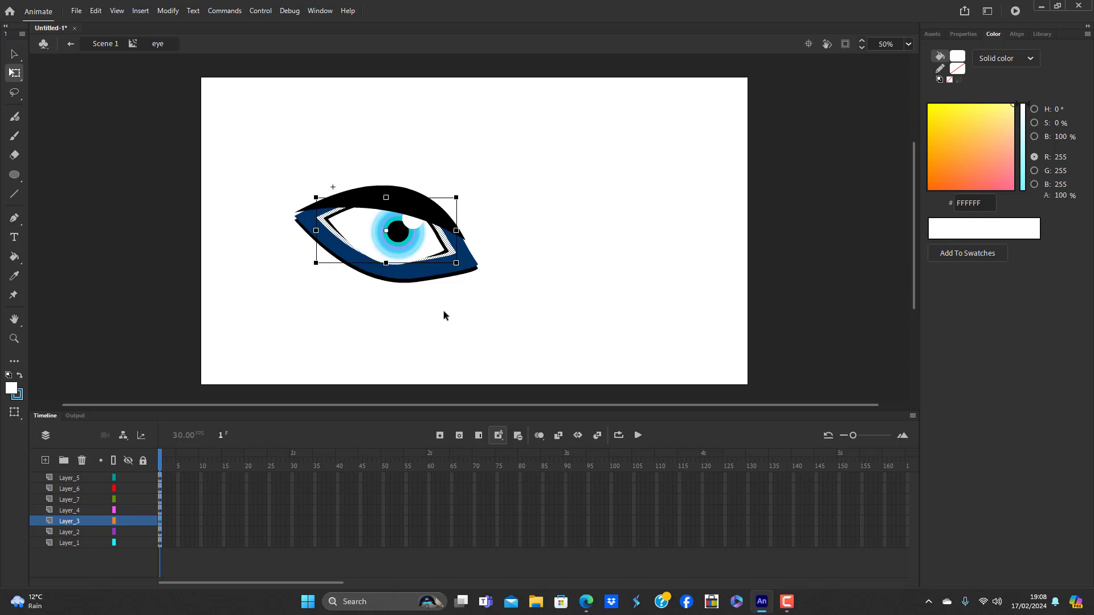
pyautogui.click(444, 316)
# Fill the dark blue eye shape on Layer_2 with black, 000000
pyautogui.click(464, 268)
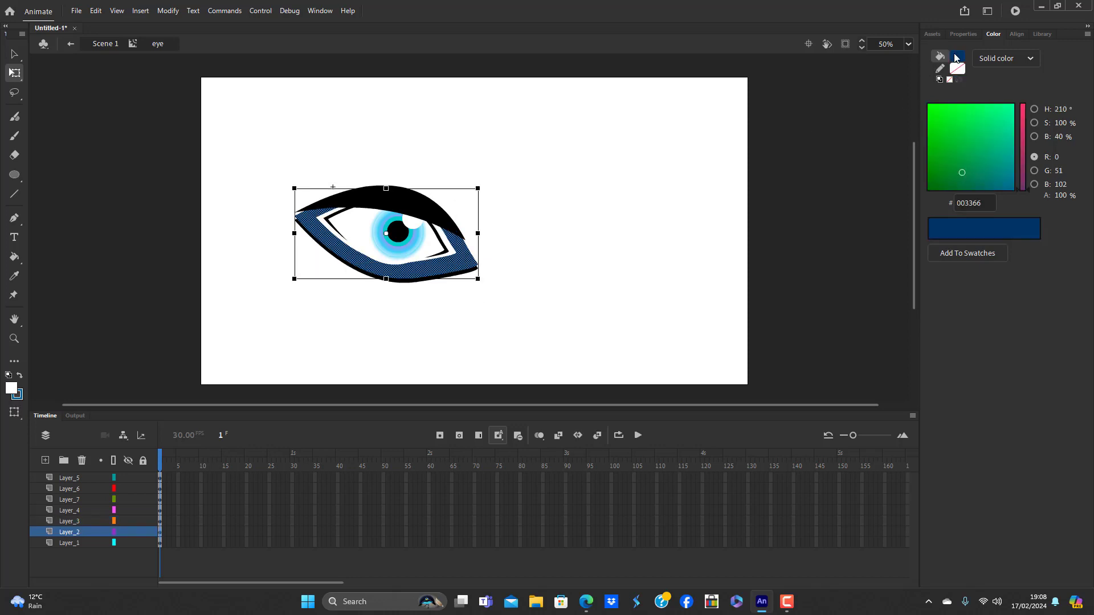
pyautogui.click(957, 57)
pyautogui.click(778, 91)
pyautogui.click(510, 344)
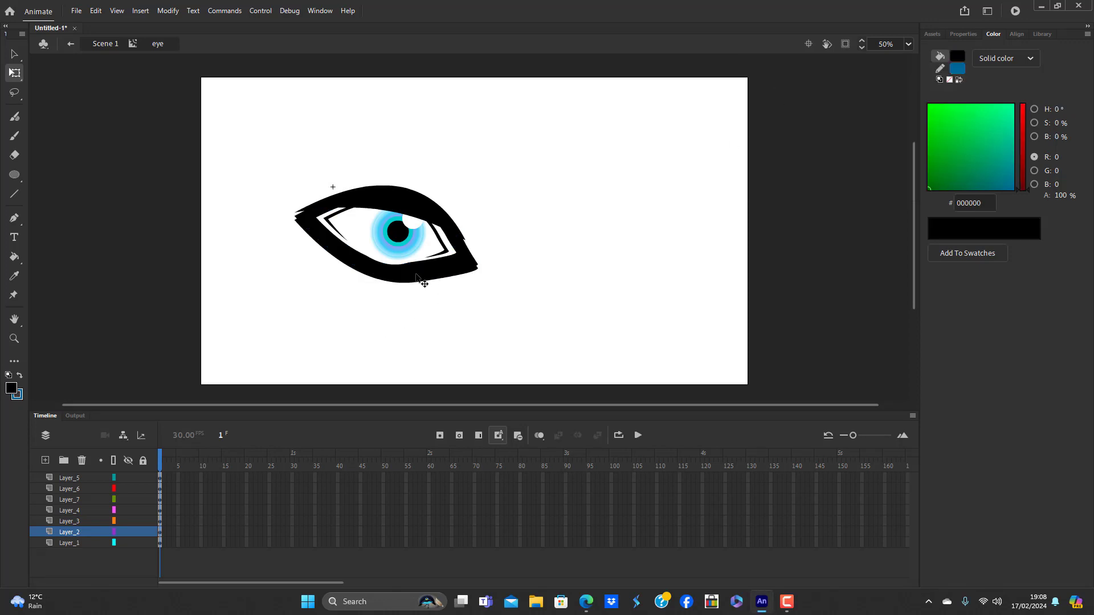
# Scale the black eye shape on Layer_2 down about its centre to form a narrower rim
pyautogui.click(416, 276)
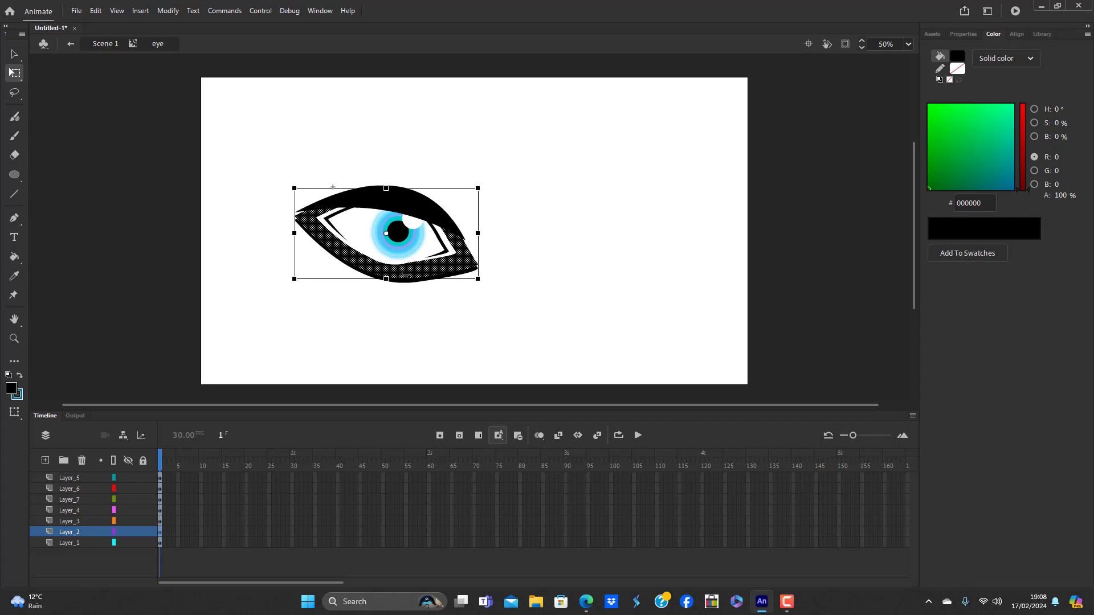
pyautogui.moveTo(478, 278); pyautogui.dragTo(462, 268)
pyautogui.click(460, 309)
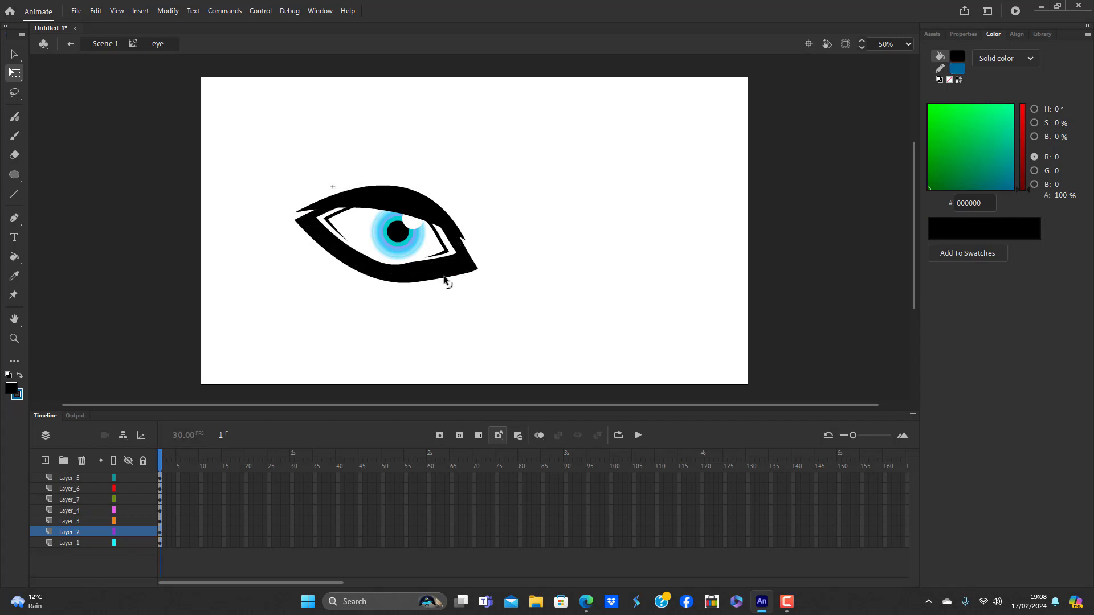
# Fill the outermost black eye shape on Layer_1 with white, FFFFFF
pyautogui.click(446, 281)
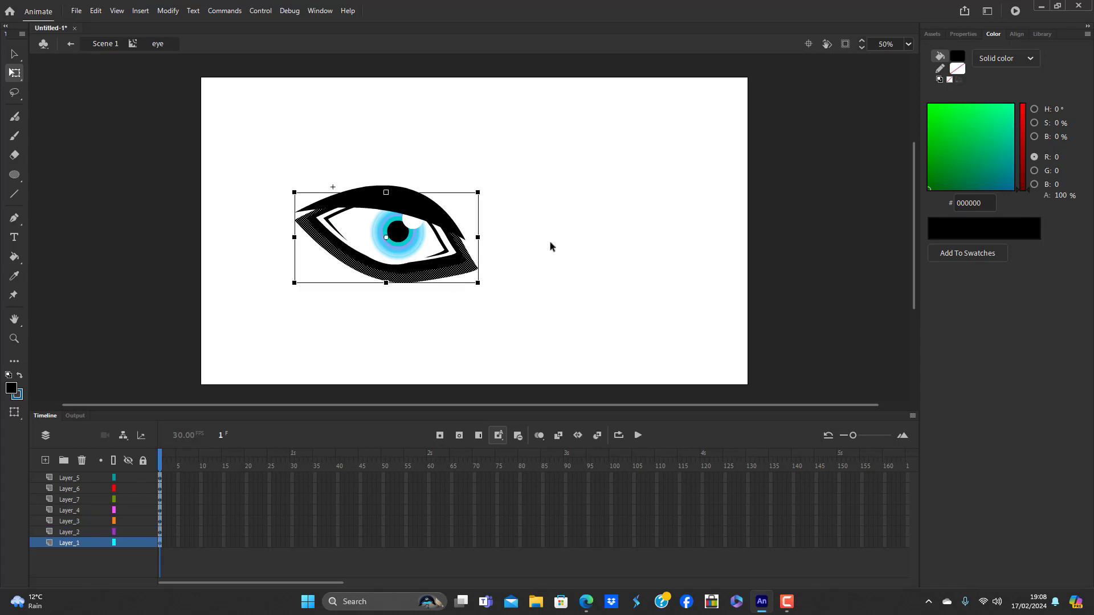
pyautogui.click(958, 57)
pyautogui.click(782, 129)
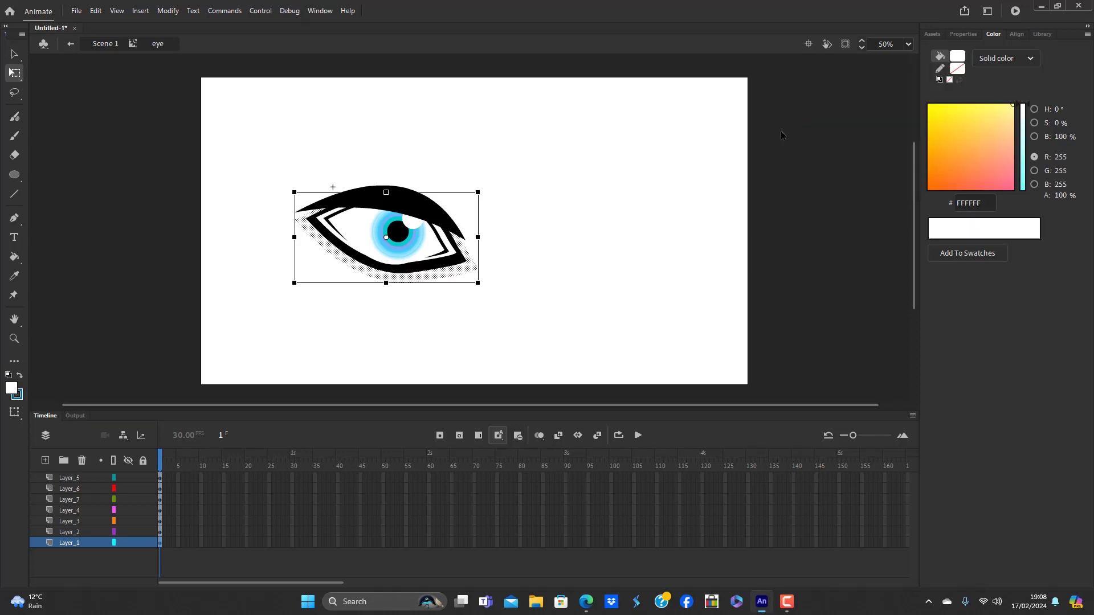
pyautogui.click(519, 350)
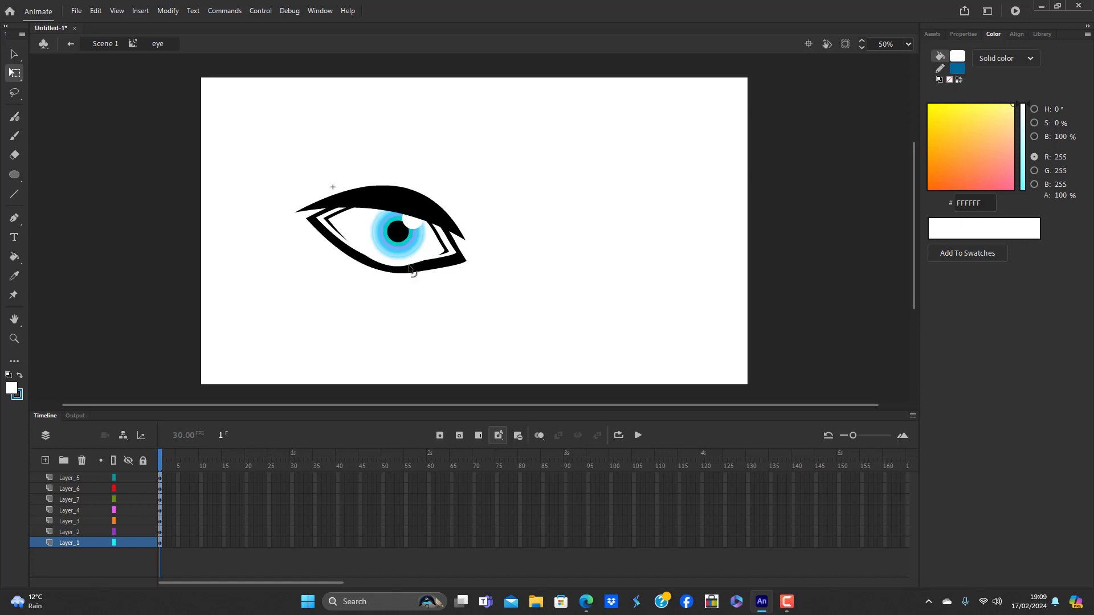
# Raise the inner white shape's lower edge slightly to lengthen the corner lines, and delete the outermost shape on Layer_1
pyautogui.moveTo(409, 268); pyautogui.dragTo(408, 262)
pyautogui.click(378, 279)
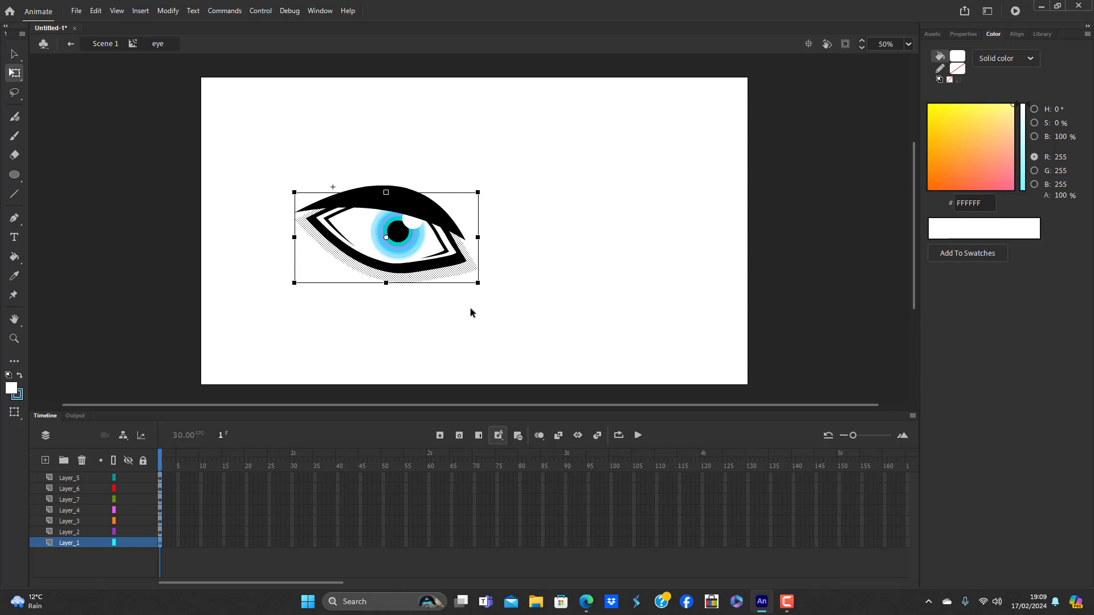
pyautogui.press('Delete')
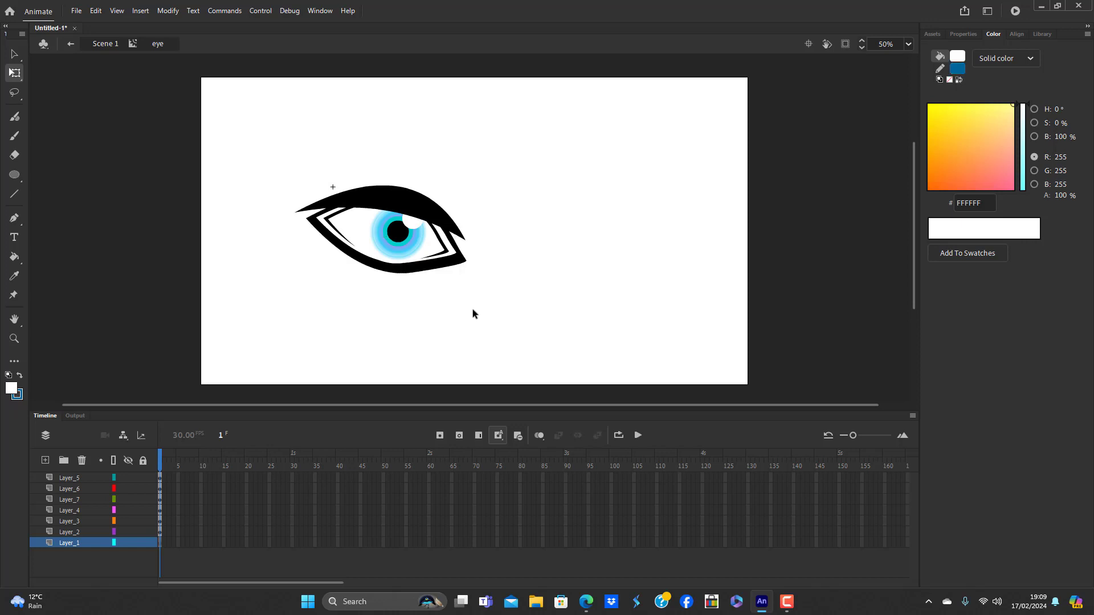
# Leave the eye clip and return to Scene 1
pyautogui.doubleClick(473, 309)
pyautogui.click(469, 326)
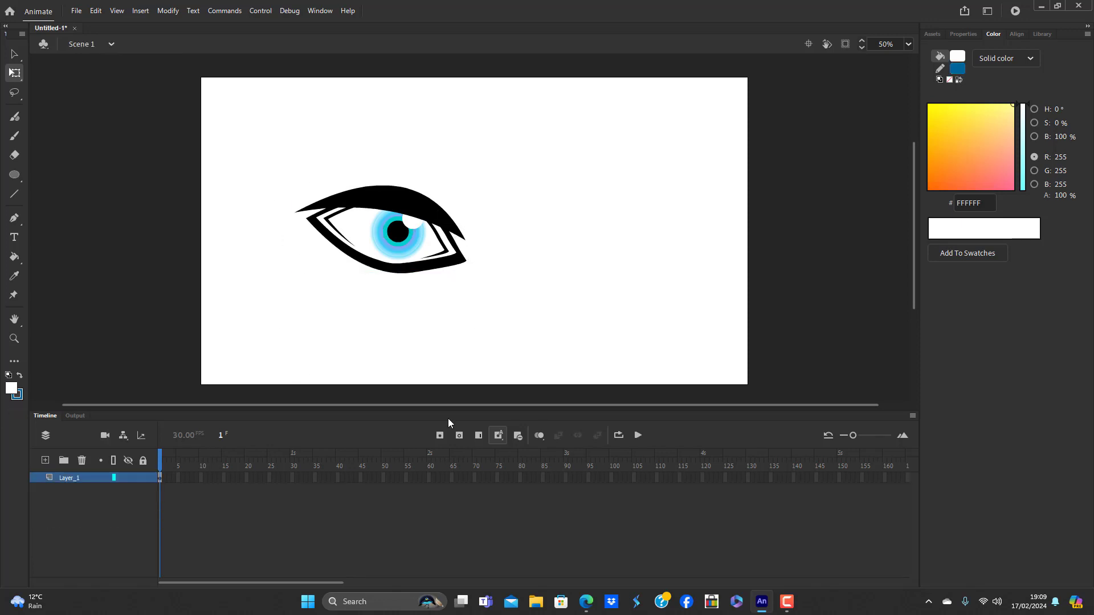
# Inside the eye clip, convert the black upper lid shape to a movie clip named lid_eye and open it for editing
pyautogui.doubleClick(398, 190)
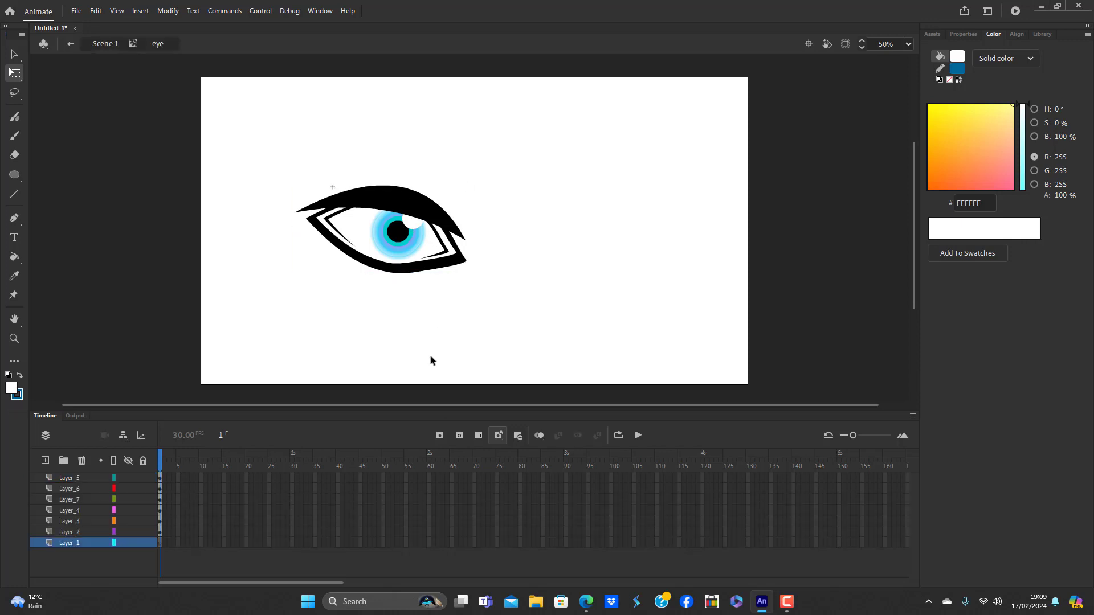
pyautogui.click(420, 206)
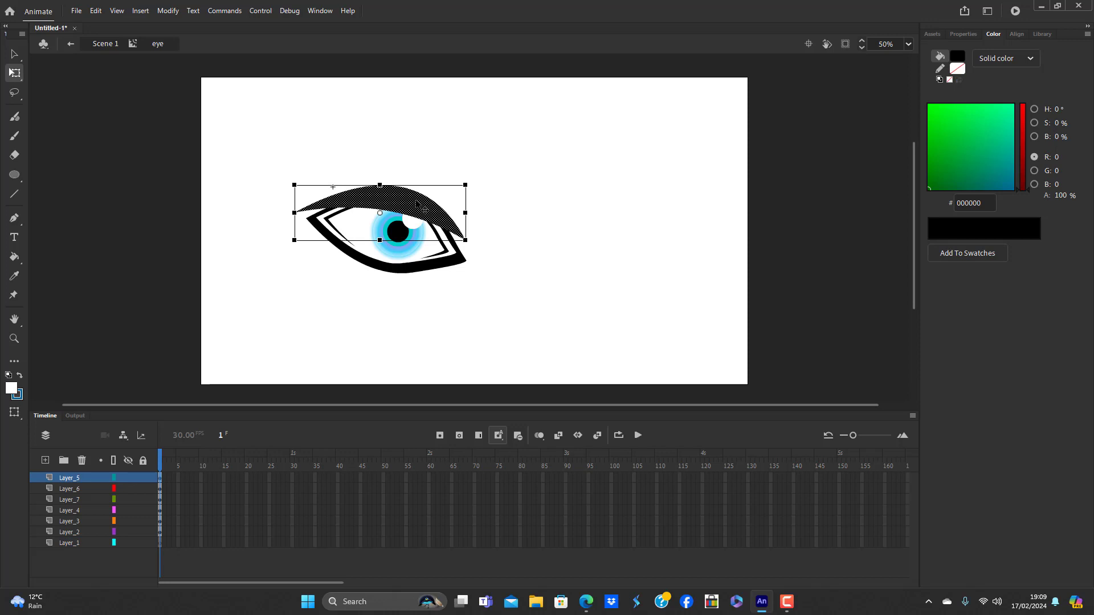
pyautogui.press('F8')
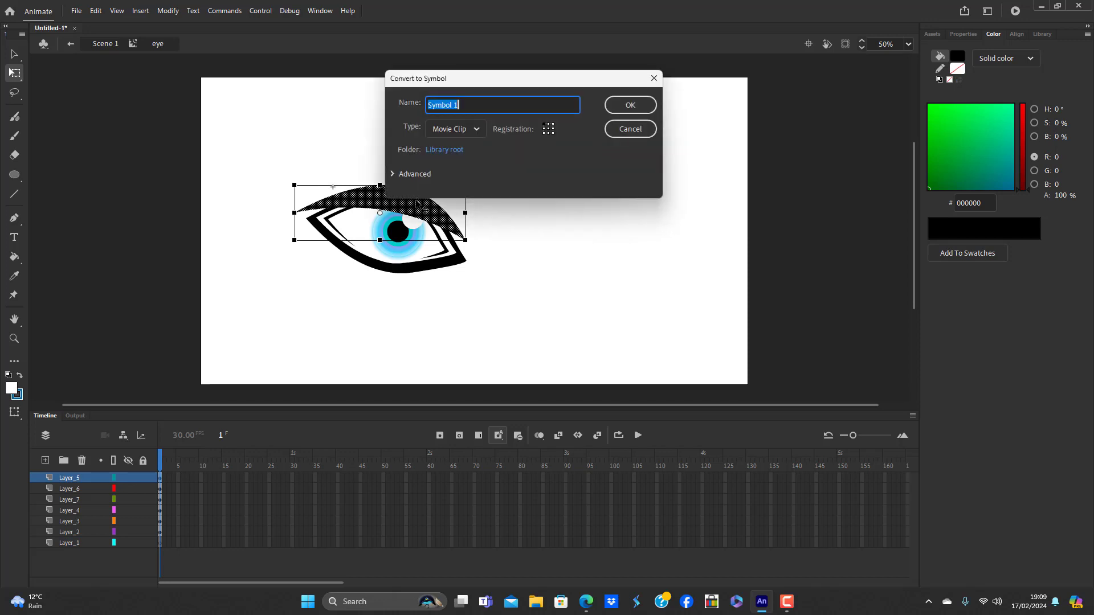
pyautogui.press('BackSpace')
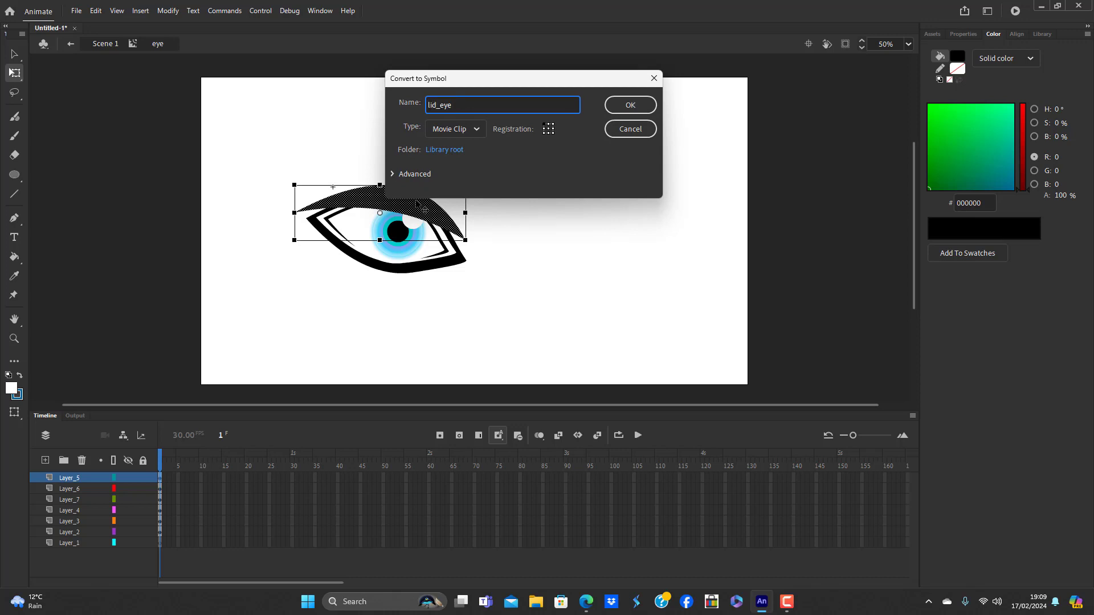
pyautogui.press('Return')
pyautogui.doubleClick(421, 208)
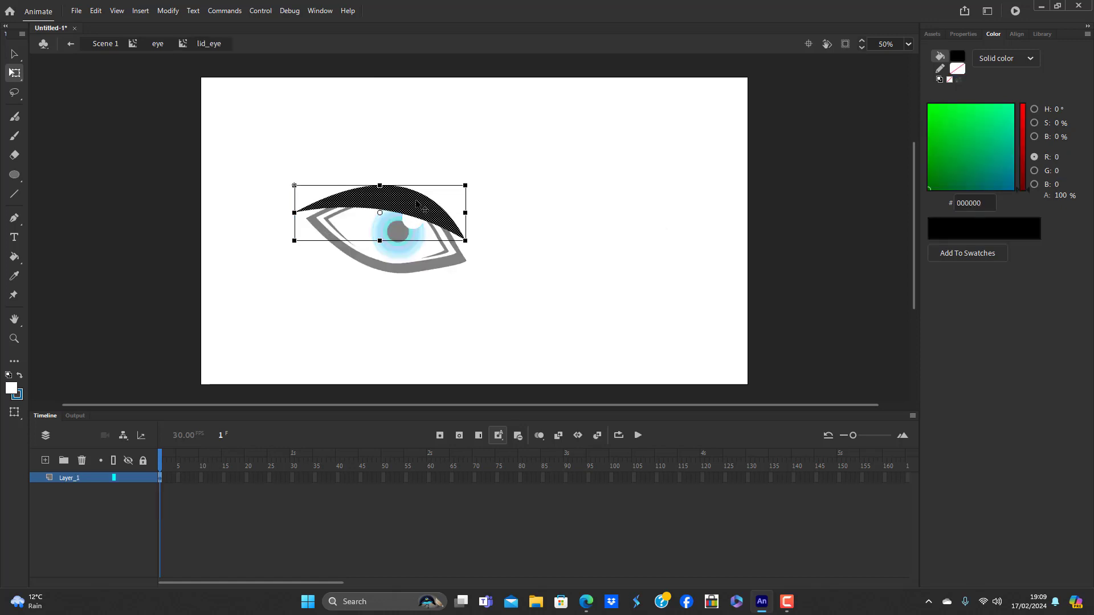
# Try bending the upper lid's top edge slightly downward, and undo the change
pyautogui.moveTo(401, 186)
pyautogui.mouseDown()
pyautogui.moveTo(371, 188)
pyautogui.moveTo(390, 197)
pyautogui.mouseUp()
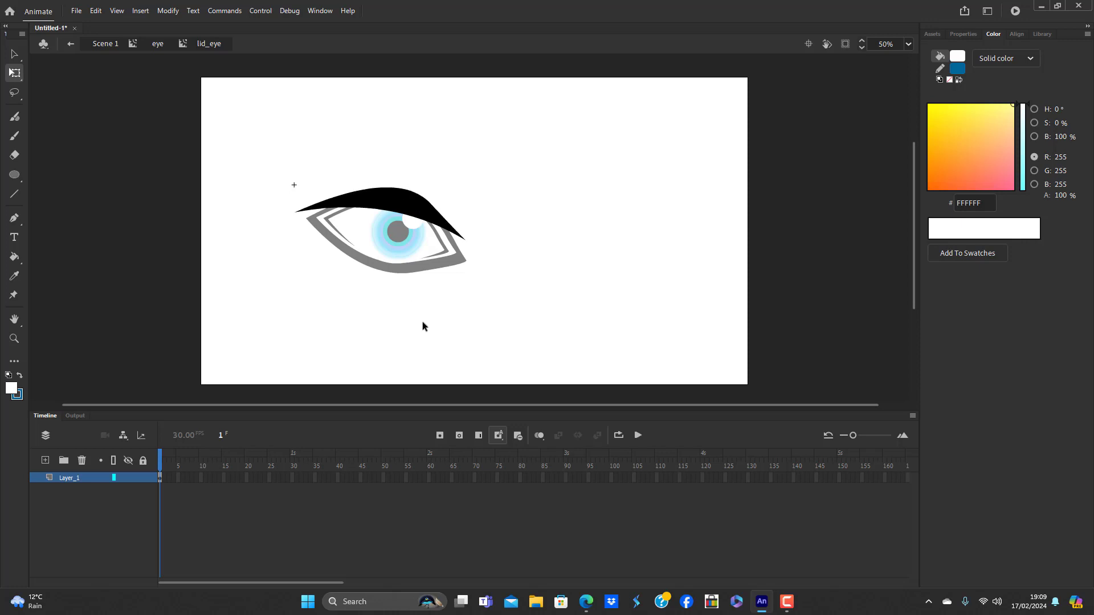
pyautogui.hotkey('ctrl', 'a')
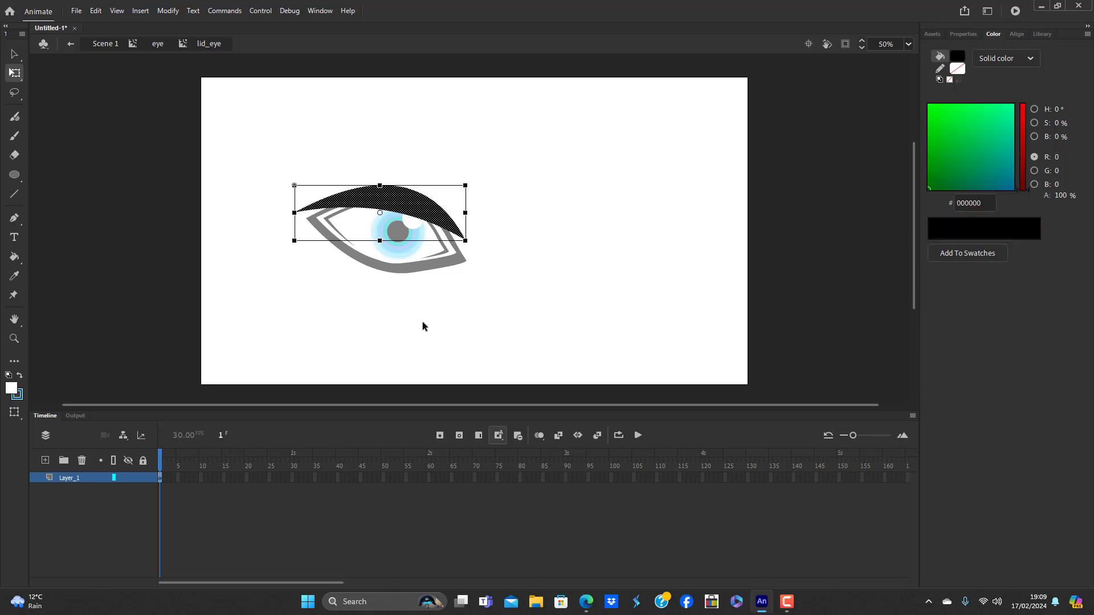
pyautogui.click(423, 326)
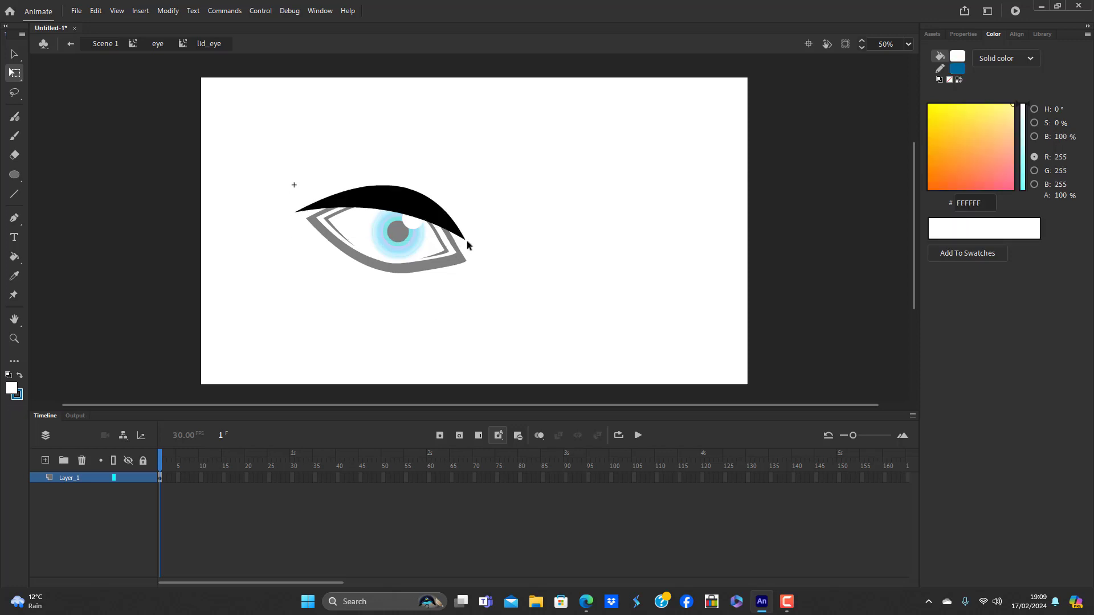
# Try extending the upper lid's outer corner down to the lower lid, and check it from the eye clip
pyautogui.moveTo(467, 242); pyautogui.dragTo(468, 262)
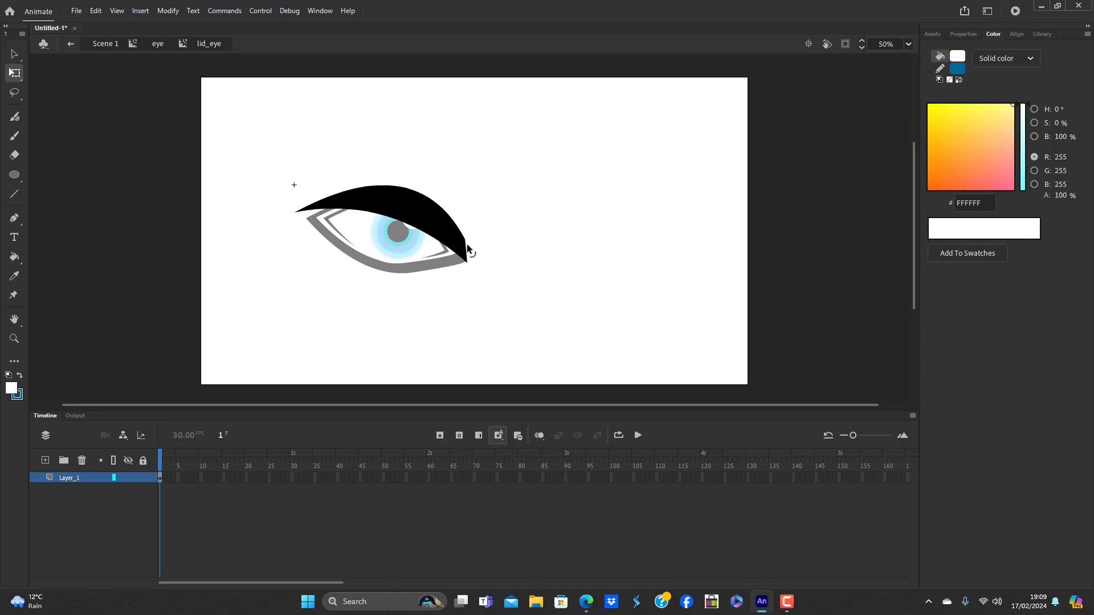
pyautogui.moveTo(466, 241); pyautogui.dragTo(477, 262)
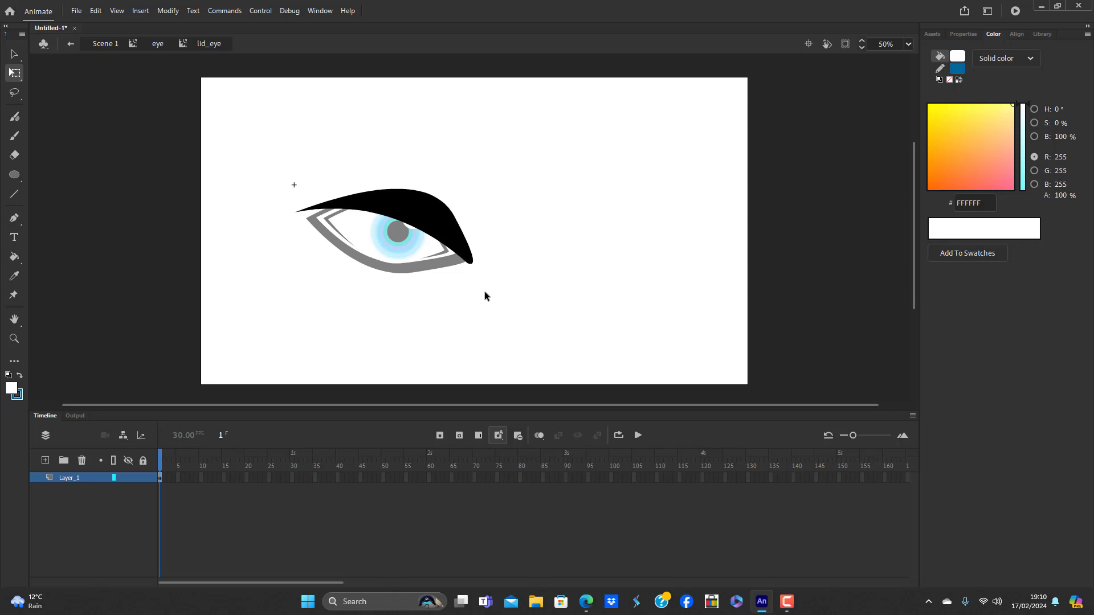
pyautogui.doubleClick(434, 288)
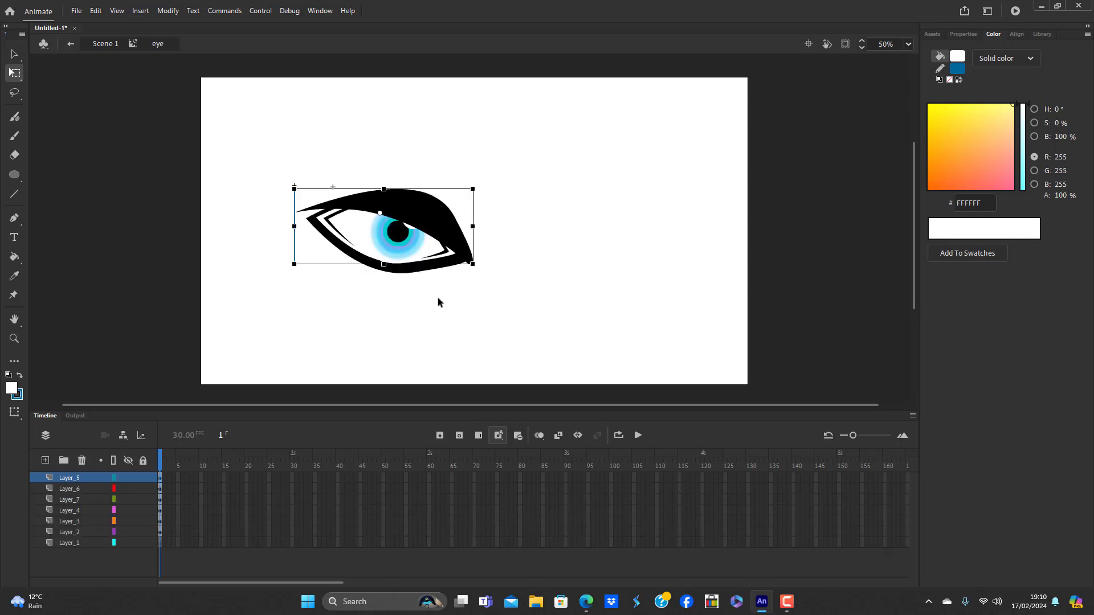
pyautogui.click(438, 298)
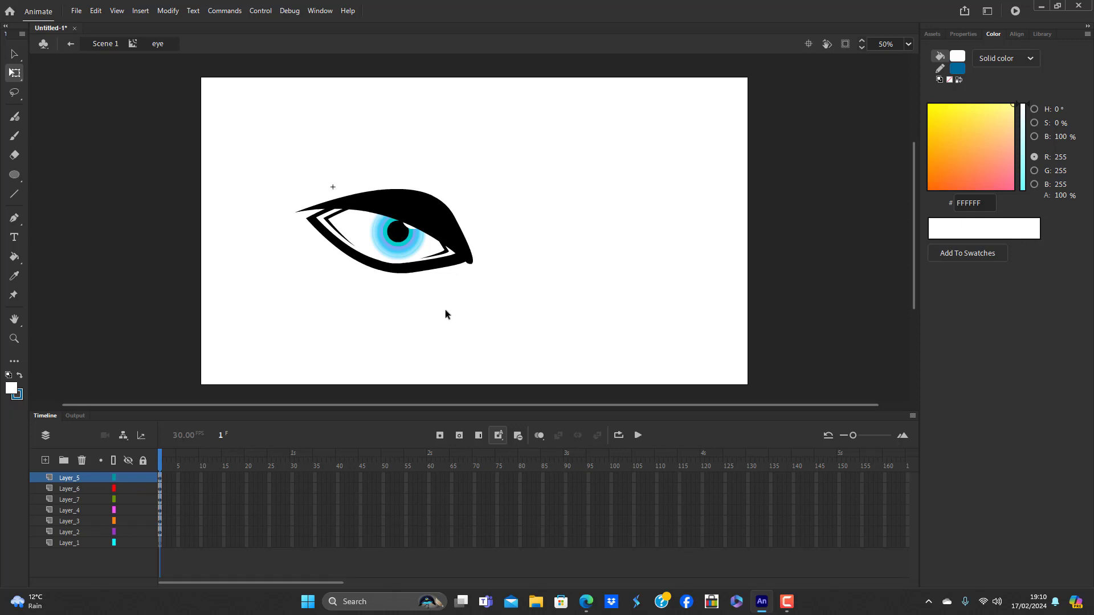
pyautogui.doubleClick(440, 217)
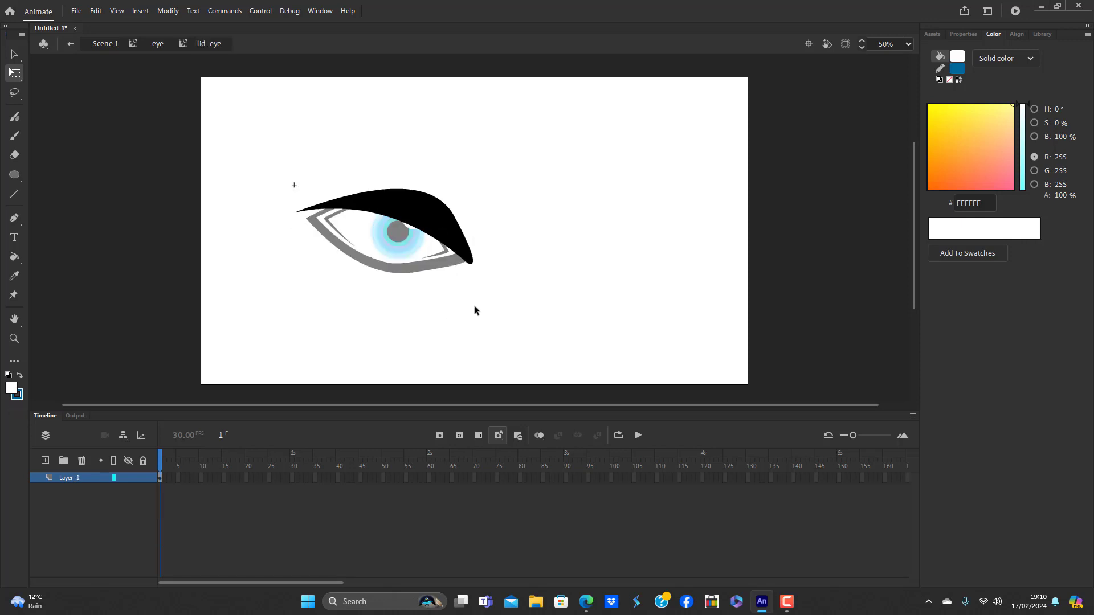
# Undo the reshaping of the upper lid's outer corner inside the lid_eye clip
pyautogui.hotkey('ctrl', 'z')
pyautogui.hotkey('ctrl', 'z')
pyautogui.hotkey('ctrl', 'z')
pyautogui.hotkey('ctrl', 'z')
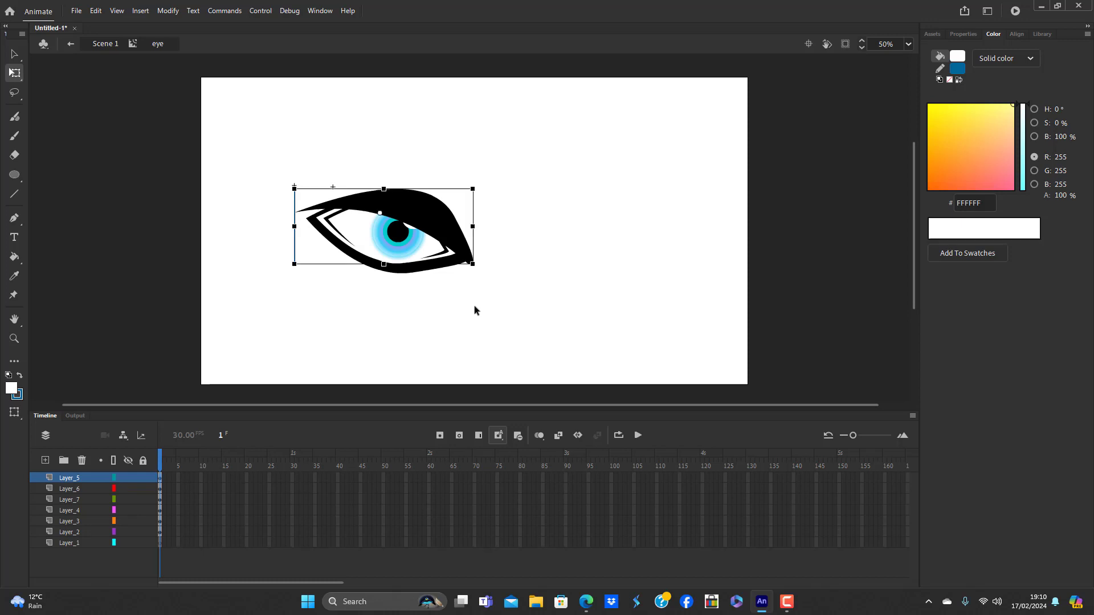
pyautogui.hotkey('ctrl', 'z')
pyautogui.hotkey('ctrl', 'z')
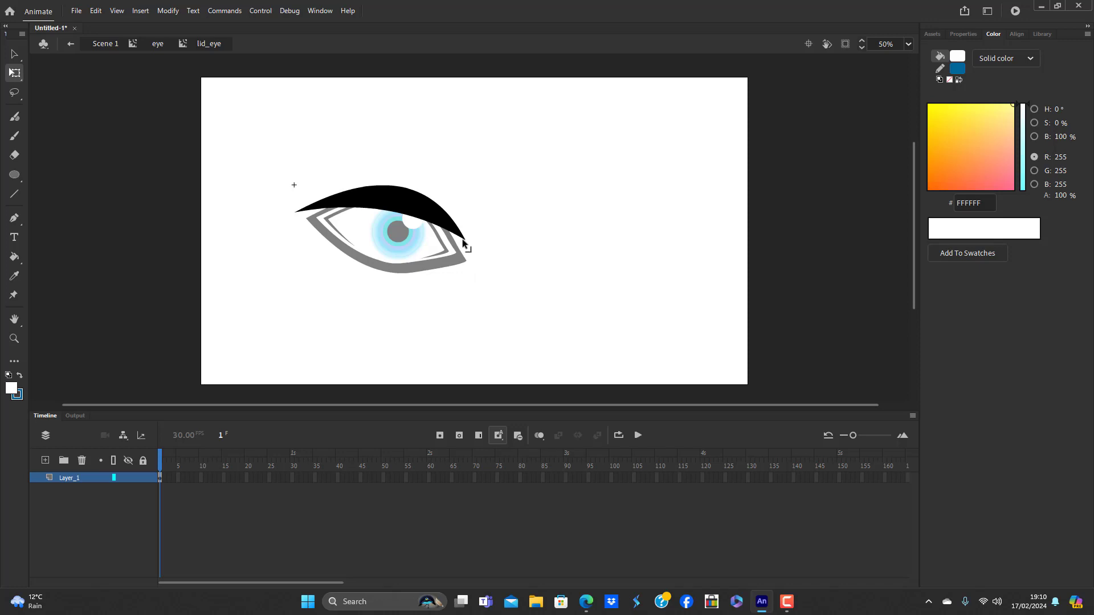
# Copy the upper lid shape and add three new layers above Layer_1 in the lid_eye clip
pyautogui.click(428, 216)
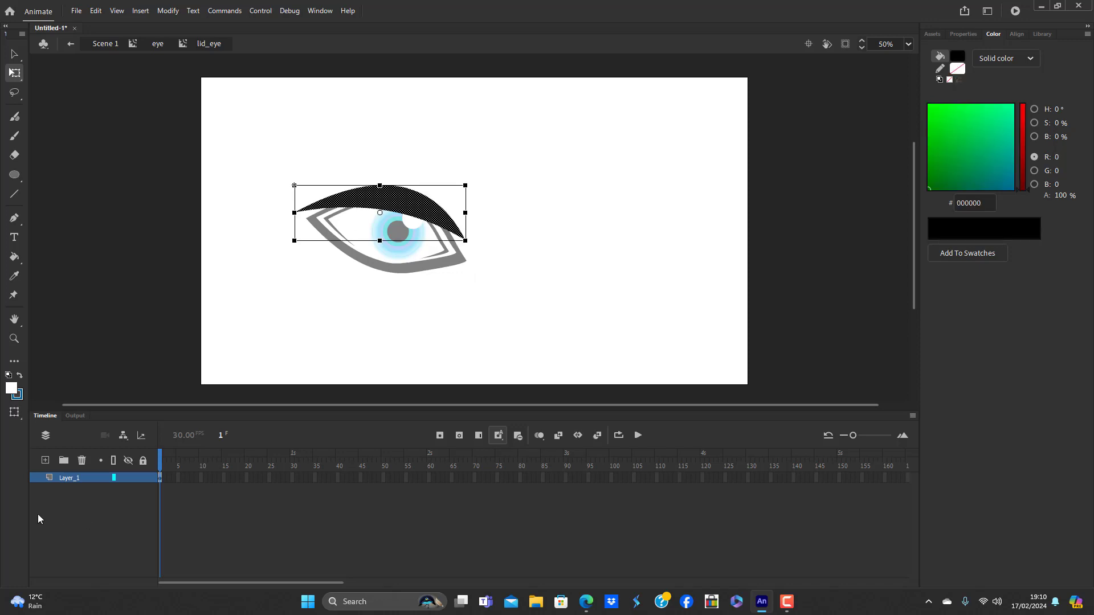
pyautogui.click(45, 460)
pyautogui.click(46, 460)
pyautogui.click(46, 460)
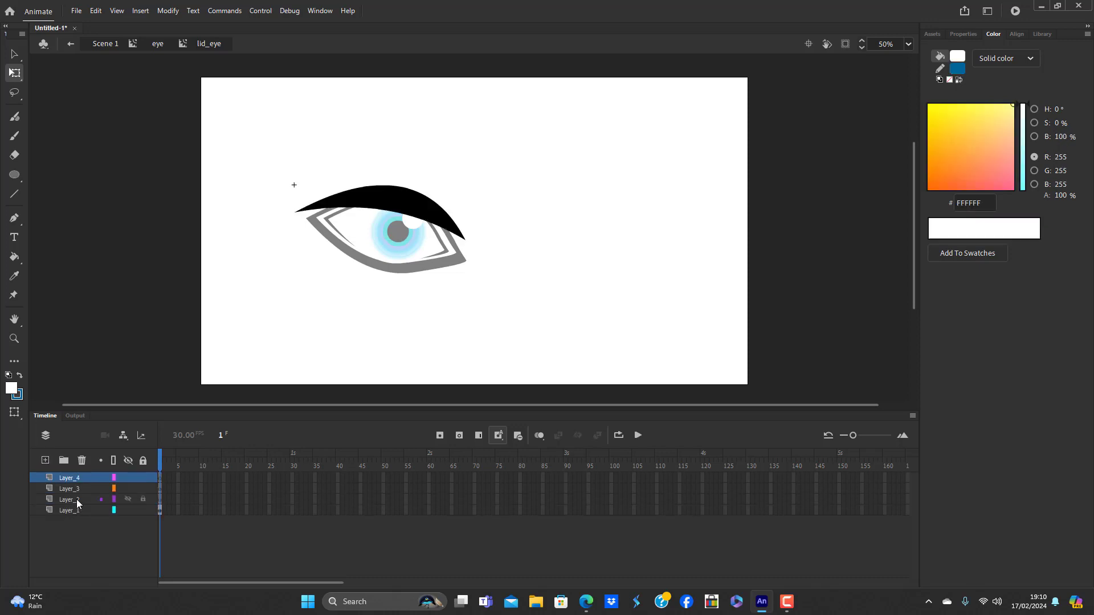
# Paste the copied lid shape in place on each of Layer_2, Layer_3 and Layer_4
pyautogui.click(76, 499)
pyautogui.hotkey('ctrl', 'shift', 'v')
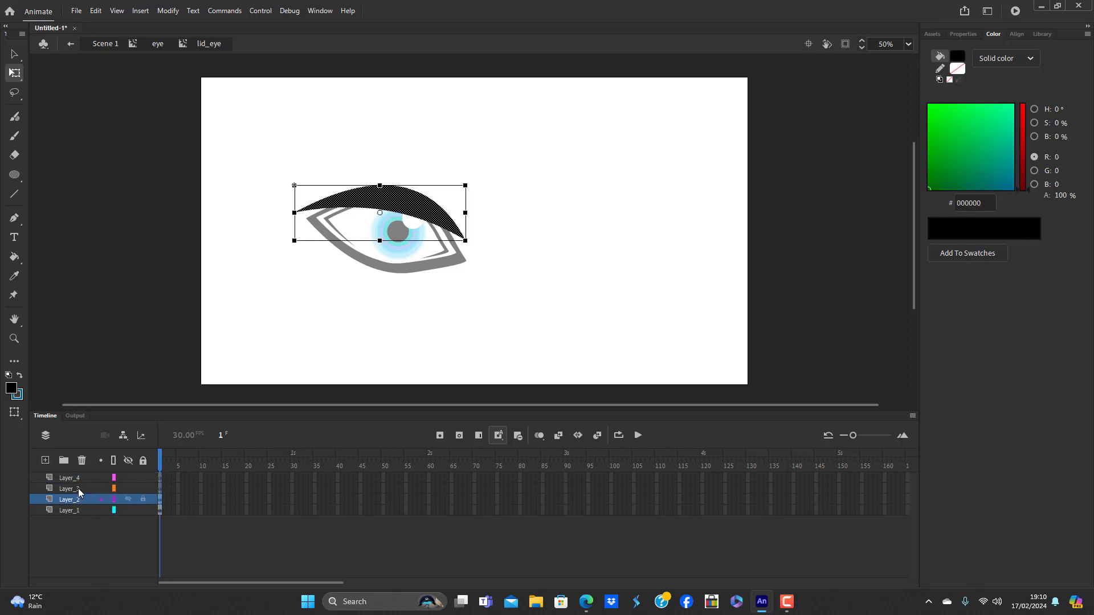
pyautogui.click(78, 490)
pyautogui.hotkey('ctrl', 'shift', 'v')
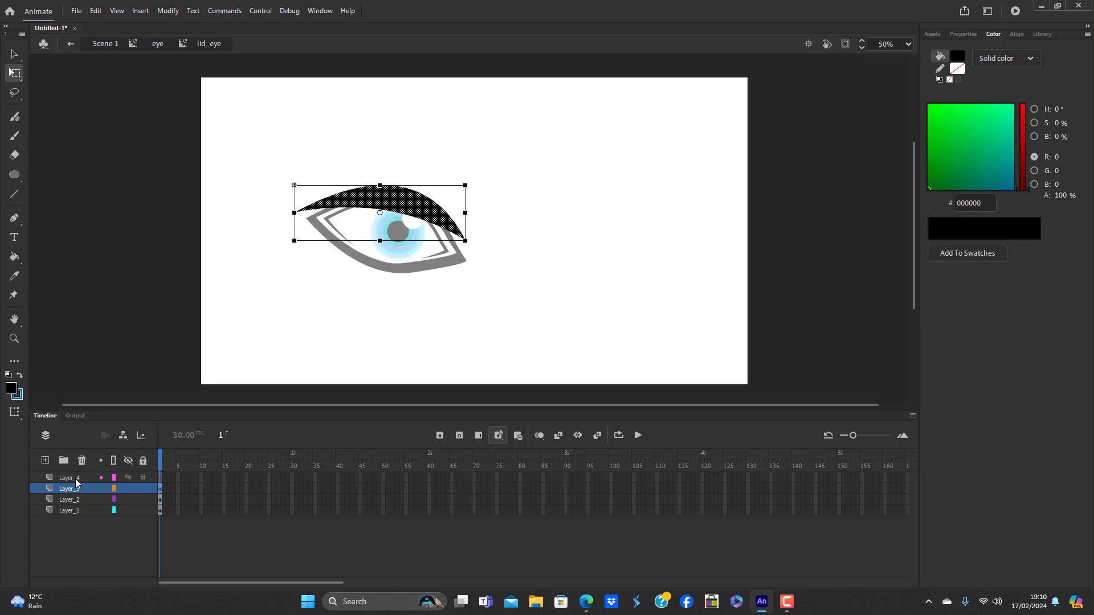
pyautogui.click(76, 479)
pyautogui.hotkey('ctrl', 'shift', 'v')
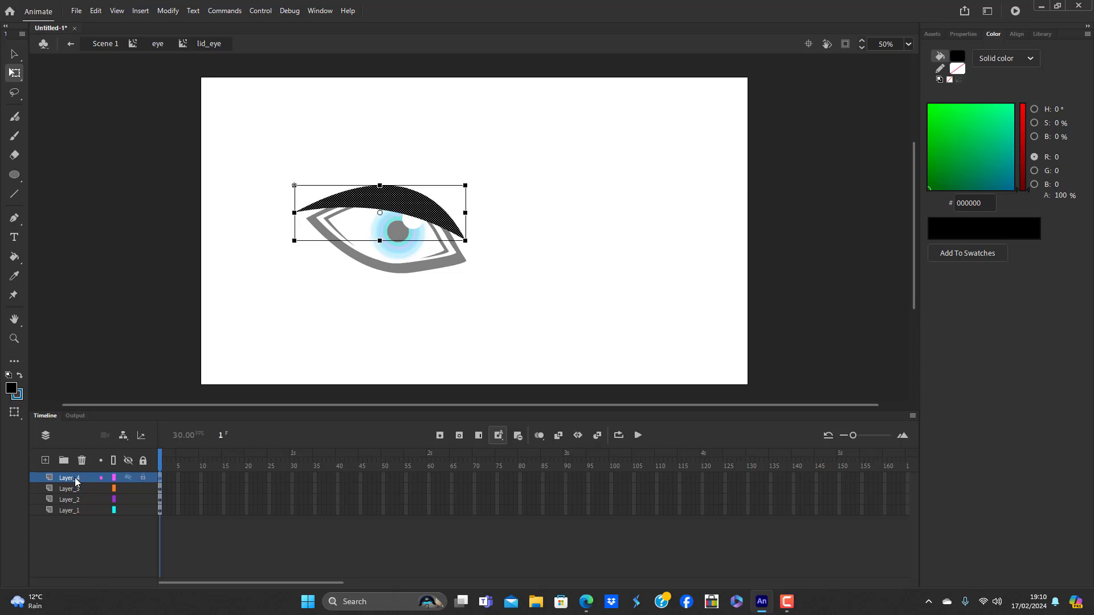
pyautogui.click(347, 302)
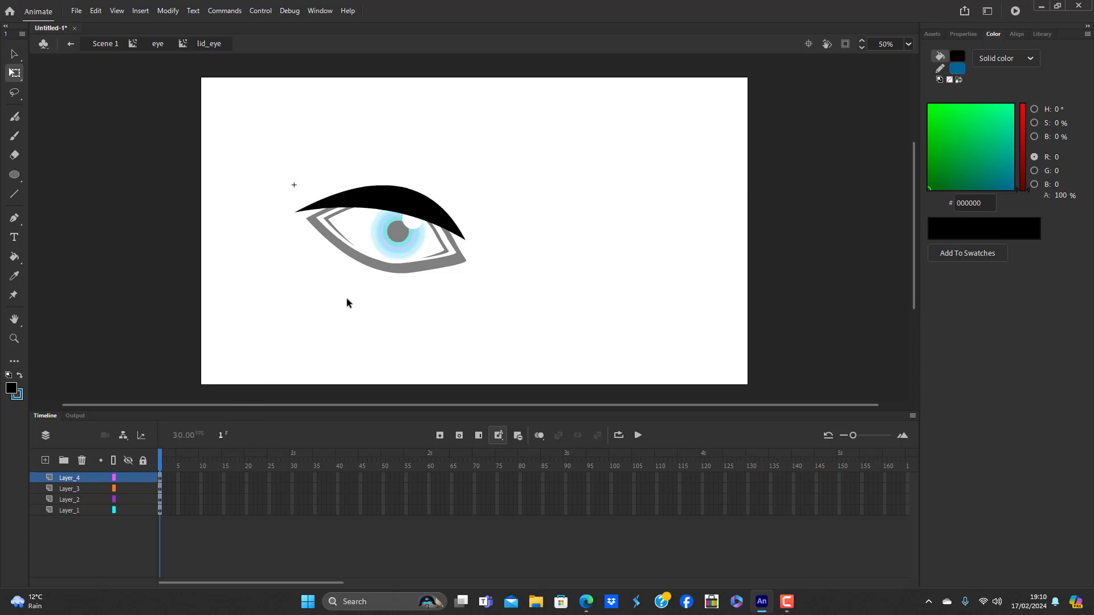
# Nudge the lid shape on Layer_1 slightly down and fill it with light grey, CCCCCC
pyautogui.click(75, 510)
pyautogui.hotkey('ctrl', 'shift', 'v')
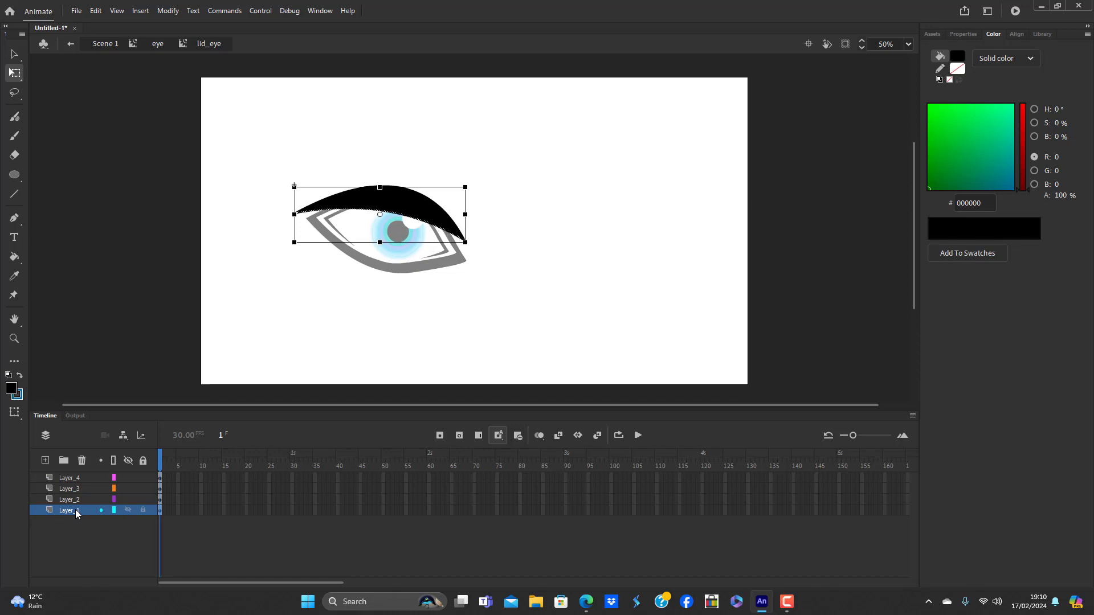
pyautogui.press('Down')
pyautogui.press('Down')
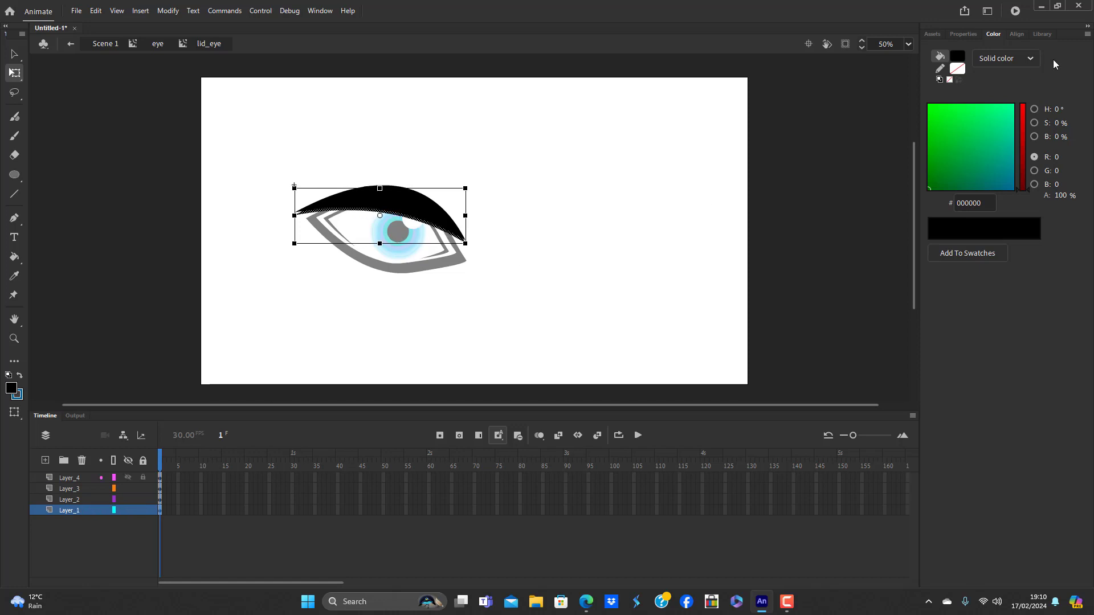
pyautogui.click(959, 57)
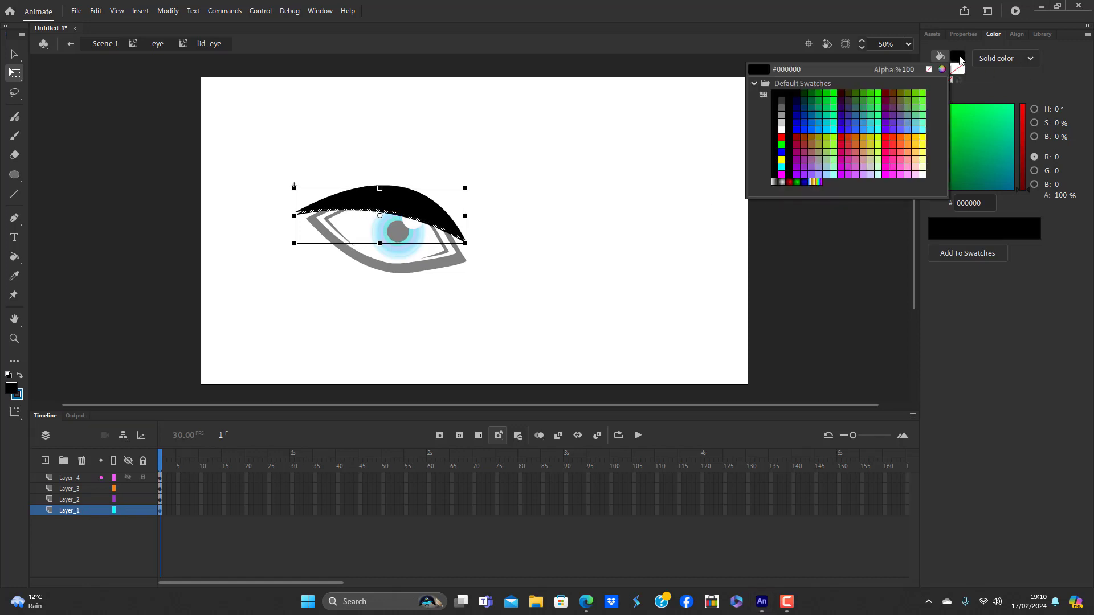
pyautogui.click(782, 122)
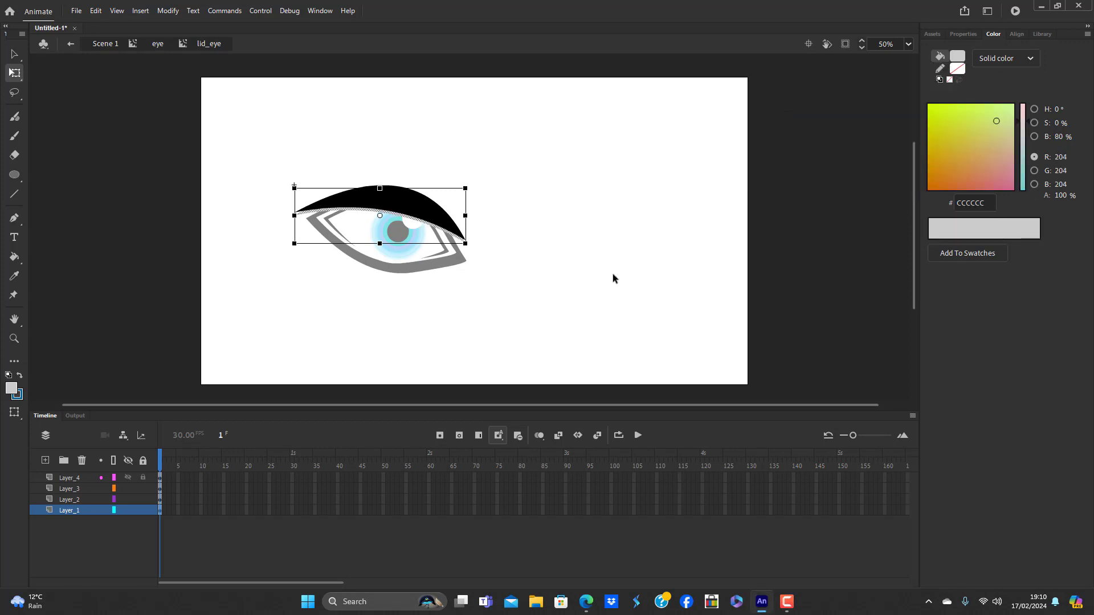
pyautogui.click(591, 295)
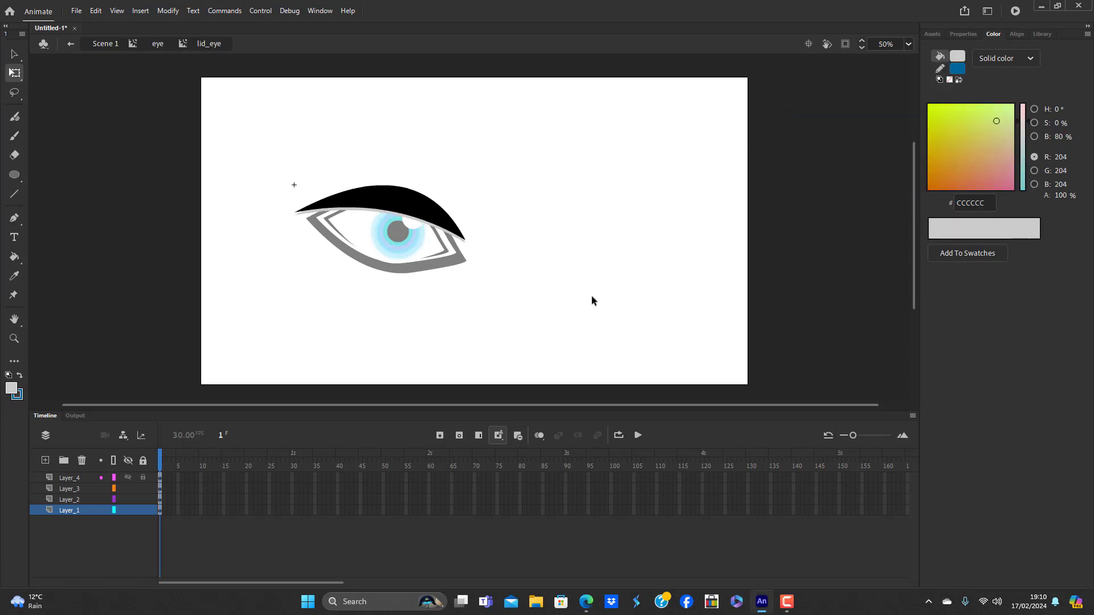
# Nudge the lid copy on Layer_2 slightly down and fill it with white, FFFFFF
pyautogui.click(78, 499)
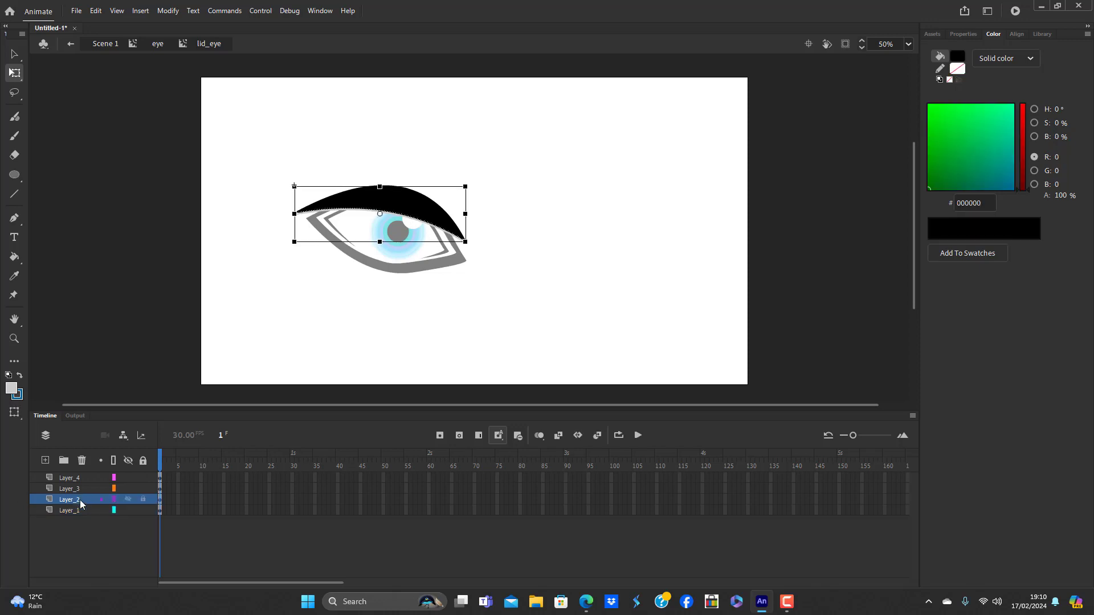
pyautogui.click(959, 57)
pyautogui.click(782, 130)
pyautogui.click(469, 309)
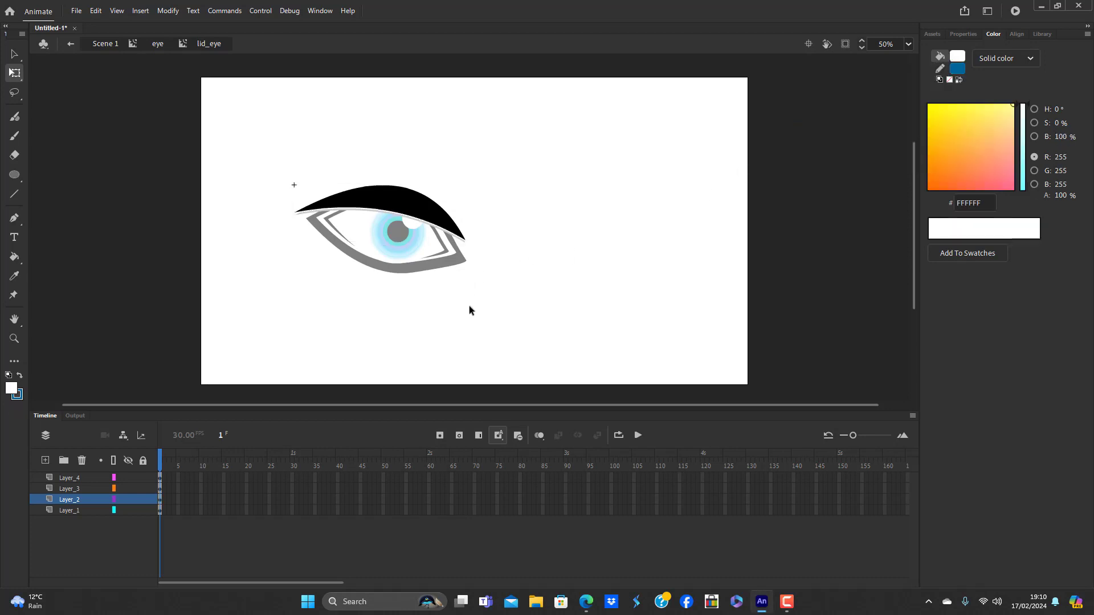
# Scale down and rotate the lid copy on Layer_4 to sit over the lid's outer part, and fill it with white, FFFFFF
pyautogui.click(73, 478)
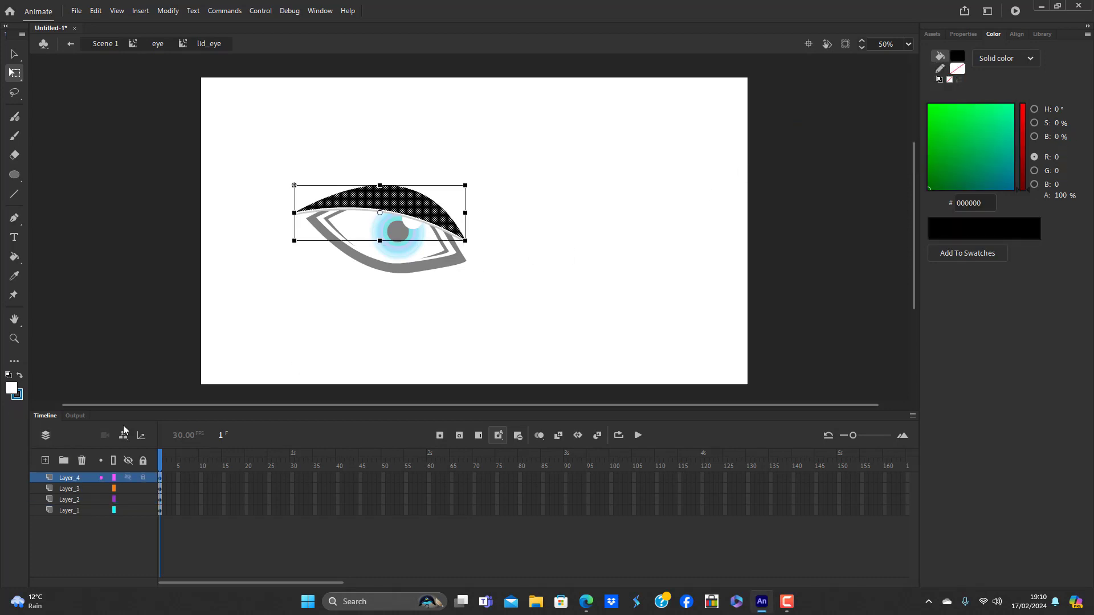
pyautogui.moveTo(467, 240); pyautogui.dragTo(460, 218)
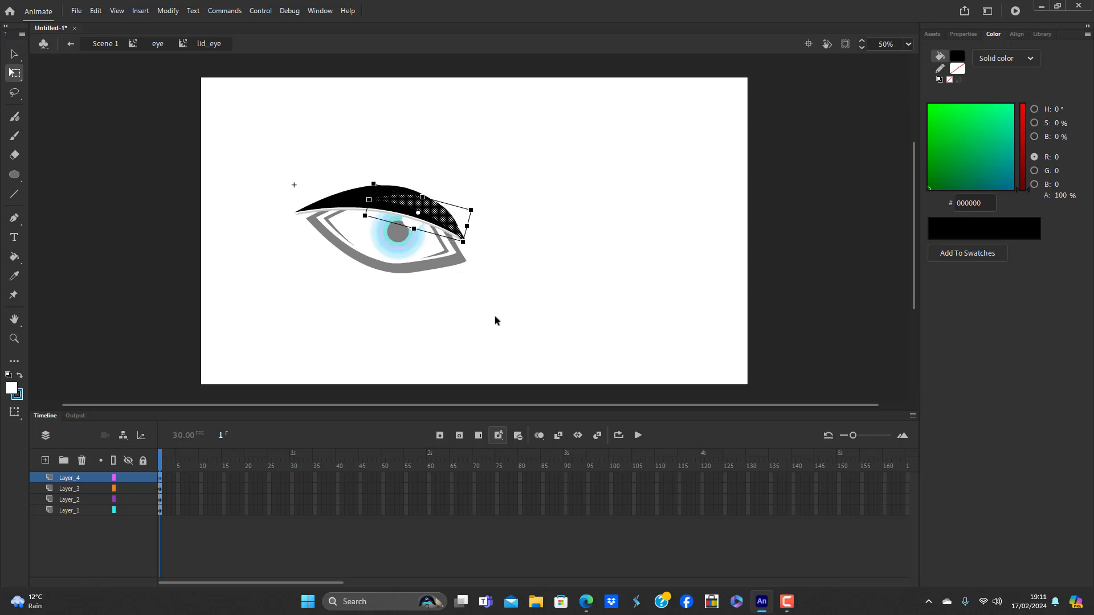
pyautogui.click(494, 317)
pyautogui.click(441, 208)
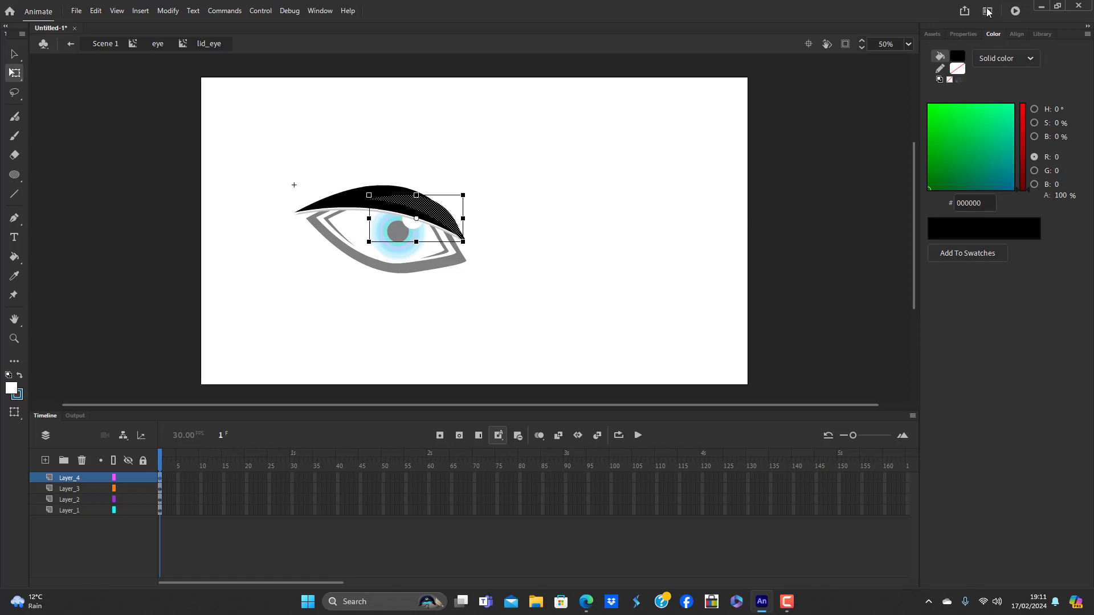
pyautogui.click(957, 56)
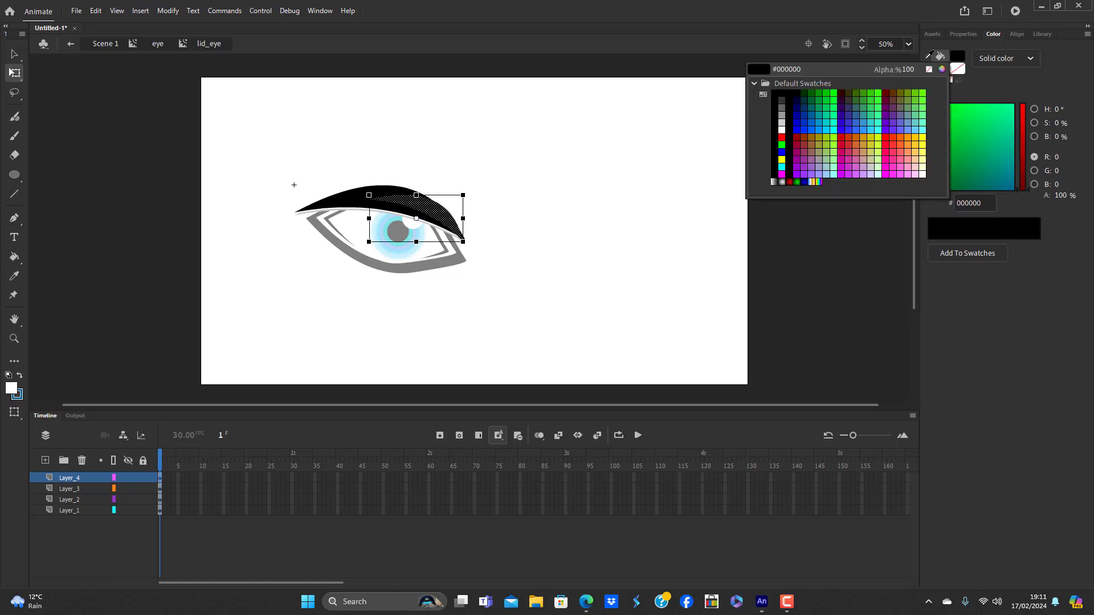
pyautogui.click(782, 130)
pyautogui.click(522, 303)
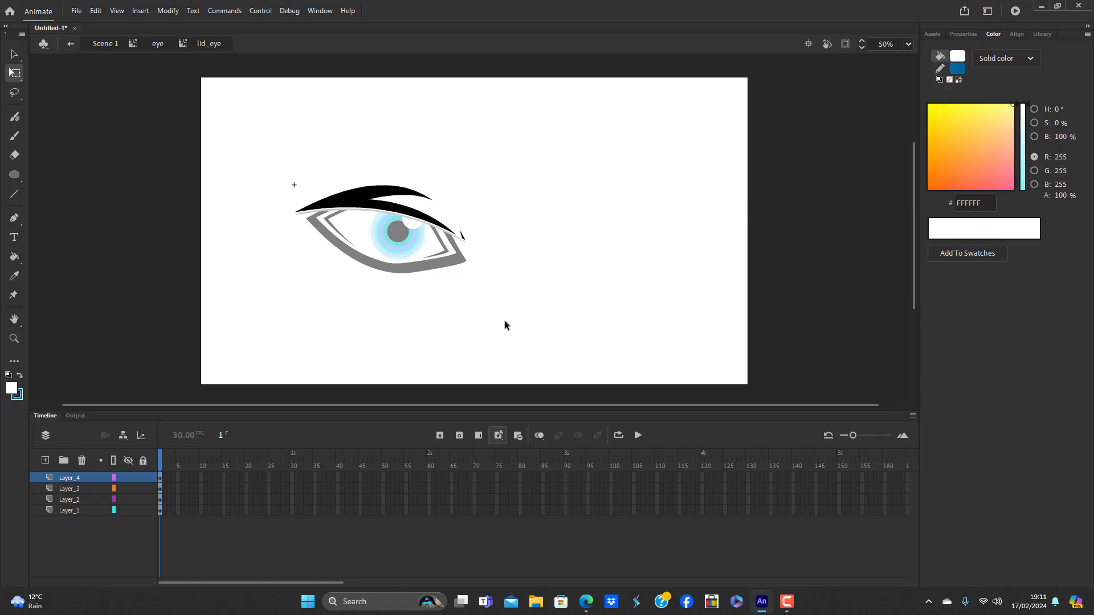
# Leave the lid_eye and eye clips and return to Scene 1
pyautogui.doubleClick(503, 321)
pyautogui.click(504, 321)
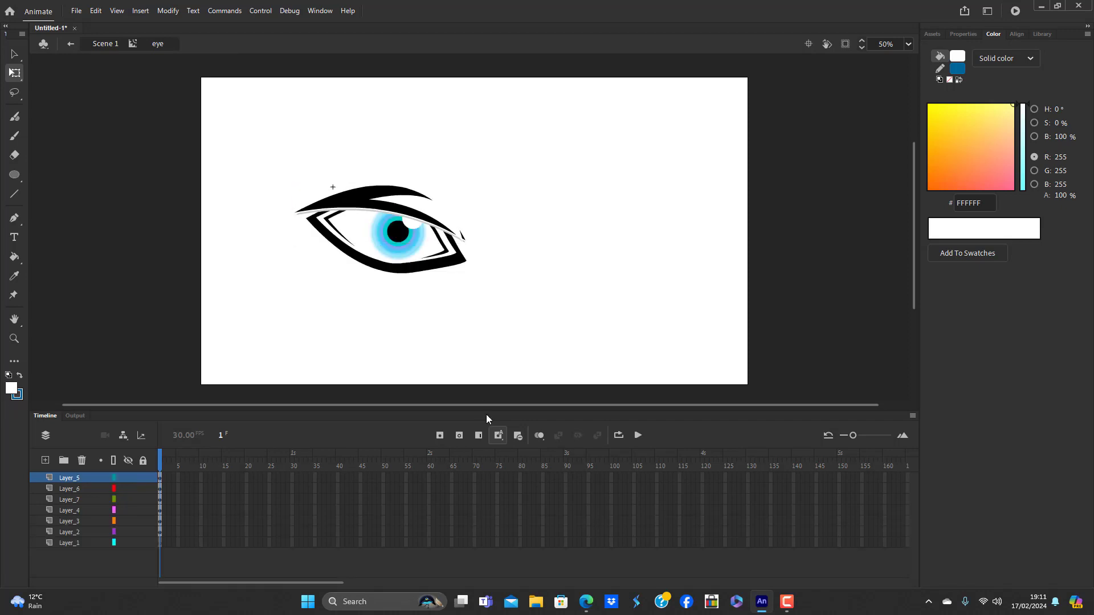
pyautogui.doubleClick(423, 319)
pyautogui.click(425, 320)
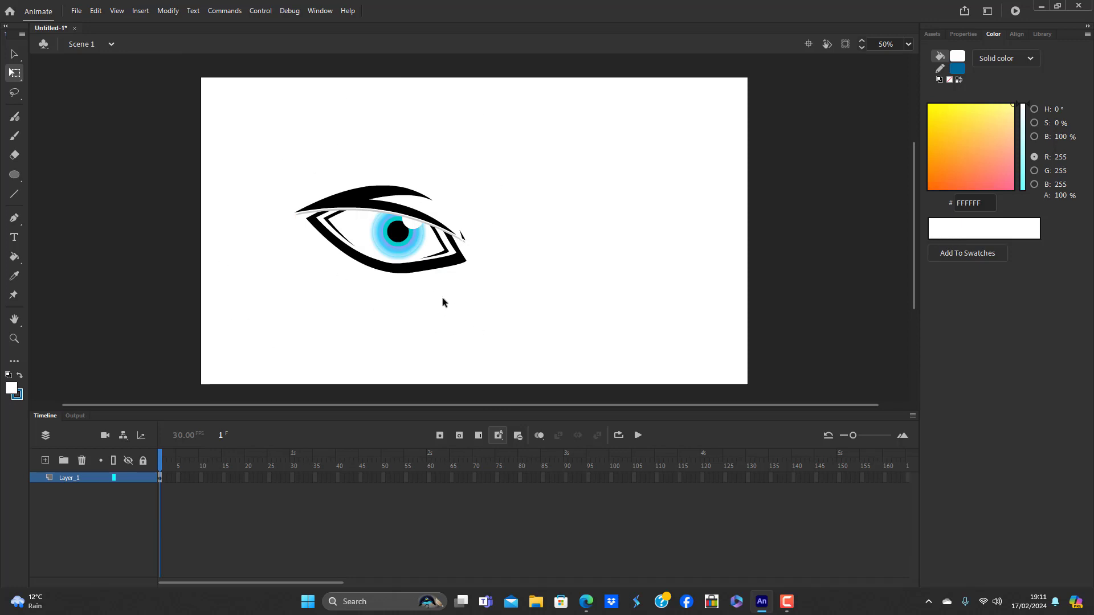
pyautogui.doubleClick(381, 230)
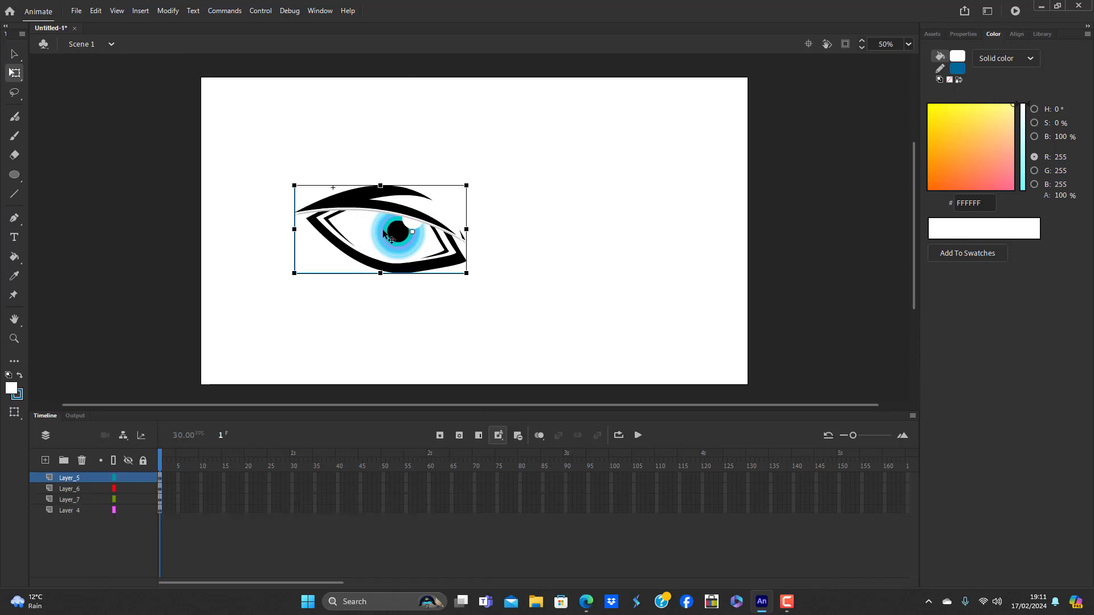
pyautogui.doubleClick(388, 329)
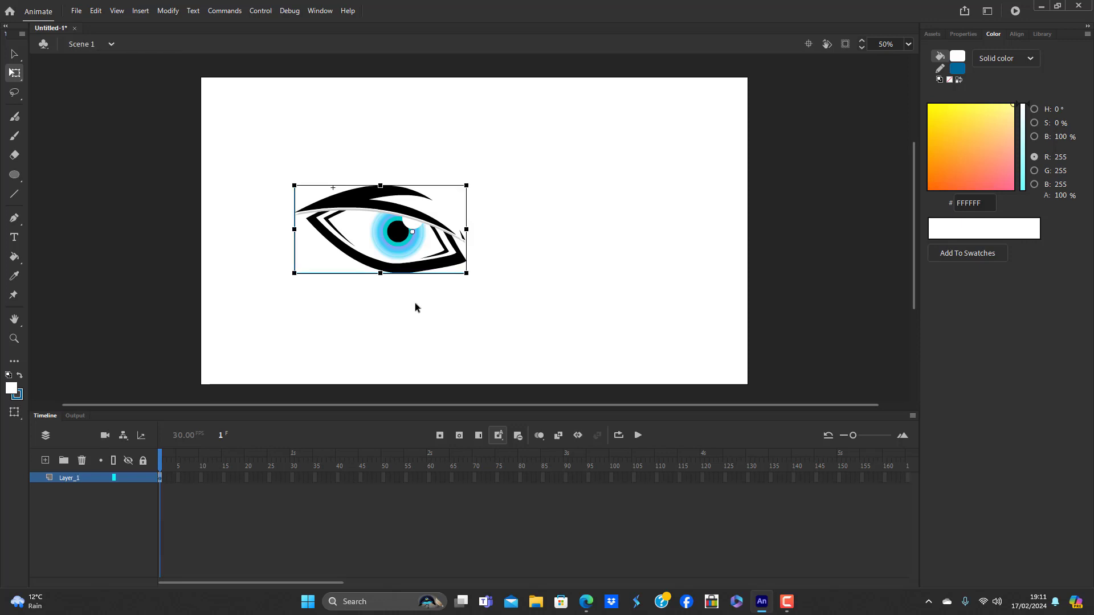
pyautogui.click(372, 316)
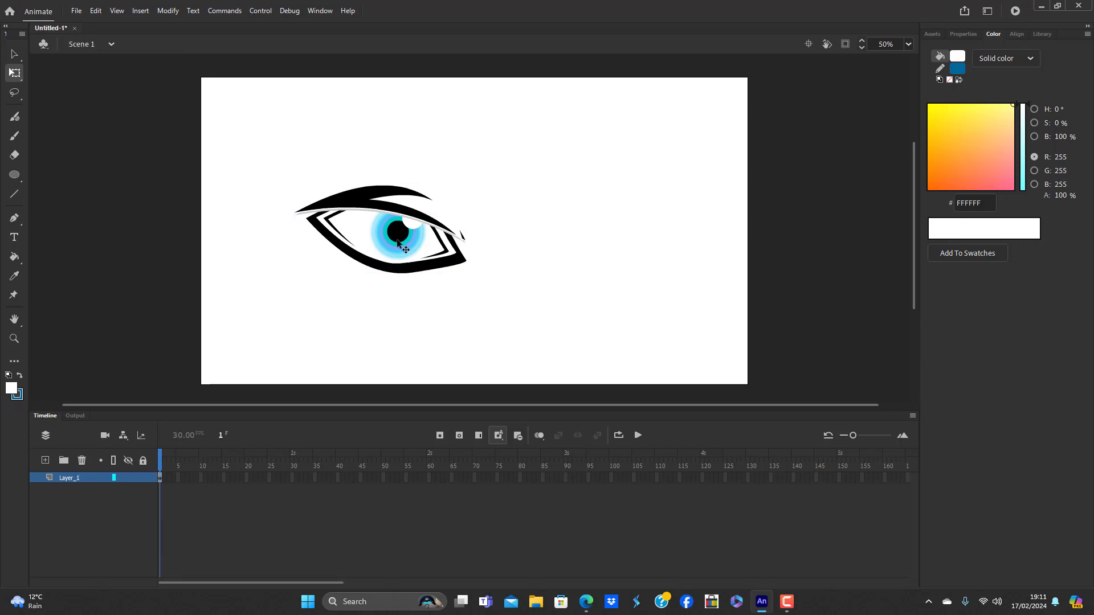
# Open the eye clip and its nested lid_eye clip for editing
pyautogui.doubleClick(401, 235)
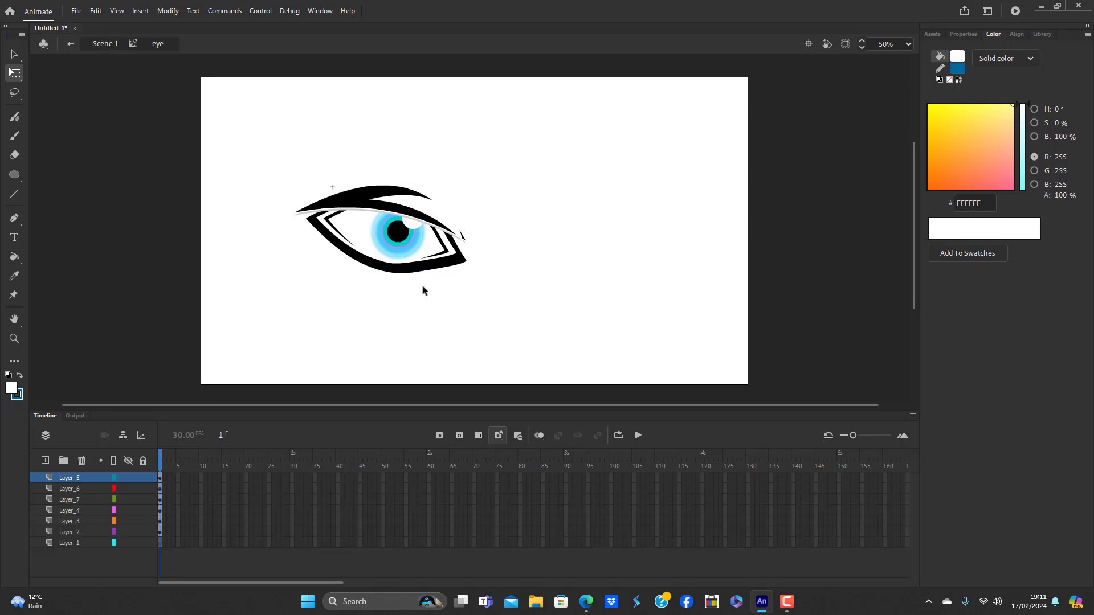
pyautogui.click(397, 233)
pyautogui.click(396, 302)
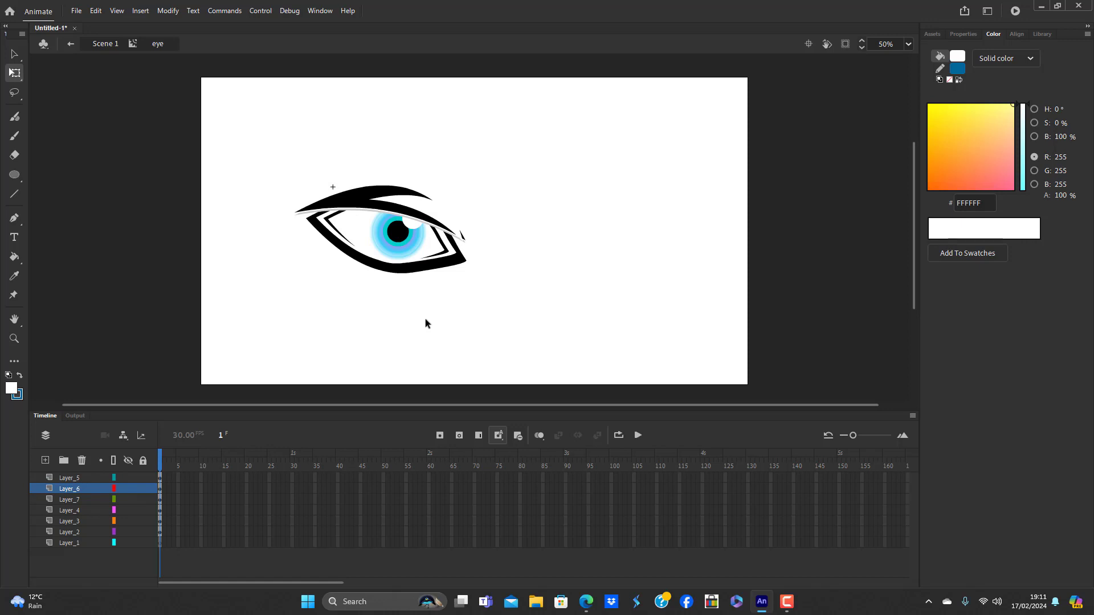
pyautogui.doubleClick(373, 202)
pyautogui.click(373, 200)
pyautogui.click(356, 297)
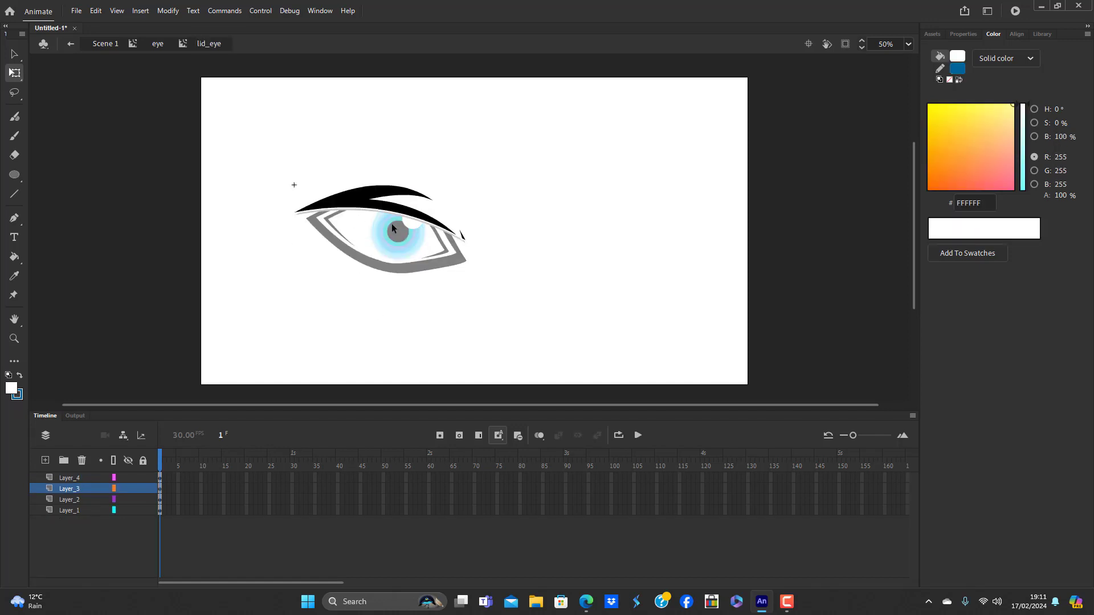
# Expand the fill of the light grey lid shape on Layer_1 outward by 10 px and return to the eye clip
pyautogui.click(393, 216)
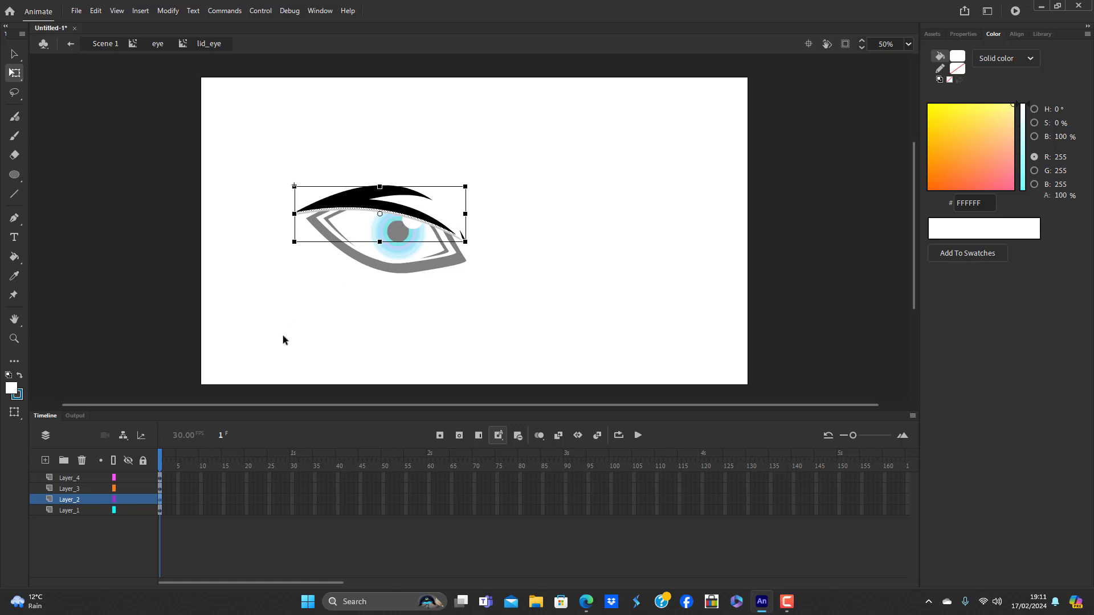
pyautogui.click(69, 508)
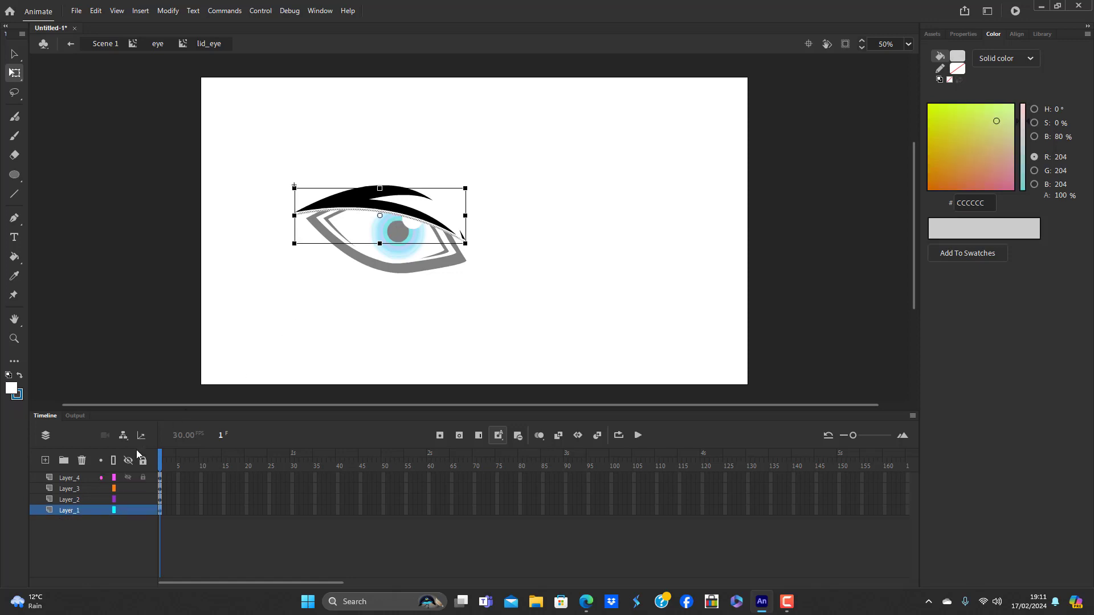
pyautogui.click(168, 10)
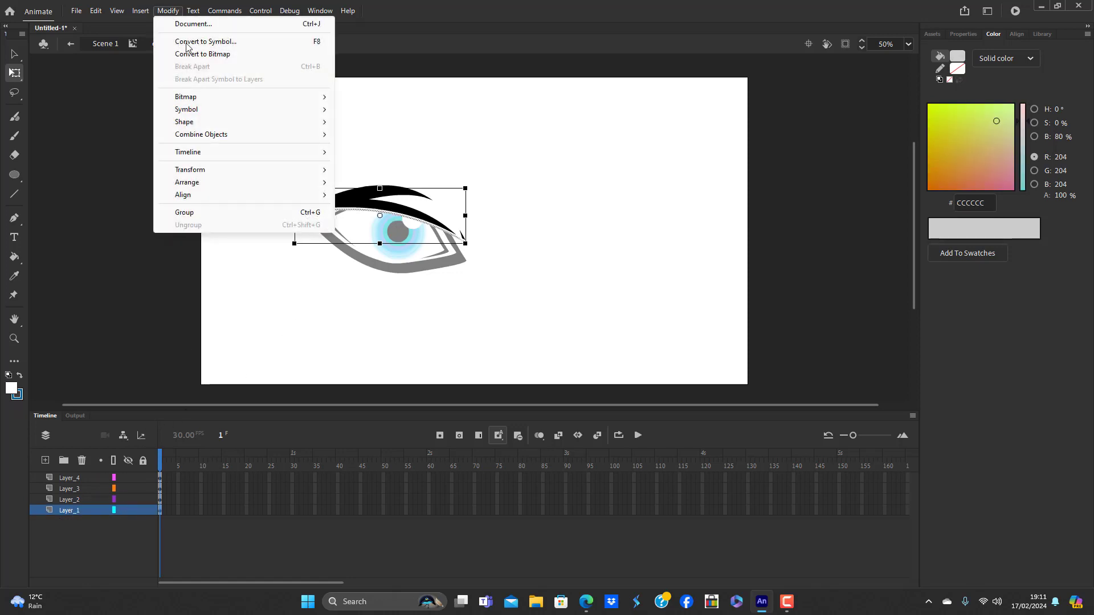
pyautogui.moveTo(217, 123)
pyautogui.click(371, 202)
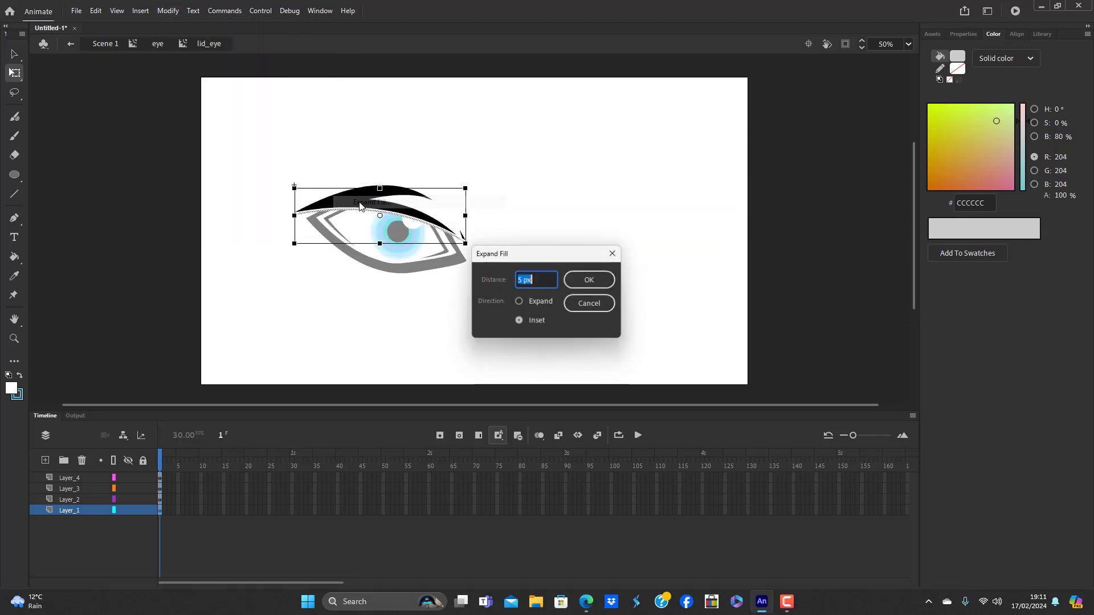
pyautogui.click(518, 302)
pyautogui.moveTo(545, 281); pyautogui.dragTo(477, 282)
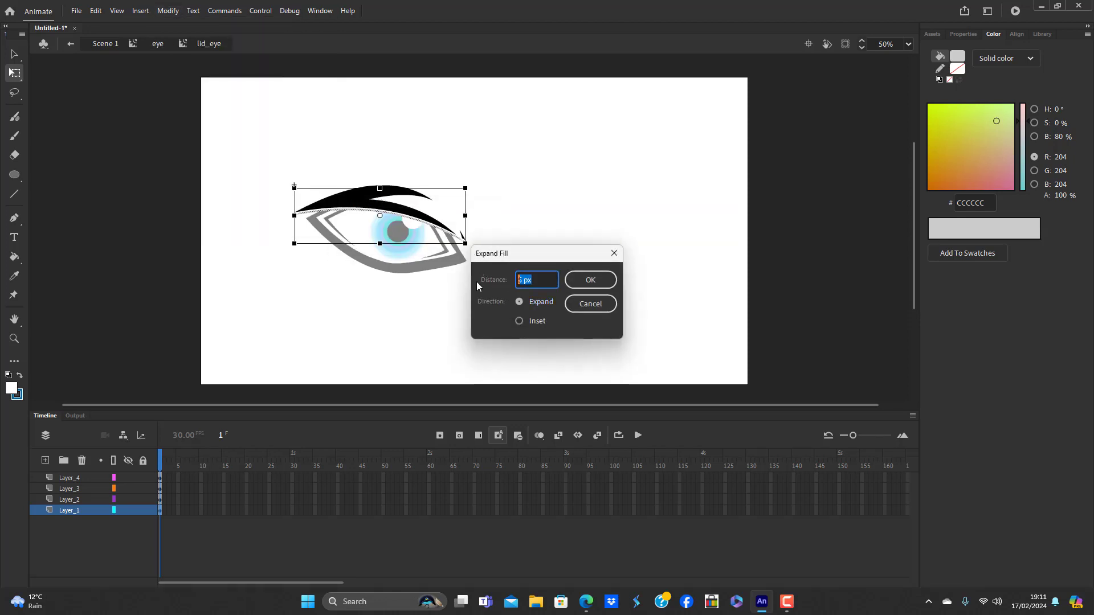
pyautogui.press('BackSpace')
pyautogui.write('10')
pyautogui.press('Return')
pyautogui.click(471, 317)
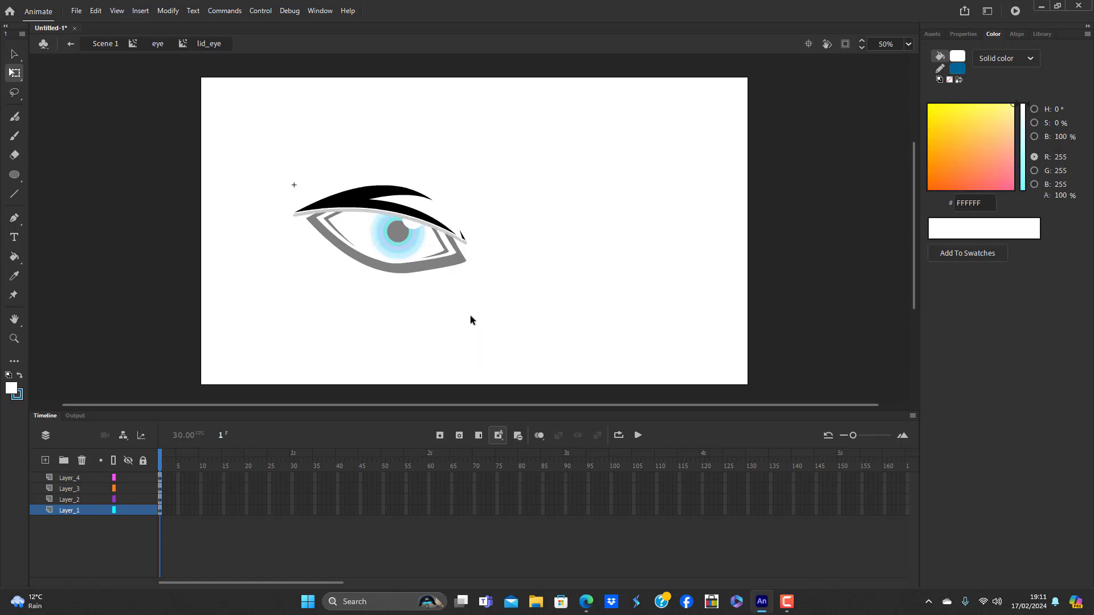
pyautogui.doubleClick(471, 316)
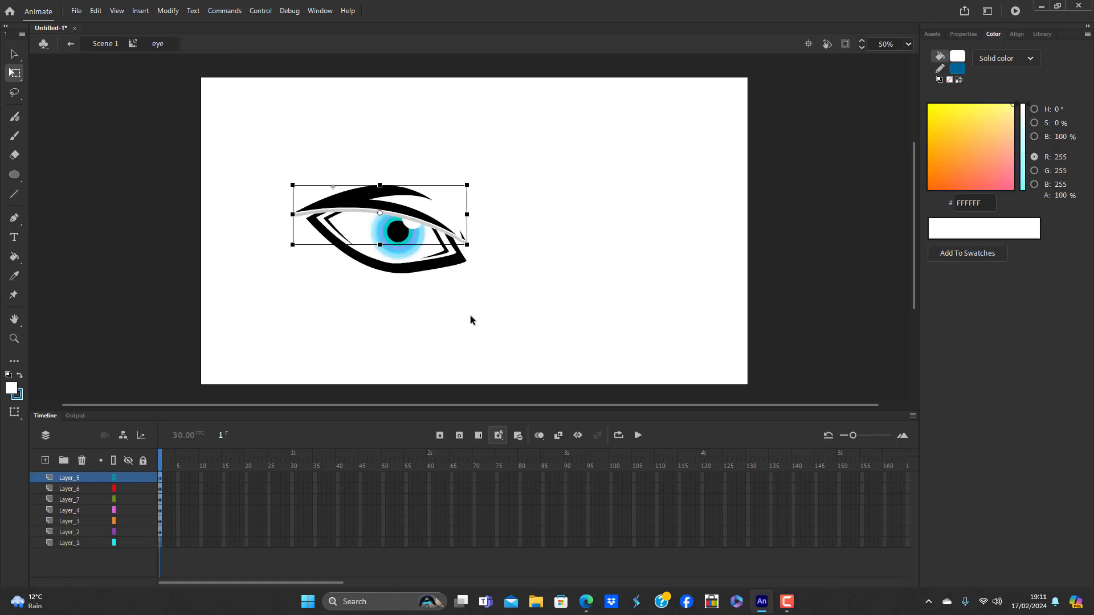
# Nudge the white lid copy on Layer_2 of the lid_eye clip slightly down and return to the eye clip
pyautogui.doubleClick(366, 202)
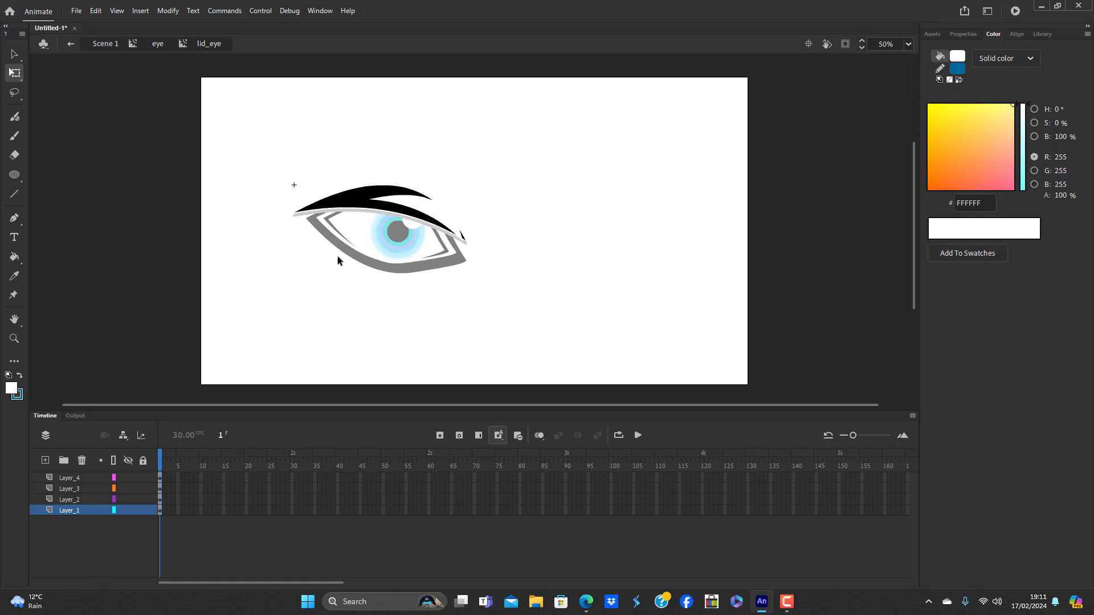
pyautogui.click(69, 500)
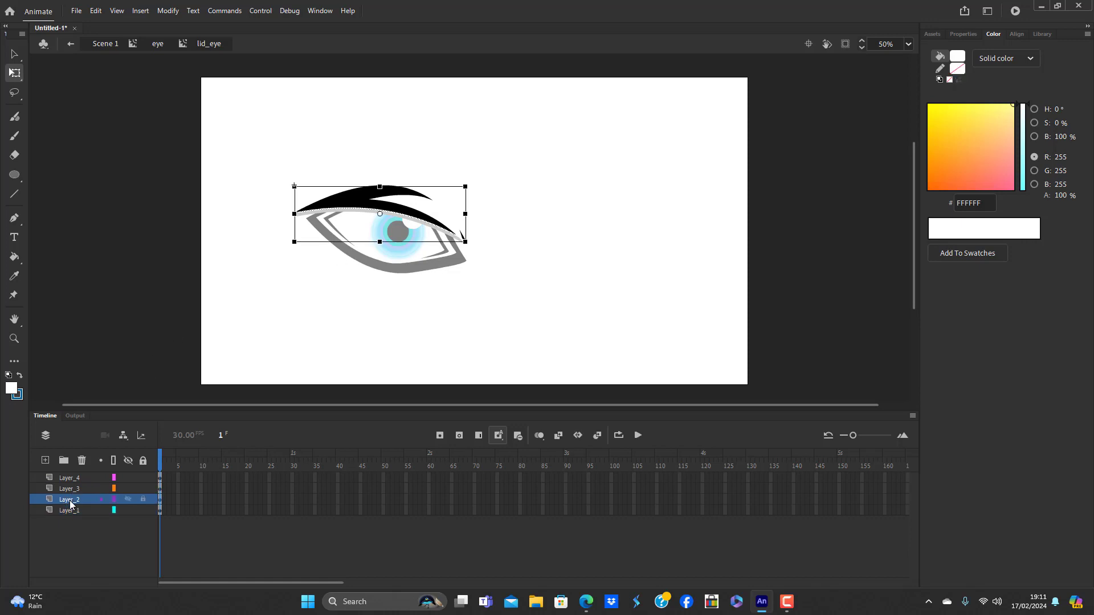
pyautogui.press('Down')
pyautogui.press('Down')
pyautogui.press('Down')
pyautogui.click(466, 283)
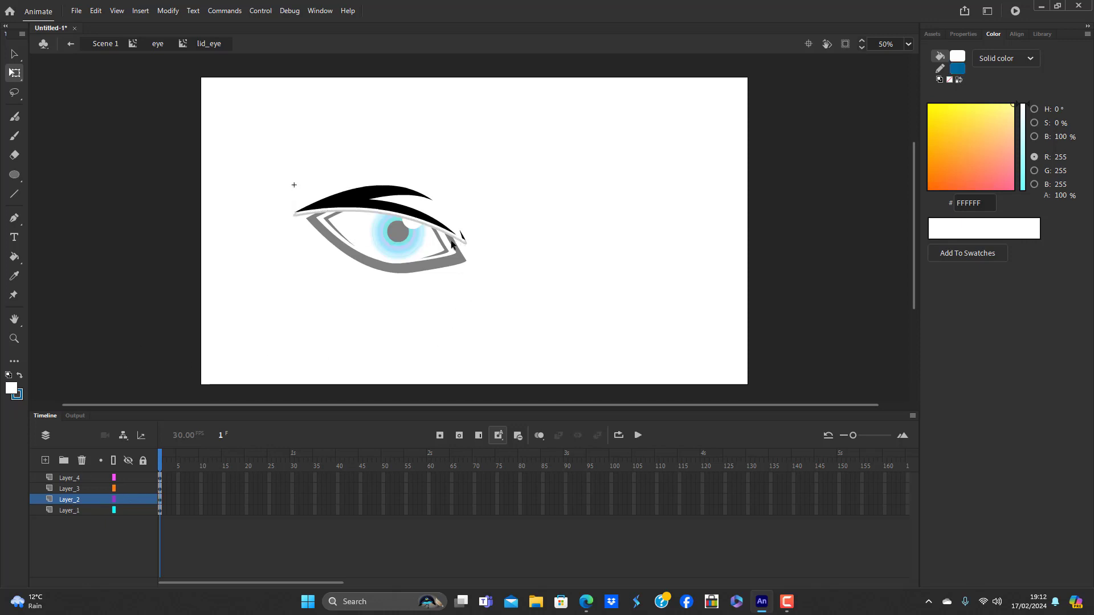
pyautogui.doubleClick(491, 297)
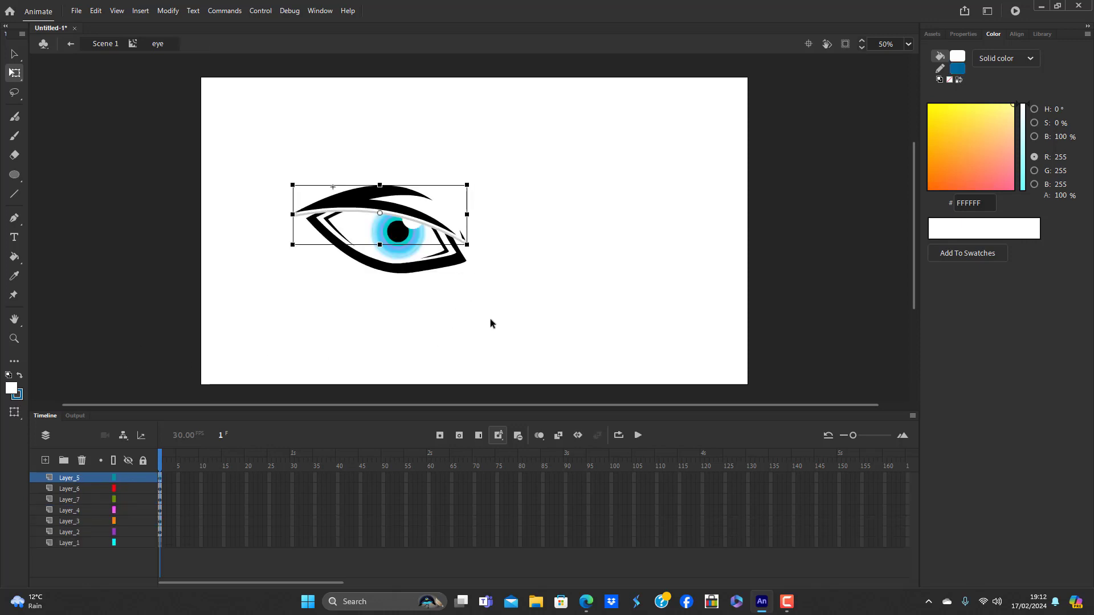
pyautogui.click(258, 286)
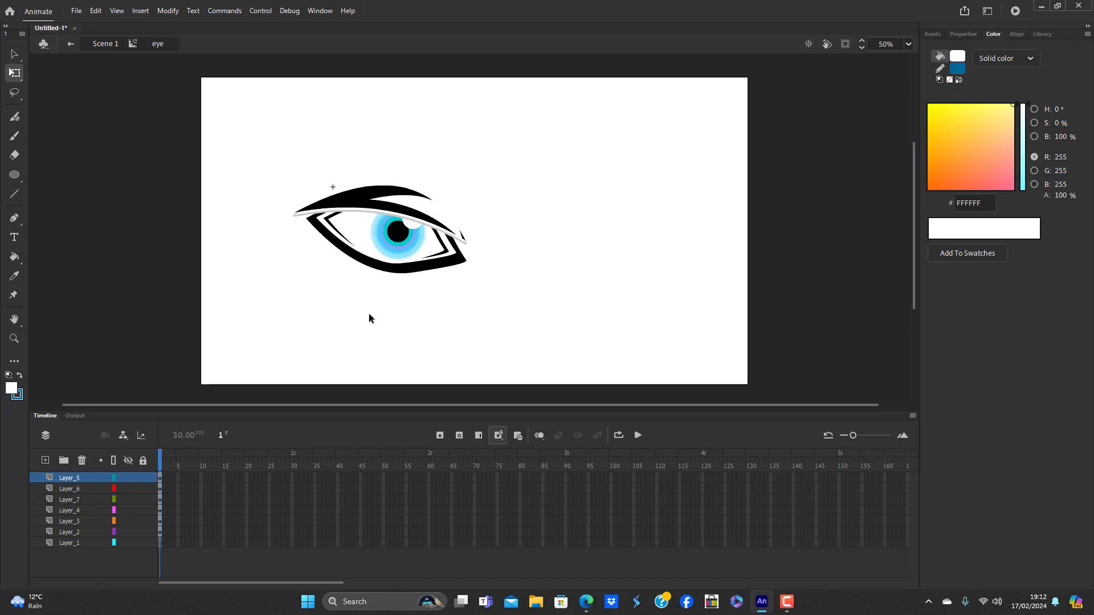
pyautogui.doubleClick(364, 254)
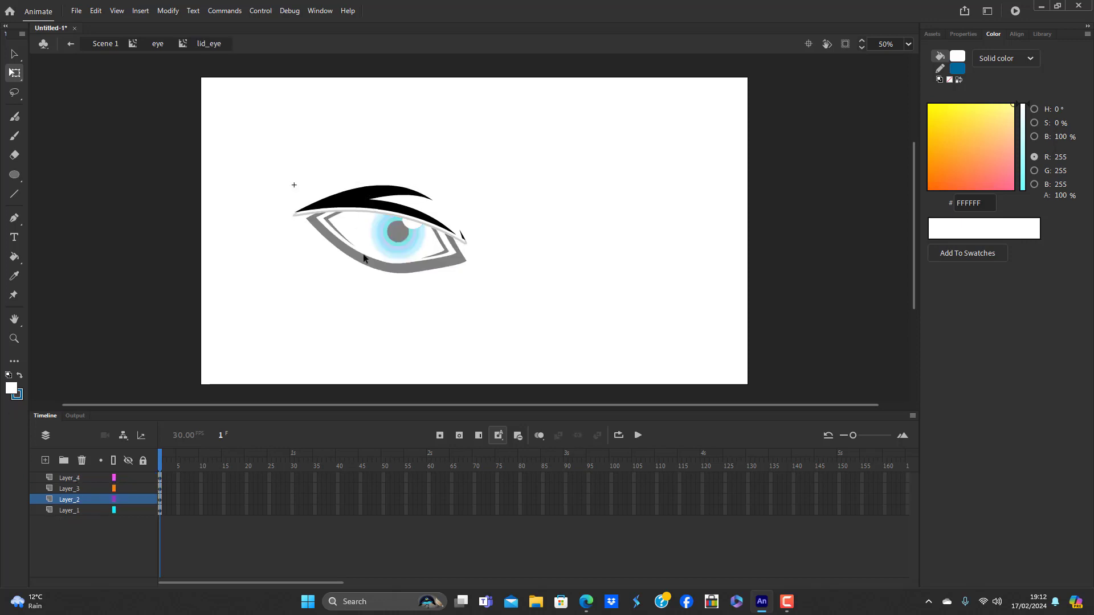
pyautogui.doubleClick(380, 323)
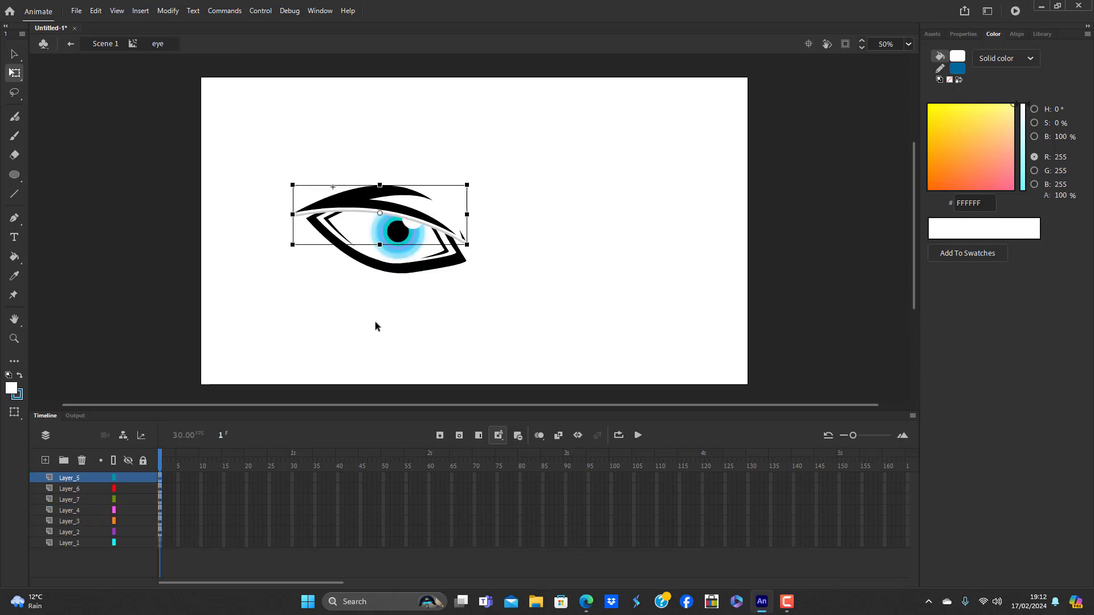
pyautogui.click(360, 330)
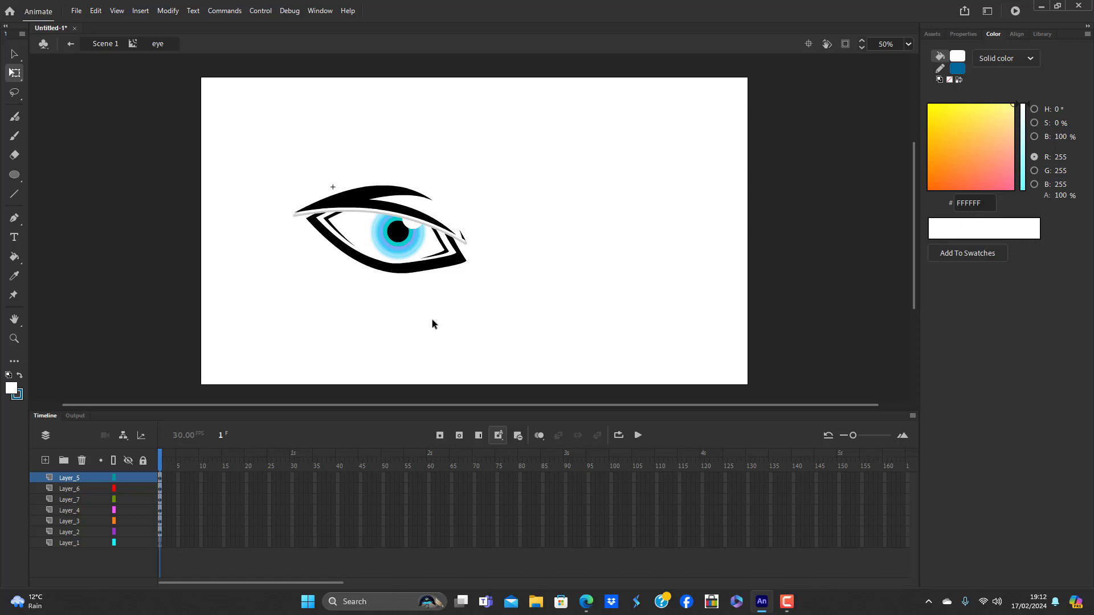
# Copy the black lid shape on Layer_3 of the lid_eye clip and return to the eye clip
pyautogui.doubleClick(369, 198)
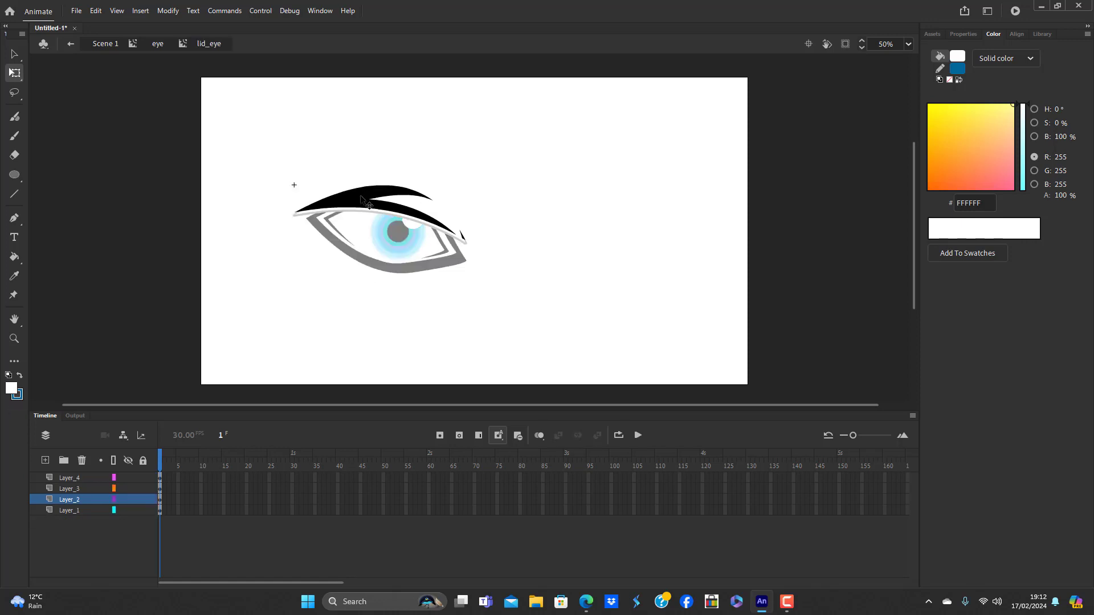
pyautogui.click(363, 199)
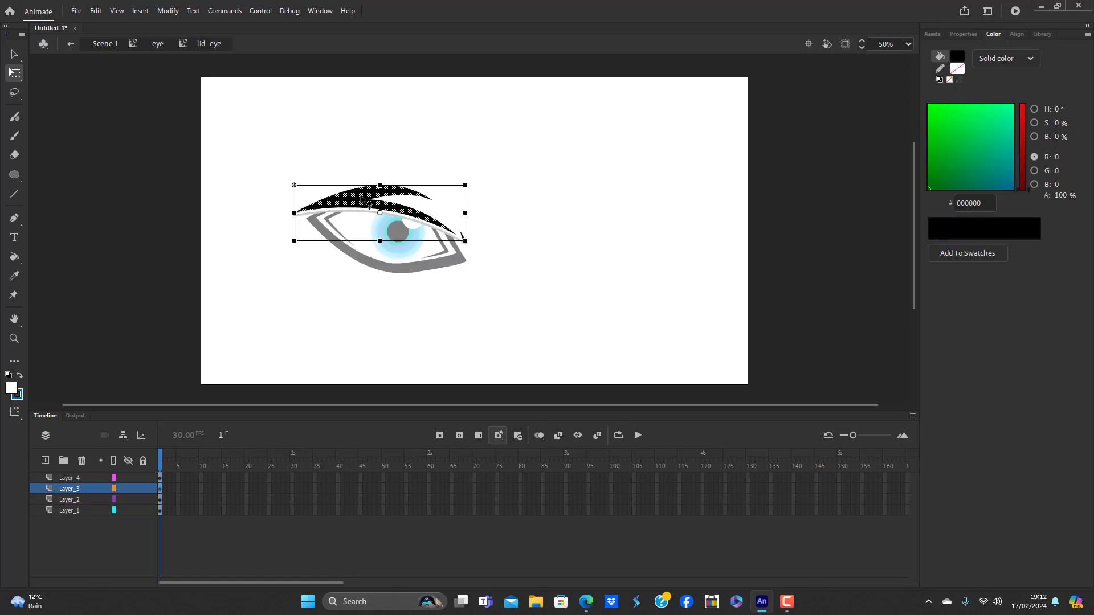
pyautogui.doubleClick(396, 312)
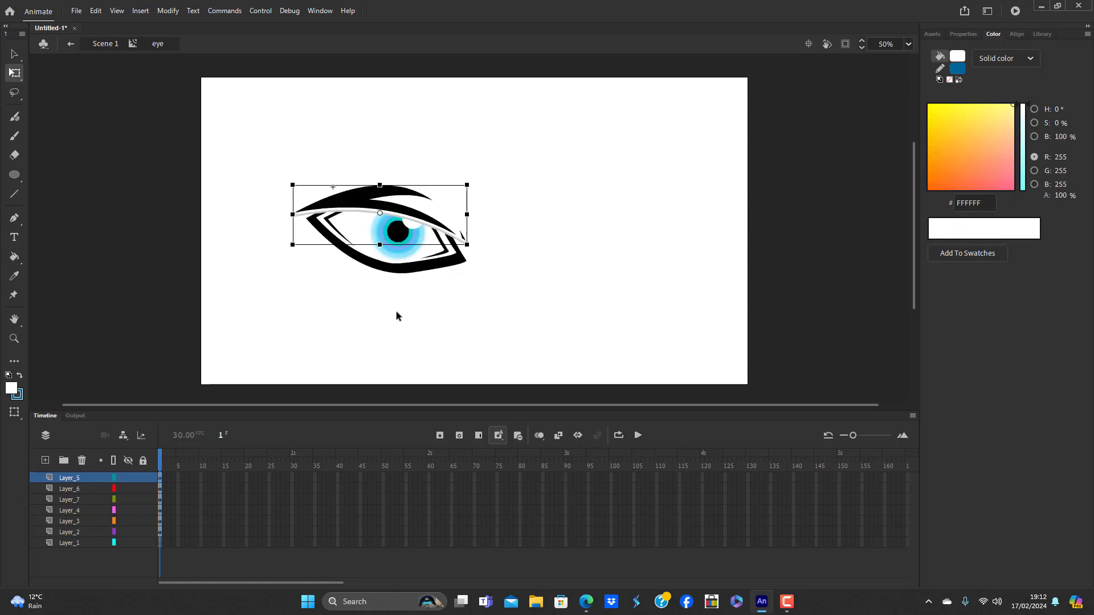
pyautogui.click(396, 312)
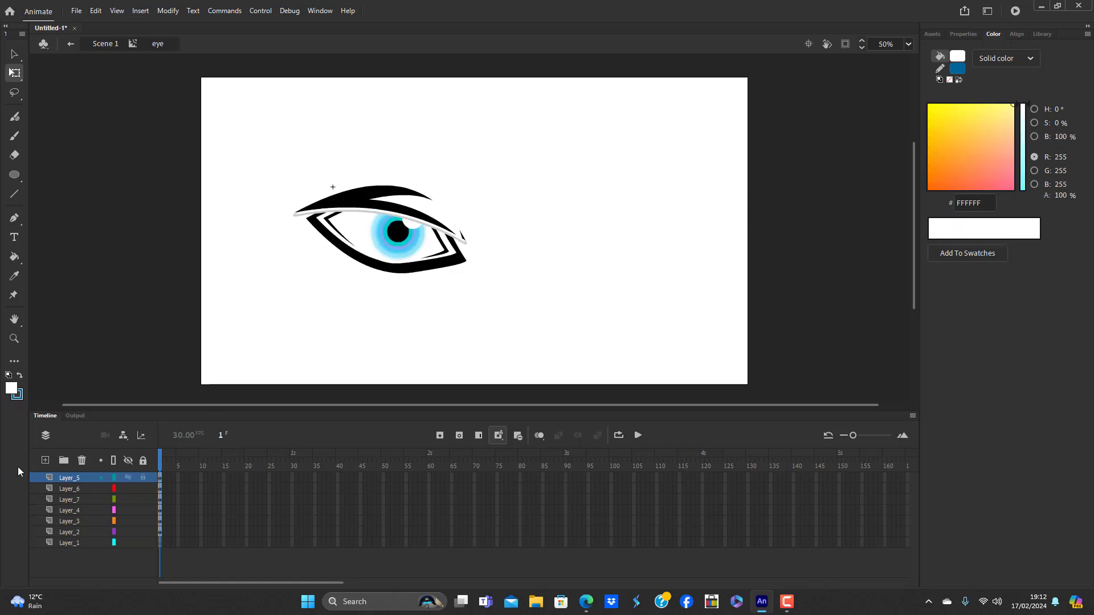
# Add a new layer above Layer_5, paste the black lid shape onto it and move it clear of the eye
pyautogui.click(45, 460)
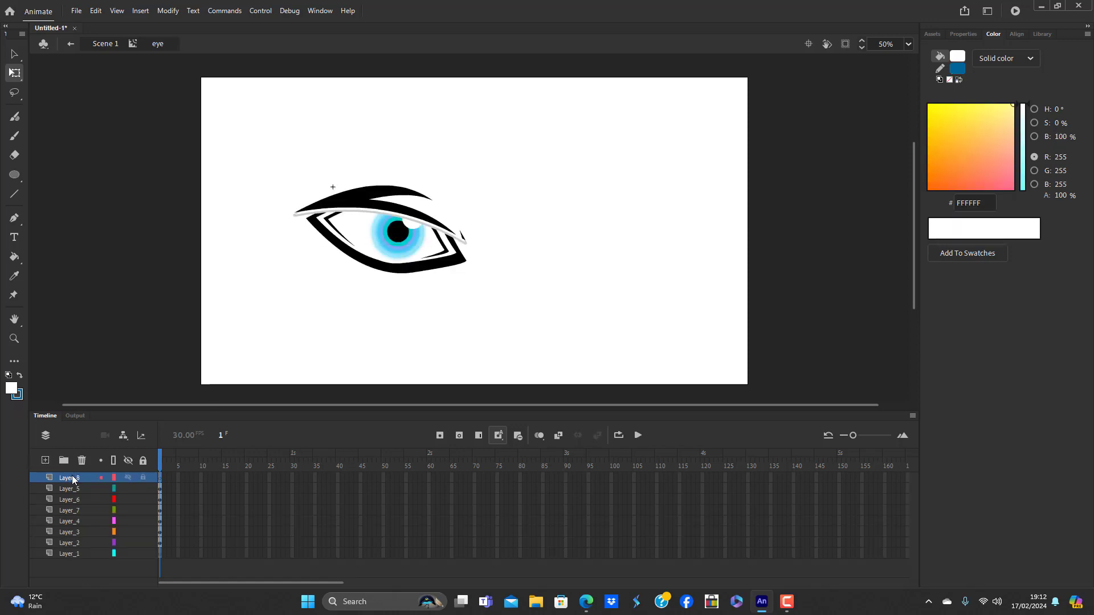
pyautogui.hotkey('ctrl', 'shift', 'v')
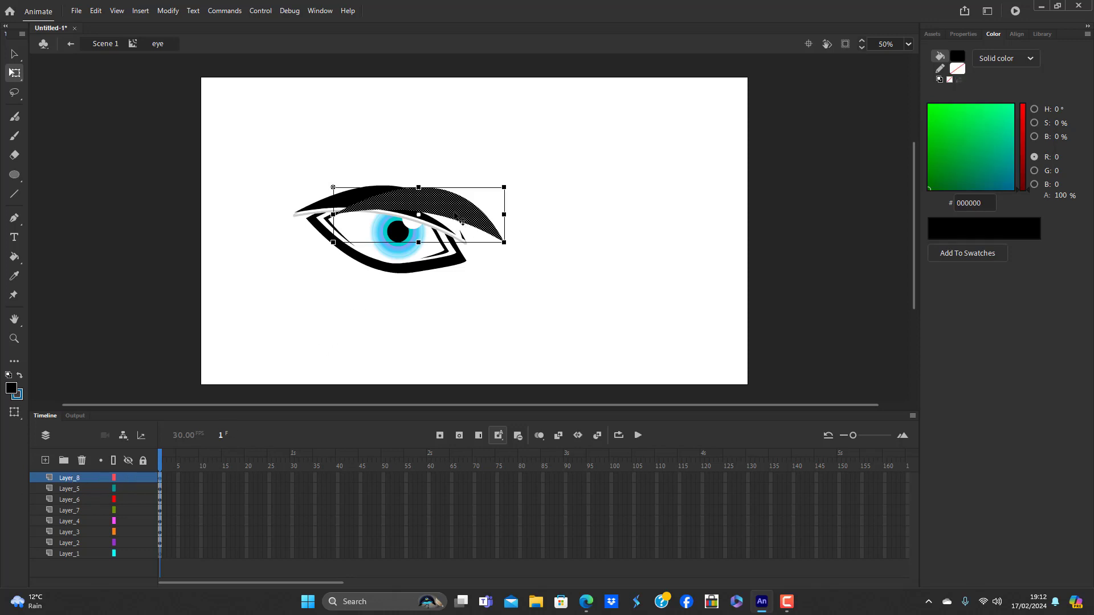
pyautogui.moveTo(461, 223); pyautogui.dragTo(632, 222)
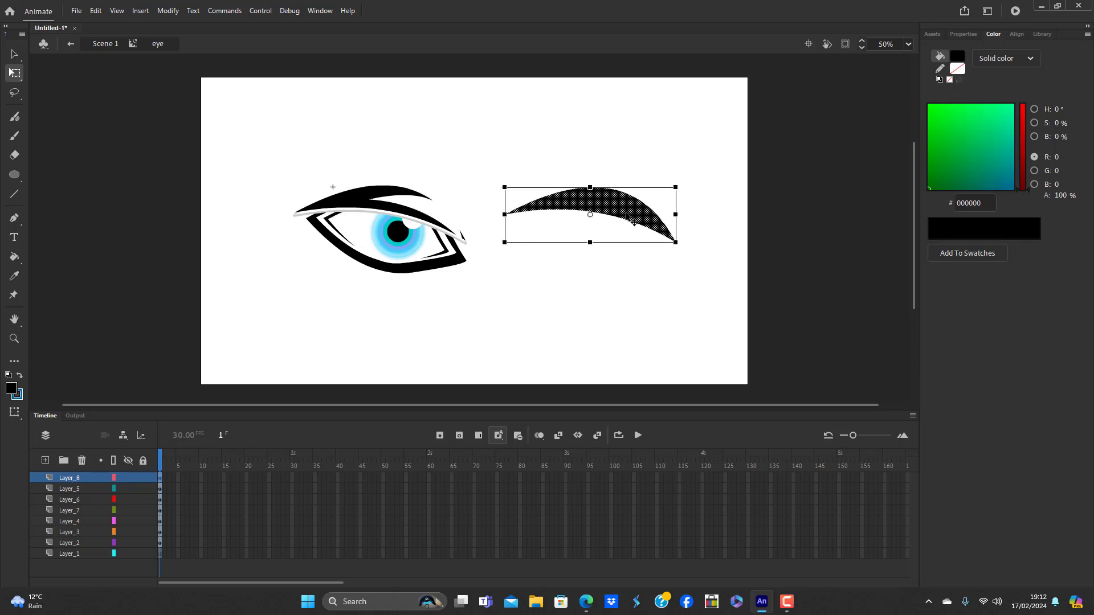
pyautogui.click(633, 292)
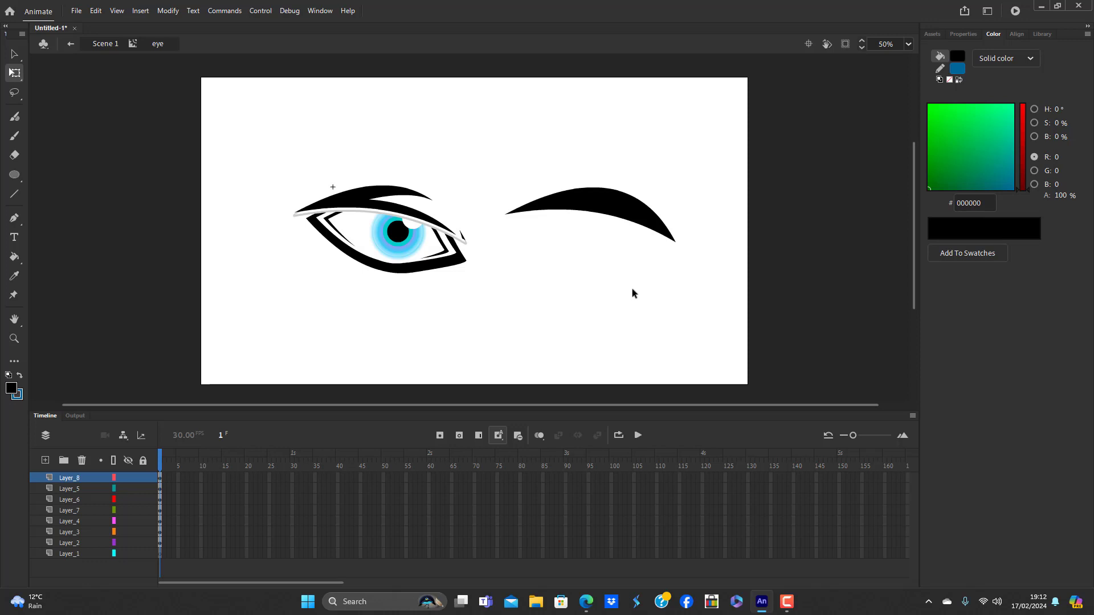
# Slim the pasted black shape by arching its lower edge upward, and place it above the eye like a brow
pyautogui.click(621, 211)
pyautogui.moveTo(622, 212); pyautogui.dragTo(354, 162)
pyautogui.click(439, 343)
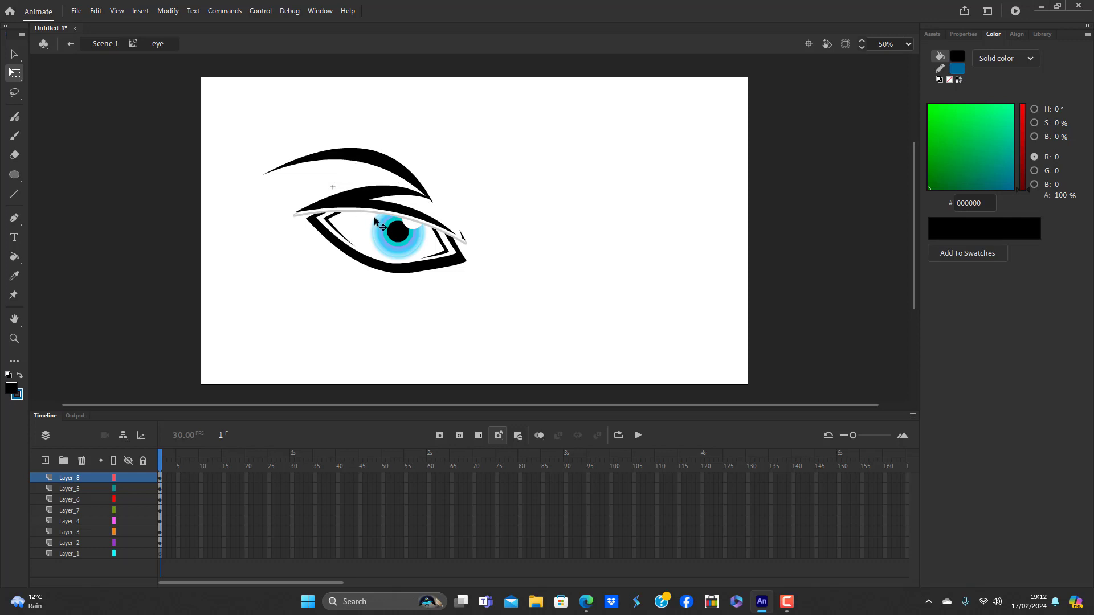
# Convert the arched shape above the eye to a movie clip named "eye lash"
pyautogui.click(380, 163)
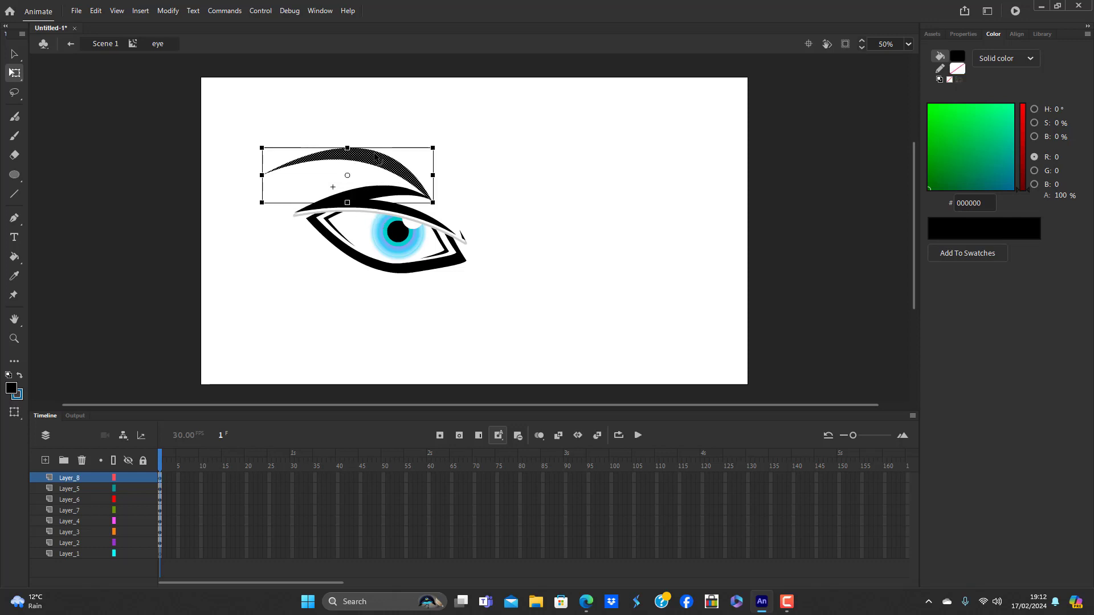
pyautogui.press('F8')
pyautogui.press('BackSpace')
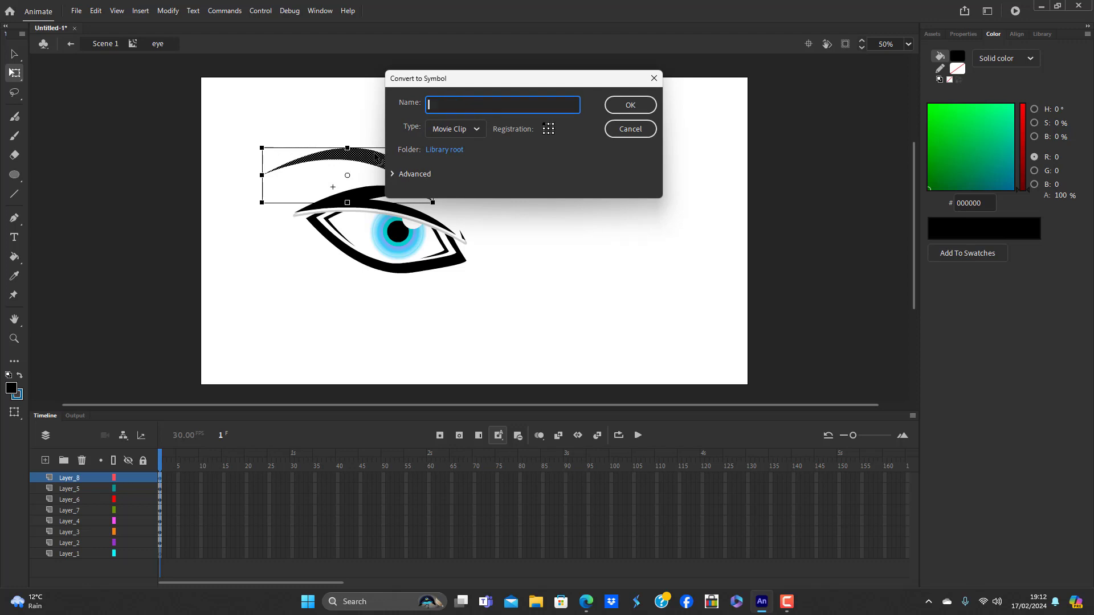
pyautogui.write('eye lash')
pyautogui.press('Return')
pyautogui.click(379, 353)
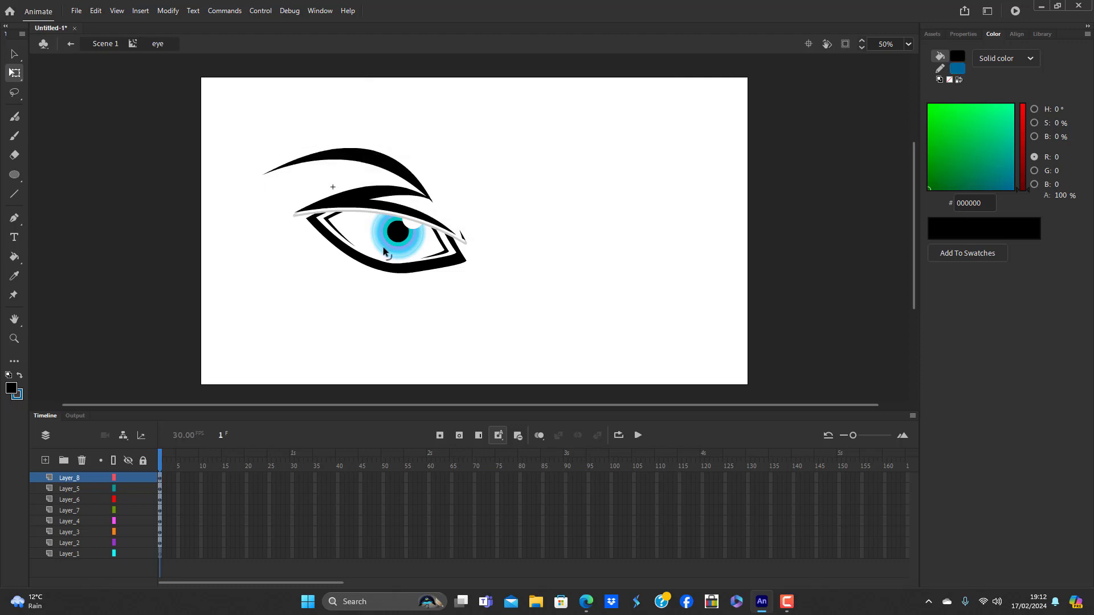
pyautogui.click(376, 165)
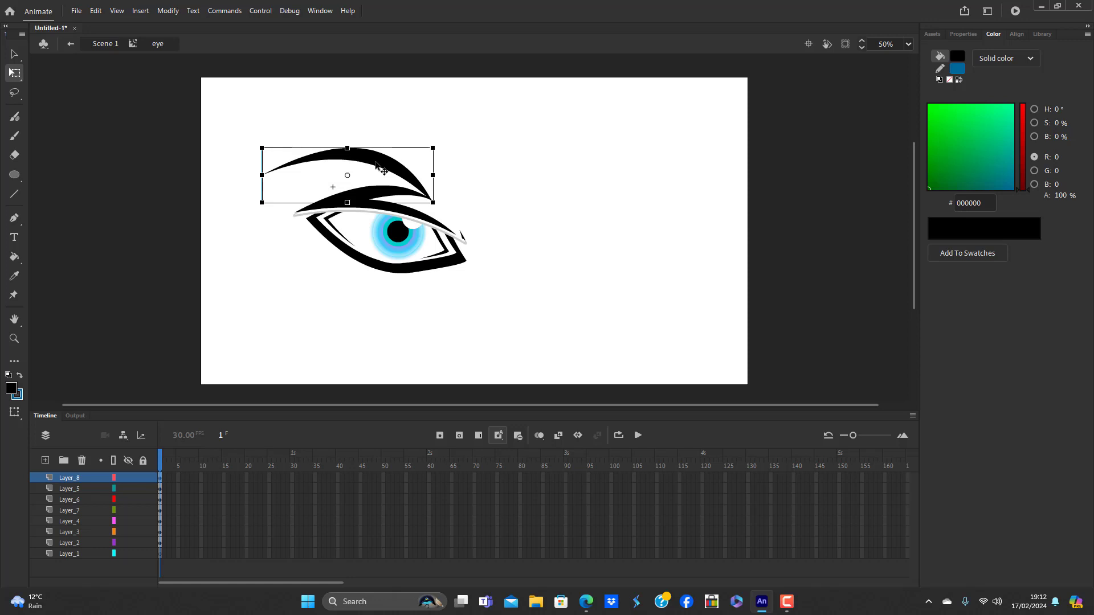
pyautogui.hotkey('ctrl', 'v')
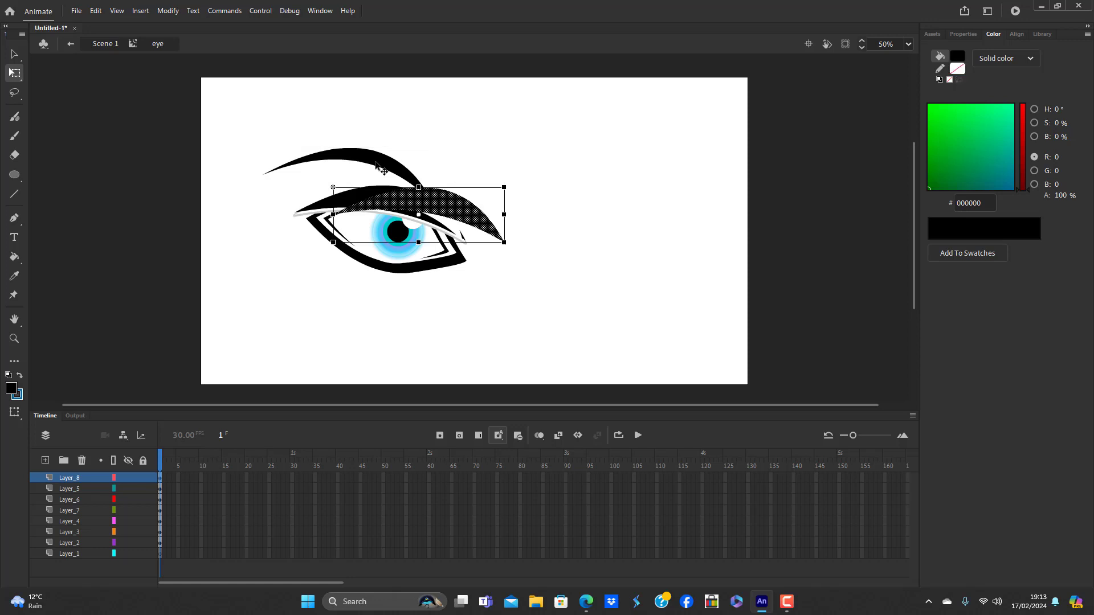
pyautogui.moveTo(448, 198)
pyautogui.mouseDown()
pyautogui.moveTo(524, 295)
pyautogui.moveTo(535, 186)
pyautogui.moveTo(548, 182)
pyautogui.moveTo(268, 305)
pyautogui.moveTo(285, 299)
pyautogui.mouseUp()
pyautogui.press('Delete')
pyautogui.click(510, 301)
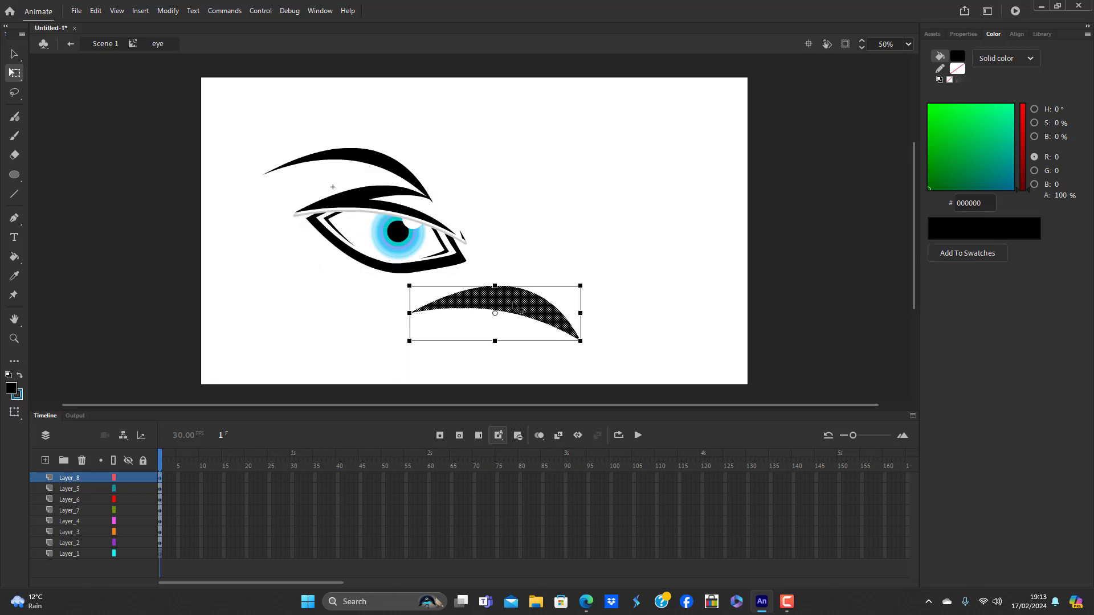
pyautogui.press('Delete')
# Duplicate the eye lash clip, rotate the copy counterclockwise, shrink it slightly and tuck it under the original arch
pyautogui.click(363, 154)
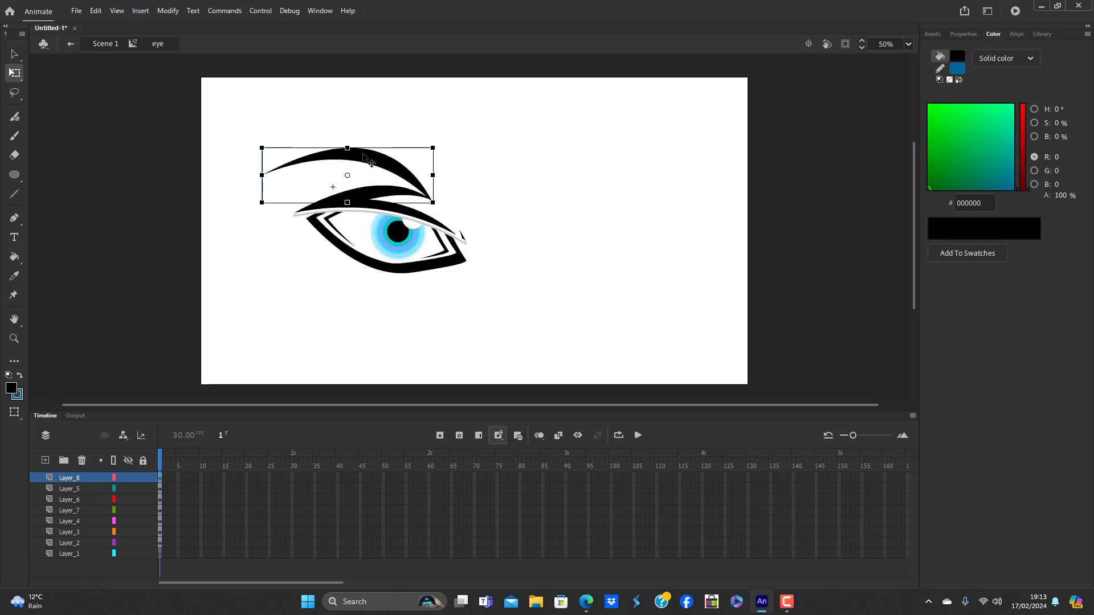
pyautogui.moveTo(367, 155); pyautogui.dragTo(291, 176)
pyautogui.moveTo(362, 166); pyautogui.dragTo(345, 140)
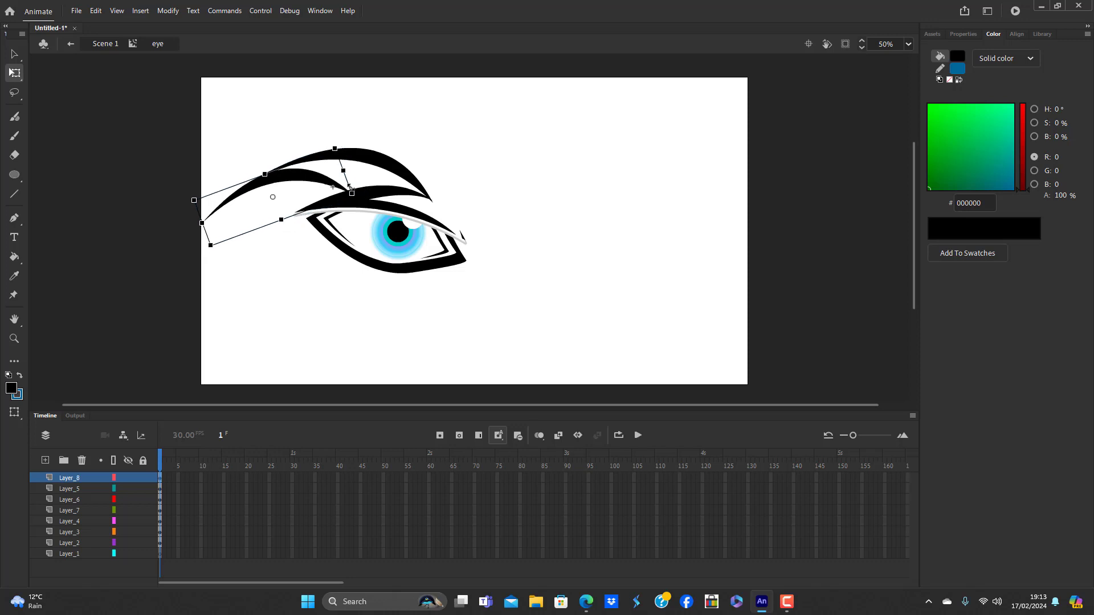
pyautogui.moveTo(363, 193); pyautogui.dragTo(394, 174)
pyautogui.click(411, 340)
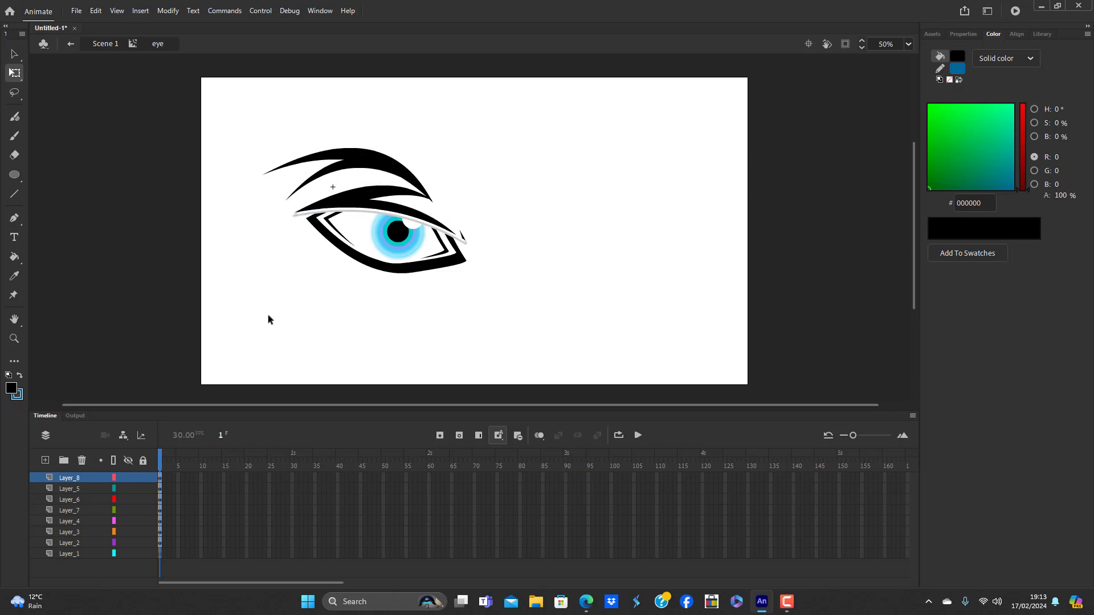
# Move the smaller lash copy up onto the upper edge of the original arch and rotate it to a flatter angle
pyautogui.click(350, 170)
pyautogui.rightClick(350, 169)
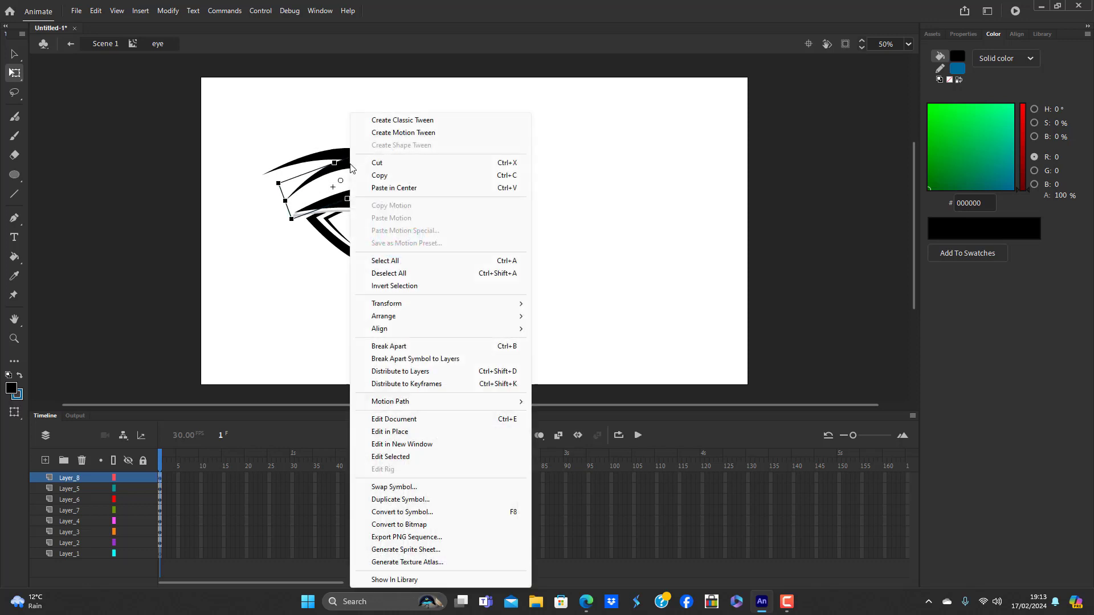
pyautogui.click(276, 247)
pyautogui.click(390, 177)
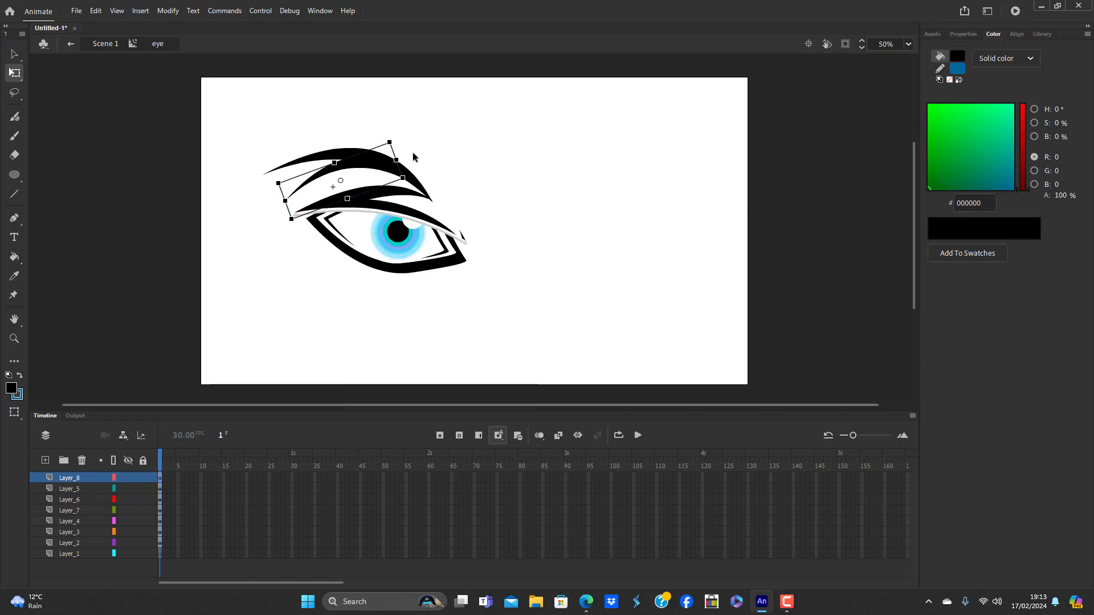
pyautogui.moveTo(393, 139)
pyautogui.mouseDown()
pyautogui.moveTo(399, 145)
pyautogui.moveTo(367, 160)
pyautogui.moveTo(335, 151)
pyautogui.moveTo(376, 151)
pyautogui.mouseUp()
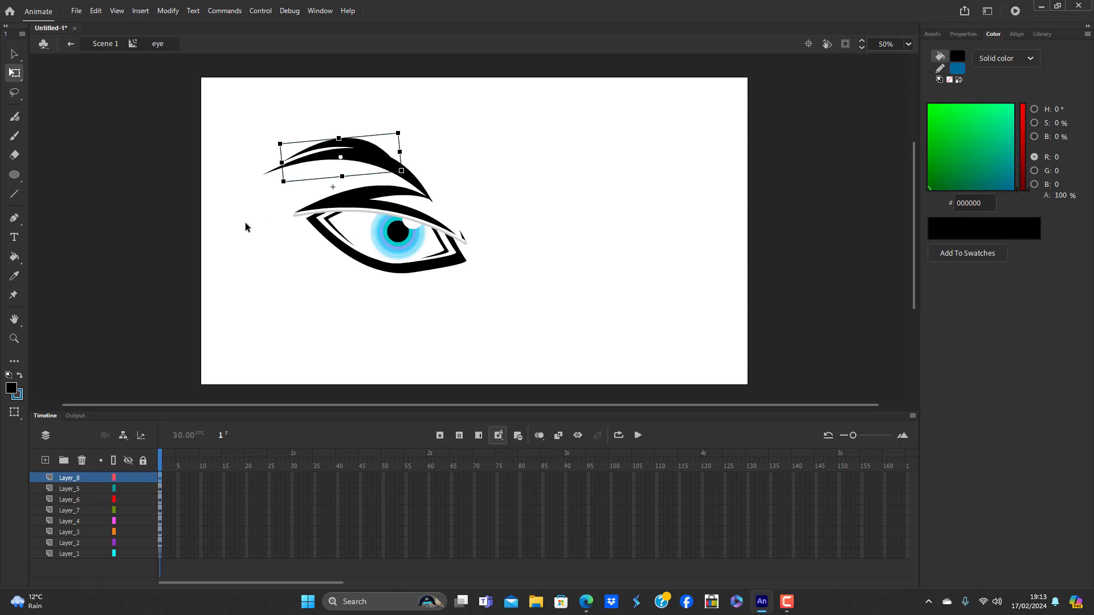
pyautogui.click(256, 251)
# Duplicate the lash again, tilt the copy steeply so it rises from the brow's right end, and return to Scene 1
pyautogui.click(363, 150)
pyautogui.moveTo(367, 145); pyautogui.dragTo(430, 177)
pyautogui.click(464, 303)
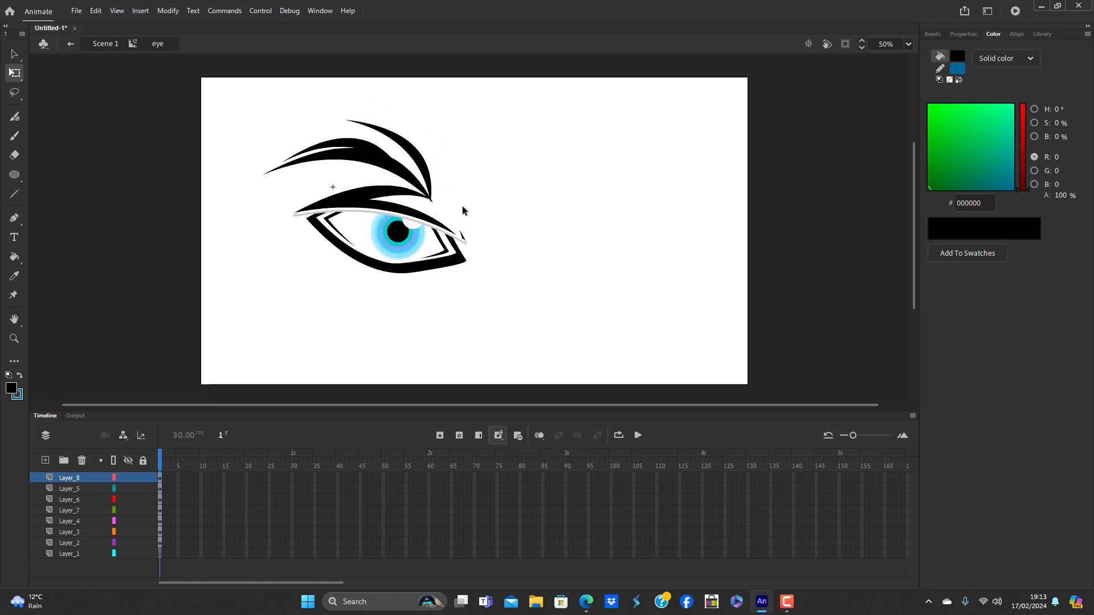
pyautogui.doubleClick(374, 314)
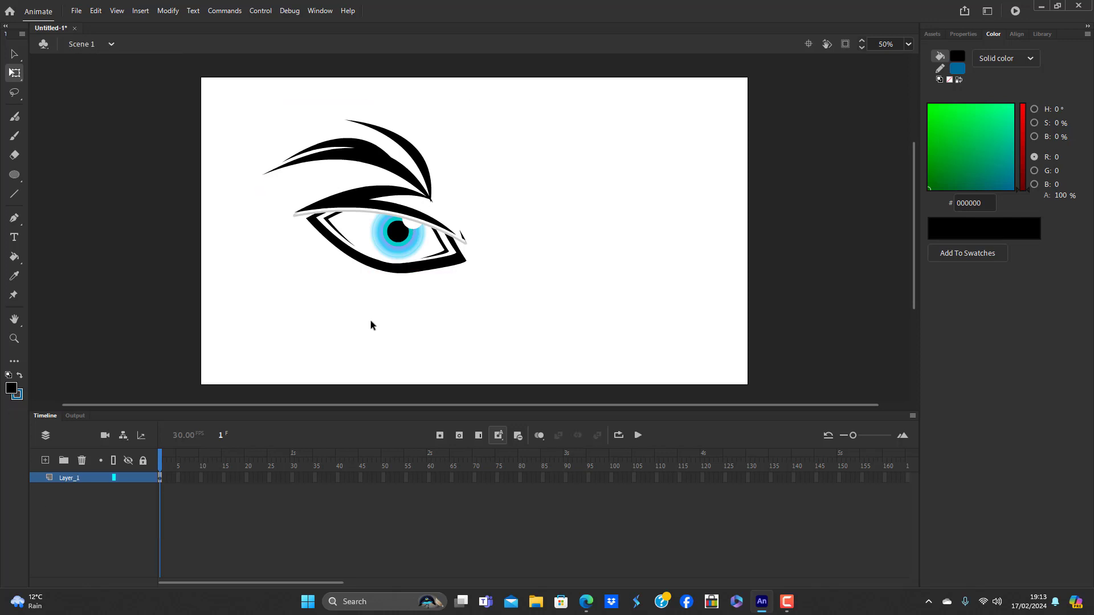
# Reopen the eye clip and add a new layer at the very bottom of the stack, below Layer_1
pyautogui.doubleClick(354, 219)
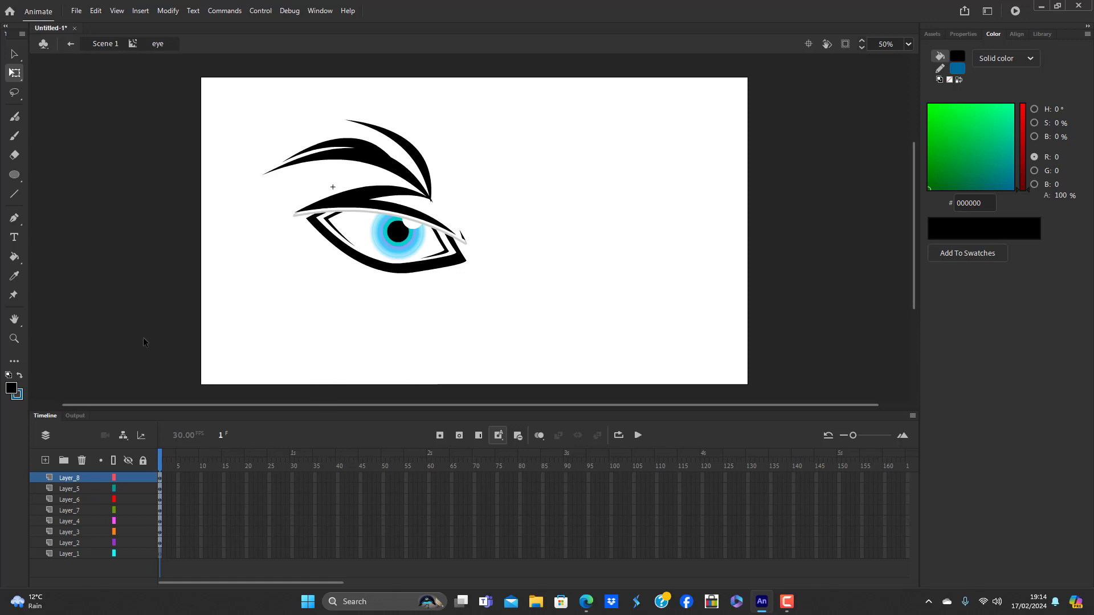
pyautogui.click(45, 460)
pyautogui.moveTo(69, 478); pyautogui.dragTo(73, 569)
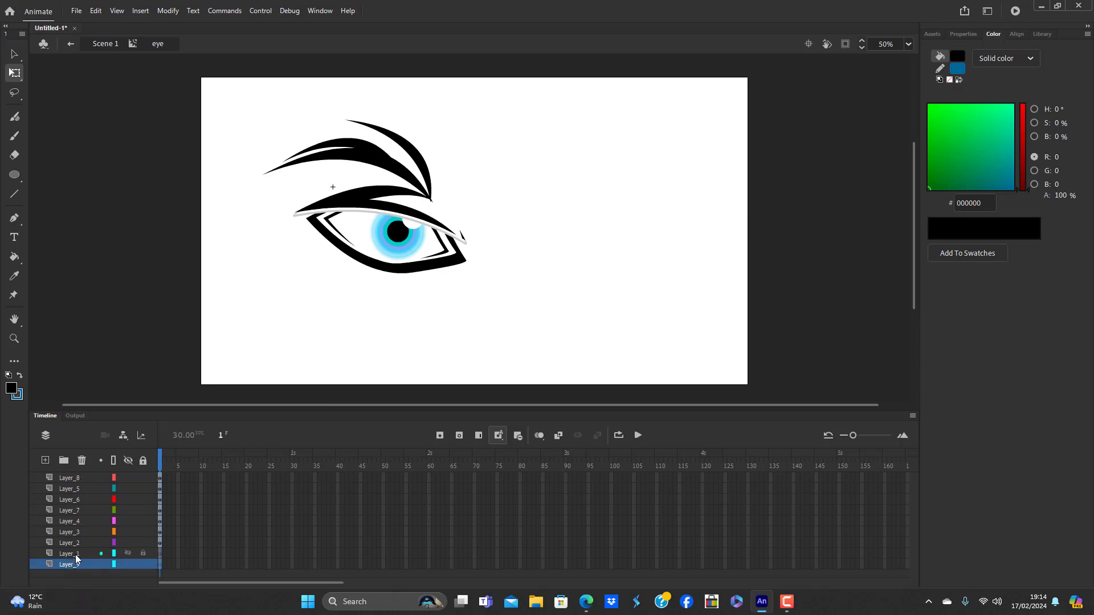
# Draw a black ellipse beneath the eye on Layer_1, overlapping the lower outline, and delete its blue stroke
pyautogui.click(77, 554)
pyautogui.click(14, 181)
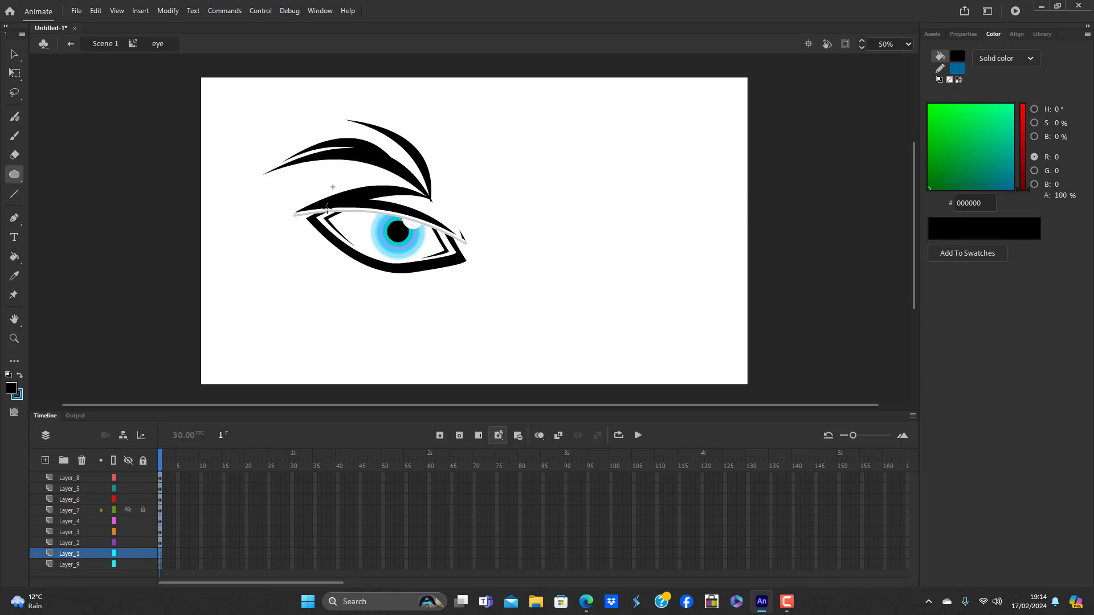
pyautogui.moveTo(324, 225); pyautogui.dragTo(478, 318)
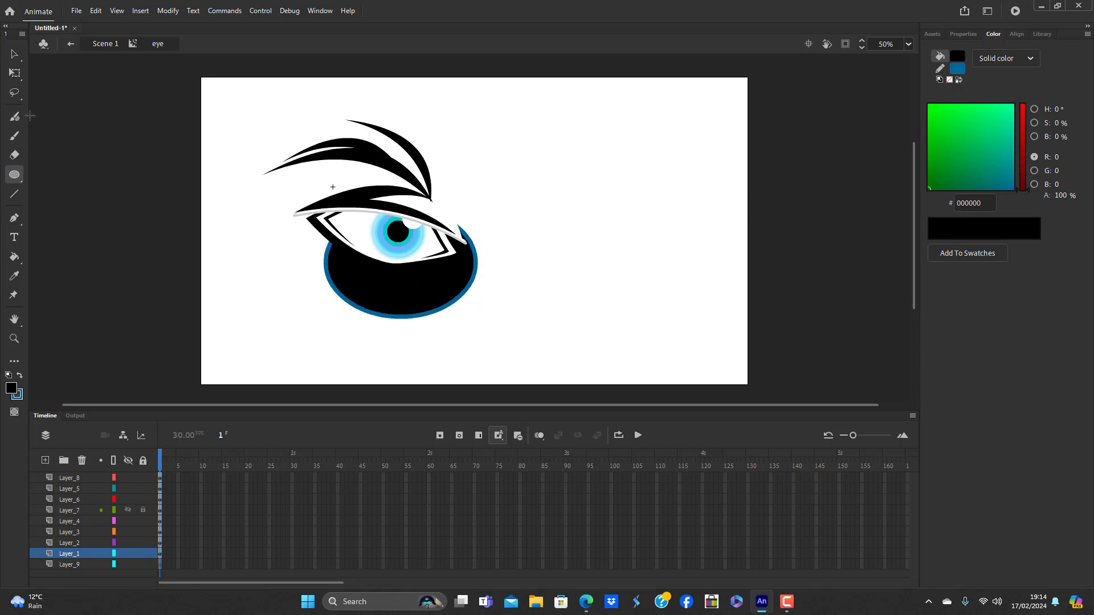
pyautogui.click(15, 54)
pyautogui.click(397, 319)
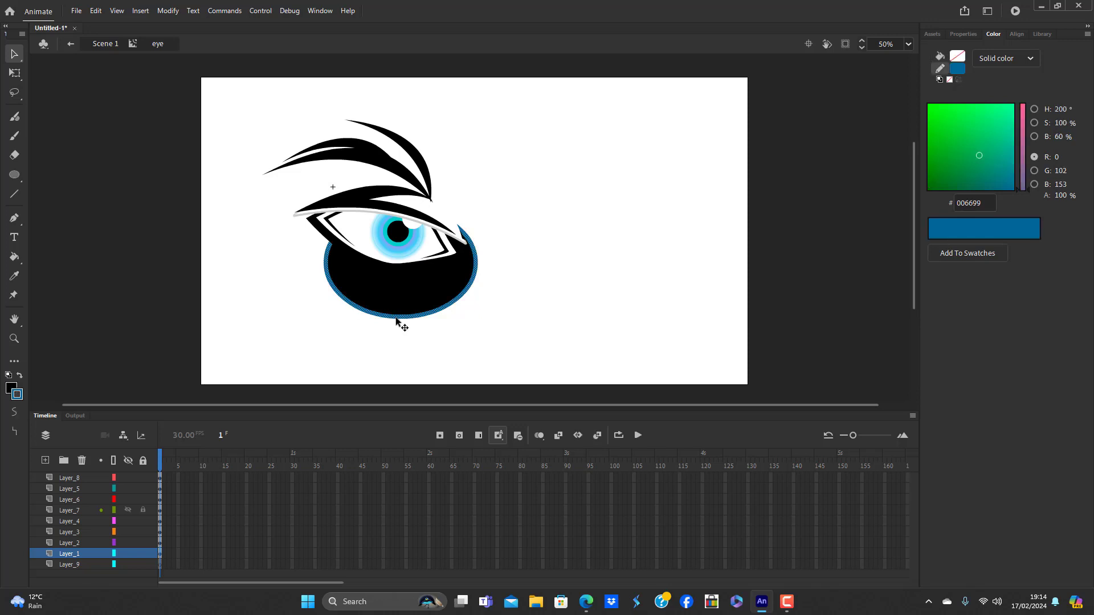
pyautogui.press('Delete')
# Set the fill alpha of the black ellipse under the eye to 50%
pyautogui.click(425, 296)
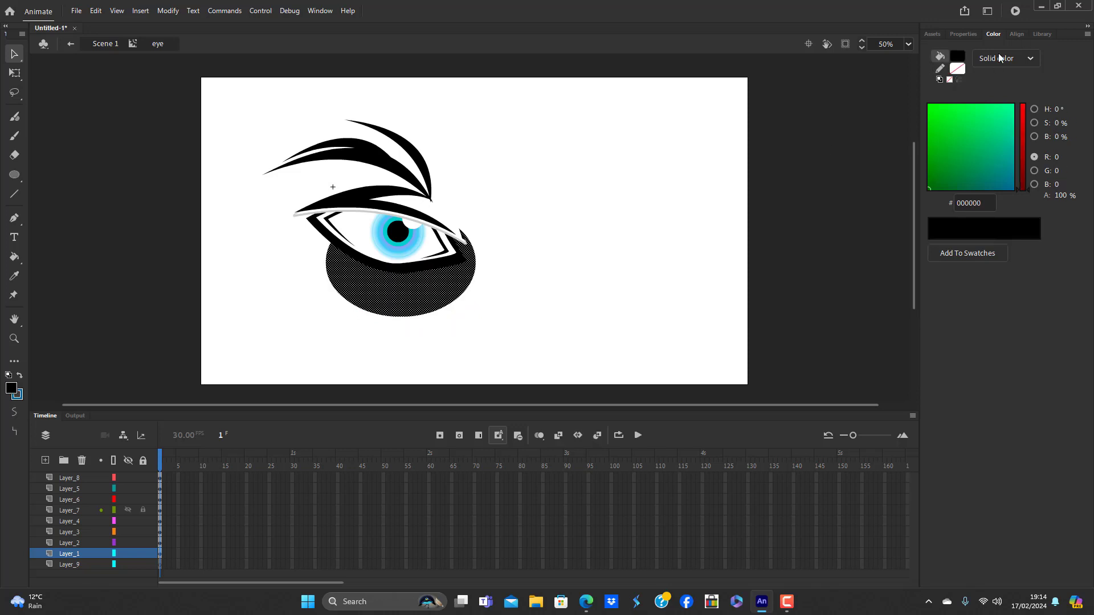
pyautogui.click(957, 56)
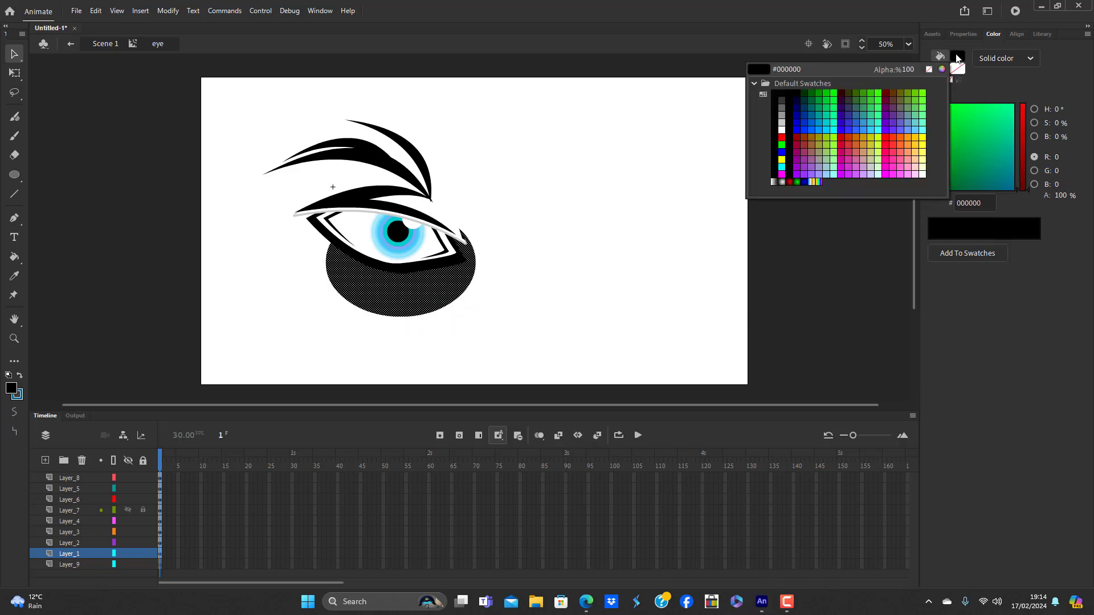
pyautogui.click(908, 69)
pyautogui.write('50')
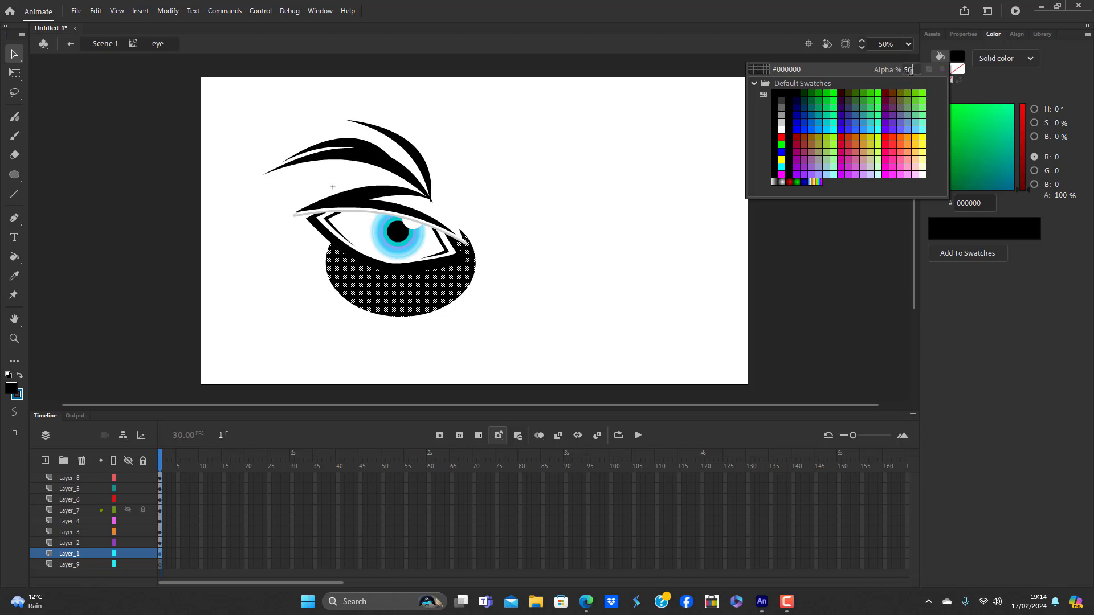
pyautogui.press('Return')
pyautogui.click(541, 326)
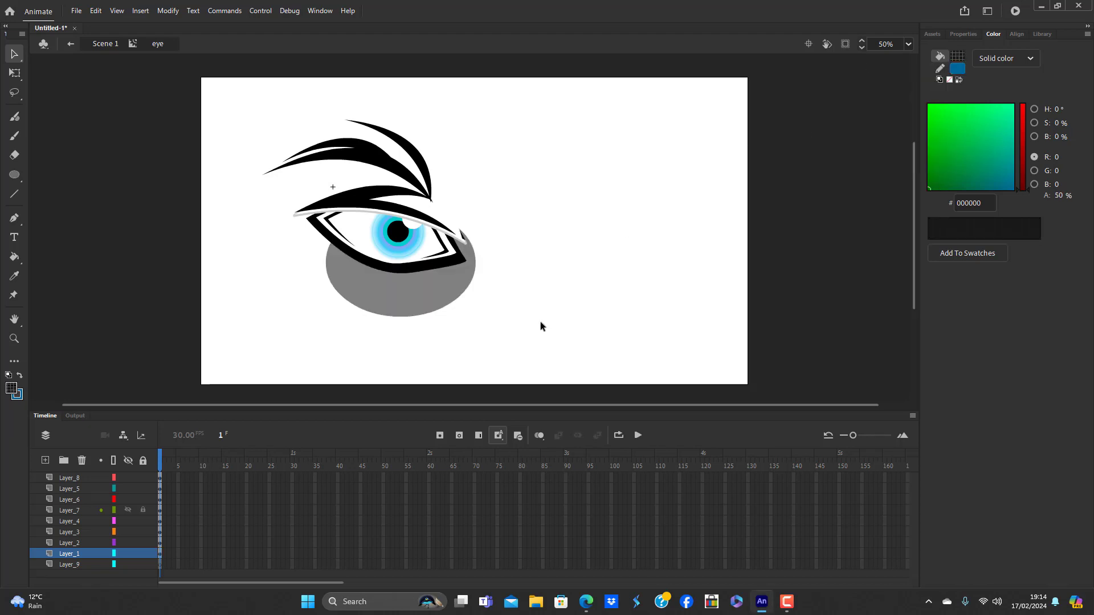
# Reshape the shadow ellipse's right edge so it slopes down from the eye's right corner, and return to Scene 1
pyautogui.moveTo(472, 249)
pyautogui.mouseDown()
pyautogui.moveTo(462, 271)
pyautogui.moveTo(474, 268)
pyautogui.mouseUp()
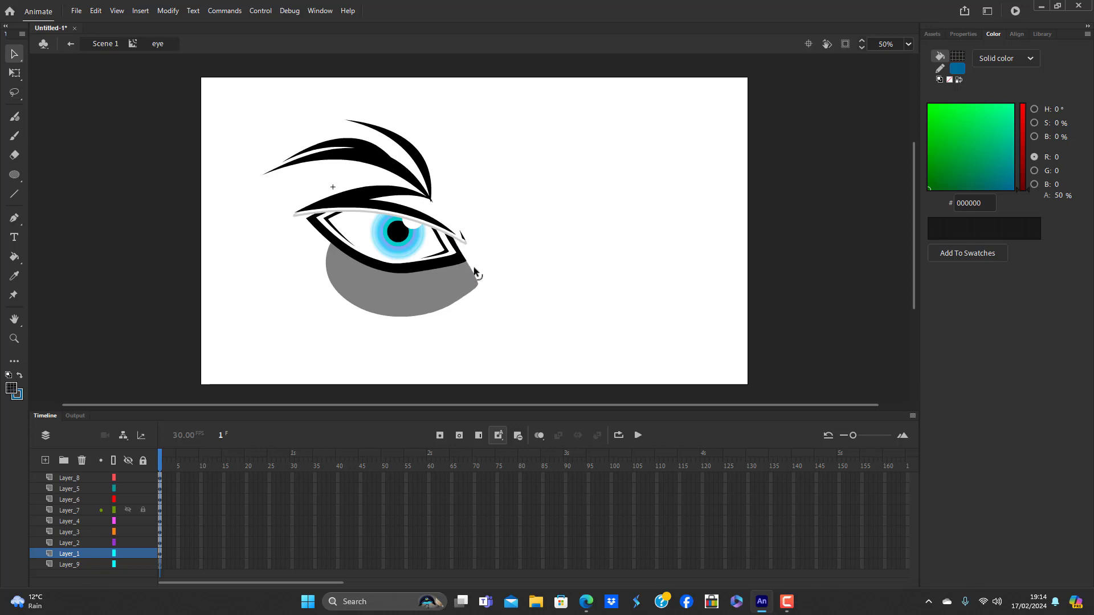
pyautogui.doubleClick(433, 352)
pyautogui.click(435, 363)
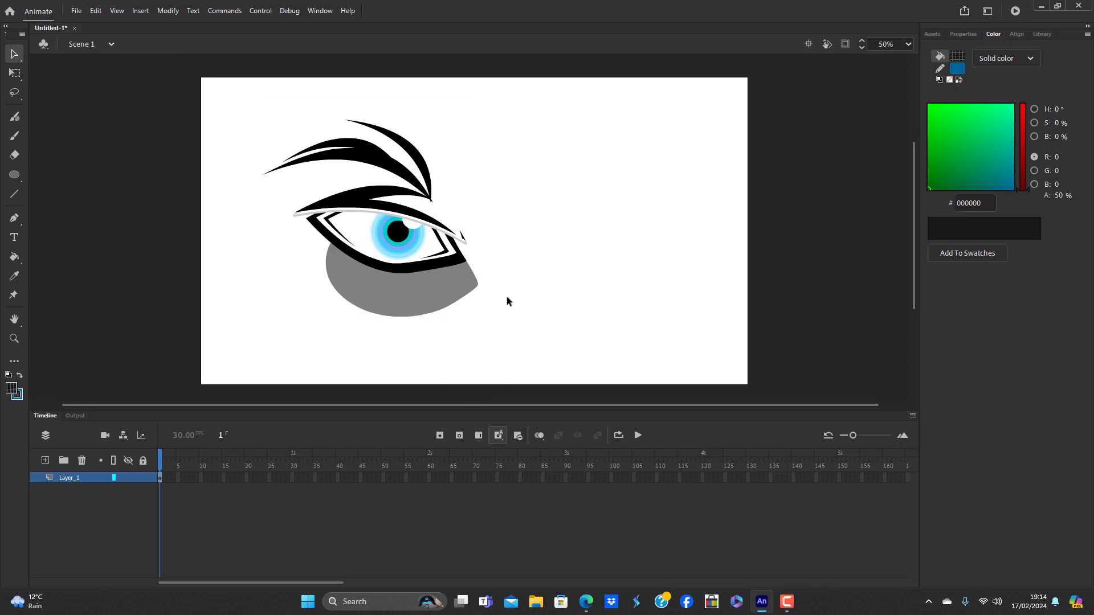
# In the lid_eye clip, add a new layer below Layer_1 and place a copy of the light grey lid strip slightly lower on it
pyautogui.doubleClick(354, 200)
pyautogui.doubleClick(355, 200)
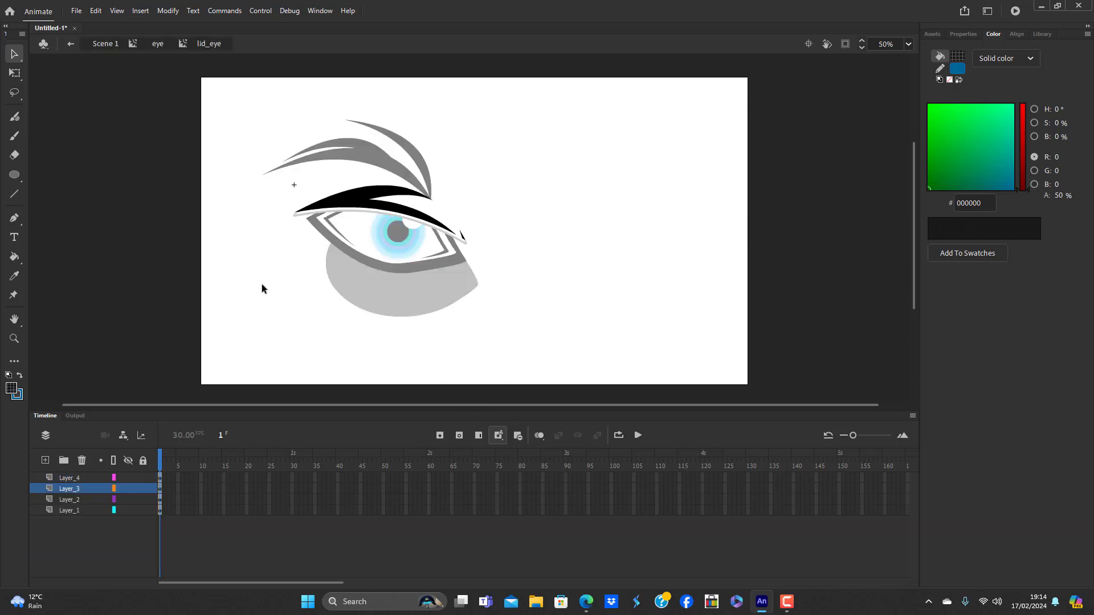
pyautogui.click(71, 511)
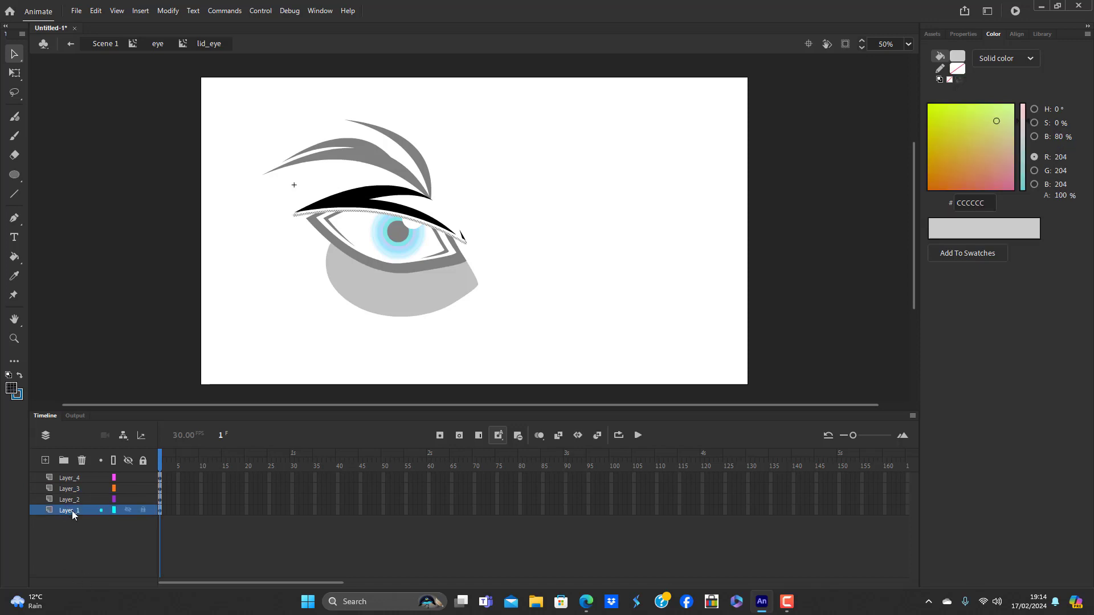
pyautogui.click(45, 460)
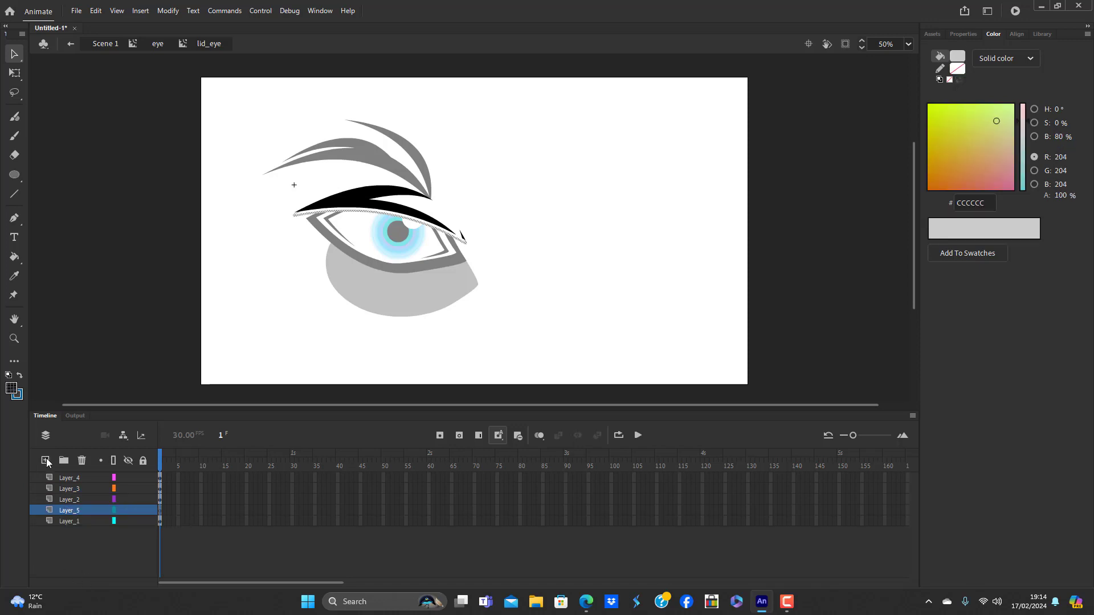
pyautogui.moveTo(83, 511)
pyautogui.mouseDown()
pyautogui.moveTo(83, 548)
pyautogui.moveTo(83, 523)
pyautogui.mouseUp()
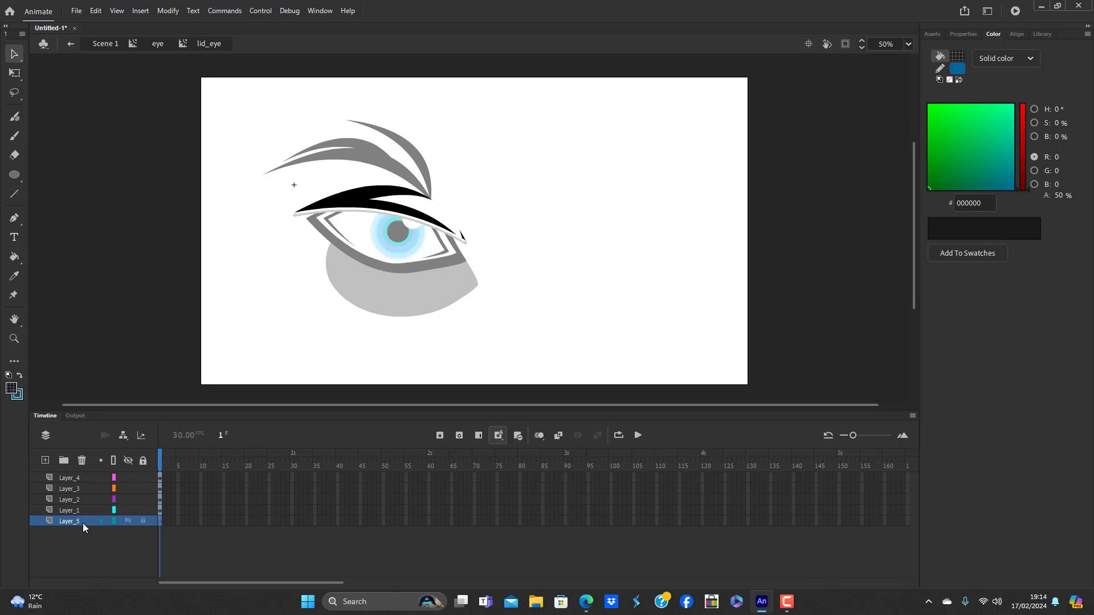
pyautogui.hotkey('ctrl', 'shift', 'v')
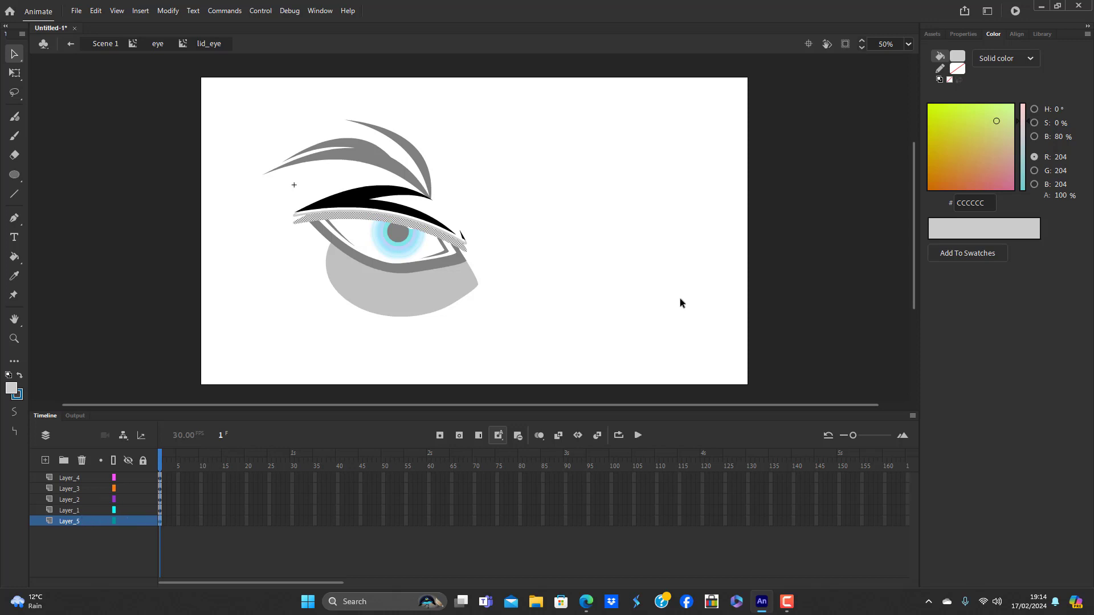
# Fill the copied lid strip with black (#000000) at 50% alpha and return to the eye clip
pyautogui.click(957, 56)
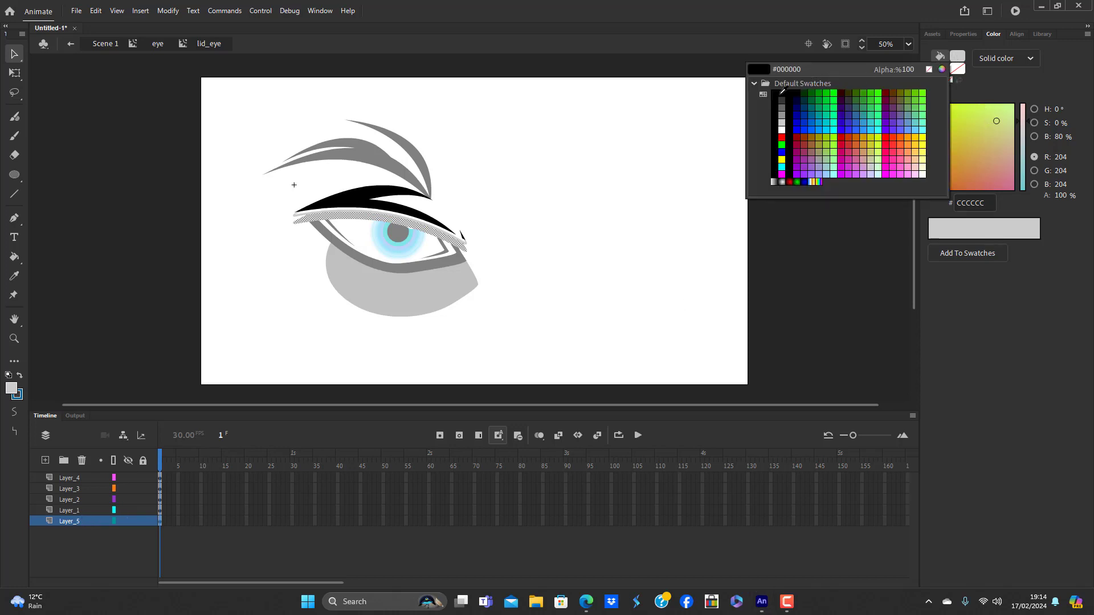
pyautogui.click(781, 93)
pyautogui.click(957, 57)
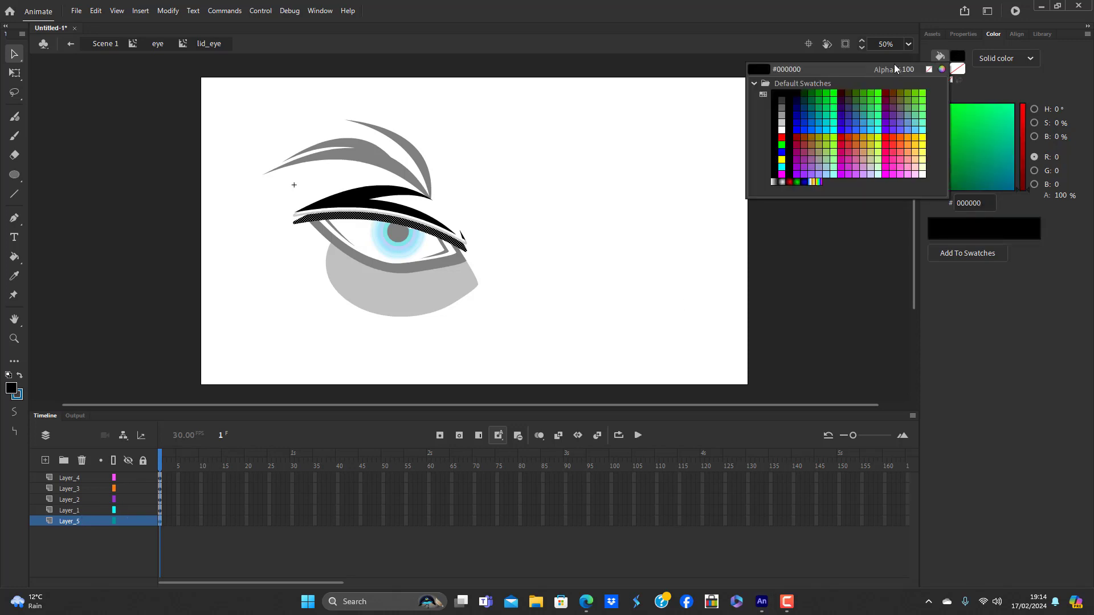
pyautogui.click(911, 69)
pyautogui.press('BackSpace')
pyautogui.write('50')
pyautogui.press('Return')
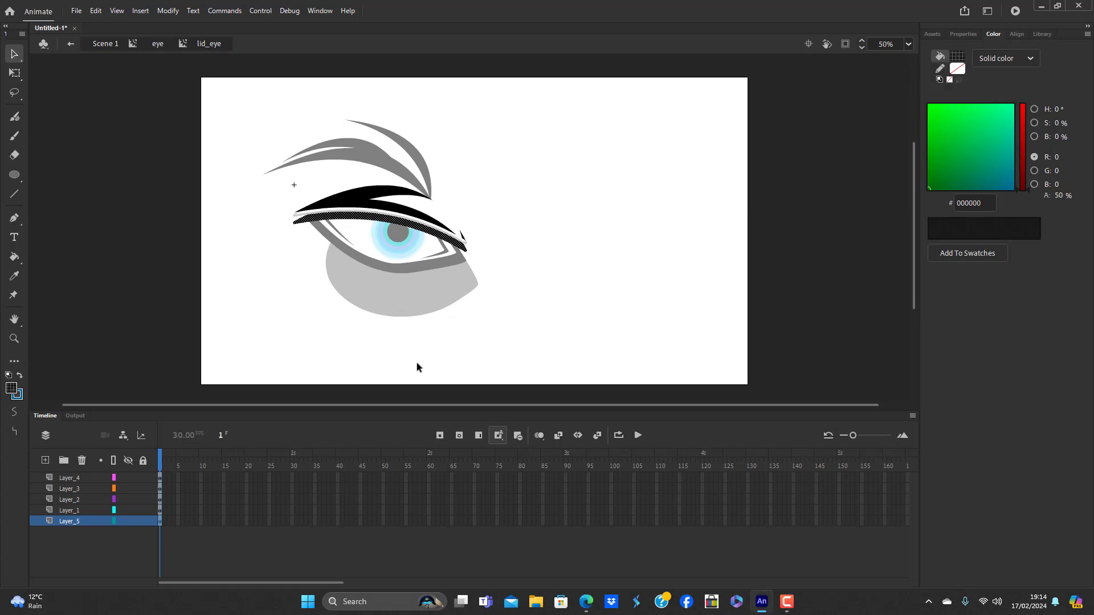
pyautogui.click(447, 333)
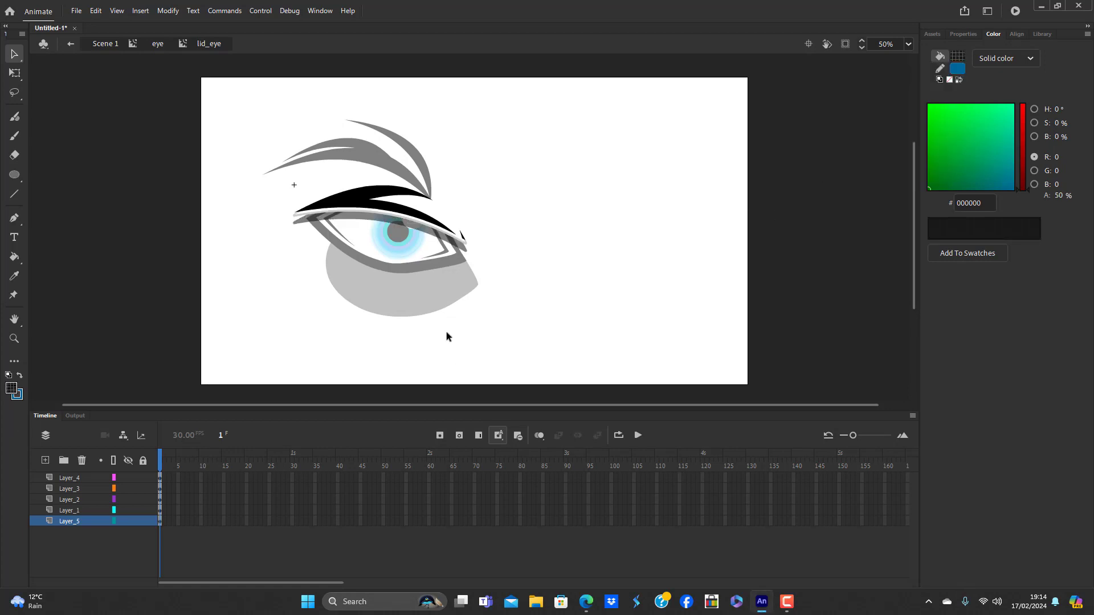
pyautogui.doubleClick(366, 348)
pyautogui.click(366, 348)
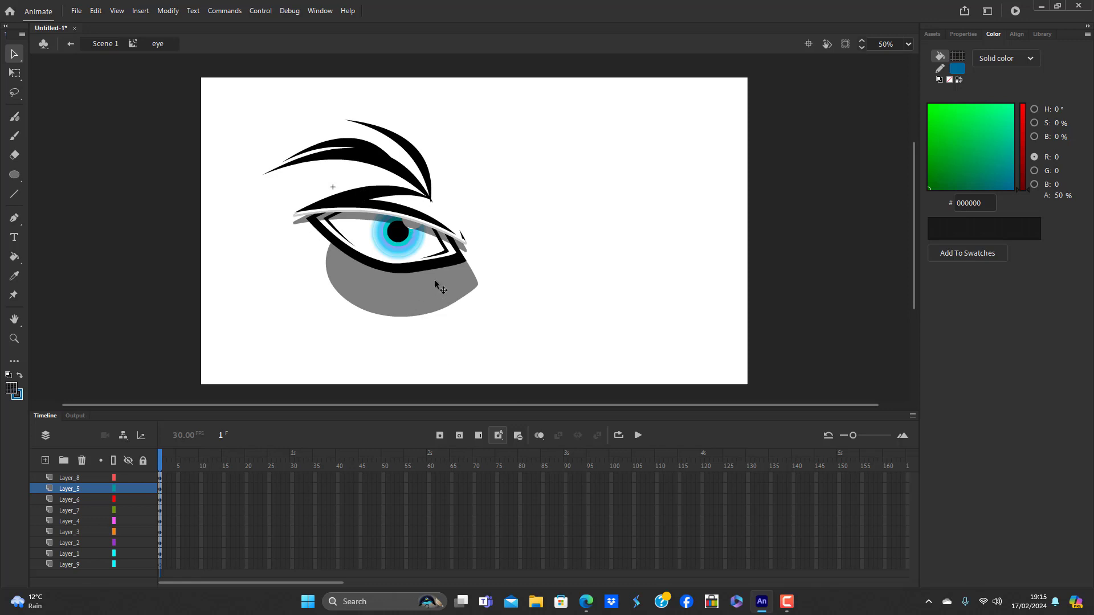
# Add a new layer below Layer_2 and place a copy of the black lower lid outline slightly lower on it
pyautogui.click(406, 272)
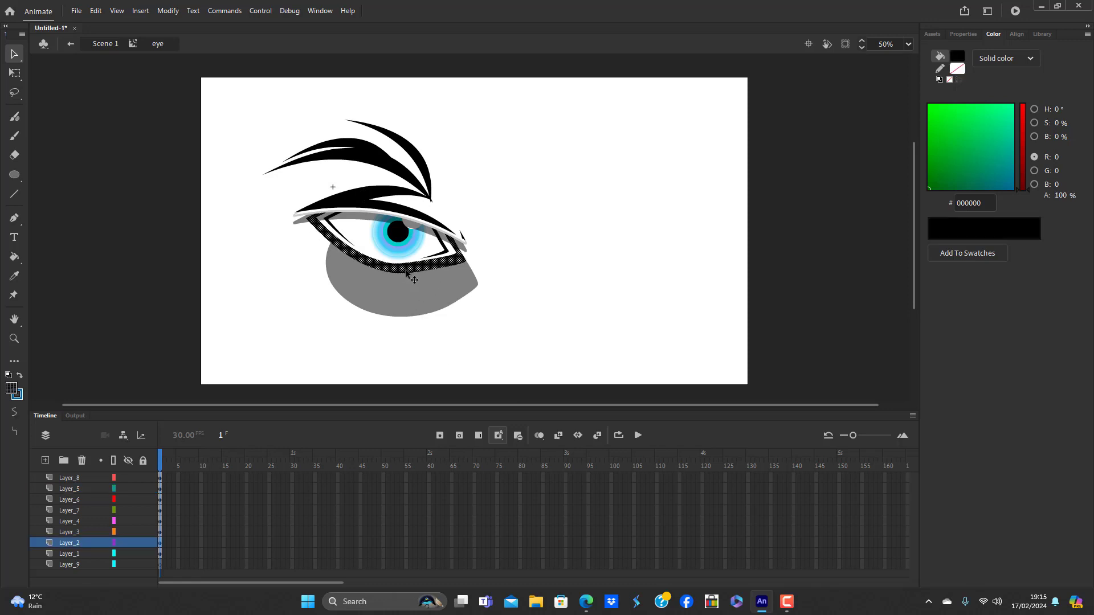
pyautogui.click(259, 359)
pyautogui.click(67, 554)
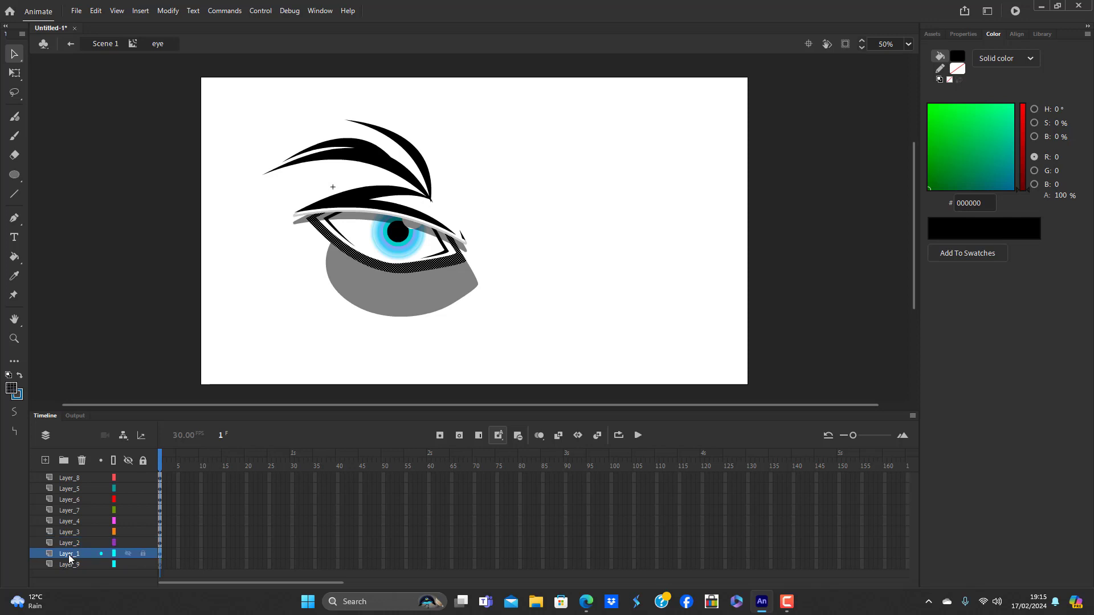
pyautogui.click(45, 460)
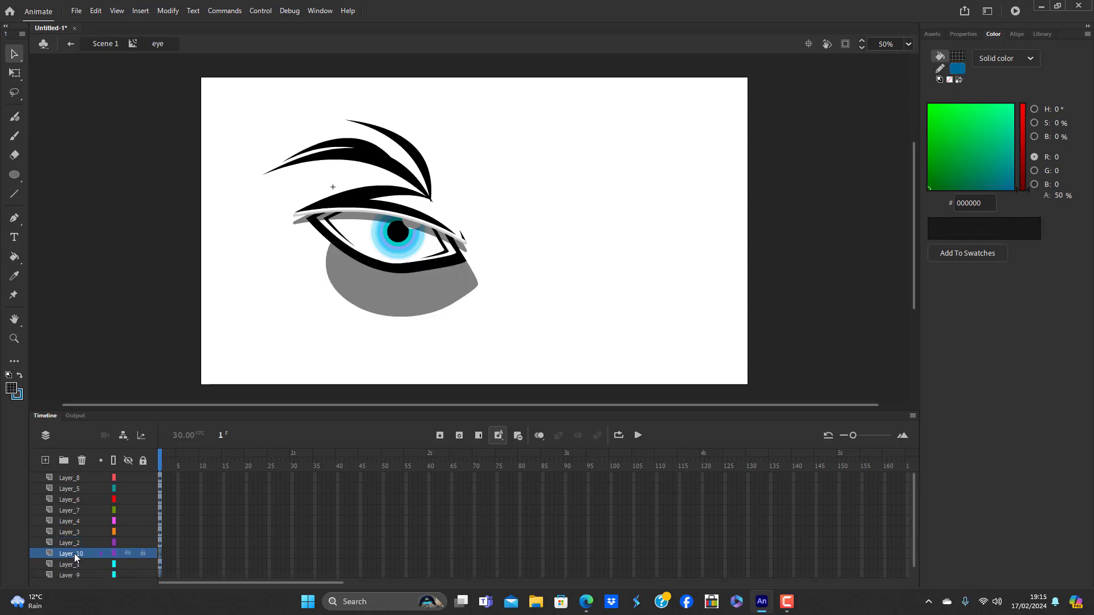
pyautogui.click(74, 554)
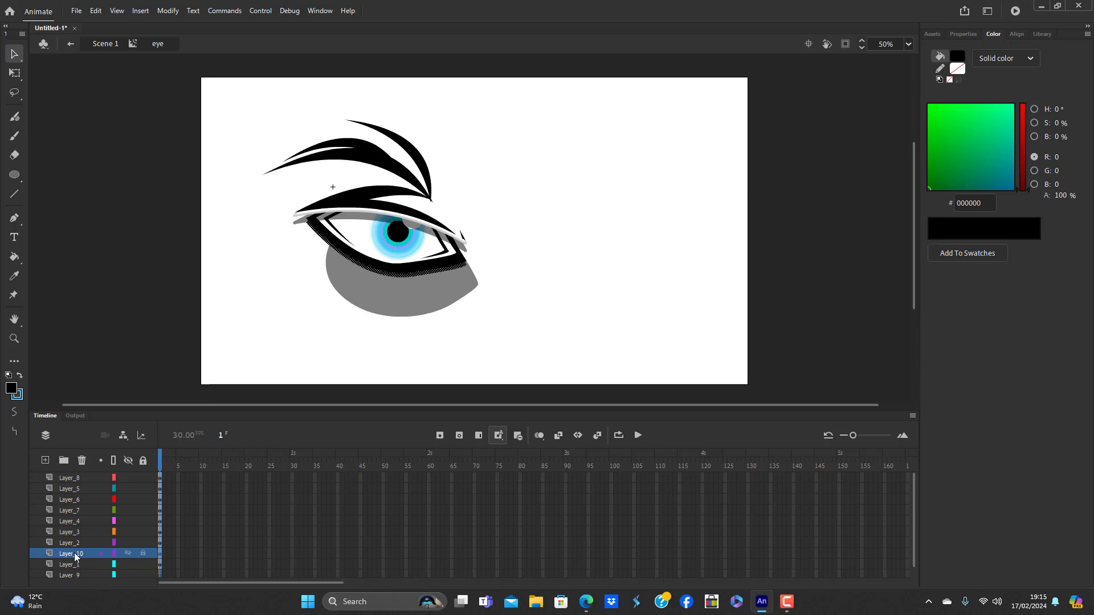
# Fill the copied lower lid outline with white (#FFFFFF) at 50% alpha and return to Scene 1
pyautogui.click(959, 56)
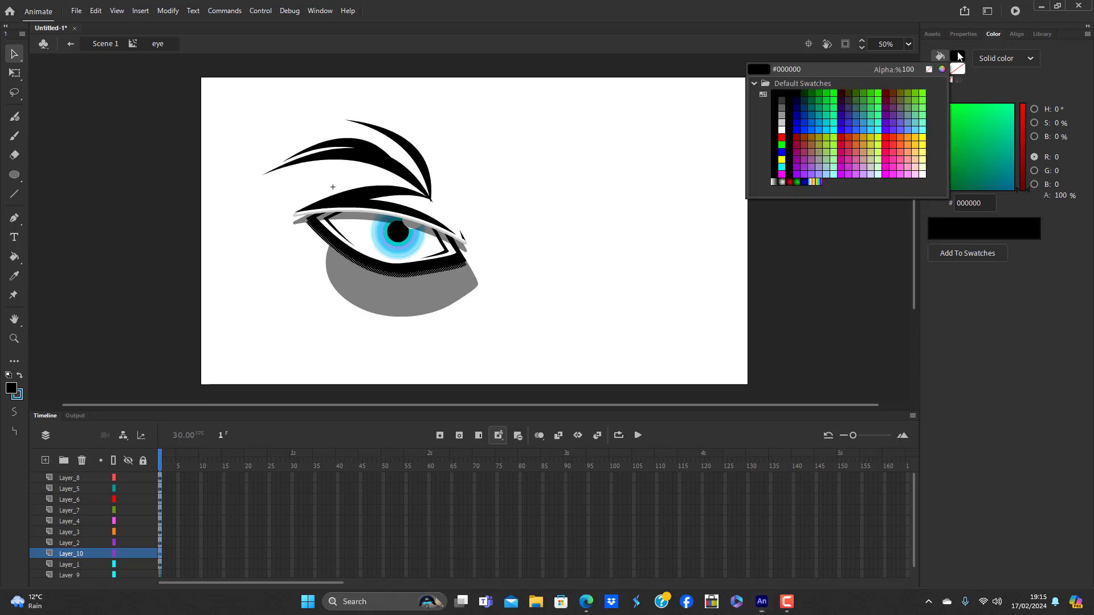
pyautogui.click(781, 130)
pyautogui.click(957, 56)
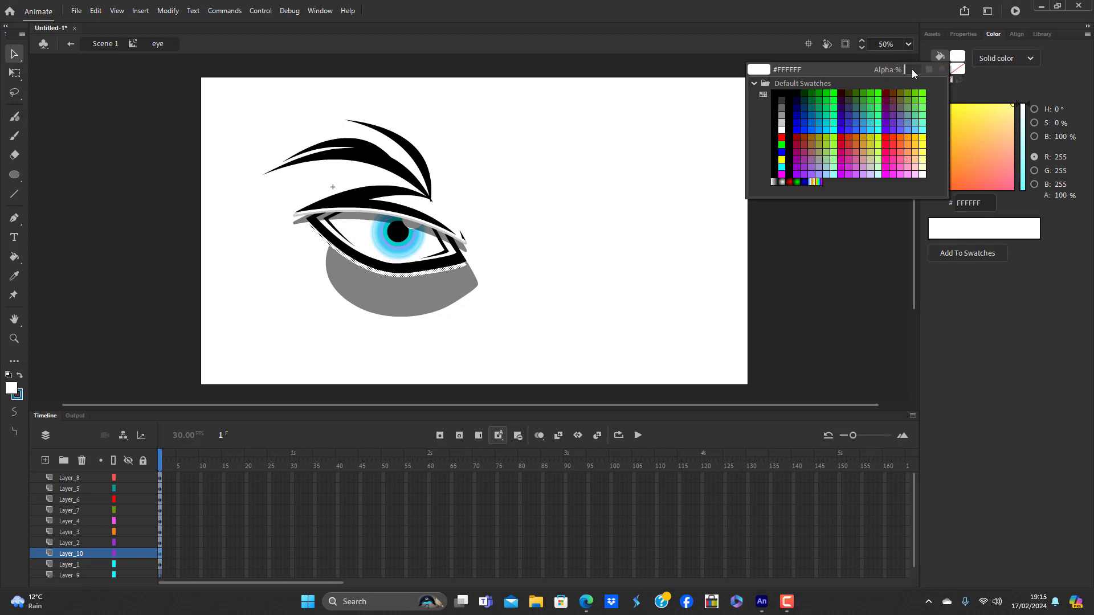
pyautogui.write('50')
pyautogui.press('Return')
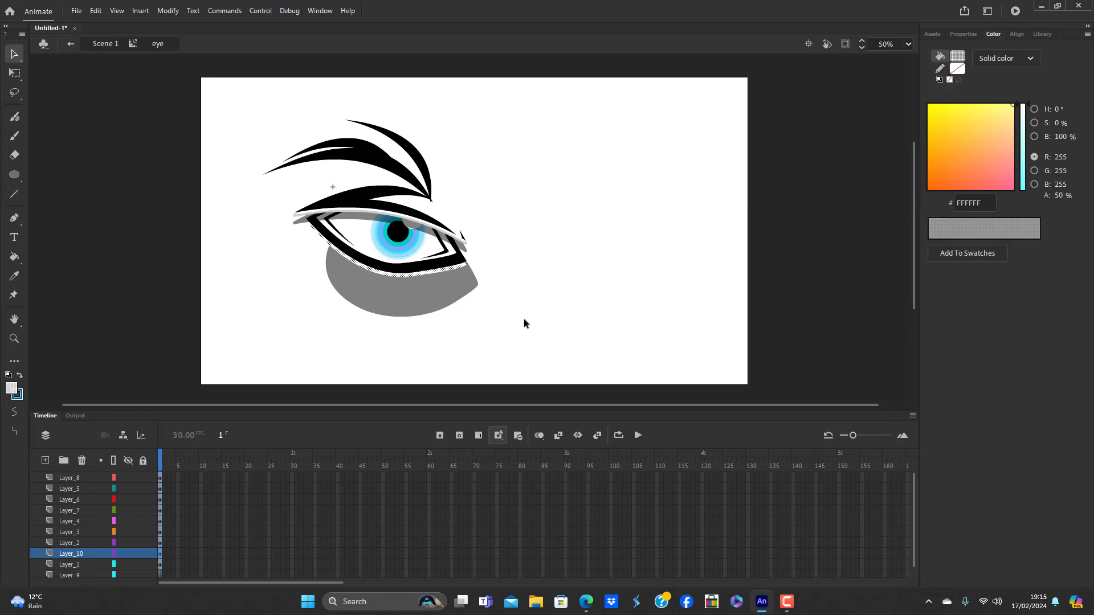
pyautogui.click(476, 349)
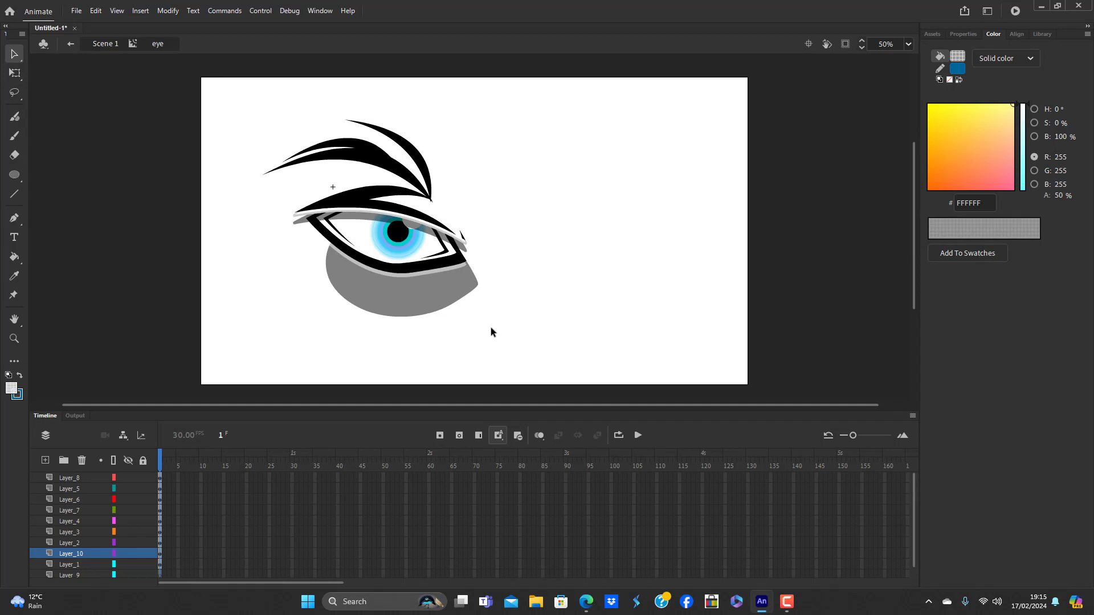
pyautogui.doubleClick(491, 329)
# In the lid_eye clip, add a layer above Layer_3 holding a copy of the black upper lid, scaled down about its centre
pyautogui.doubleClick(367, 206)
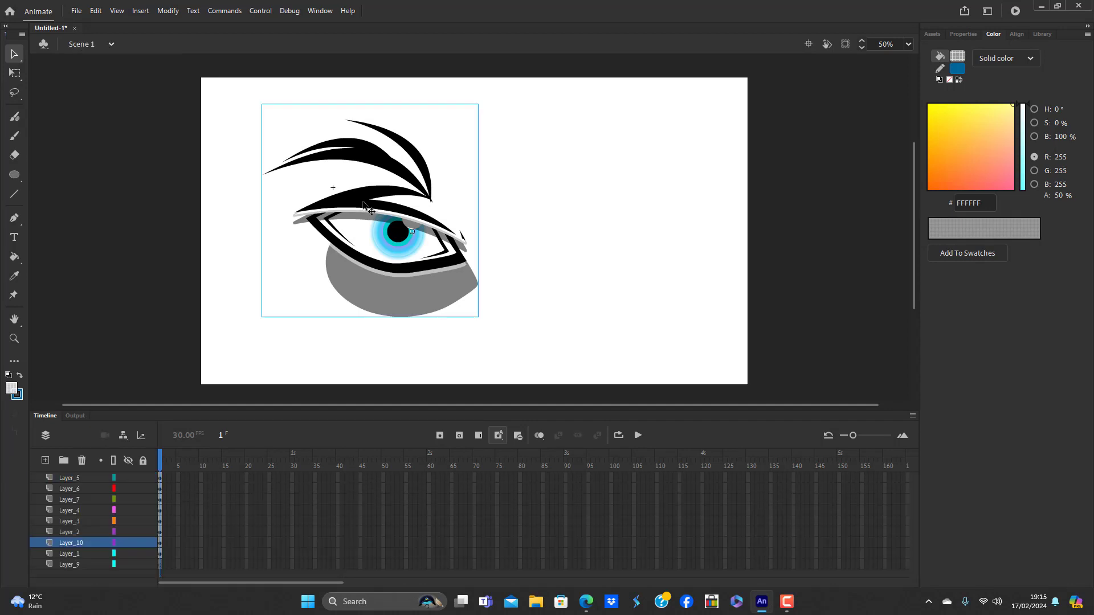
pyautogui.doubleClick(370, 205)
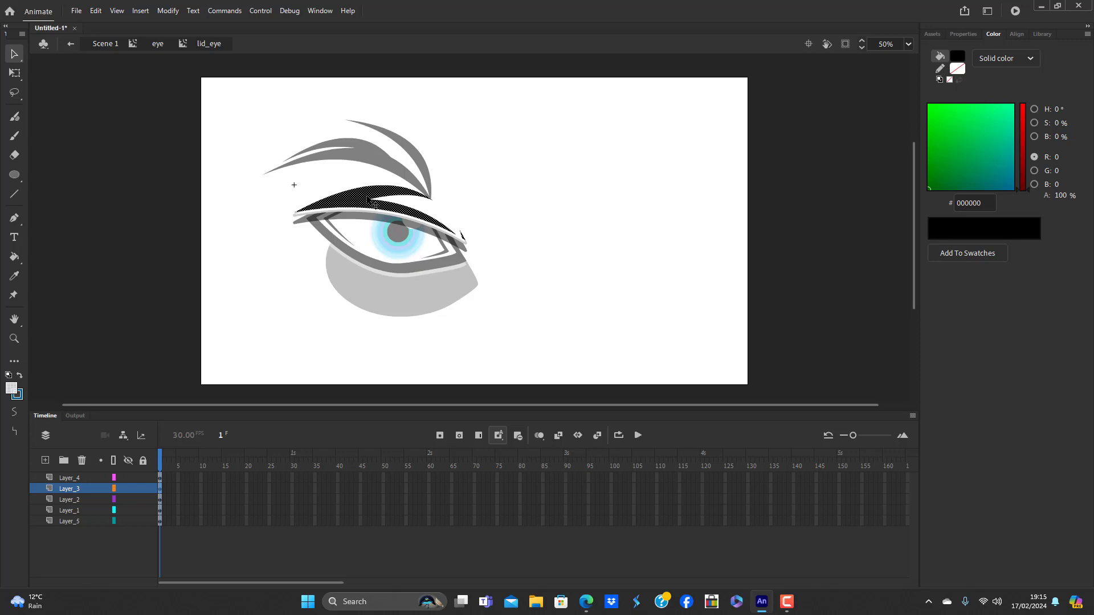
pyautogui.click(45, 461)
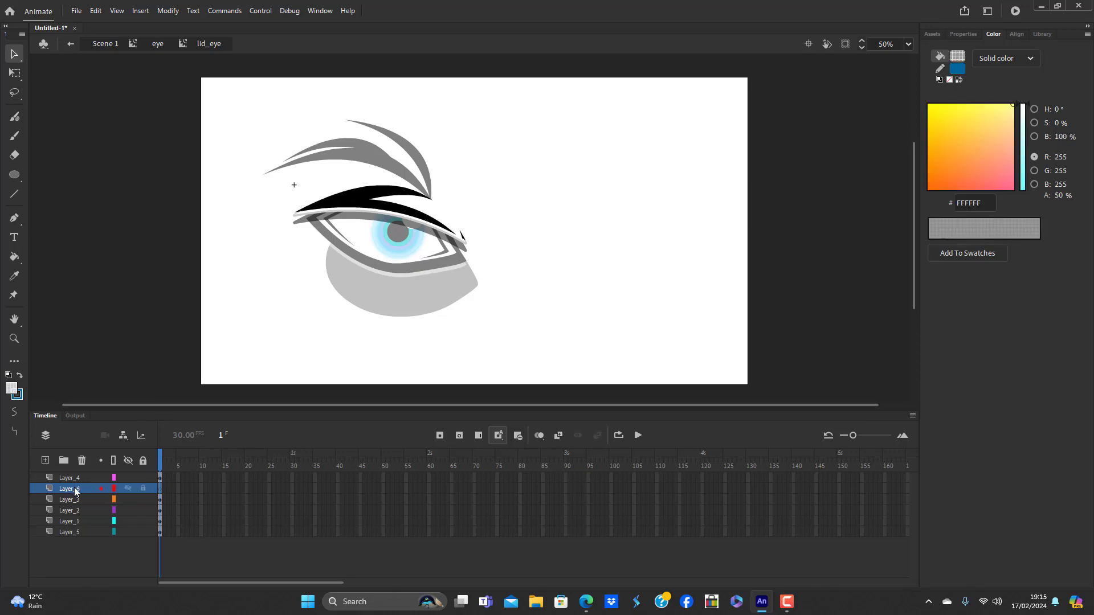
pyautogui.click(74, 490)
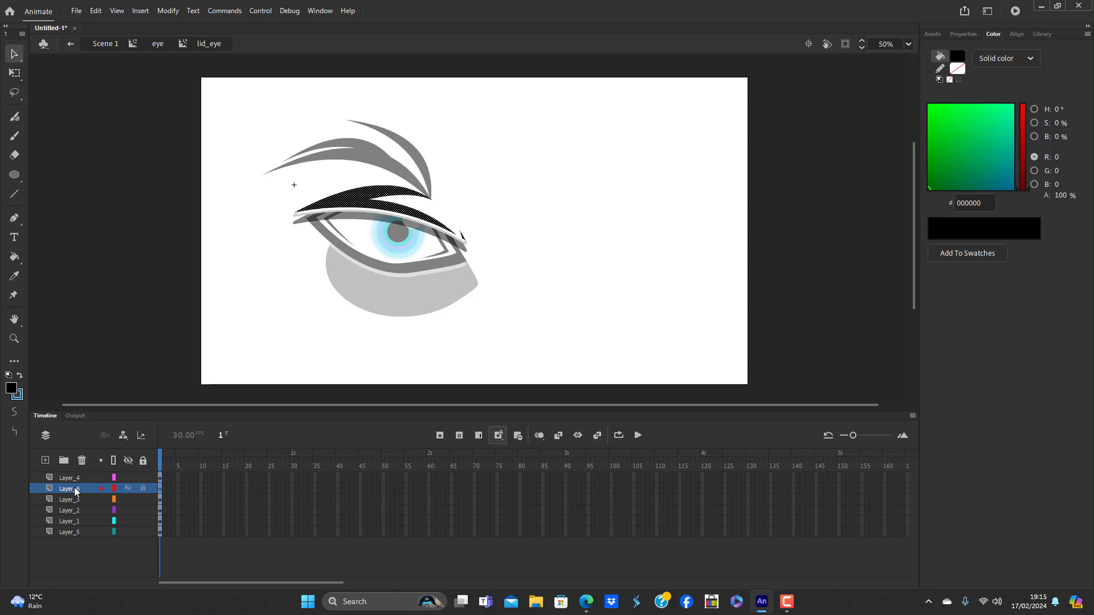
pyautogui.press('q')
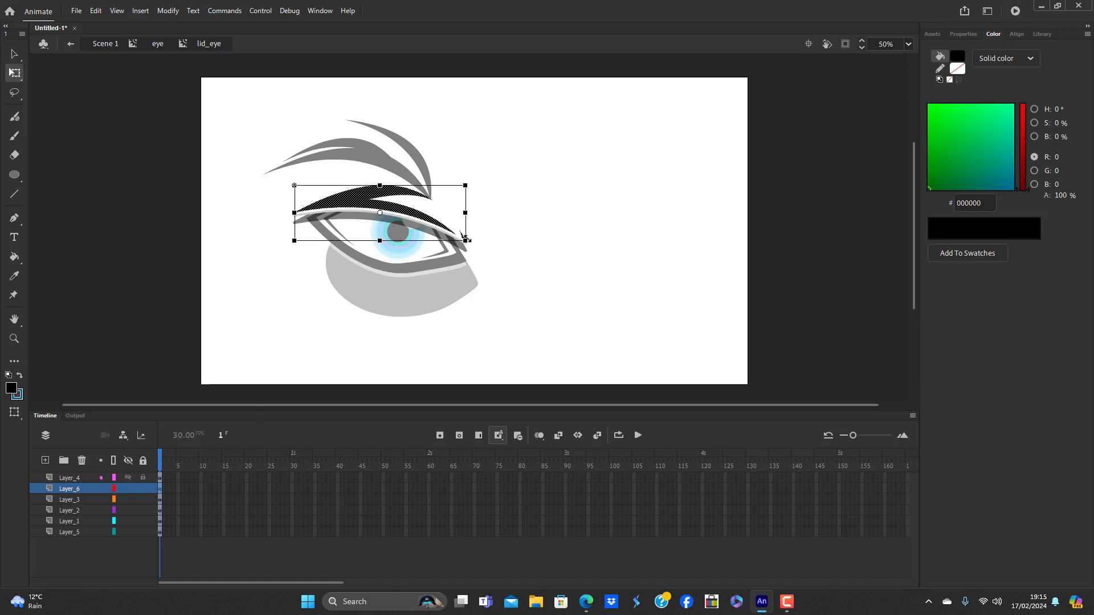
pyautogui.moveTo(463, 235); pyautogui.dragTo(420, 219)
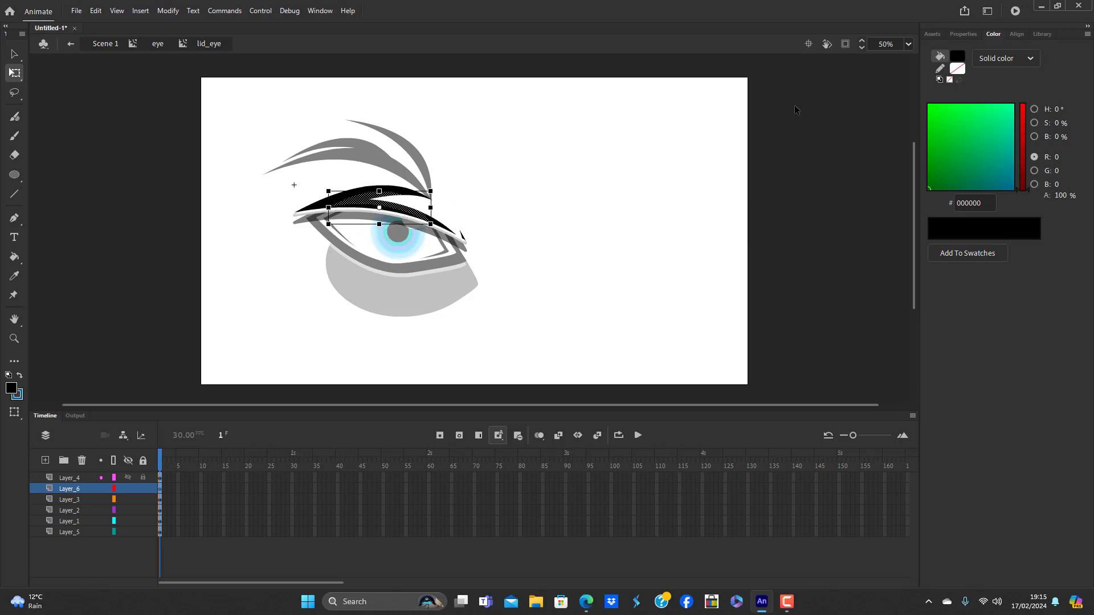
# Fill the smaller upper lid copy with white (#FFFFFF) at 50% alpha and return to Scene 1
pyautogui.click(961, 60)
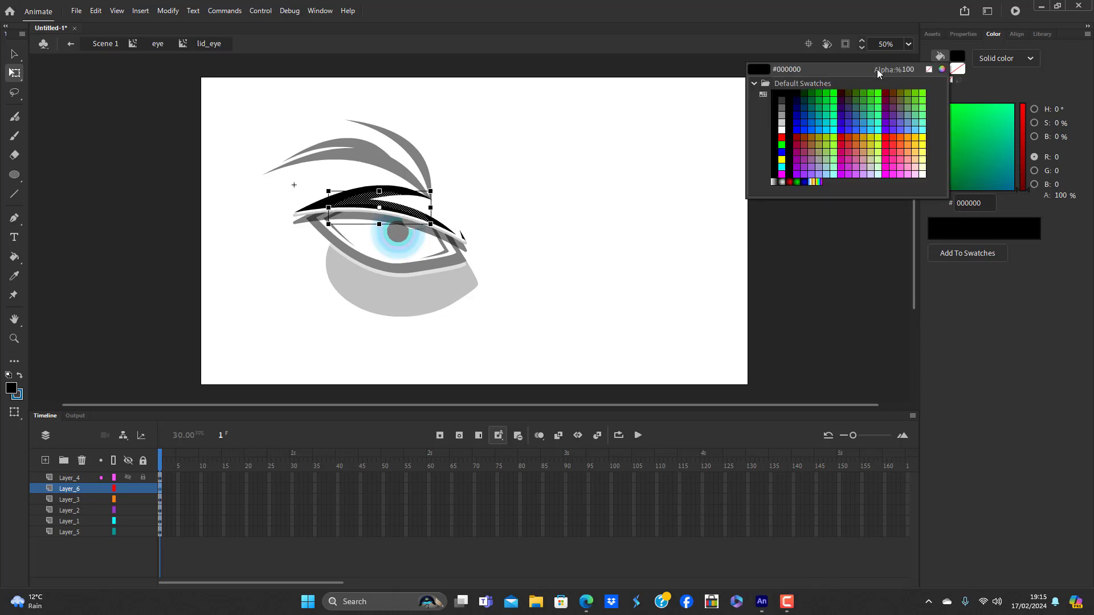
pyautogui.click(784, 127)
pyautogui.click(958, 55)
pyautogui.click(908, 70)
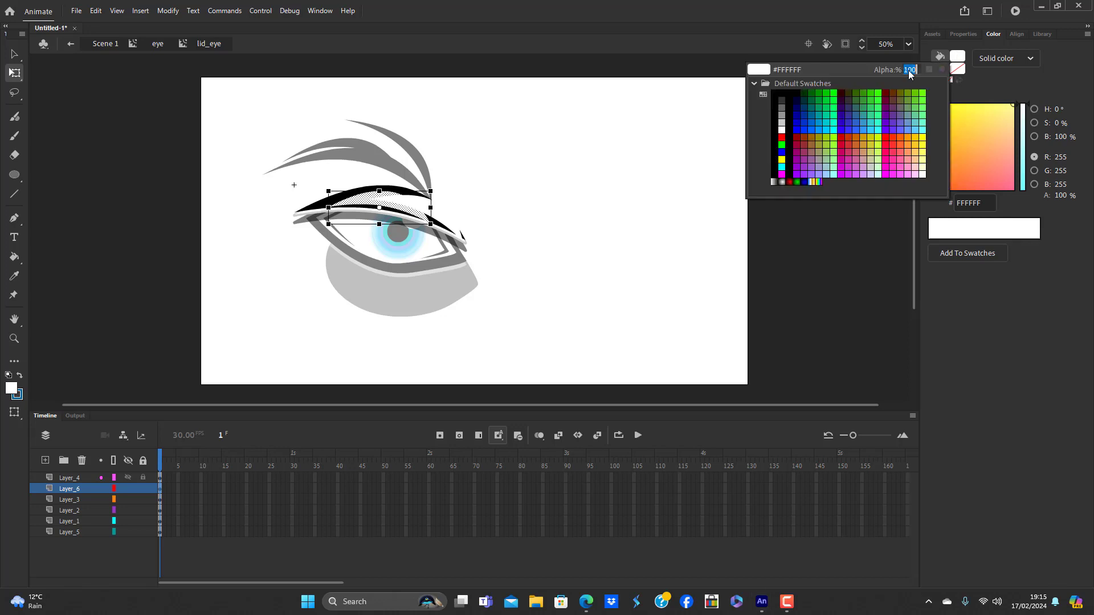
pyautogui.write('50')
pyautogui.press('Return')
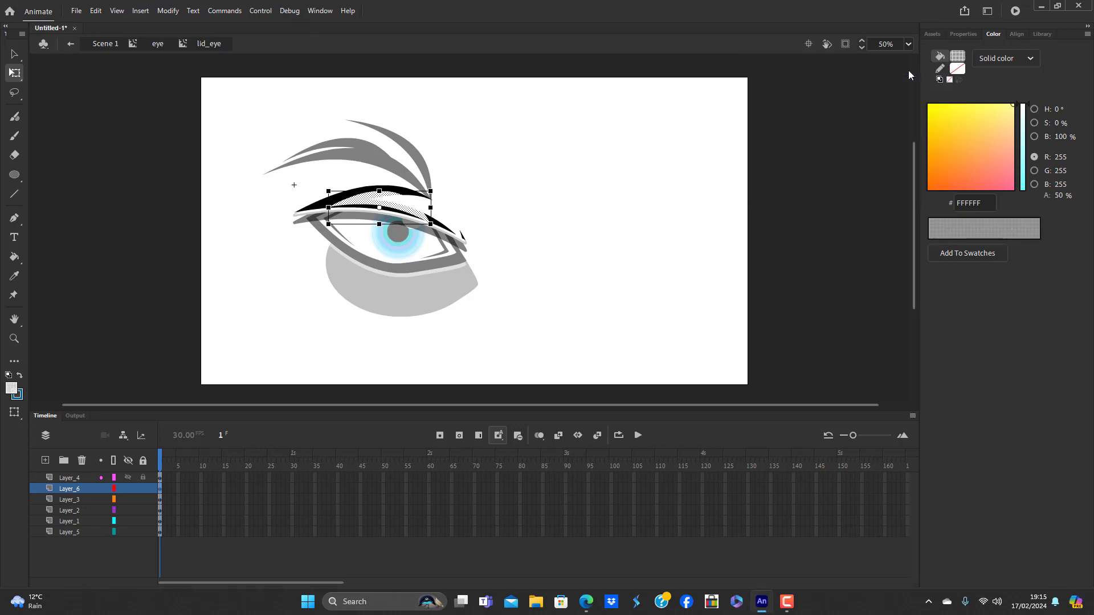
pyautogui.click(528, 344)
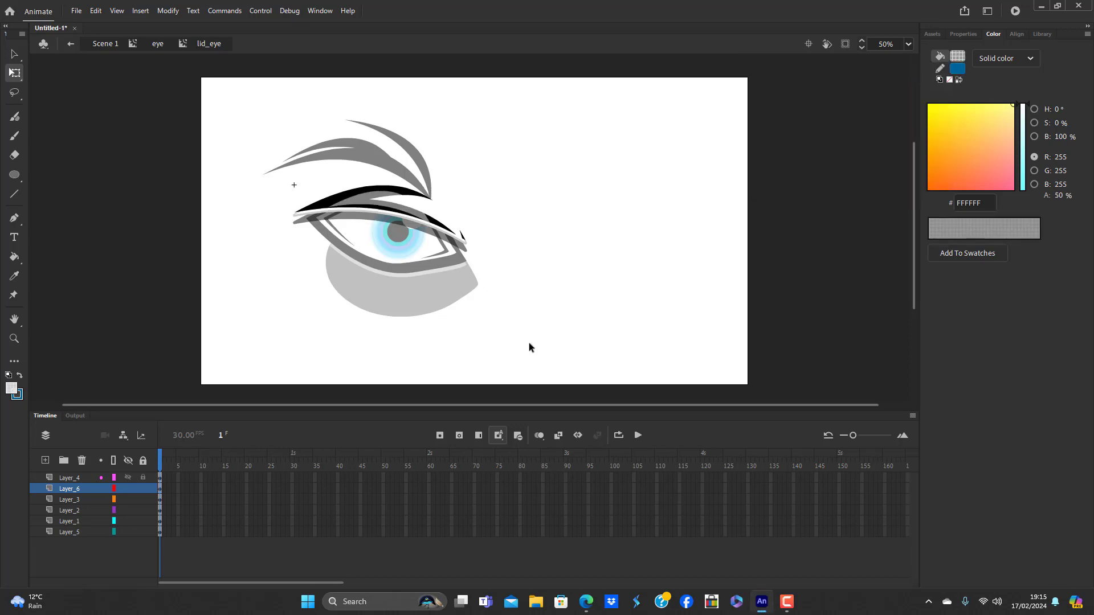
pyautogui.doubleClick(529, 344)
pyautogui.click(529, 343)
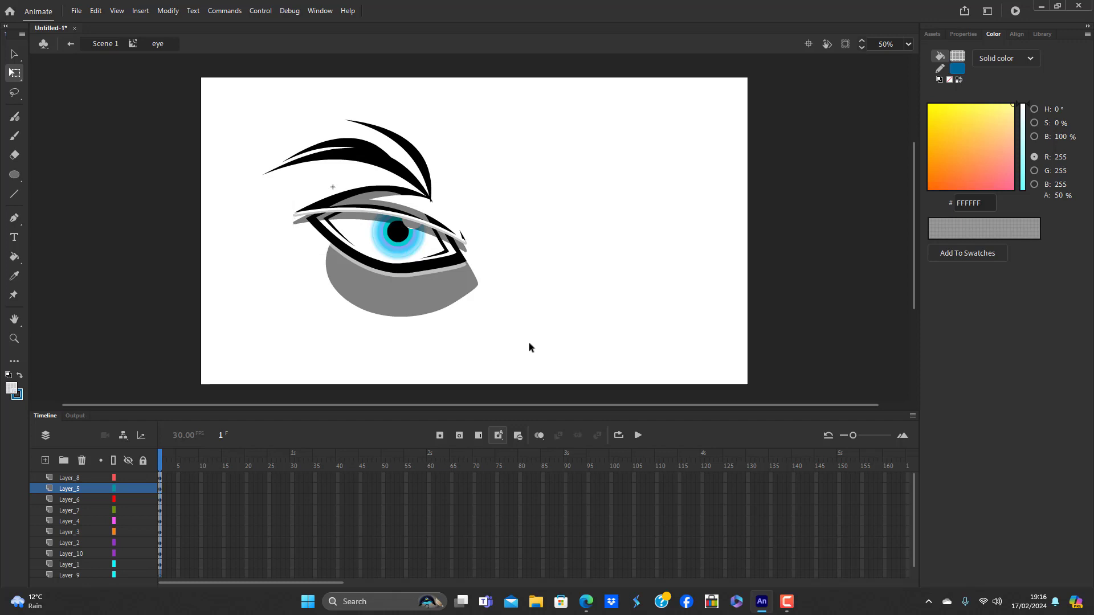
pyautogui.doubleClick(529, 343)
pyautogui.click(529, 343)
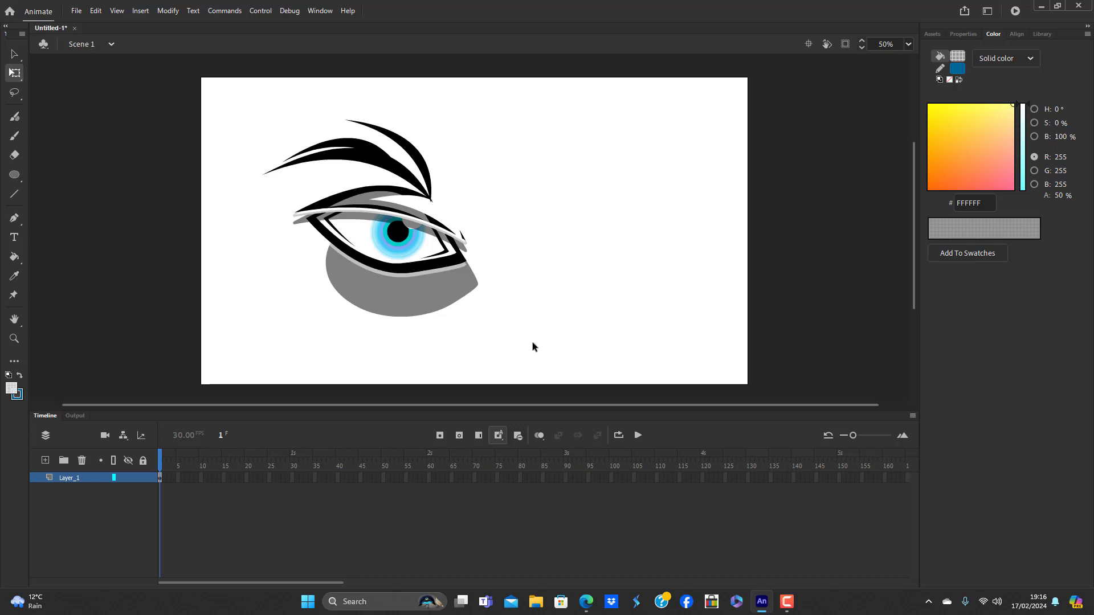
# Scale the whole eye clip down proportionally to roughly 60% of its size
pyautogui.click(407, 229)
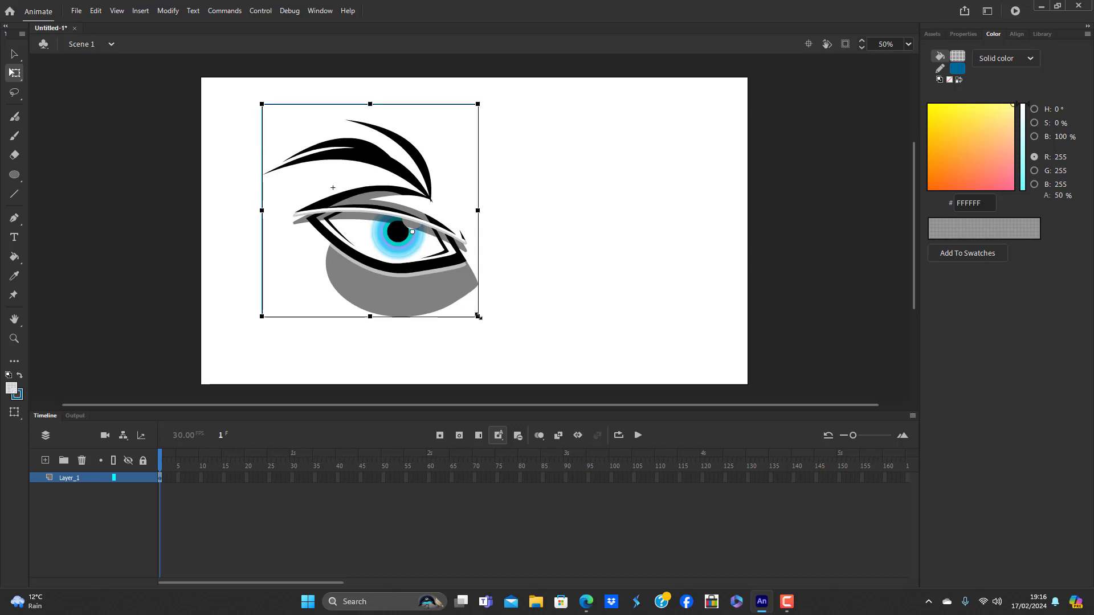
pyautogui.moveTo(472, 302); pyautogui.dragTo(455, 283)
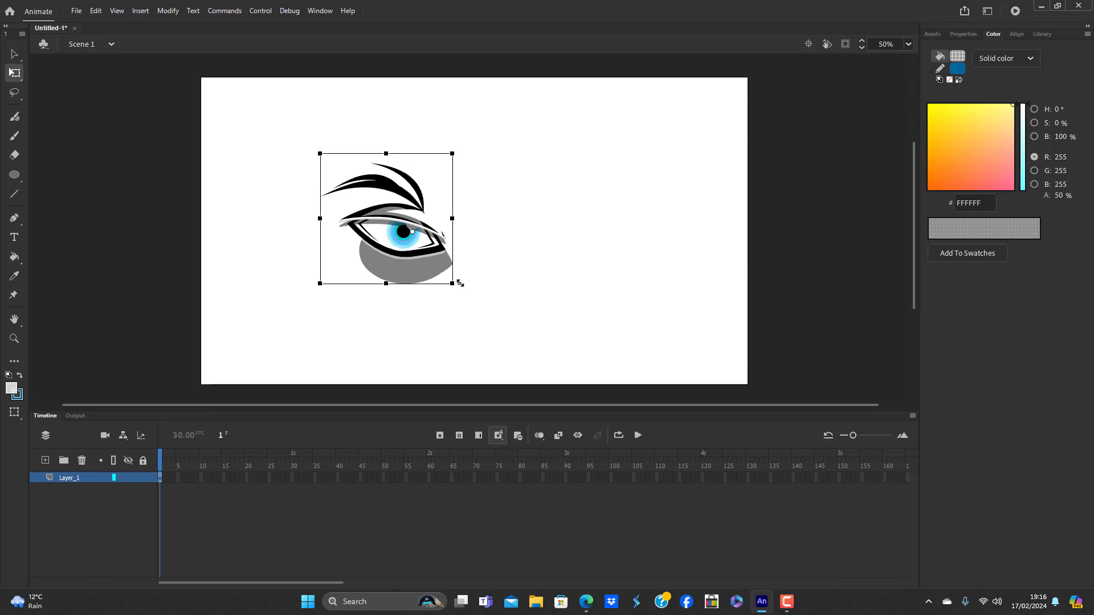
pyautogui.click(491, 326)
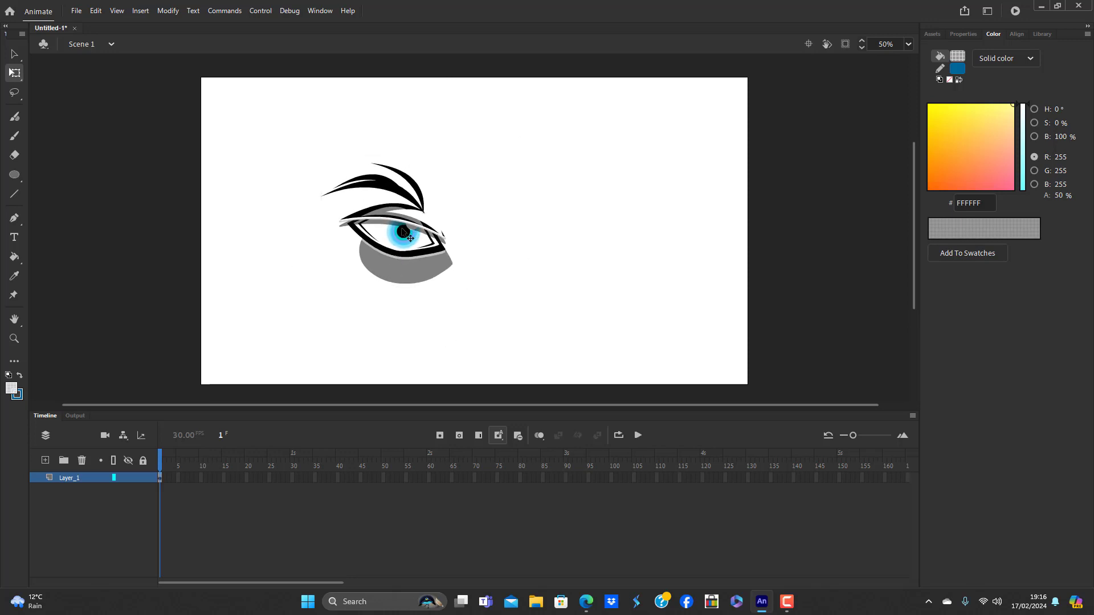
# Duplicate the eye clip to the right of the original and flip the copy horizontally
pyautogui.click(402, 231)
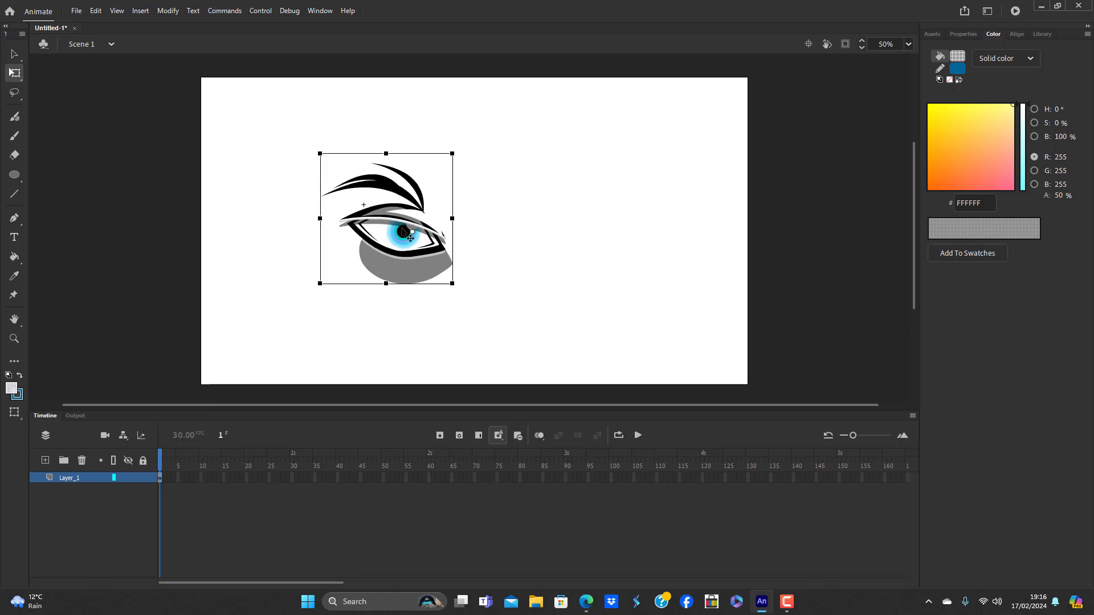
pyautogui.keyDown('alt'); pyautogui.moveTo(402, 231); pyautogui.dragTo(572, 233); pyautogui.keyUp('alt')
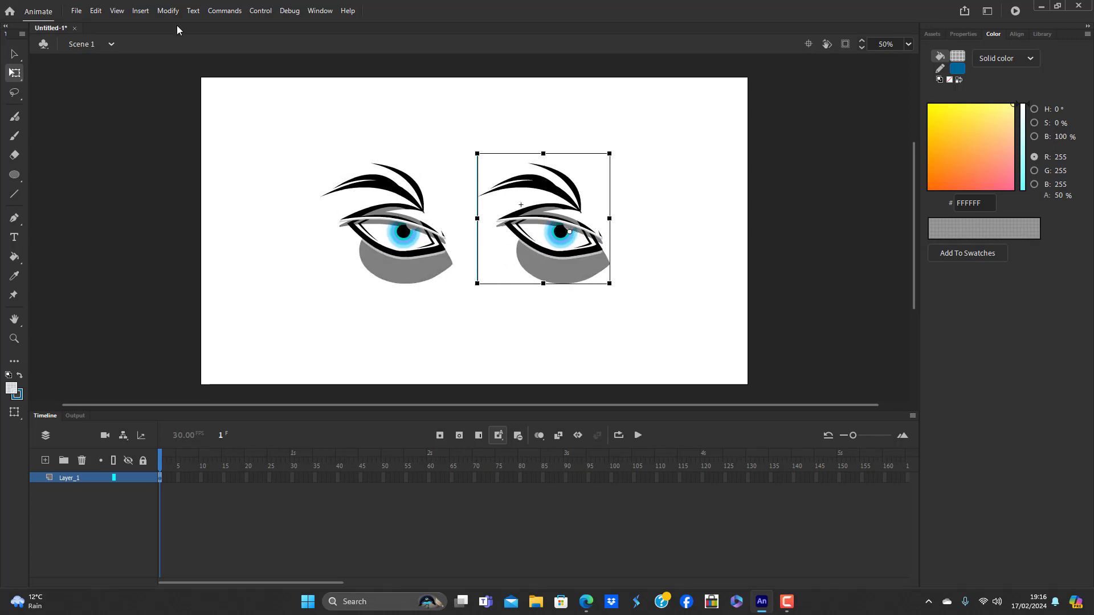
pyautogui.click(168, 10)
pyautogui.moveTo(231, 128)
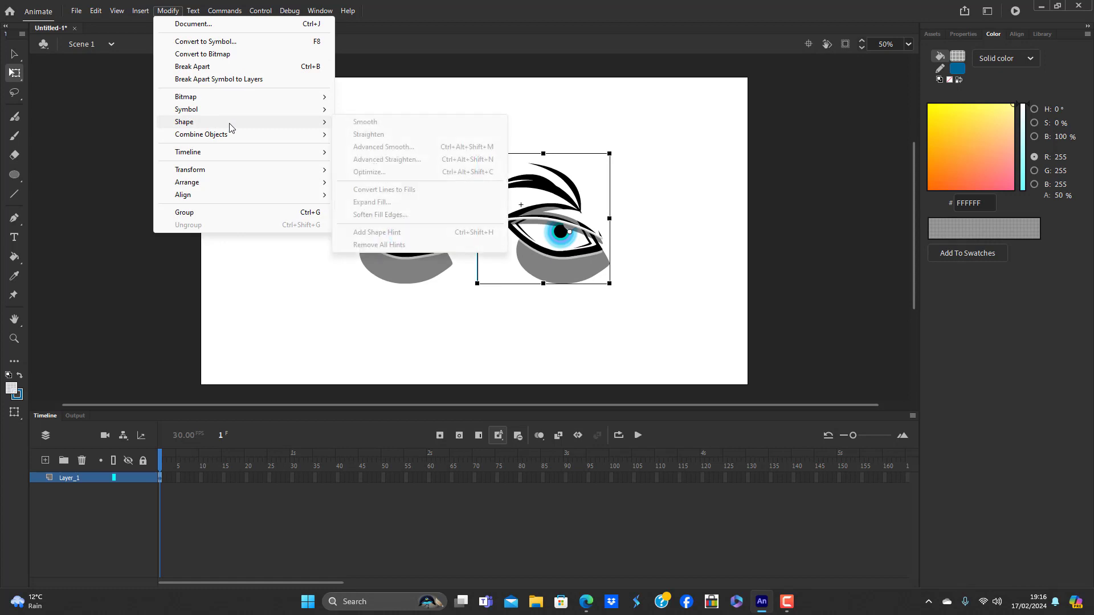
pyautogui.click(324, 282)
pyautogui.click(570, 230)
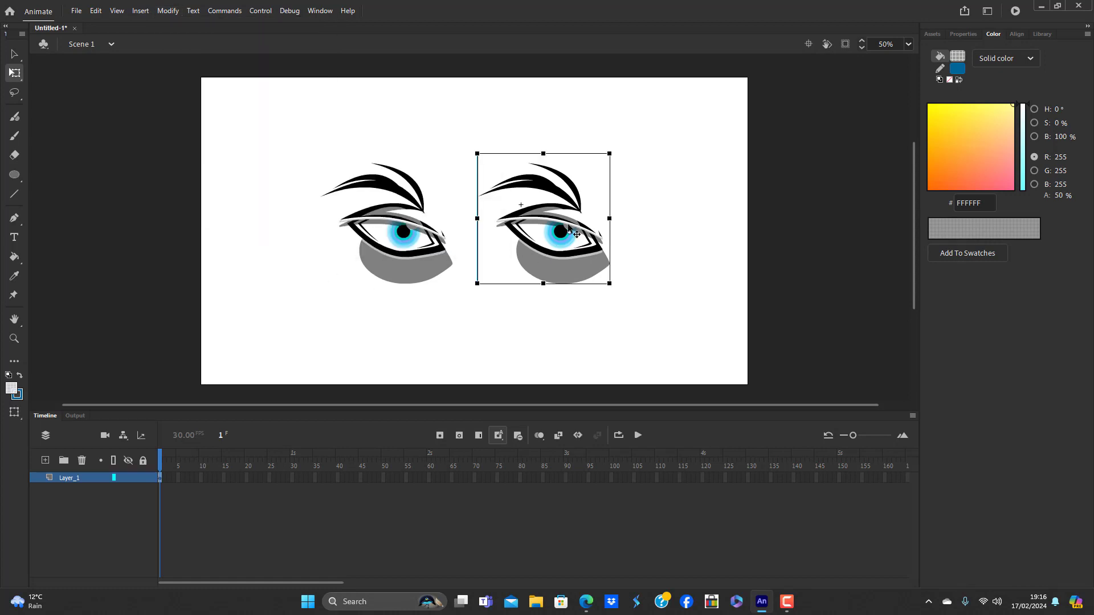
pyautogui.click(167, 11)
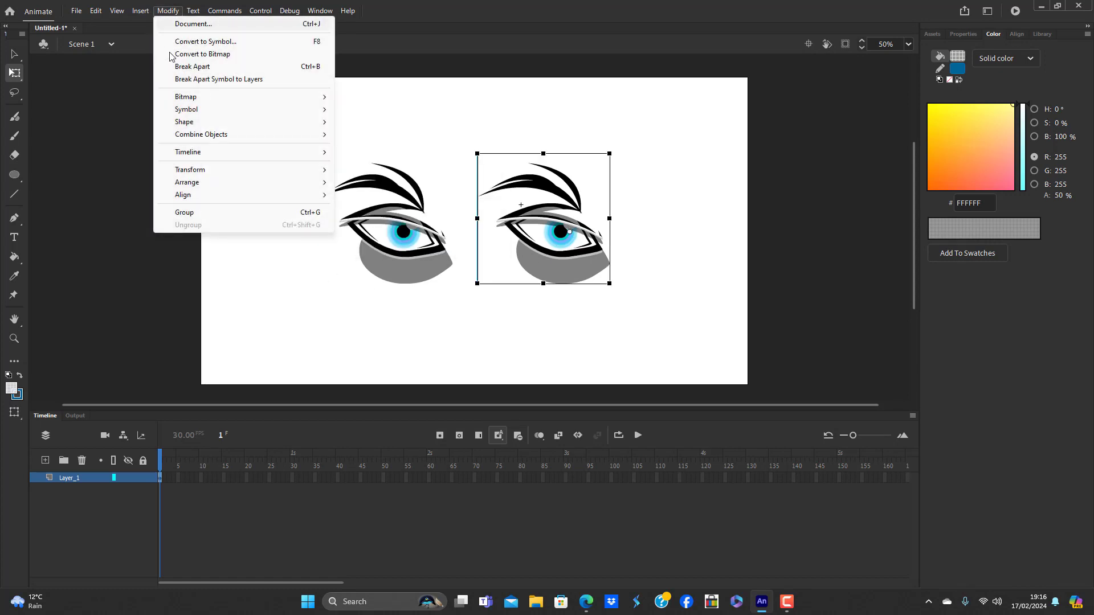
pyautogui.moveTo(207, 170)
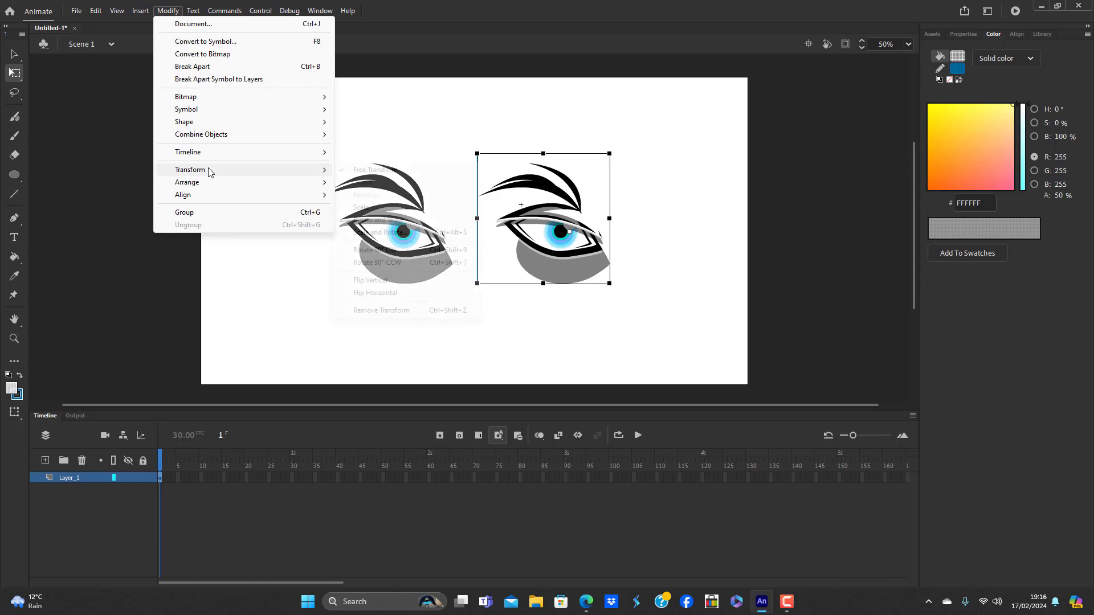
pyautogui.click(406, 294)
# Move both eyes higher on the stage, level with each other and with a narrow gap for the nose
pyautogui.moveTo(433, 235); pyautogui.dragTo(415, 211)
pyautogui.click(459, 262)
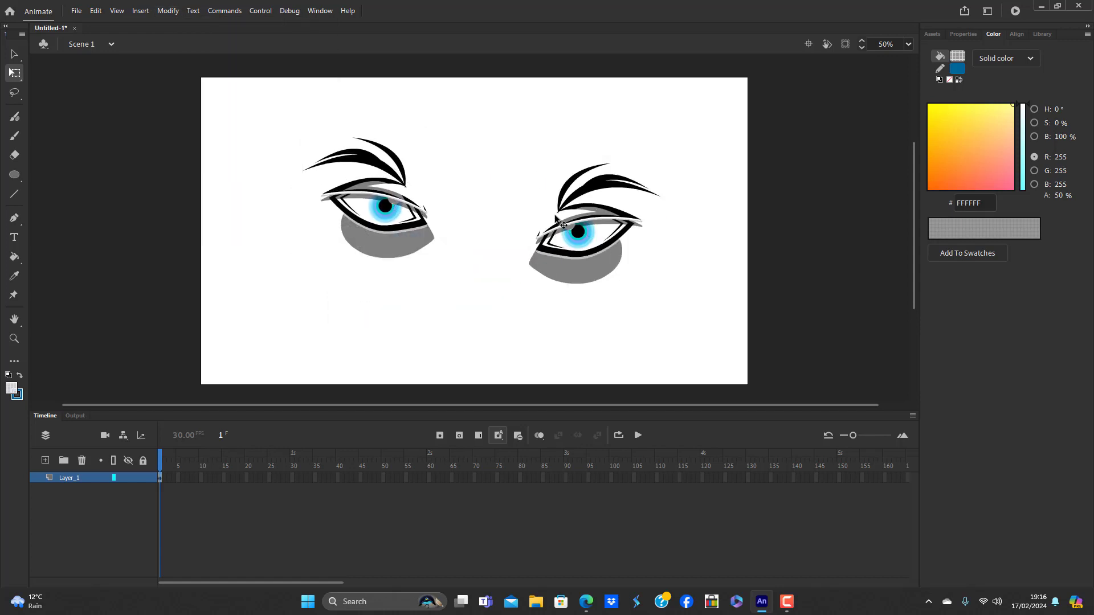
pyautogui.moveTo(615, 221); pyautogui.dragTo(558, 194)
pyautogui.click(576, 307)
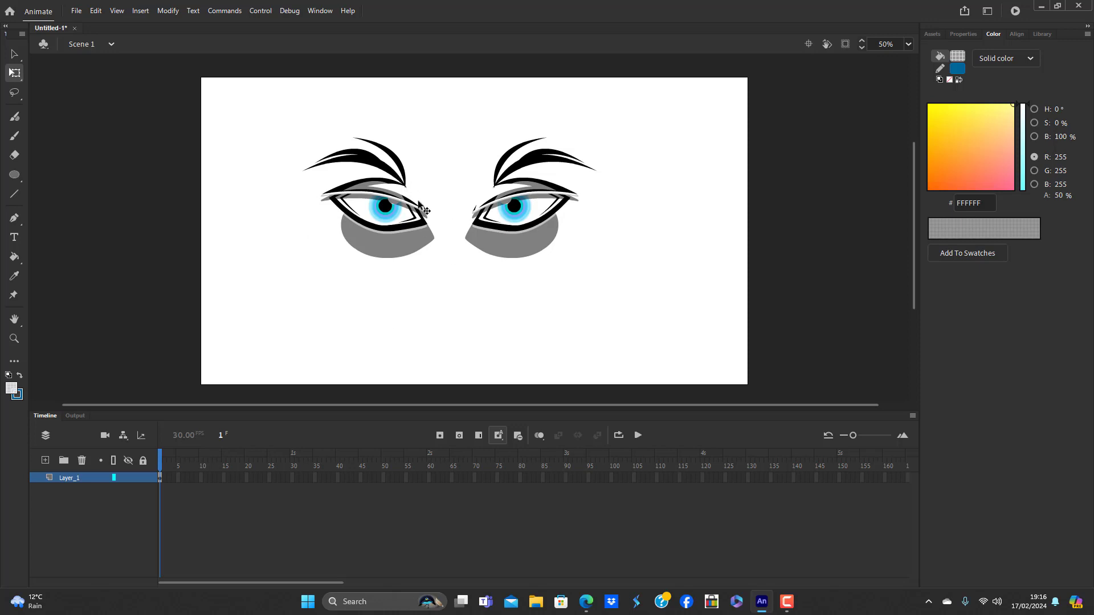
# Draw two straight lines slanting toward each other between the eyes and convert them to a movie clip named "line nose detail"
pyautogui.click(15, 193)
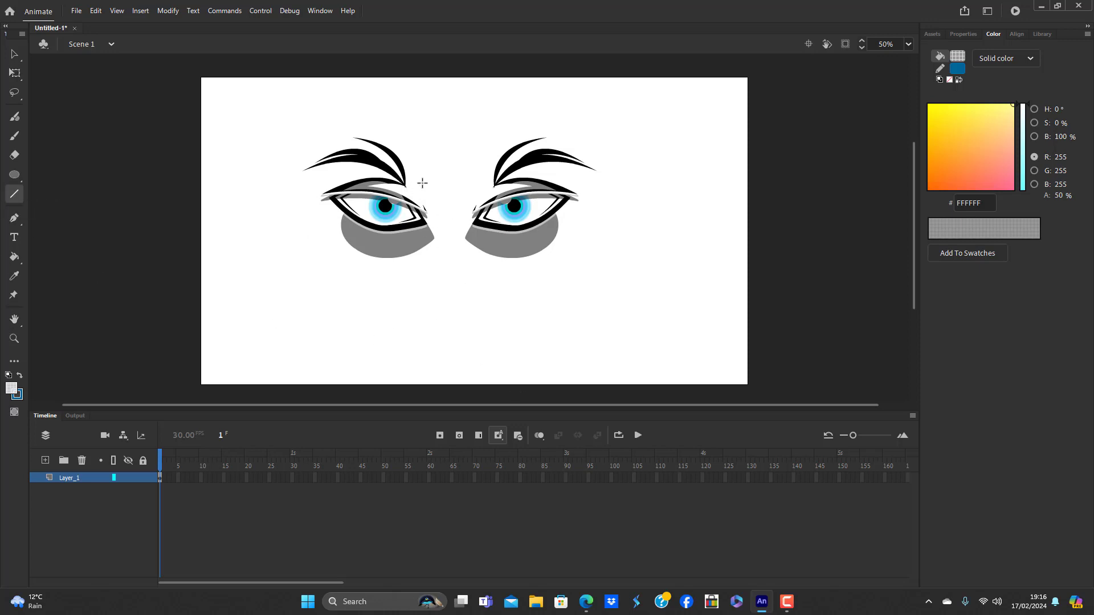
pyautogui.moveTo(412, 163); pyautogui.dragTo(489, 158)
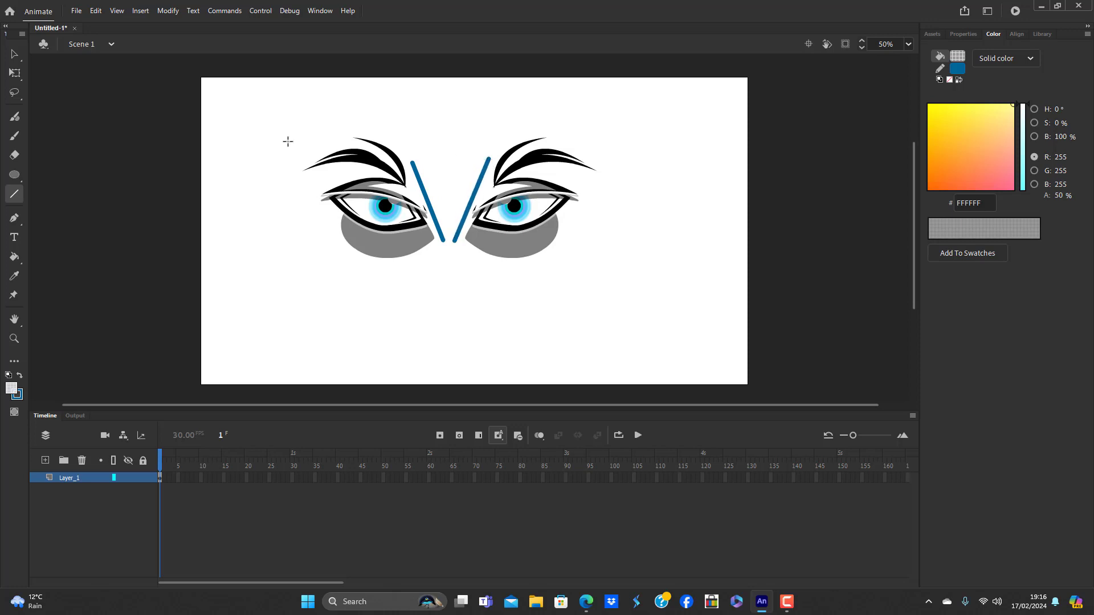
pyautogui.click(15, 54)
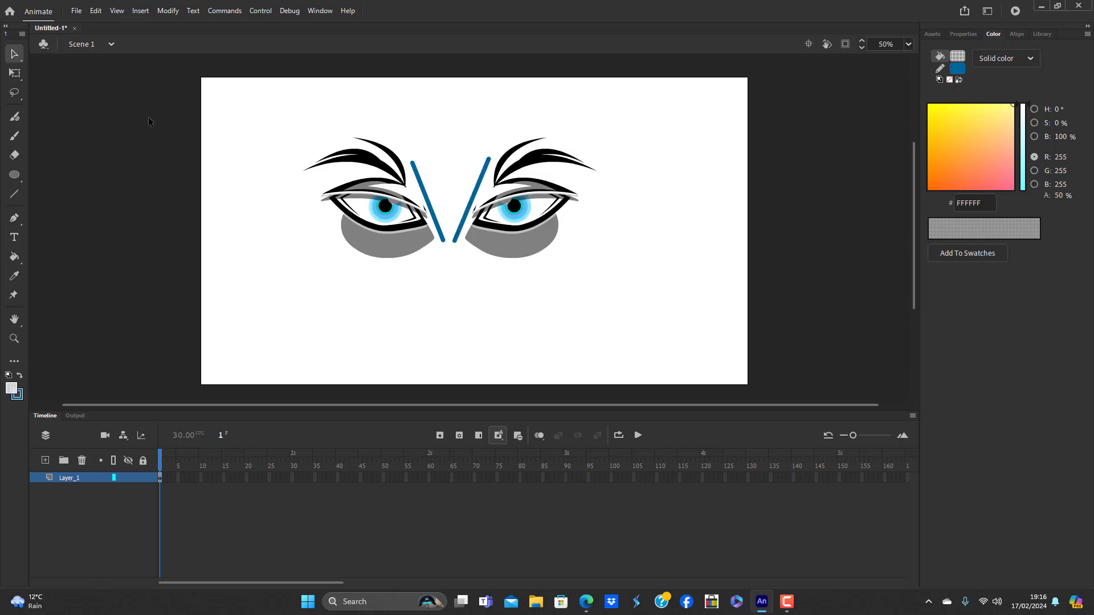
pyautogui.click(427, 201)
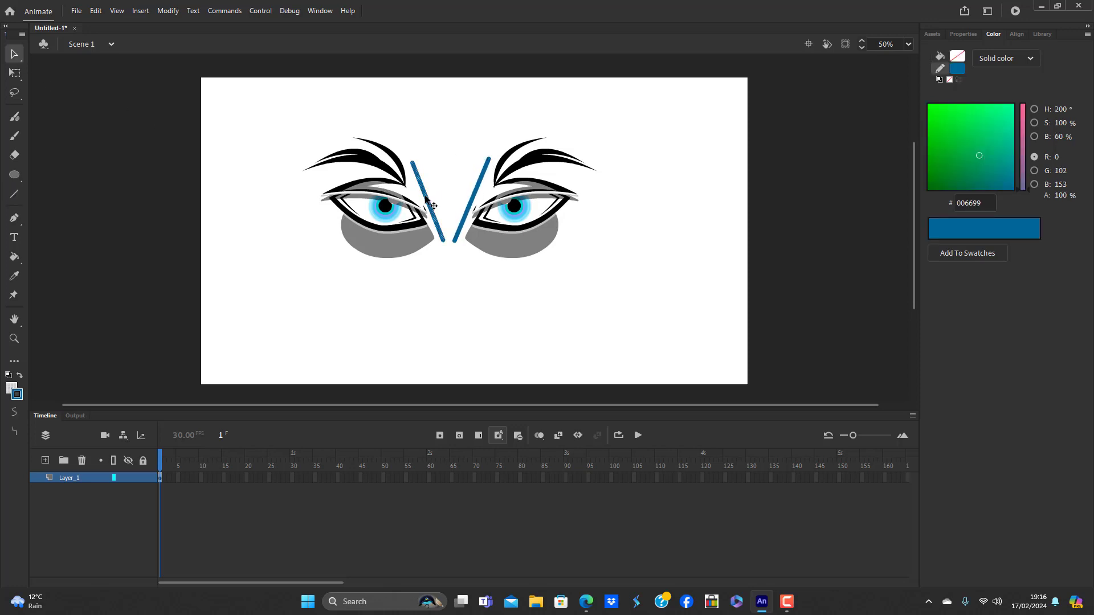
pyautogui.keyDown('shift'); pyautogui.click(477, 194); pyautogui.keyUp('shift')
pyautogui.press('F8')
pyautogui.press('BackSpace')
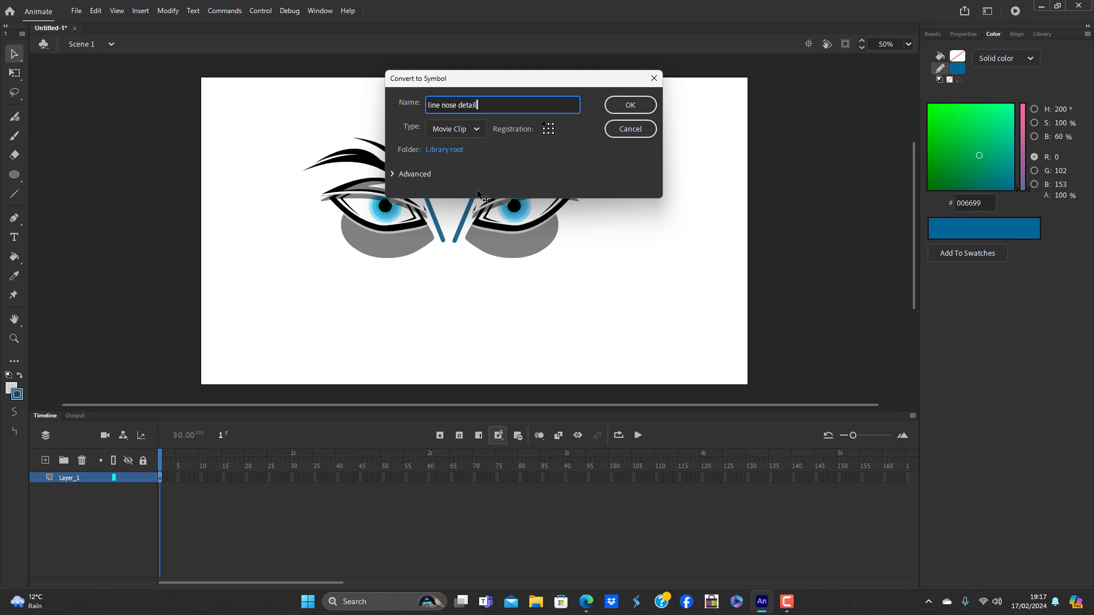
pyautogui.press('Return')
pyautogui.click(470, 262)
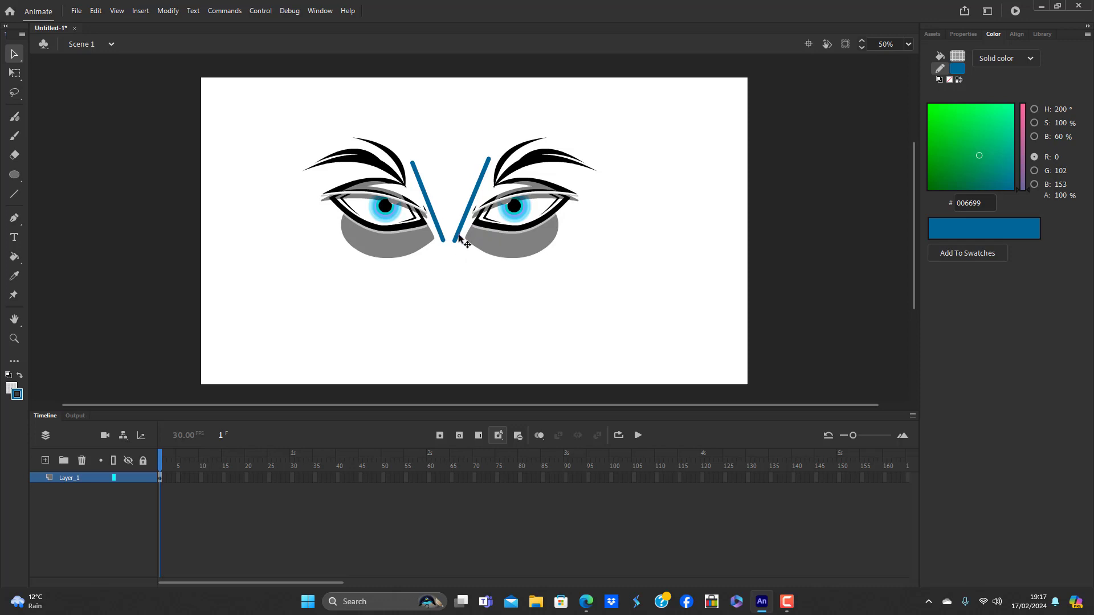
# Inside the nose line clip, set the stroke colour of both lines to black (#000000) and return to Scene 1
pyautogui.doubleClick(459, 239)
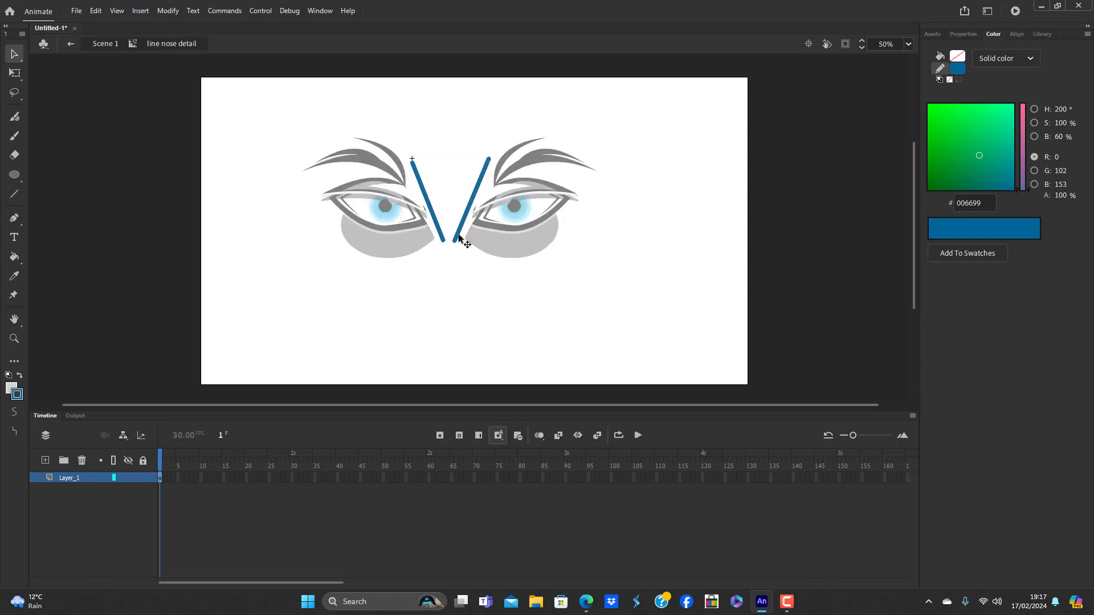
pyautogui.click(957, 69)
pyautogui.click(781, 100)
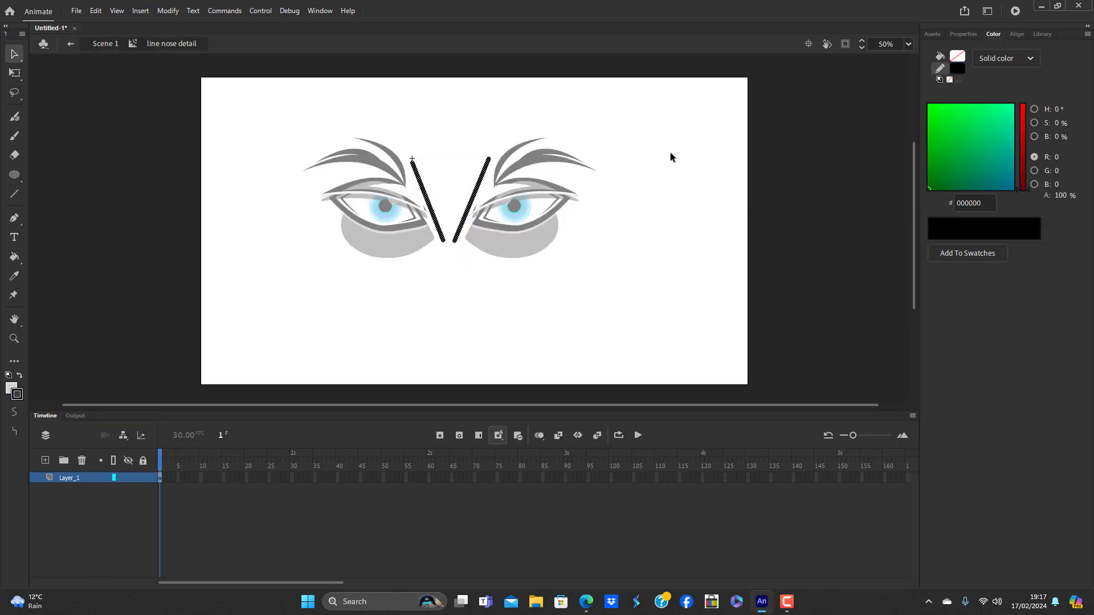
pyautogui.click(493, 284)
pyautogui.doubleClick(440, 297)
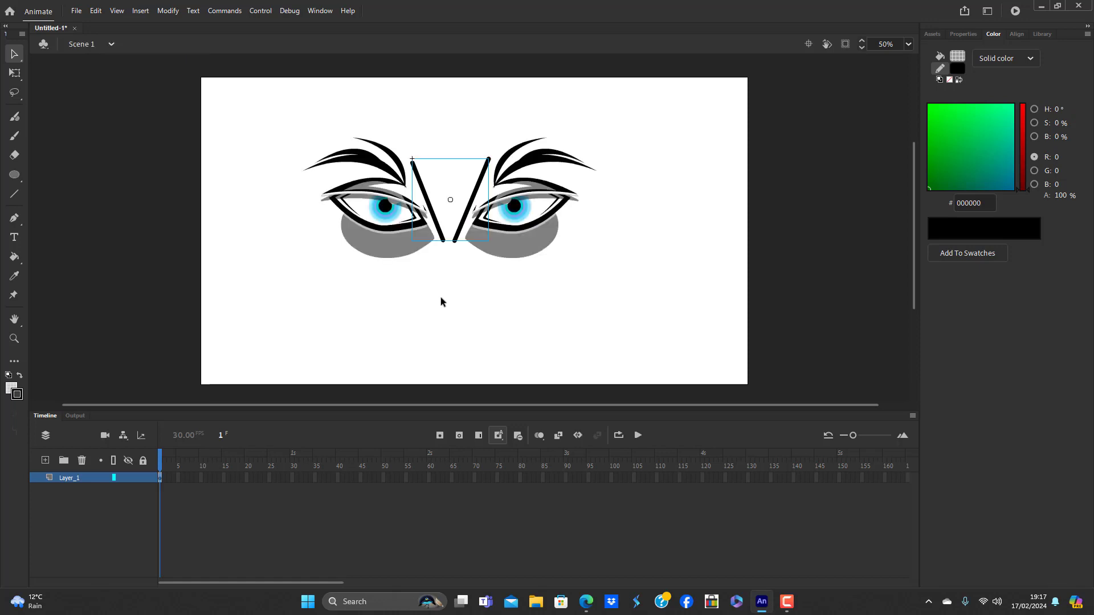
pyautogui.click(440, 297)
# Bend both nose lines inside their clip into curves bowing away from the gap's centre, following the eyes' inner corners
pyautogui.doubleClick(443, 238)
pyautogui.moveTo(430, 206); pyautogui.dragTo(480, 208)
pyautogui.doubleClick(461, 285)
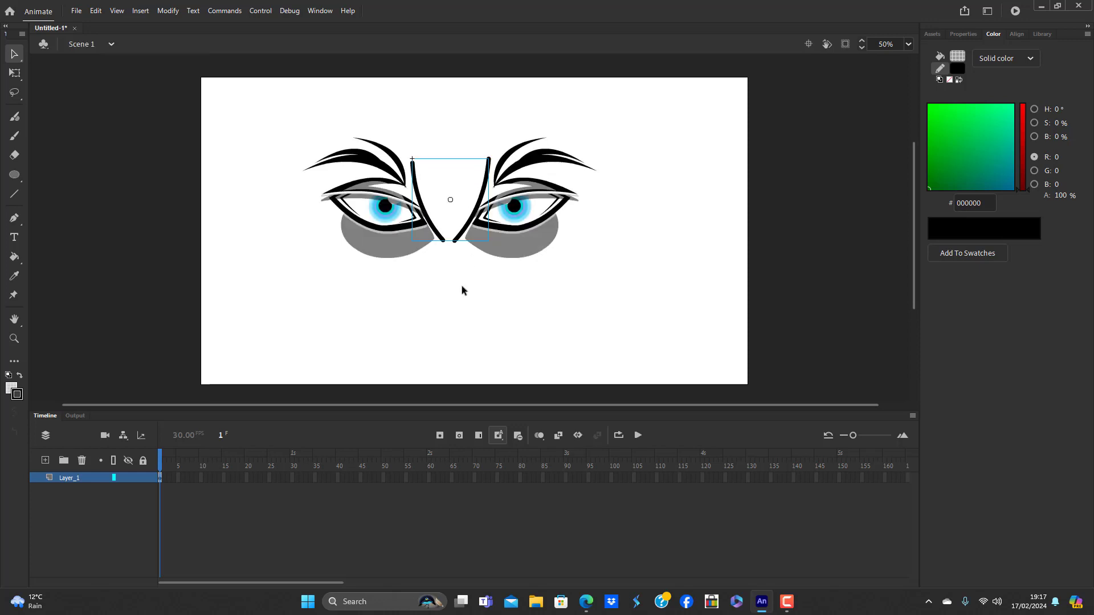
pyautogui.click(463, 285)
# Reopen the nose line clip for editing and select both curved lines with Free Transform
pyautogui.click(18, 197)
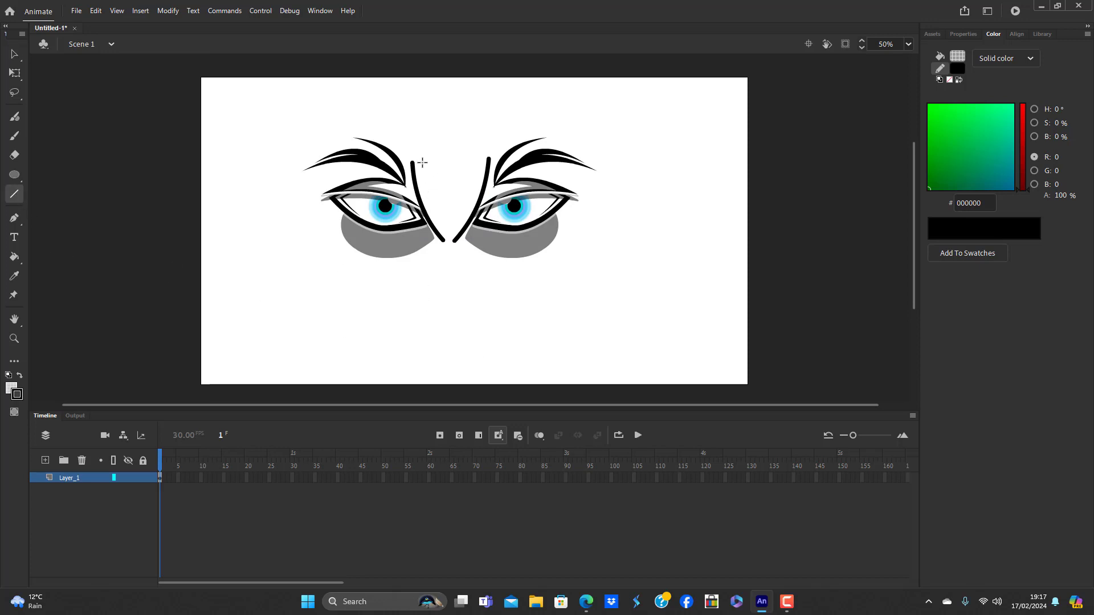
pyautogui.click(14, 54)
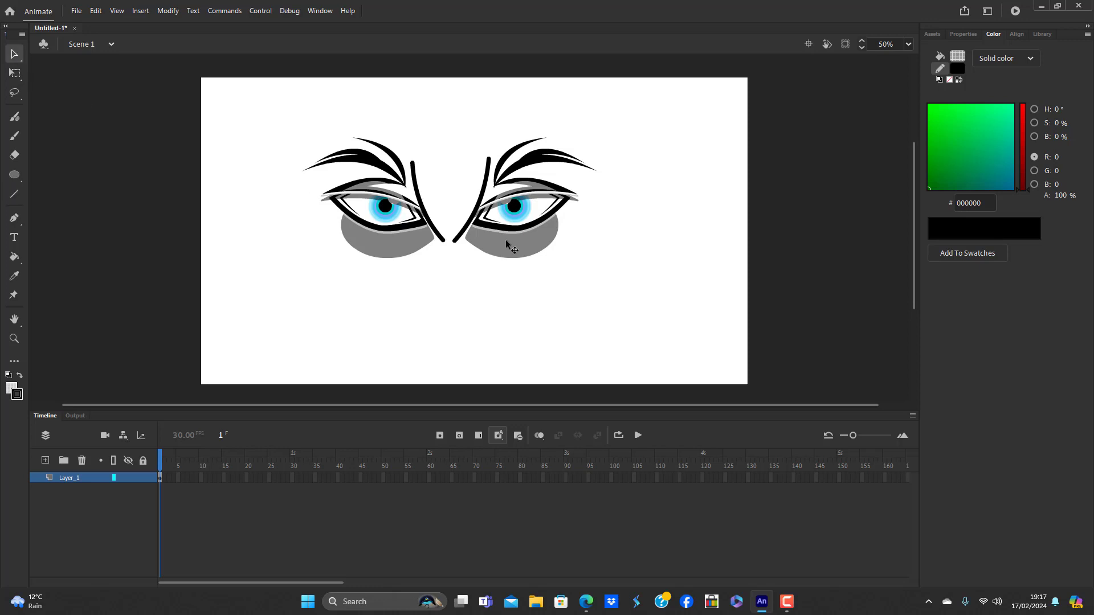
pyautogui.doubleClick(444, 240)
pyautogui.click(448, 268)
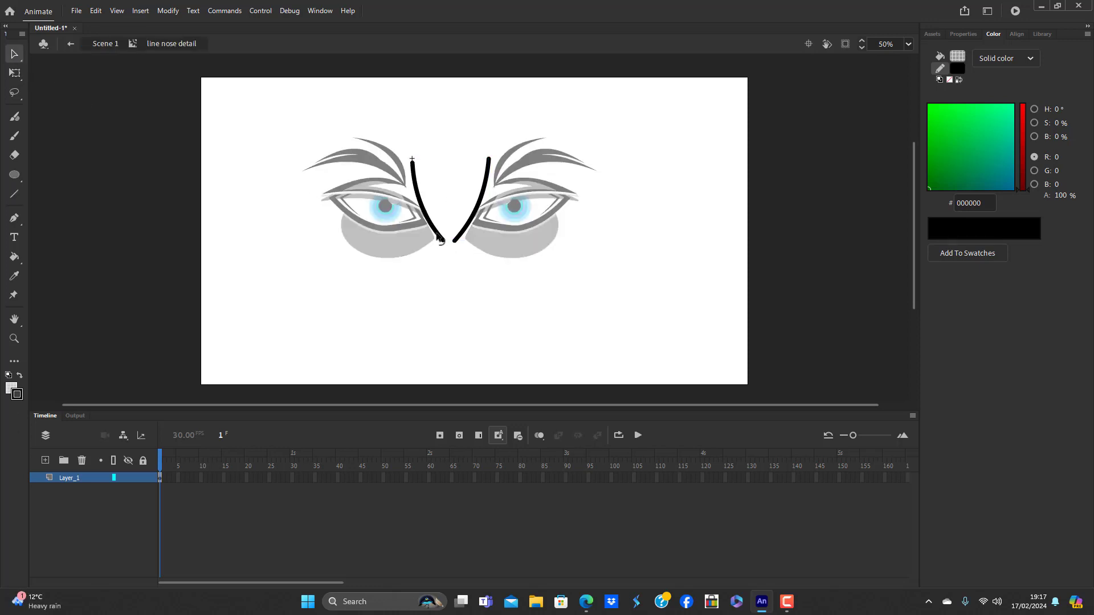
pyautogui.click(441, 238)
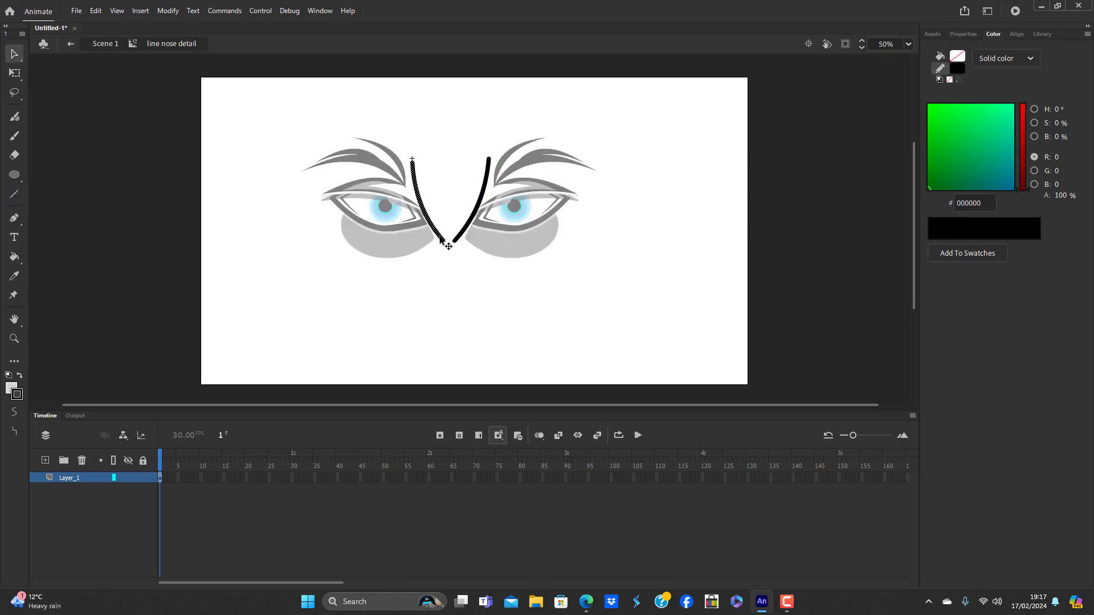
pyautogui.keyDown('shift'); pyautogui.click(468, 226); pyautogui.keyUp('shift')
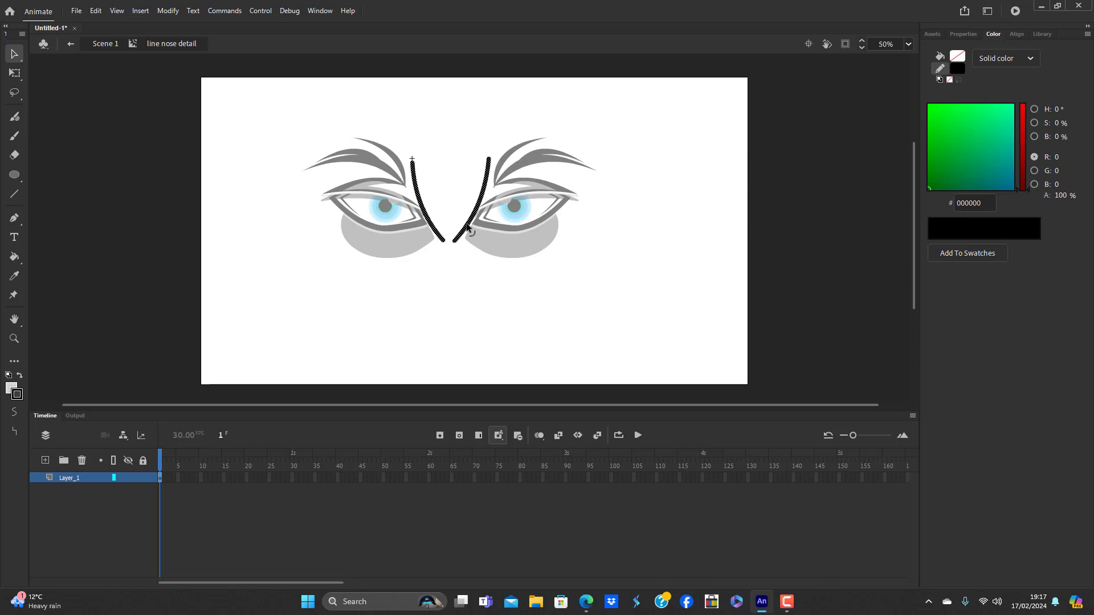
pyautogui.press('q')
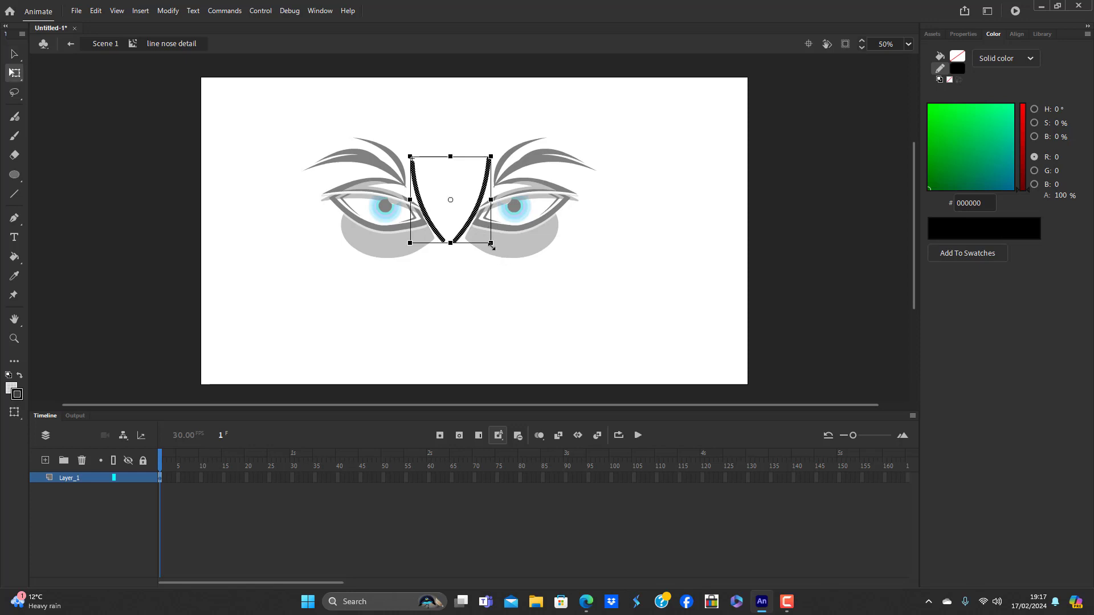
# Add two progressively smaller copies of the curved line pair, nested inside the original lines
pyautogui.moveTo(486, 237); pyautogui.dragTo(481, 231)
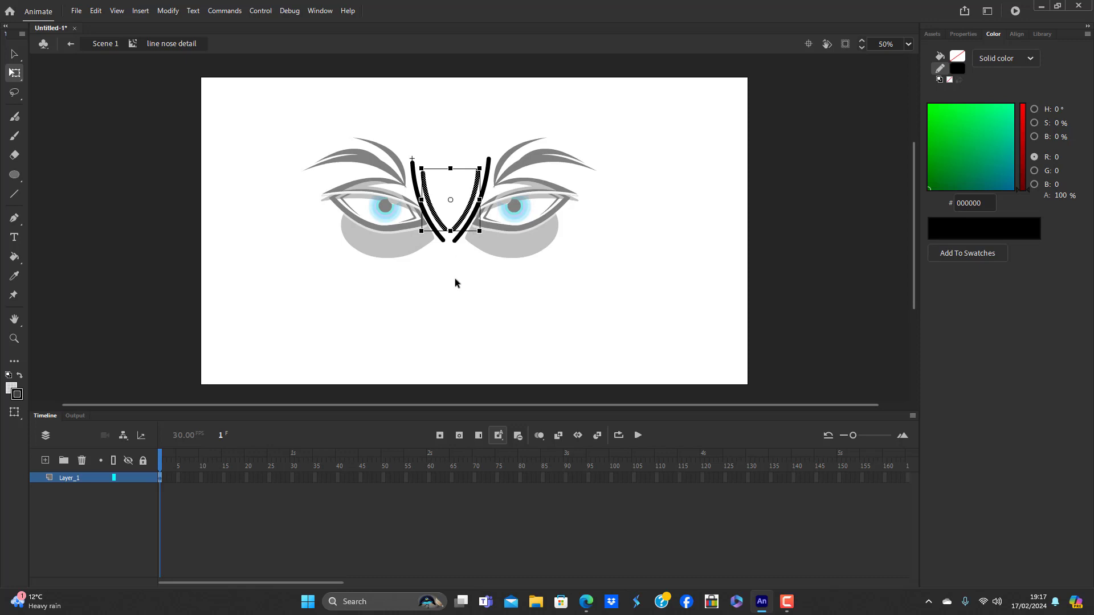
pyautogui.click(453, 299)
pyautogui.hotkey('ctrl', 'shift', 'v')
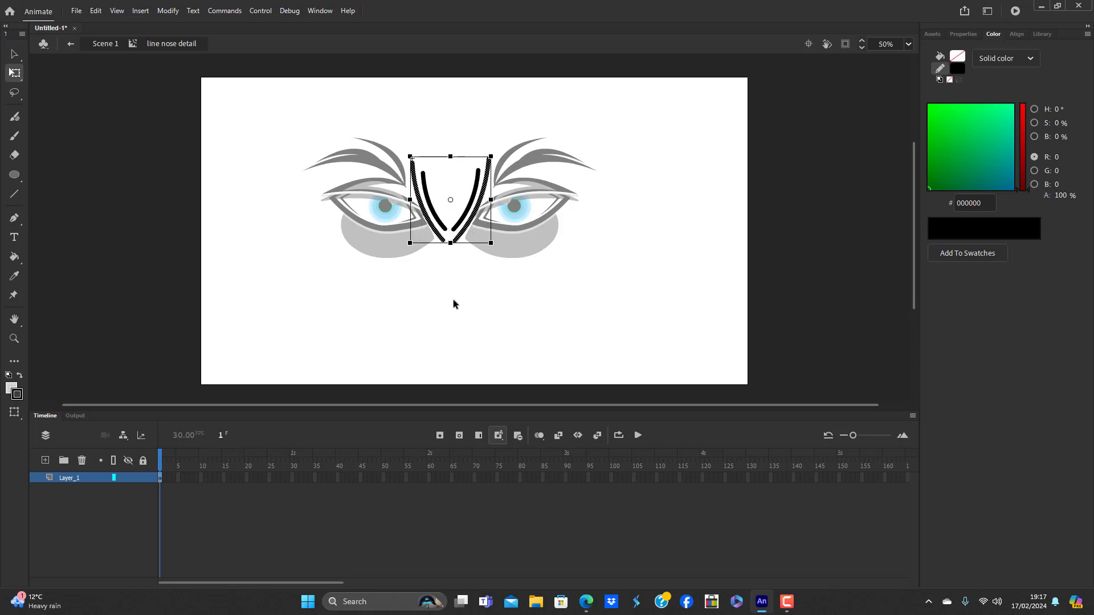
pyautogui.moveTo(491, 242); pyautogui.dragTo(482, 219)
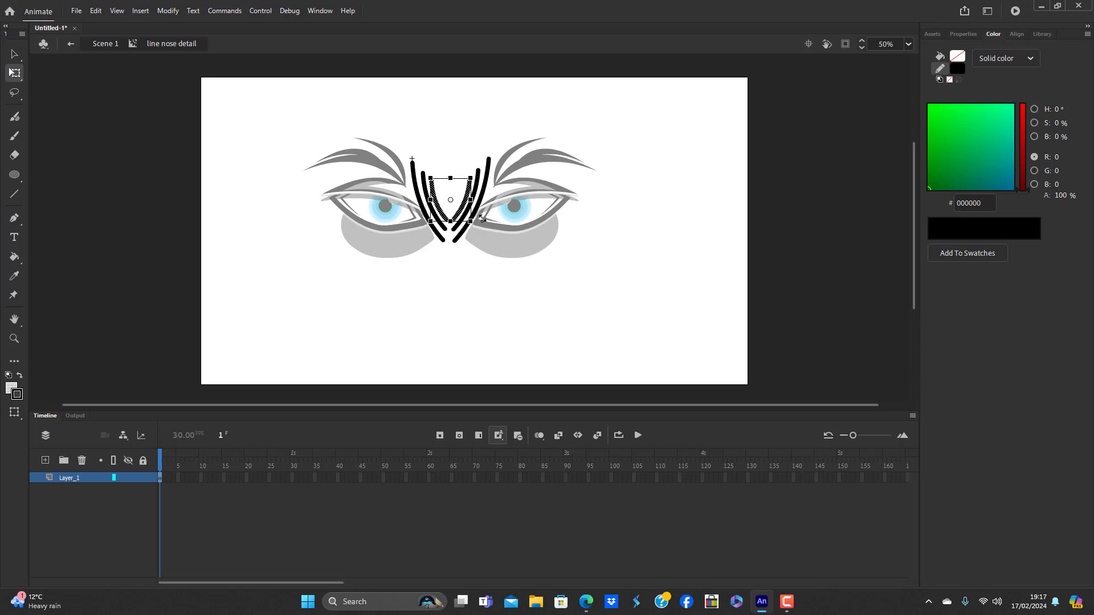
pyautogui.click(453, 299)
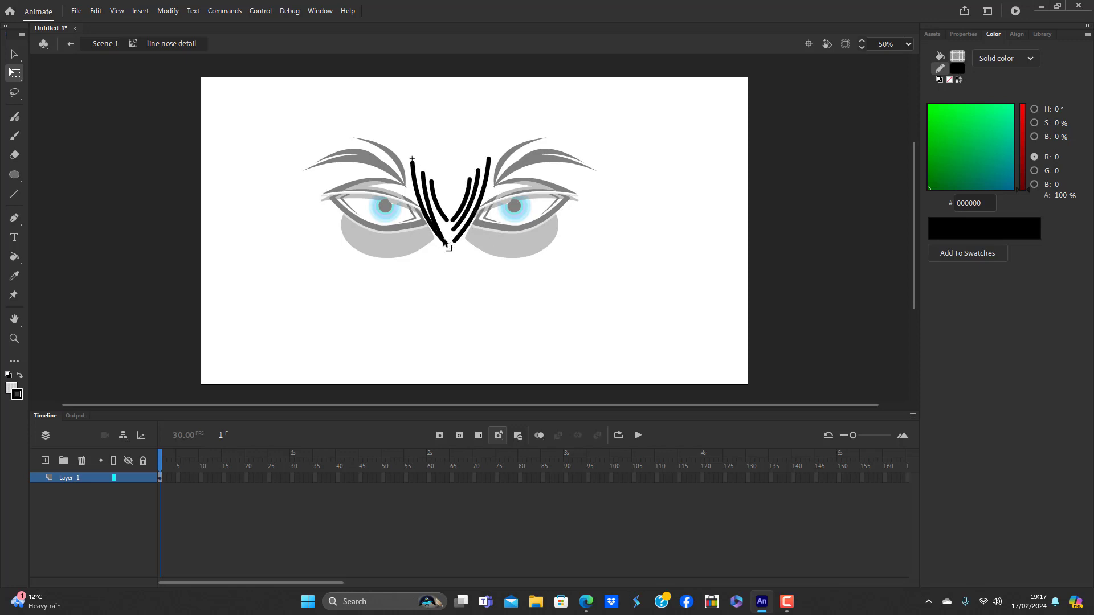
# Pull the lower ends of the inner lines down to meet the outer lines' lower ends and return to Scene 1
pyautogui.moveTo(454, 230); pyautogui.dragTo(444, 241)
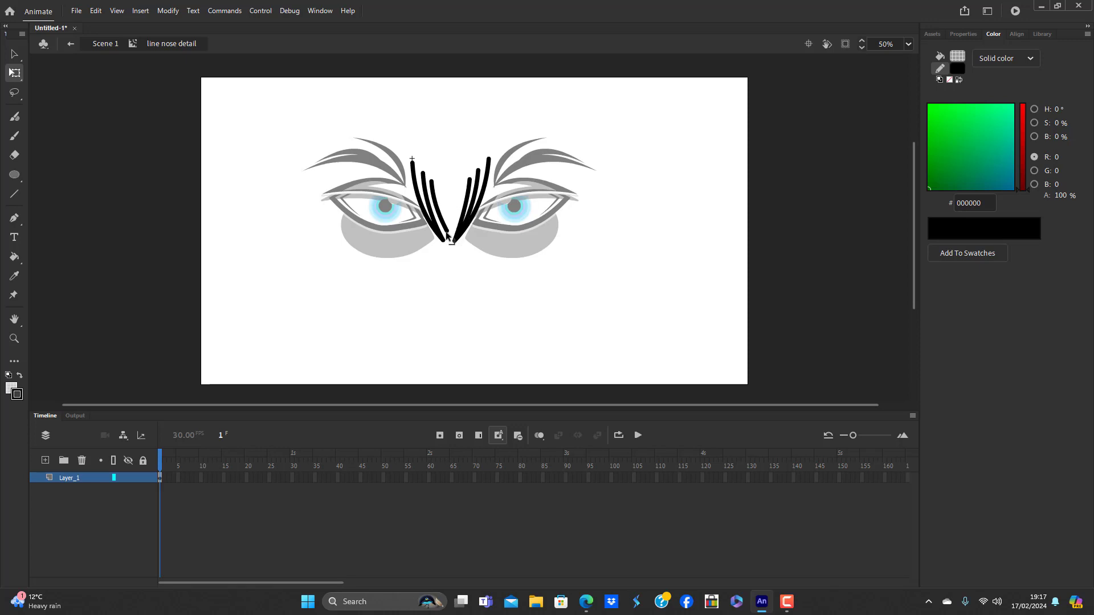
pyautogui.doubleClick(447, 310)
pyautogui.click(484, 347)
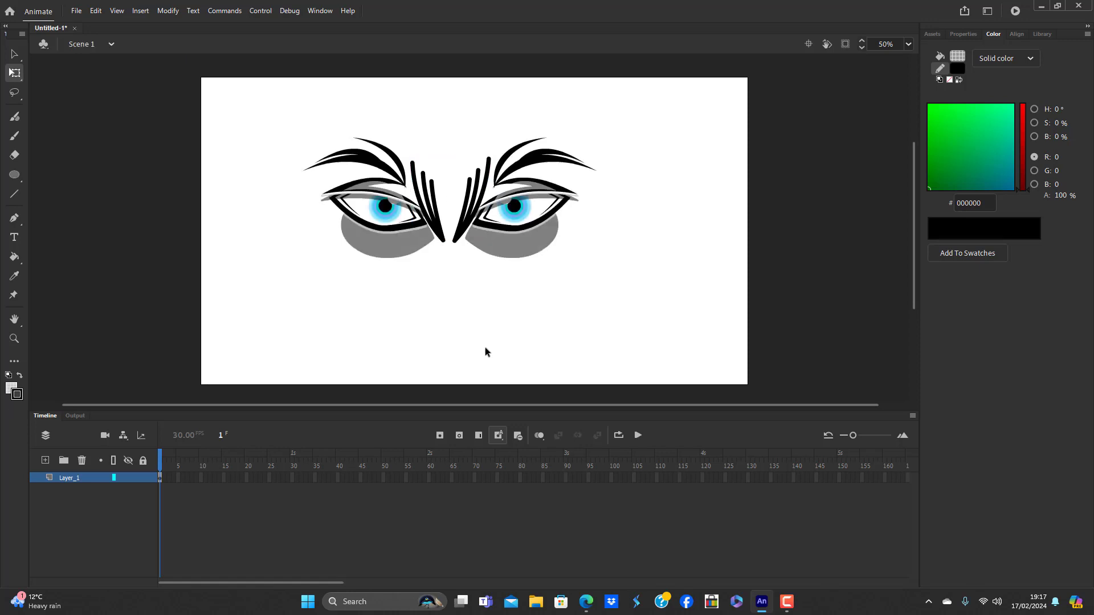
# Scale the nose line clip down to about 75% and move it up between the eyebrows
pyautogui.click(446, 241)
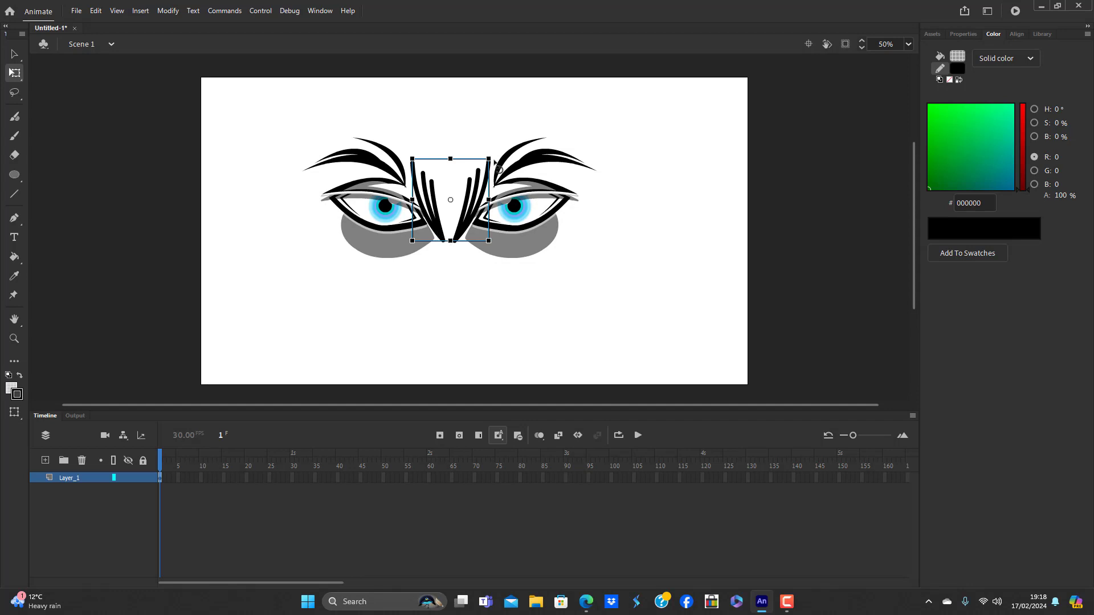
pyautogui.moveTo(488, 159); pyautogui.dragTo(480, 170)
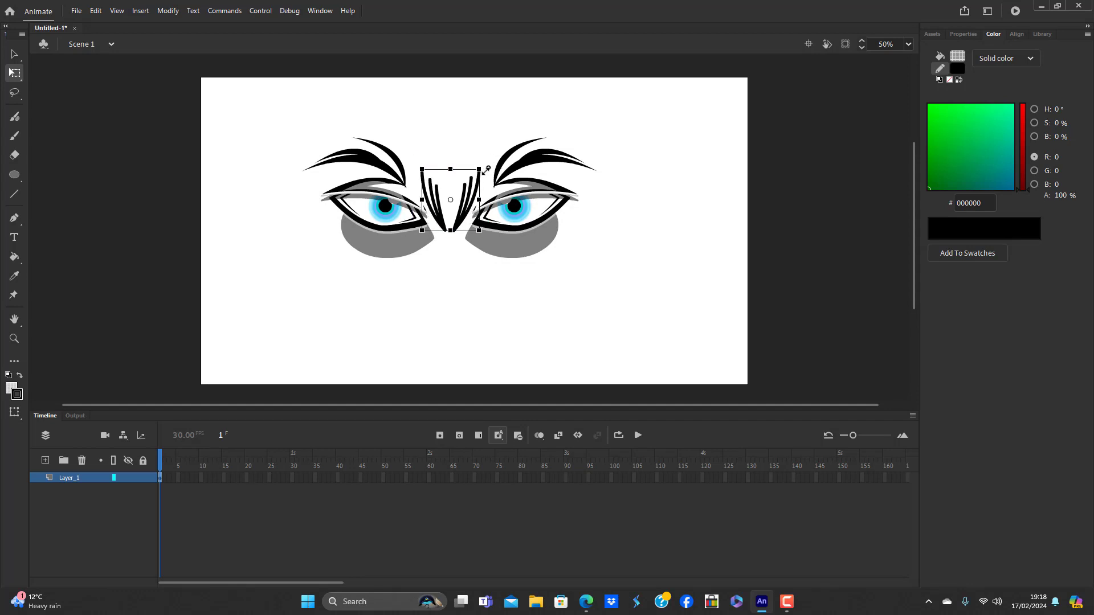
pyautogui.moveTo(471, 222); pyautogui.dragTo(475, 194)
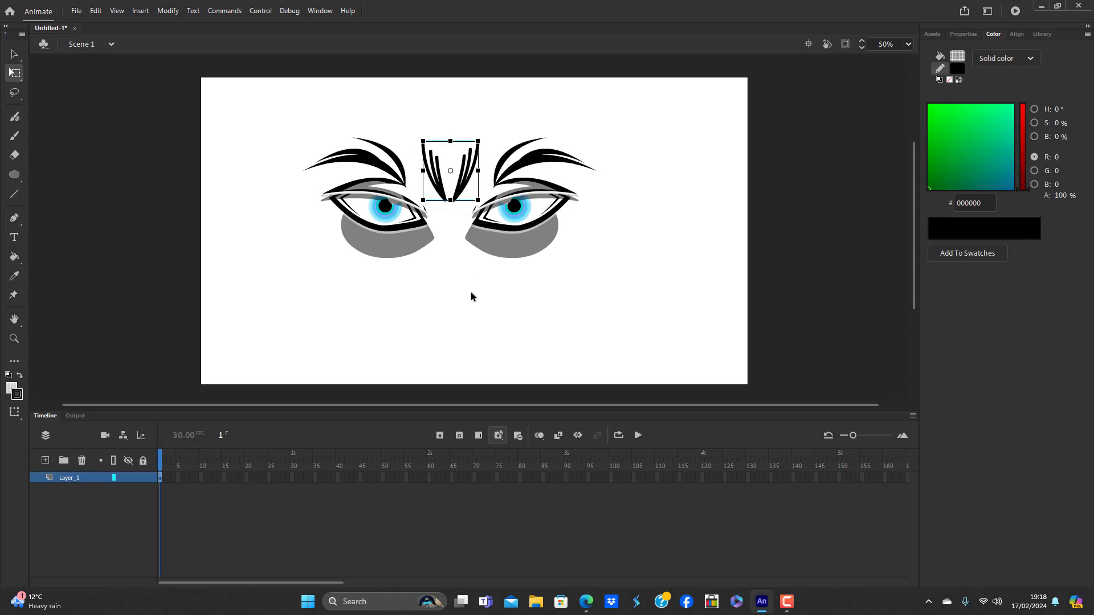
pyautogui.click(499, 329)
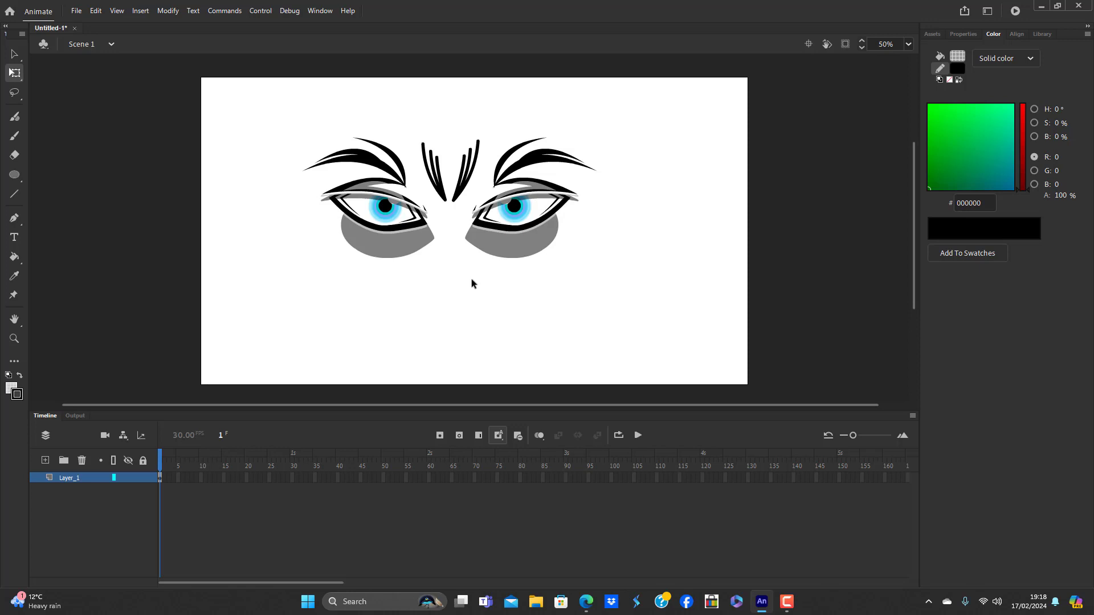
# Undo the clip's move and scaling and the added inner lines, back to the selected pair of curved lines
pyautogui.hotkey('ctrl', 'z')
pyautogui.hotkey('ctrl', 'z')
pyautogui.hotkey('ctrl', 'z')
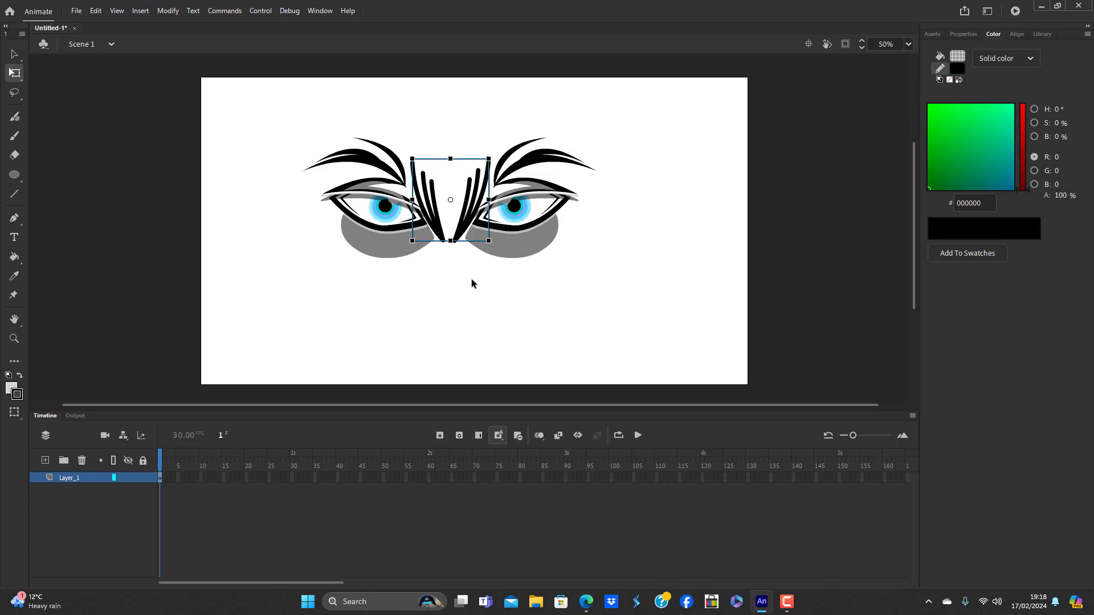
pyautogui.hotkey('ctrl', 'z')
pyautogui.hotkey('ctrl', 'z')
pyautogui.hotkey('ctrl', 'z')
pyautogui.hotkey('ctrl', 'z')
pyautogui.hotkey('ctrl', 'z')
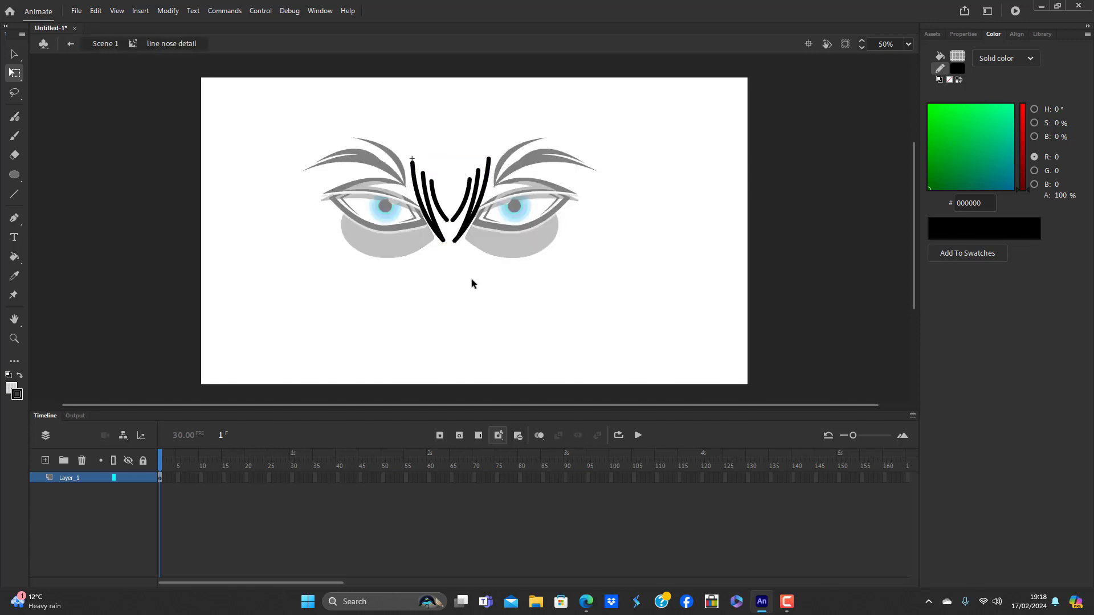
pyautogui.hotkey('ctrl', 'z')
pyautogui.hotkey('ctrl', 'z')
pyautogui.hotkey('ctrl', 'z')
pyautogui.hotkey('ctrl', 'z')
pyautogui.hotkey('ctrl', 'z')
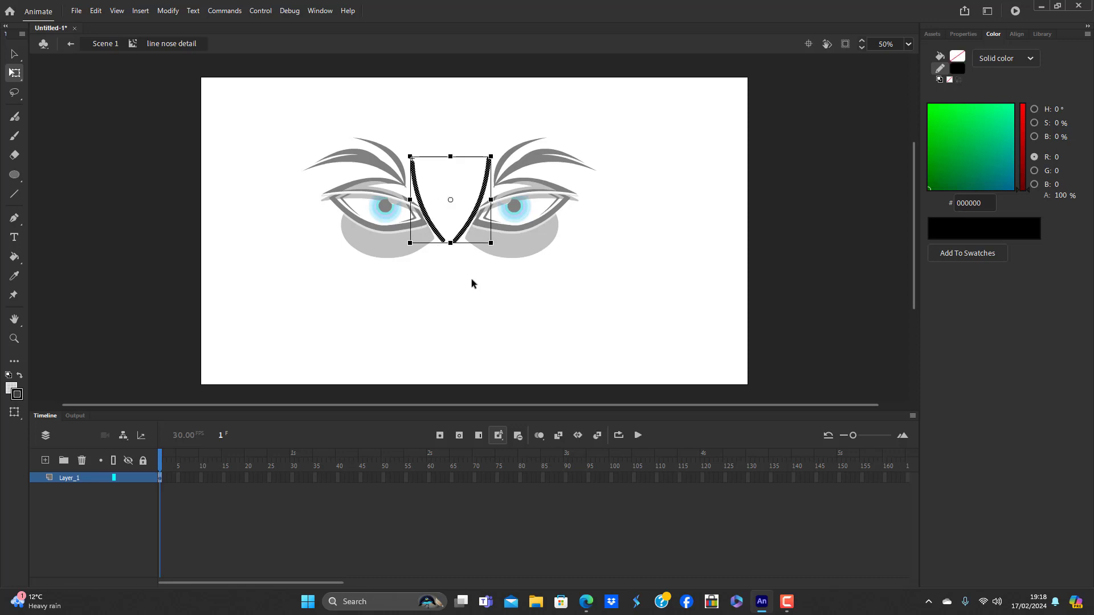
# Convert both curved nose lines from strokes to fills and deselect them
pyautogui.click(168, 10)
pyautogui.moveTo(210, 126)
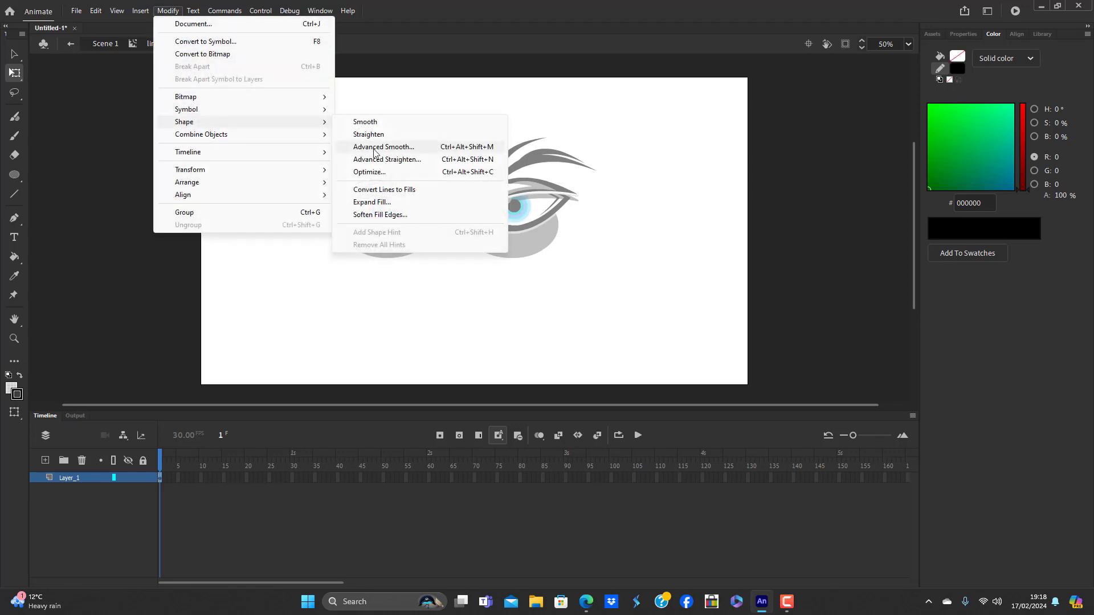
pyautogui.click(390, 187)
pyautogui.click(510, 325)
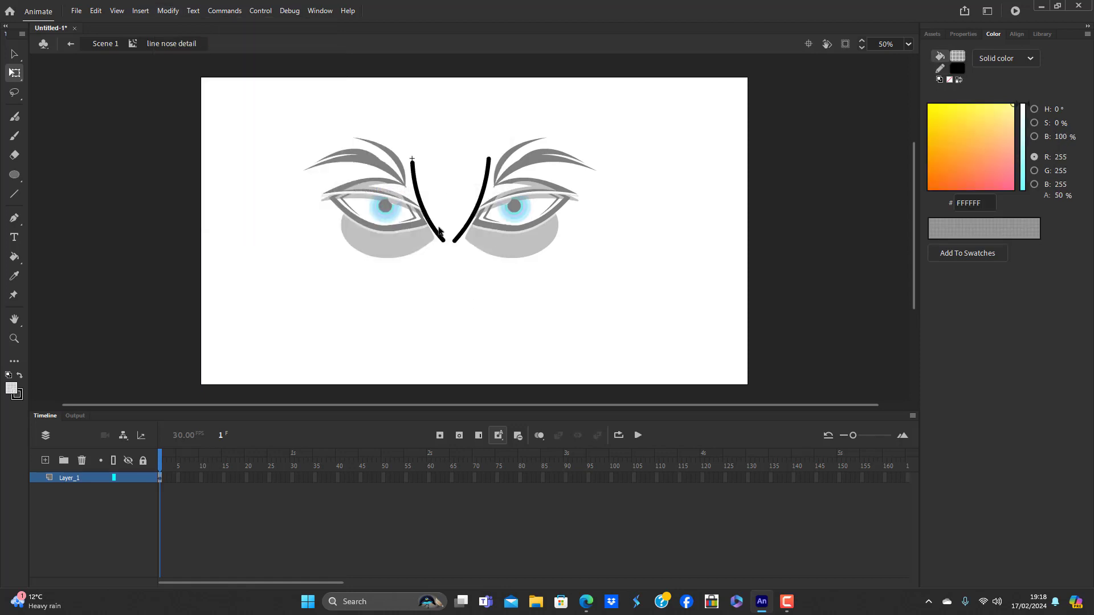
# Pull the upper end of the left nose line up into a tapered point and delete the right line
pyautogui.moveTo(422, 204); pyautogui.dragTo(421, 146)
pyautogui.click(486, 190)
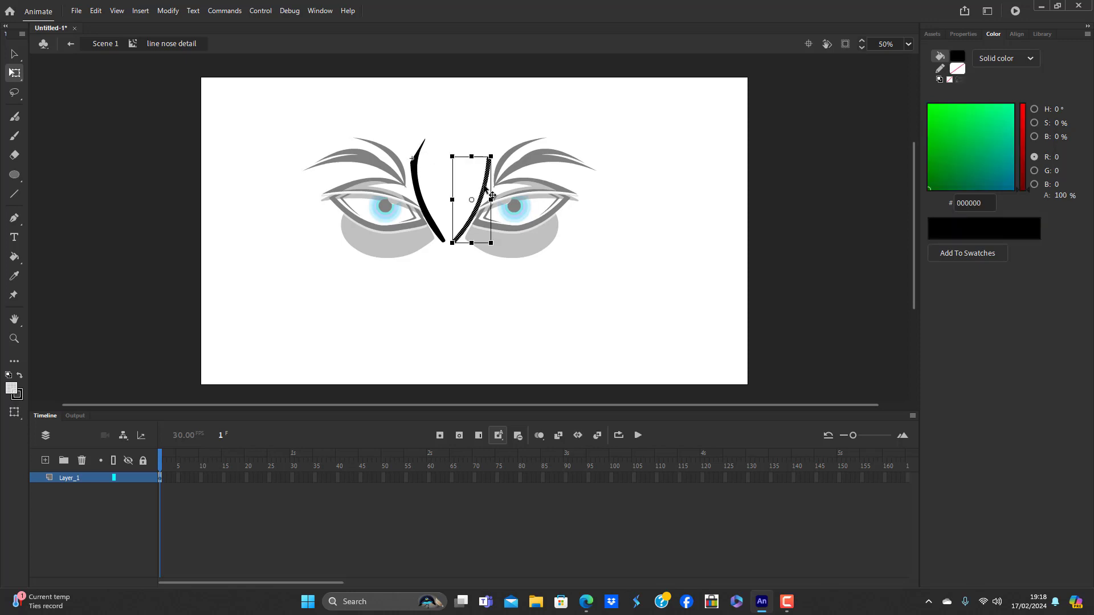
pyautogui.press('Delete')
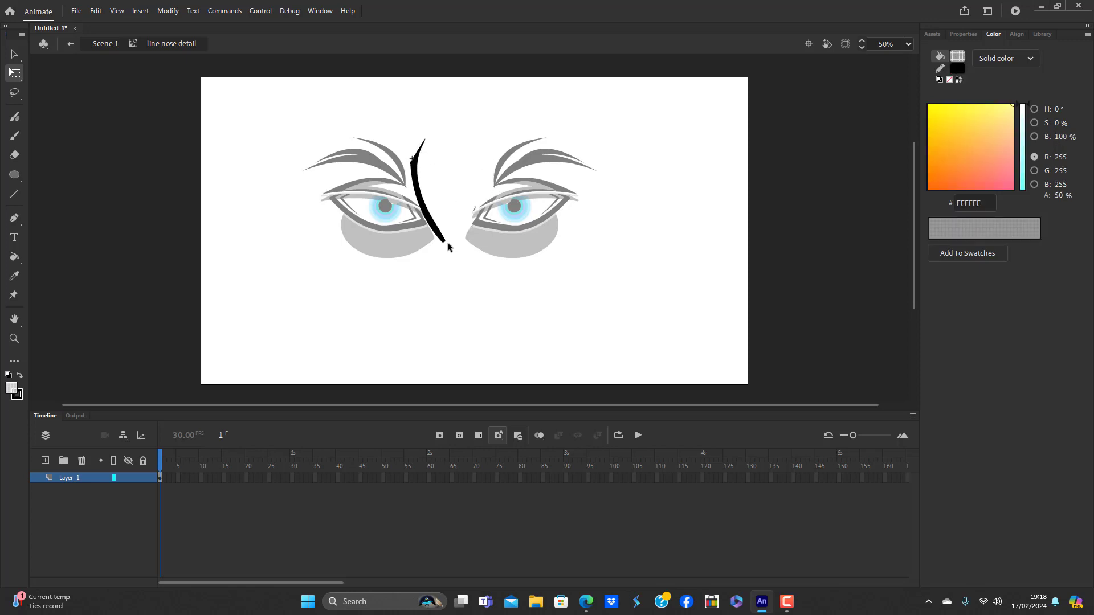
# Stretch the remaining nose line's lower end into a long tapered point, thicken its lower middle and refine its upper end
pyautogui.moveTo(450, 255); pyautogui.dragTo(463, 274)
pyautogui.moveTo(440, 234); pyautogui.dragTo(438, 239)
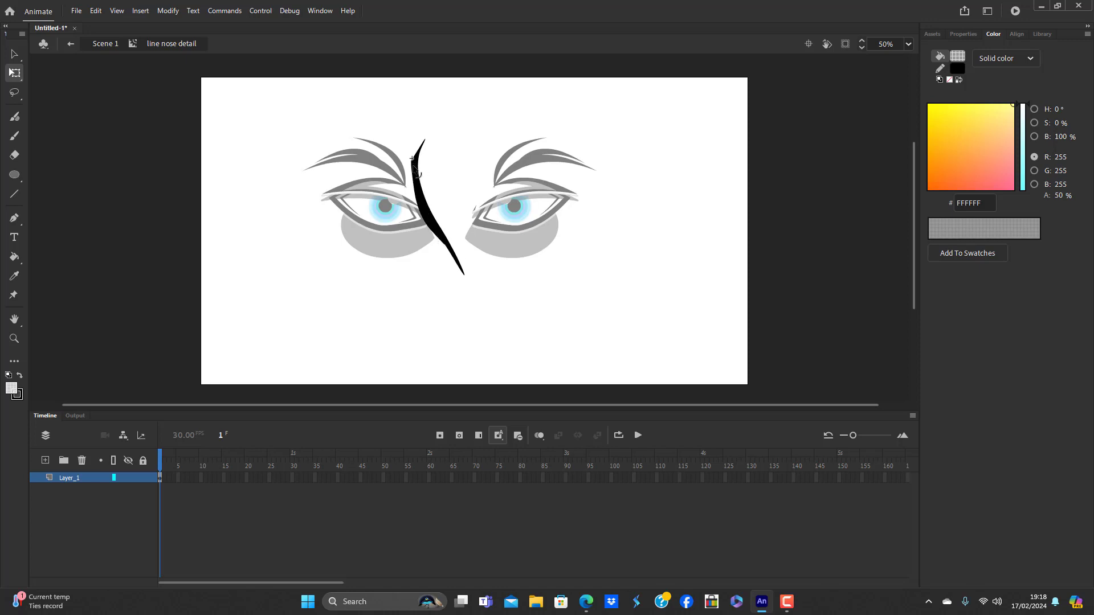
pyautogui.moveTo(415, 168); pyautogui.dragTo(420, 146)
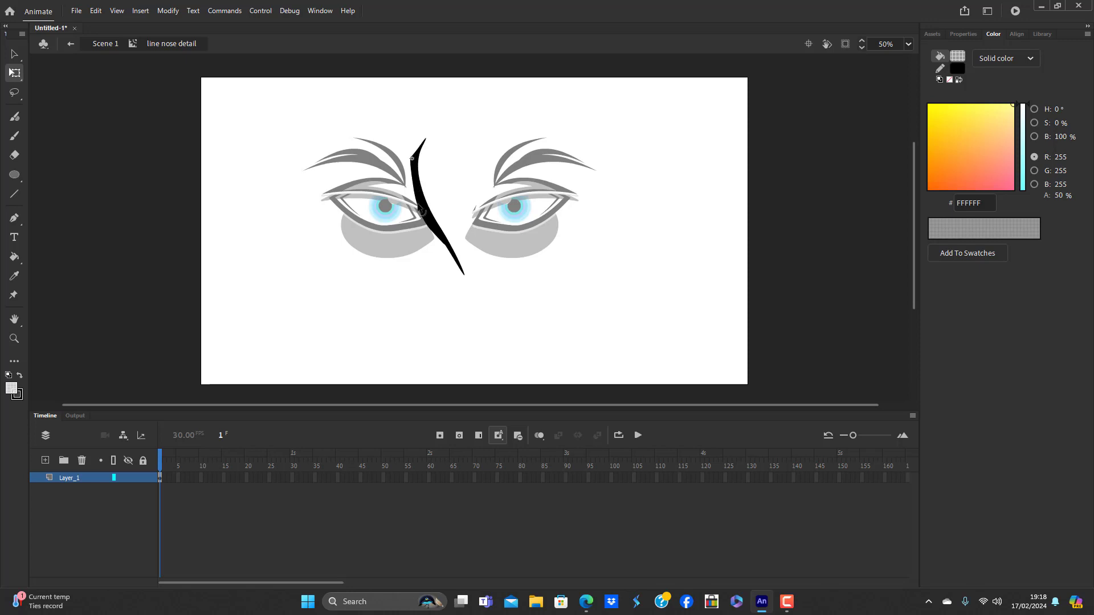
# Thicken the upper outer edge of the left nose line by bulging it outward, then return to Scene 1
pyautogui.moveTo(420, 210)
pyautogui.mouseDown()
pyautogui.moveTo(403, 204)
pyautogui.moveTo(412, 195)
pyautogui.mouseUp()
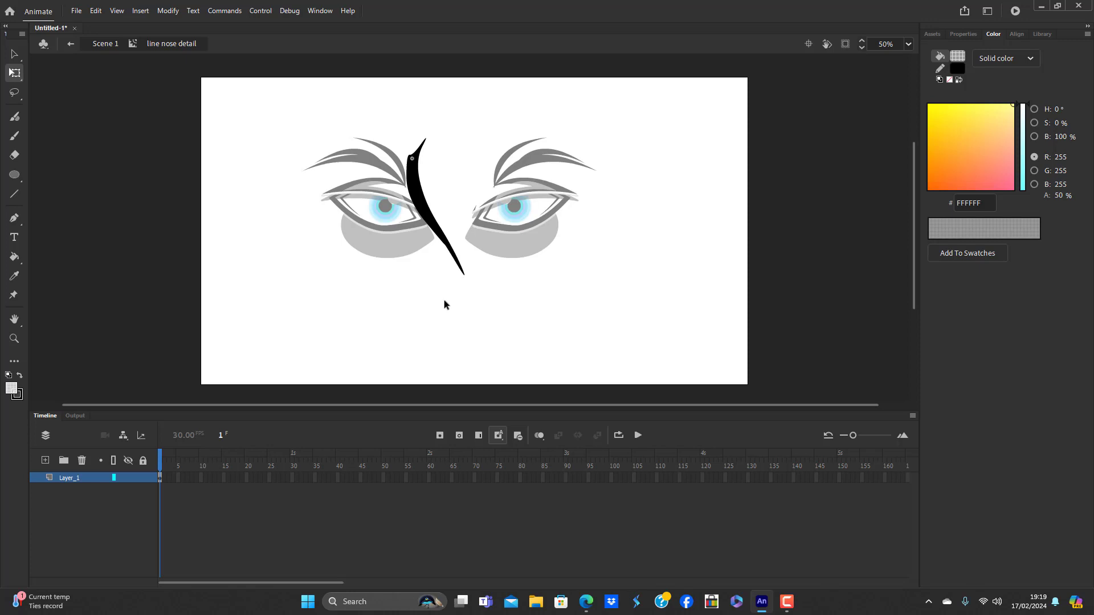
pyautogui.doubleClick(437, 312)
pyautogui.click(436, 313)
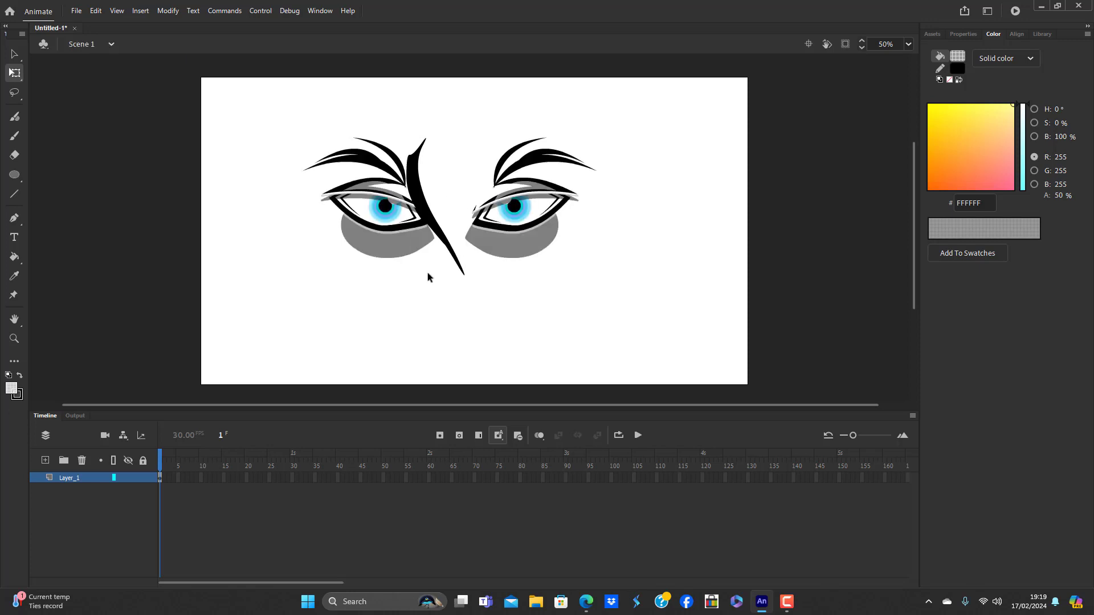
# Inside the line nose detail symbol, duplicate the nose line, flip the copy horizontally and place it as a mirror image beside the right eye
pyautogui.click(434, 223)
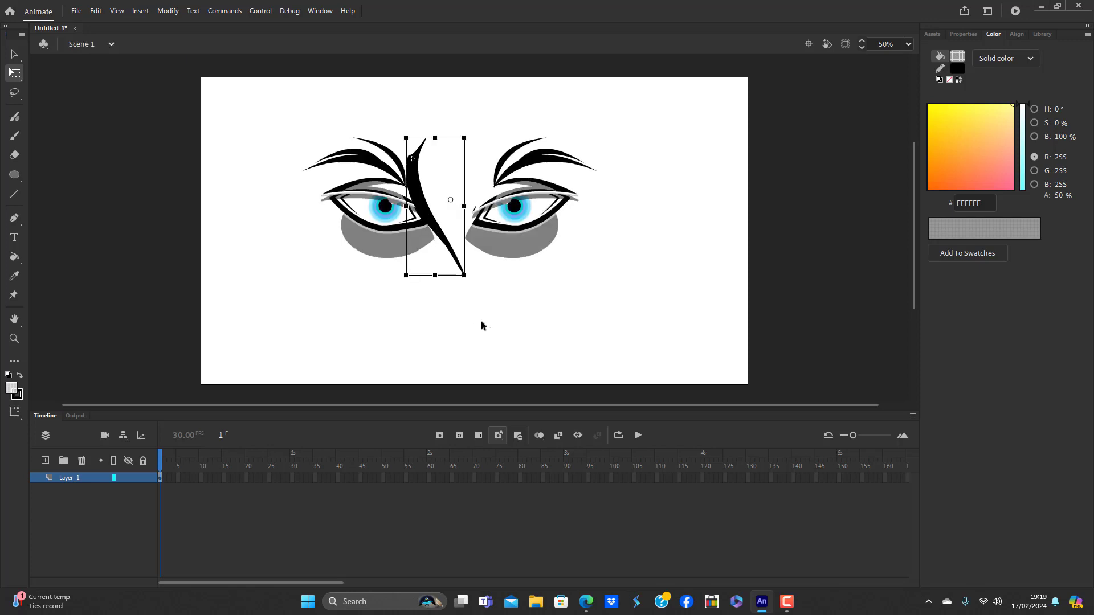
pyautogui.doubleClick(426, 205)
pyautogui.click(427, 212)
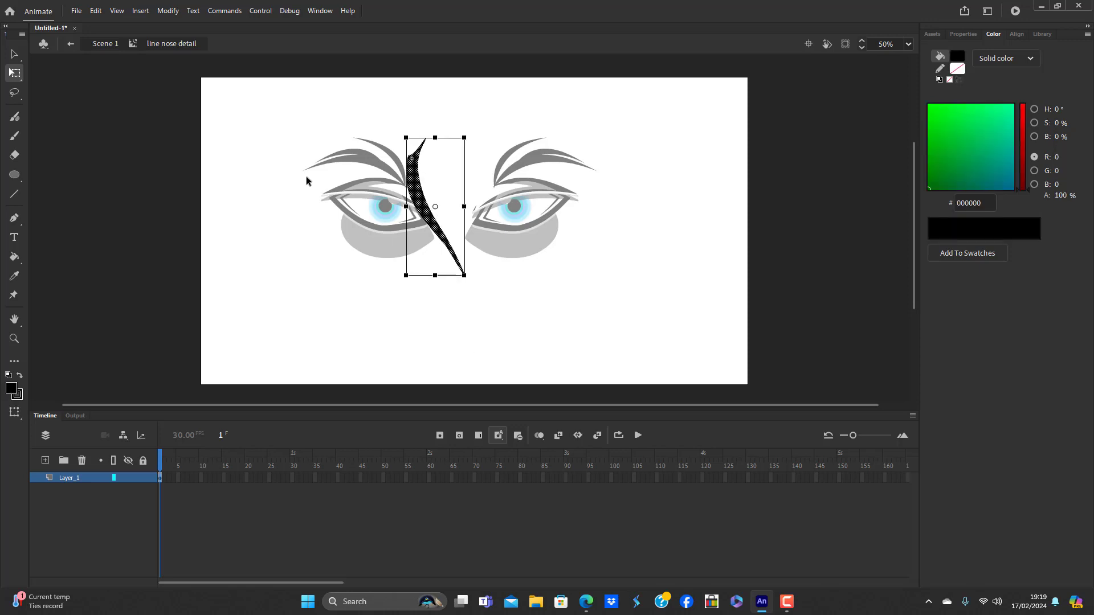
pyautogui.click(168, 10)
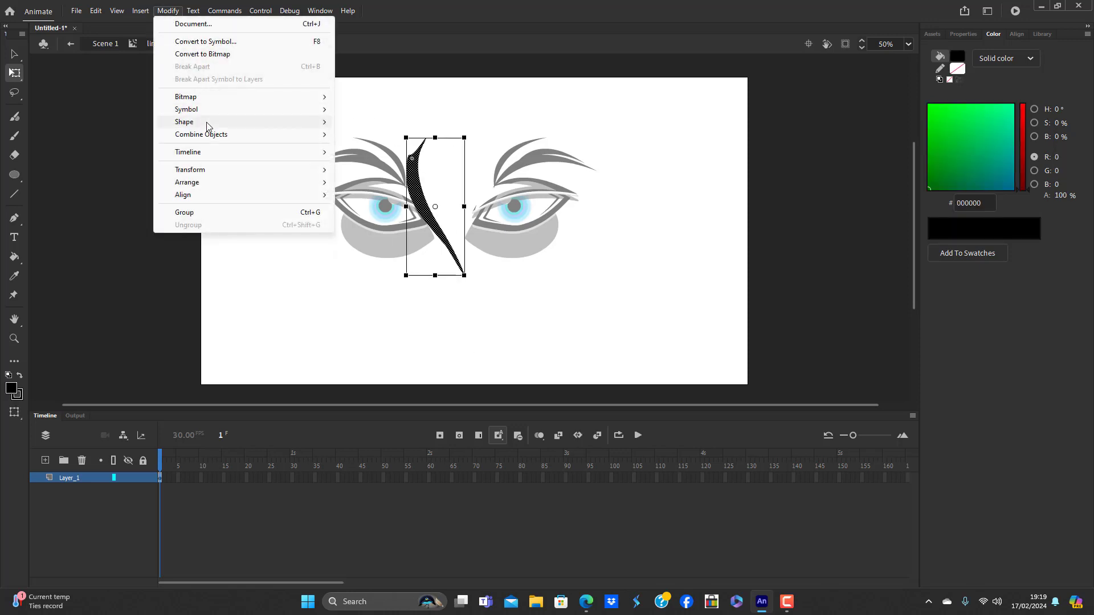
pyautogui.moveTo(208, 123)
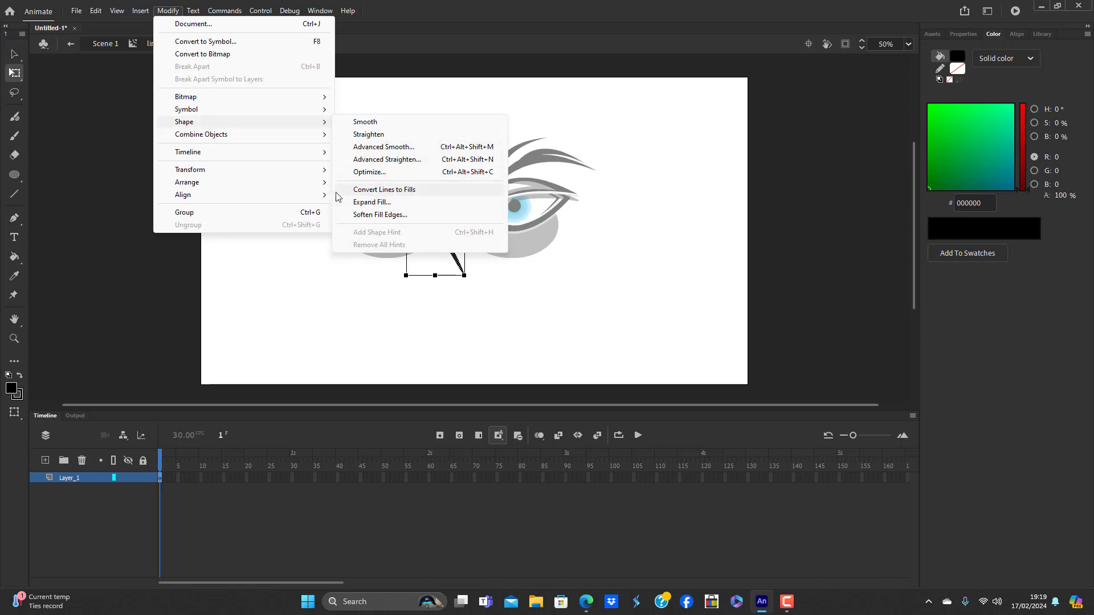
pyautogui.moveTo(227, 172)
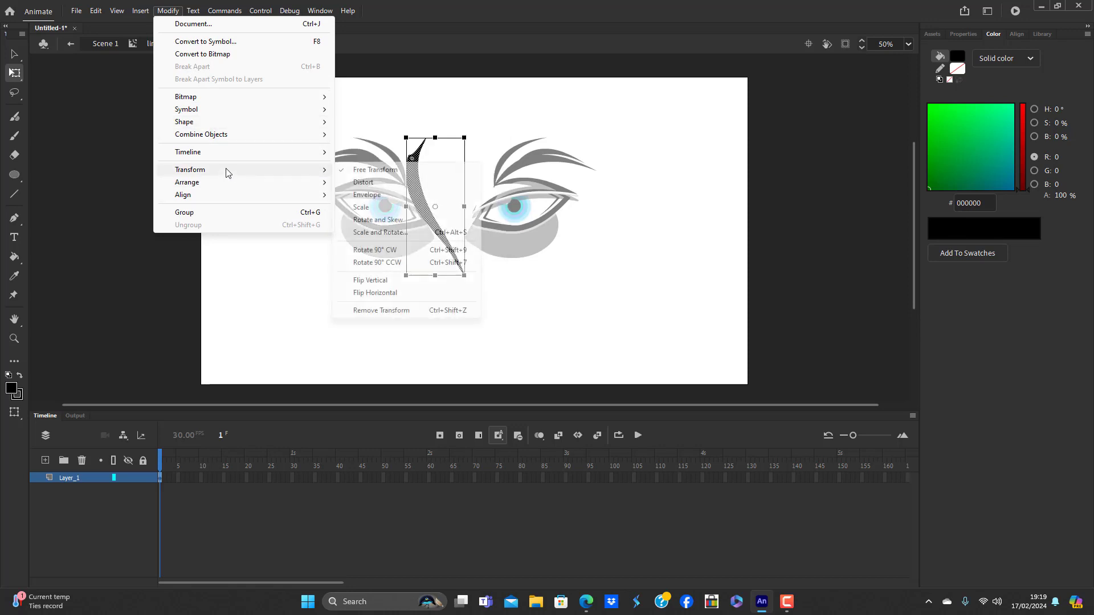
pyautogui.click(407, 294)
pyautogui.moveTo(458, 213); pyautogui.dragTo(488, 213)
# Cut off the crossing lower tips of the two nose lines so they meet in a V, and return to Scene 1
pyautogui.moveTo(385, 329); pyautogui.dragTo(496, 254)
pyautogui.press('Delete')
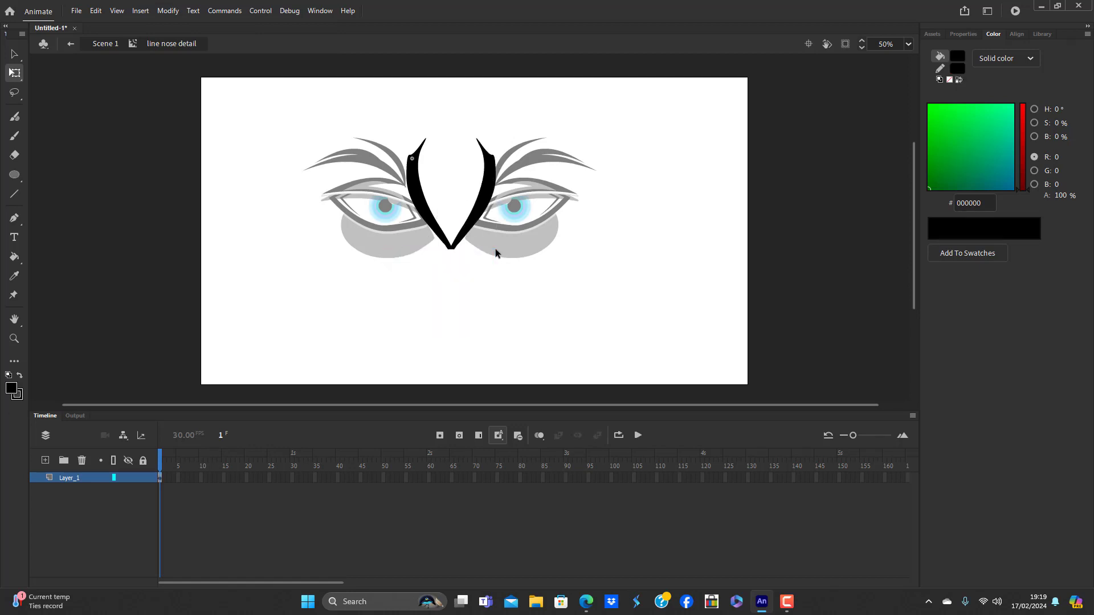
pyautogui.doubleClick(472, 292)
pyautogui.click(479, 315)
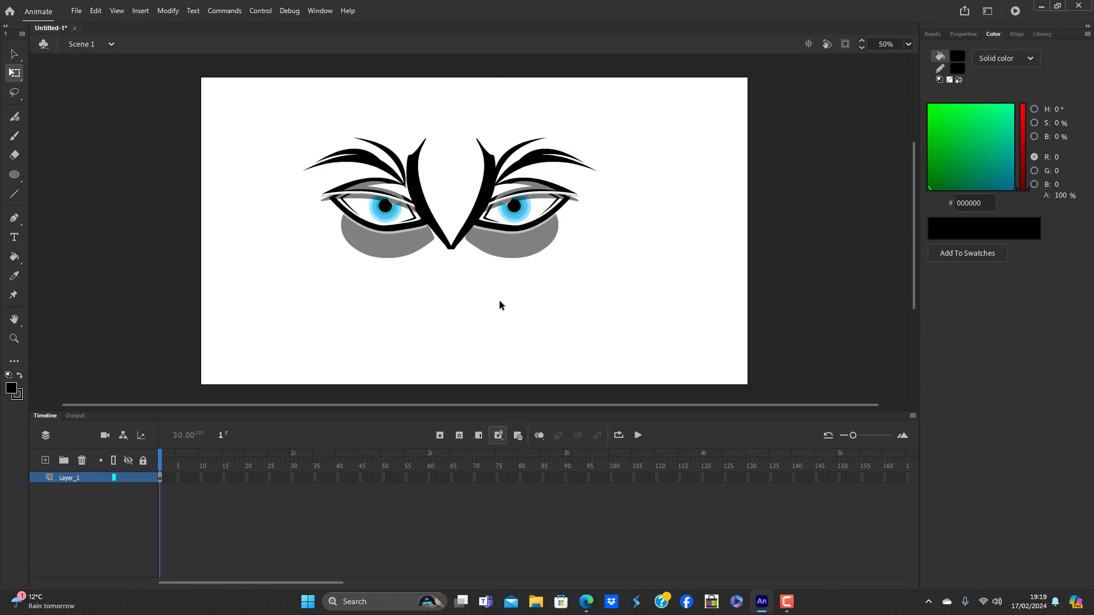
pyautogui.click(908, 43)
pyautogui.click(924, 153)
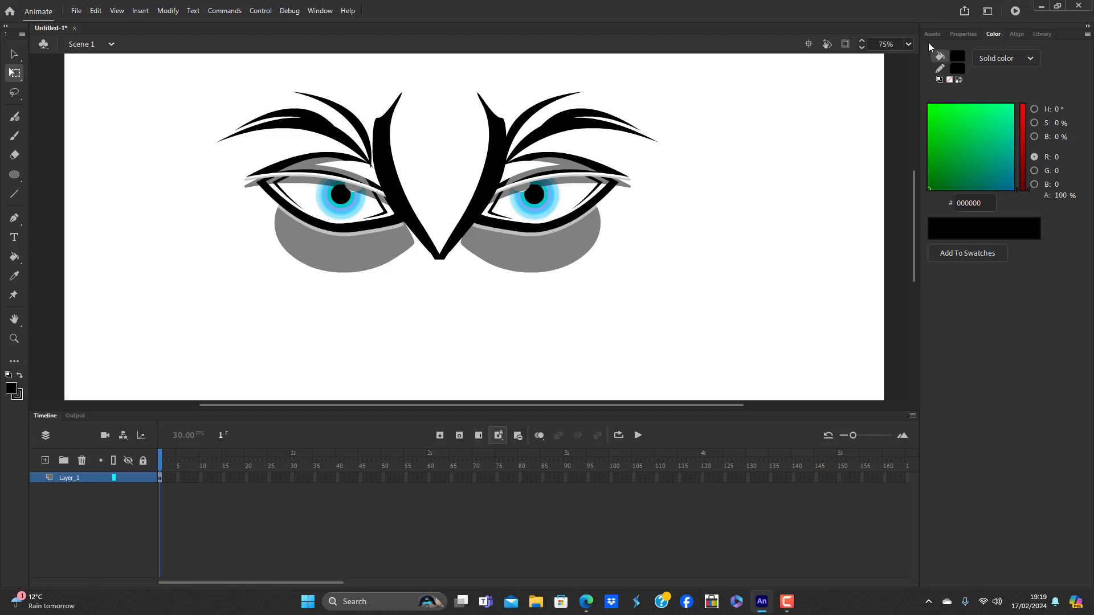
pyautogui.click(909, 44)
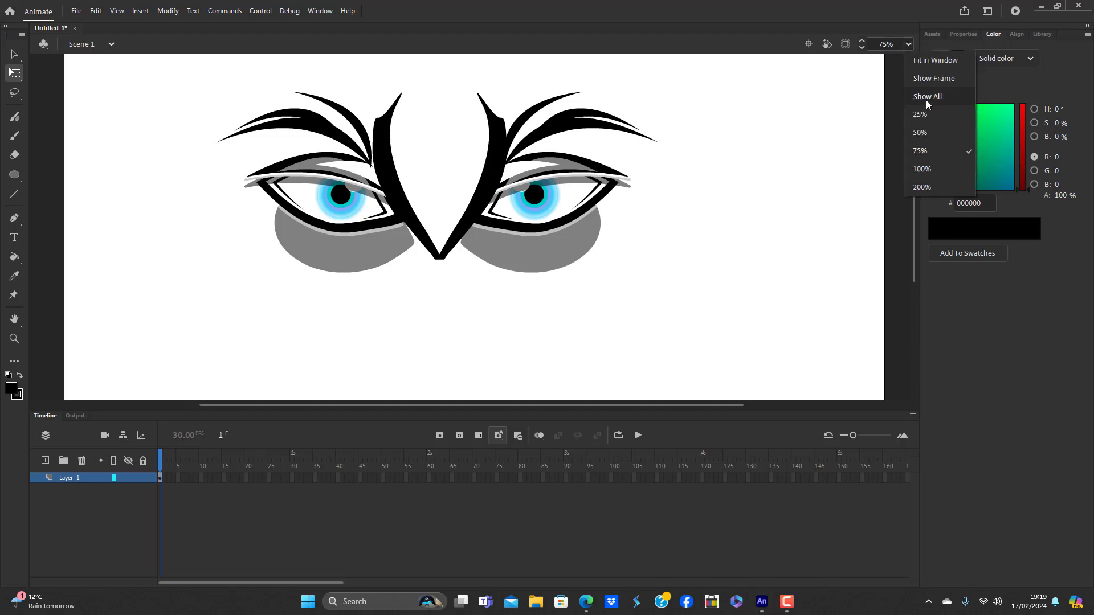
pyautogui.click(928, 133)
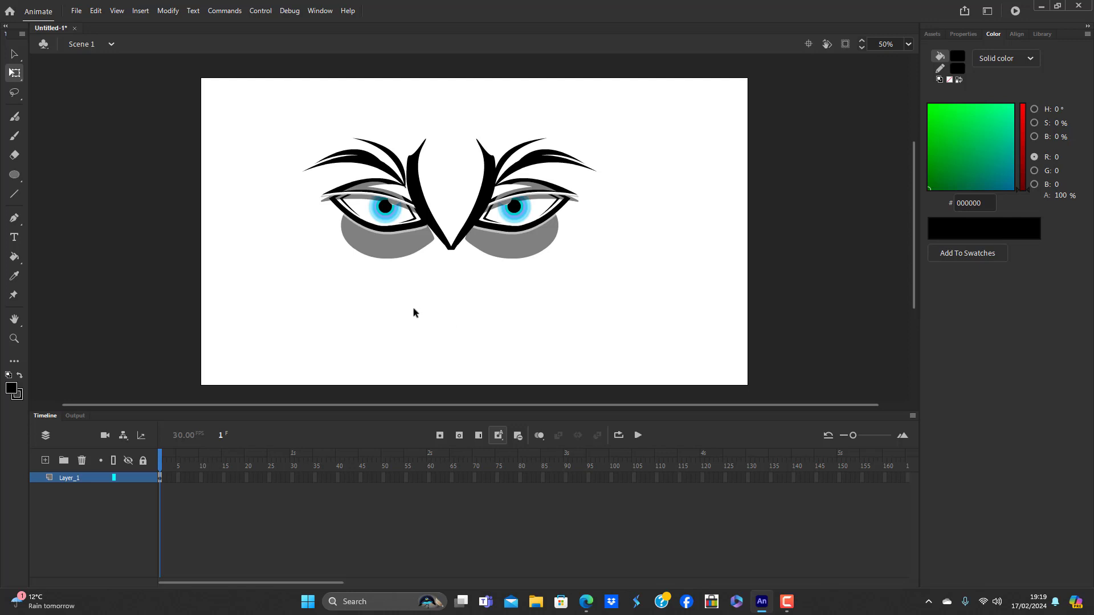
# Duplicate the V-shaped nose detail clip, scale the copy down to nest inside the original V between the eyes, and deselect it
pyautogui.click(424, 205)
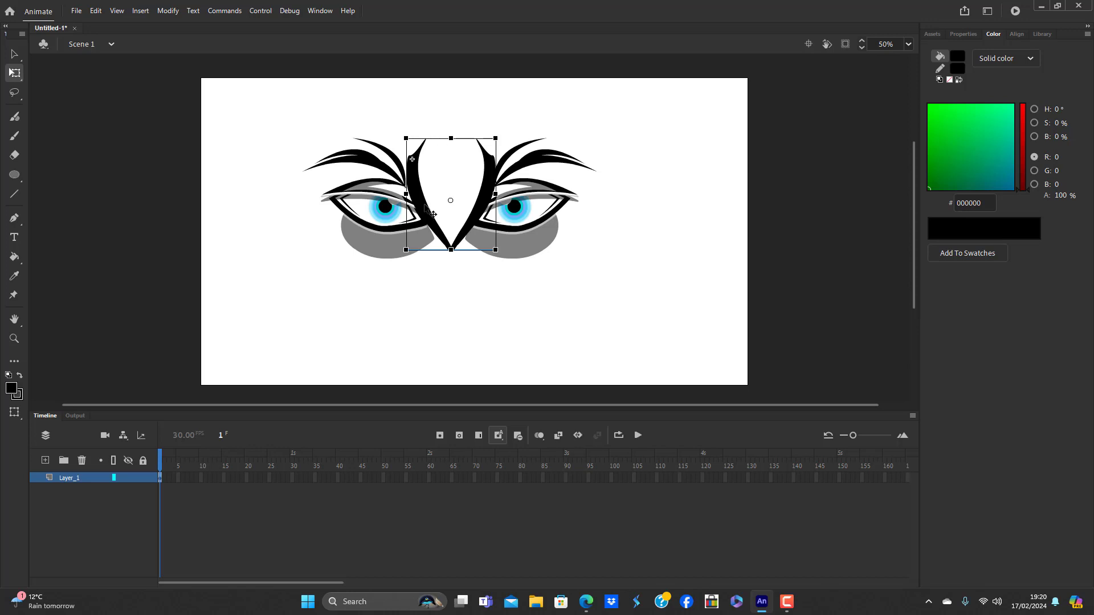
pyautogui.moveTo(496, 249); pyautogui.dragTo(460, 215)
pyautogui.click(512, 340)
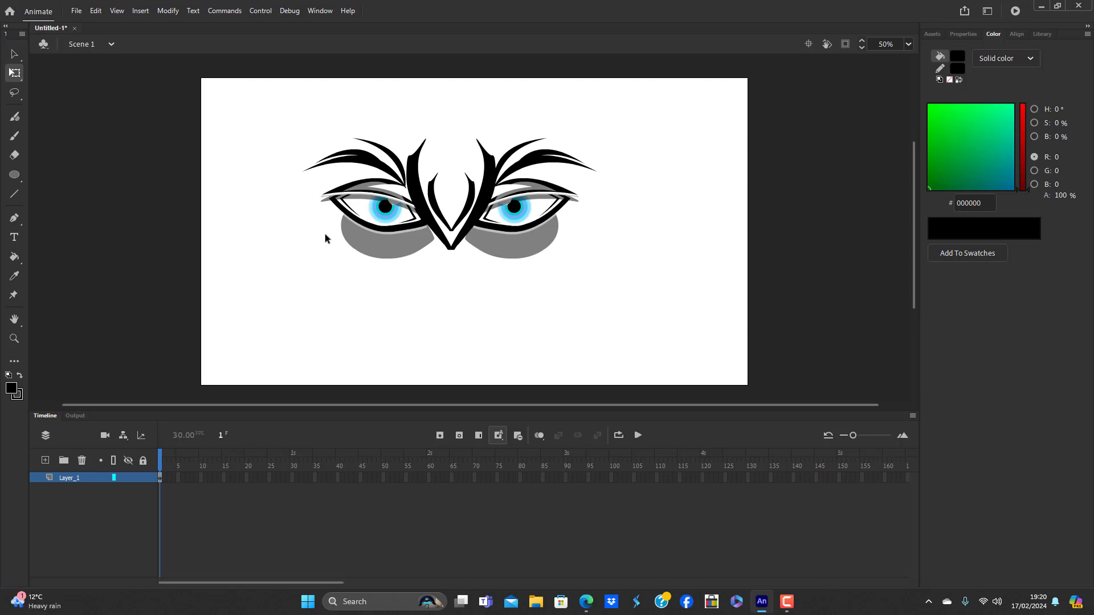
# Draw a thick black diagonal line with the Line tool across the grey shadow beneath the left eye
pyautogui.click(14, 194)
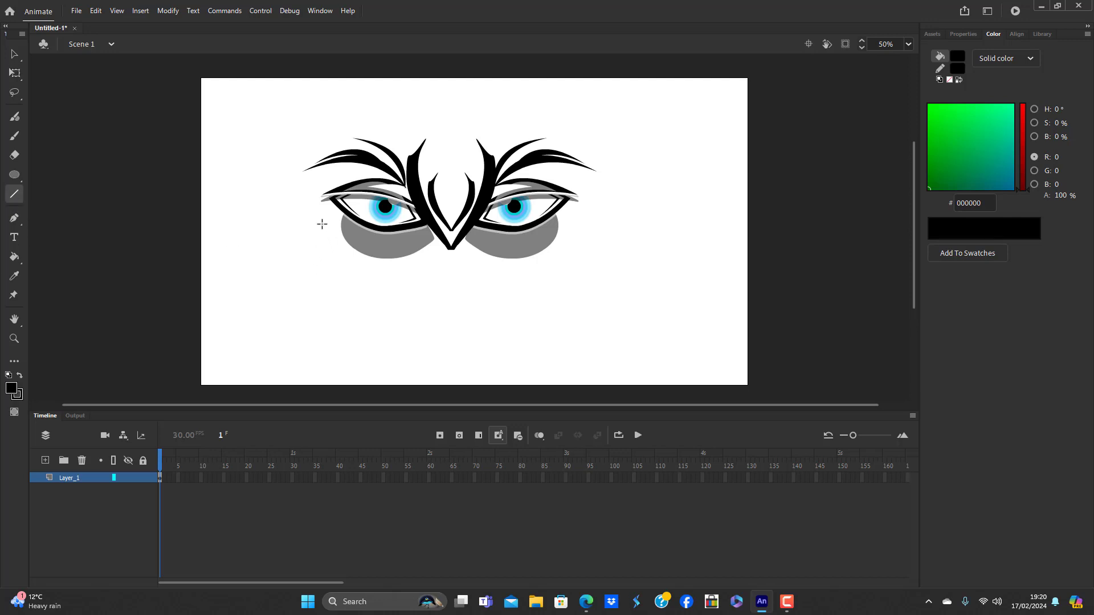
pyautogui.moveTo(321, 223); pyautogui.dragTo(428, 265)
pyautogui.click(18, 52)
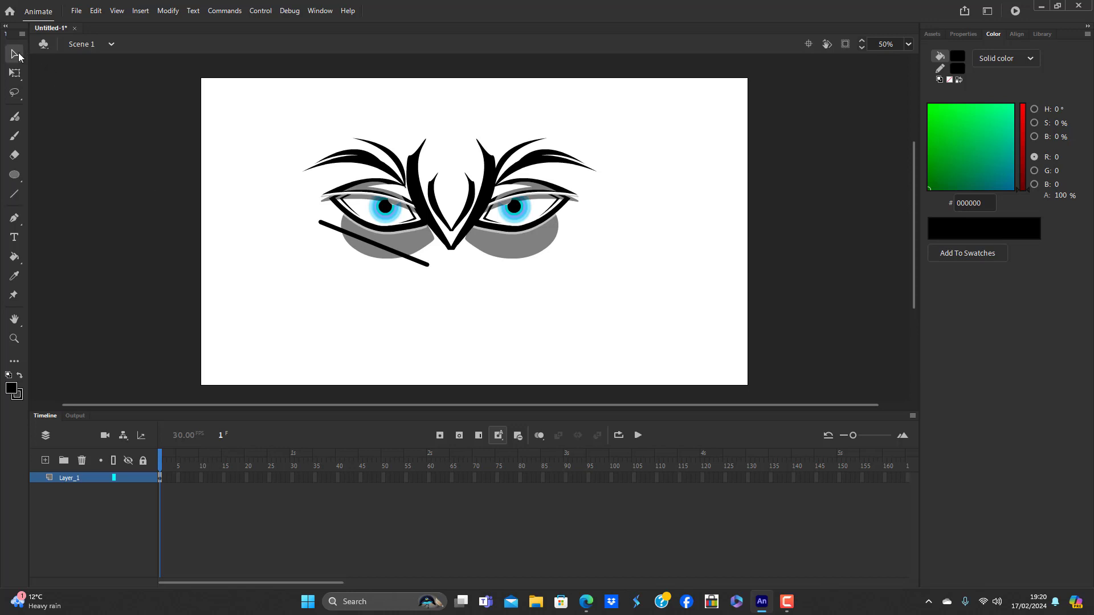
# Convert the new line under the left eye into a movie clip symbol named "undereye detail"
pyautogui.doubleClick(381, 245)
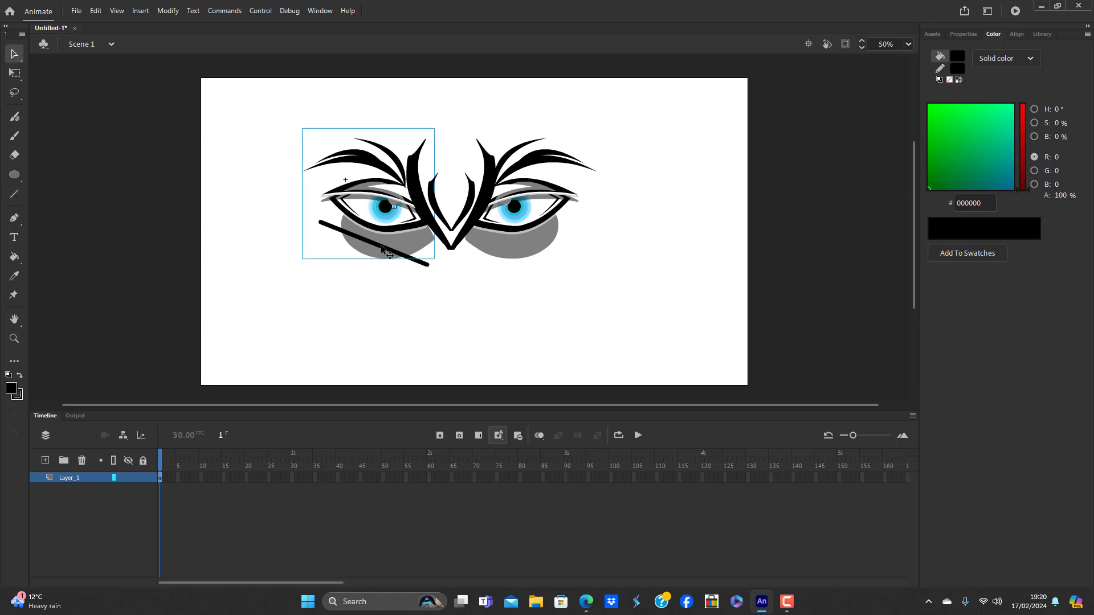
pyautogui.doubleClick(384, 287)
pyautogui.click(428, 264)
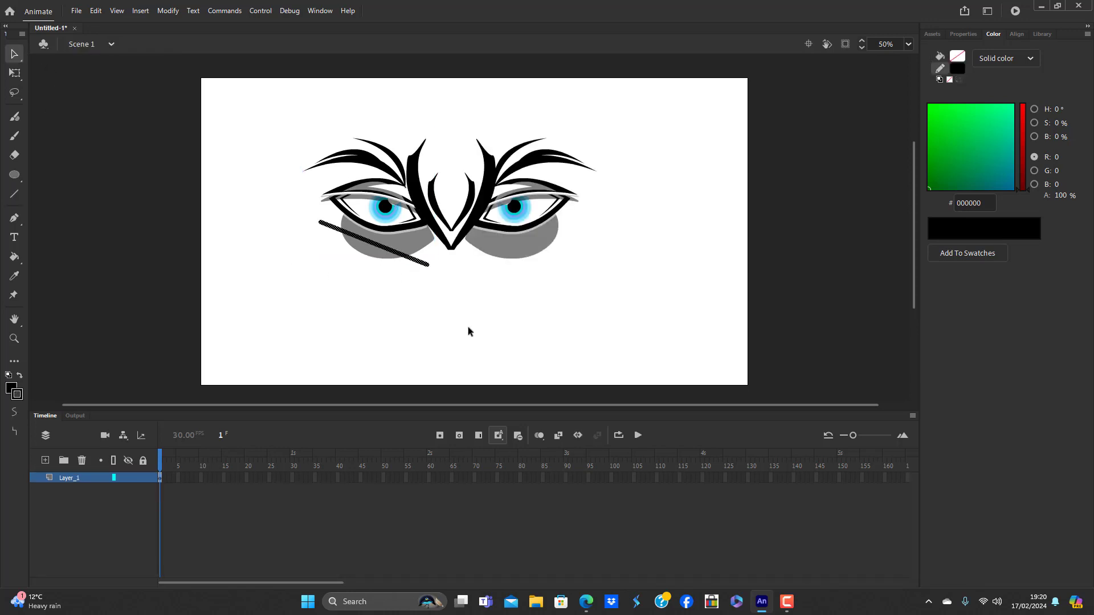
pyautogui.press('F8')
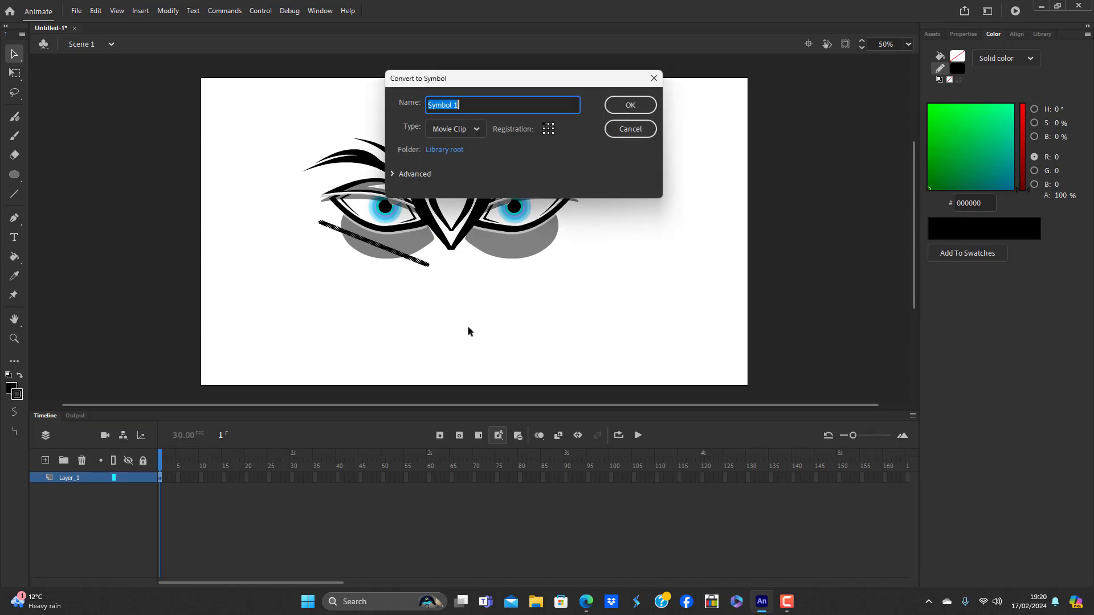
pyautogui.write('undereye detail')
pyautogui.press('Return')
pyautogui.click(467, 332)
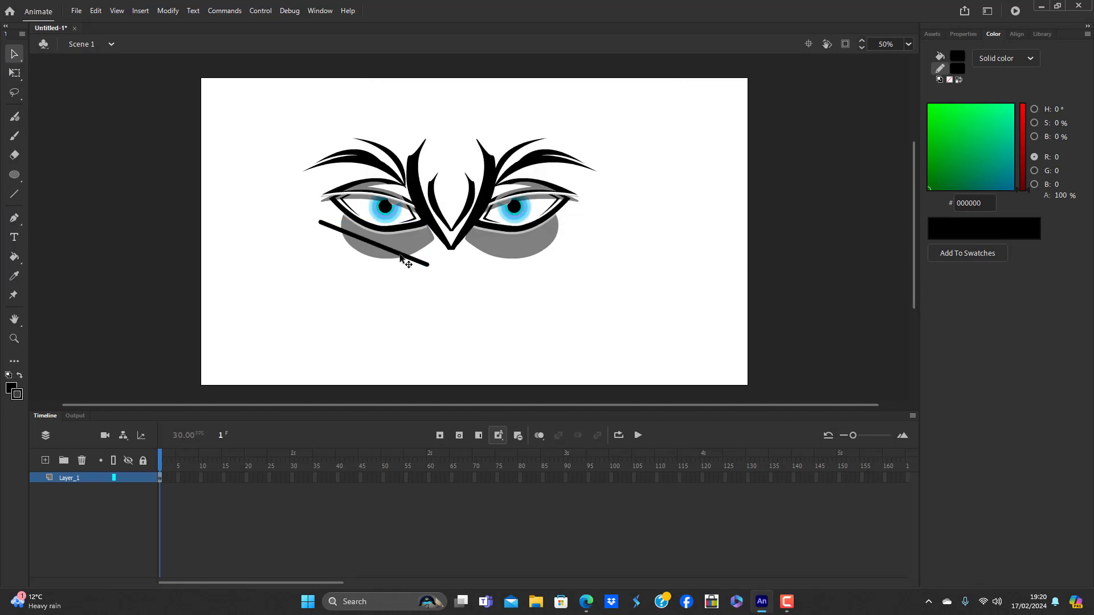
# Open the undereye detail symbol for editing and convert its line to a fill
pyautogui.doubleClick(401, 257)
pyautogui.click(408, 299)
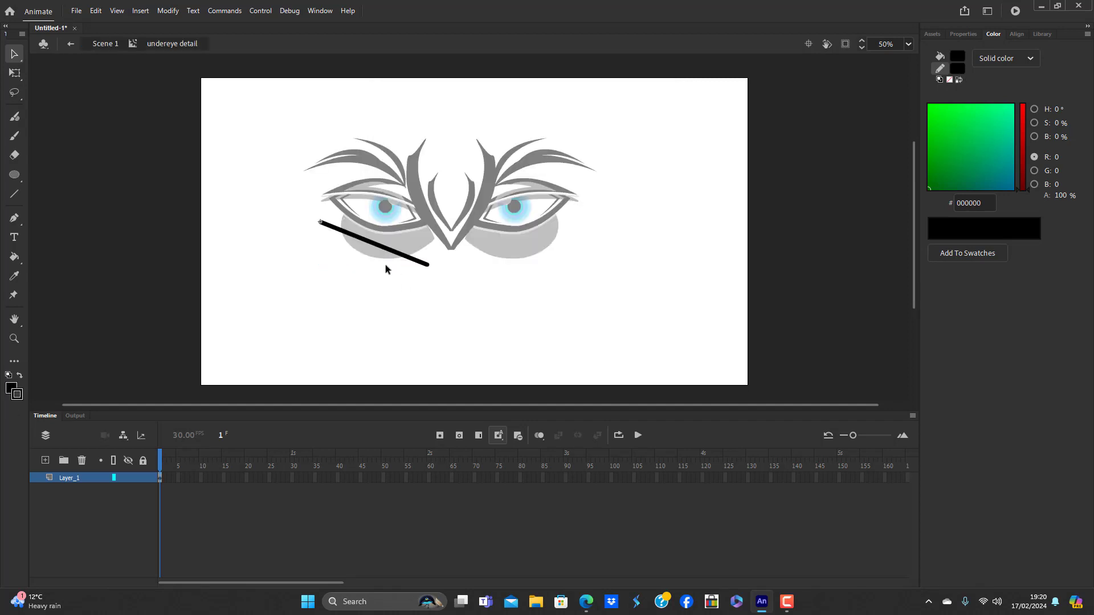
pyautogui.click(389, 254)
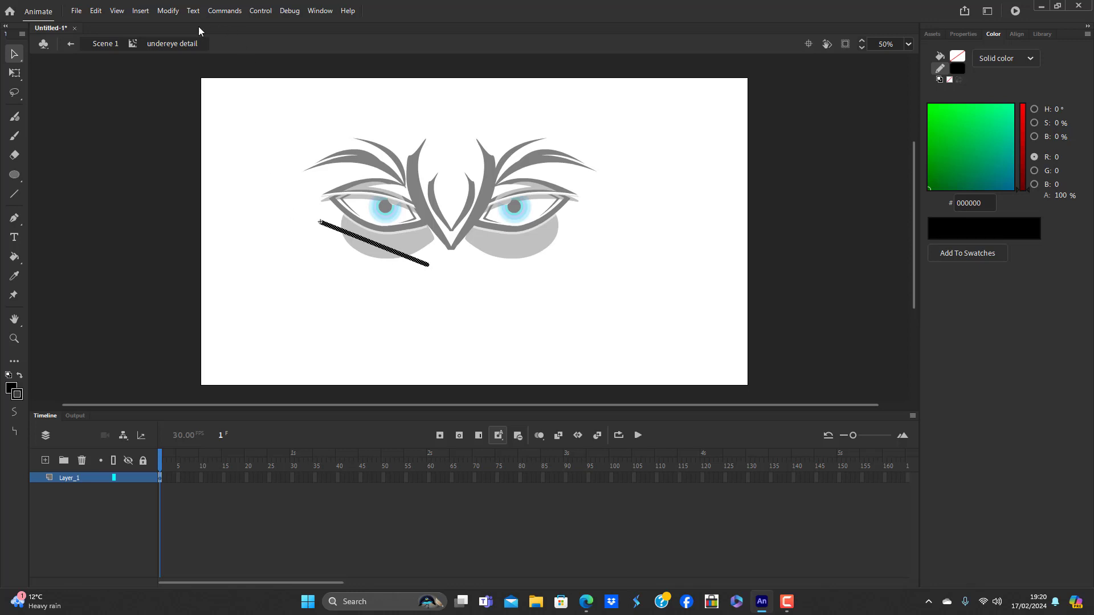
pyautogui.click(175, 14)
pyautogui.moveTo(235, 125)
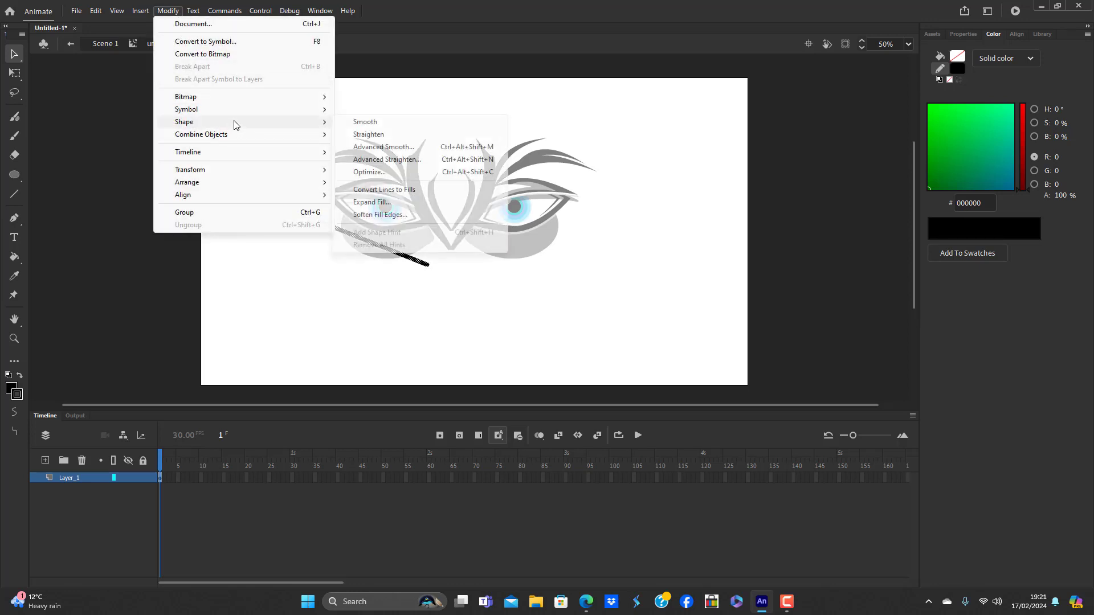
pyautogui.click(402, 189)
pyautogui.click(374, 295)
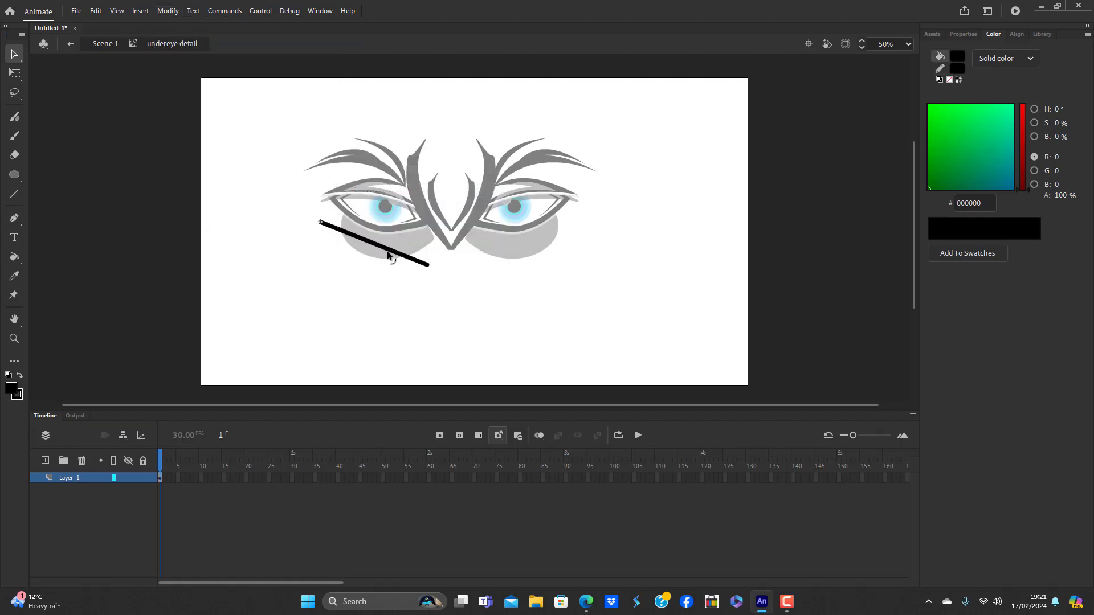
# Bend the filled line into an S-shaped curve with a tapered inner end, and return to the main scene
pyautogui.moveTo(388, 253)
pyautogui.mouseDown()
pyautogui.moveTo(378, 269)
pyautogui.moveTo(374, 257)
pyautogui.mouseUp()
pyautogui.moveTo(356, 244)
pyautogui.mouseDown()
pyautogui.moveTo(361, 257)
pyautogui.moveTo(345, 217)
pyautogui.moveTo(339, 236)
pyautogui.moveTo(341, 227)
pyautogui.mouseUp()
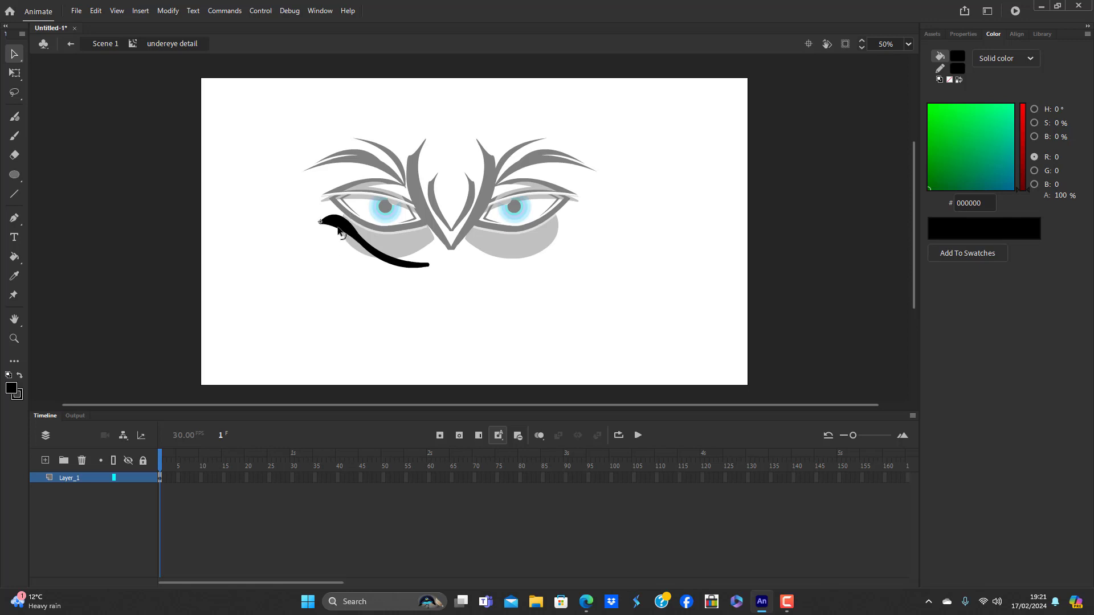
pyautogui.moveTo(428, 265)
pyautogui.mouseDown()
pyautogui.moveTo(400, 268)
pyautogui.moveTo(437, 274)
pyautogui.moveTo(426, 281)
pyautogui.mouseUp()
pyautogui.click(395, 275)
pyautogui.press('Delete')
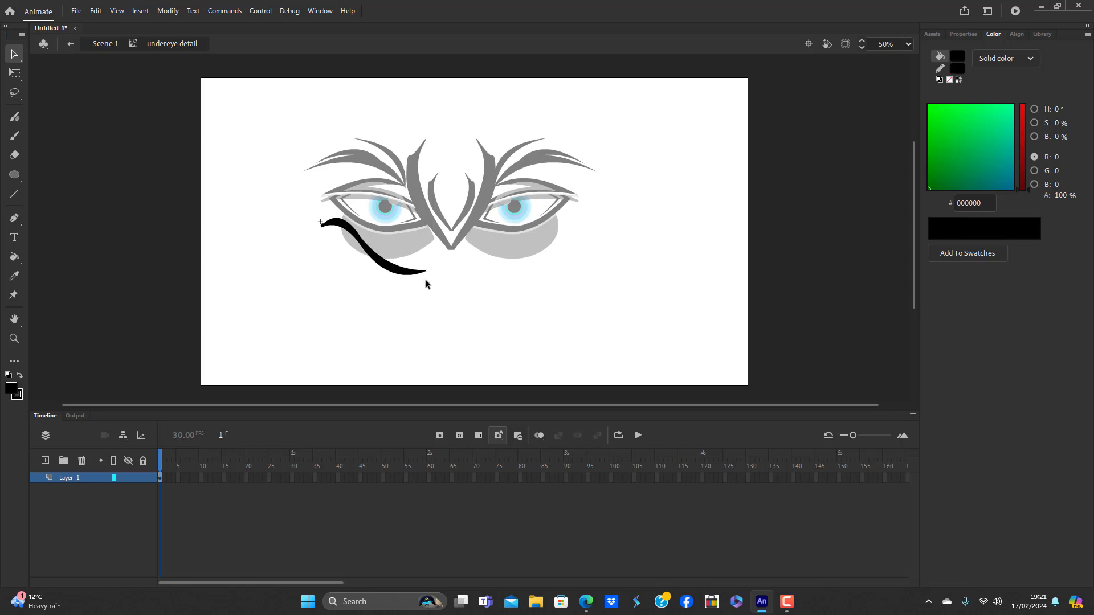
pyautogui.doubleClick(423, 312)
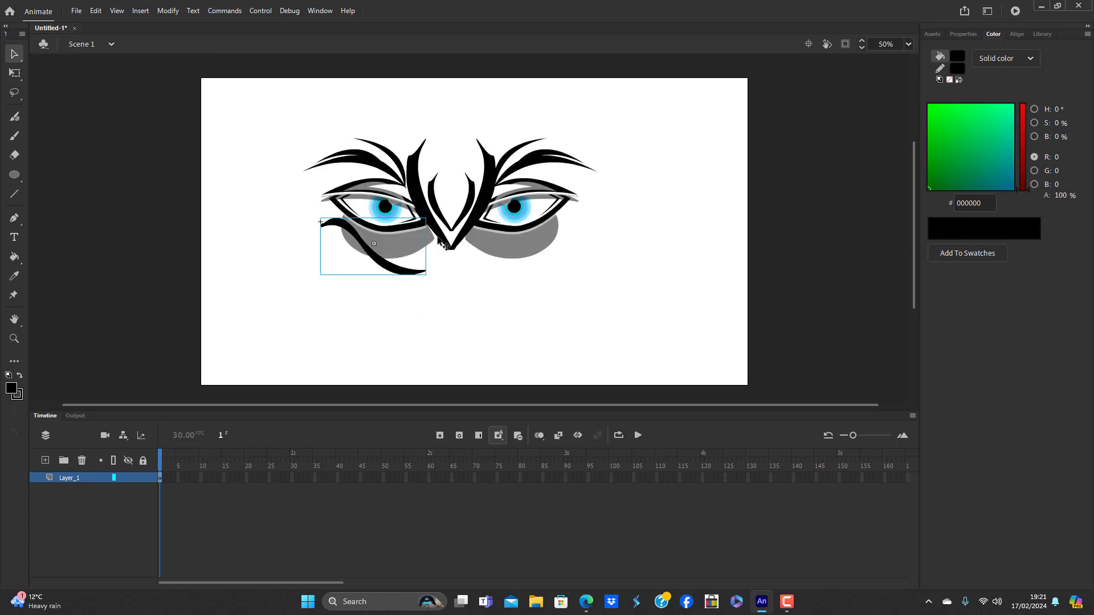
# Rotate the undereye detail counterclockwise and move it up so it follows the left eye's lower lid
pyautogui.press('q')
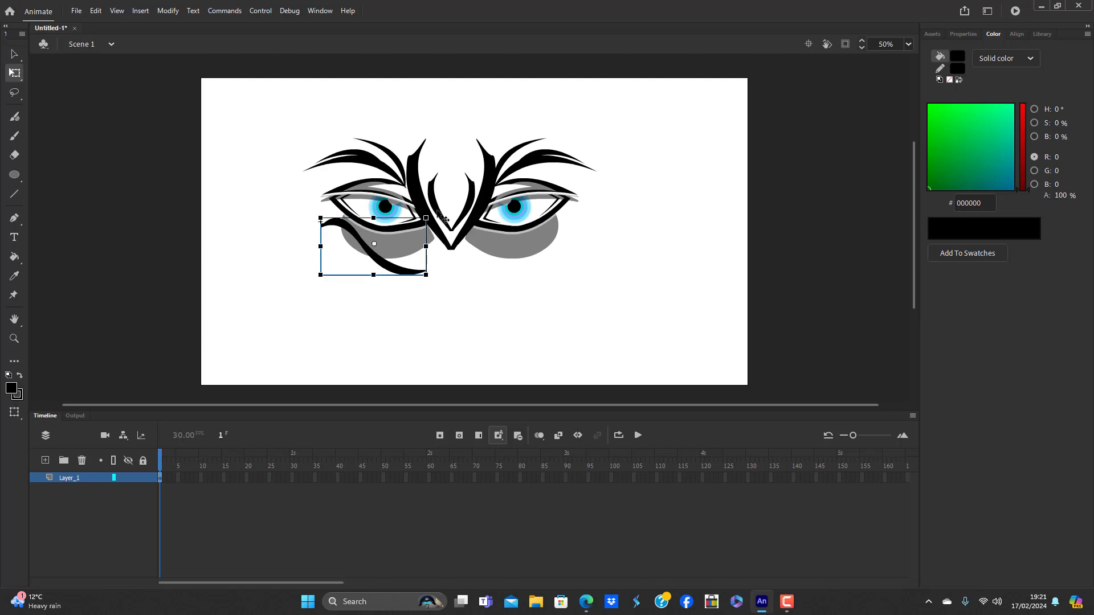
pyautogui.moveTo(440, 216); pyautogui.dragTo(425, 184)
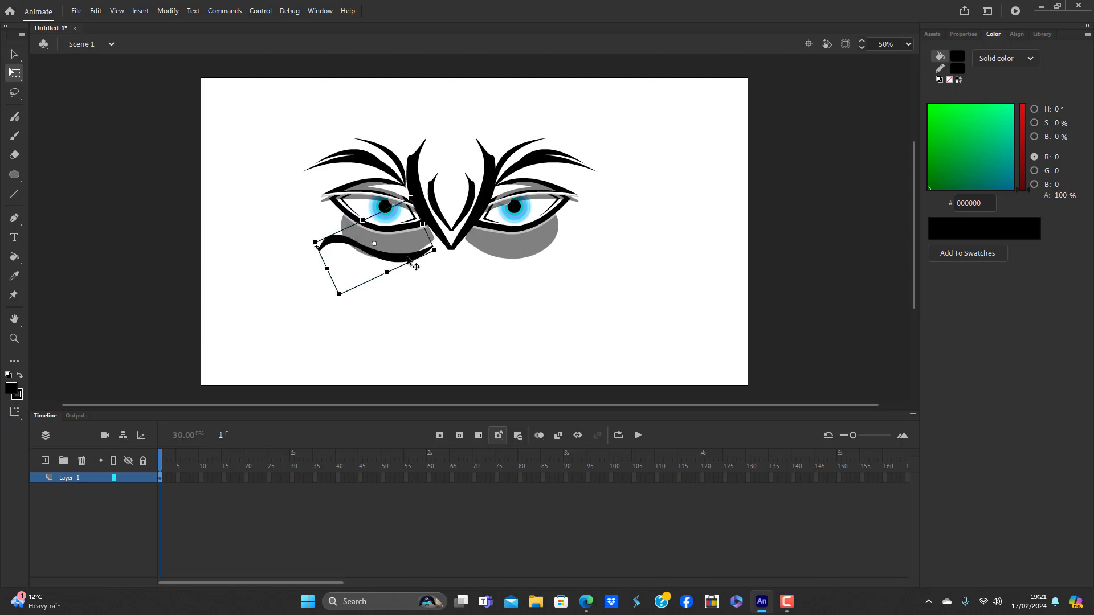
pyautogui.moveTo(409, 259); pyautogui.dragTo(403, 240)
pyautogui.click(416, 307)
pyautogui.click(391, 251)
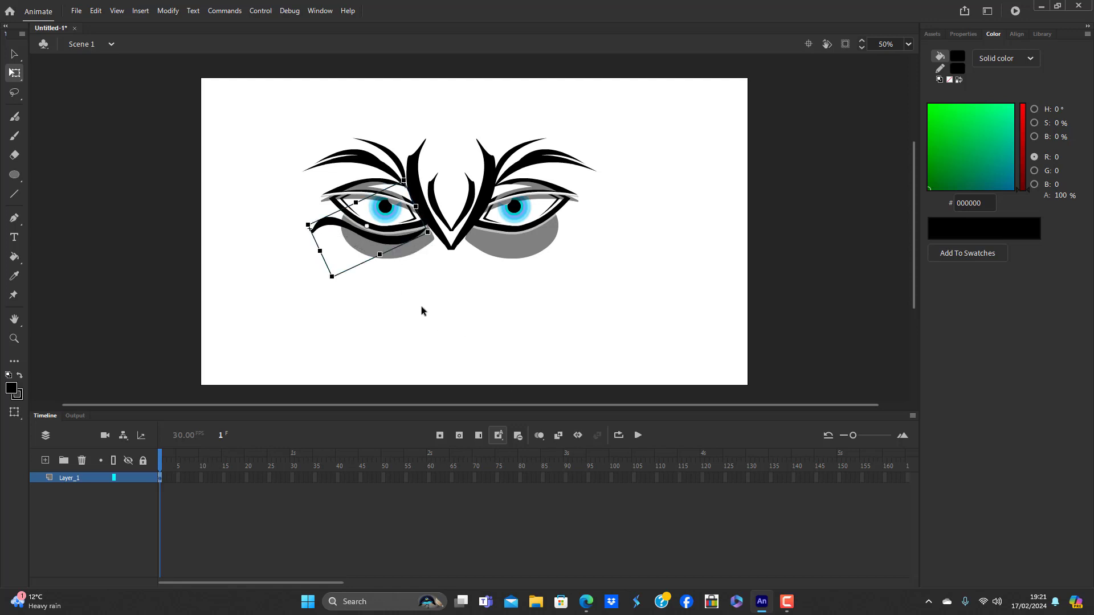
# Duplicate the undereye detail, flip the copy horizontally and place it beneath the right eye
pyautogui.moveTo(390, 243); pyautogui.dragTo(594, 292)
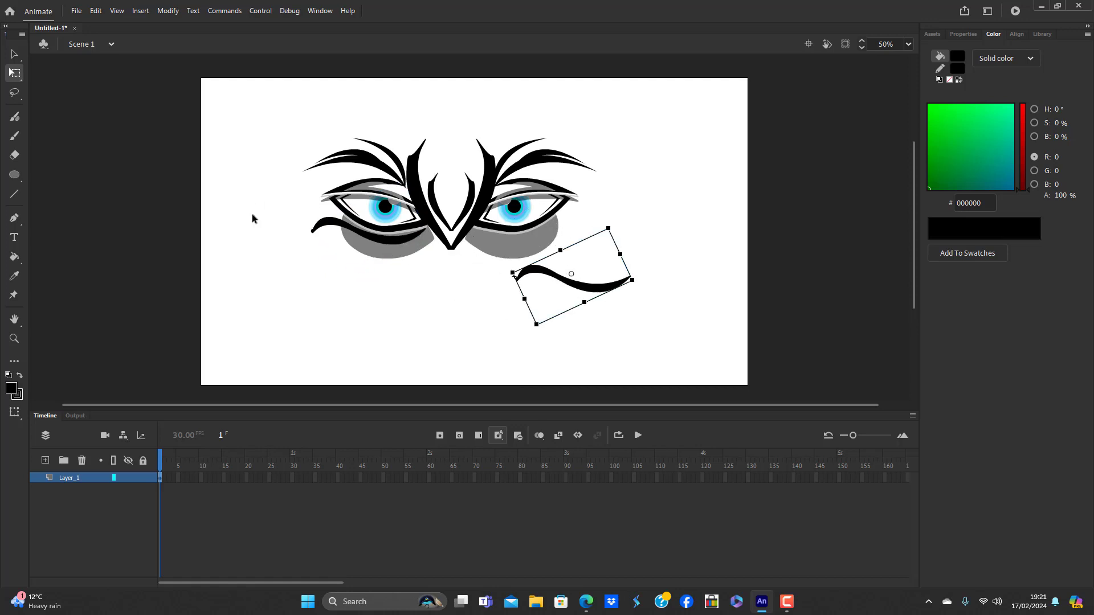
pyautogui.click(168, 11)
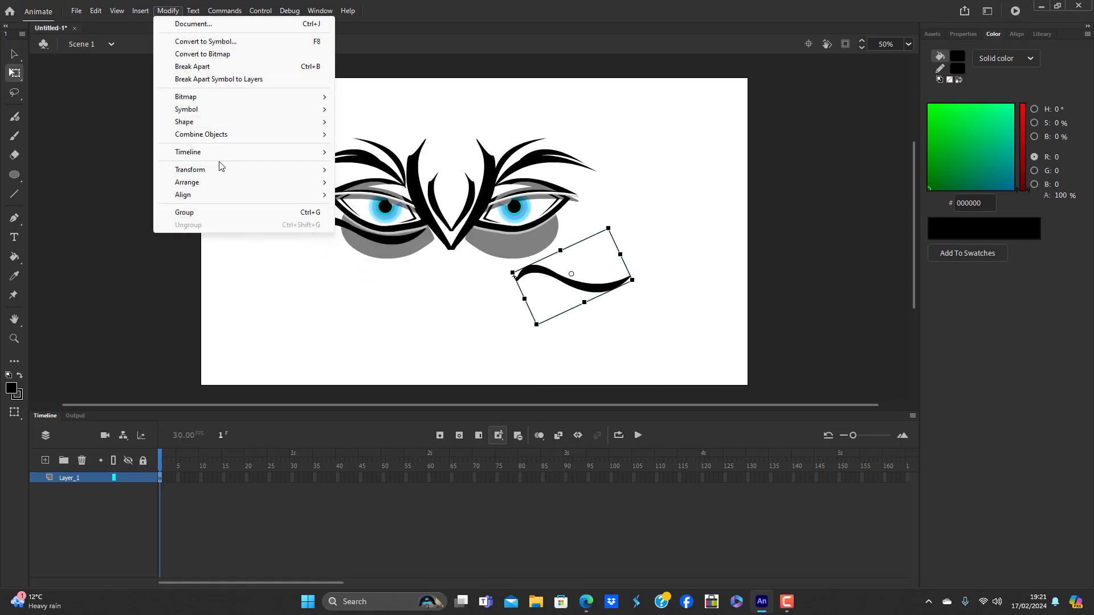
pyautogui.moveTo(219, 170)
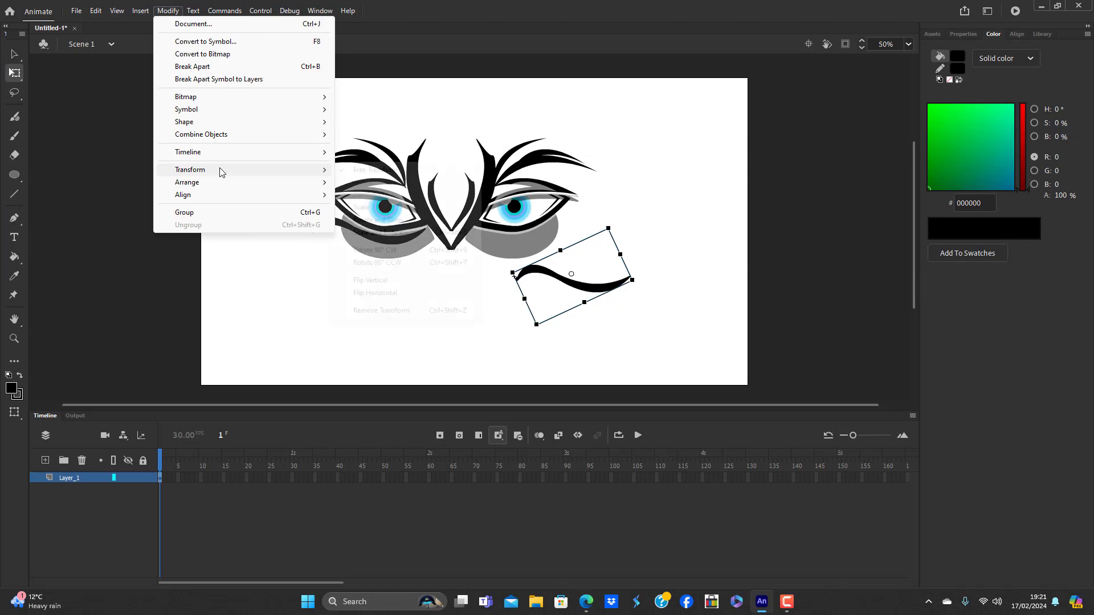
pyautogui.click(402, 293)
pyautogui.moveTo(554, 293); pyautogui.dragTo(511, 250)
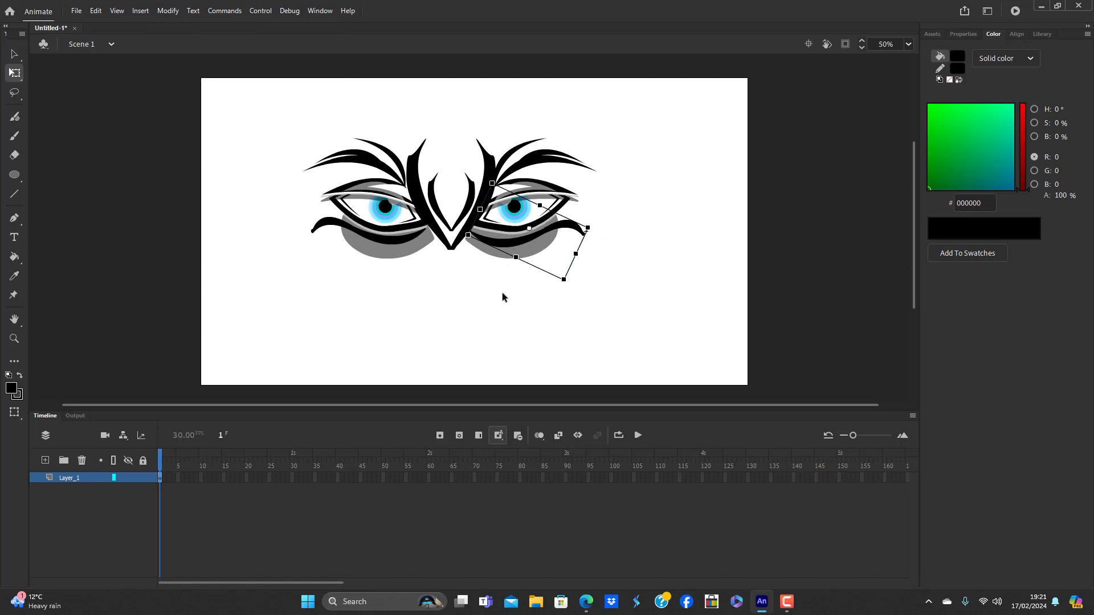
pyautogui.click(491, 311)
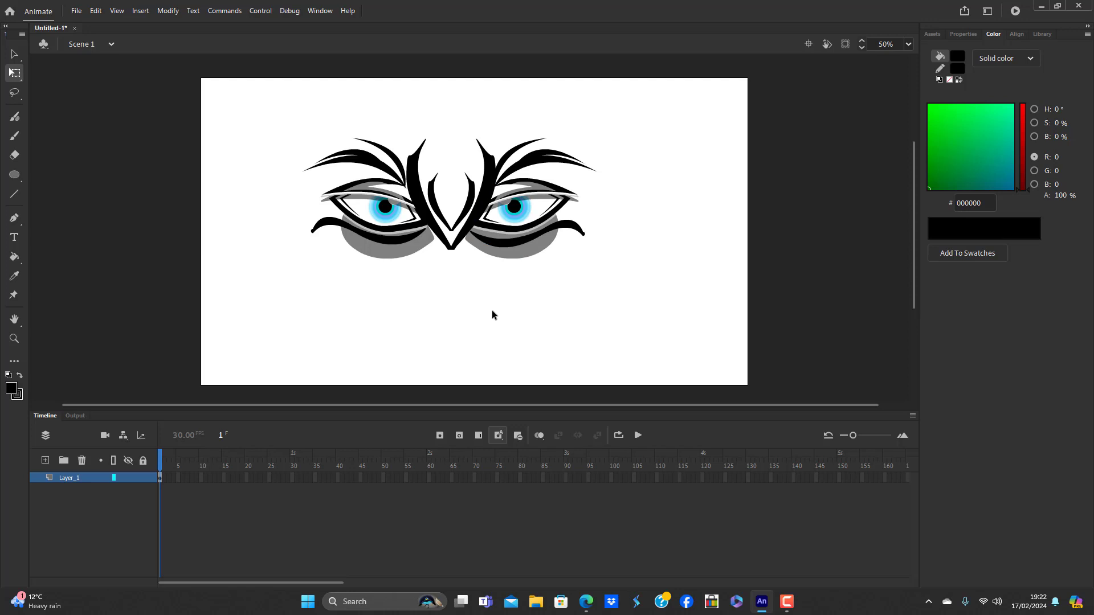
# Select all the artwork on the stage and convert it into a movie clip symbol named "whole_eye_an"
pyautogui.rightClick(492, 326)
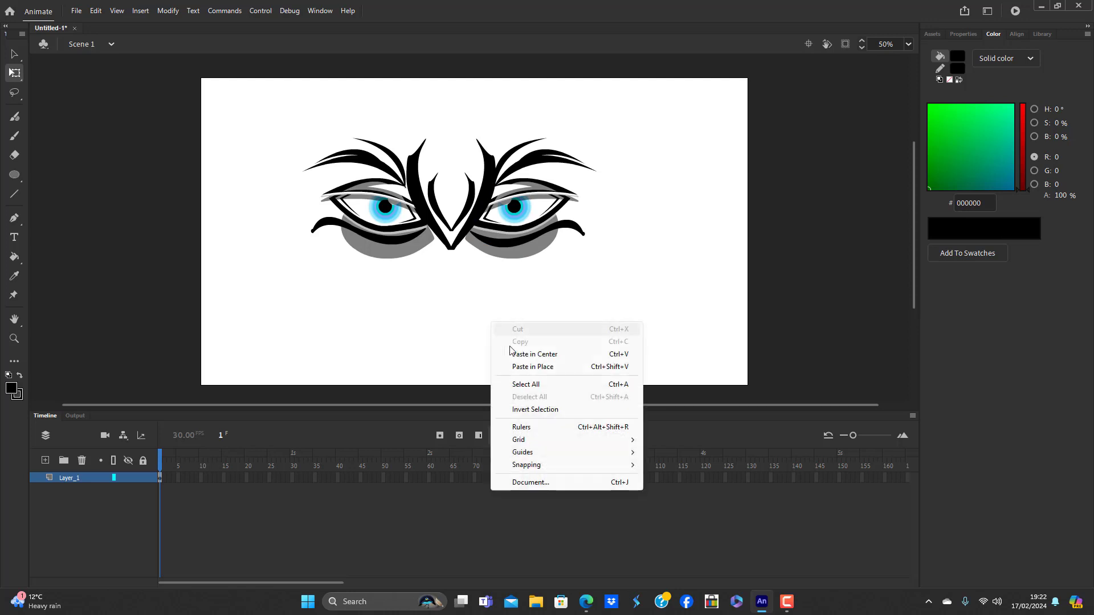
pyautogui.click(535, 387)
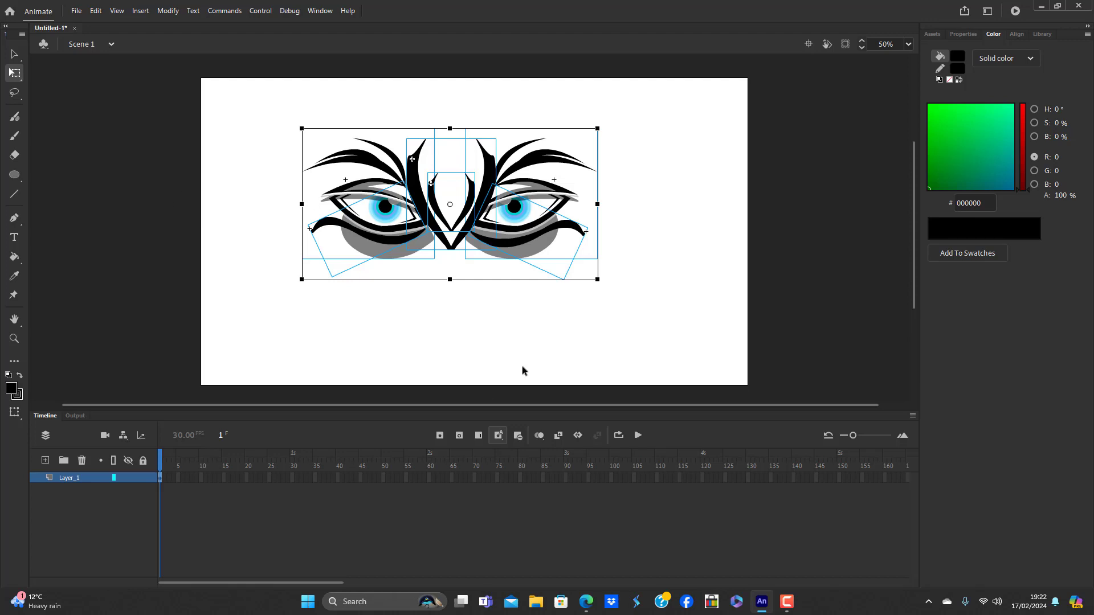
pyautogui.press('F8')
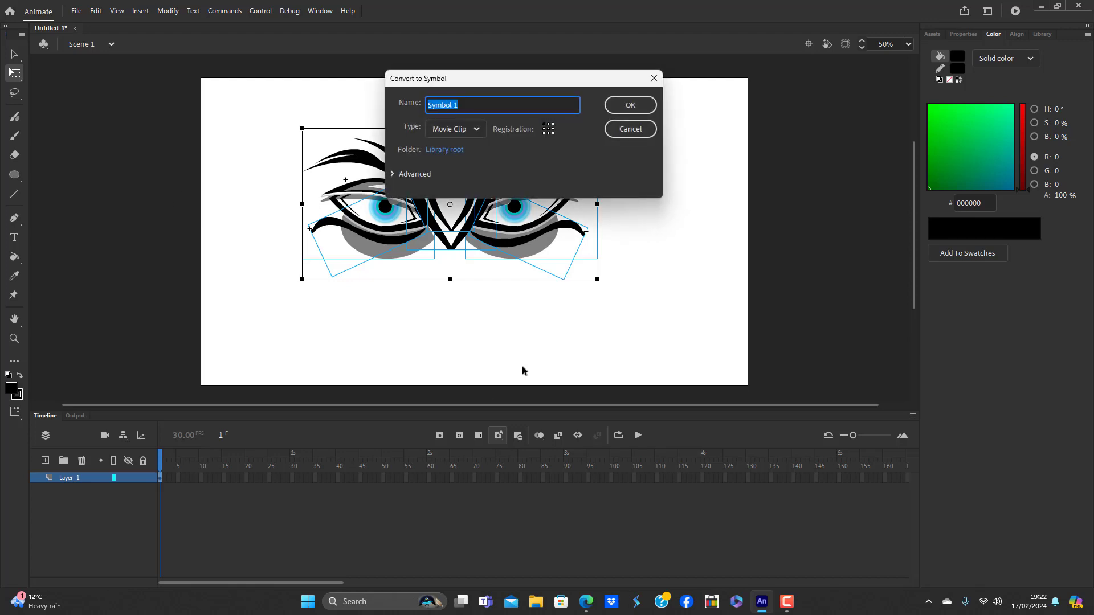
pyautogui.press('BackSpace')
pyautogui.write('whgole')
pyautogui.press('BackSpace')
pyautogui.press('BackSpace')
pyautogui.press('BackSpace')
pyautogui.press('BackSpace')
pyautogui.write('ole_eye_an')
pyautogui.press('Return')
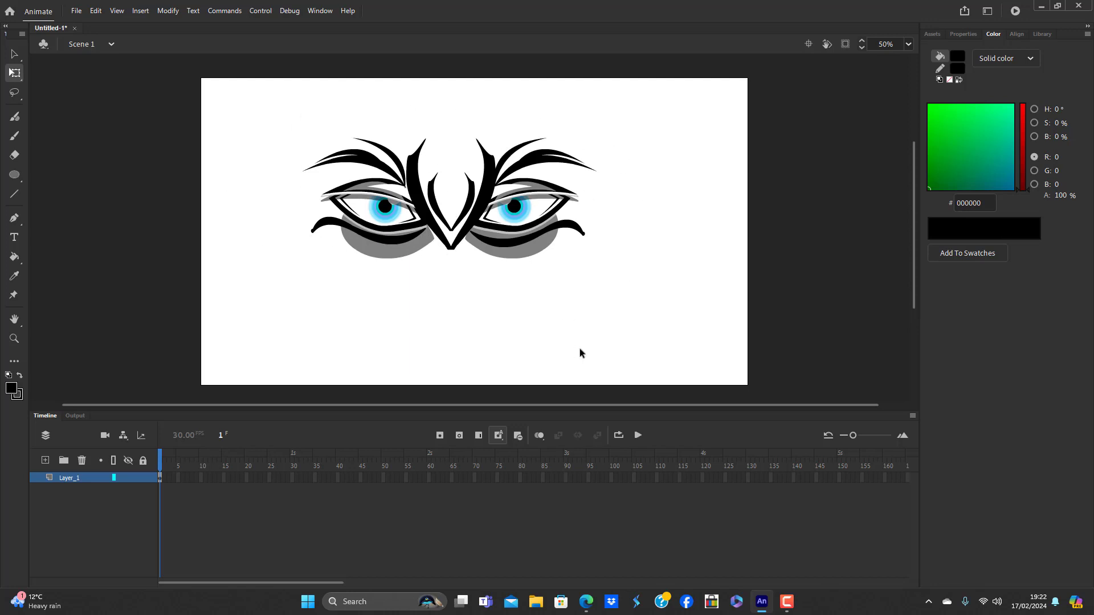
# Scale the whole eye symbol down proportionally and shift it to the horizontal centre of the stage
pyautogui.click(526, 203)
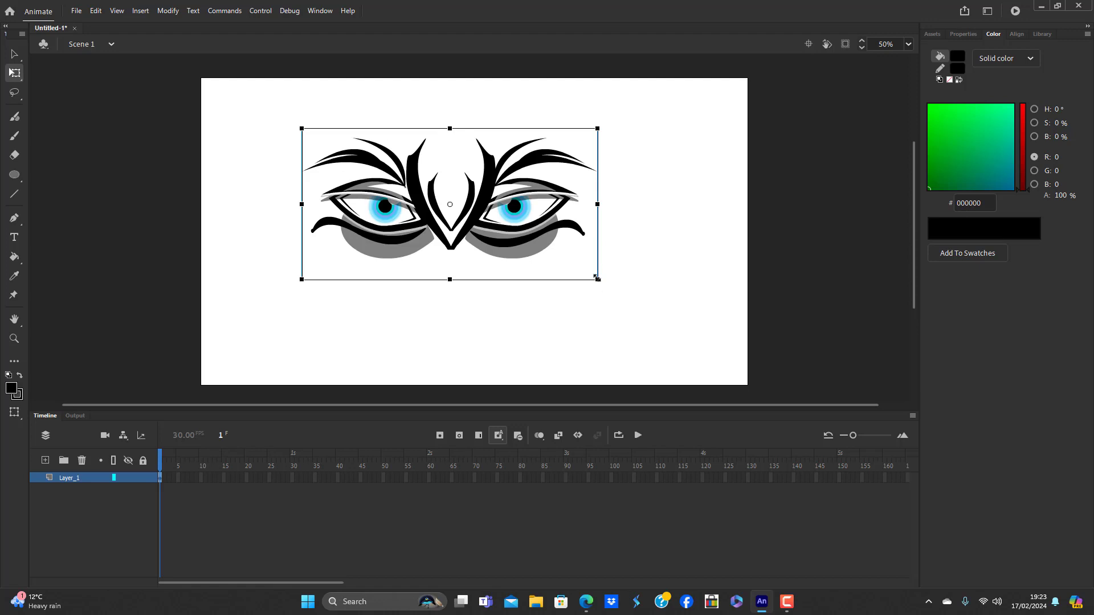
pyautogui.moveTo(593, 272); pyautogui.dragTo(556, 255)
pyautogui.click(595, 311)
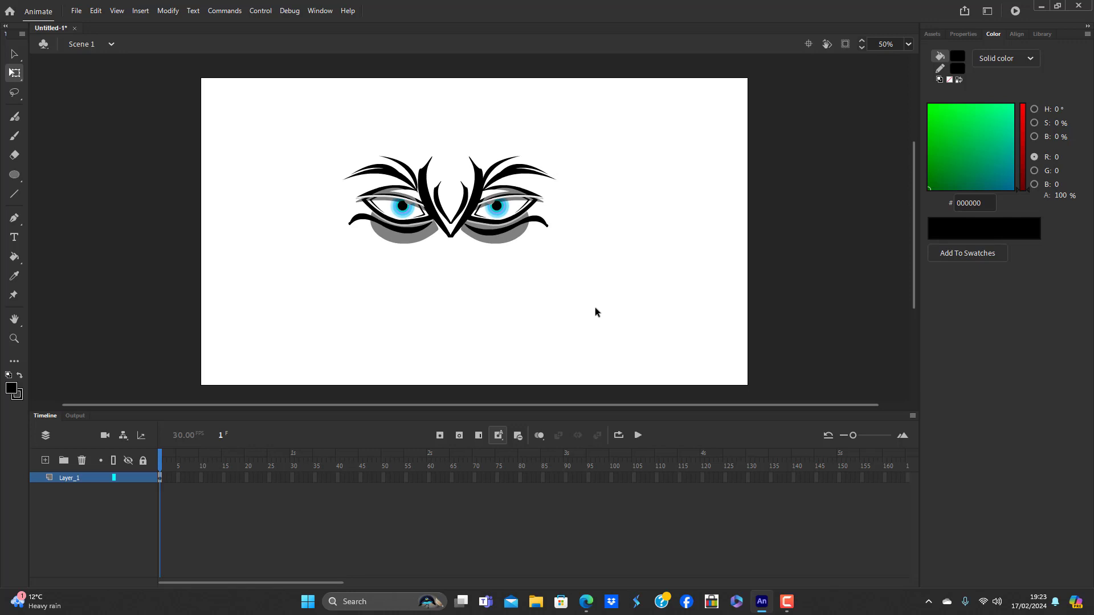
pyautogui.click(498, 224)
pyautogui.moveTo(498, 224); pyautogui.dragTo(521, 224)
pyautogui.click(557, 312)
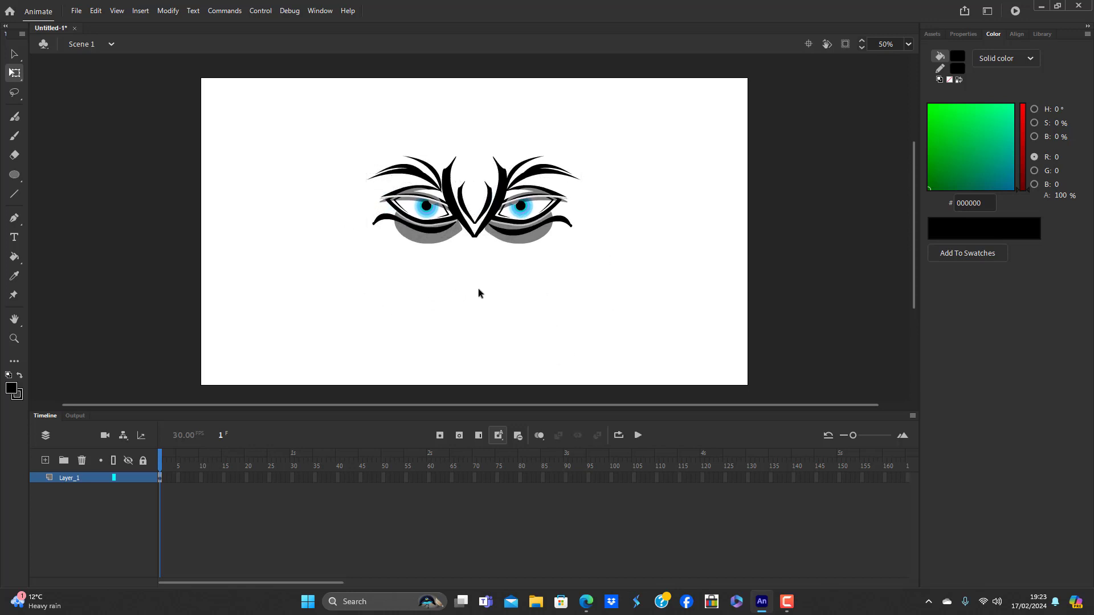
# Draw a tall, narrow black rectangle for the nose below the eyes and delete its outline
pyautogui.click(14, 174)
pyautogui.click(68, 177)
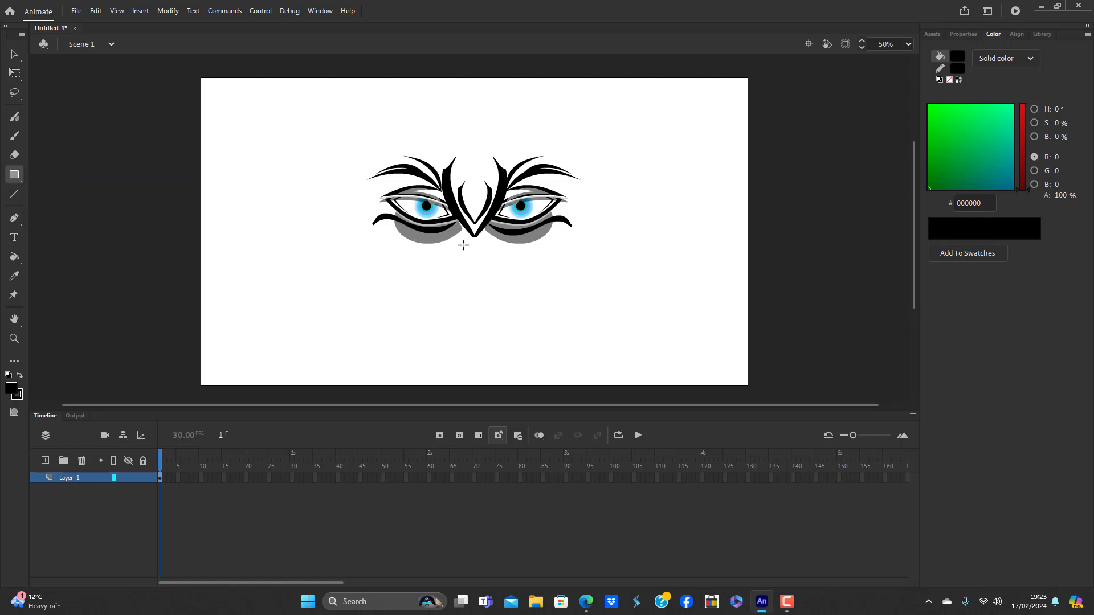
pyautogui.moveTo(463, 245); pyautogui.dragTo(488, 323)
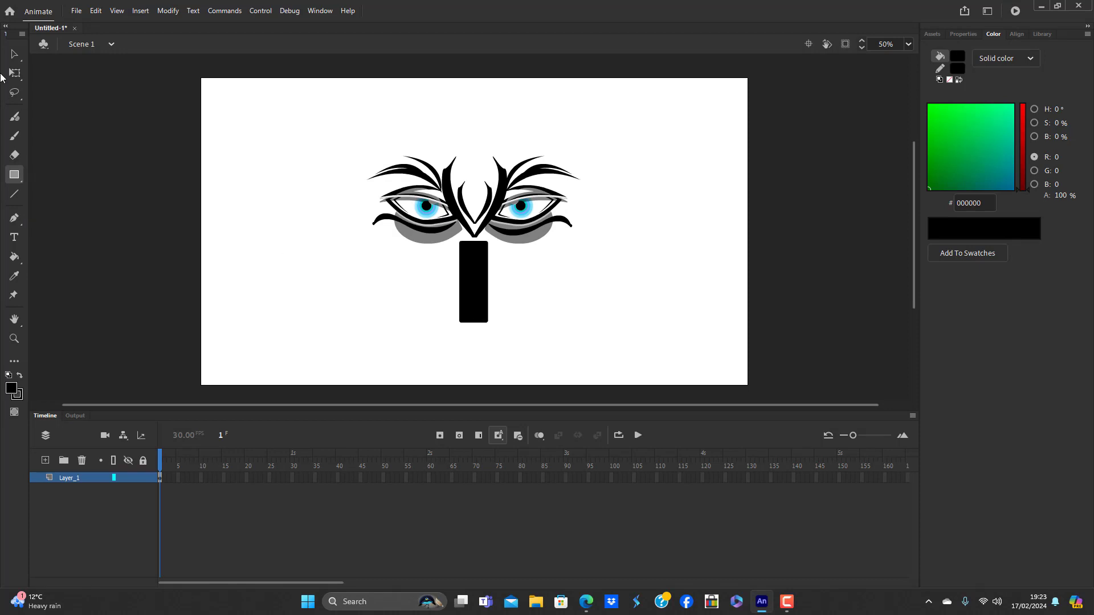
pyautogui.click(14, 55)
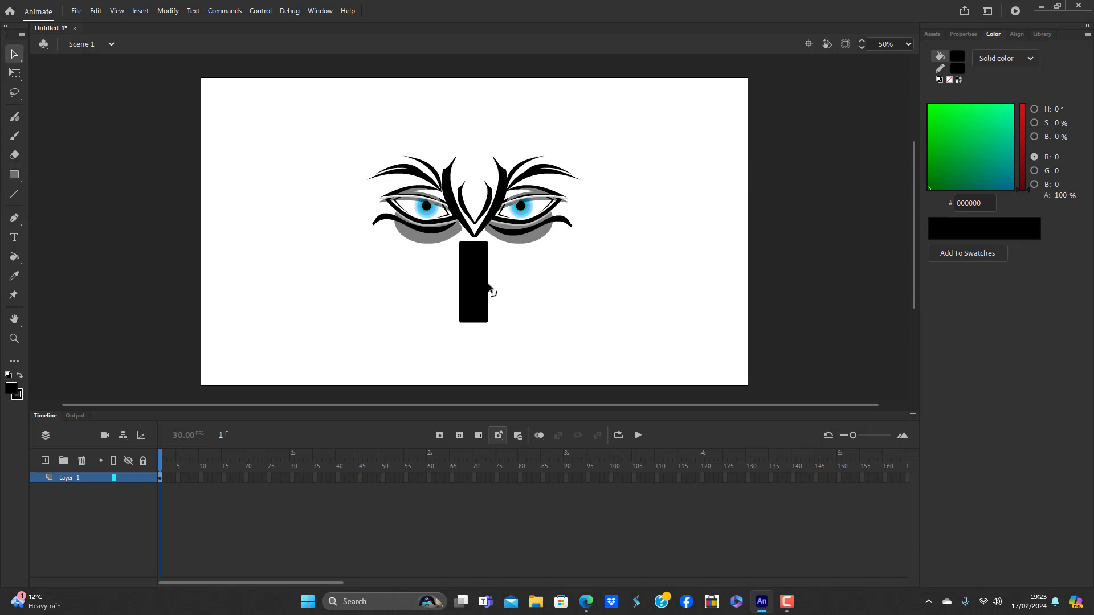
pyautogui.click(488, 287)
pyautogui.press('Delete')
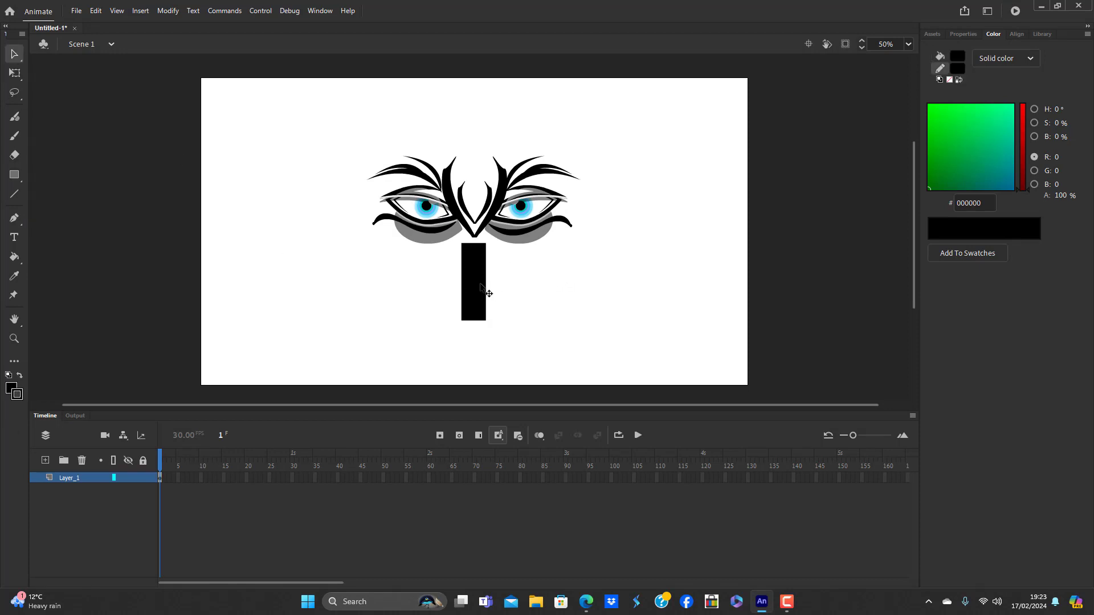
# Convert the black rectangle's fill below the eyes into a movie clip symbol
pyautogui.click(479, 291)
pyautogui.click(542, 304)
pyautogui.click(475, 264)
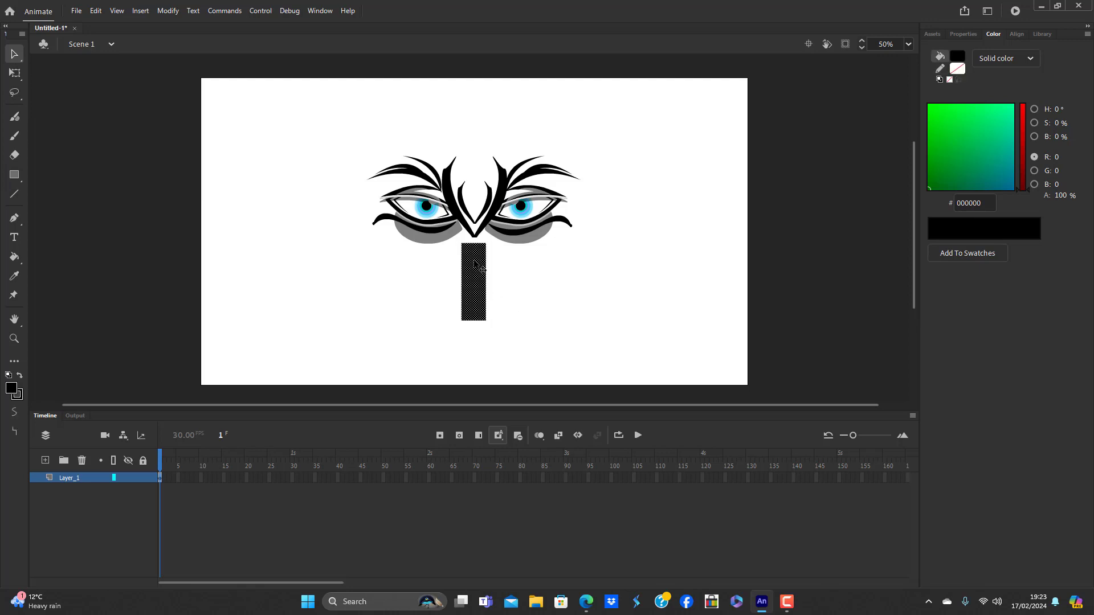
pyautogui.press('F8')
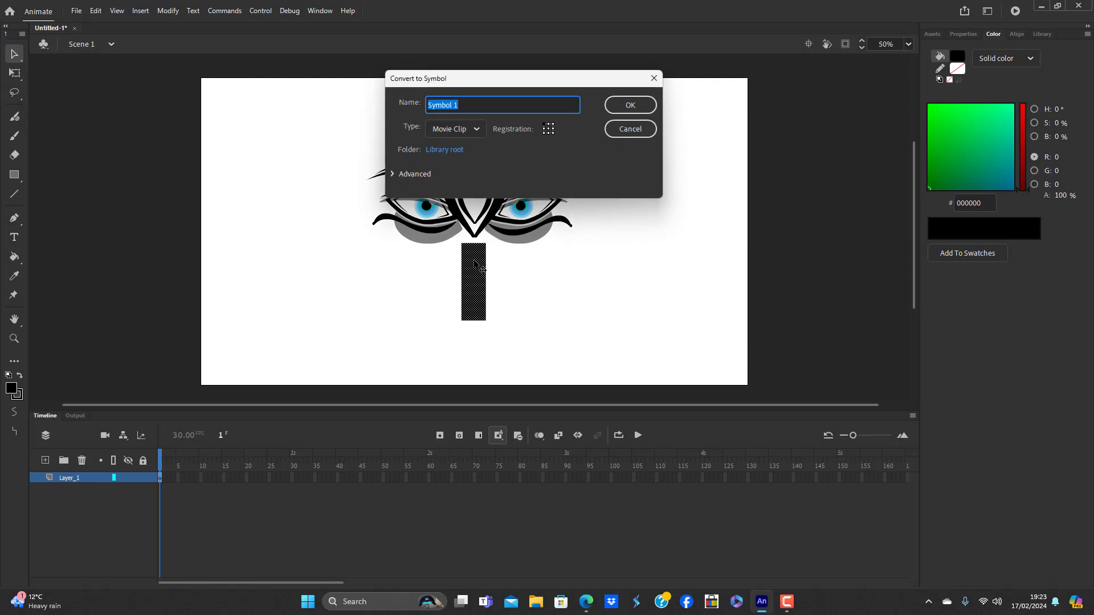
pyautogui.press('BackSpace')
pyautogui.press('Return')
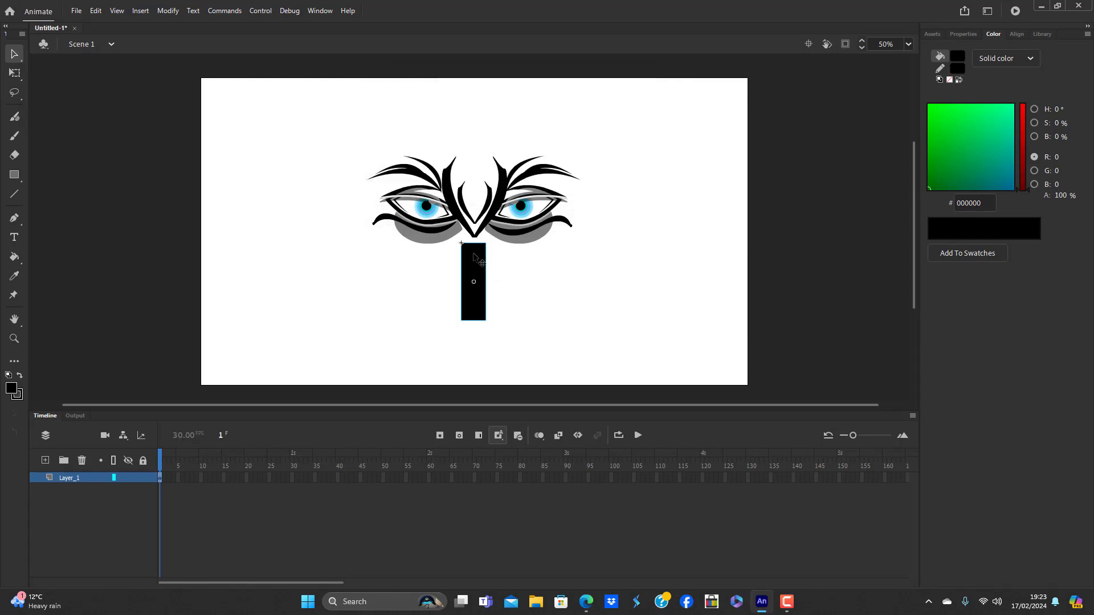
# Inside the nose symbol, shorten the black rectangle and reshape it into a pinched, pointed nose, moving the symbol up to the brow
pyautogui.doubleClick(473, 268)
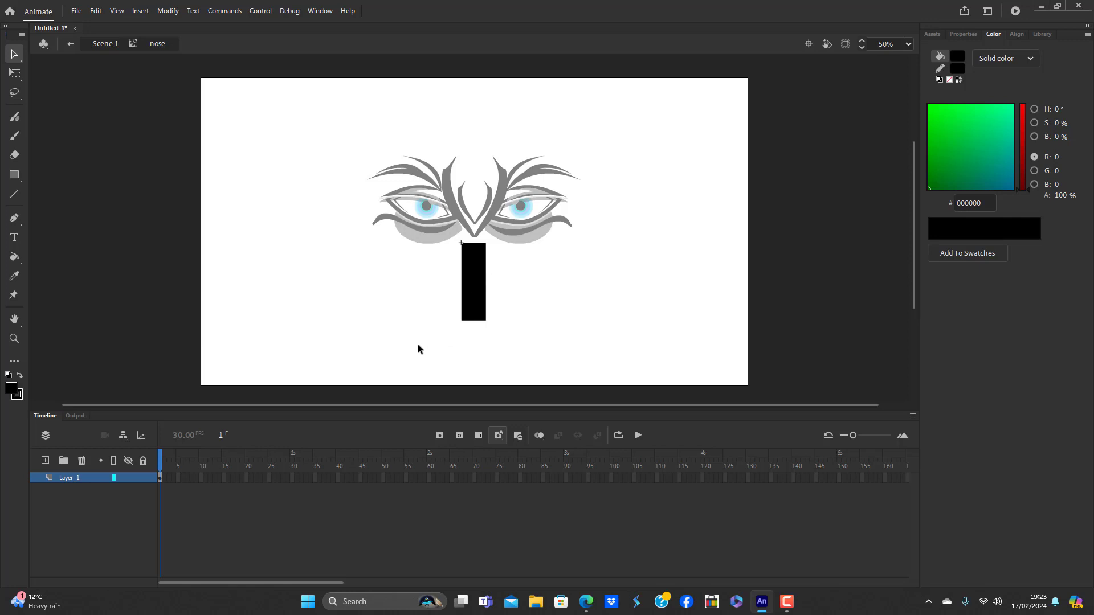
pyautogui.moveTo(418, 345); pyautogui.dragTo(524, 277)
pyautogui.press('Delete')
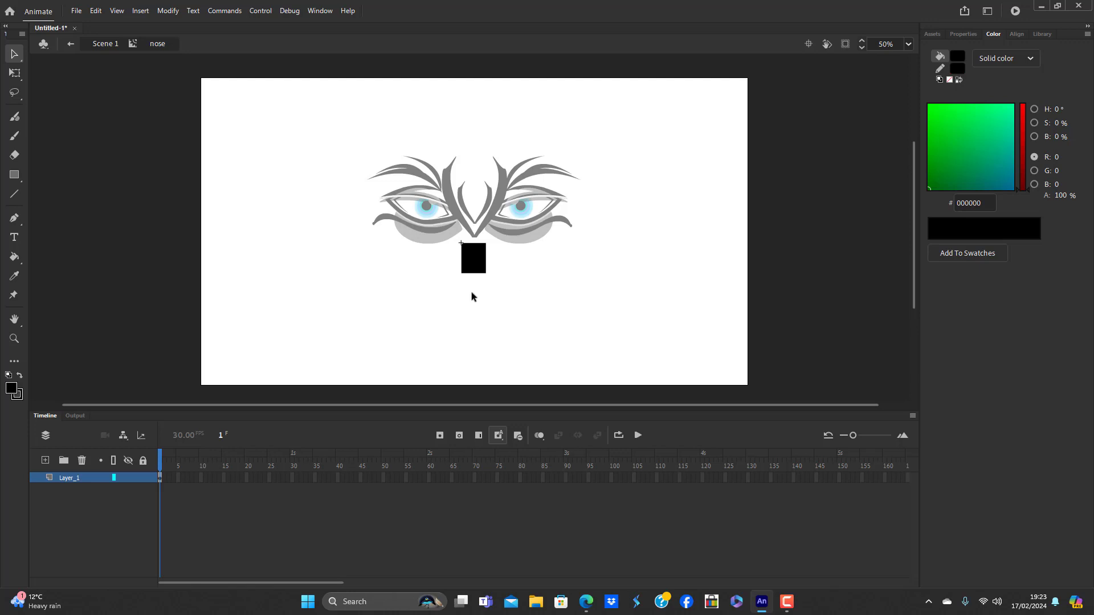
pyautogui.moveTo(473, 274); pyautogui.dragTo(476, 305)
pyautogui.moveTo(462, 261); pyautogui.dragTo(474, 308)
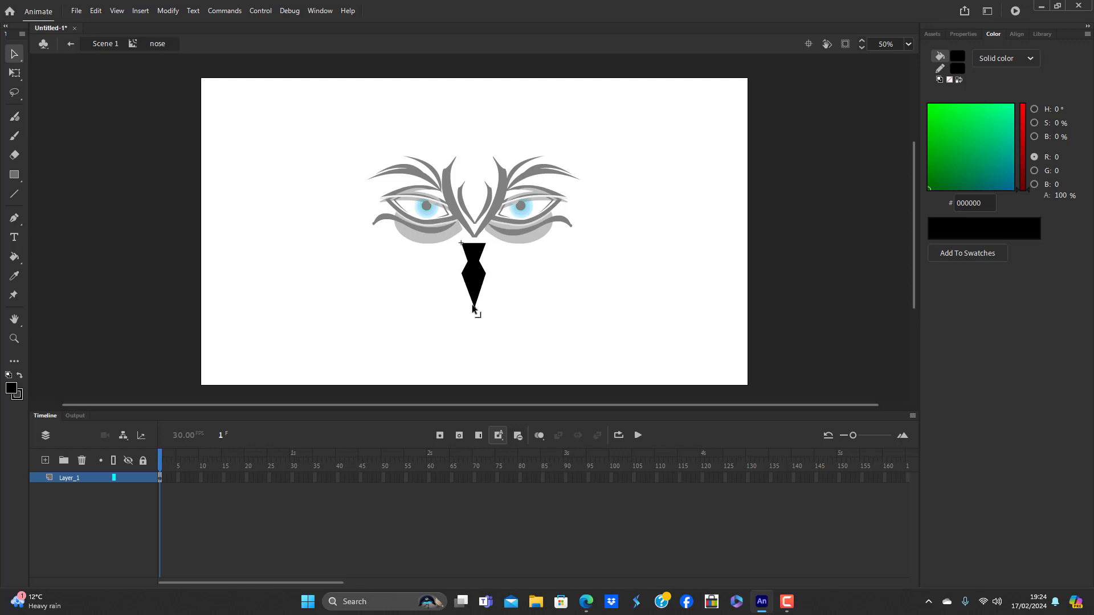
pyautogui.click(477, 275)
pyautogui.doubleClick(504, 303)
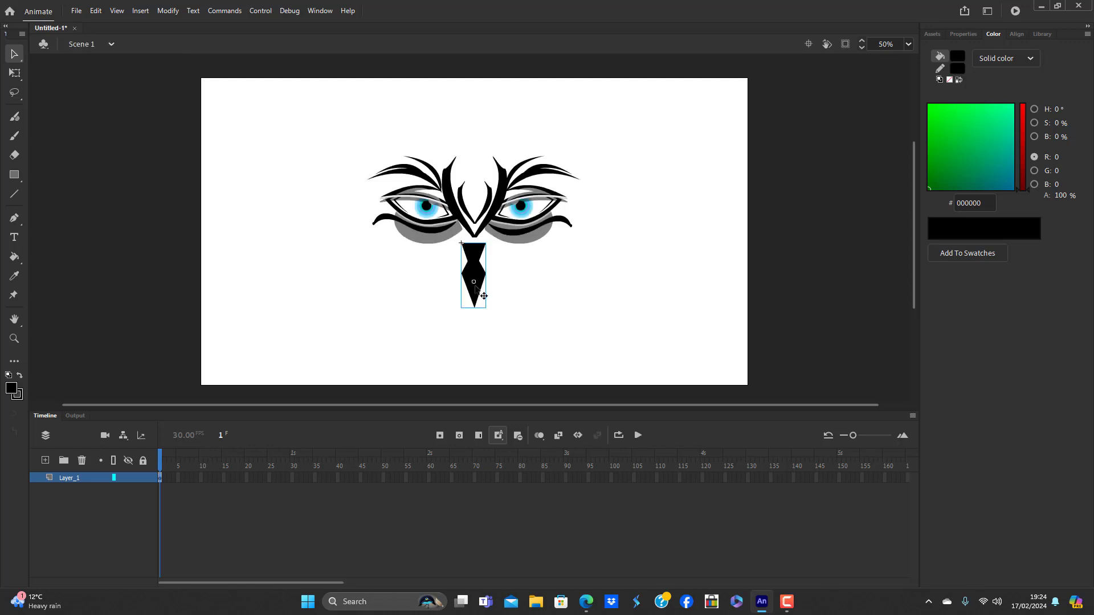
pyautogui.moveTo(476, 287); pyautogui.dragTo(476, 284)
pyautogui.click(516, 299)
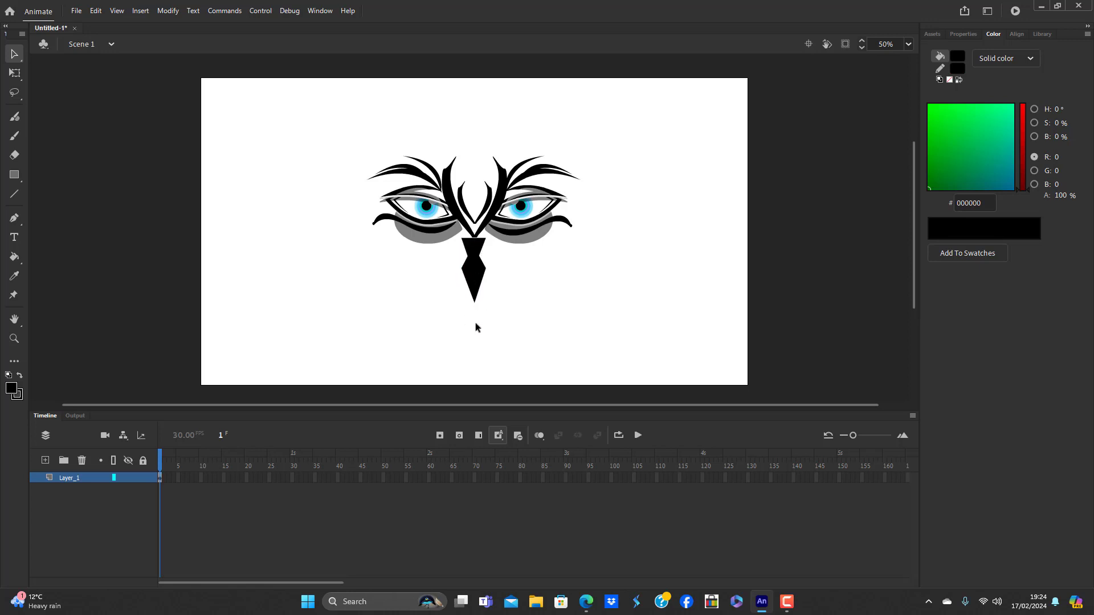
# Delete the nose symbol and draw a small black circle below the eyes as the left nostril
pyautogui.click(476, 285)
pyautogui.press('Delete')
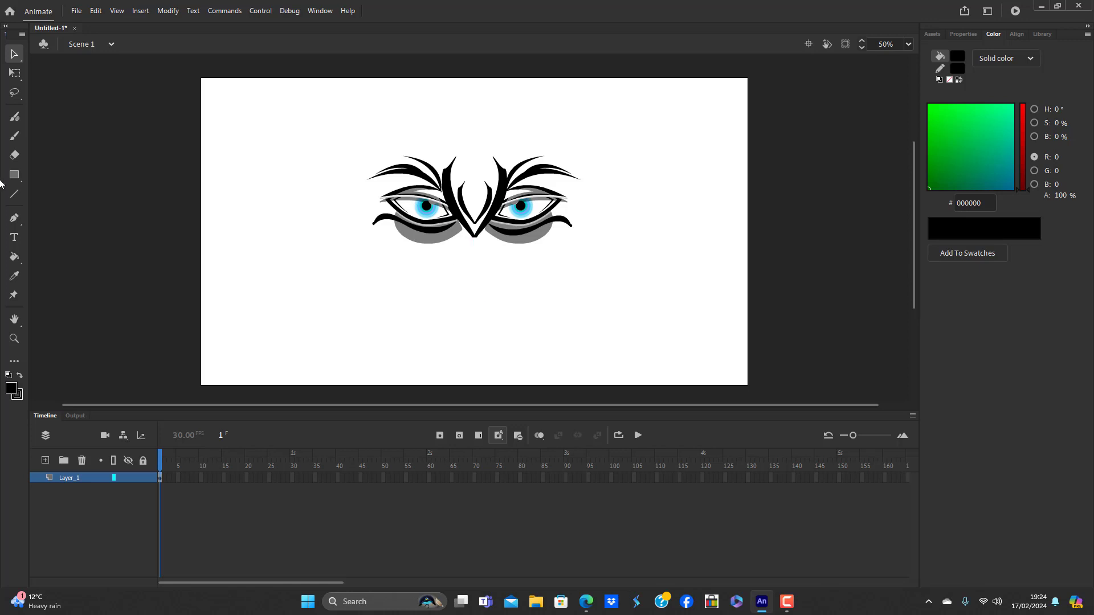
pyautogui.click(15, 174)
pyautogui.click(66, 214)
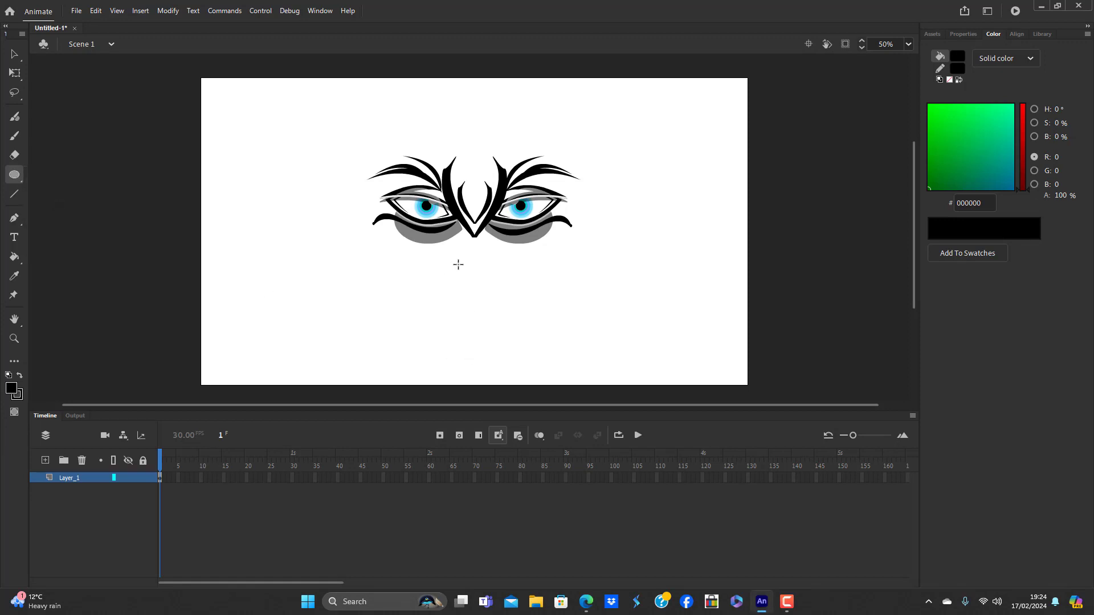
pyautogui.moveTo(459, 264); pyautogui.dragTo(465, 271)
pyautogui.click(14, 54)
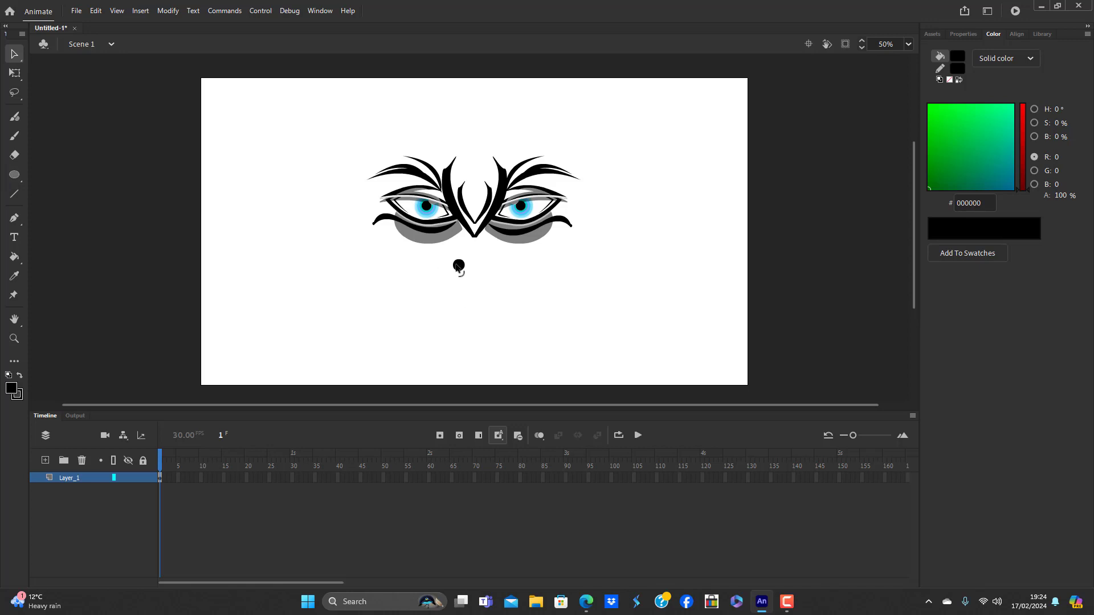
# Duplicate the nostril dot and shift the copy horizontally to make a matching right nostril
pyautogui.click(457, 265)
pyautogui.click(466, 280)
pyautogui.click(462, 273)
pyautogui.click(488, 285)
pyautogui.press('Right')
pyautogui.press('Right')
pyautogui.press('Right')
pyautogui.press('Right')
pyautogui.press('Right')
pyautogui.press('Right')
pyautogui.press('Right')
pyautogui.press('Right')
pyautogui.press('Right')
pyautogui.press('Right')
pyautogui.press('Right')
pyautogui.press('Right')
pyautogui.press('Right')
pyautogui.press('Right')
pyautogui.press('Right')
pyautogui.press('Right')
pyautogui.press('Right')
pyautogui.press('Right')
pyautogui.press('Right')
pyautogui.press('Right')
pyautogui.click(521, 291)
# Draw a thick black horizontal line with round caps above the nostrils and bend it upward into an arch
pyautogui.click(14, 194)
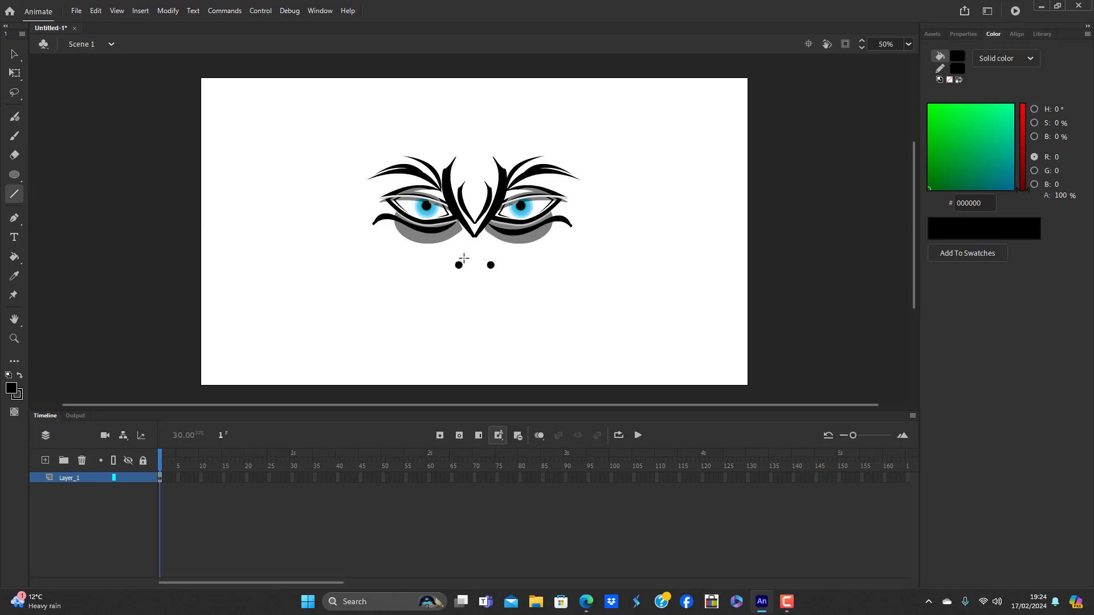
pyautogui.moveTo(459, 265); pyautogui.dragTo(477, 256)
pyautogui.click(962, 34)
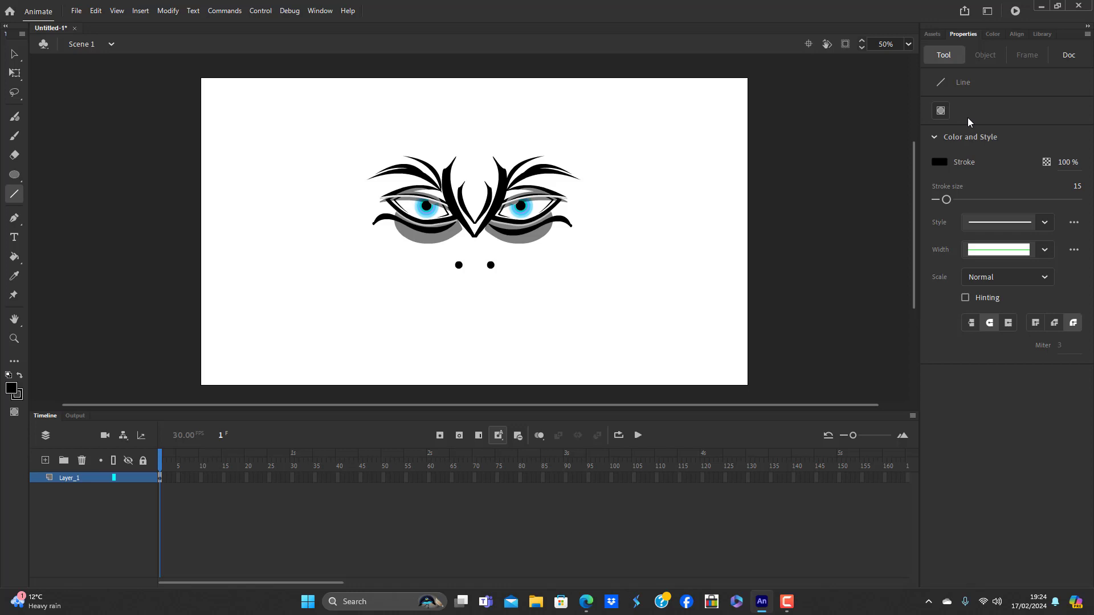
pyautogui.click(990, 324)
pyautogui.moveTo(459, 253); pyautogui.dragTo(494, 255)
pyautogui.click(14, 54)
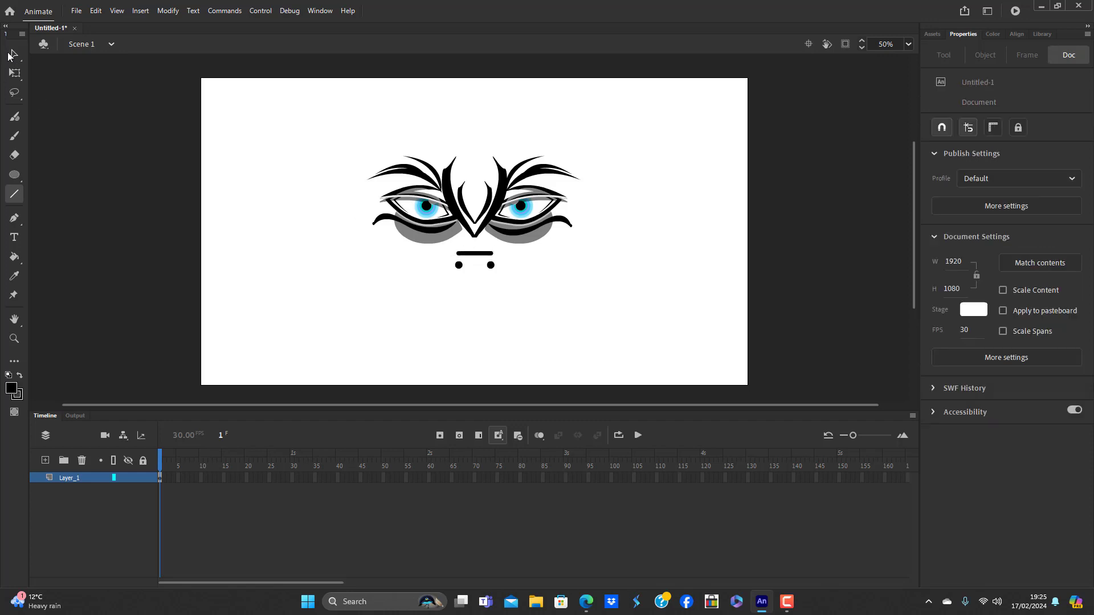
pyautogui.moveTo(475, 253); pyautogui.dragTo(474, 246)
# Convert the arch and both nostril dots into a movie clip symbol named "nose_detail"
pyautogui.click(476, 249)
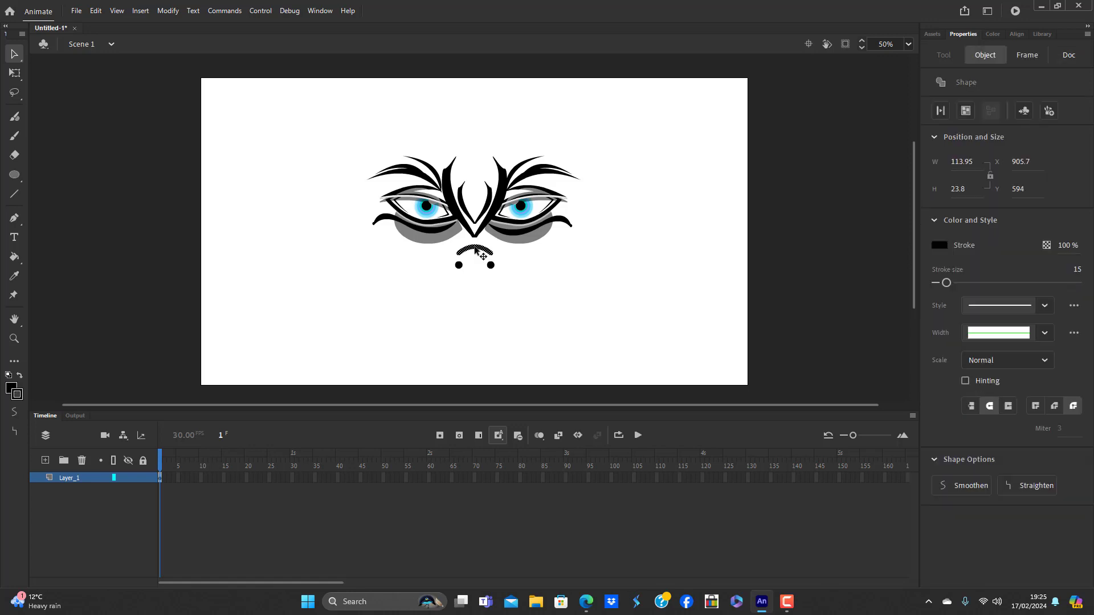
pyautogui.keyDown('shift'); pyautogui.click(459, 265); pyautogui.keyUp('shift')
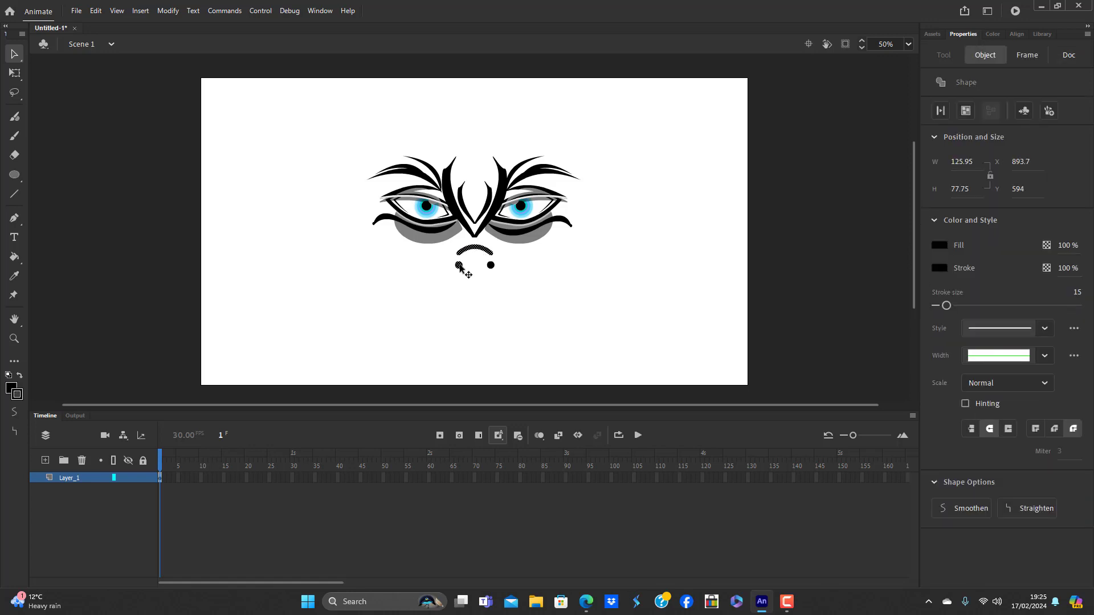
pyautogui.keyDown('shift'); pyautogui.click(491, 265); pyautogui.keyUp('shift')
pyautogui.press('F8')
pyautogui.press('BackSpace')
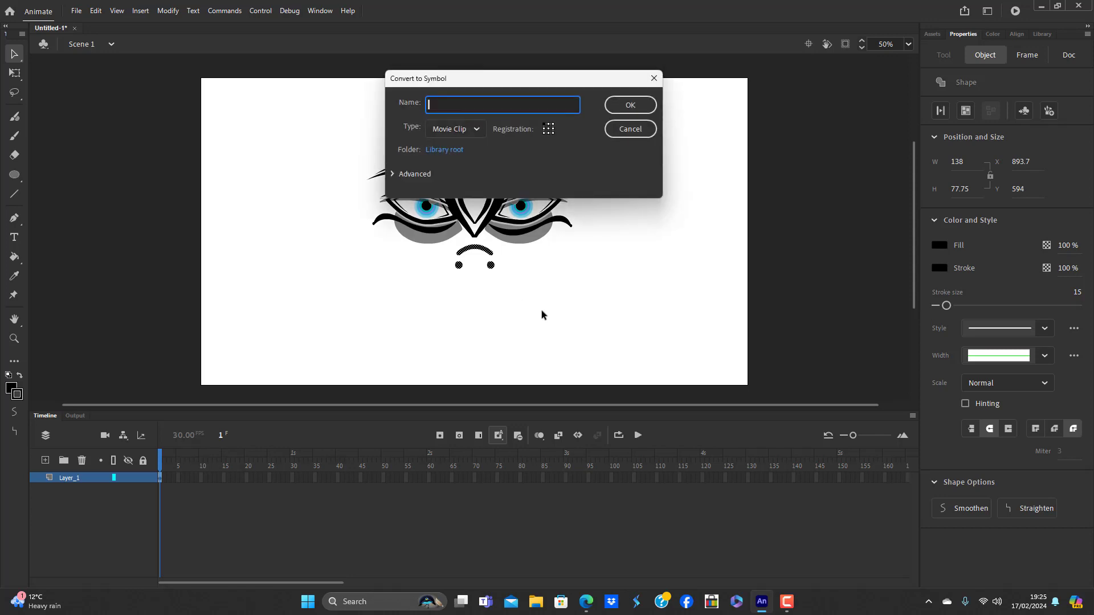
pyautogui.write('nose')
pyautogui.press('Return')
pyautogui.click(620, 157)
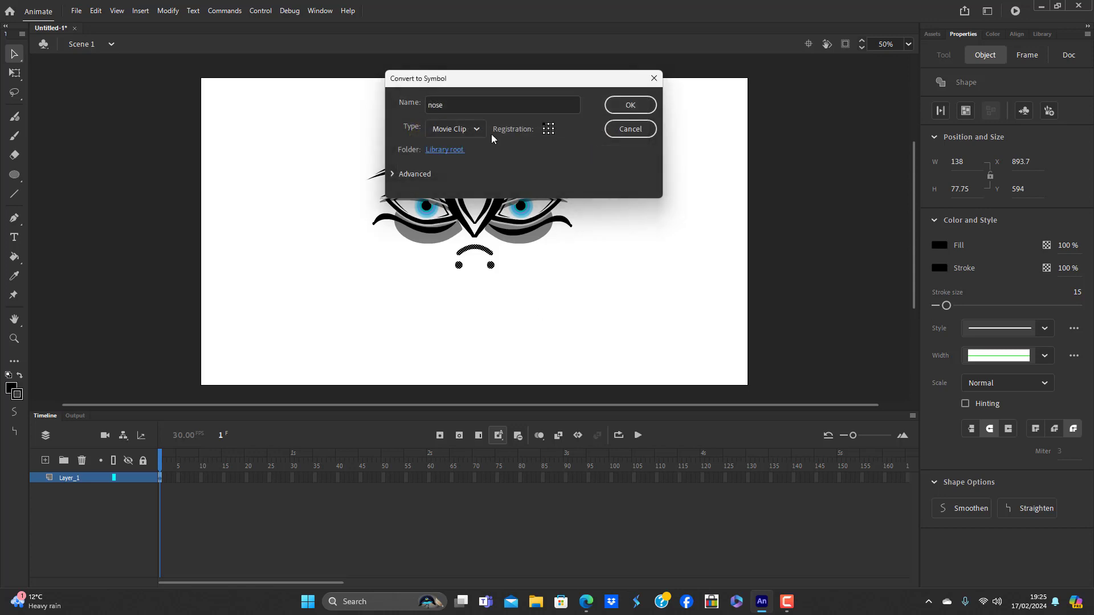
pyautogui.click(467, 100)
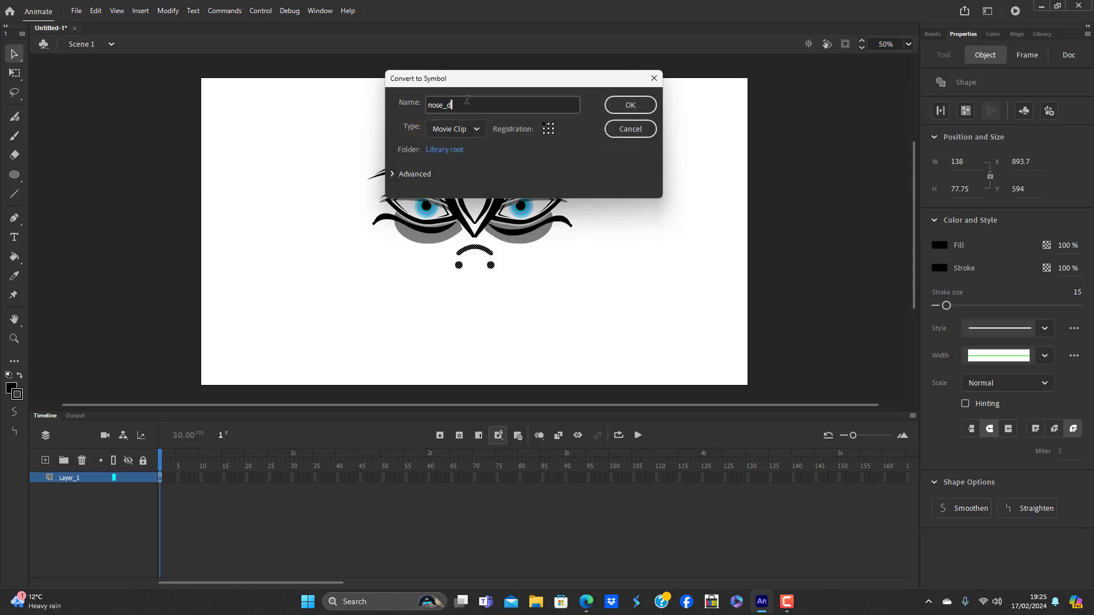
pyautogui.press('Return')
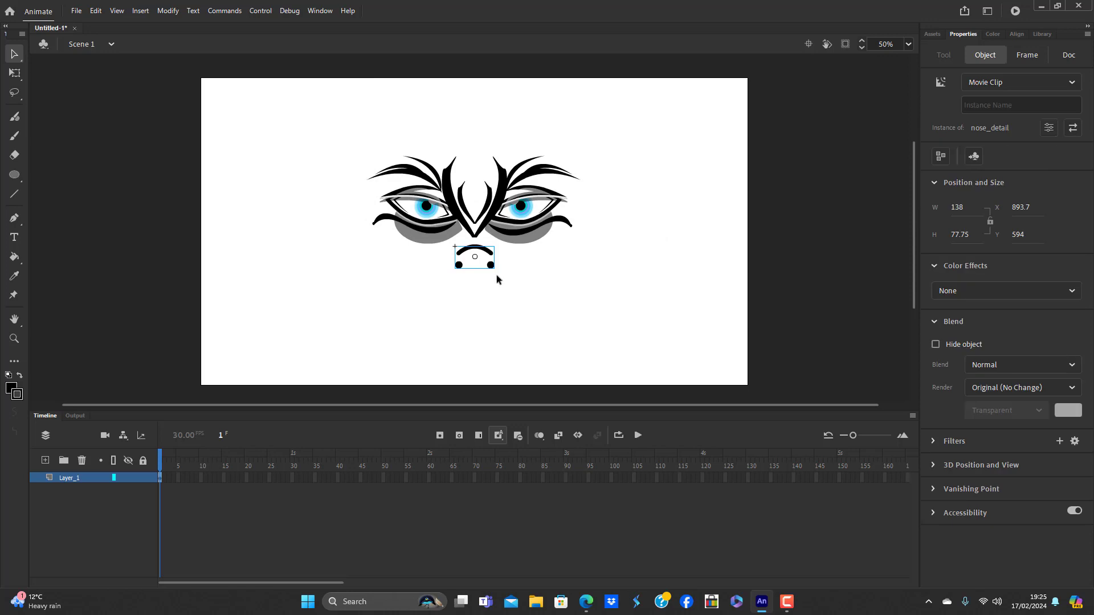
pyautogui.click(495, 275)
# Inside the nose_detail symbol, flatten the arch back to a straight line and convert it to a fill
pyautogui.doubleClick(481, 251)
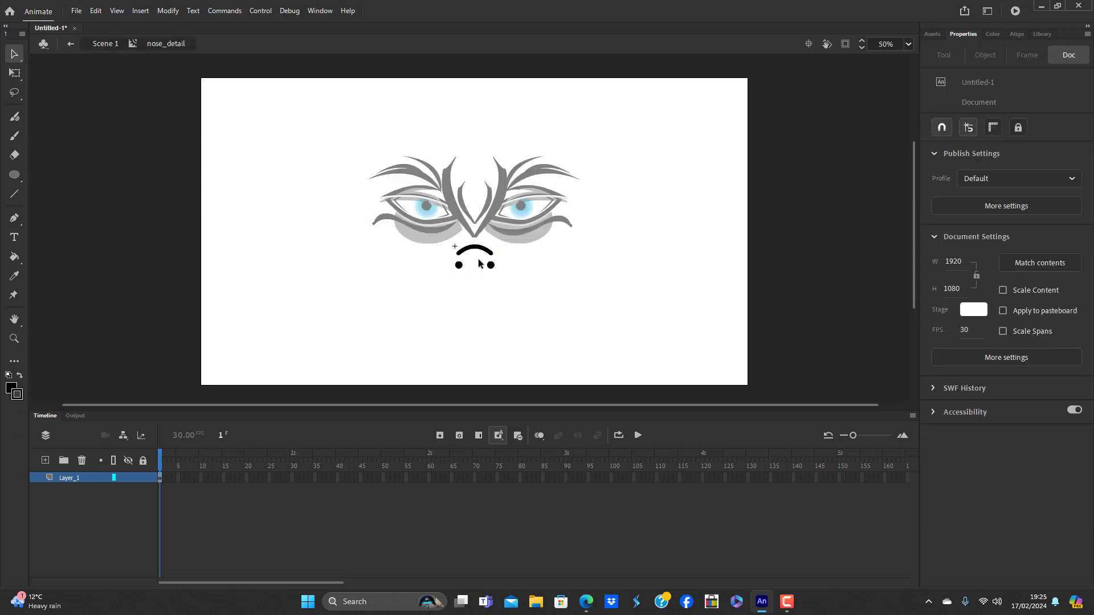
pyautogui.moveTo(477, 253)
pyautogui.mouseDown()
pyautogui.moveTo(477, 267)
pyautogui.moveTo(477, 248)
pyautogui.moveTo(477, 257)
pyautogui.mouseUp()
pyautogui.rightClick(476, 254)
pyautogui.click(169, 11)
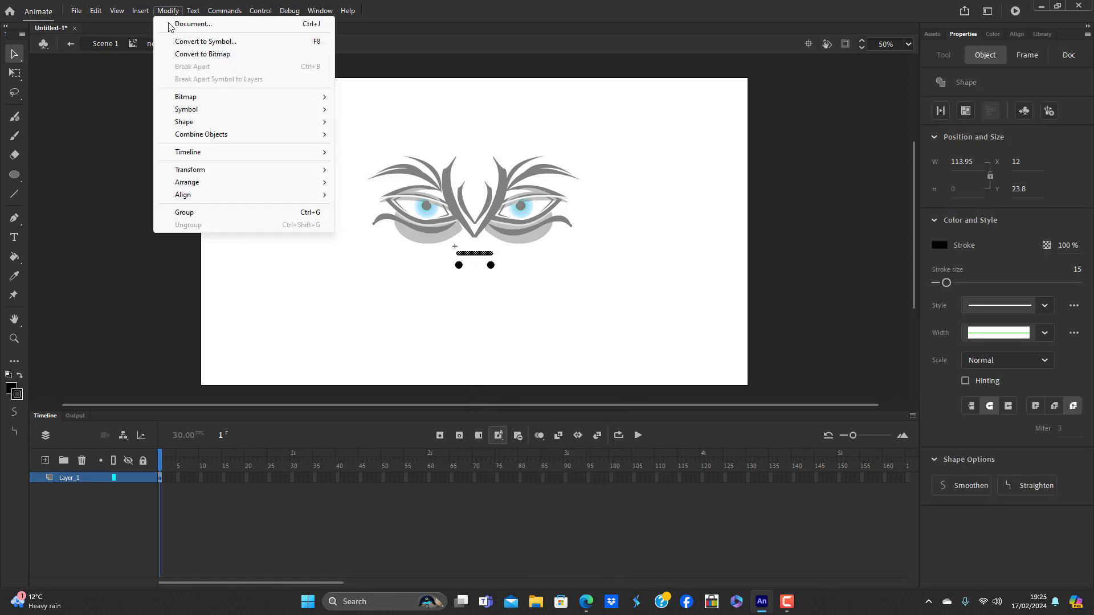
pyautogui.moveTo(221, 124)
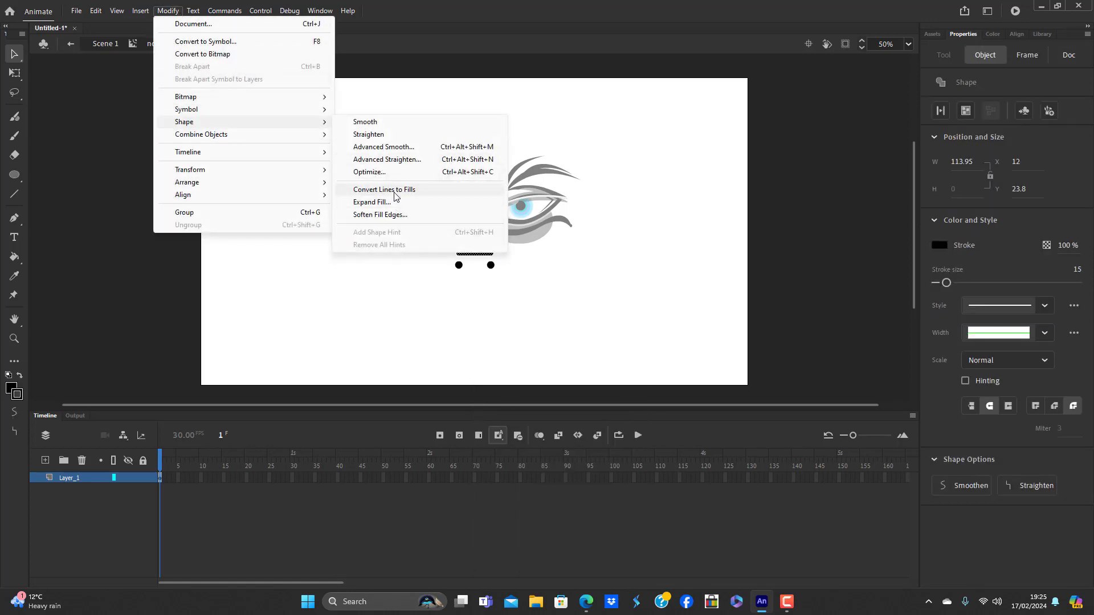
pyautogui.click(393, 190)
pyautogui.click(482, 341)
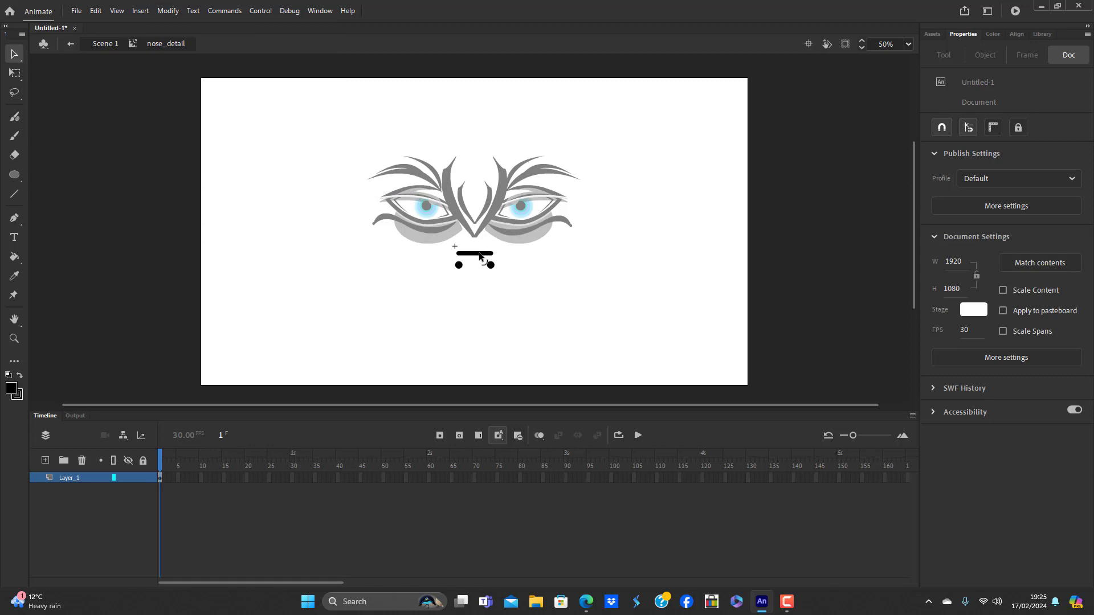
# Reshape the bar into a curved, tapered stroke and place it over the left nostril
pyautogui.moveTo(475, 252); pyautogui.dragTo(450, 262)
pyautogui.hotkey('ctrl', 'z')
pyautogui.click(459, 255)
pyautogui.click(483, 303)
pyautogui.click(486, 251)
pyautogui.moveTo(486, 251); pyautogui.dragTo(466, 260)
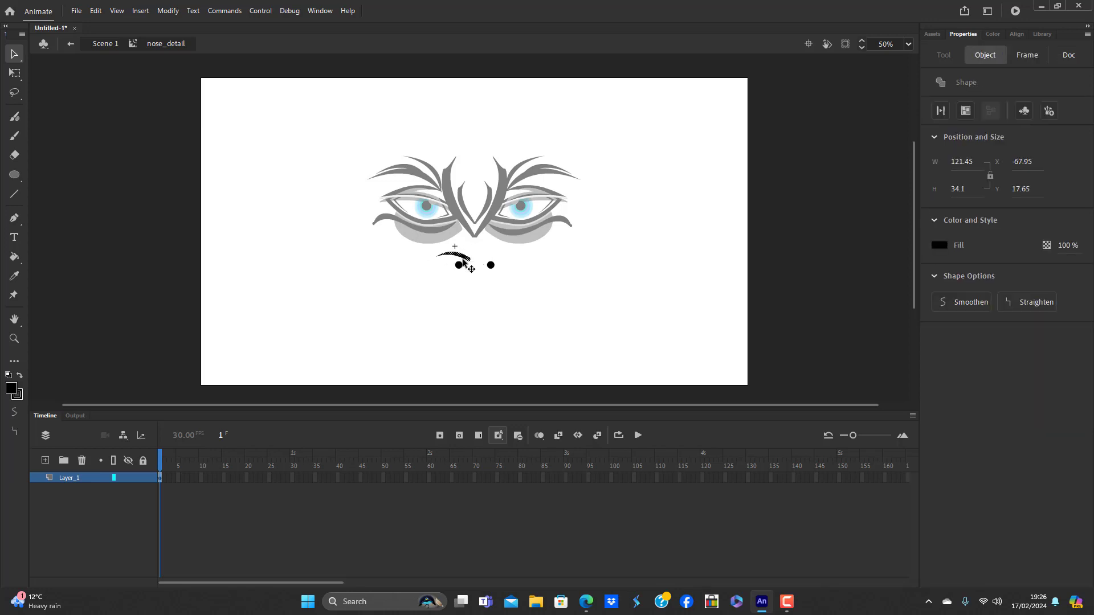
pyautogui.click(470, 303)
# Duplicate the tapered stroke in place, flip the copy horizontally and position it over the right nostril
pyautogui.click(455, 253)
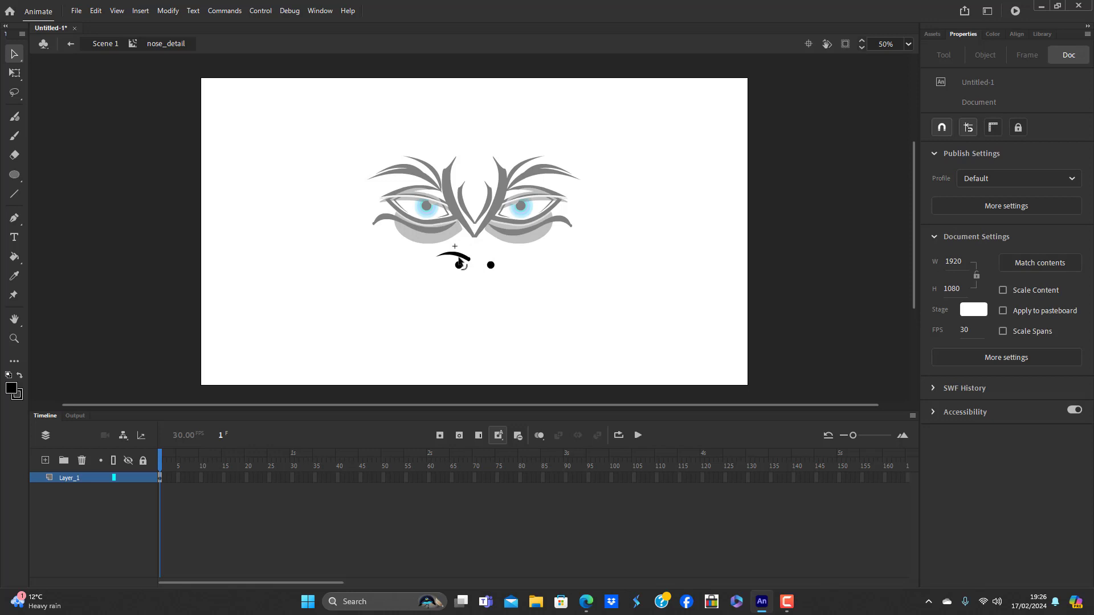
pyautogui.click(518, 335)
pyautogui.hotkey('ctrl', 'shift', 'v')
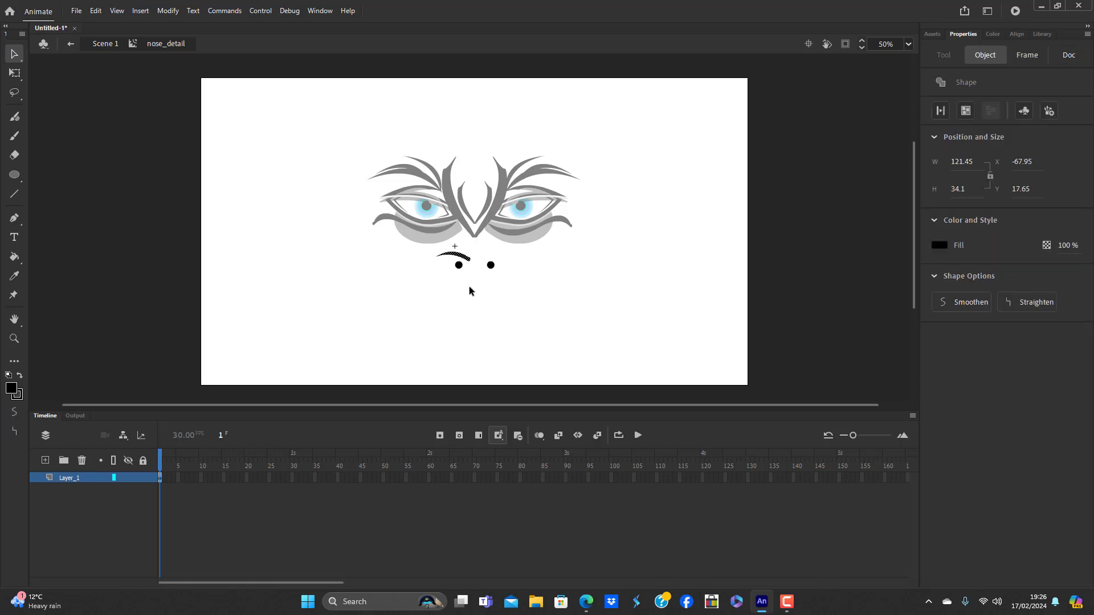
pyautogui.moveTo(472, 265); pyautogui.dragTo(528, 265)
pyautogui.click(167, 10)
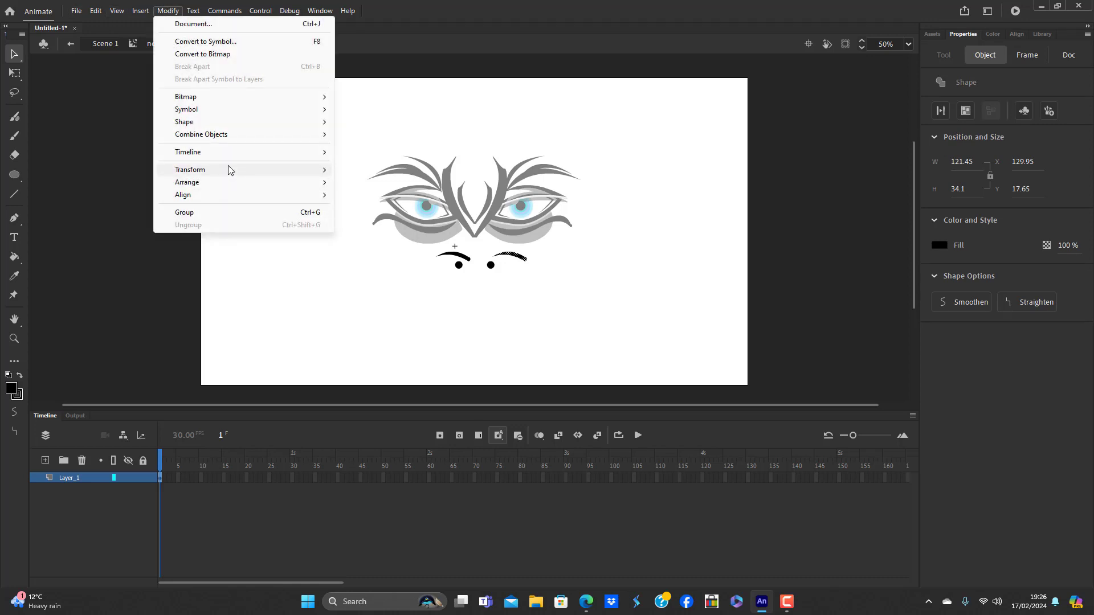
pyautogui.moveTo(227, 169)
pyautogui.click(375, 292)
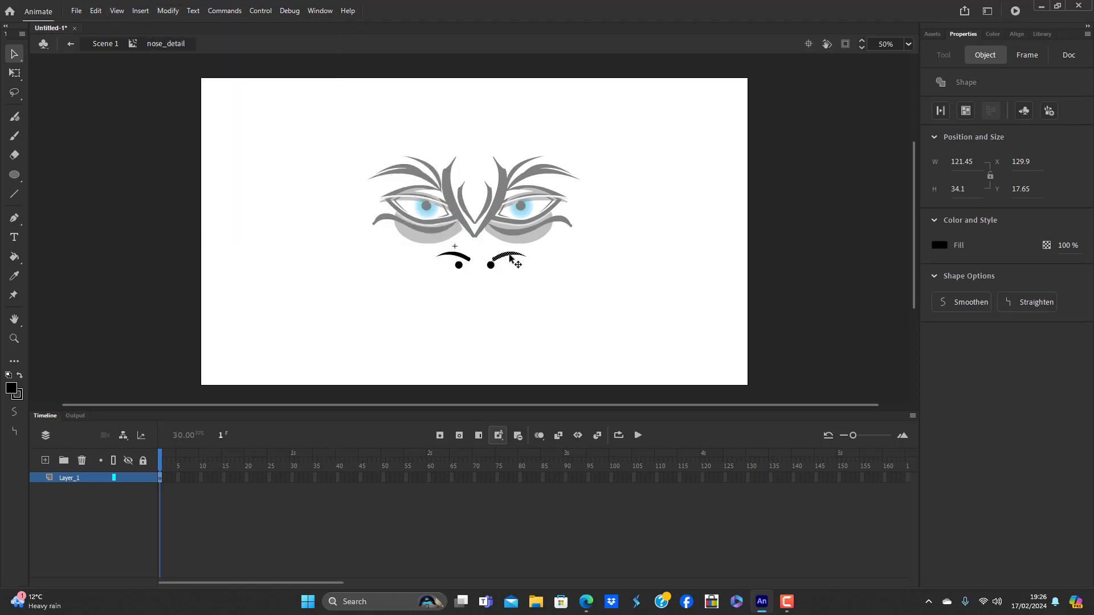
pyautogui.moveTo(509, 258); pyautogui.dragTo(493, 258)
pyautogui.click(500, 301)
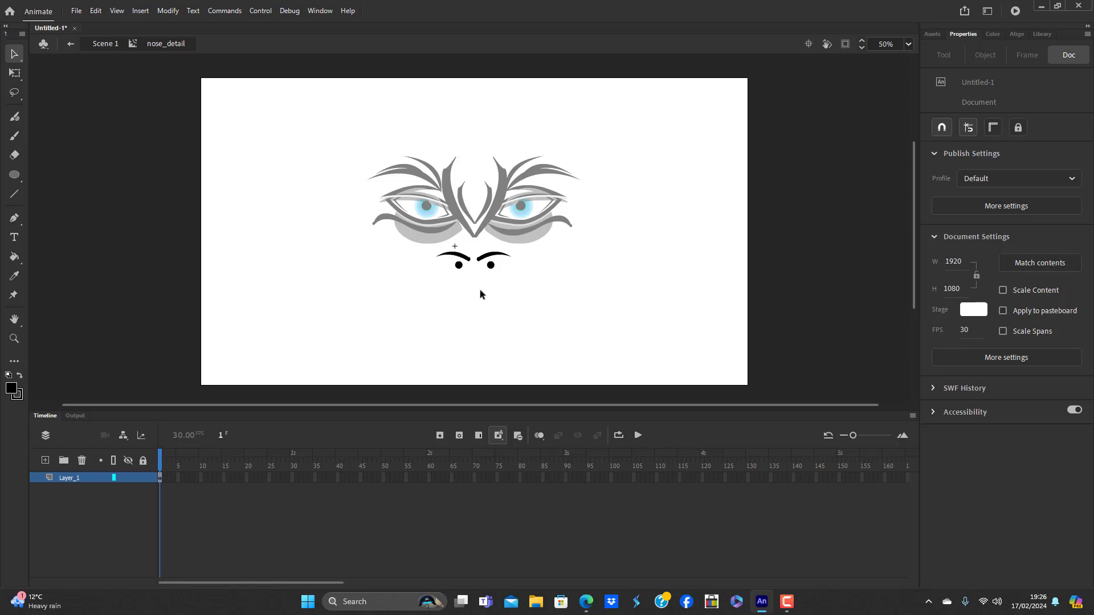
pyautogui.click(467, 260)
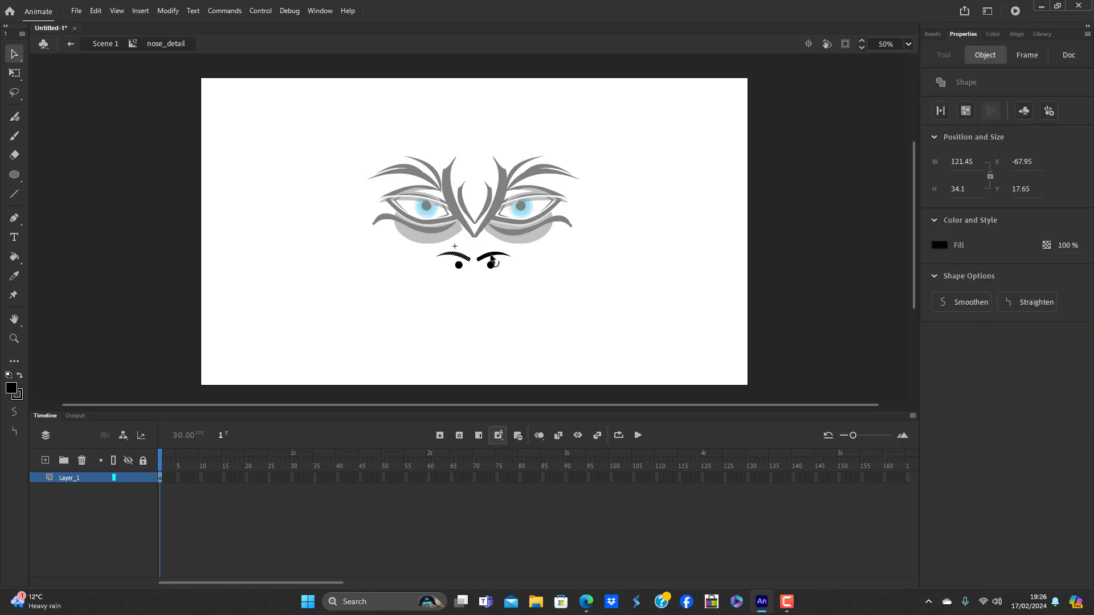
pyautogui.keyDown('shift'); pyautogui.click(491, 259); pyautogui.keyUp('shift')
pyautogui.press('q')
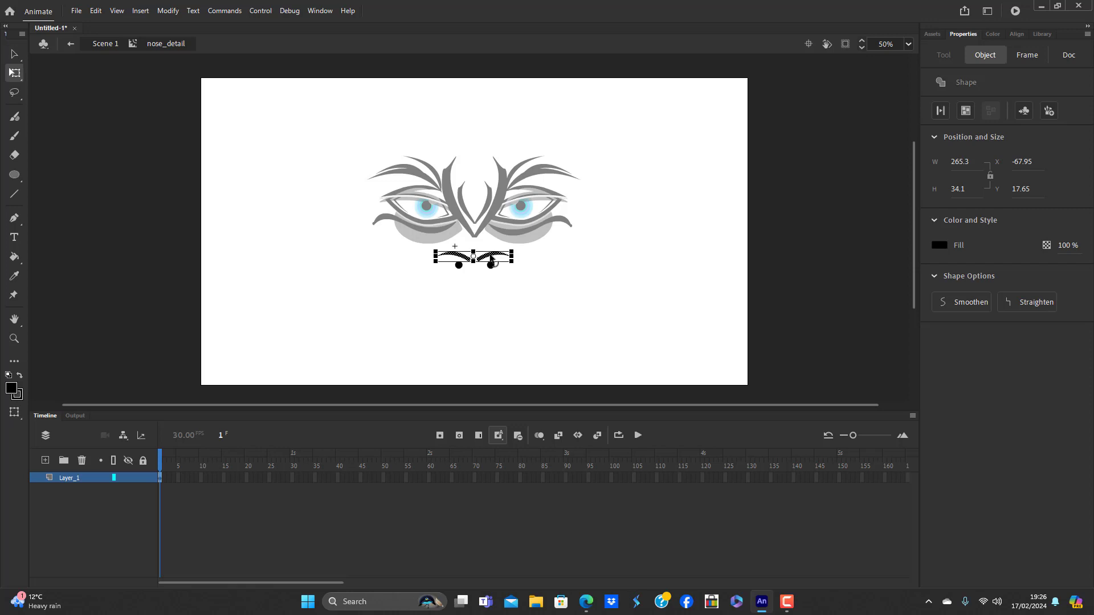
pyautogui.click(480, 283)
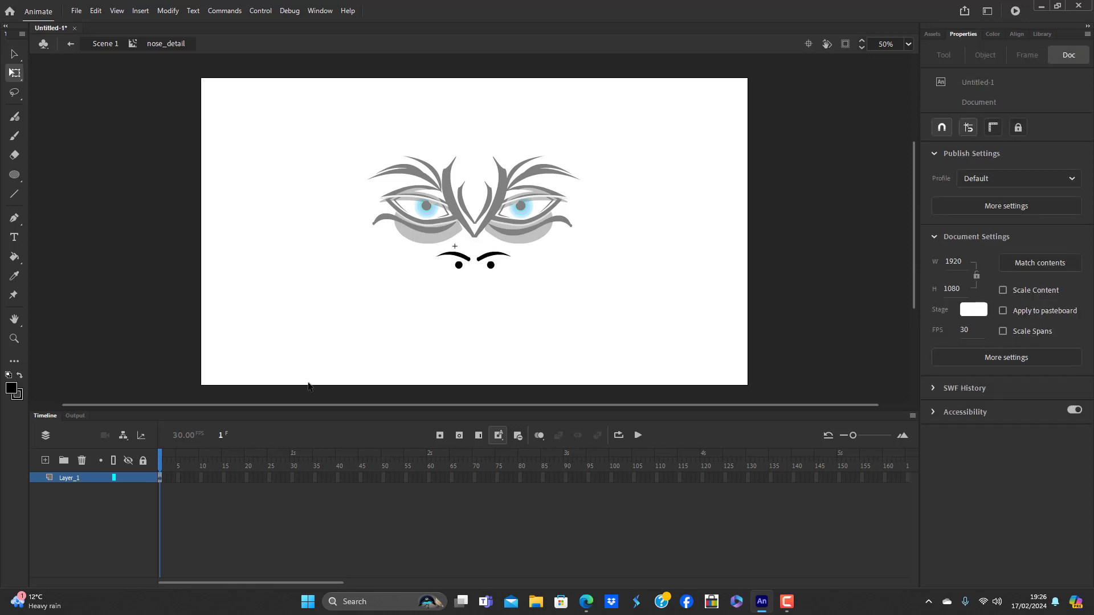
# Draw a small black circle, cut off its lower part, place it between the two nose curves and return to the main scene
pyautogui.click(15, 175)
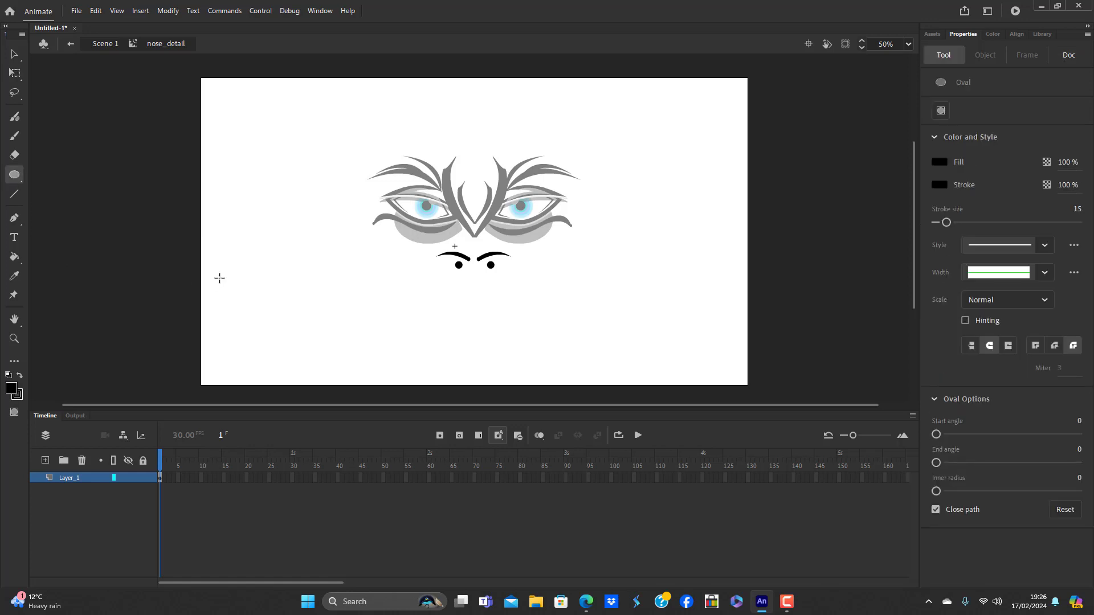
pyautogui.moveTo(268, 272); pyautogui.dragTo(295, 283)
pyautogui.press('v')
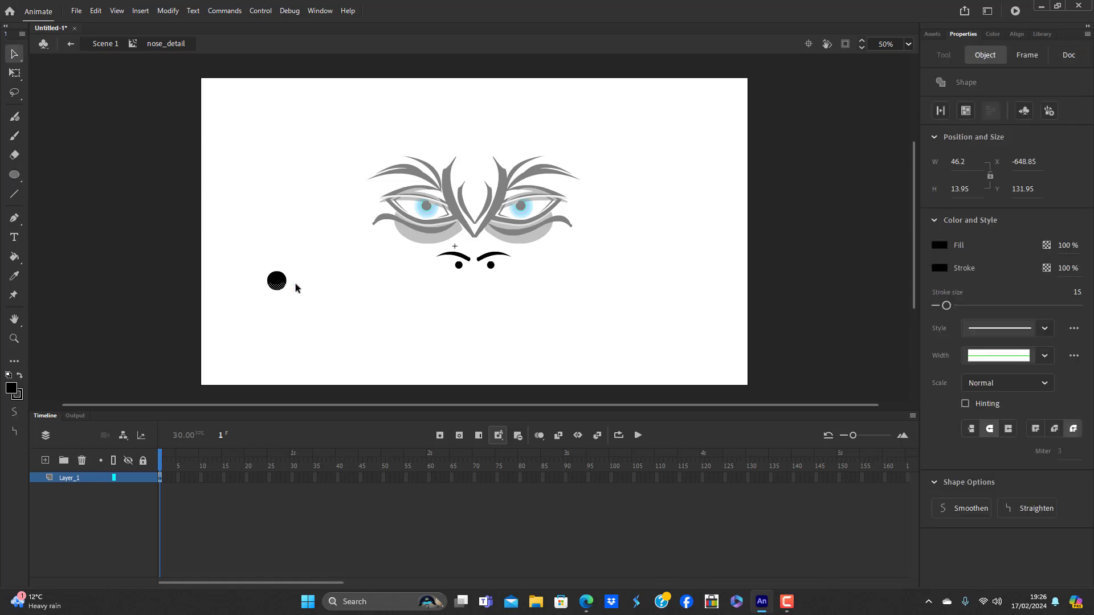
pyautogui.press('Delete')
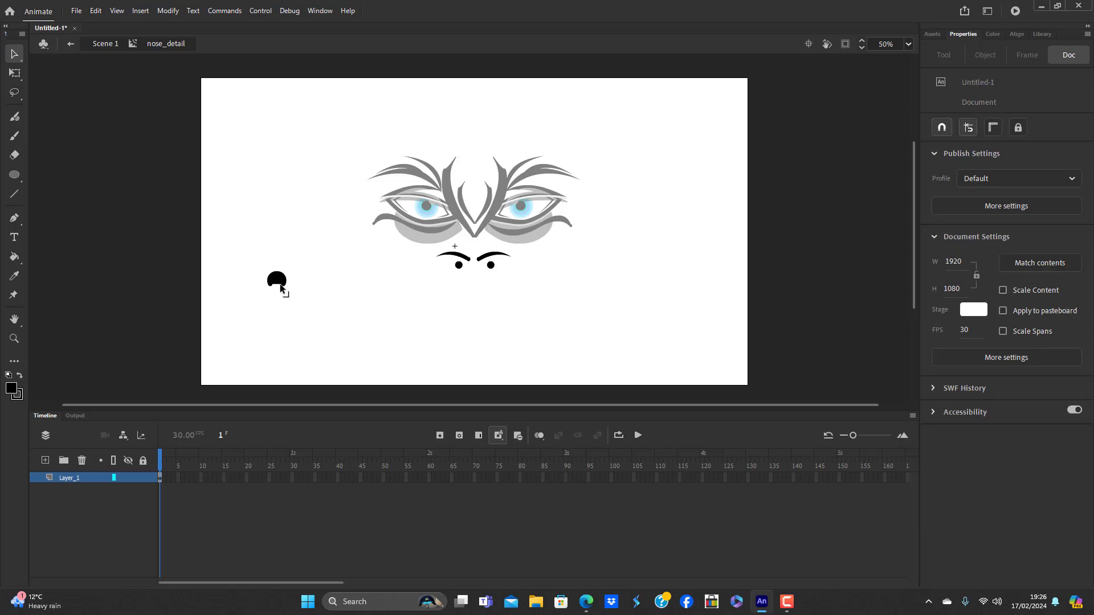
pyautogui.click(285, 284)
pyautogui.moveTo(281, 285); pyautogui.dragTo(463, 260)
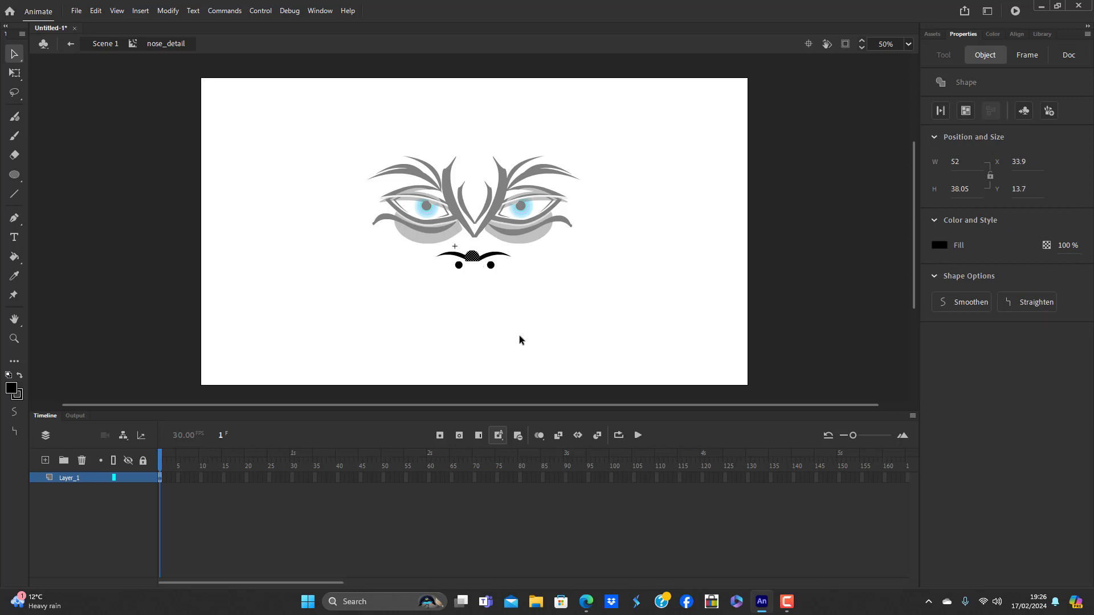
pyautogui.doubleClick(519, 337)
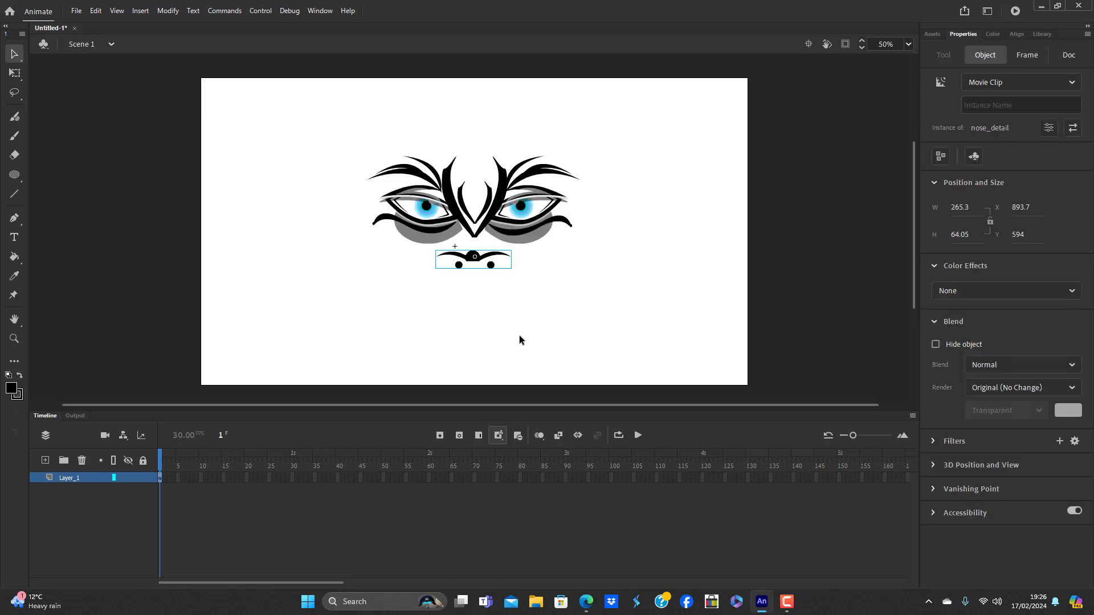
# Inside the nose_detail symbol, cut out the inside of the central half-circle to leave a thin arch, and return to the main scene
pyautogui.click(506, 331)
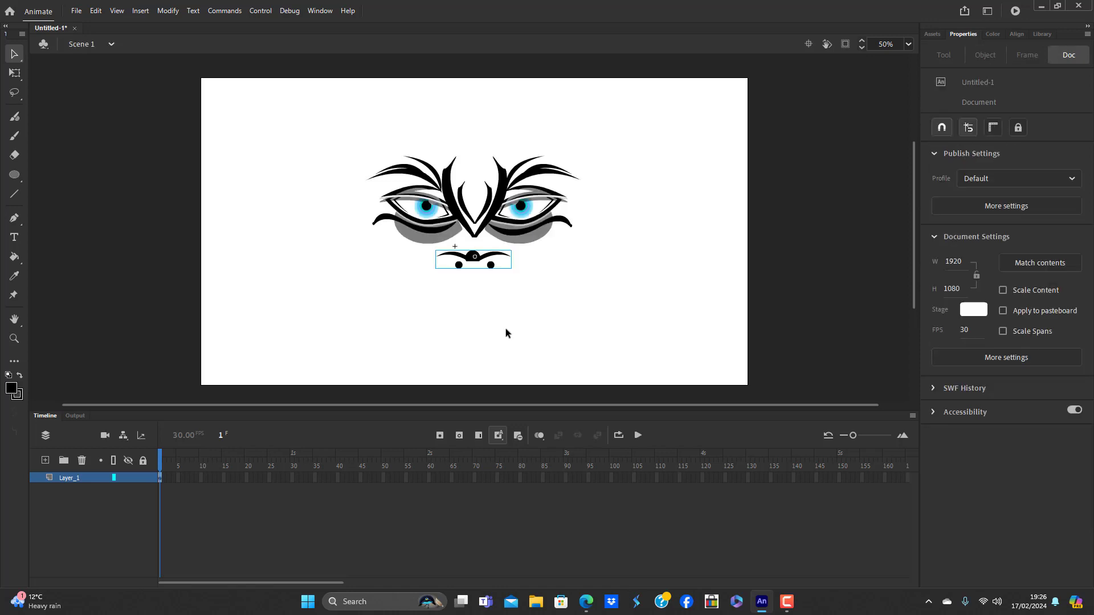
pyautogui.click(474, 258)
pyautogui.click(474, 280)
pyautogui.doubleClick(474, 261)
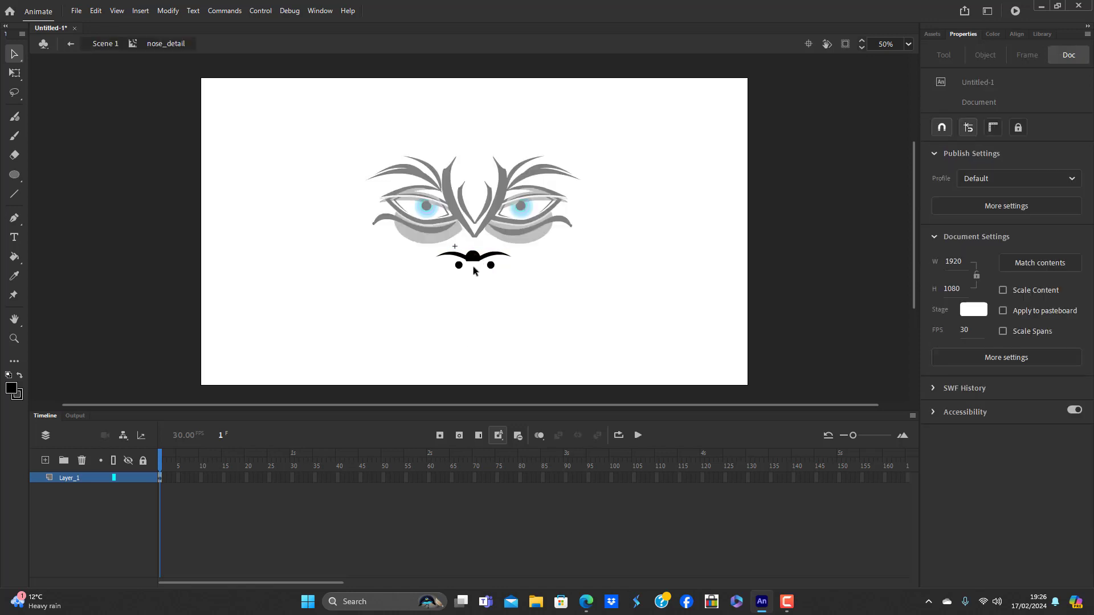
pyautogui.moveTo(473, 263); pyautogui.dragTo(474, 257)
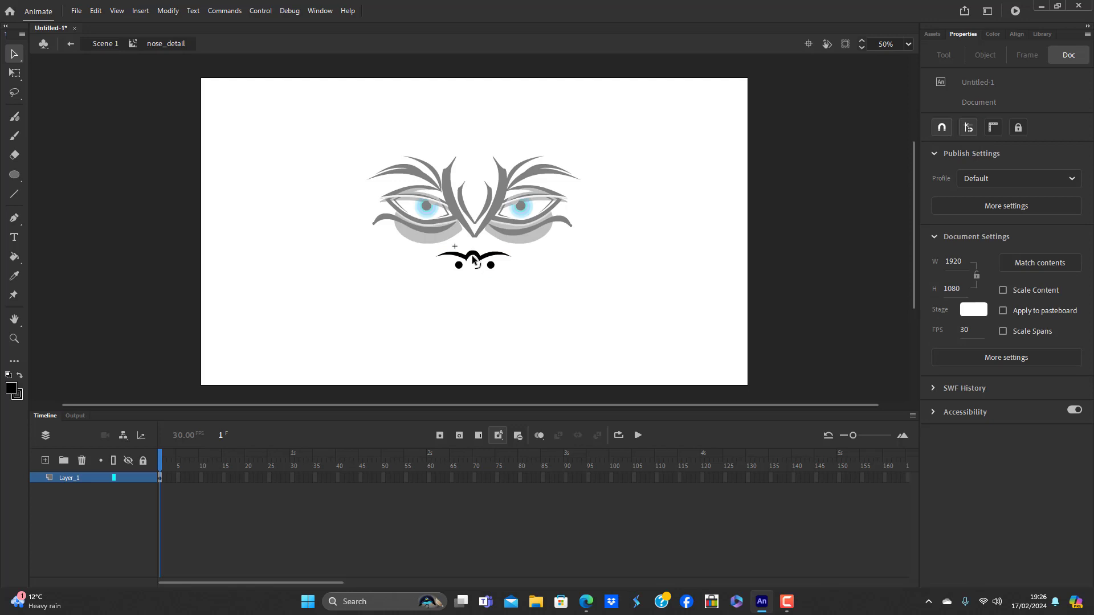
pyautogui.doubleClick(484, 302)
pyautogui.click(485, 303)
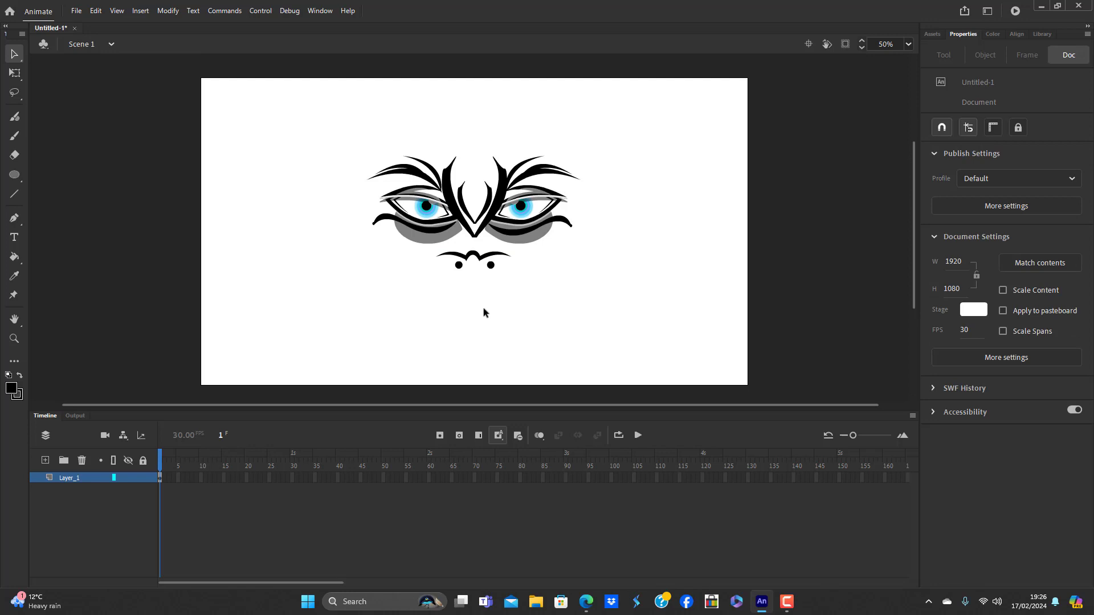
# Move the nose_detail symbol straight down, farther below the eyes, to about Y 648
pyautogui.click(489, 265)
pyautogui.moveTo(489, 265); pyautogui.dragTo(489, 279)
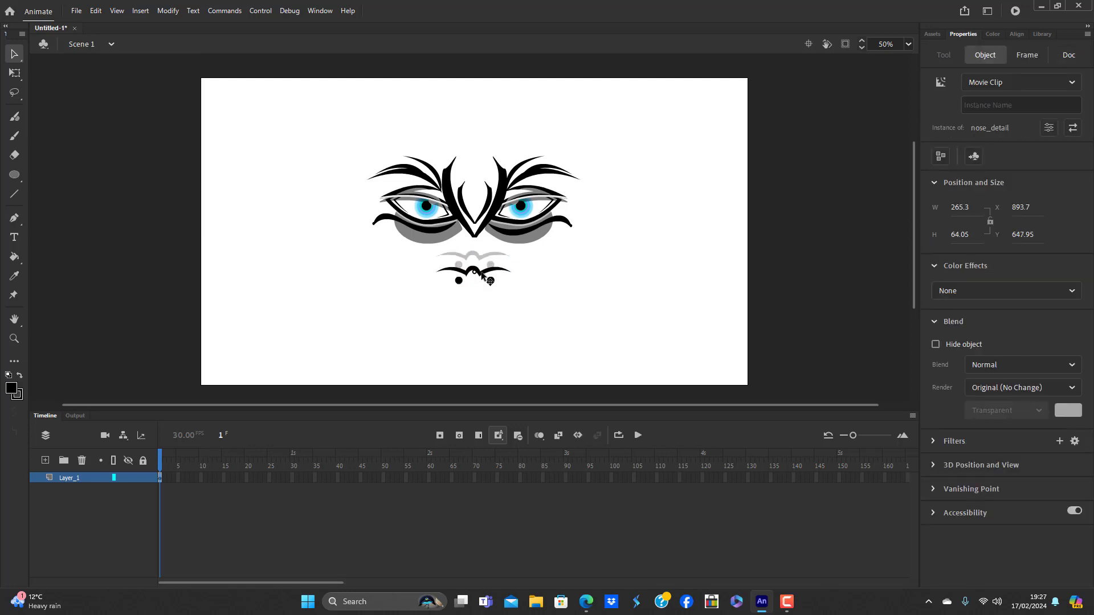
pyautogui.click(508, 293)
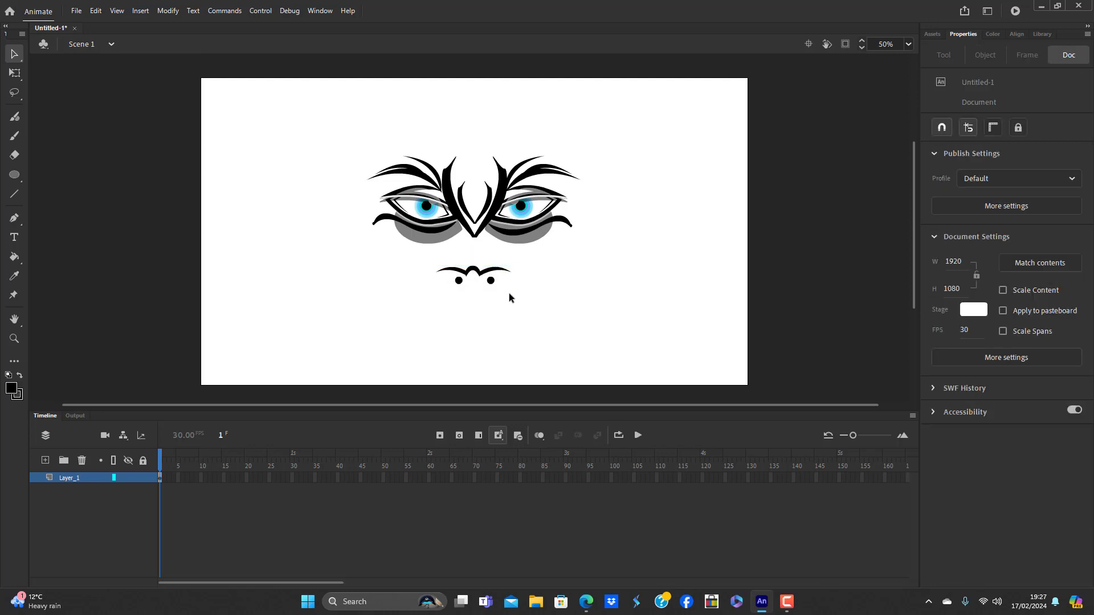
# Inside nose_detail, duplicate the joined nose curve in place and shift the copy straight up
pyautogui.doubleClick(486, 284)
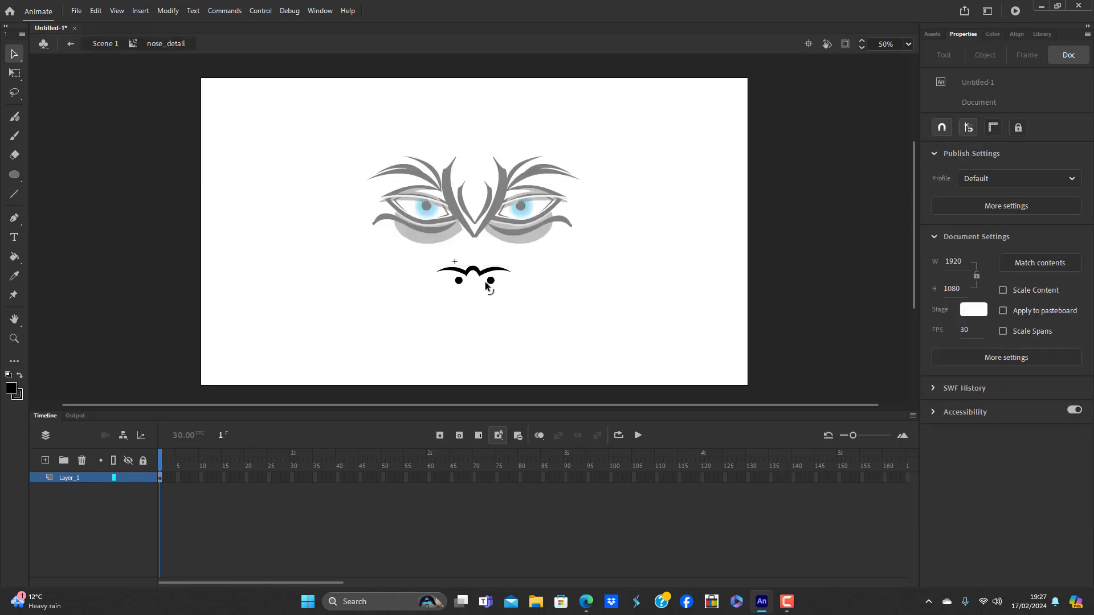
pyautogui.click(486, 277)
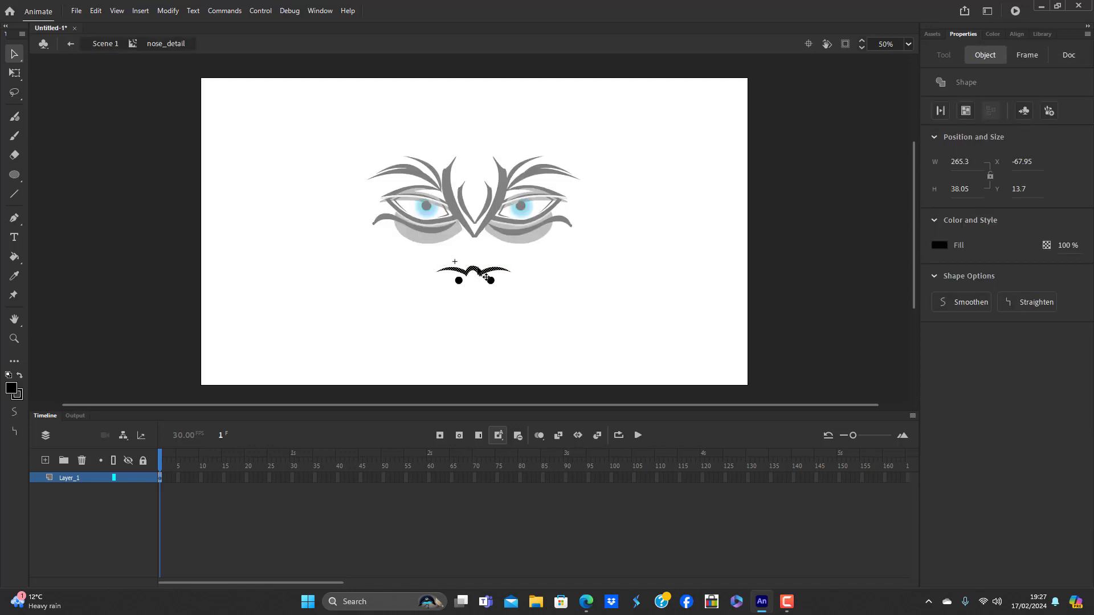
pyautogui.hotkey('ctrl', 'shift', 'v')
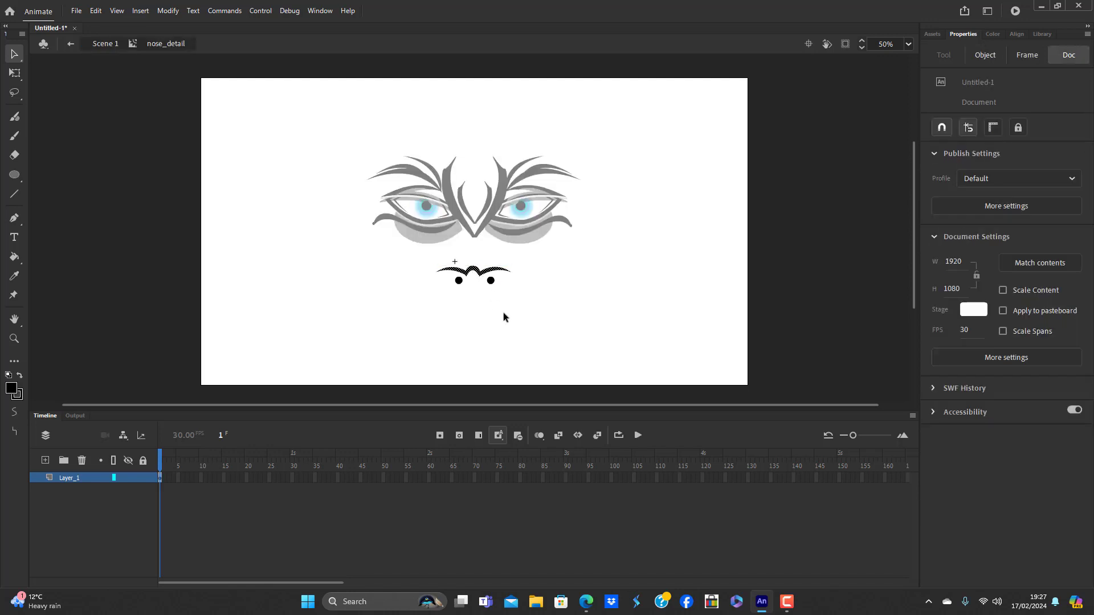
pyautogui.press('Up')
pyautogui.press('Up')
pyautogui.press('Up')
pyautogui.press('Up')
pyautogui.press('Up')
pyautogui.press('Up')
pyautogui.press('Up')
pyautogui.press('Up')
pyautogui.press('Up')
pyautogui.press('Up')
pyautogui.press('Up')
pyautogui.press('Up')
pyautogui.press('Up')
pyautogui.press('Up')
pyautogui.press('Up')
pyautogui.press('Up')
pyautogui.press('Up')
pyautogui.press('Up')
pyautogui.press('Up')
pyautogui.press('Up')
pyautogui.press('Up')
pyautogui.press('Up')
pyautogui.press('Up')
pyautogui.press('Up')
pyautogui.press('Up')
pyautogui.press('Up')
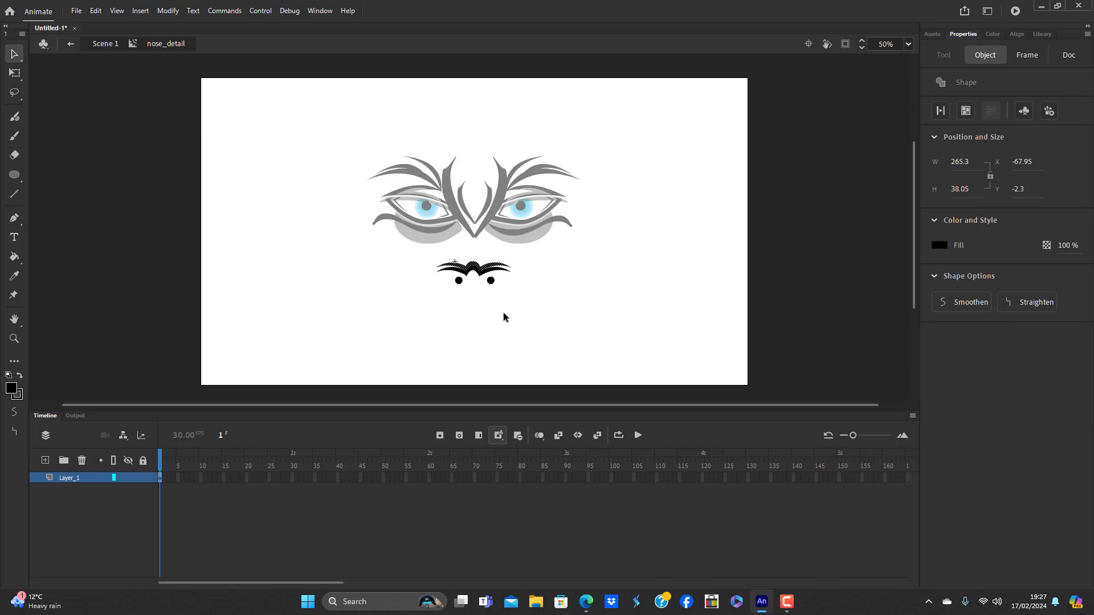
# Enlarge the copied nose curve to about 433 by 62 px above the original, and return to the main scene
pyautogui.press('q')
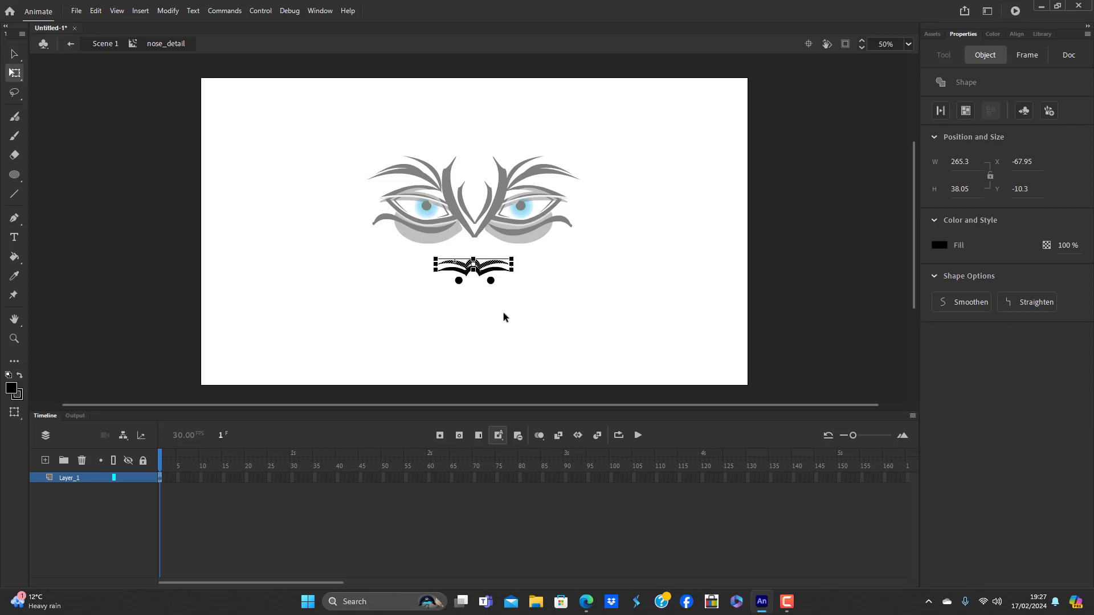
pyautogui.moveTo(513, 274)
pyautogui.mouseDown()
pyautogui.moveTo(530, 296)
pyautogui.moveTo(485, 271)
pyautogui.moveTo(496, 271)
pyautogui.mouseUp()
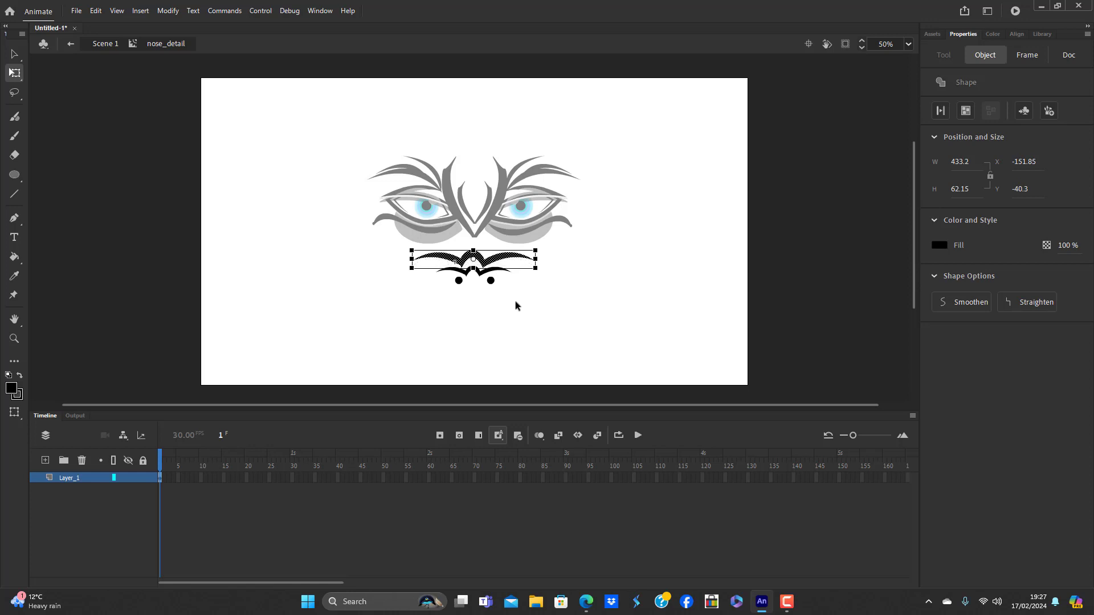
pyautogui.click(517, 300)
pyautogui.doubleClick(525, 321)
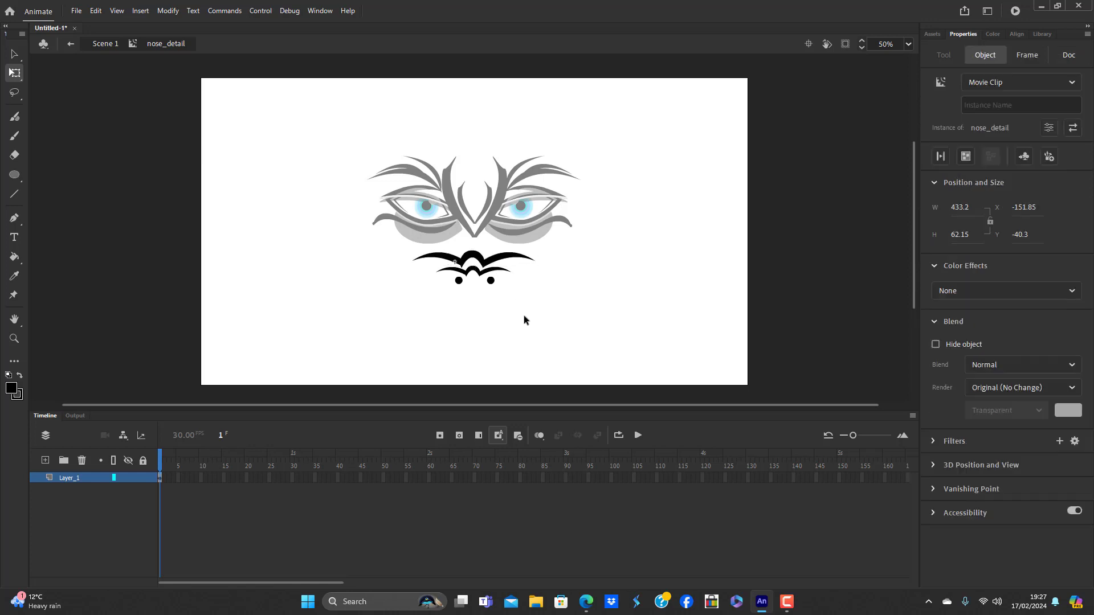
pyautogui.click(519, 326)
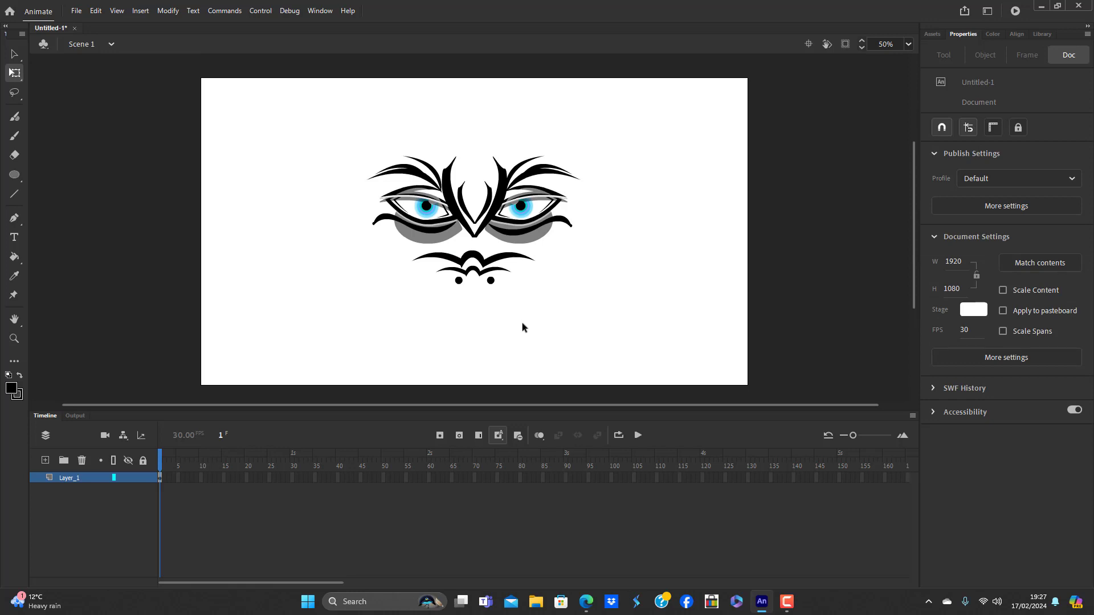
# Try deleting the enlarged upper curve inside nose_detail, undoing and redoing the deletion
pyautogui.click(477, 254)
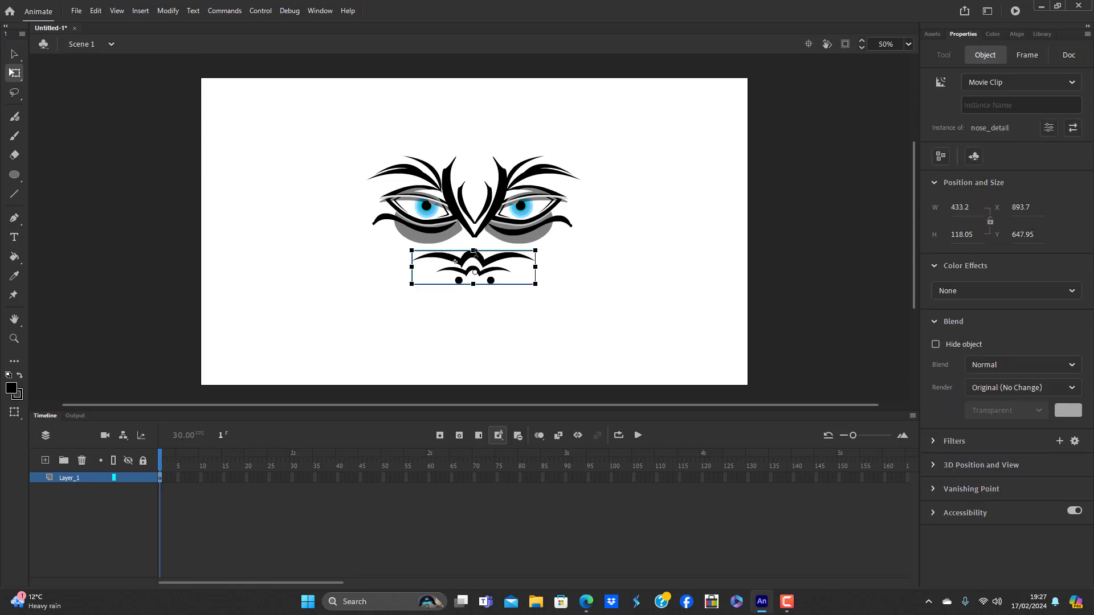
pyautogui.doubleClick(476, 255)
pyautogui.click(478, 265)
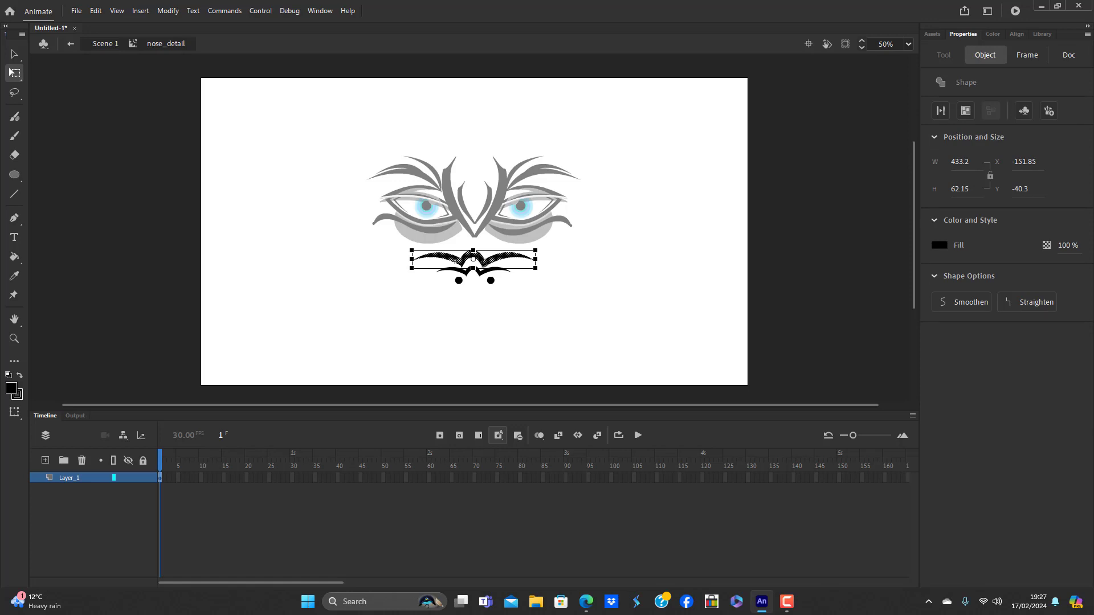
pyautogui.press('Delete')
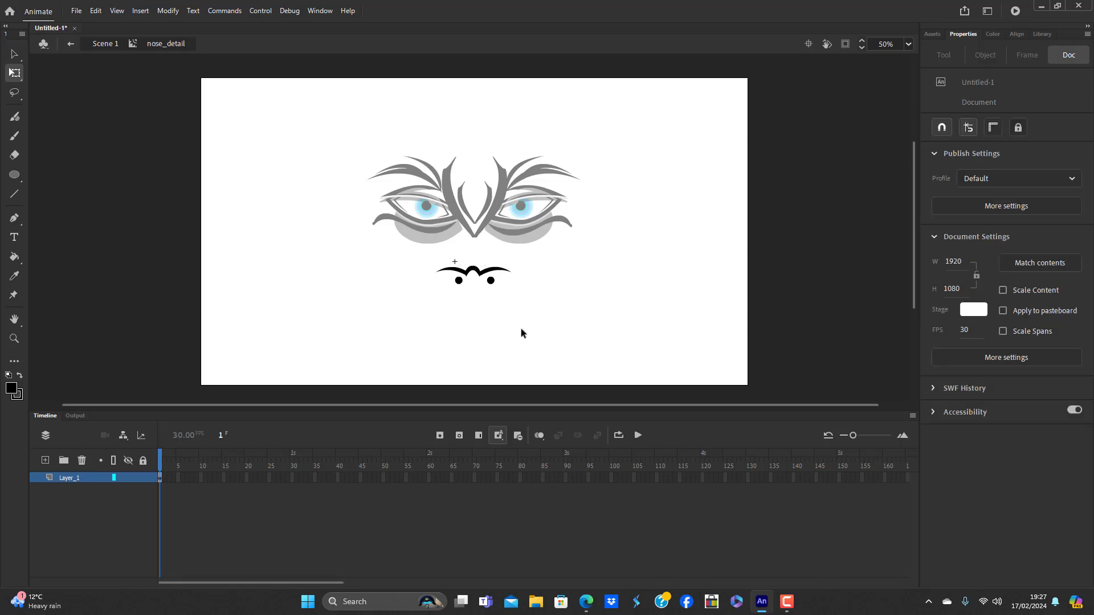
pyautogui.hotkey('ctrl', 'z')
pyautogui.hotkey('ctrl', 'z')
pyautogui.hotkey('ctrl', 'z')
pyautogui.hotkey('ctrl', 'z')
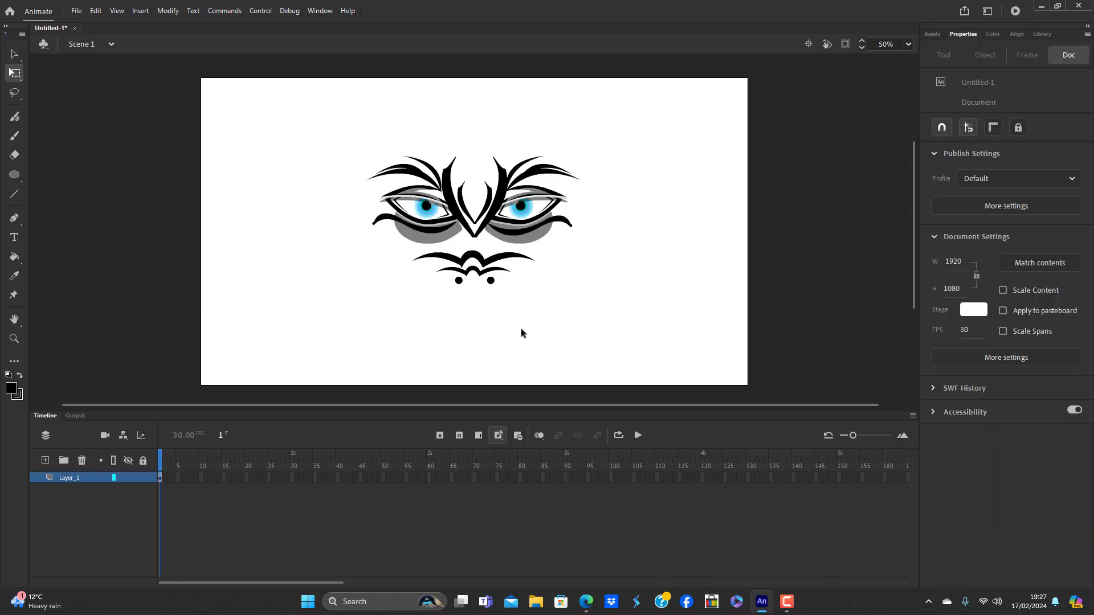
pyautogui.hotkey('ctrl', 'y')
pyautogui.hotkey('ctrl', 'y')
pyautogui.hotkey('ctrl', 'y')
# Undo the enlarged curve copy and the downward move of the nose_detail symbol
pyautogui.hotkey('ctrl', 'z')
pyautogui.hotkey('ctrl', 'z')
pyautogui.hotkey('ctrl', 'z')
pyautogui.hotkey('ctrl', 'z')
pyautogui.hotkey('ctrl', 'z')
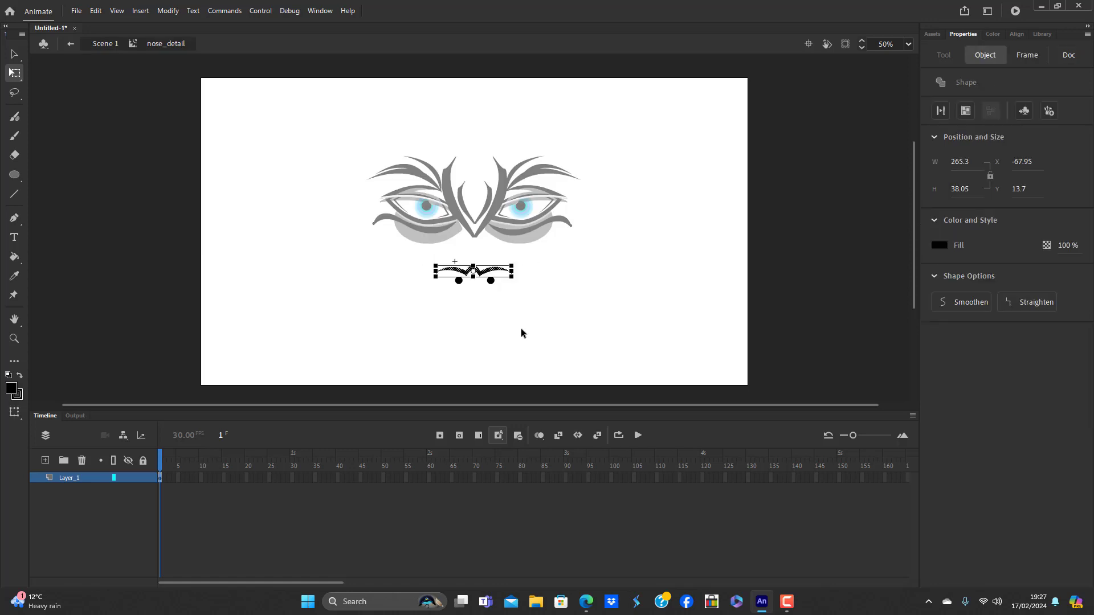
pyautogui.hotkey('ctrl', 'z')
pyautogui.hotkey('ctrl', 'z')
pyautogui.hotkey('ctrl', 'z')
pyautogui.hotkey('ctrl', 'z')
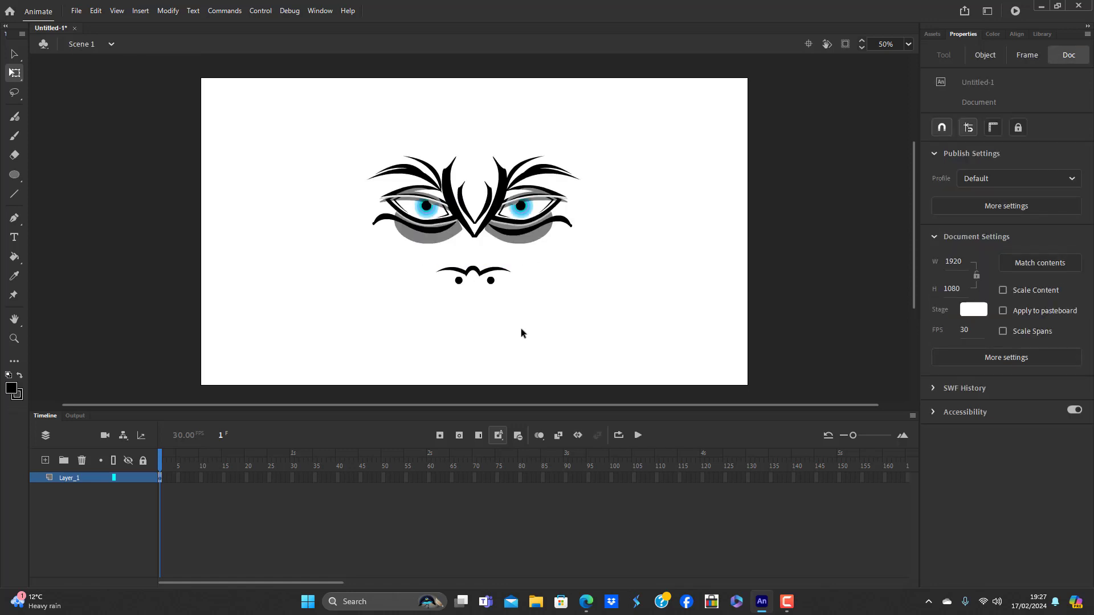
pyautogui.hotkey('ctrl', 'z')
pyautogui.hotkey('ctrl', 'z')
pyautogui.hotkey('ctrl', 'z')
pyautogui.hotkey('ctrl', 'z')
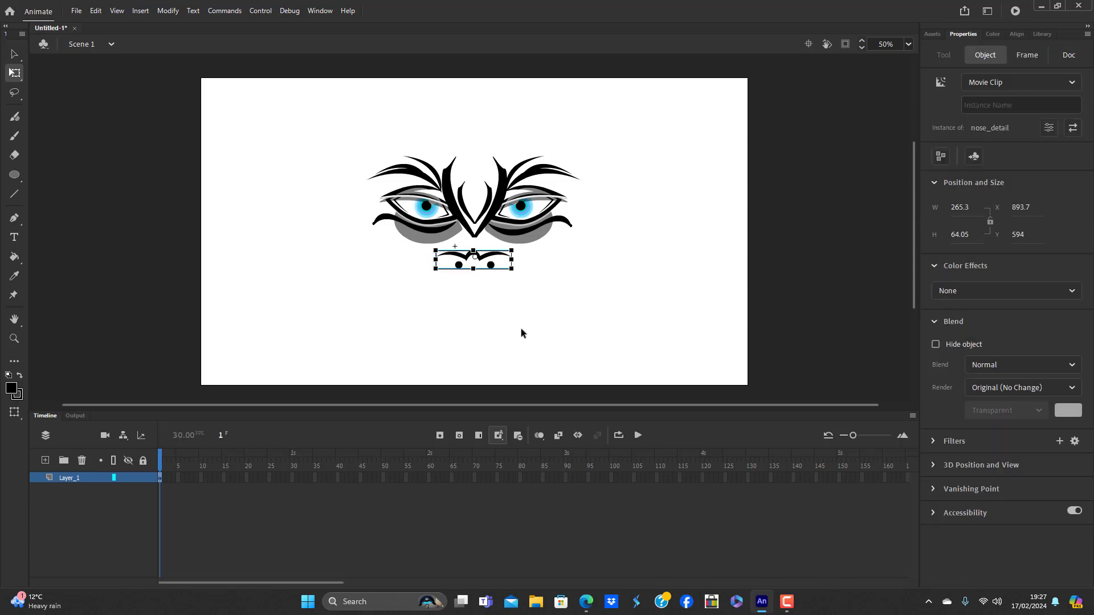
# Undo the central arch and half-circle, going back to two separate curves above the nostrils
pyautogui.hotkey('ctrl', 'z')
pyautogui.hotkey('ctrl', 'z')
pyautogui.hotkey('ctrl', 'z')
pyautogui.hotkey('ctrl', 'z')
pyautogui.hotkey('ctrl', 'z')
pyautogui.hotkey('ctrl', 'z')
pyautogui.hotkey('ctrl', 'z')
pyautogui.hotkey('ctrl', 'z')
pyautogui.hotkey('ctrl', 'z')
pyautogui.hotkey('ctrl', 'z')
pyautogui.hotkey('ctrl', 'z')
pyautogui.hotkey('ctrl', 'z')
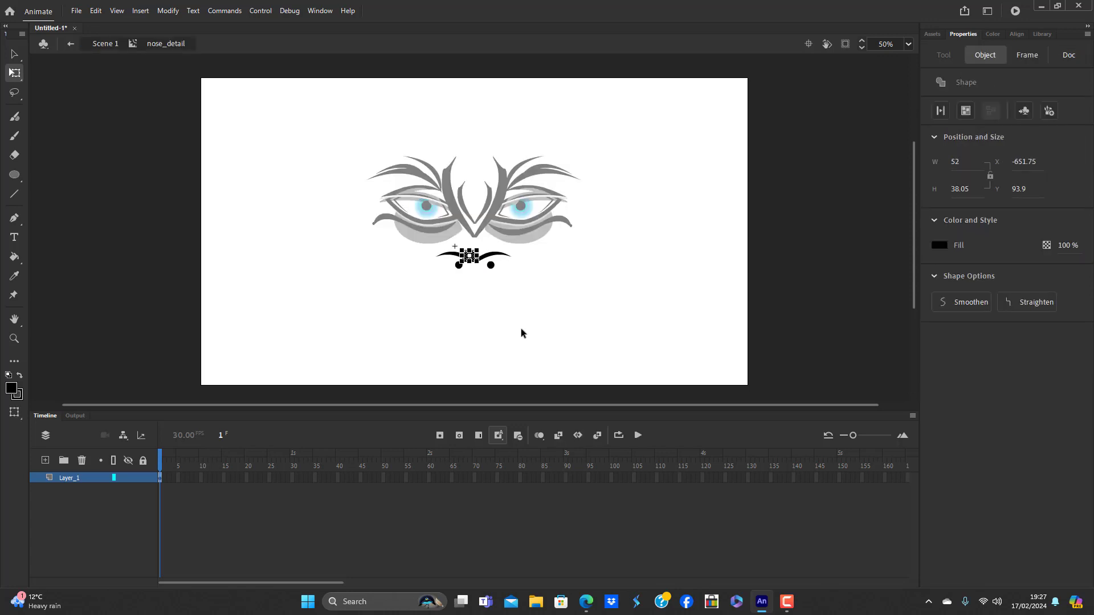
pyautogui.hotkey('ctrl', 'z')
pyautogui.hotkey('ctrl', 'z')
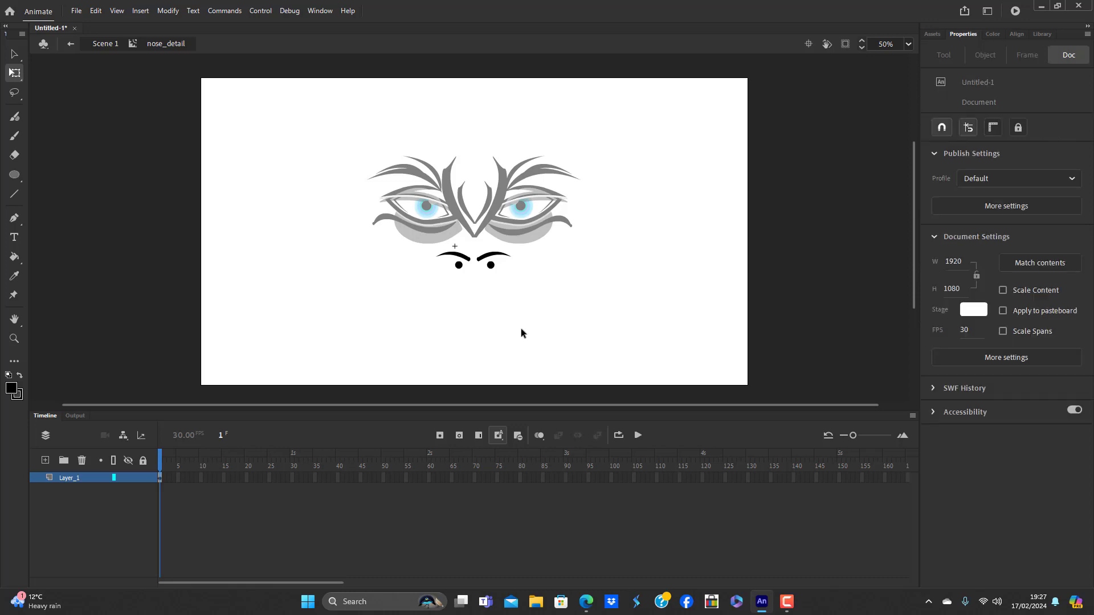
# Inside nose_detail, duplicate the left nose curve, rotate the copy steeply and place it rising from the original's inner end
pyautogui.click(521, 330)
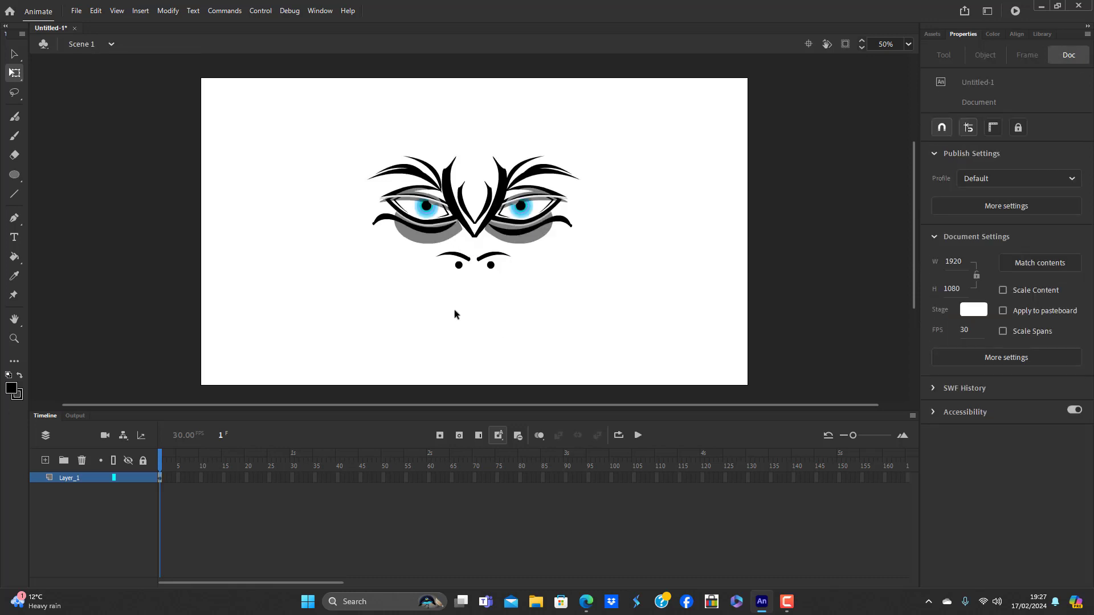
pyautogui.doubleClick(486, 268)
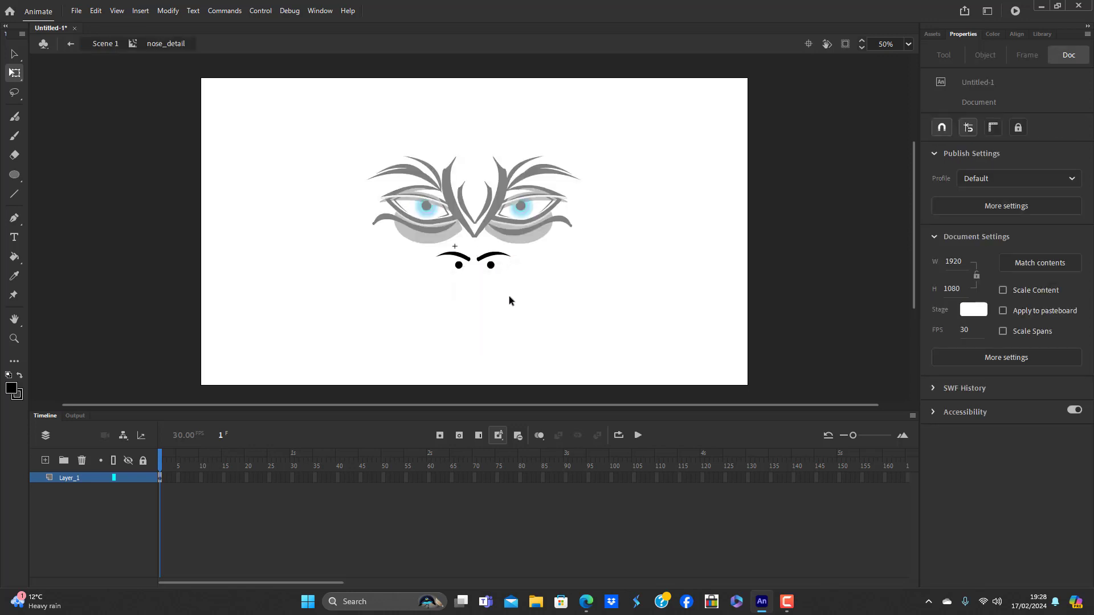
pyautogui.hotkey('ctrl', 'z')
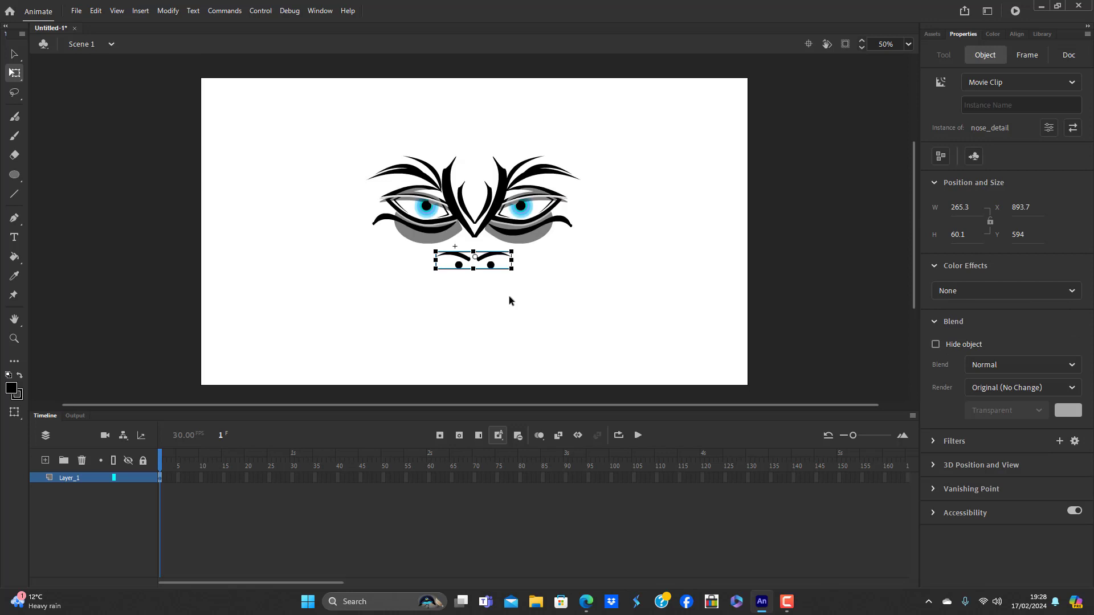
pyautogui.click(509, 296)
pyautogui.doubleClick(462, 266)
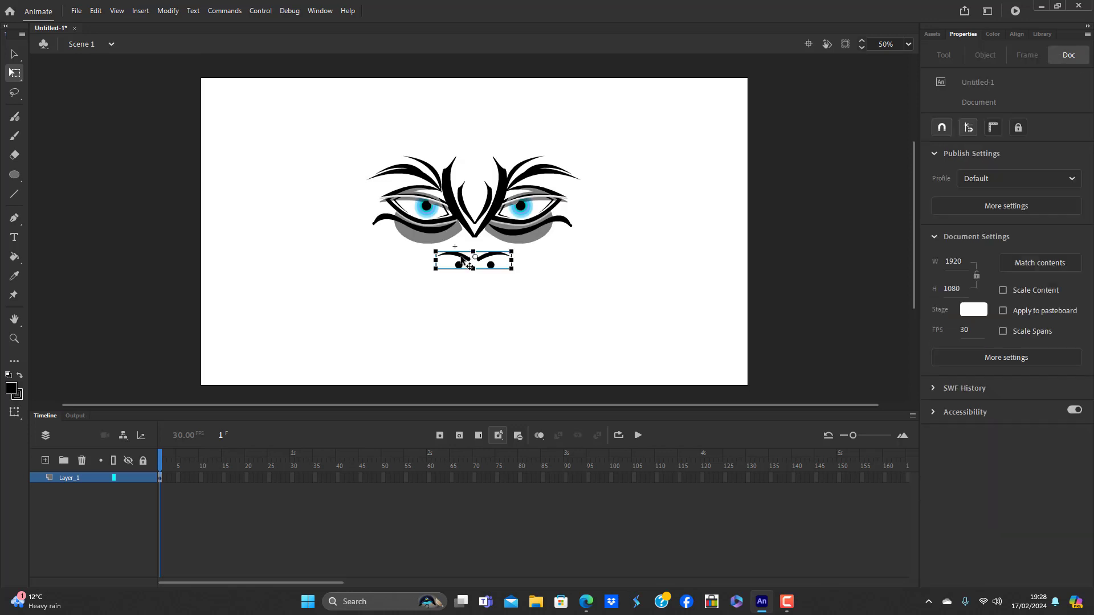
pyautogui.click(456, 255)
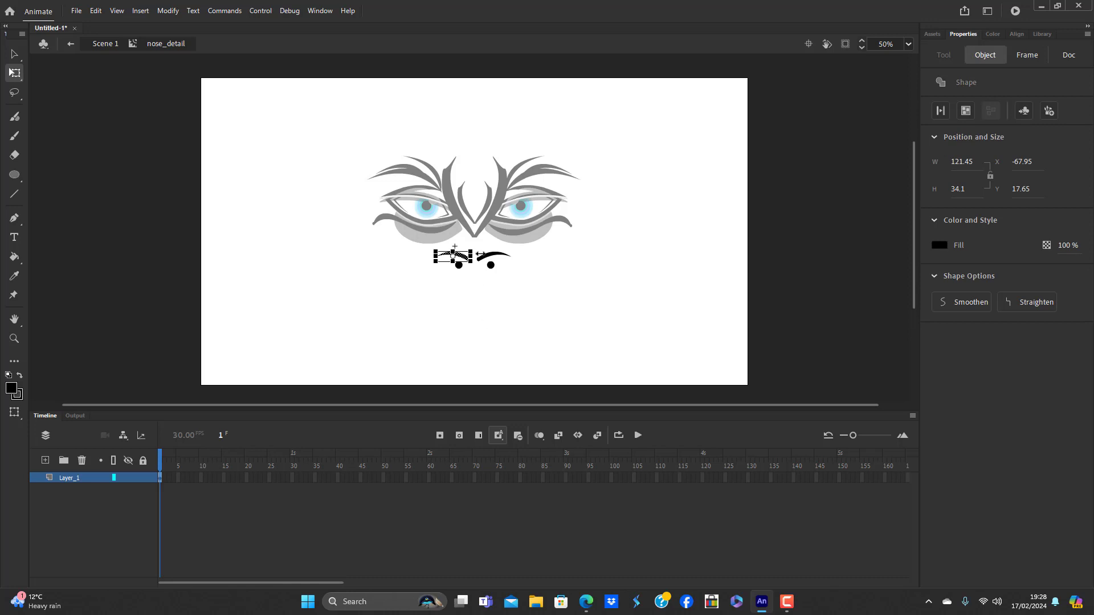
pyautogui.moveTo(481, 258)
pyautogui.mouseDown()
pyautogui.moveTo(484, 276)
pyautogui.moveTo(466, 266)
pyautogui.mouseUp()
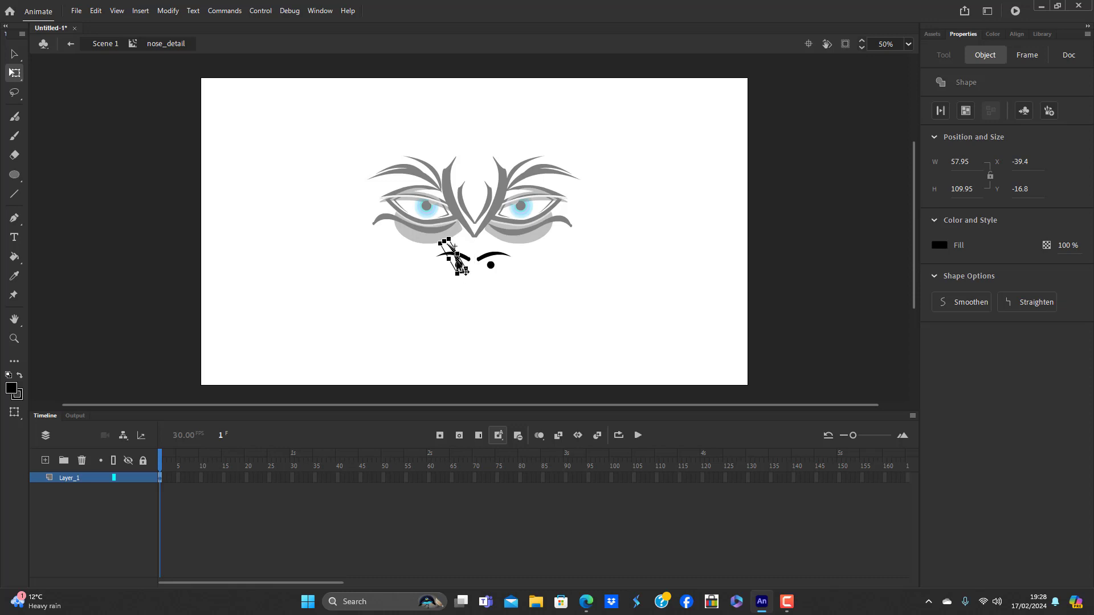
pyautogui.moveTo(459, 263); pyautogui.dragTo(469, 251)
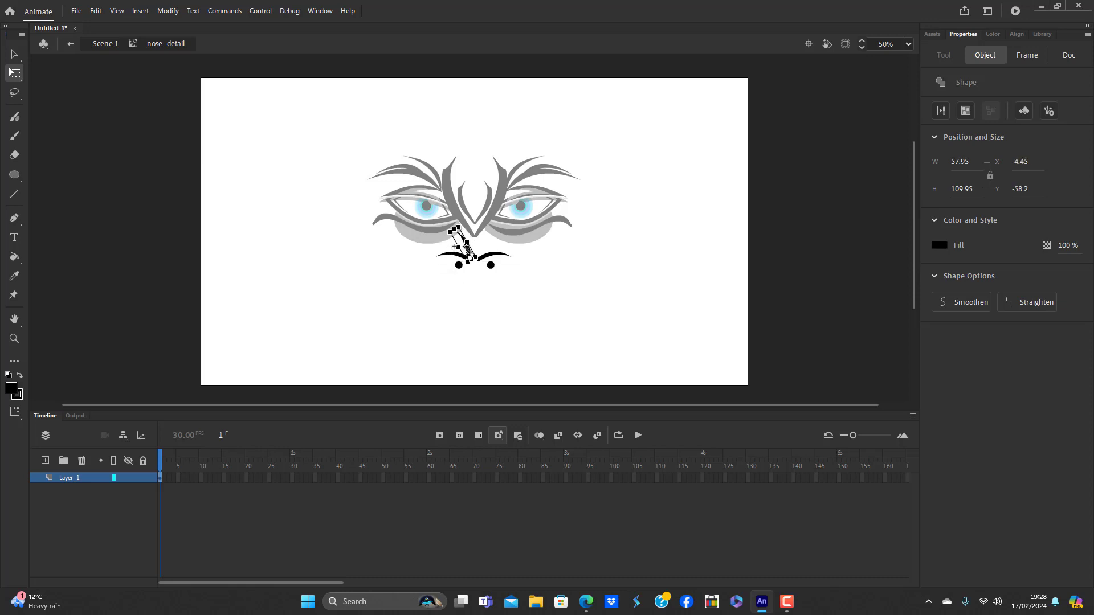
pyautogui.click(474, 286)
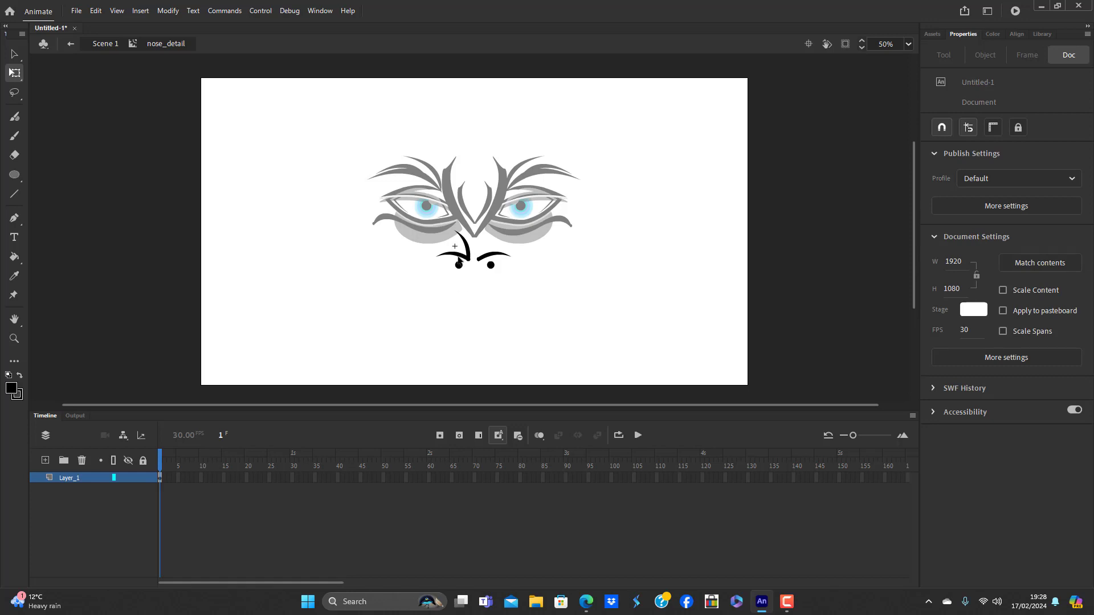
# Replace the right nose curve with a horizontally flipped copy of the joined left curves, placed as their mirror image
pyautogui.click(494, 256)
pyautogui.press('Delete')
pyautogui.click(467, 256)
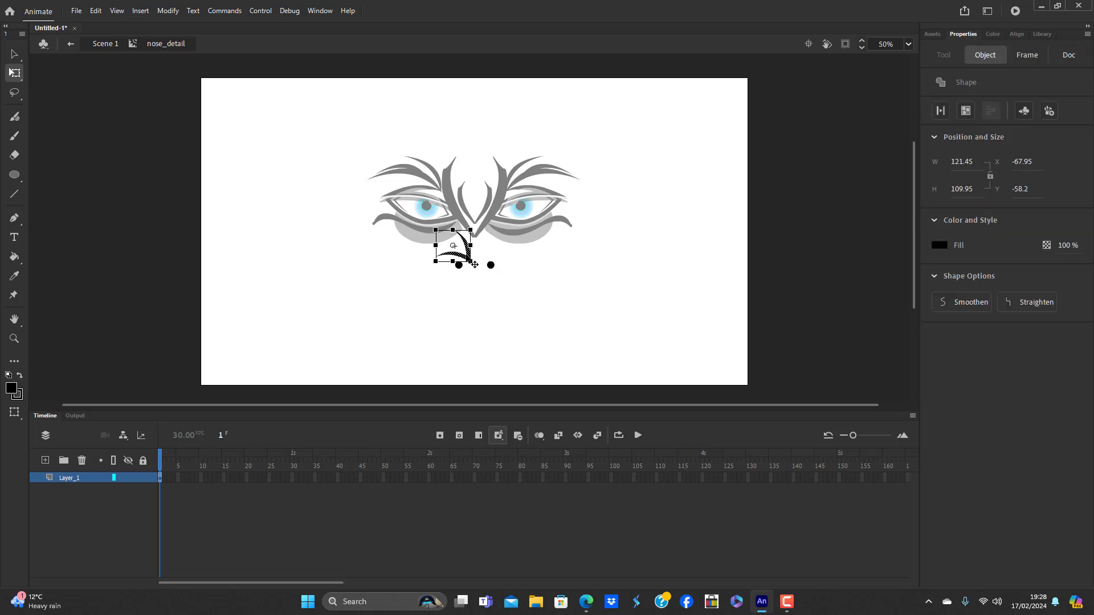
pyautogui.click(167, 10)
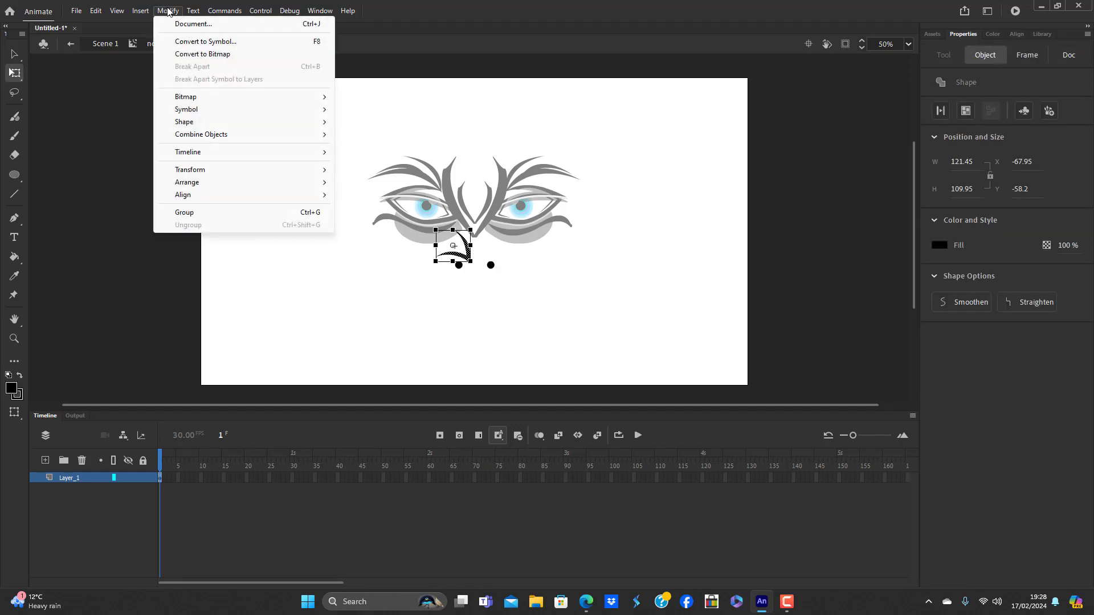
pyautogui.moveTo(216, 123)
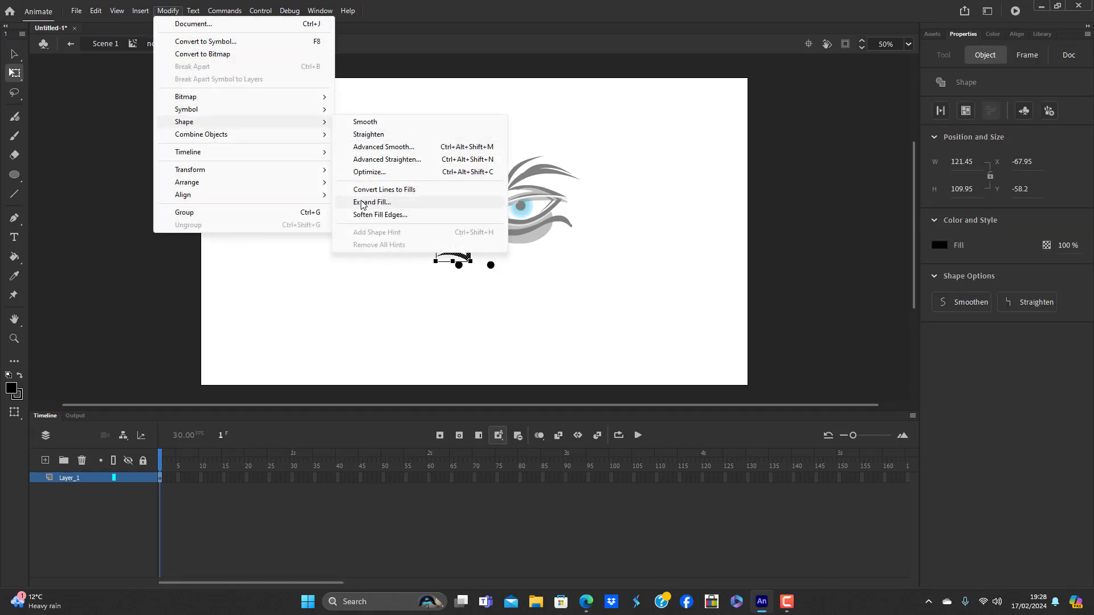
pyautogui.moveTo(210, 173)
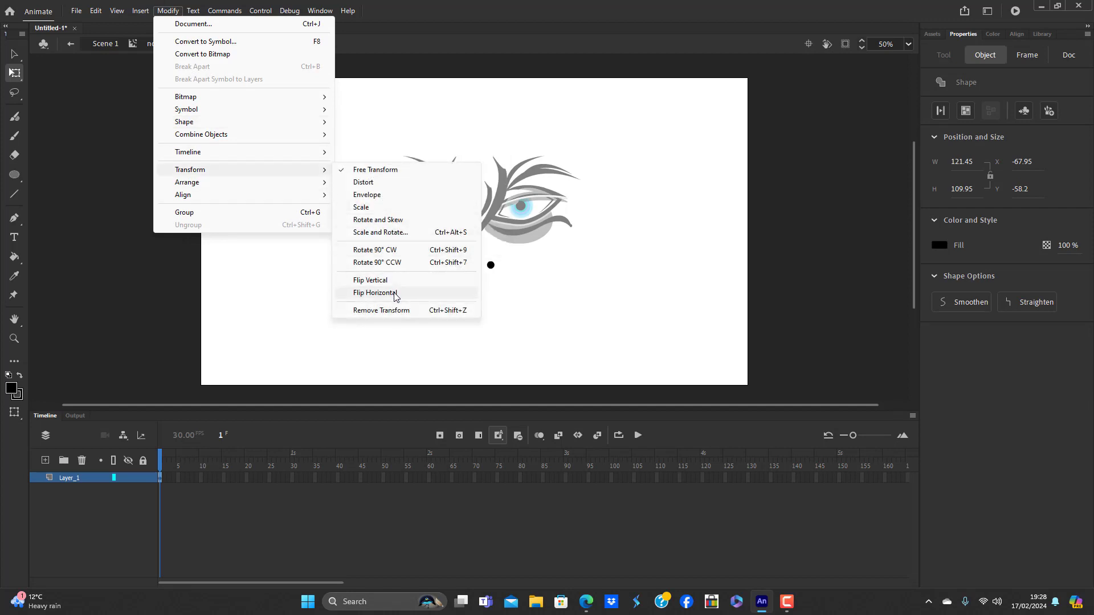
pyautogui.click(373, 292)
pyautogui.moveTo(448, 255); pyautogui.dragTo(487, 254)
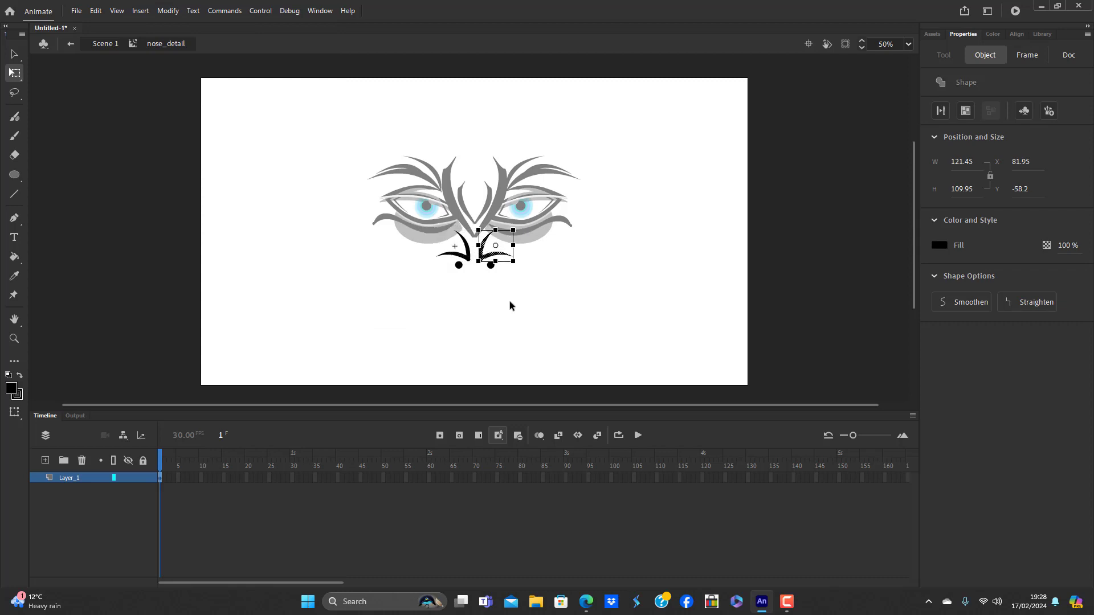
pyautogui.click(510, 309)
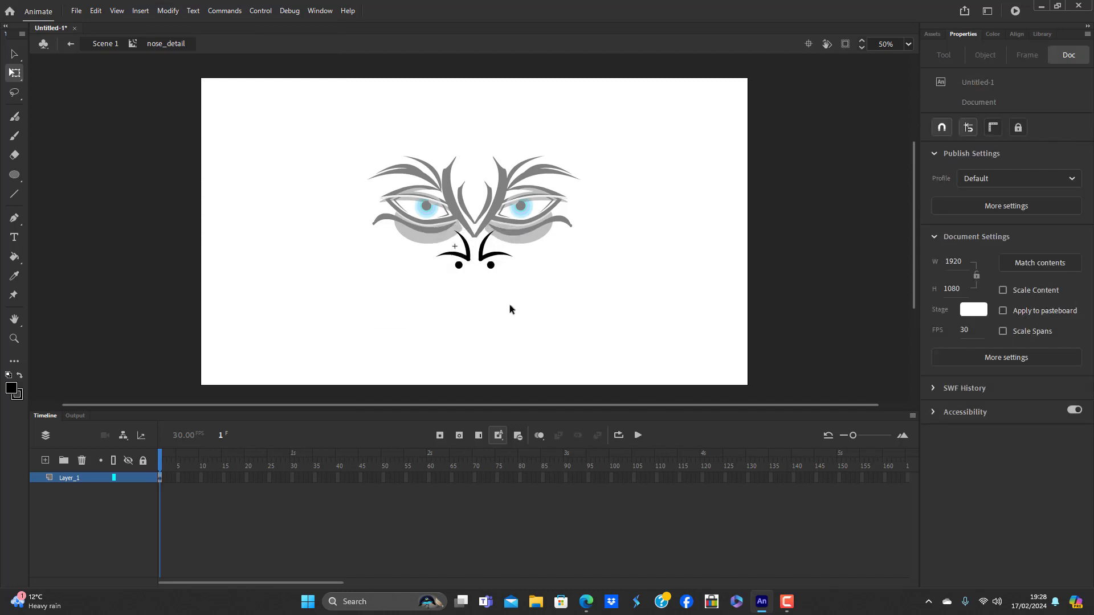
# Delete both round nostrils from nose_detail and return to Scene 1
pyautogui.click(460, 265)
pyautogui.click(476, 298)
pyautogui.click(460, 266)
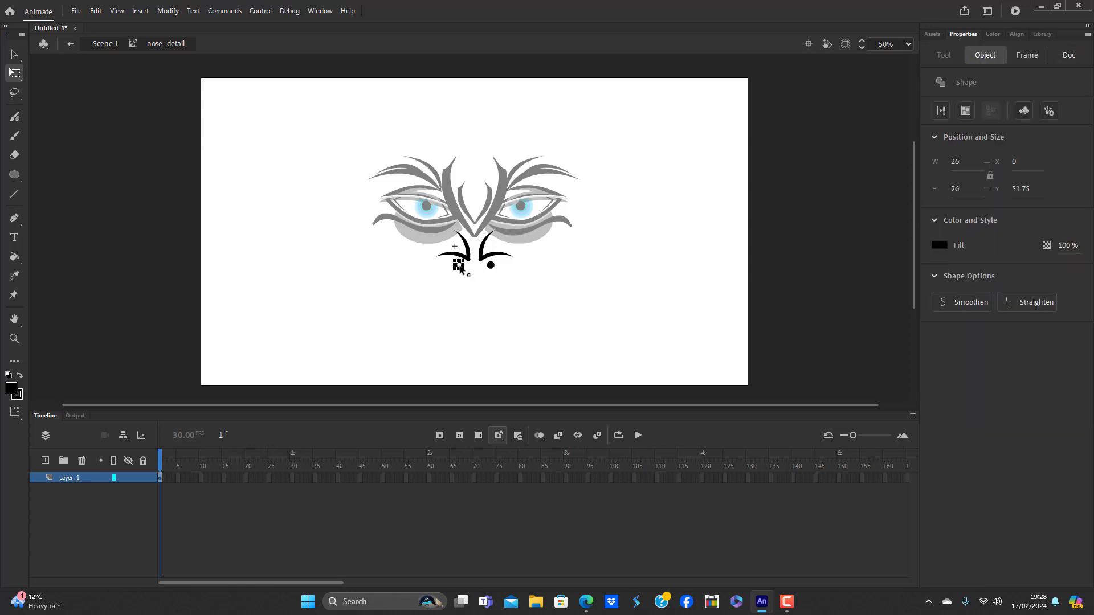
pyautogui.press('Delete')
pyautogui.click(491, 266)
pyautogui.press('Delete')
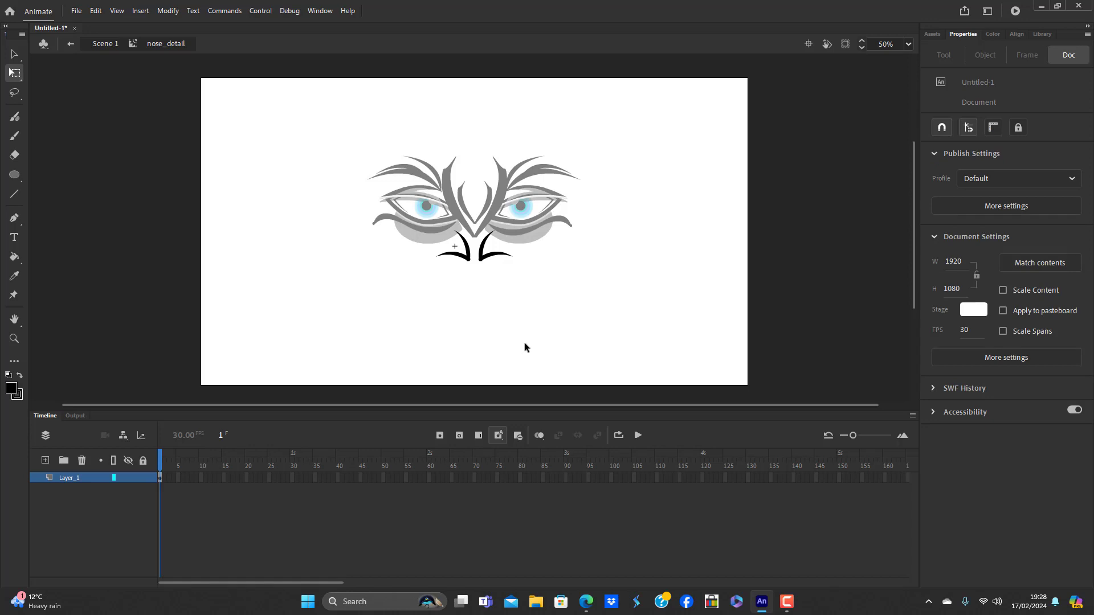
pyautogui.doubleClick(524, 346)
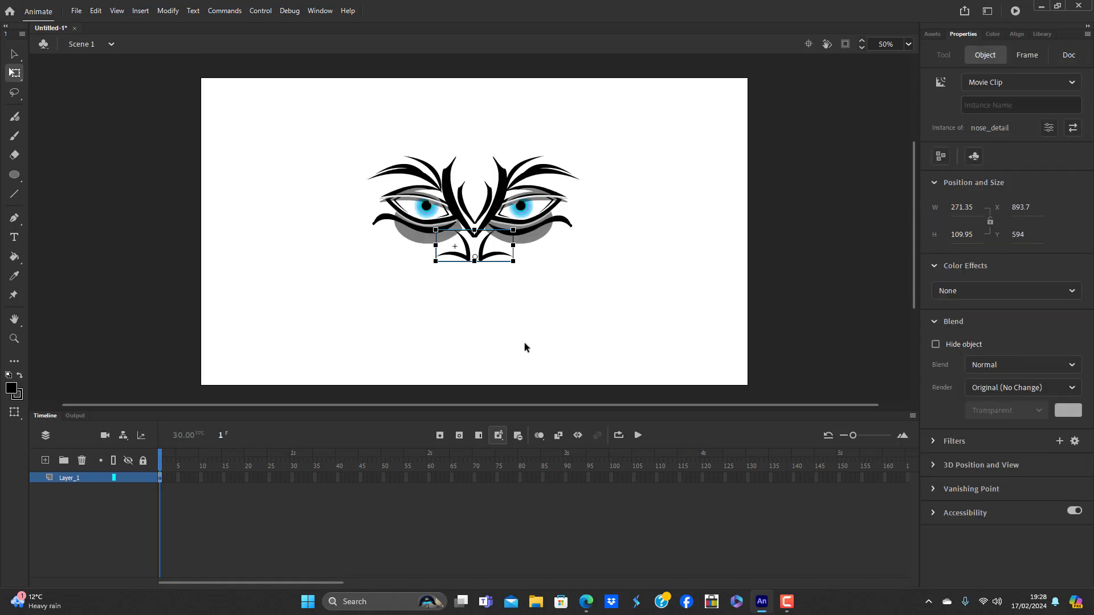
pyautogui.click(525, 347)
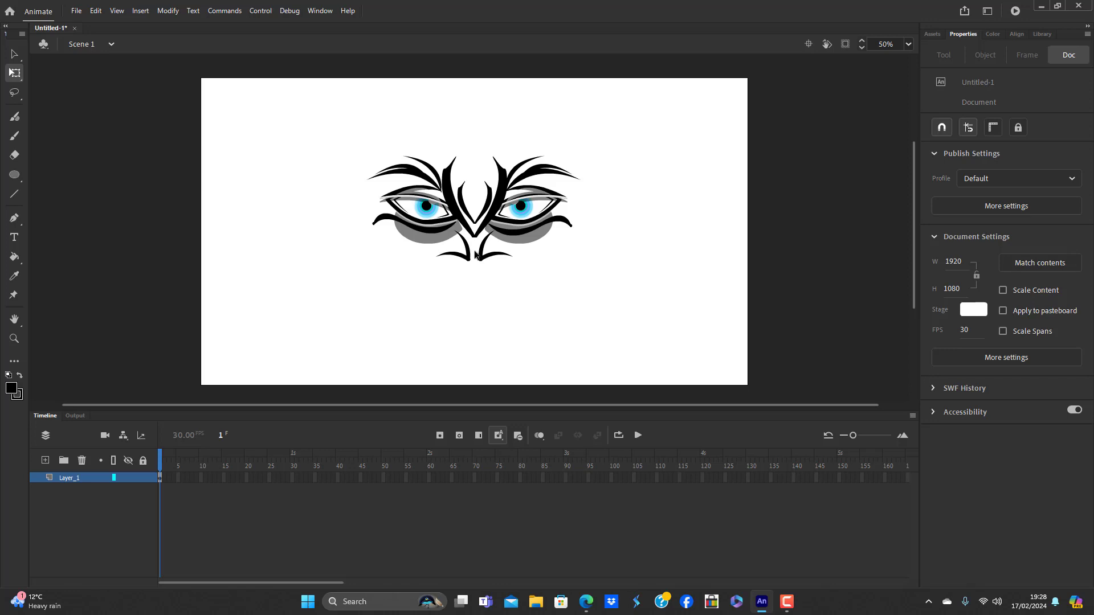
pyautogui.click(486, 259)
pyautogui.click(511, 305)
# Draw a black diagonal line about 250 by 186 px beyond the left eyebrow and convert it to a movie clip named ears_s
pyautogui.click(16, 193)
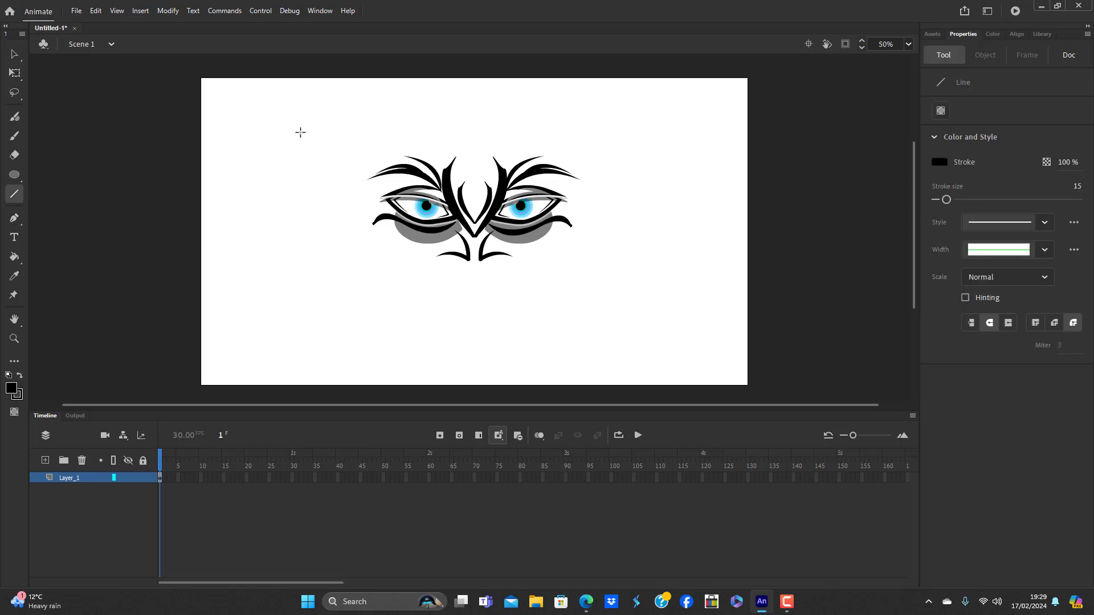
pyautogui.moveTo(295, 136); pyautogui.dragTo(366, 189)
pyautogui.click(15, 54)
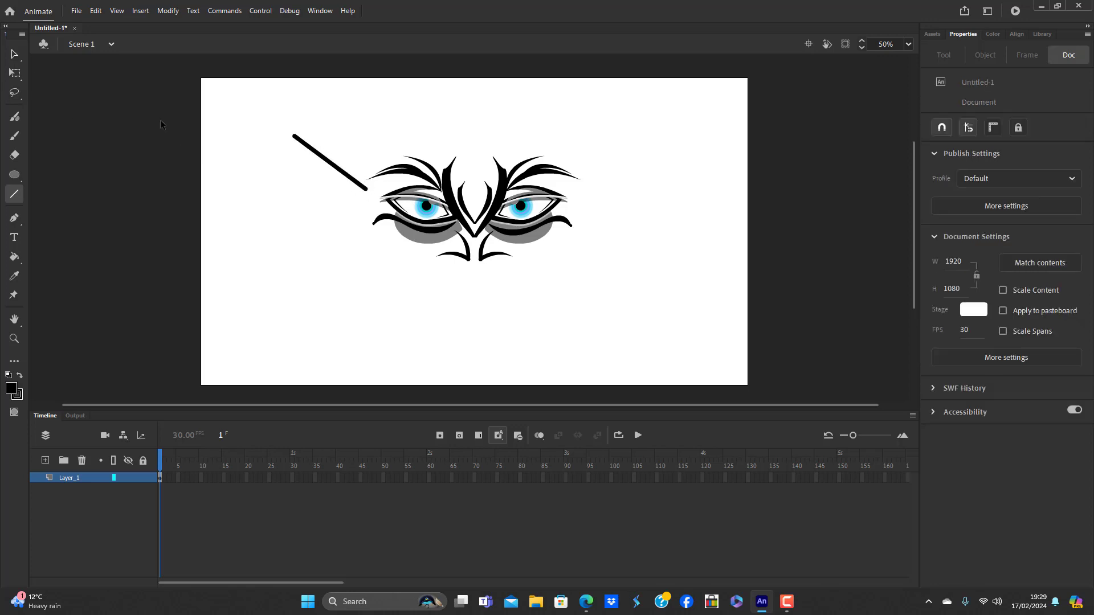
pyautogui.click(338, 172)
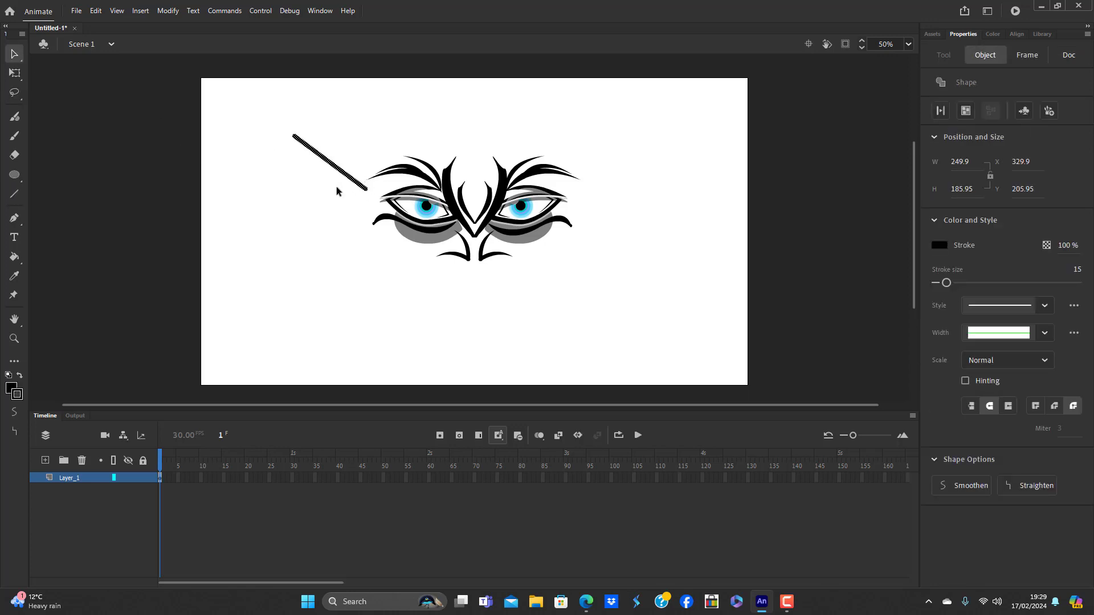
pyautogui.press('F8')
pyautogui.press('BackSpace')
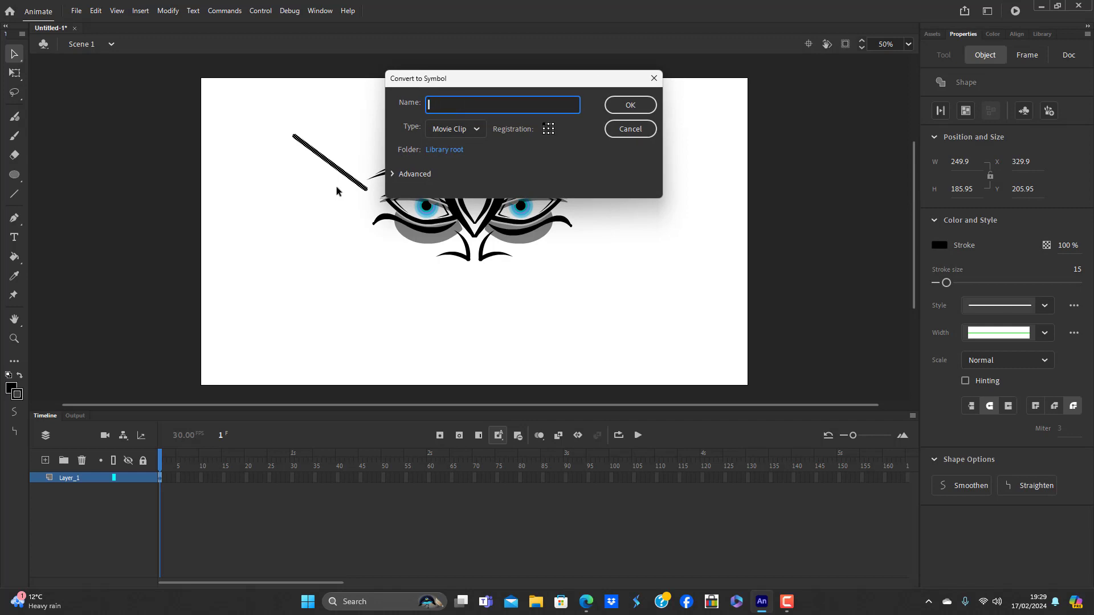
pyautogui.write('ears_s')
pyautogui.press('Return')
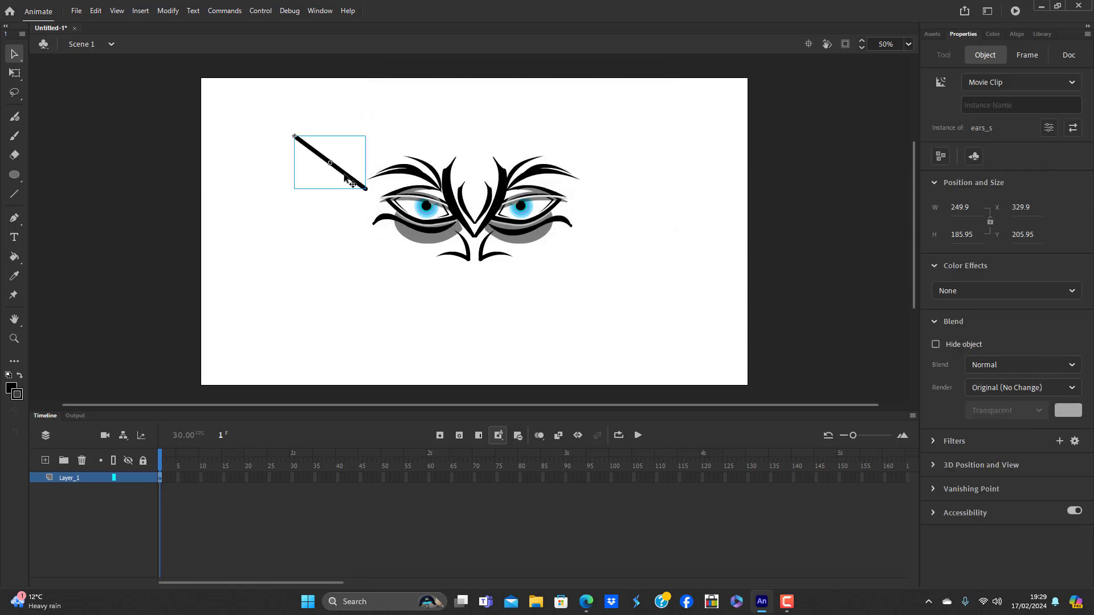
# Inside ears_s, convert the diagonal line to a fill
pyautogui.doubleClick(345, 176)
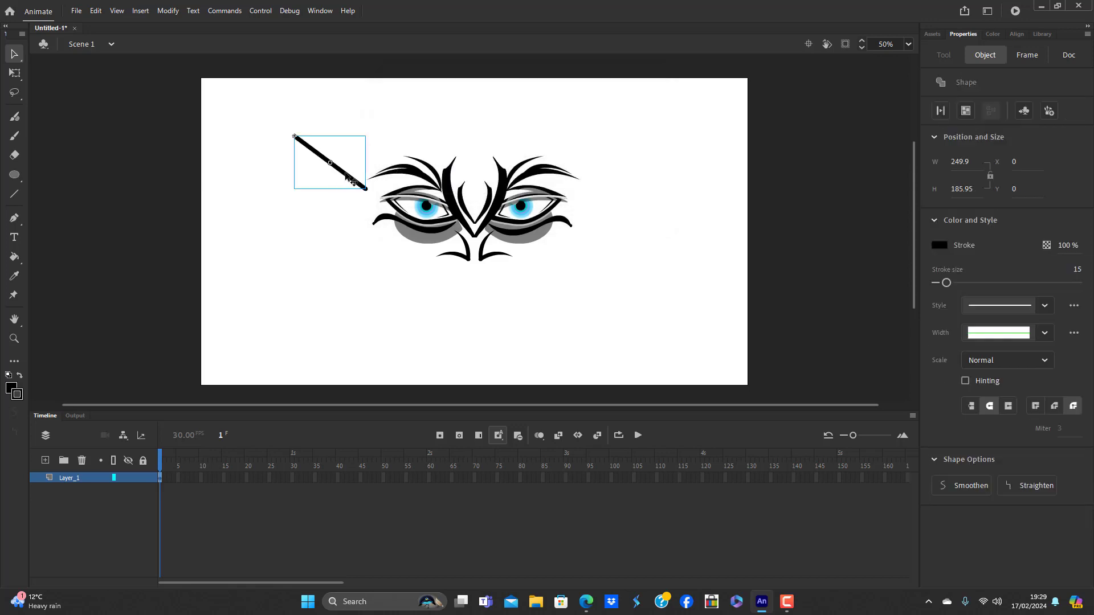
pyautogui.click(168, 11)
pyautogui.moveTo(212, 126)
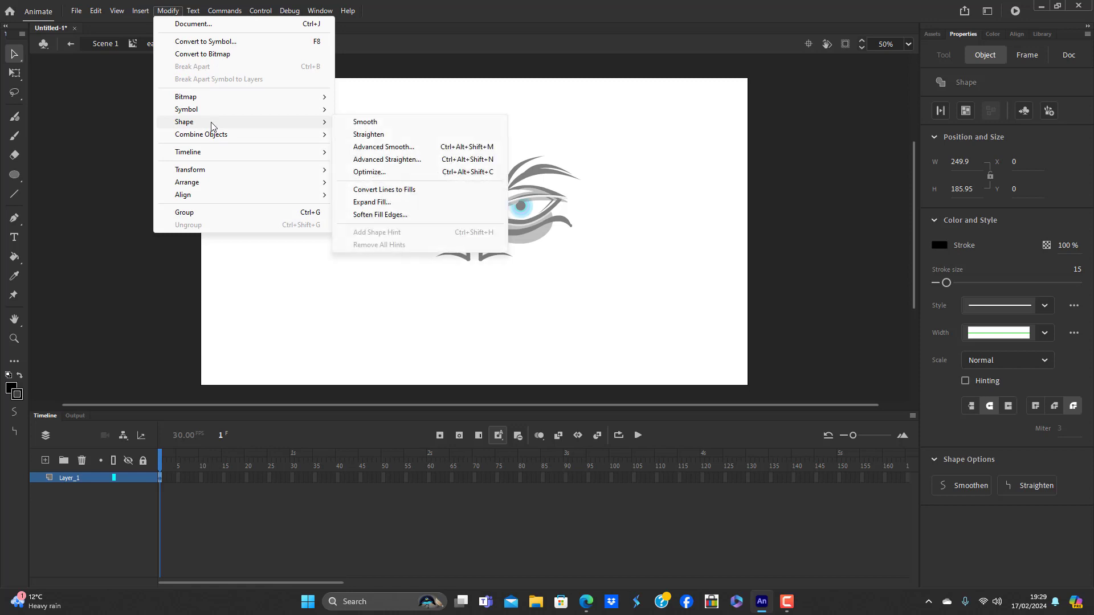
pyautogui.click(399, 189)
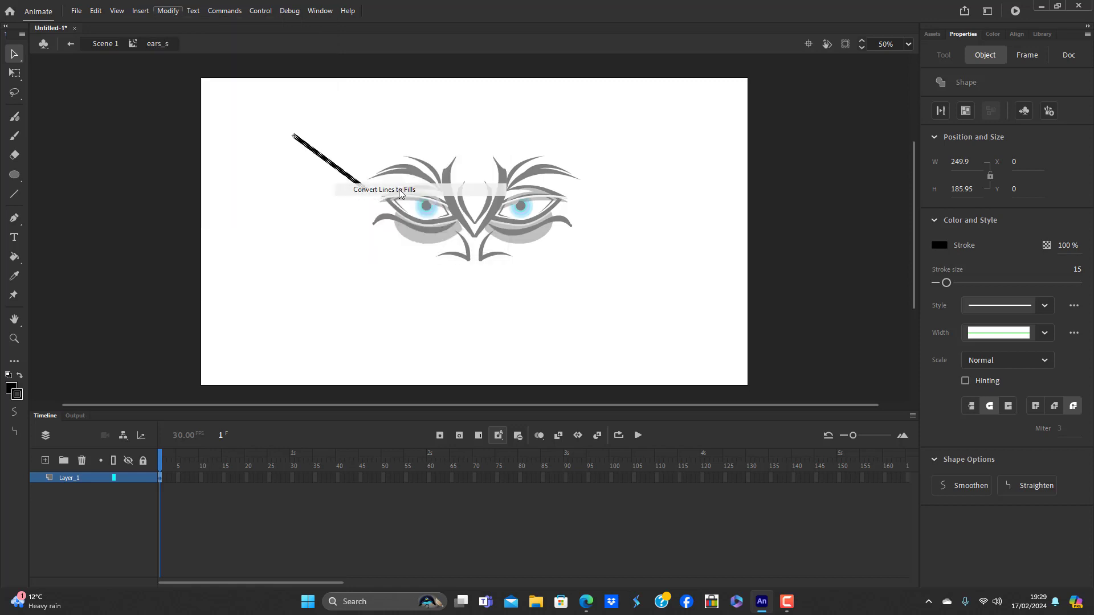
pyautogui.click(354, 300)
# Bend the ear fill into an upward arc and pull its lower and inner edges out into wing-like spikes
pyautogui.moveTo(339, 167)
pyautogui.mouseDown()
pyautogui.moveTo(348, 153)
pyautogui.moveTo(328, 151)
pyautogui.mouseUp()
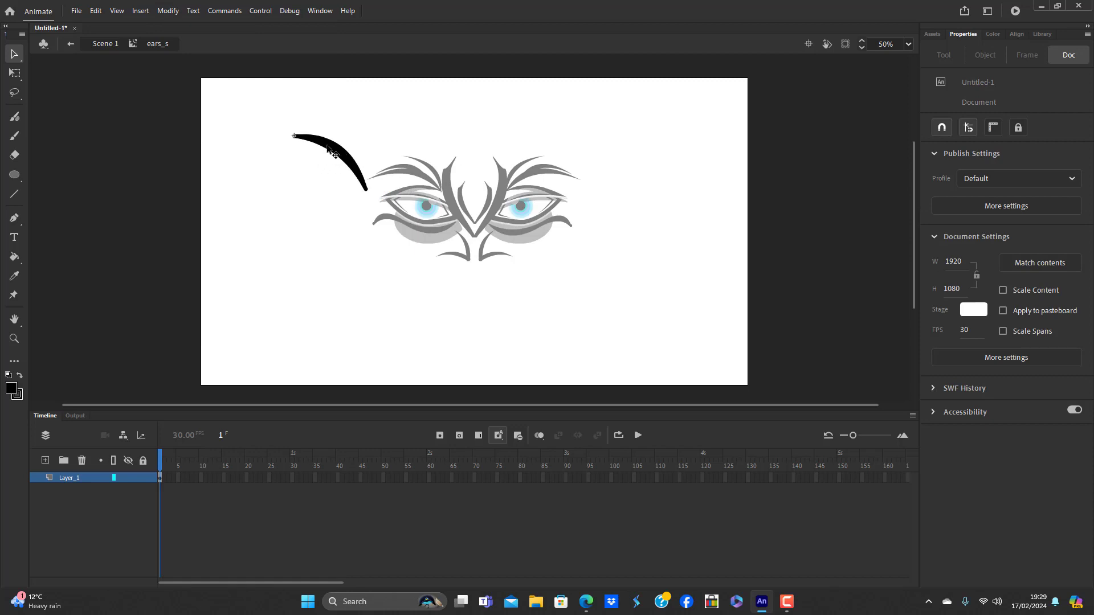
pyautogui.moveTo(336, 160); pyautogui.dragTo(338, 225)
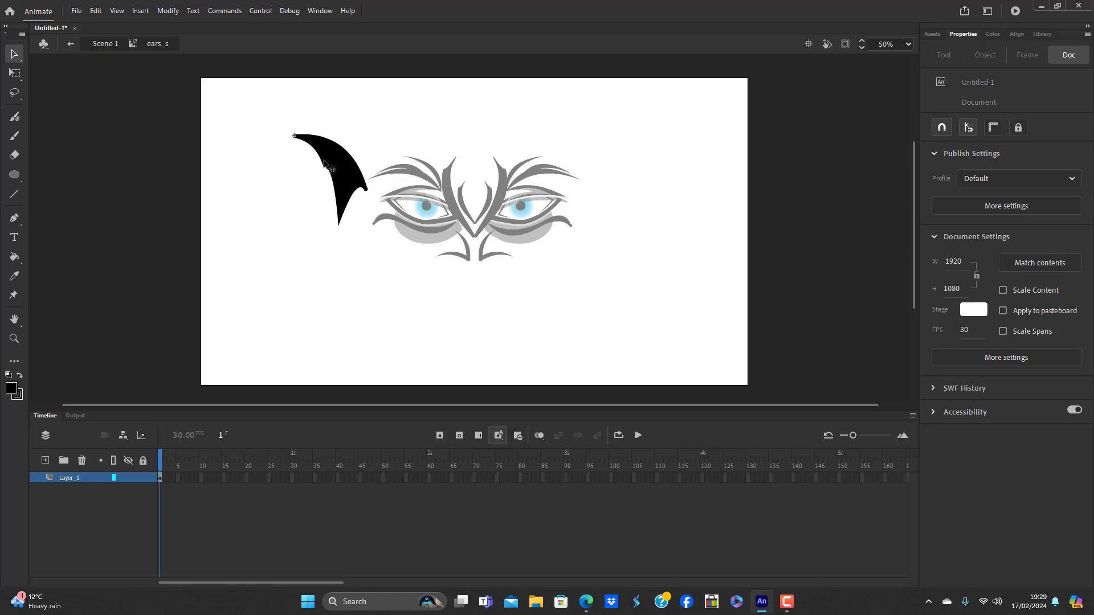
pyautogui.moveTo(324, 165); pyautogui.dragTo(358, 298)
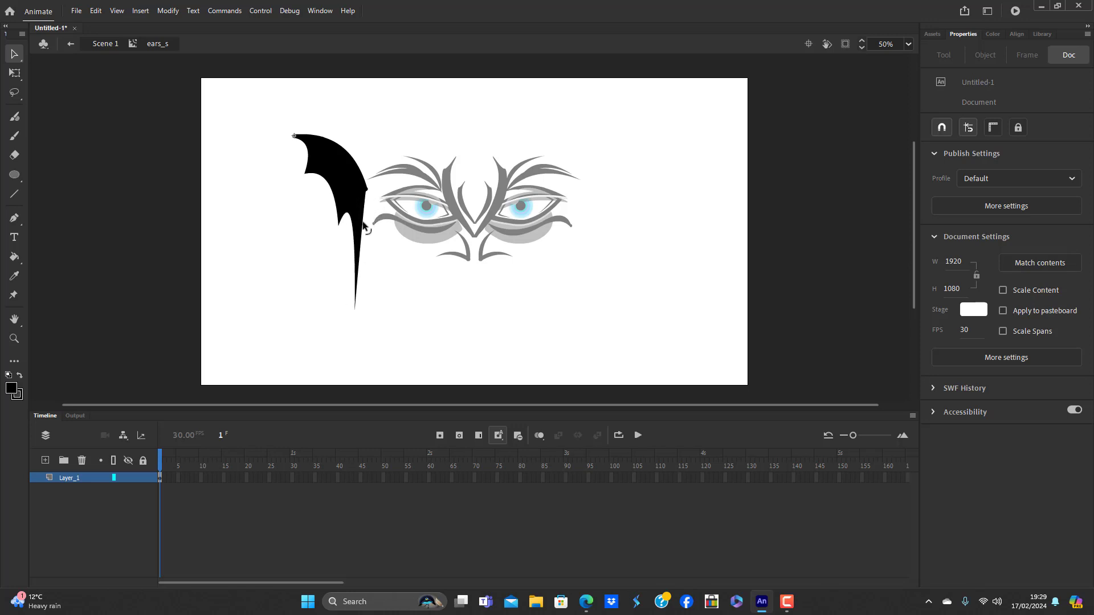
pyautogui.moveTo(363, 223); pyautogui.dragTo(368, 246)
pyautogui.moveTo(373, 186); pyautogui.dragTo(371, 204)
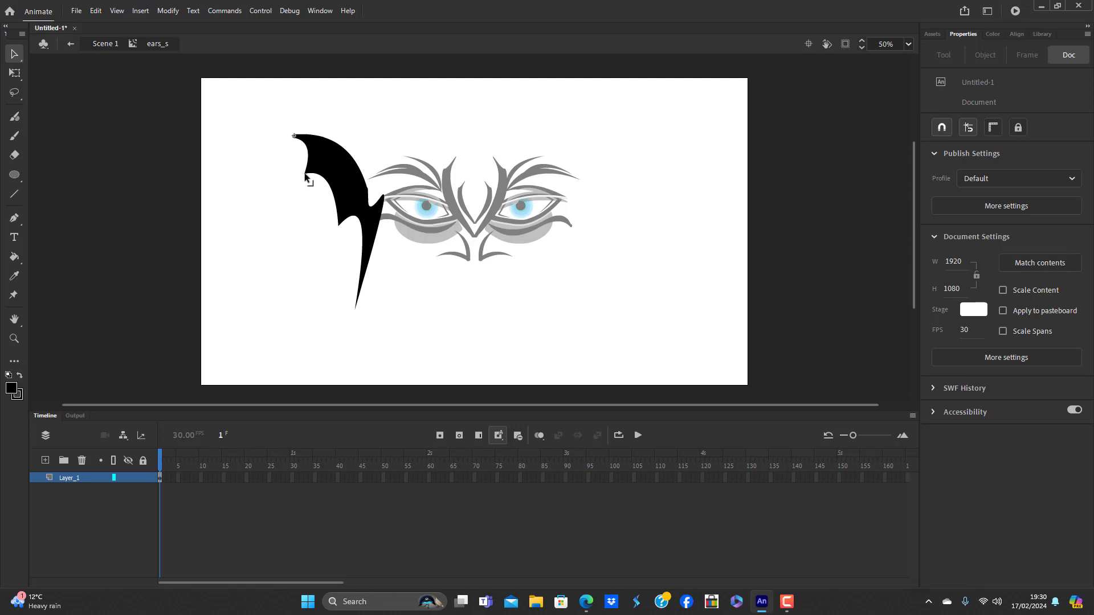
# Stretch the ear shape's outer left point into a long spike, and undo the adjustments made to its upper tip
pyautogui.moveTo(297, 209); pyautogui.dragTo(261, 209)
pyautogui.moveTo(294, 135)
pyautogui.mouseDown()
pyautogui.moveTo(258, 147)
pyautogui.moveTo(252, 122)
pyautogui.moveTo(293, 126)
pyautogui.mouseUp()
pyautogui.hotkey('ctrl', 'z')
pyautogui.hotkey('ctrl', 'z')
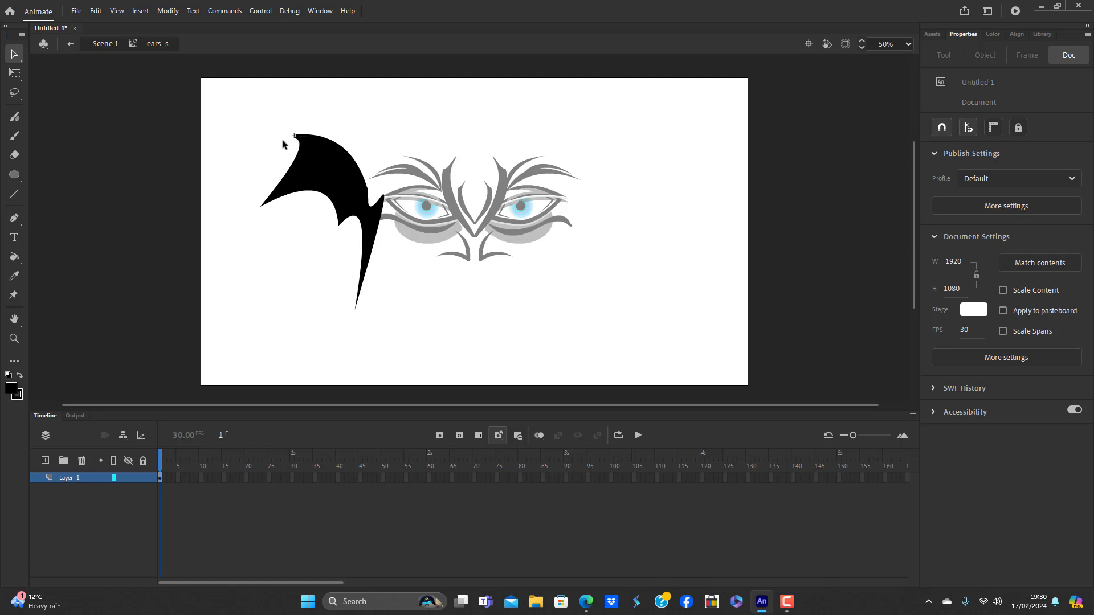
# Scale the ear shape down, rotate it clockwise and place it slightly higher beside the left eyebrow, returning to Scene 1
pyautogui.click(338, 181)
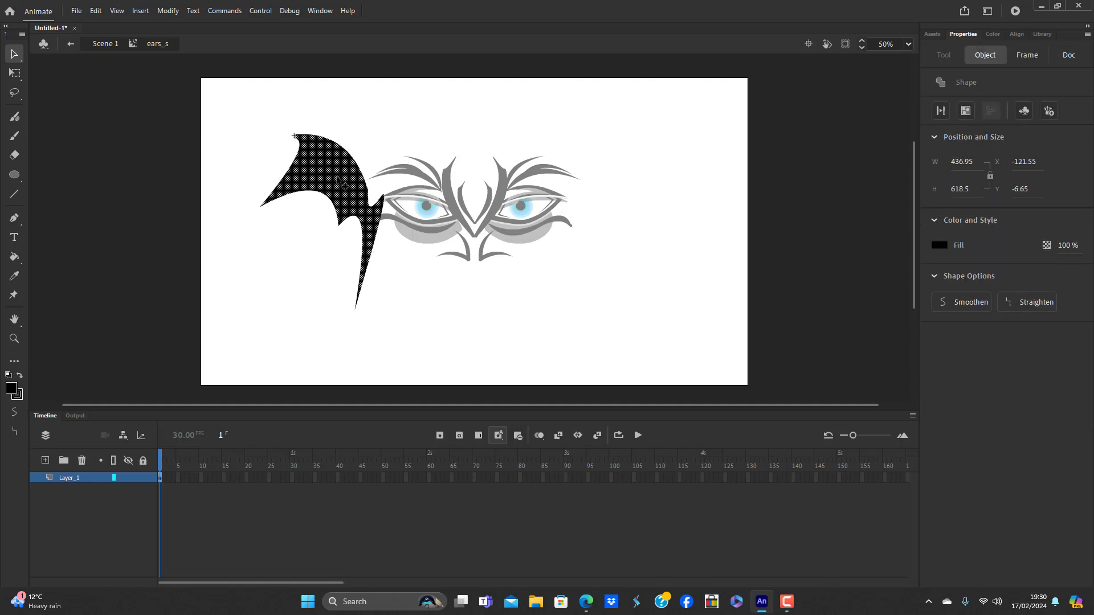
pyautogui.press('q')
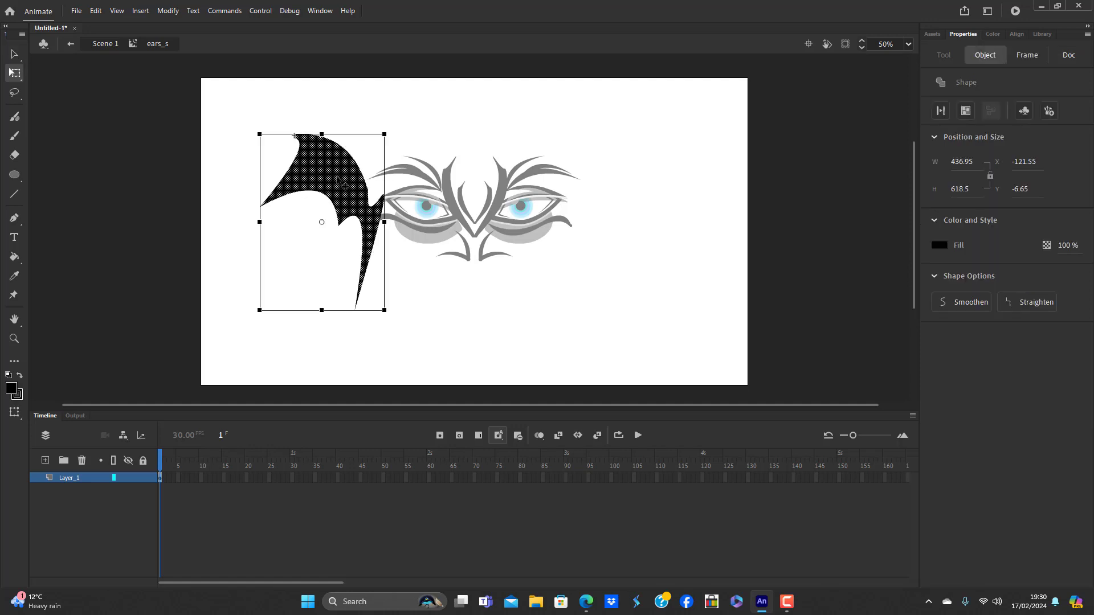
pyautogui.moveTo(385, 310); pyautogui.dragTo(377, 283)
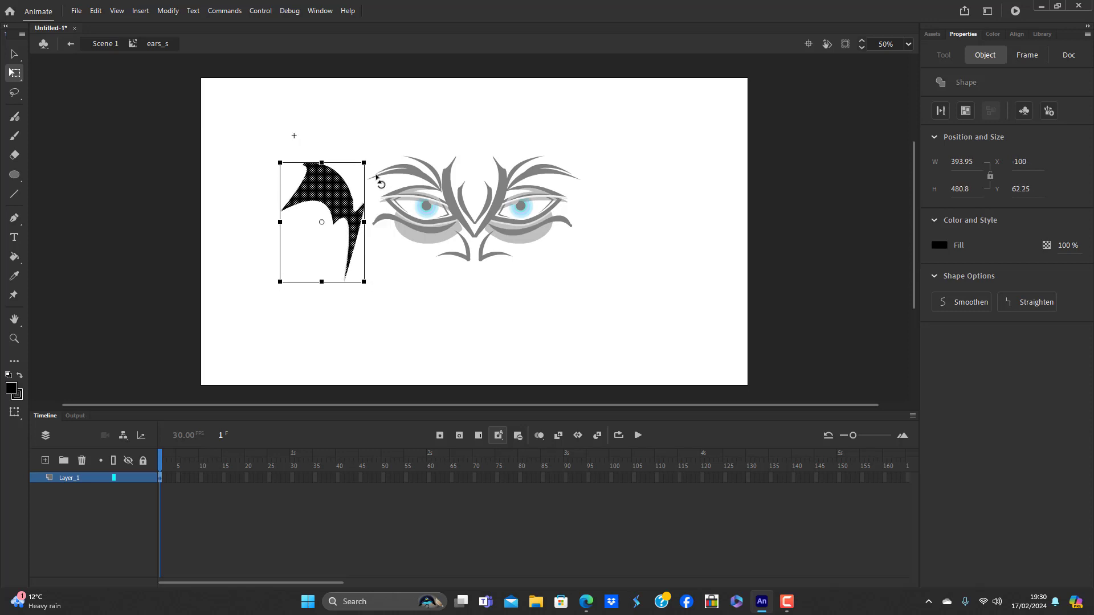
pyautogui.moveTo(373, 171); pyautogui.dragTo(348, 176)
pyautogui.click(396, 308)
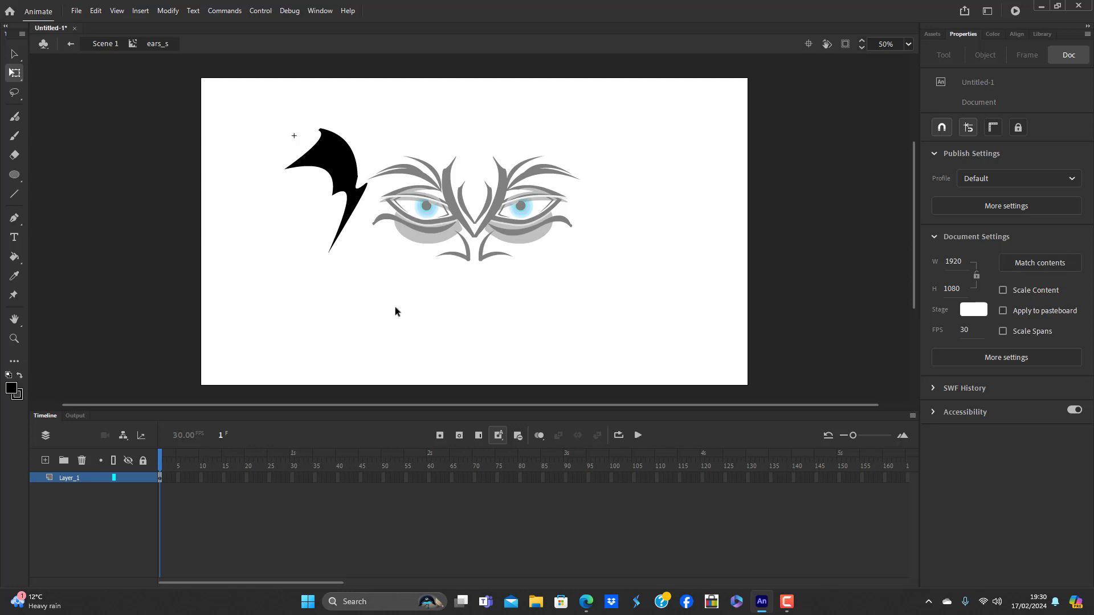
pyautogui.doubleClick(395, 310)
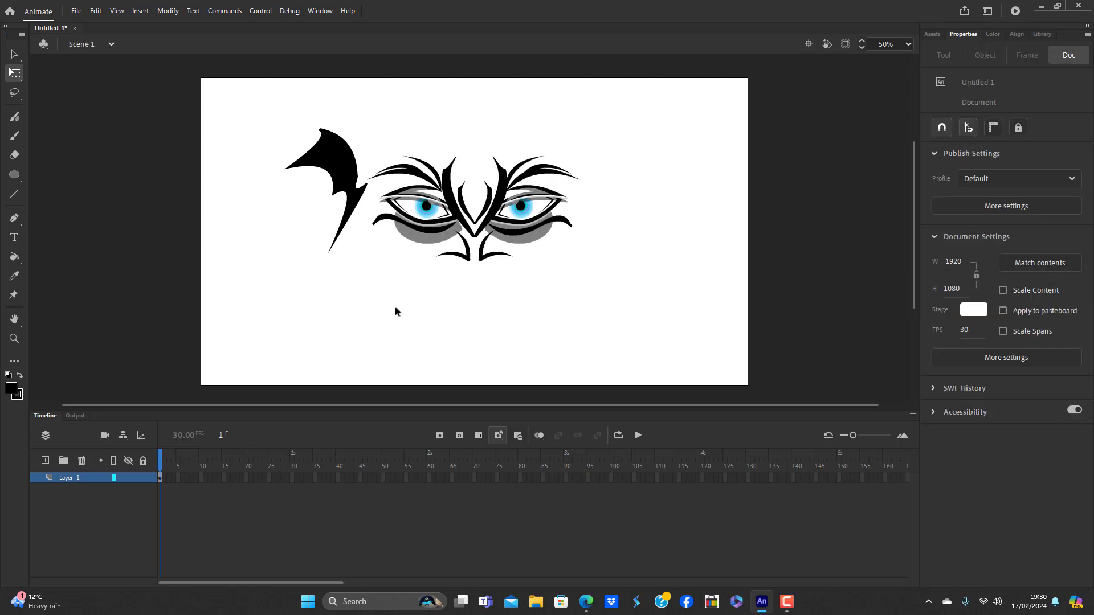
# Inside ears_s, delete the outer left part of the shape and bend the cut edge inward to leave a thin curved outline
pyautogui.click(348, 172)
pyautogui.doubleClick(344, 166)
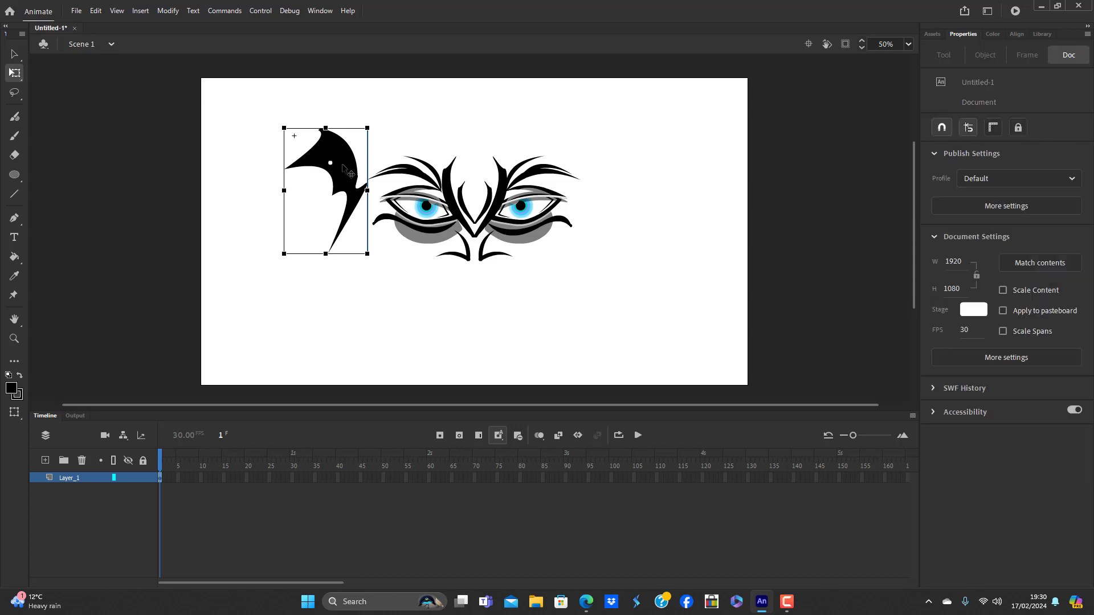
pyautogui.moveTo(225, 136); pyautogui.dragTo(297, 201)
pyautogui.moveTo(250, 147); pyautogui.dragTo(341, 216)
pyautogui.press('Delete')
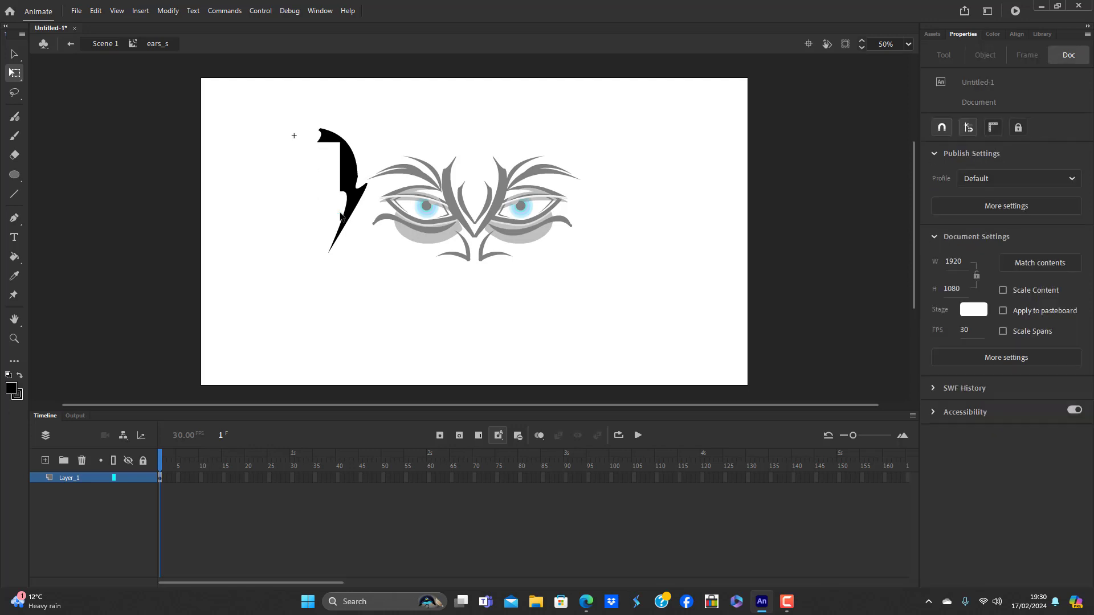
pyautogui.moveTo(342, 165); pyautogui.dragTo(354, 170)
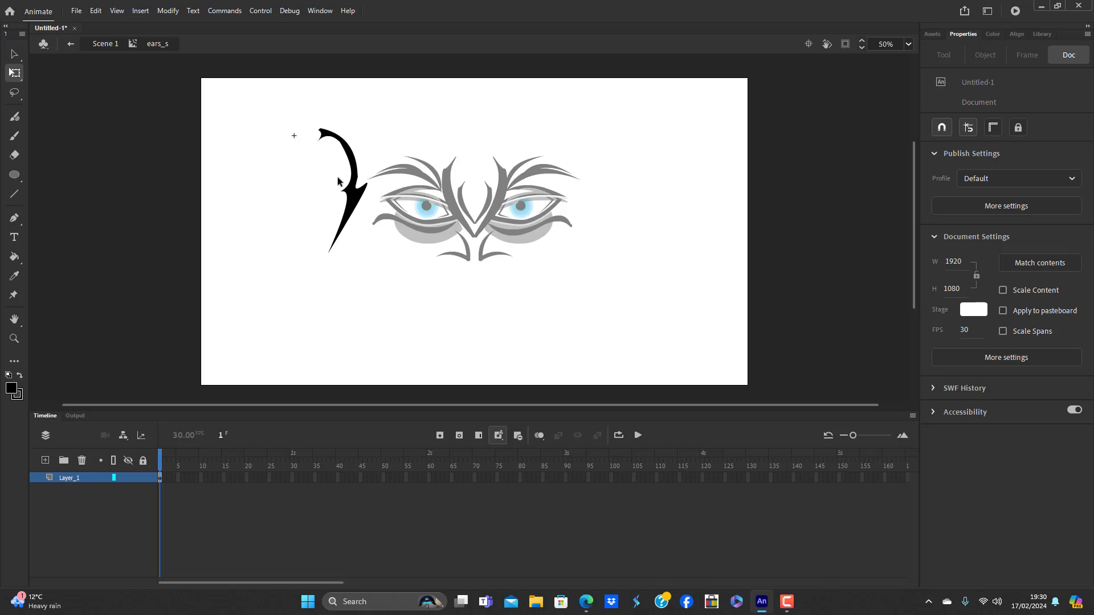
pyautogui.doubleClick(374, 249)
pyautogui.click(378, 258)
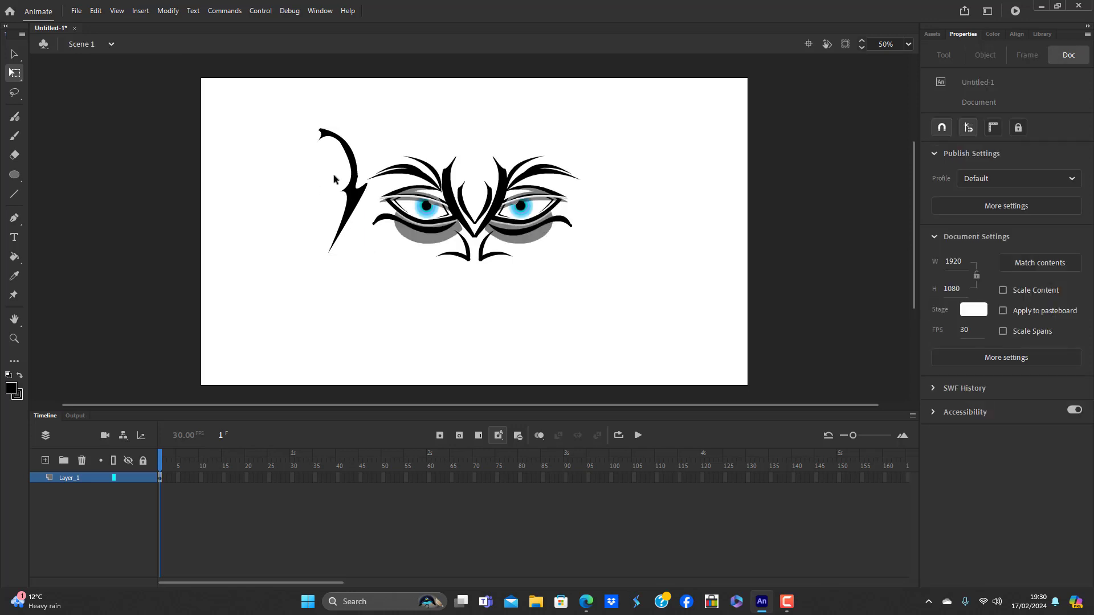
# Rotate the ears_s symbol counterclockwise so its long spike points straight down, and position it close beside the left eye
pyautogui.click(360, 205)
pyautogui.moveTo(381, 121); pyautogui.dragTo(341, 122)
pyautogui.moveTo(376, 183); pyautogui.dragTo(388, 262)
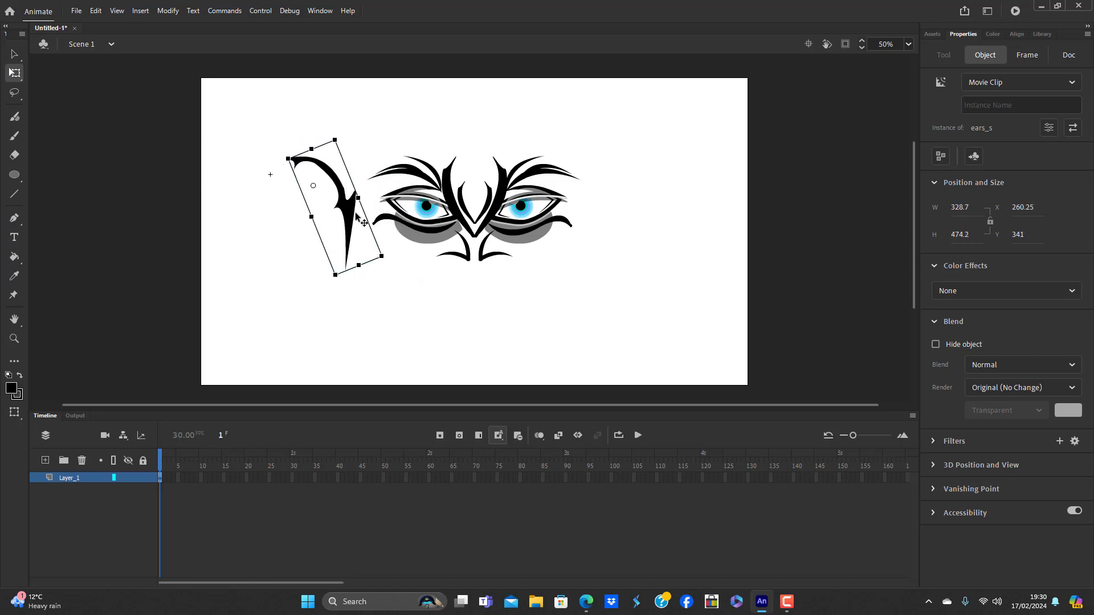
pyautogui.moveTo(355, 213); pyautogui.dragTo(366, 220)
pyautogui.click(405, 286)
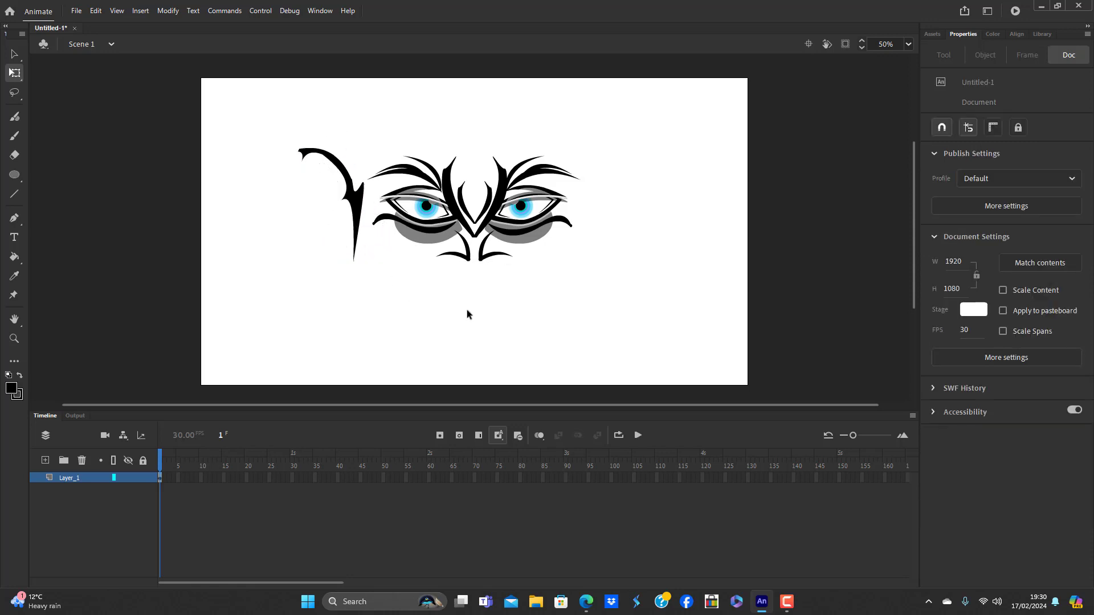
pyautogui.click(356, 200)
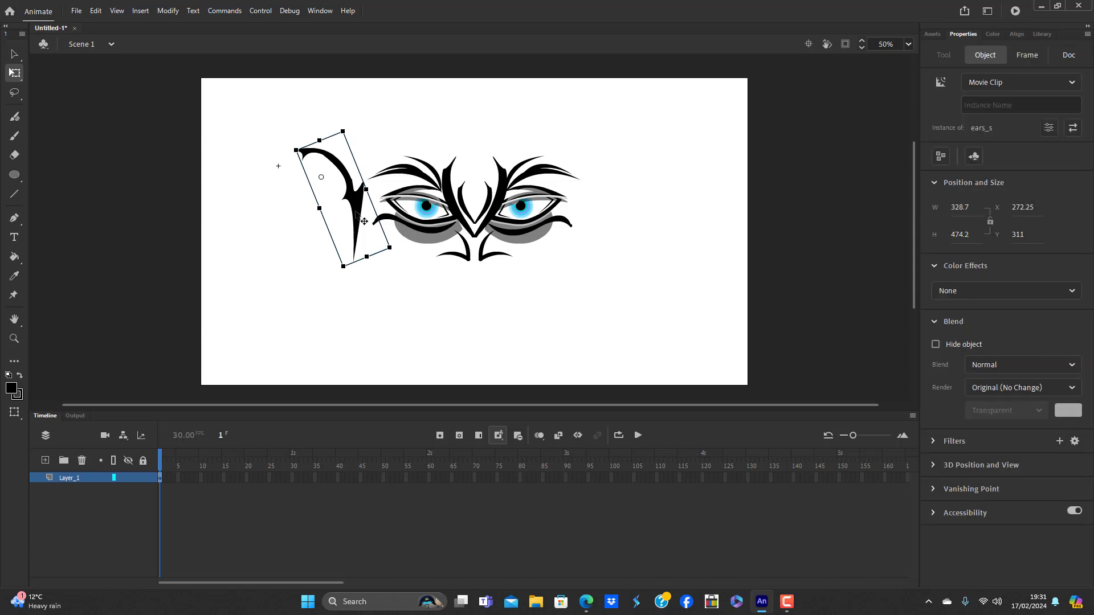
# Paste a copy of the ears_s symbol, flip it horizontally and position it beside the right eye, mirroring the left ear
pyautogui.hotkey('ctrl', 'v')
pyautogui.moveTo(584, 219); pyautogui.dragTo(711, 204)
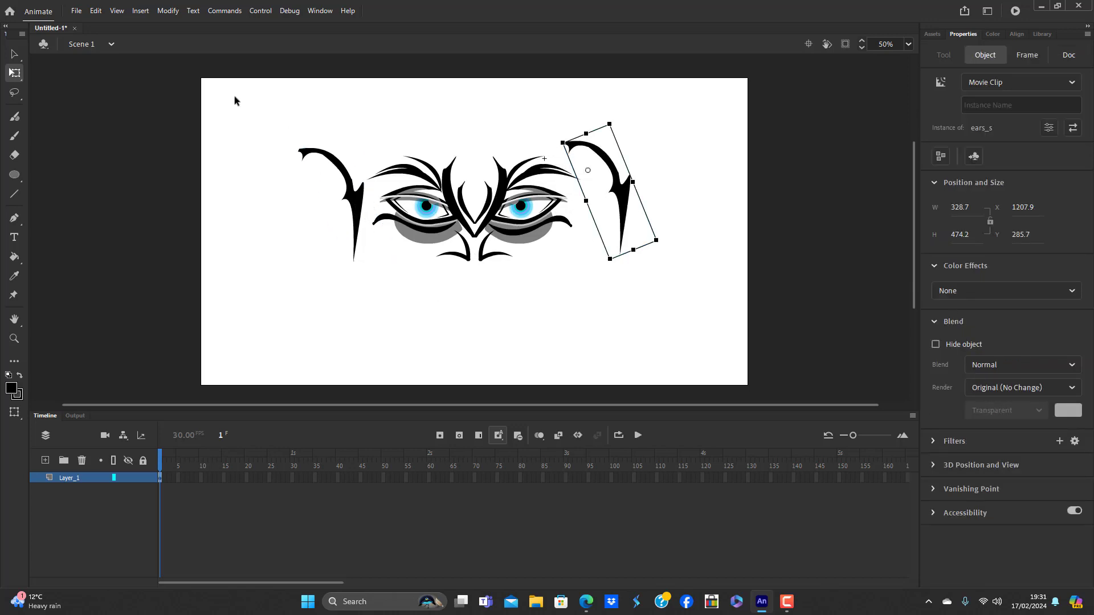
pyautogui.click(169, 13)
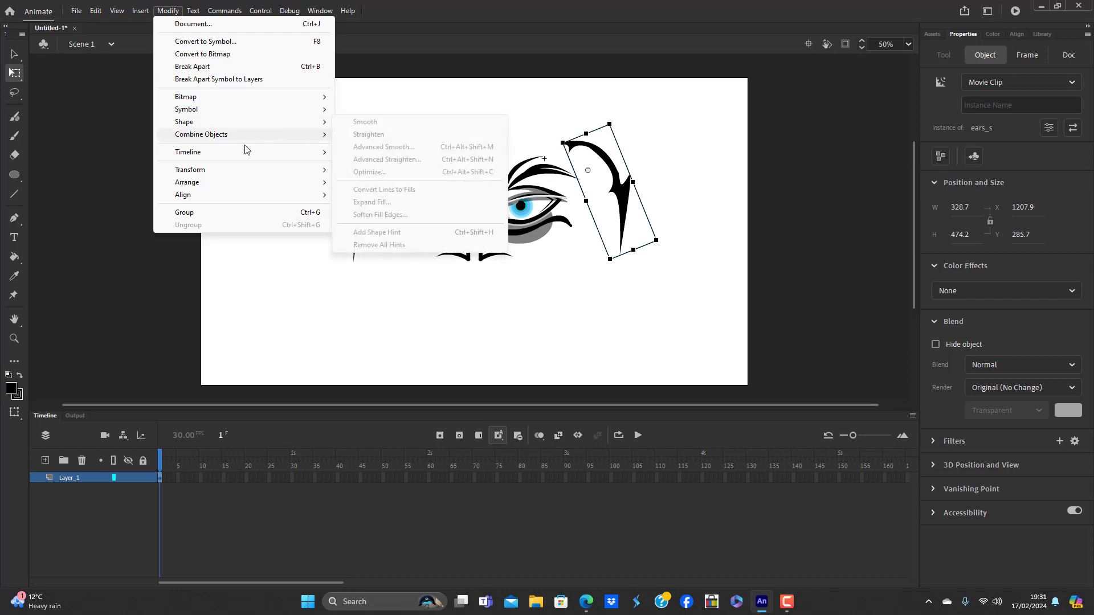
pyautogui.moveTo(222, 170)
pyautogui.click(412, 293)
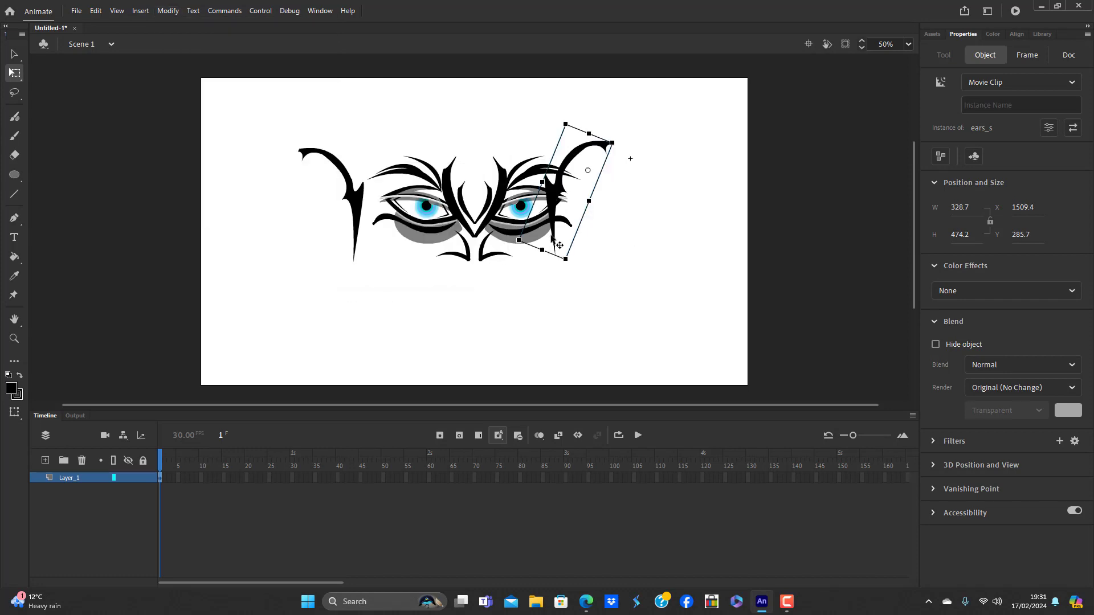
pyautogui.moveTo(554, 200); pyautogui.dragTo(595, 201)
pyautogui.click(647, 321)
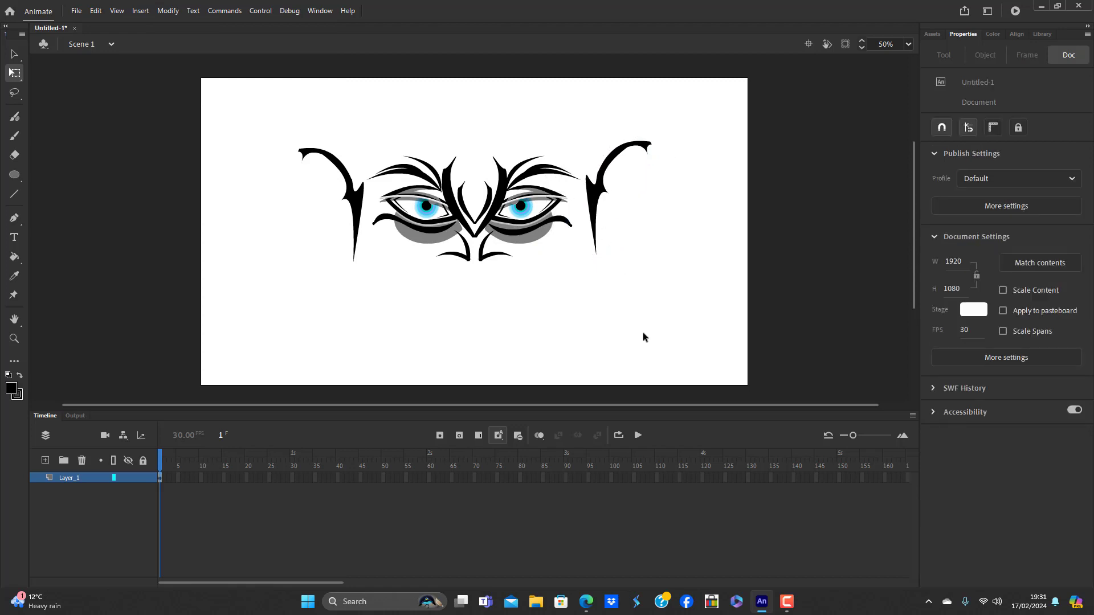
# Inside ears_s, pull the long lower spike's tip outward and bend its edges into a curve bulging toward the eye
pyautogui.doubleClick(360, 212)
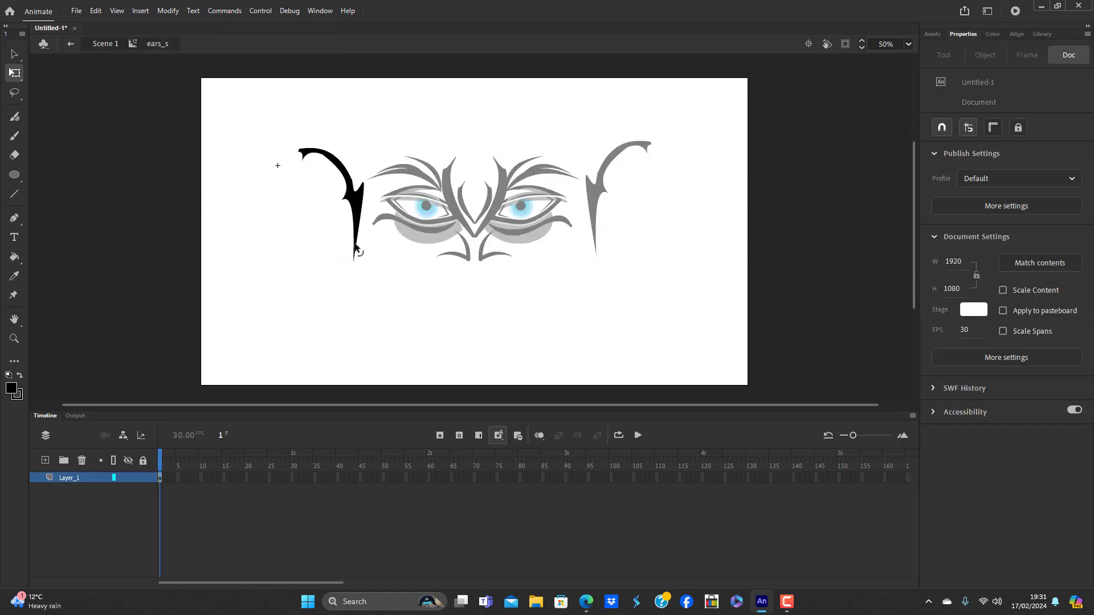
pyautogui.moveTo(350, 260); pyautogui.dragTo(329, 271)
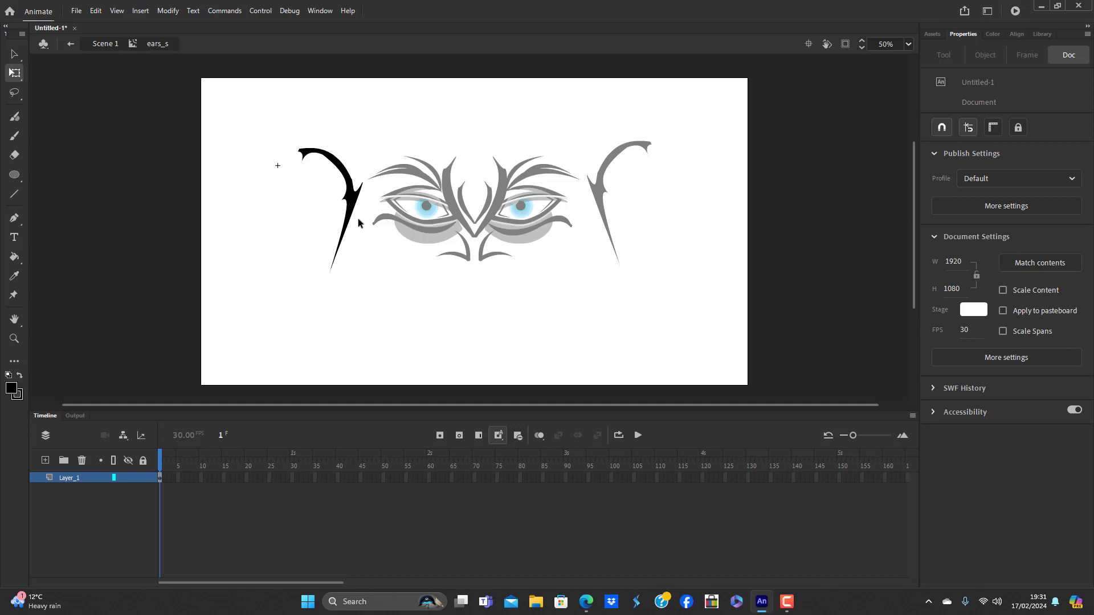
pyautogui.moveTo(352, 218); pyautogui.dragTo(345, 252)
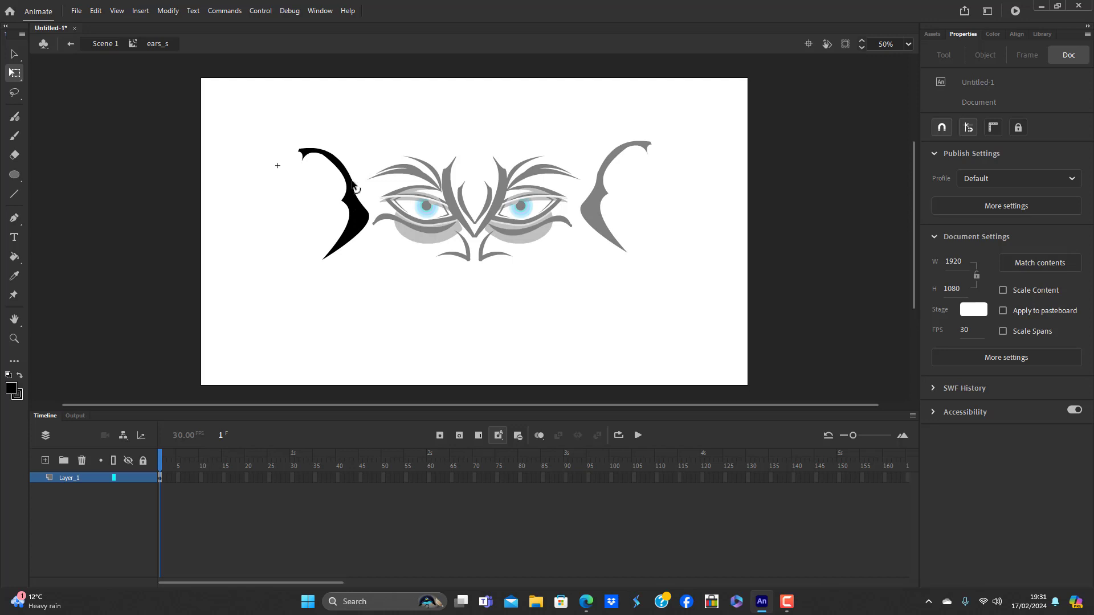
# Widen the upper arc of the ear shape, cut off its outer left end and adjust the cut corner, returning to Scene 1
pyautogui.moveTo(352, 181); pyautogui.dragTo(261, 164)
pyautogui.moveTo(241, 127); pyautogui.dragTo(322, 205)
pyautogui.press('Delete')
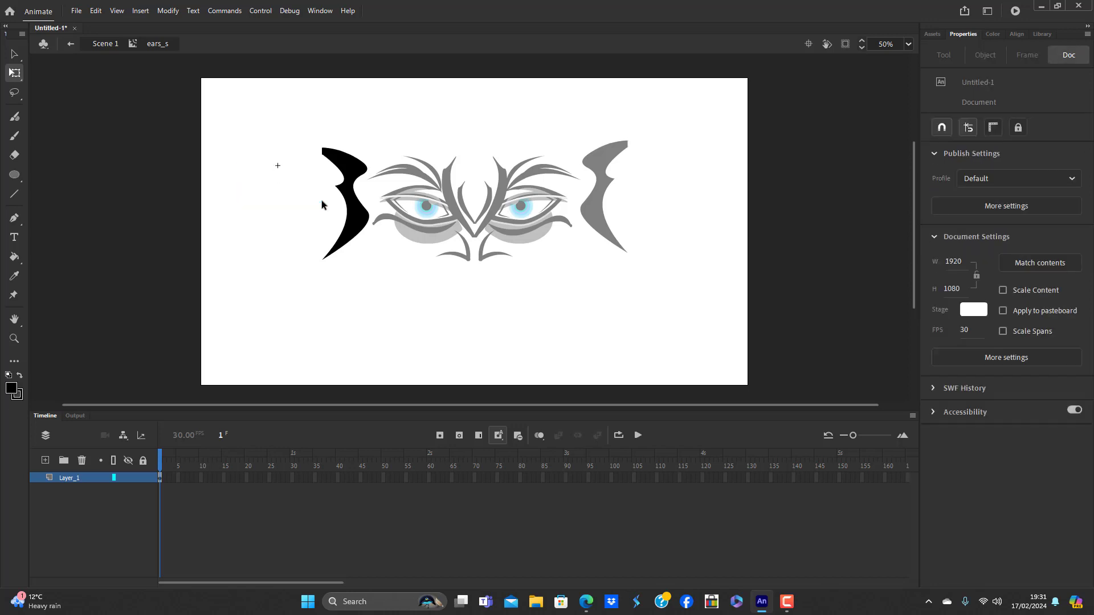
pyautogui.moveTo(322, 147); pyautogui.dragTo(322, 153)
pyautogui.doubleClick(277, 261)
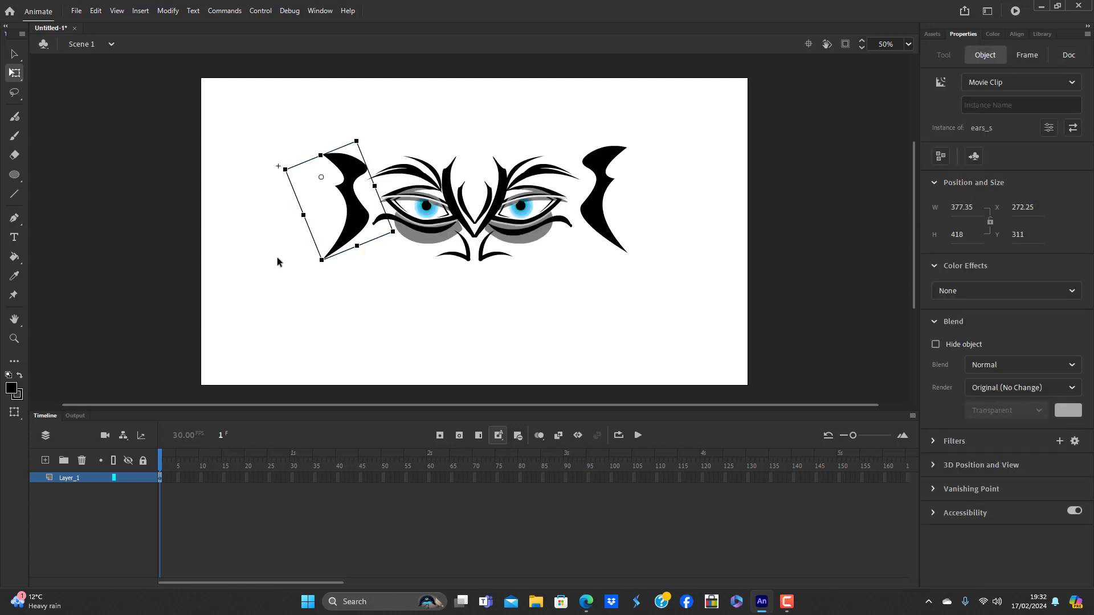
# Reopen the left ears_s symbol, copy its ear shape and add four new layers above Layer_1
pyautogui.click(277, 262)
pyautogui.click(358, 234)
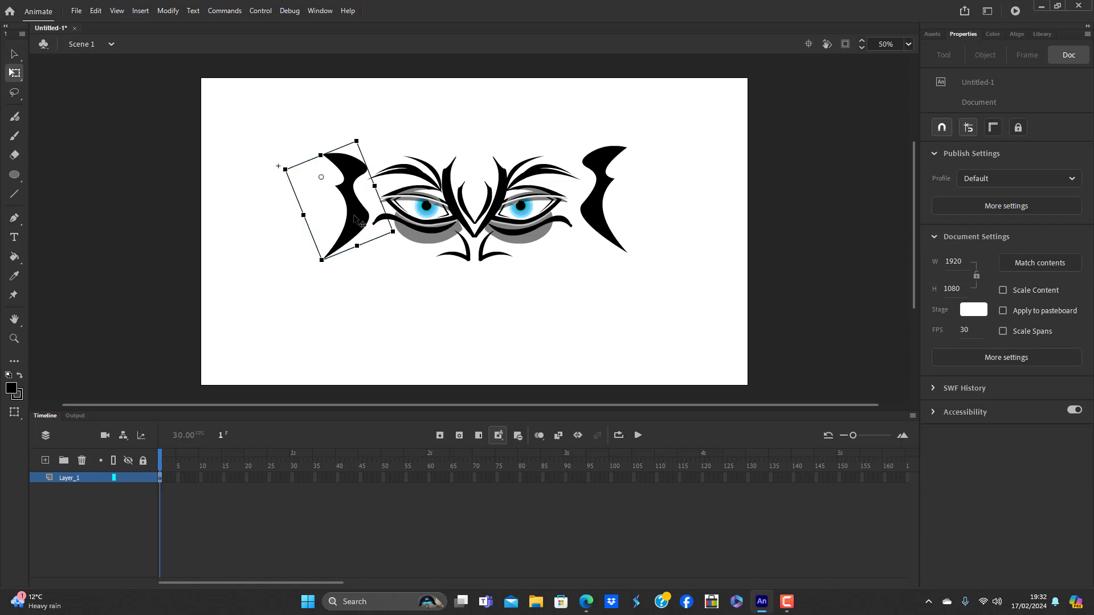
pyautogui.doubleClick(358, 234)
pyautogui.click(359, 235)
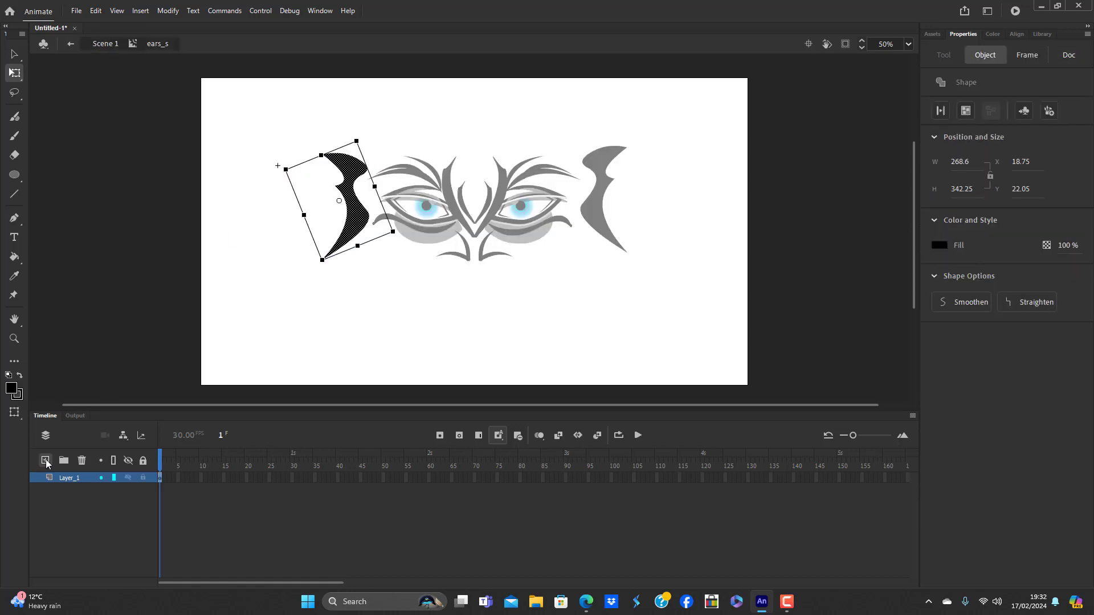
pyautogui.click(45, 460)
pyautogui.click(45, 460)
pyautogui.click(45, 461)
pyautogui.click(45, 460)
# Paste the copied ear shape in place on Layer_2, Layer_3, Layer_4 and Layer_5
pyautogui.click(74, 511)
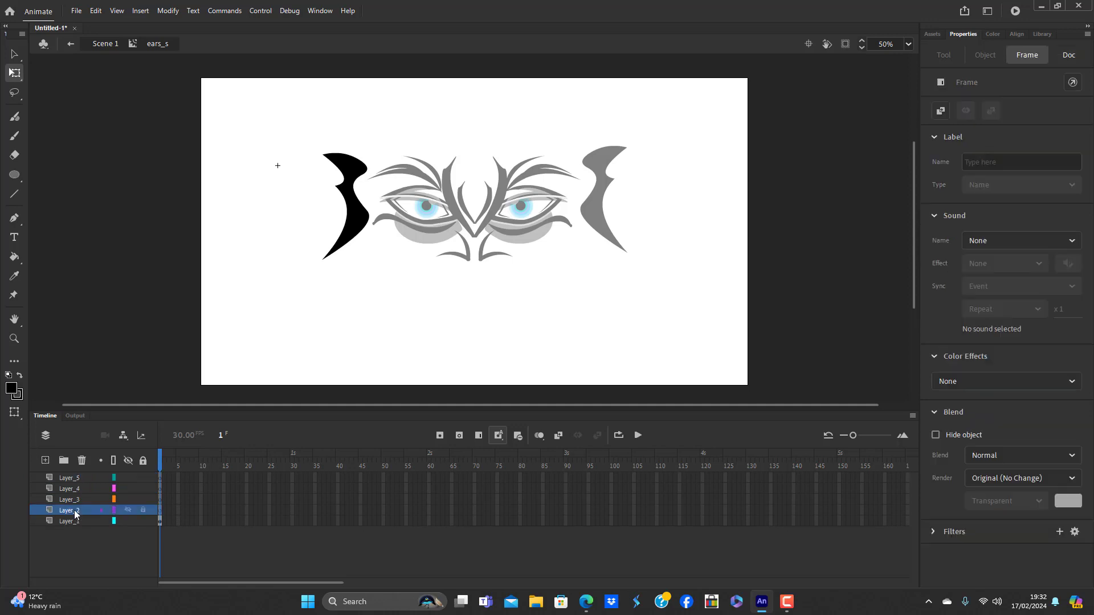
pyautogui.hotkey('ctrl', 'shift', 'v')
pyautogui.click(70, 500)
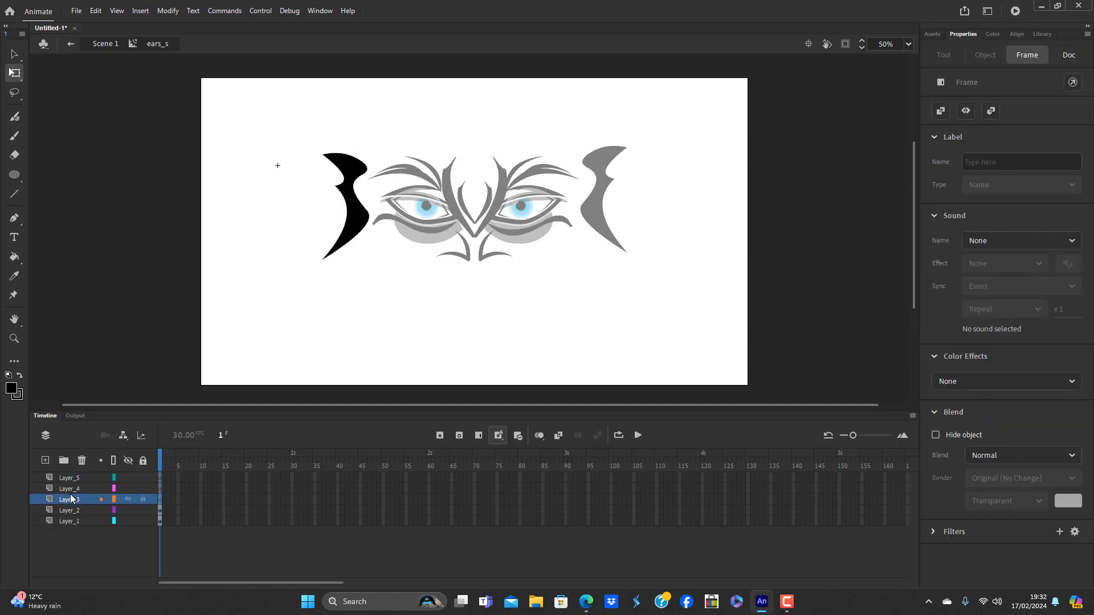
pyautogui.hotkey('ctrl', 'shift', 'v')
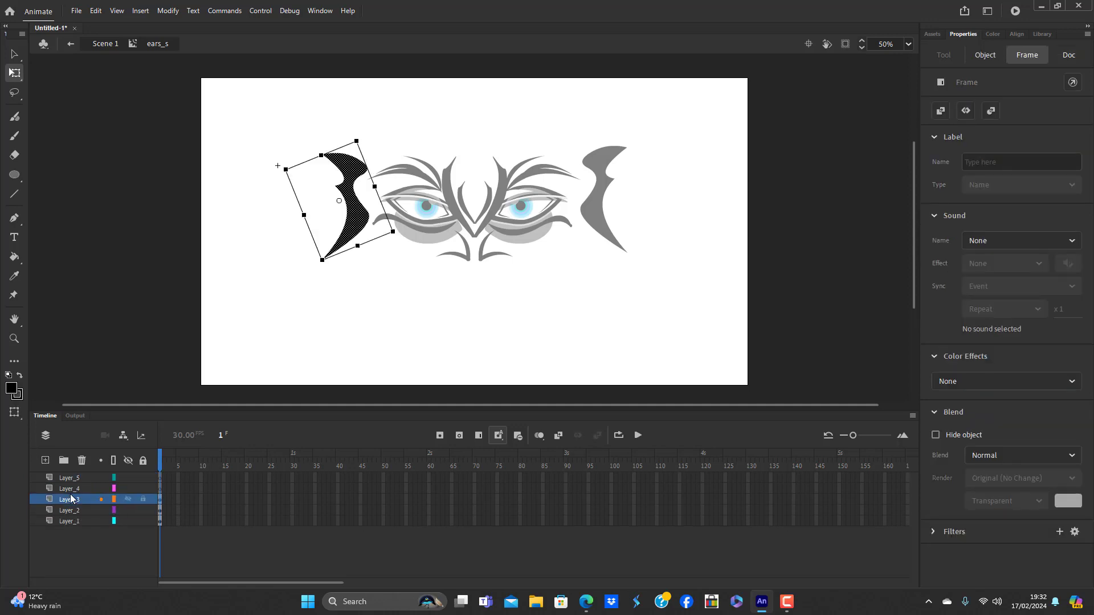
pyautogui.click(73, 488)
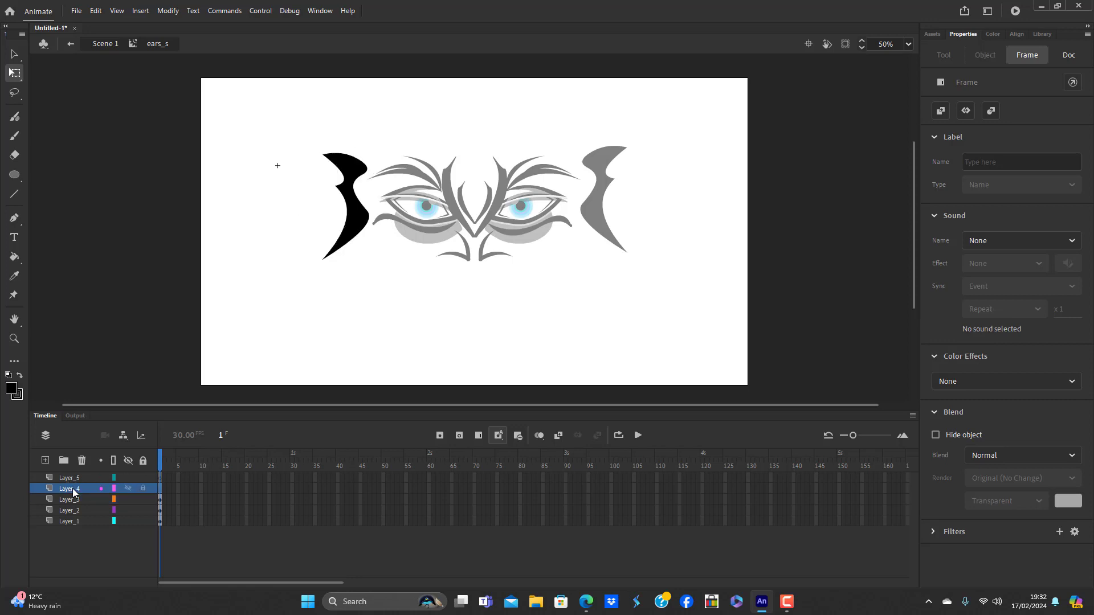
pyautogui.hotkey('ctrl', 'shift', 'v')
pyautogui.click(76, 479)
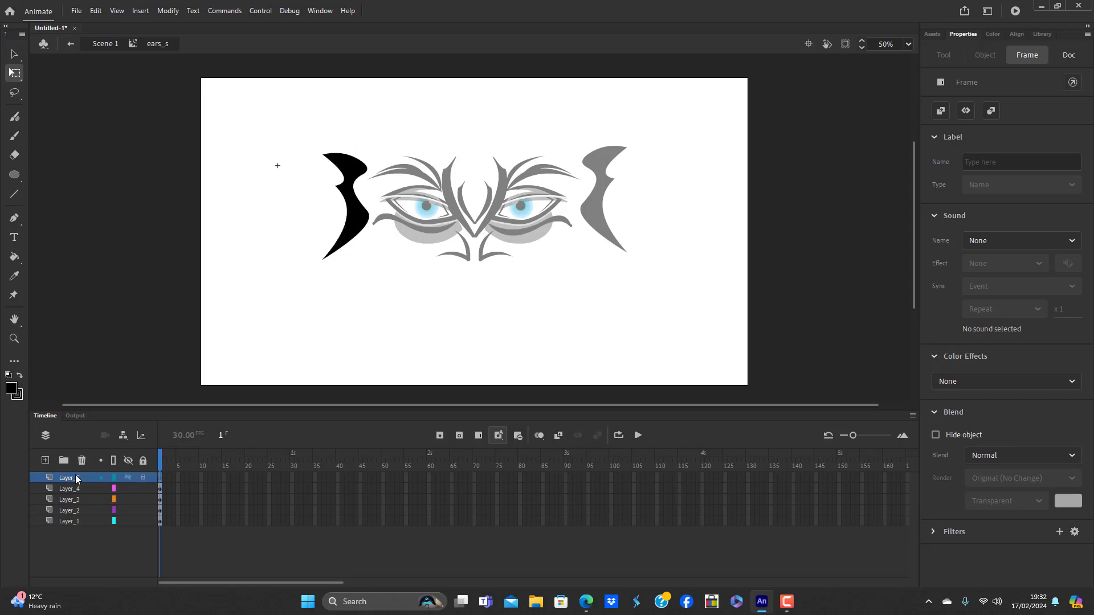
pyautogui.hotkey('ctrl', 'shift', 'v')
pyautogui.click(358, 316)
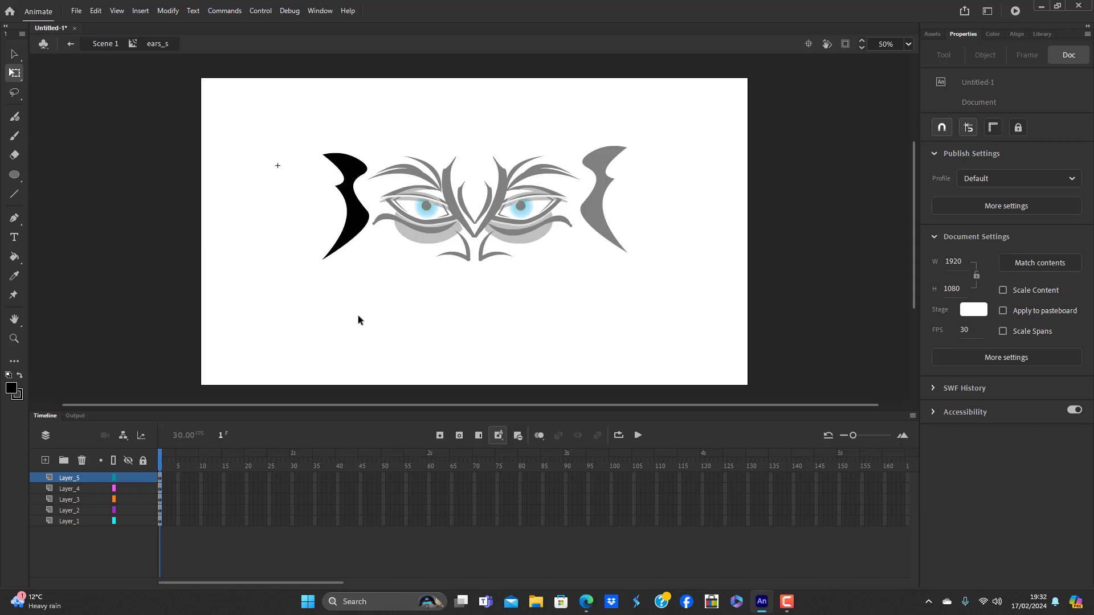
pyautogui.click(358, 210)
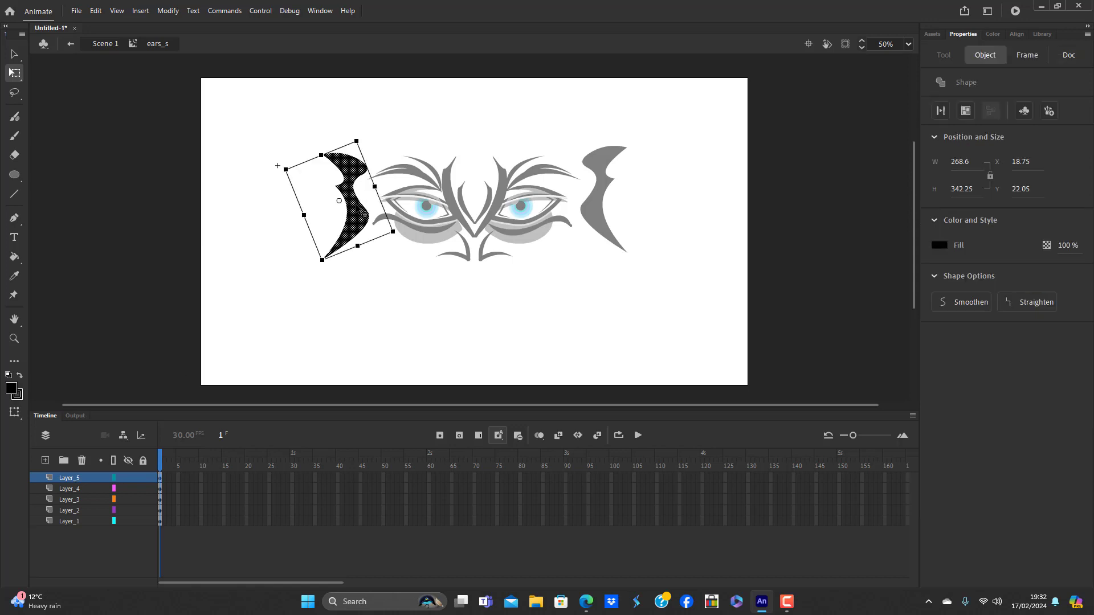
# Nudge the ear shape on Layer_1 to the right so its edge extends slightly beyond the copies above it
pyautogui.click(69, 522)
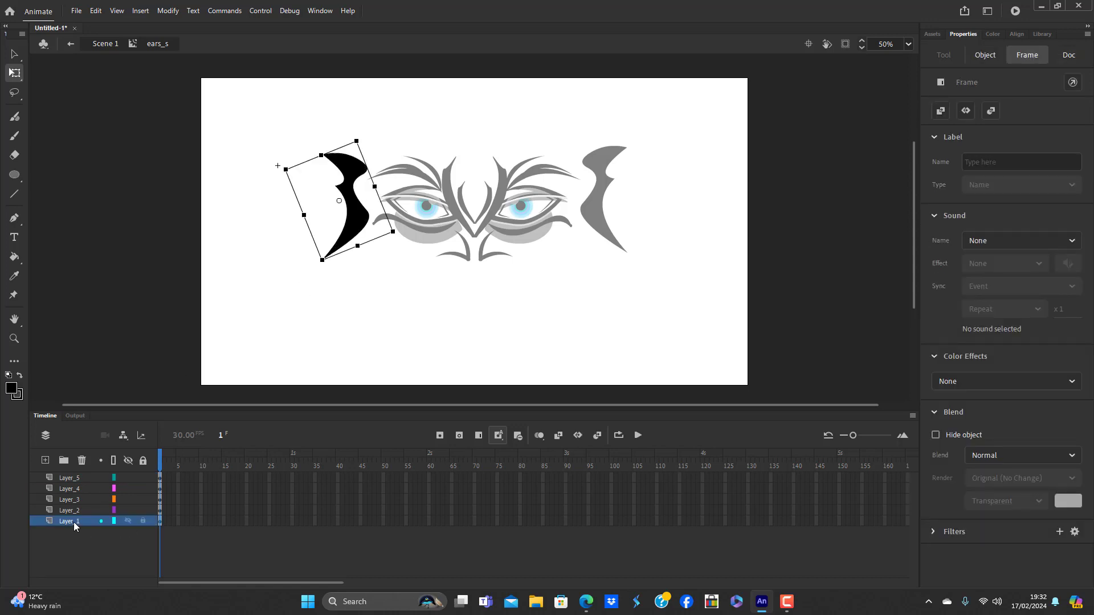
pyautogui.press('Down')
pyautogui.press('Down')
pyautogui.press('Down')
pyautogui.press('Down')
pyautogui.press('Down')
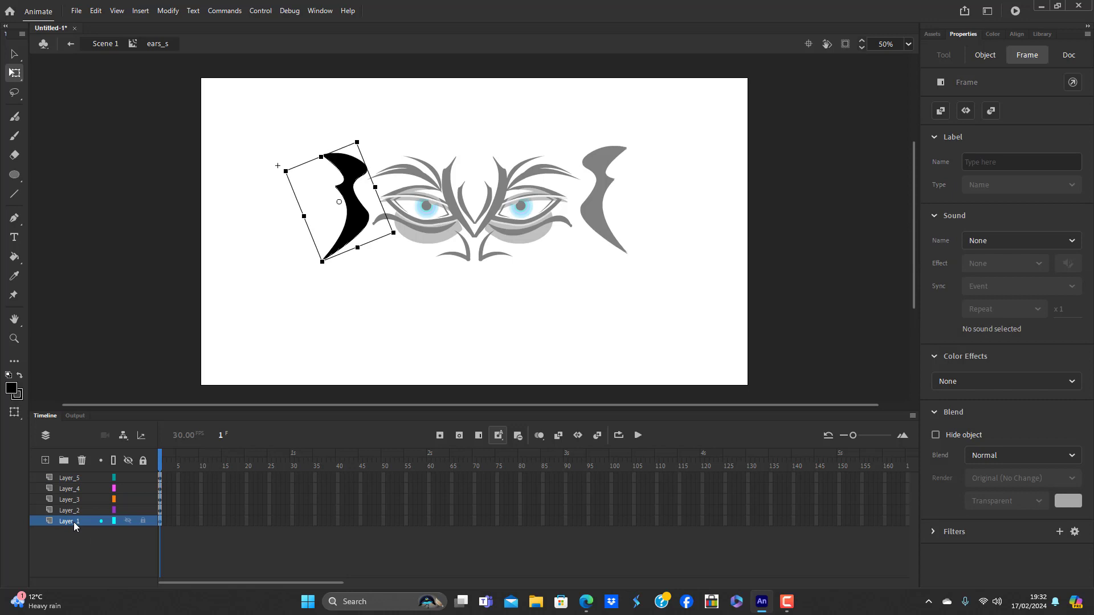
pyautogui.press('Right')
pyautogui.press('Right')
pyautogui.press('Right')
pyautogui.press('Right')
pyautogui.press('Right')
pyautogui.press('Right')
pyautogui.press('Right')
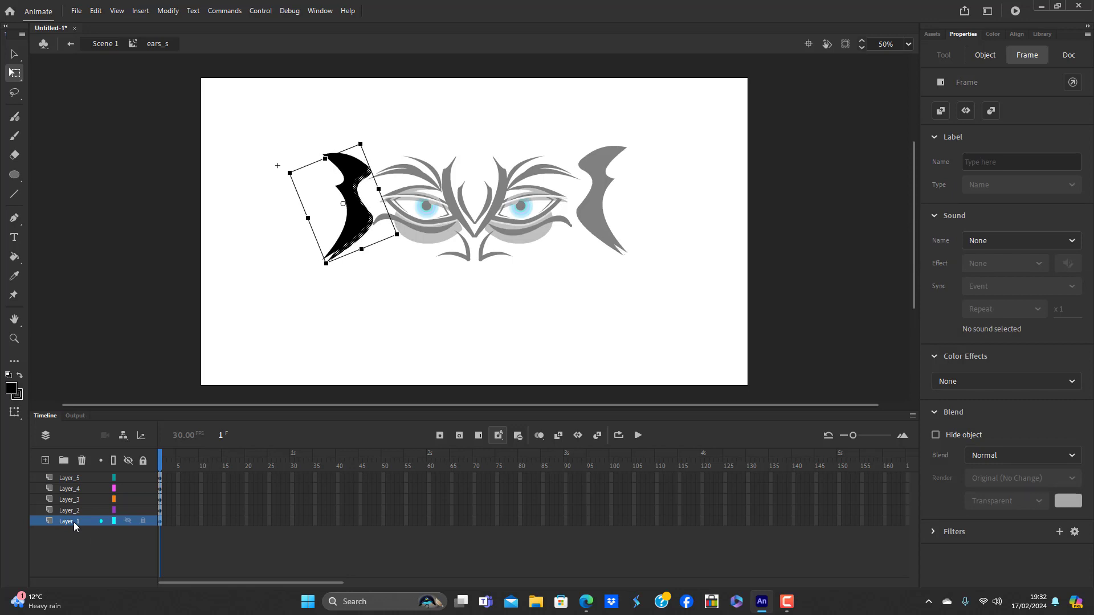
pyautogui.press('Up')
pyautogui.press('Up')
pyautogui.press('Up')
pyautogui.press('Up')
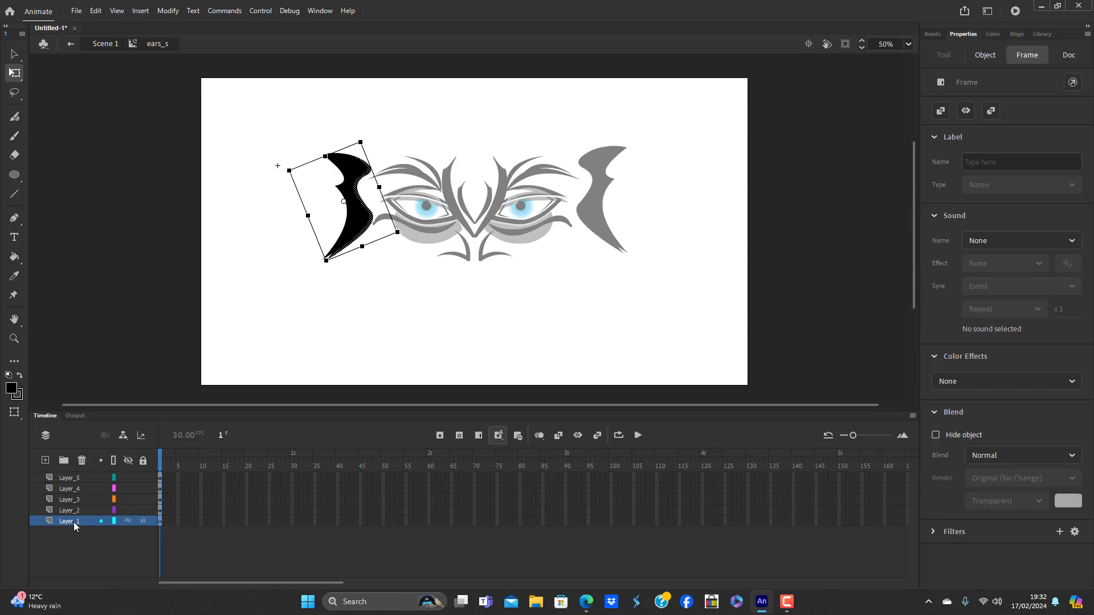
# Nudge the ear shape on Layer_2 slightly down and to the right
pyautogui.click(75, 510)
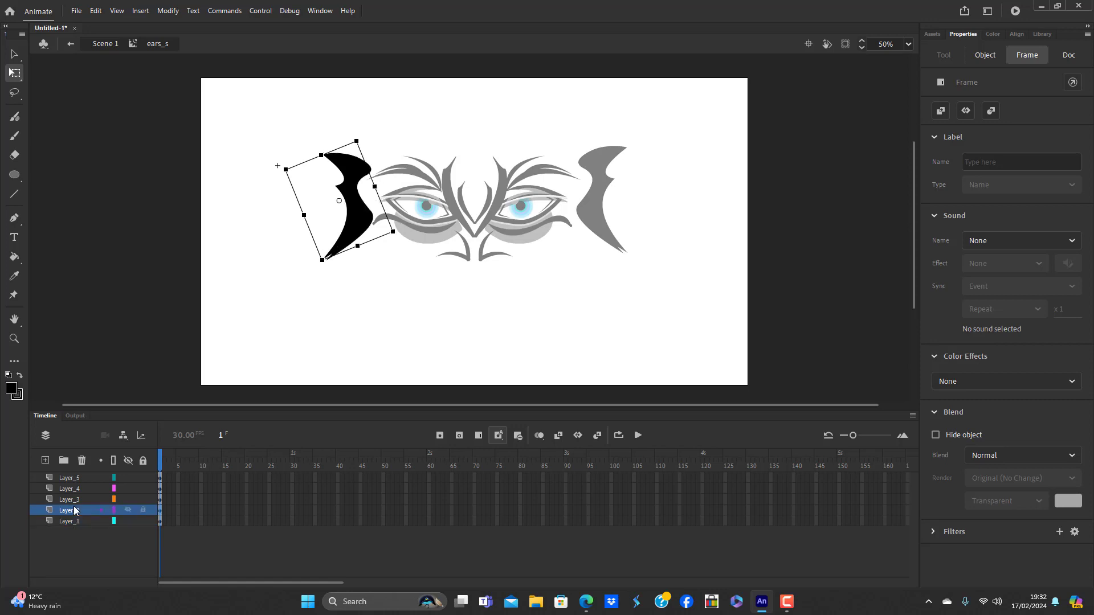
pyautogui.press('Down')
pyautogui.press('Down')
pyautogui.press('Down')
pyautogui.press('Down')
pyautogui.press('Right')
pyautogui.press('Right')
pyautogui.press('Right')
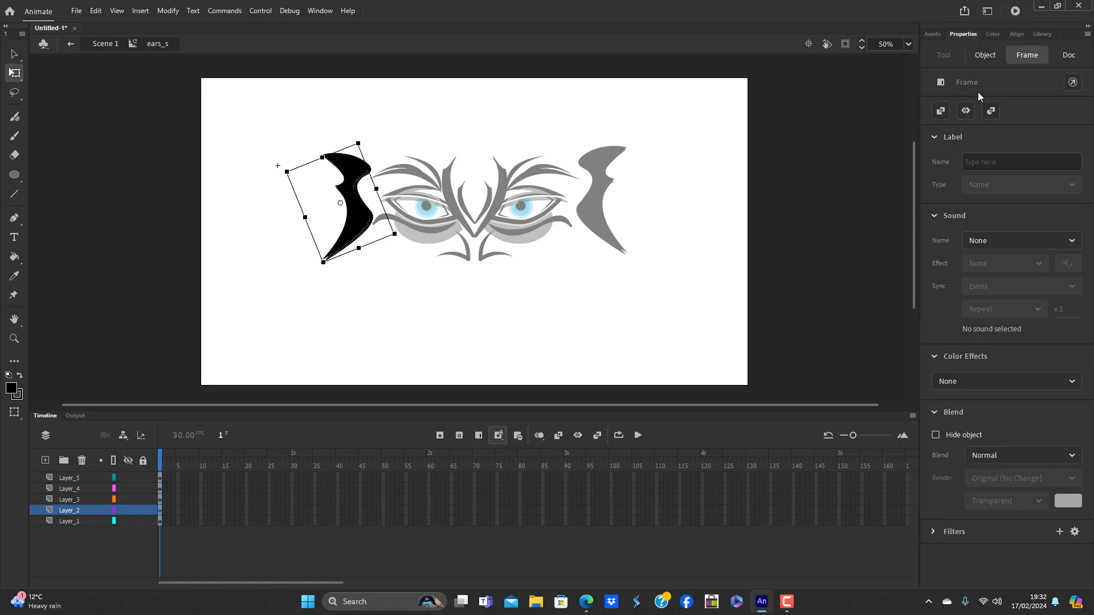
# Fill the ear shape on Layer_2 with white (FFFFFF) and deselect it
pyautogui.click(996, 34)
pyautogui.click(959, 55)
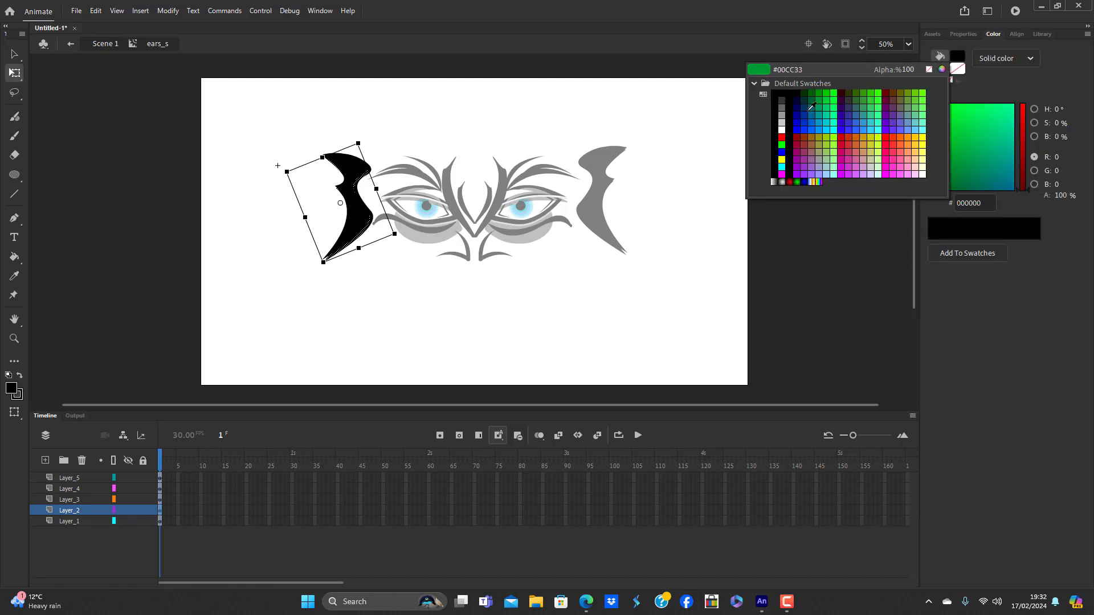
pyautogui.click(781, 130)
pyautogui.click(360, 324)
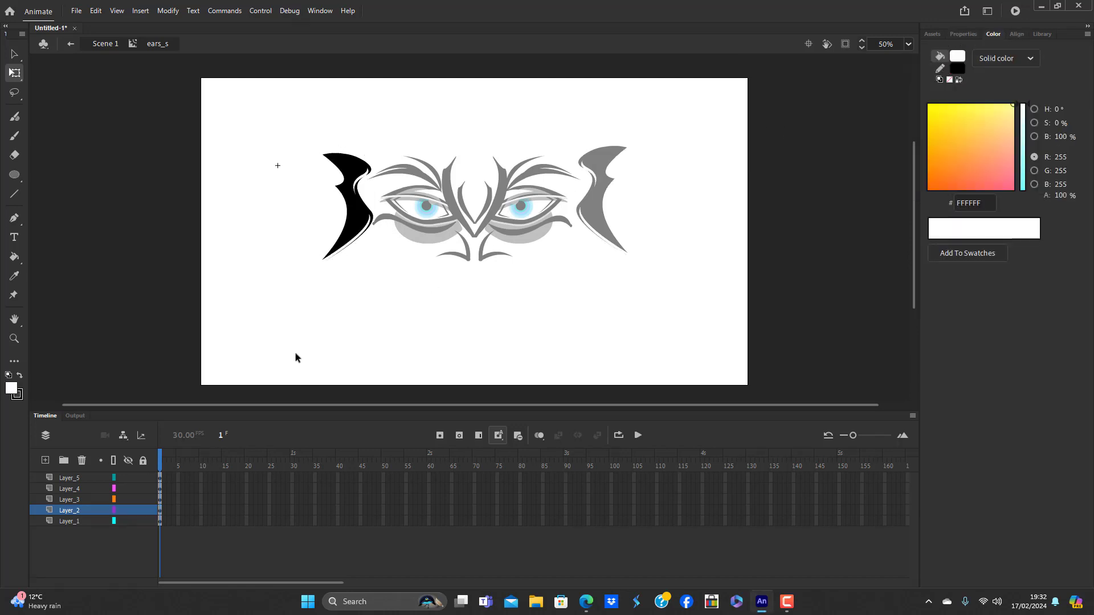
# Select the ear shape on Layer_5 and shrink it inward using Expand Fill with the Inset direction
pyautogui.click(74, 500)
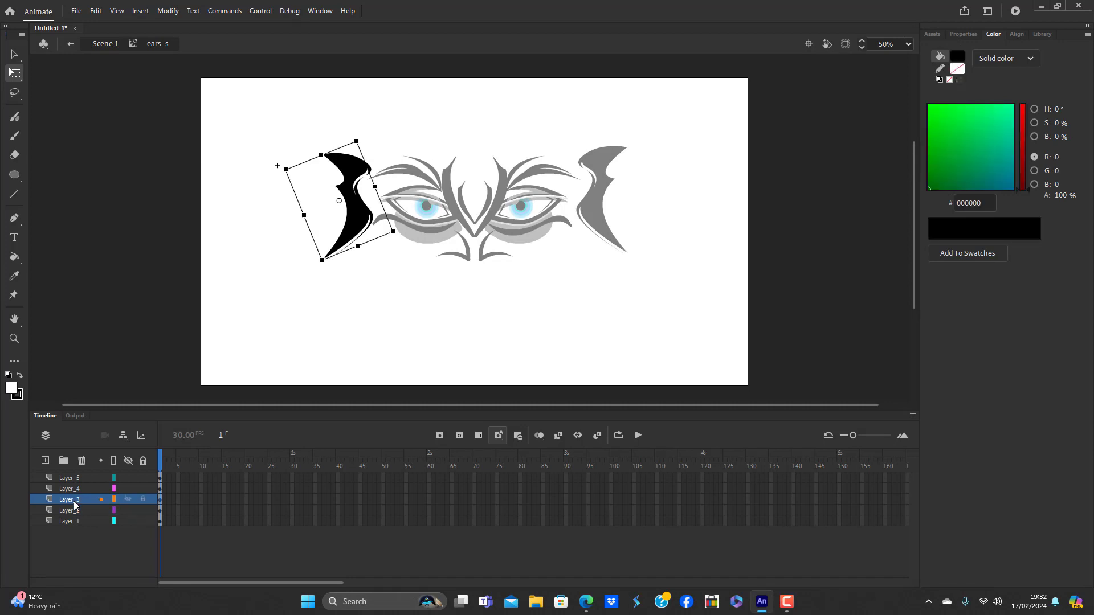
pyautogui.click(77, 477)
pyautogui.click(78, 477)
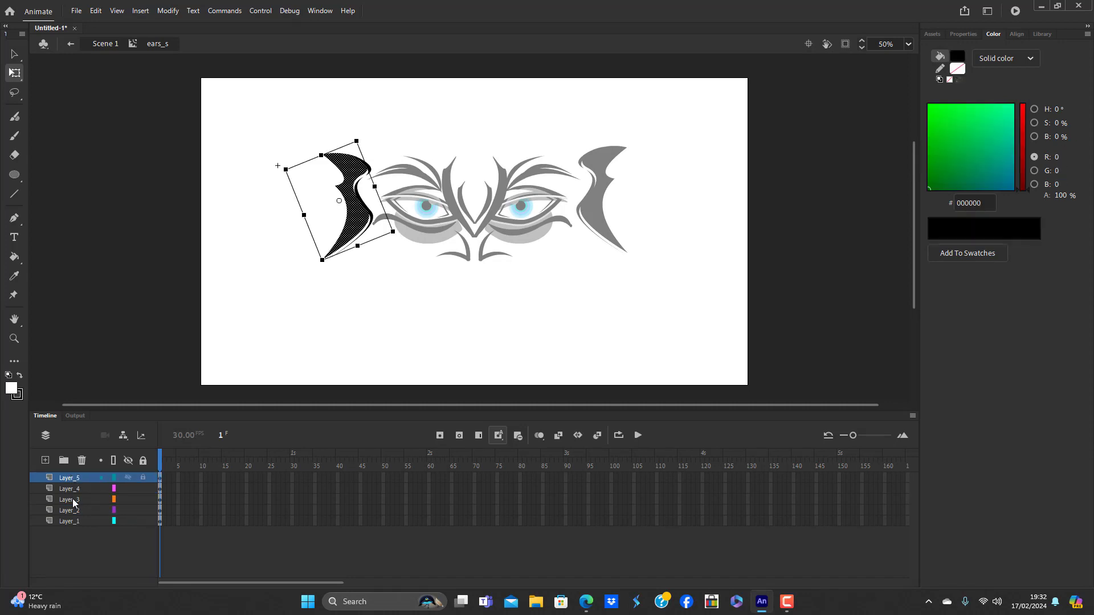
pyautogui.click(168, 10)
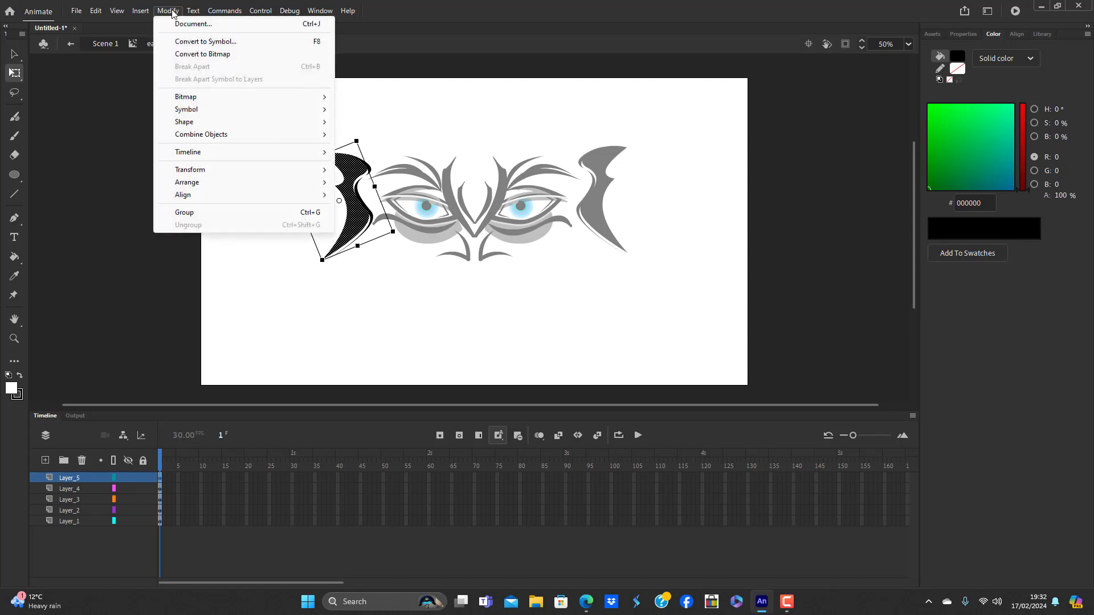
pyautogui.moveTo(202, 125)
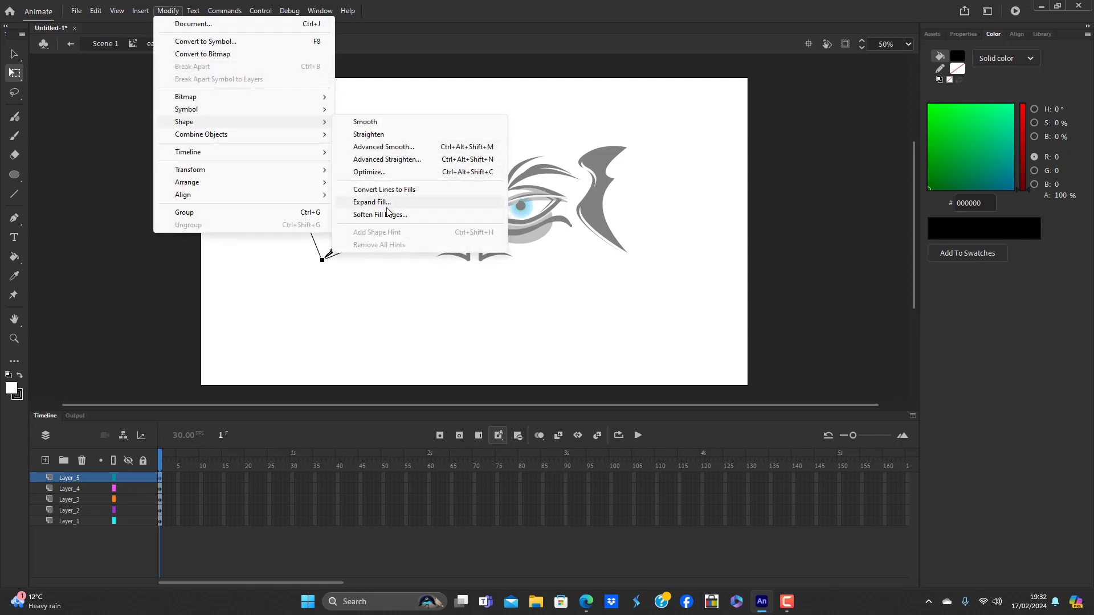
pyautogui.click(370, 202)
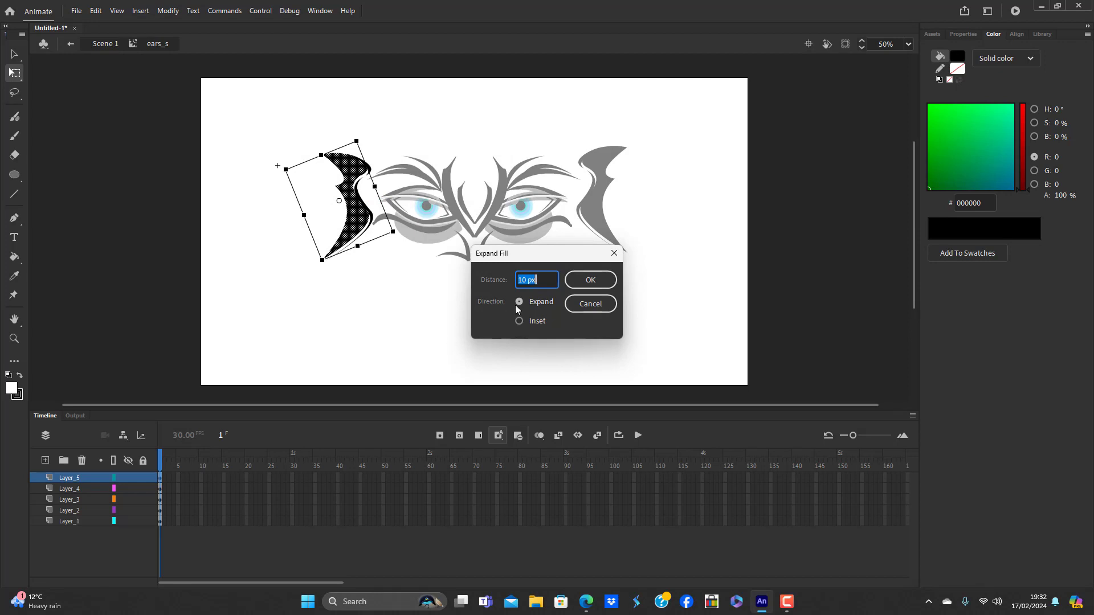
pyautogui.click(547, 280)
pyautogui.press('BackSpace')
pyautogui.press('Return')
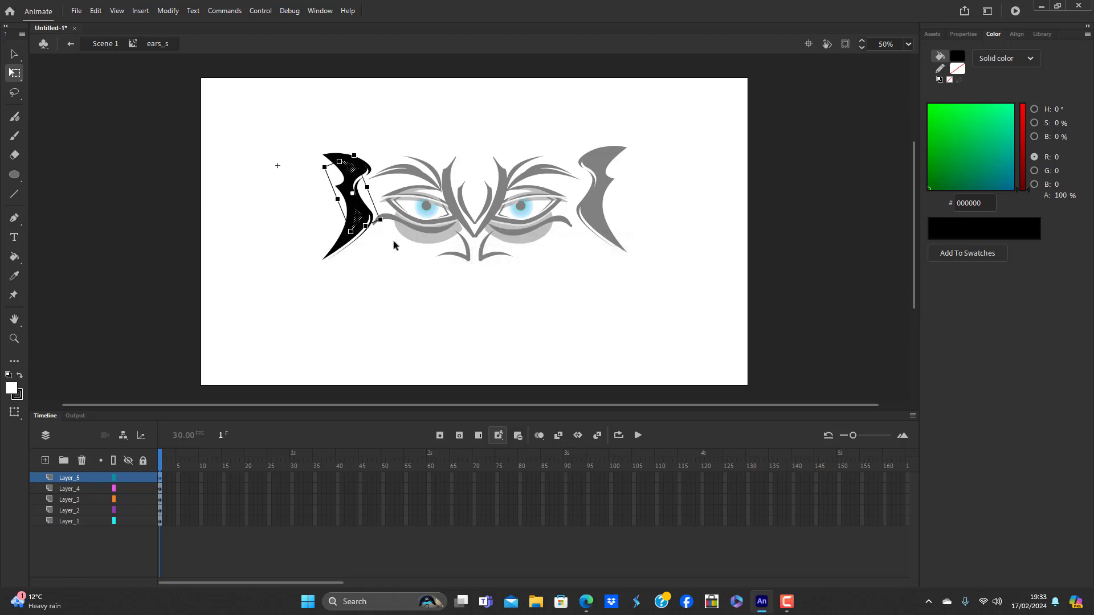
# Fill the inset shape pieces on Layer_5 with white (FFFFFF) and deselect them
pyautogui.click(960, 57)
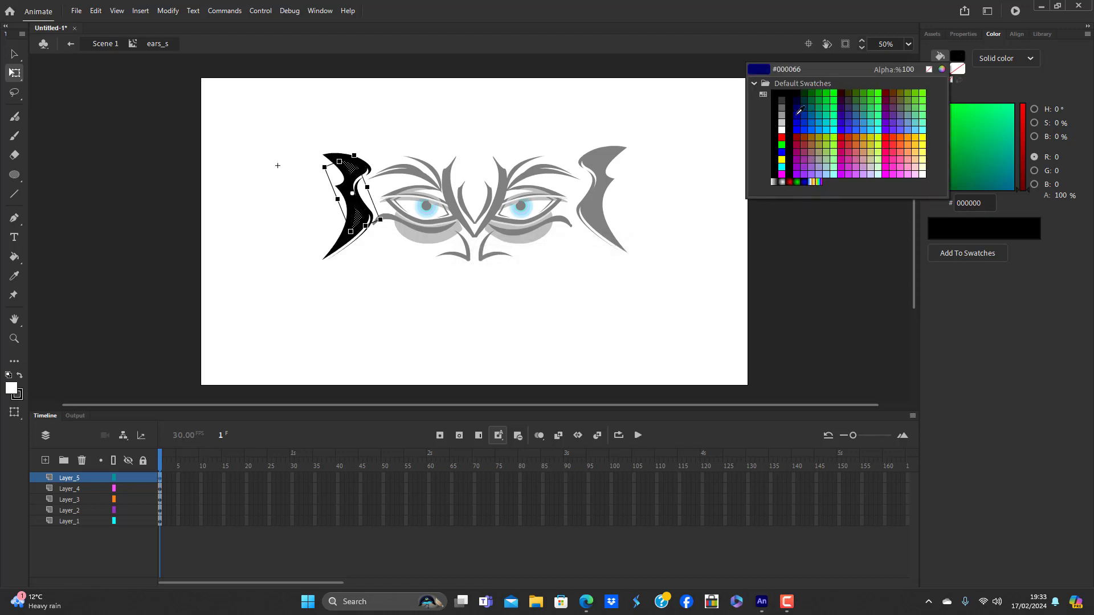
pyautogui.click(734, 155)
pyautogui.click(363, 315)
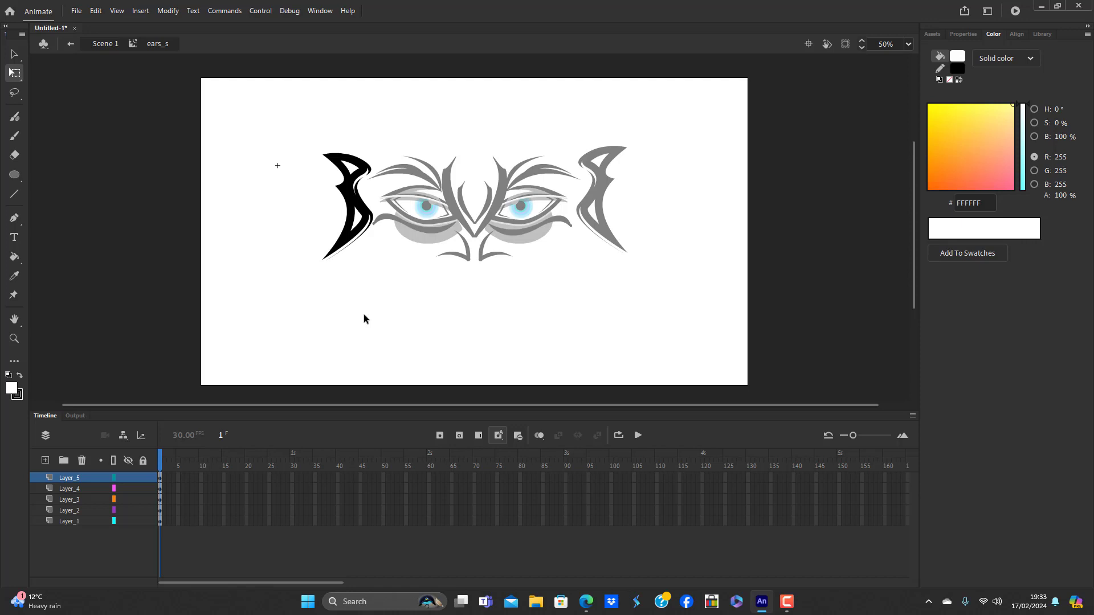
# Shrink the ear shape on Layer_4 inward using Expand Fill with the Inset direction
pyautogui.click(73, 488)
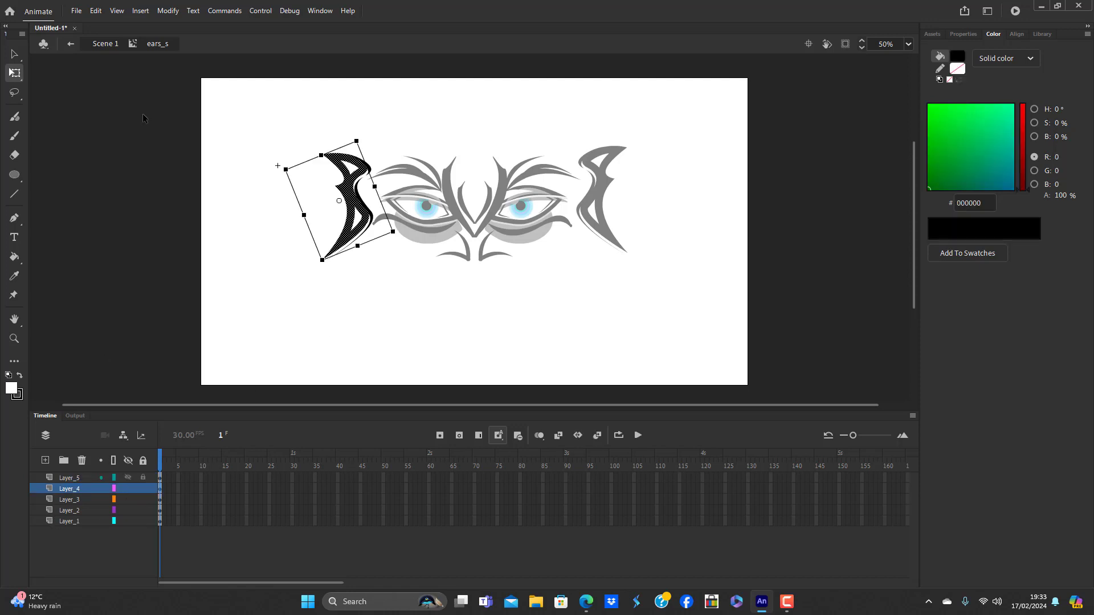
pyautogui.click(168, 11)
pyautogui.moveTo(203, 121)
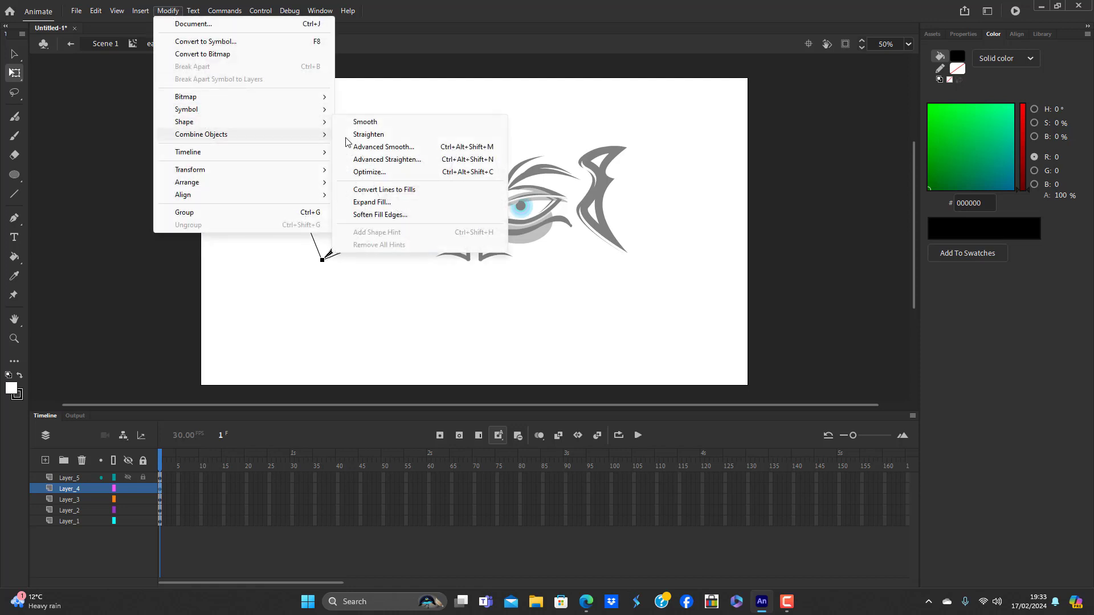
pyautogui.click(371, 202)
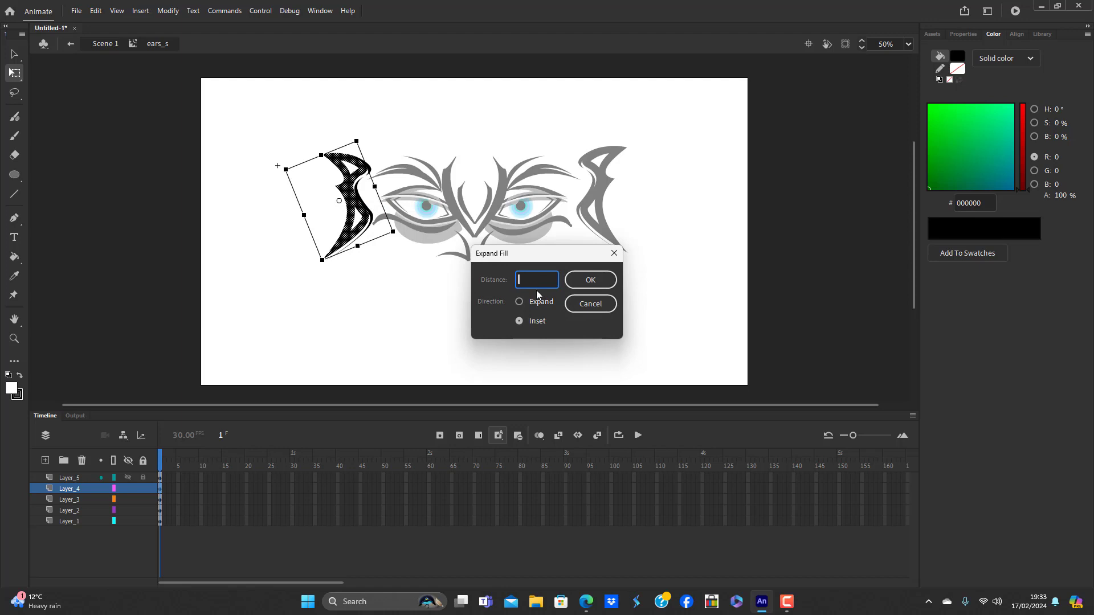
pyautogui.press('Return')
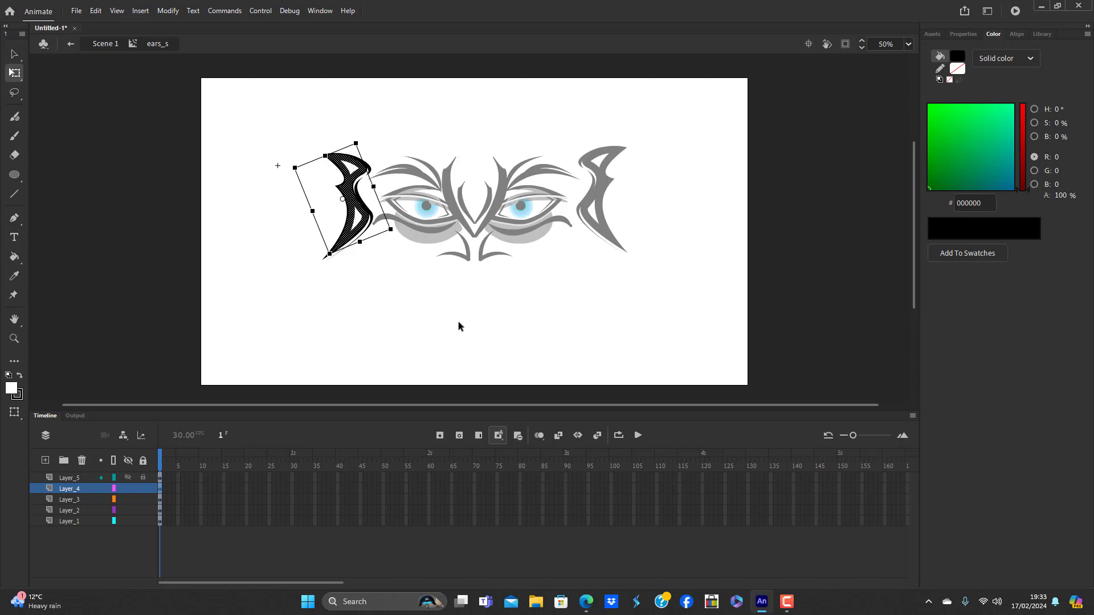
# Nudge the ear shape on Layer_3 slightly down
pyautogui.click(70, 501)
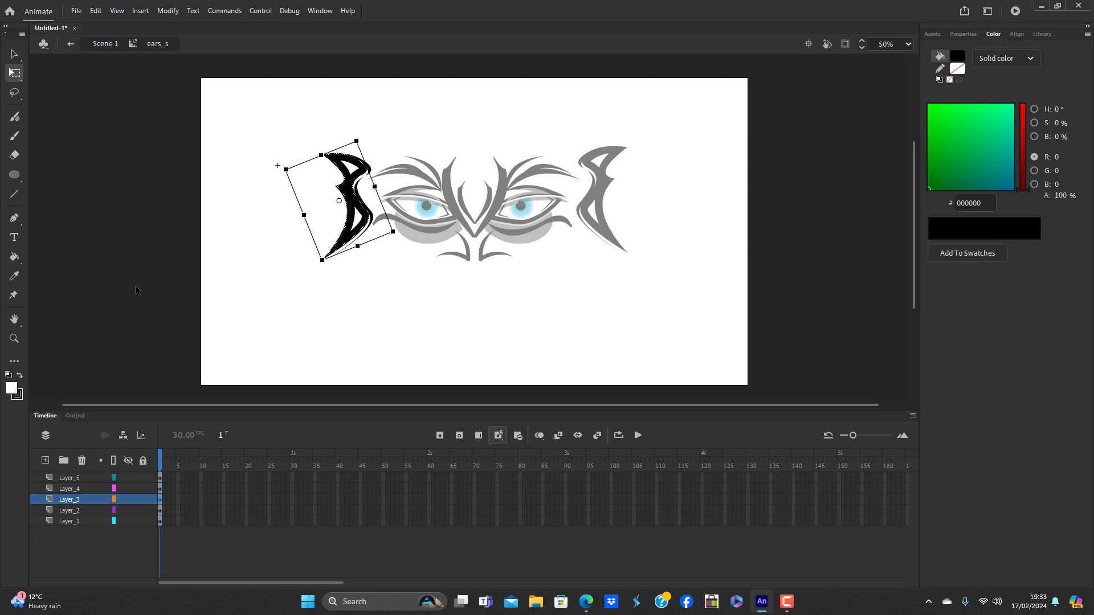
pyautogui.press('Down')
pyautogui.press('Down')
pyautogui.press('Down')
pyautogui.press('Down')
pyautogui.press('Down')
pyautogui.press('Down')
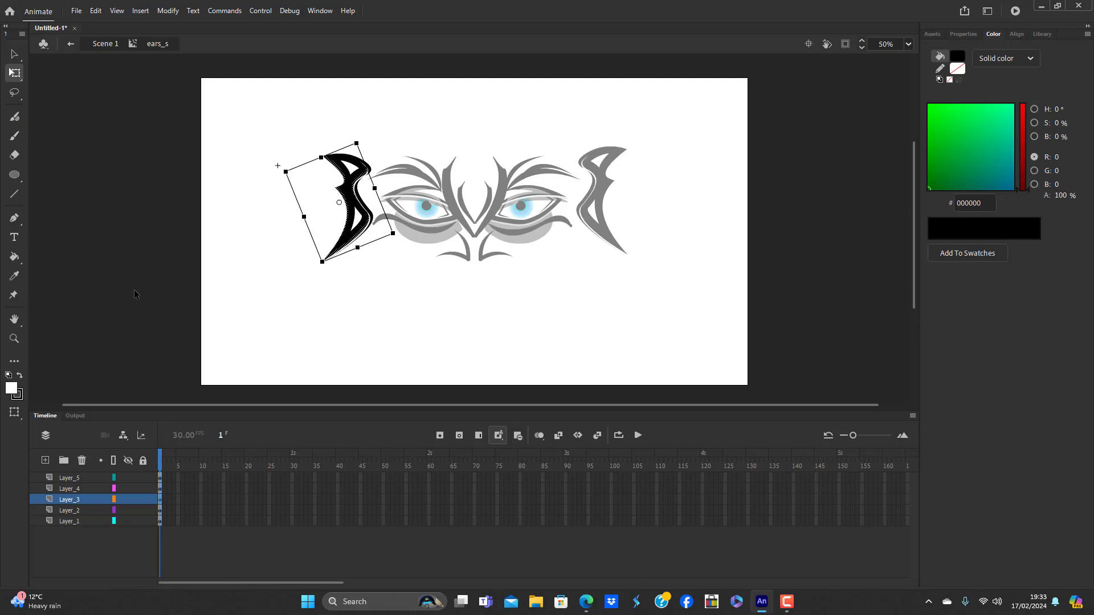
# Add a new layer above Layer_3 and paste the ear shape in place on it
pyautogui.click(45, 460)
pyautogui.click(76, 511)
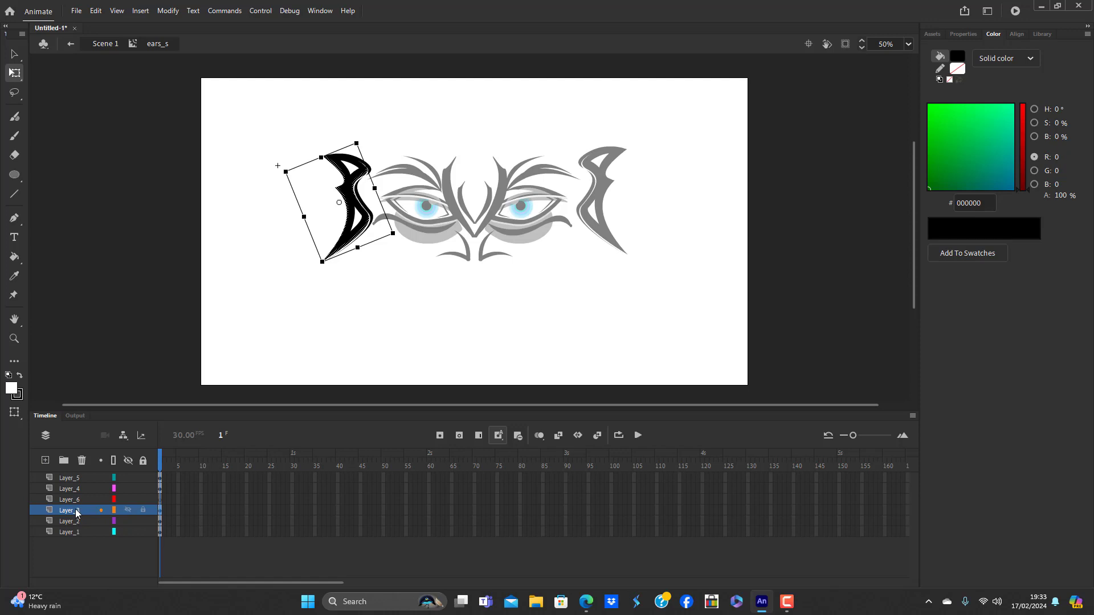
pyautogui.click(77, 500)
pyautogui.hotkey('ctrl', 'shift', 'v')
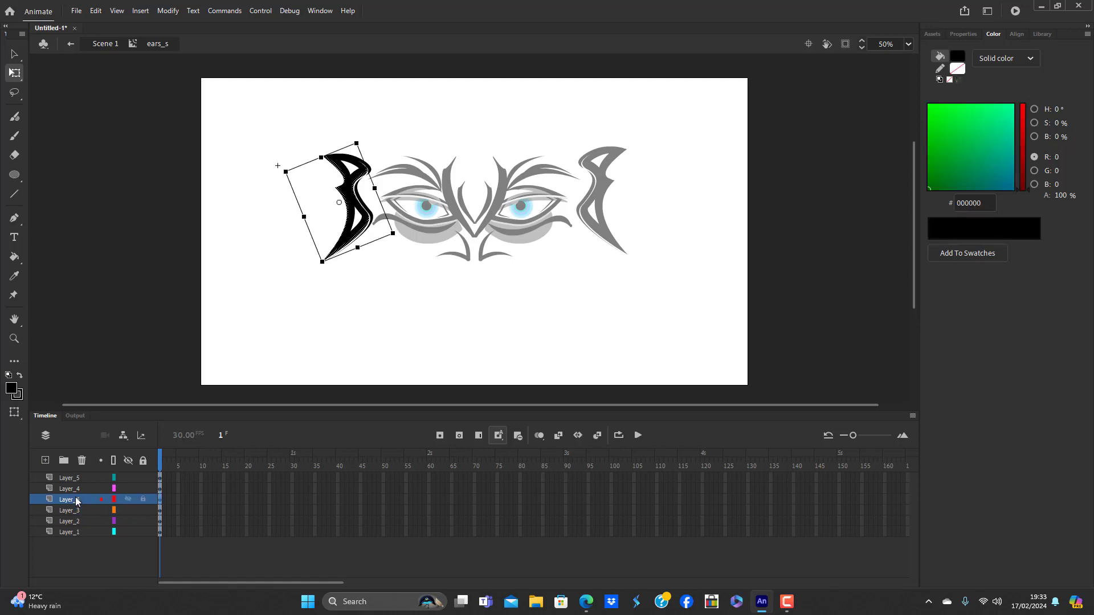
# Fill the pasted ear shape on Layer_6 with white (FFFFFF) and return to the main scene
pyautogui.click(958, 56)
pyautogui.click(782, 130)
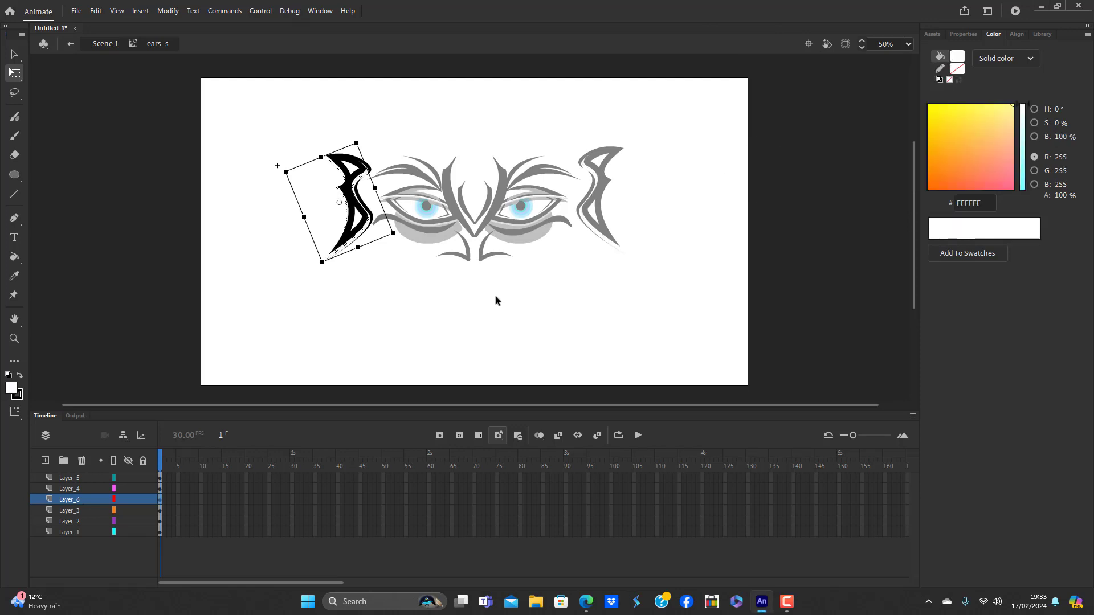
pyautogui.click(433, 324)
pyautogui.doubleClick(398, 312)
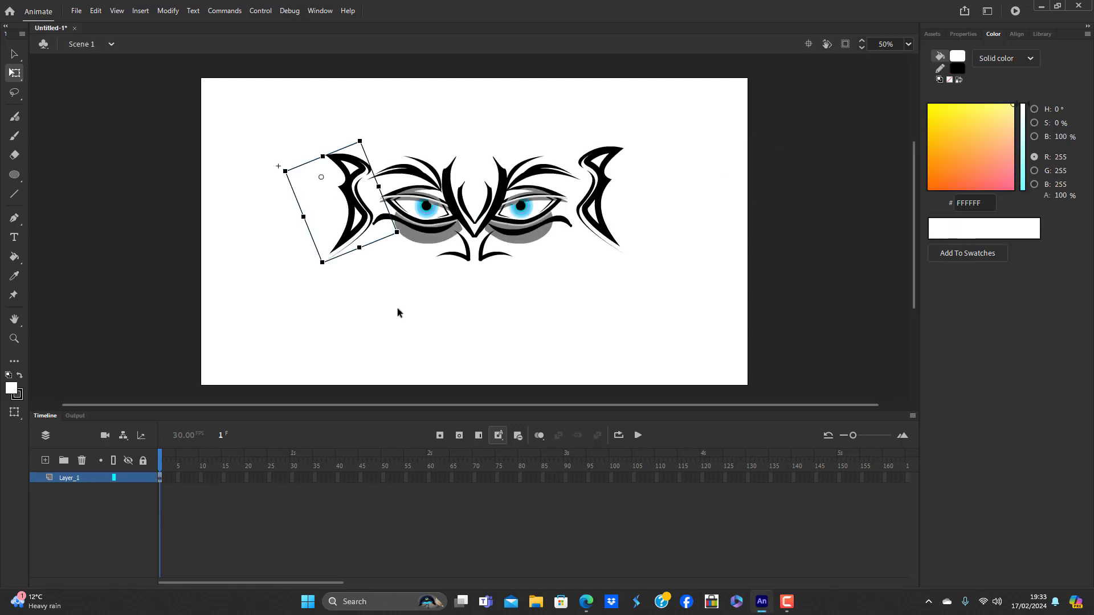
pyautogui.click(323, 355)
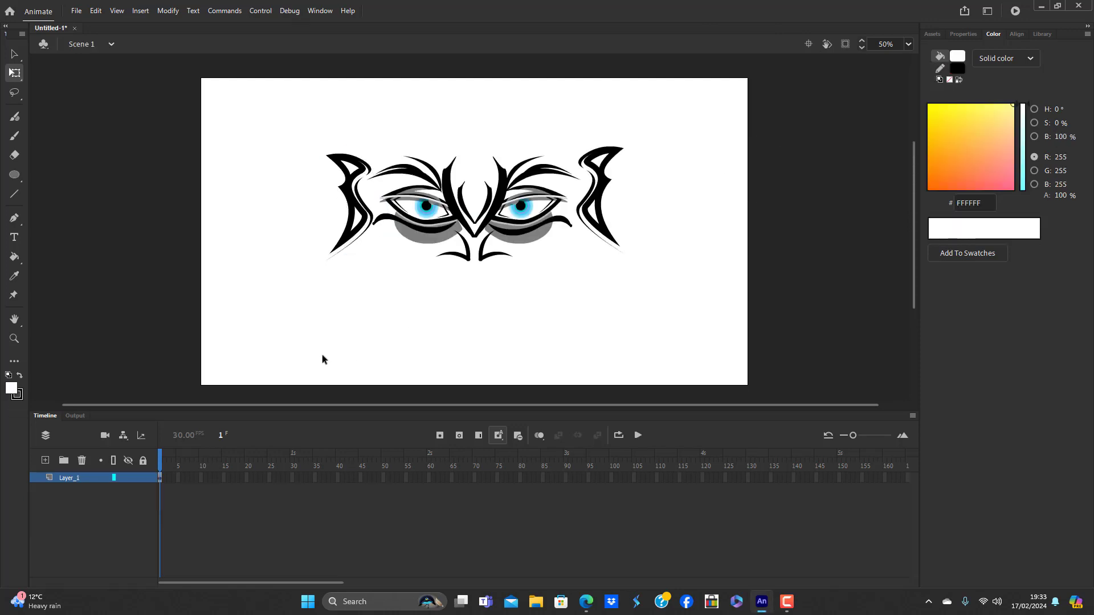
# Duplicate the ear beside the left eye as a smaller, rotated copy branching off its upper outer side
pyautogui.click(364, 227)
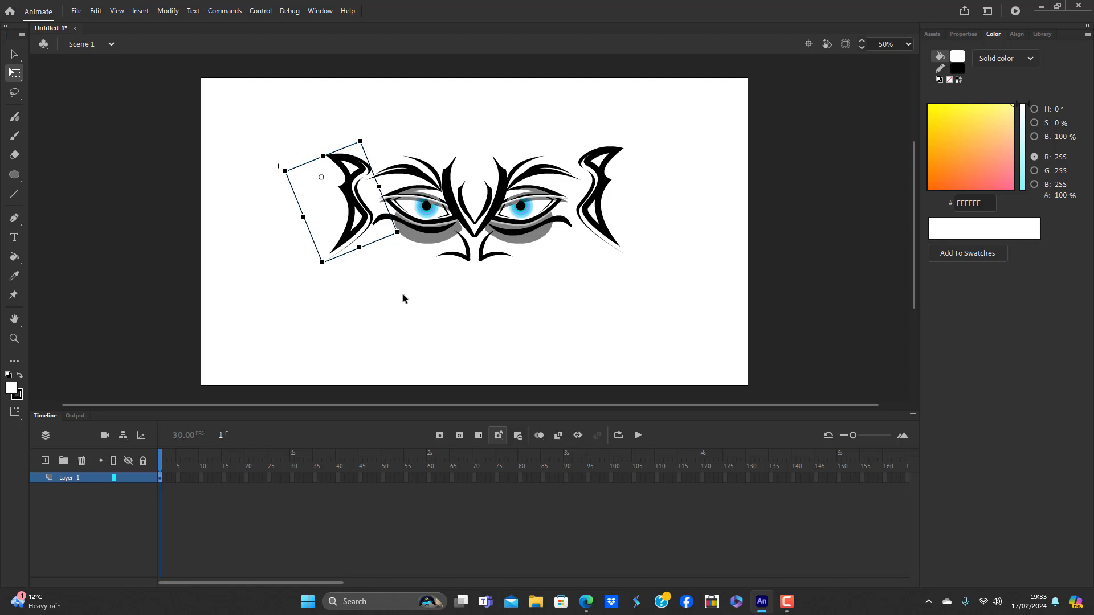
pyautogui.moveTo(363, 213); pyautogui.dragTo(346, 186)
pyautogui.click(405, 296)
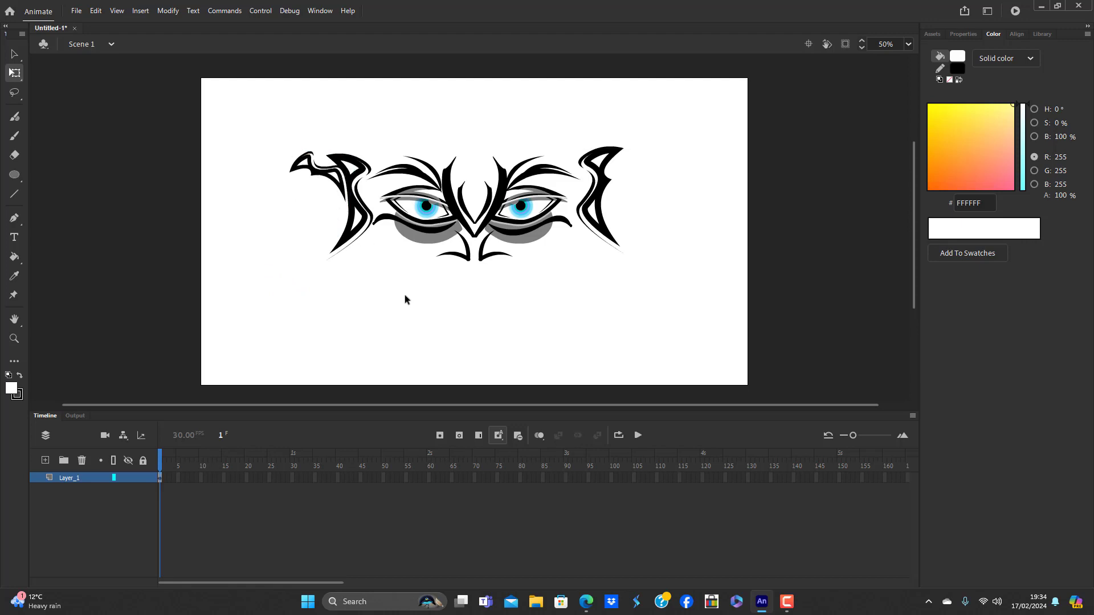
pyautogui.click(327, 176)
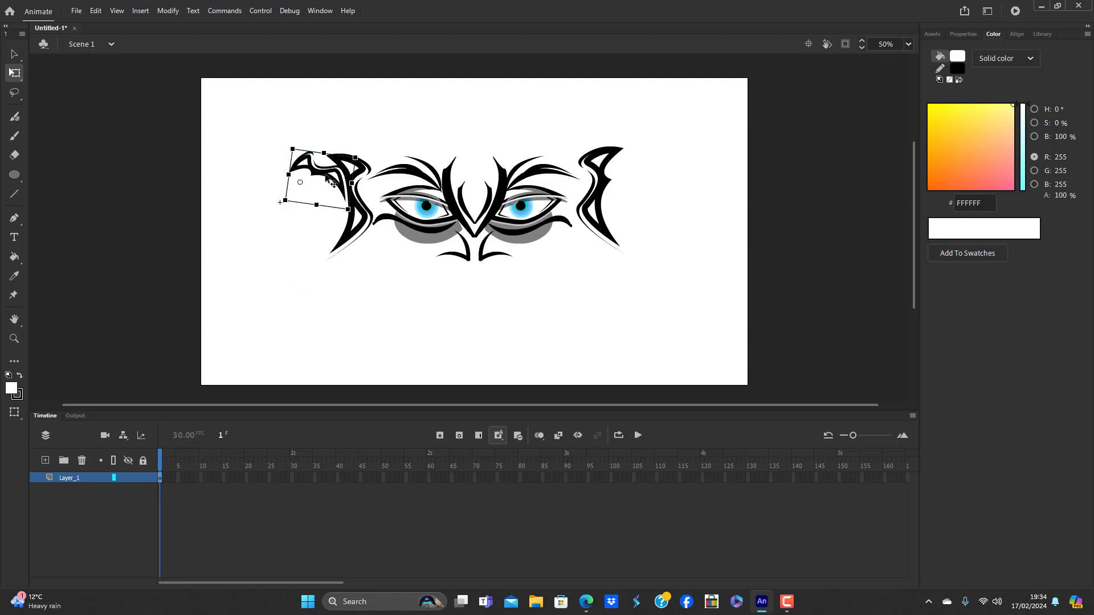
pyautogui.click(427, 308)
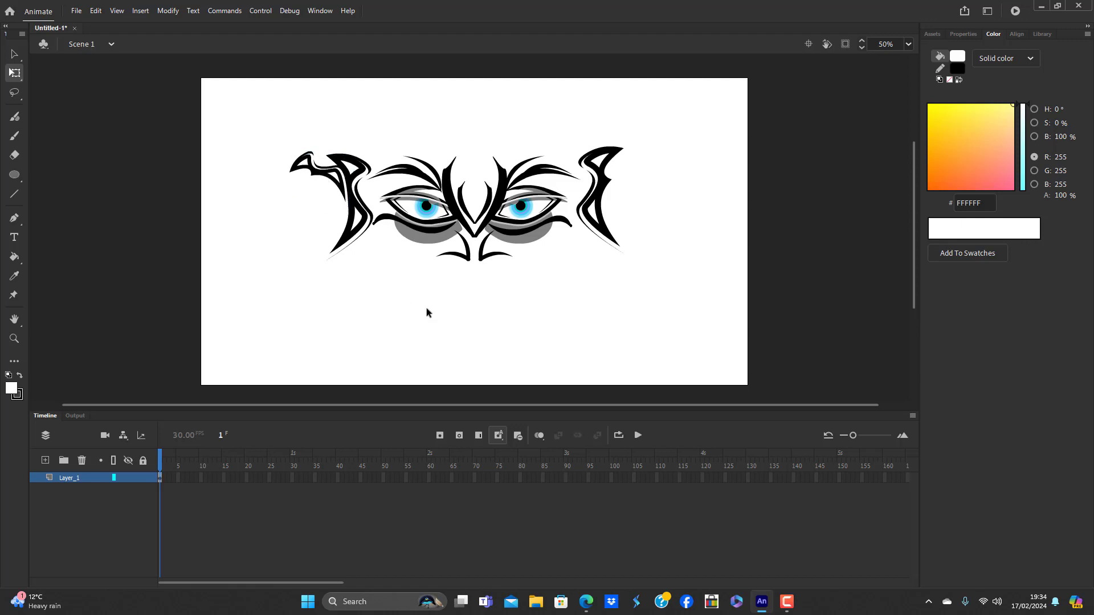
# Delete the mirrored ear beside the right eye
pyautogui.click(599, 188)
pyautogui.press('Delete')
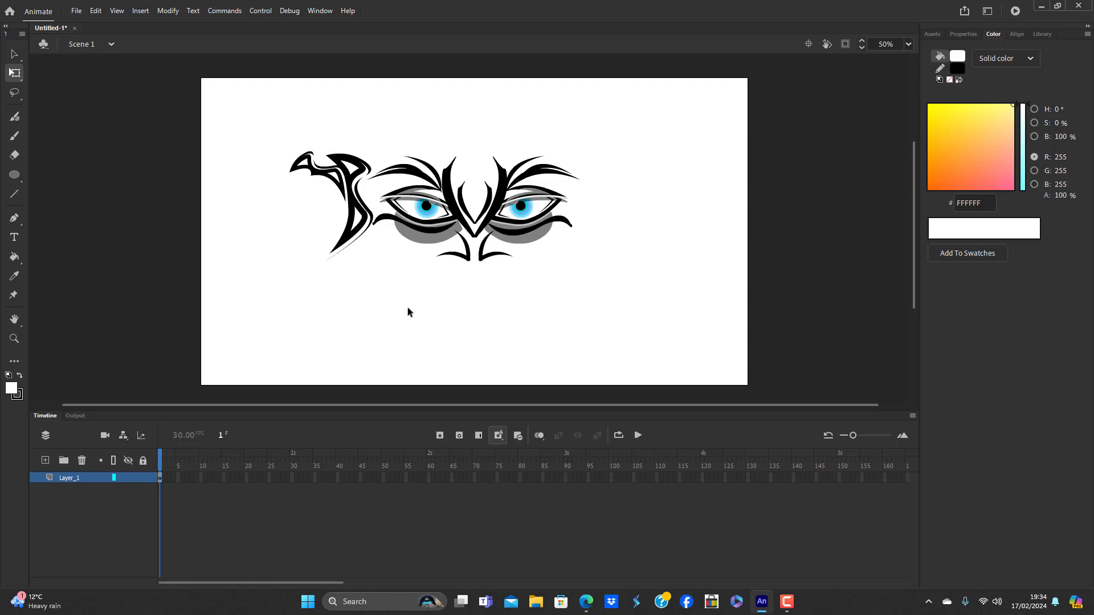
pyautogui.click(14, 174)
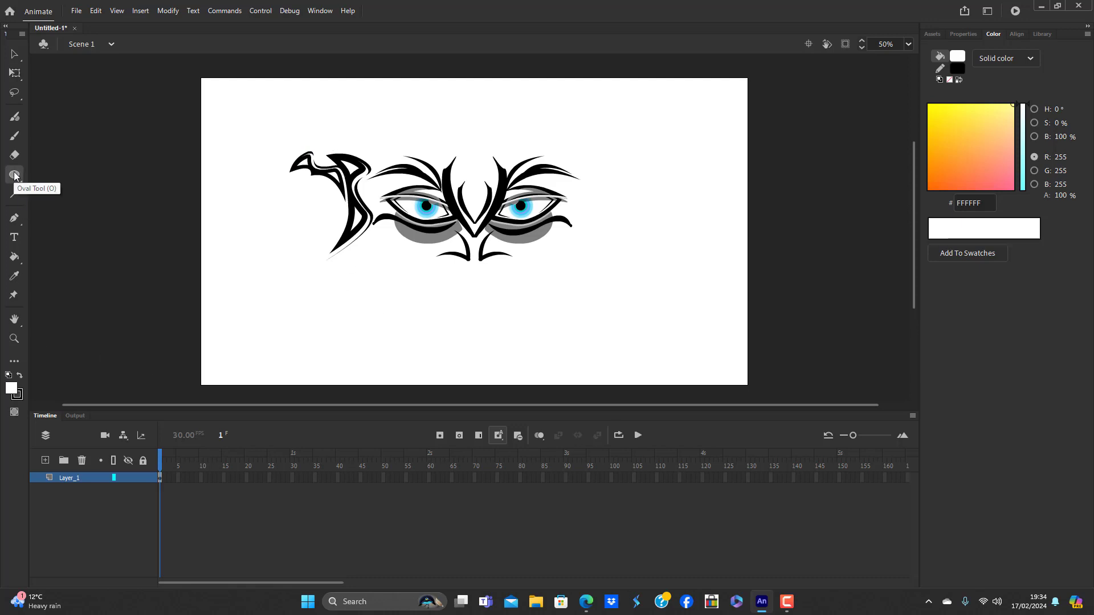
# Convert the large and small left ear clips together into one movie clip symbol named ear_full
pyautogui.click(14, 54)
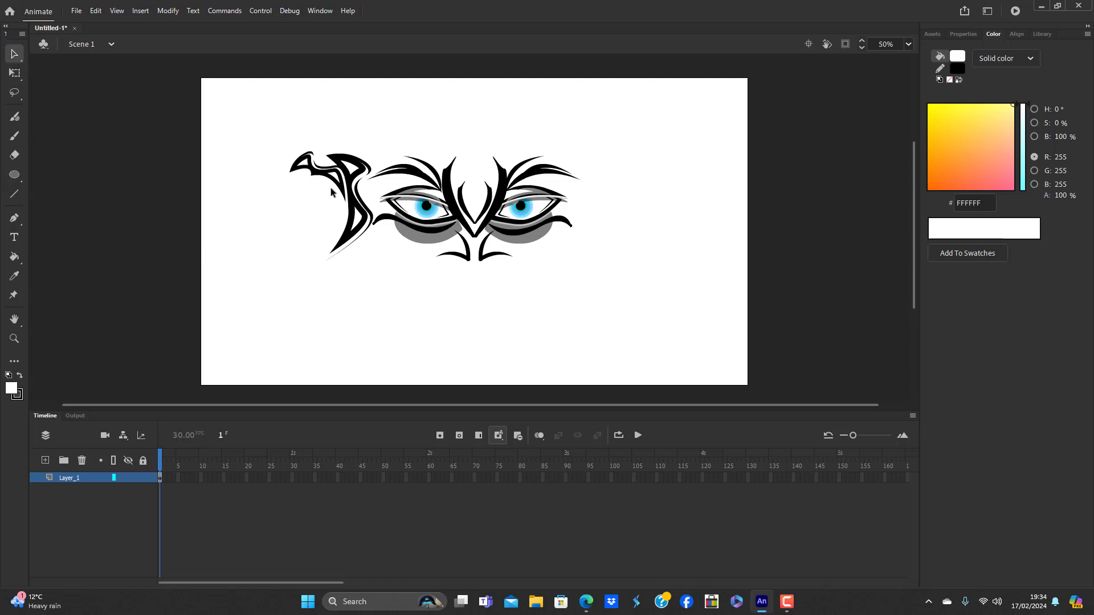
pyautogui.click(334, 180)
pyautogui.keyDown('shift'); pyautogui.click(364, 221); pyautogui.keyUp('shift')
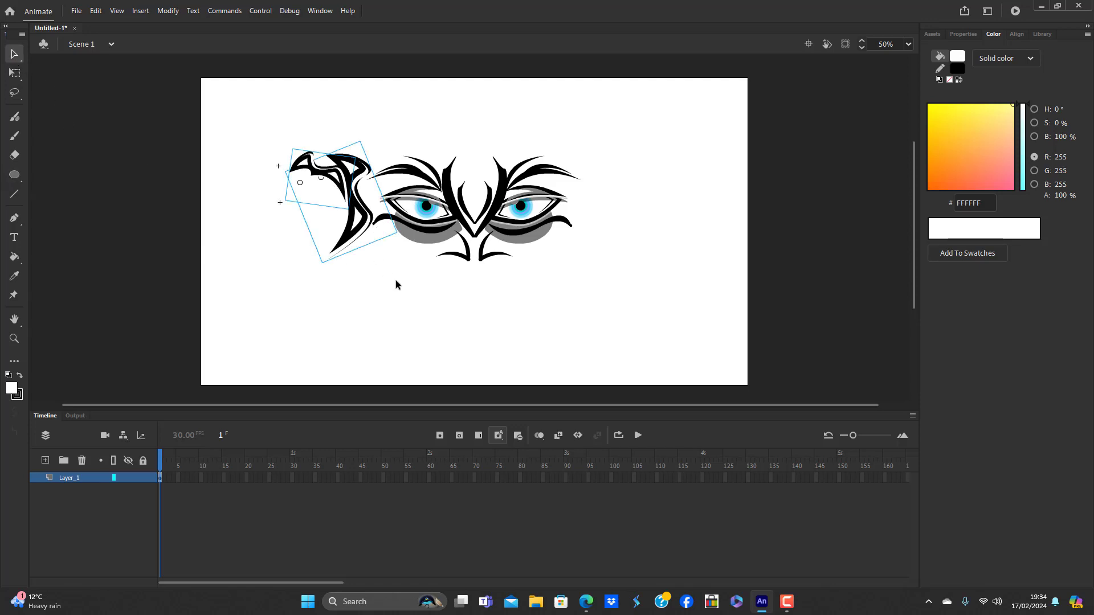
pyautogui.press('F8')
pyautogui.write('eye')
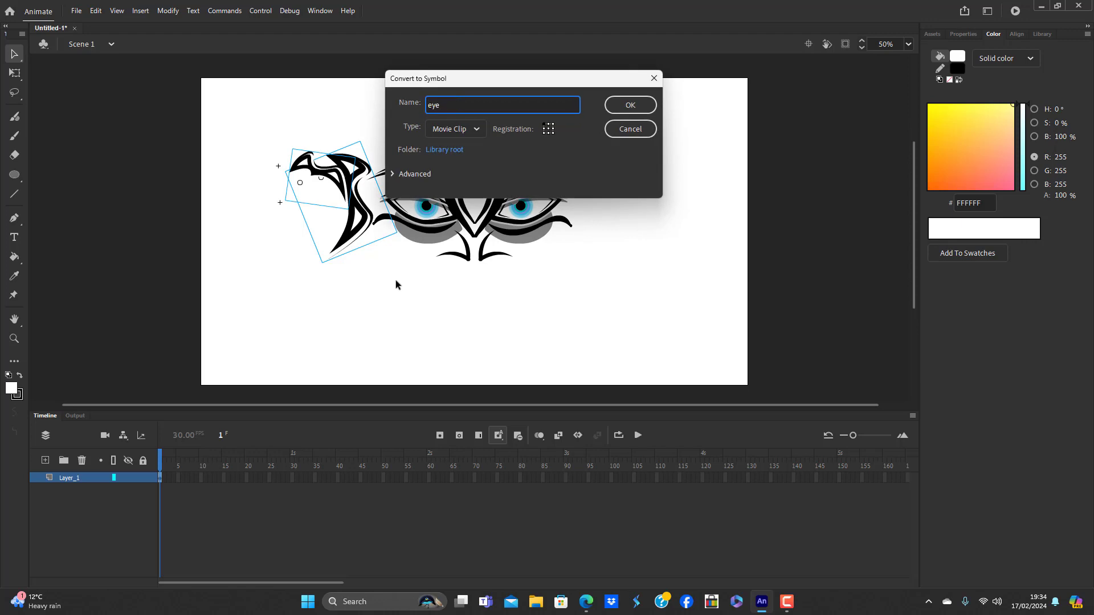
pyautogui.press('Return')
pyautogui.click(619, 156)
pyautogui.click(463, 105)
pyautogui.press('BackSpace')
pyautogui.press('BackSpace')
pyautogui.write('ar_full')
pyautogui.press('Return')
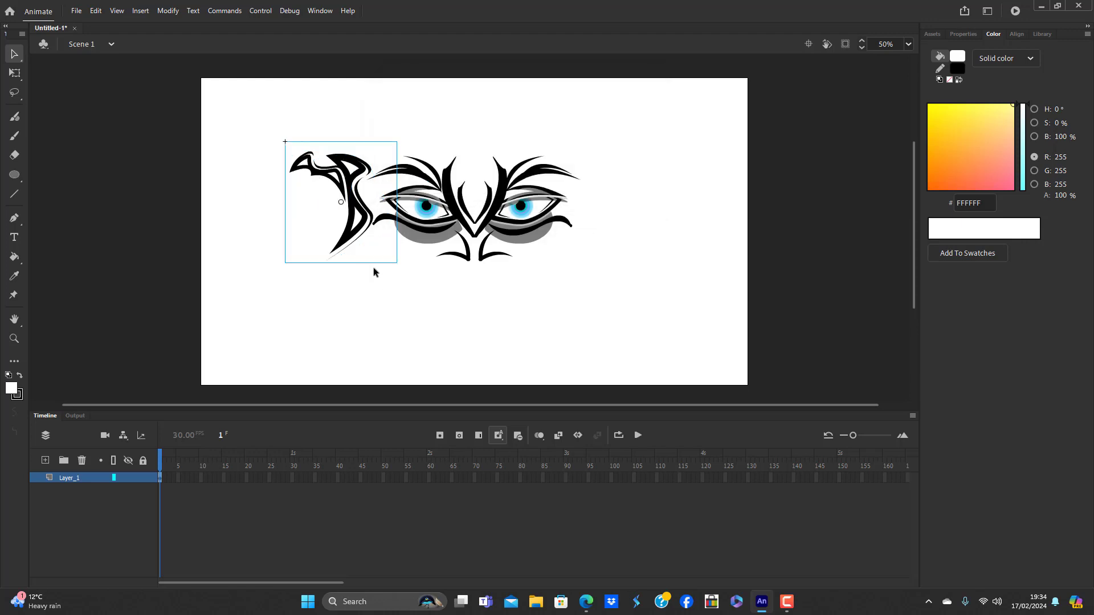
# Open the ear_full symbol for editing and add a new layer beneath Layer_1
pyautogui.click(373, 269)
pyautogui.doubleClick(371, 224)
pyautogui.click(371, 292)
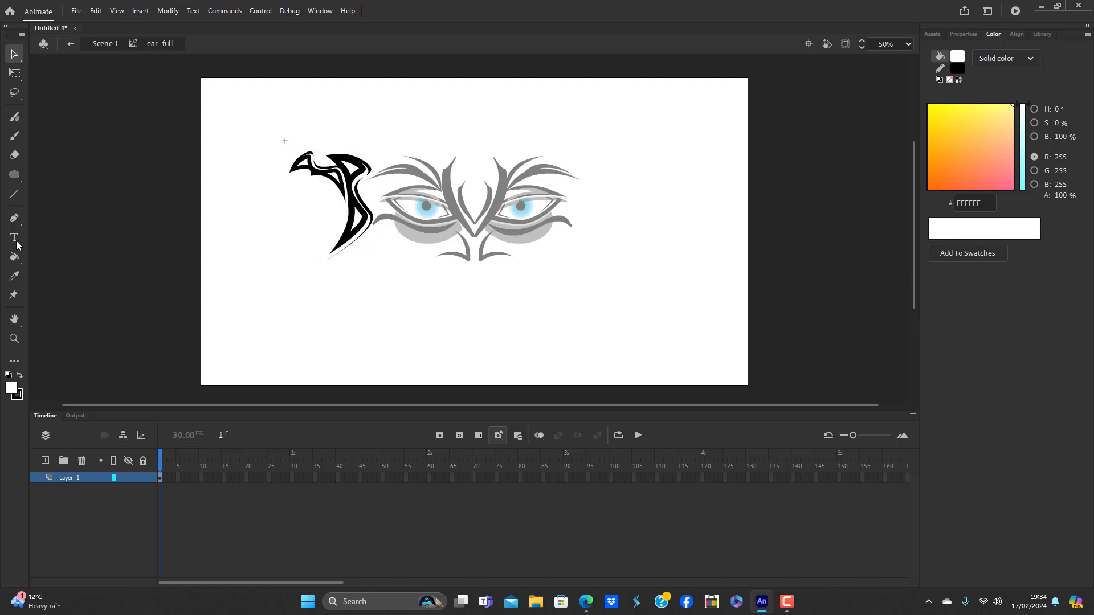
pyautogui.click(15, 175)
pyautogui.click(44, 461)
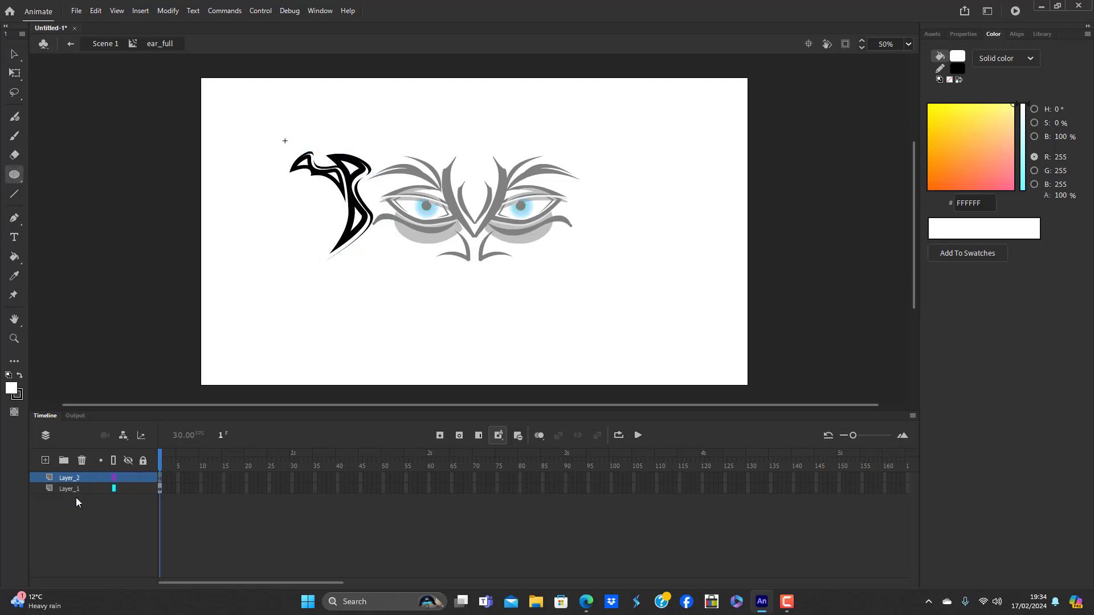
pyautogui.moveTo(77, 482); pyautogui.dragTo(77, 493)
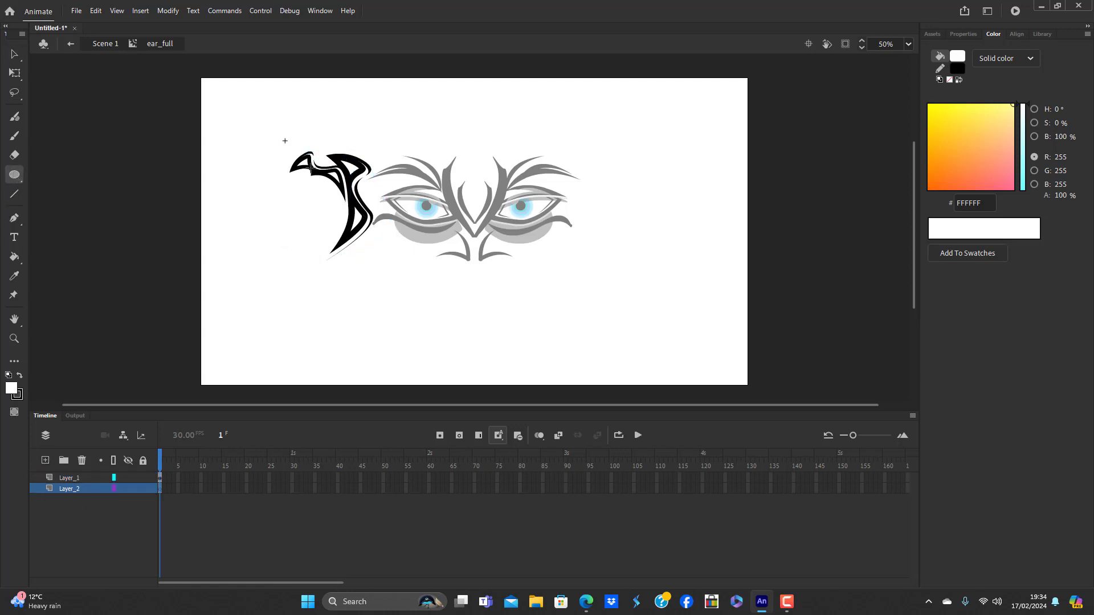
# Draw a white oval with a black outline behind the ear pieces on Layer_2 and convert it to a movie clip named "innner ear"
pyautogui.moveTo(310, 170)
pyautogui.mouseDown()
pyautogui.moveTo(335, 195)
pyautogui.moveTo(354, 246)
pyautogui.moveTo(353, 226)
pyautogui.mouseUp()
pyautogui.click(22, 59)
pyautogui.click(332, 223)
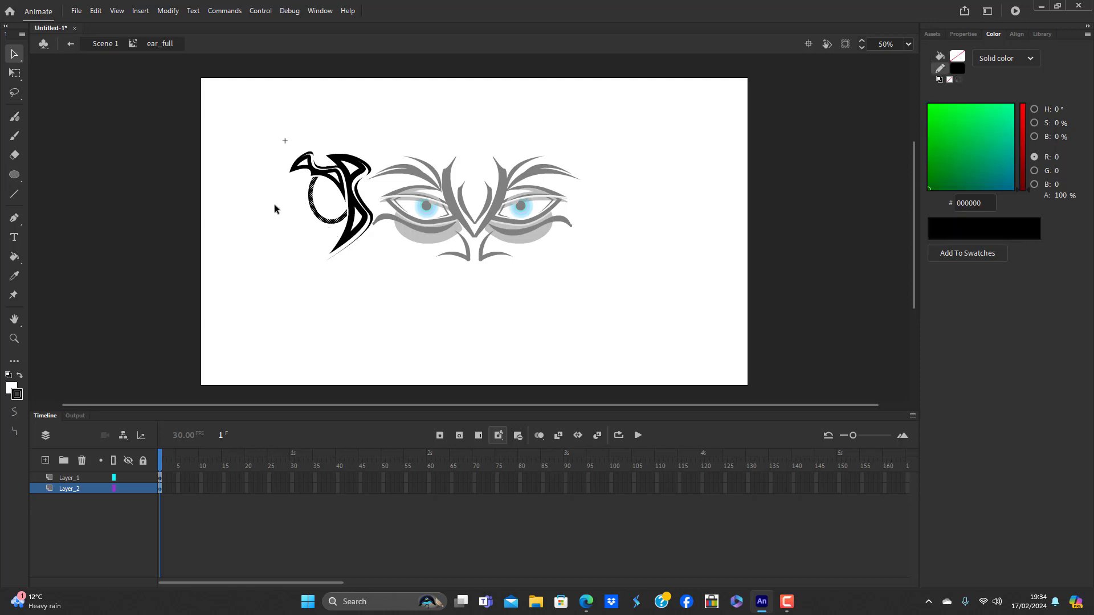
pyautogui.doubleClick(325, 206)
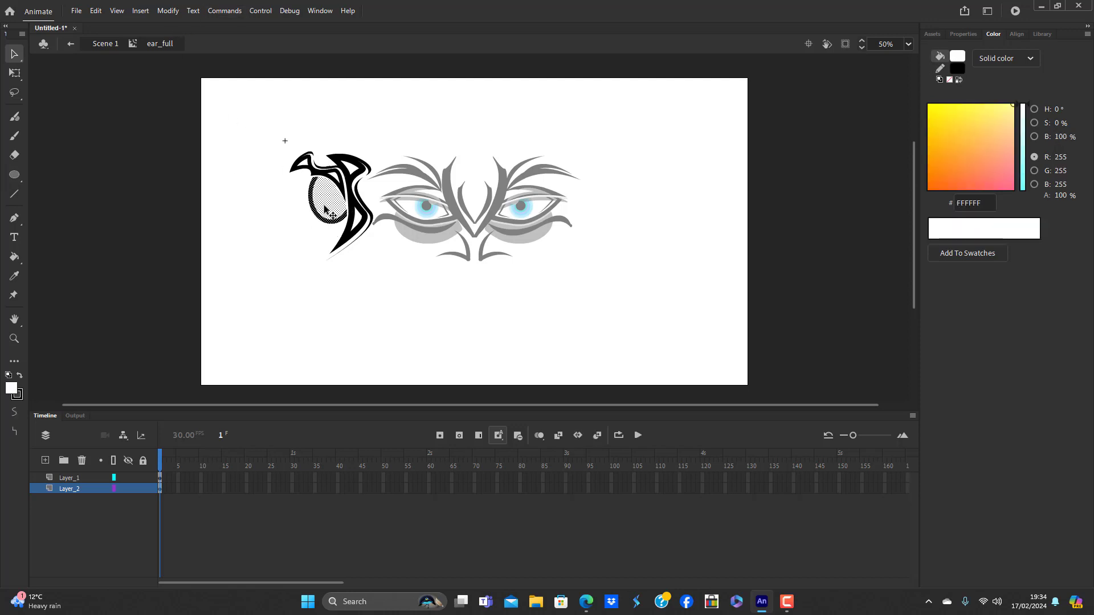
pyautogui.press('F8')
pyautogui.press('BackSpace')
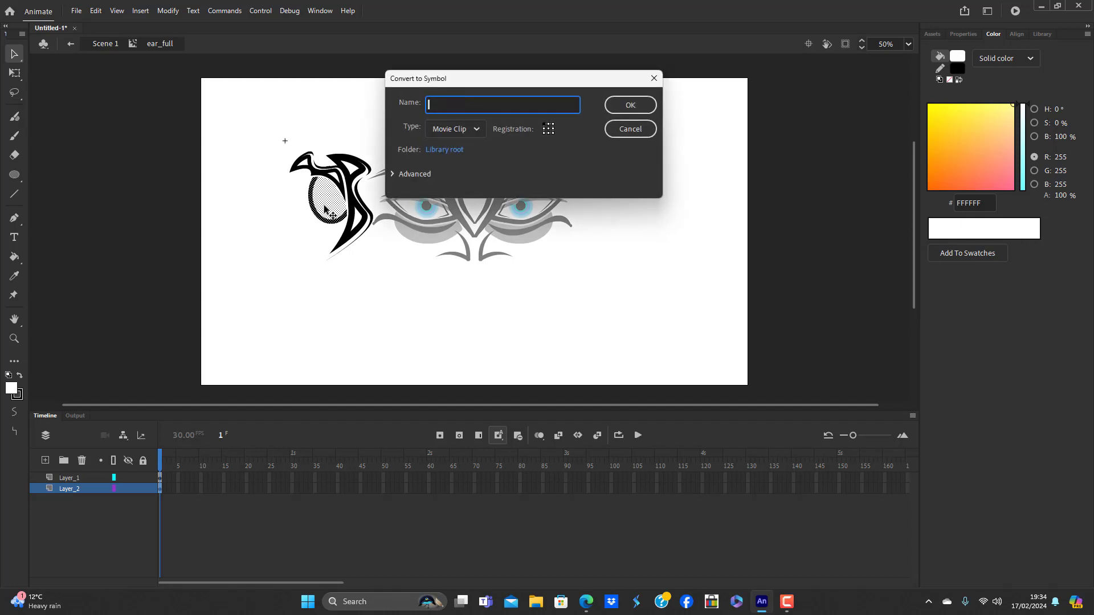
pyautogui.write('innner ear')
pyautogui.press('Return')
pyautogui.click(362, 299)
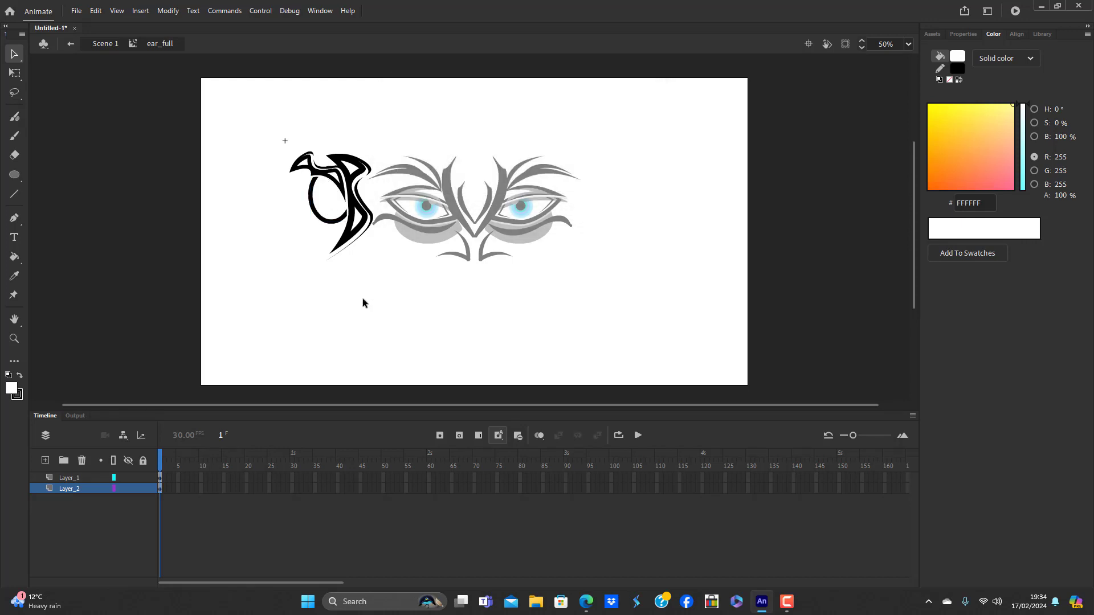
# Inside the innner ear symbol, add two layers above Layer_1 and paste the oval in place on both
pyautogui.doubleClick(337, 202)
pyautogui.click(399, 311)
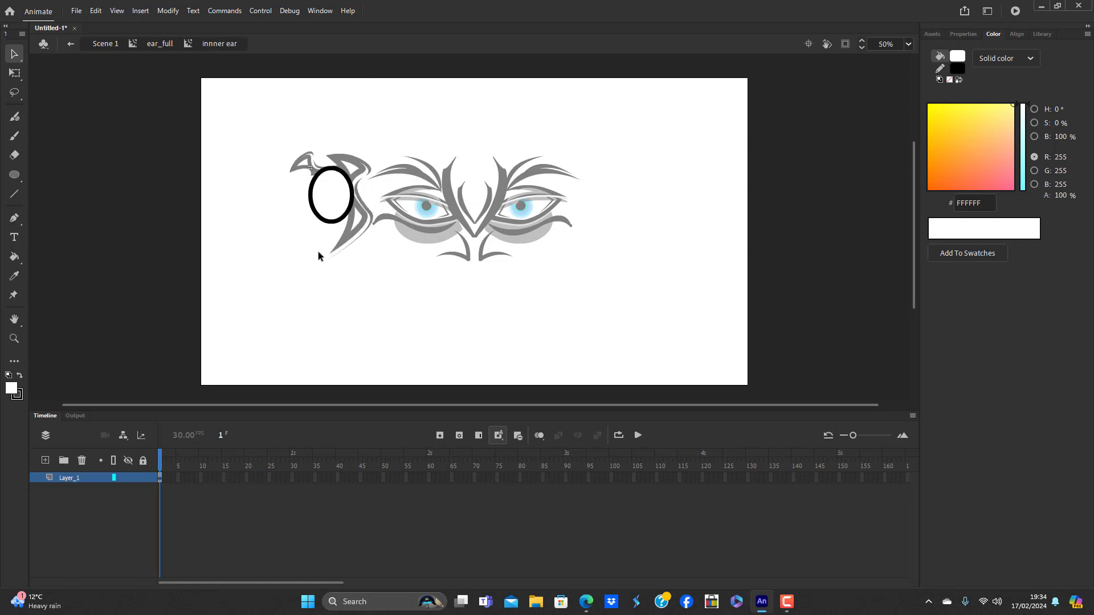
pyautogui.click(335, 223)
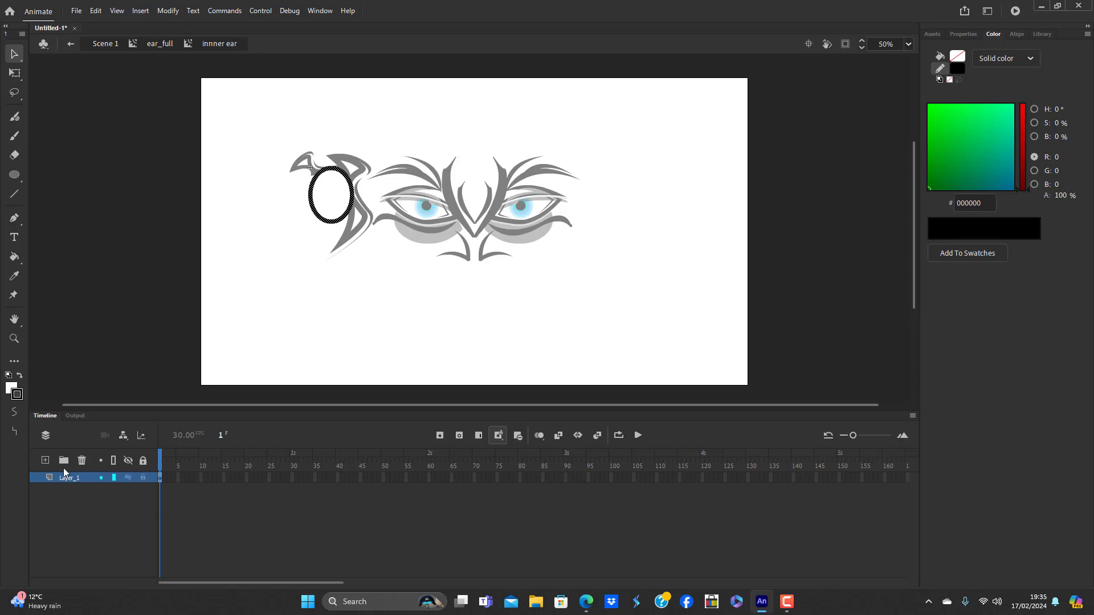
pyautogui.click(71, 477)
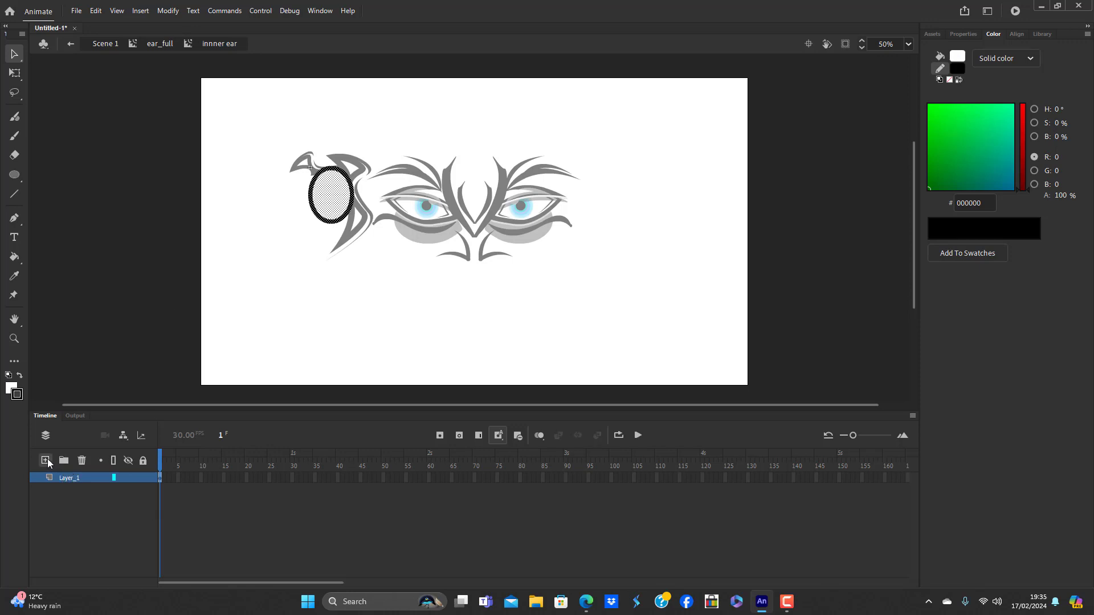
pyautogui.click(46, 460)
pyautogui.click(46, 460)
pyautogui.click(72, 488)
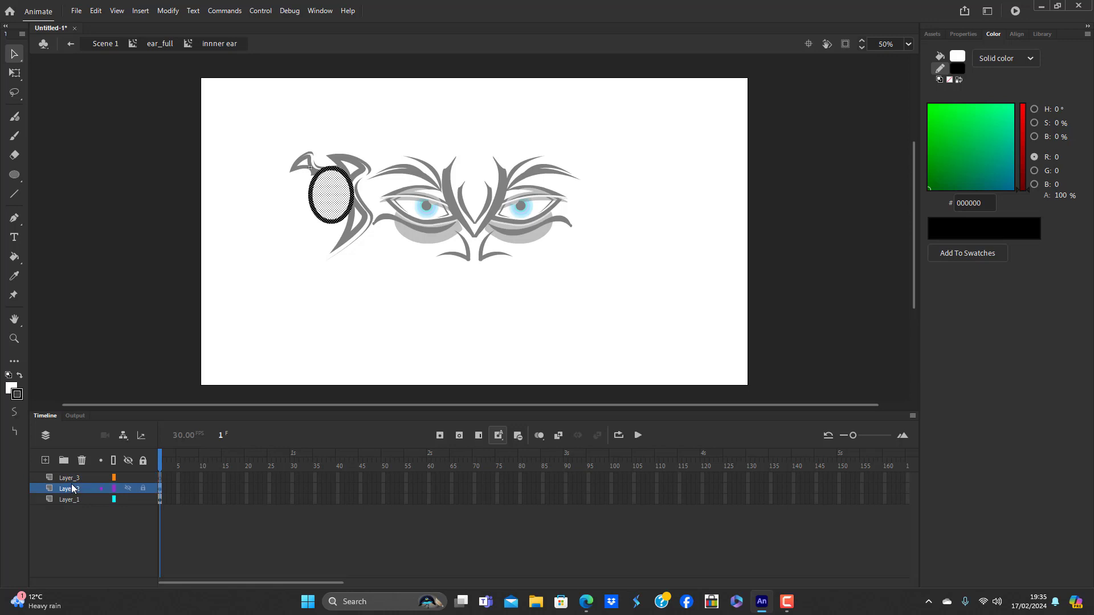
pyautogui.click(74, 478)
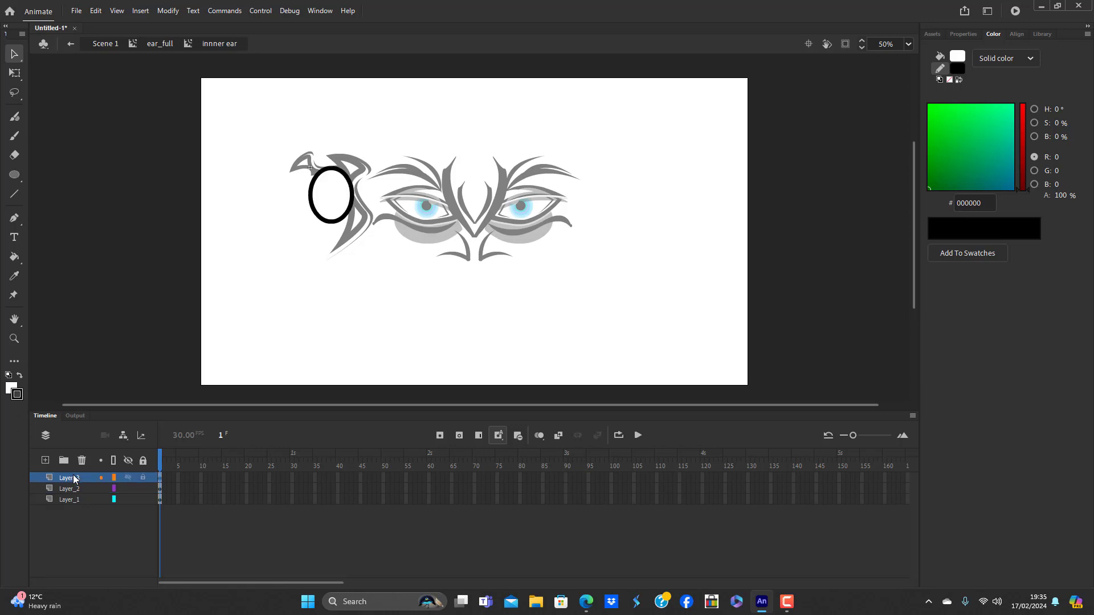
pyautogui.click(74, 478)
# Nudge the oval on Layer_1 slightly down and further to the left, offsetting it from the copies above
pyautogui.click(73, 500)
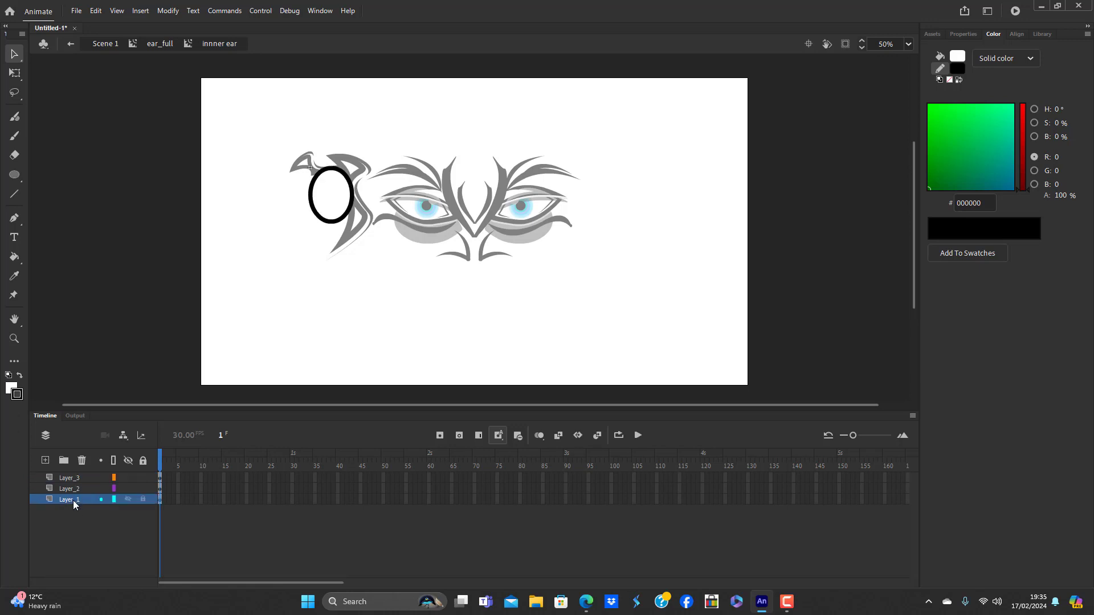
pyautogui.press('Down')
pyautogui.press('Down')
pyautogui.press('Down')
pyautogui.press('Down')
pyautogui.press('Left')
pyautogui.press('Left')
pyautogui.press('Left')
pyautogui.press('Left')
pyautogui.press('Left')
pyautogui.press('Left')
pyautogui.press('Left')
pyautogui.press('Left')
pyautogui.press('Left')
pyautogui.press('Left')
pyautogui.press('Left')
pyautogui.press('Left')
pyautogui.press('Left')
pyautogui.click(76, 488)
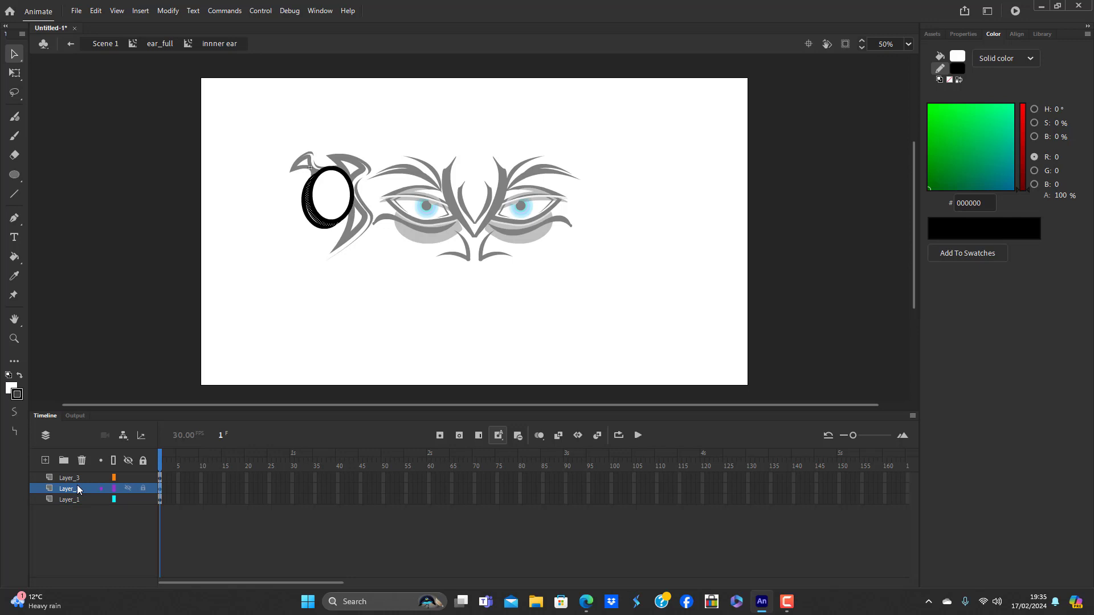
# Change the outline colour of the oval on Layer_2 to blue #0099CC
pyautogui.click(958, 69)
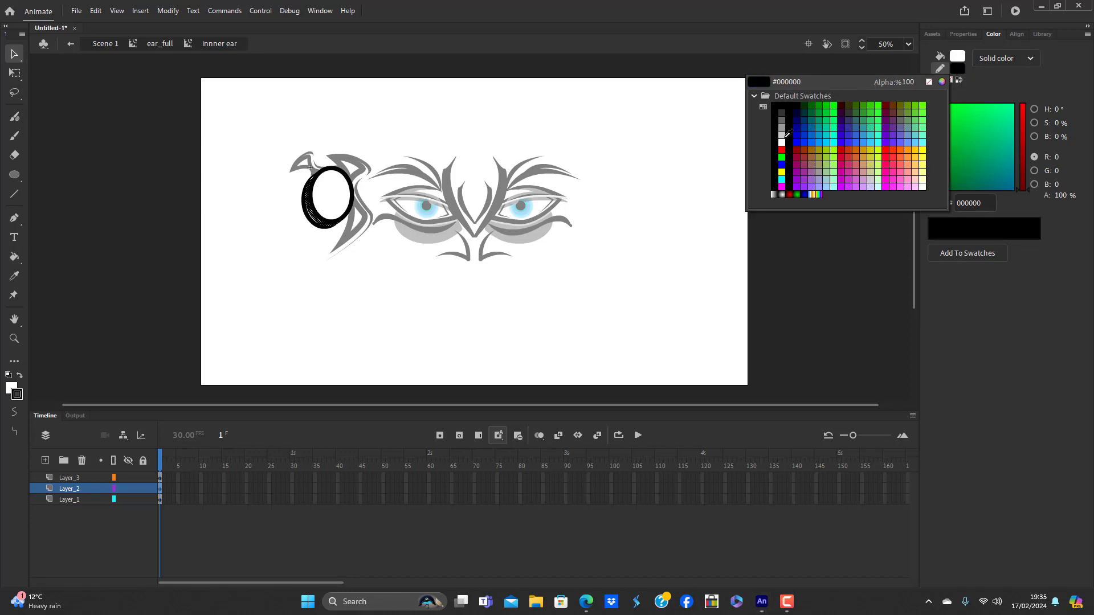
pyautogui.click(820, 132)
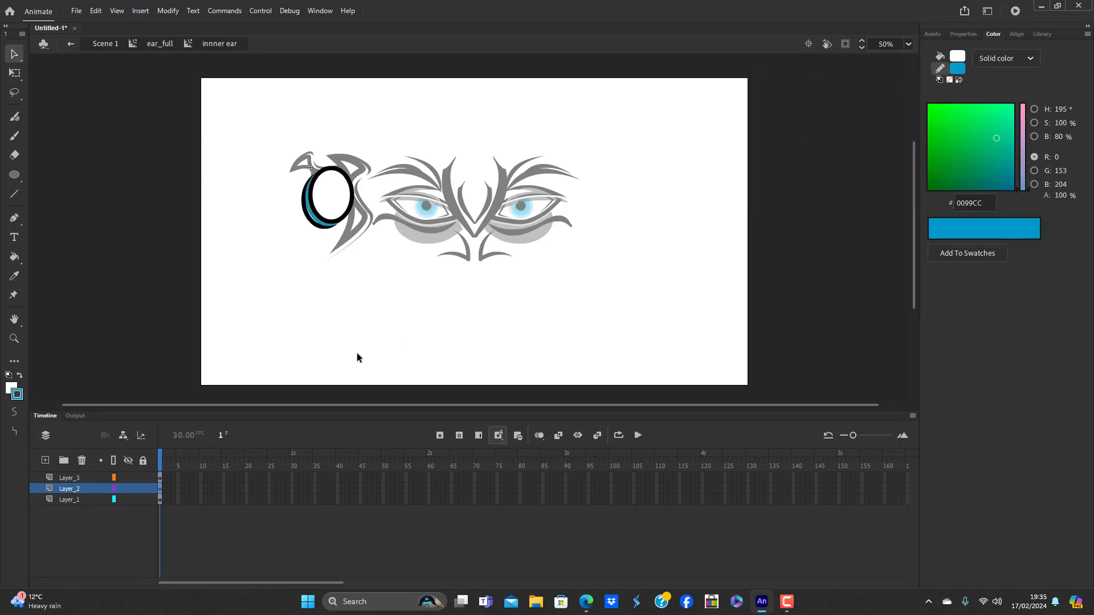
pyautogui.click(320, 329)
# Nudge the oval on Layer_1 down and slightly to the right, so its black rim shows beneath the blue one
pyautogui.click(71, 501)
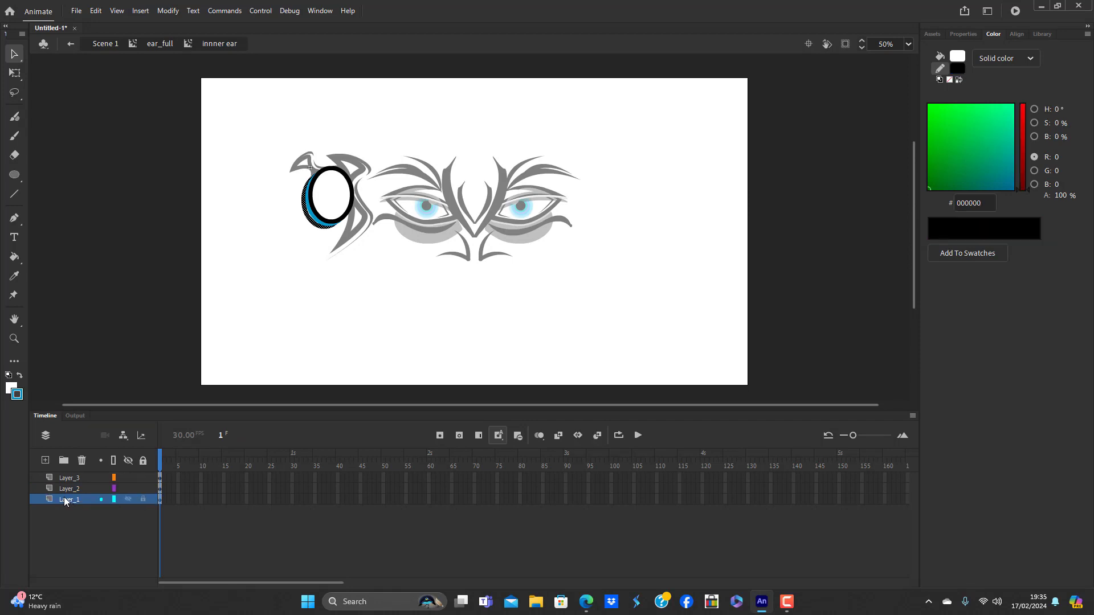
pyautogui.press('Down')
pyautogui.press('Down')
pyautogui.press('Down')
pyautogui.press('Down')
pyautogui.press('Down')
pyautogui.press('Down')
pyautogui.press('Down')
pyautogui.press('Right')
pyautogui.press('Right')
pyautogui.press('Right')
pyautogui.press('Right')
pyautogui.press('Right')
pyautogui.press('Right')
pyautogui.press('Down')
pyautogui.press('Down')
pyautogui.press('Down')
pyautogui.click(355, 285)
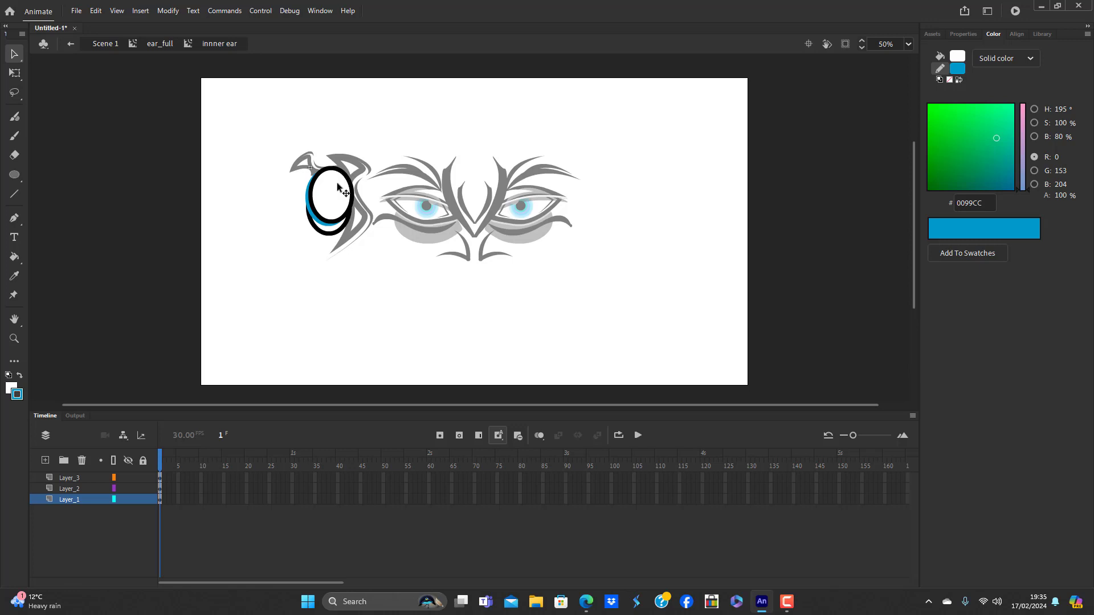
# Exit the innner ear and ear_full symbols to return to Scene 1
pyautogui.doubleClick(443, 308)
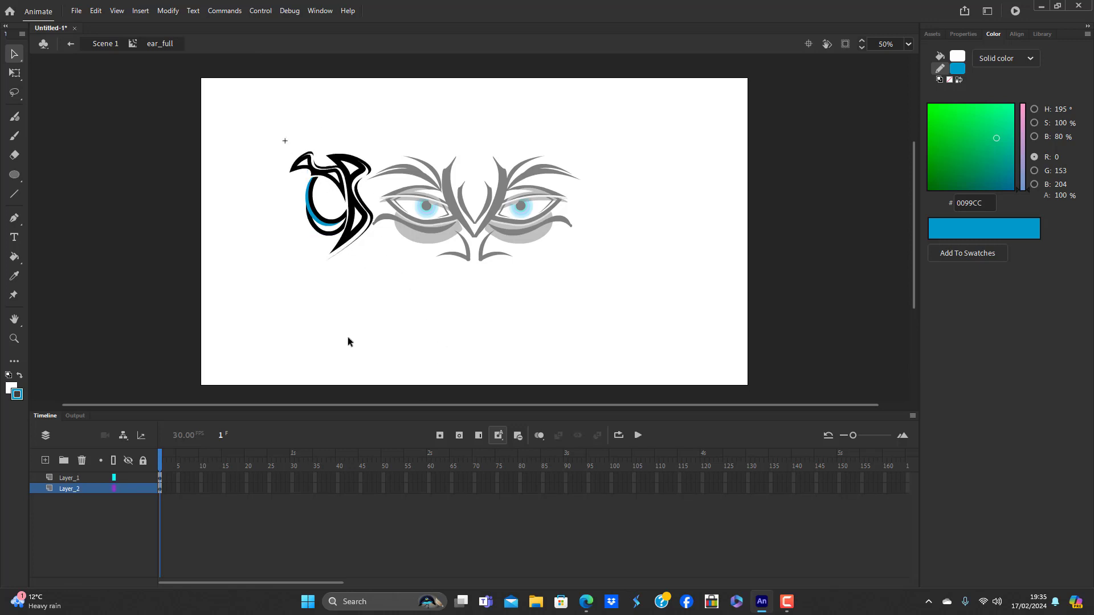
pyautogui.click(344, 185)
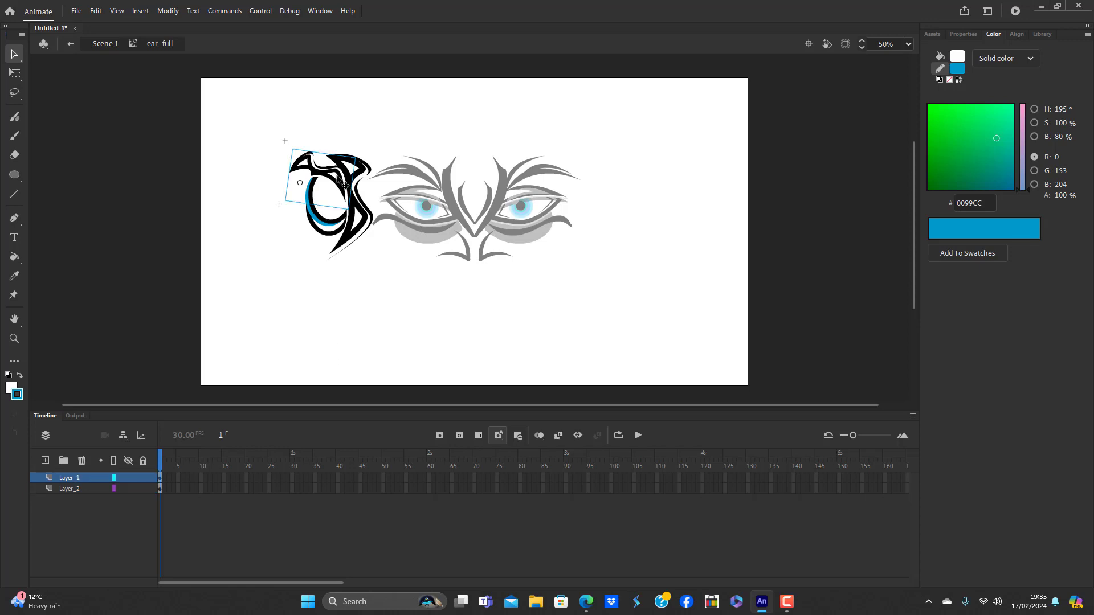
pyautogui.click(346, 302)
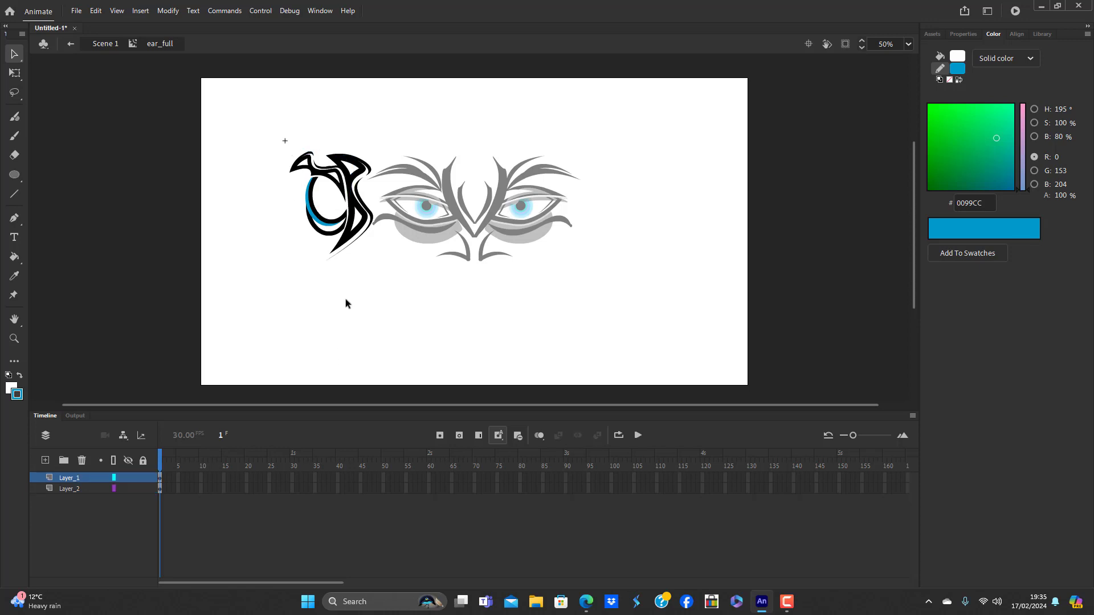
pyautogui.doubleClick(356, 216)
pyautogui.doubleClick(361, 272)
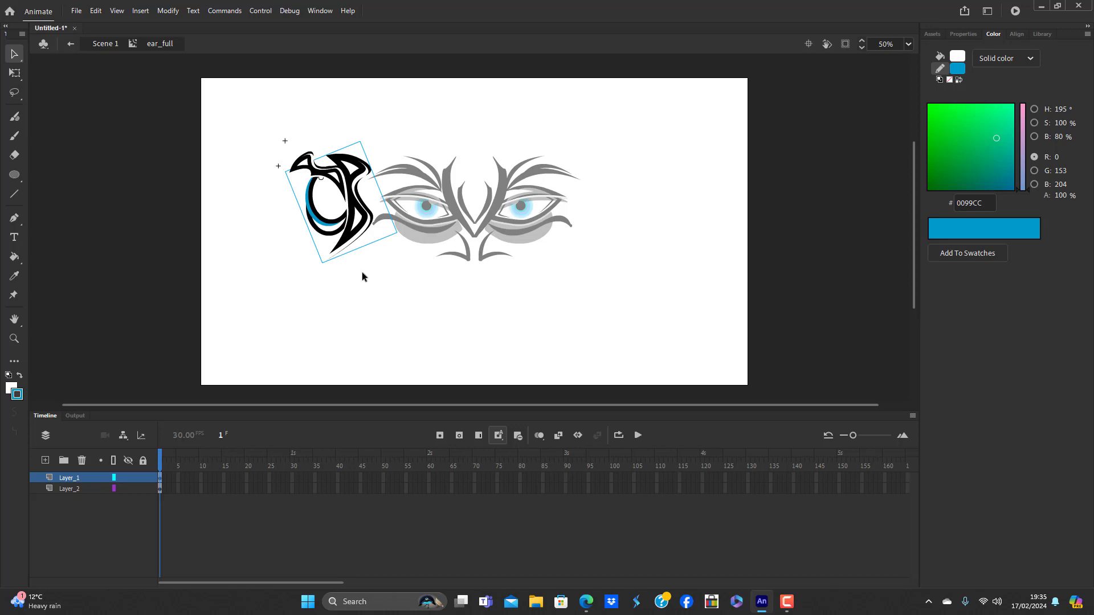
pyautogui.click(362, 274)
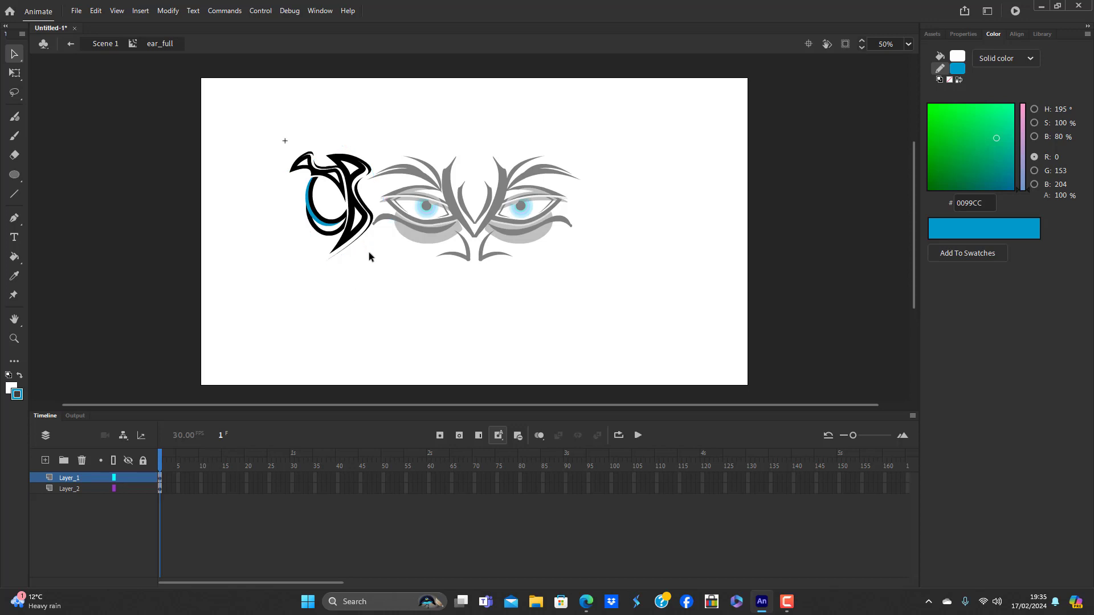
pyautogui.doubleClick(362, 231)
# Rotate the ear counter-clockwise with Free Transform and move it up so it meets the outer end of the left eyebrow
pyautogui.press('q')
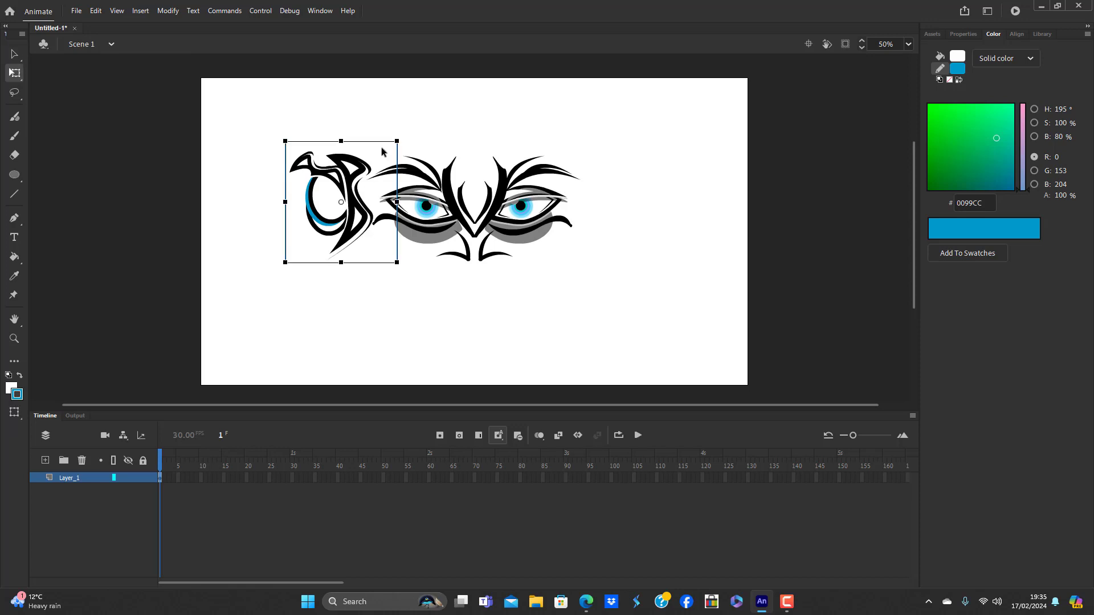
pyautogui.moveTo(401, 140); pyautogui.dragTo(355, 152)
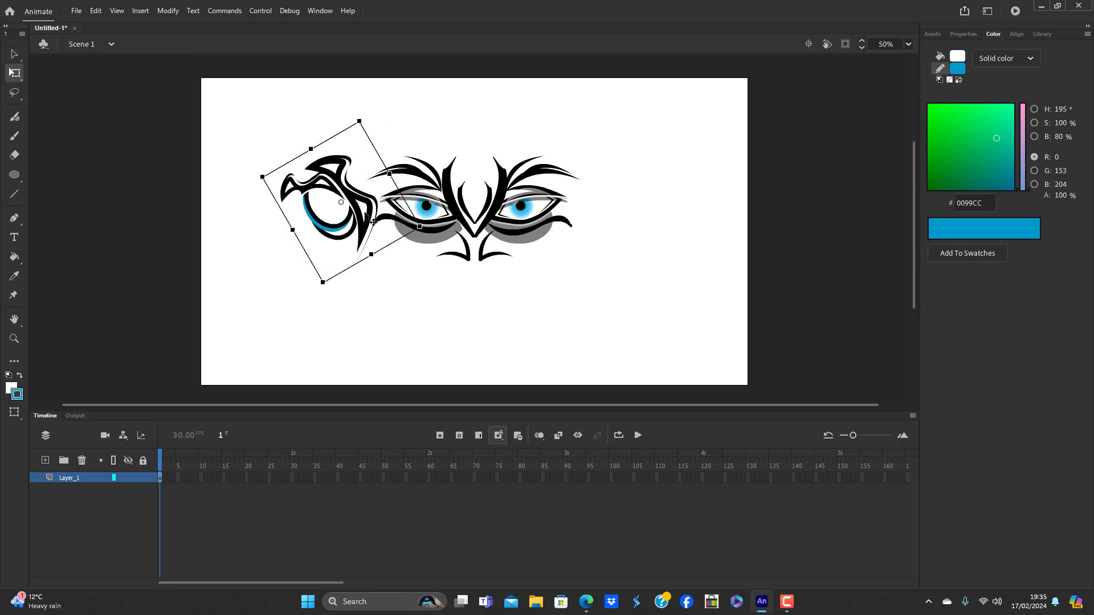
pyautogui.moveTo(364, 216); pyautogui.dragTo(371, 189)
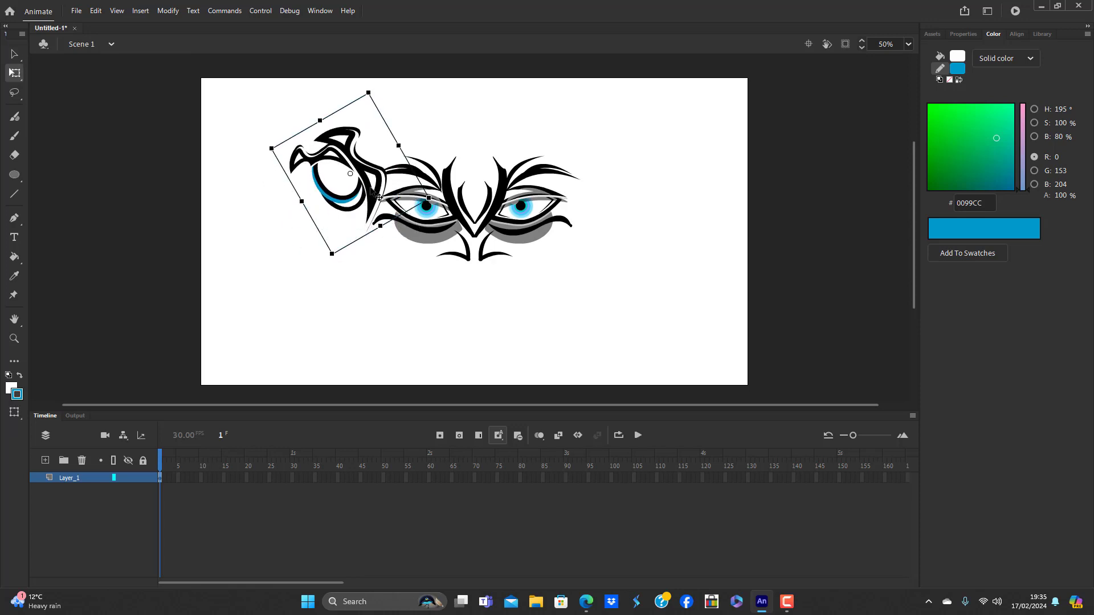
pyautogui.click(398, 275)
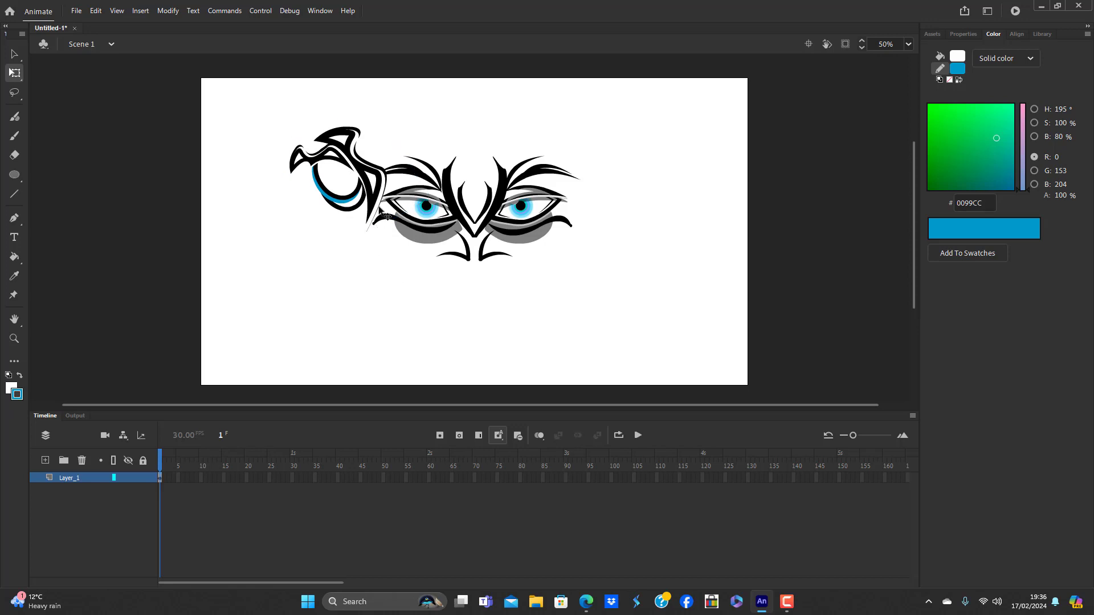
# Duplicate the ear to the other side of the face, flip the copy horizontally and place it beside the right eye
pyautogui.click(379, 191)
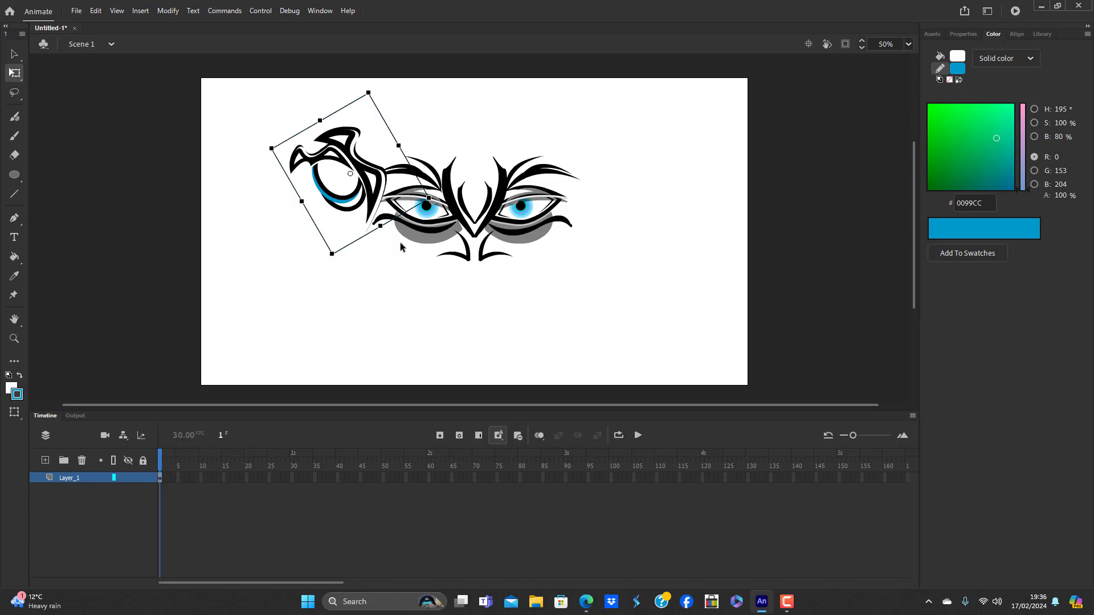
pyautogui.moveTo(383, 194); pyautogui.dragTo(792, 191)
pyautogui.click(170, 12)
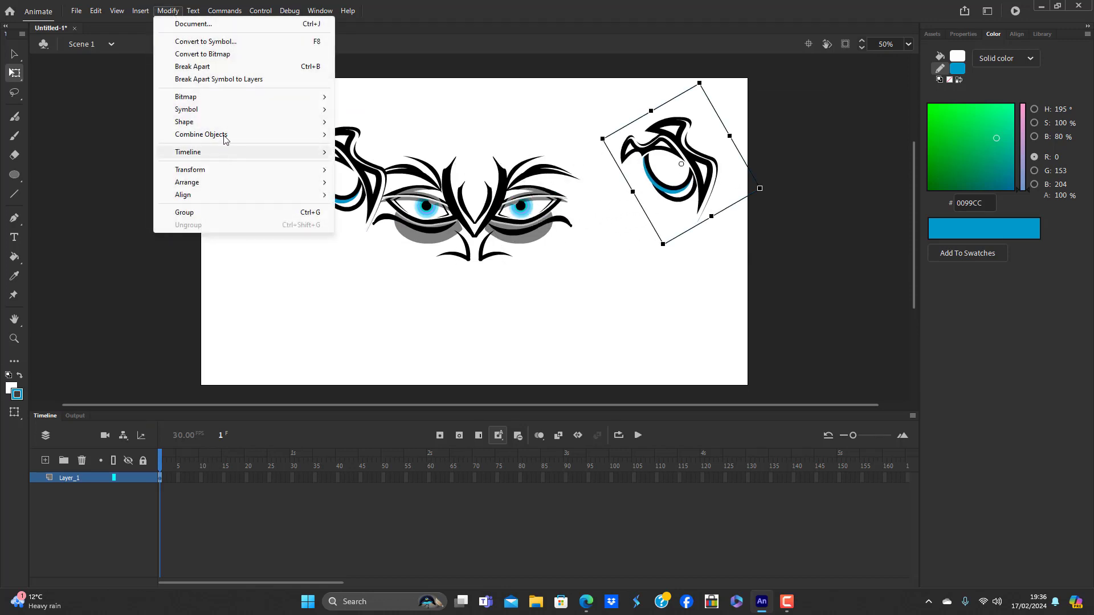
pyautogui.click(272, 299)
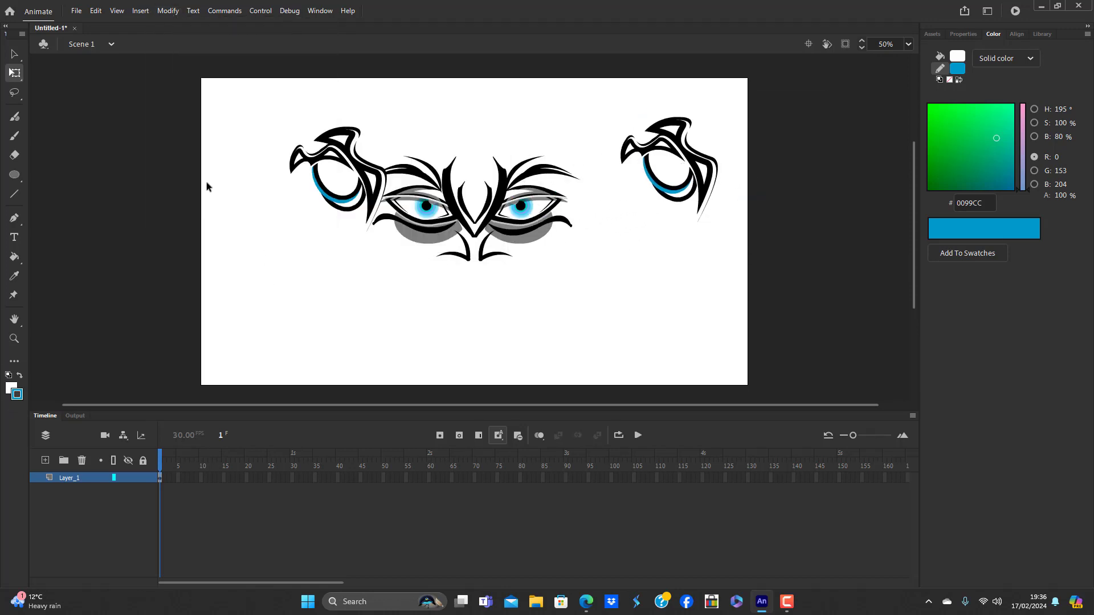
pyautogui.click(671, 164)
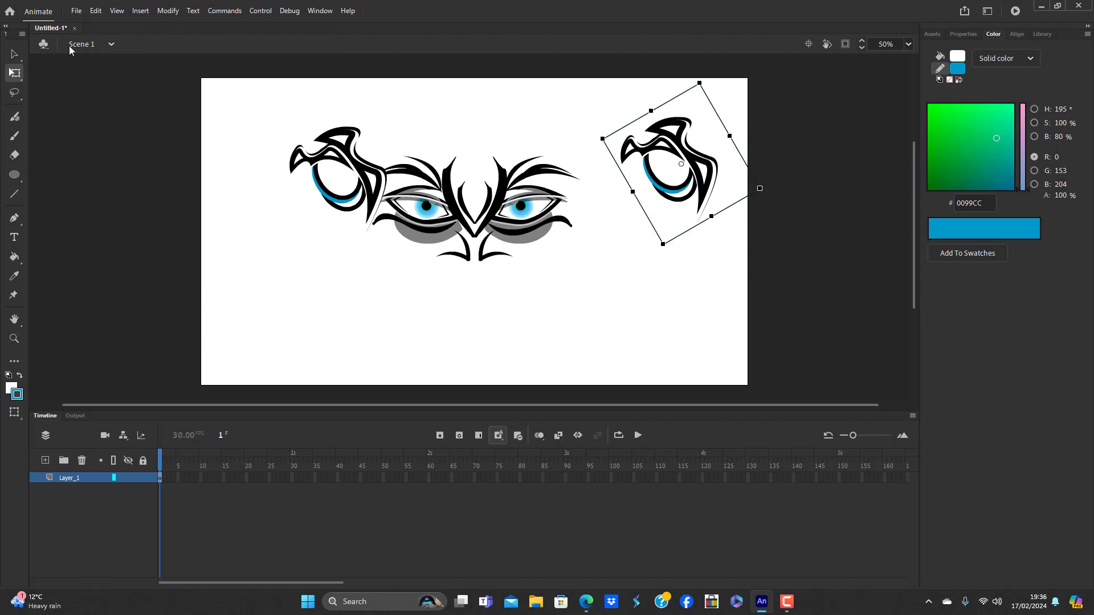
pyautogui.click(166, 15)
pyautogui.moveTo(213, 170)
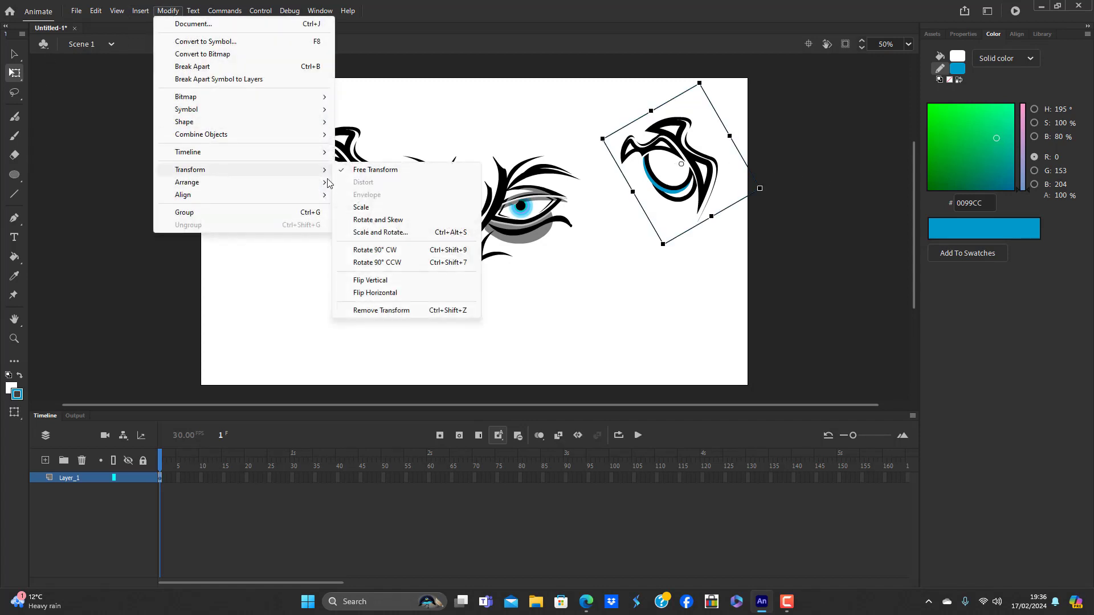
pyautogui.click(375, 293)
pyautogui.moveTo(662, 184); pyautogui.dragTo(583, 187)
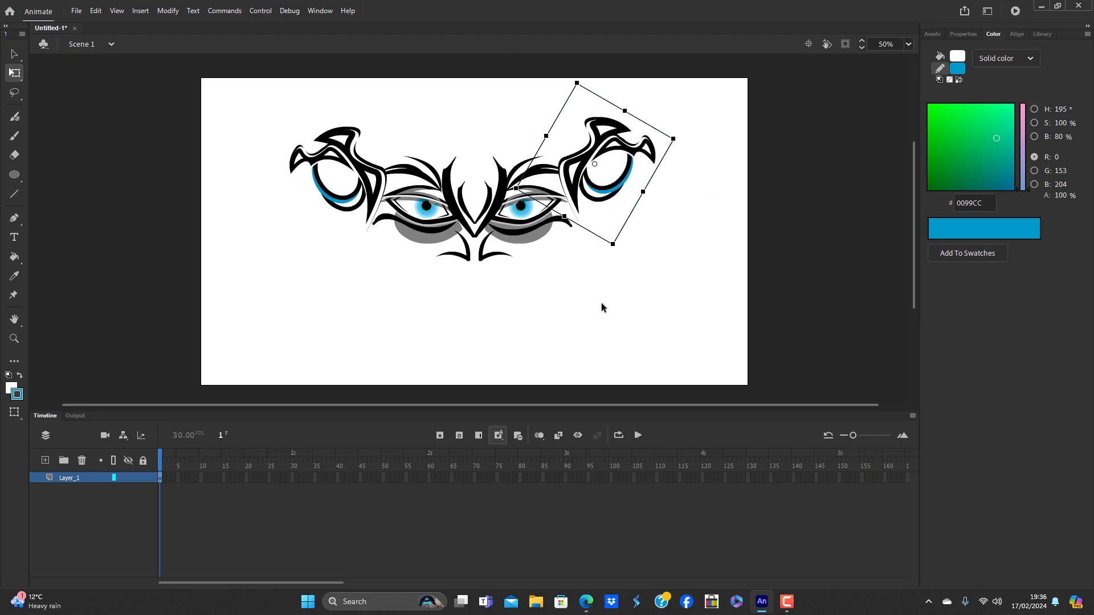
# Fine-tune the positions of both ears so they sit level and symmetrically on either side of the eyes
pyautogui.click(381, 186)
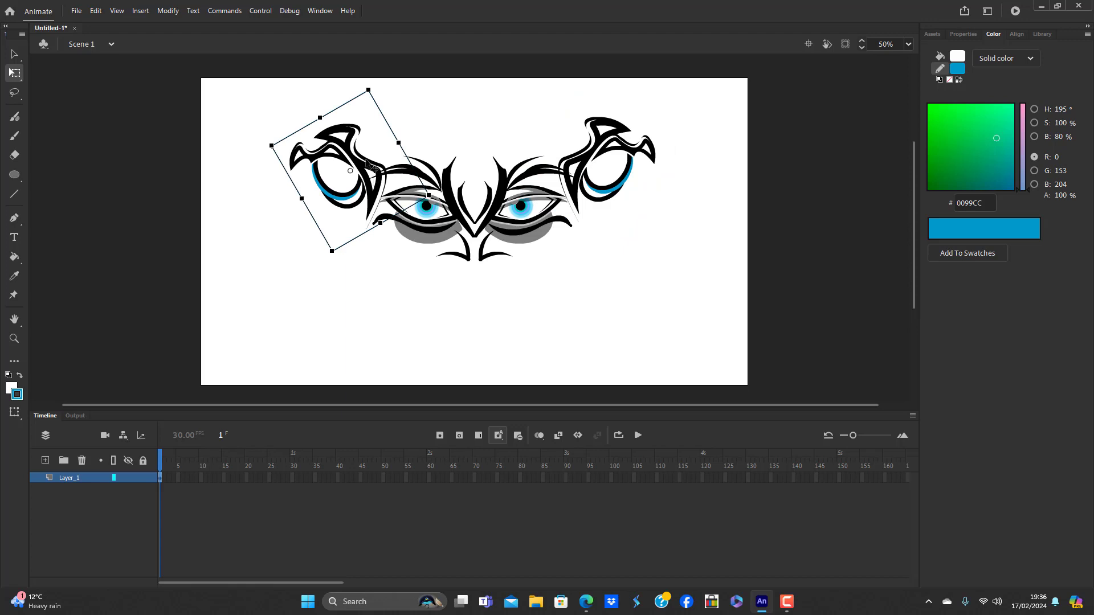
pyautogui.moveTo(368, 167); pyautogui.dragTo(367, 169)
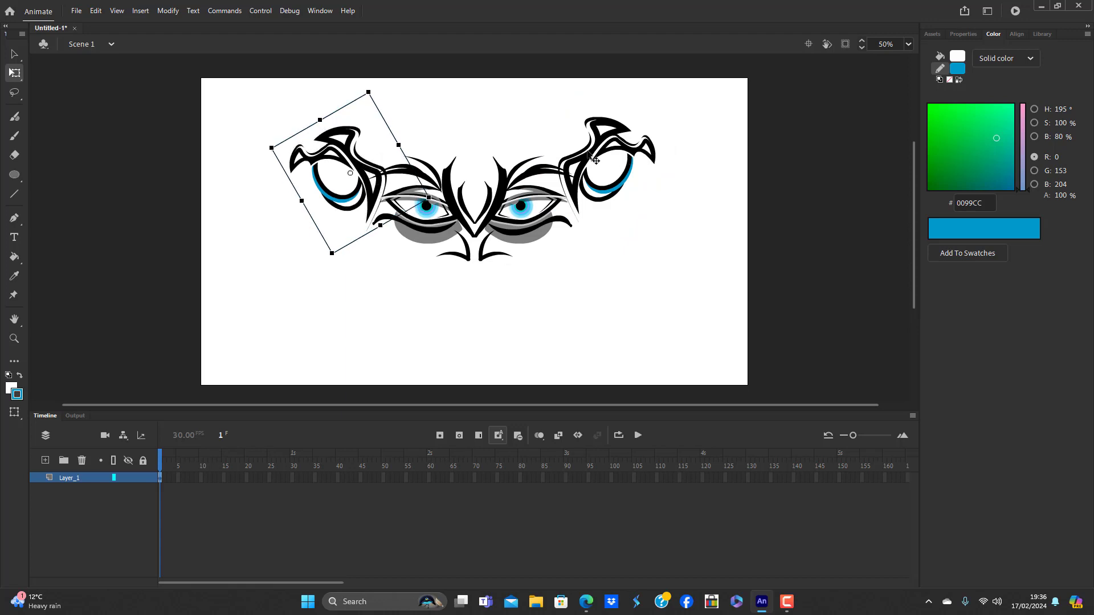
pyautogui.moveTo(593, 158); pyautogui.dragTo(603, 170)
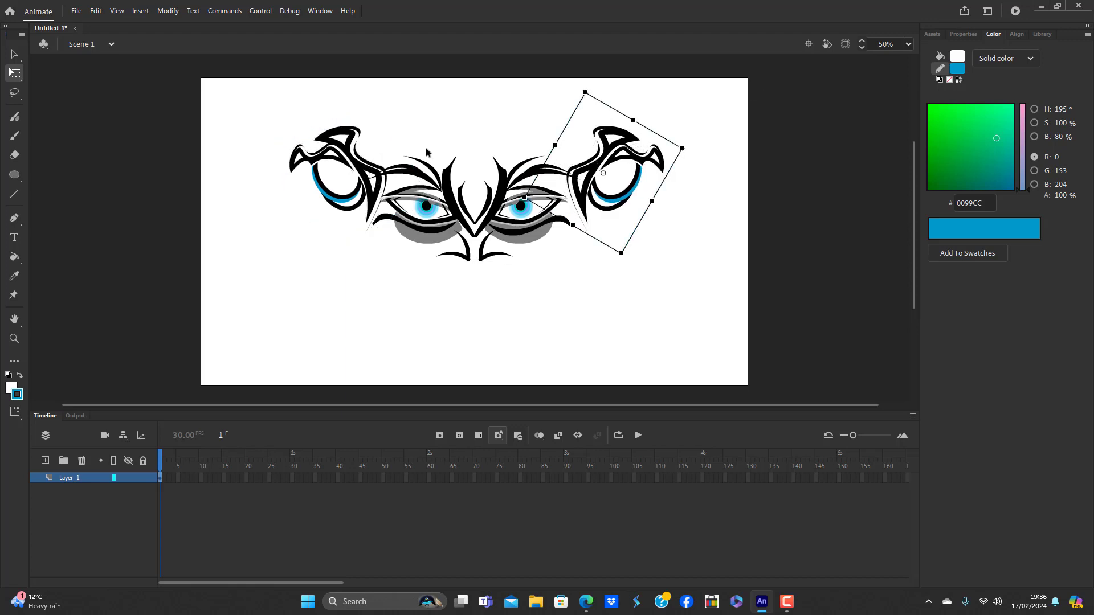
pyautogui.moveTo(358, 165); pyautogui.dragTo(353, 171)
pyautogui.click(605, 301)
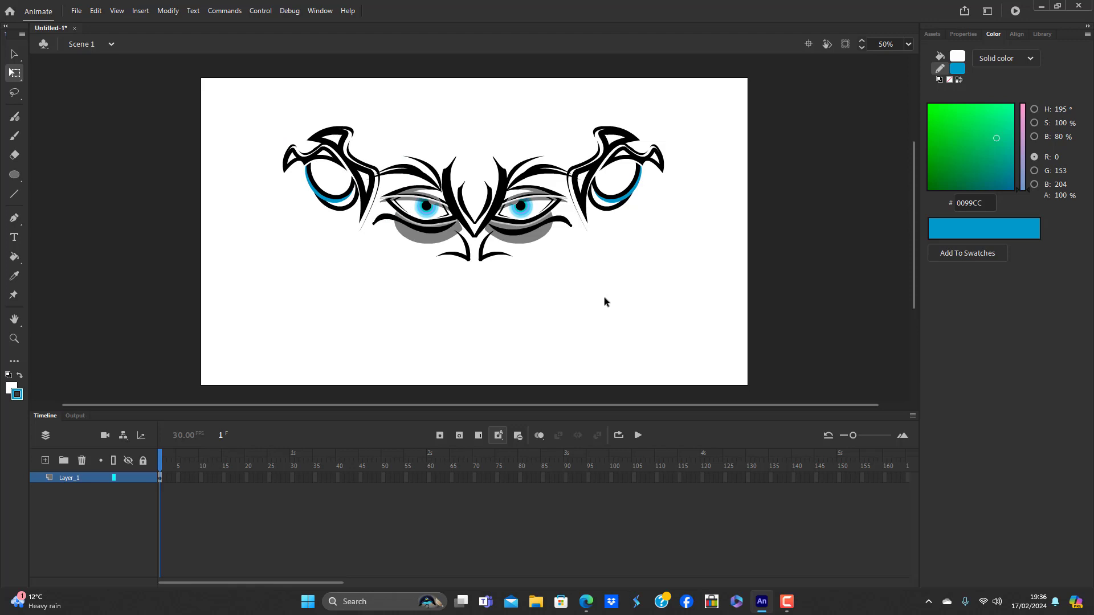
# Open the innner ear symbol inside the right ear and shrink the white fill of the Layer_3 oval towards its centre
pyautogui.doubleClick(622, 170)
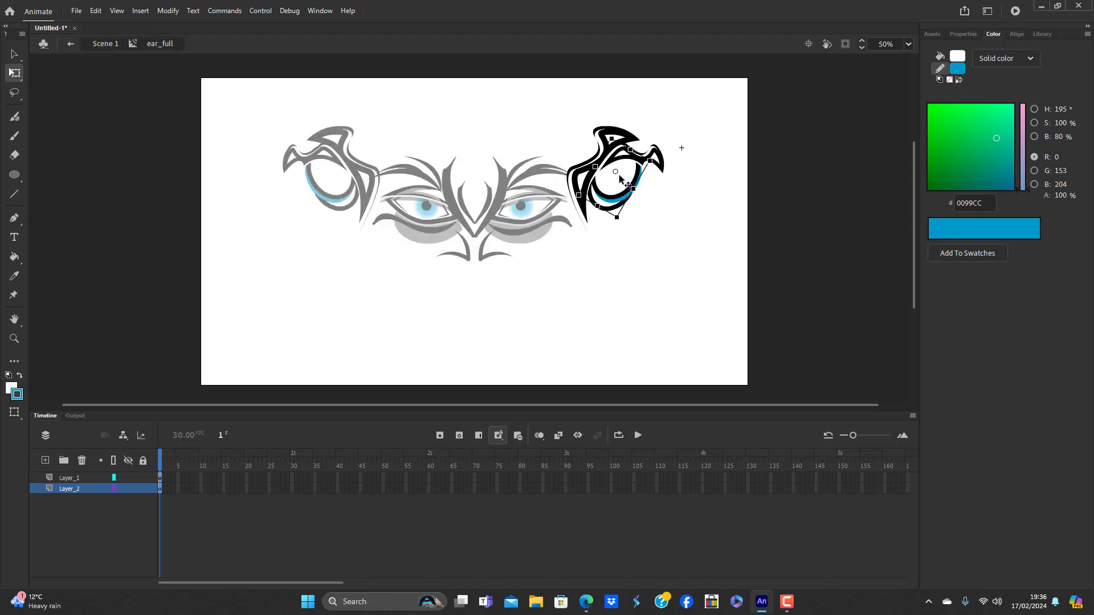
pyautogui.doubleClick(620, 178)
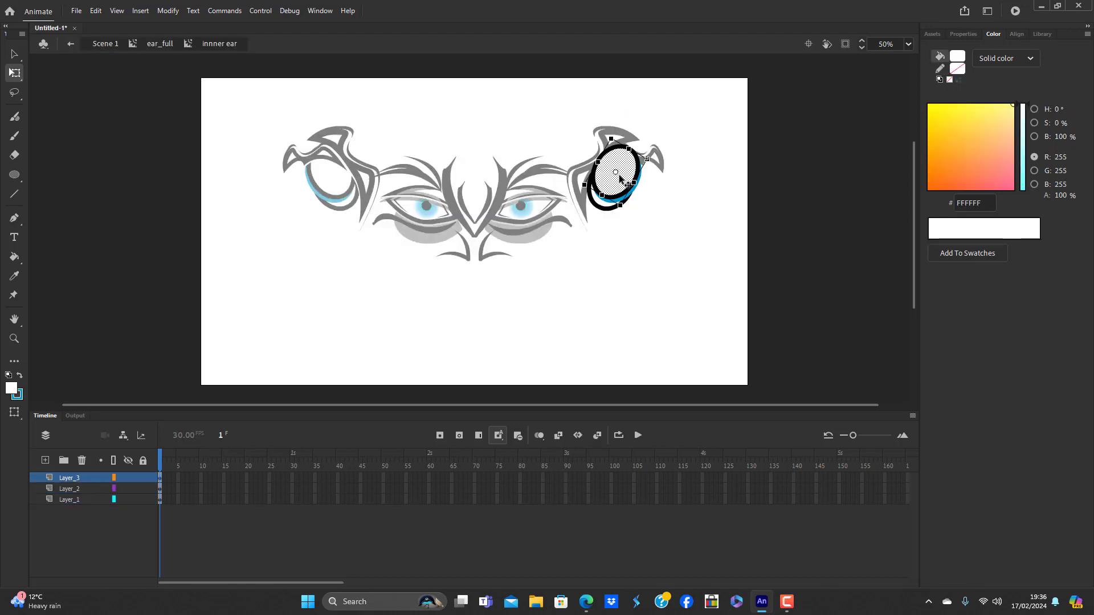
pyautogui.moveTo(620, 205); pyautogui.dragTo(619, 190)
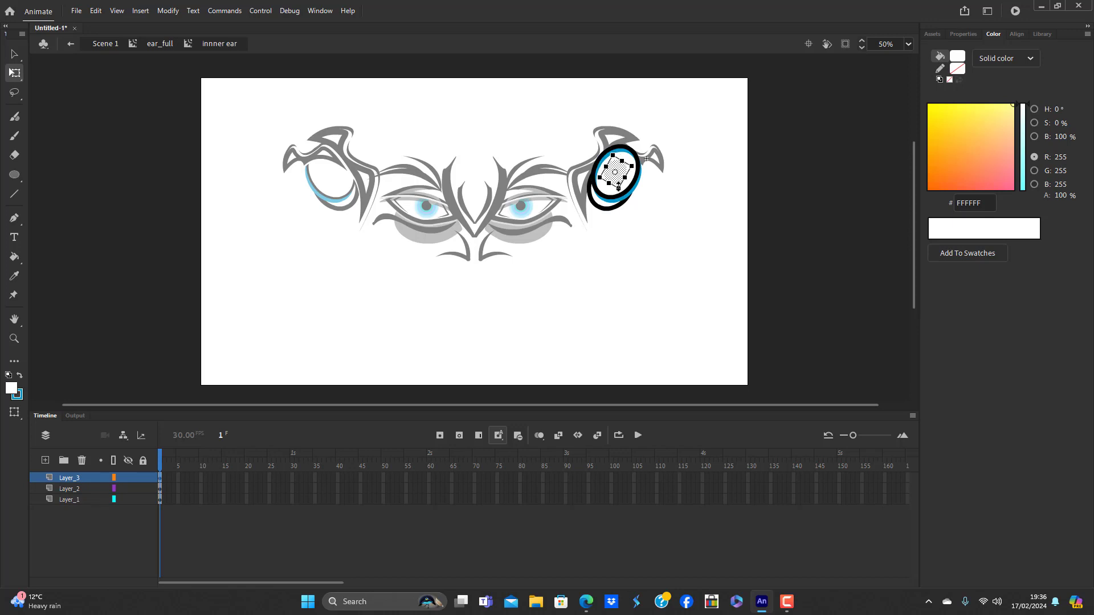
# Fill the shrunken inner oval with black #000000 and return to Scene 1
pyautogui.click(957, 59)
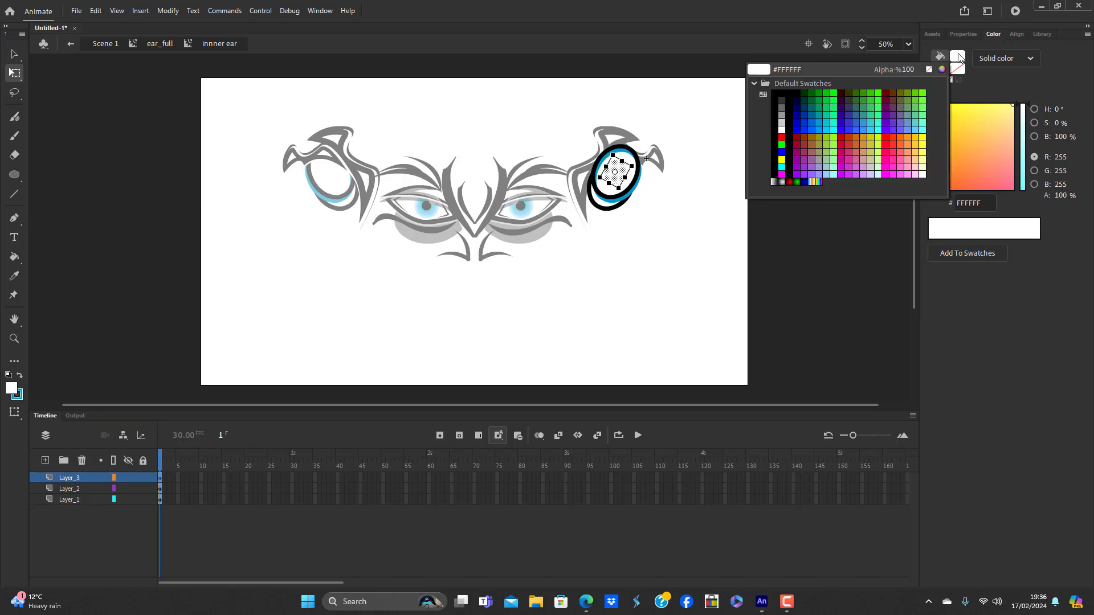
pyautogui.click(779, 87)
pyautogui.click(612, 343)
pyautogui.doubleClick(614, 327)
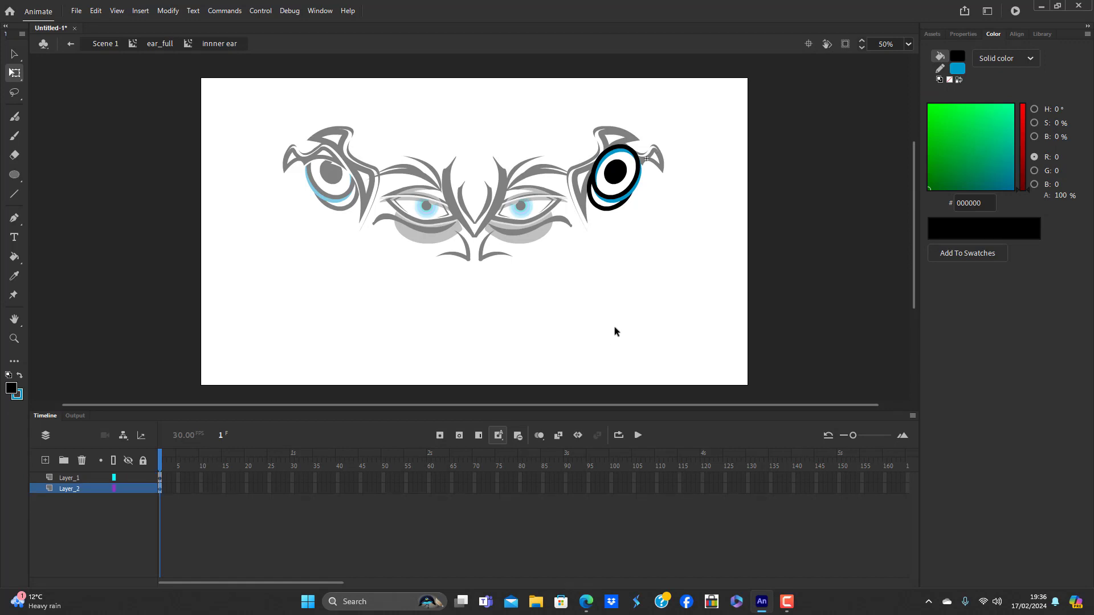
pyautogui.doubleClick(614, 327)
pyautogui.click(614, 327)
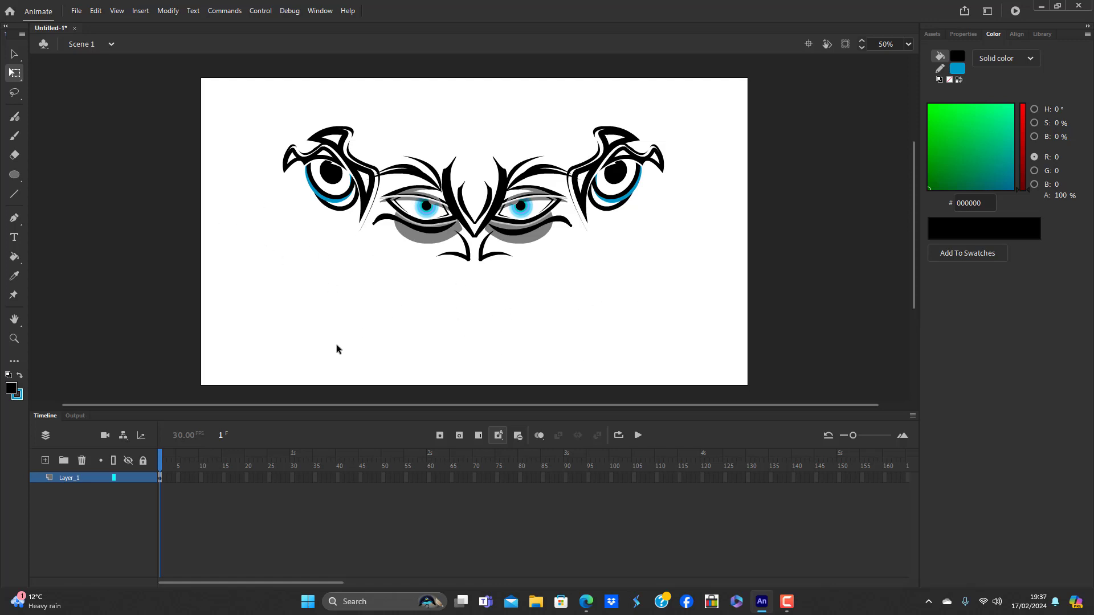
# Draw a straight line sloping down to the right below the left ear and set its stroke colour to black #000000
pyautogui.click(14, 194)
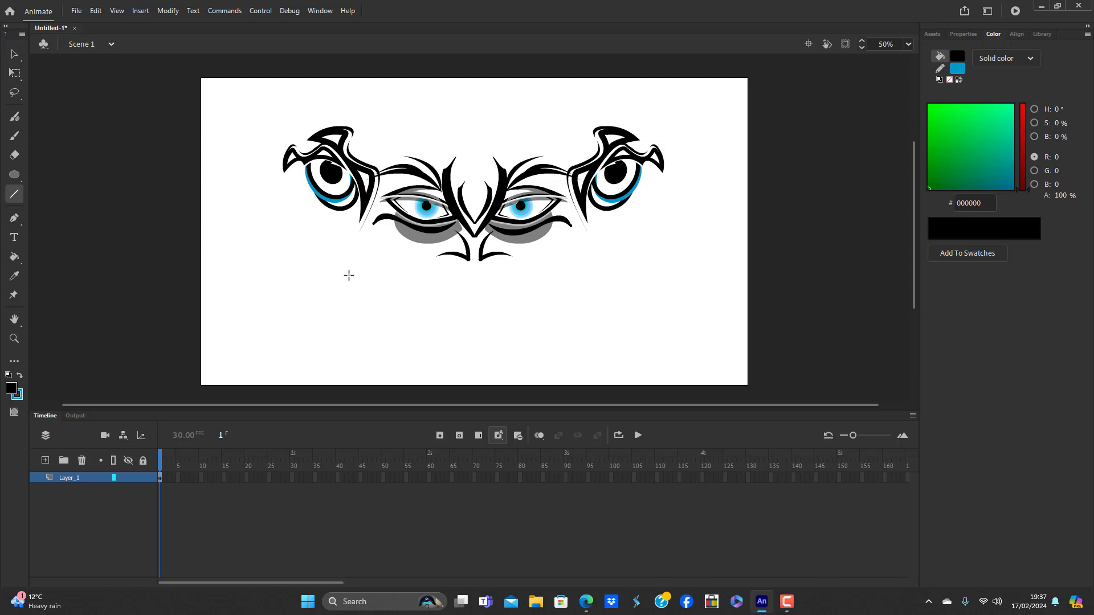
pyautogui.moveTo(344, 227); pyautogui.dragTo(417, 291)
pyautogui.click(14, 54)
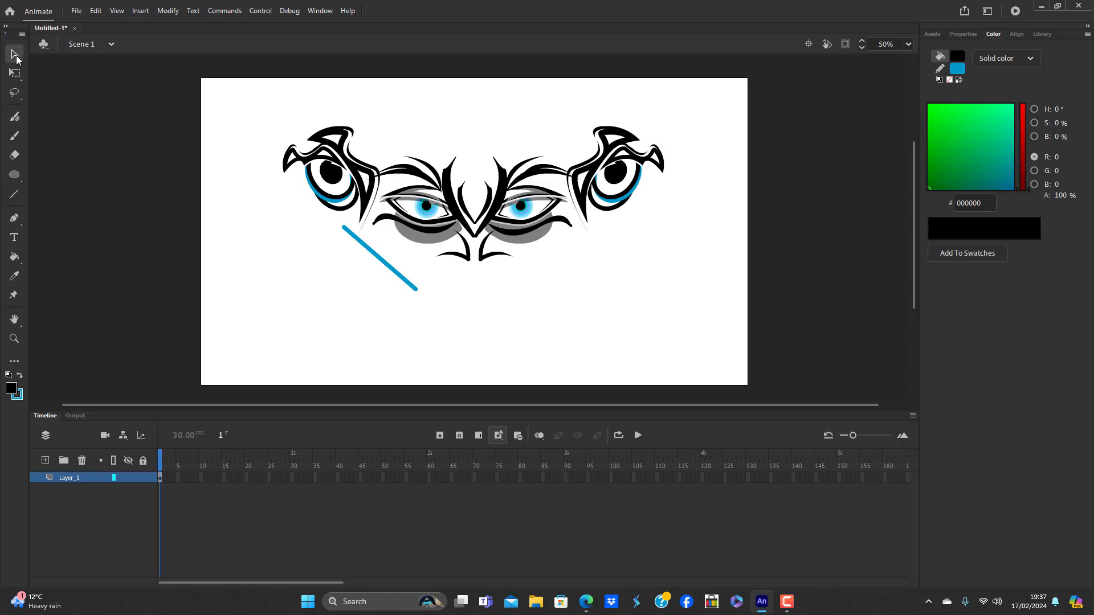
pyautogui.click(394, 276)
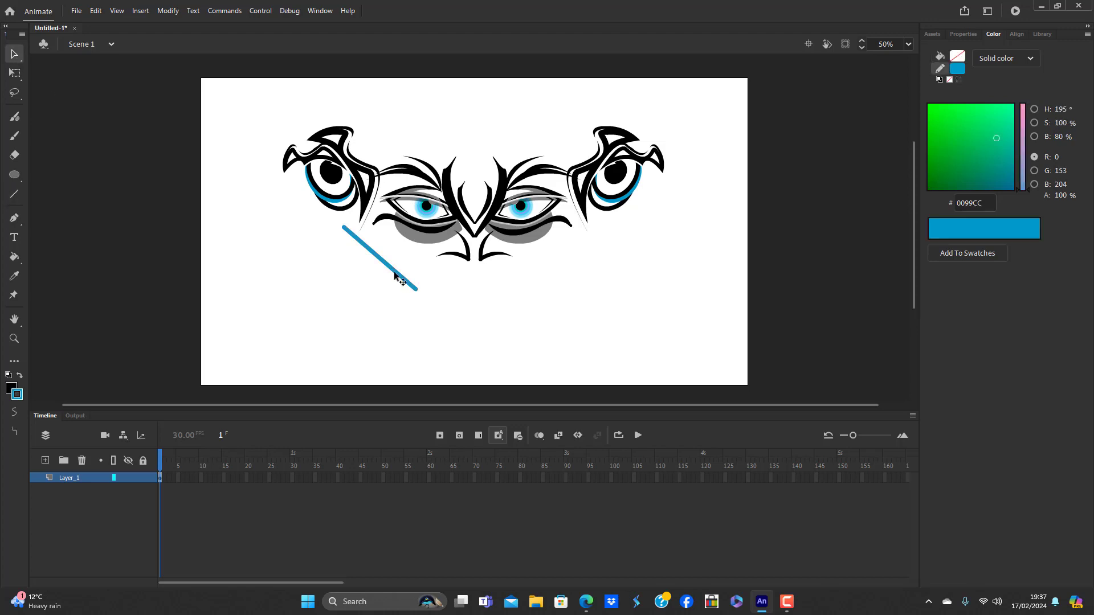
pyautogui.click(957, 69)
pyautogui.click(785, 98)
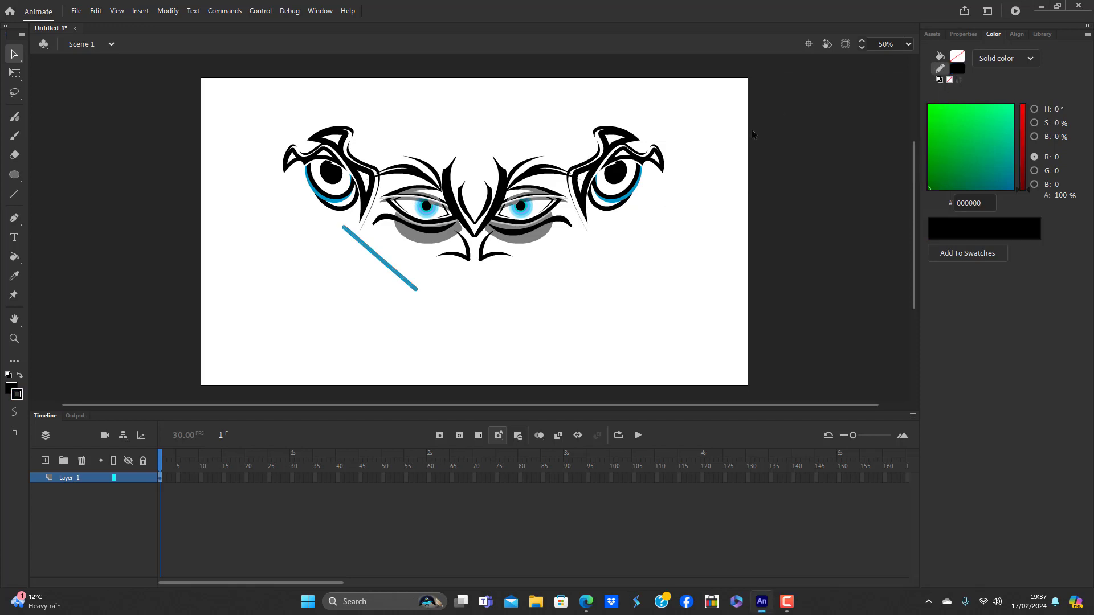
# Bend the straight line into an arc bulging up and to the right, and select the curve
pyautogui.click(405, 290)
pyautogui.moveTo(401, 275); pyautogui.dragTo(419, 262)
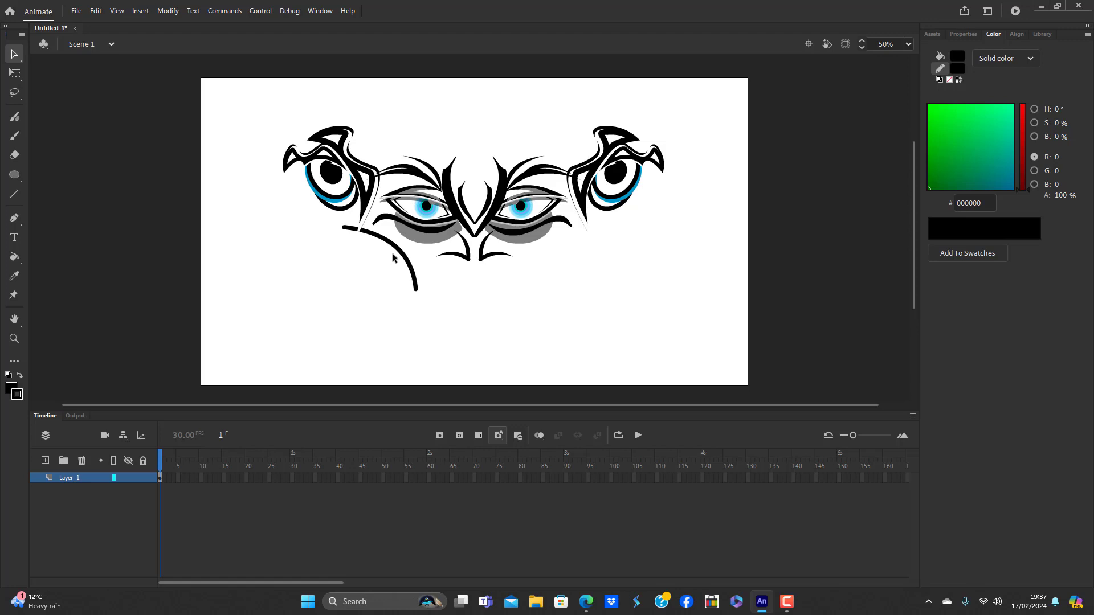
pyautogui.click(402, 249)
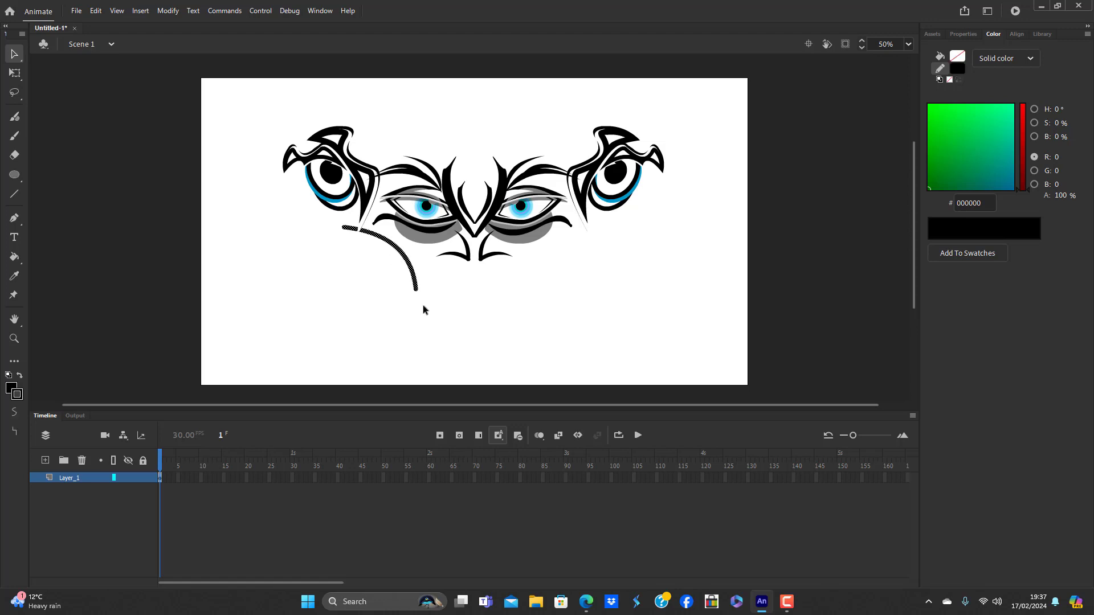
# Convert the selected curve below the left ear into a movie clip symbol named face_line_jaw
pyautogui.press('F8')
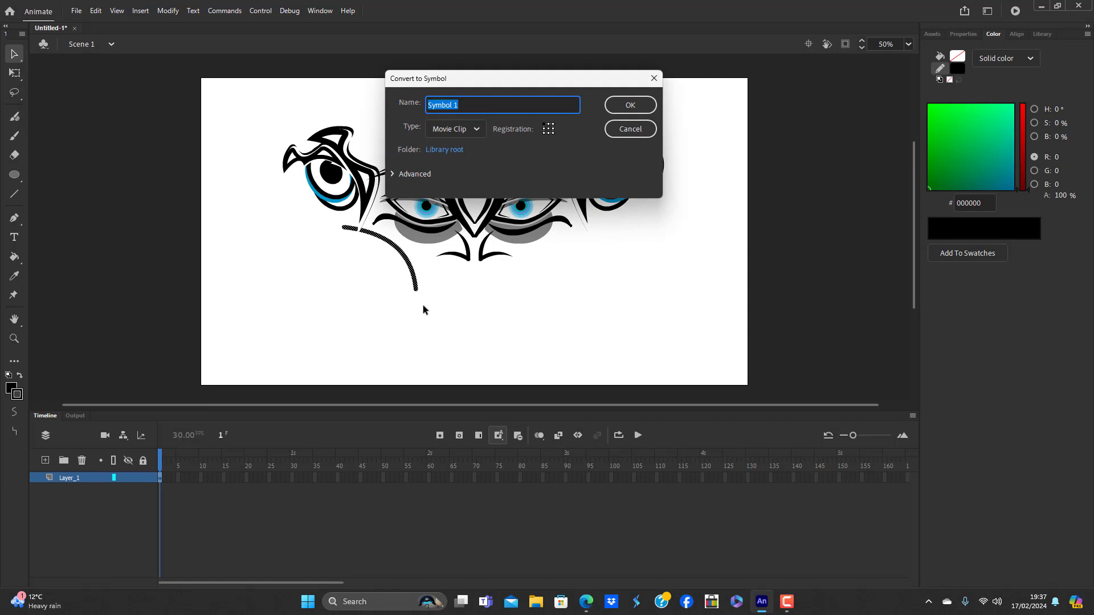
pyautogui.press('BackSpace')
pyautogui.write('face_line_jaw')
pyautogui.press('Return')
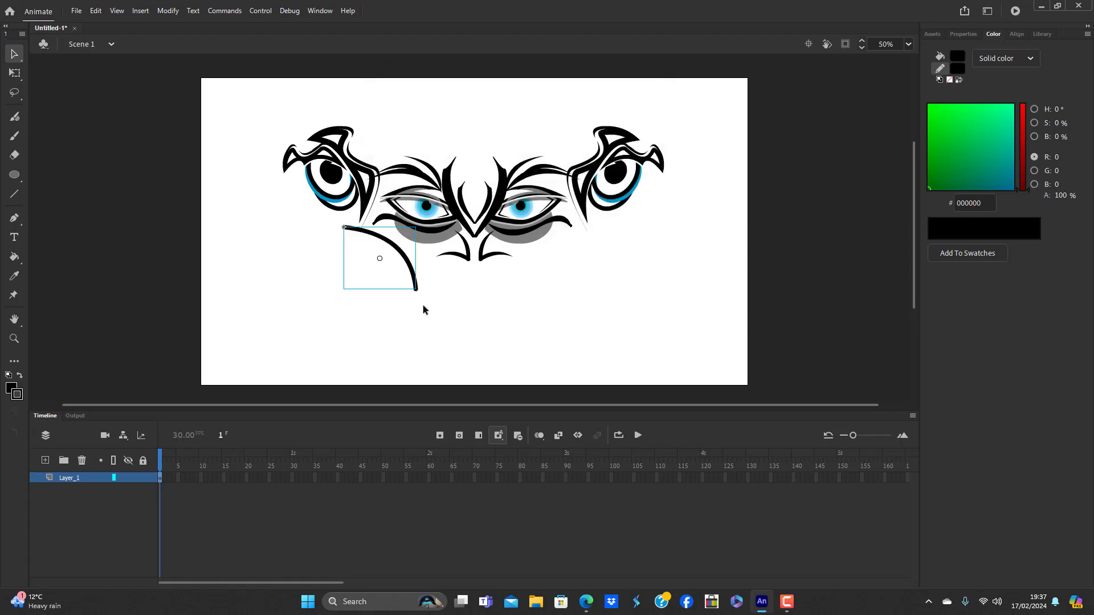
# Open the face_line_jaw symbol and convert its curved line to a fill
pyautogui.click(432, 312)
pyautogui.doubleClick(411, 267)
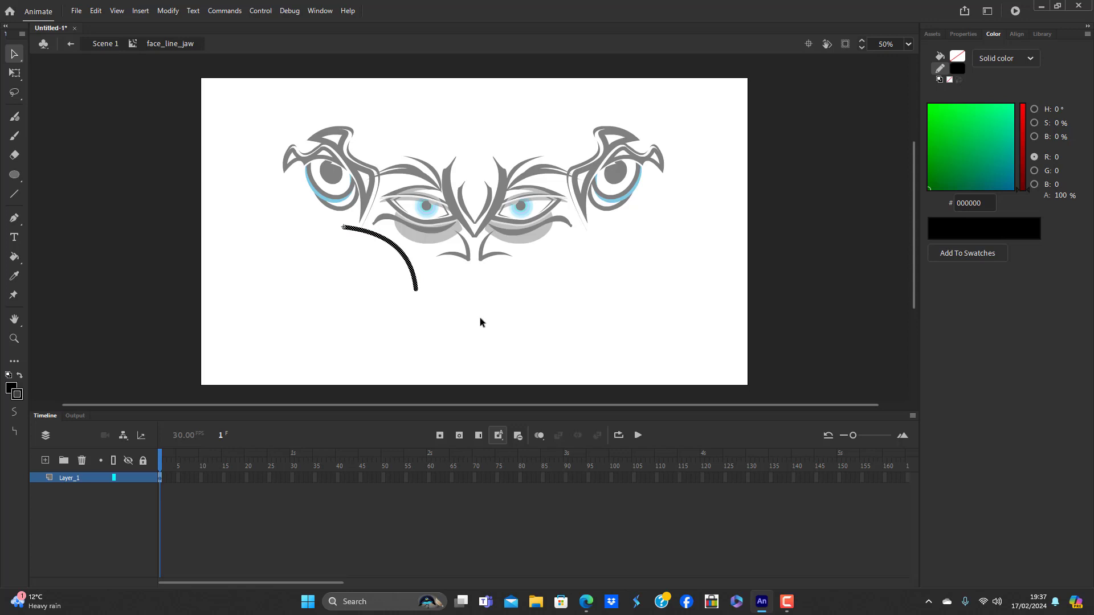
pyautogui.click(481, 318)
pyautogui.click(399, 249)
pyautogui.click(168, 11)
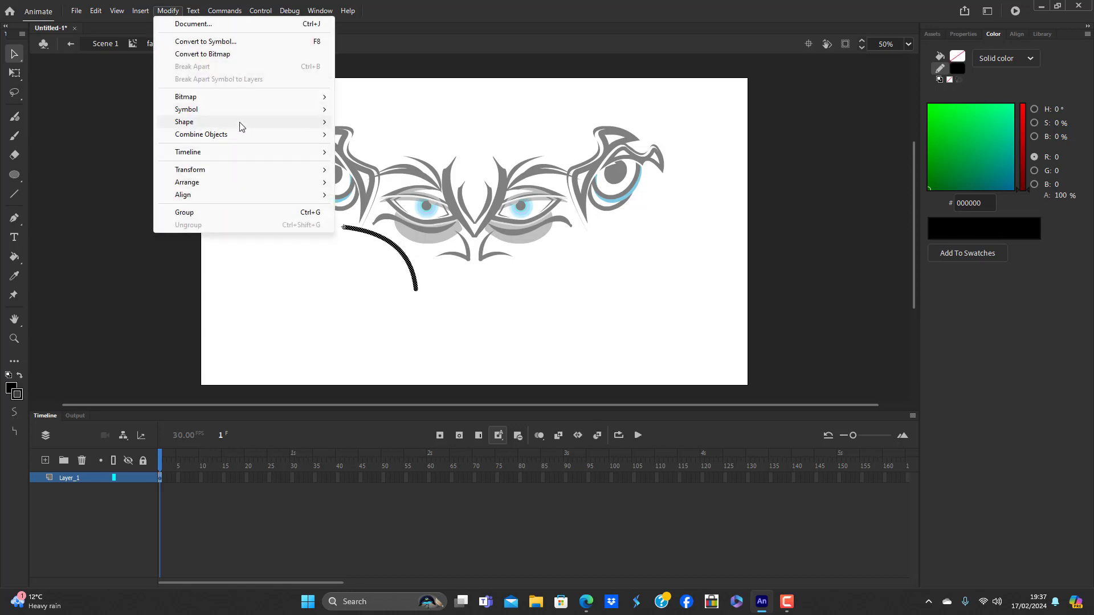
pyautogui.moveTo(239, 125)
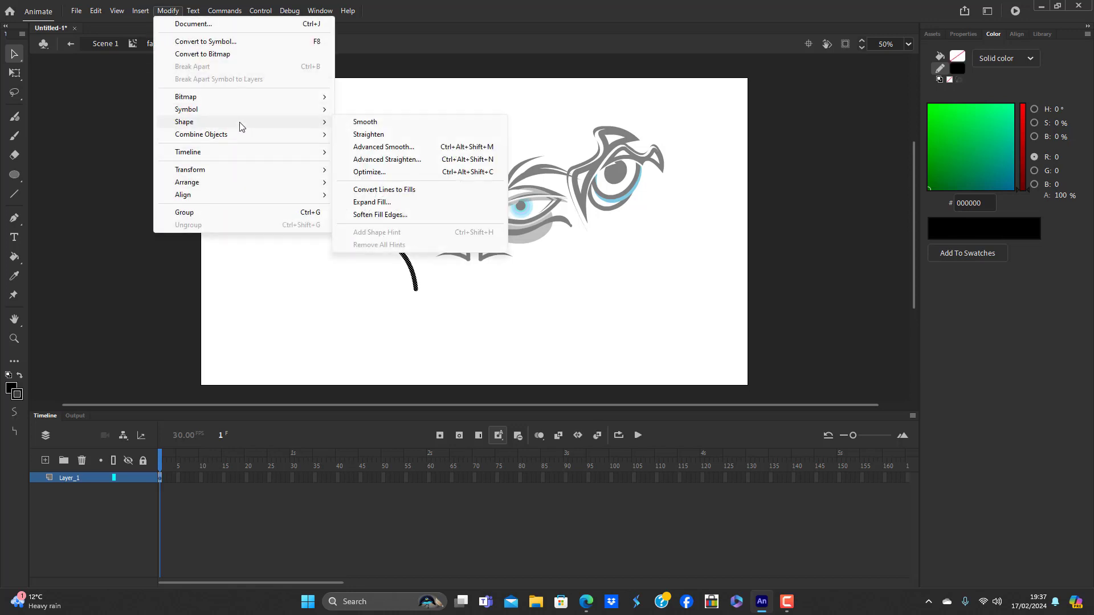
pyautogui.click(411, 189)
pyautogui.click(362, 276)
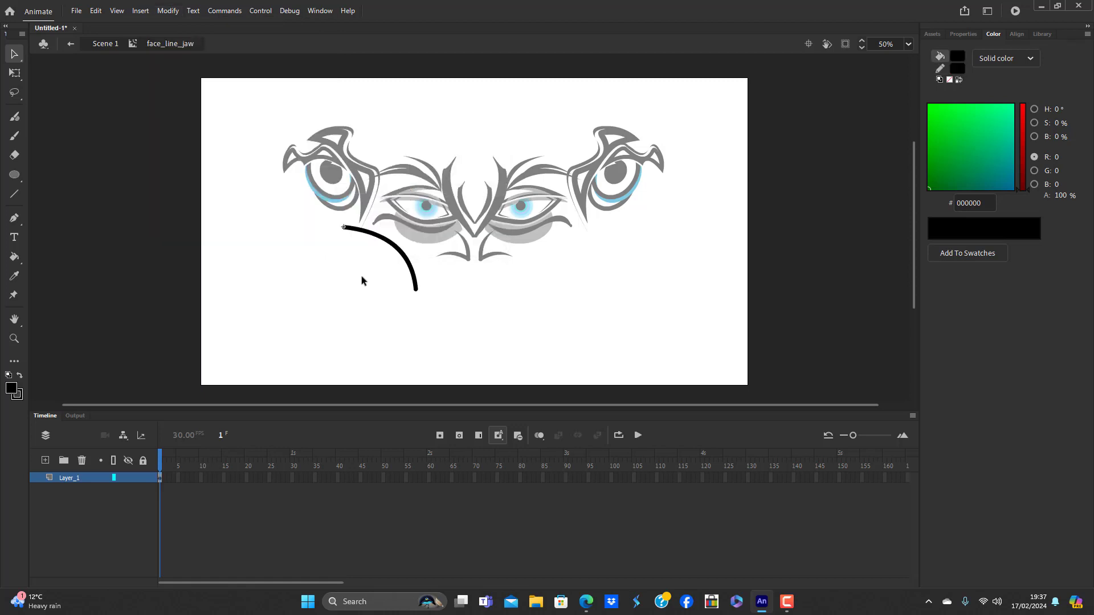
# Thicken the jaw curve into a crescent, pull its lower tip down and to the left, and widen its upper-left end
pyautogui.moveTo(384, 244); pyautogui.dragTo(394, 244)
pyautogui.moveTo(429, 302); pyautogui.dragTo(430, 302)
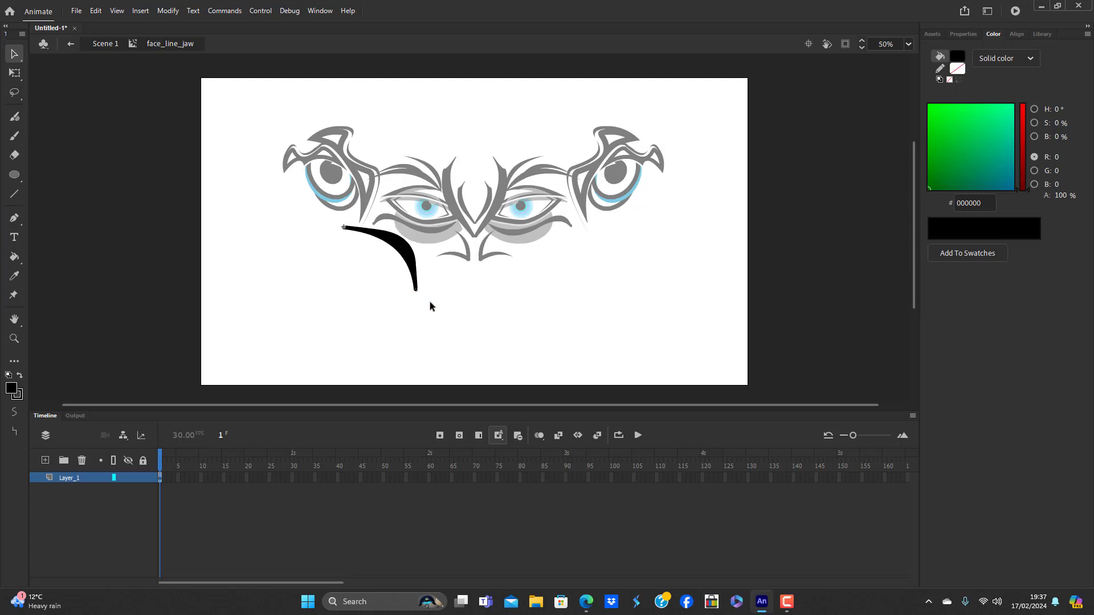
pyautogui.press('Delete')
pyautogui.moveTo(416, 288); pyautogui.dragTo(394, 309)
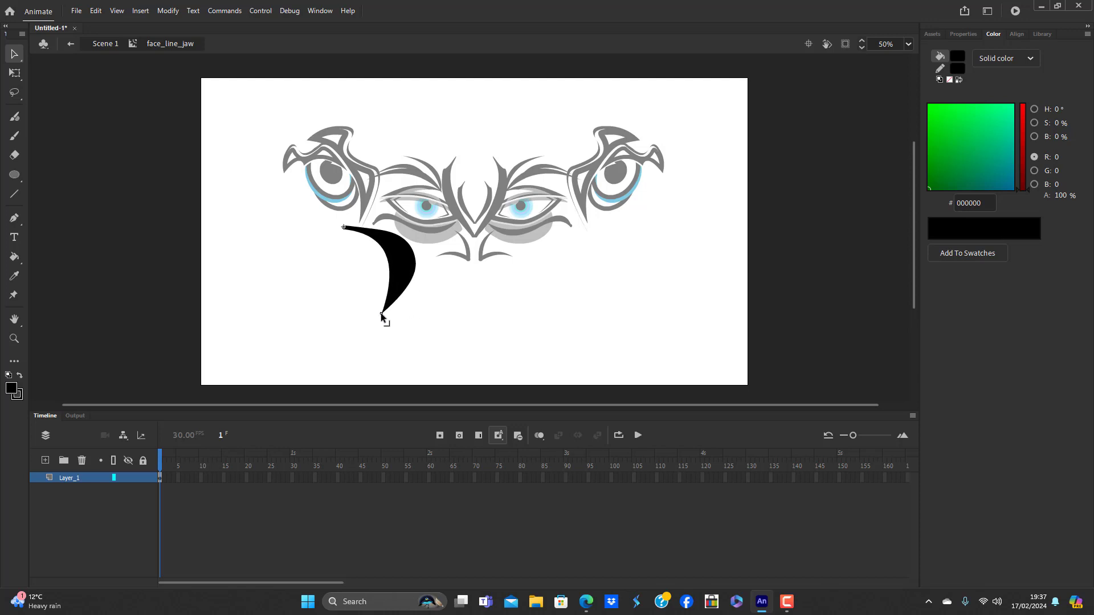
pyautogui.moveTo(344, 230); pyautogui.dragTo(373, 241)
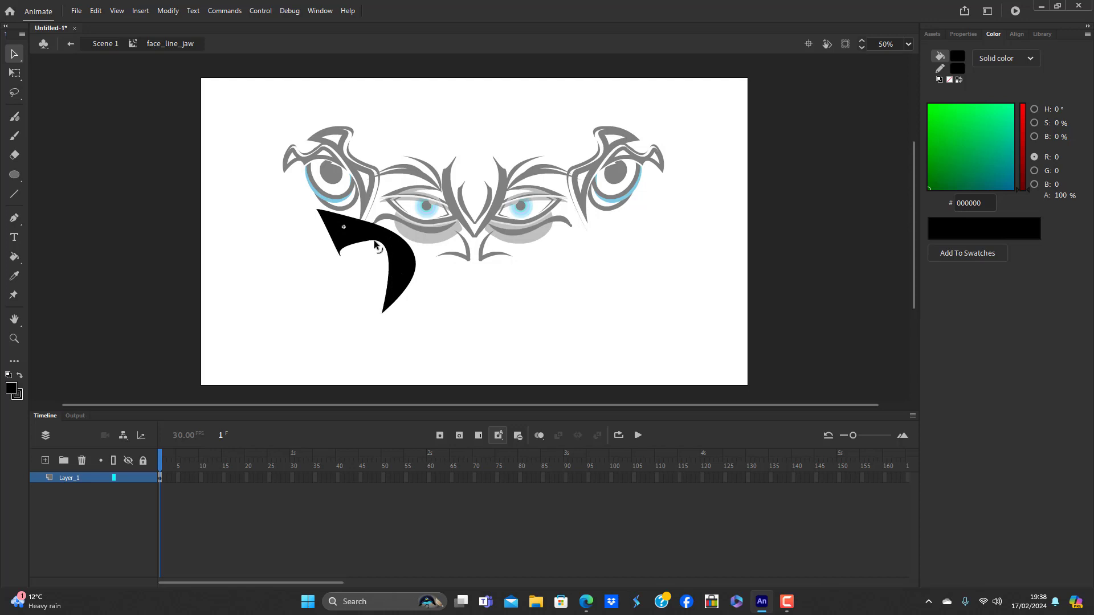
# Cut rectangular notches out of the outer and inner edges of the jaw shape's vertical arm
pyautogui.moveTo(401, 290); pyautogui.dragTo(396, 288)
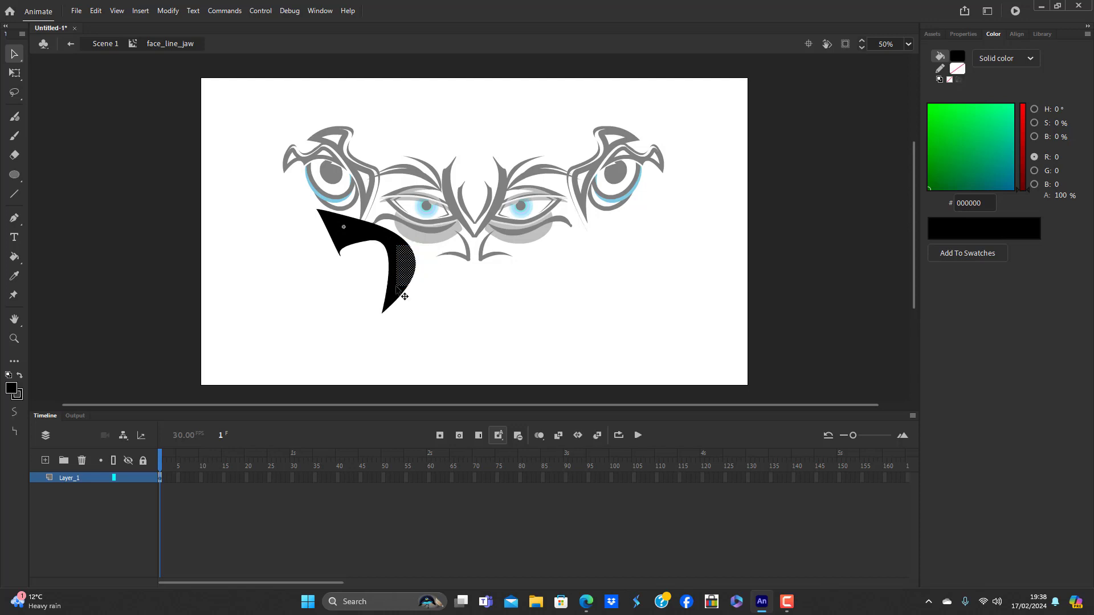
pyautogui.press('Delete')
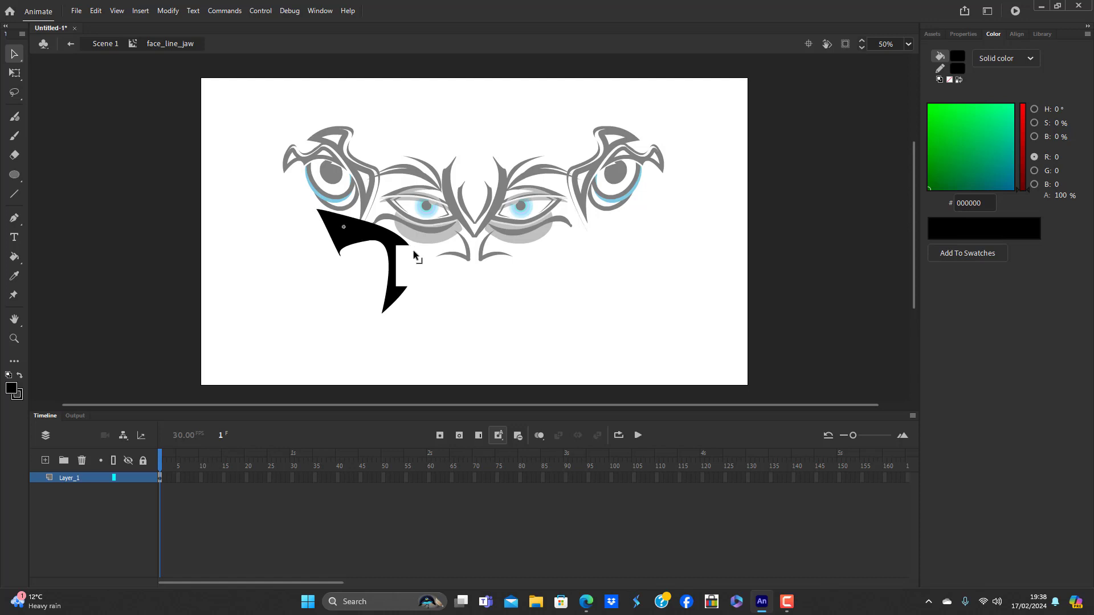
pyautogui.moveTo(414, 255)
pyautogui.mouseDown()
pyautogui.moveTo(423, 263)
pyautogui.moveTo(418, 256)
pyautogui.moveTo(378, 271)
pyautogui.moveTo(406, 274)
pyautogui.moveTo(390, 272)
pyautogui.mouseUp()
pyautogui.press('Delete')
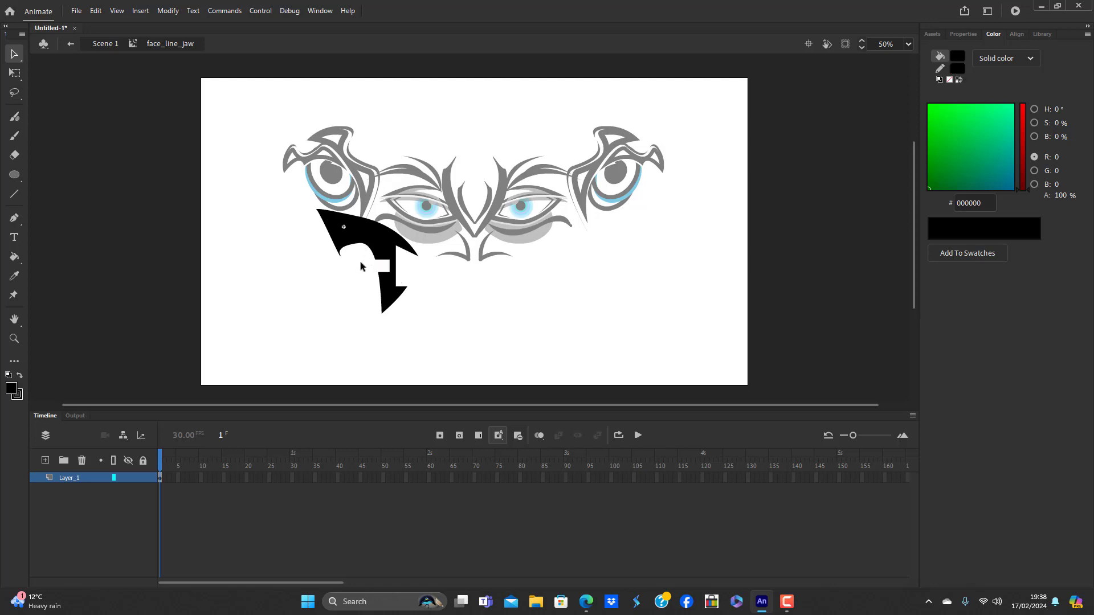
pyautogui.moveTo(353, 262)
pyautogui.mouseDown()
pyautogui.moveTo(370, 228)
pyautogui.moveTo(388, 259)
pyautogui.mouseUp()
pyautogui.press('Delete')
# Shift the jaw shape down and right, cut away its middle, and slide the upper-left piece right to rejoin the lower part
pyautogui.click(376, 237)
pyautogui.moveTo(297, 222); pyautogui.dragTo(415, 290)
pyautogui.press('Delete')
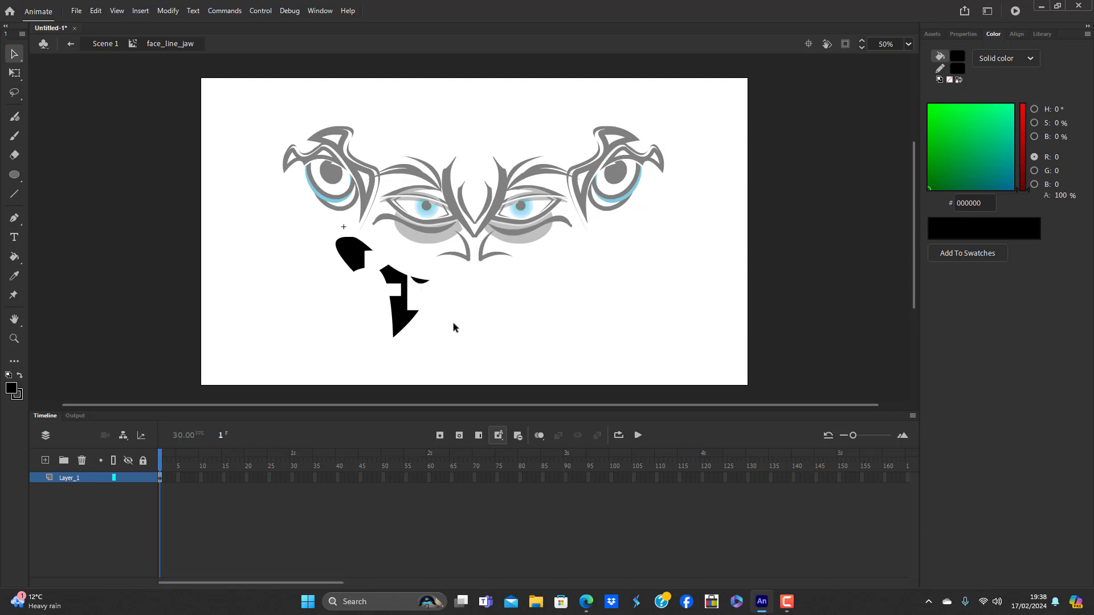
pyautogui.moveTo(358, 261)
pyautogui.mouseDown()
pyautogui.moveTo(369, 279)
pyautogui.moveTo(374, 262)
pyautogui.moveTo(386, 264)
pyautogui.mouseUp()
pyautogui.click(340, 311)
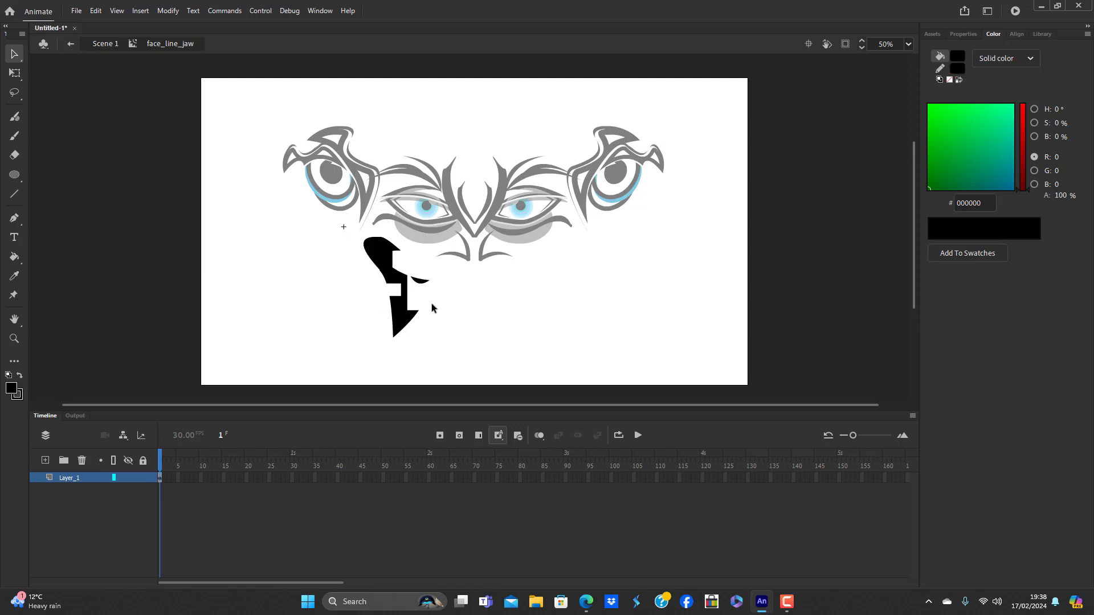
# Delete the detached sliver, bend the jaw shape's edges into a curved barb and hooked top, and return to Scene 1
pyautogui.click(425, 282)
pyautogui.press('Delete')
pyautogui.moveTo(389, 297)
pyautogui.mouseDown()
pyautogui.moveTo(363, 288)
pyautogui.moveTo(392, 309)
pyautogui.moveTo(390, 287)
pyautogui.moveTo(388, 297)
pyautogui.mouseUp()
pyautogui.moveTo(381, 258)
pyautogui.mouseDown()
pyautogui.moveTo(399, 268)
pyautogui.moveTo(386, 258)
pyautogui.moveTo(361, 267)
pyautogui.moveTo(372, 263)
pyautogui.mouseUp()
pyautogui.doubleClick(433, 337)
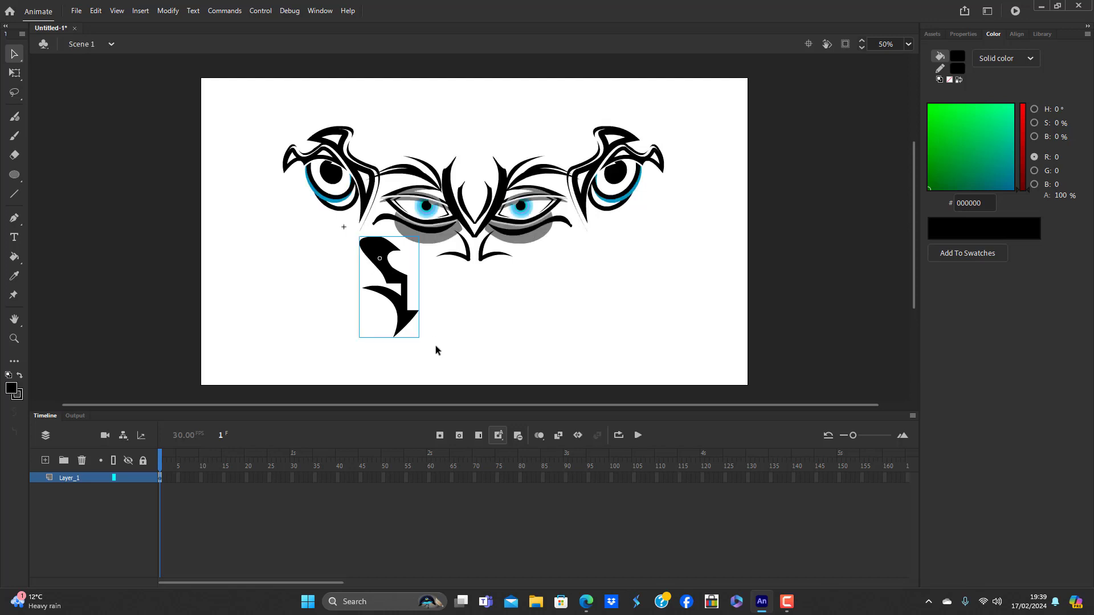
# Rotate the face_line_jaw clip about 30 degrees counterclockwise and nudge it slightly left beneath the left eye
pyautogui.press('q')
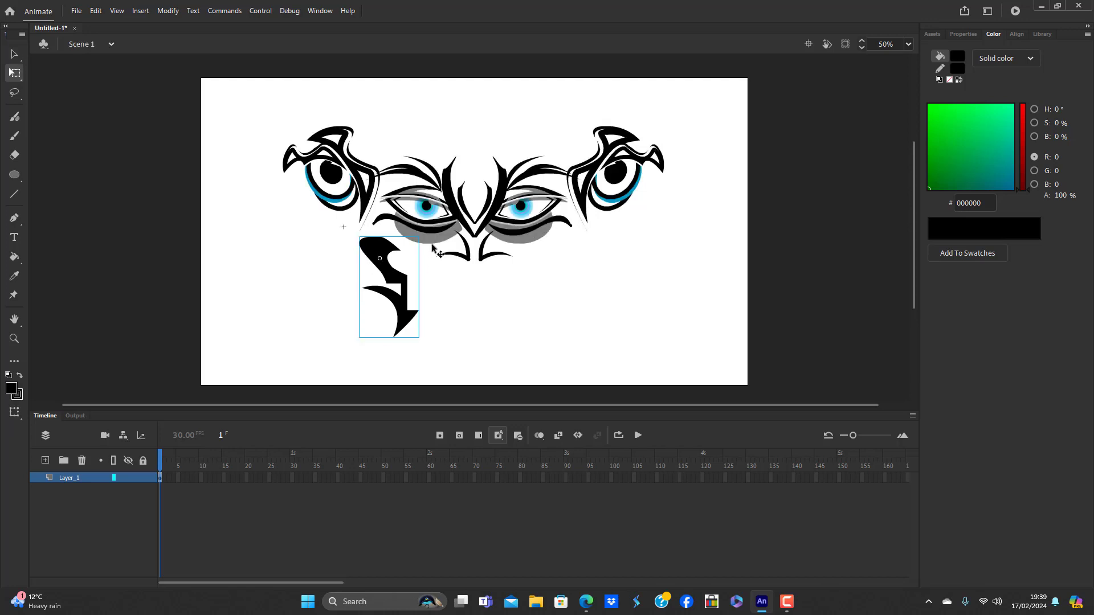
pyautogui.moveTo(425, 234); pyautogui.dragTo(412, 240)
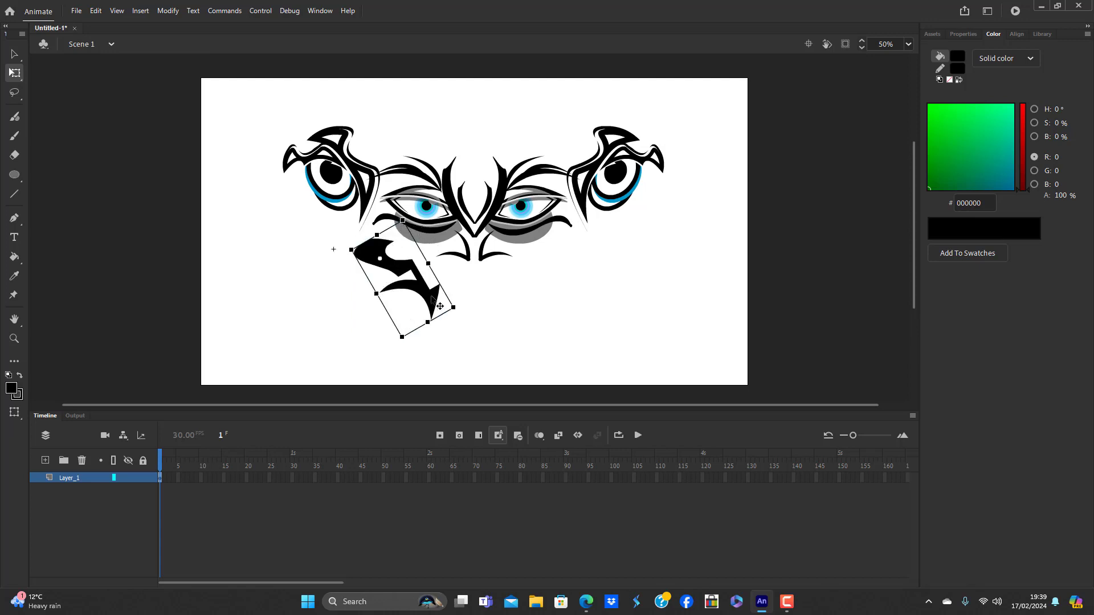
pyautogui.moveTo(432, 301); pyautogui.dragTo(422, 301)
pyautogui.click(443, 355)
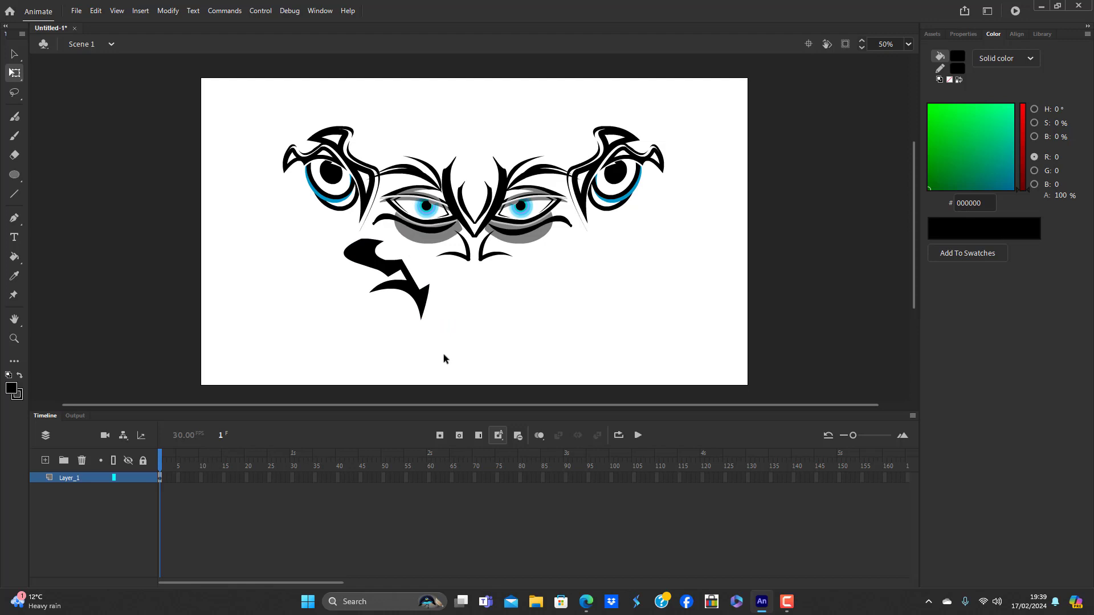
# Open face_line_jaw and duplicate its black shape in place on a new layer, Layer_2
pyautogui.click(388, 268)
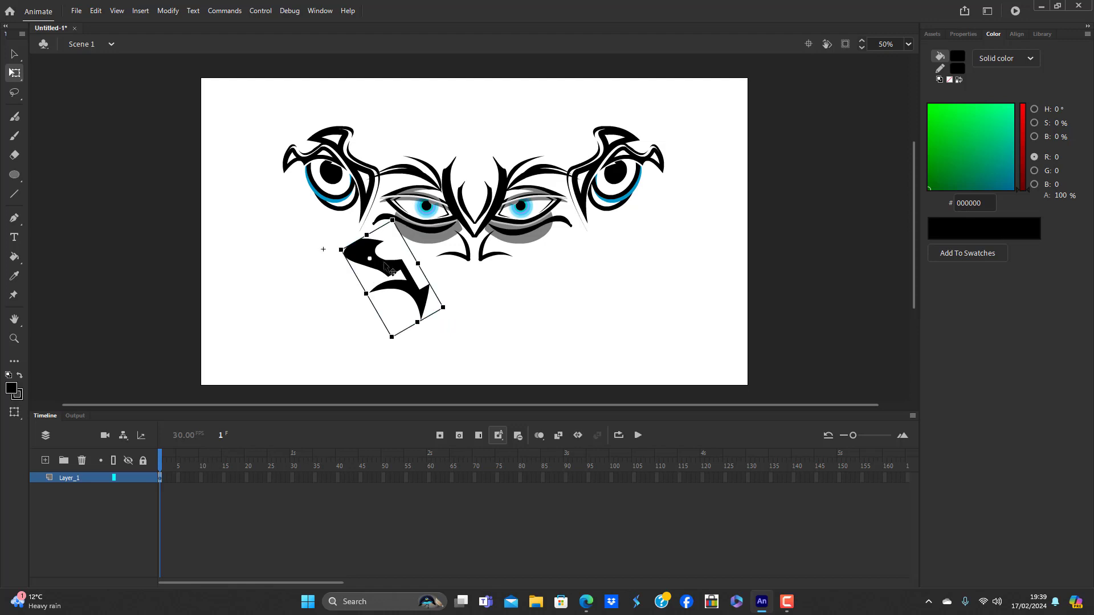
pyautogui.doubleClick(386, 266)
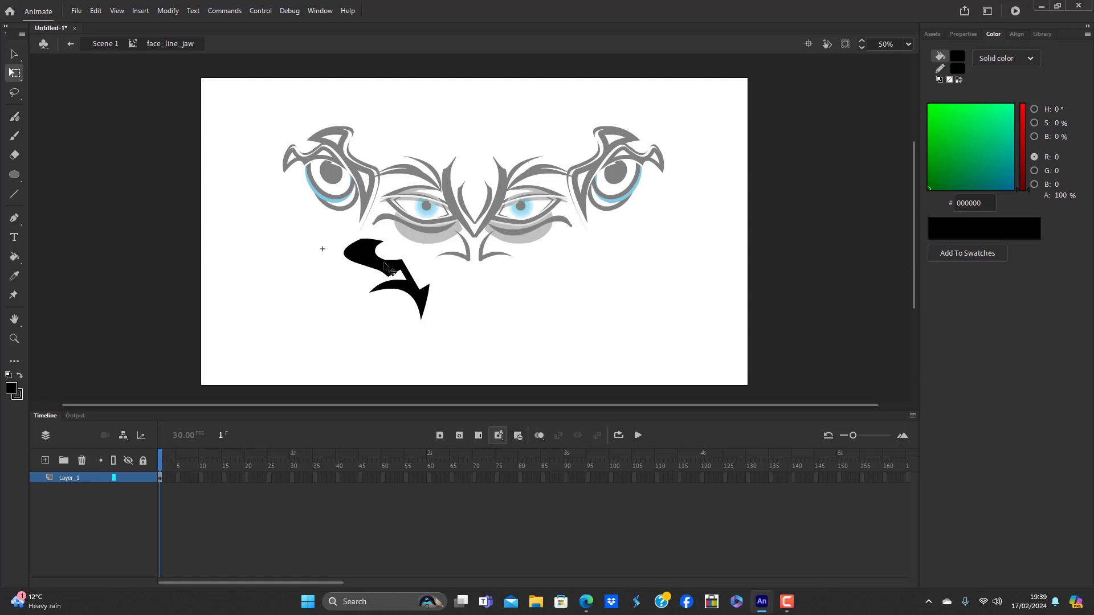
pyautogui.click(386, 268)
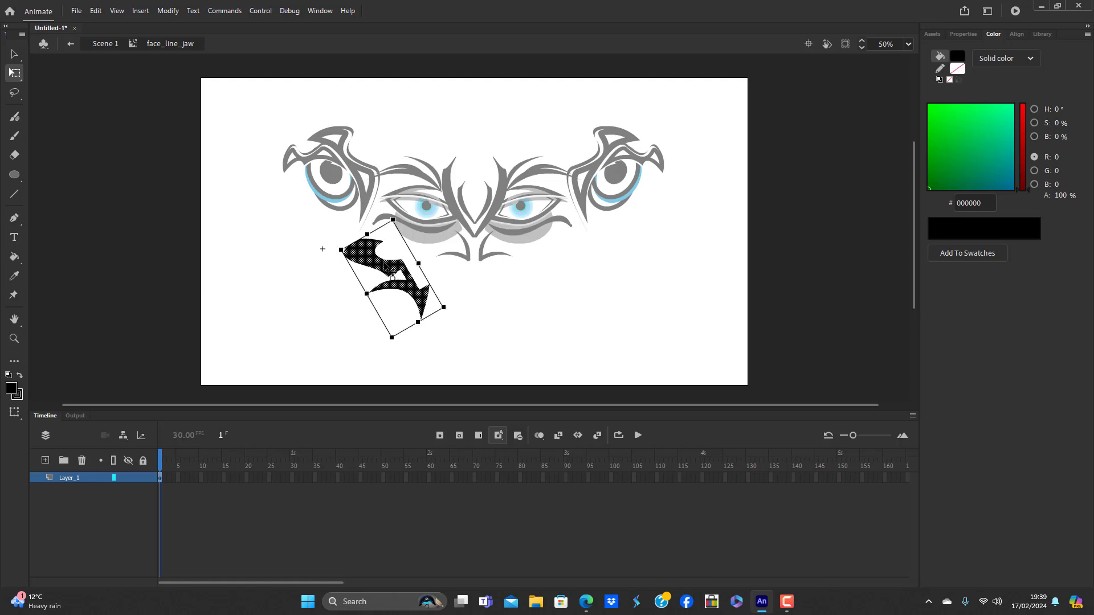
pyautogui.click(45, 461)
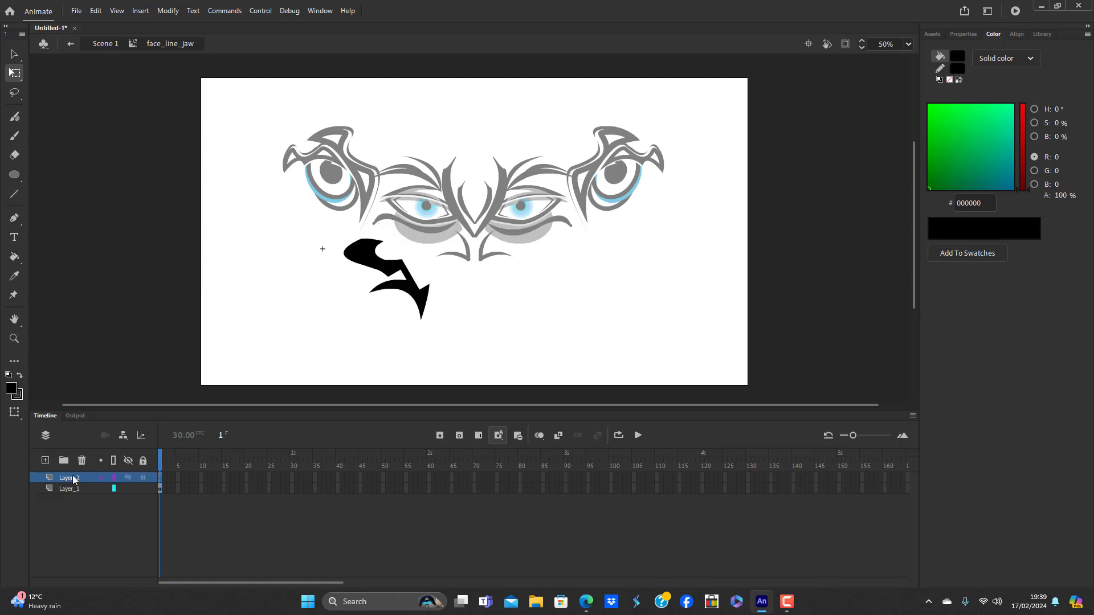
pyautogui.hotkey('ctrl', 'a')
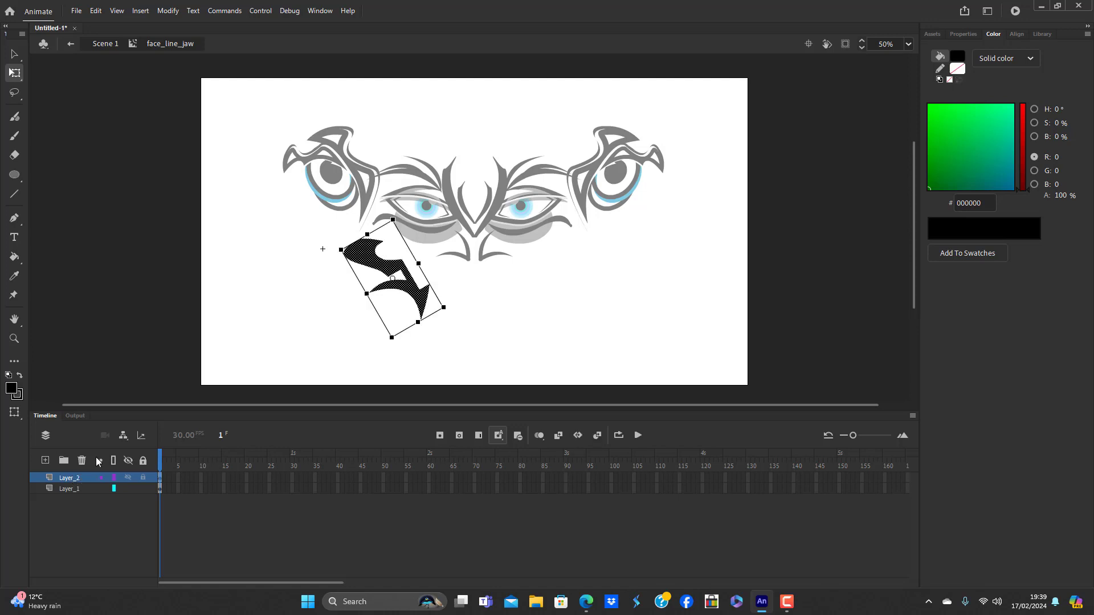
# Inset the copied jaw shape on Layer_2 twice with Expand Fill, using a distance of 10 px
pyautogui.click(168, 10)
pyautogui.moveTo(222, 126)
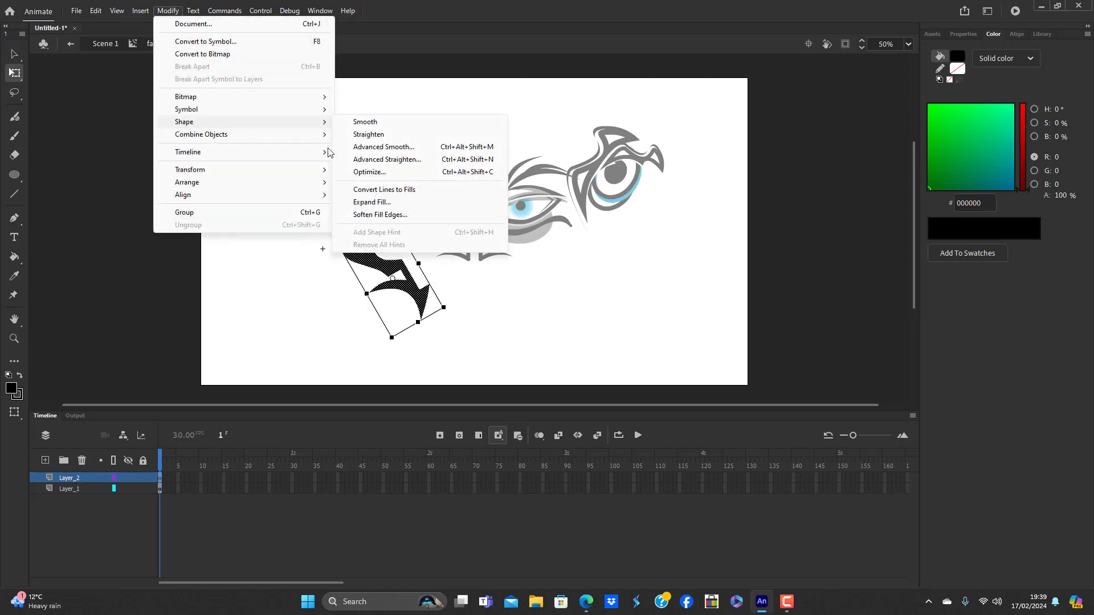
pyautogui.click(376, 202)
pyautogui.click(580, 280)
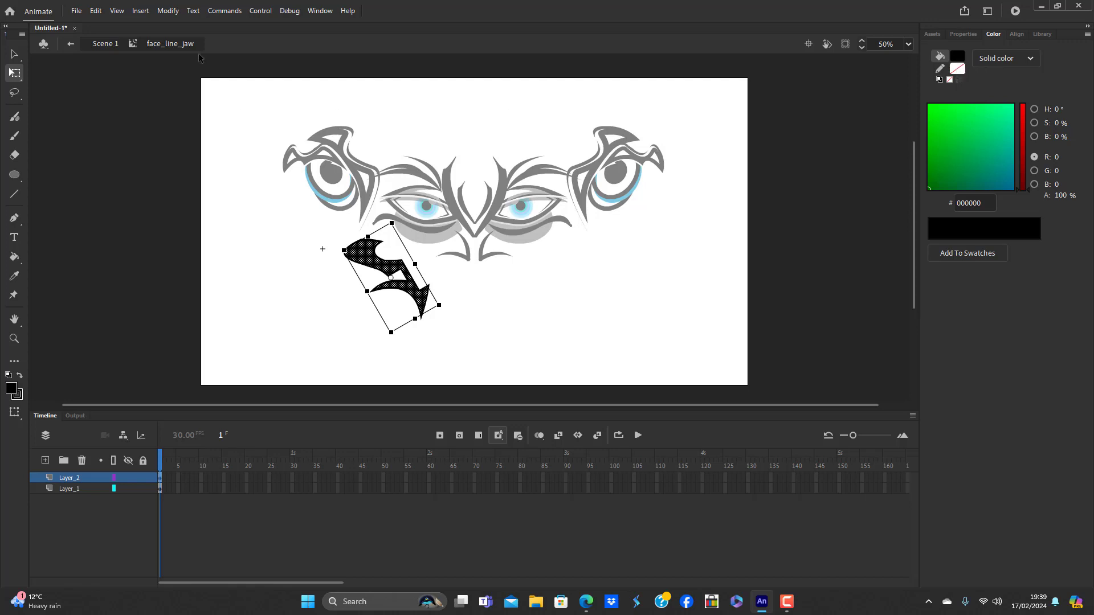
pyautogui.click(168, 11)
pyautogui.moveTo(215, 123)
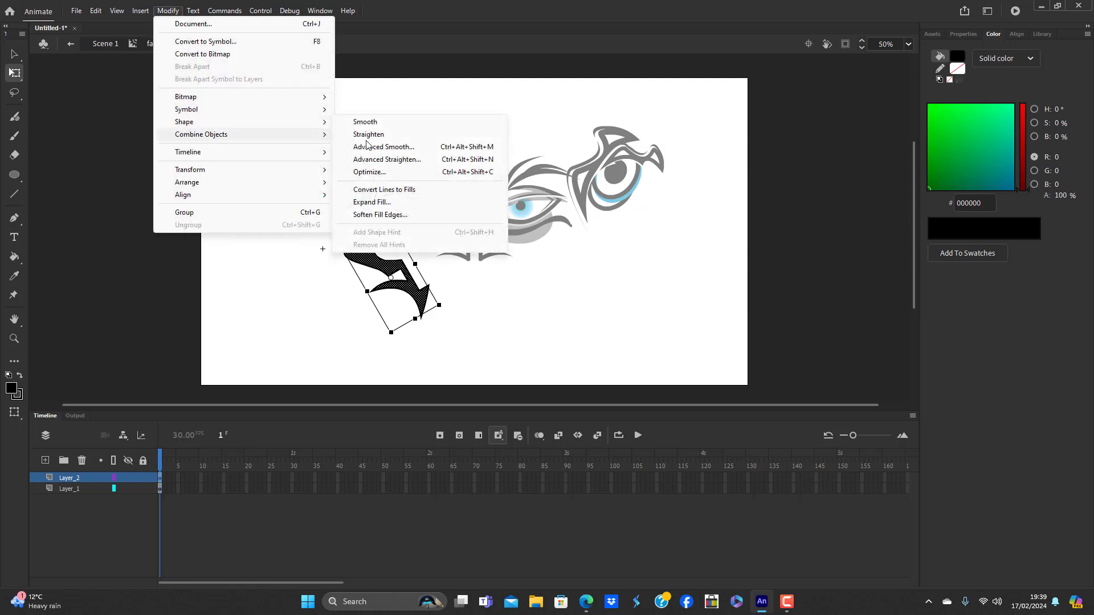
pyautogui.click(385, 204)
pyautogui.click(589, 283)
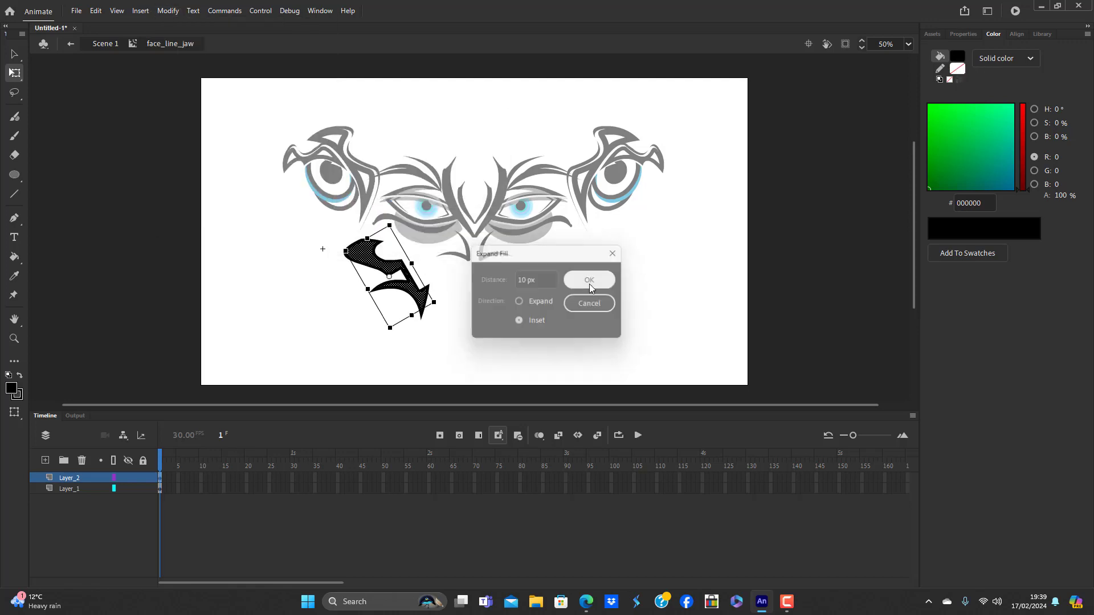
# Set the fill of the inset jaw shape on Layer_2 to white #FFFFFF
pyautogui.click(958, 67)
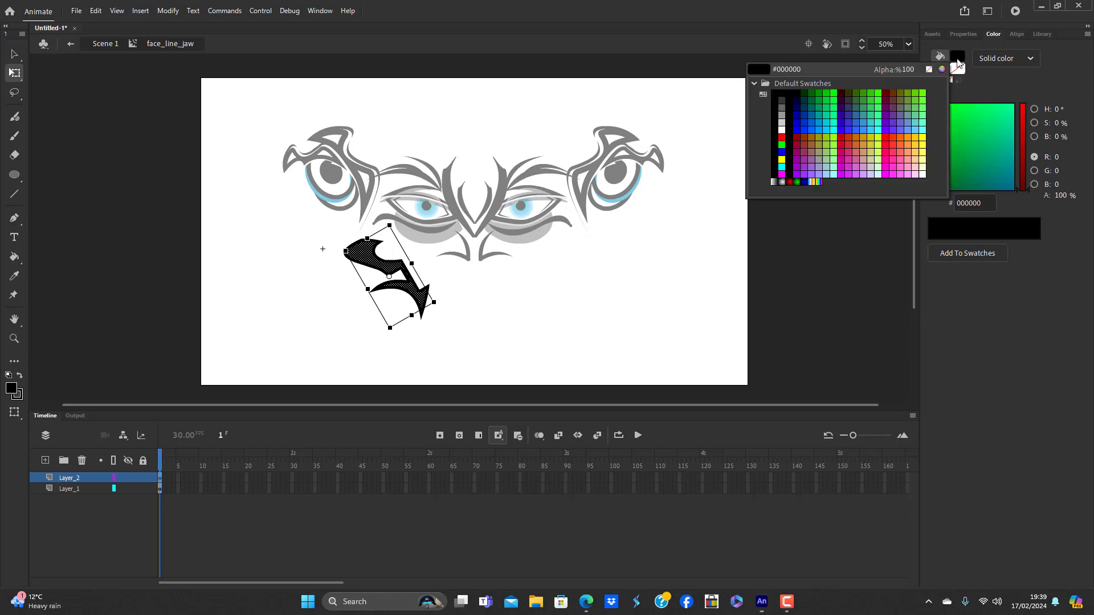
pyautogui.click(783, 125)
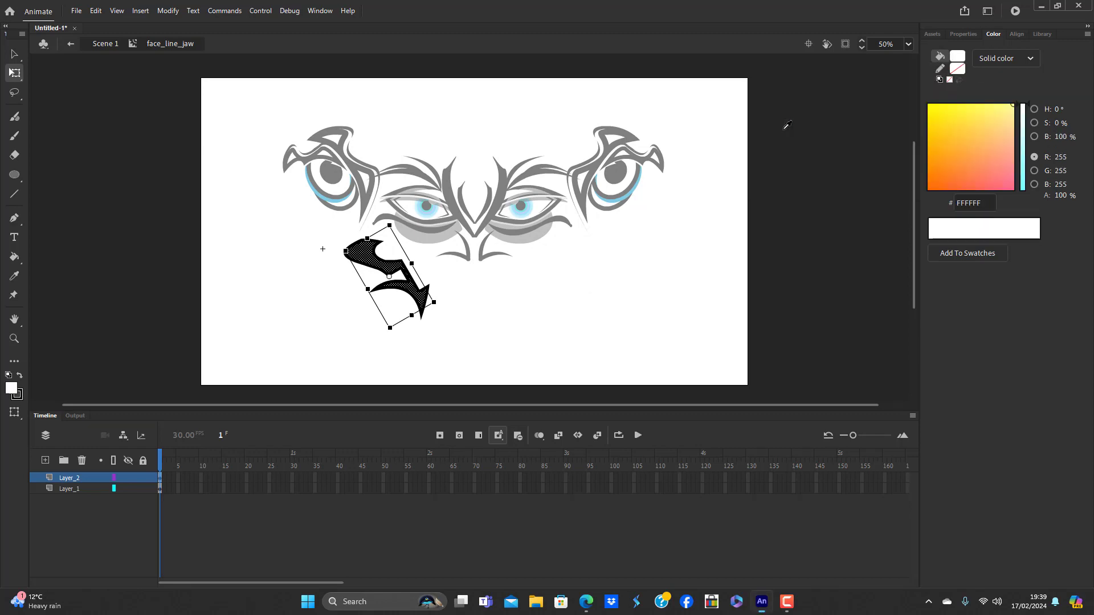
pyautogui.click(435, 362)
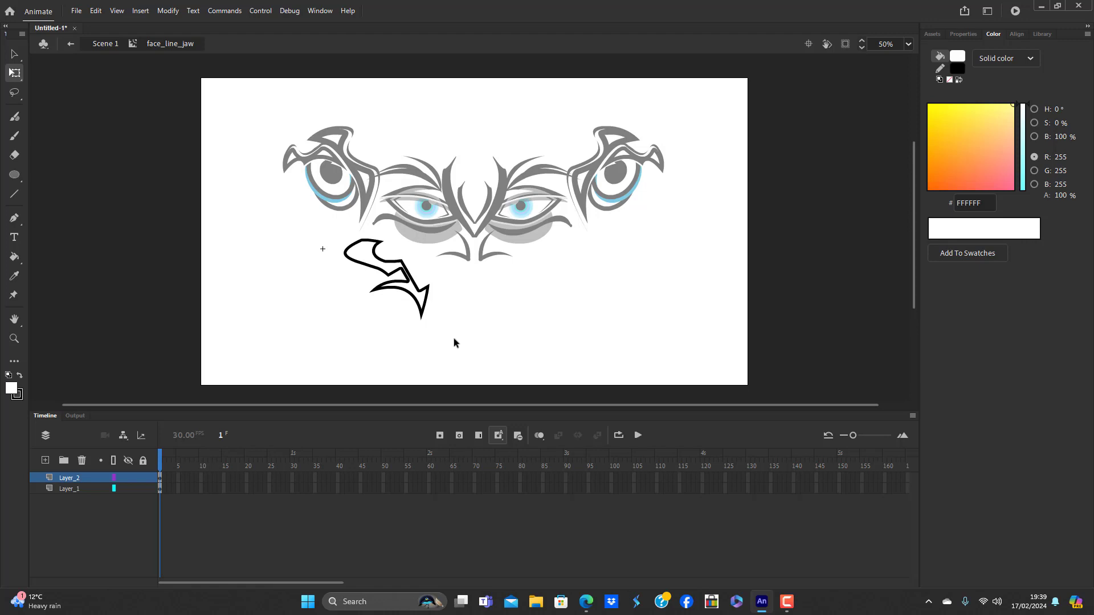
# Offset the white inset shape up and to the right over the black jaw shape and return to Scene 1
pyautogui.click(391, 265)
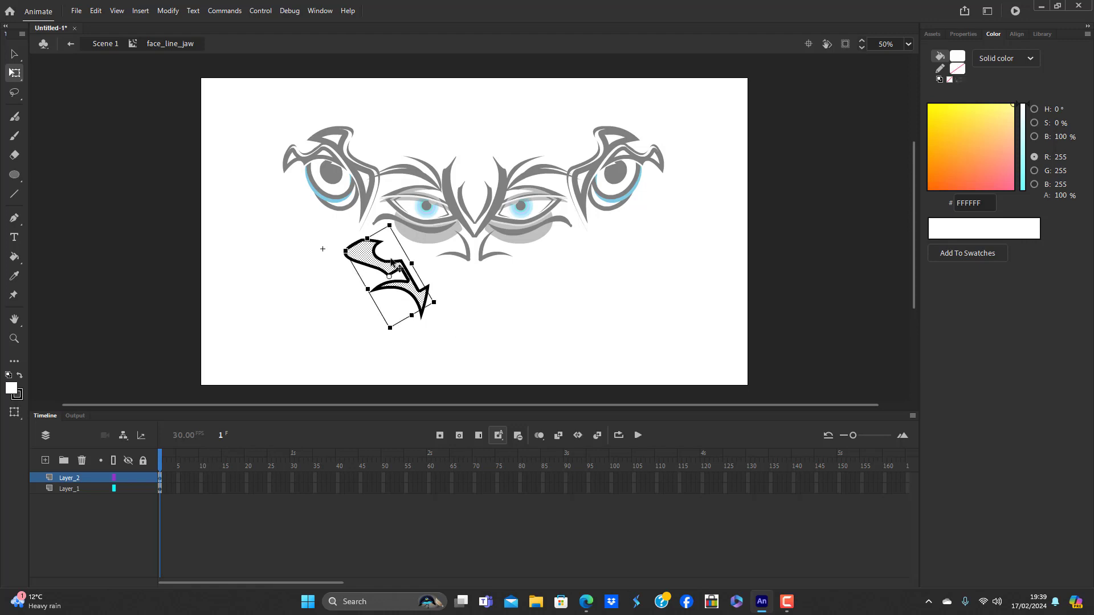
pyautogui.click(428, 346)
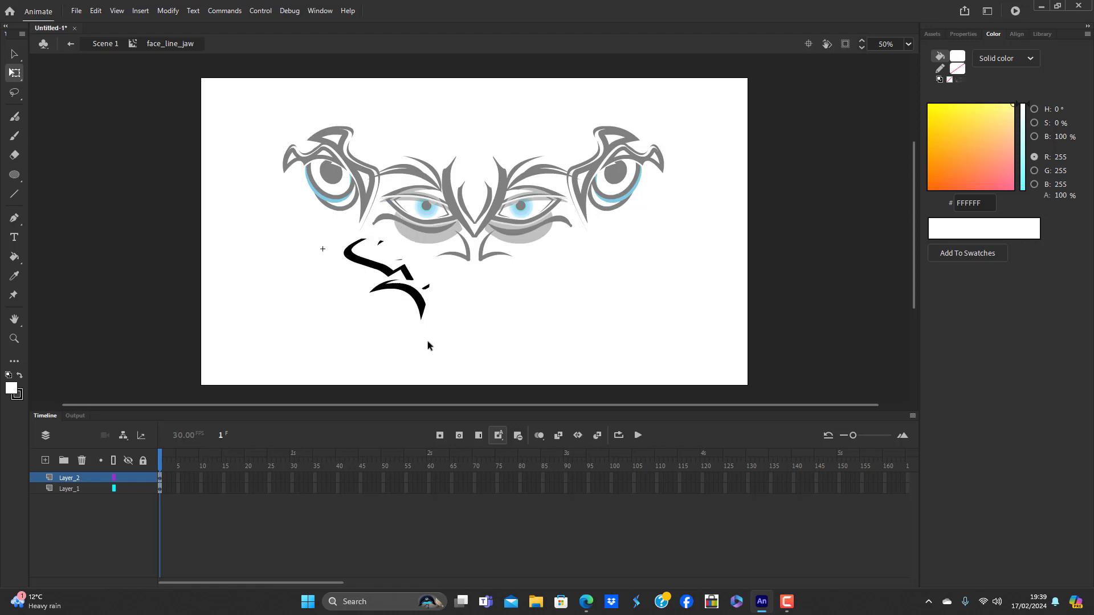
pyautogui.doubleClick(428, 336)
pyautogui.click(440, 358)
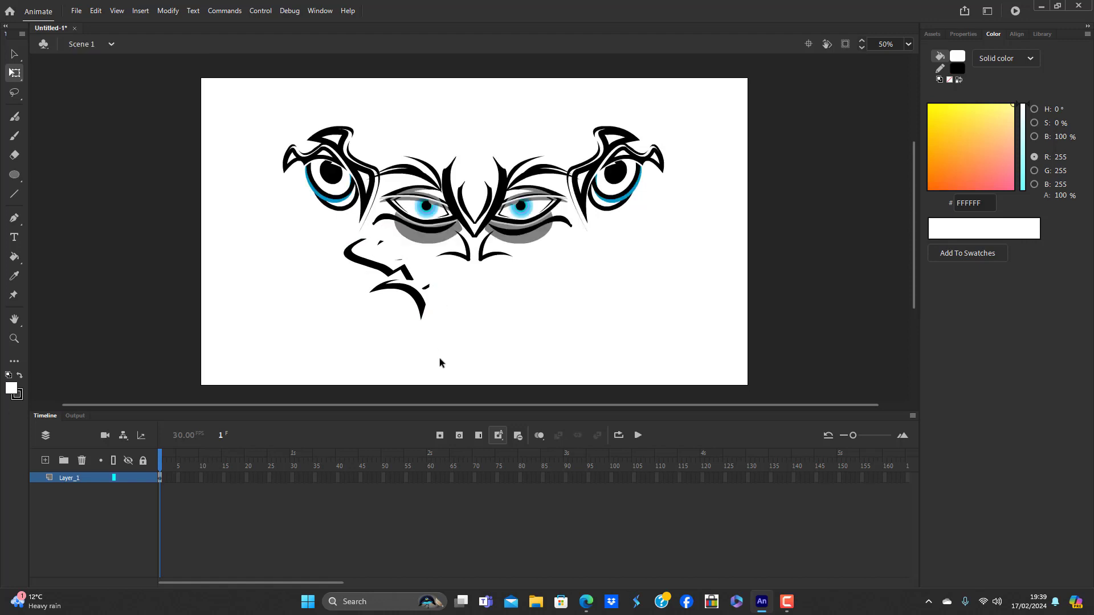
# Reopen face_line_jaw, fine-tune the white inset shape slightly up and to the left over the black jaw shape, and return to Scene 1
pyautogui.doubleClick(418, 285)
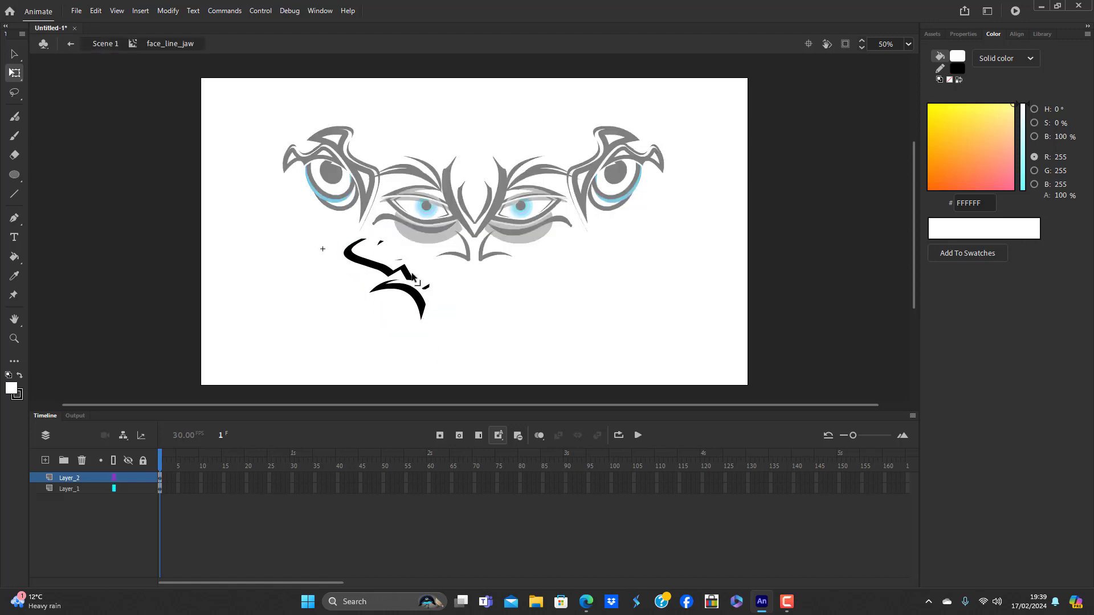
pyautogui.click(381, 245)
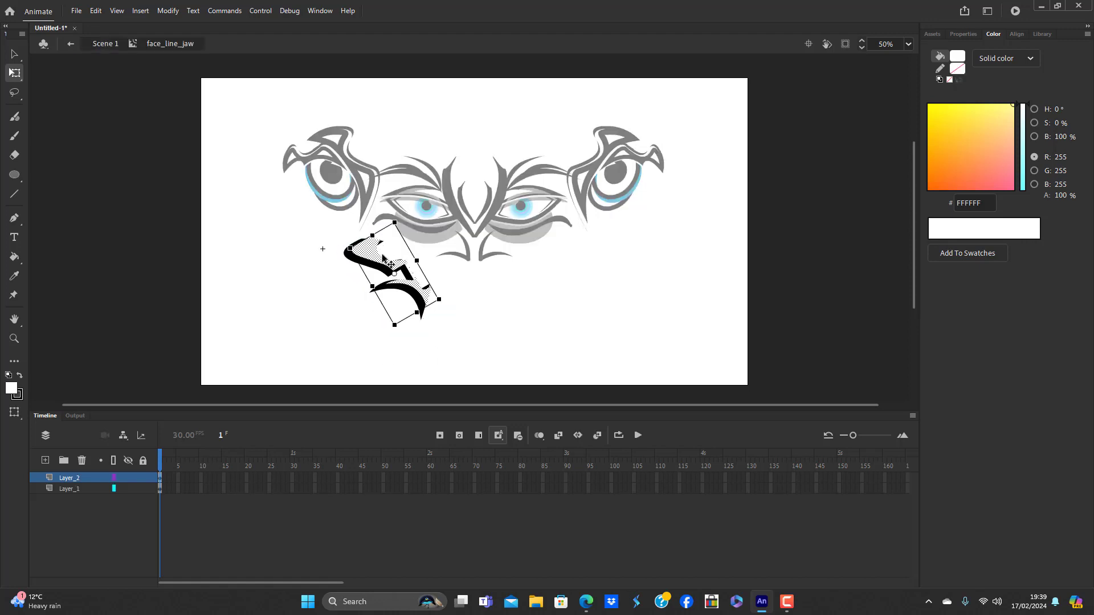
pyautogui.moveTo(382, 255)
pyautogui.mouseDown()
pyautogui.moveTo(395, 252)
pyautogui.moveTo(383, 260)
pyautogui.moveTo(397, 268)
pyautogui.mouseUp()
pyautogui.press('Up')
pyautogui.press('Up')
pyautogui.press('Up')
pyautogui.press('Up')
pyautogui.press('Up')
pyautogui.press('Up')
pyautogui.press('Up')
pyautogui.press('Up')
pyautogui.press('Up')
pyautogui.press('Up')
pyautogui.press('Up')
pyautogui.press('Up')
pyautogui.press('Up')
pyautogui.press('Up')
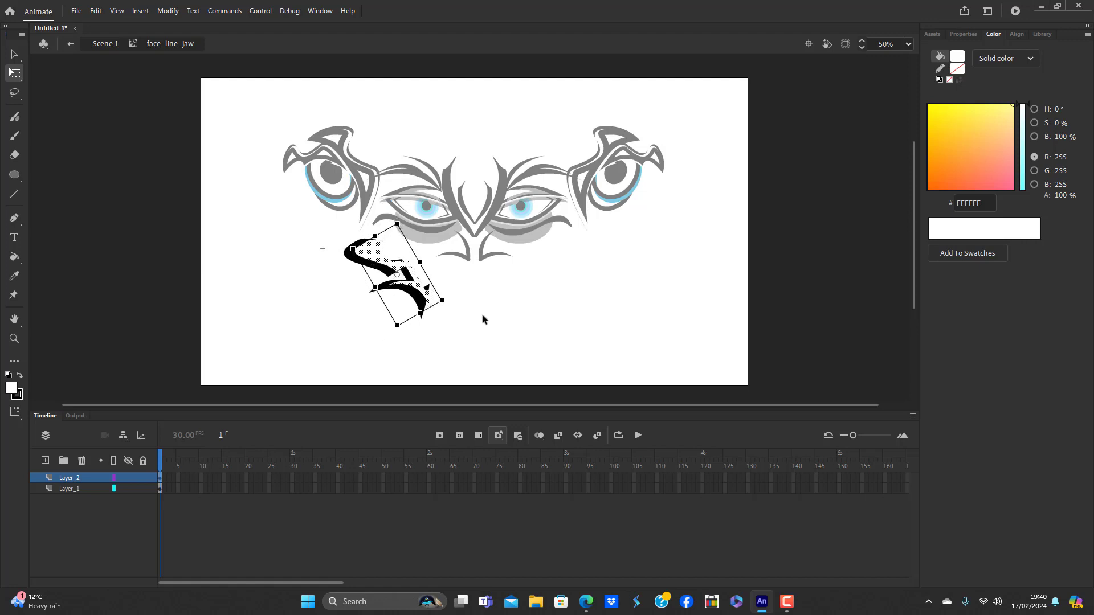
pyautogui.press('Right')
pyautogui.press('Left')
pyautogui.press('Left')
pyautogui.press('Left')
pyautogui.press('Left')
pyautogui.press('Left')
pyautogui.press('Left')
pyautogui.press('Left')
pyautogui.press('Left')
pyautogui.press('Left')
pyautogui.press('Left')
pyautogui.press('Up')
pyautogui.press('Up')
pyautogui.press('Up')
pyautogui.press('Up')
pyautogui.press('Up')
pyautogui.press('Up')
pyautogui.press('Up')
pyautogui.press('Up')
pyautogui.press('Up')
pyautogui.press('Up')
pyautogui.press('Up')
pyautogui.press('Up')
pyautogui.press('Up')
pyautogui.press('Up')
pyautogui.press('Up')
pyautogui.press('Up')
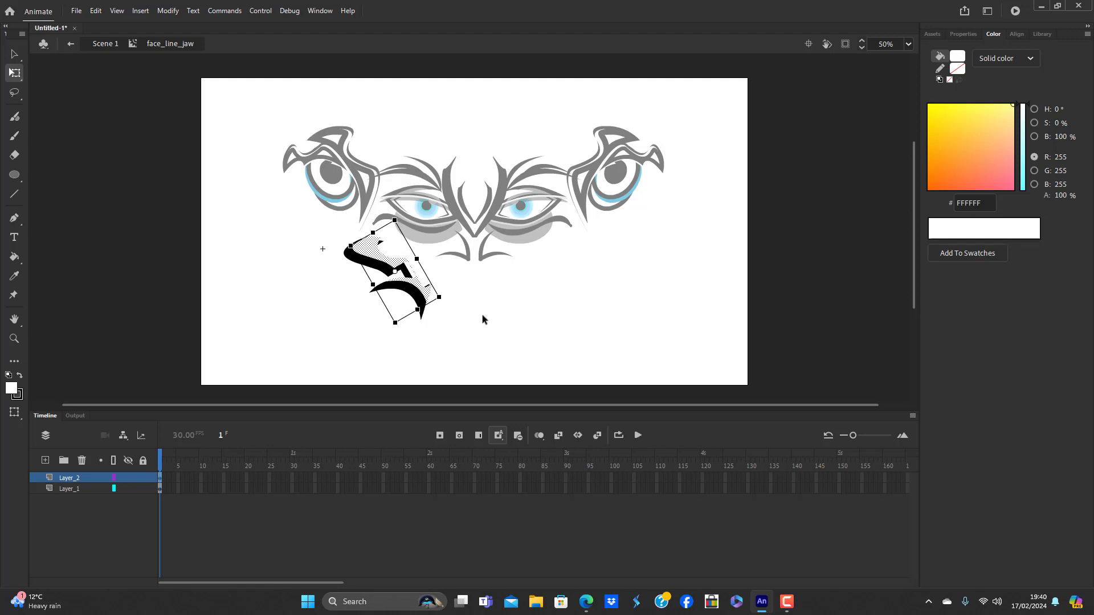
pyautogui.press('Down')
pyautogui.press('Down')
pyautogui.press('Down')
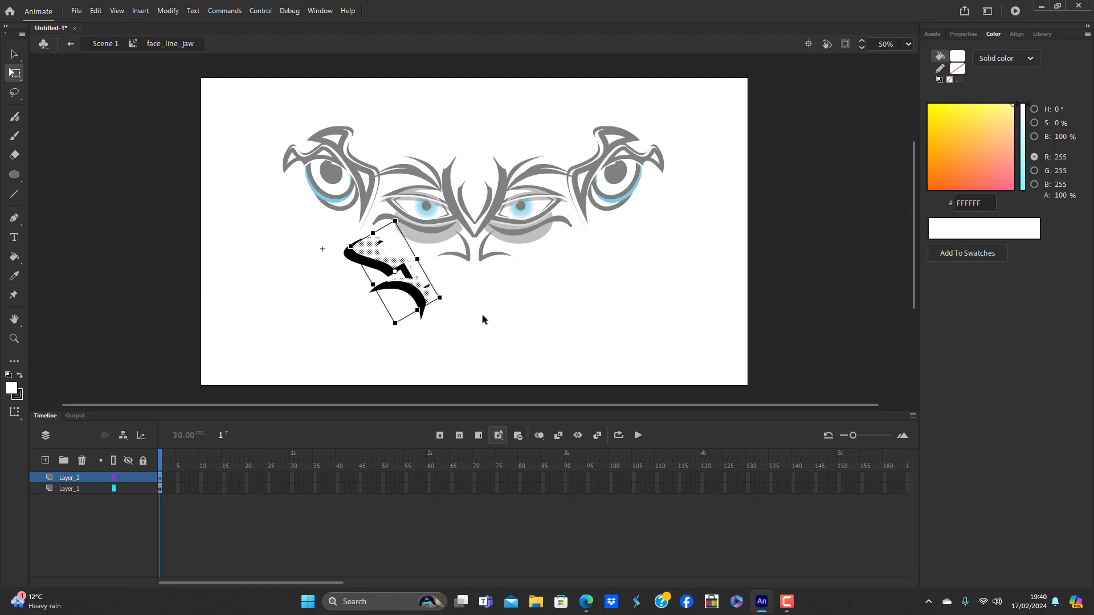
pyautogui.press('Left')
pyautogui.press('Left')
pyautogui.press('Left')
pyautogui.press('Left')
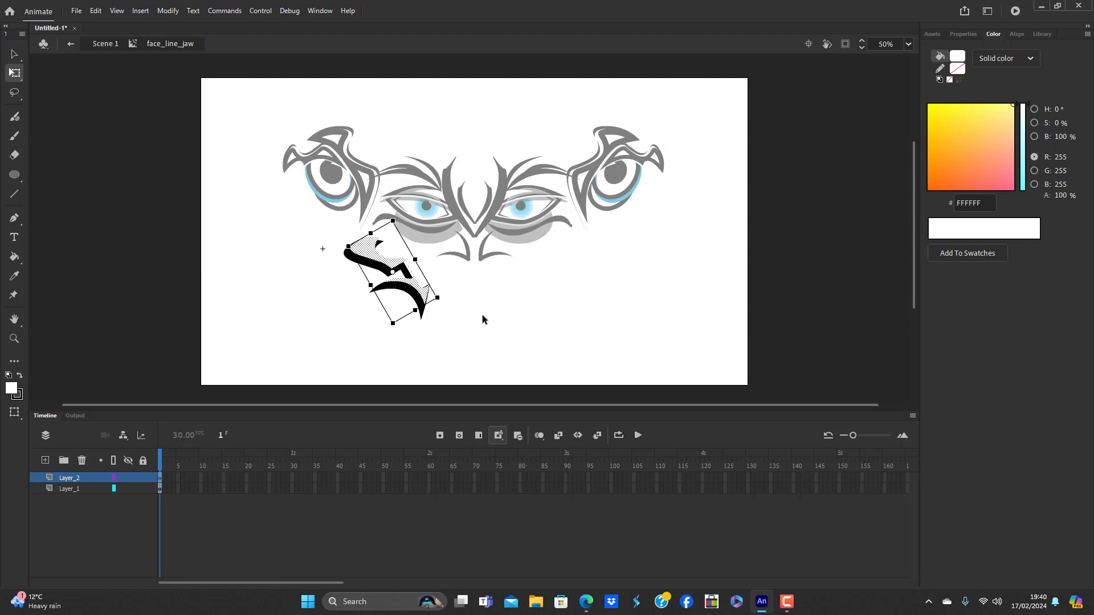
pyautogui.click(482, 317)
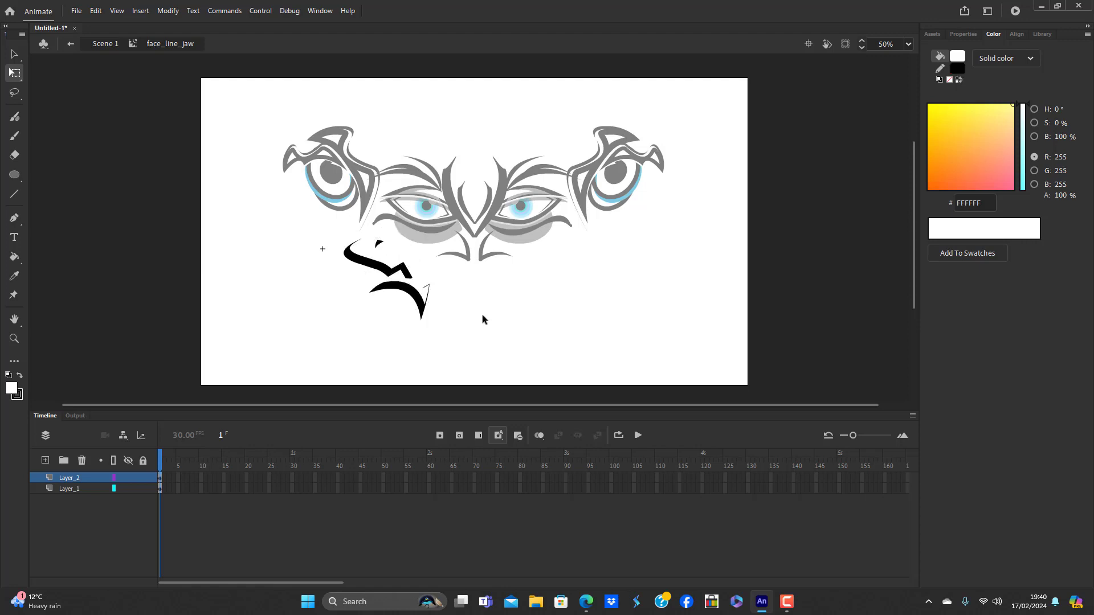
pyautogui.doubleClick(477, 341)
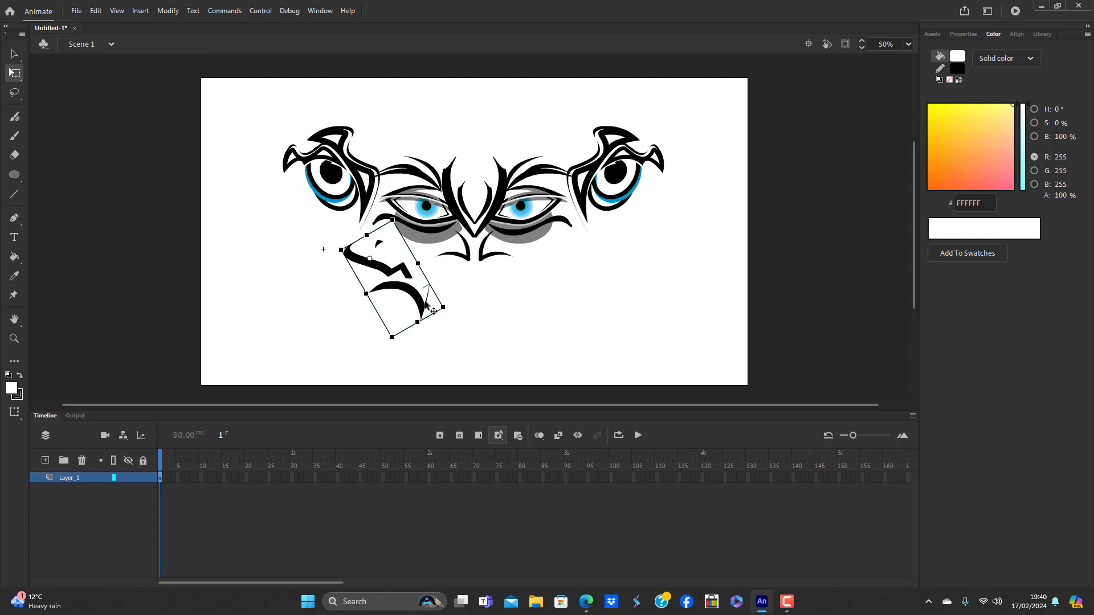
# Shift the face_line_jaw clip slightly right and transform the white inset shape inside it to expose more of the black strokes
pyautogui.moveTo(431, 310); pyautogui.dragTo(423, 300)
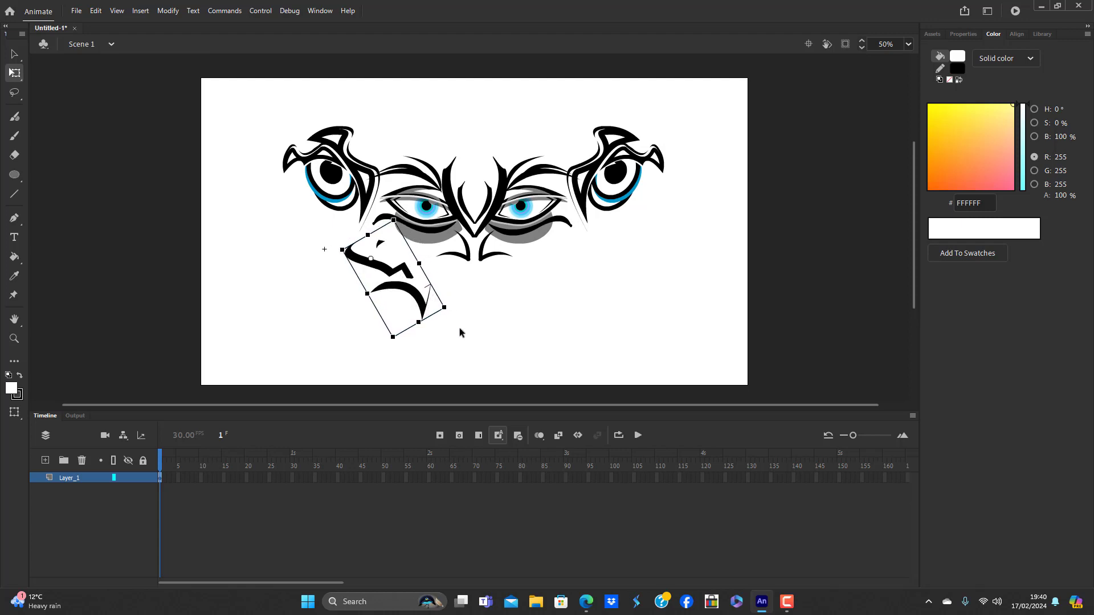
pyautogui.click(460, 328)
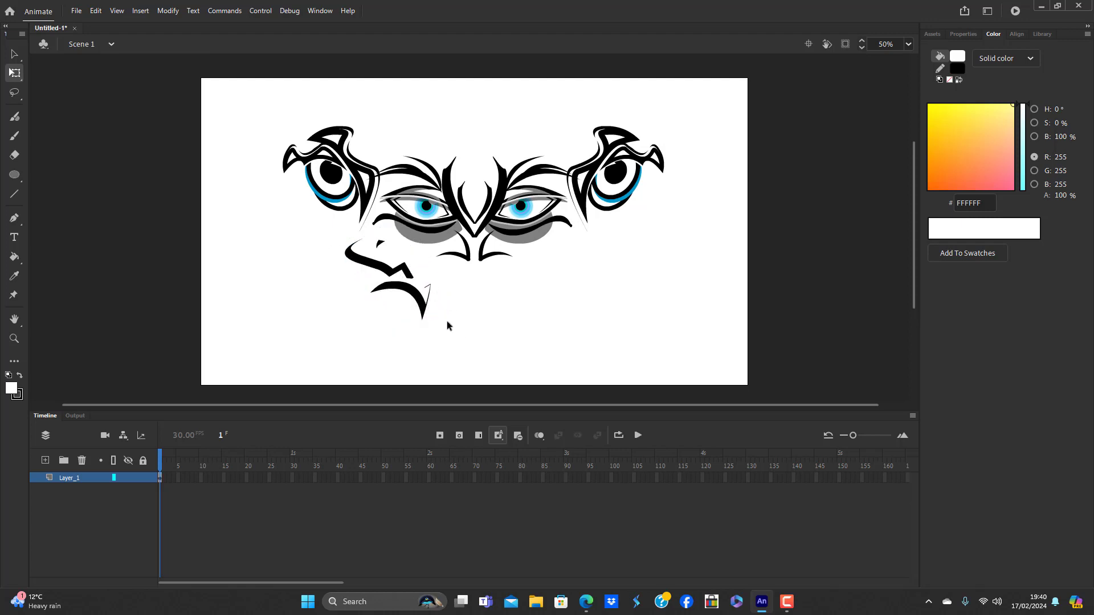
pyautogui.doubleClick(400, 266)
pyautogui.hotkey('ctrl', 'a')
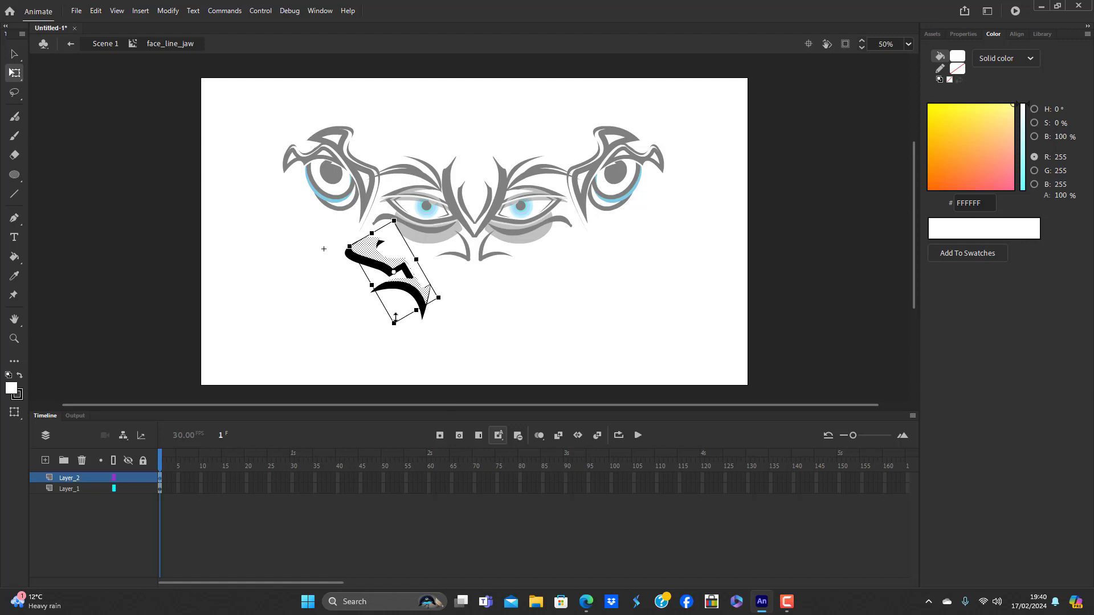
pyautogui.click(428, 344)
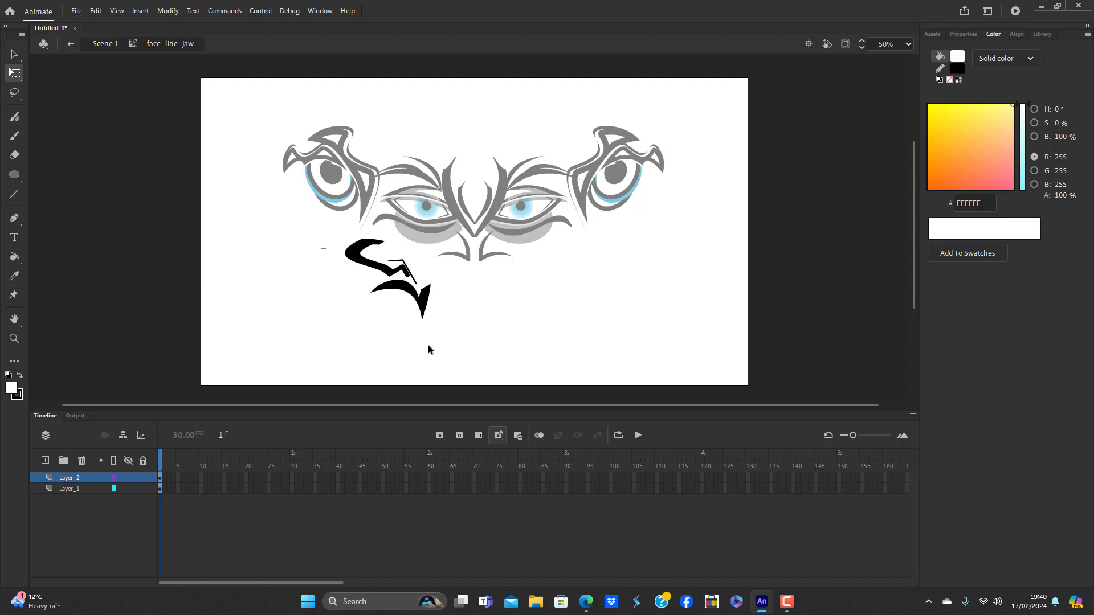
pyautogui.doubleClick(429, 345)
pyautogui.click(456, 367)
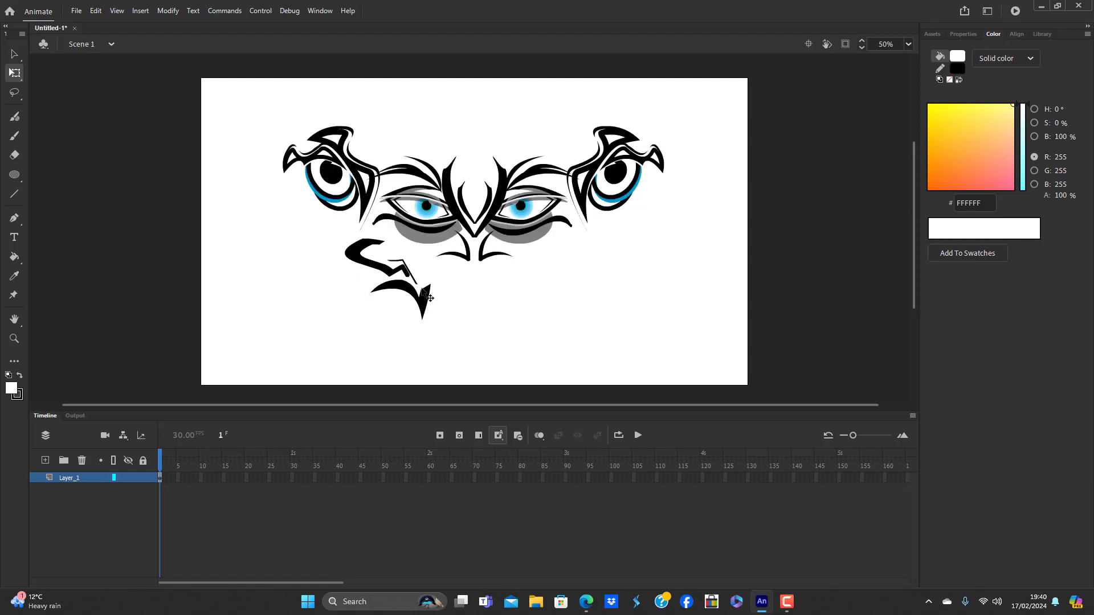
# Duplicate the jaw clip onto the right side of the face, flip it horizontally, and position both jaw clips symmetrically below the eyes
pyautogui.click(430, 307)
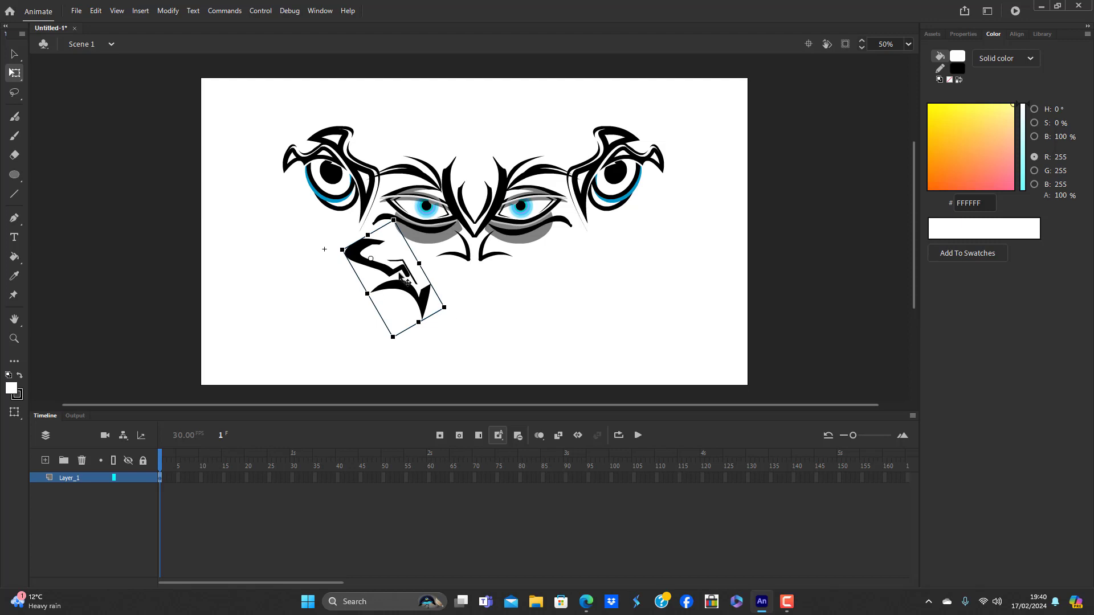
pyautogui.keyDown('alt'); pyautogui.moveTo(401, 277); pyautogui.dragTo(584, 276); pyautogui.keyUp('alt')
pyautogui.click(177, 13)
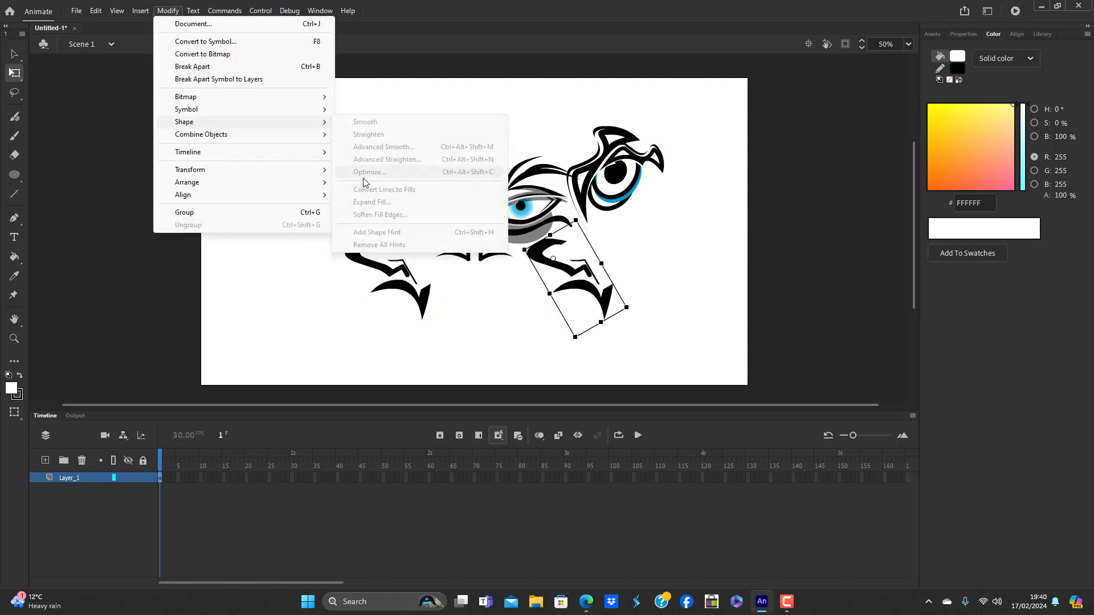
pyautogui.moveTo(228, 170)
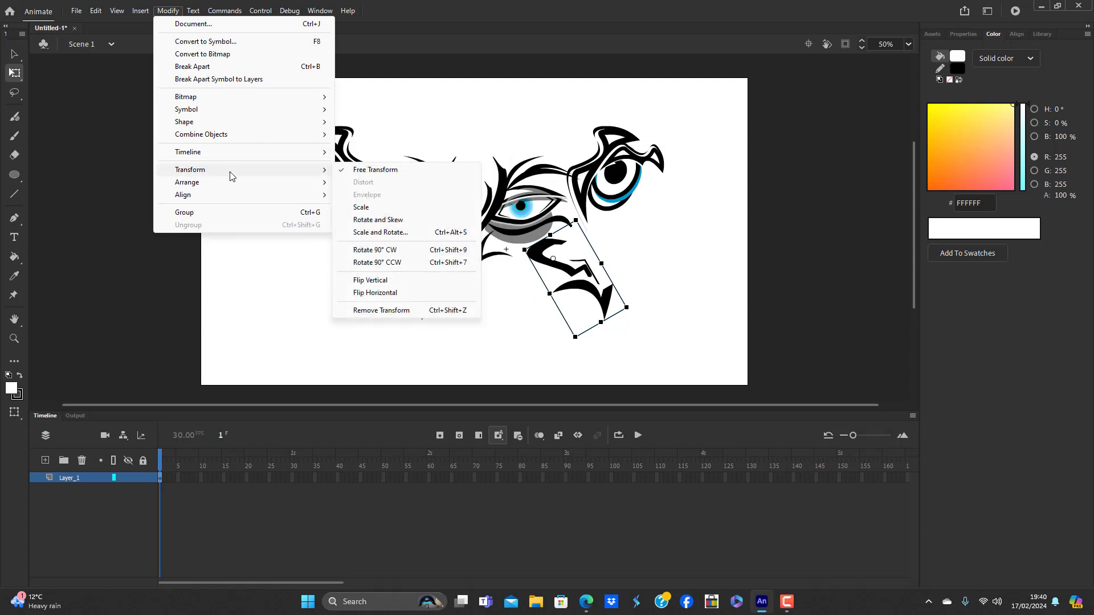
pyautogui.click(399, 292)
pyautogui.moveTo(523, 290); pyautogui.dragTo(536, 296)
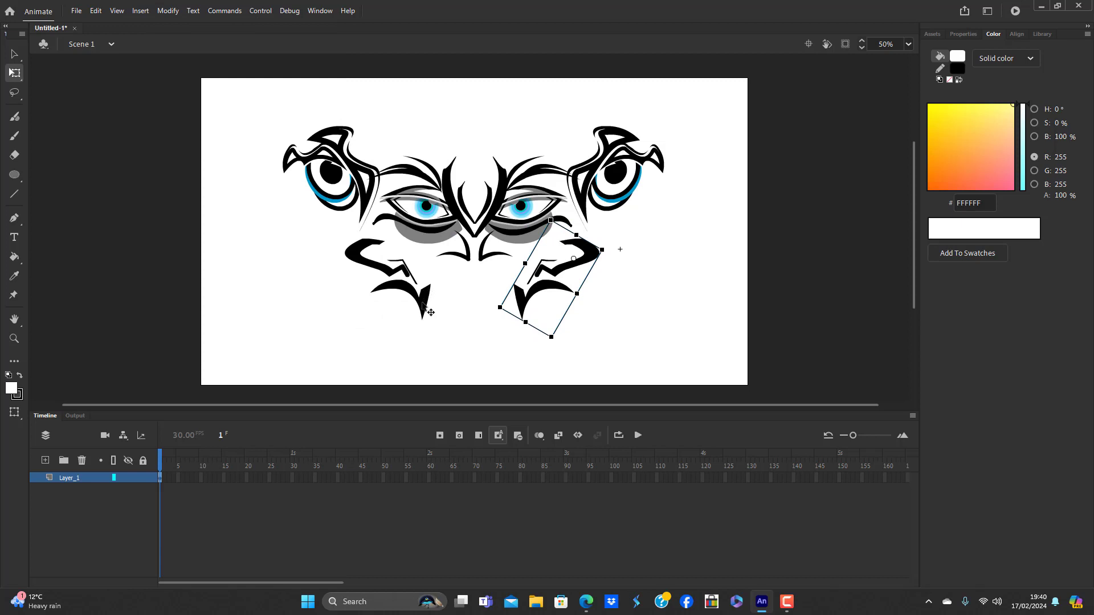
pyautogui.moveTo(431, 312); pyautogui.dragTo(436, 316)
pyautogui.click(654, 323)
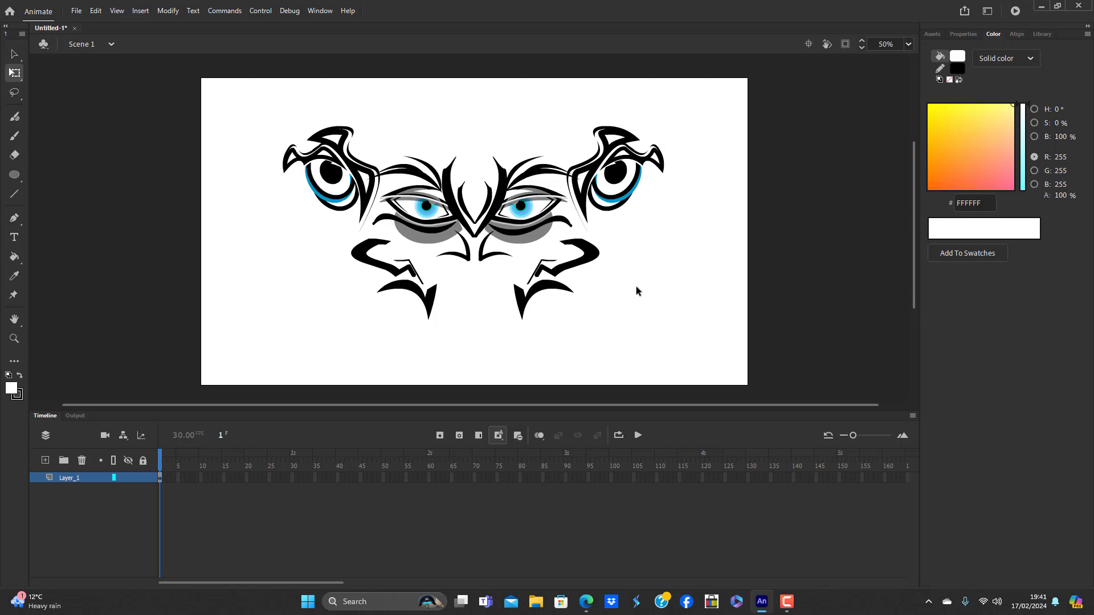
pyautogui.click(361, 175)
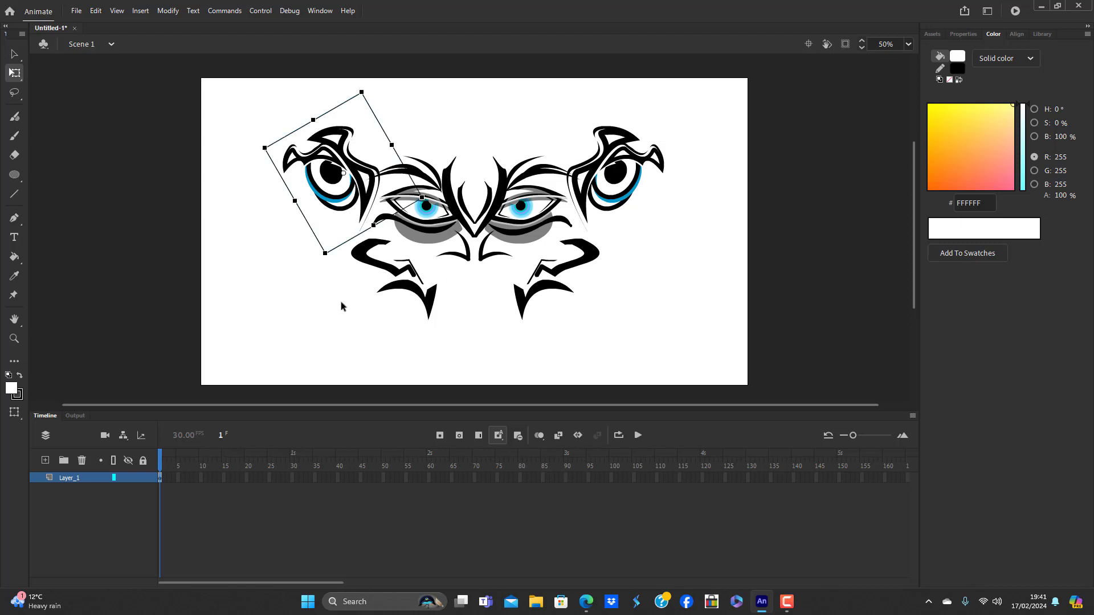
pyautogui.click(337, 340)
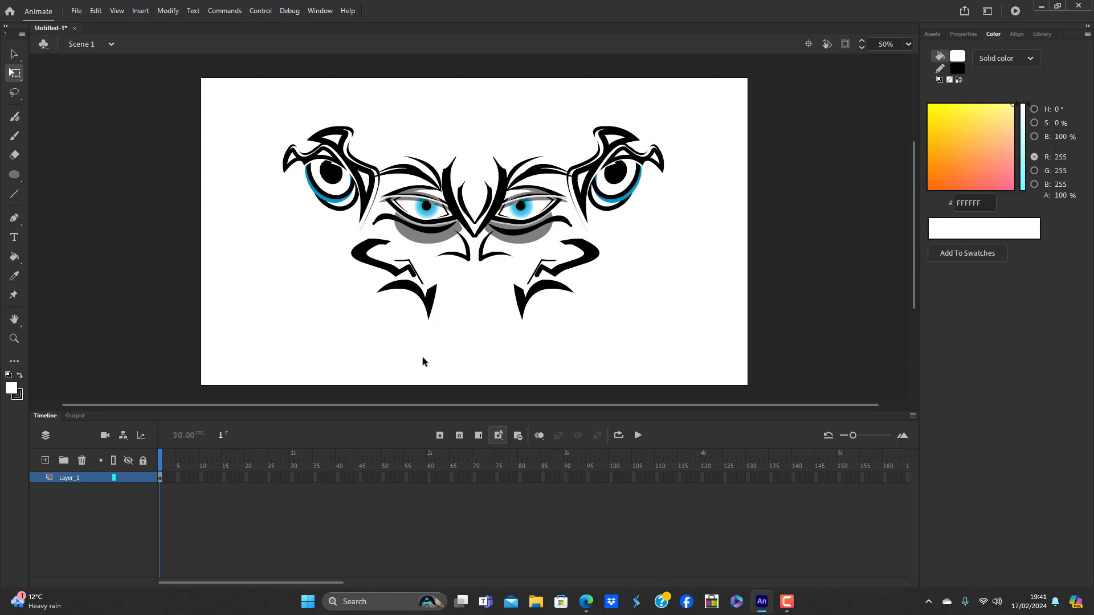
# Draw a white rectangle with a black outline between the jaw lines and bend its upper and lower edges upward into a crescent
pyautogui.click(20, 178)
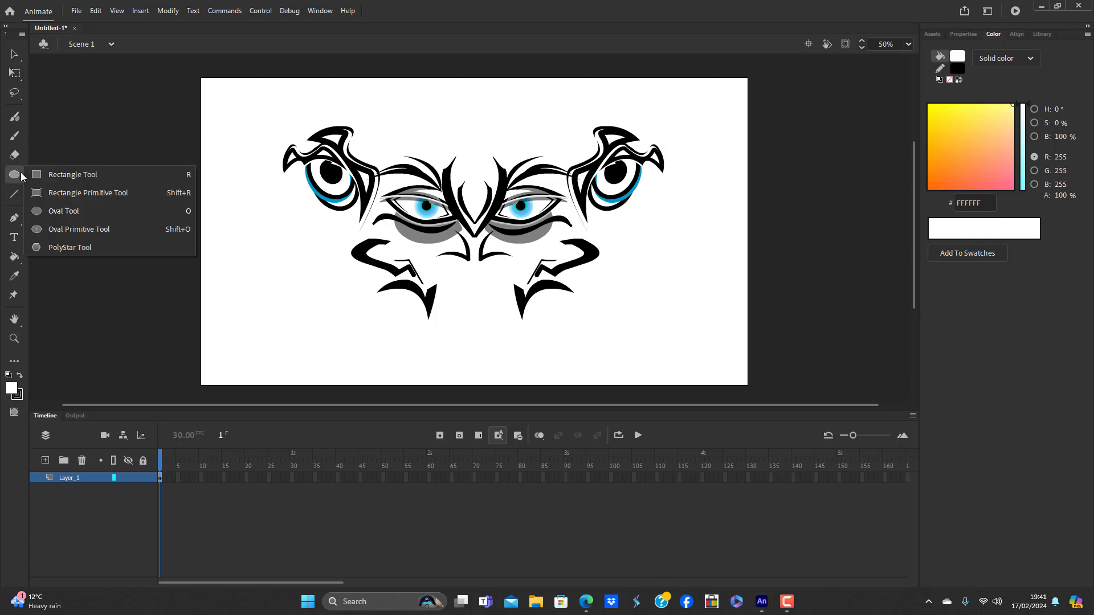
pyautogui.click(76, 174)
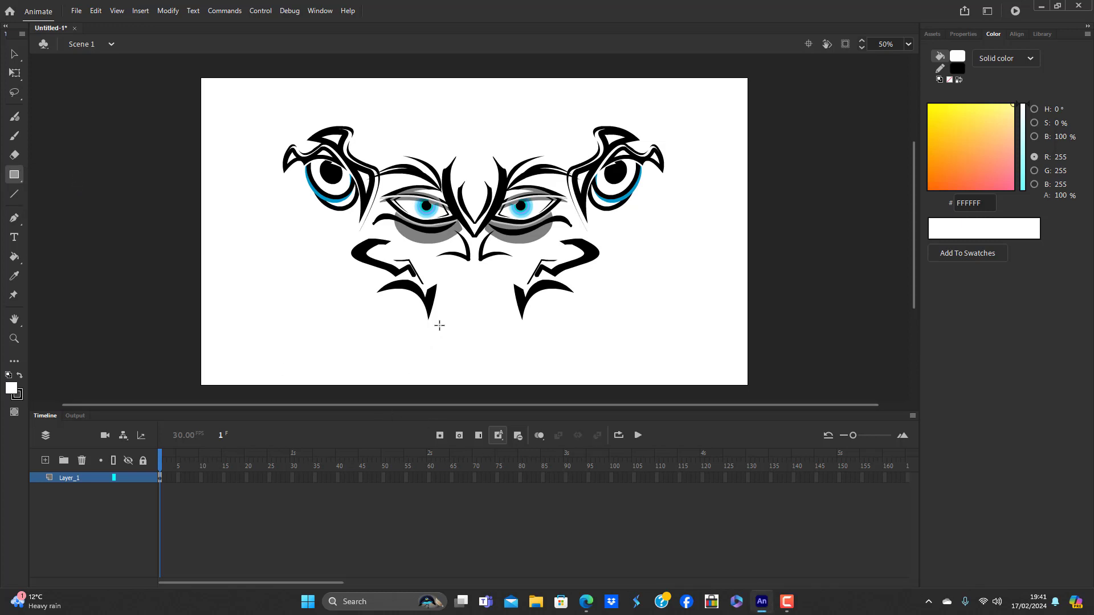
pyautogui.moveTo(439, 325); pyautogui.dragTo(478, 298)
pyautogui.click(15, 54)
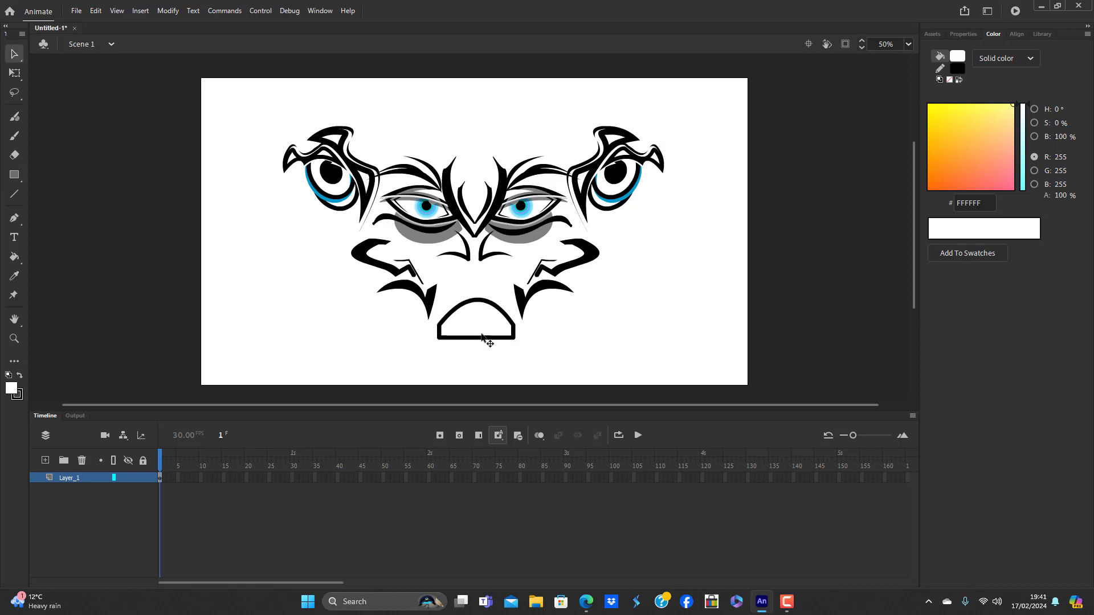
pyautogui.moveTo(482, 338); pyautogui.dragTo(479, 312)
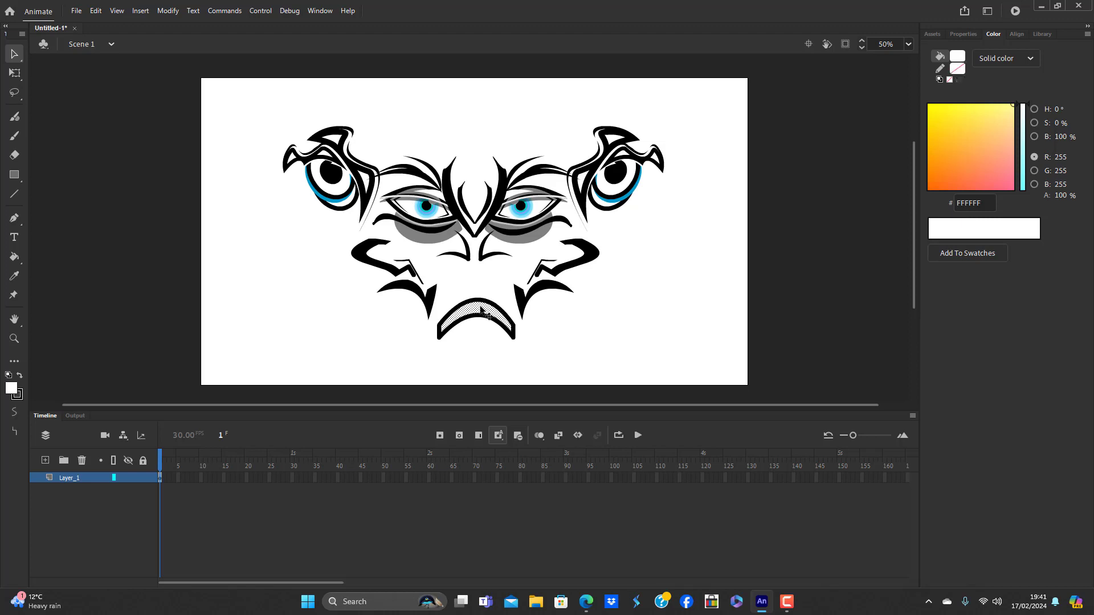
# Convert the crescent's fill and outline into a movie clip named lip_top
pyautogui.click(481, 309)
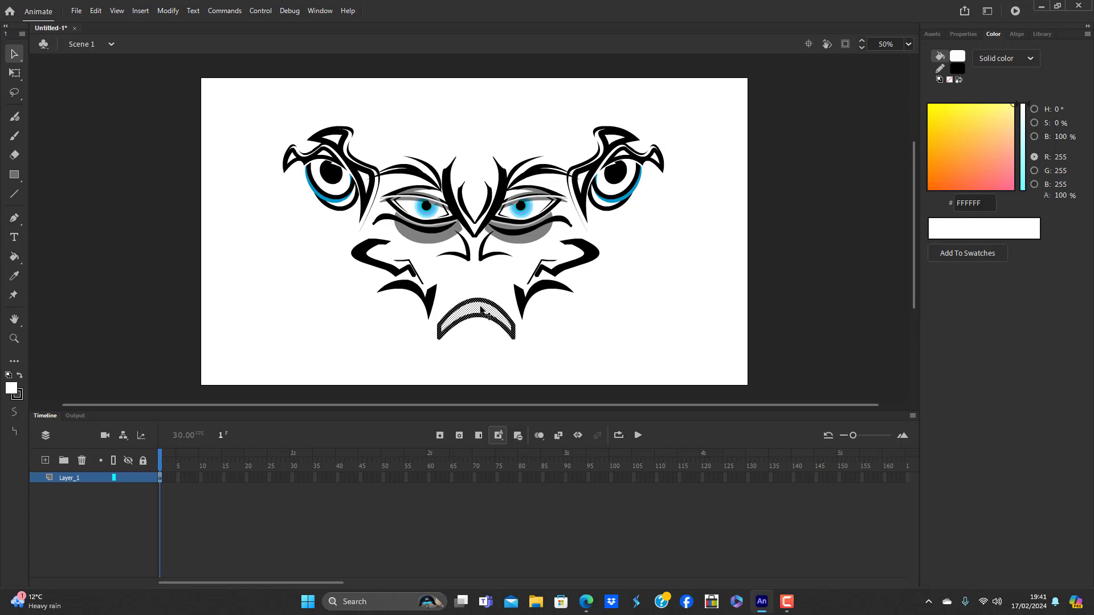
pyautogui.press('F8')
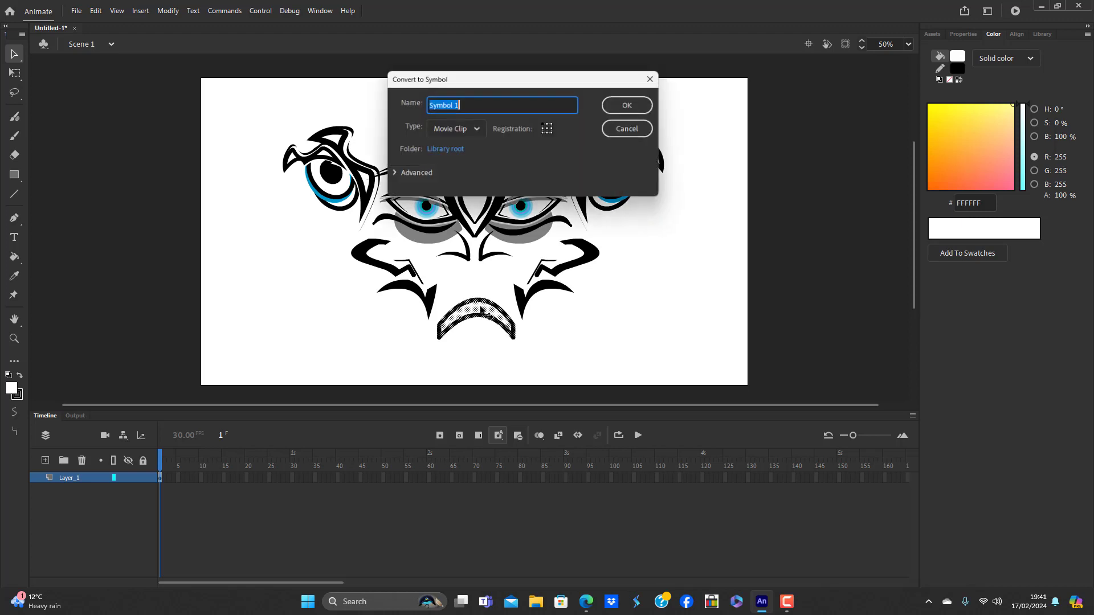
pyautogui.press('BackSpace')
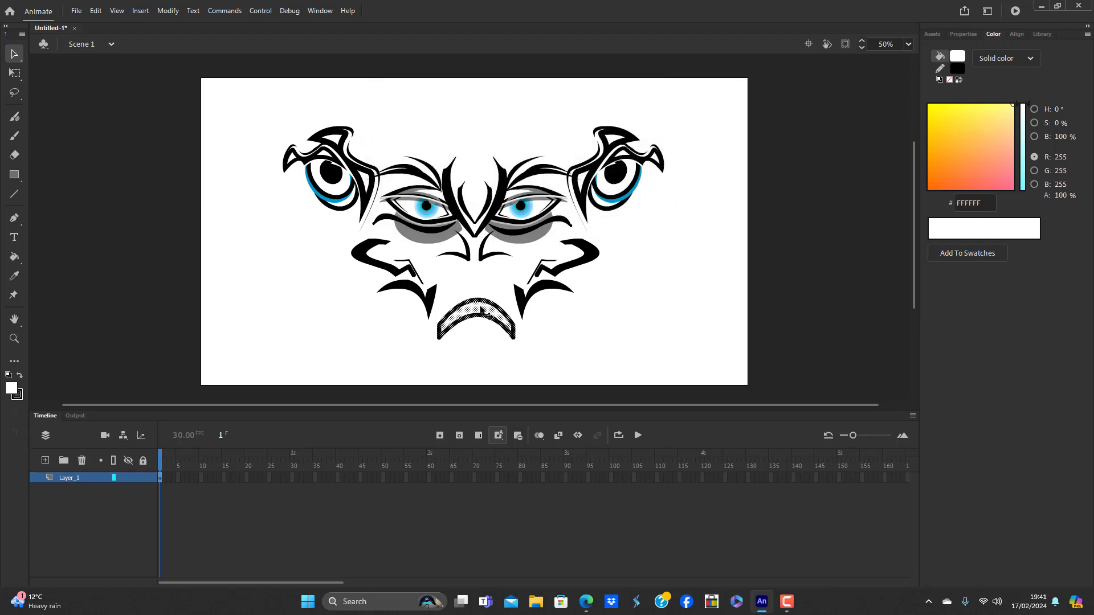
pyautogui.press('Return')
# Open lip_top and reshape the crescent's outline into a taller arch with inward-curving sides
pyautogui.click(536, 342)
pyautogui.click(479, 304)
pyautogui.doubleClick(478, 300)
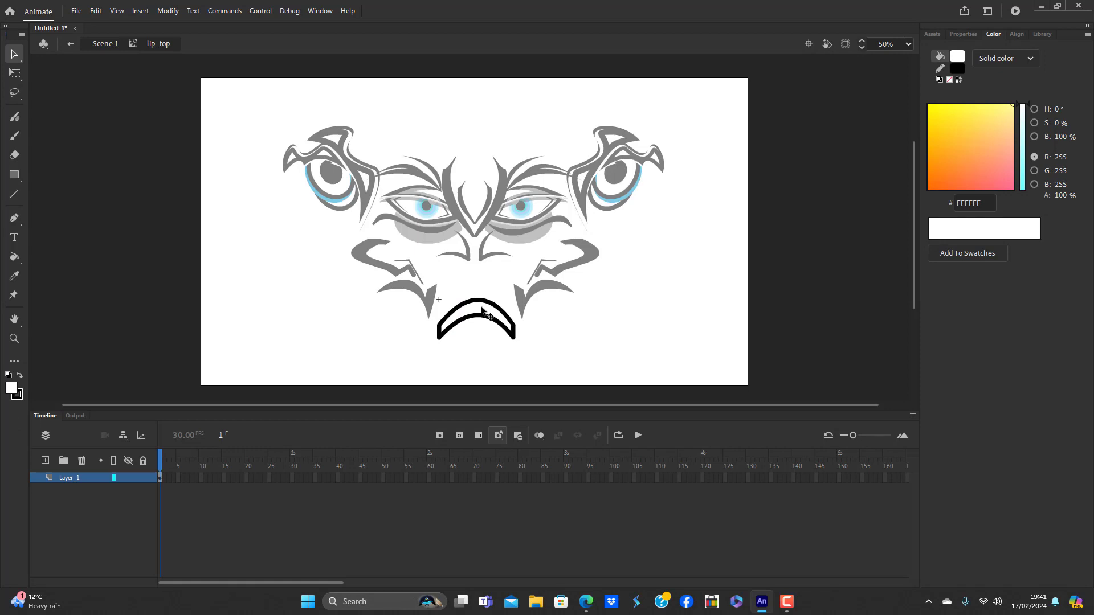
pyautogui.moveTo(482, 310); pyautogui.dragTo(452, 303)
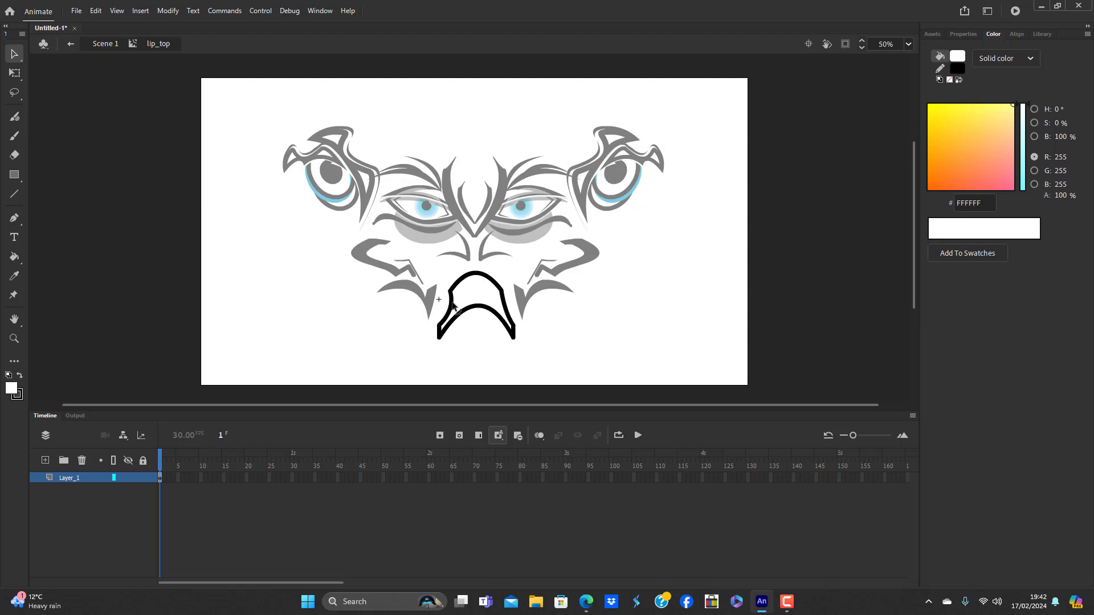
pyautogui.click(503, 309)
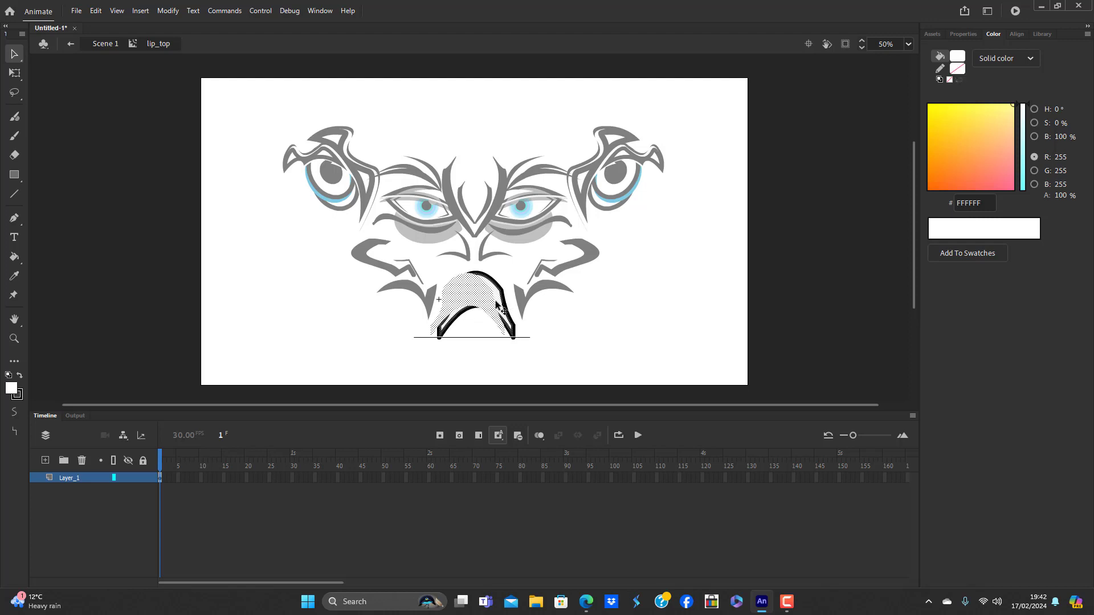
pyautogui.hotkey('ctrl', 'z')
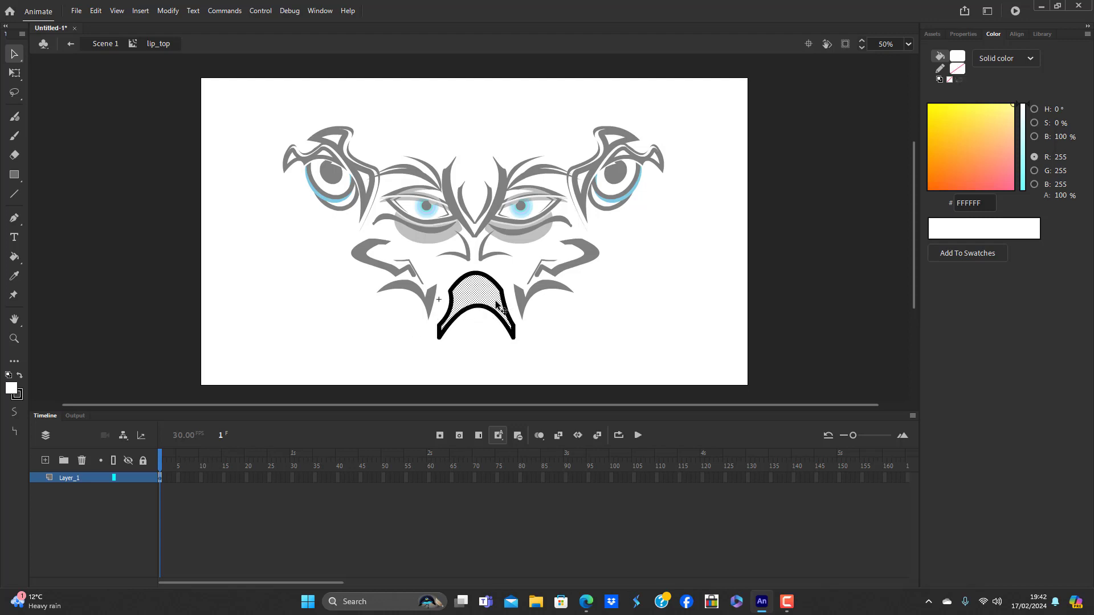
pyautogui.click(519, 351)
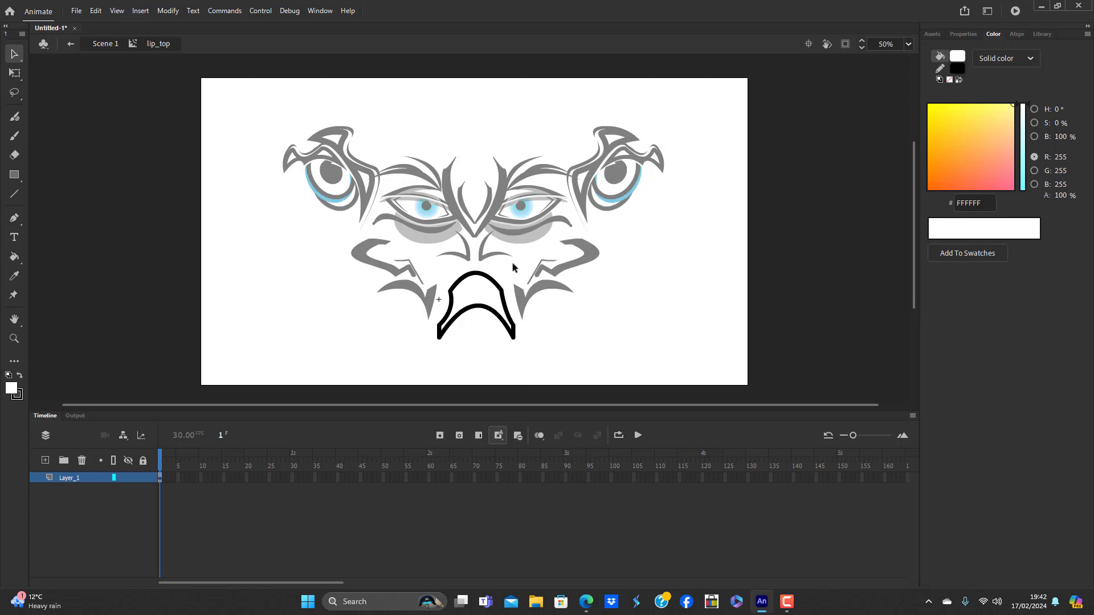
# Delete the right half of the lip shape along with its leftover edge stroke, and select the remaining left half
pyautogui.moveTo(513, 267); pyautogui.dragTo(476, 370)
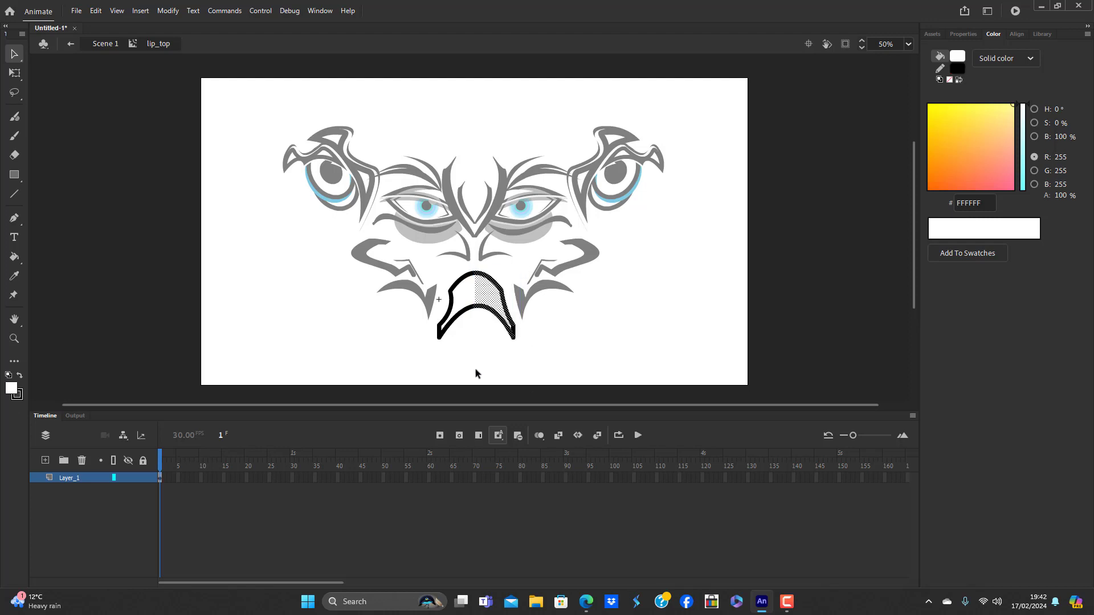
pyautogui.press('Delete')
pyautogui.click(512, 329)
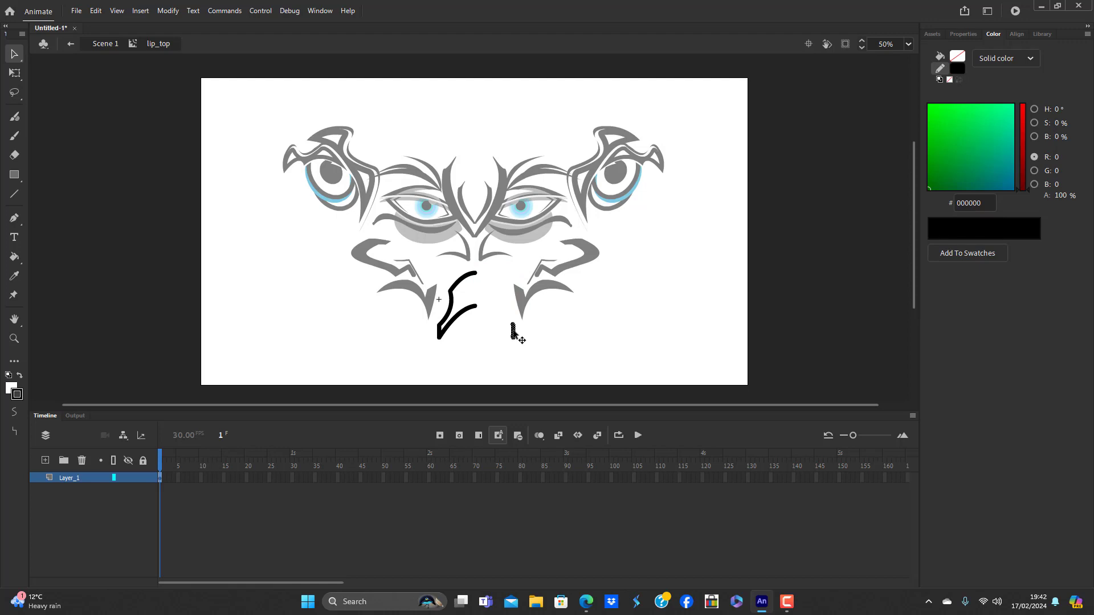
pyautogui.press('Delete')
pyautogui.click(466, 300)
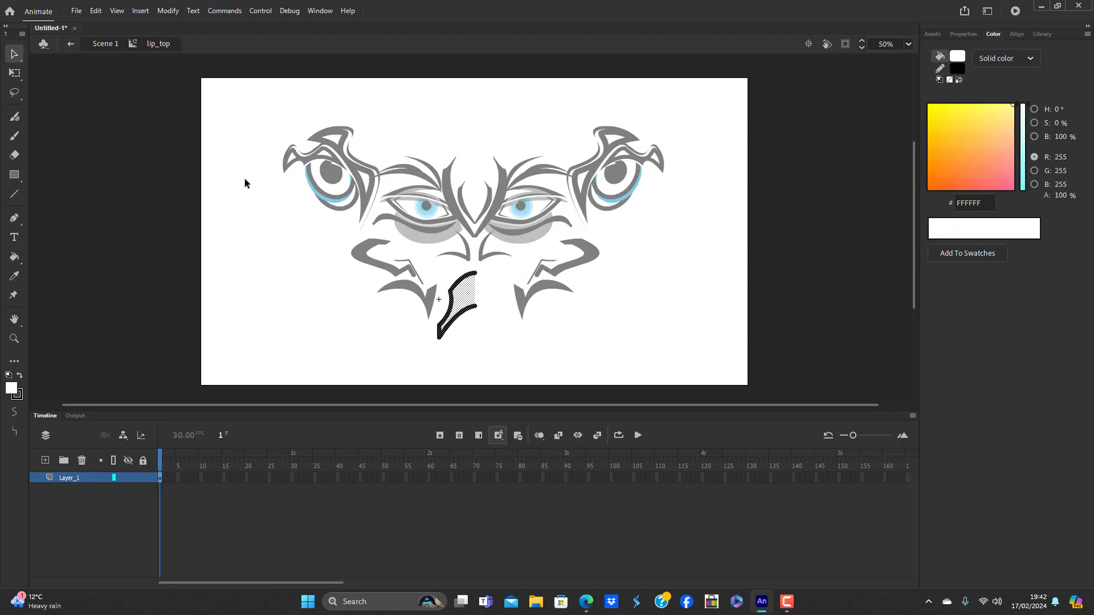
# Flip a copy of the left lip half horizontally, join it to the original as a symmetrical arch, and return to Scene 1
pyautogui.click(168, 11)
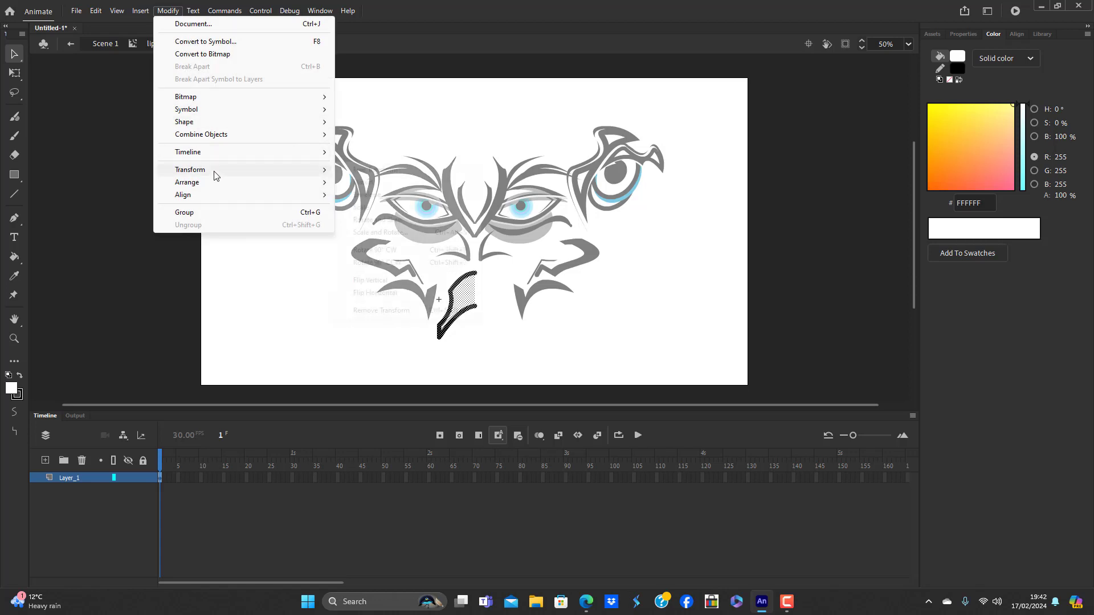
pyautogui.moveTo(214, 170)
pyautogui.click(384, 311)
pyautogui.moveTo(450, 302); pyautogui.dragTo(486, 303)
pyautogui.click(495, 357)
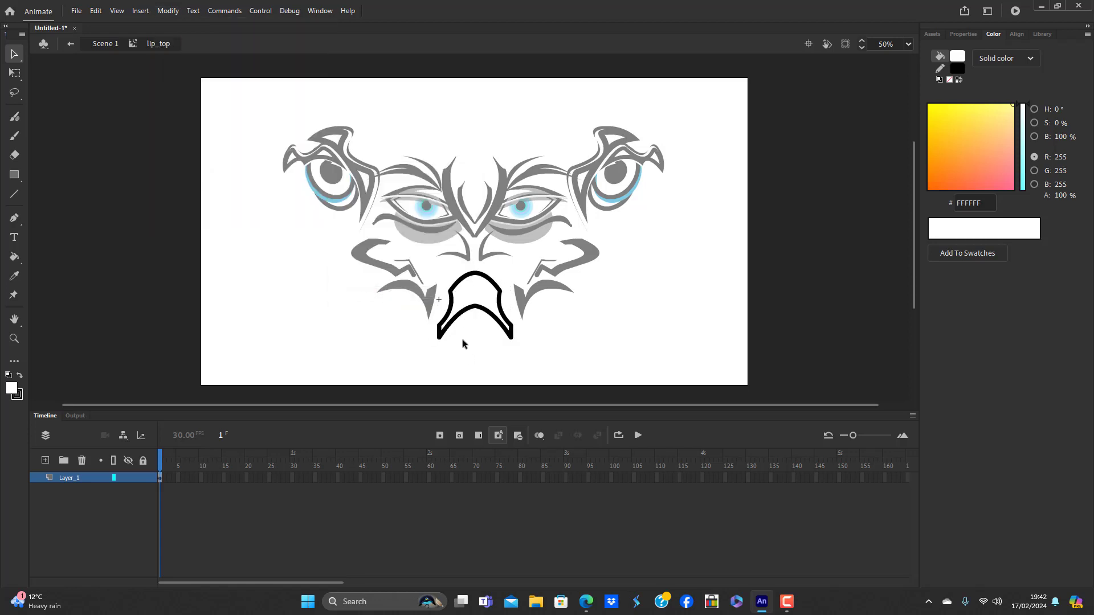
pyautogui.doubleClick(472, 296)
pyautogui.click(481, 352)
pyautogui.doubleClick(481, 352)
# Scale the lip_top clip down slightly and move it up between the jaw lines
pyautogui.press('q')
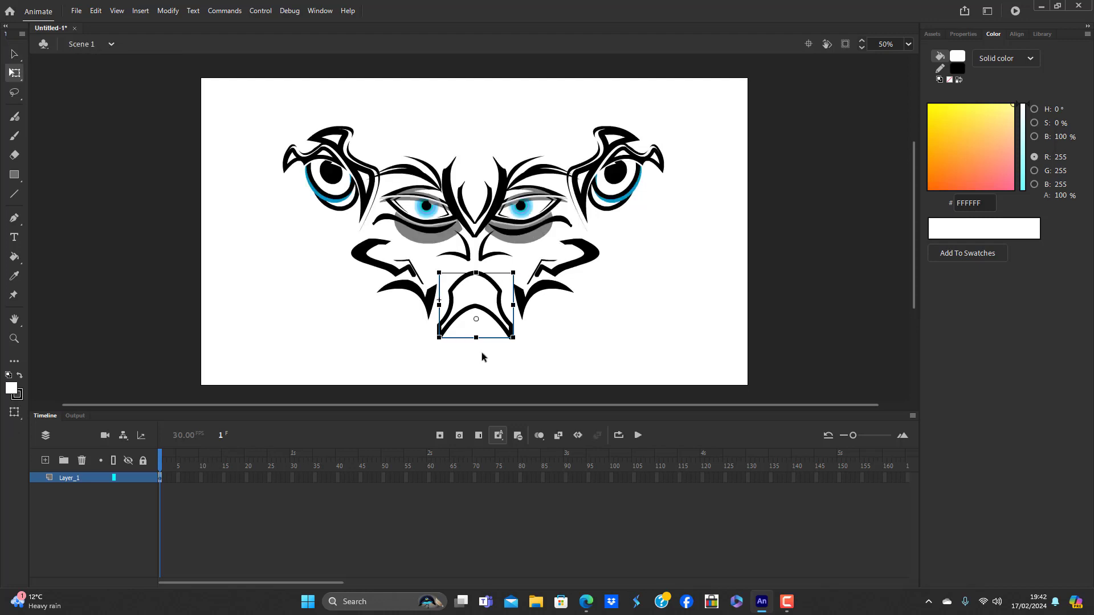
pyautogui.moveTo(513, 337)
pyautogui.mouseDown()
pyautogui.moveTo(512, 327)
pyautogui.moveTo(515, 334)
pyautogui.mouseUp()
pyautogui.moveTo(478, 296); pyautogui.dragTo(478, 290)
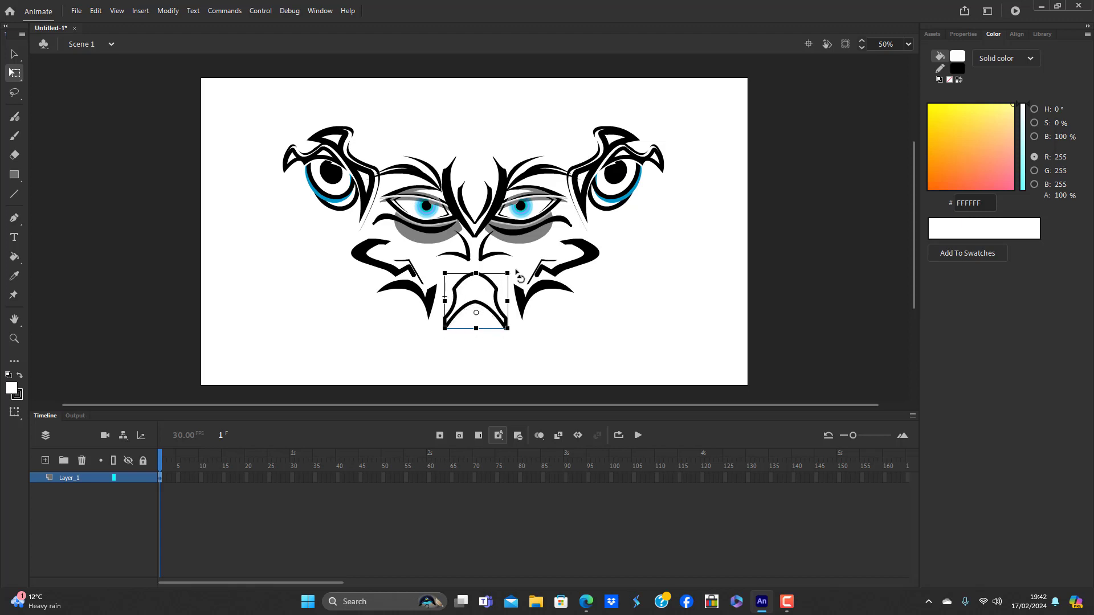
# Turn the lip_top clip upside down over the left cheek beneath the eye and send it behind the jaw lines
pyautogui.moveTo(509, 271); pyautogui.dragTo(434, 289)
pyautogui.click(551, 344)
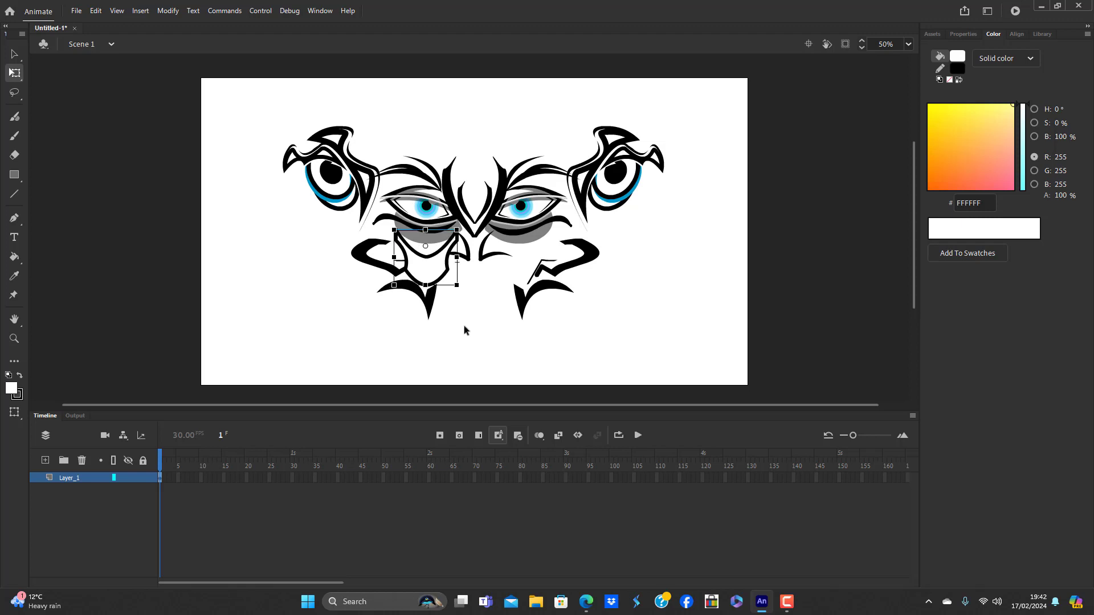
pyautogui.hotkey('ctrl', 'Down')
pyautogui.hotkey('ctrl', 'Down')
pyautogui.click(464, 330)
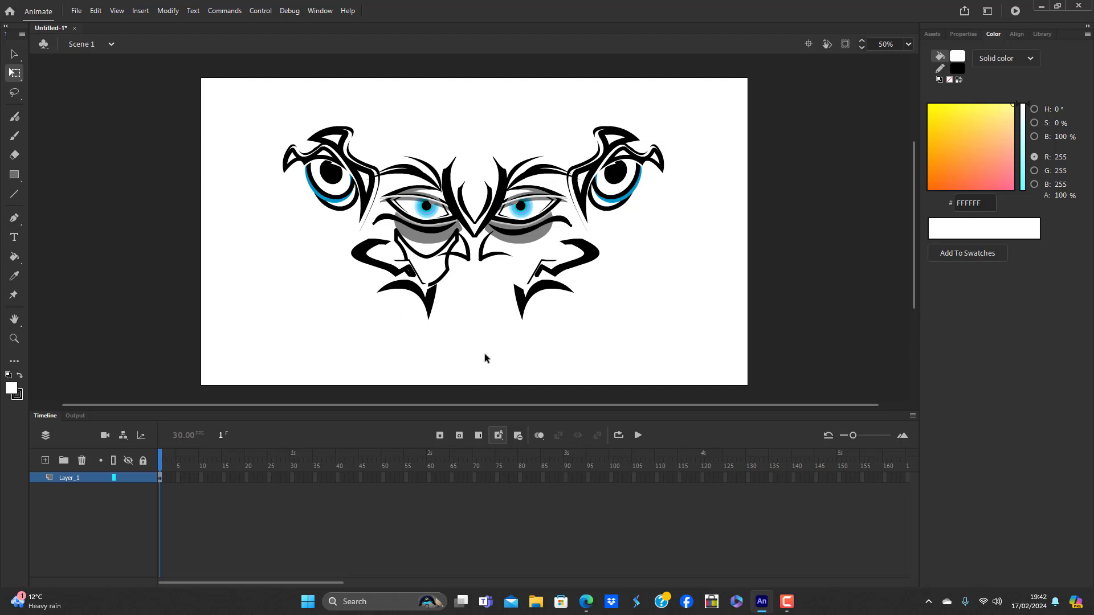
# Nudge the upside-down lip_top clip down and to the left so it lines up with the left jaw line
pyautogui.click(437, 270)
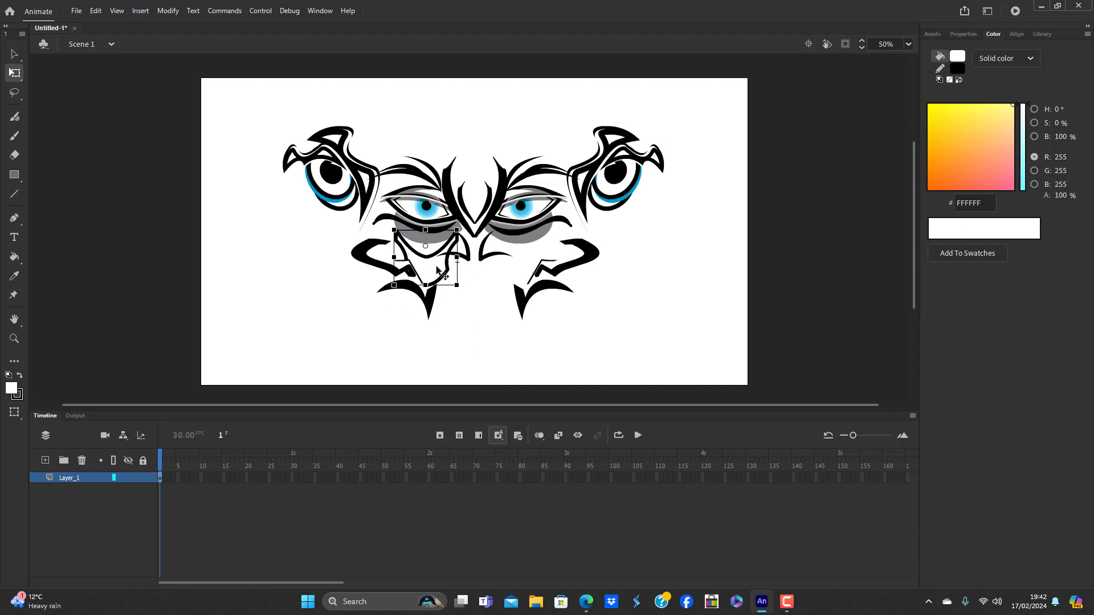
pyautogui.click(509, 347)
pyautogui.moveTo(443, 280); pyautogui.dragTo(444, 275)
pyautogui.press('Down')
pyautogui.press('Down')
pyautogui.press('Down')
pyautogui.press('Down')
pyautogui.press('Down')
pyautogui.press('Down')
pyautogui.press('Down')
pyautogui.press('Down')
pyautogui.press('Down')
pyautogui.press('Down')
pyautogui.press('Down')
pyautogui.press('Down')
pyautogui.press('Down')
pyautogui.press('Down')
pyautogui.press('Down')
pyautogui.press('Down')
pyautogui.press('Down')
pyautogui.press('Down')
pyautogui.press('Down')
pyautogui.press('Down')
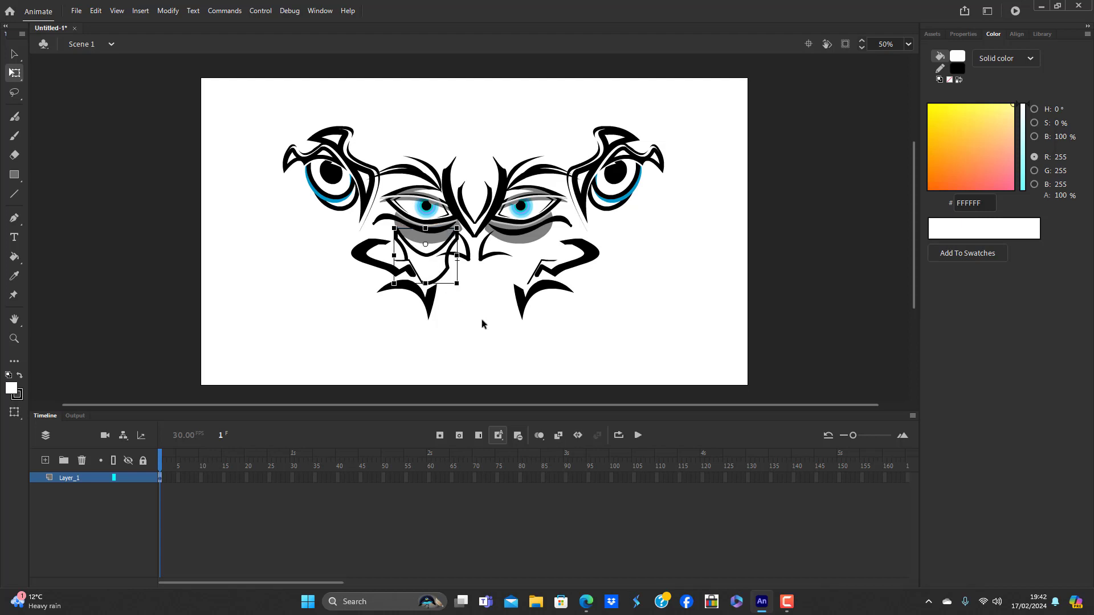
pyautogui.press('Down')
pyautogui.press('Down')
pyautogui.press('Left')
pyautogui.press('Left')
pyautogui.press('Left')
pyautogui.press('Left')
pyautogui.press('Left')
pyautogui.press('Left')
pyautogui.press('Left')
pyautogui.press('Left')
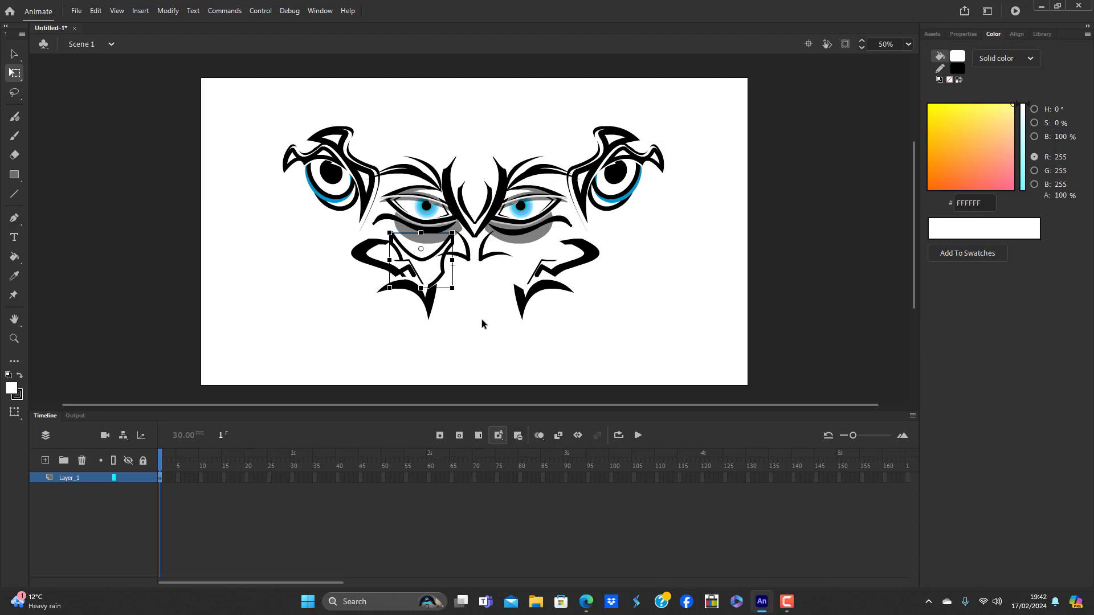
# Remove the right jaw-line clip and the upside-down lip_top clip from the stage
pyautogui.click(482, 323)
pyautogui.click(588, 267)
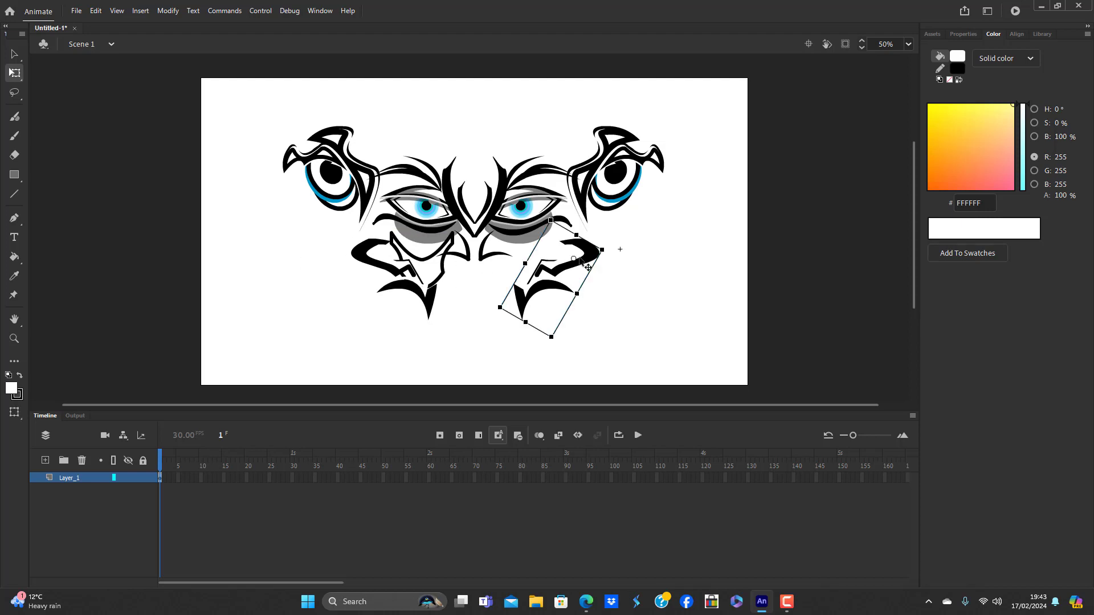
pyautogui.press('Delete')
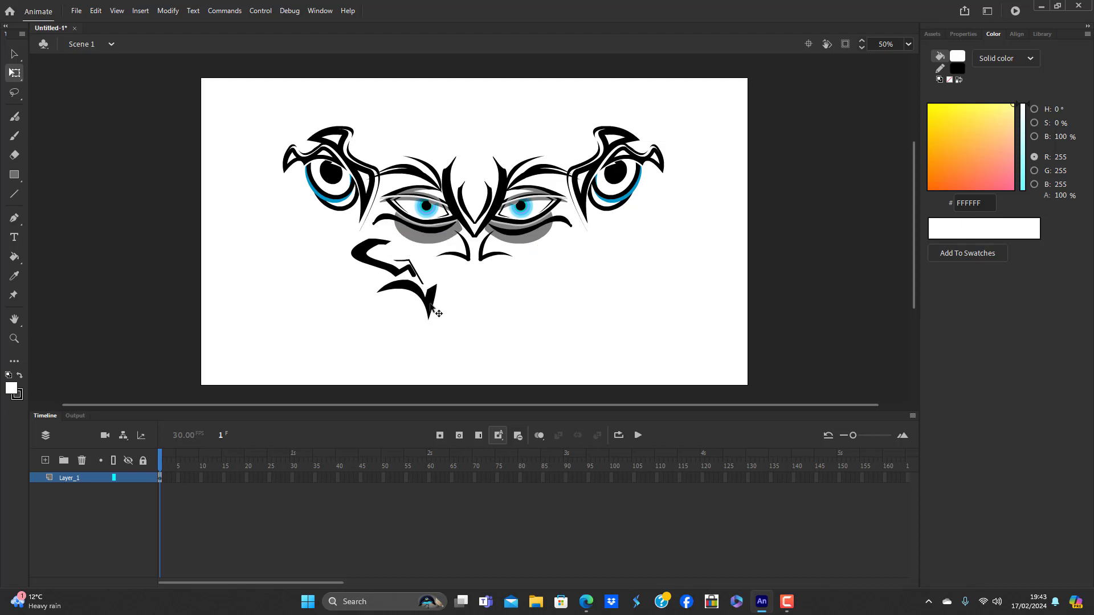
# Undo the last change to the cheek artwork, and convert both cheek pieces into a movie clip named "defined cheek bones"
pyautogui.hotkey('ctrl', 'z')
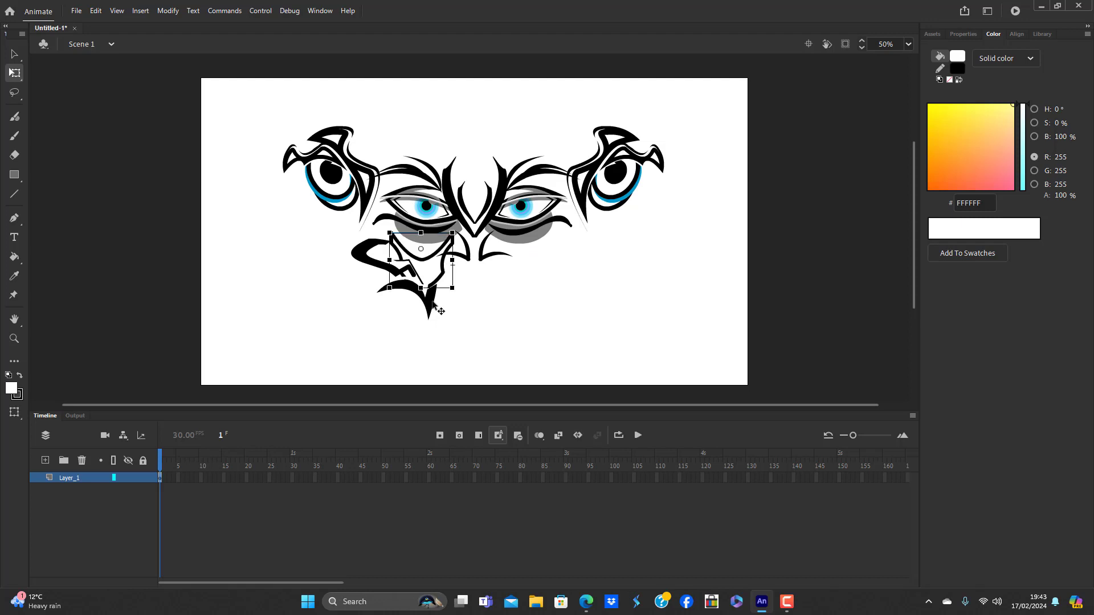
pyautogui.click(467, 328)
pyautogui.click(442, 273)
pyautogui.keyDown('shift'); pyautogui.click(429, 303); pyautogui.keyUp('shift')
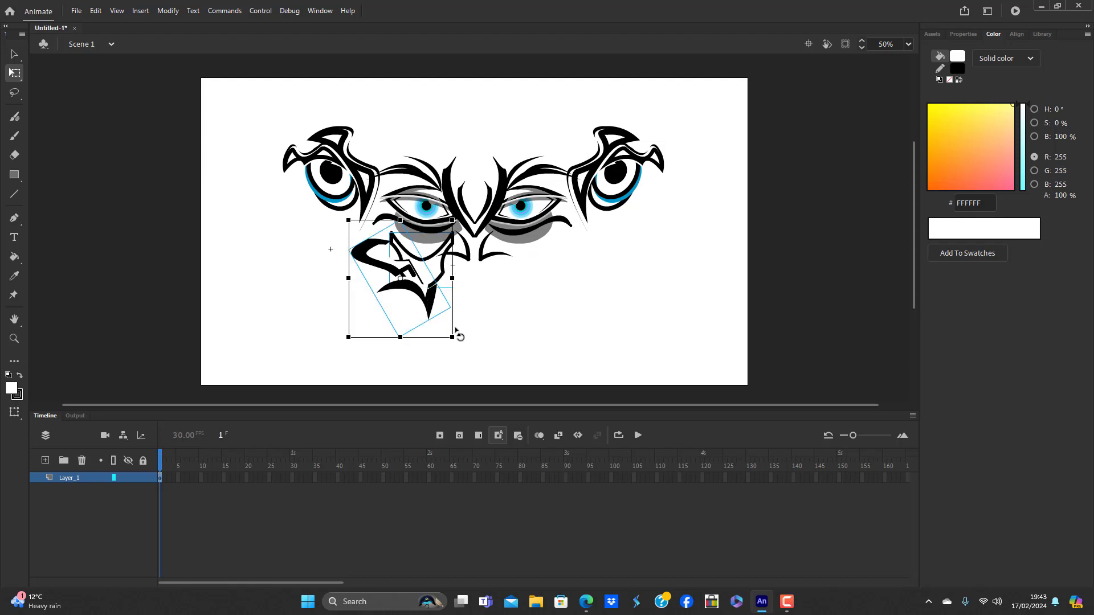
pyautogui.press('F8')
pyautogui.press('BackSpace')
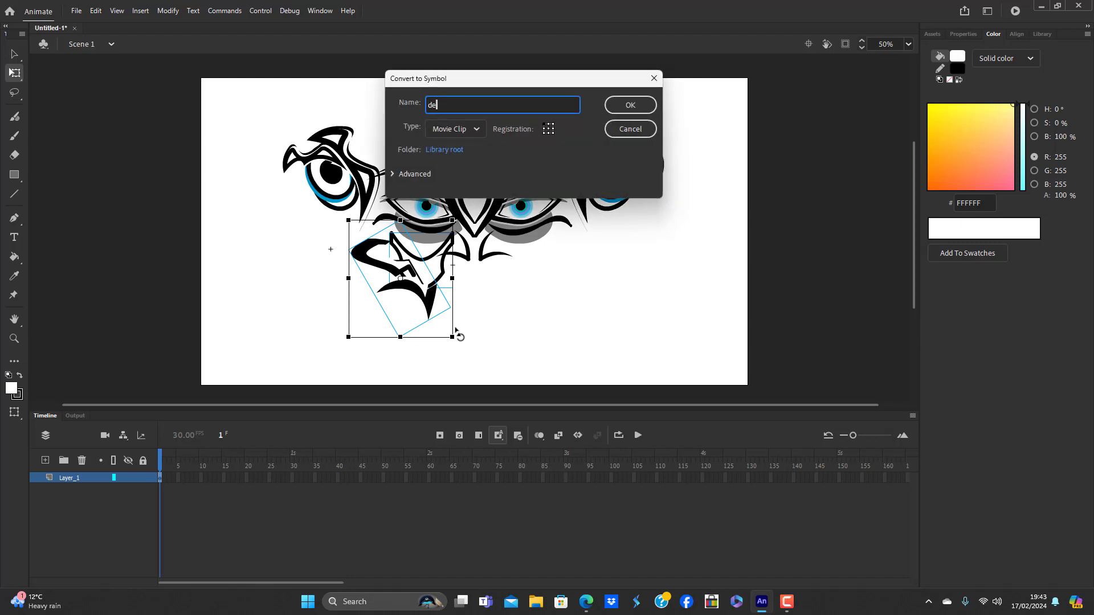
pyautogui.write('defined cheek bones')
pyautogui.press('Return')
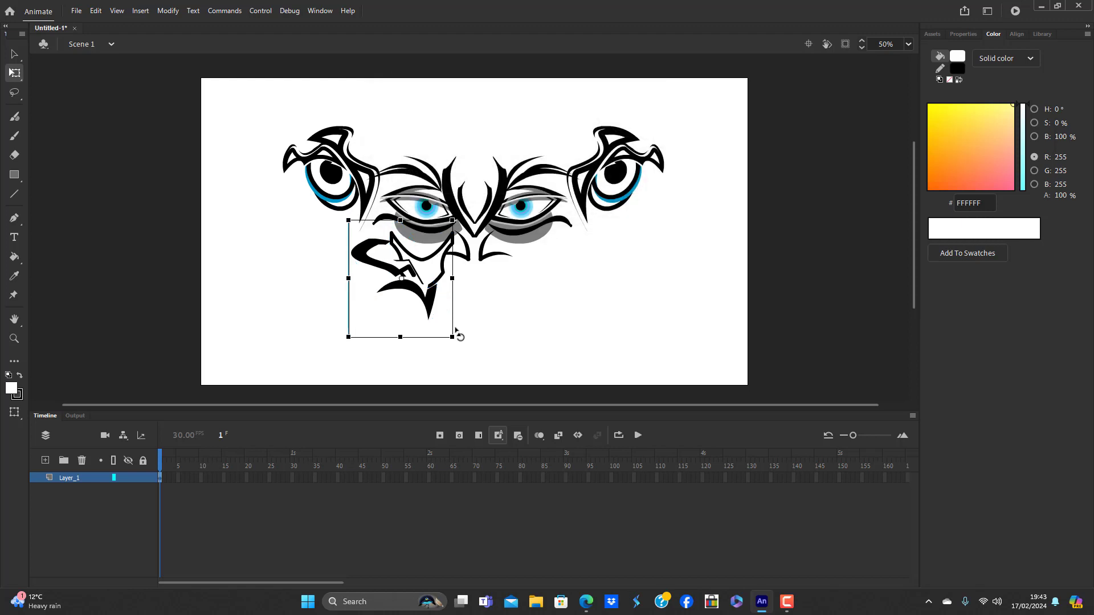
# Try to flip the cheek bones symbol horizontally in place and break it apart, and undo both changes
pyautogui.click(166, 14)
pyautogui.moveTo(222, 169)
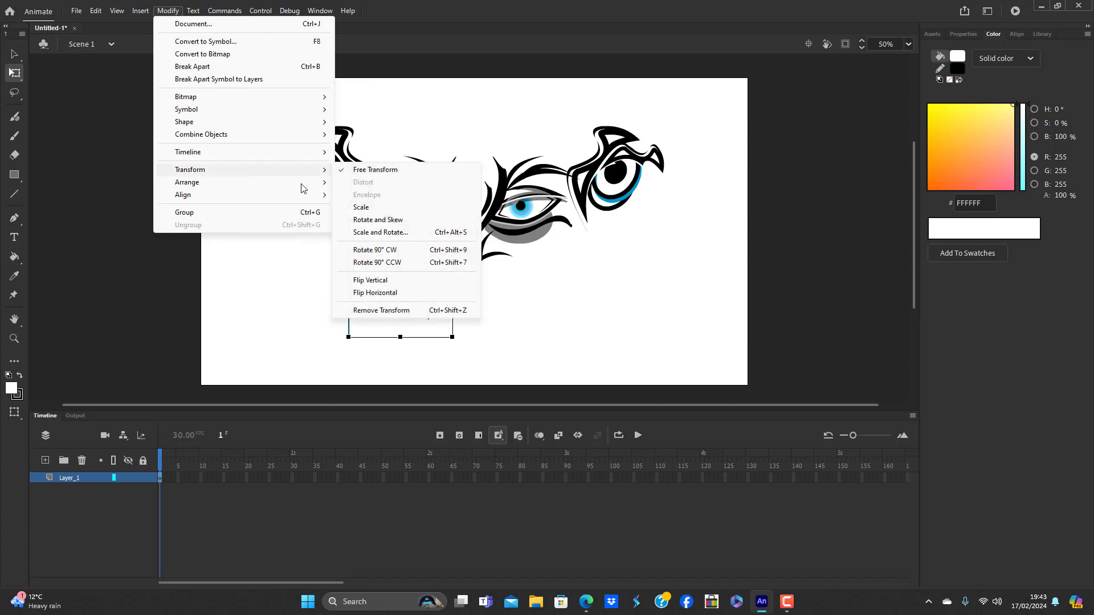
pyautogui.click(407, 292)
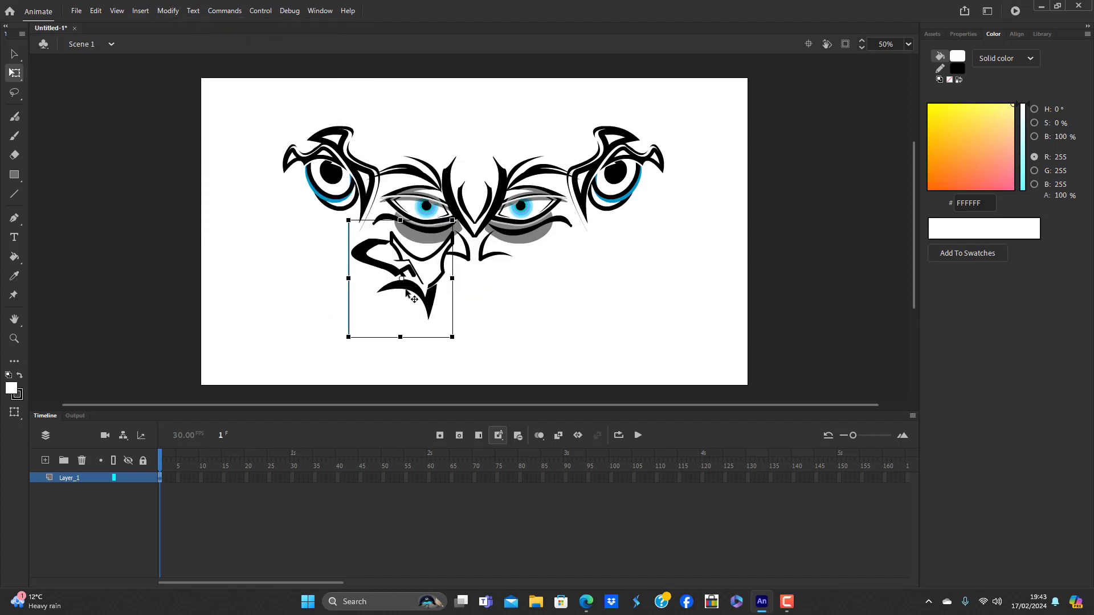
pyautogui.hotkey('ctrl', 'b')
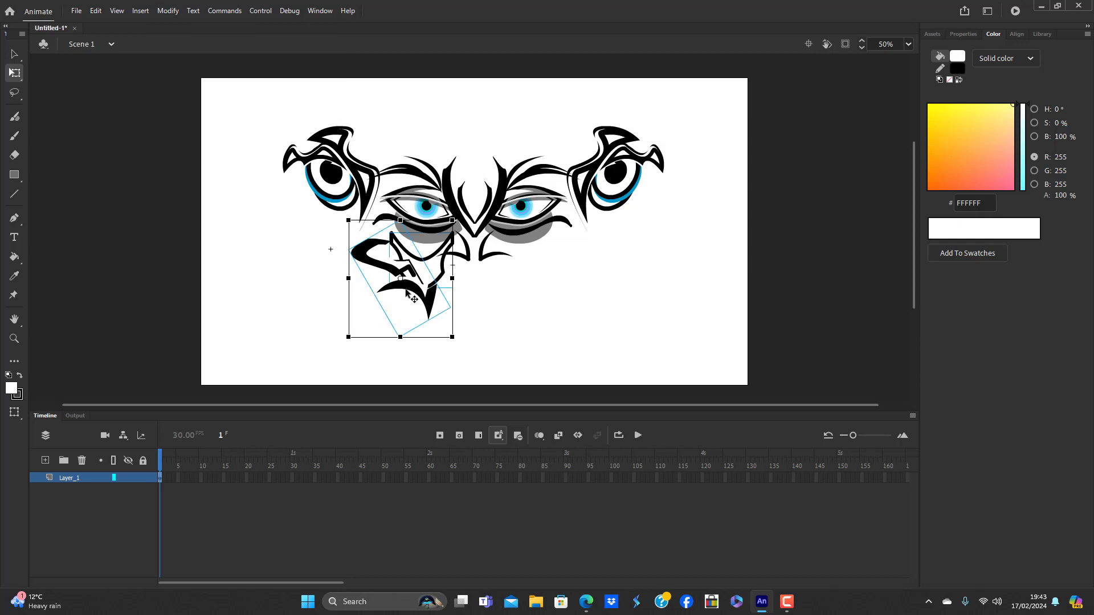
pyautogui.hotkey('ctrl', 'b')
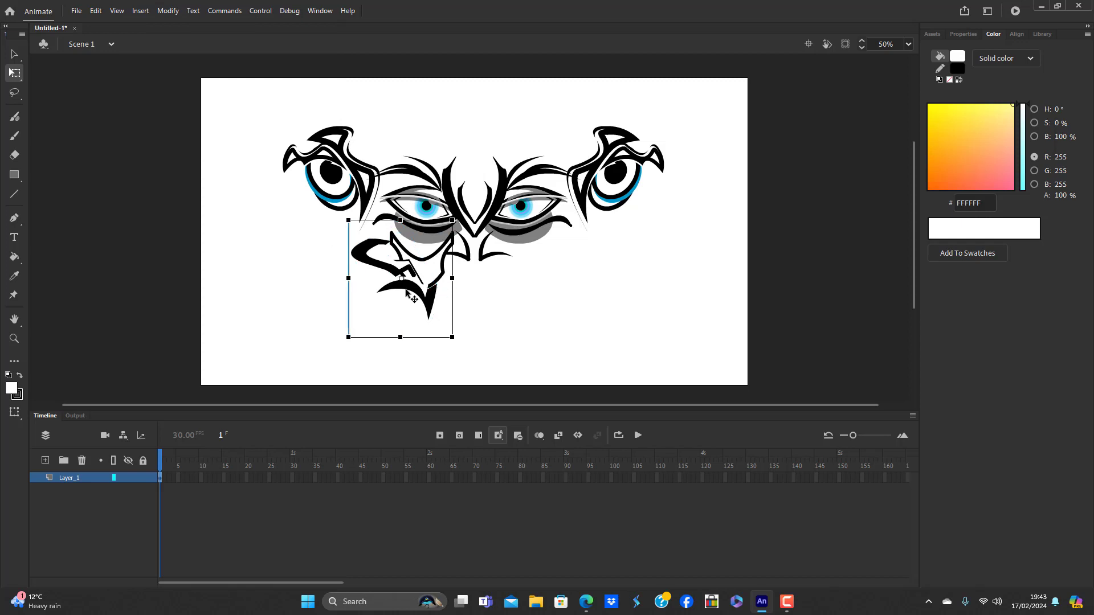
pyautogui.hotkey('ctrl', 'z')
pyautogui.click(525, 328)
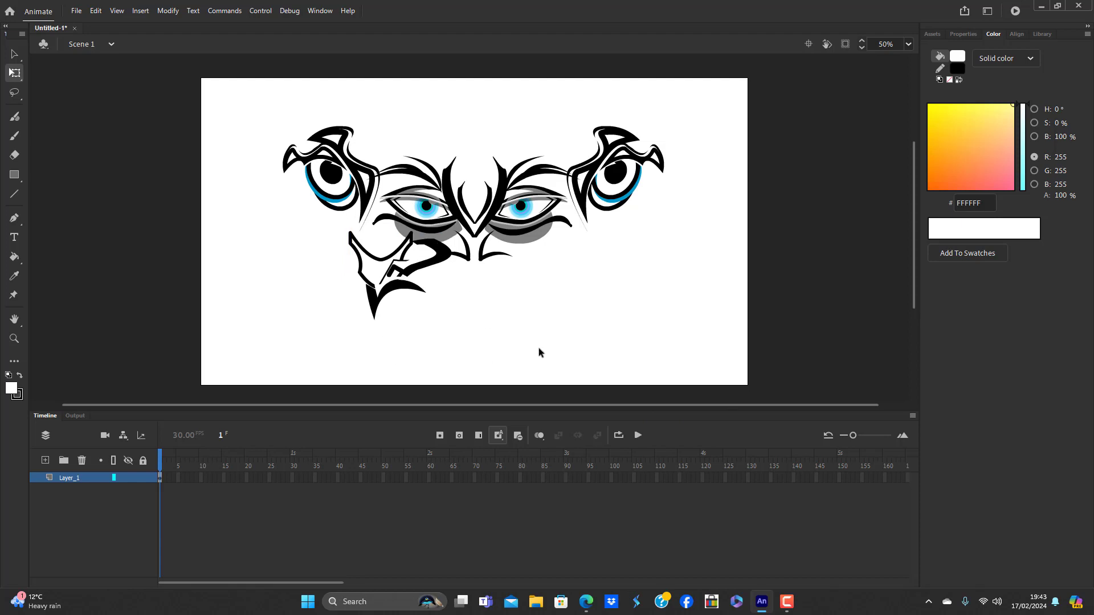
pyautogui.hotkey('ctrl', 'z')
pyautogui.hotkey('ctrl', 'z')
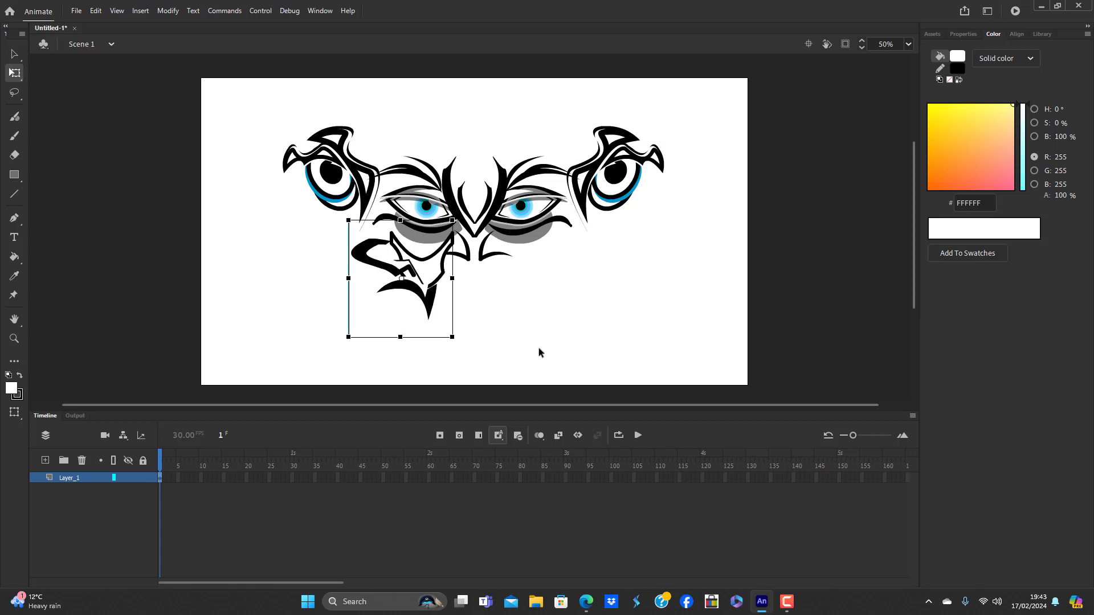
# Duplicate the cheek bones symbol onto the opposite side of the face and flip the copy horizontally
pyautogui.click(527, 343)
pyautogui.click(428, 284)
pyautogui.moveTo(408, 275); pyautogui.dragTo(576, 275)
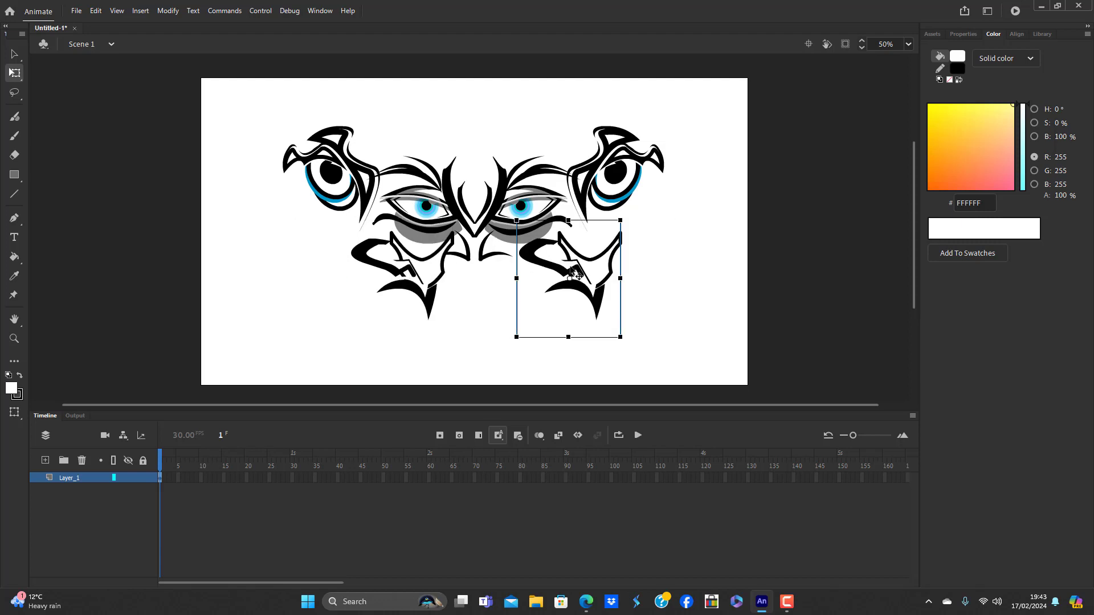
pyautogui.click(168, 11)
pyautogui.moveTo(234, 171)
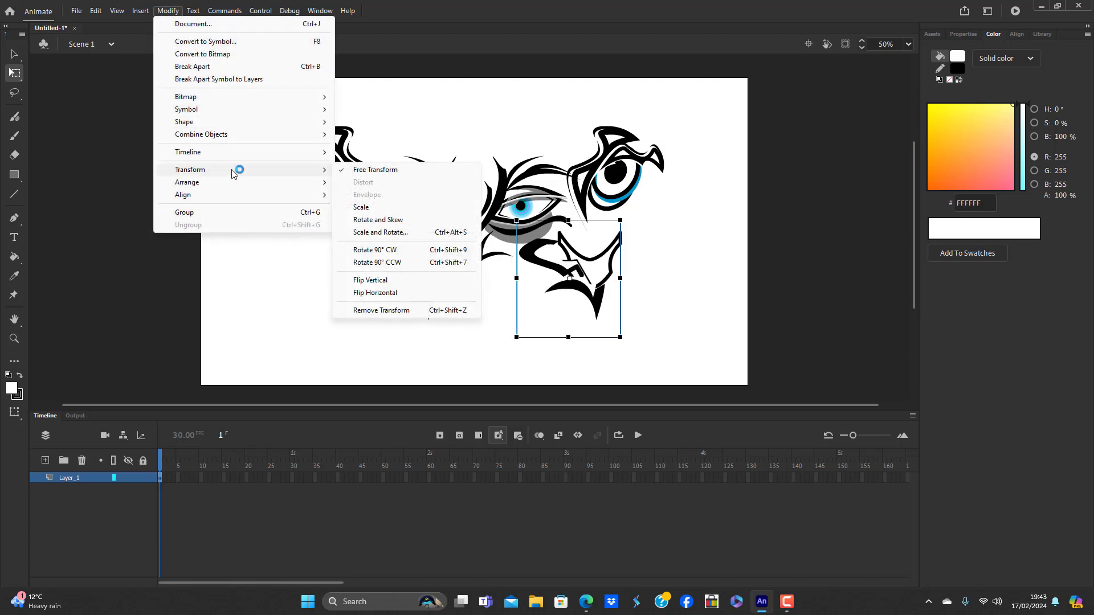
pyautogui.click(400, 290)
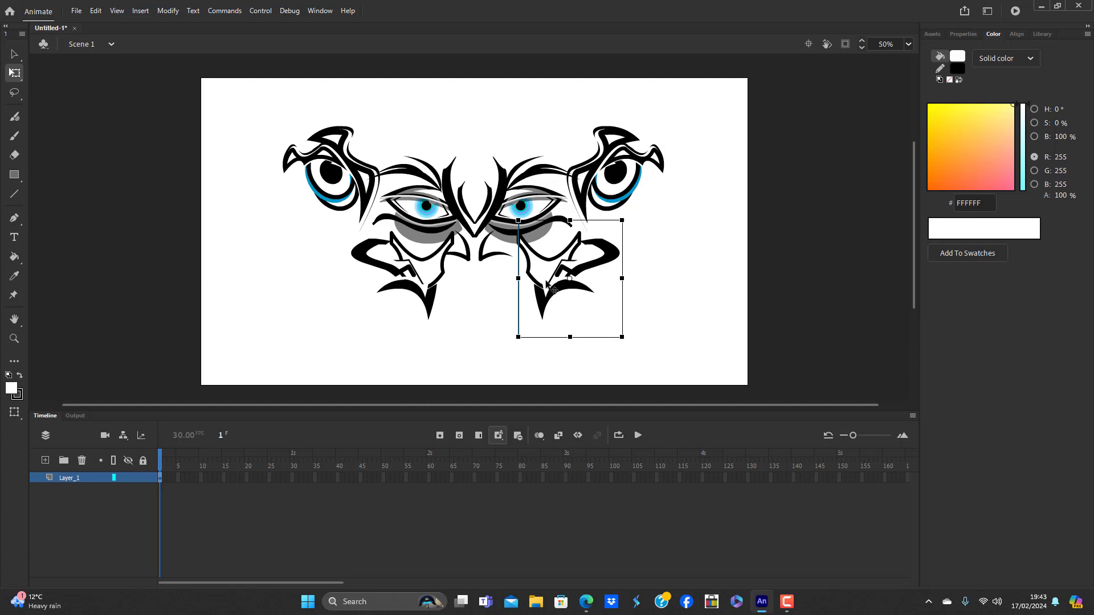
# Position the mirrored cheek bones copy beneath the right eye so it matches the spacing of the left one
pyautogui.moveTo(546, 286); pyautogui.dragTo(520, 281)
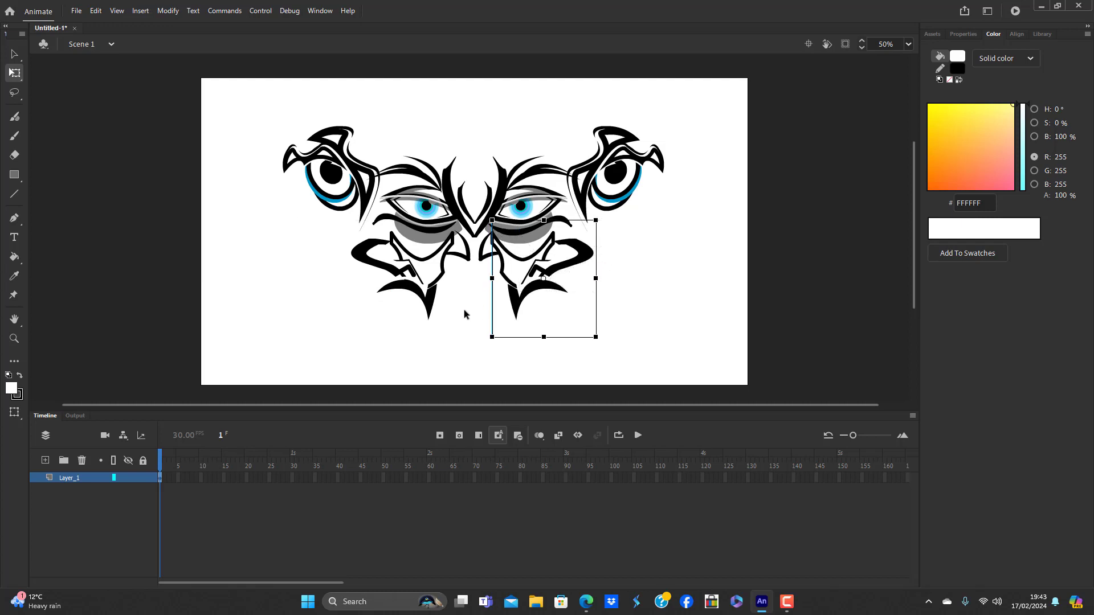
pyautogui.click(431, 283)
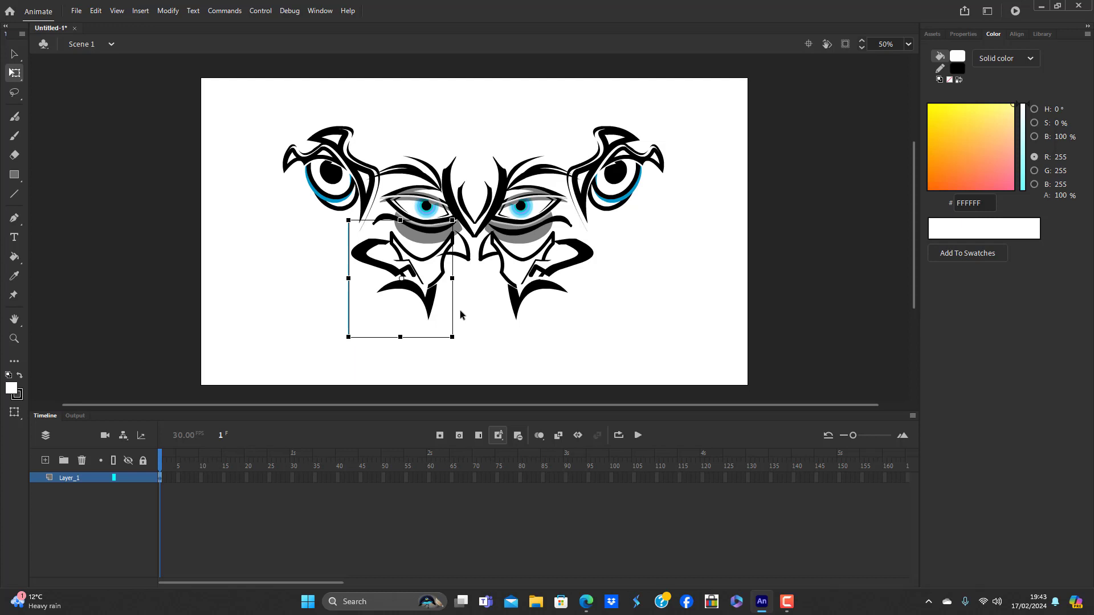
pyautogui.click(544, 260)
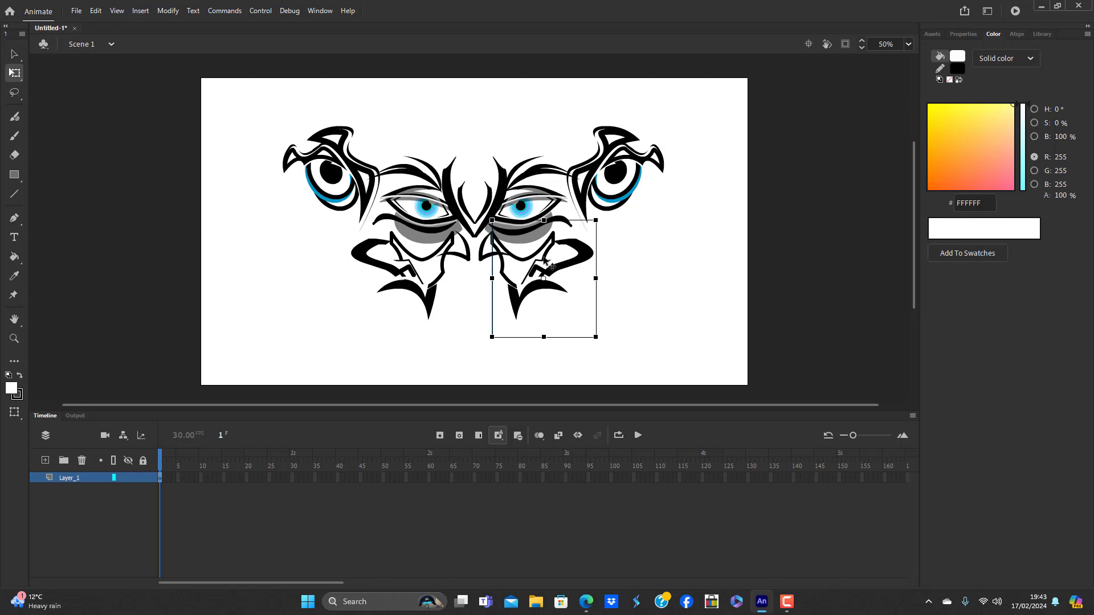
pyautogui.click(647, 267)
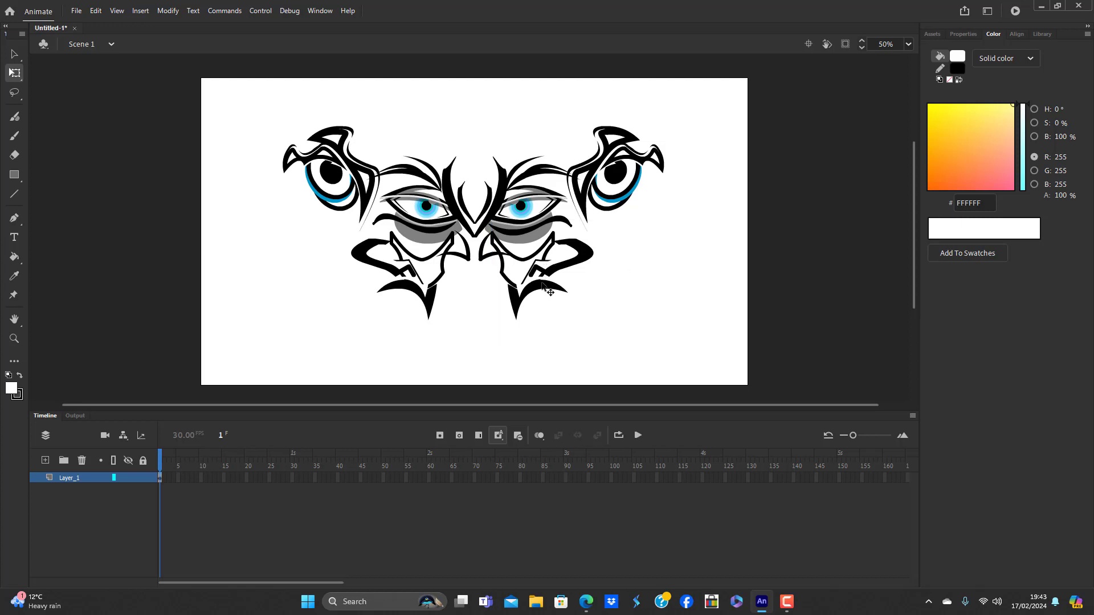
pyautogui.moveTo(532, 287); pyautogui.dragTo(537, 287)
pyautogui.click(722, 335)
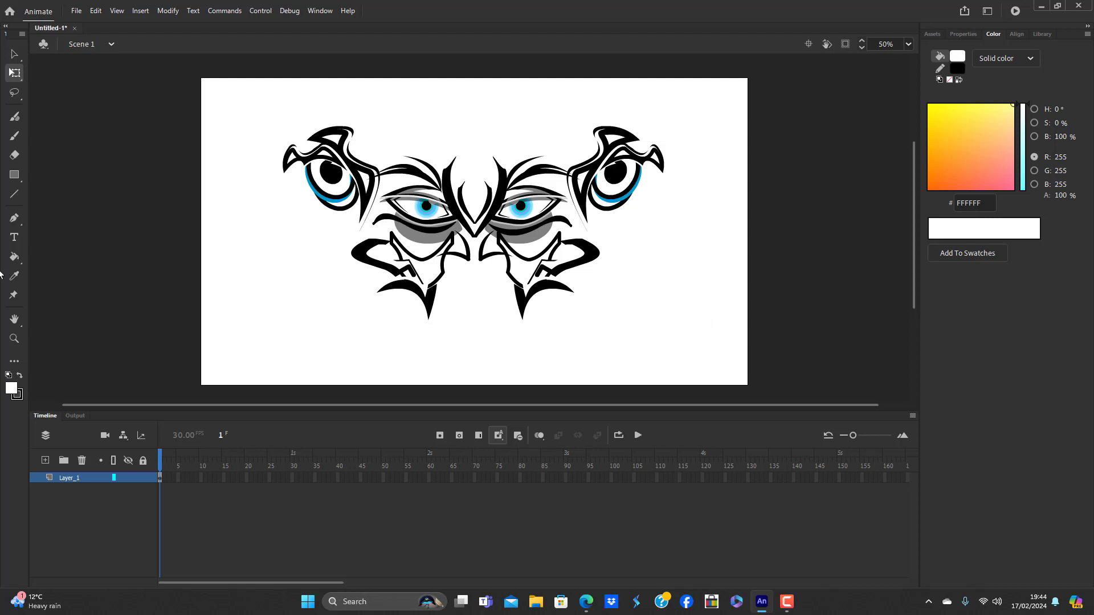
# Draw a small white rectangle with a black outline below the nose bridge and bend its edges into a pointed, curved shape
pyautogui.click(15, 175)
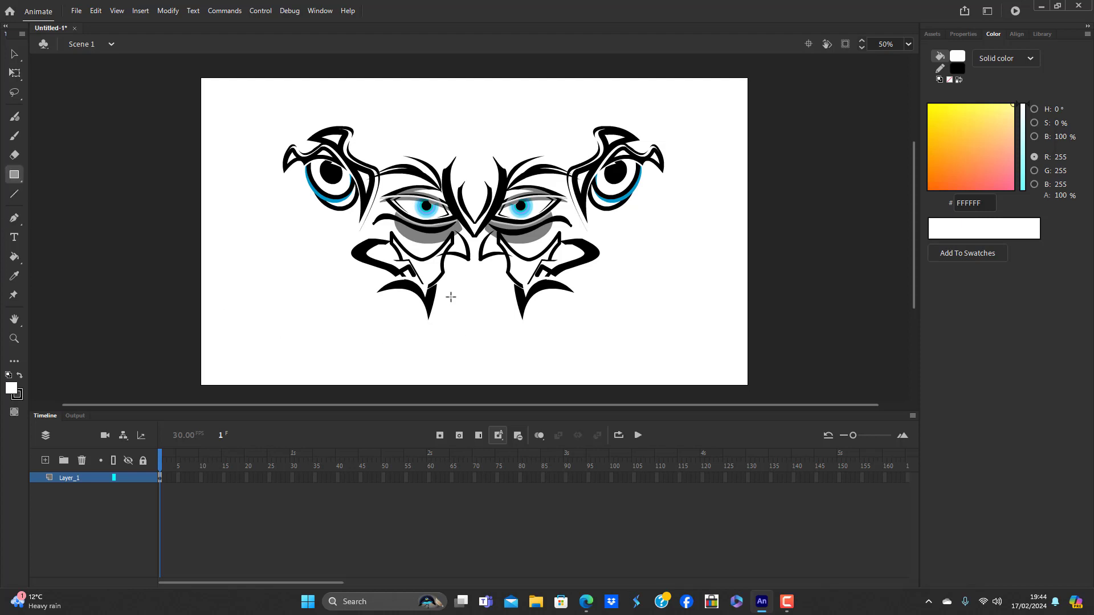
pyautogui.moveTo(454, 268); pyautogui.dragTo(500, 280)
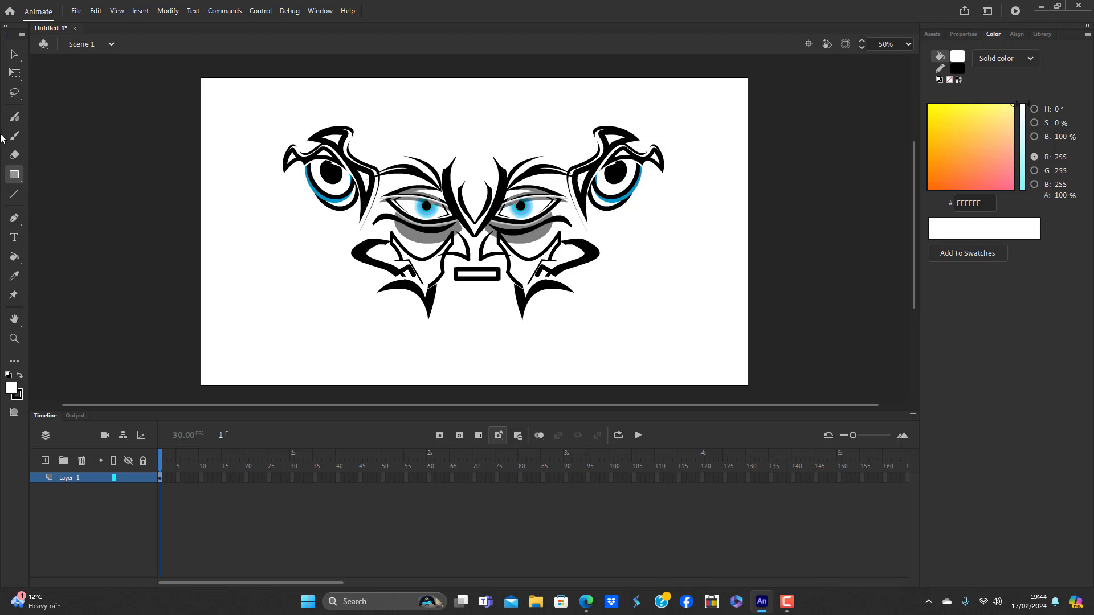
pyautogui.click(14, 53)
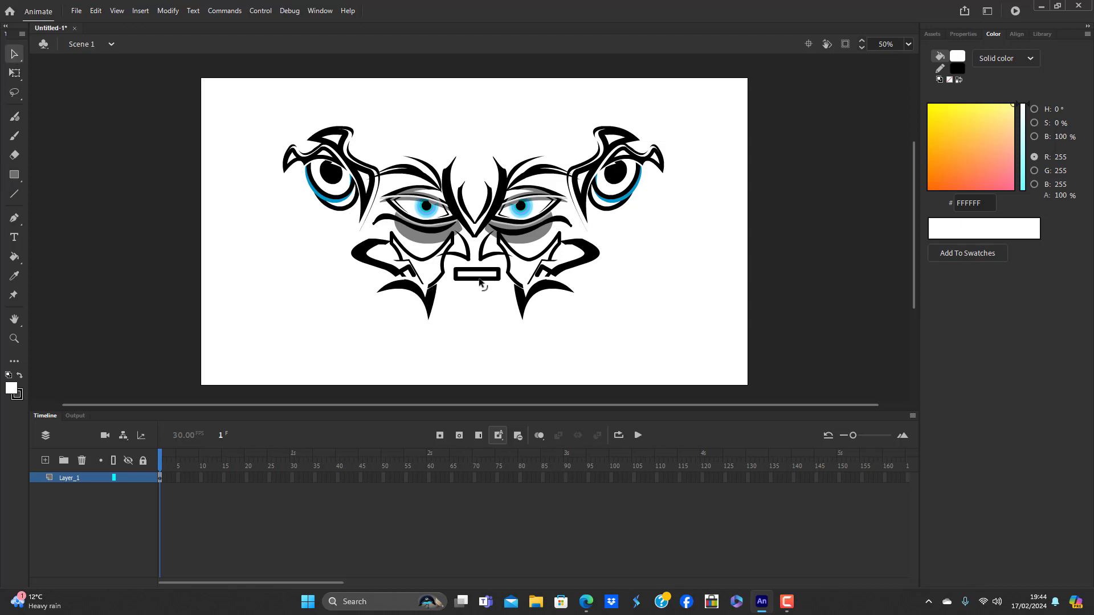
pyautogui.moveTo(482, 279)
pyautogui.mouseDown()
pyautogui.moveTo(479, 305)
pyautogui.moveTo(478, 287)
pyautogui.mouseUp()
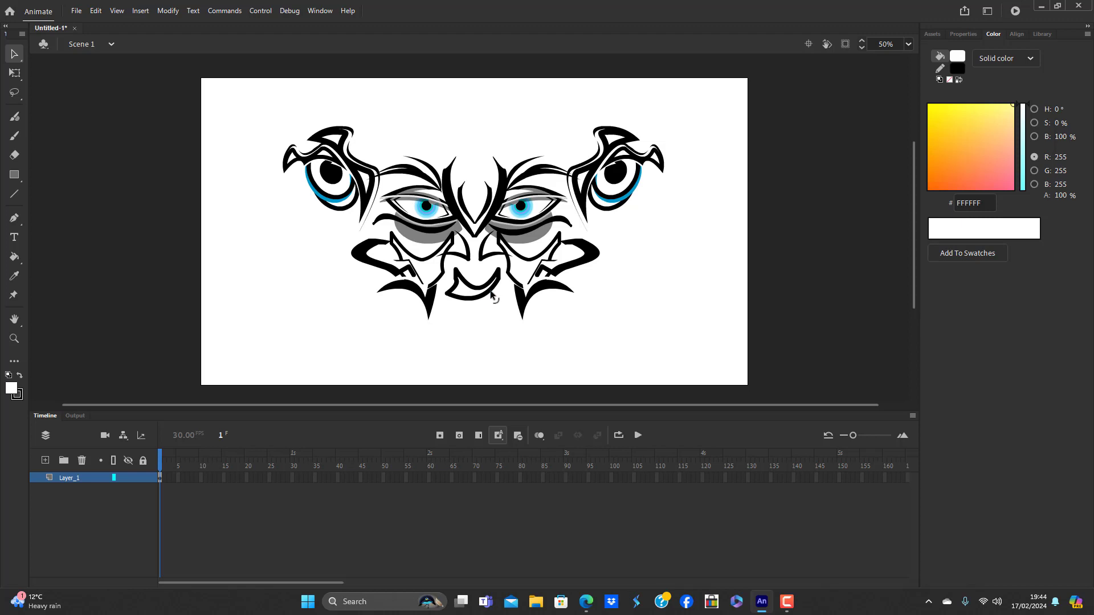
pyautogui.moveTo(495, 298)
pyautogui.mouseDown()
pyautogui.moveTo(510, 294)
pyautogui.moveTo(480, 279)
pyautogui.moveTo(480, 263)
pyautogui.moveTo(478, 317)
pyautogui.moveTo(481, 267)
pyautogui.moveTo(478, 305)
pyautogui.moveTo(482, 289)
pyautogui.mouseUp()
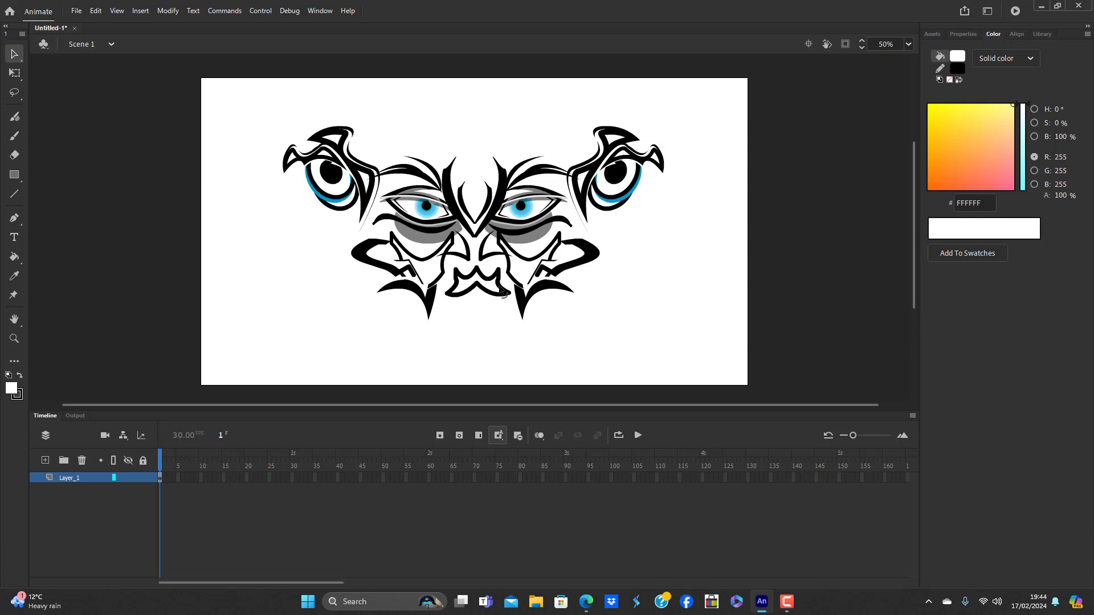
# Delete the curved shape below the nose bridge, including its fill and outline
pyautogui.click(496, 285)
pyautogui.doubleClick(498, 294)
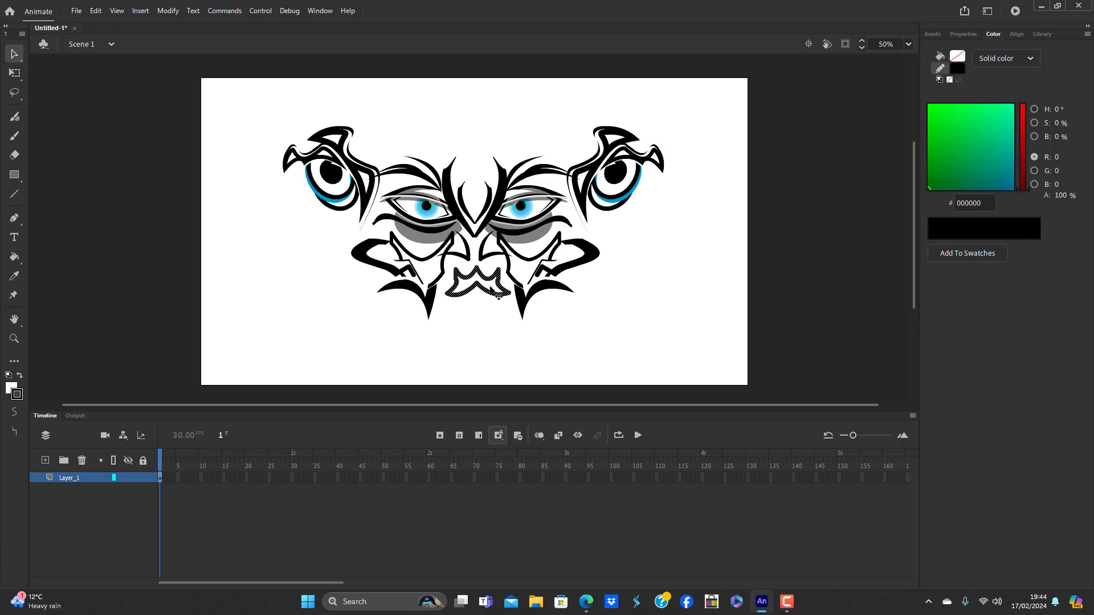
pyautogui.press('Delete')
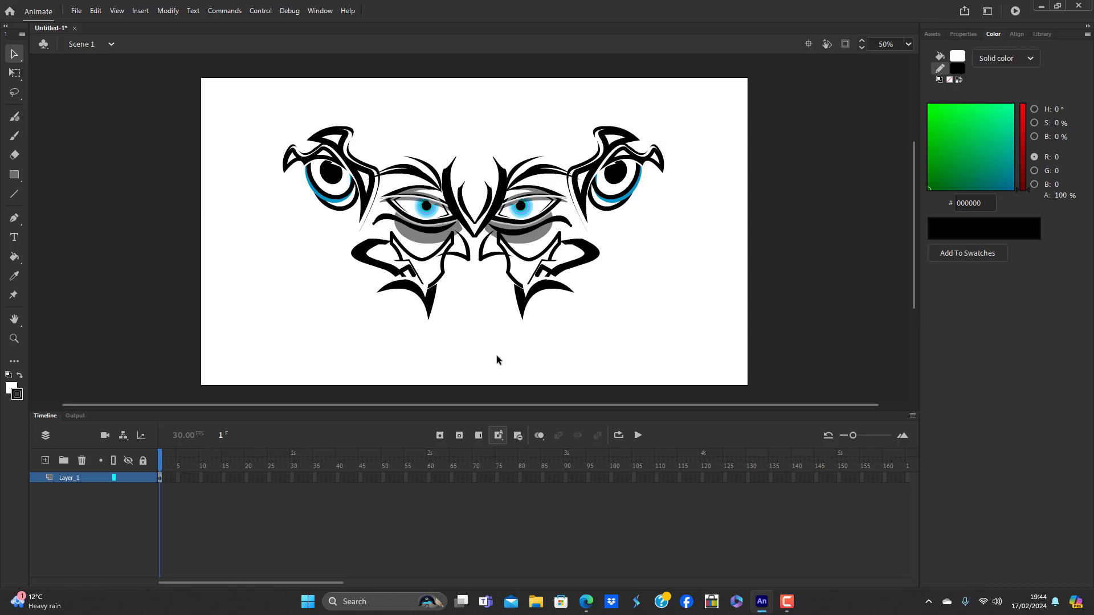
# Inside the ear_full symbol, duplicate the ear ornament, rotate the copy outward above the original, and return to the main scene
pyautogui.click(345, 157)
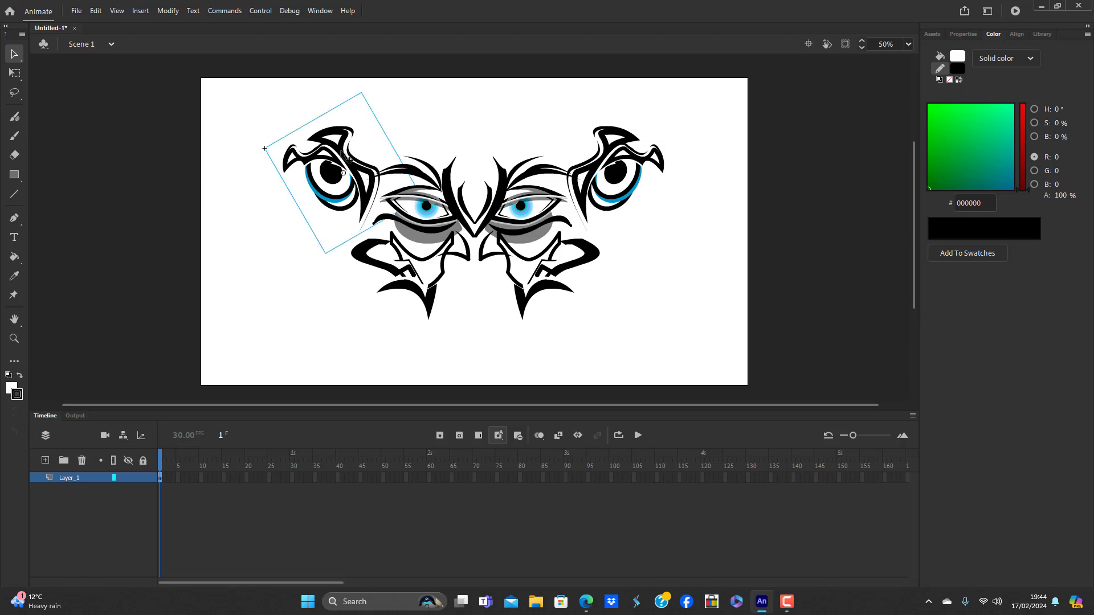
pyautogui.doubleClick(347, 159)
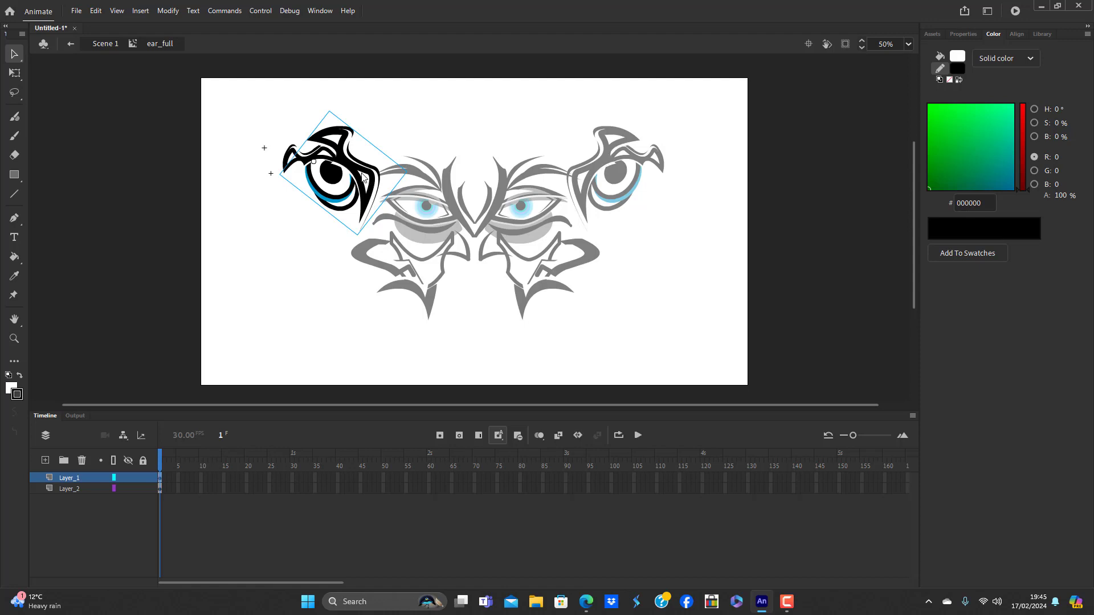
pyautogui.moveTo(369, 182); pyautogui.dragTo(318, 140)
pyautogui.press('q')
pyautogui.doubleClick(312, 286)
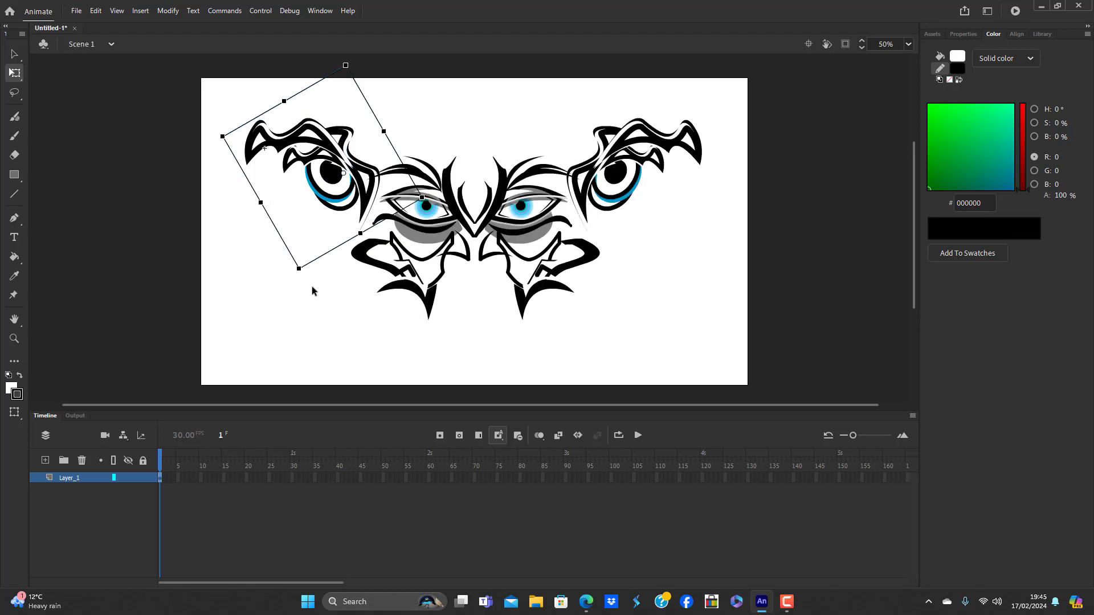
pyautogui.click(312, 290)
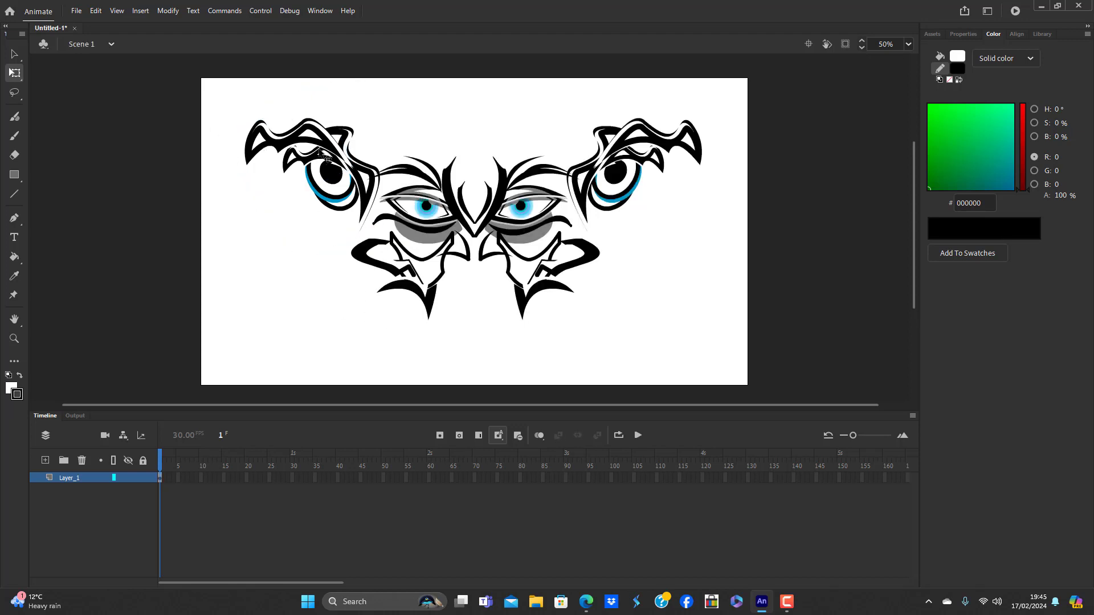
# Try rotating the left ear symbol more upright and shifting it outward from the eye
pyautogui.click(351, 147)
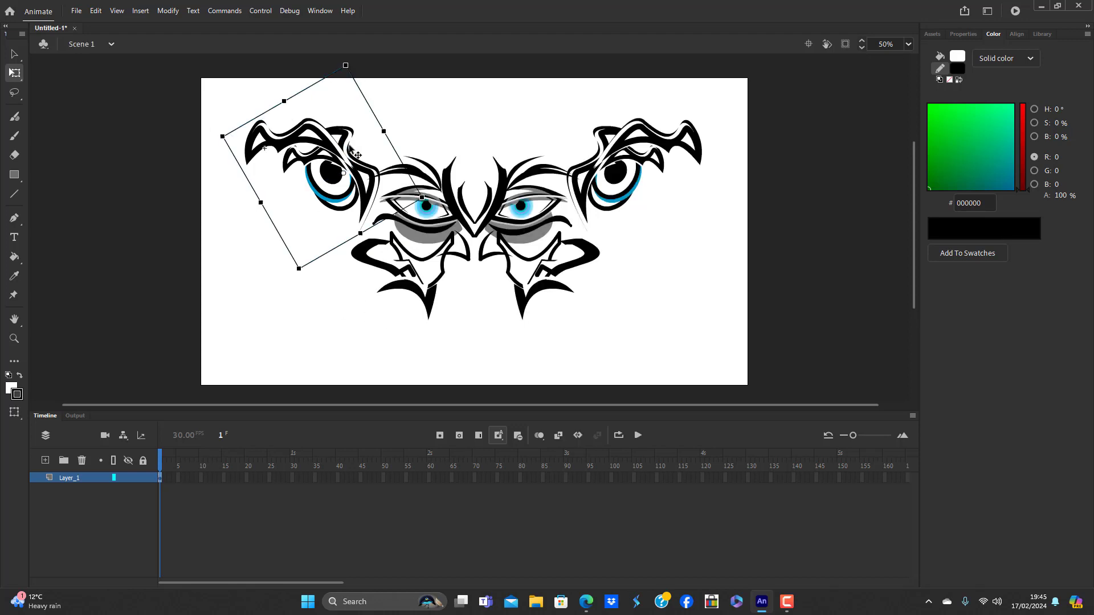
pyautogui.click(667, 277)
pyautogui.click(366, 184)
pyautogui.moveTo(436, 191); pyautogui.dragTo(351, 223)
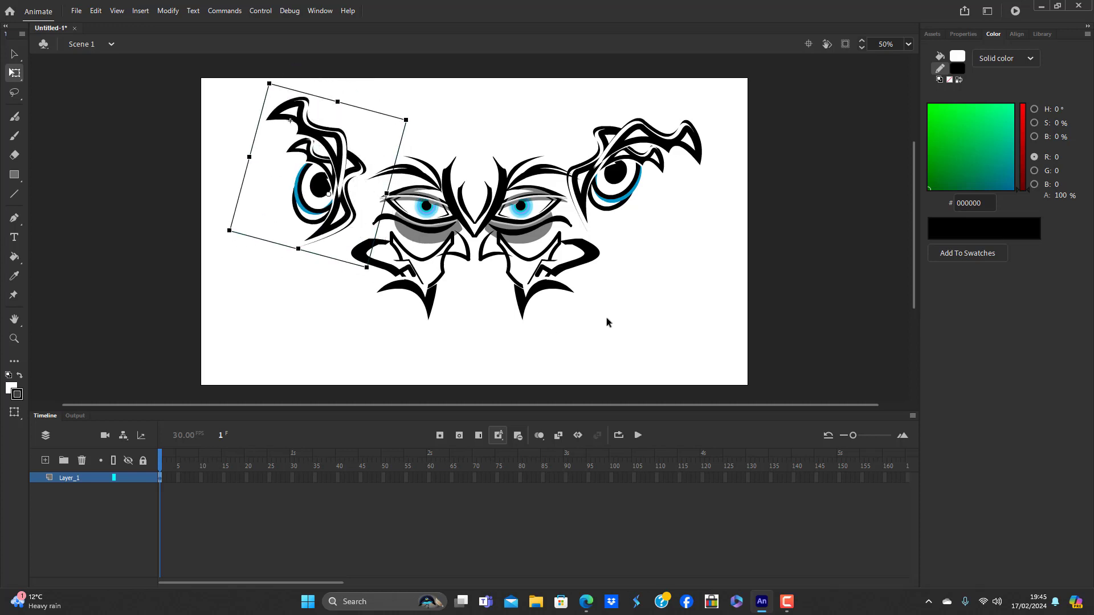
pyautogui.click(667, 299)
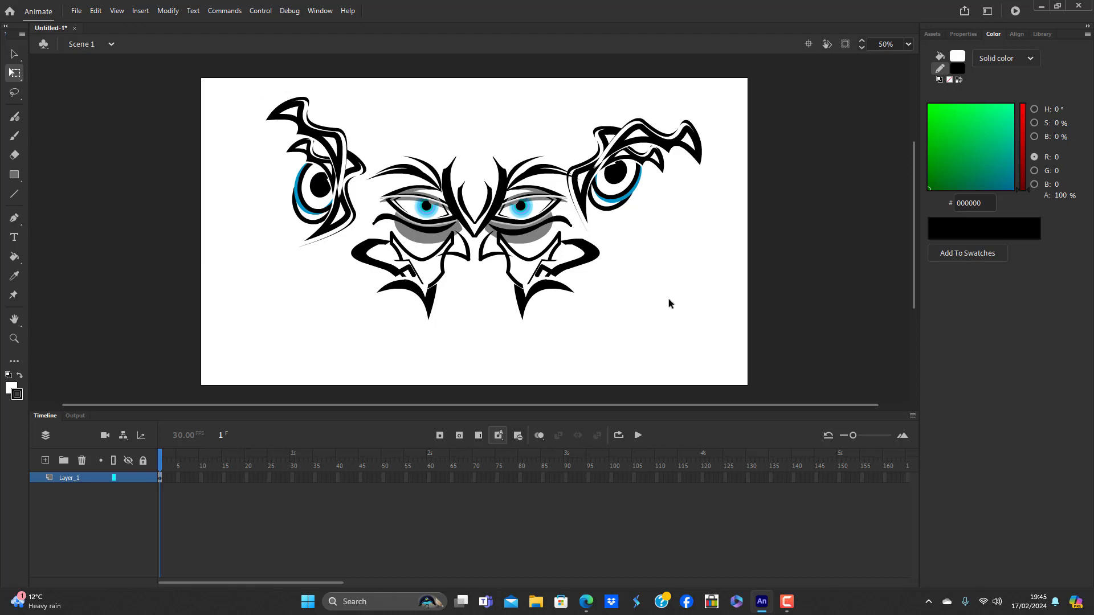
# Undo the left ear's move and rotation, stepping back into the ear_full symbol with the rotated ornament copy selected
pyautogui.hotkey('ctrl', 'z')
pyautogui.hotkey('ctrl', 'z')
pyautogui.hotkey('ctrl', 'z')
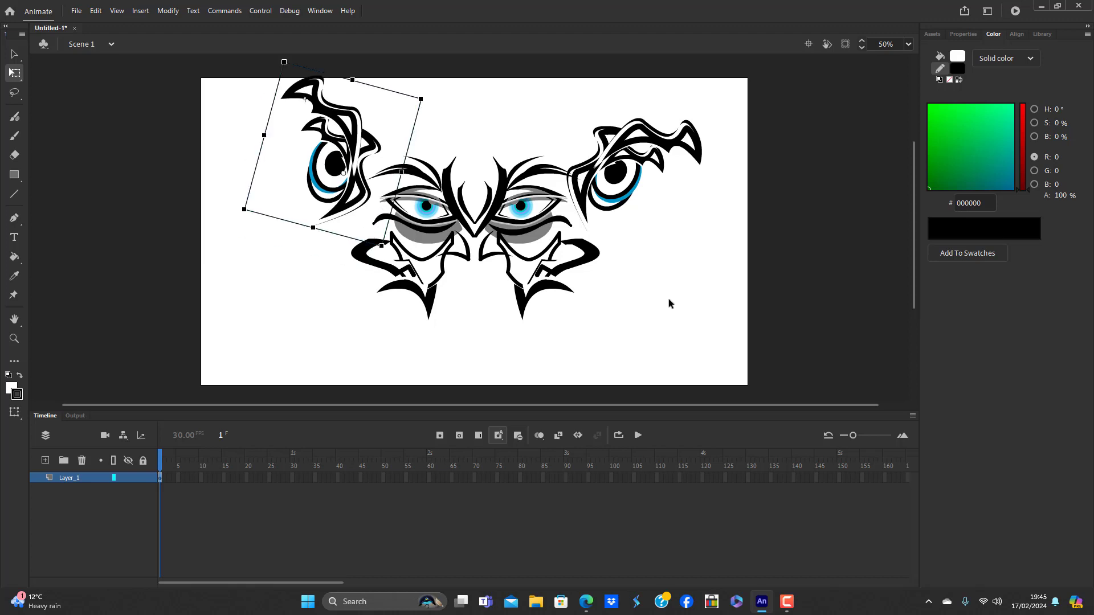
pyautogui.hotkey('ctrl', 'z')
pyautogui.hotkey('ctrl', 'z')
pyautogui.hotkey('ctrl', 'z')
pyautogui.hotkey('ctrl', 'z')
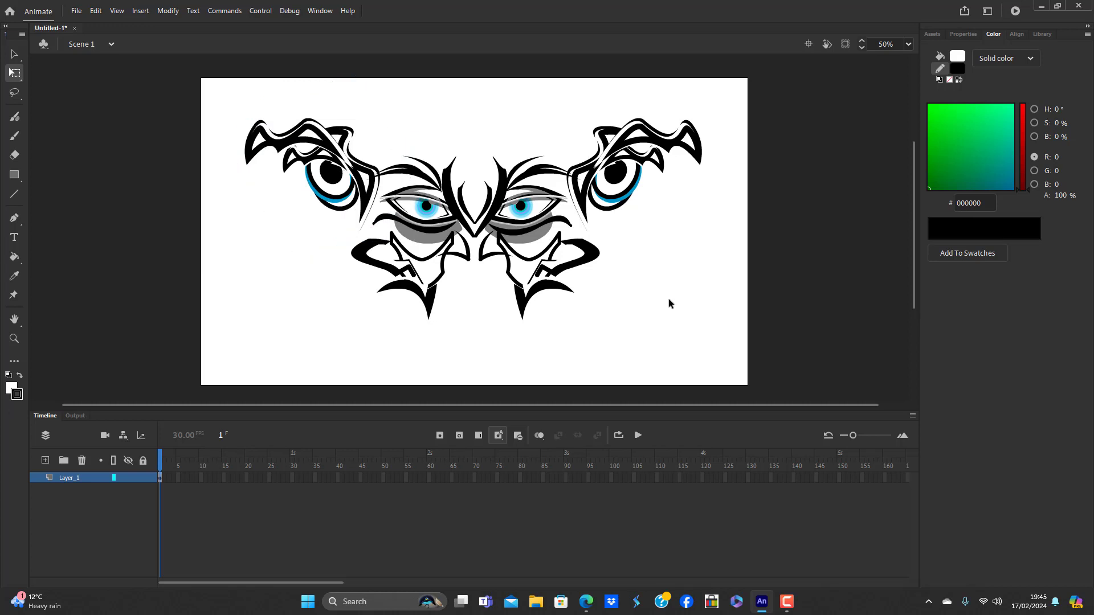
pyautogui.hotkey('ctrl', 'z')
pyautogui.hotkey('ctrl', 'z')
pyautogui.hotkey('ctrl', 'z')
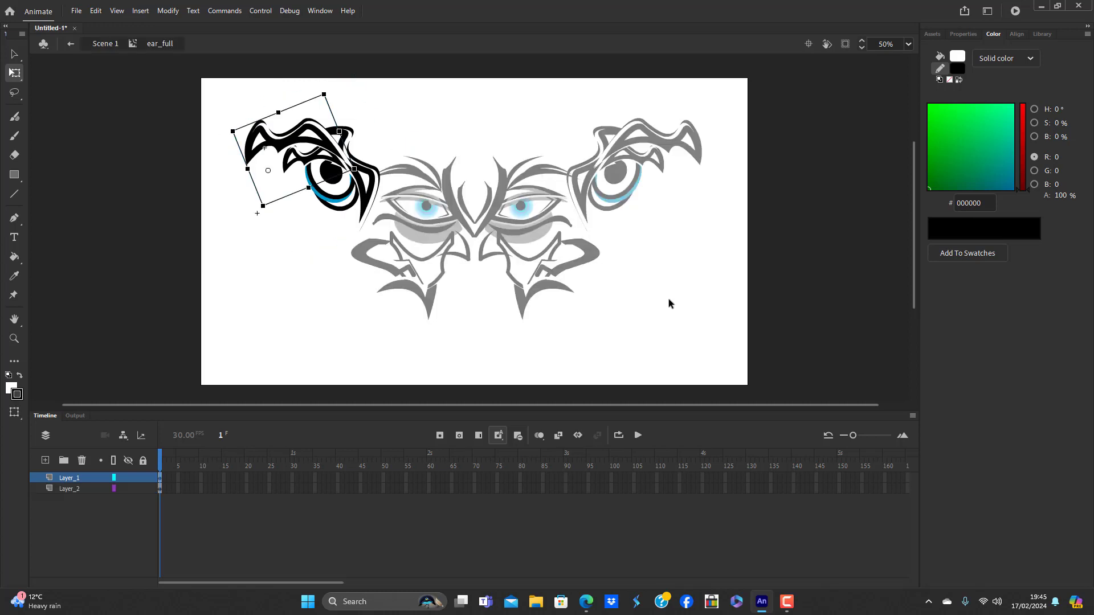
# Move and rotate the ornament copy inside ear_full so it hangs below the left ear's round eye, and return to the main scene
pyautogui.hotkey('ctrl', 'z')
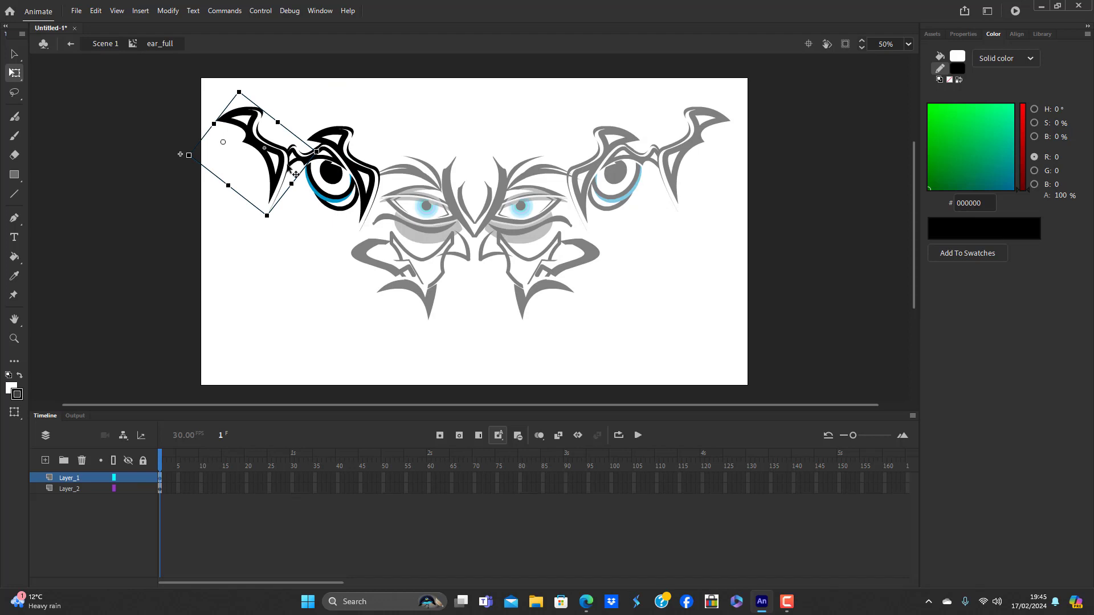
pyautogui.moveTo(297, 170); pyautogui.dragTo(298, 342)
pyautogui.moveTo(292, 288); pyautogui.dragTo(345, 240)
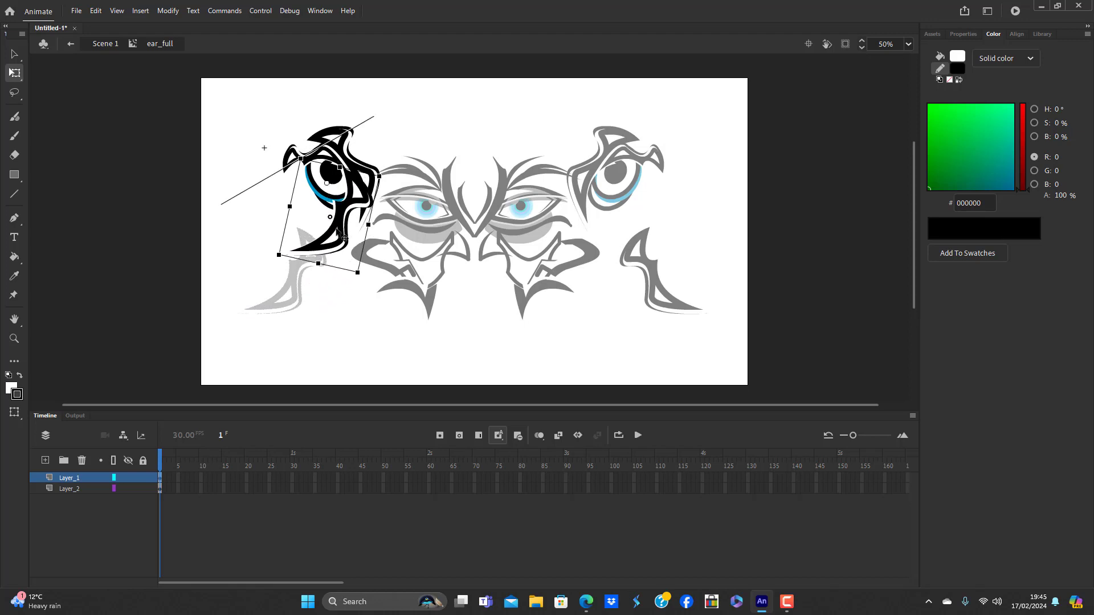
pyautogui.click(618, 348)
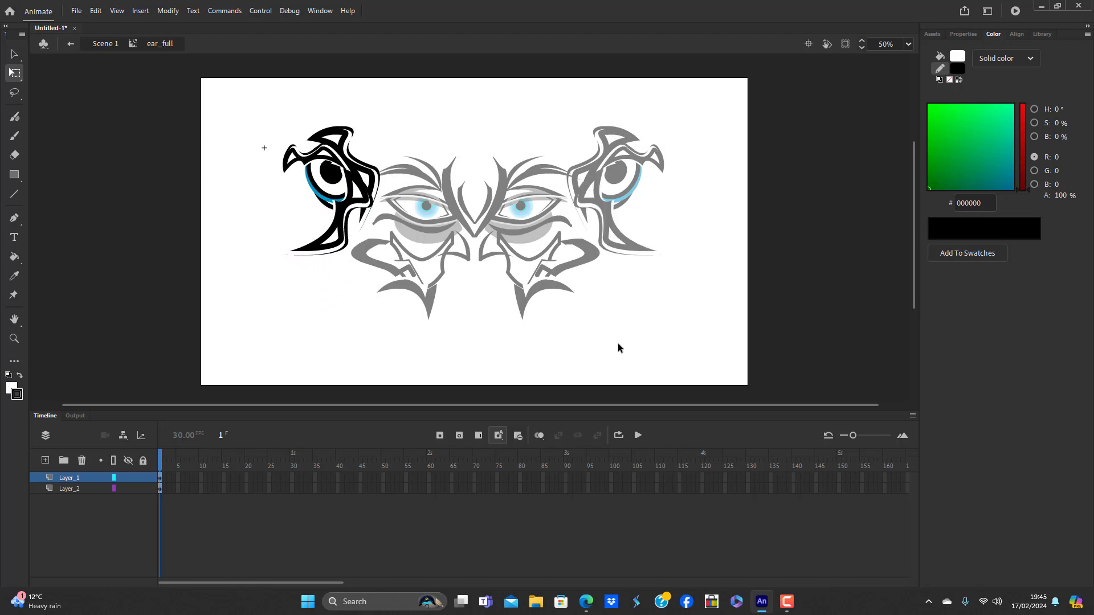
pyautogui.doubleClick(618, 348)
pyautogui.click(620, 348)
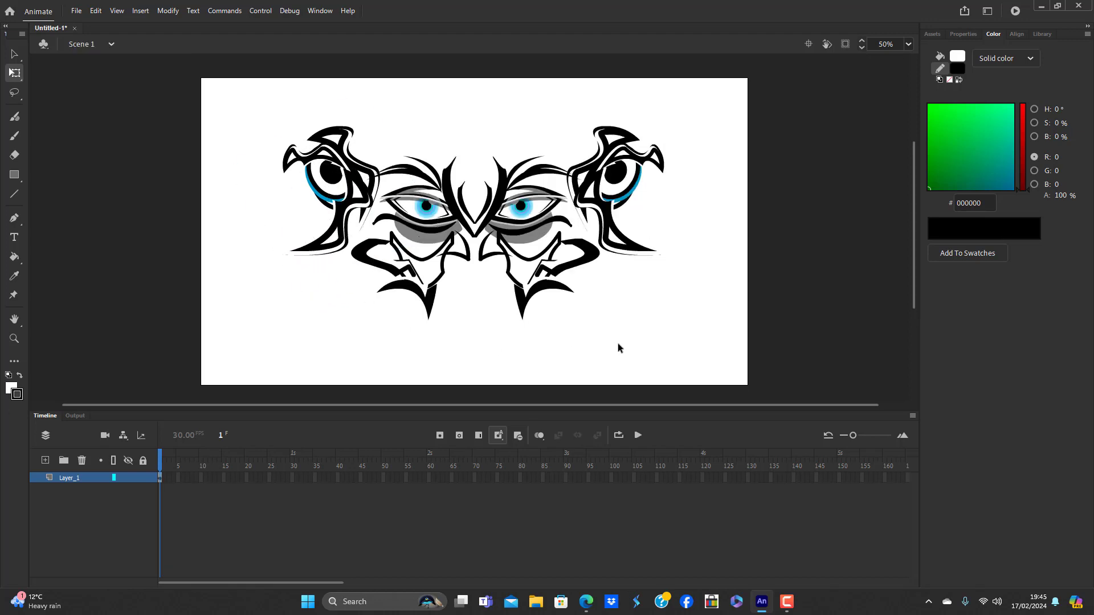
# Send the hanging ornament copy one level back inside the ear_full symbol and return to the main scene
pyautogui.doubleClick(352, 186)
pyautogui.click(356, 189)
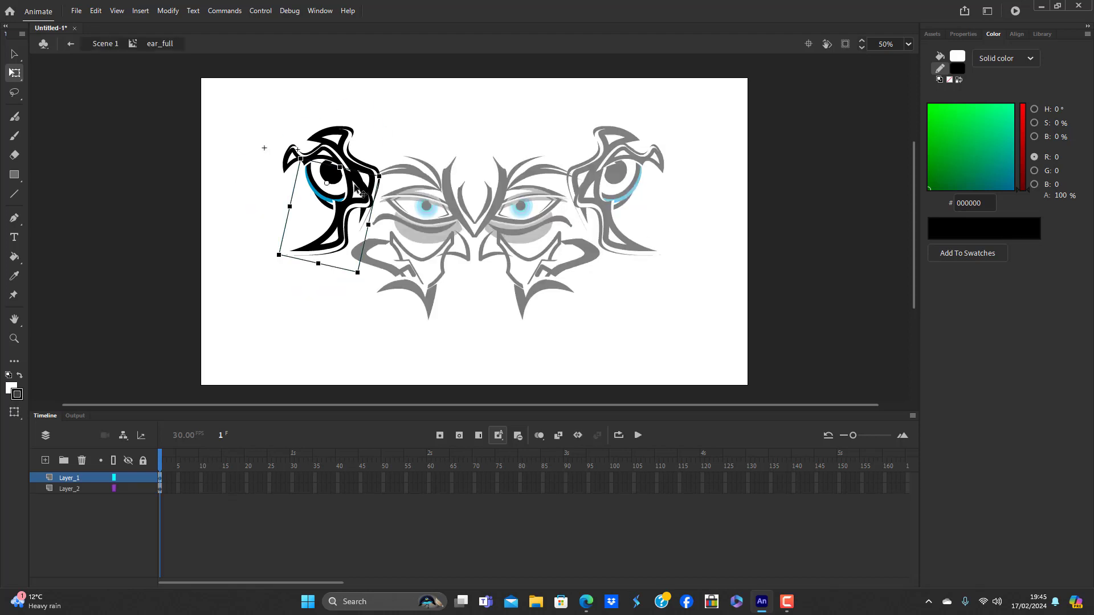
pyautogui.hotkey('ctrl', 'Down')
pyautogui.doubleClick(623, 347)
pyautogui.click(623, 347)
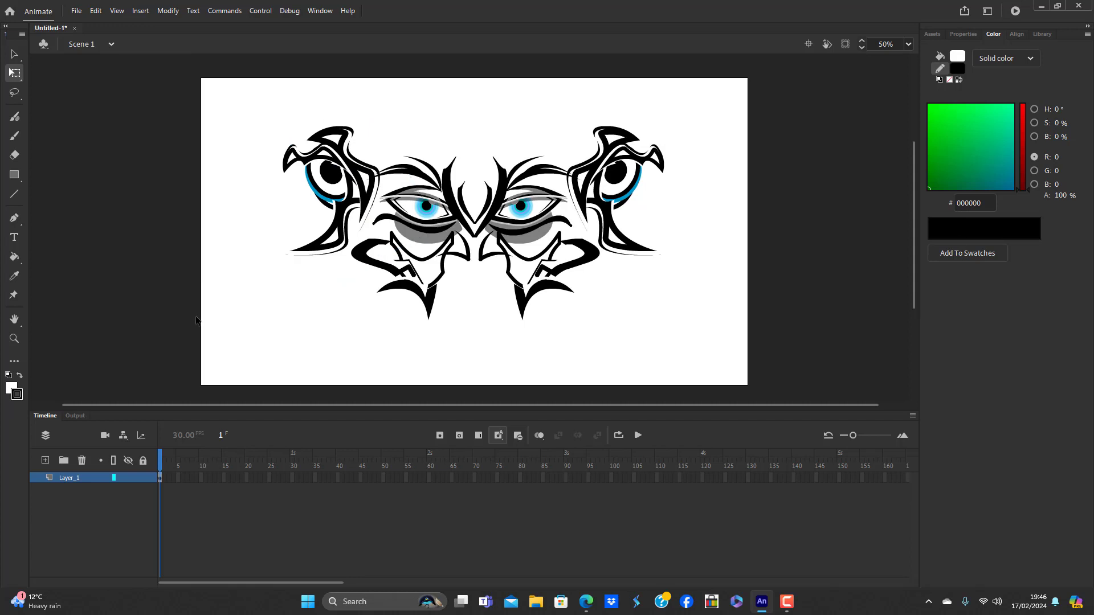
# Duplicate the hanging ornament's symbol inside ear_full under the default copy name
pyautogui.doubleClick(346, 239)
pyautogui.rightClick(339, 239)
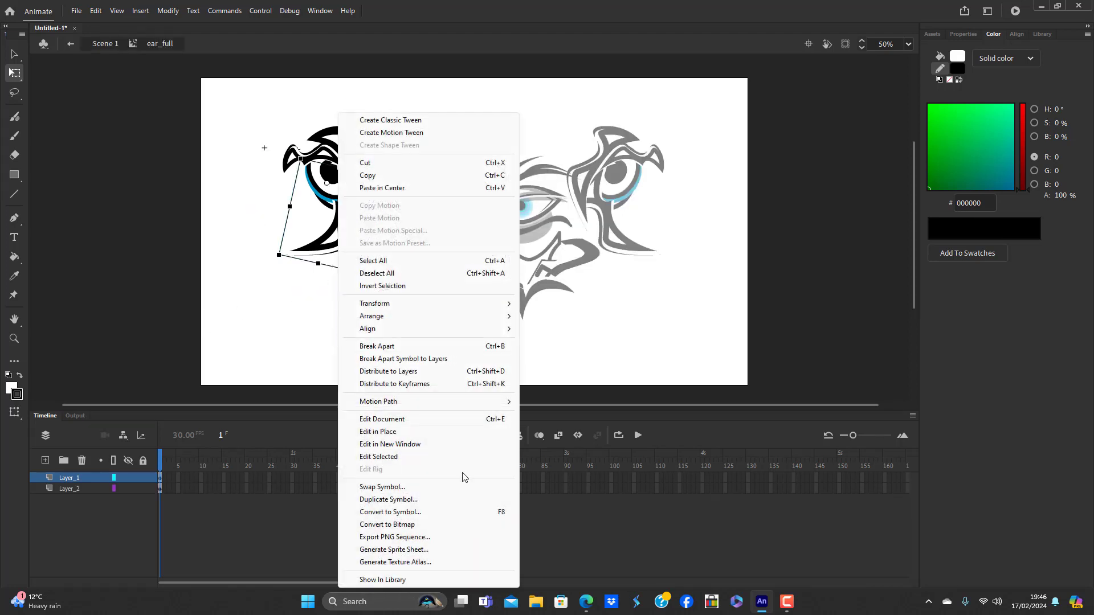
pyautogui.click(406, 500)
pyautogui.click(631, 287)
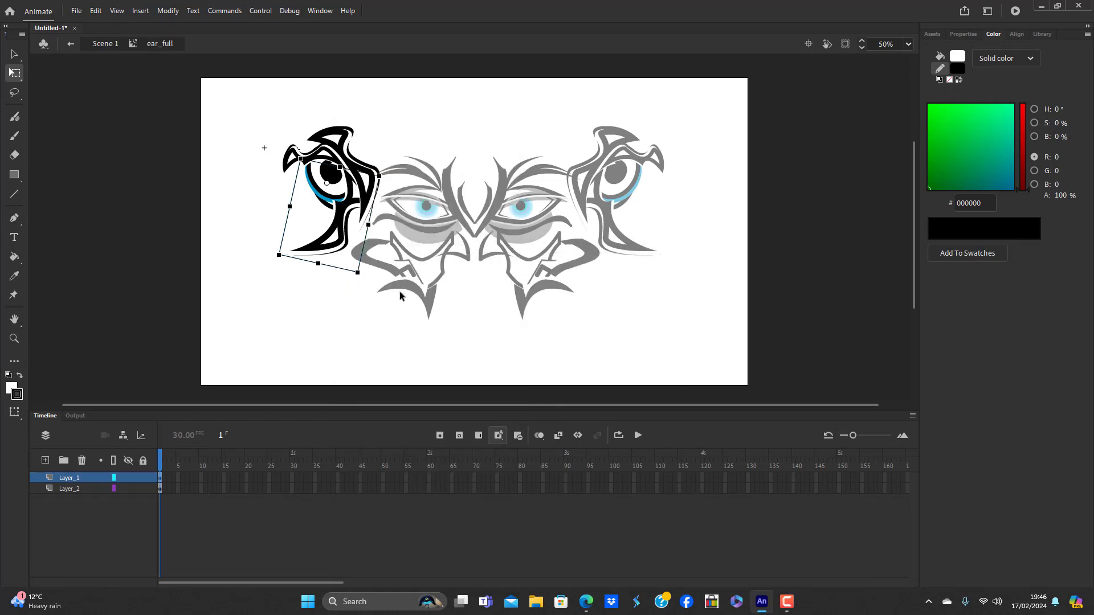
# Inside the duplicated ornament symbol, cut away the lower curved tail so only a short stub remains below the ear
pyautogui.click(323, 306)
pyautogui.moveTo(256, 286); pyautogui.dragTo(371, 234)
pyautogui.click(320, 334)
pyautogui.doubleClick(336, 232)
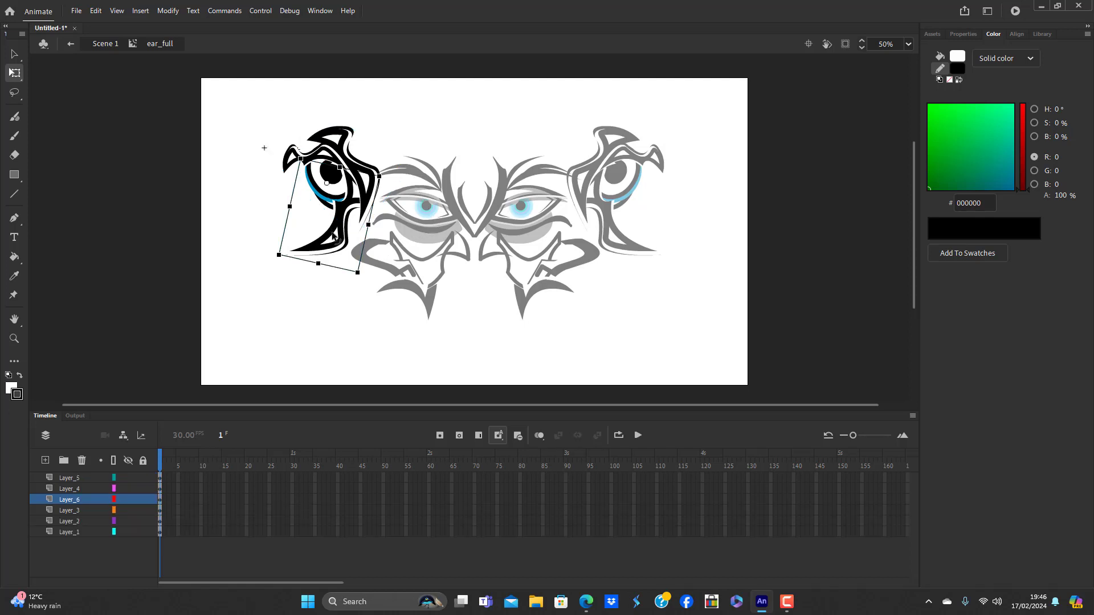
pyautogui.moveTo(250, 310); pyautogui.dragTo(353, 244)
pyautogui.press('Delete')
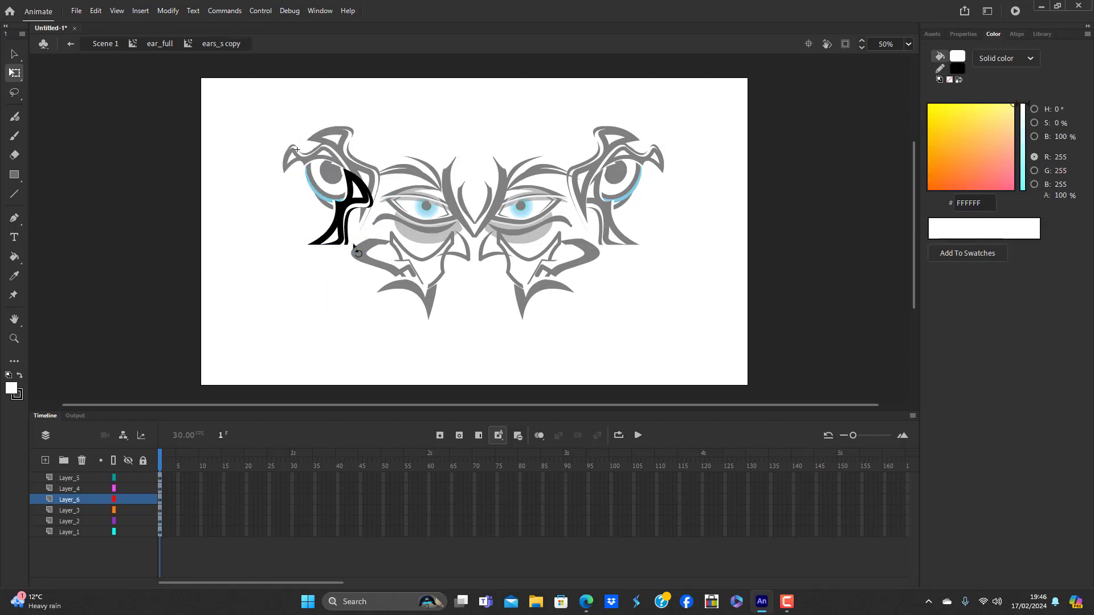
pyautogui.moveTo(320, 244); pyautogui.dragTo(370, 231)
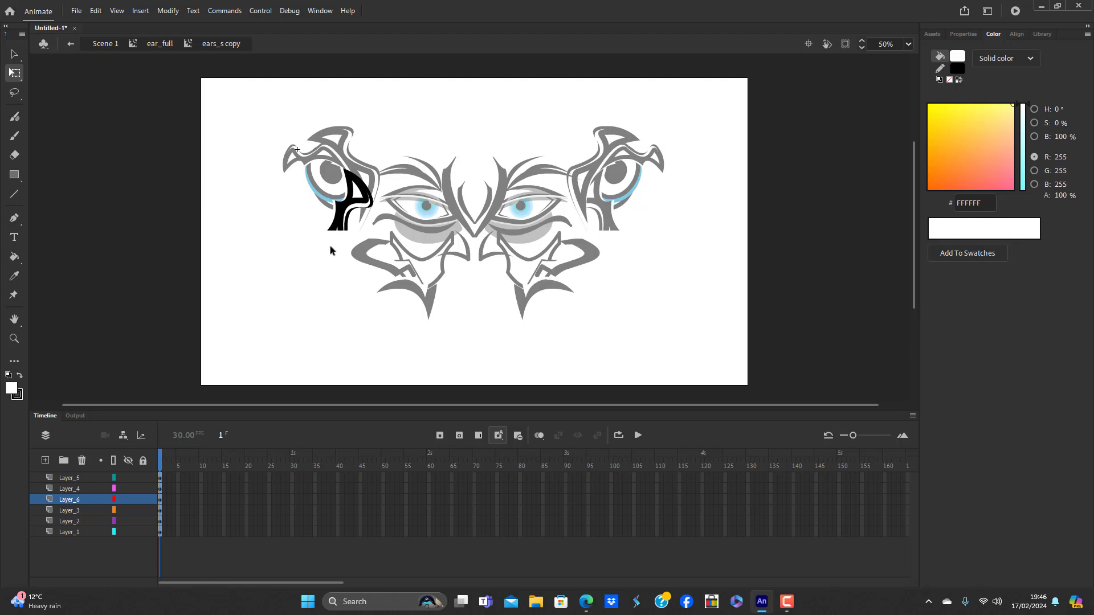
# Bend the stub's cut ends outward and downward into rounded black lobes, and return to the main scene
pyautogui.moveTo(335, 234)
pyautogui.mouseDown()
pyautogui.moveTo(328, 272)
pyautogui.moveTo(343, 251)
pyautogui.moveTo(326, 204)
pyautogui.moveTo(350, 262)
pyautogui.moveTo(347, 248)
pyautogui.moveTo(347, 258)
pyautogui.moveTo(331, 248)
pyautogui.moveTo(332, 268)
pyautogui.moveTo(345, 242)
pyautogui.moveTo(326, 248)
pyautogui.moveTo(334, 241)
pyautogui.moveTo(299, 227)
pyautogui.moveTo(312, 235)
pyautogui.moveTo(302, 245)
pyautogui.moveTo(319, 235)
pyautogui.mouseUp()
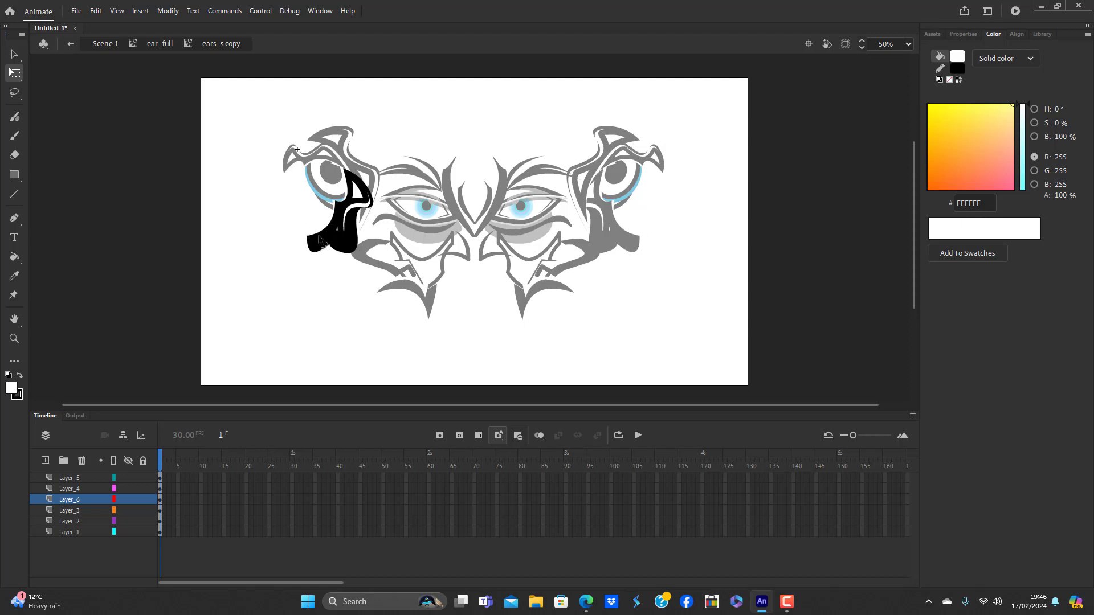
pyautogui.doubleClick(299, 312)
pyautogui.doubleClick(311, 329)
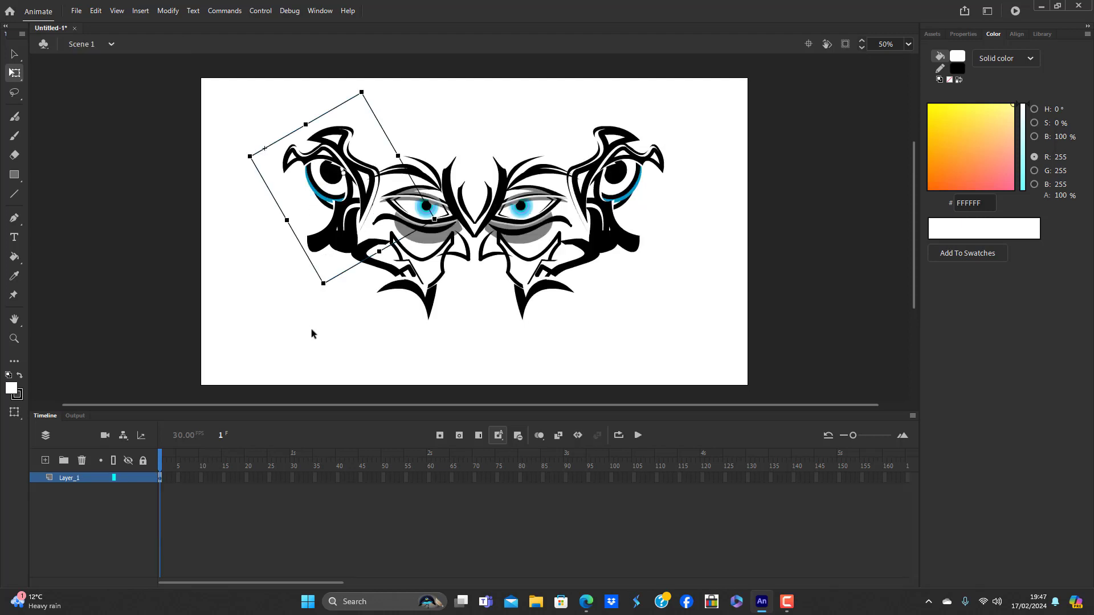
pyautogui.click(311, 329)
# Rotate the left ear clockwise until its bounding box is level, and place it lower, just outside the left eye
pyautogui.click(350, 232)
pyautogui.moveTo(371, 90); pyautogui.dragTo(406, 106)
pyautogui.moveTo(360, 169); pyautogui.dragTo(379, 215)
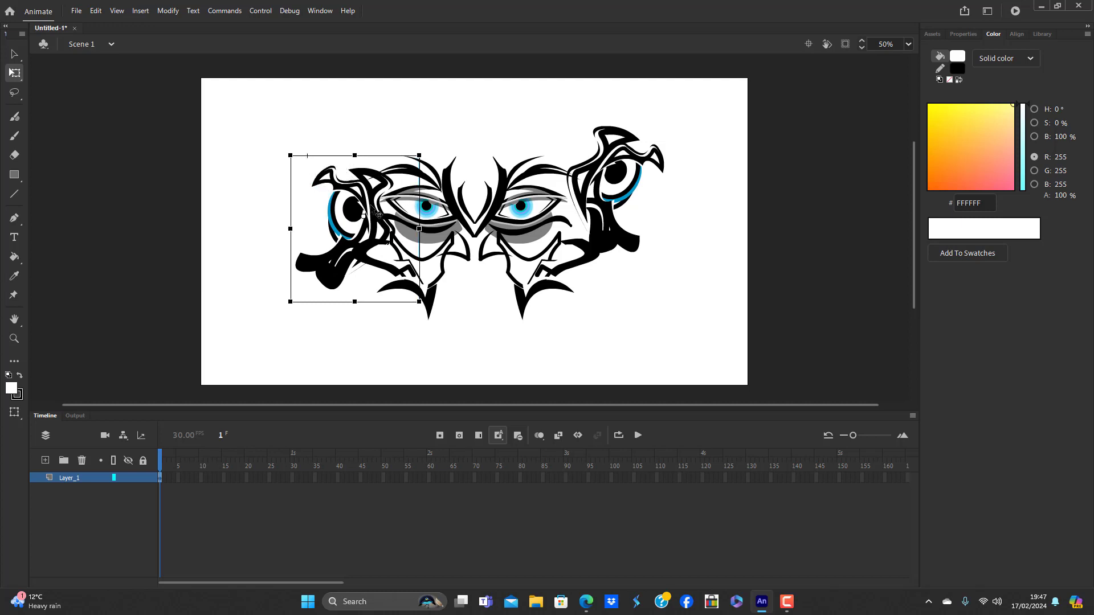
pyautogui.click(660, 323)
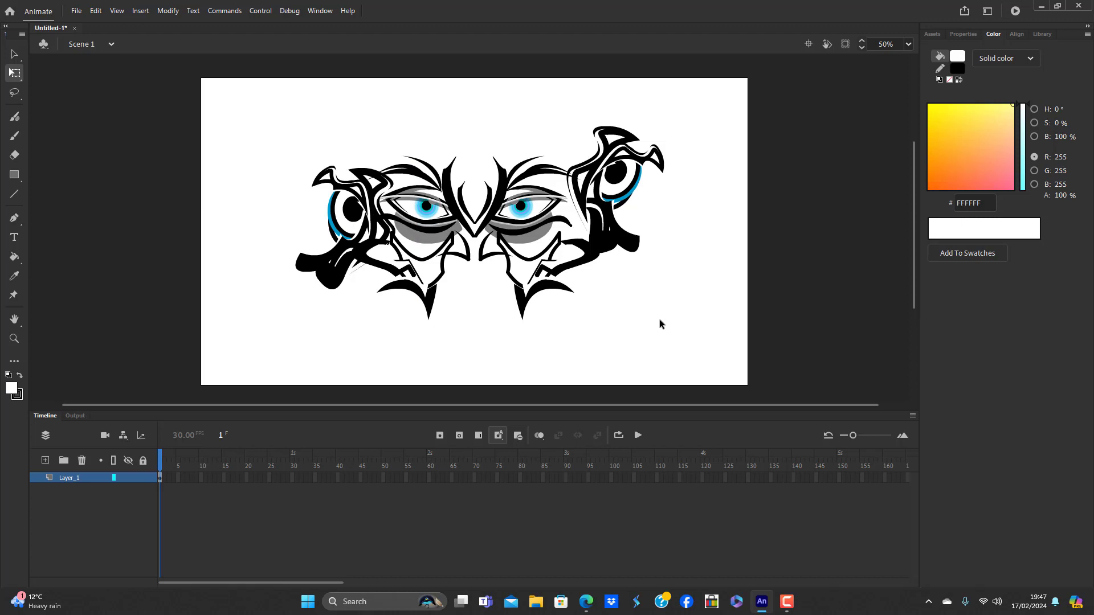
pyautogui.click(373, 221)
pyautogui.moveTo(373, 221); pyautogui.dragTo(353, 207)
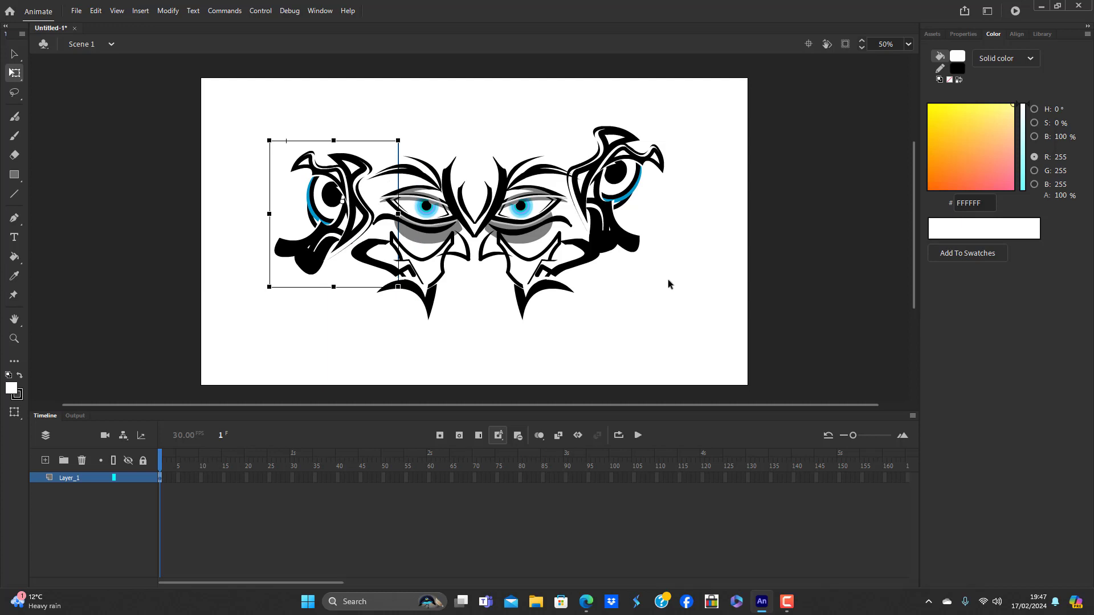
# Lower the right ear and rotate it counterclockwise to roughly mirror the left ear
pyautogui.click(695, 292)
pyautogui.moveTo(621, 194)
pyautogui.mouseDown()
pyautogui.moveTo(630, 221)
pyautogui.moveTo(623, 212)
pyautogui.mouseUp()
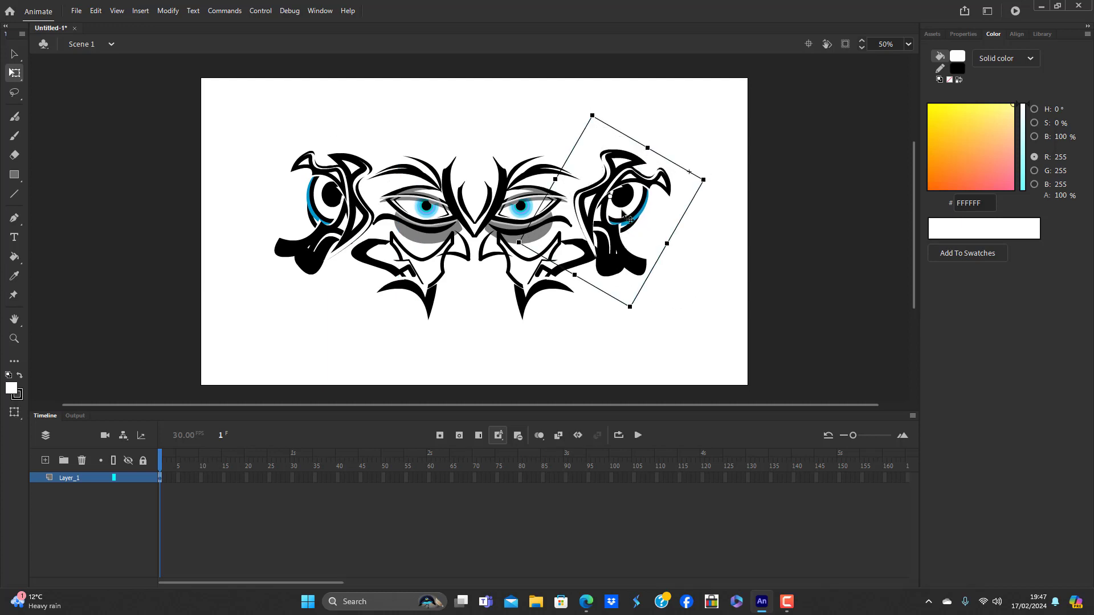
pyautogui.moveTo(709, 180); pyautogui.dragTo(698, 167)
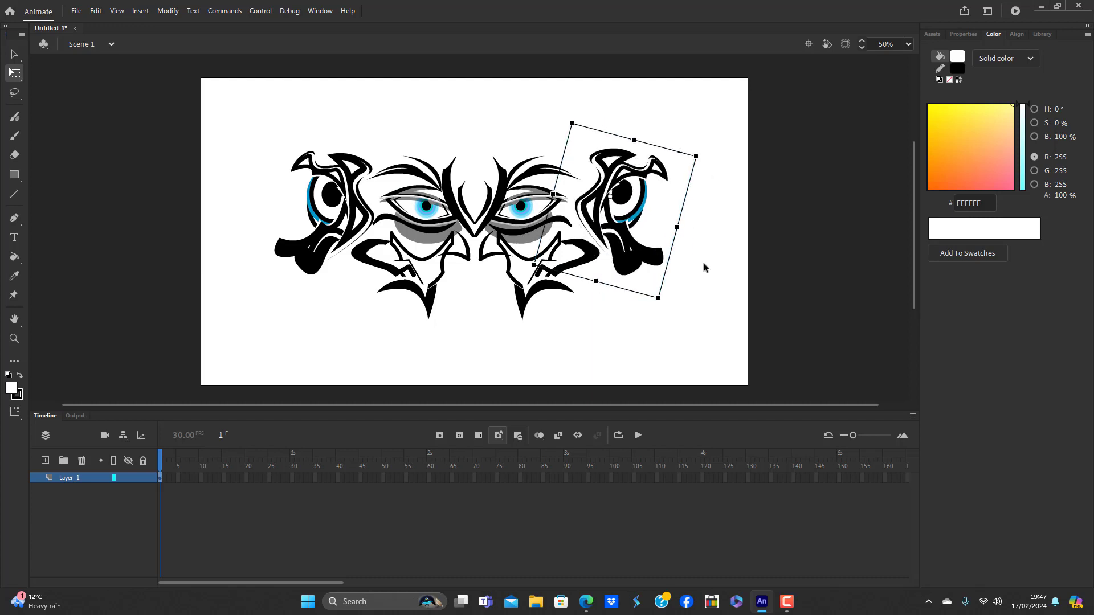
pyautogui.click(706, 296)
# Scale the left ear down slightly and position it close to the outer end of the left eyebrow
pyautogui.click(348, 211)
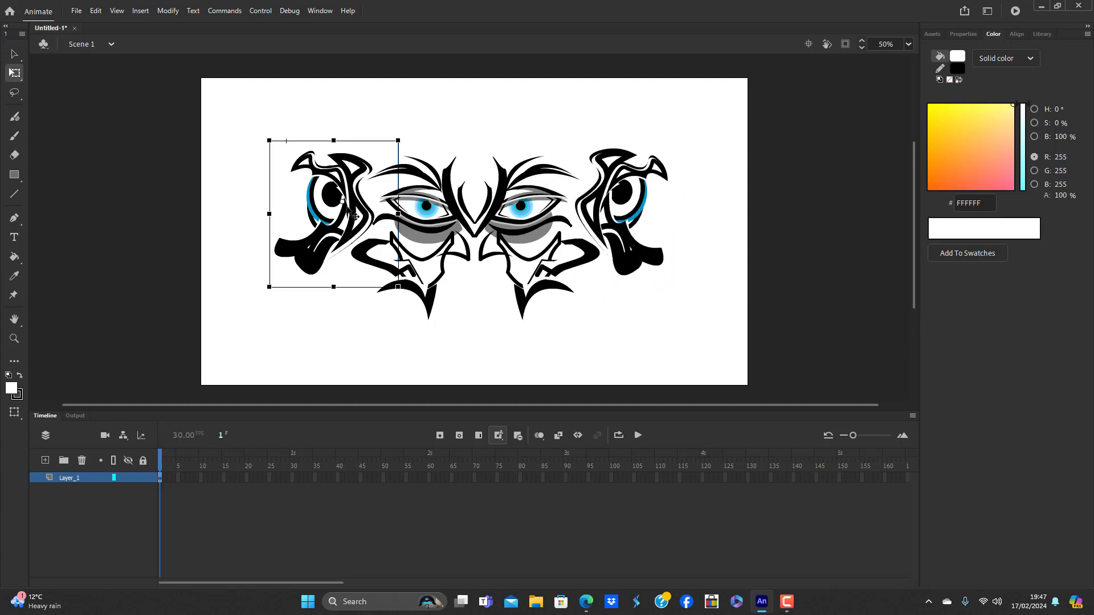
pyautogui.moveTo(354, 217)
pyautogui.mouseDown()
pyautogui.moveTo(340, 222)
pyautogui.moveTo(350, 224)
pyautogui.mouseUp()
pyautogui.click(666, 367)
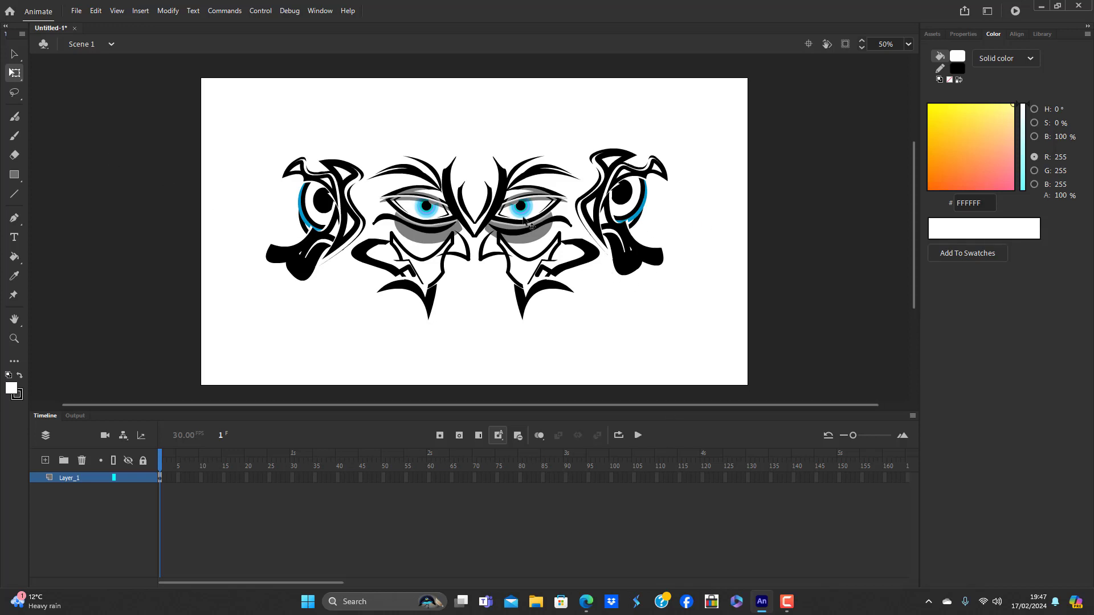
pyautogui.click(319, 214)
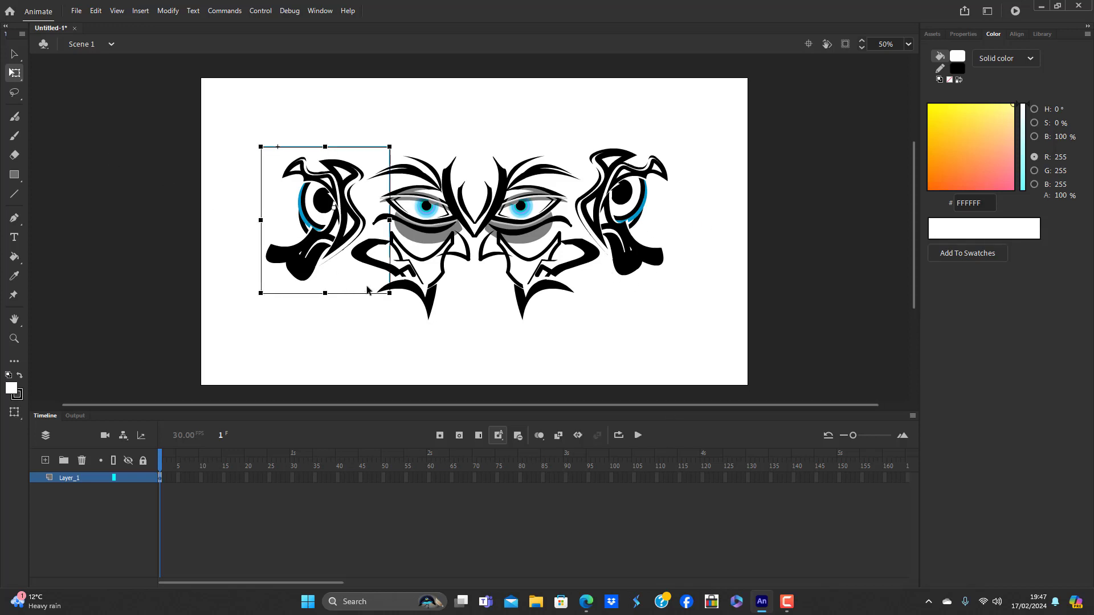
pyautogui.moveTo(387, 291); pyautogui.dragTo(377, 275)
pyautogui.moveTo(358, 199); pyautogui.dragTo(369, 182)
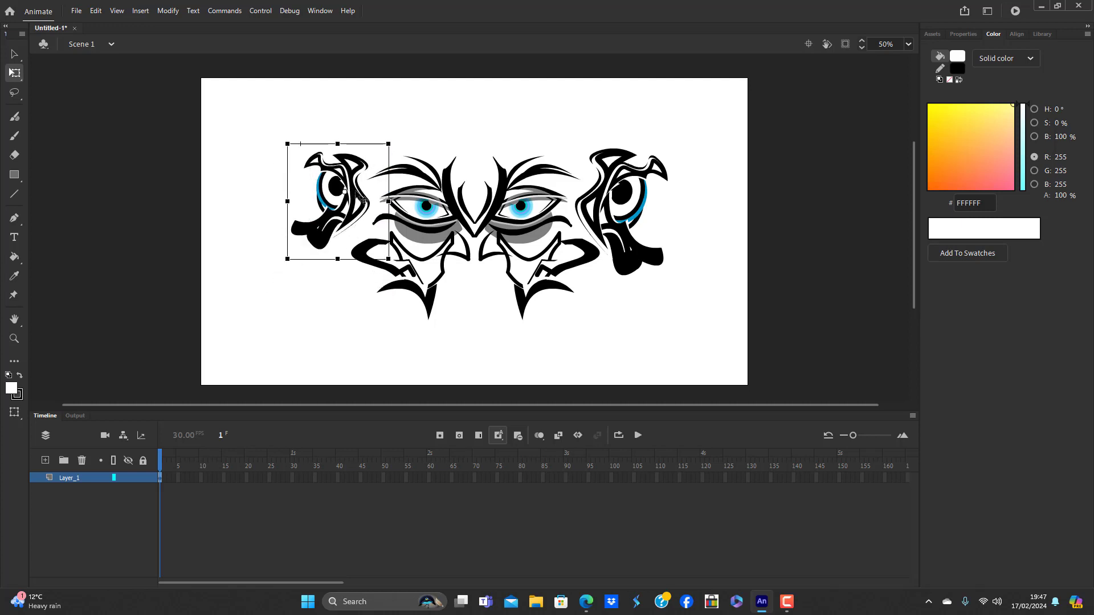
pyautogui.click(612, 332)
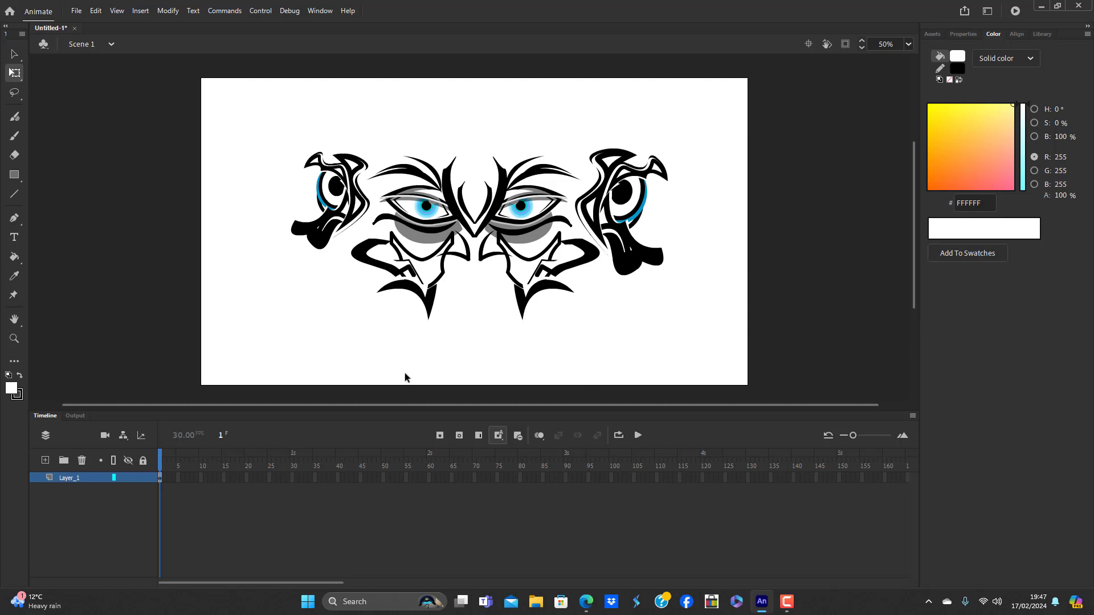
# Delete the right ear from the main scene
pyautogui.click(357, 212)
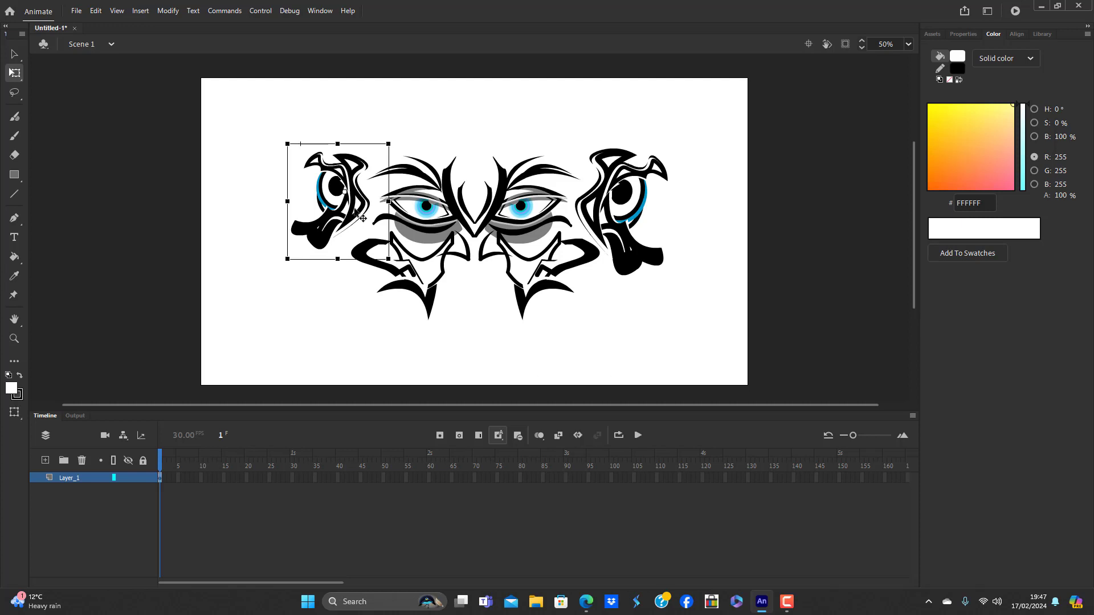
pyautogui.click(646, 191)
pyautogui.press('Delete')
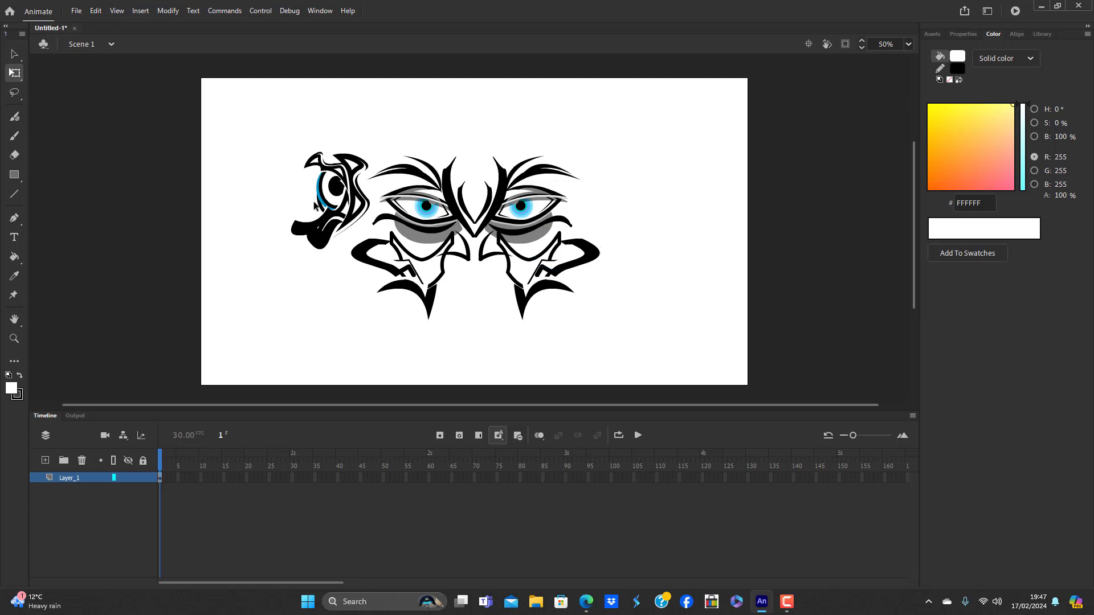
# Inside the ear_full symbol, add a new layer below the existing layers for a rectangle shape
pyautogui.doubleClick(333, 200)
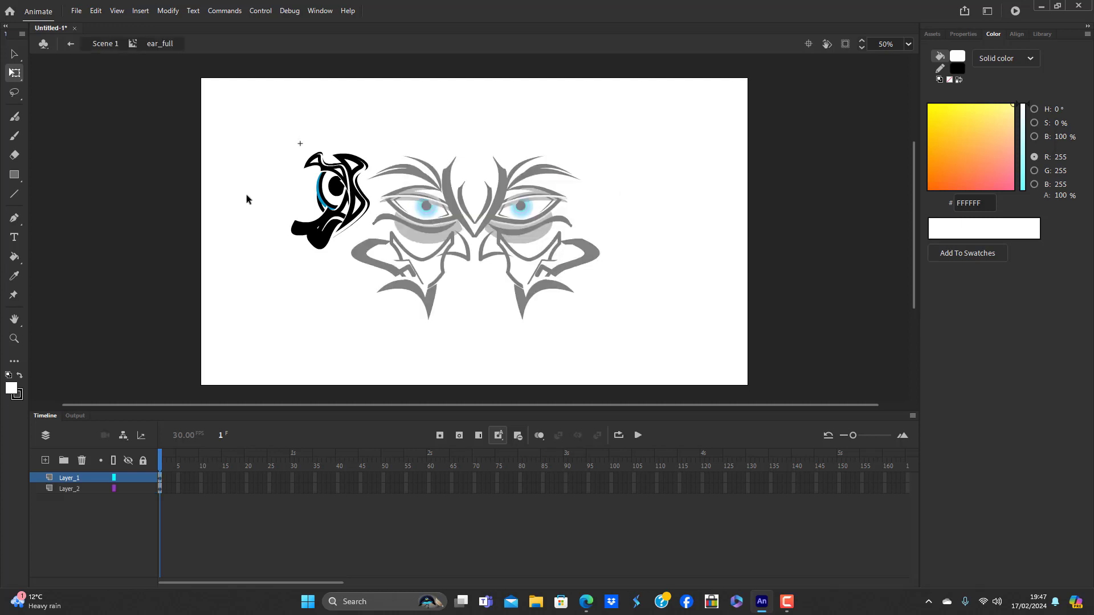
pyautogui.click(14, 172)
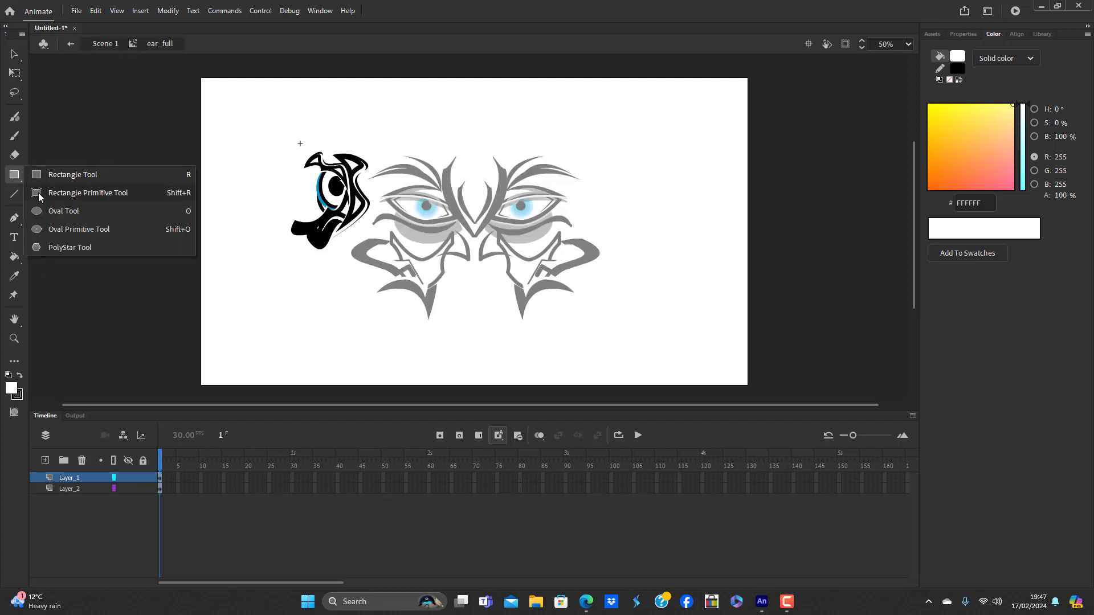
pyautogui.click(34, 174)
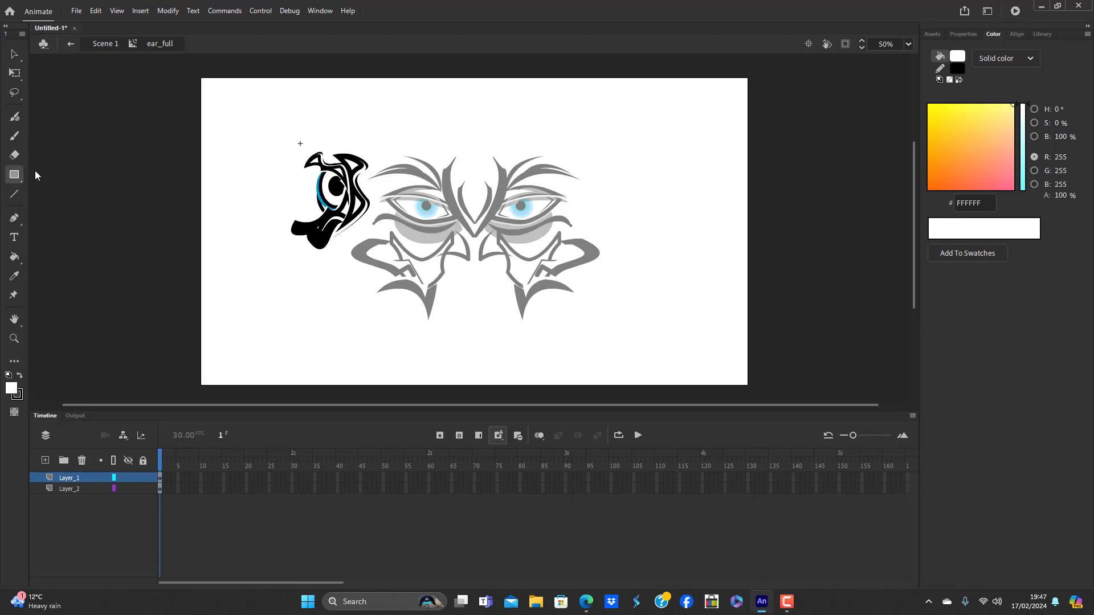
pyautogui.click(43, 463)
pyautogui.moveTo(82, 476); pyautogui.dragTo(80, 504)
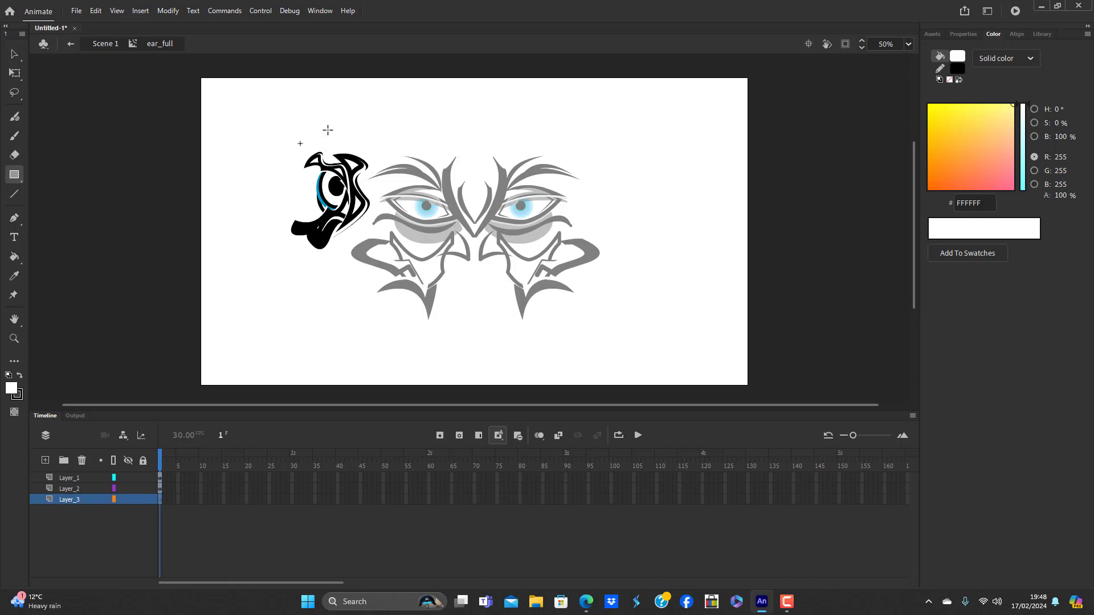
# Draw a tall rectangle behind the ear ornaments and bend its corners and edges into a rounded, pointed ear outline
pyautogui.moveTo(317, 126); pyautogui.dragTo(368, 211)
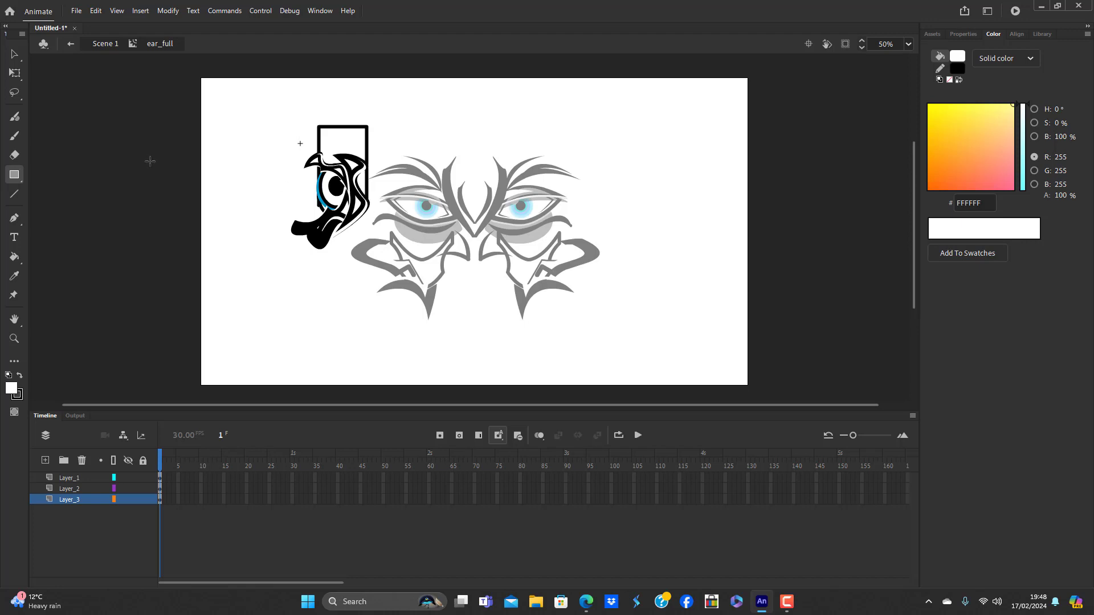
pyautogui.click(19, 60)
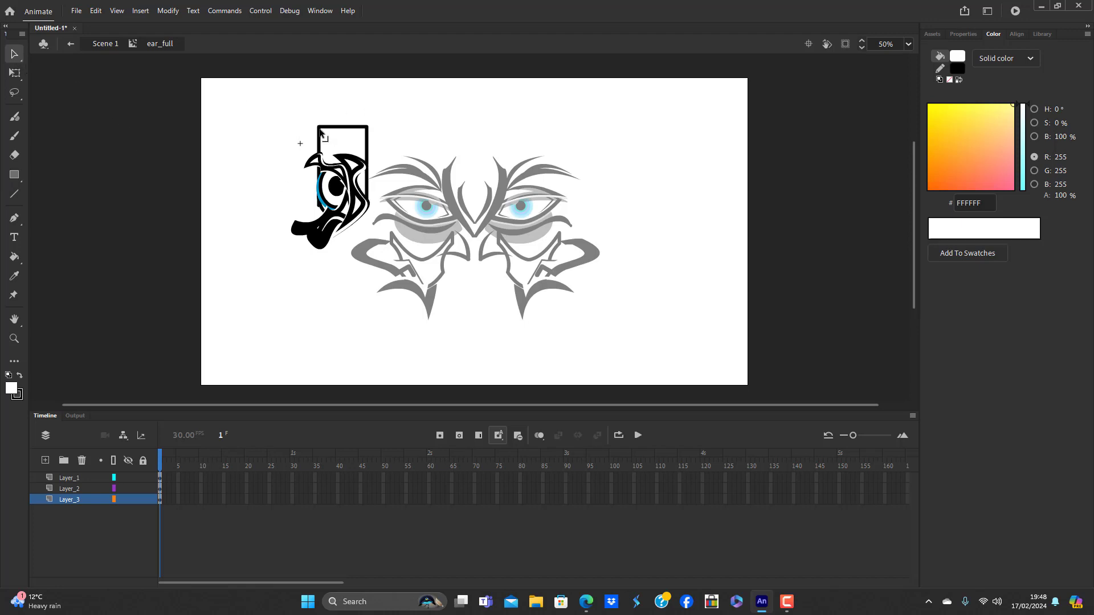
pyautogui.moveTo(318, 126); pyautogui.dragTo(360, 155)
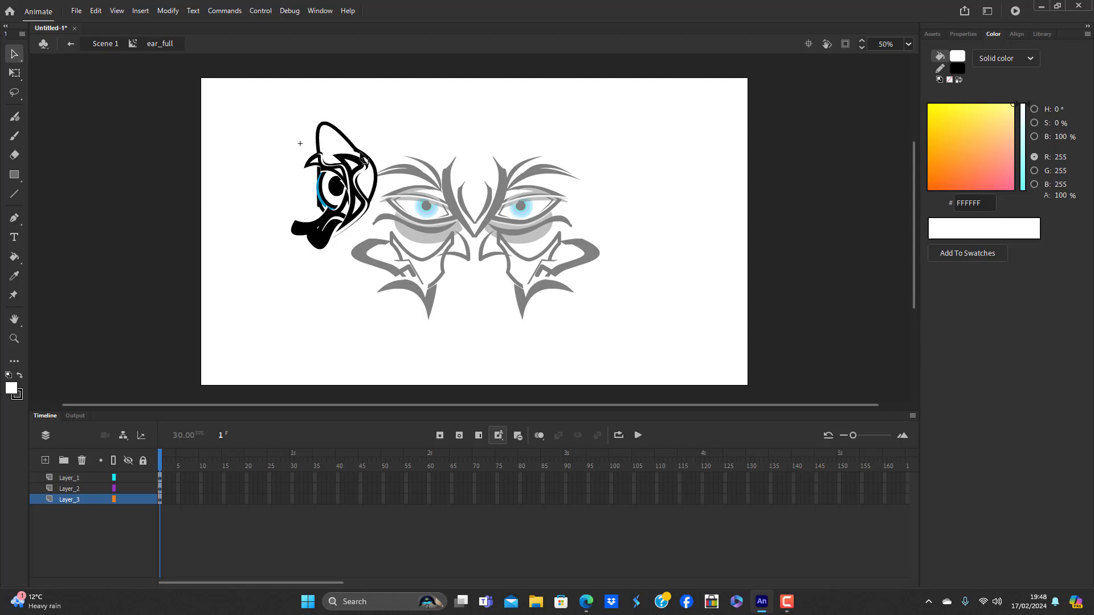
# Change the fill of the new ear shape to black (000000)
pyautogui.click(370, 174)
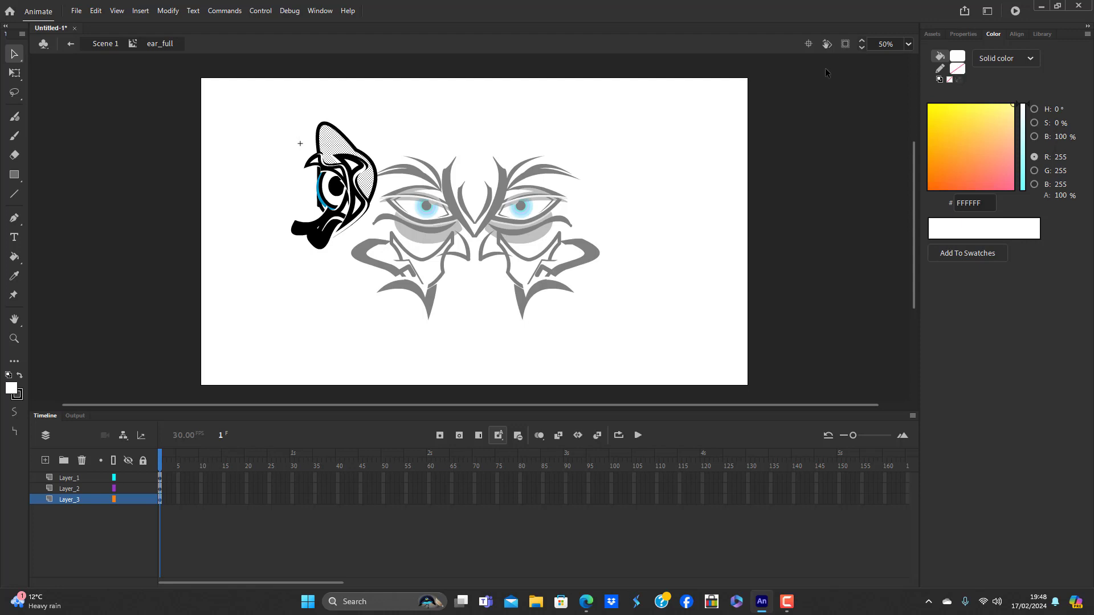
pyautogui.click(957, 57)
pyautogui.click(779, 102)
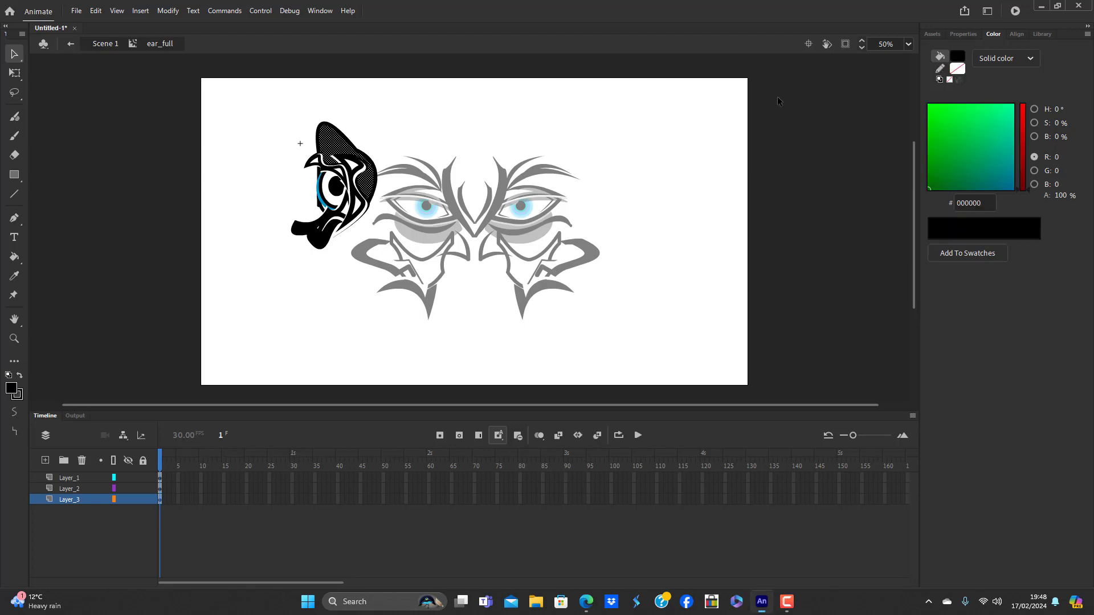
pyautogui.click(334, 341)
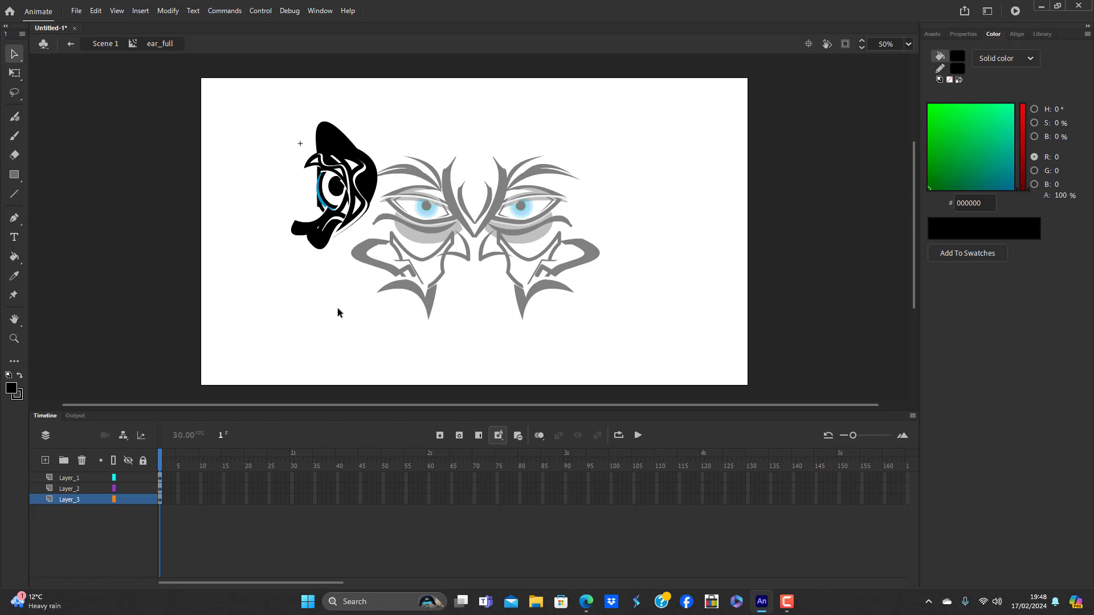
# Undo the latest edits to the ear backing shape, including its black fill
pyautogui.click(370, 160)
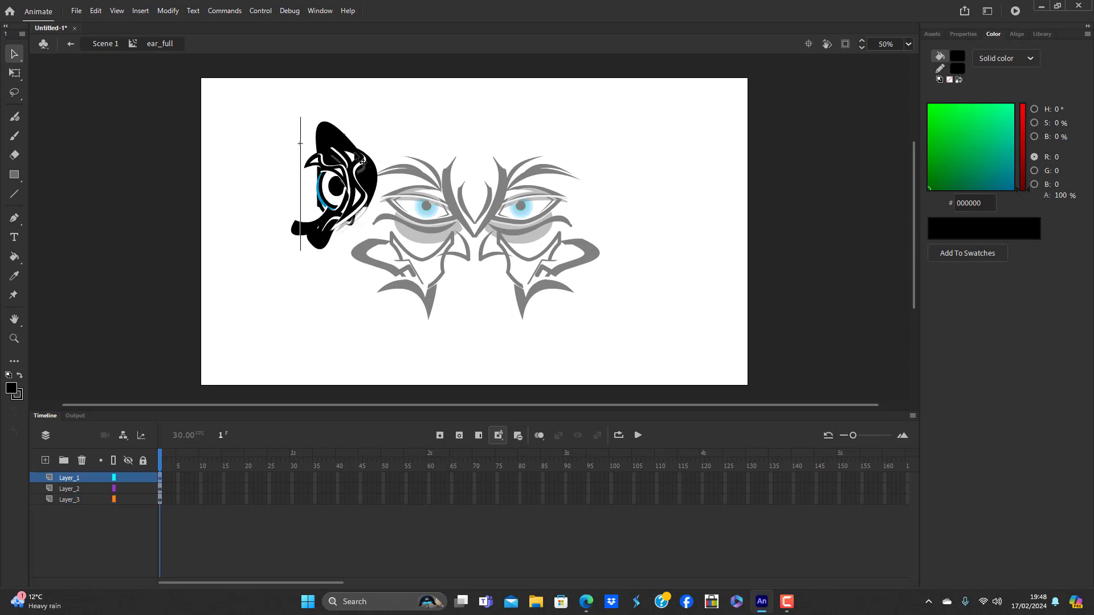
pyautogui.click(357, 291)
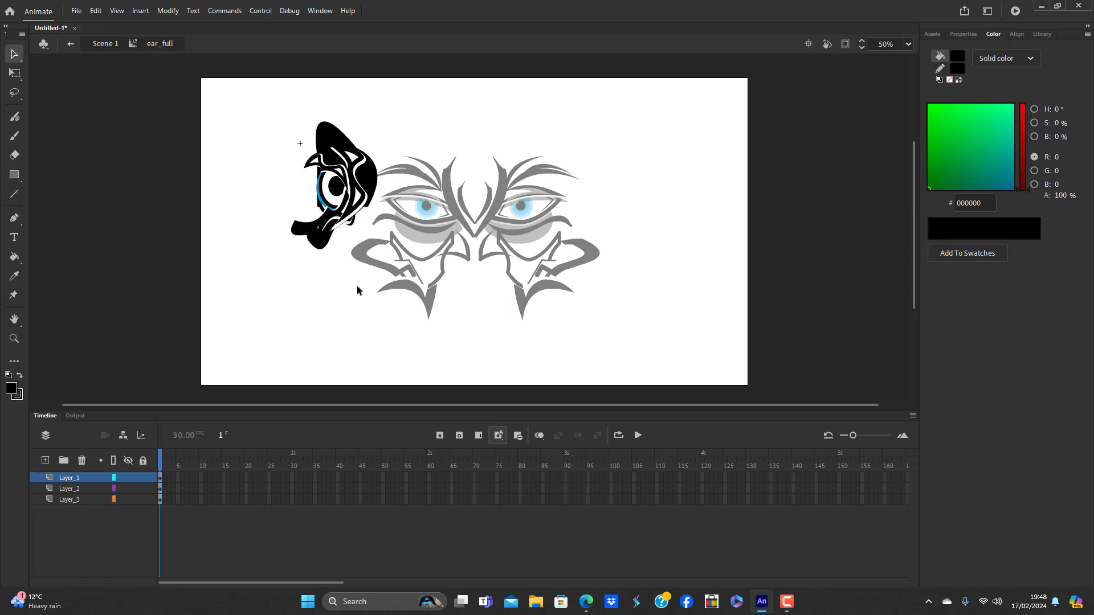
pyautogui.hotkey('ctrl', 'z')
pyautogui.hotkey('ctrl', 'z')
pyautogui.hotkey('ctrl', 'z')
pyautogui.hotkey('ctrl', 'z')
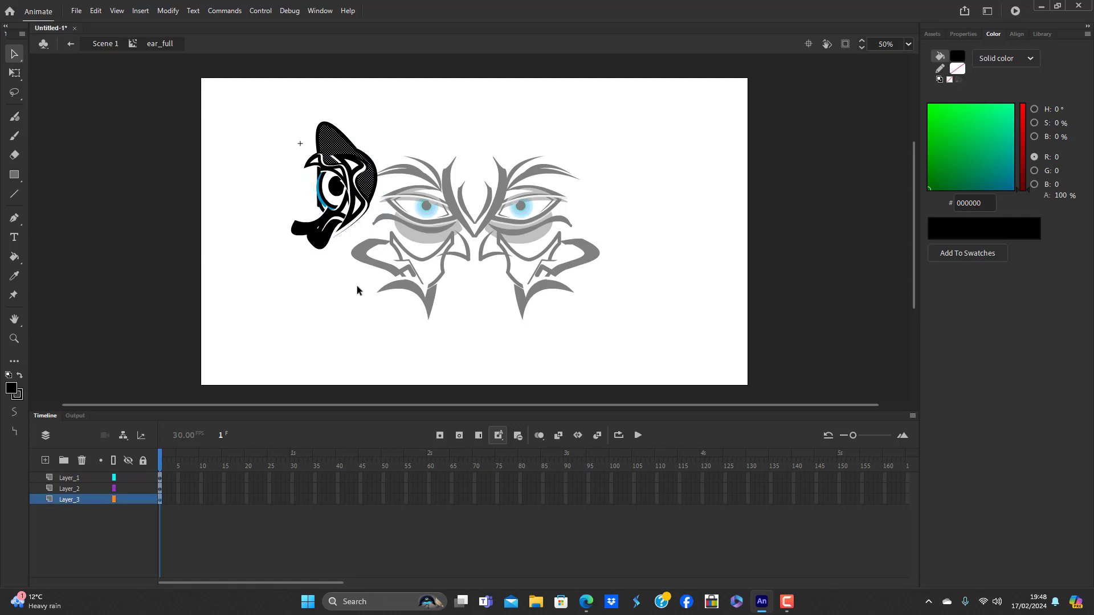
pyautogui.hotkey('ctrl', 'z')
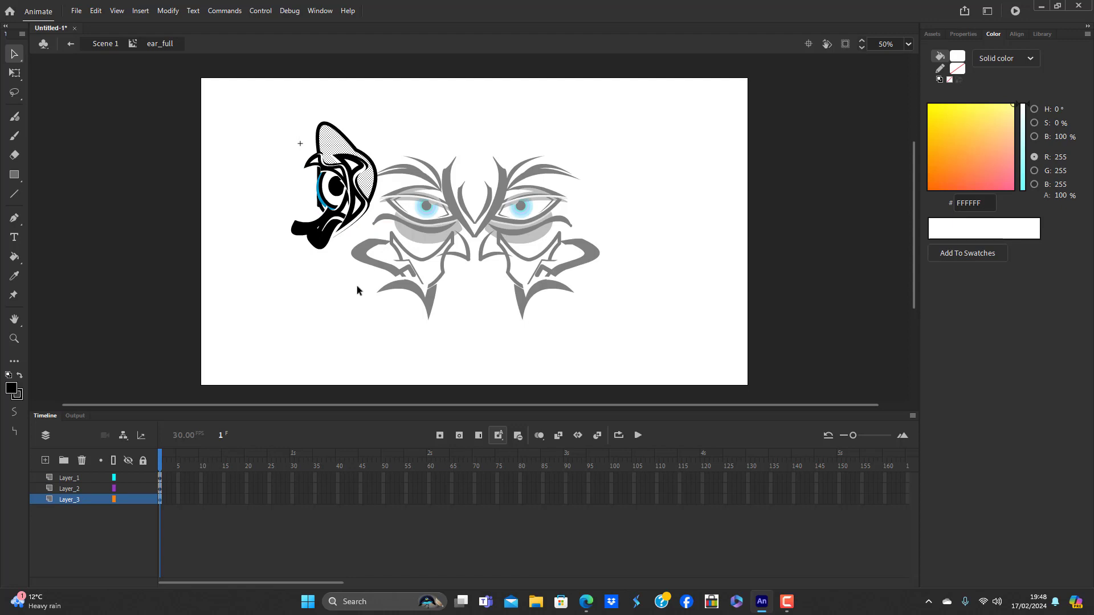
# Add a layer directly above the ear backing layer, paste the inner ear shape in place there, and scale the copy down about its centre
pyautogui.click(45, 459)
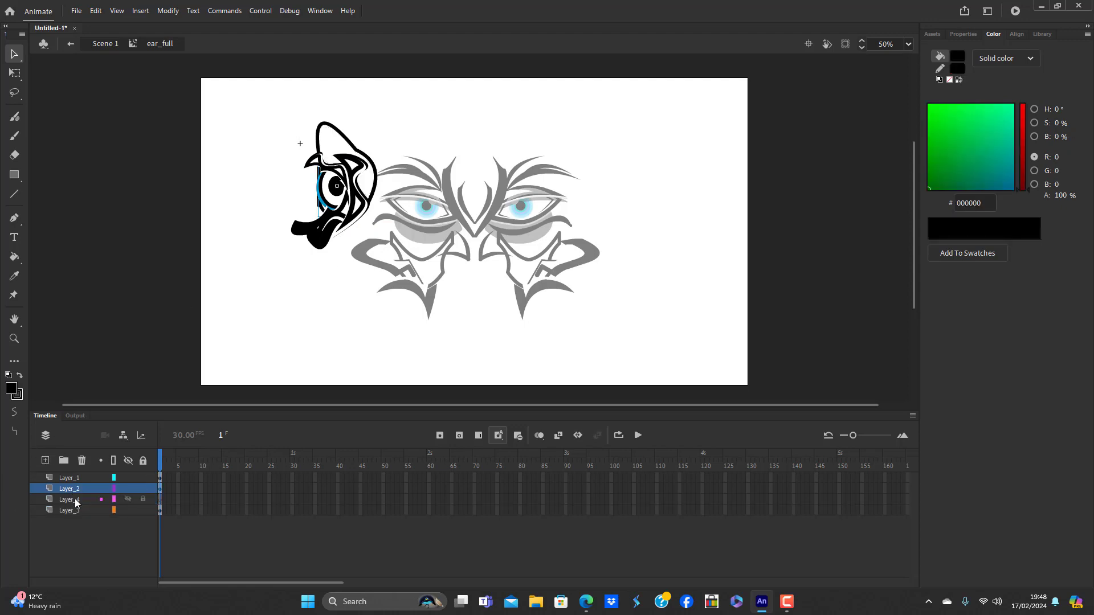
pyautogui.hotkey('ctrl', 'shift', 'v')
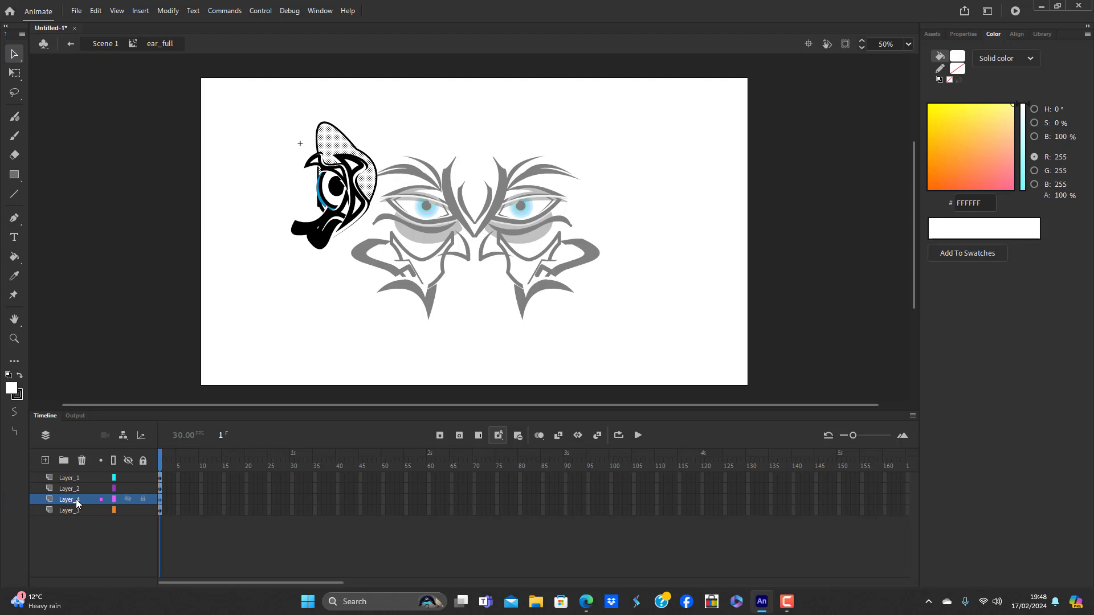
pyautogui.press('q')
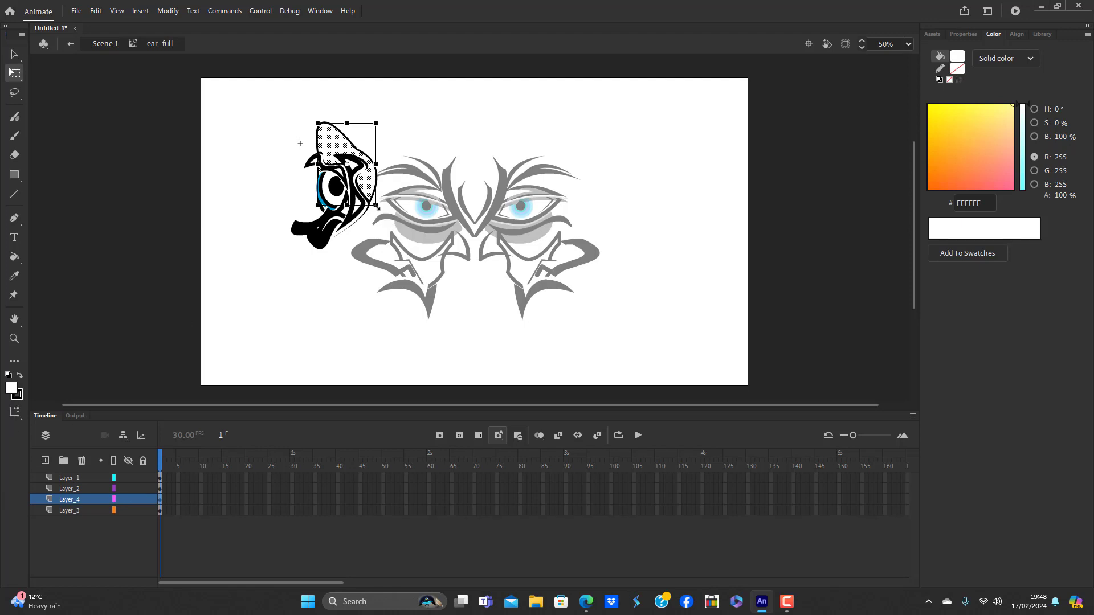
pyautogui.moveTo(378, 208); pyautogui.dragTo(365, 191)
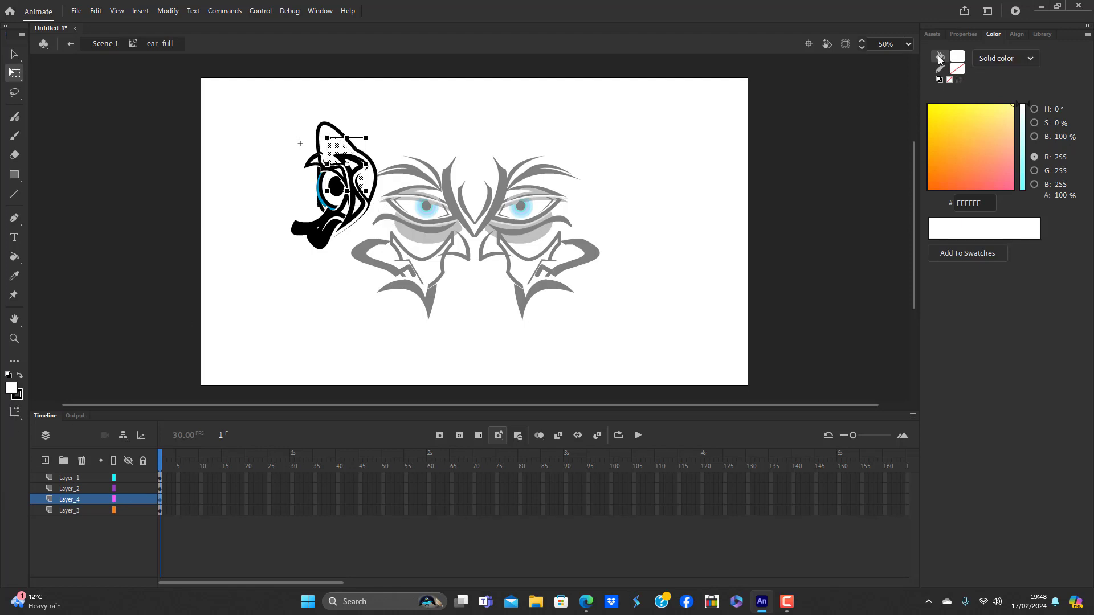
# Fill the scaled-down inner ear shape with black (000000)
pyautogui.click(957, 55)
pyautogui.click(785, 91)
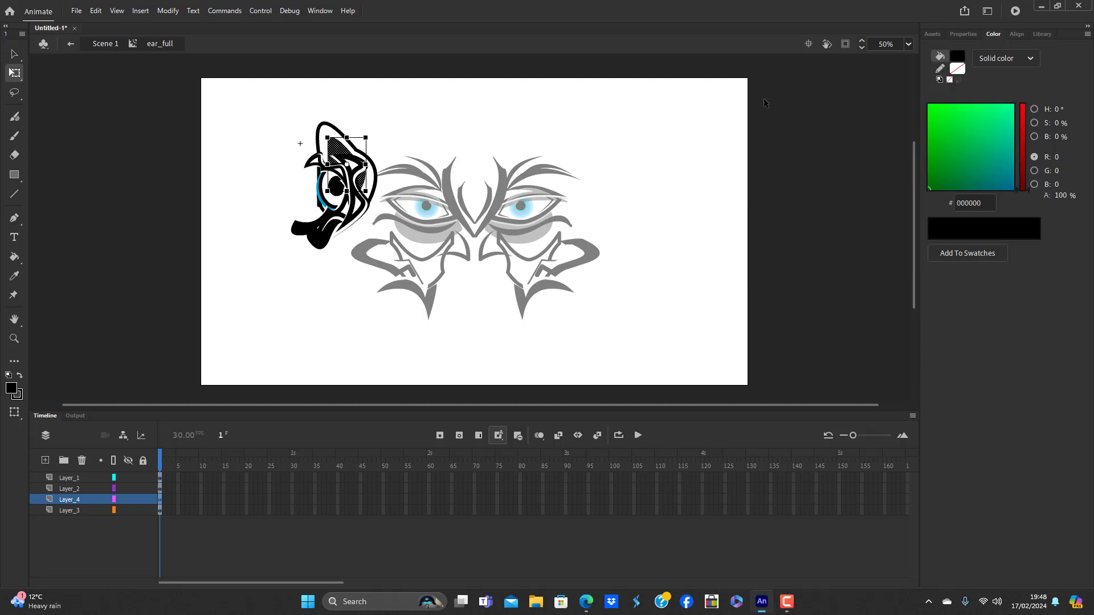
pyautogui.click(259, 312)
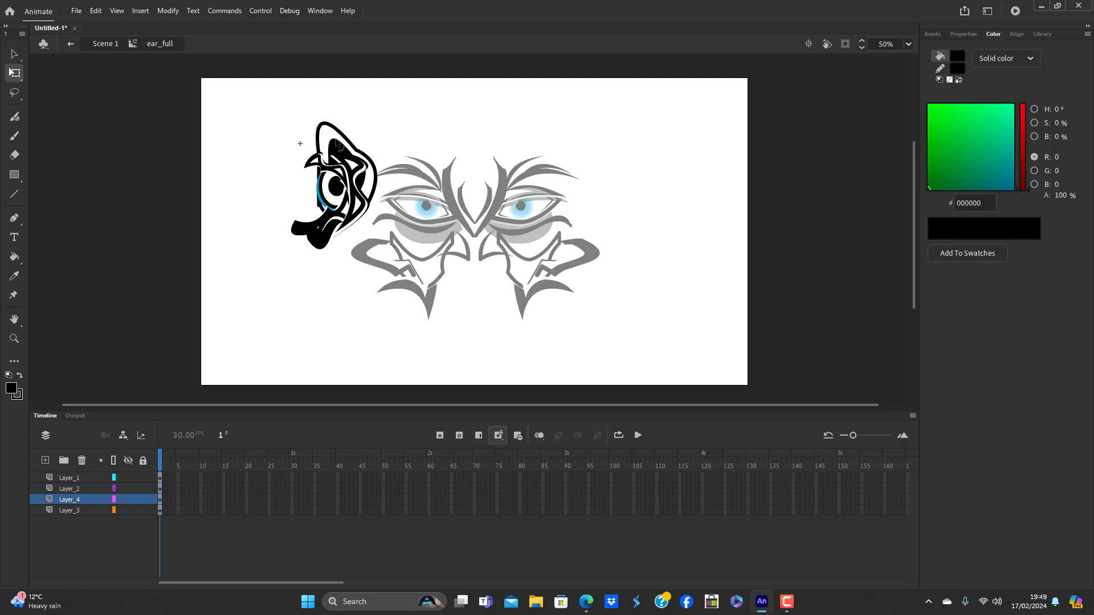
# Pull the top of the ear outline down to wrap closely around the ornaments, and return to the main scene
pyautogui.click(336, 143)
pyautogui.click(365, 181)
pyautogui.moveTo(344, 139); pyautogui.dragTo(356, 166)
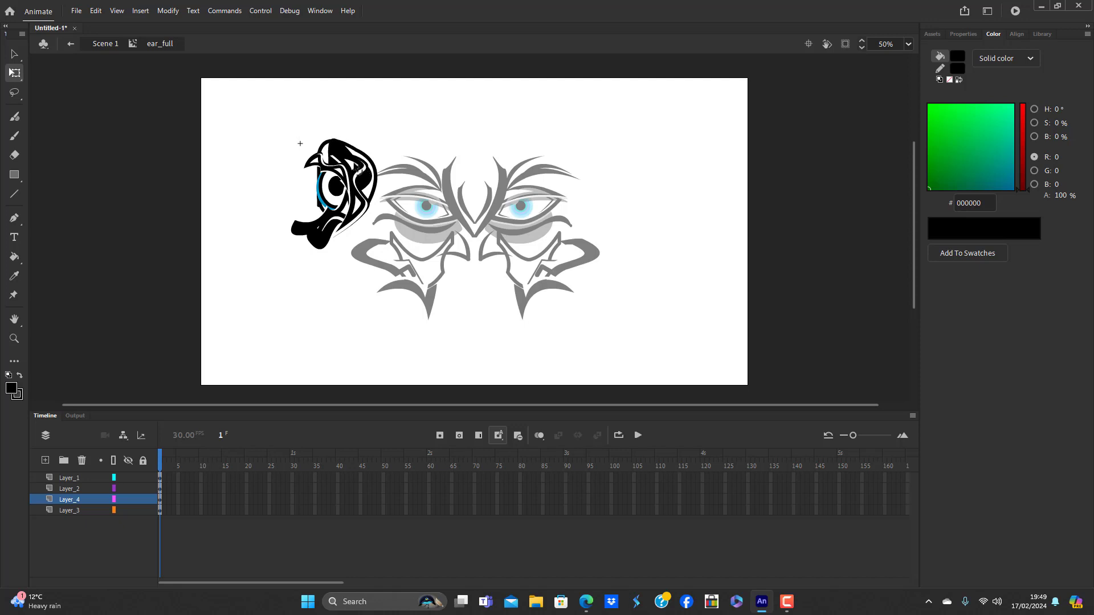
pyautogui.doubleClick(350, 302)
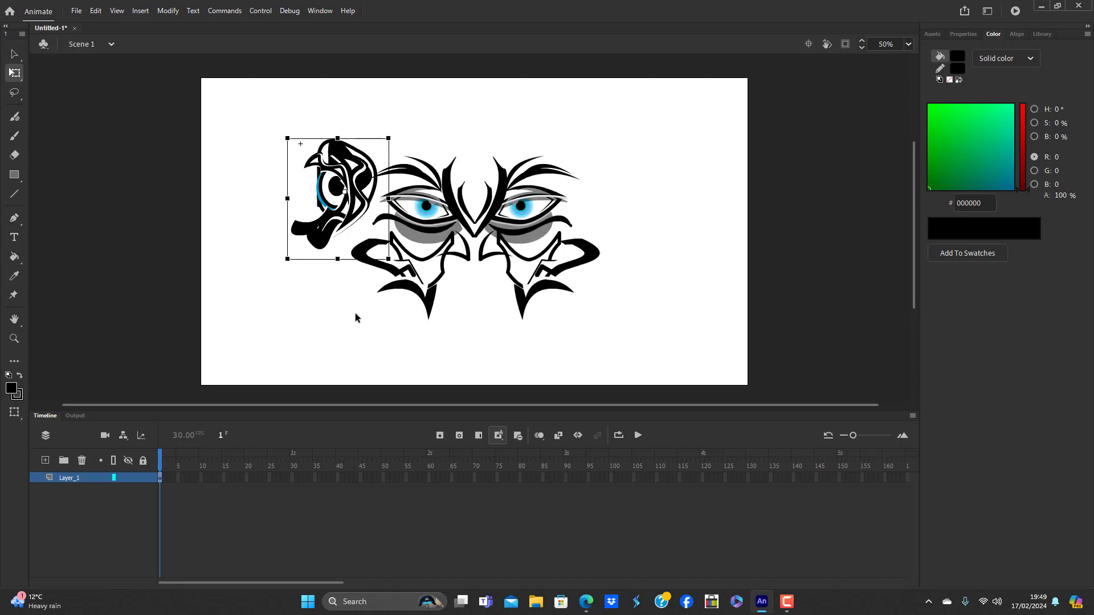
# Try rotating the left ear symbol in the main scene
pyautogui.click(354, 313)
pyautogui.click(364, 190)
pyautogui.moveTo(401, 143); pyautogui.dragTo(402, 205)
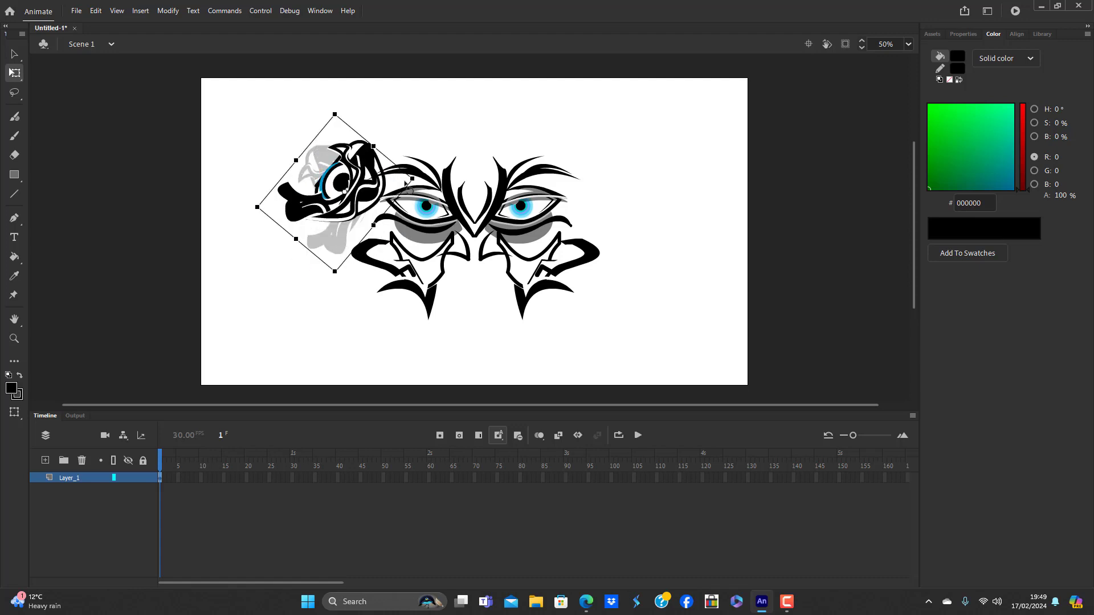
# Undo the left ear's rotation and the latest outline and inner-shape edits inside the ear_full symbol
pyautogui.click(361, 322)
pyautogui.hotkey('ctrl', 'z')
pyautogui.hotkey('ctrl', 'z')
pyautogui.hotkey('ctrl', 'z')
pyautogui.hotkey('ctrl', 'z')
pyautogui.hotkey('ctrl', 'z')
pyautogui.hotkey('ctrl', 'z')
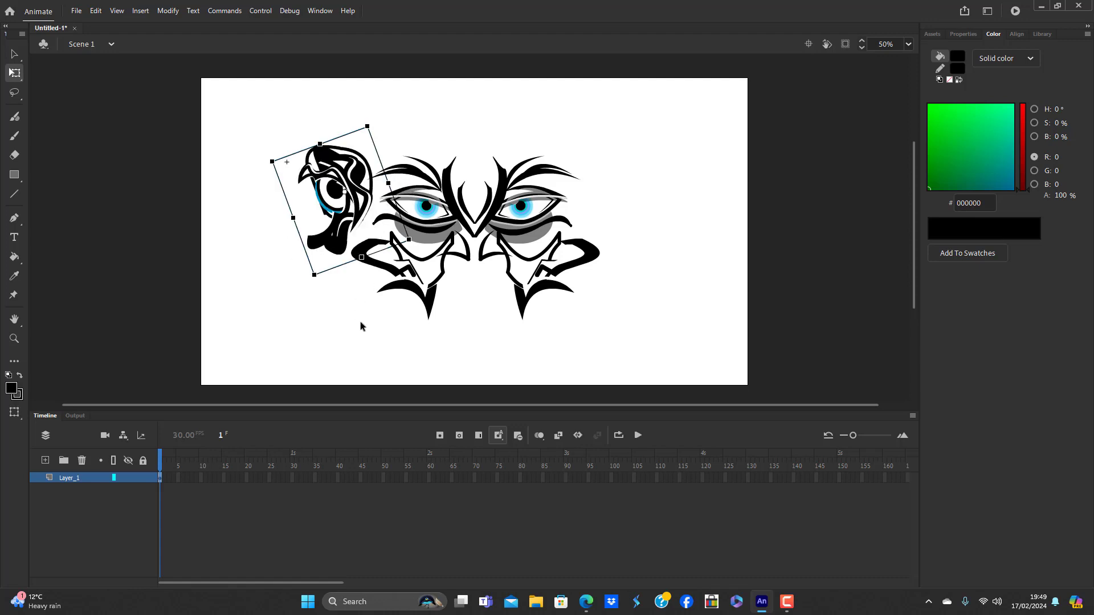
pyautogui.hotkey('ctrl', 'z')
pyautogui.hotkey('ctrl', 'z')
pyautogui.hotkey('ctrl', 'z')
pyautogui.hotkey('ctrl', 'z')
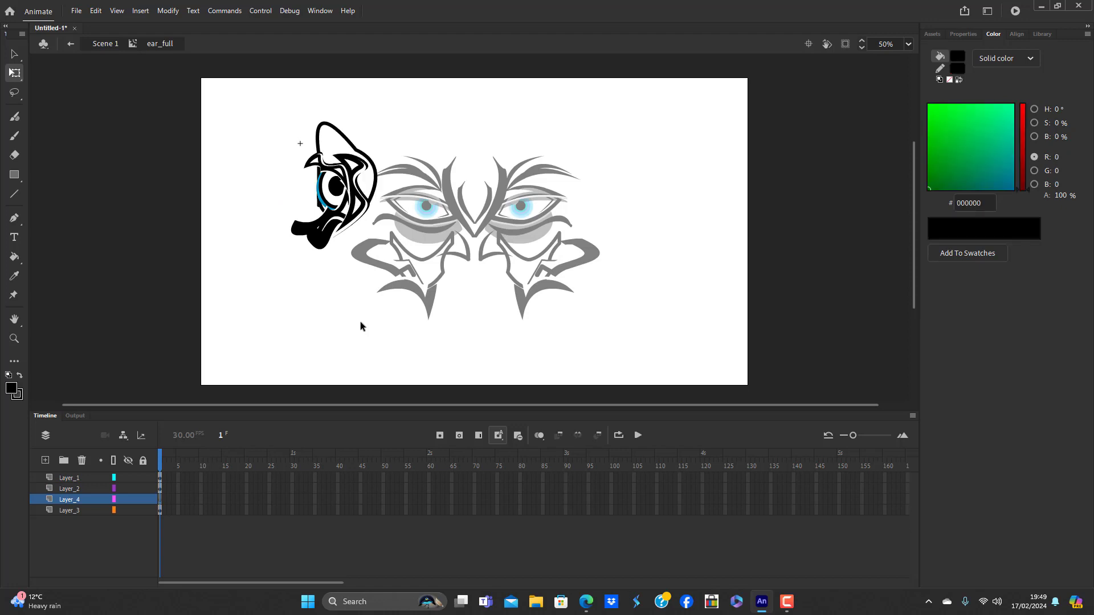
# Undo the whole ear backing, the right ear's deletion and the left ear's resizing, back to two large ears in the main scene
pyautogui.hotkey('ctrl', 'z')
pyautogui.hotkey('ctrl', 'z')
pyautogui.hotkey('ctrl', 'z')
pyautogui.hotkey('ctrl', 'z')
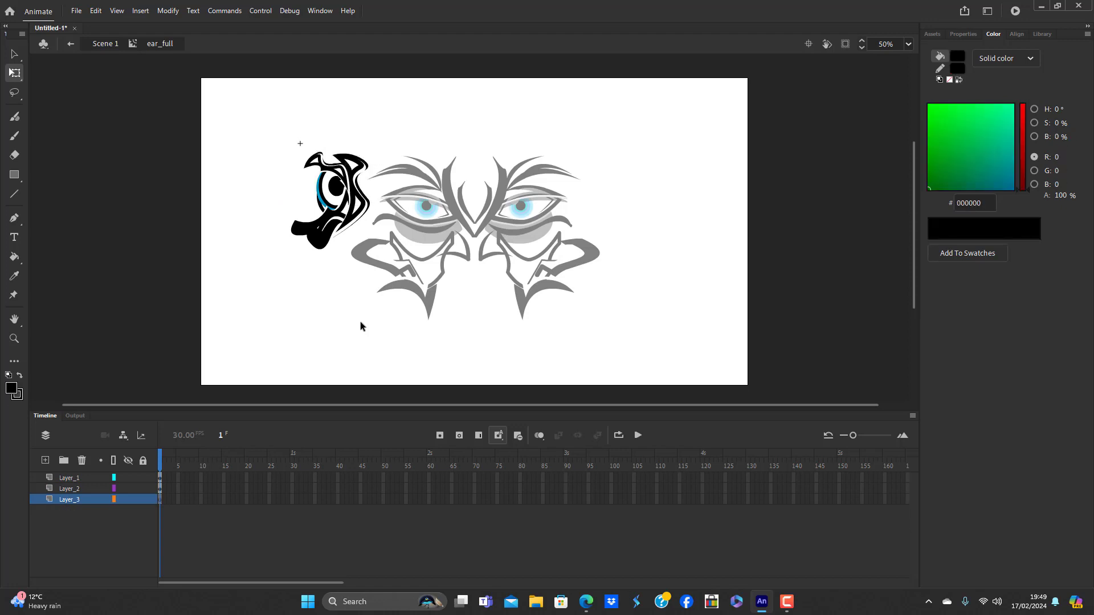
pyautogui.hotkey('ctrl', 'z')
pyautogui.hotkey('ctrl', 'z')
pyautogui.hotkey('ctrl', 'z')
pyautogui.hotkey('ctrl', 'z')
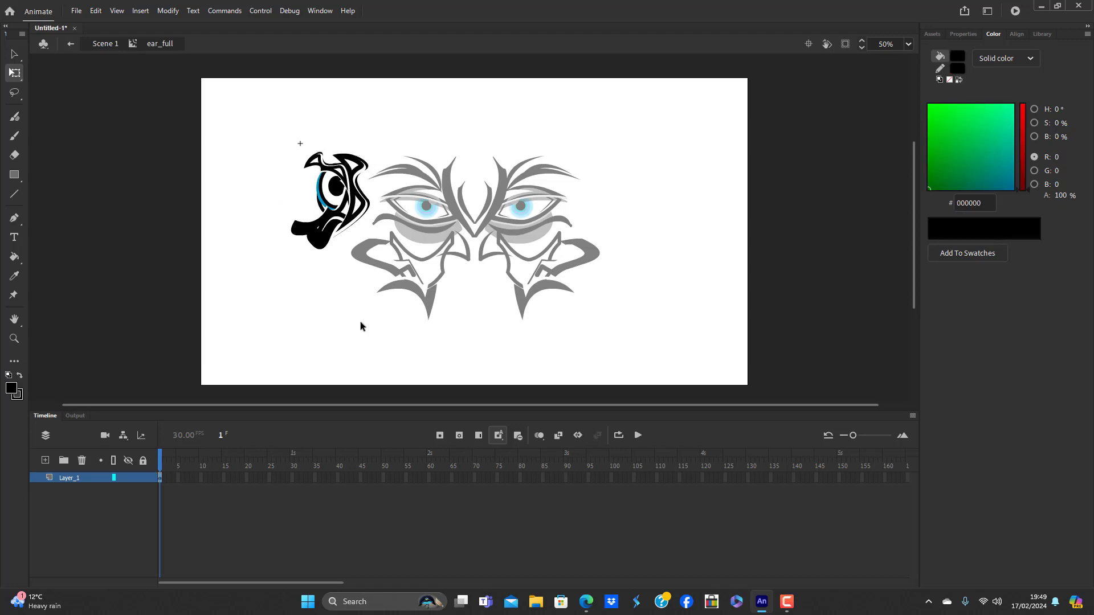
pyautogui.hotkey('ctrl', 'z')
pyautogui.hotkey('ctrl', 'z')
pyautogui.hotkey('ctrl', 'z')
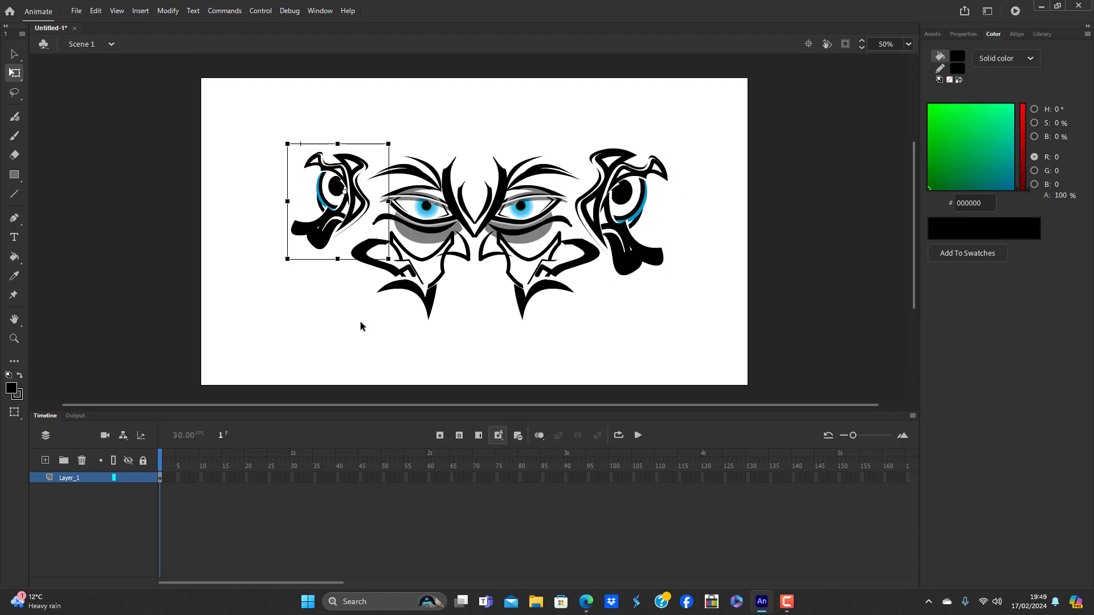
pyautogui.hotkey('ctrl', 'z')
pyautogui.hotkey('ctrl', 'z')
pyautogui.hotkey('ctrl', 'z')
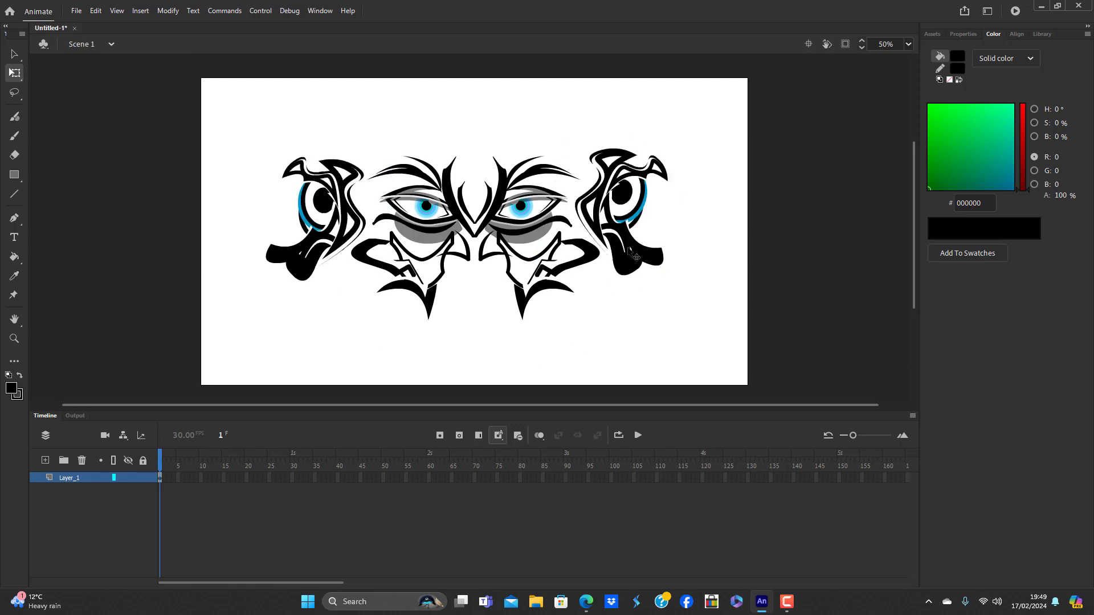
# Move the right ear slightly down to line it up with the left ear
pyautogui.click(625, 211)
pyautogui.moveTo(620, 212); pyautogui.dragTo(620, 219)
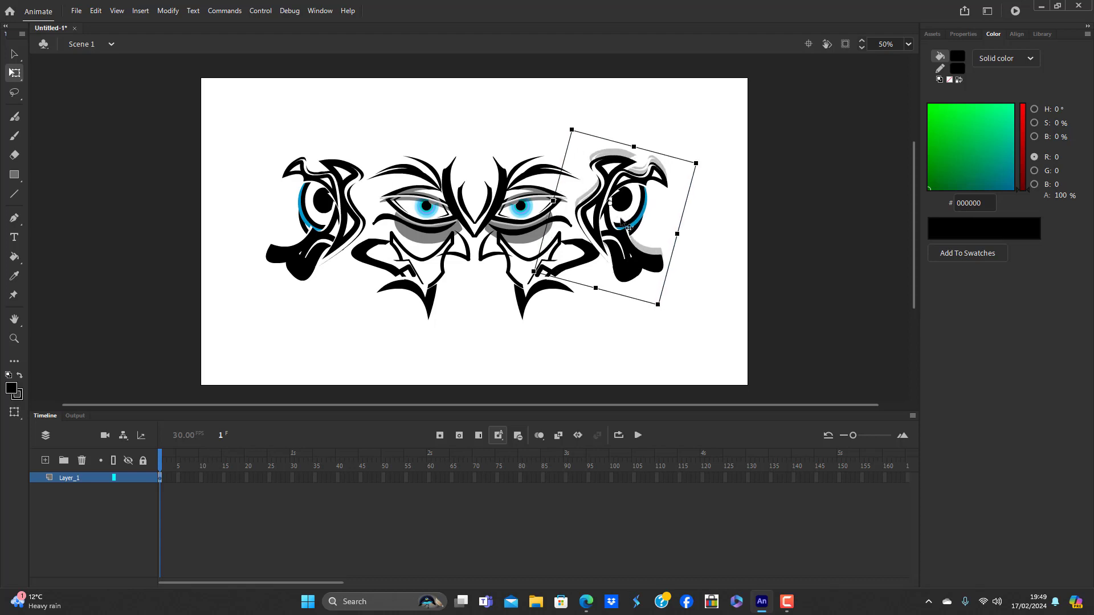
pyautogui.click(715, 320)
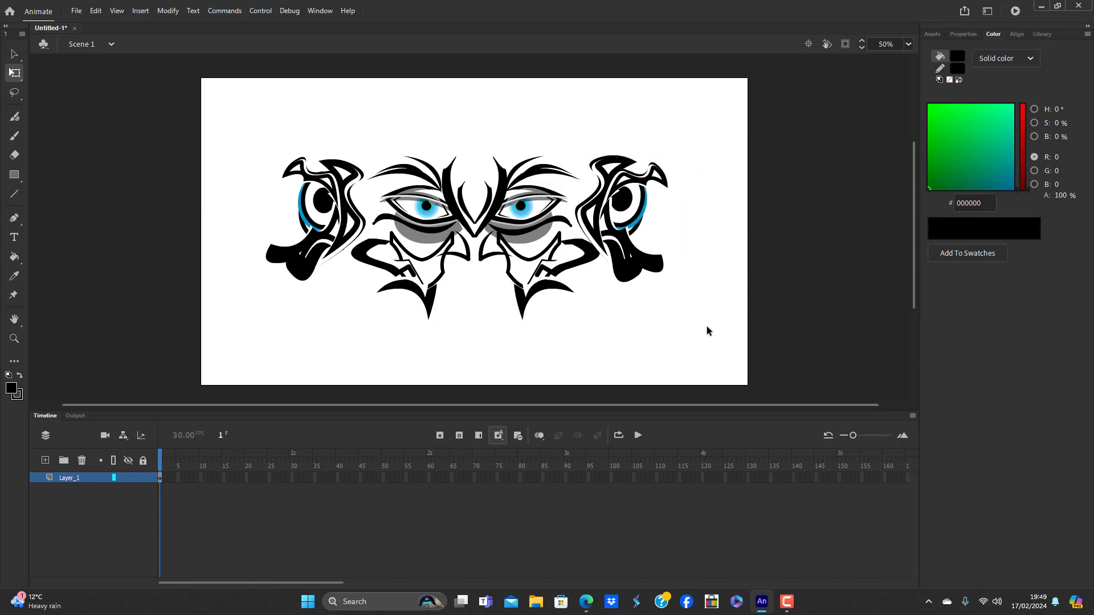
# Select all the artwork in the scene and scale it down proportionally about its centre
pyautogui.rightClick(673, 351)
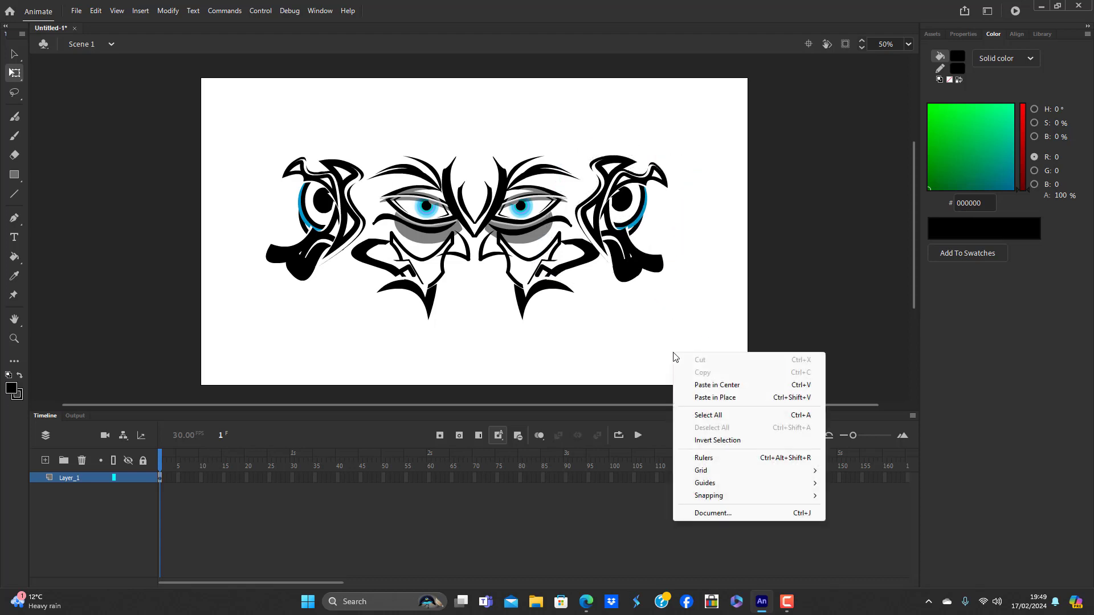
pyautogui.click(714, 415)
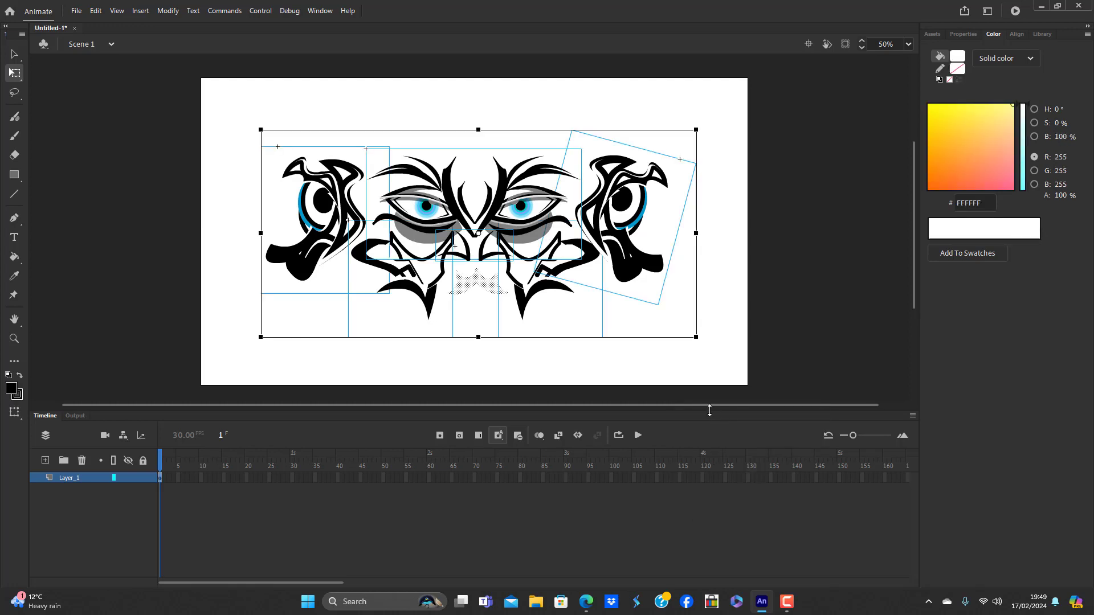
pyautogui.moveTo(691, 329); pyautogui.dragTo(686, 322)
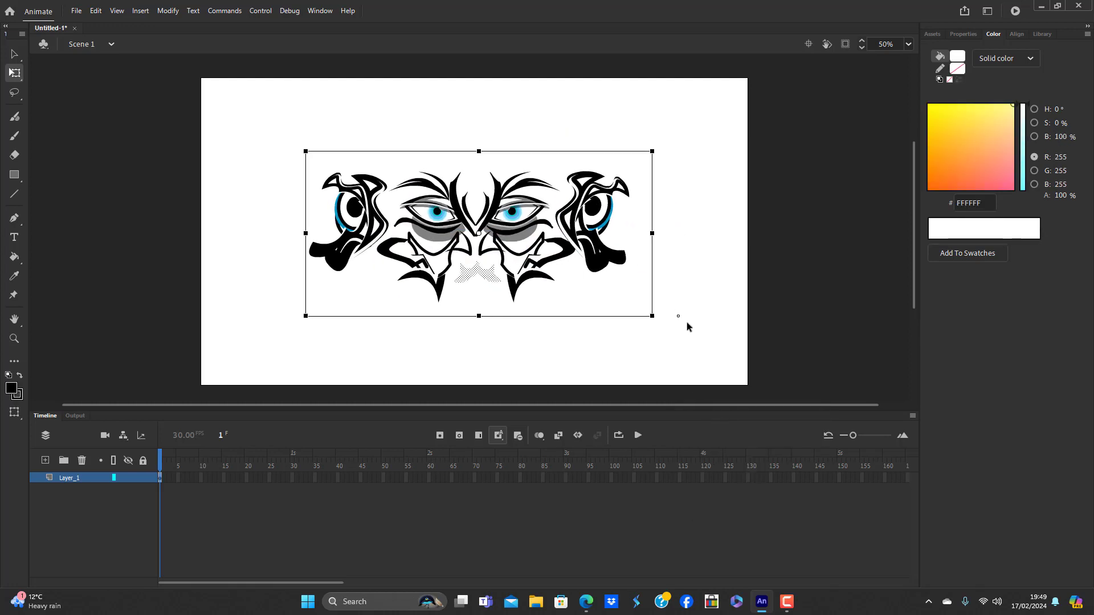
# Fill the white shape below the nose, between the cheek ornaments, with black (000000)
pyautogui.click(588, 347)
pyautogui.click(484, 273)
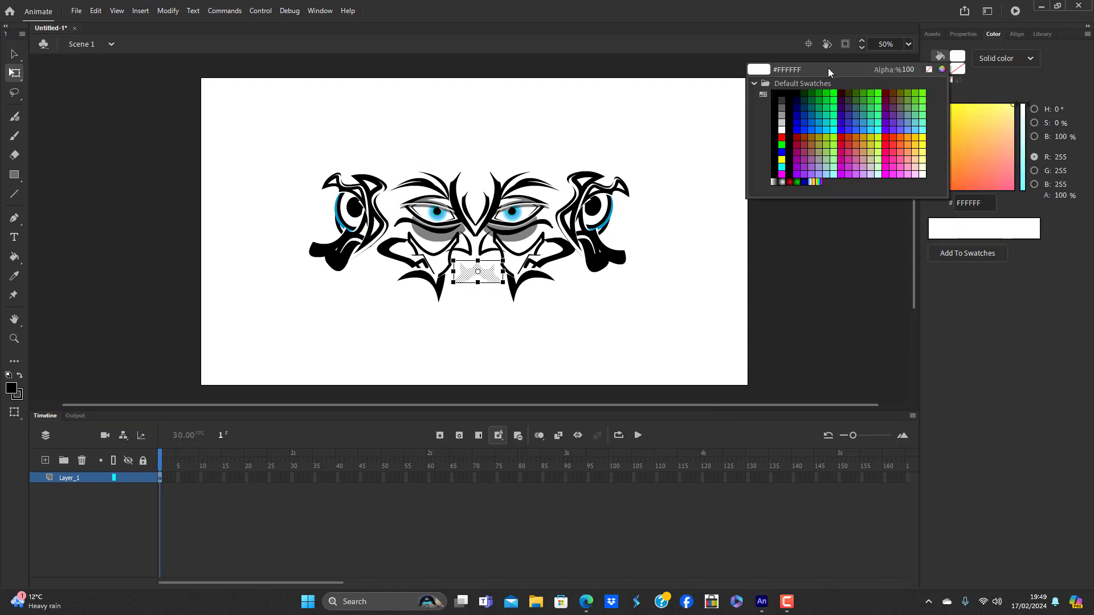
pyautogui.click(781, 94)
# Nudge the black shape up and slightly left so it sits centred directly under the nose lines
pyautogui.press('Up')
pyautogui.press('Up')
pyautogui.press('Up')
pyautogui.press('Up')
pyautogui.press('Up')
pyautogui.press('Up')
pyautogui.press('Up')
pyautogui.press('Up')
pyautogui.press('Up')
pyautogui.press('Up')
pyautogui.press('Up')
pyautogui.press('Up')
pyautogui.press('Up')
pyautogui.press('Up')
pyautogui.press('Up')
pyautogui.press('Up')
pyautogui.press('Up')
pyautogui.press('Up')
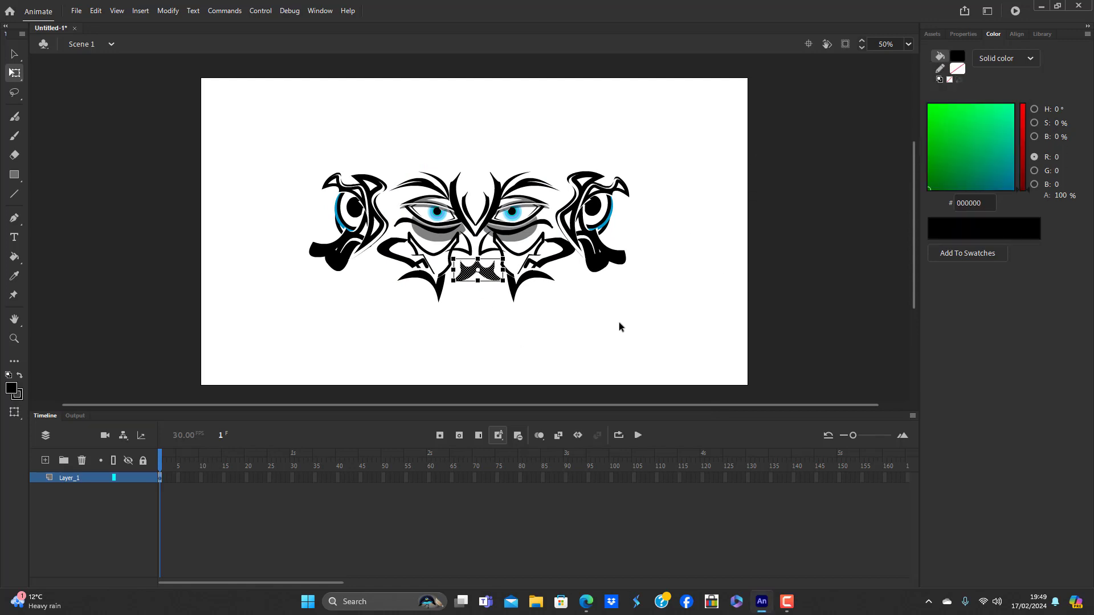
pyautogui.press('Left')
pyautogui.press('Left')
pyautogui.press('Left')
pyautogui.press('Left')
pyautogui.press('Left')
pyautogui.press('Left')
pyautogui.press('Up')
pyautogui.press('Up')
pyautogui.press('Up')
pyautogui.press('Up')
pyautogui.press('Up')
pyautogui.press('Up')
pyautogui.press('Up')
pyautogui.press('Up')
pyautogui.press('Up')
pyautogui.press('Up')
pyautogui.press('Up')
pyautogui.press('Up')
pyautogui.press('Up')
pyautogui.press('Up')
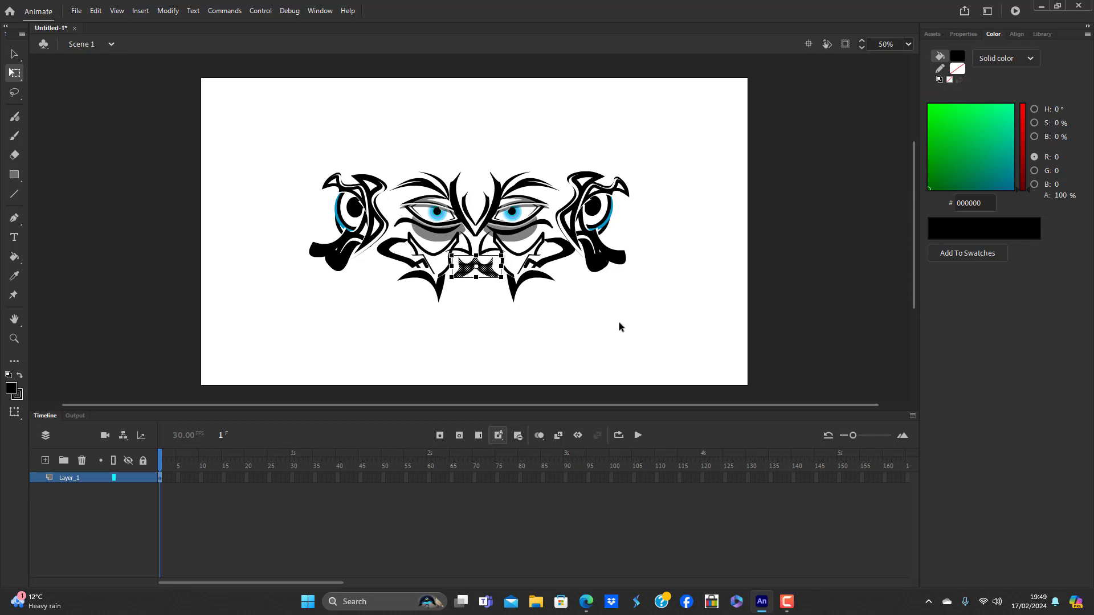
pyautogui.press('Up')
pyautogui.press('Up')
pyautogui.press('Up')
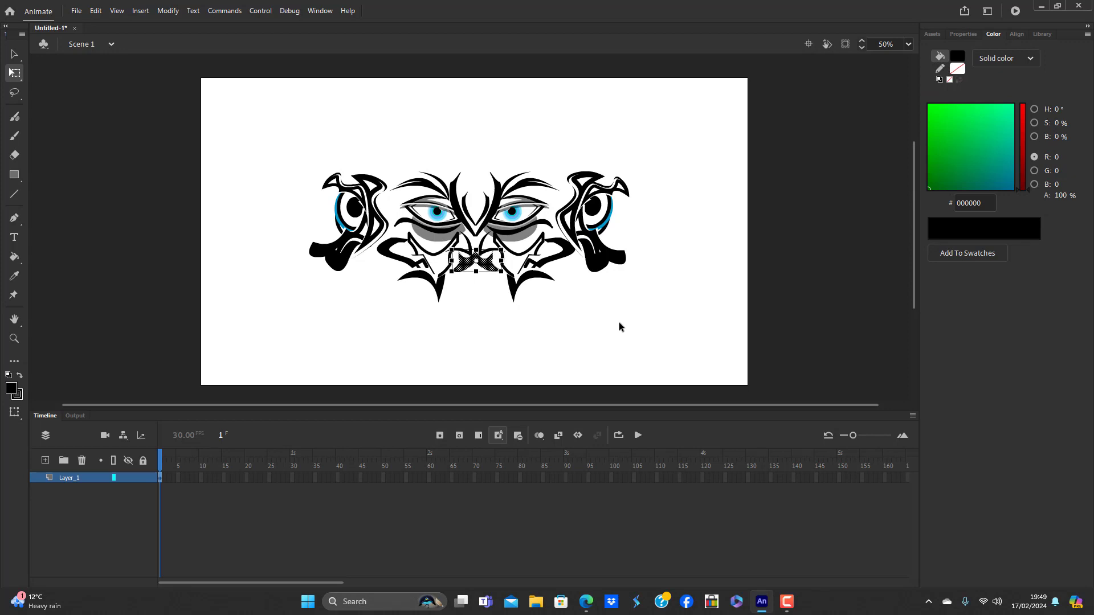
# Stretch the lower middle of the black nose shape downward into a long, sharp point
pyautogui.click(610, 338)
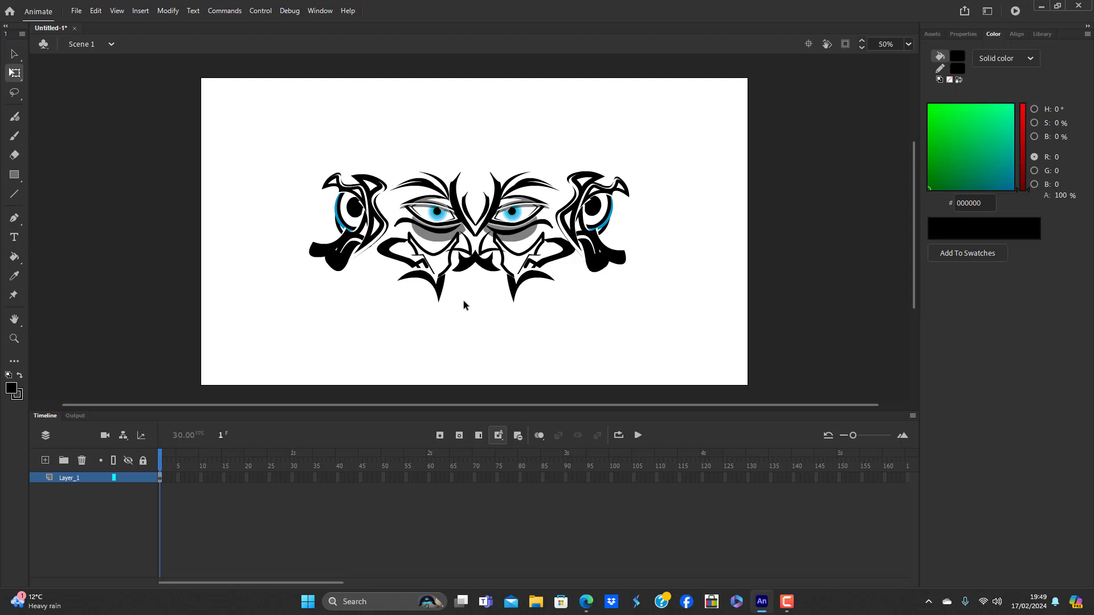
pyautogui.moveTo(477, 262); pyautogui.dragTo(474, 332)
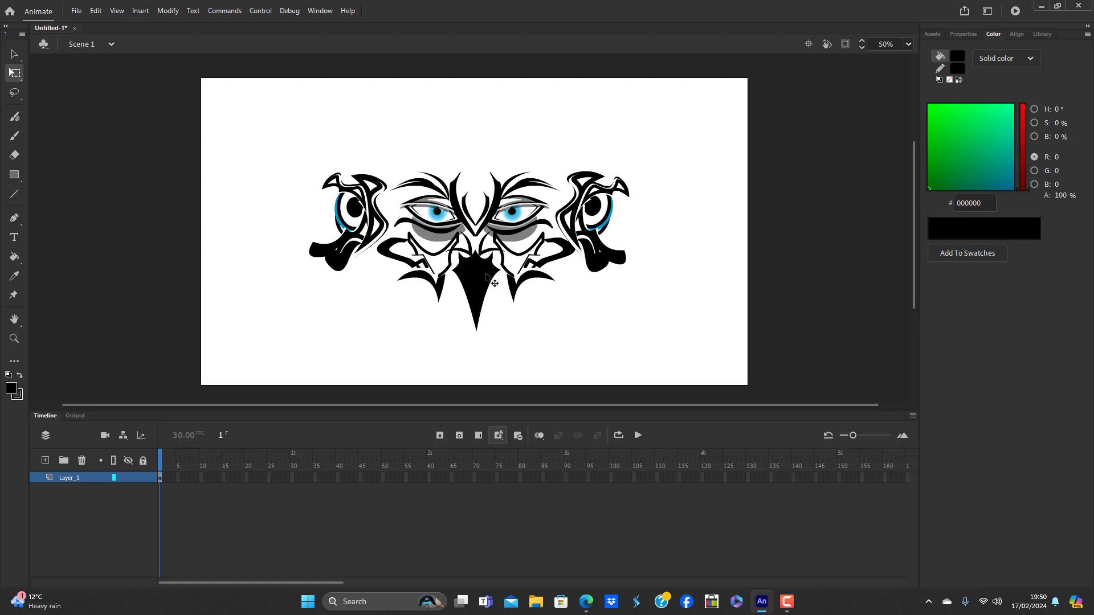
# Convert the pointed black nose shape into a movie clip symbol named nose_new
pyautogui.click(487, 293)
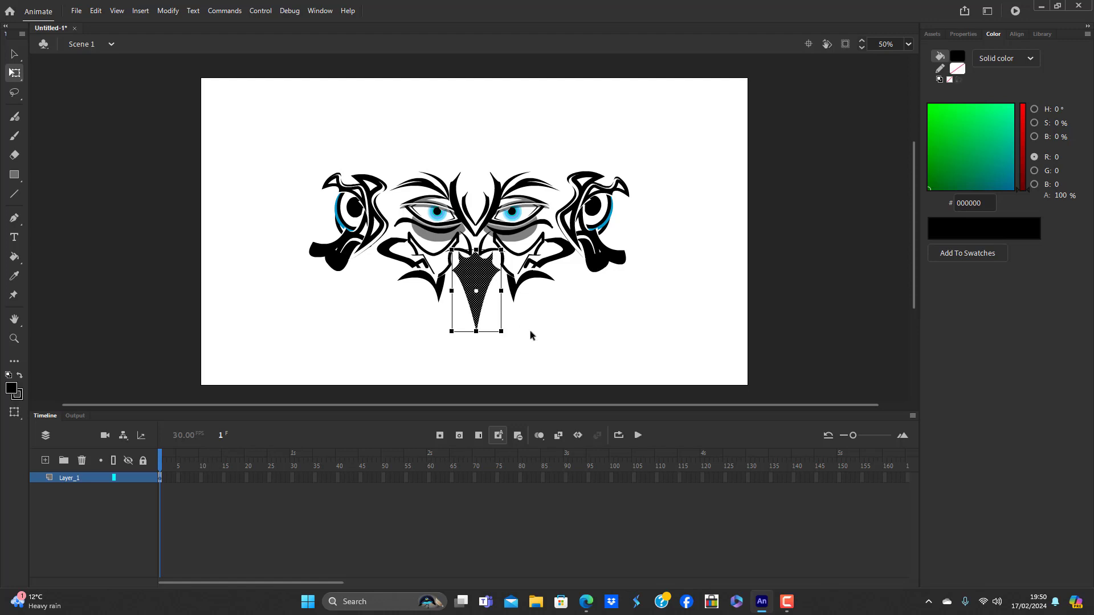
pyautogui.press('F8')
pyautogui.write('nbo')
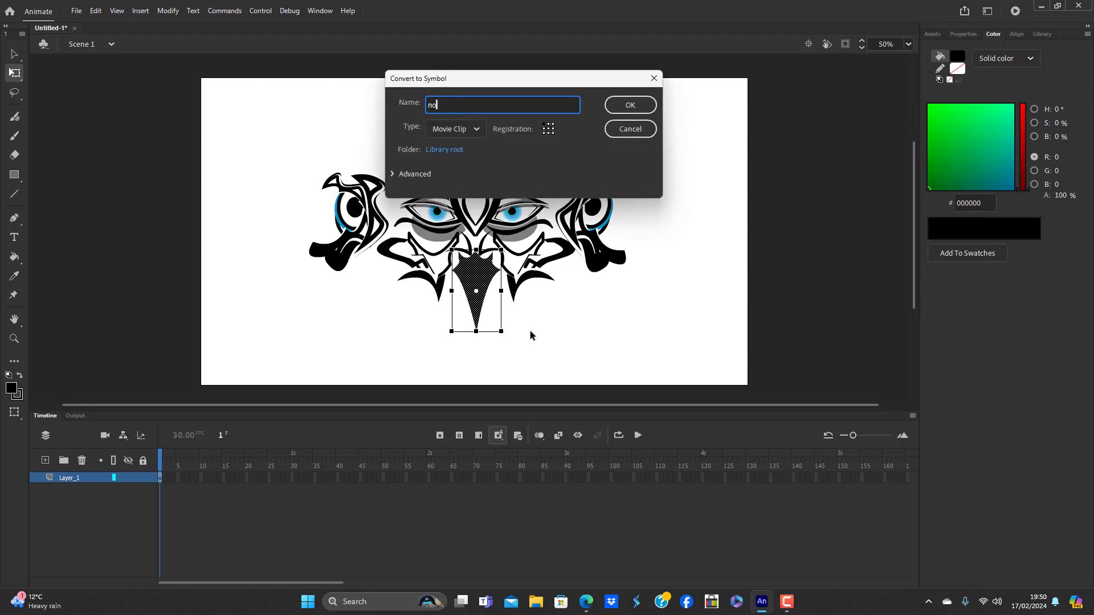
pyautogui.write('se')
pyautogui.press('Return')
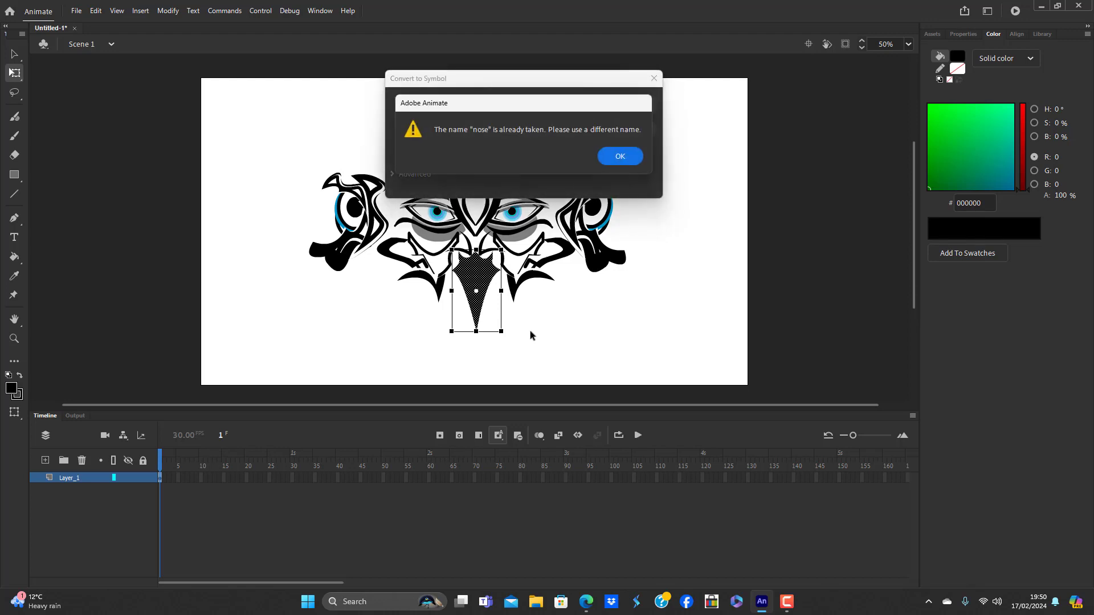
pyautogui.click(620, 157)
pyautogui.click(466, 102)
pyautogui.write('_')
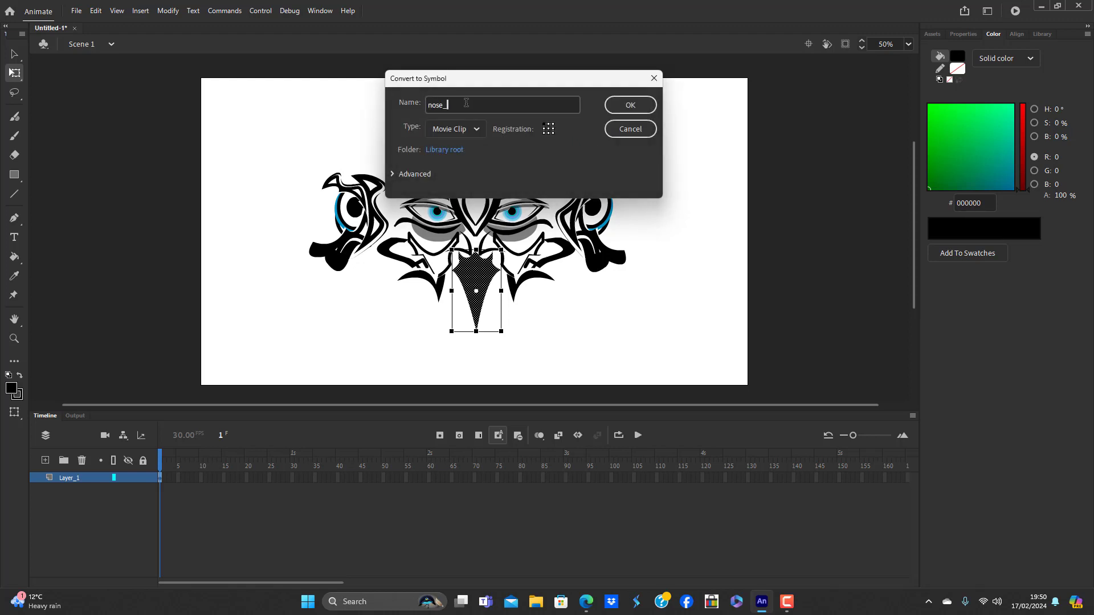
pyautogui.write('new')
pyautogui.press('Return')
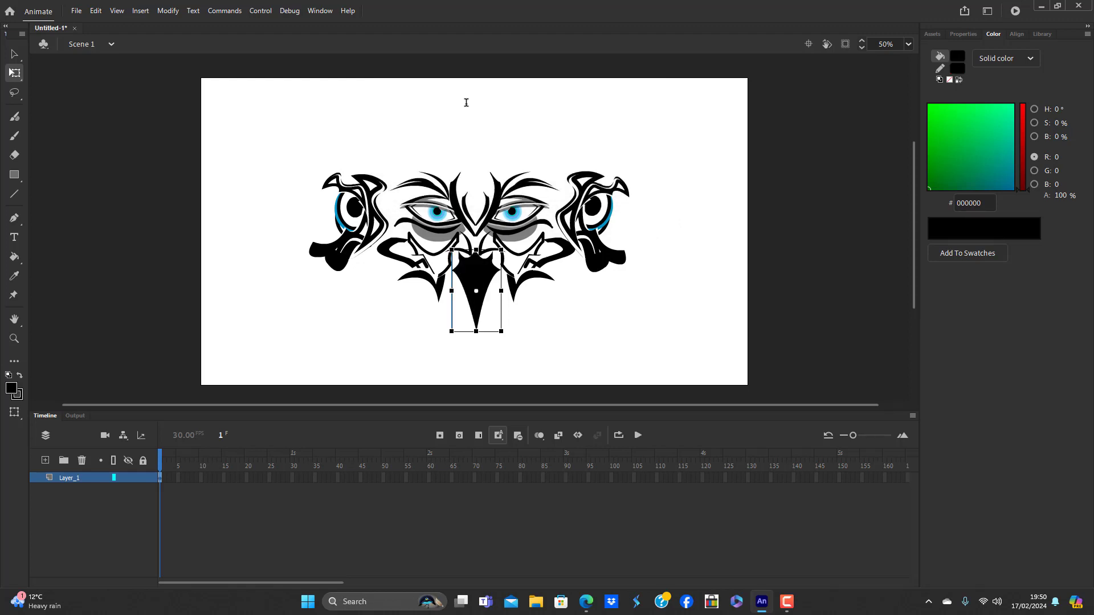
# Inside the nose symbol, overlay a smaller copy of the pointed nose shape near its top and fill it white (FFFFFF)
pyautogui.doubleClick(488, 283)
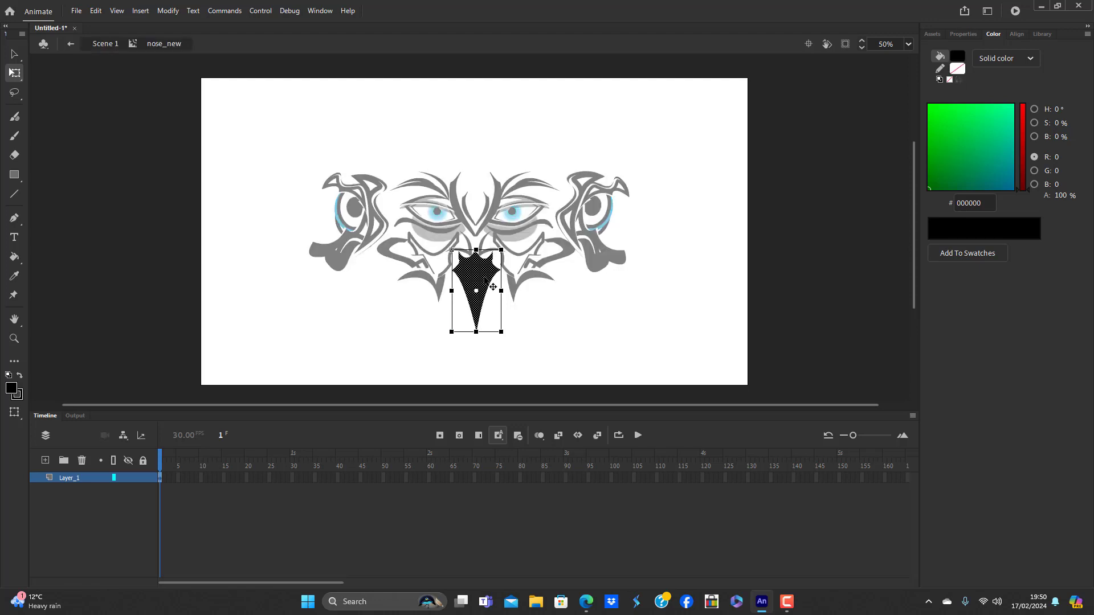
pyautogui.click(532, 312)
pyautogui.click(483, 283)
pyautogui.moveTo(501, 331); pyautogui.dragTo(481, 298)
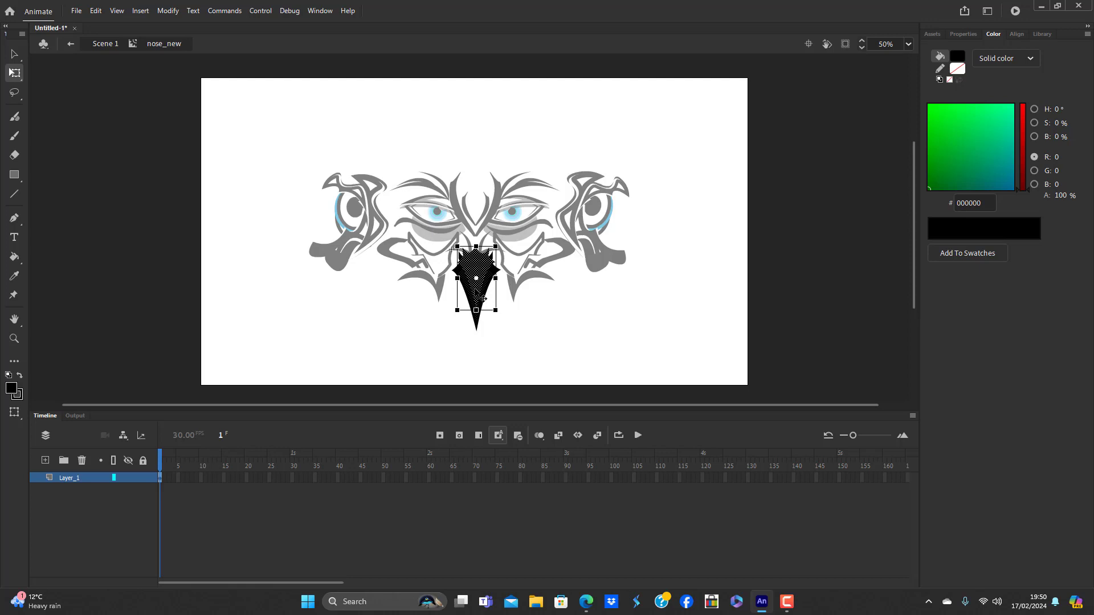
pyautogui.click(958, 56)
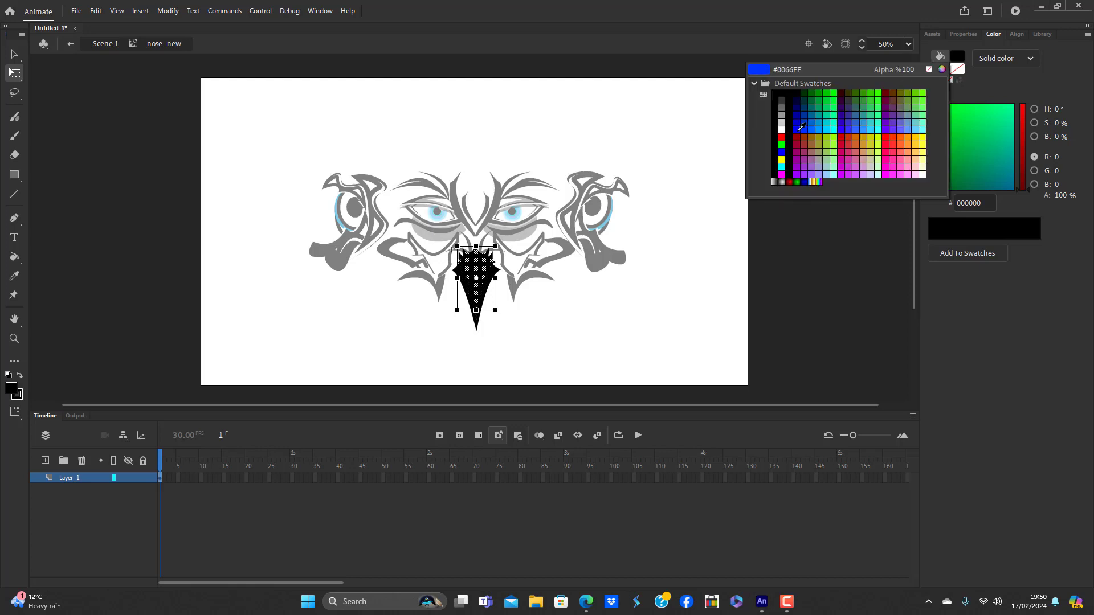
pyautogui.click(782, 130)
pyautogui.click(580, 320)
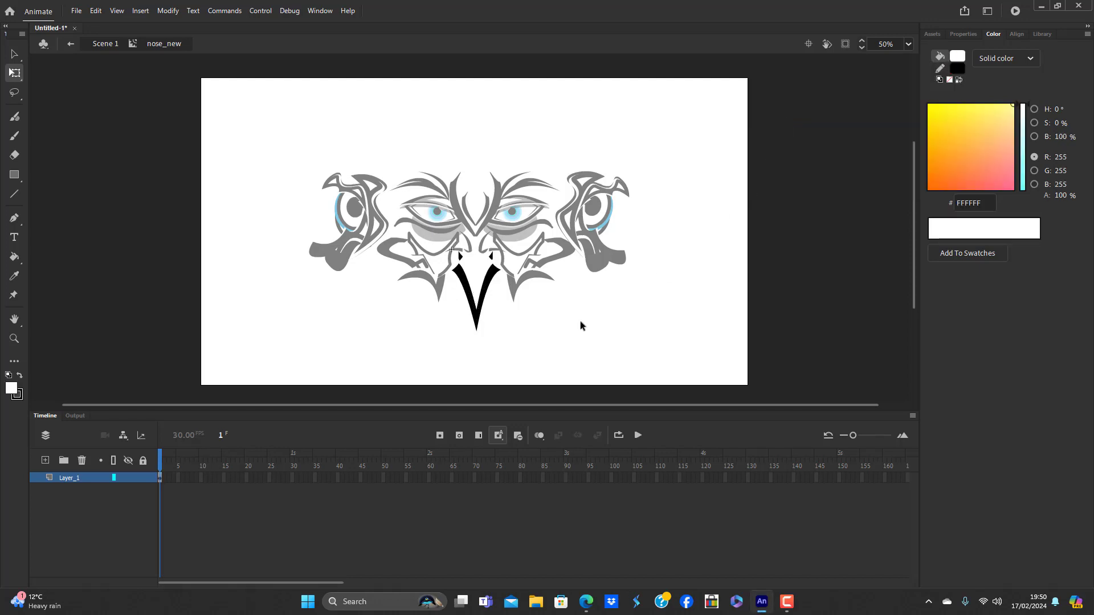
# Return to the main scene and scale the nose symbol down so its point ends just below the jaw spikes
pyautogui.doubleClick(546, 325)
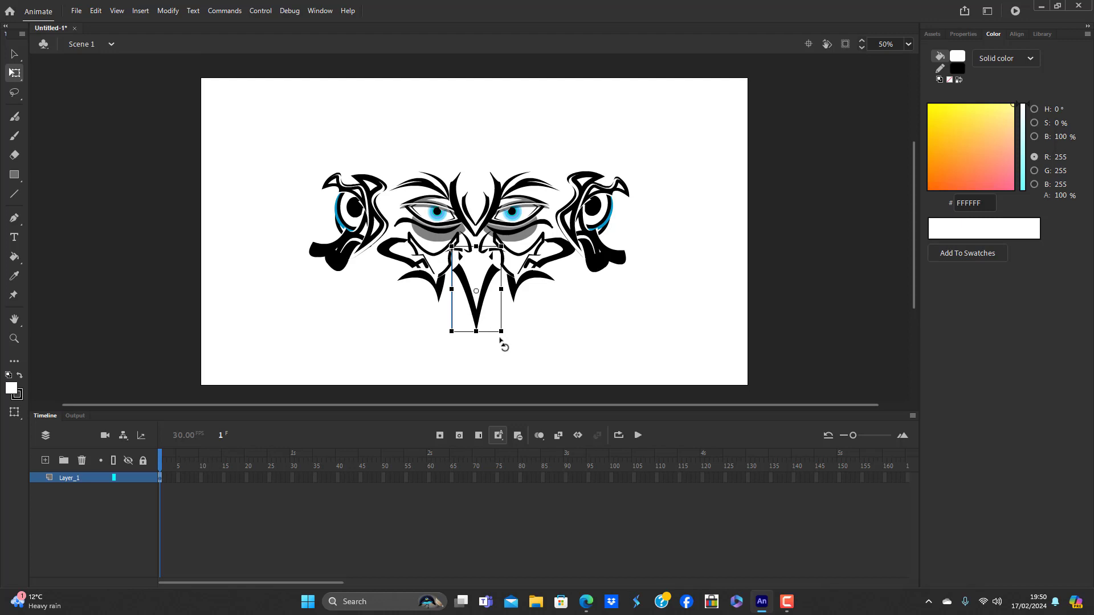
pyautogui.moveTo(501, 331); pyautogui.dragTo(486, 285)
pyautogui.click(589, 359)
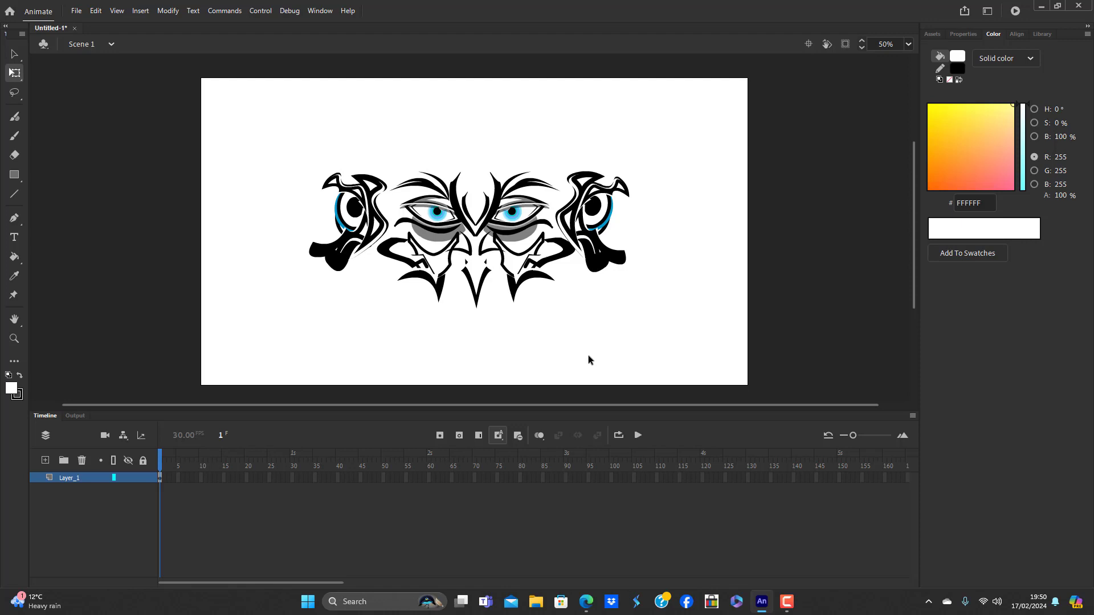
# Try removing the lower curved line from the face_line_jaw symbol inside the defined cheek bone symbol
pyautogui.doubleClick(421, 285)
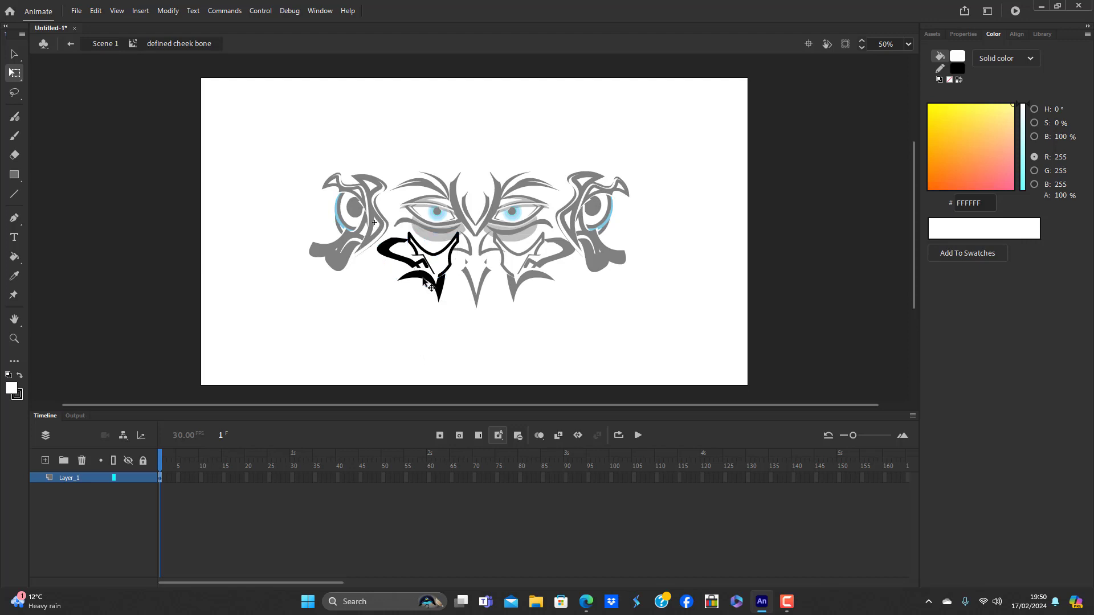
pyautogui.doubleClick(419, 305)
pyautogui.moveTo(416, 298); pyautogui.dragTo(425, 276)
pyautogui.click(423, 266)
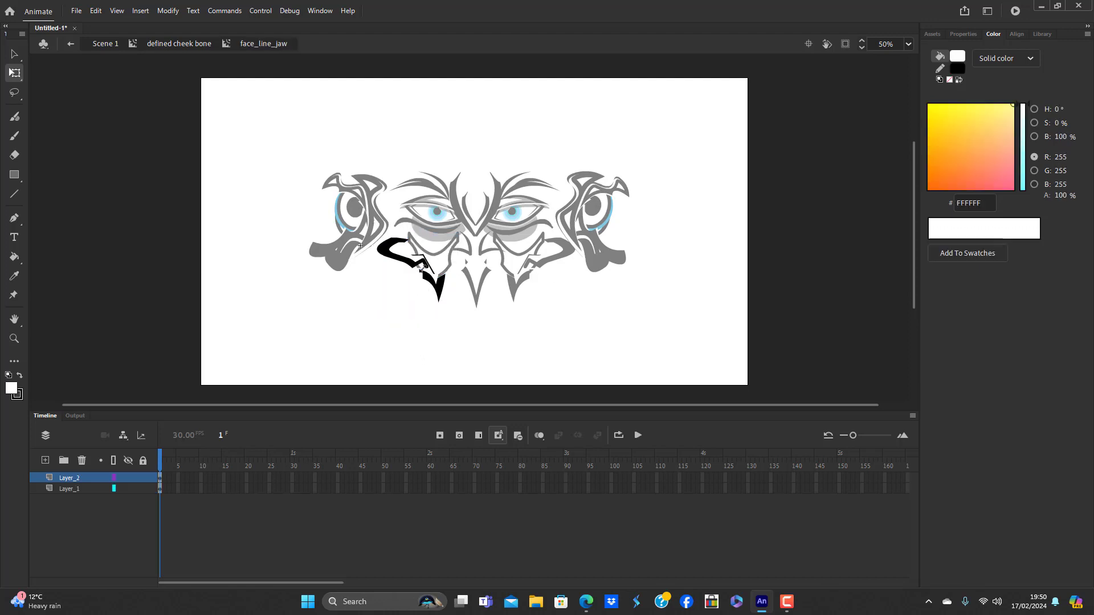
pyautogui.doubleClick(540, 359)
pyautogui.doubleClick(540, 359)
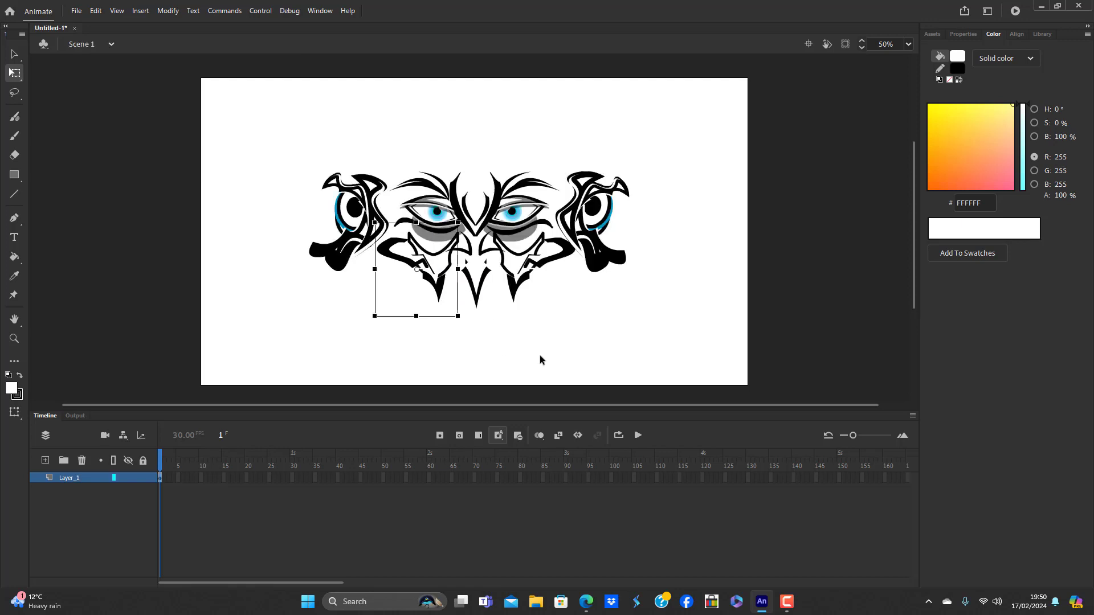
pyautogui.click(540, 359)
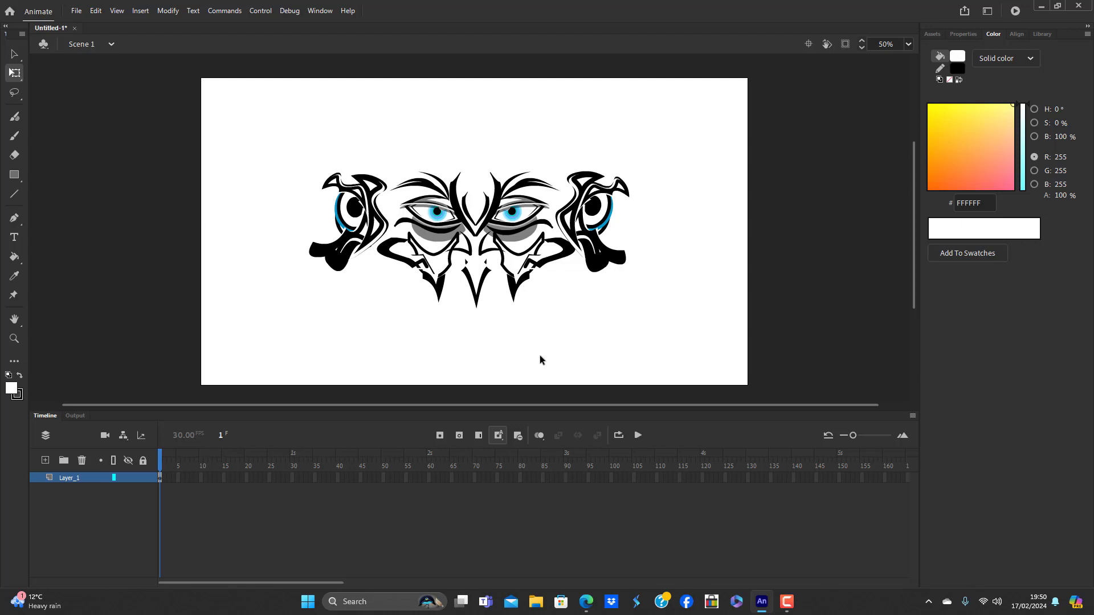
# Undo the removal of the curved jaw line inside the nested cheek bone symbol
pyautogui.hotkey('ctrl', 'z')
pyautogui.hotkey('ctrl', 'z')
pyautogui.hotkey('ctrl', 'z')
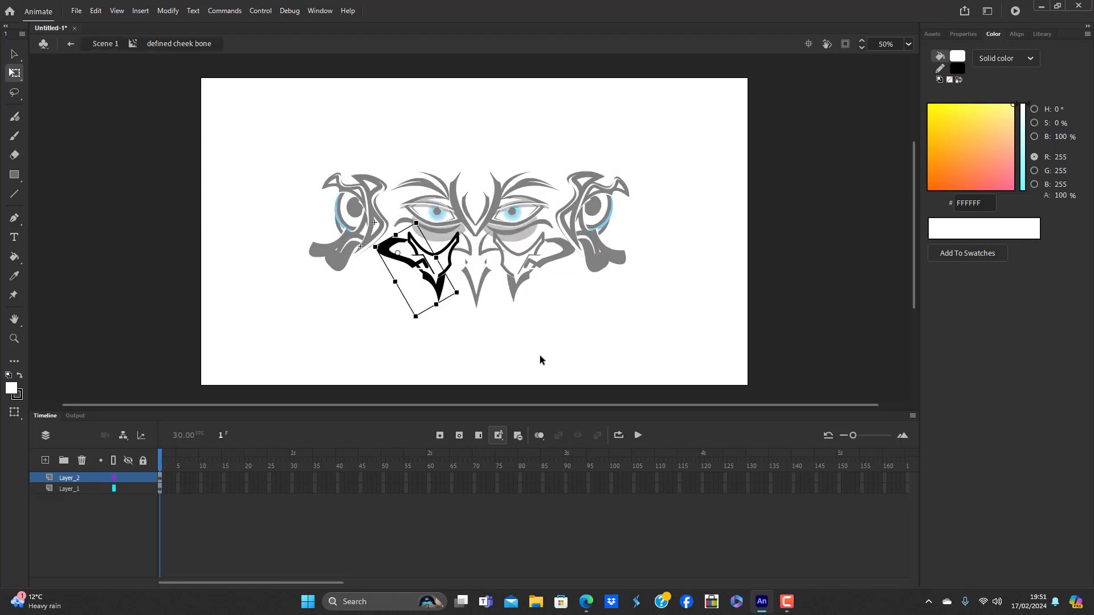
pyautogui.hotkey('ctrl', 'z')
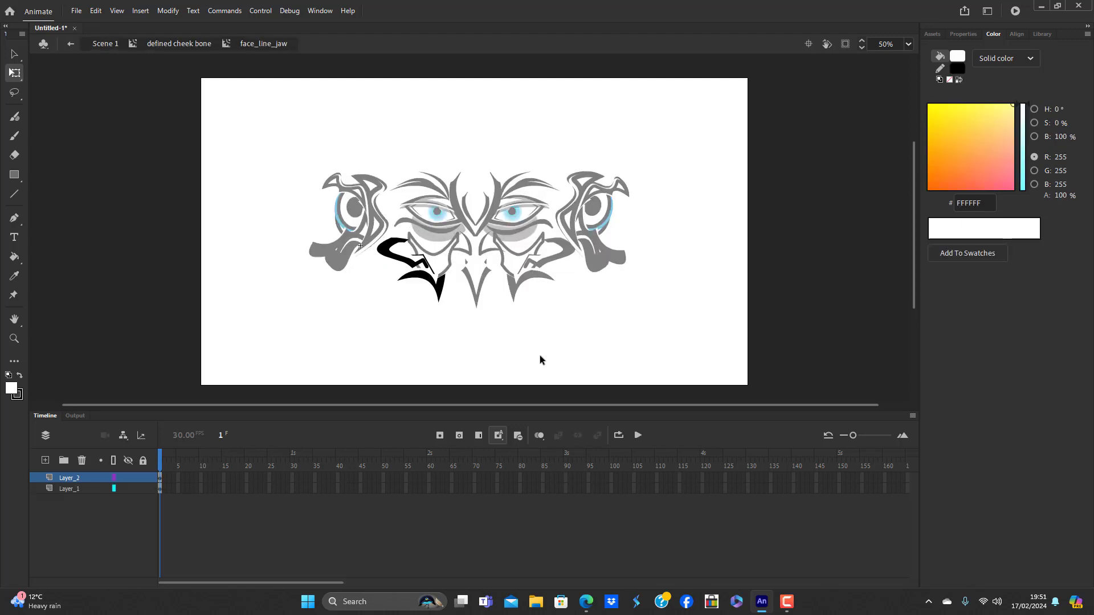
pyautogui.hotkey('ctrl', 'z')
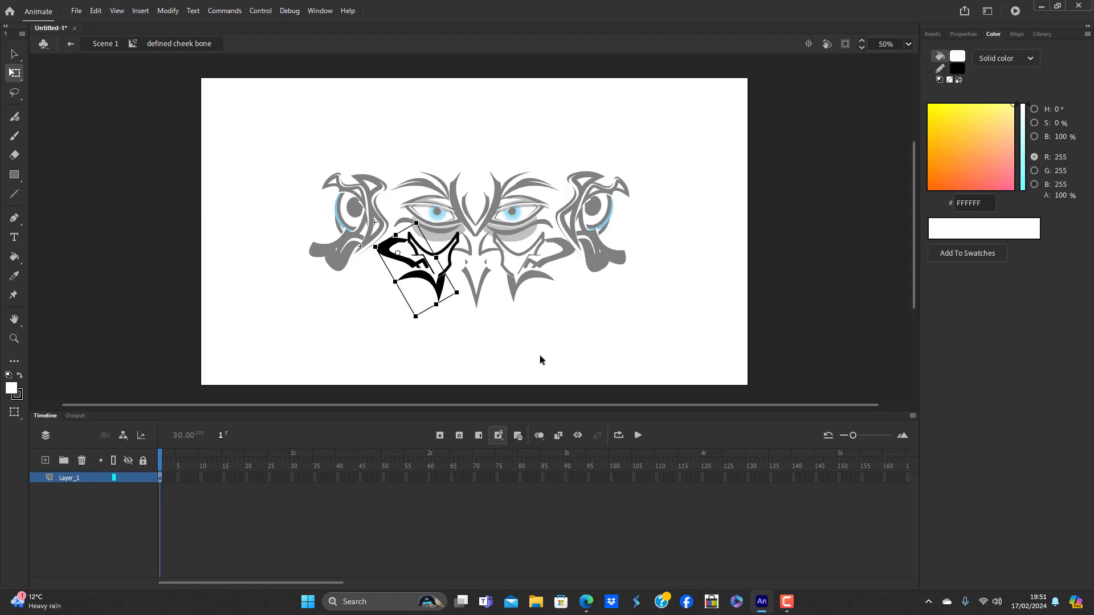
pyautogui.hotkey('ctrl', 'z')
pyautogui.hotkey('ctrl', 'z')
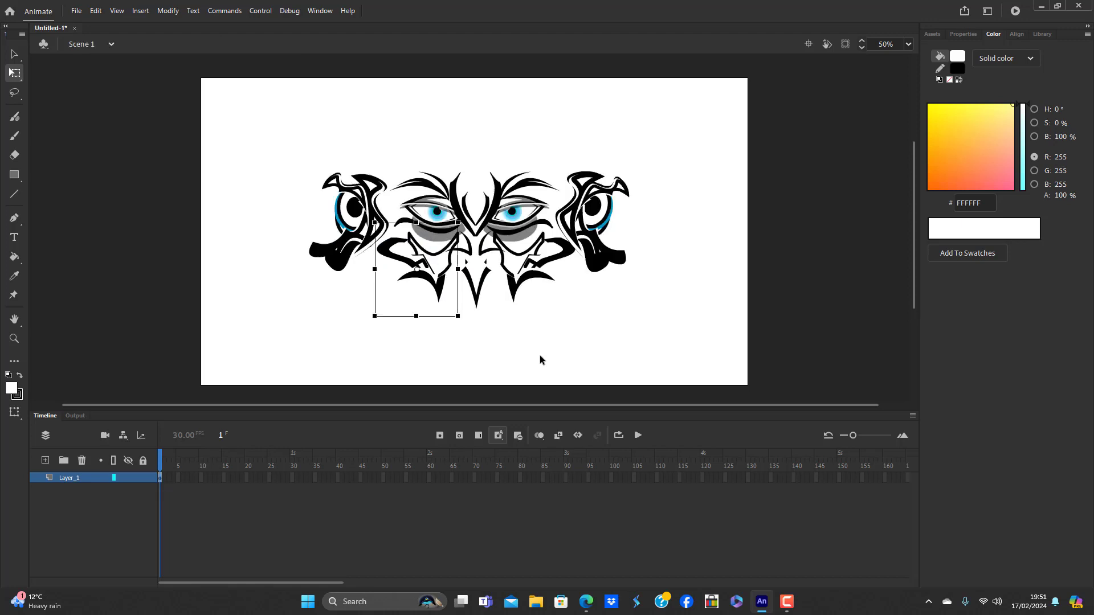
pyautogui.hotkey('ctrl', 'z')
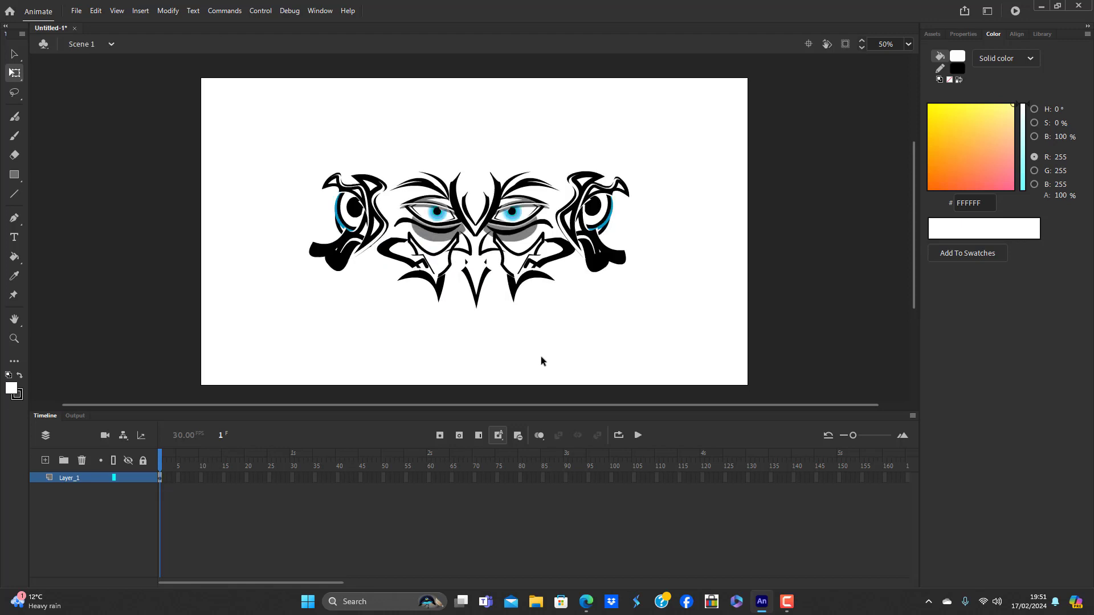
# Shrink the nose symbol slightly further so its tip sits level with the jaw spikes
pyautogui.click(479, 280)
pyautogui.moveTo(483, 301); pyautogui.dragTo(487, 277)
pyautogui.click(521, 321)
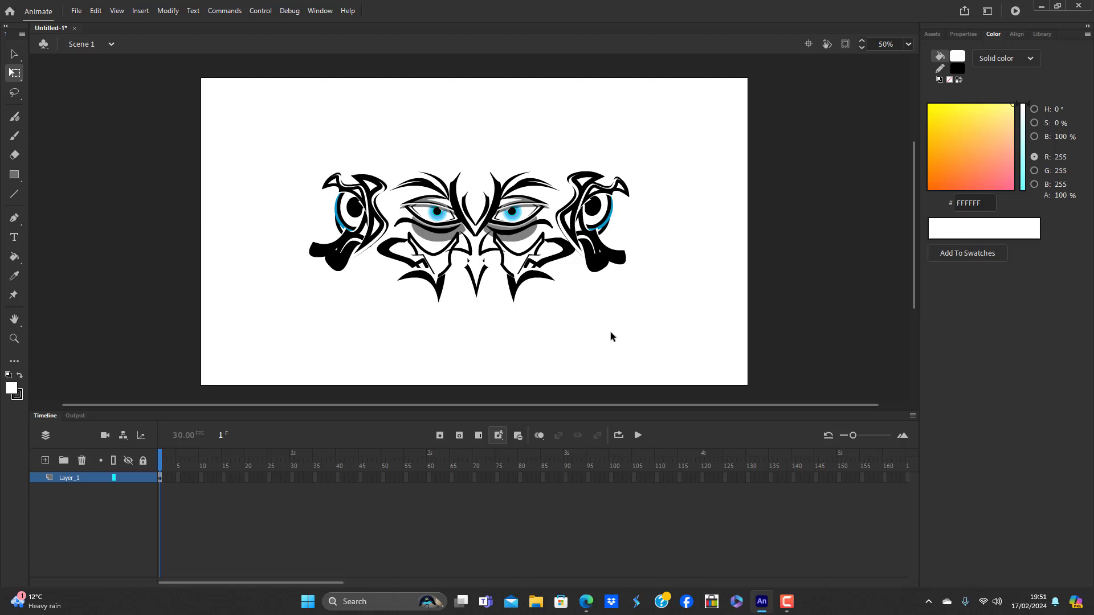
# Draw a diagonal black line above the left brow and convert it to a movie clip named detail line piece reuseable
pyautogui.click(15, 195)
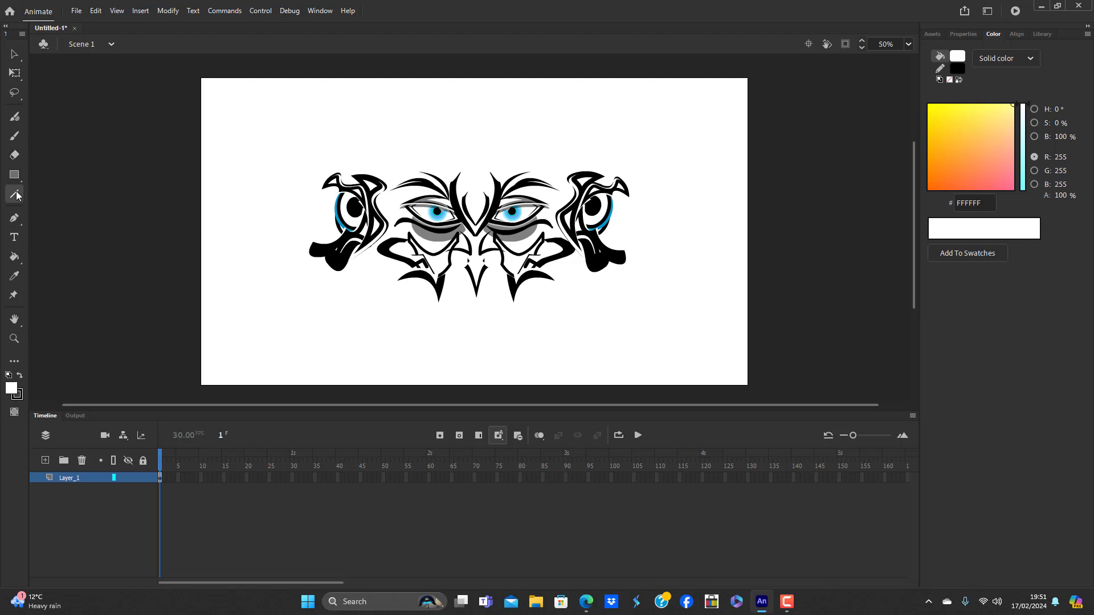
pyautogui.moveTo(460, 163); pyautogui.dragTo(323, 114)
pyautogui.click(14, 53)
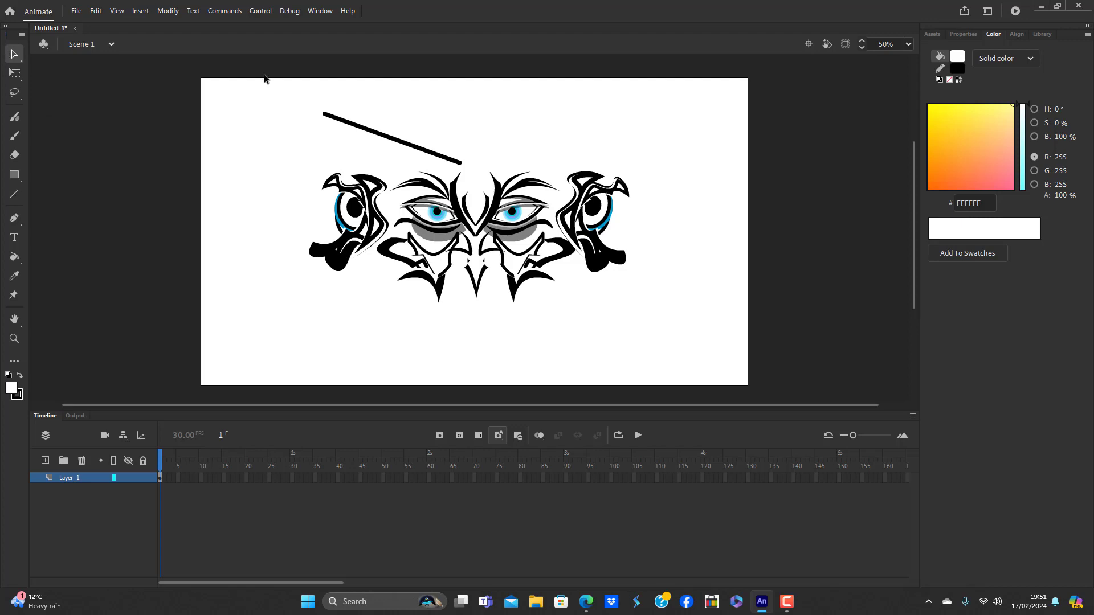
pyautogui.click(430, 154)
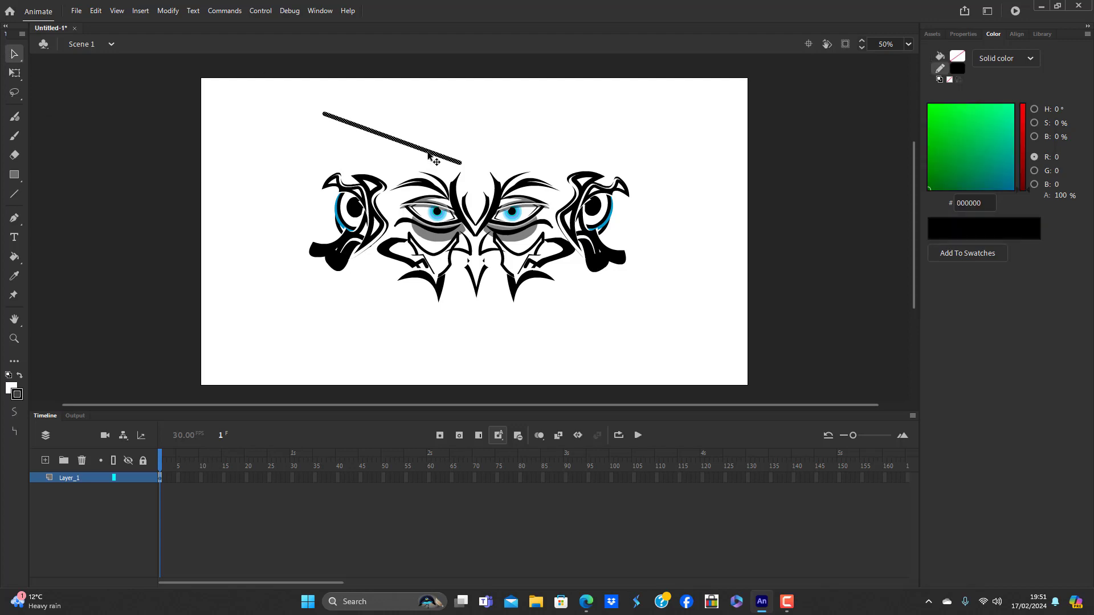
pyautogui.press('F8')
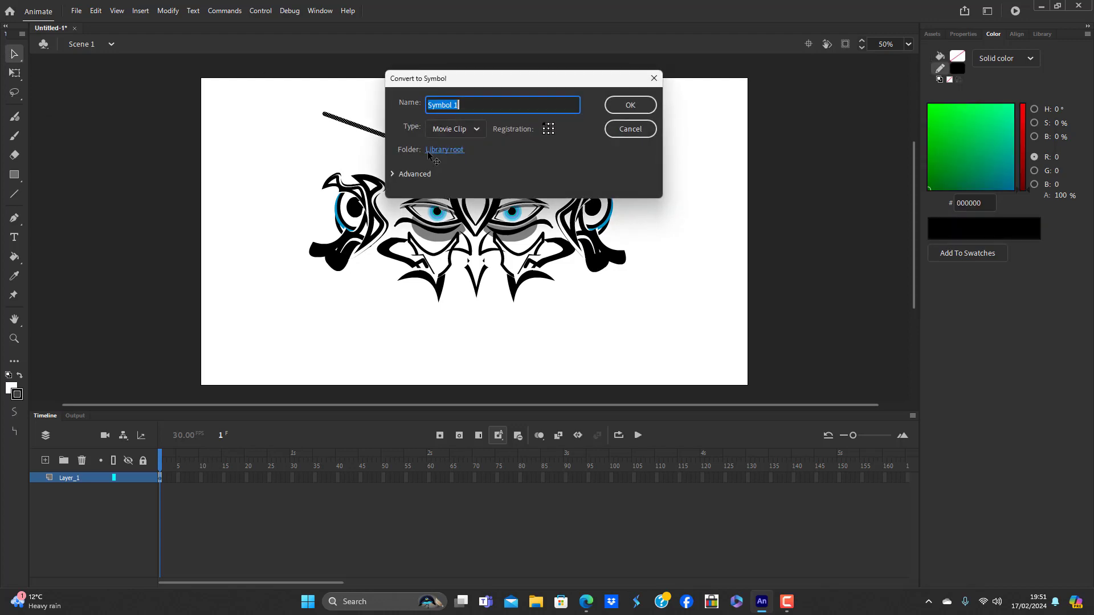
pyautogui.write('detail line piece reuseable')
pyautogui.press('Return')
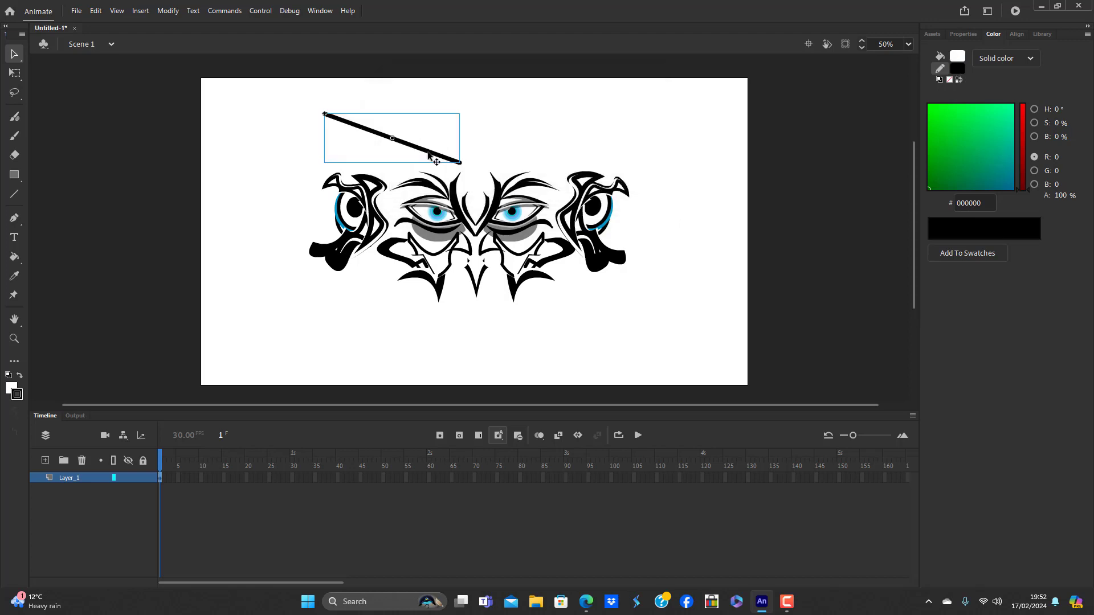
# Inside the detail line symbol, bend the line upward into an arc and convert the line to a fill
pyautogui.doubleClick(428, 153)
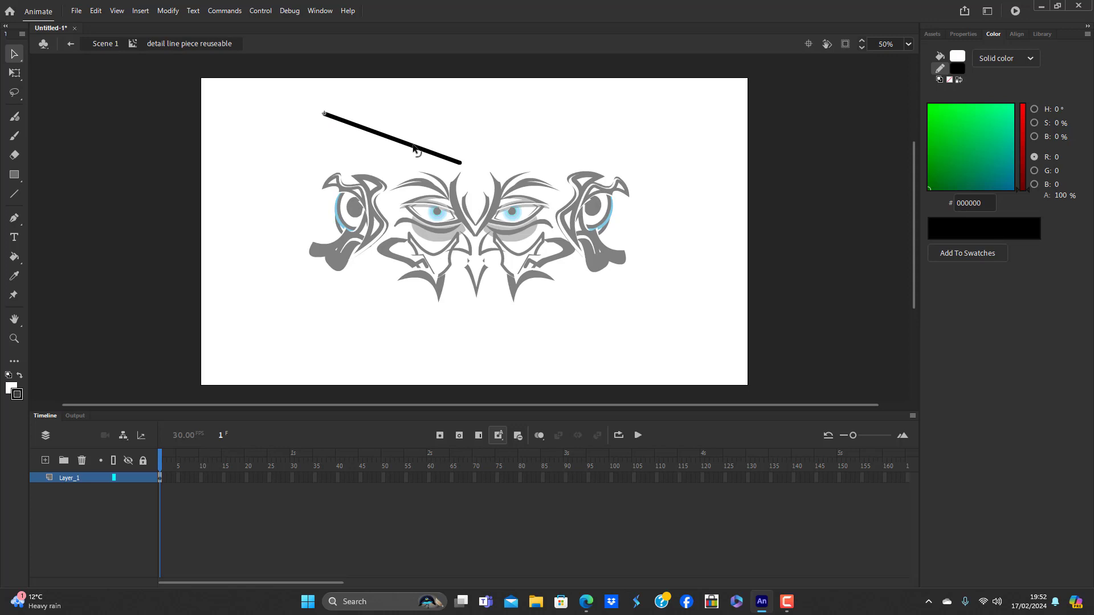
pyautogui.moveTo(415, 149); pyautogui.dragTo(428, 105)
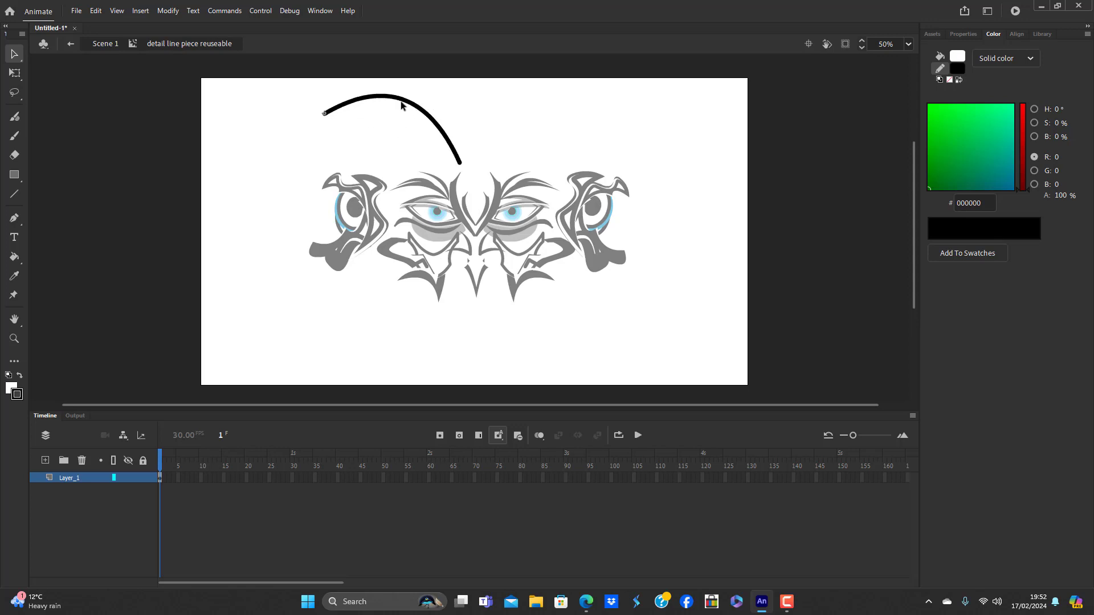
pyautogui.click(401, 104)
pyautogui.click(174, 13)
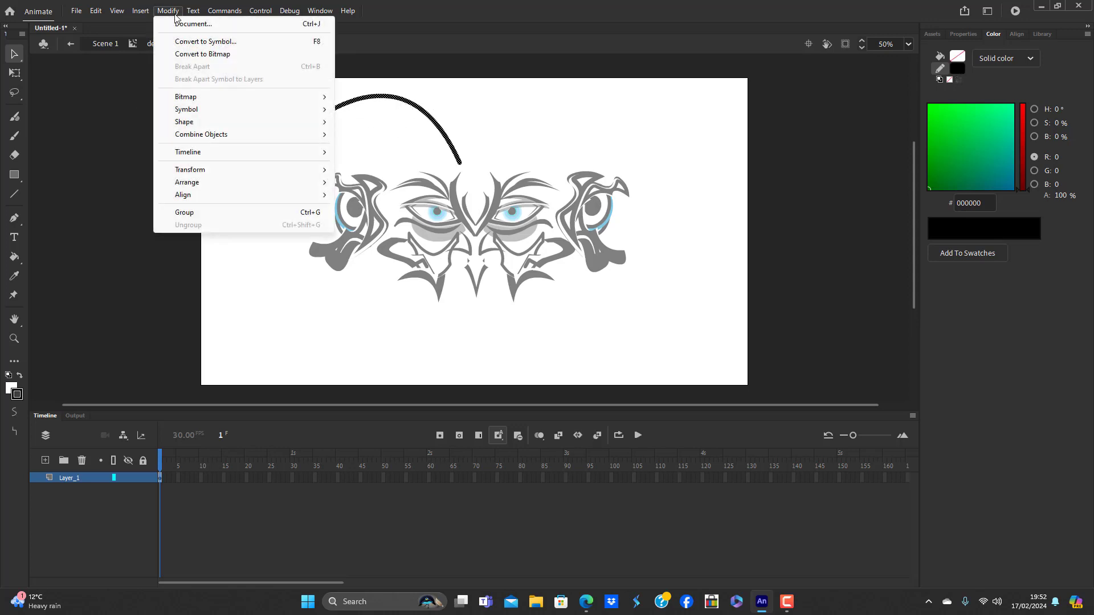
pyautogui.moveTo(225, 123)
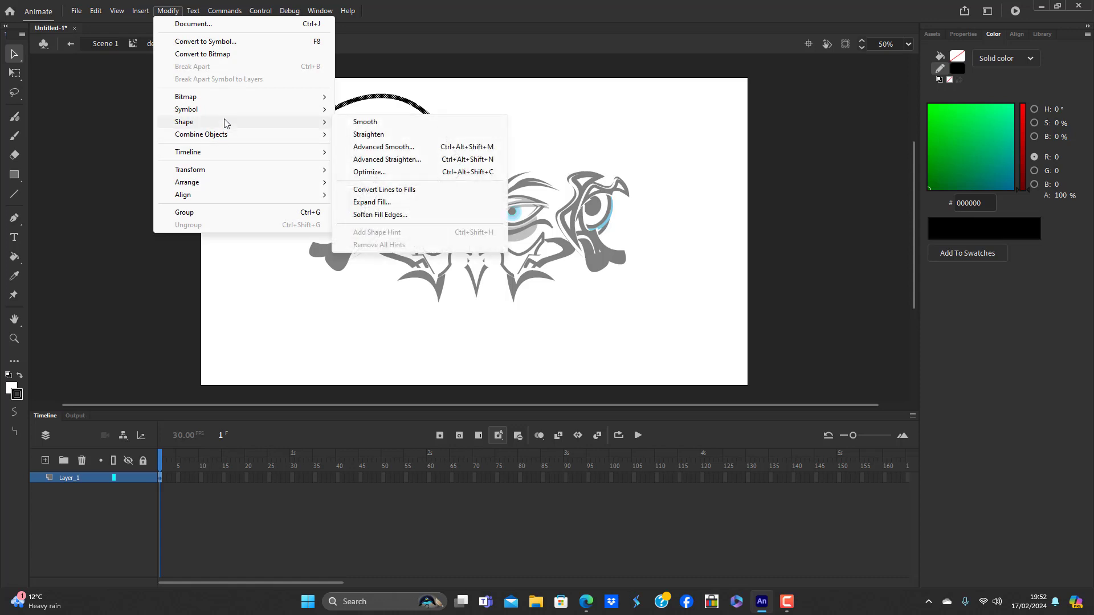
pyautogui.click(397, 190)
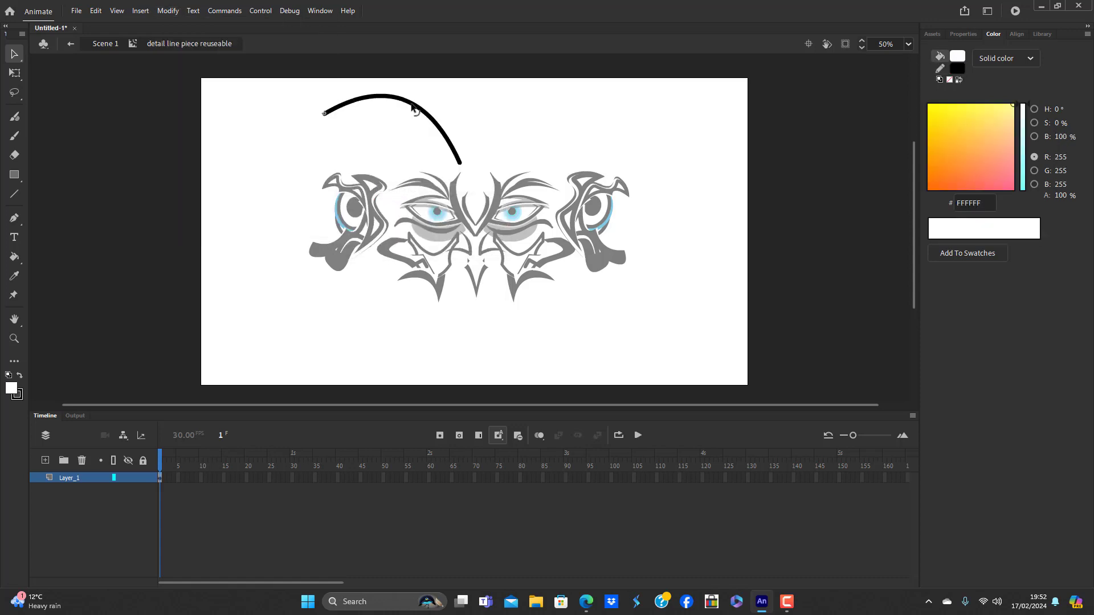
# Pull the edges of the filled arc to form a thick tapered hump with a curved hook below it
pyautogui.moveTo(413, 106); pyautogui.dragTo(384, 142)
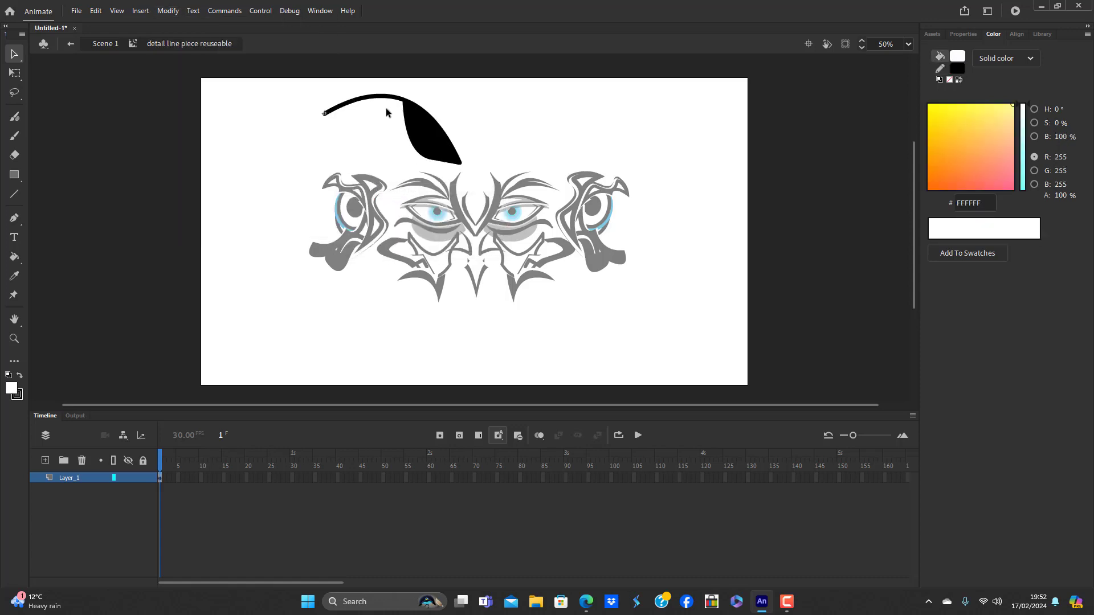
pyautogui.moveTo(373, 92)
pyautogui.mouseDown()
pyautogui.moveTo(336, 91)
pyautogui.moveTo(369, 71)
pyautogui.moveTo(366, 90)
pyautogui.mouseUp()
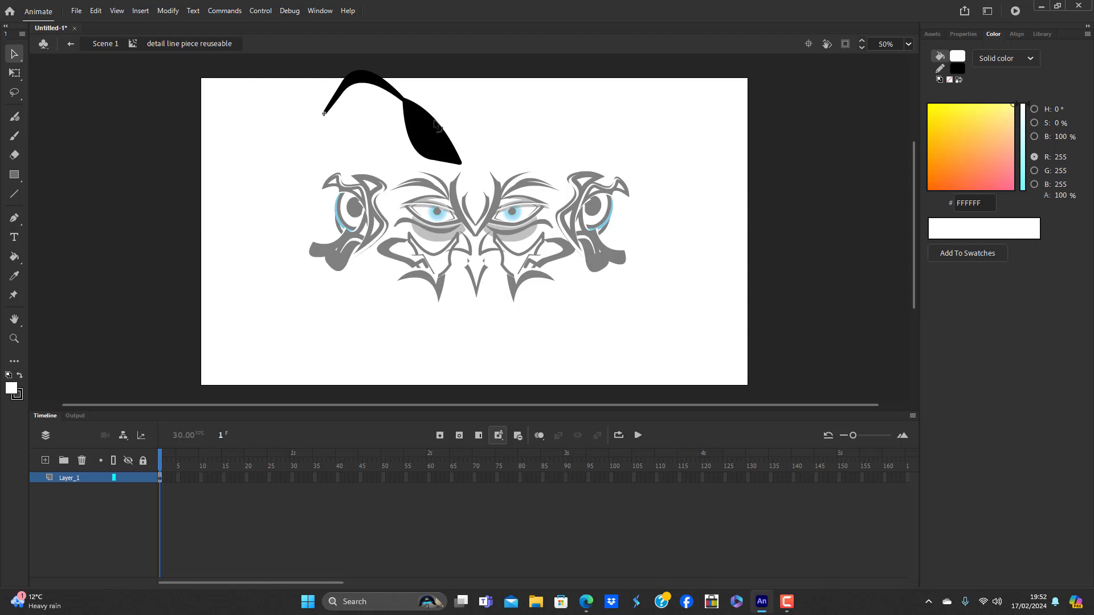
pyautogui.moveTo(451, 141); pyautogui.dragTo(450, 105)
pyautogui.moveTo(417, 150)
pyautogui.mouseDown()
pyautogui.moveTo(440, 110)
pyautogui.moveTo(409, 149)
pyautogui.mouseUp()
pyautogui.hotkey('ctrl', 'z')
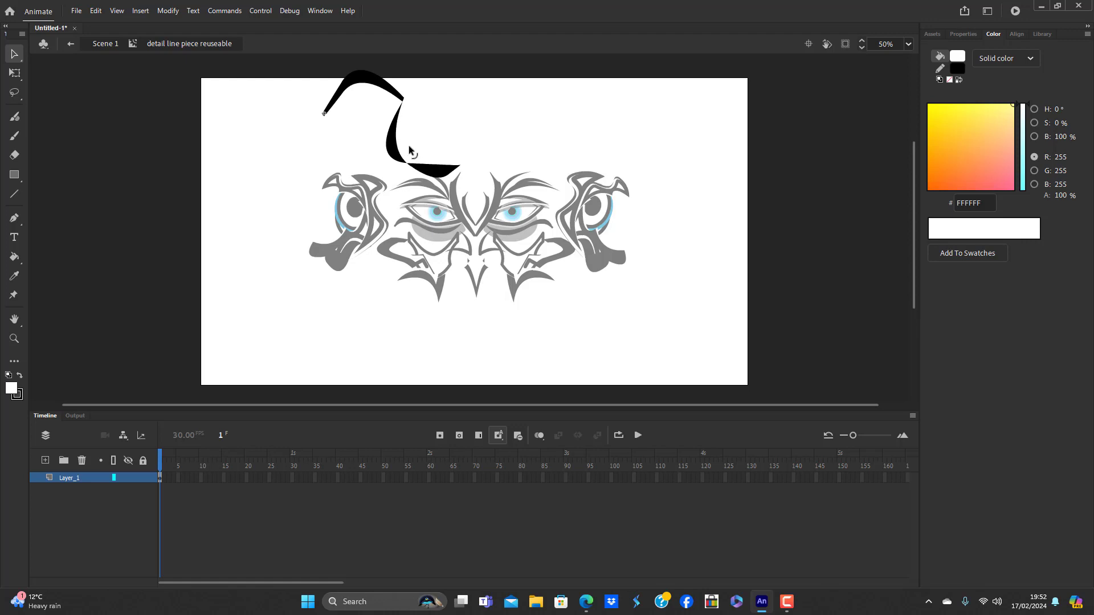
# Delete the leftover flat piece at the hook's lower end and move the remaining shape to the blank area below the left ear
pyautogui.click(425, 166)
pyautogui.press('Delete')
pyautogui.click(402, 145)
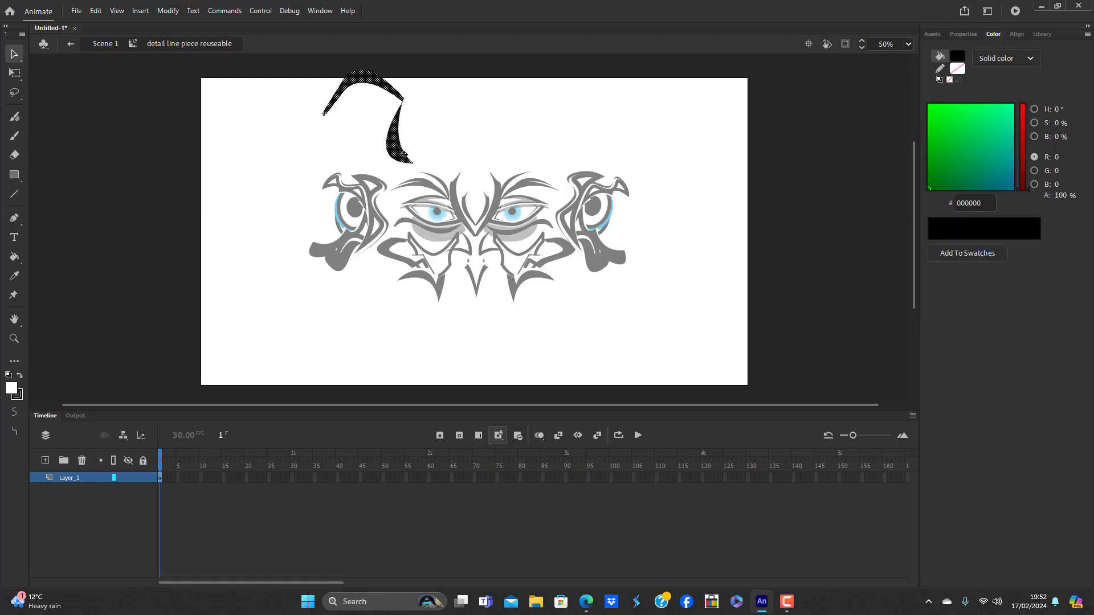
pyautogui.moveTo(402, 145); pyautogui.dragTo(284, 317)
pyautogui.click(328, 304)
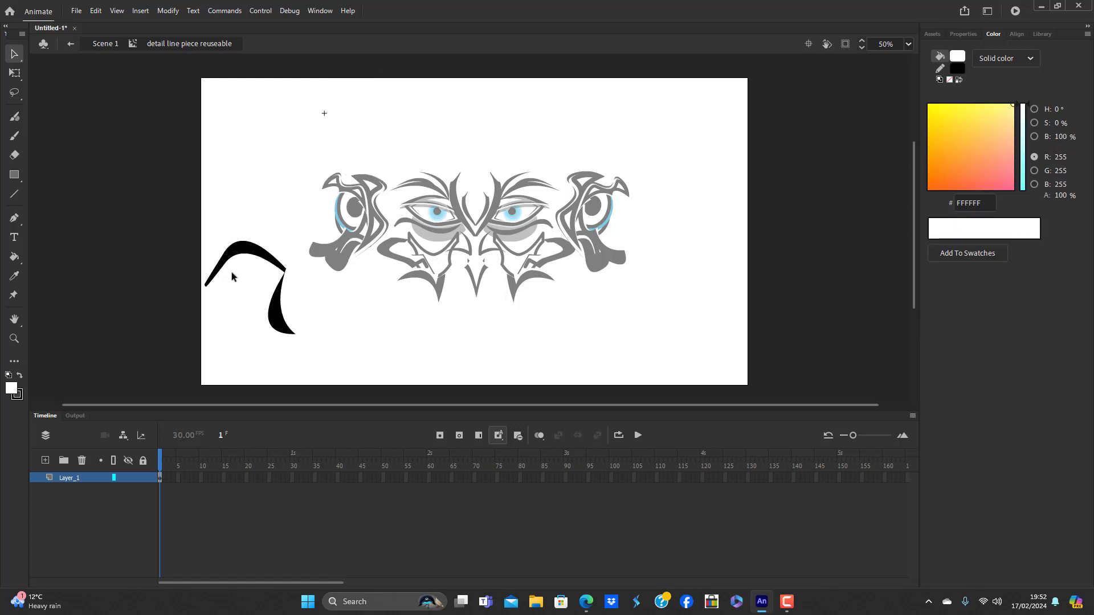
# Thin the upper arc free of the lower crescent, and rotate and reposition the pieces so the crescent nests under the arc
pyautogui.moveTo(249, 263)
pyautogui.mouseDown()
pyautogui.moveTo(237, 236)
pyautogui.moveTo(283, 273)
pyautogui.moveTo(253, 260)
pyautogui.moveTo(249, 311)
pyautogui.moveTo(252, 260)
pyautogui.mouseUp()
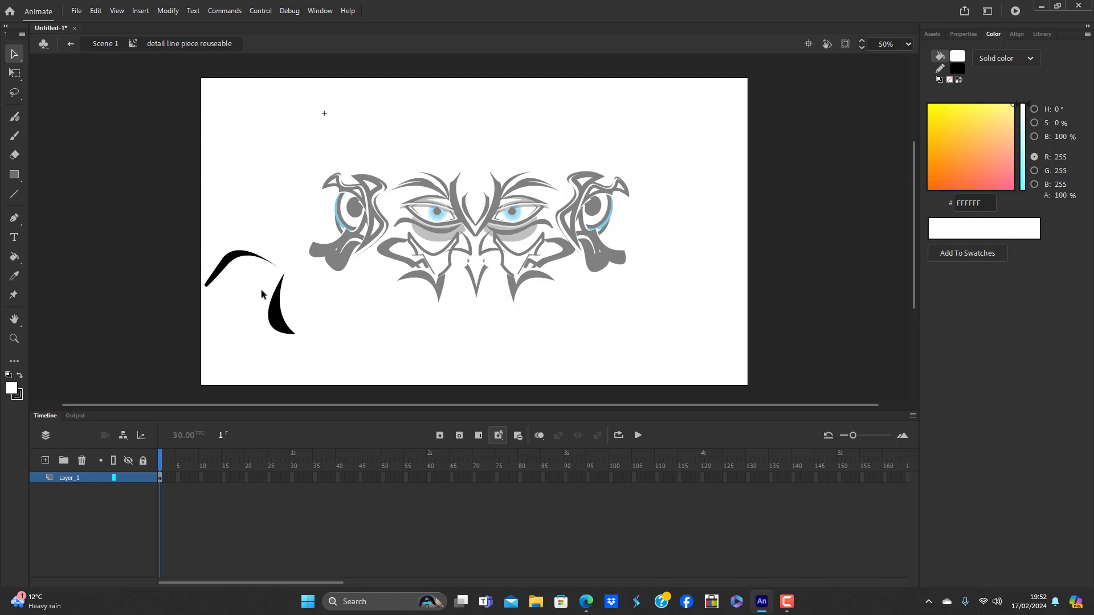
pyautogui.click(279, 323)
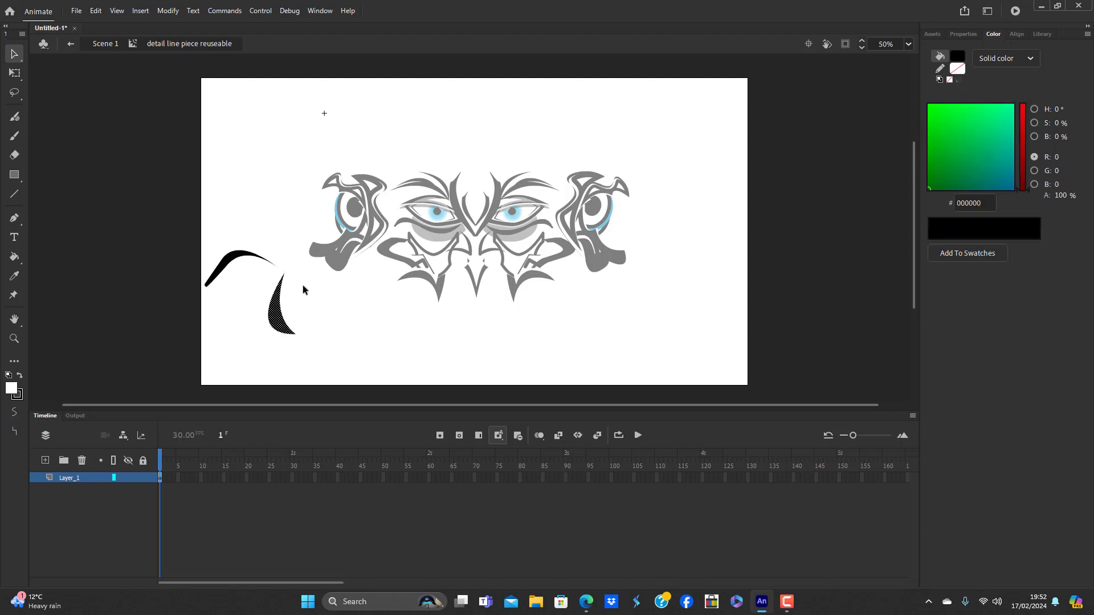
pyautogui.press('q')
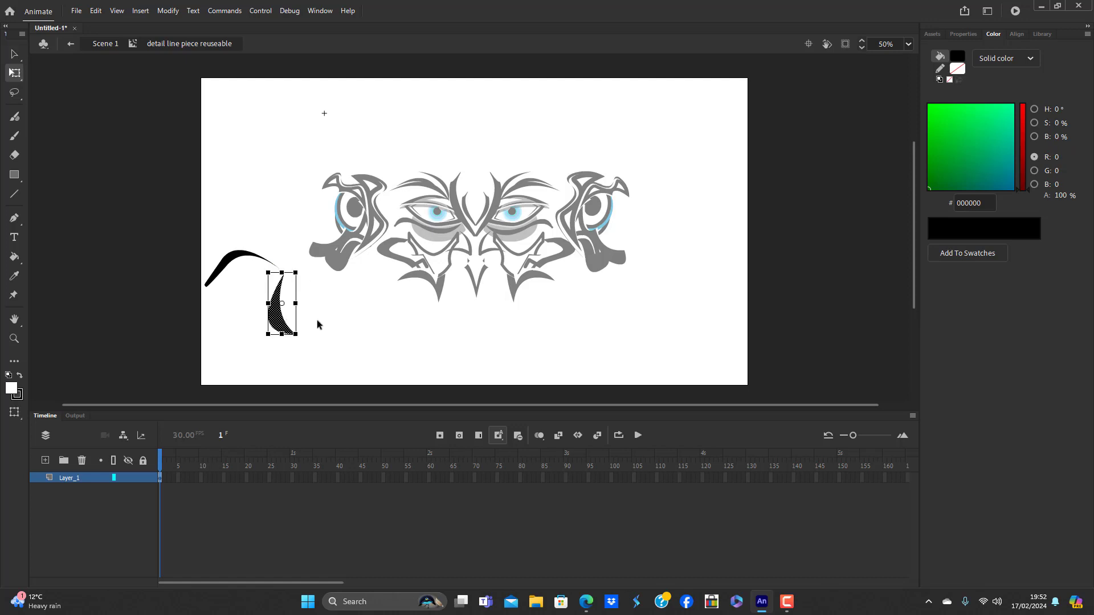
pyautogui.moveTo(309, 273)
pyautogui.mouseDown()
pyautogui.moveTo(268, 319)
pyautogui.moveTo(255, 313)
pyautogui.moveTo(279, 285)
pyautogui.moveTo(256, 278)
pyautogui.moveTo(280, 286)
pyautogui.moveTo(241, 290)
pyautogui.moveTo(265, 327)
pyautogui.mouseUp()
pyautogui.click(289, 335)
pyautogui.click(238, 287)
pyautogui.click(332, 321)
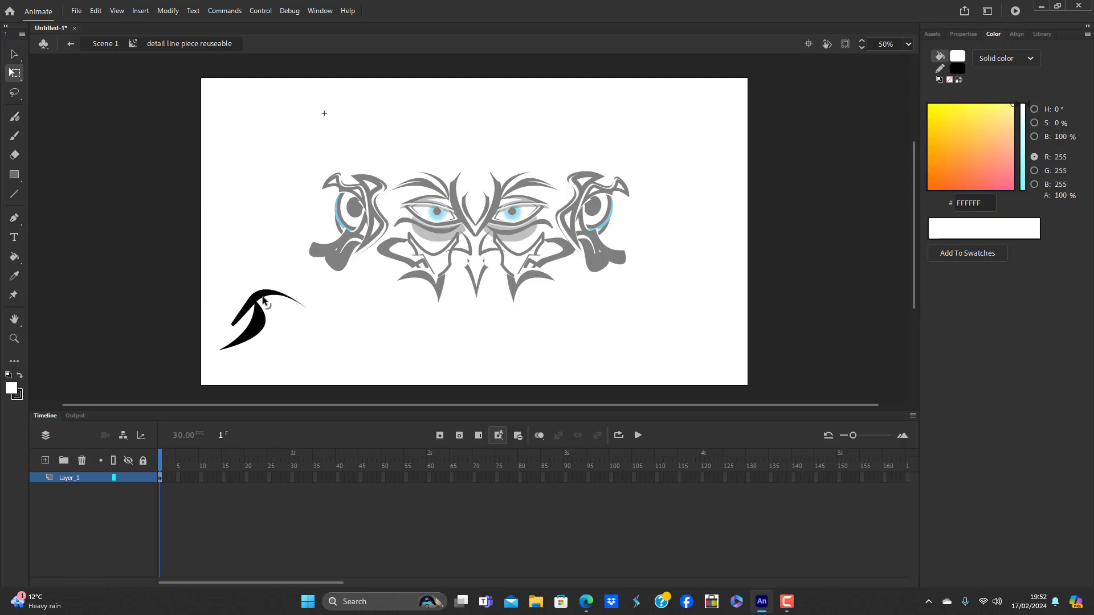
# Rotate the arc-and-crescent shape level, duplicate it, and turn the copy over so it interlocks with the original's lower end
pyautogui.click(260, 308)
pyautogui.moveTo(313, 289); pyautogui.dragTo(347, 325)
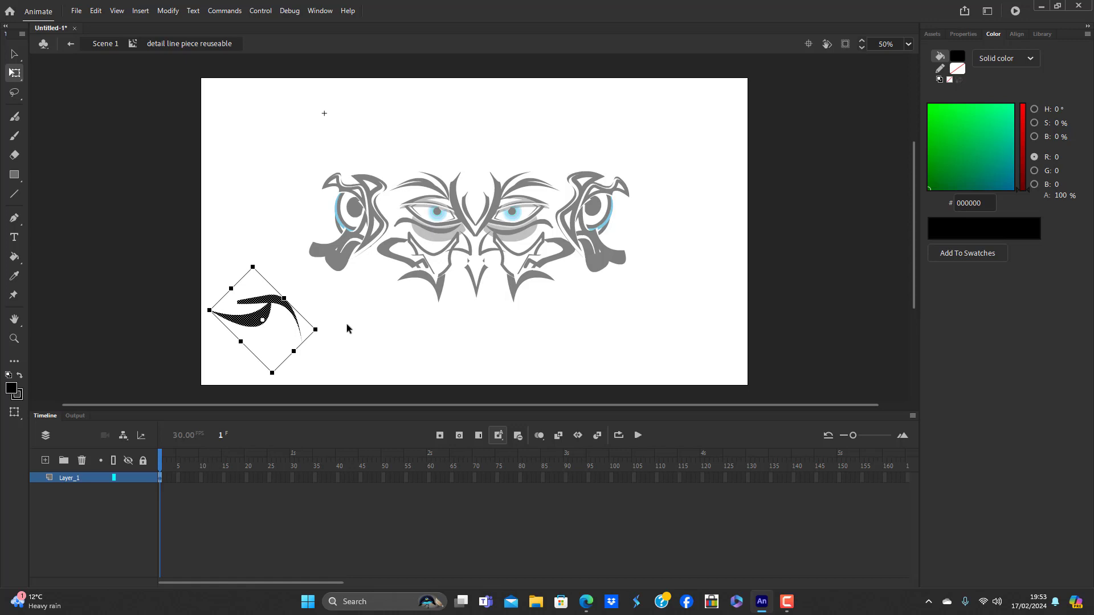
pyautogui.keyDown('alt'); pyautogui.moveTo(275, 312); pyautogui.dragTo(343, 332); pyautogui.keyUp('alt')
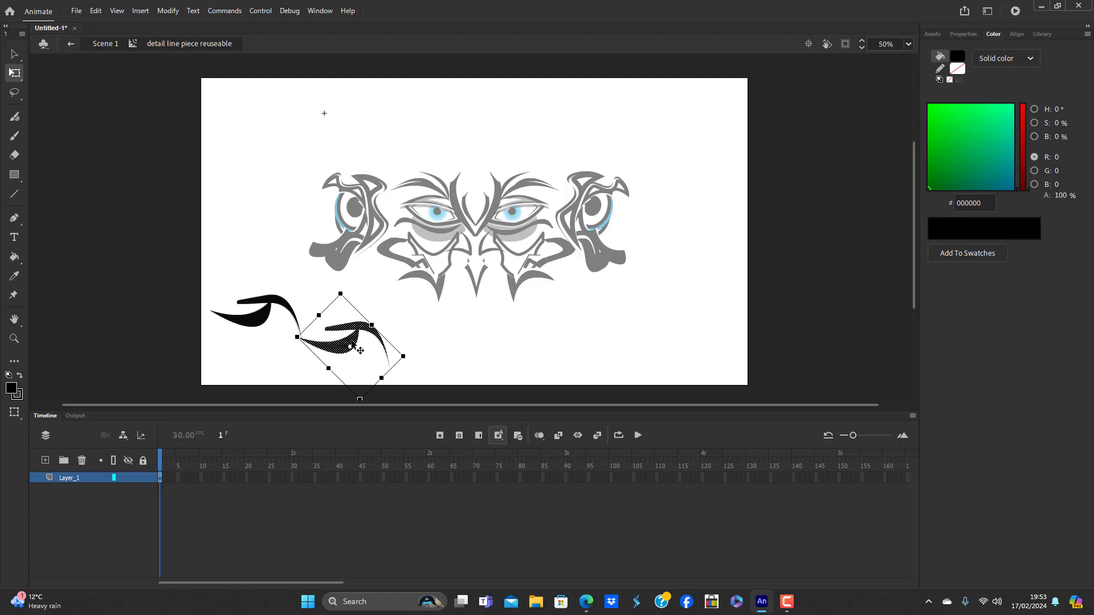
pyautogui.moveTo(412, 354); pyautogui.dragTo(317, 310)
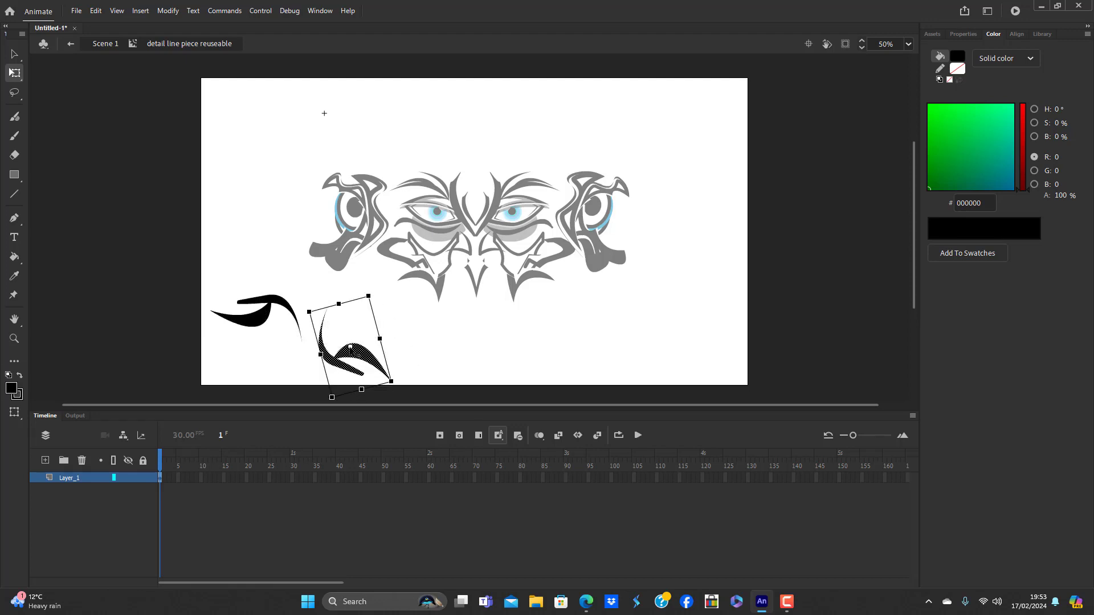
pyautogui.moveTo(360, 353); pyautogui.dragTo(311, 332)
pyautogui.click(377, 323)
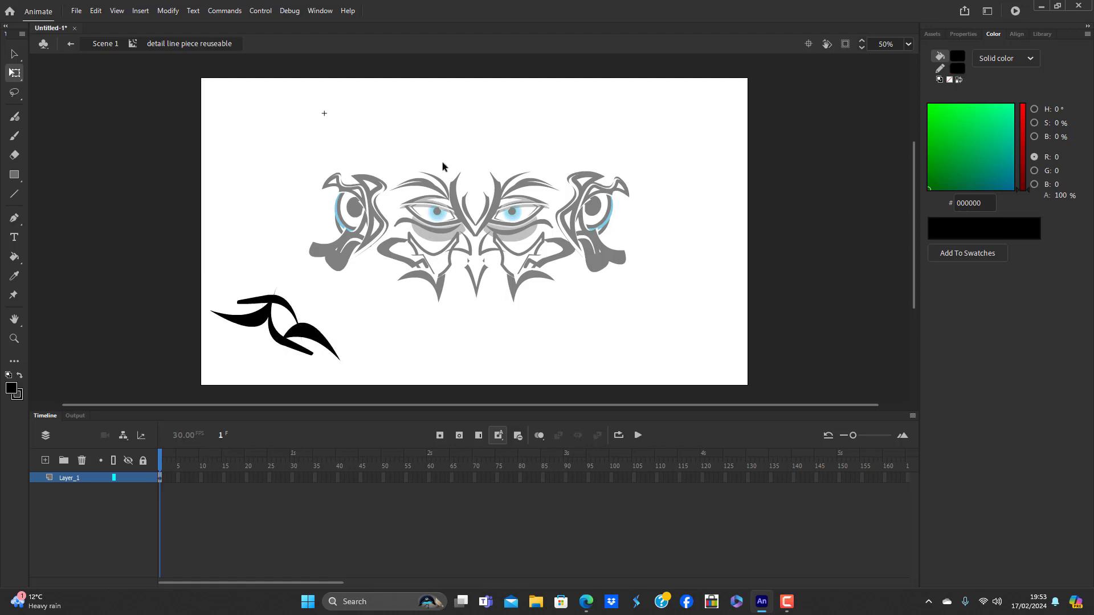
# Return to the main scene and move the detail line ornament so its pointed end meets the left eyebrow
pyautogui.doubleClick(365, 330)
pyautogui.click(311, 339)
pyautogui.moveTo(311, 339); pyautogui.dragTo(395, 172)
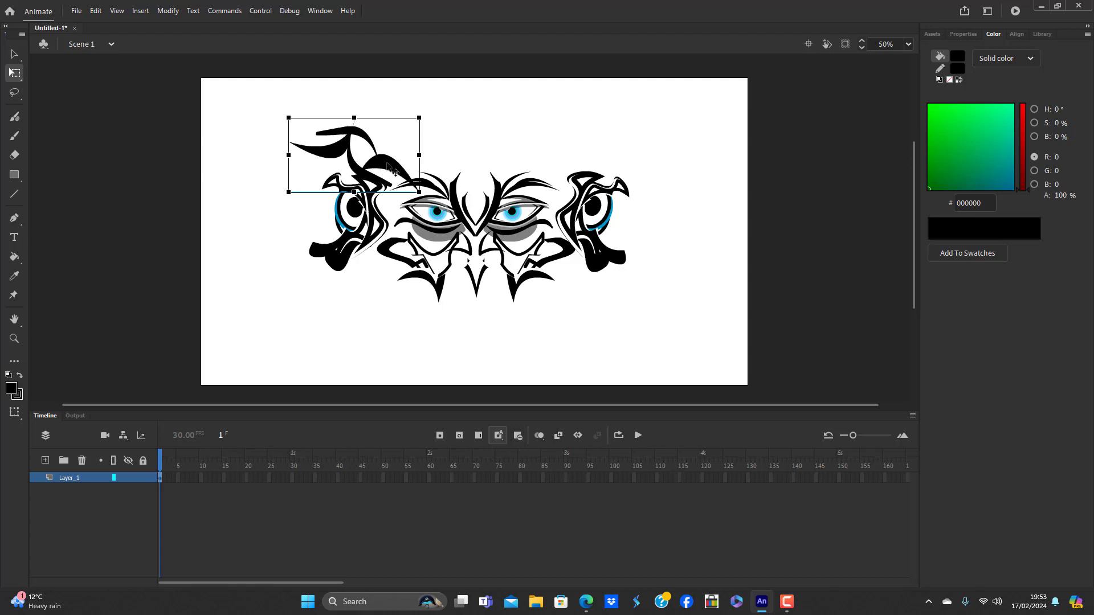
pyautogui.click(444, 326)
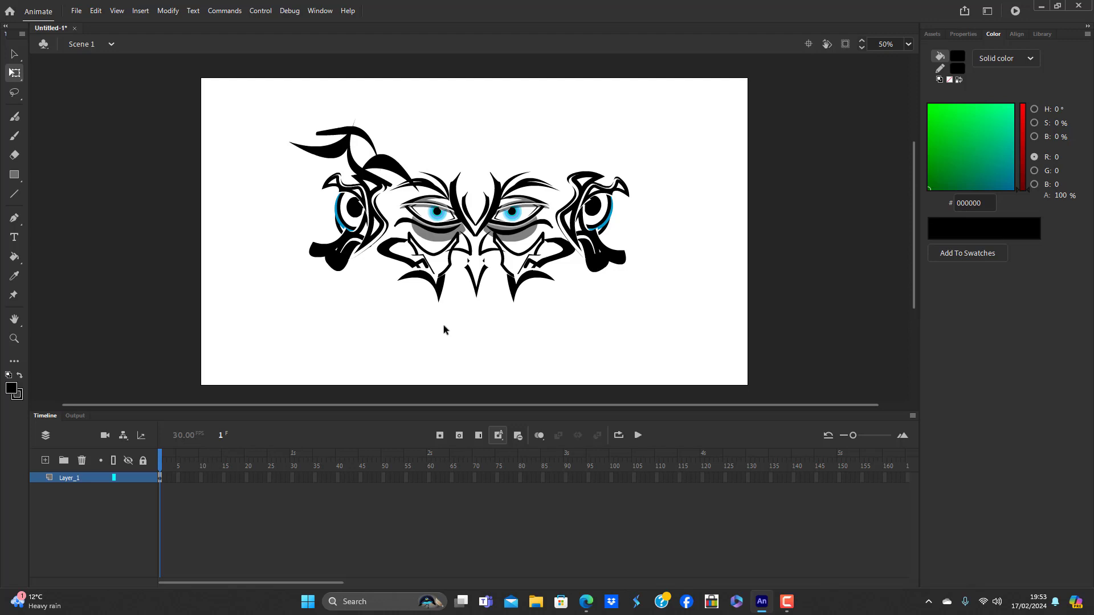
pyautogui.click(386, 168)
pyautogui.moveTo(387, 168); pyautogui.dragTo(434, 171)
pyautogui.click(410, 338)
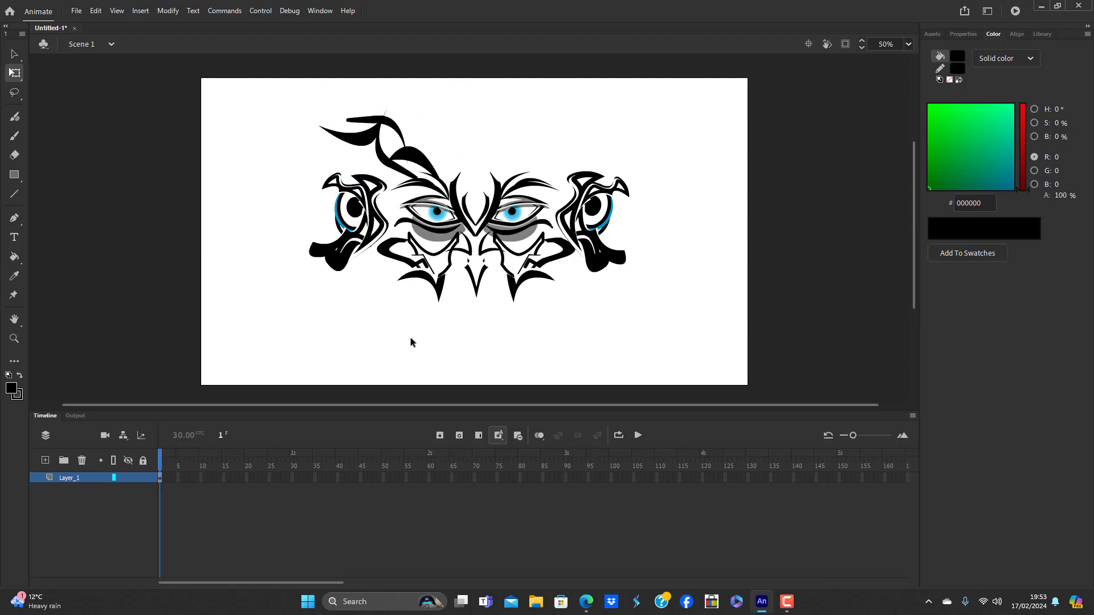
# Inside the detail line symbol, delete the flat bar of the upper arc and the small leftover spike at its peak
pyautogui.doubleClick(413, 156)
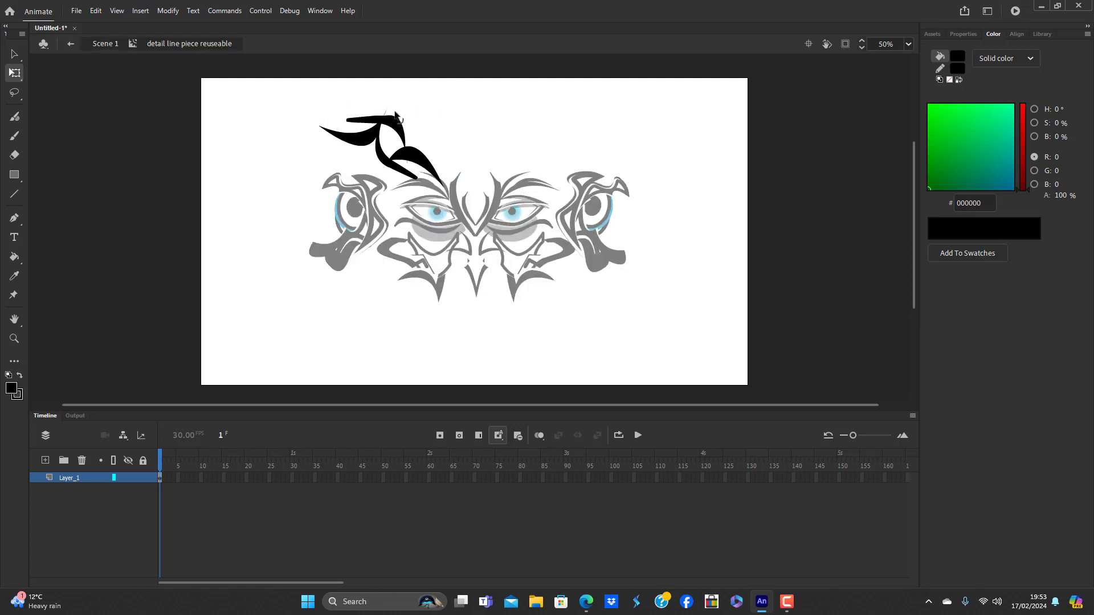
pyautogui.moveTo(394, 119); pyautogui.dragTo(354, 125)
pyautogui.press('Delete')
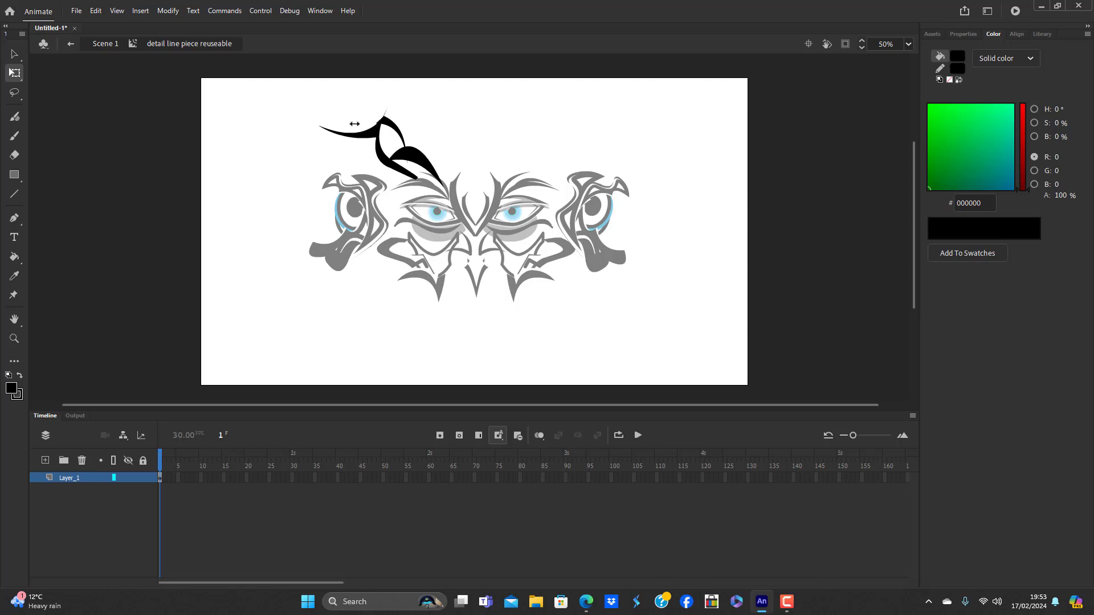
pyautogui.moveTo(380, 112); pyautogui.dragTo(391, 120)
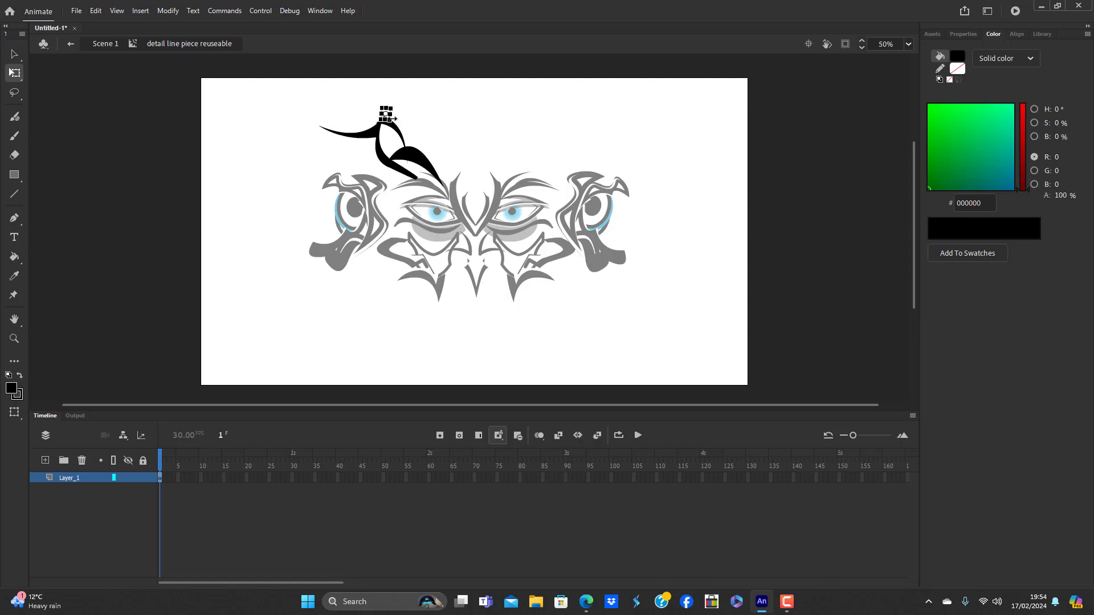
pyautogui.press('Delete')
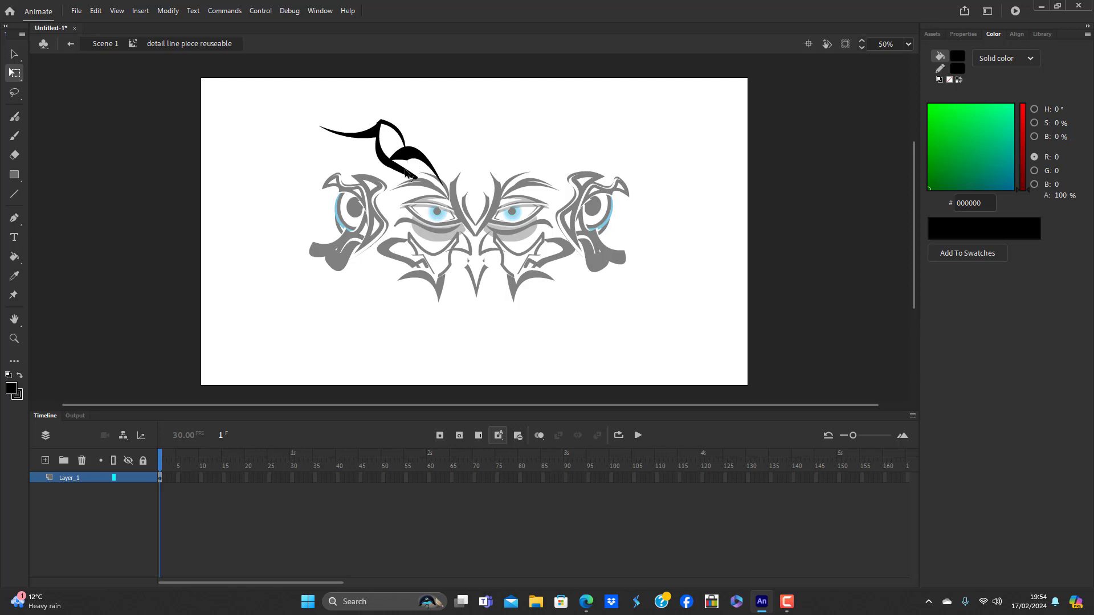
pyautogui.moveTo(407, 160)
pyautogui.mouseDown()
pyautogui.moveTo(416, 176)
pyautogui.moveTo(401, 169)
pyautogui.mouseUp()
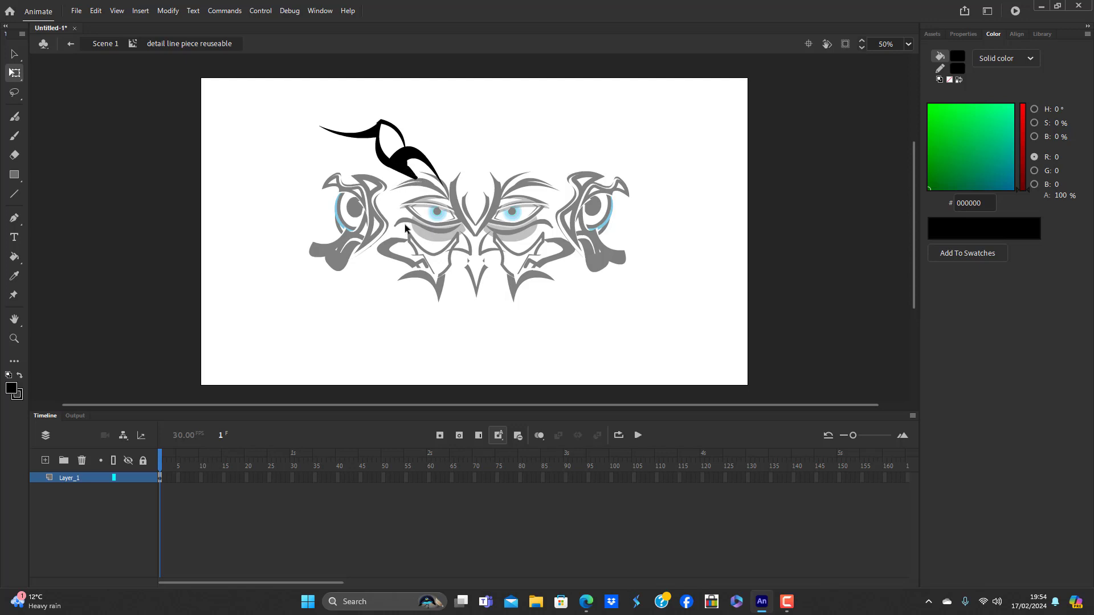
pyautogui.click(401, 162)
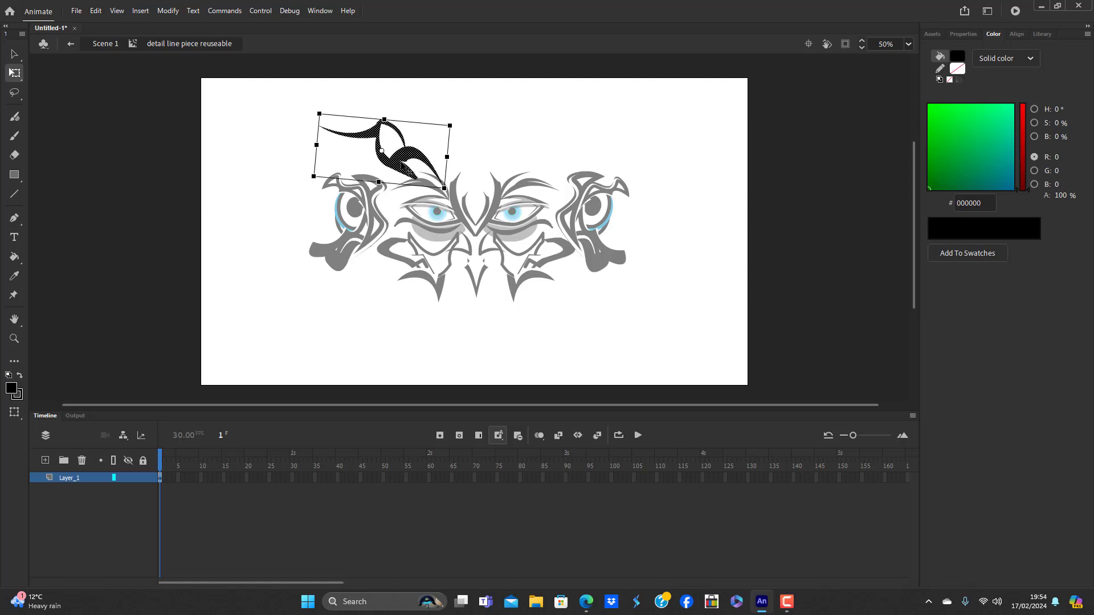
pyautogui.click(275, 161)
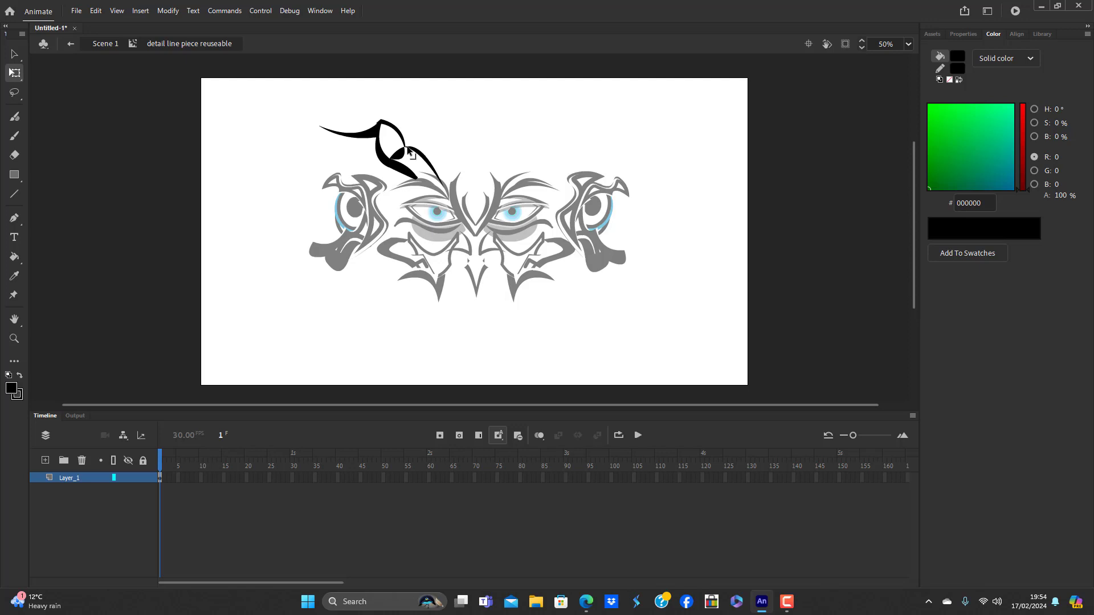
pyautogui.hotkey('ctrl', 'z')
# Bend the outer edge of the ornament's lower strand inward to thin it, and return to the main scene
pyautogui.moveTo(389, 170); pyautogui.dragTo(380, 158)
pyautogui.doubleClick(512, 327)
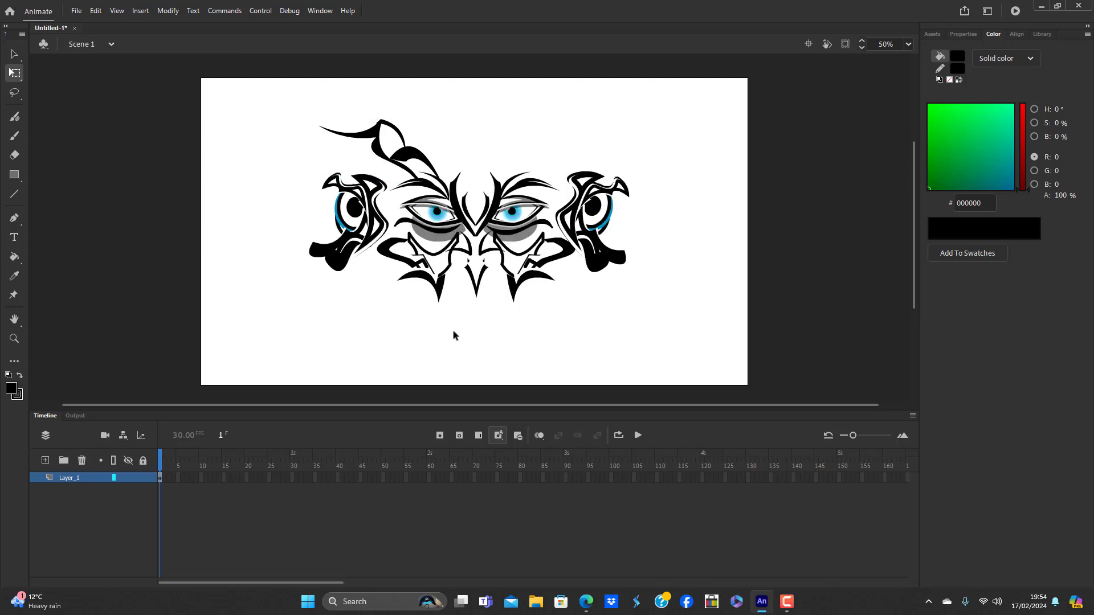
# Rotate the ornament slightly counterclockwise and position it just above the left eyebrow
pyautogui.click(416, 154)
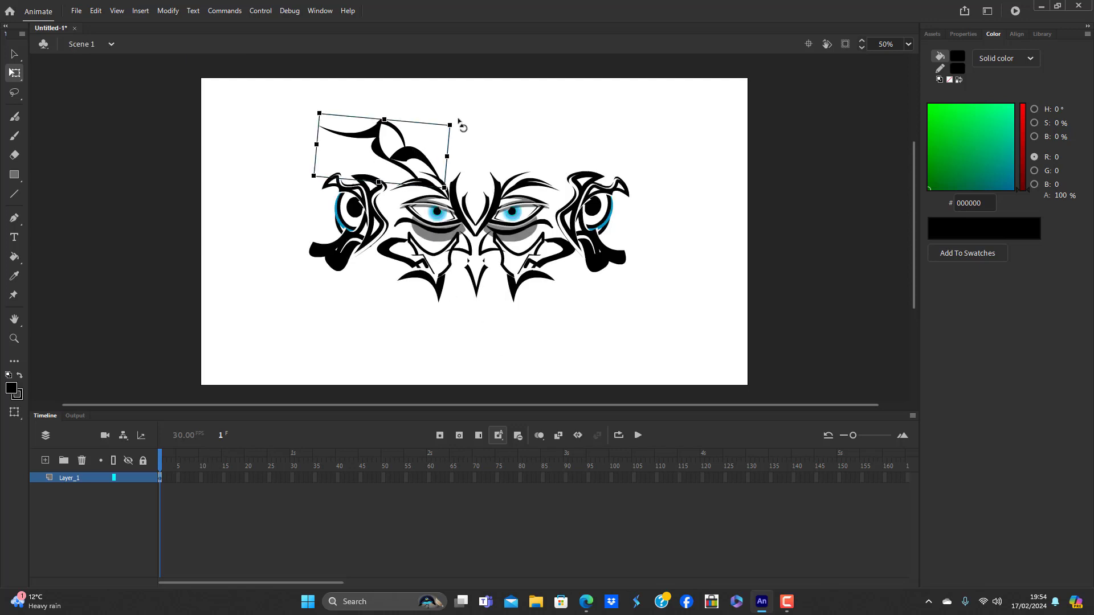
pyautogui.moveTo(456, 118); pyautogui.dragTo(334, 152)
pyautogui.click(392, 311)
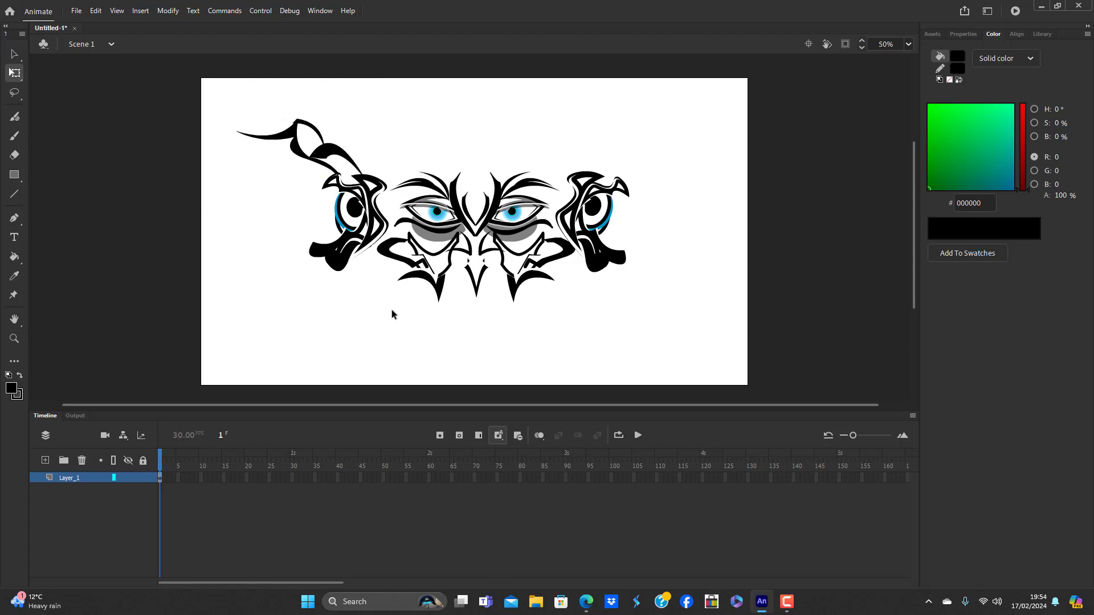
pyautogui.click(330, 155)
pyautogui.moveTo(331, 155); pyautogui.dragTo(413, 159)
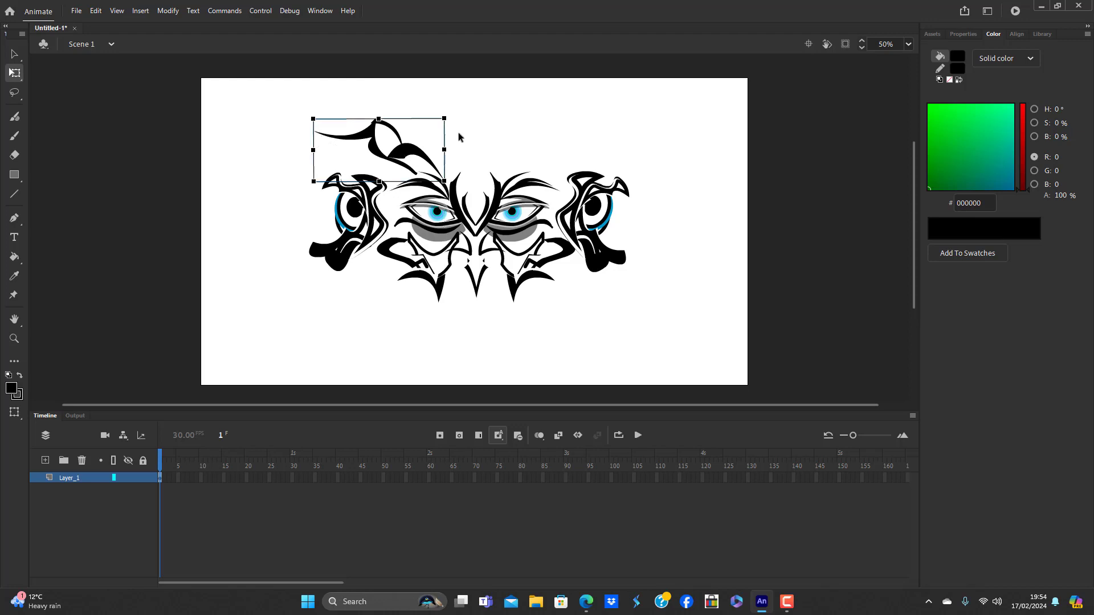
pyautogui.moveTo(444, 111); pyautogui.dragTo(437, 162)
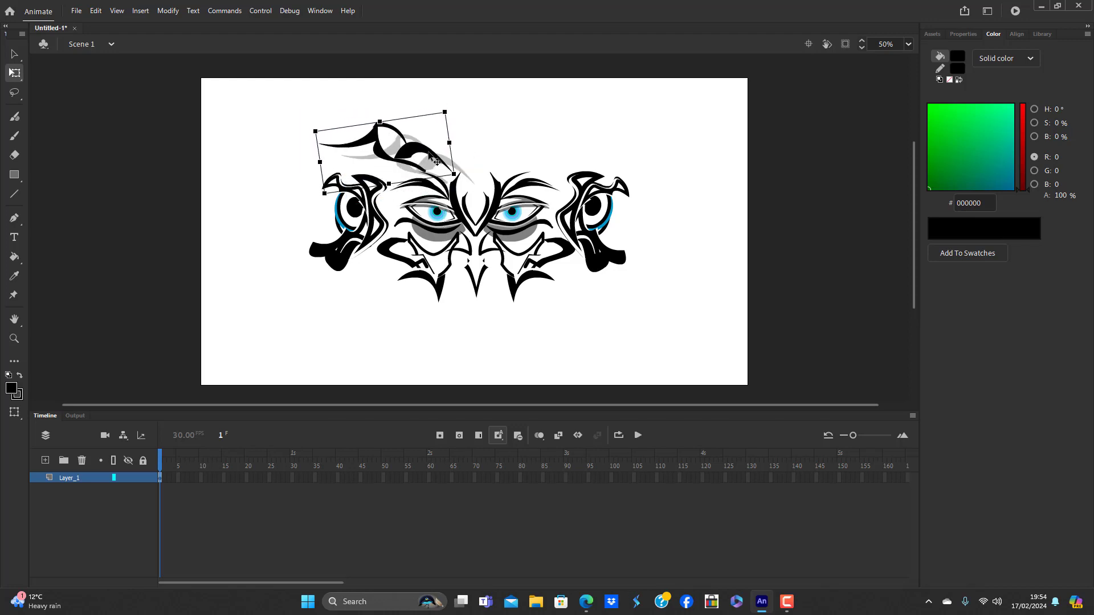
pyautogui.click(518, 329)
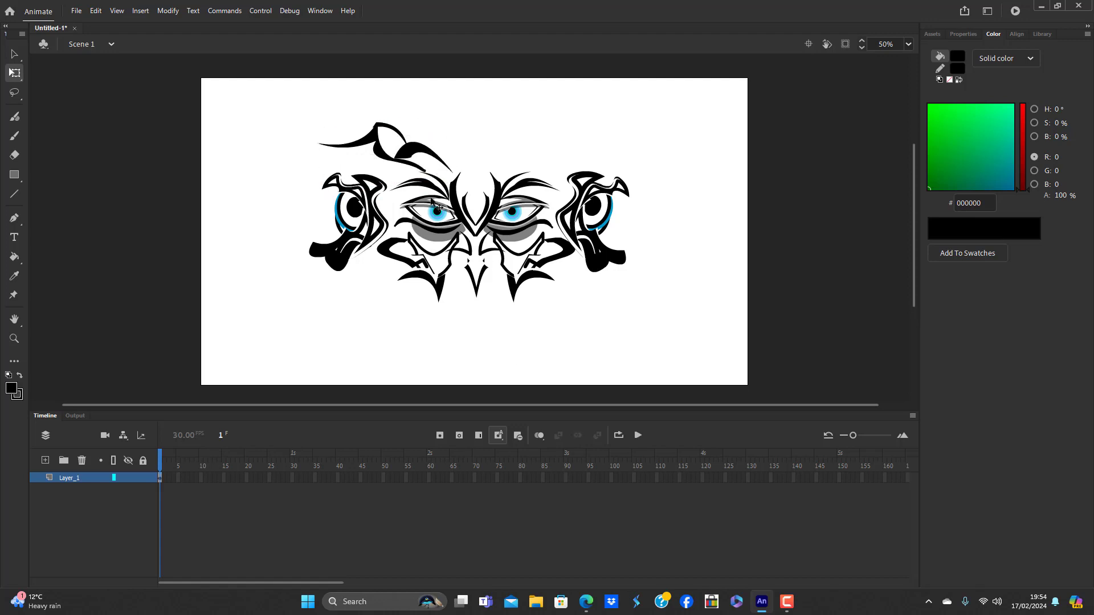
# Duplicate the ornament, flip the copy horizontally, and place it above the right eyebrow to mirror the original
pyautogui.click(417, 147)
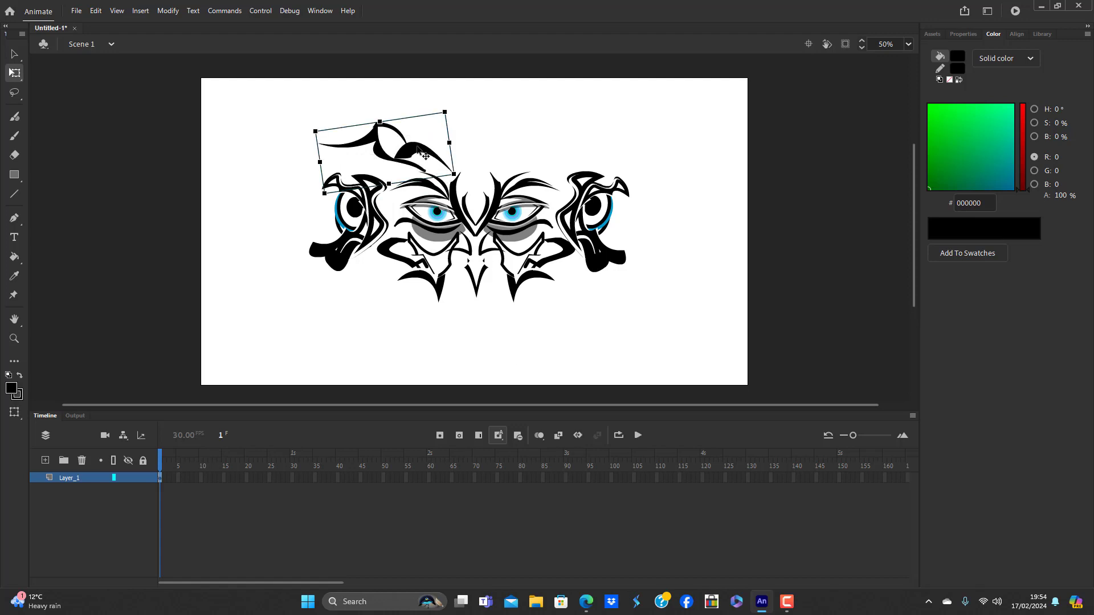
pyautogui.keyDown('alt'); pyautogui.moveTo(418, 150); pyautogui.dragTo(552, 149); pyautogui.keyUp('alt')
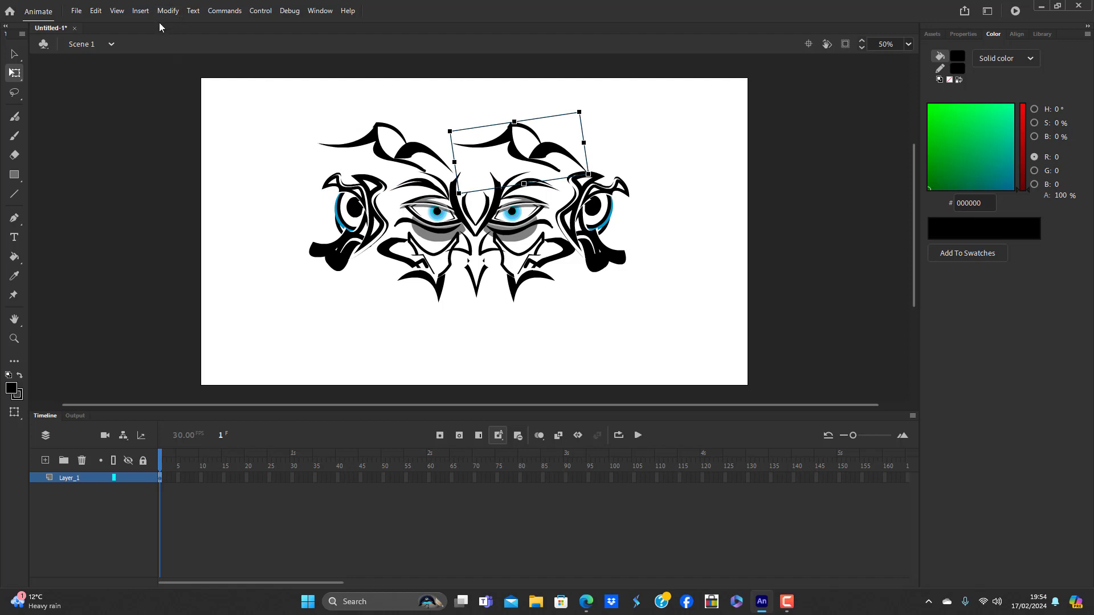
pyautogui.click(167, 11)
pyautogui.moveTo(217, 126)
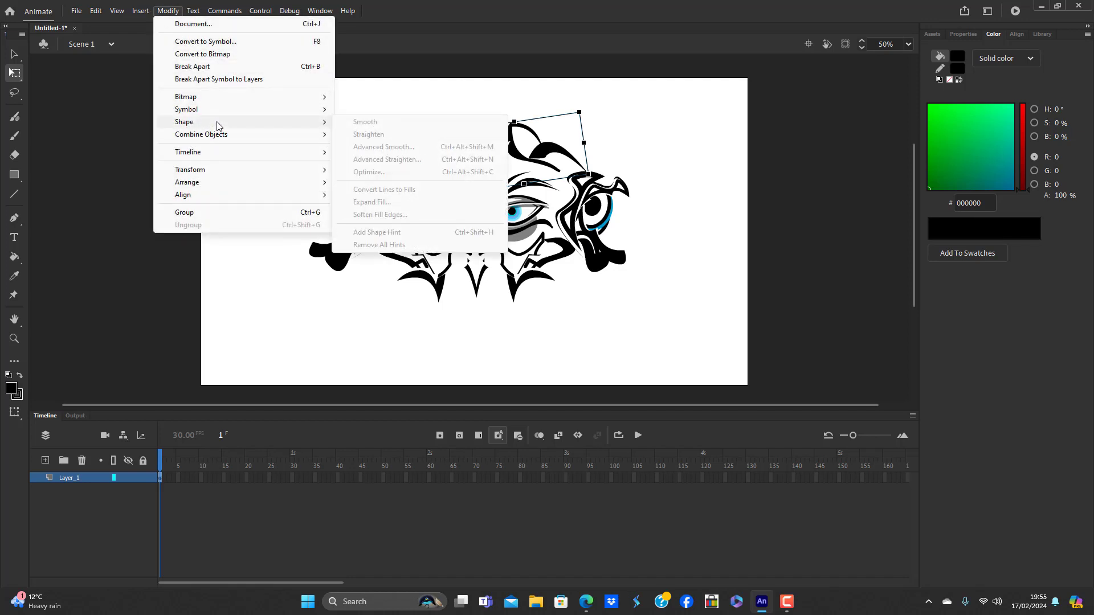
pyautogui.moveTo(231, 171)
pyautogui.click(399, 293)
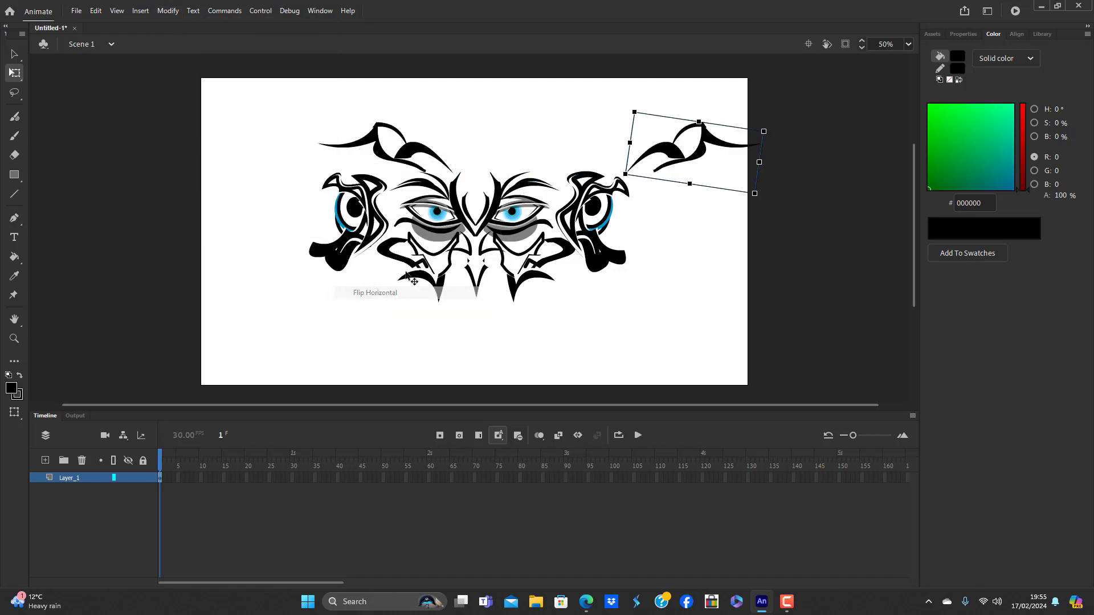
pyautogui.moveTo(708, 153); pyautogui.dragTo(570, 153)
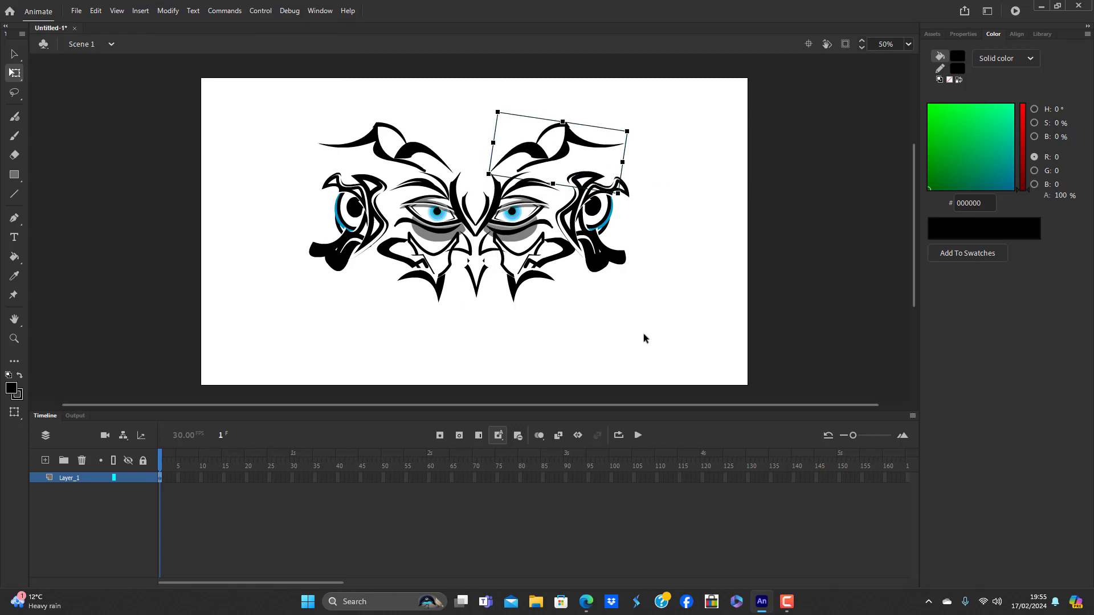
pyautogui.click(650, 337)
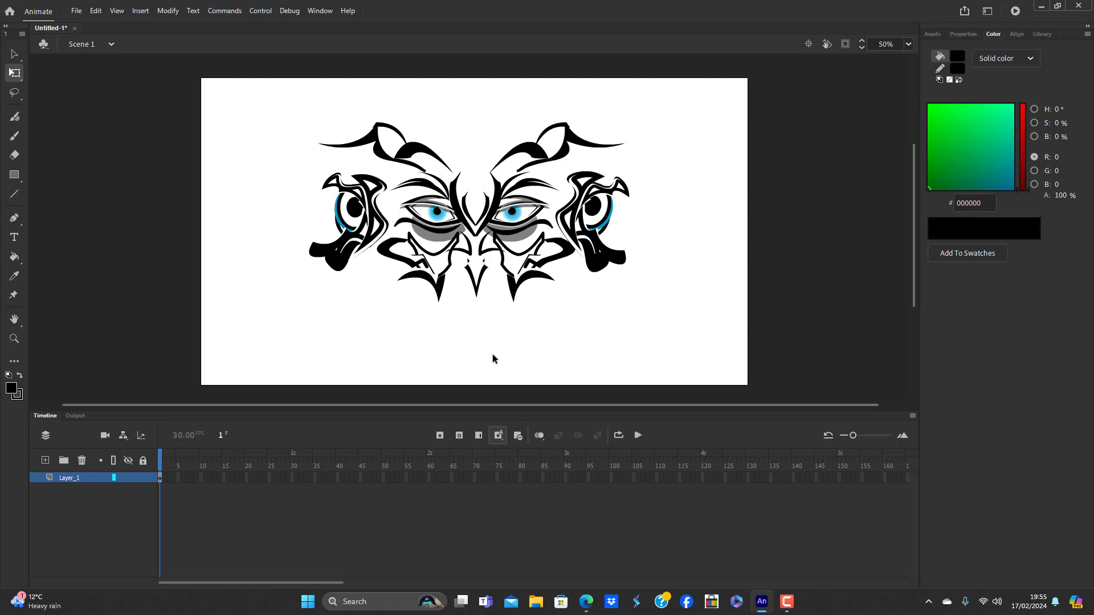
# Draw a small upright oval with a black outline centred below the nose and set its fill to white
pyautogui.click(17, 176)
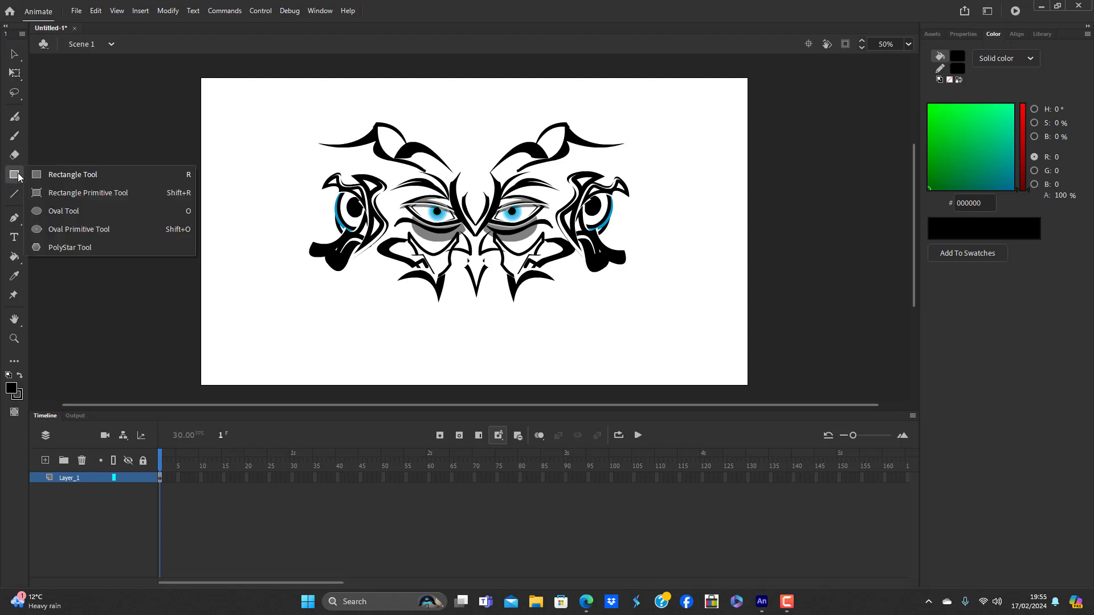
pyautogui.click(39, 208)
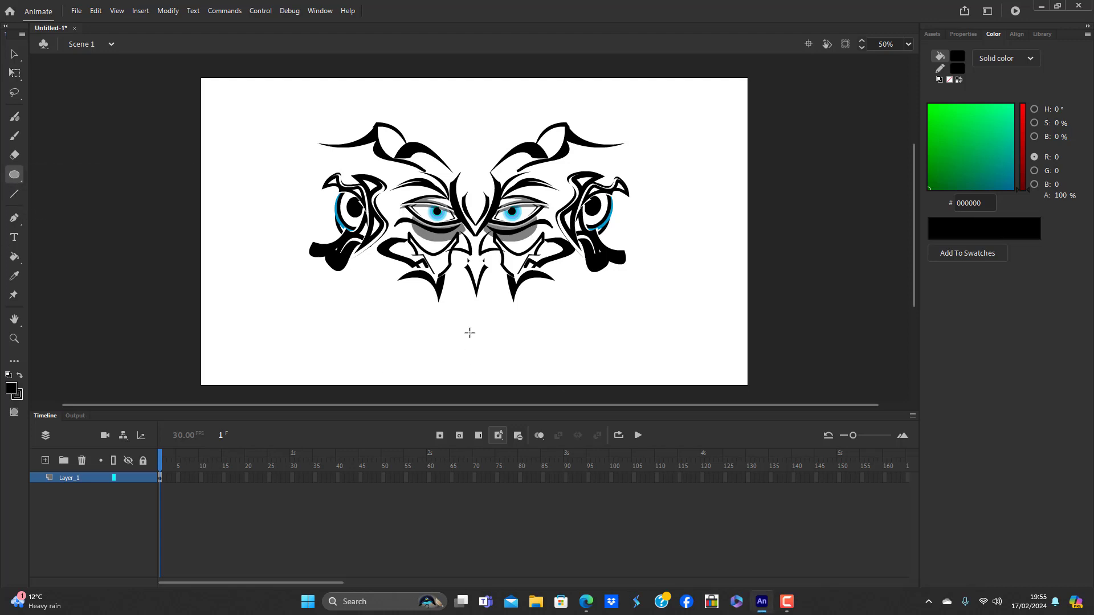
pyautogui.moveTo(472, 322); pyautogui.dragTo(490, 362)
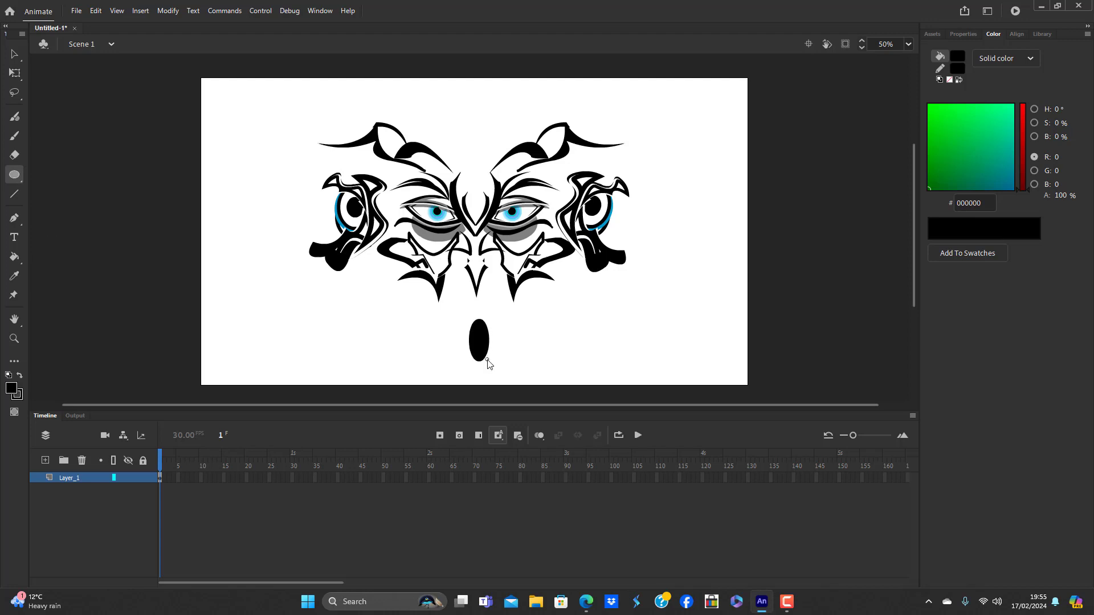
pyautogui.click(15, 57)
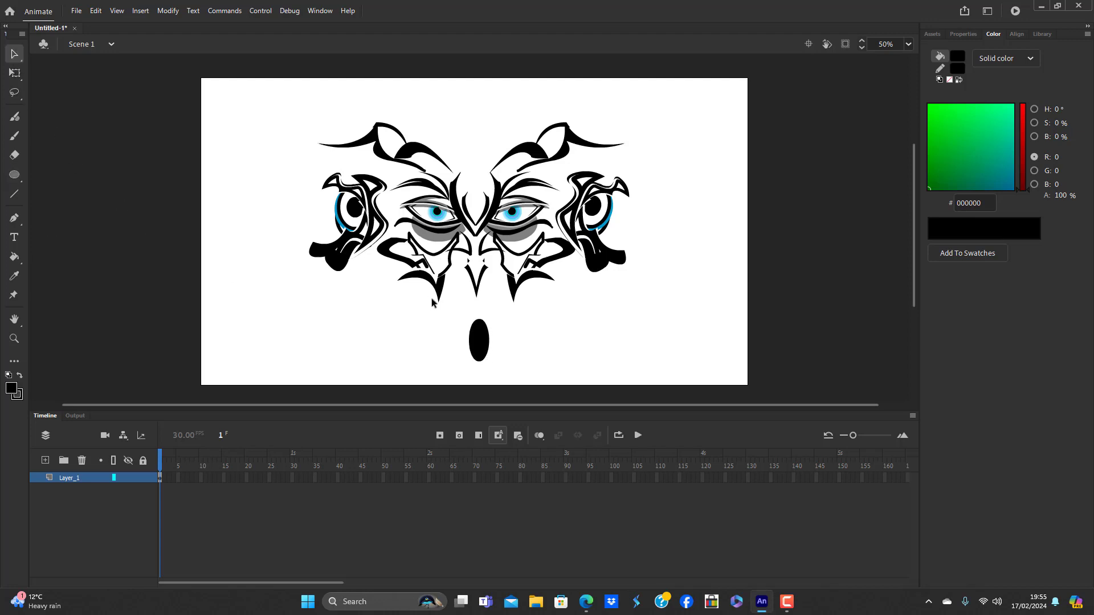
pyautogui.click(488, 343)
pyautogui.click(488, 346)
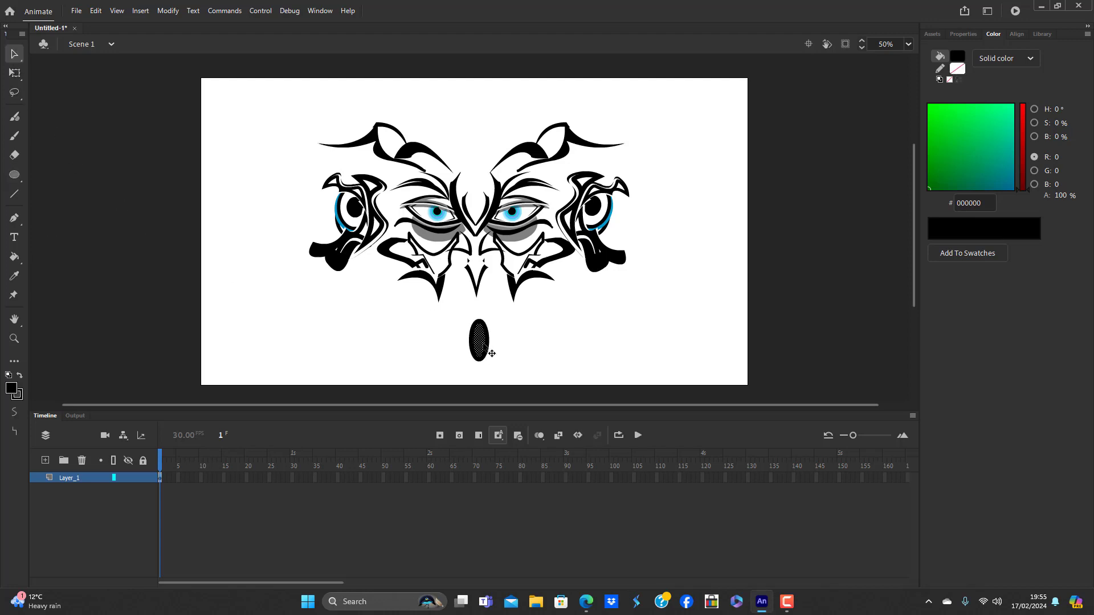
pyautogui.click(959, 57)
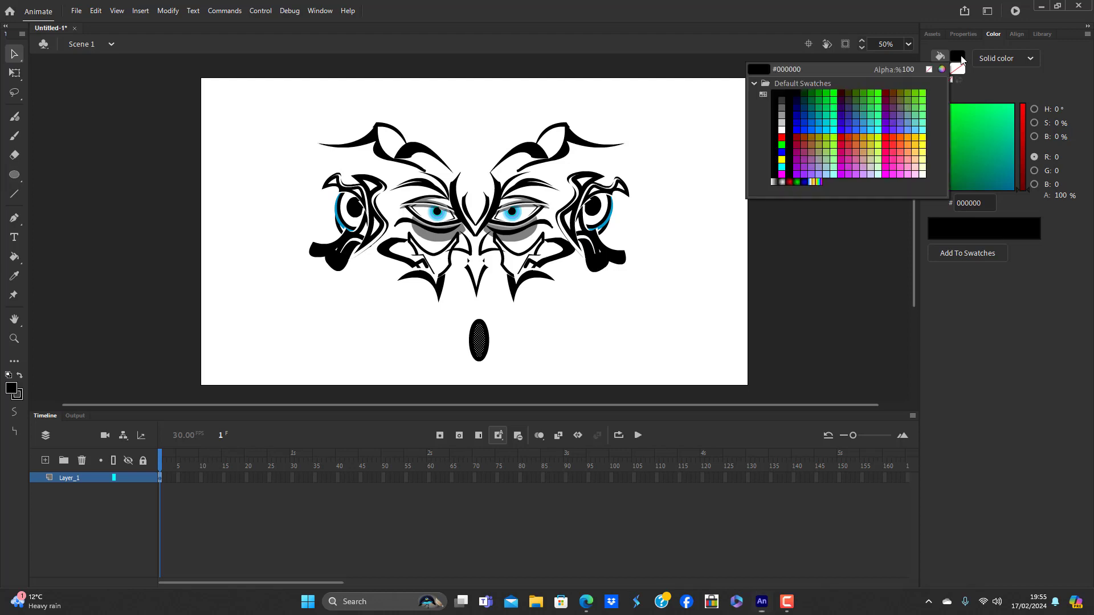
pyautogui.click(782, 130)
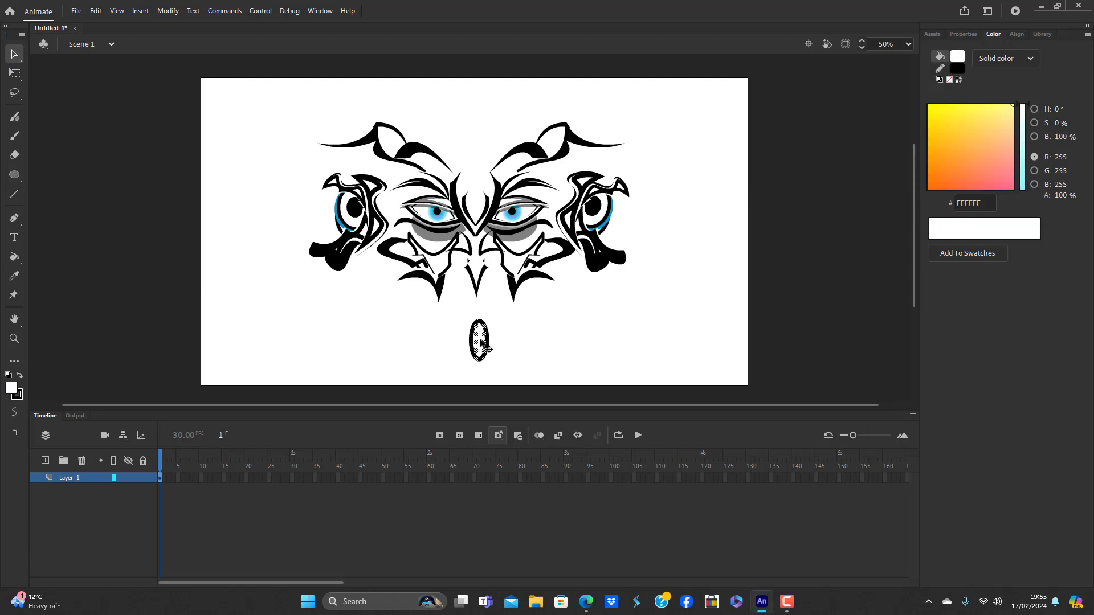
# Convert the oval to a movie clip symbol named "synospis mouth"
pyautogui.press('F8')
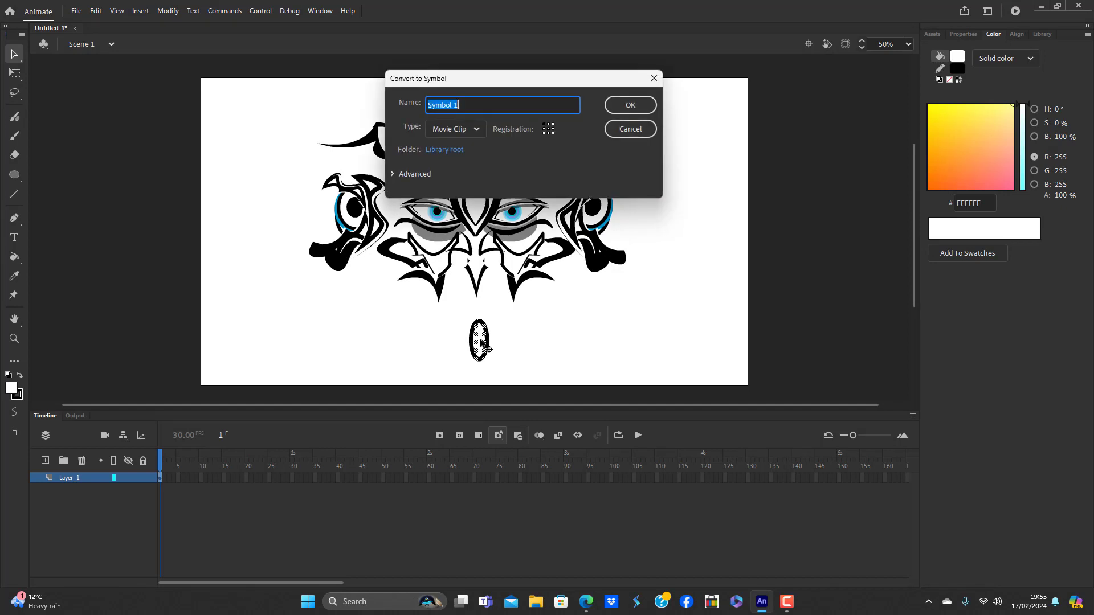
pyautogui.press('BackSpace')
pyautogui.write('synospis mouth')
pyautogui.press('Return')
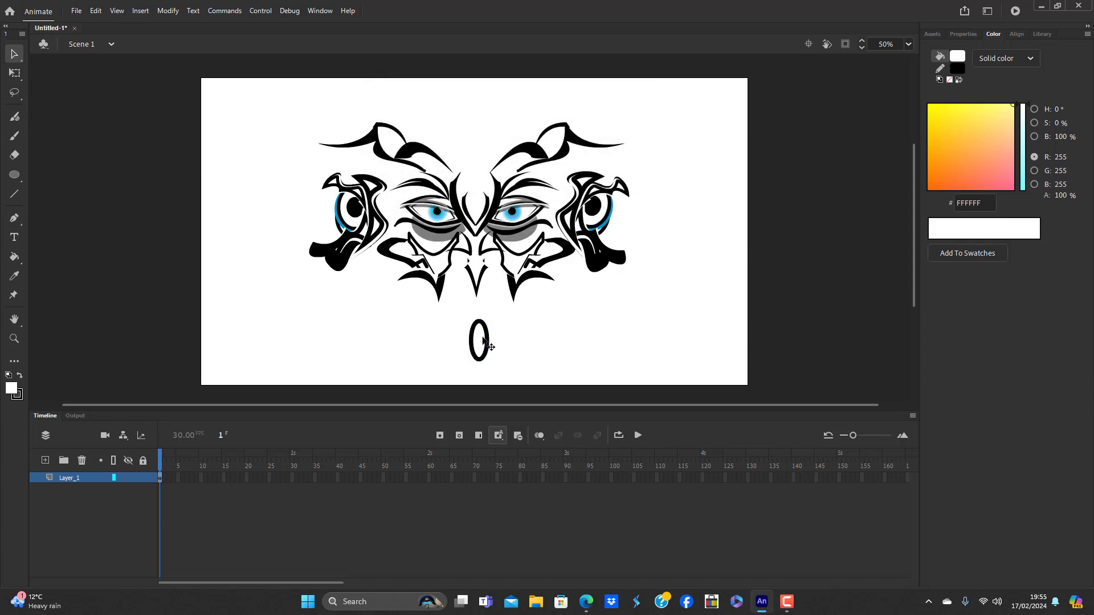
# Move the oval mouth up closer beneath the nose and nudge it slightly to the left to centre it
pyautogui.doubleClick(484, 341)
pyautogui.doubleClick(521, 346)
pyautogui.moveTo(490, 359); pyautogui.dragTo(482, 339)
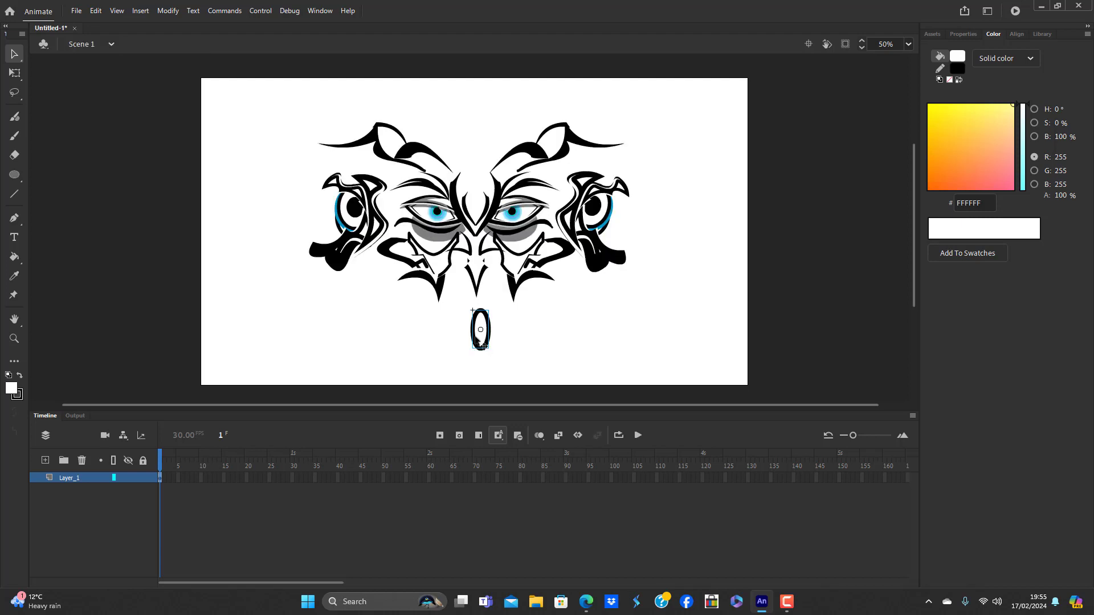
pyautogui.click(517, 341)
pyautogui.click(482, 334)
pyautogui.press('Left')
pyautogui.press('Left')
pyautogui.press('Left')
pyautogui.press('Left')
pyautogui.click(672, 353)
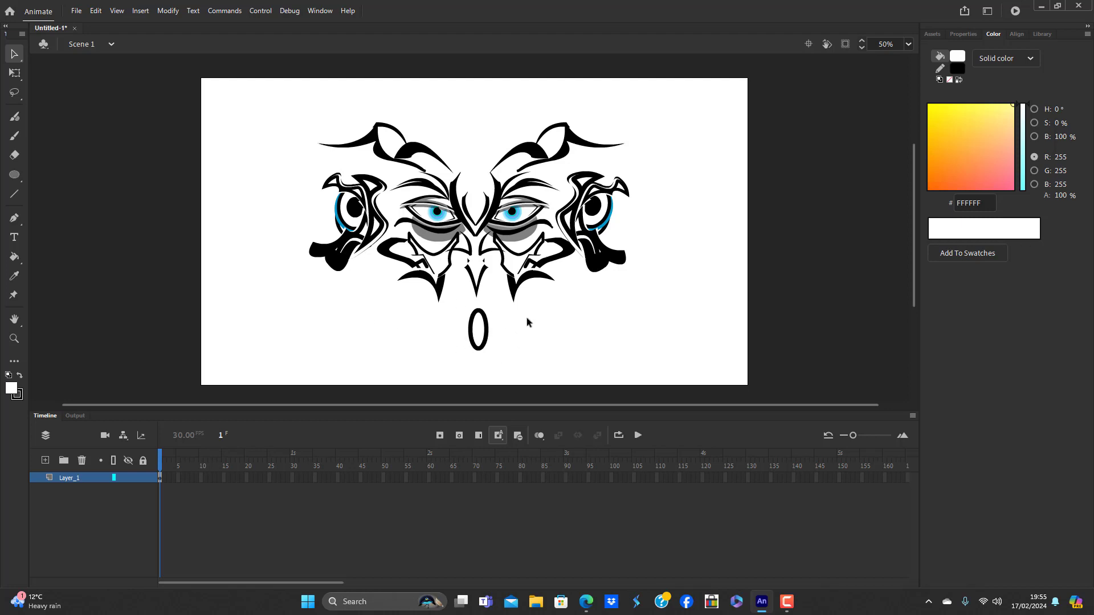
# Select all the artwork and scale it down to about three quarters of its size around its centre
pyautogui.rightClick(620, 296)
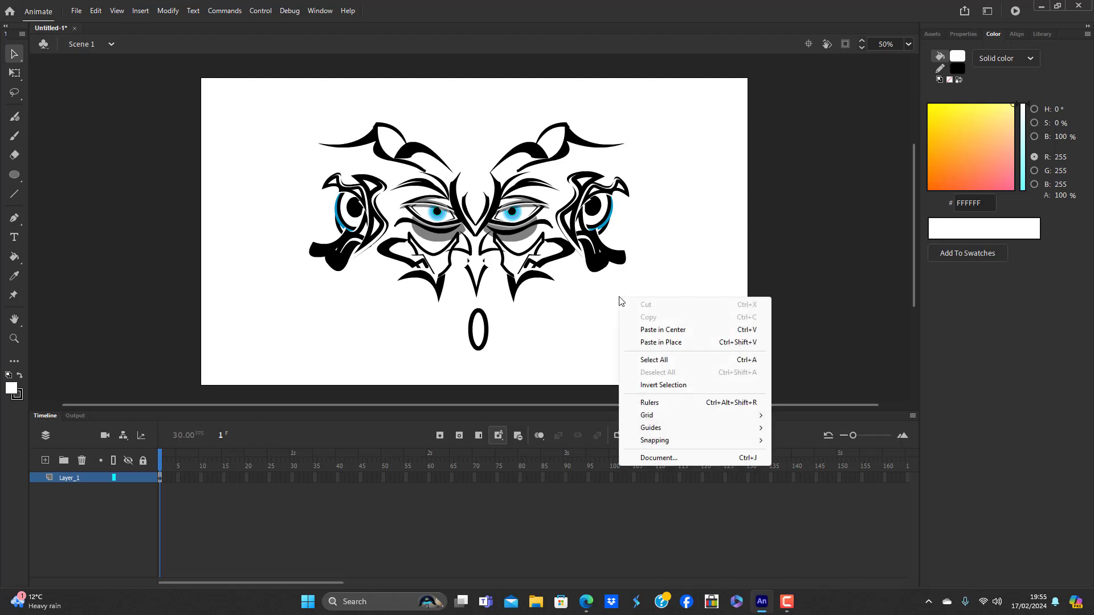
pyautogui.click(656, 361)
pyautogui.press('q')
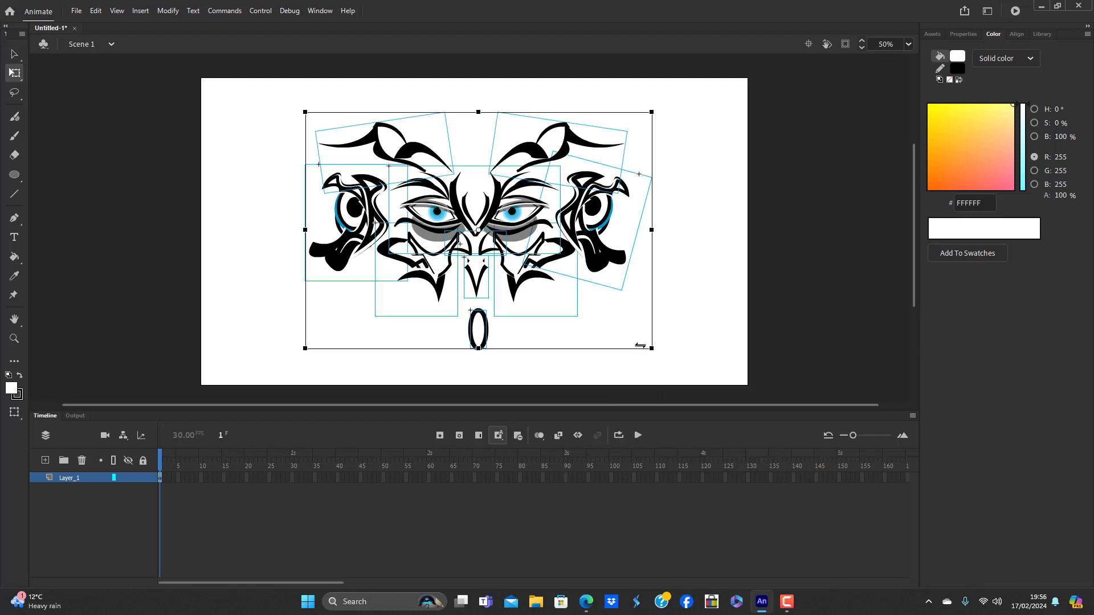
pyautogui.moveTo(651, 349); pyautogui.dragTo(606, 294)
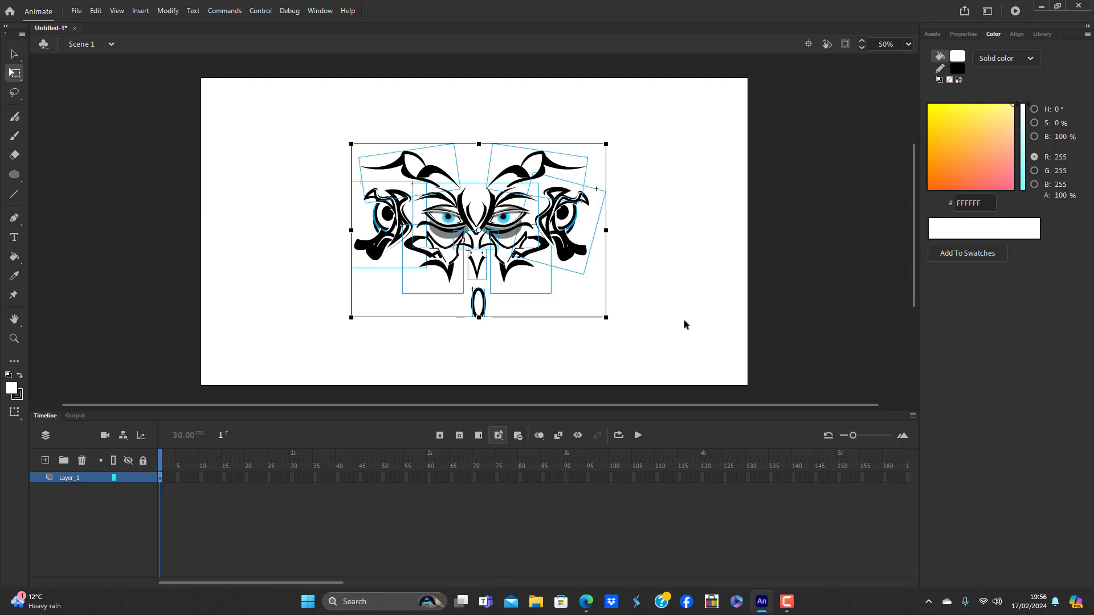
pyautogui.click(685, 322)
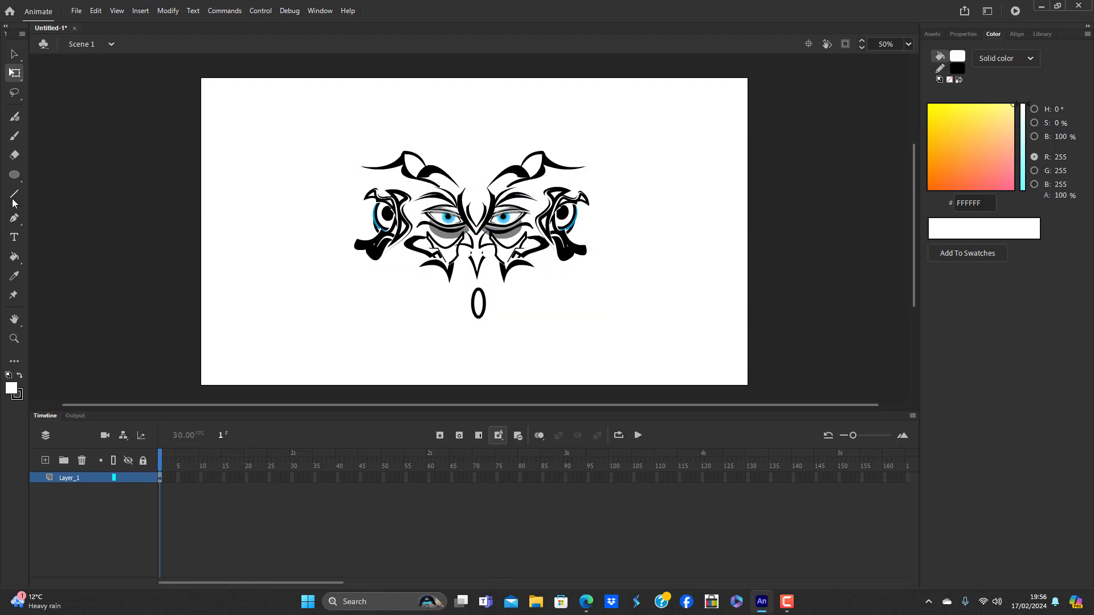
# Draw a tall, narrow rectangle to the left of the face and reshape it into a curved horn with a pointed top
pyautogui.click(12, 177)
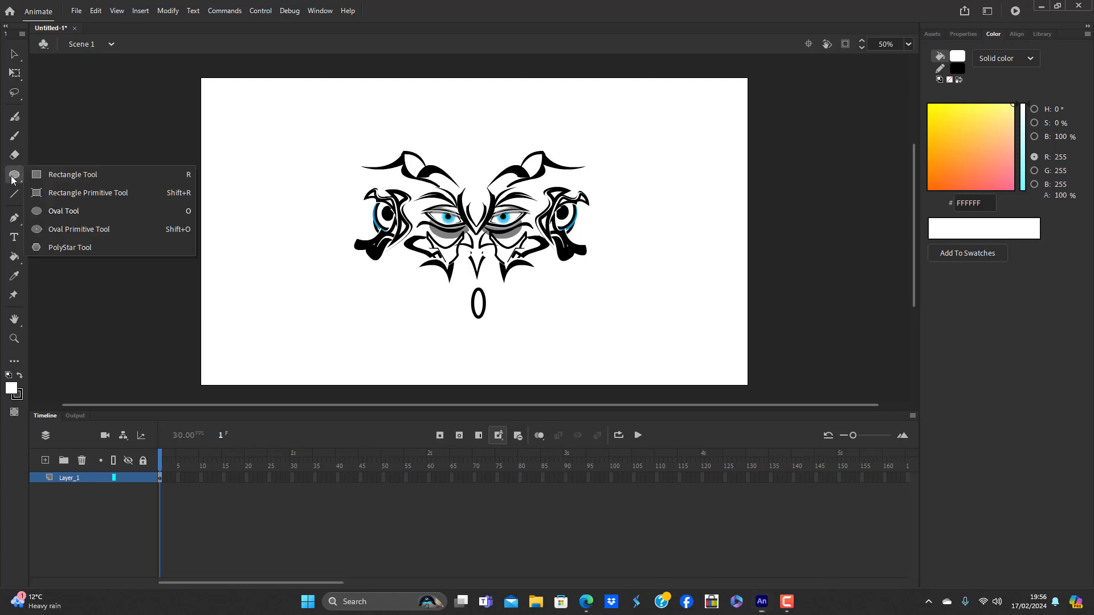
pyautogui.click(59, 174)
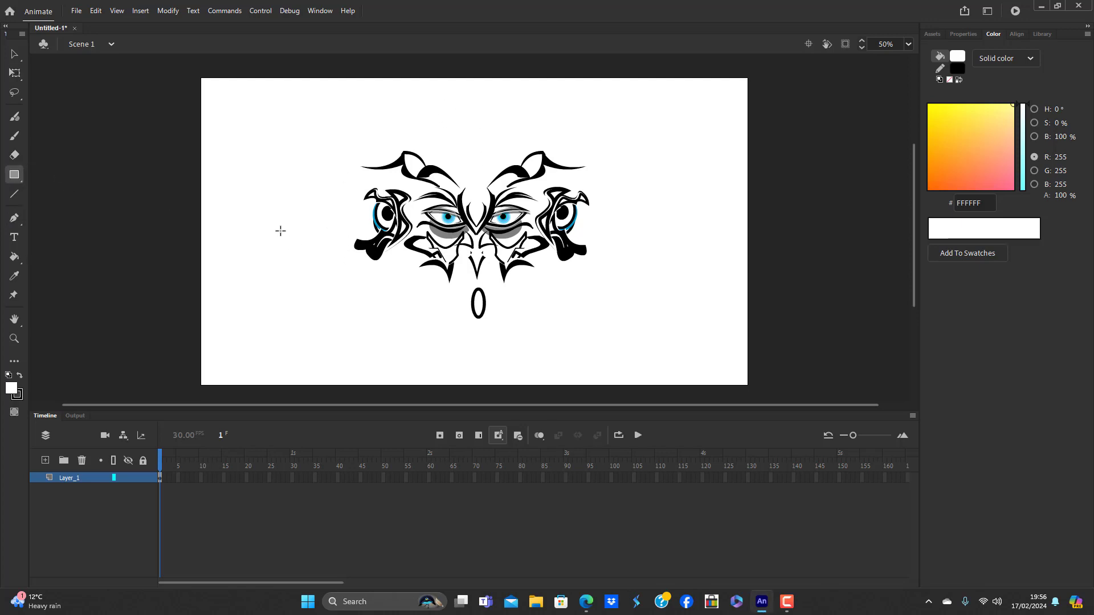
pyautogui.moveTo(270, 228)
pyautogui.mouseDown()
pyautogui.moveTo(291, 246)
pyautogui.moveTo(292, 325)
pyautogui.mouseUp()
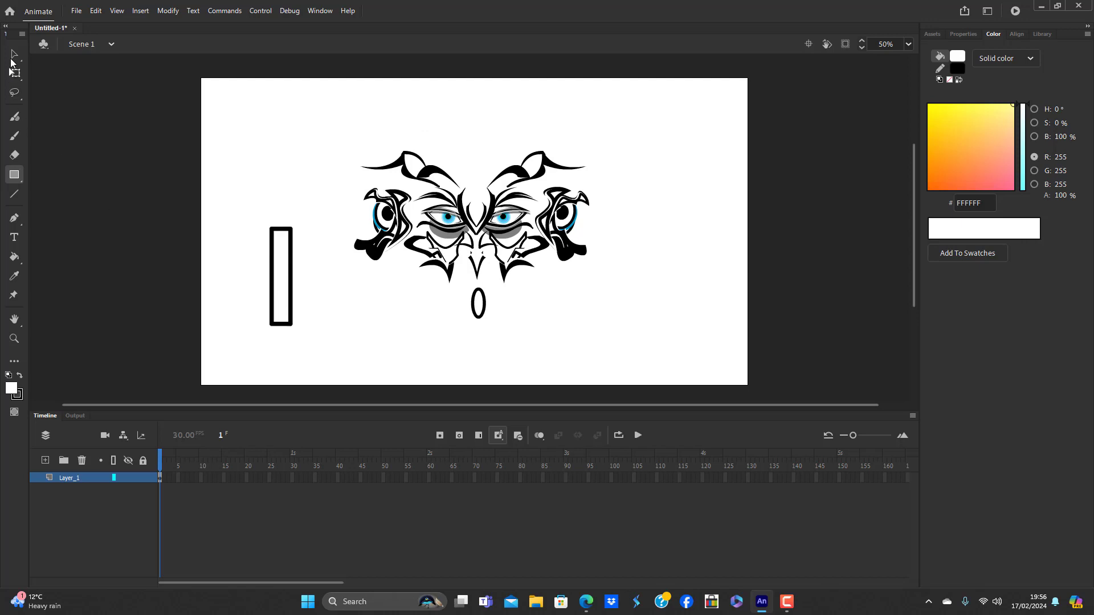
pyautogui.click(14, 54)
pyautogui.moveTo(276, 231); pyautogui.dragTo(291, 229)
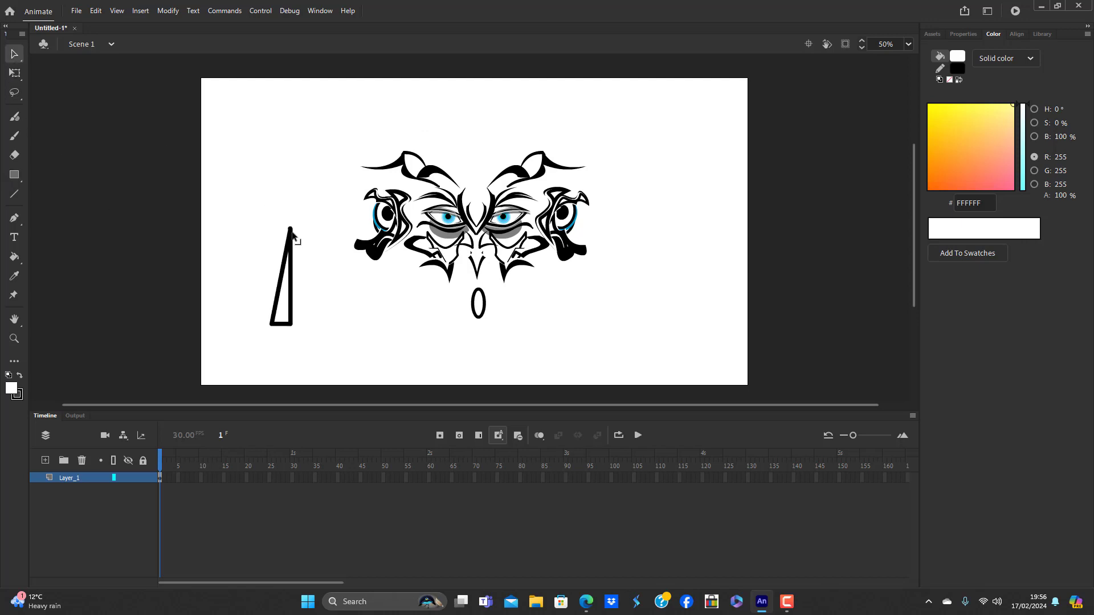
pyautogui.moveTo(282, 280)
pyautogui.mouseDown()
pyautogui.moveTo(268, 279)
pyautogui.moveTo(281, 282)
pyautogui.mouseUp()
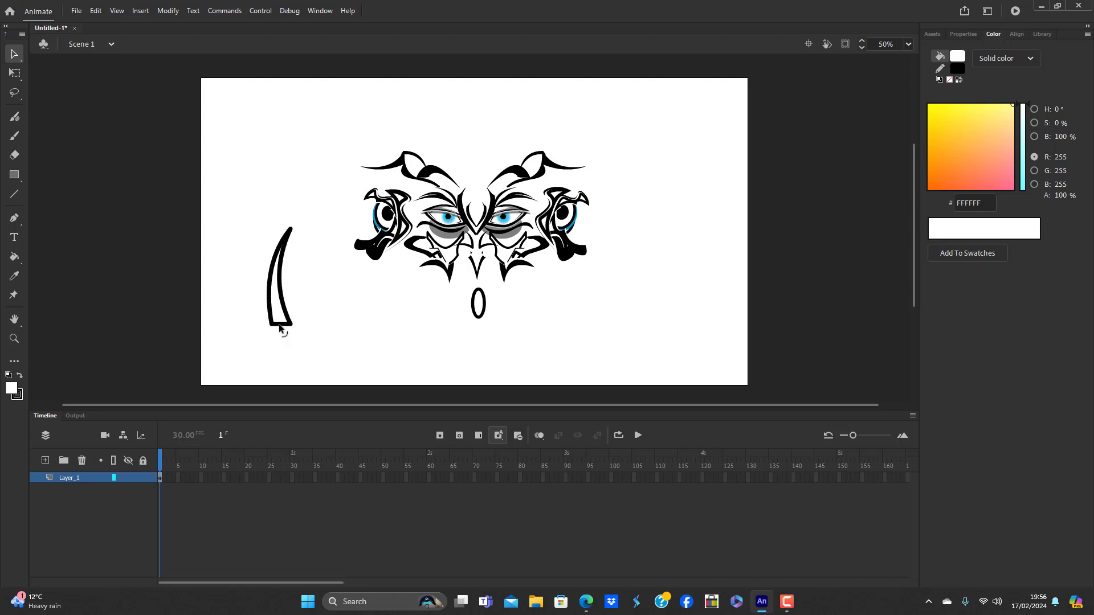
# Convert the horn's fill and outline to a movie clip symbol named "hporn"
pyautogui.doubleClick(279, 304)
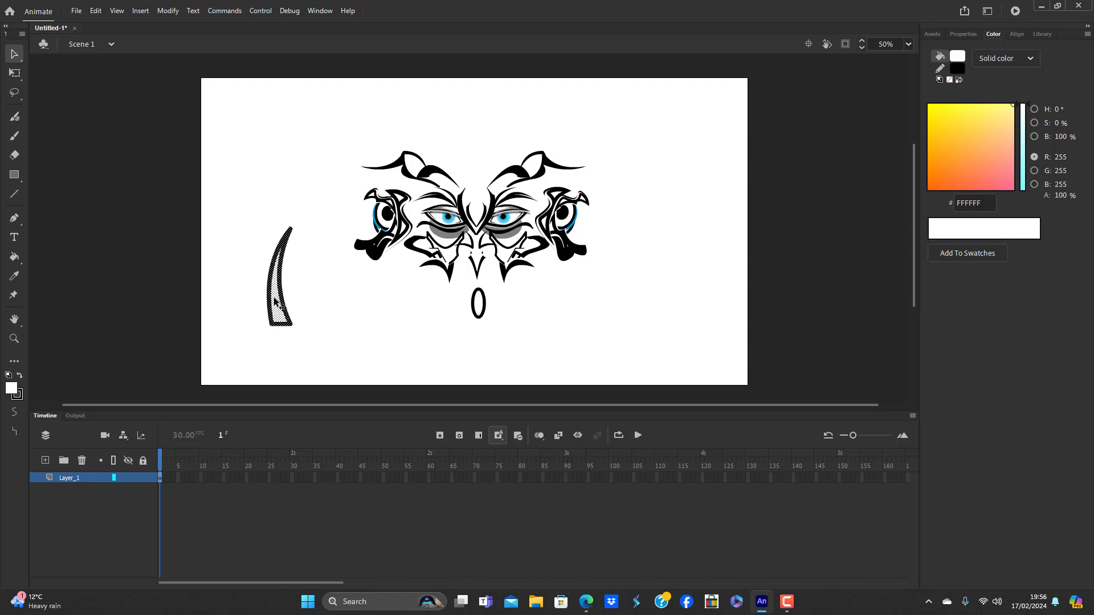
pyautogui.press('F8')
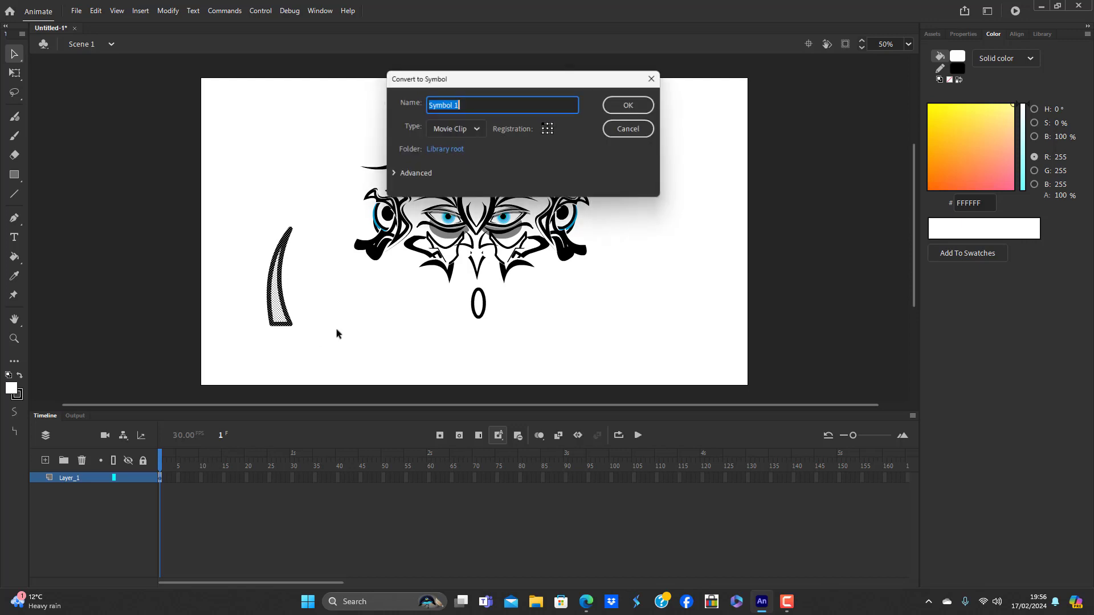
pyautogui.press('BackSpace')
pyautogui.press('Return')
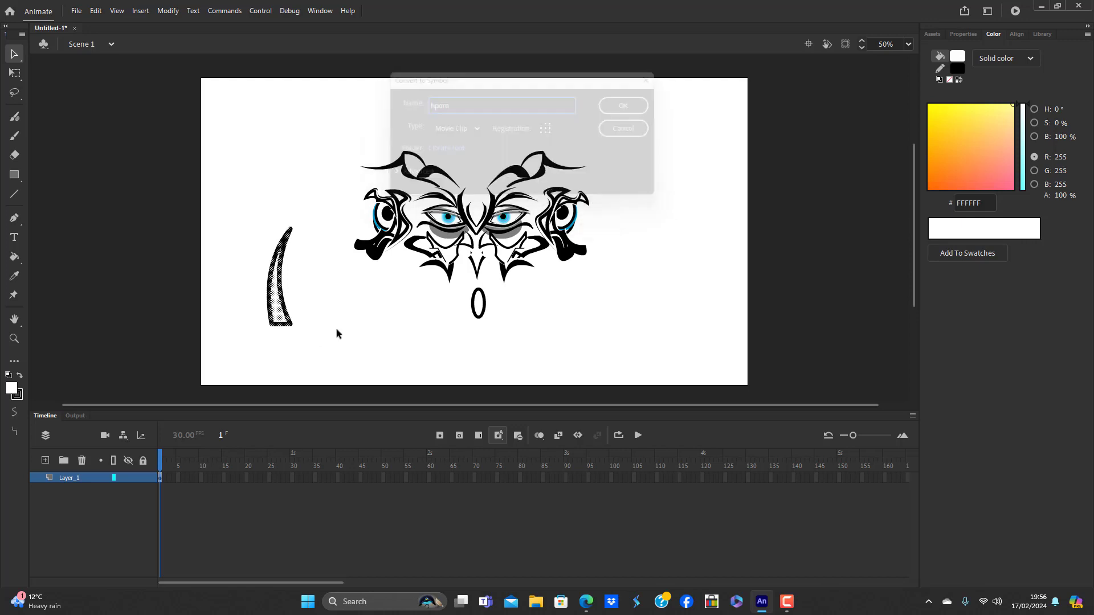
pyautogui.click(247, 285)
# Open the horn symbol for editing and convert its outline from lines to fills
pyautogui.doubleClick(289, 304)
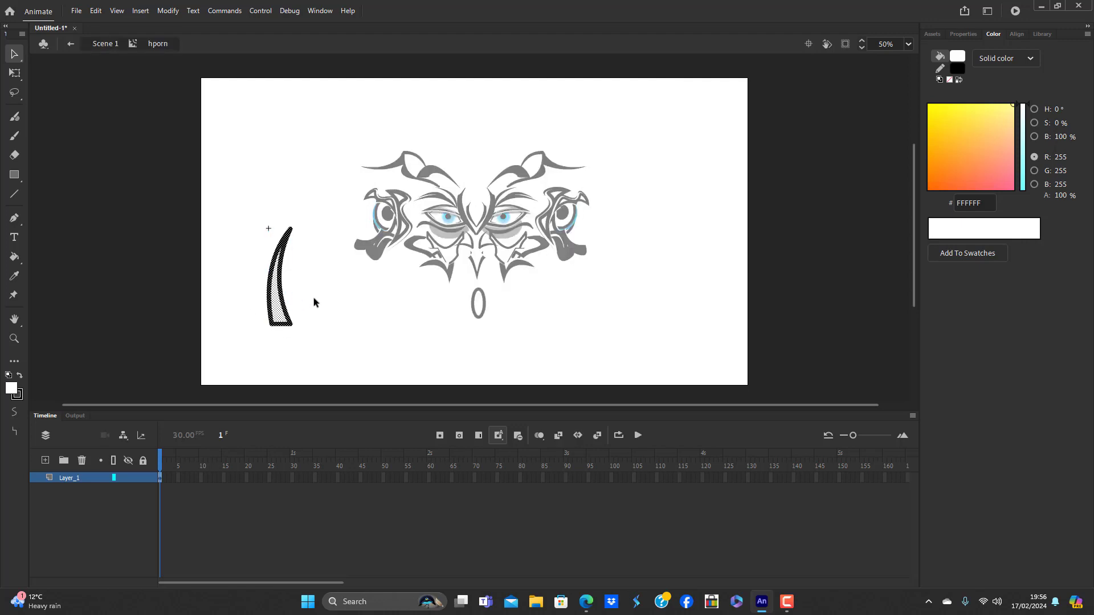
pyautogui.doubleClick(285, 289)
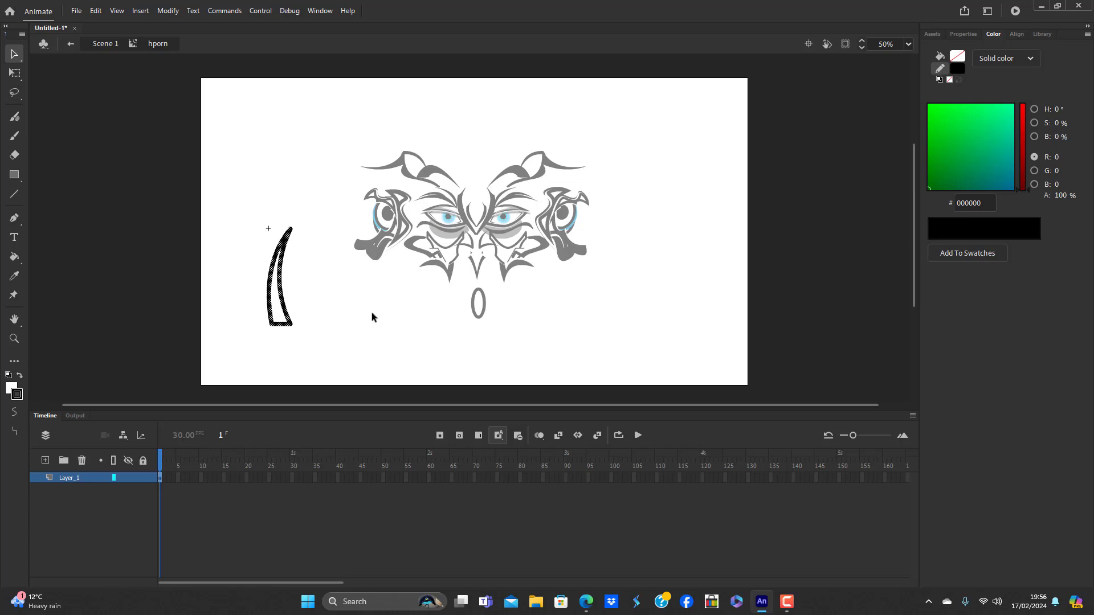
pyautogui.click(169, 13)
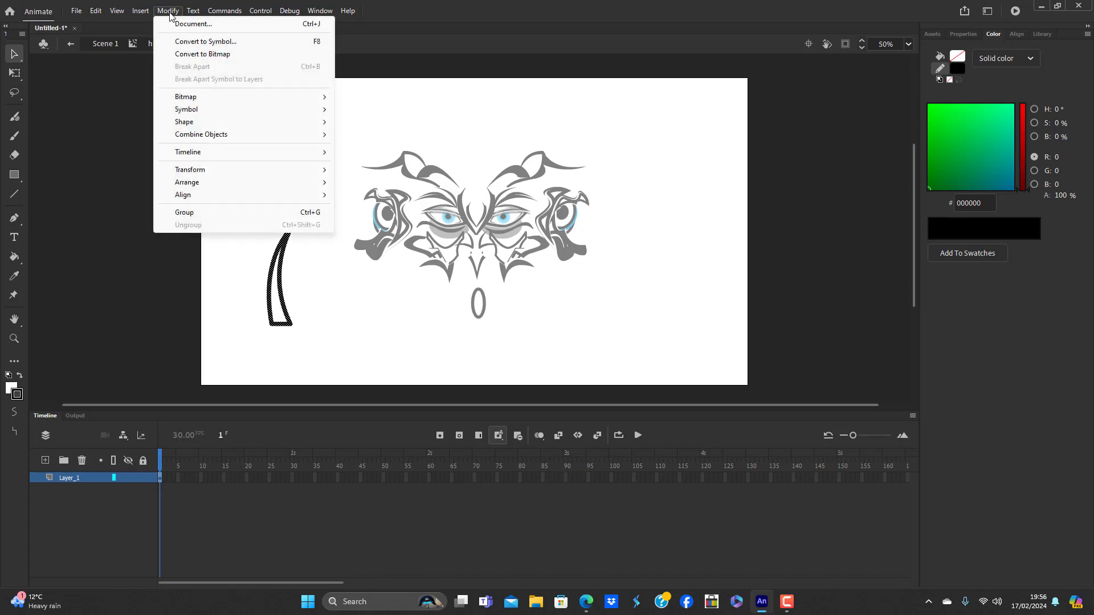
pyautogui.moveTo(220, 123)
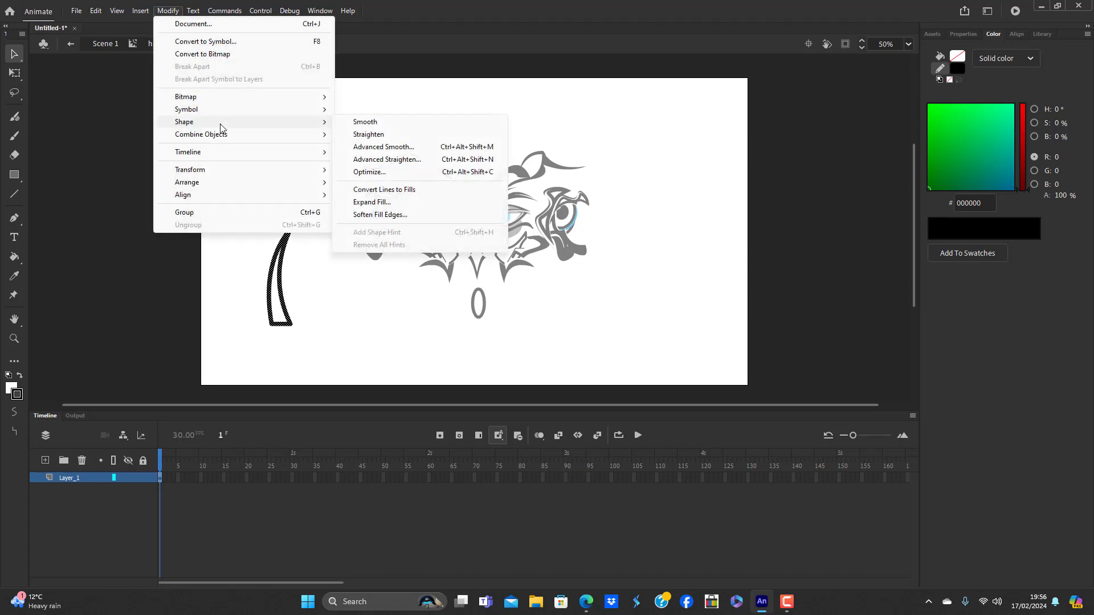
pyautogui.click(384, 189)
pyautogui.click(289, 343)
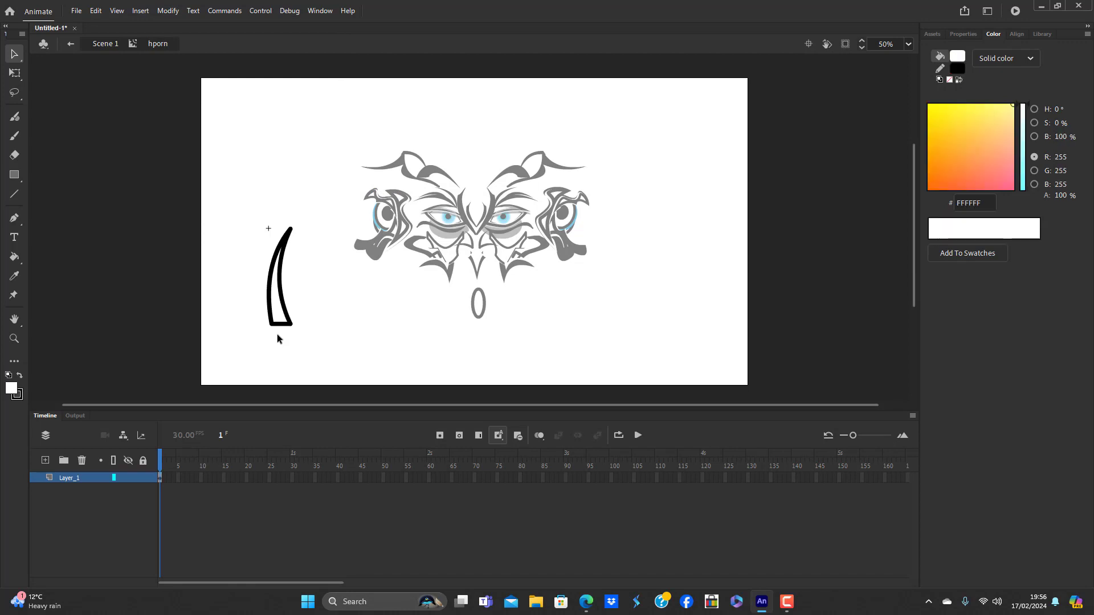
# Bend the horn's flat base outward into a rounded end and delete the white fill inside the horn
pyautogui.moveTo(280, 326); pyautogui.dragTo(284, 340)
pyautogui.click(312, 331)
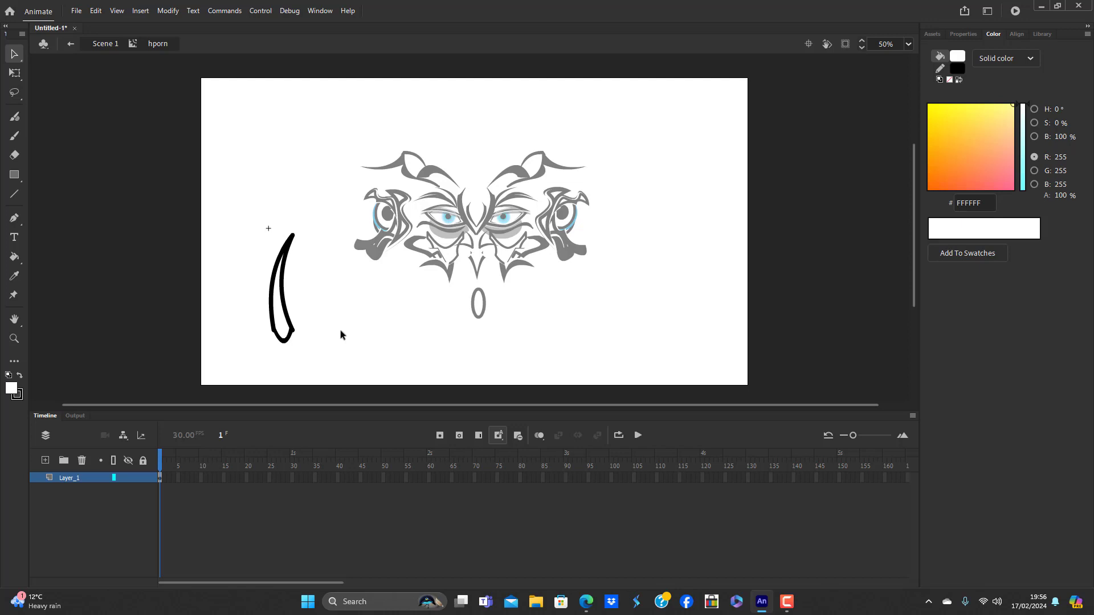
pyautogui.doubleClick(284, 342)
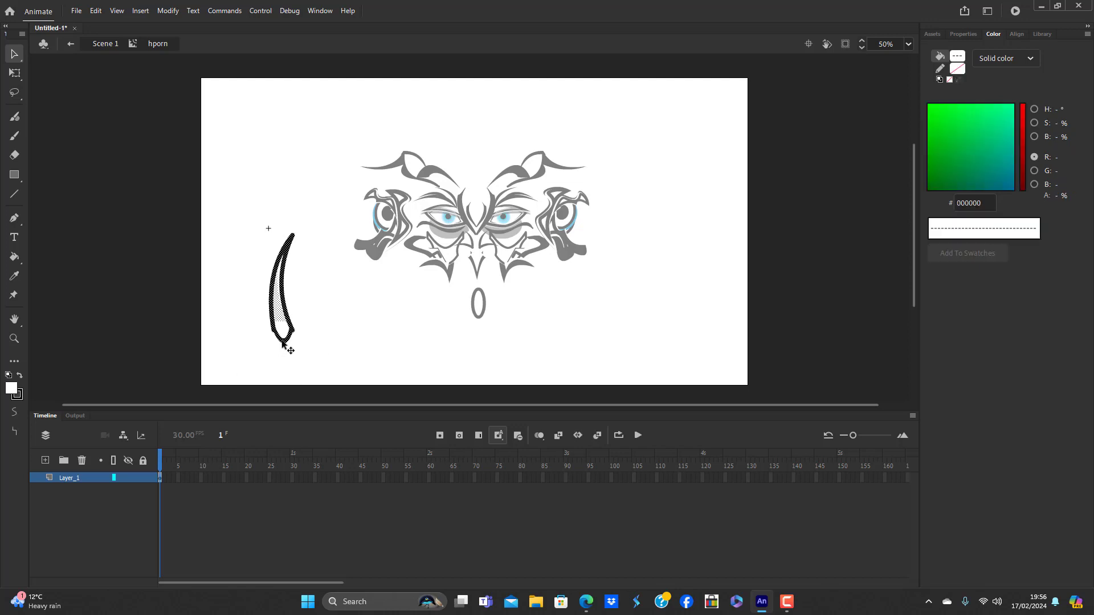
pyautogui.click(373, 357)
pyautogui.click(285, 321)
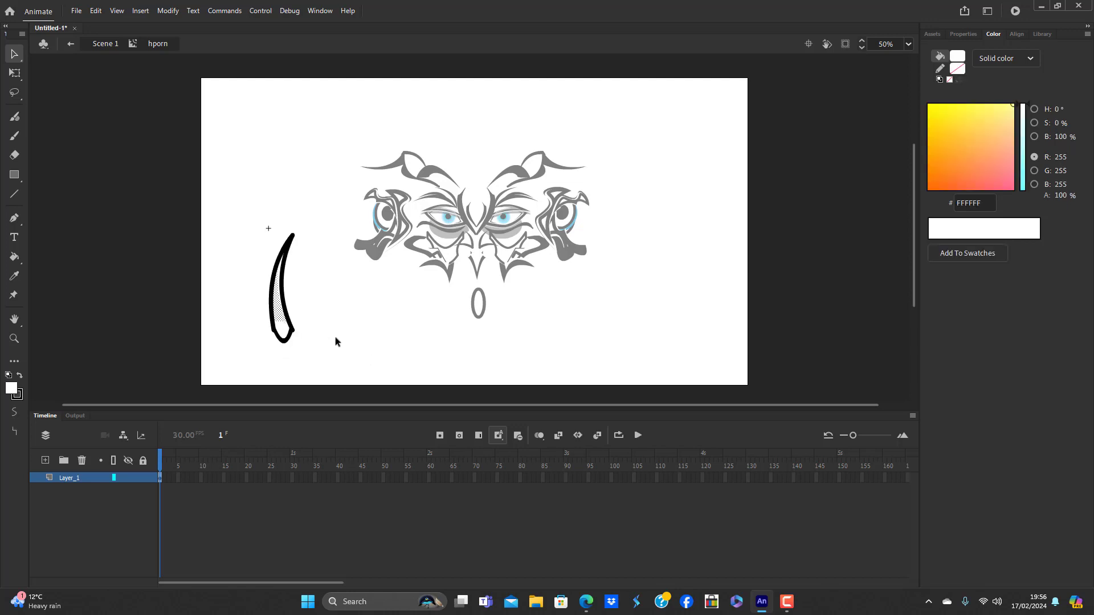
pyautogui.press('Delete')
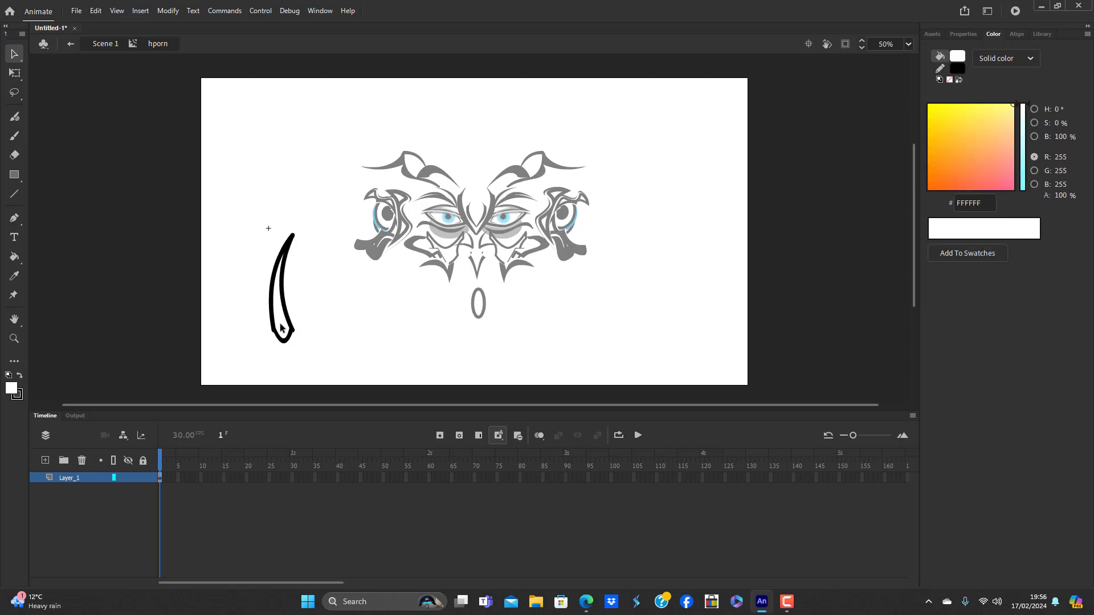
# Try to fill the horn with white using the Paint Bucket
pyautogui.click(14, 256)
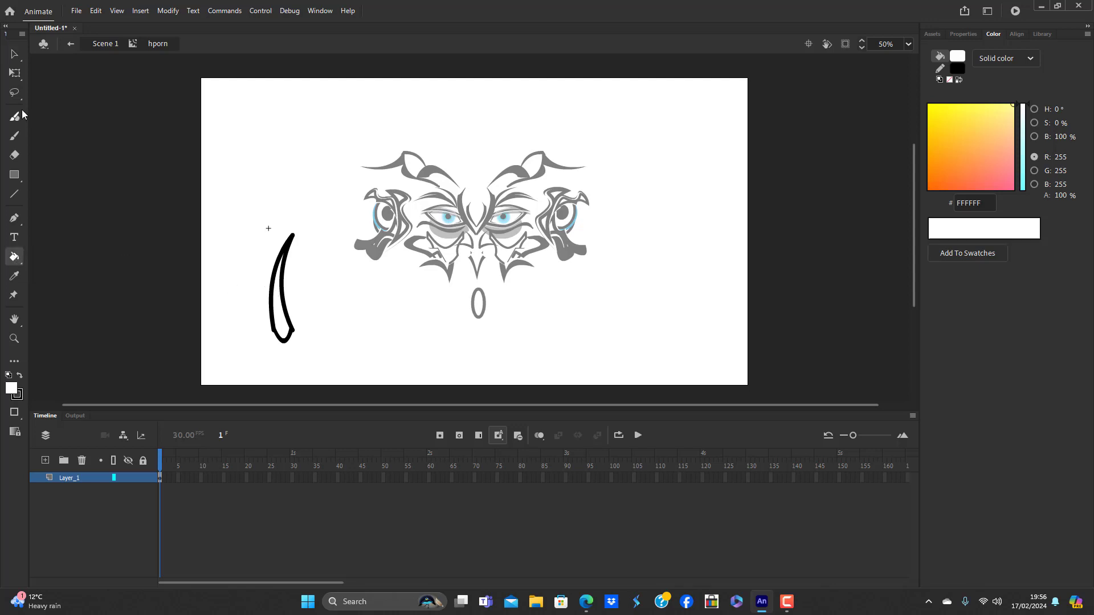
pyautogui.click(14, 54)
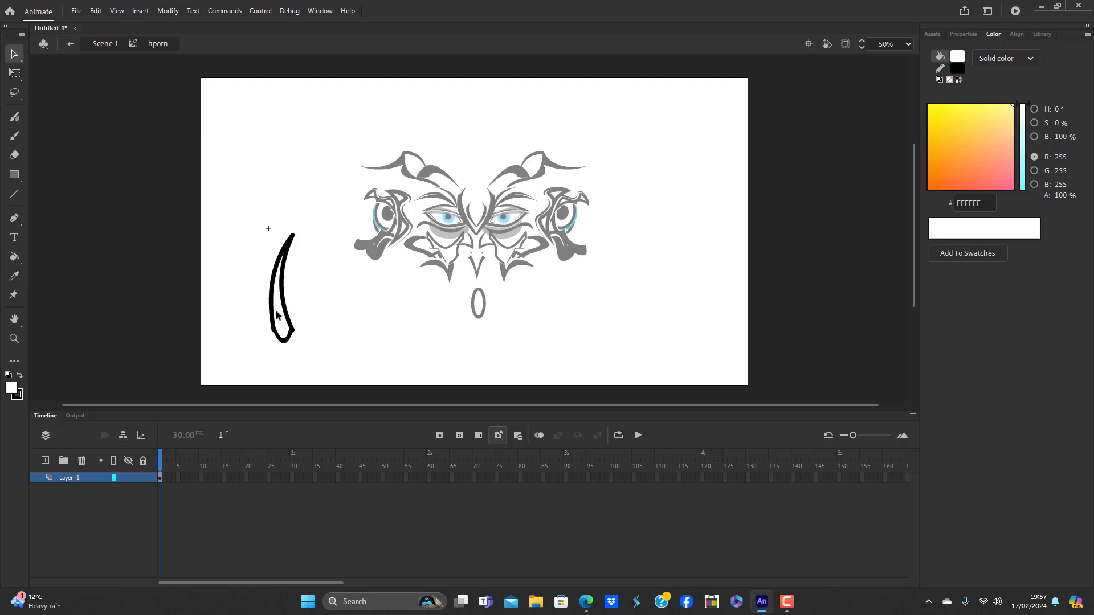
pyautogui.click(14, 256)
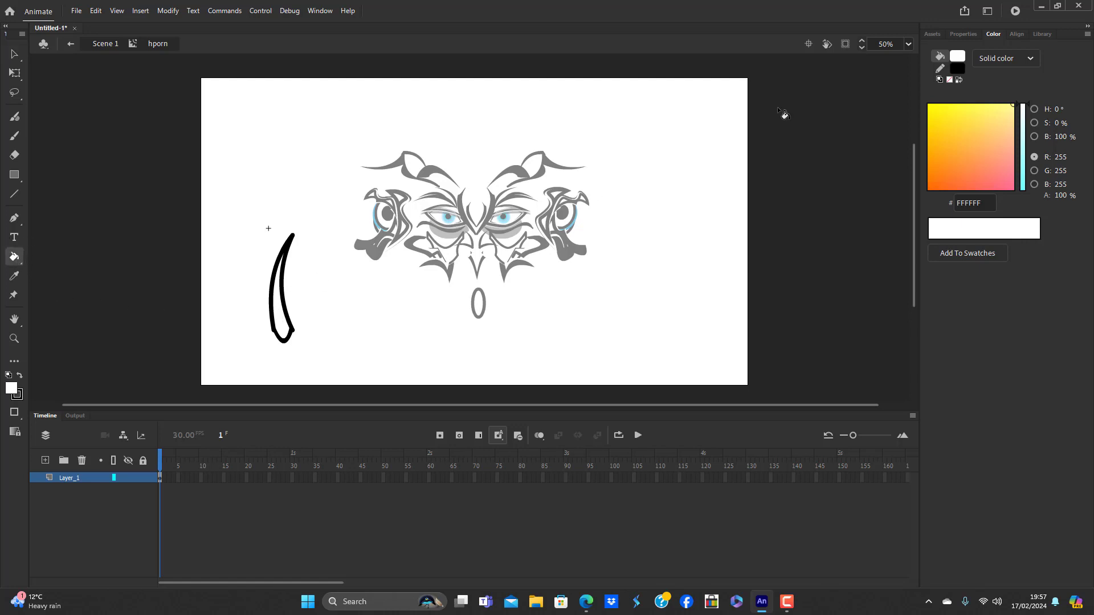
pyautogui.click(958, 56)
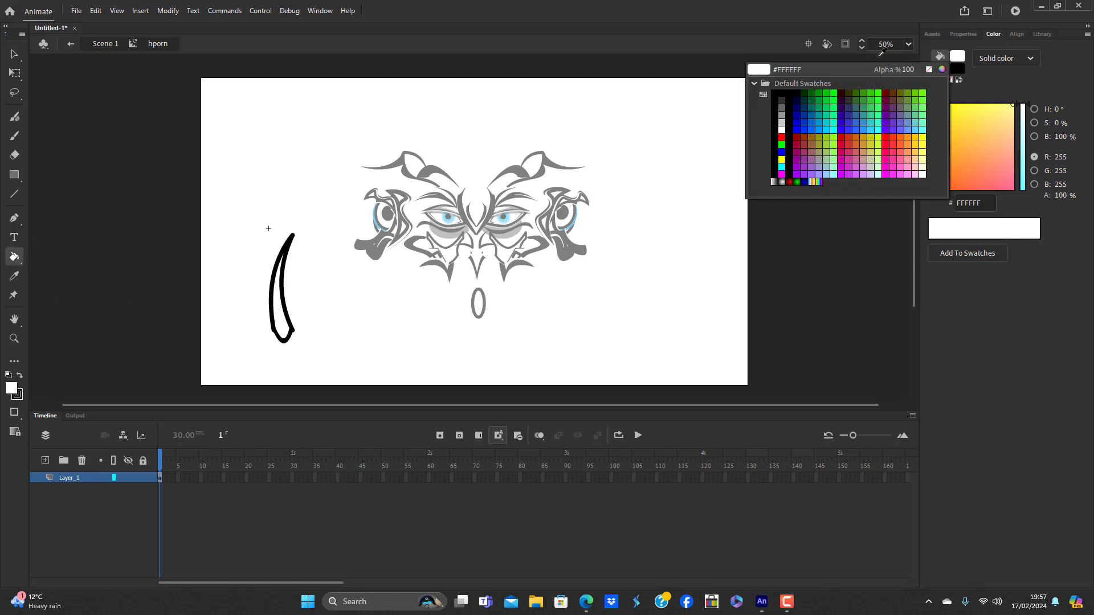
pyautogui.click(782, 130)
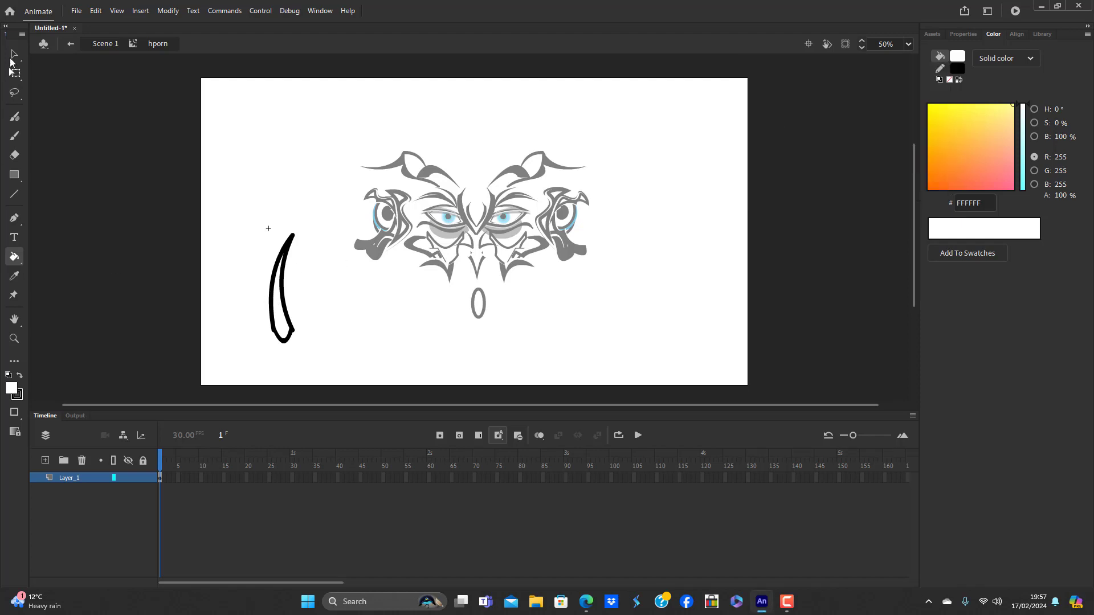
pyautogui.press('v')
pyautogui.click(290, 329)
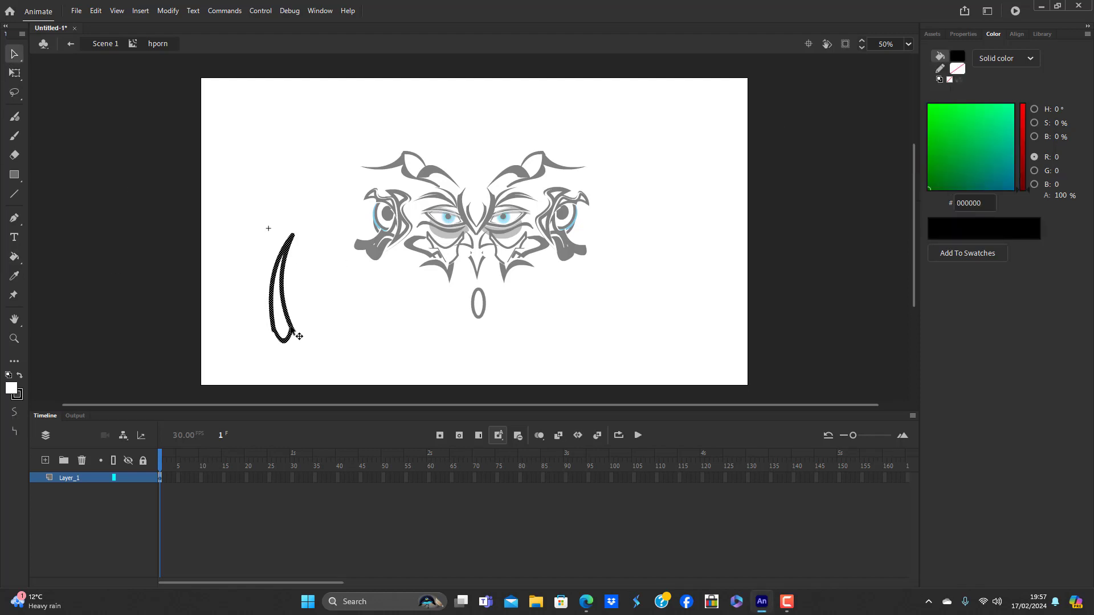
pyautogui.click(15, 257)
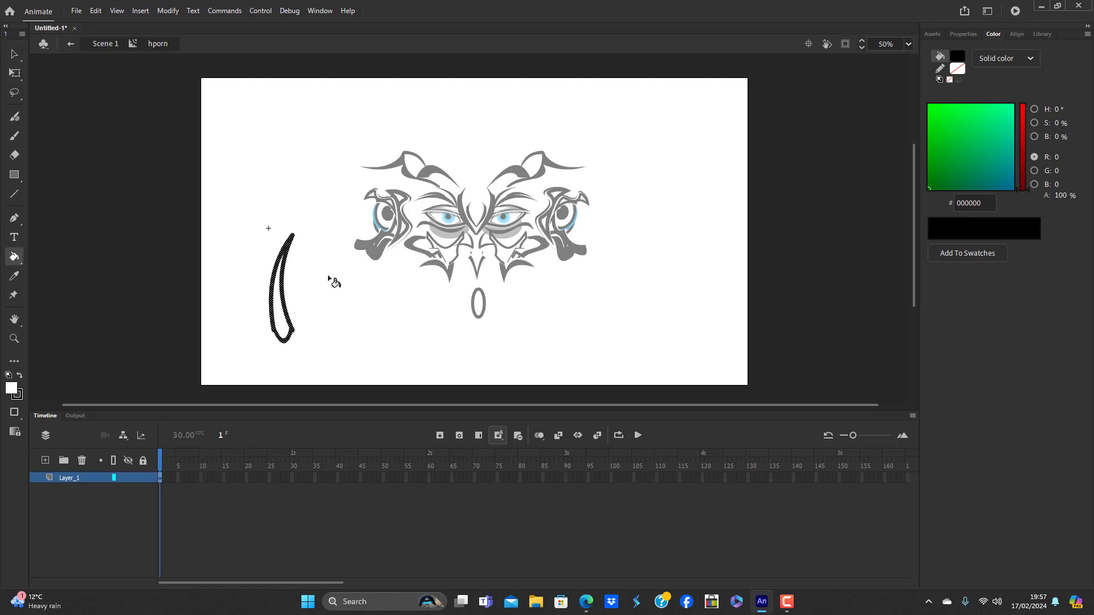
pyautogui.click(274, 305)
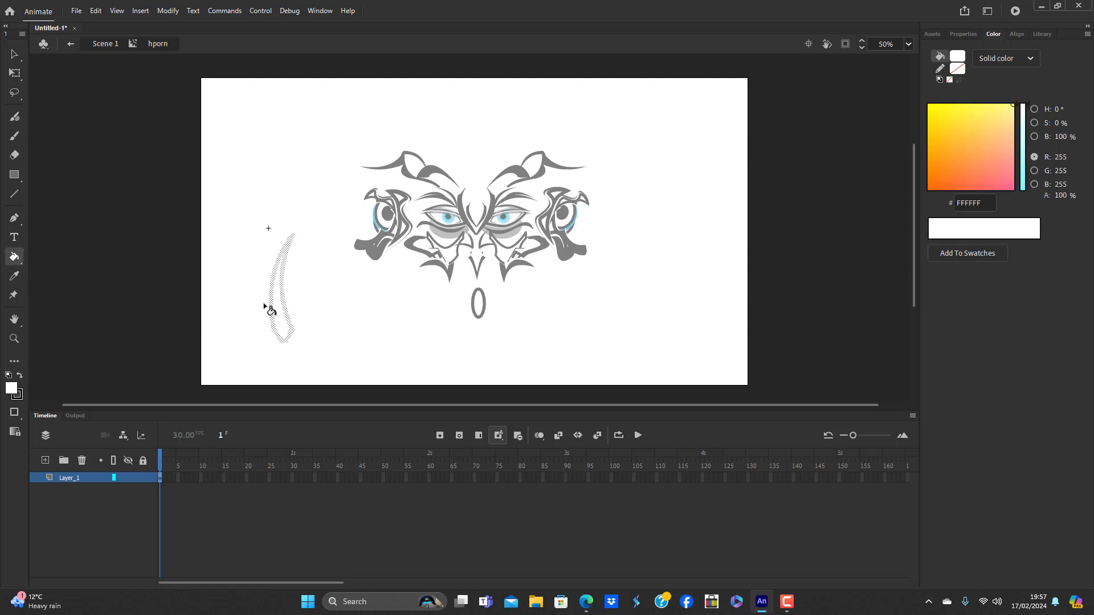
# Set the horn outline's fill colour to black (#000000) and return to Scene 1
pyautogui.click(14, 53)
pyautogui.click(282, 320)
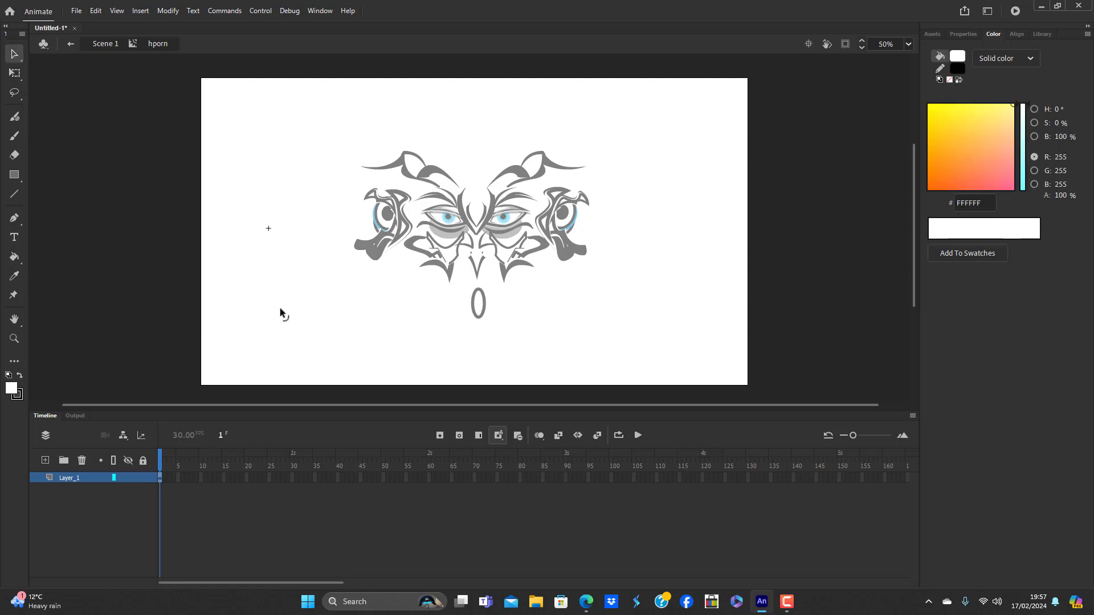
pyautogui.click(280, 308)
pyautogui.click(960, 56)
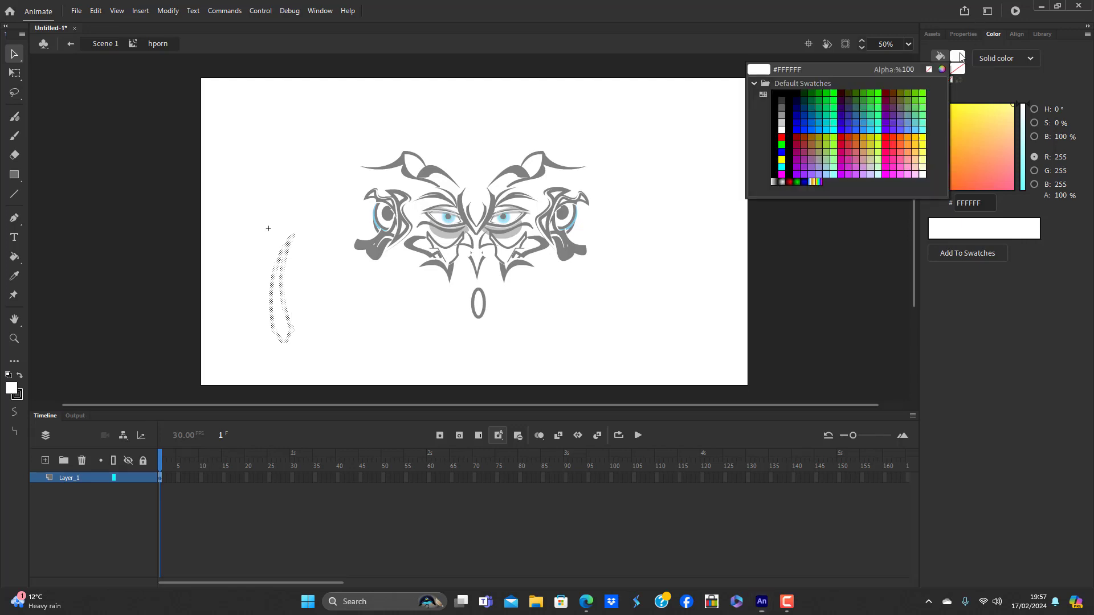
pyautogui.click(786, 93)
pyautogui.click(363, 369)
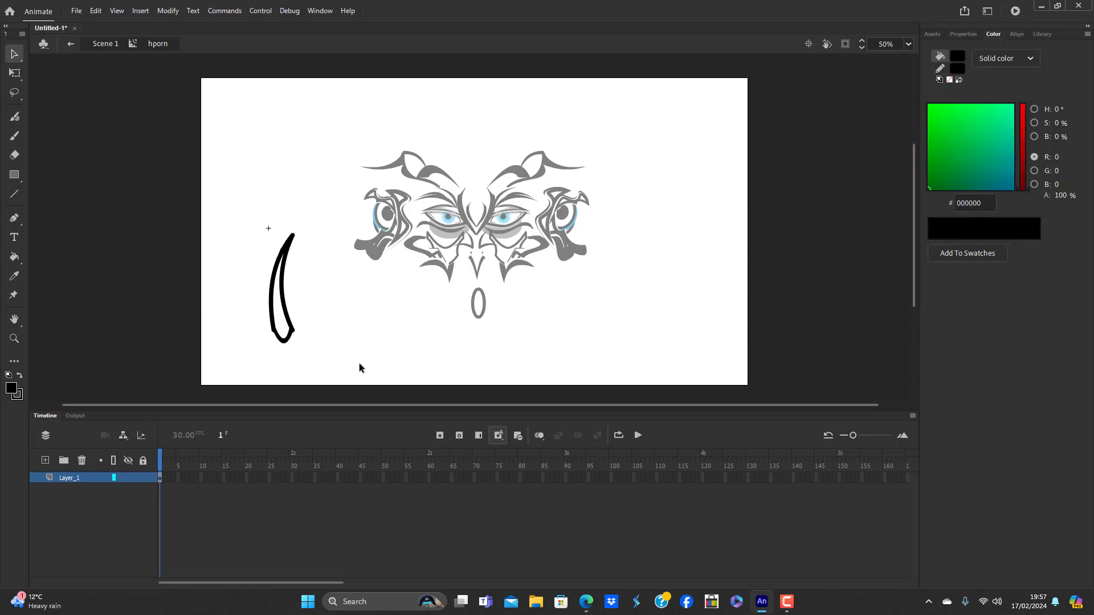
pyautogui.doubleClick(323, 337)
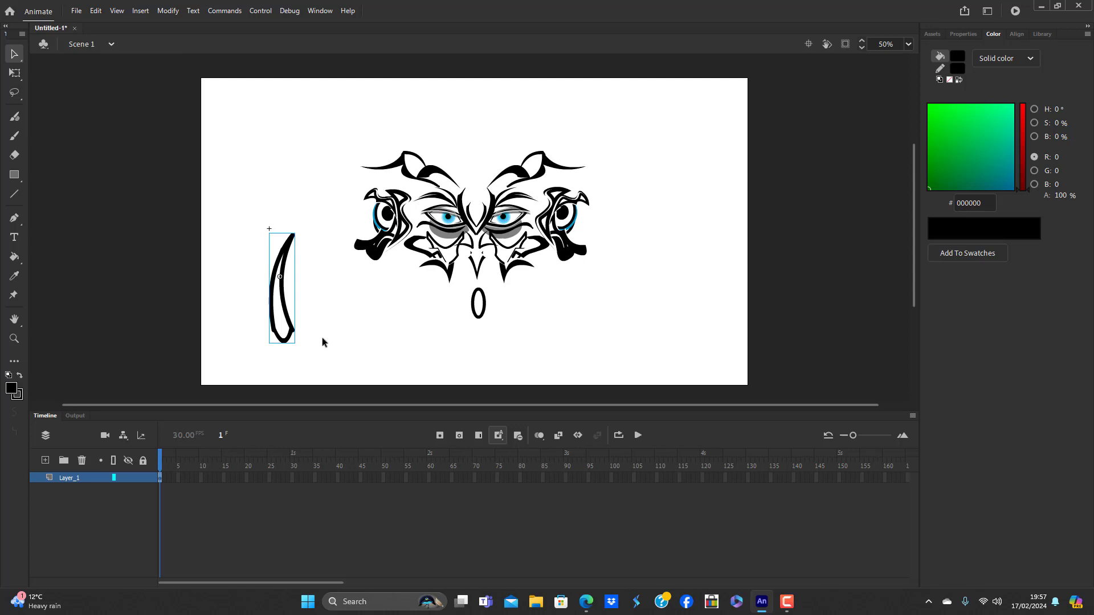
# Reopen the horn symbol and try to fill it with blue (#0033FF) using the Paint Bucket
pyautogui.doubleClick(291, 332)
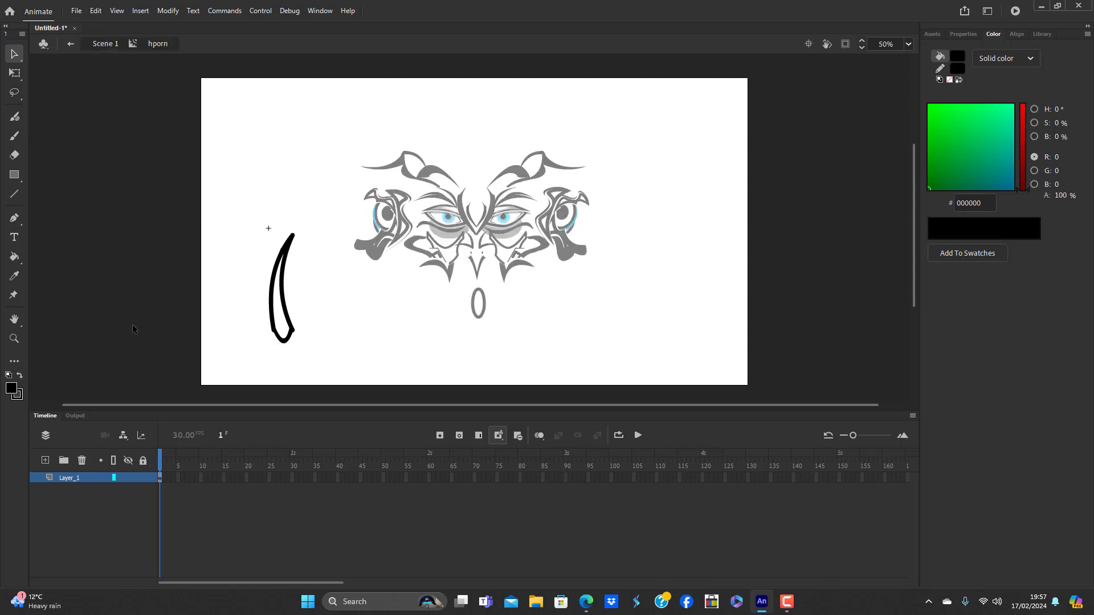
pyautogui.click(953, 58)
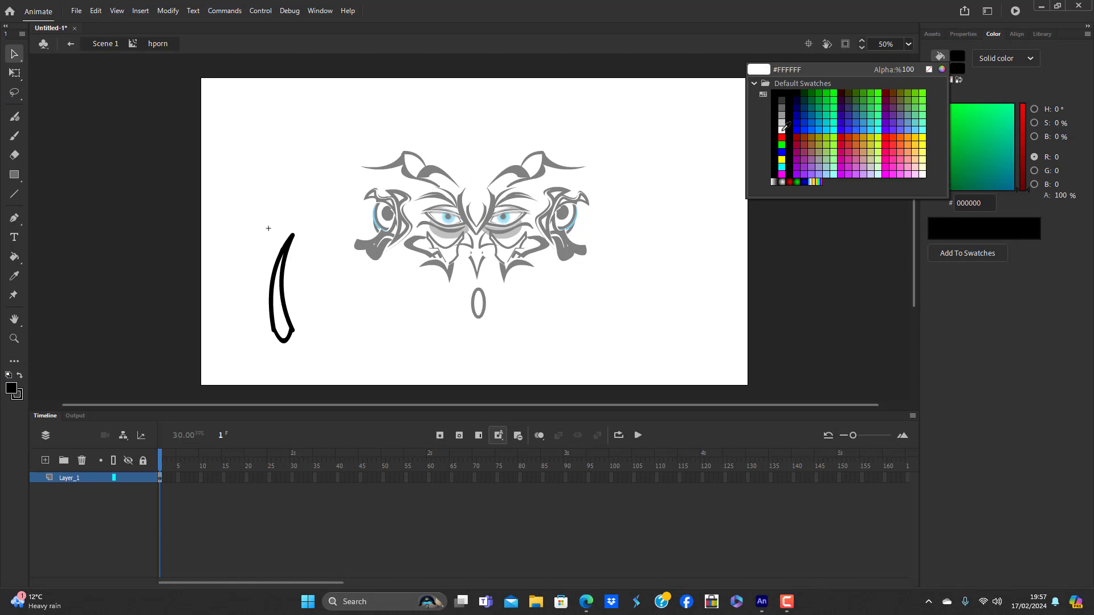
pyautogui.click(803, 130)
pyautogui.click(14, 258)
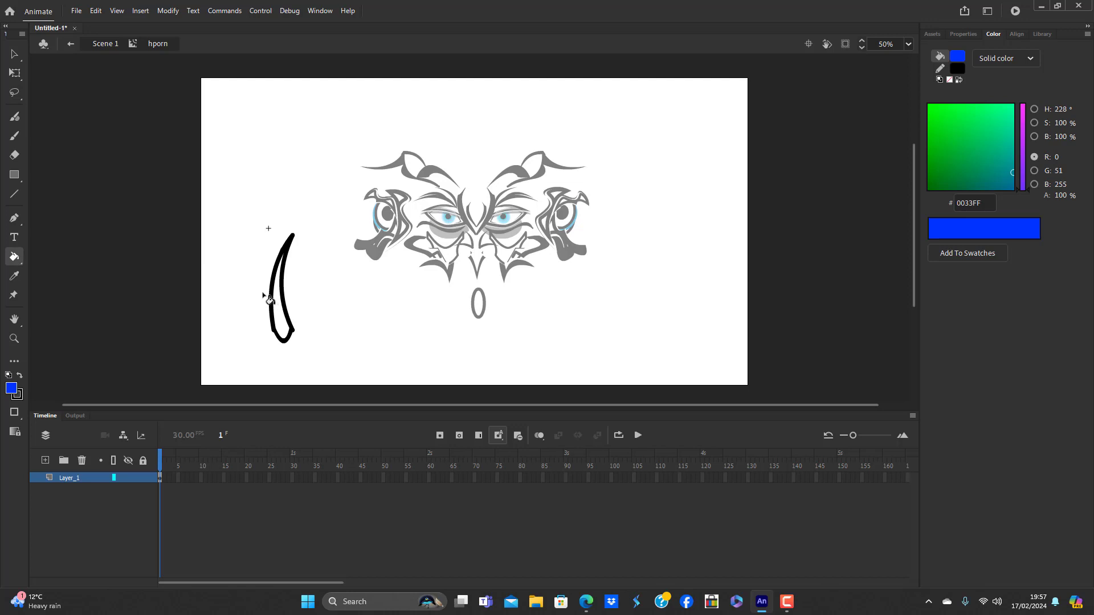
pyautogui.click(20, 266)
pyautogui.click(38, 263)
pyautogui.click(12, 55)
pyautogui.click(15, 258)
pyautogui.click(22, 263)
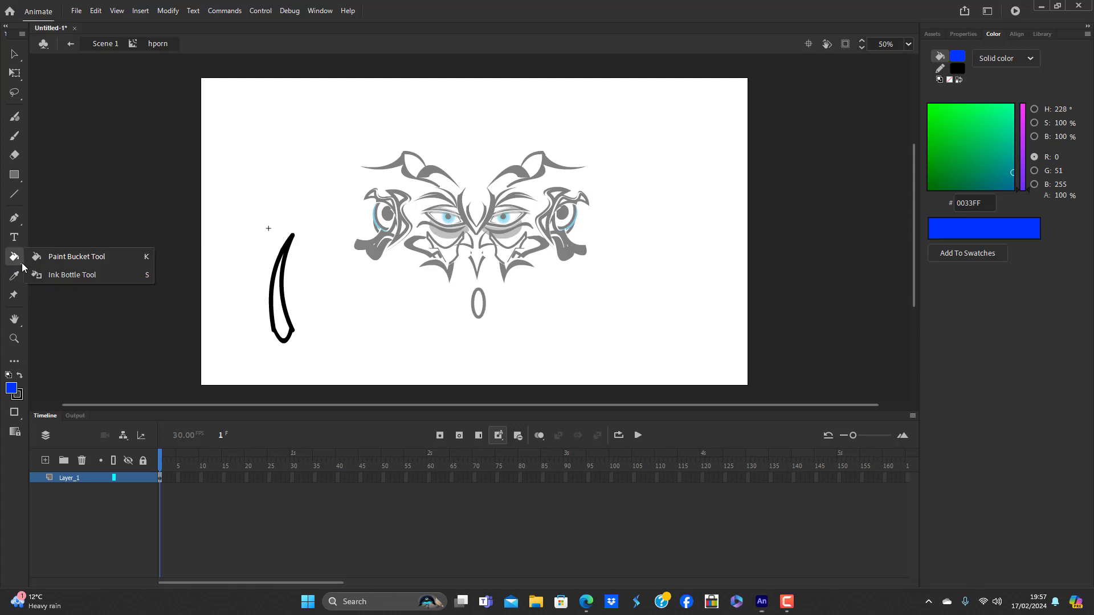
pyautogui.click(85, 257)
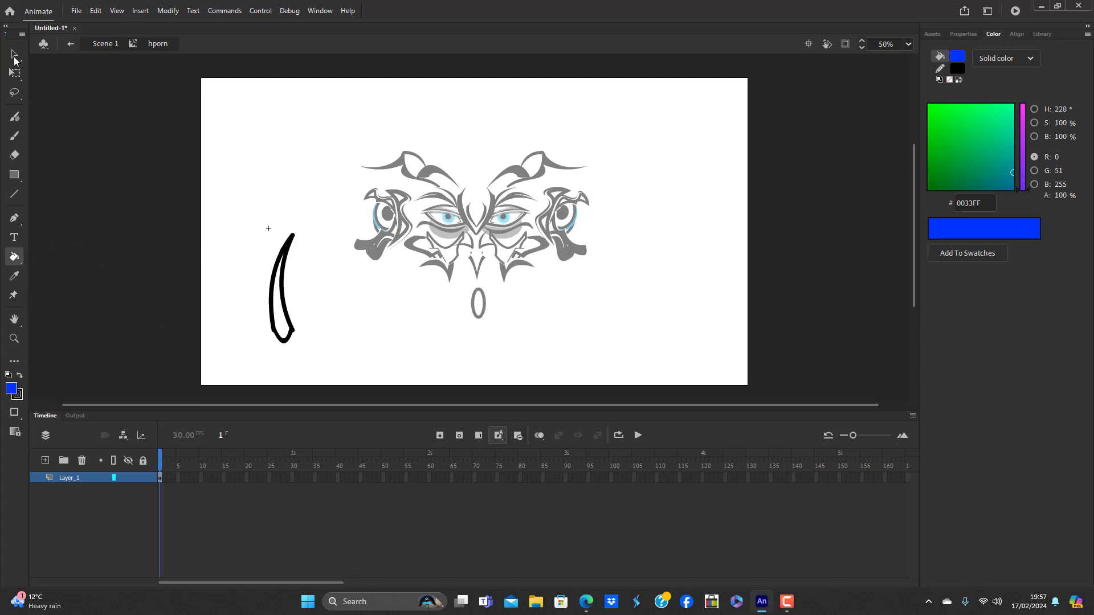
pyautogui.click(15, 57)
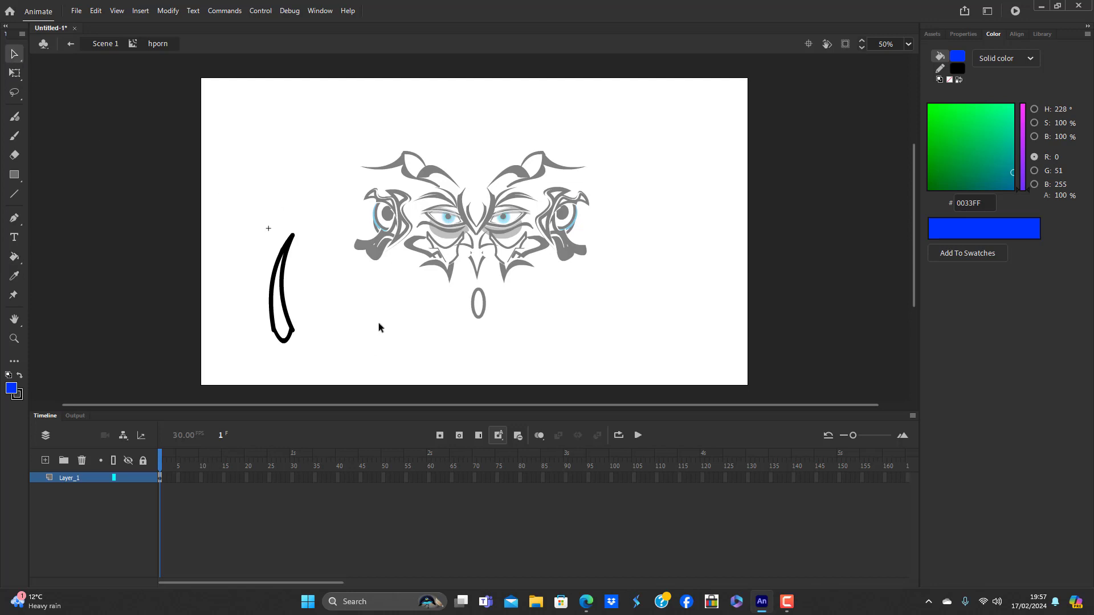
# Undo the horn edits back to the flat-based line outline, before its conversion from lines to fills
pyautogui.hotkey('ctrl', 'z')
pyautogui.hotkey('ctrl', 'z')
pyautogui.hotkey('ctrl', 'z')
pyautogui.hotkey('ctrl', 'z')
pyautogui.hotkey('ctrl', 'z')
pyautogui.hotkey('ctrl', 'z')
pyautogui.hotkey('ctrl', 'z')
pyautogui.hotkey('ctrl', 'z')
pyautogui.hotkey('ctrl', 'z')
pyautogui.hotkey('ctrl', 'z')
pyautogui.hotkey('ctrl', 'z')
pyautogui.hotkey('ctrl', 'z')
pyautogui.hotkey('ctrl', 'z')
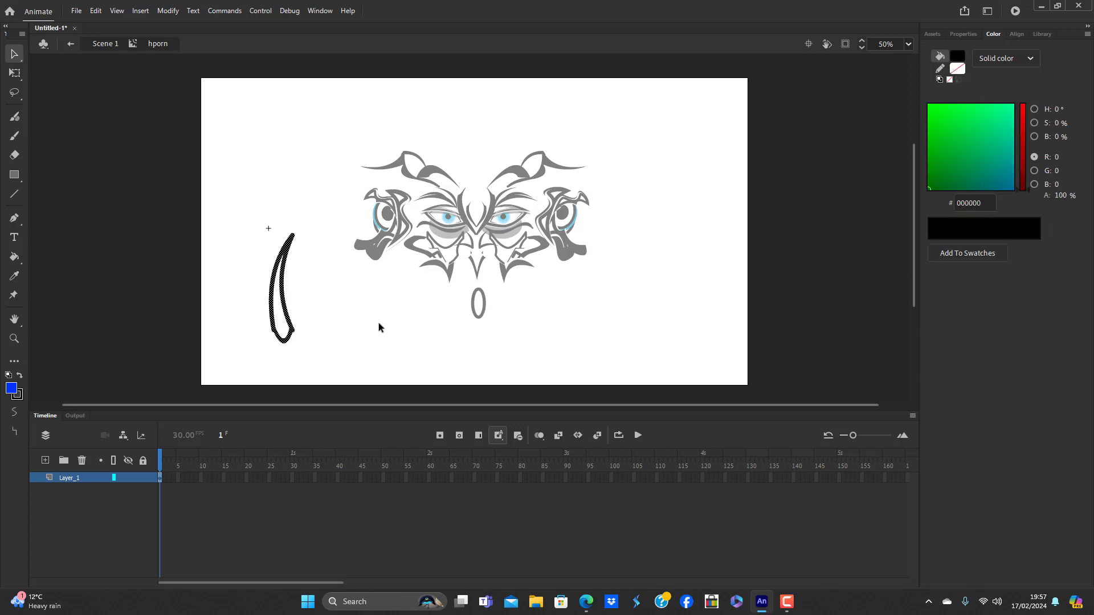
pyautogui.hotkey('ctrl', 'z')
pyautogui.hotkey('ctrl', 'z')
pyautogui.hotkey('ctrl', 'z')
pyautogui.hotkey('ctrl', 'z')
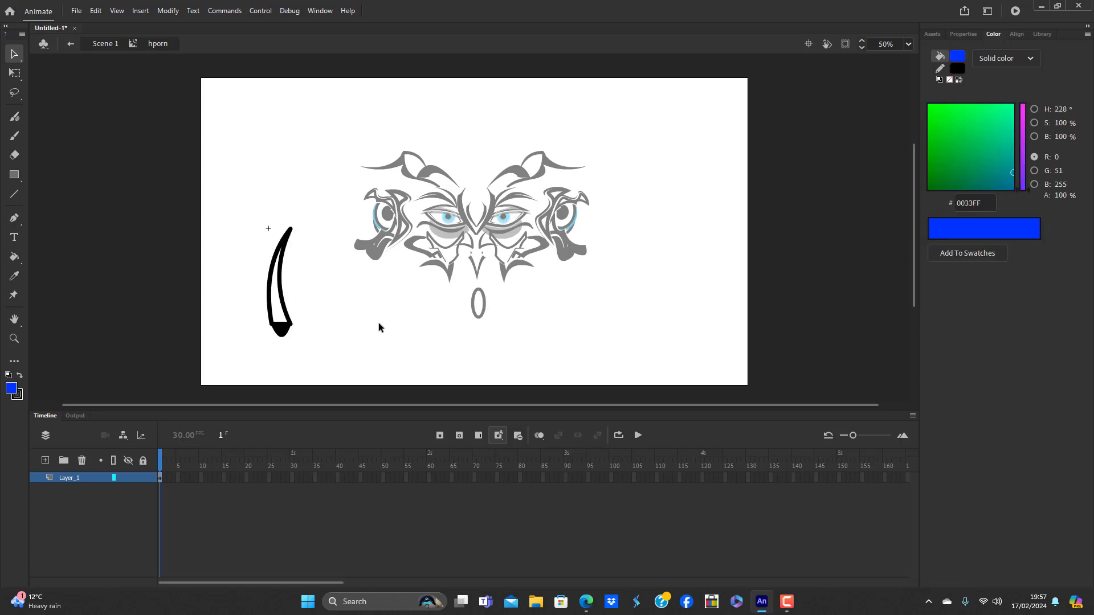
pyautogui.hotkey('ctrl', 'z')
pyautogui.hotkey('ctrl', 'z')
pyautogui.hotkey('ctrl', 'z')
pyautogui.hotkey('ctrl', 'z')
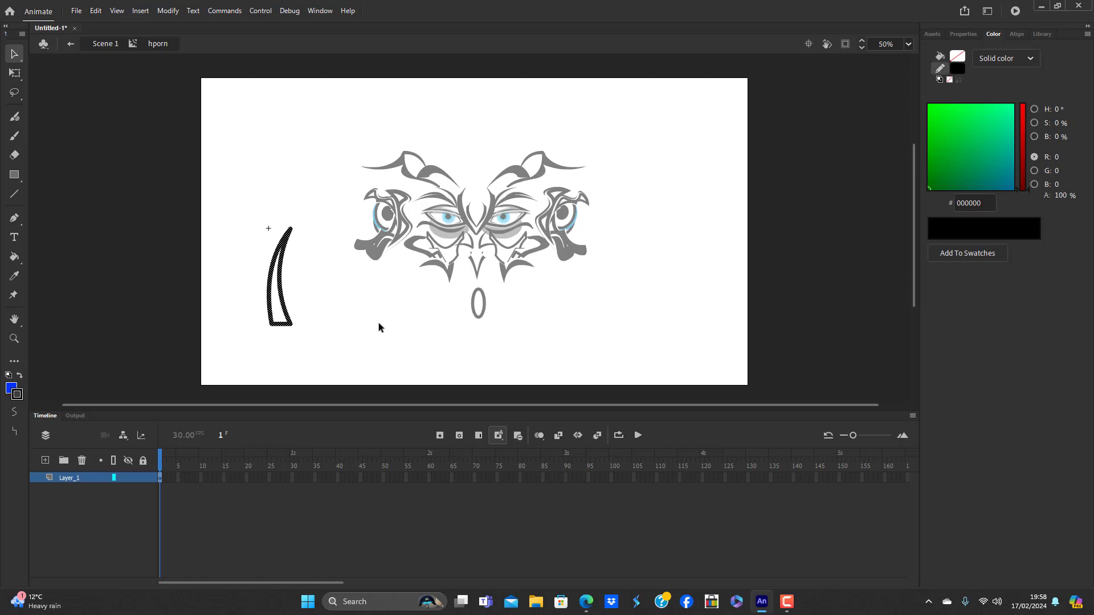
# Bend the horn's flat base line outward into a rounded end and return to Scene 1
pyautogui.click(378, 323)
pyautogui.click(273, 315)
pyautogui.click(278, 317)
pyautogui.click(296, 342)
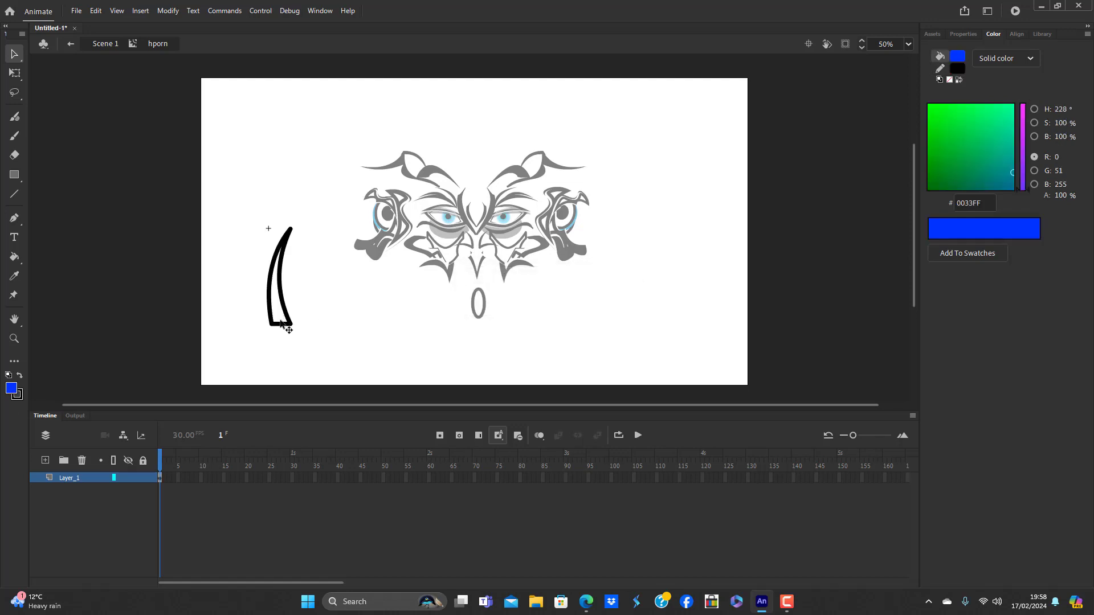
pyautogui.click(283, 325)
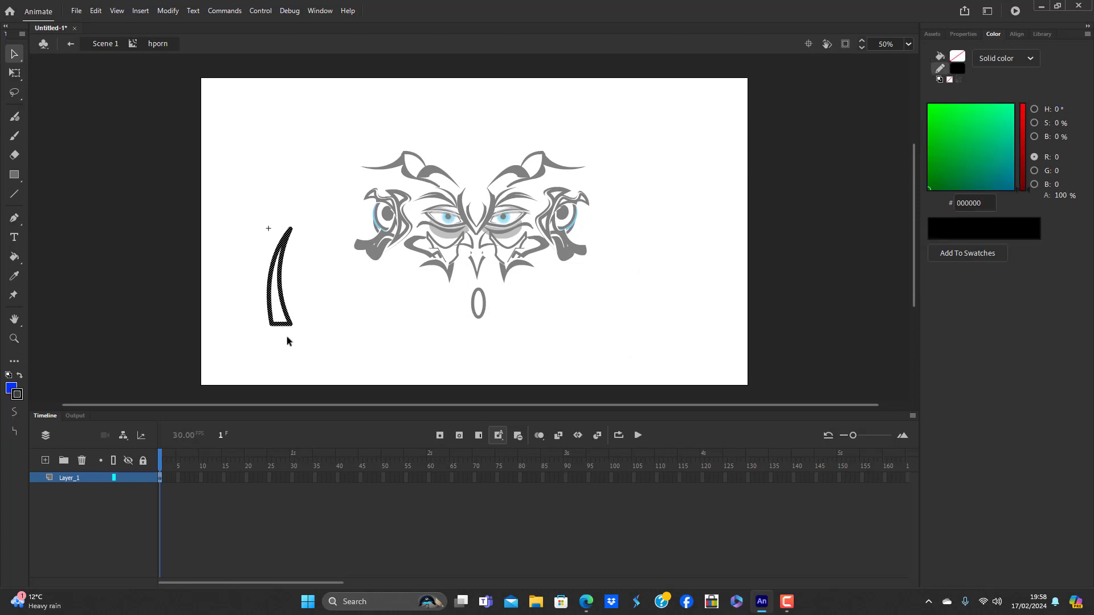
pyautogui.click(288, 340)
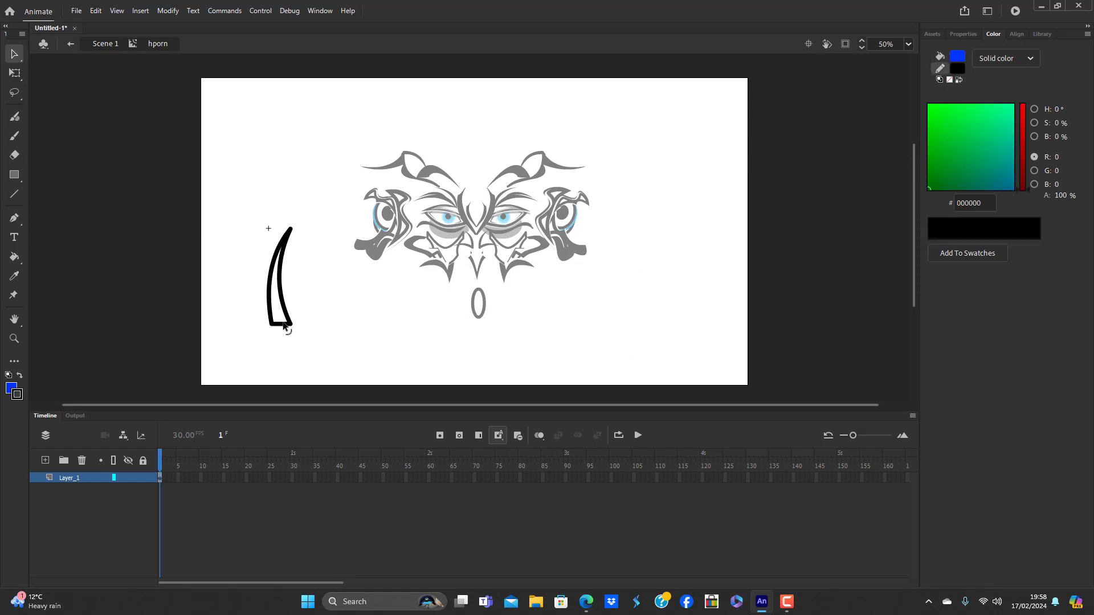
pyautogui.moveTo(284, 325); pyautogui.dragTo(285, 337)
pyautogui.click(287, 329)
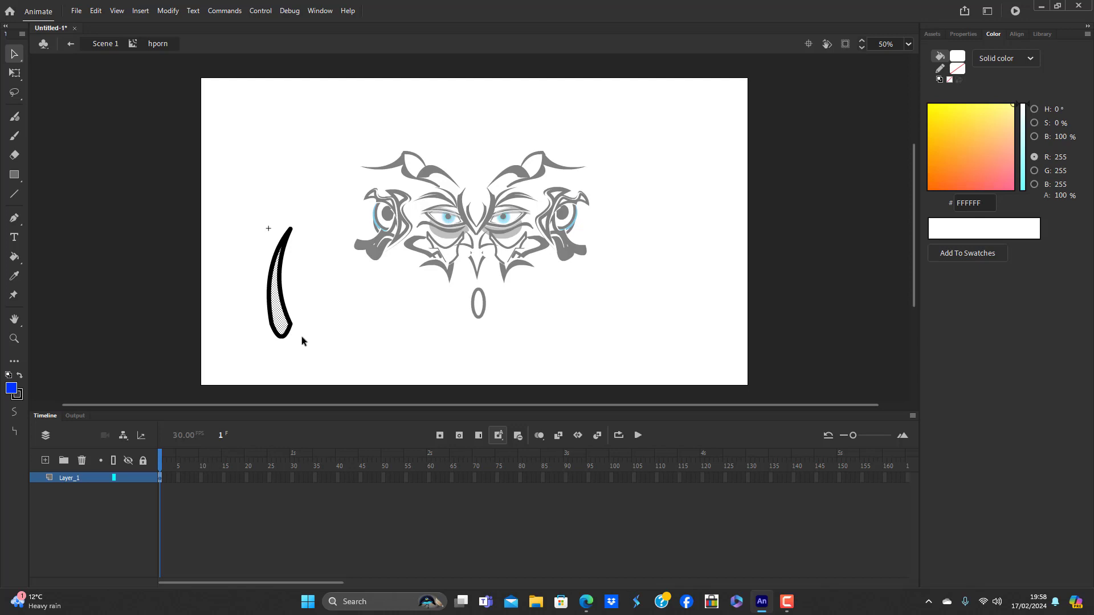
pyautogui.click(302, 340)
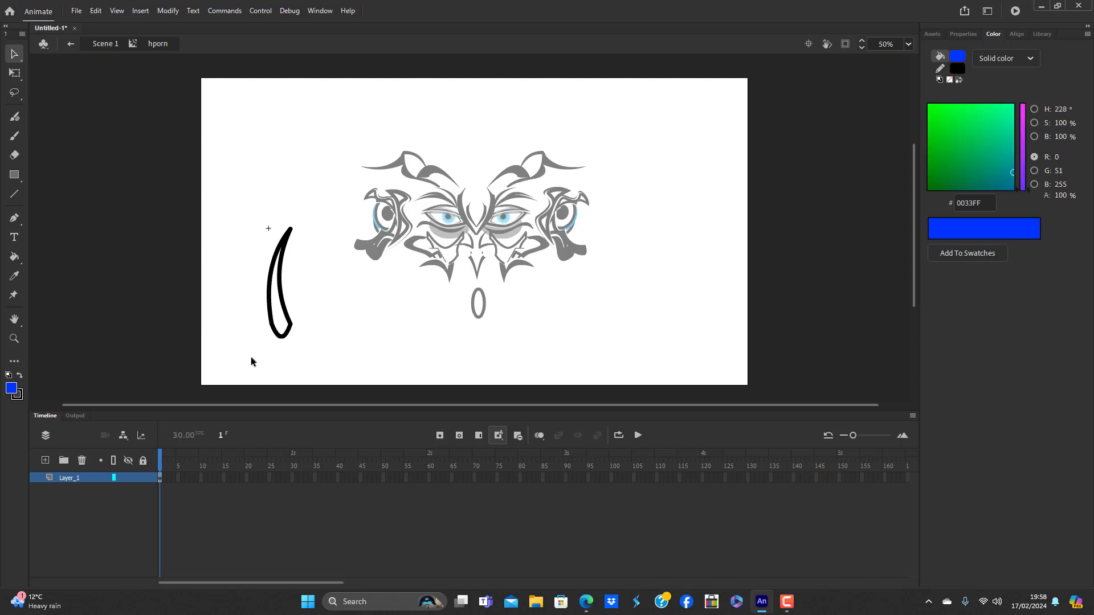
pyautogui.doubleClick(337, 367)
pyautogui.click(290, 326)
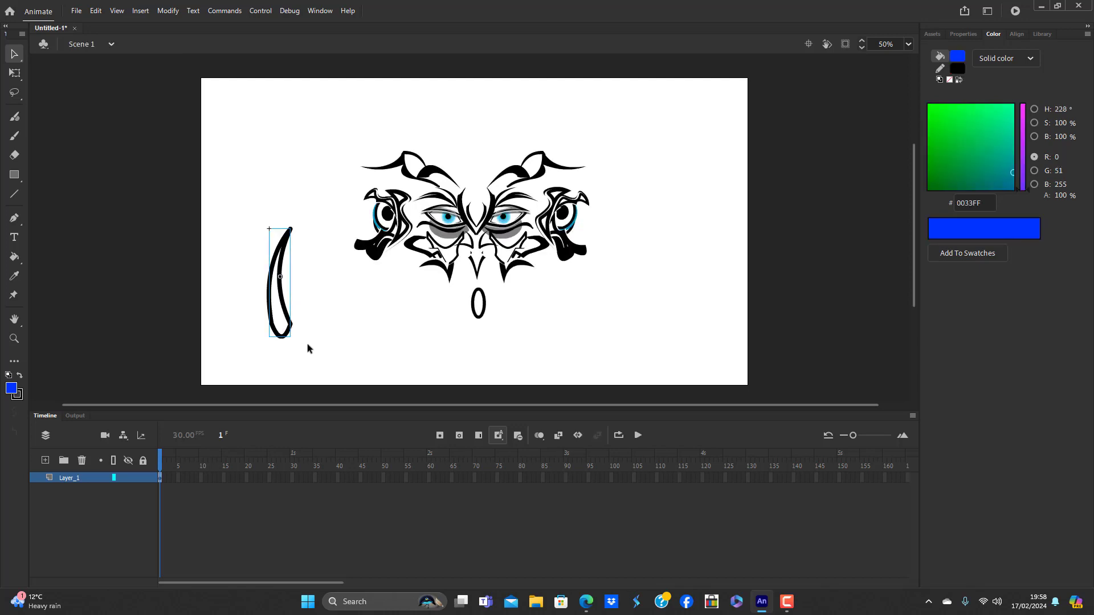
# Reopen the horn symbol and pull its tip outward to the right for a stronger curve
pyautogui.doubleClick(290, 325)
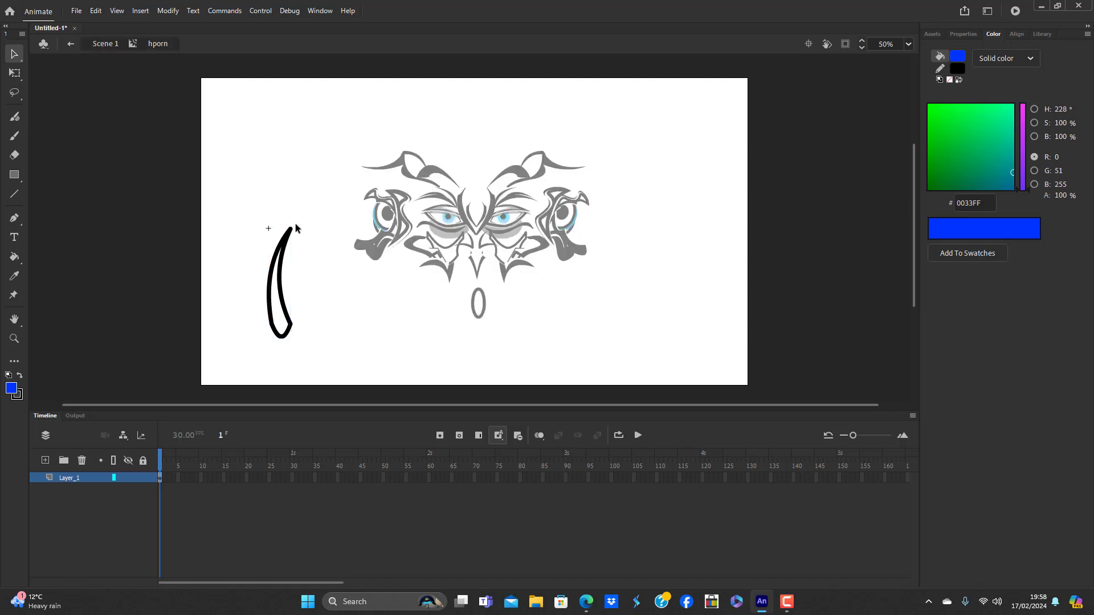
pyautogui.moveTo(293, 228); pyautogui.dragTo(314, 235)
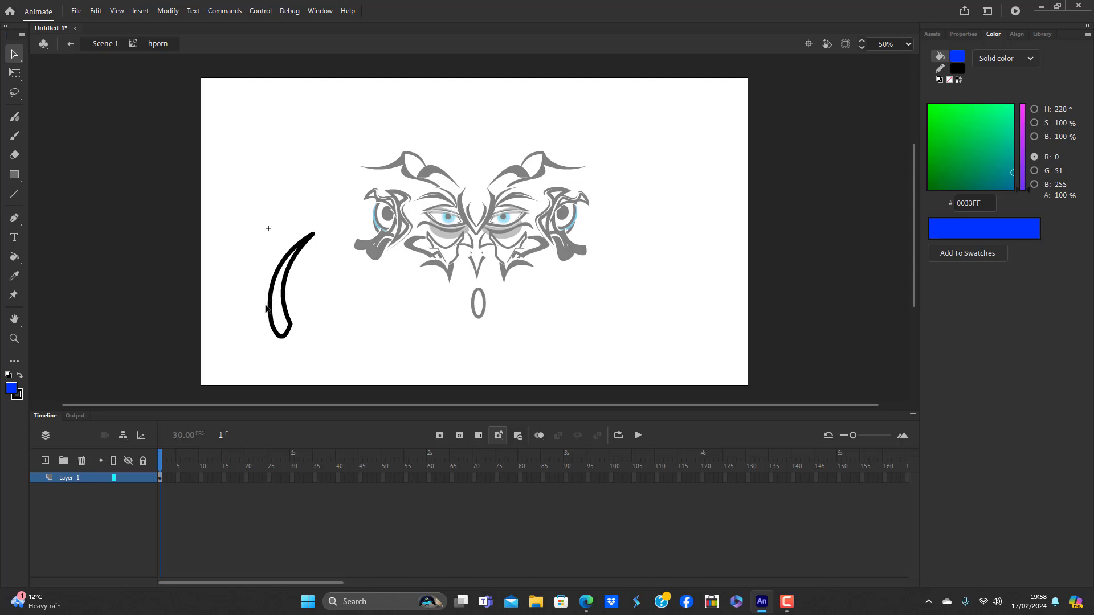
pyautogui.moveTo(271, 300); pyautogui.dragTo(262, 301)
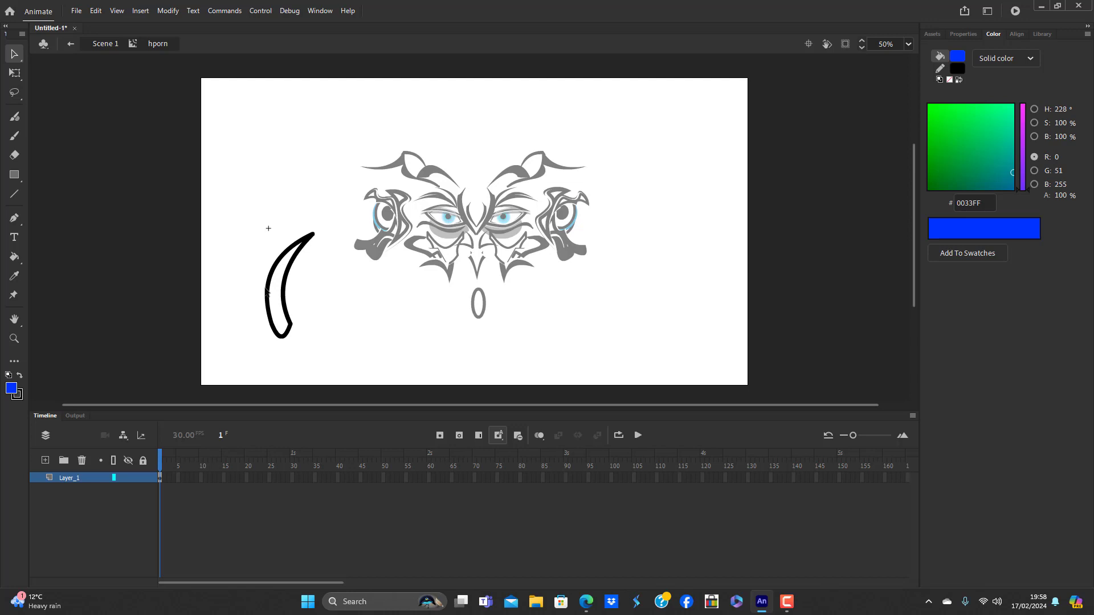
pyautogui.hotkey('ctrl', 'z')
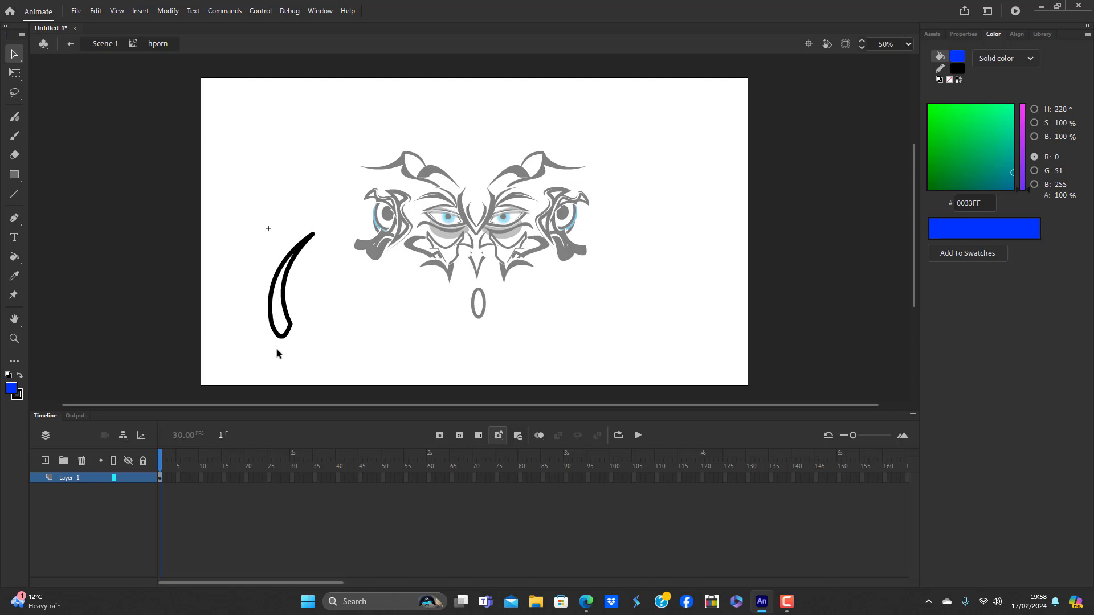
# Add a smaller, rotated copy of the horn as a side branch near its base and return to Scene 1
pyautogui.doubleClick(279, 308)
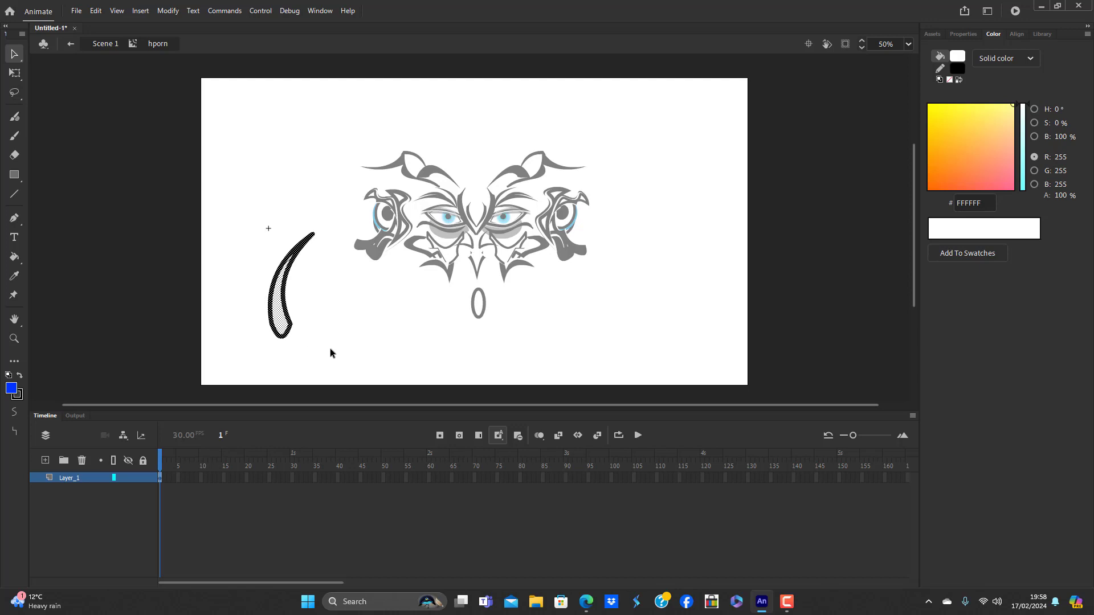
pyautogui.press('q')
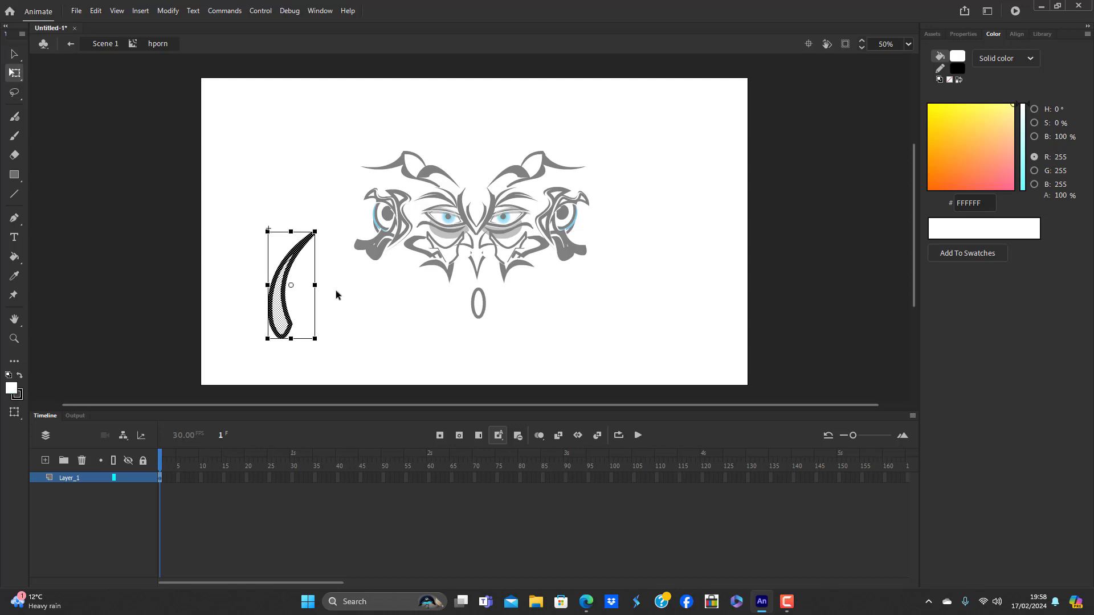
pyautogui.moveTo(318, 228); pyautogui.dragTo(286, 224)
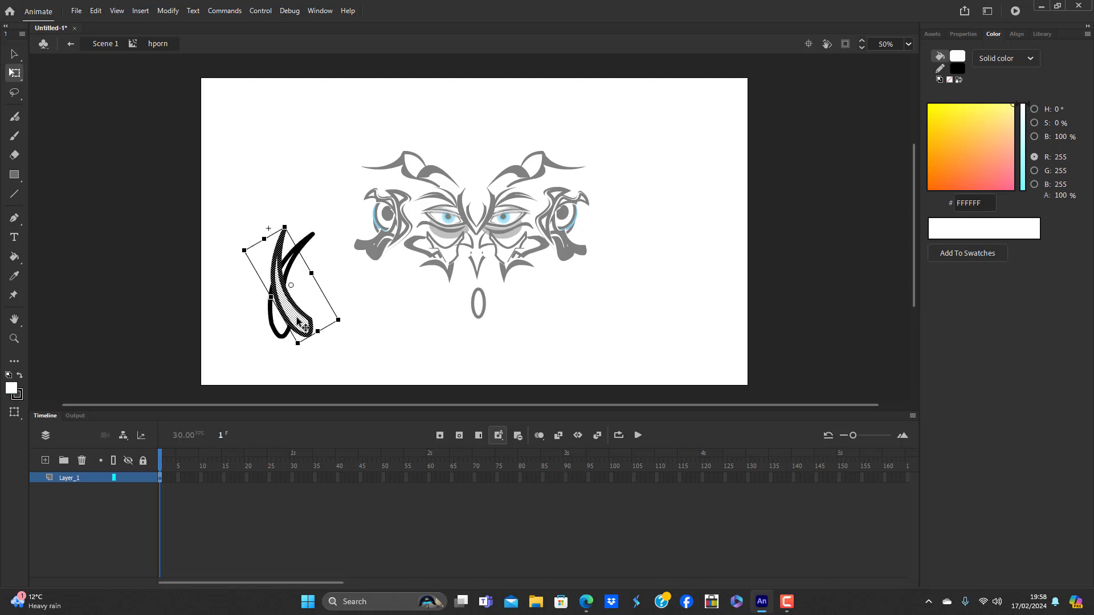
pyautogui.moveTo(292, 319); pyautogui.dragTo(295, 348)
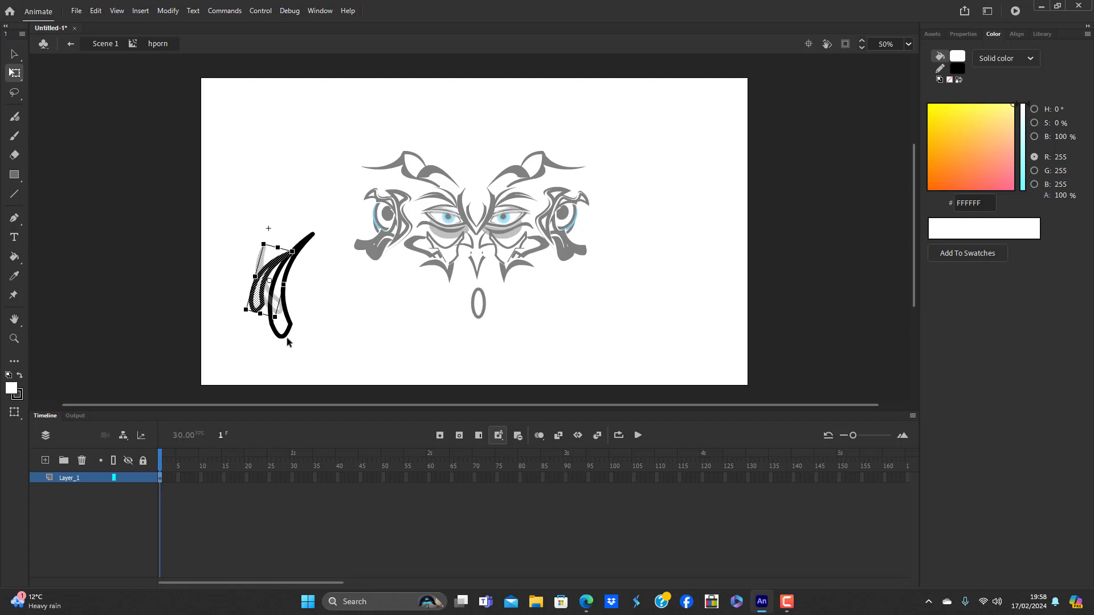
pyautogui.moveTo(264, 313); pyautogui.dragTo(293, 337)
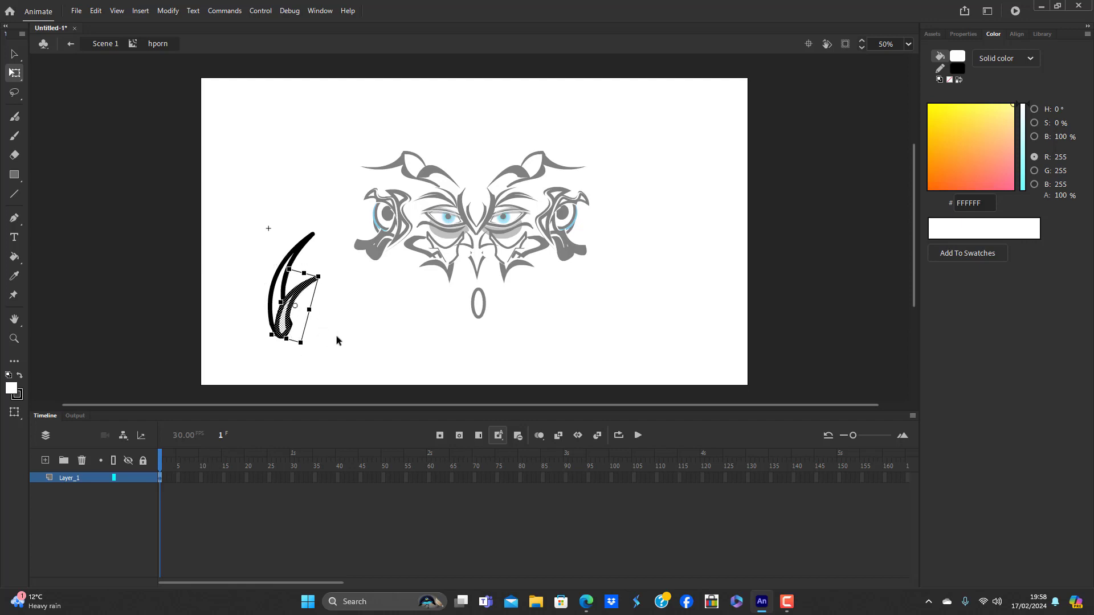
pyautogui.click(332, 353)
pyautogui.doubleClick(335, 350)
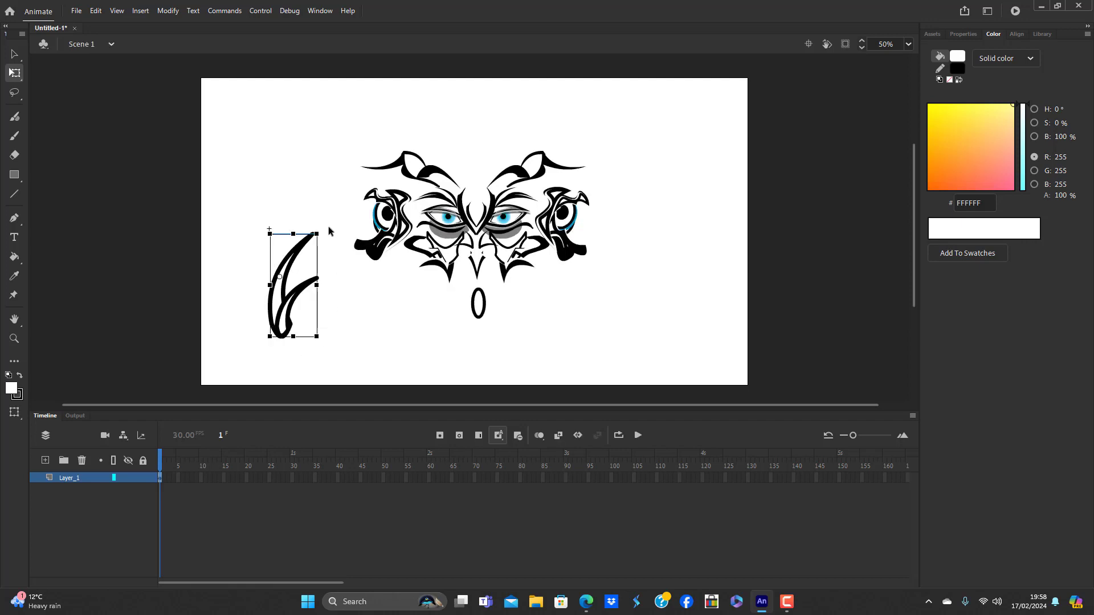
# Rotate the branched horn counterclockwise about 45 degrees and place its base above the face's left brow
pyautogui.moveTo(322, 231); pyautogui.dragTo(276, 214)
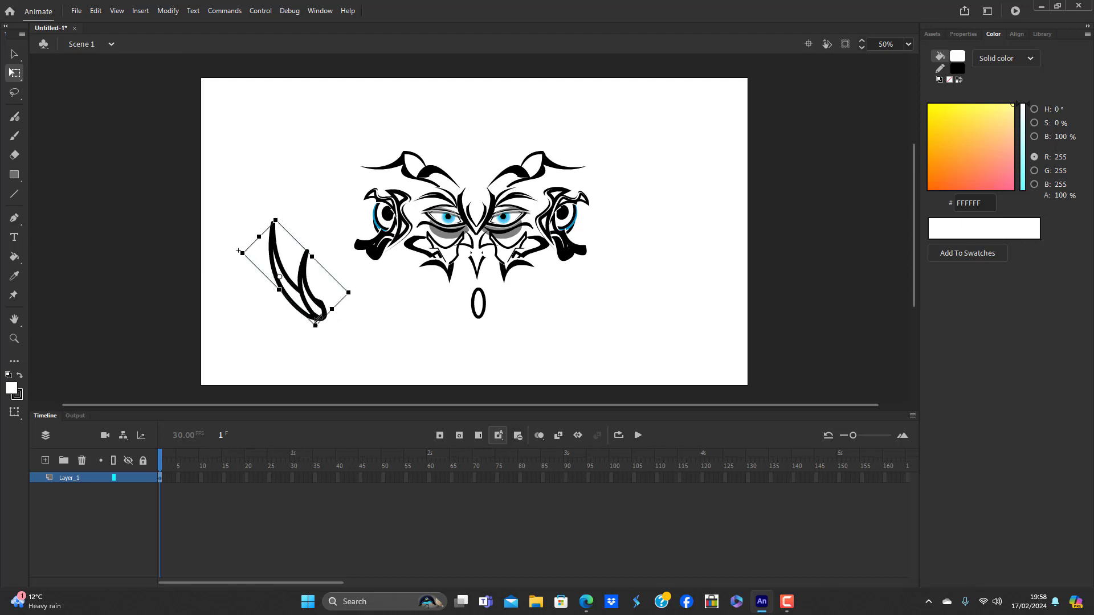
pyautogui.moveTo(238, 251); pyautogui.dragTo(171, 317)
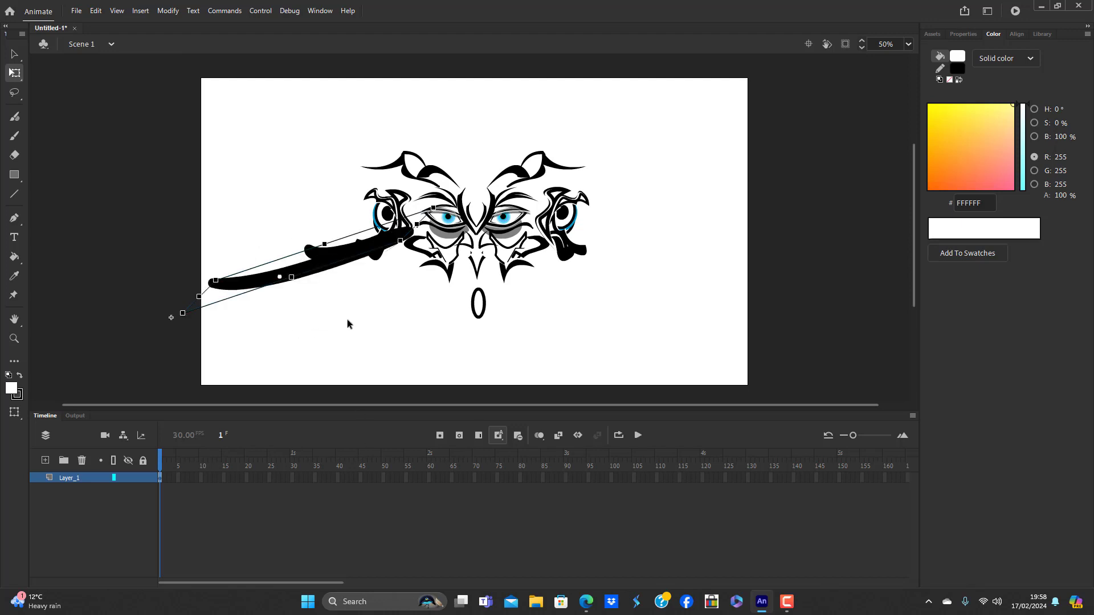
pyautogui.hotkey('ctrl', 'z')
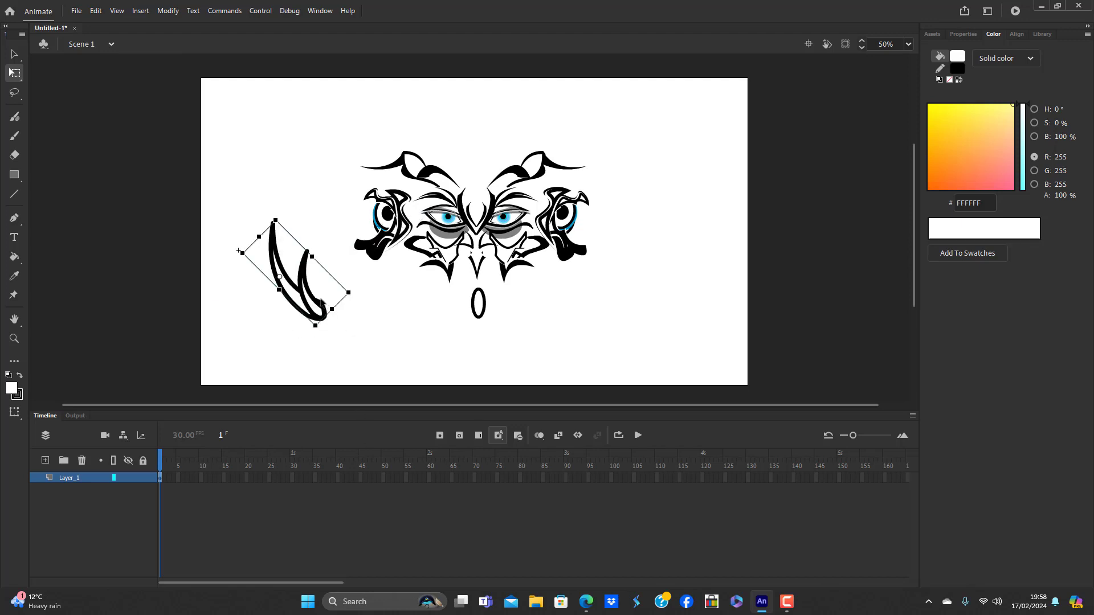
pyautogui.moveTo(319, 303); pyautogui.dragTo(460, 168)
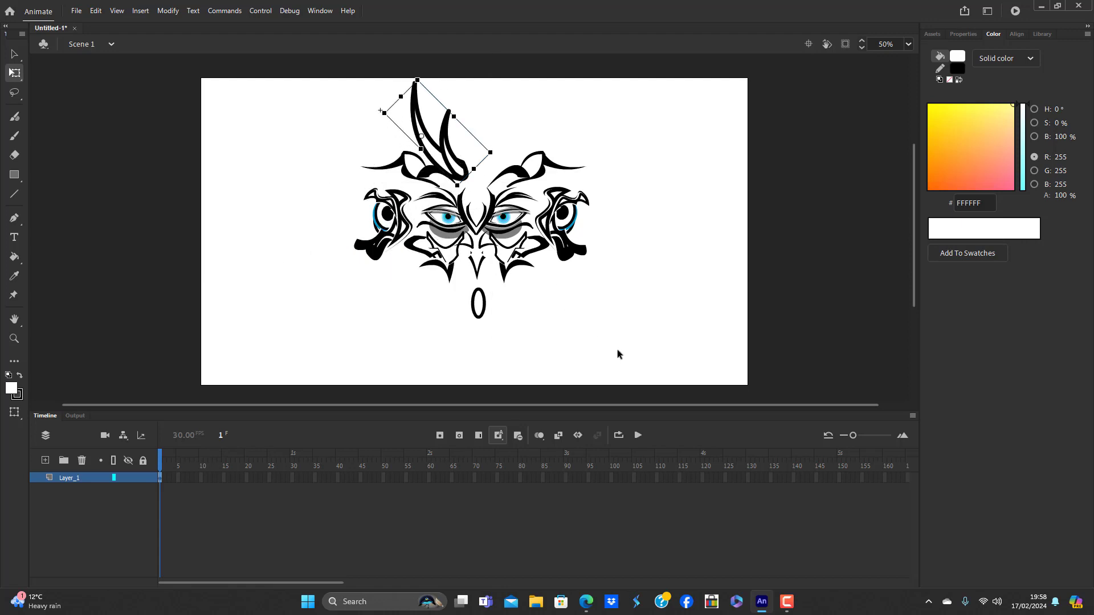
pyautogui.click(618, 353)
# Duplicate the branched horn, flip the copy horizontally and place it above the right brow, level with the first horn
pyautogui.click(464, 178)
pyautogui.moveTo(464, 177); pyautogui.dragTo(513, 164)
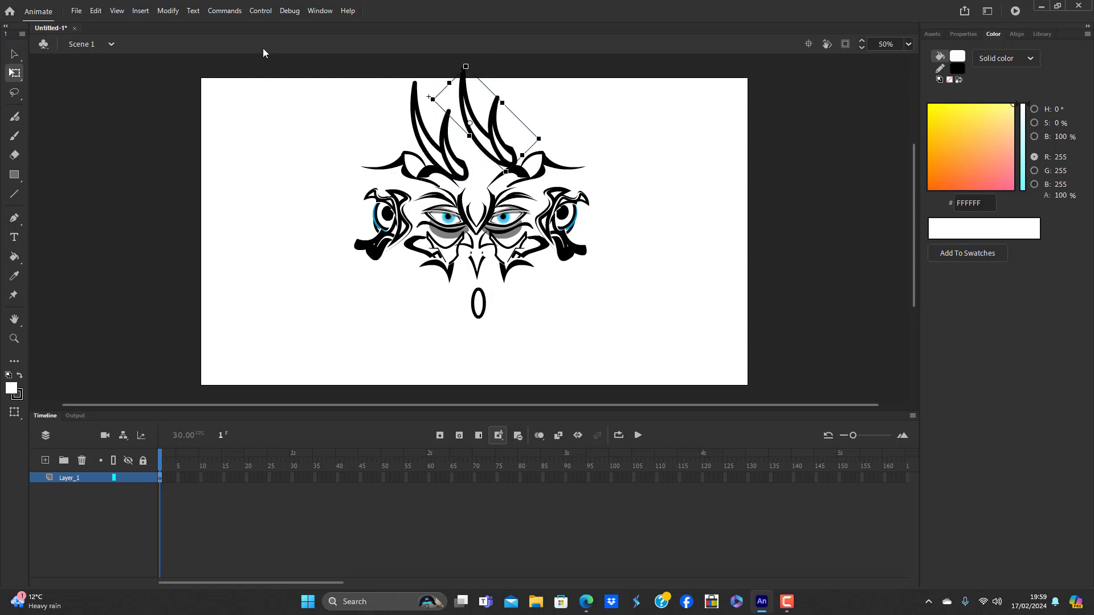
pyautogui.click(166, 11)
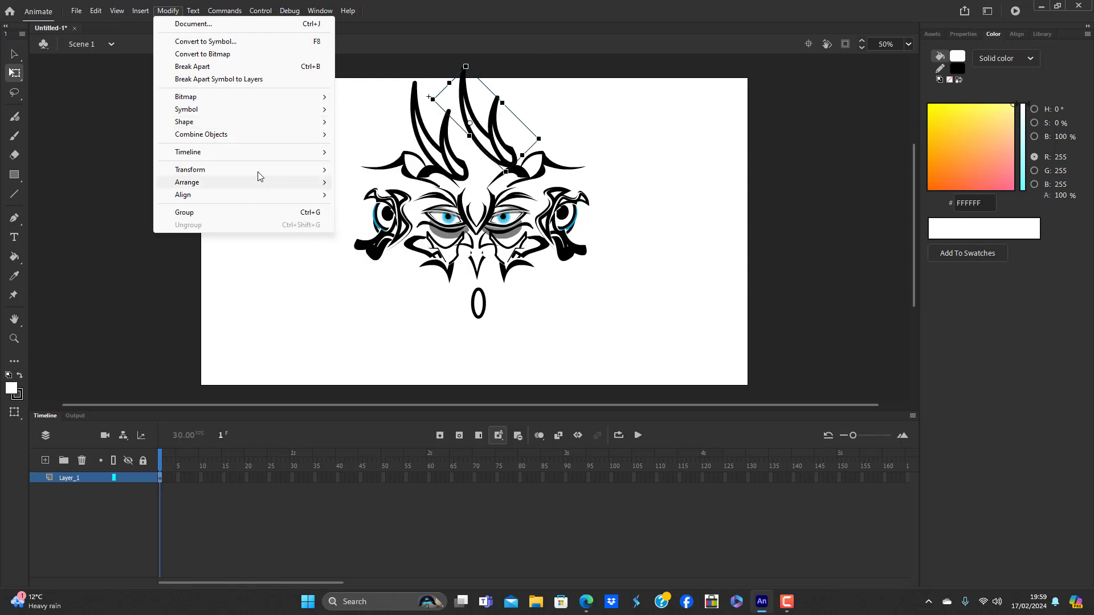
pyautogui.moveTo(261, 172)
pyautogui.click(386, 293)
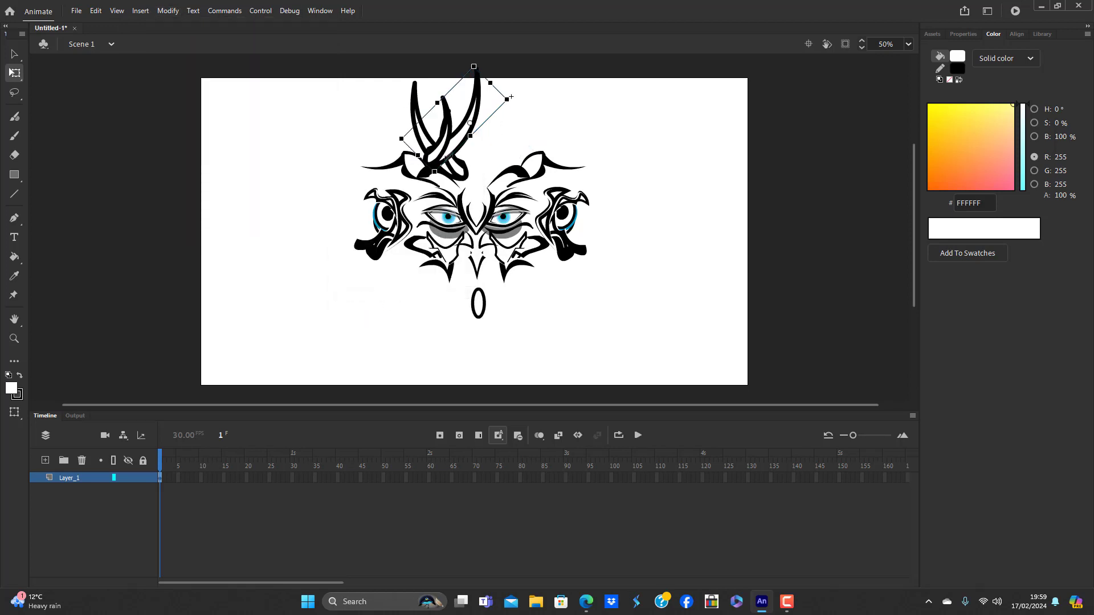
pyautogui.moveTo(476, 164); pyautogui.dragTo(505, 178)
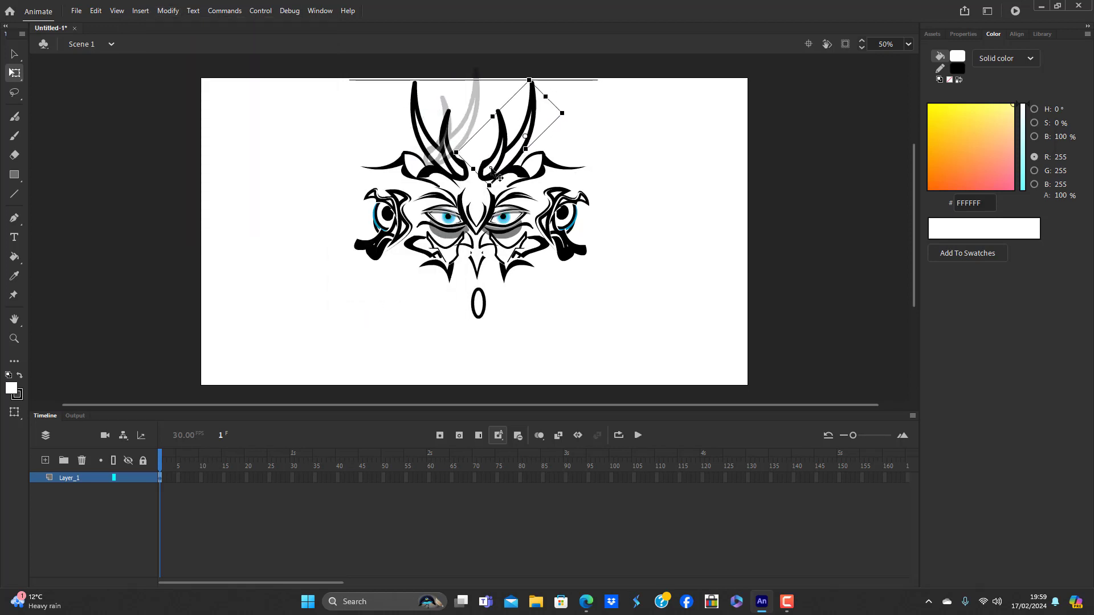
pyautogui.click(658, 317)
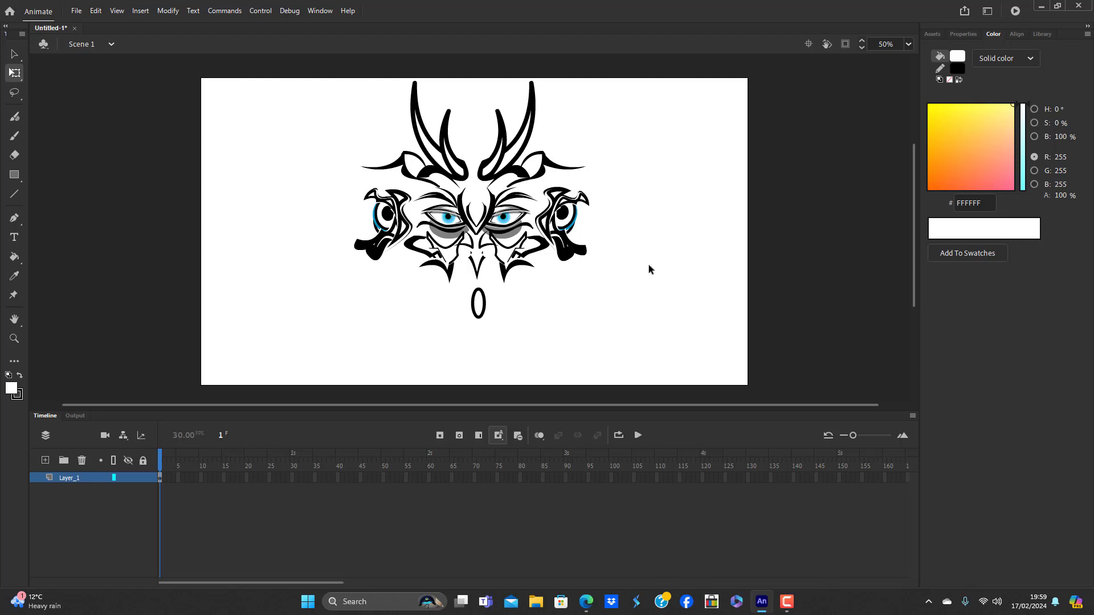
pyautogui.click(501, 175)
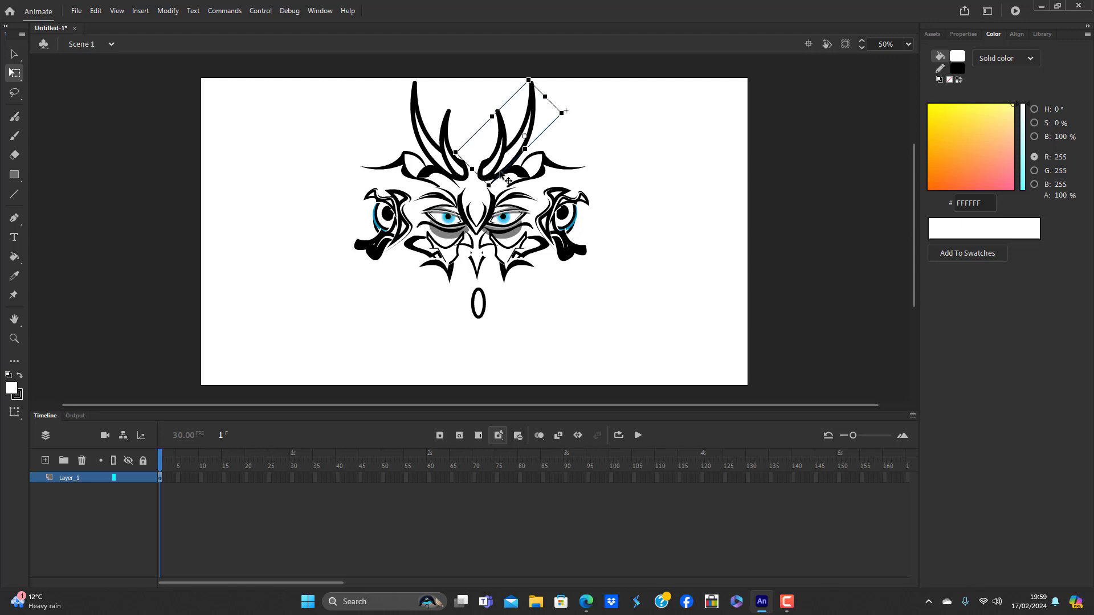
# Scale the right branched horn down to about 280 px wide and high, and delete the larger left horn
pyautogui.moveTo(487, 184); pyautogui.dragTo(490, 178)
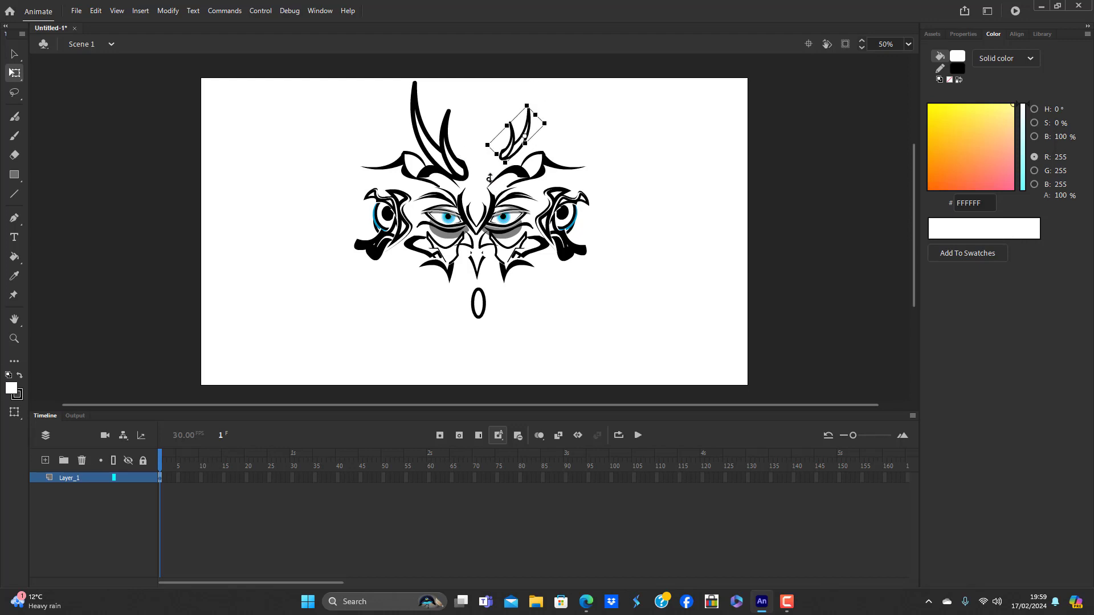
pyautogui.click(962, 35)
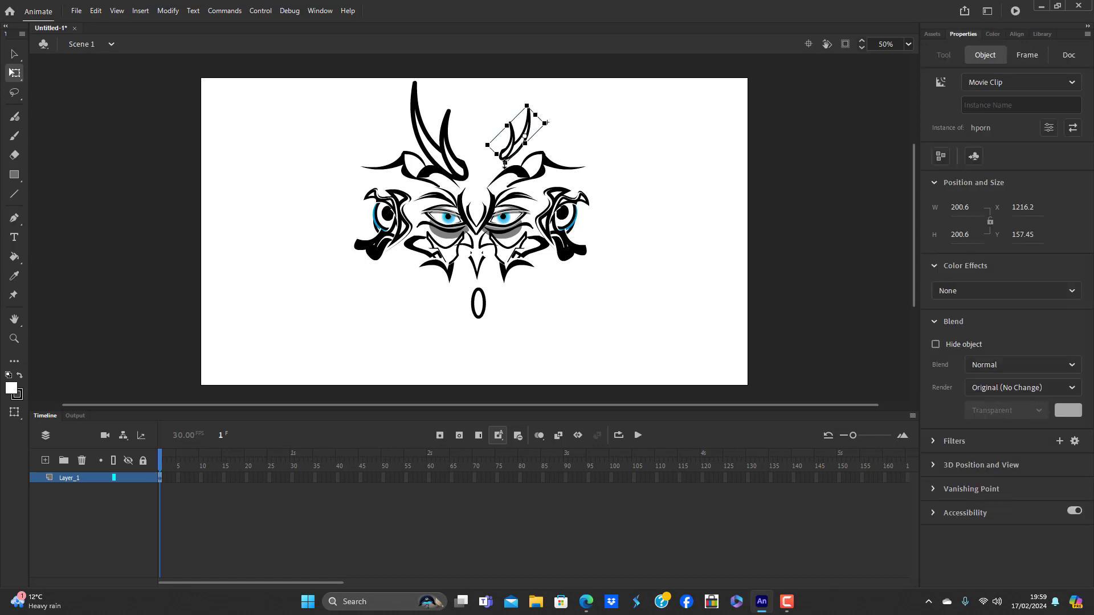
pyautogui.moveTo(505, 162); pyautogui.dragTo(504, 183)
pyautogui.click(454, 168)
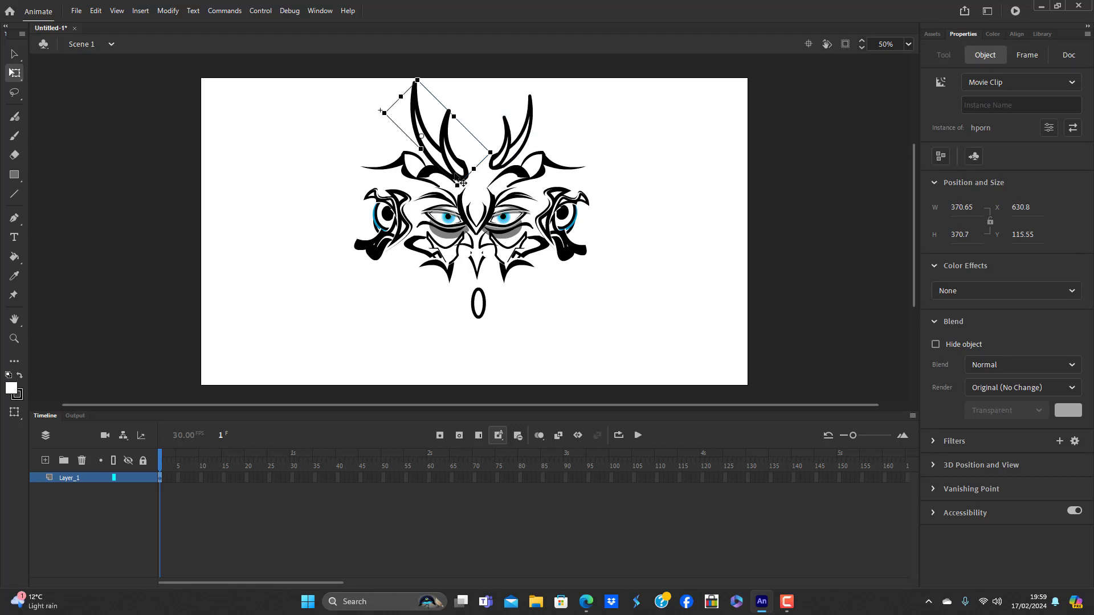
pyautogui.press('Delete')
# Duplicate the reduced right horn, flip the copy horizontally and place it above the left brow
pyautogui.click(512, 173)
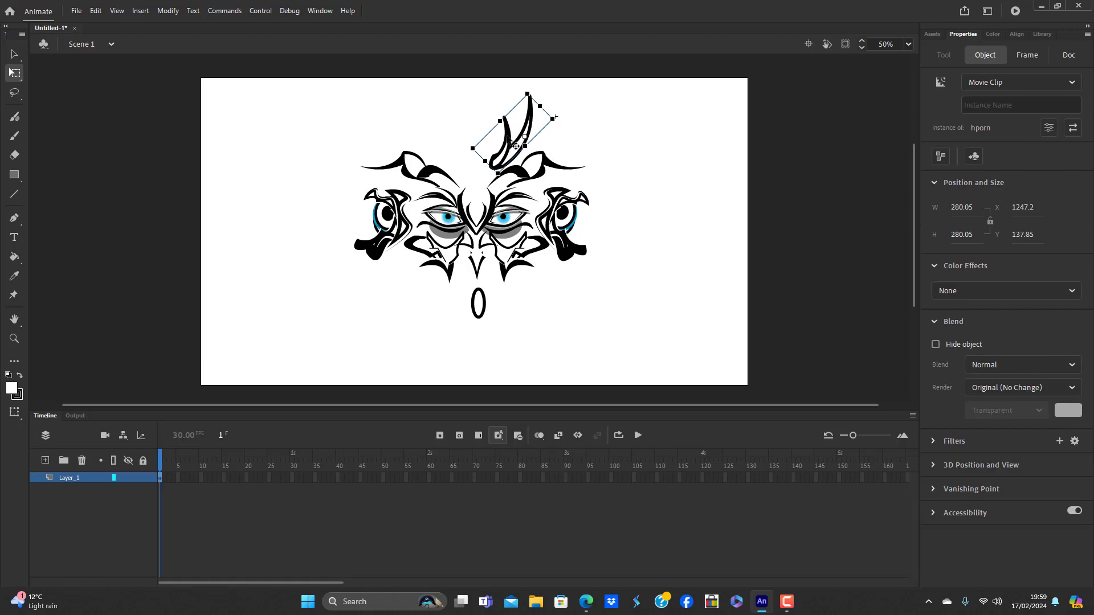
pyautogui.moveTo(506, 135); pyautogui.dragTo(443, 142)
pyautogui.click(173, 11)
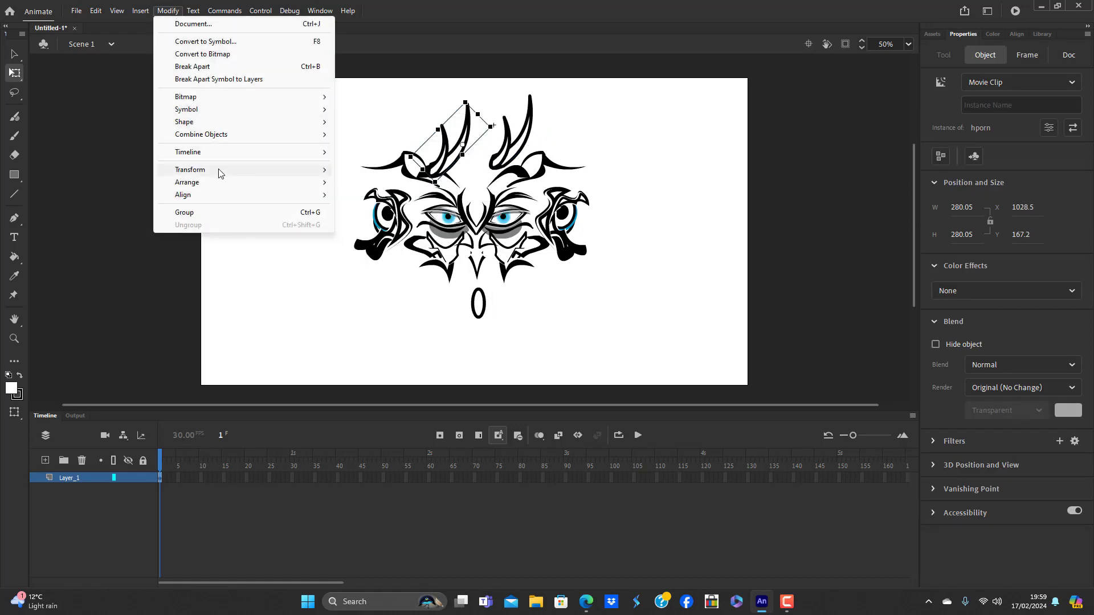
pyautogui.moveTo(217, 170)
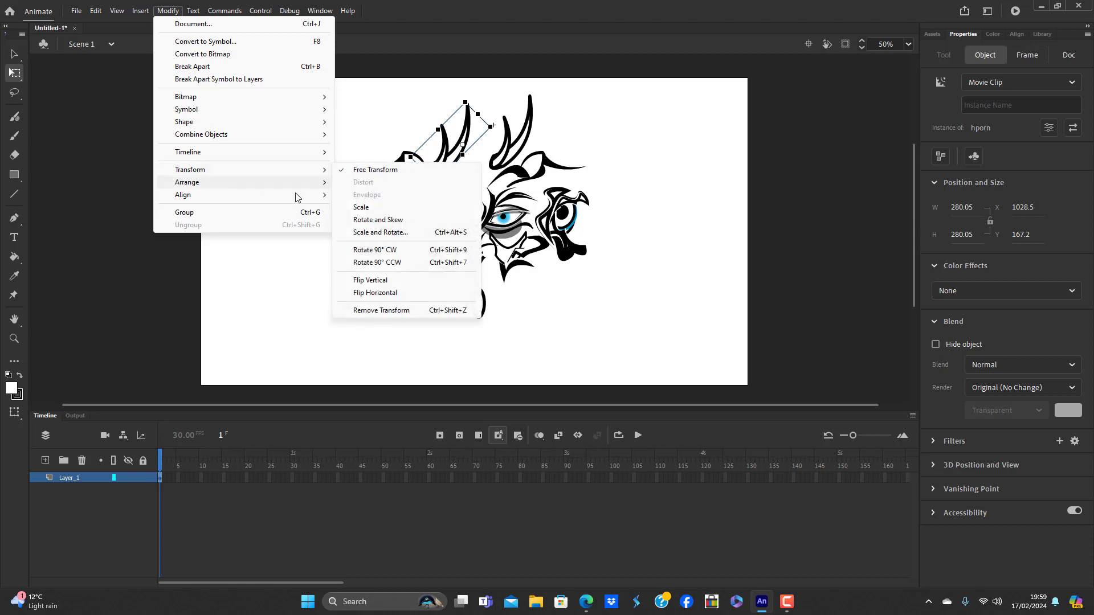
pyautogui.click(376, 292)
pyautogui.moveTo(492, 180); pyautogui.dragTo(458, 181)
pyautogui.moveTo(451, 168); pyautogui.dragTo(452, 168)
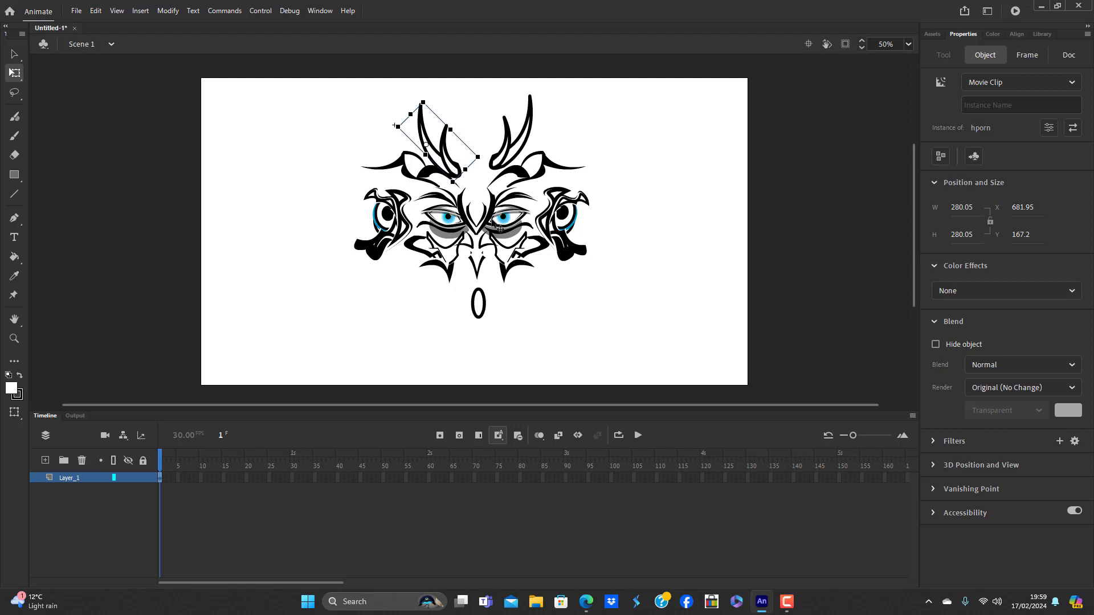
# Nudge the left horn straight up to a Y position of 153.2, bringing it closer to the right horn's height
pyautogui.press('Up')
pyautogui.press('Up')
pyautogui.press('Up')
pyautogui.press('Up')
pyautogui.press('Up')
pyautogui.press('Up')
pyautogui.press('Up')
pyautogui.press('Up')
pyautogui.press('Up')
pyautogui.press('Up')
pyautogui.press('Up')
pyautogui.press('Up')
pyautogui.press('Up')
pyautogui.press('Up')
pyautogui.press('Up')
pyautogui.press('Up')
pyautogui.press('Up')
pyautogui.press('Up')
pyautogui.press('Up')
pyautogui.press('Up')
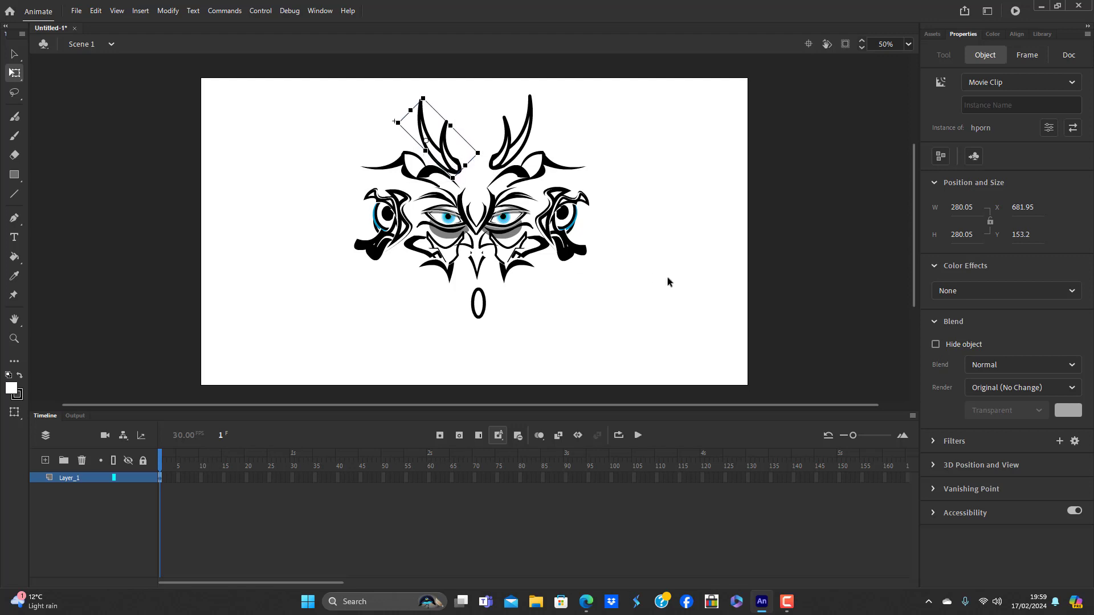
pyautogui.click(668, 277)
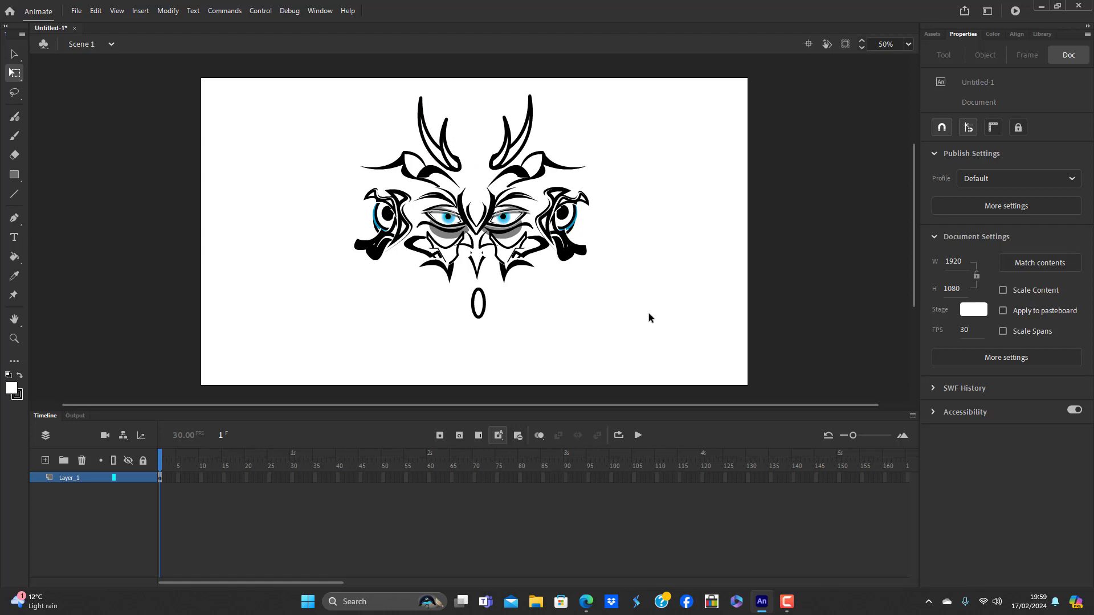
# Try to scale the right ear up slightly to about 344 by 371 px
pyautogui.click(559, 221)
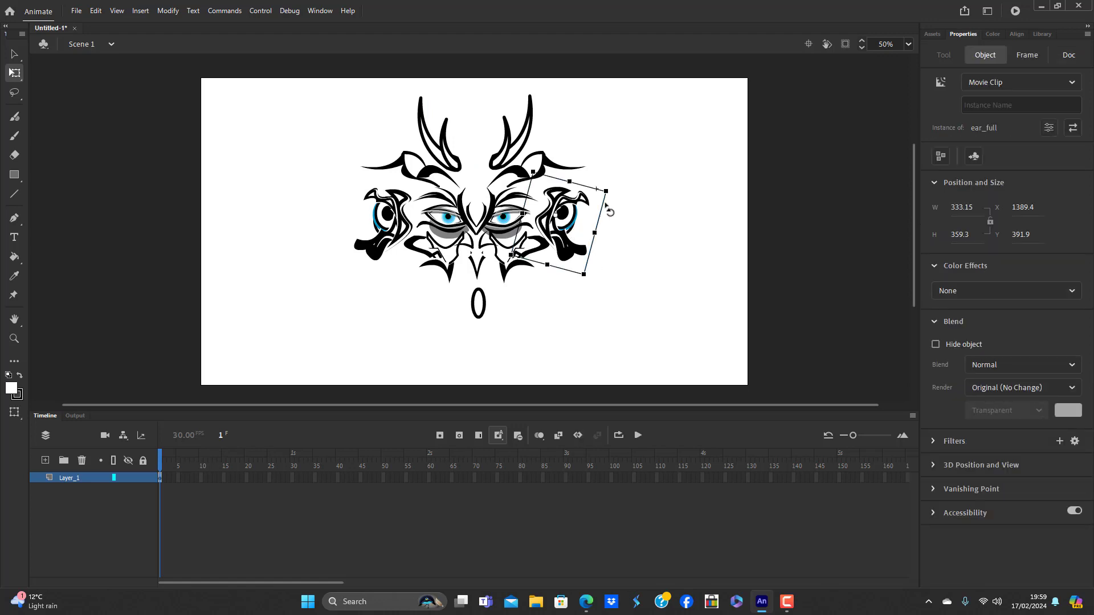
pyautogui.moveTo(608, 188)
pyautogui.mouseDown()
pyautogui.moveTo(627, 176)
pyautogui.moveTo(600, 198)
pyautogui.moveTo(611, 192)
pyautogui.mouseUp()
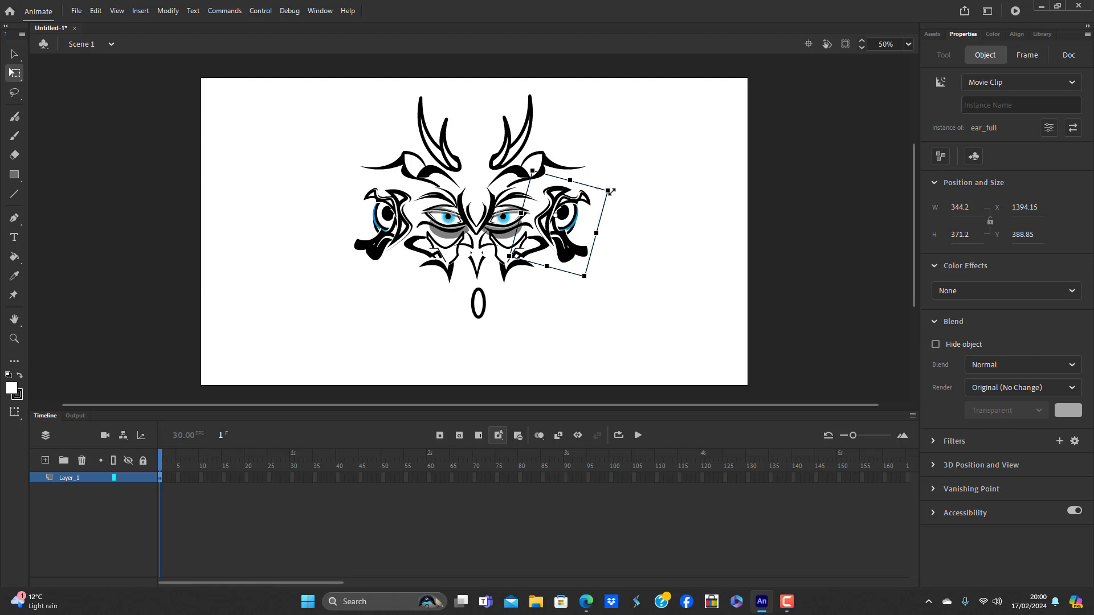
pyautogui.click(641, 231)
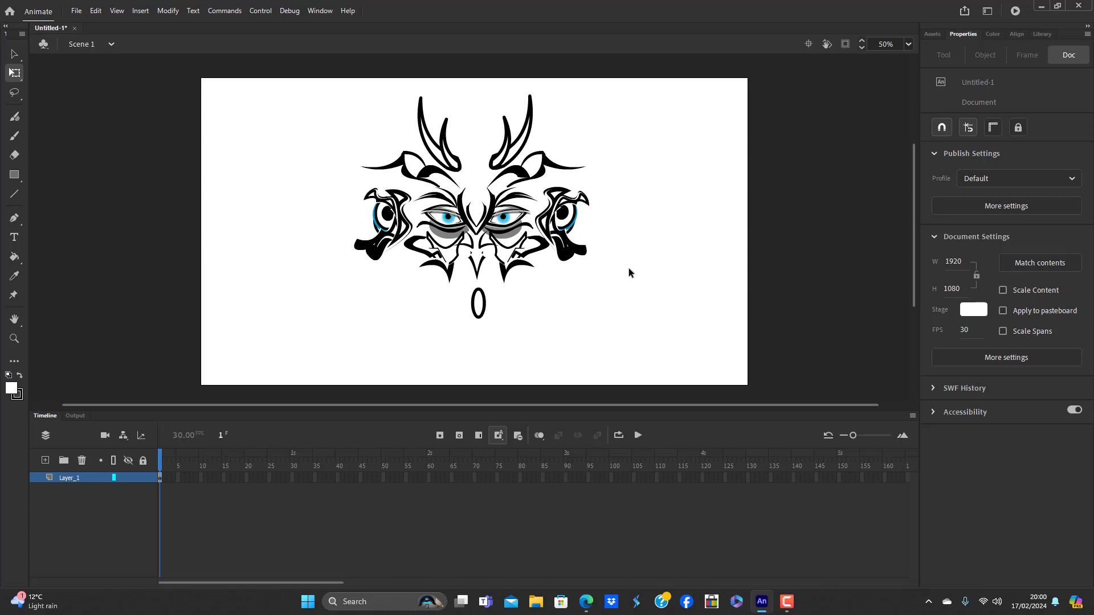
pyautogui.click(566, 222)
pyautogui.click(654, 310)
# Select both cheek pieces, the nose and the oval mouth together, enlarge them slightly and reposition them beneath the eyes
pyautogui.click(515, 255)
pyautogui.keyDown('shift'); pyautogui.click(453, 266); pyautogui.keyUp('shift')
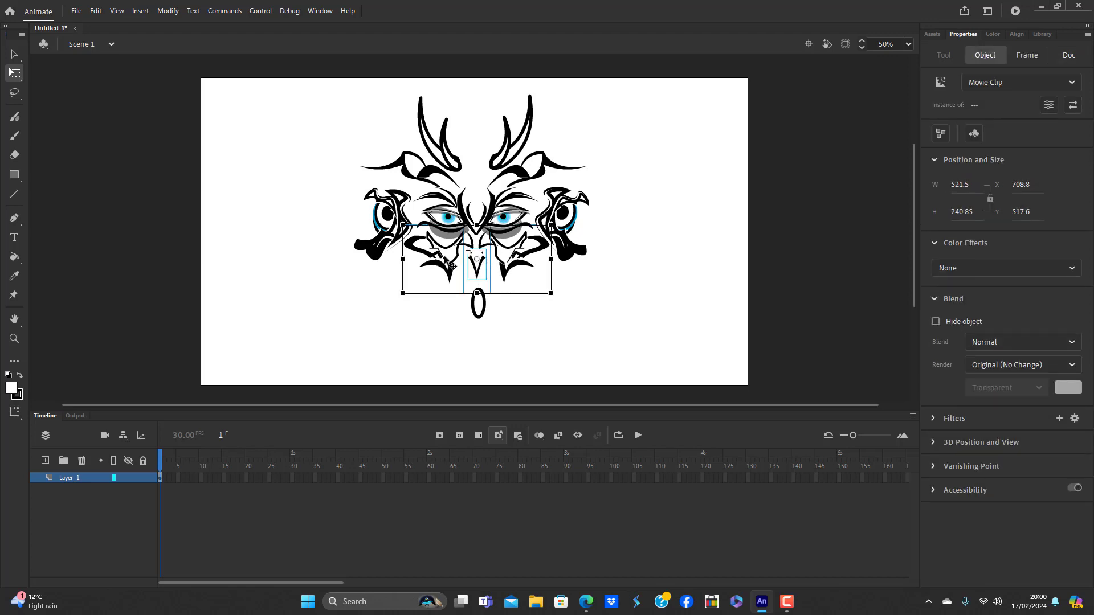
pyautogui.click(485, 318)
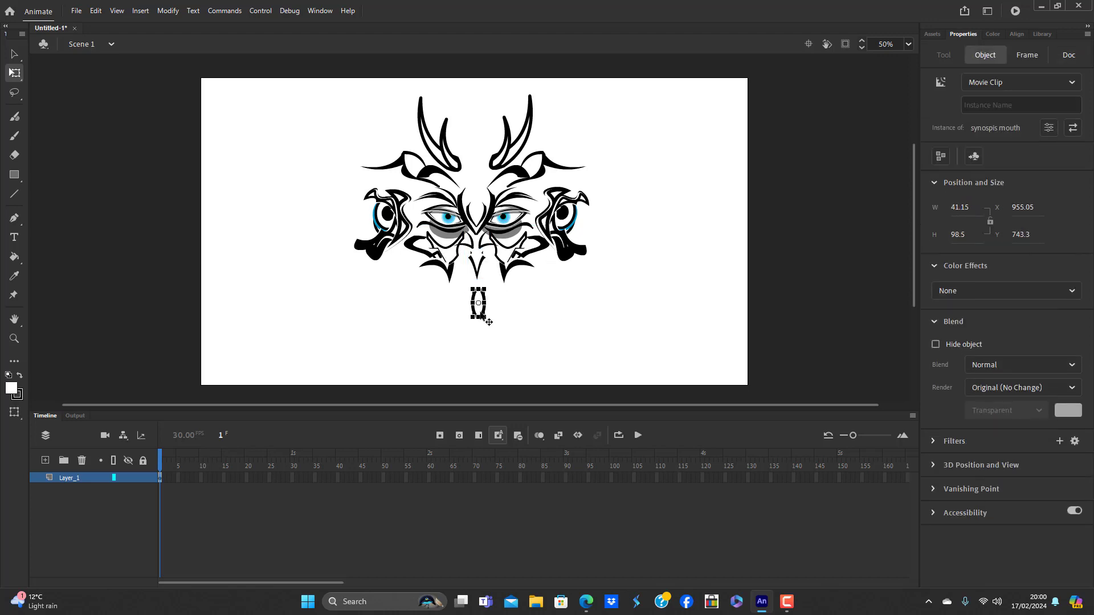
pyautogui.keyDown('shift'); pyautogui.click(519, 269); pyautogui.keyUp('shift')
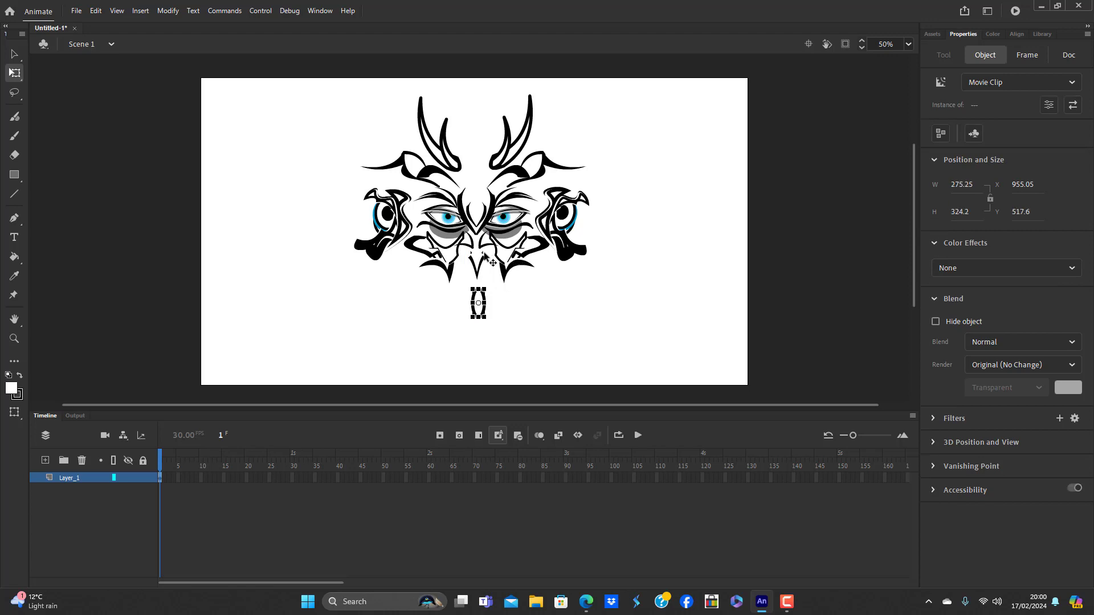
pyautogui.keyDown('shift'); pyautogui.click(476, 272); pyautogui.keyUp('shift')
pyautogui.keyDown('shift'); pyautogui.click(458, 275); pyautogui.keyUp('shift')
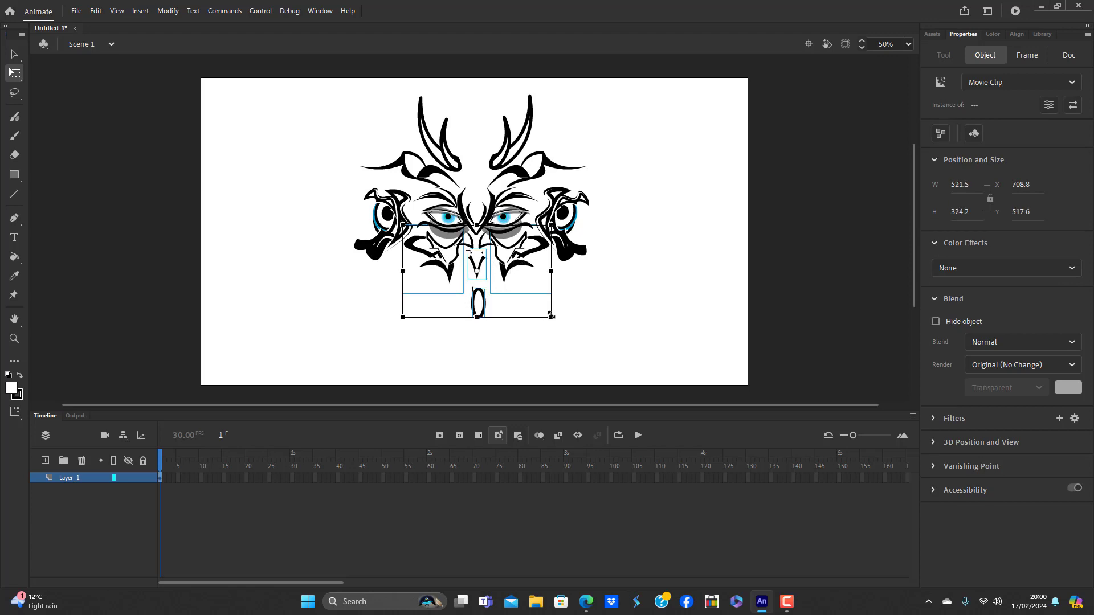
pyautogui.moveTo(551, 315); pyautogui.dragTo(561, 342)
pyautogui.moveTo(515, 264); pyautogui.dragTo(524, 276)
pyautogui.click(626, 312)
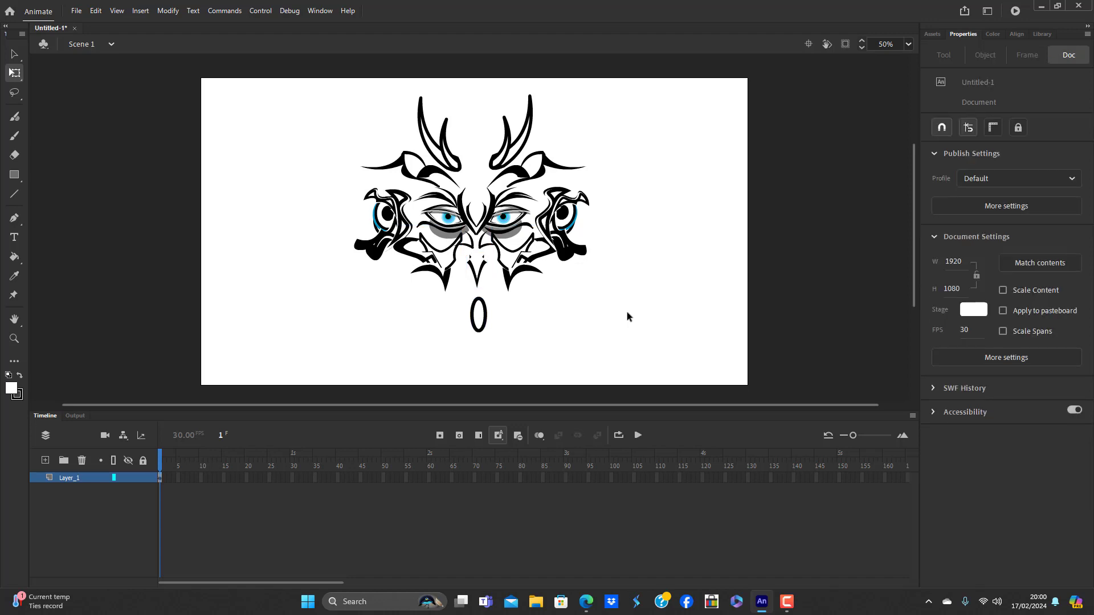
# Shift the right ear outward and slightly down to about X 1411, Y 397
pyautogui.click(568, 209)
pyautogui.press('Right')
pyautogui.press('Right')
pyautogui.press('Right')
pyautogui.press('Right')
pyautogui.press('Right')
pyautogui.press('Right')
pyautogui.press('Right')
pyautogui.press('Right')
pyautogui.press('Right')
pyautogui.press('Right')
pyautogui.press('Right')
pyautogui.press('Right')
pyautogui.press('Right')
pyautogui.press('Right')
pyautogui.press('Right')
pyautogui.press('Right')
pyautogui.press('Right')
pyautogui.press('Right')
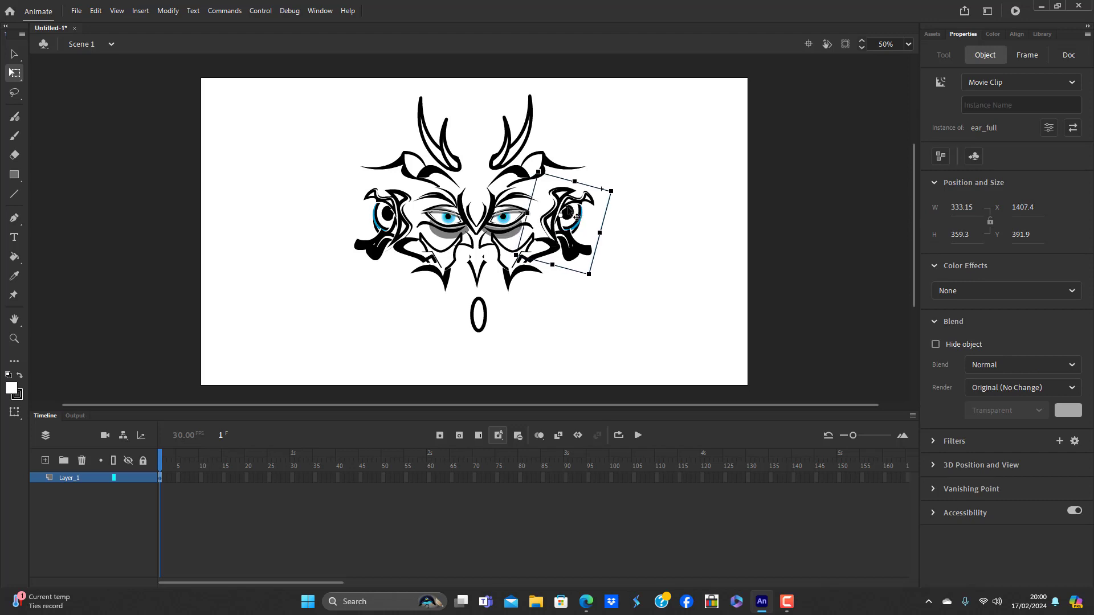
pyautogui.moveTo(569, 212); pyautogui.dragTo(589, 232)
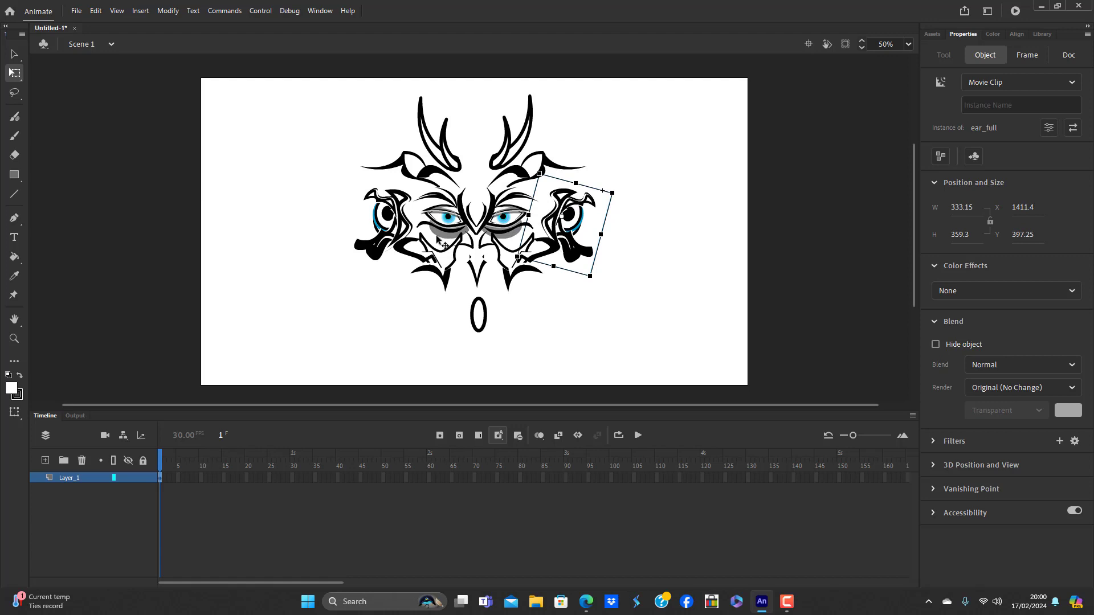
# Reposition the left ear beside the left cheek at about X 586, Y 356
pyautogui.moveTo(400, 231); pyautogui.dragTo(406, 223)
pyautogui.press('Down')
pyautogui.press('Down')
pyautogui.press('Down')
pyautogui.press('Down')
pyautogui.press('Down')
pyautogui.press('Down')
pyautogui.press('Down')
pyautogui.press('Down')
pyautogui.press('Down')
pyautogui.press('Down')
pyautogui.press('Down')
pyautogui.press('Down')
pyautogui.press('Down')
pyautogui.press('Down')
pyautogui.press('Down')
pyautogui.press('Down')
pyautogui.press('Down')
pyautogui.press('Down')
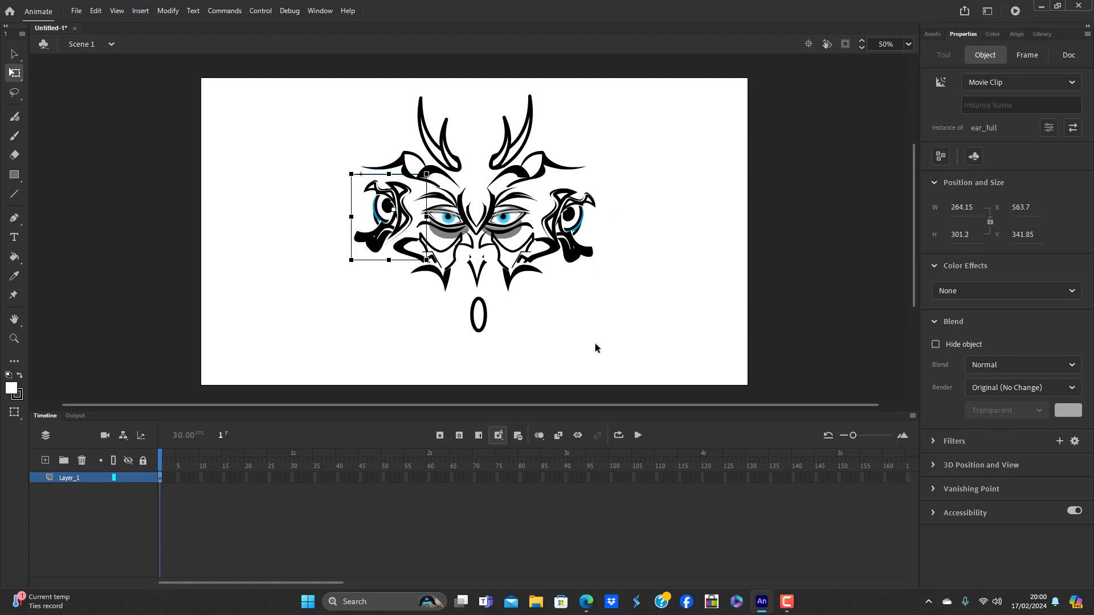
pyautogui.press('Right')
pyautogui.press('Right')
pyautogui.press('Right')
pyautogui.press('Right')
pyautogui.press('Right')
pyautogui.press('Right')
pyautogui.press('Right')
pyautogui.press('Right')
pyautogui.press('Right')
pyautogui.press('Right')
pyautogui.press('Right')
pyautogui.press('Right')
pyautogui.press('Right')
pyautogui.press('Right')
pyautogui.press('Right')
pyautogui.press('Right')
pyautogui.press('Right')
pyautogui.press('Right')
pyautogui.press('Right')
pyautogui.press('Right')
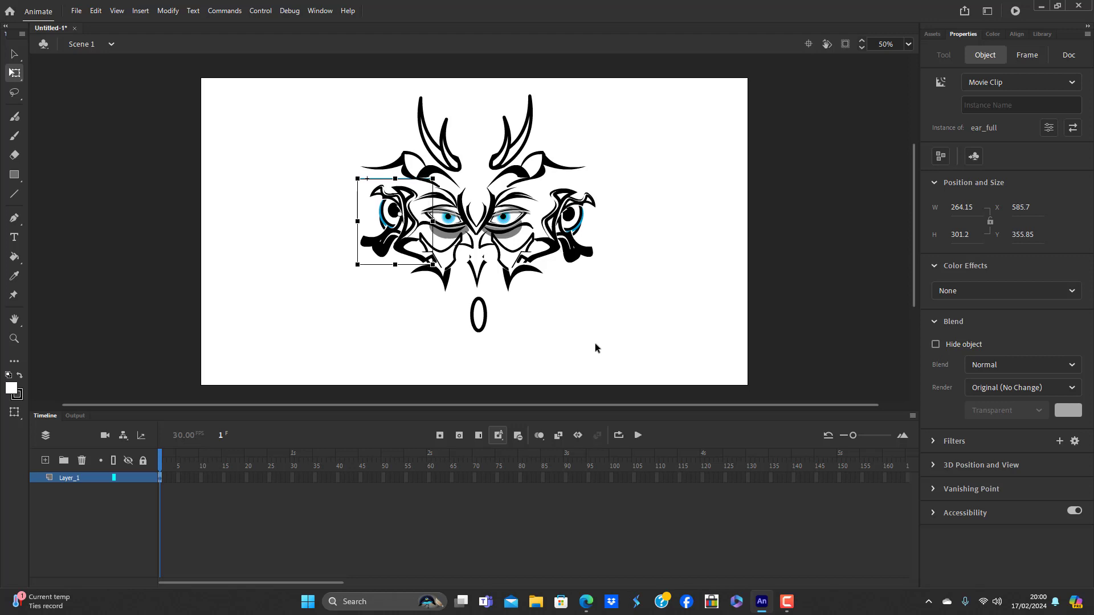
pyautogui.click(613, 315)
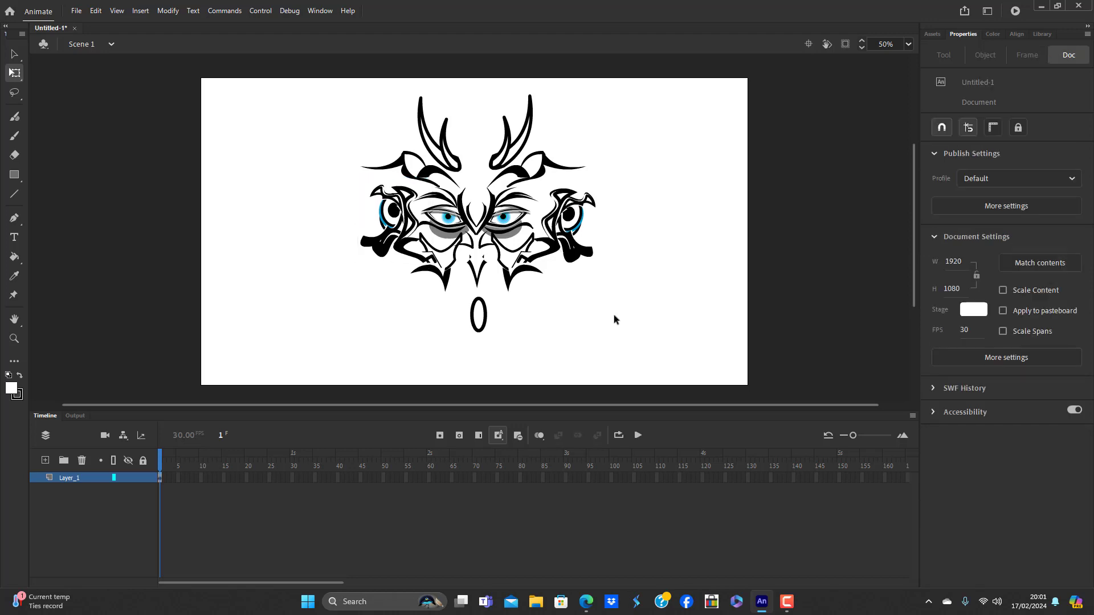
# Rotate the left ear counterclockwise about 45 degrees and move it outward and down to about X 455, Y 508
pyautogui.click(414, 225)
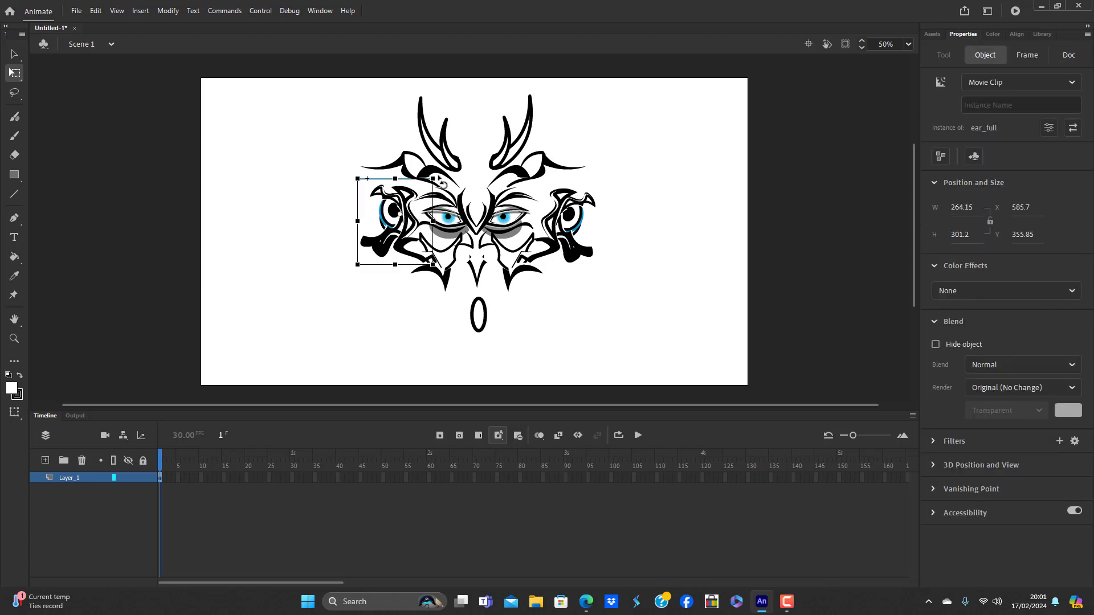
pyautogui.moveTo(425, 169); pyautogui.dragTo(417, 165)
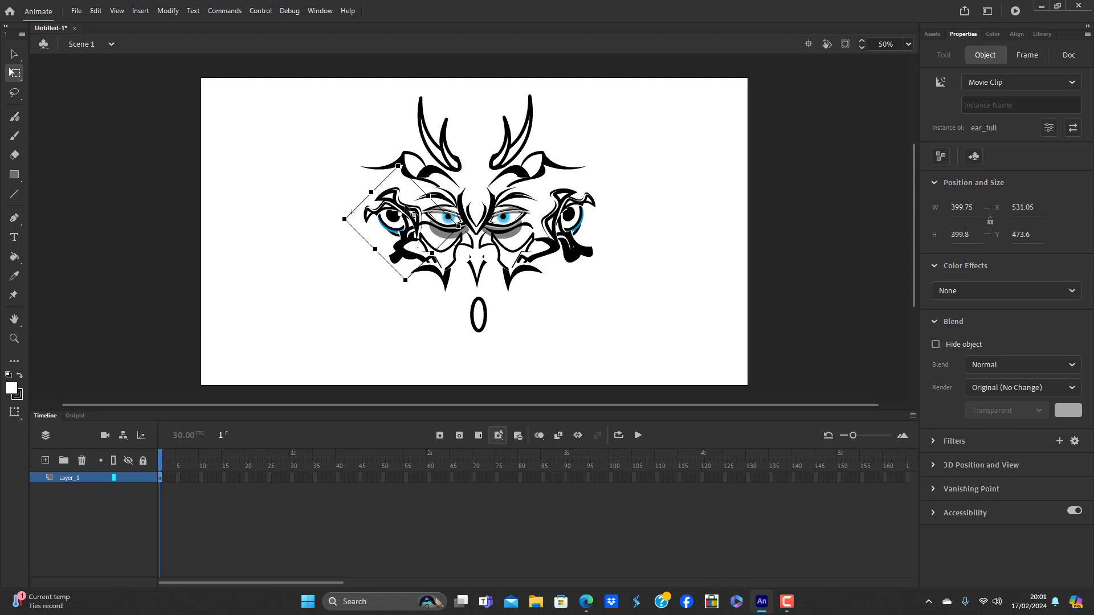
pyautogui.moveTo(408, 215); pyautogui.dragTo(393, 233)
# Rotate the right ear clockwise about 15 degrees and place it beside the right cheek to mirror the left ear
pyautogui.click(569, 216)
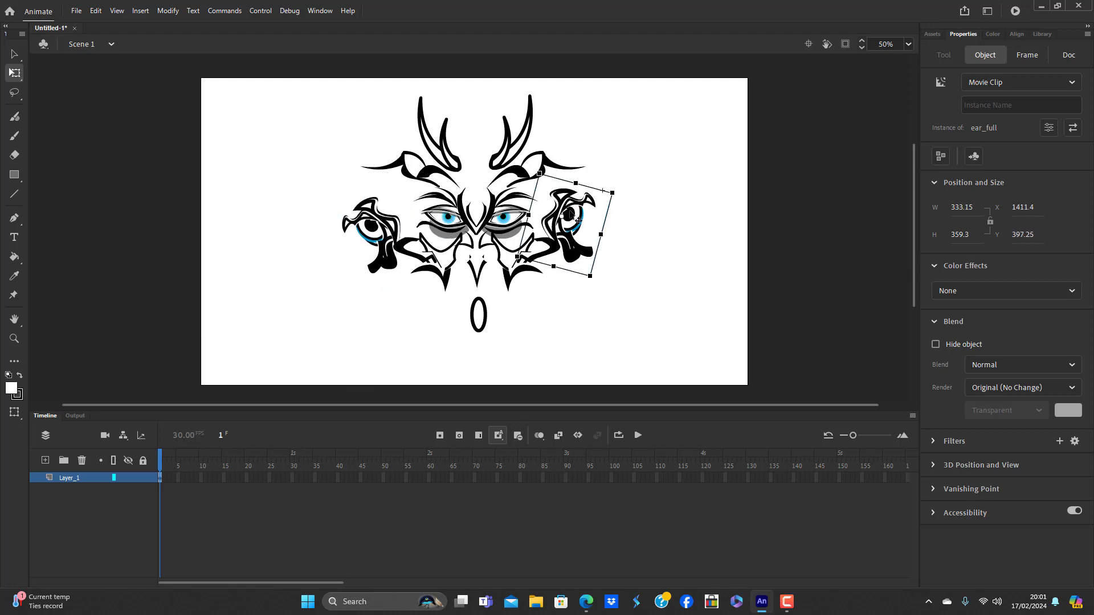
pyautogui.moveTo(570, 211); pyautogui.dragTo(653, 228)
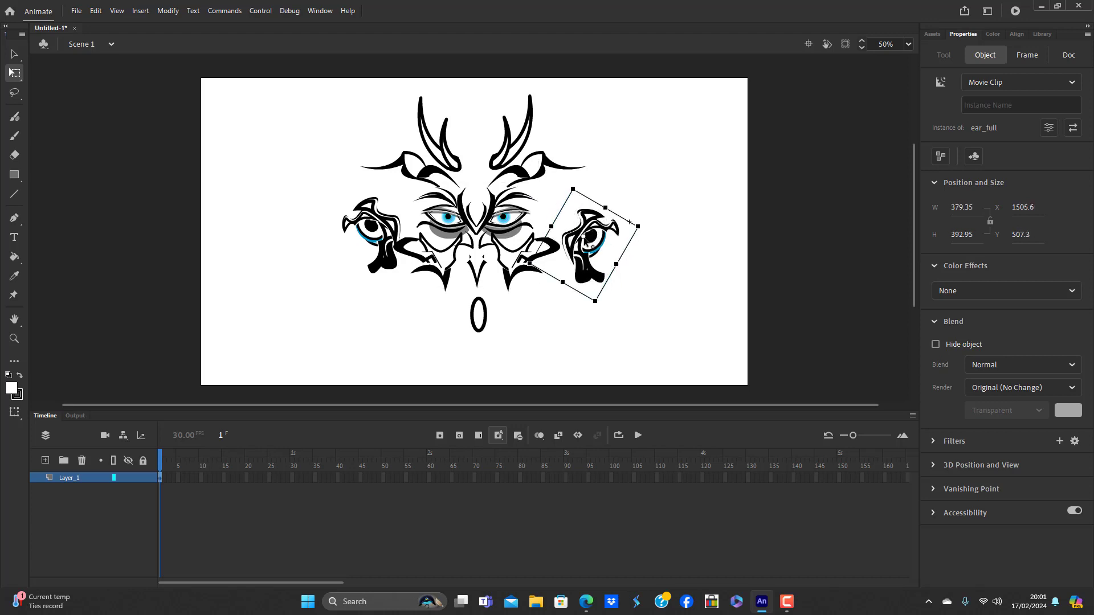
pyautogui.moveTo(590, 268); pyautogui.dragTo(577, 252)
pyautogui.click(651, 316)
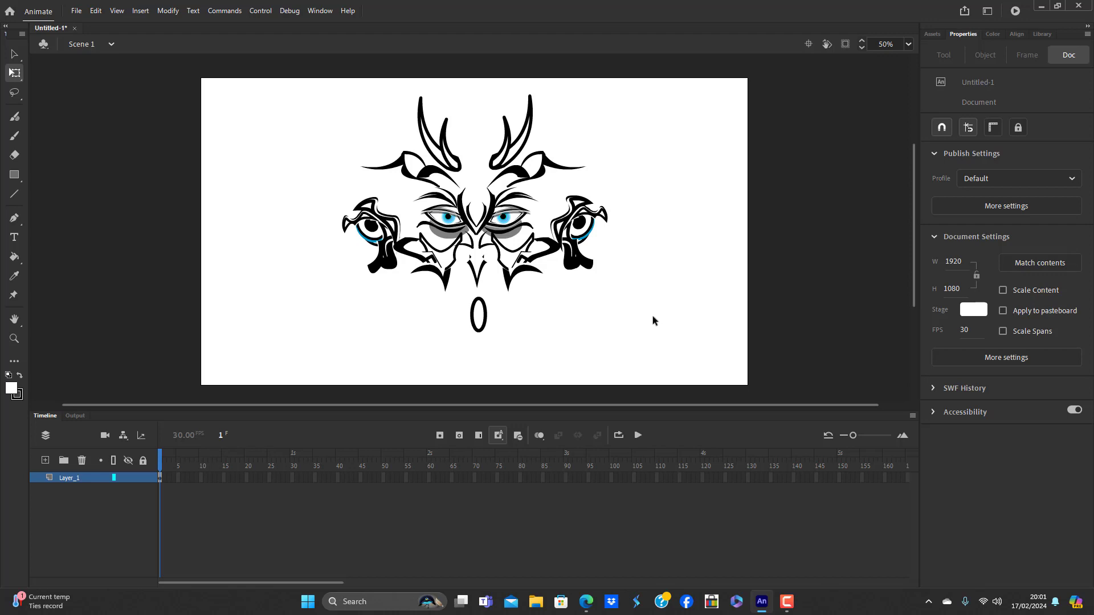
pyautogui.click(792, 600)
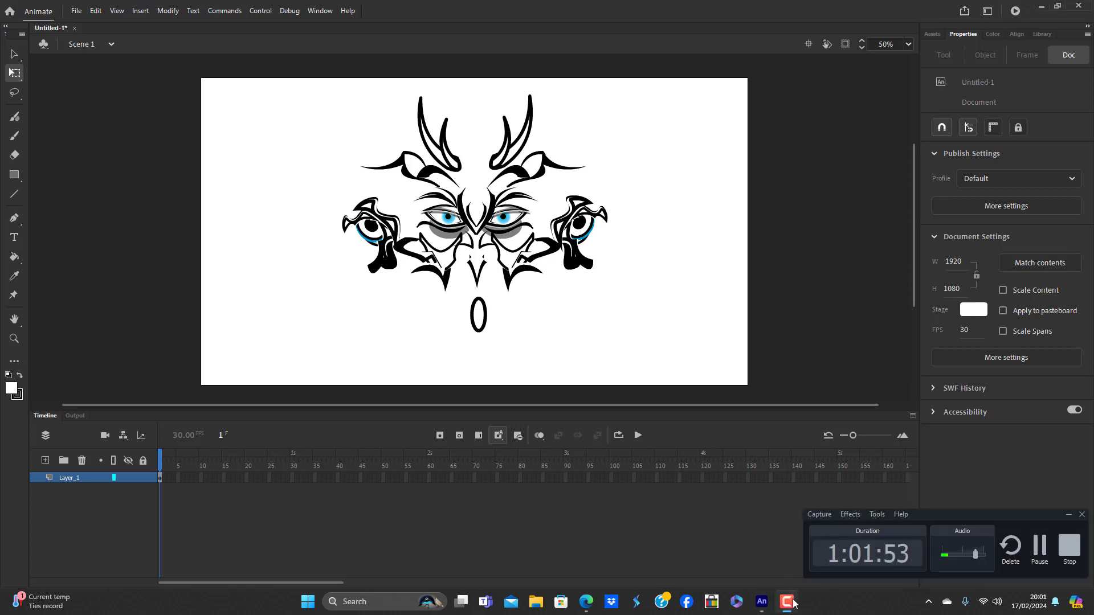
pyautogui.click(794, 300)
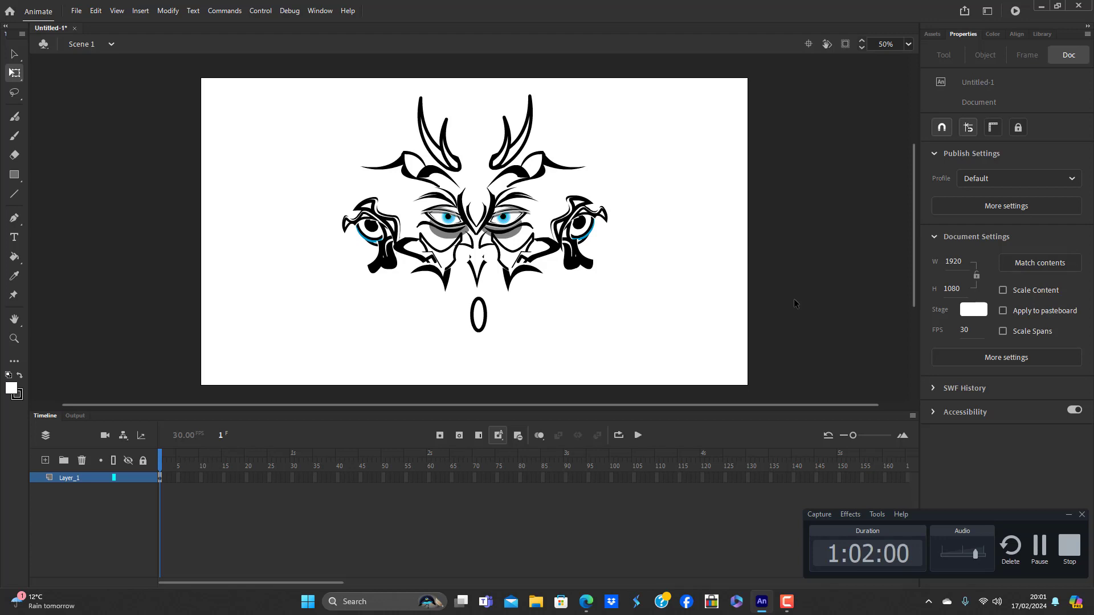
pyautogui.click(1069, 515)
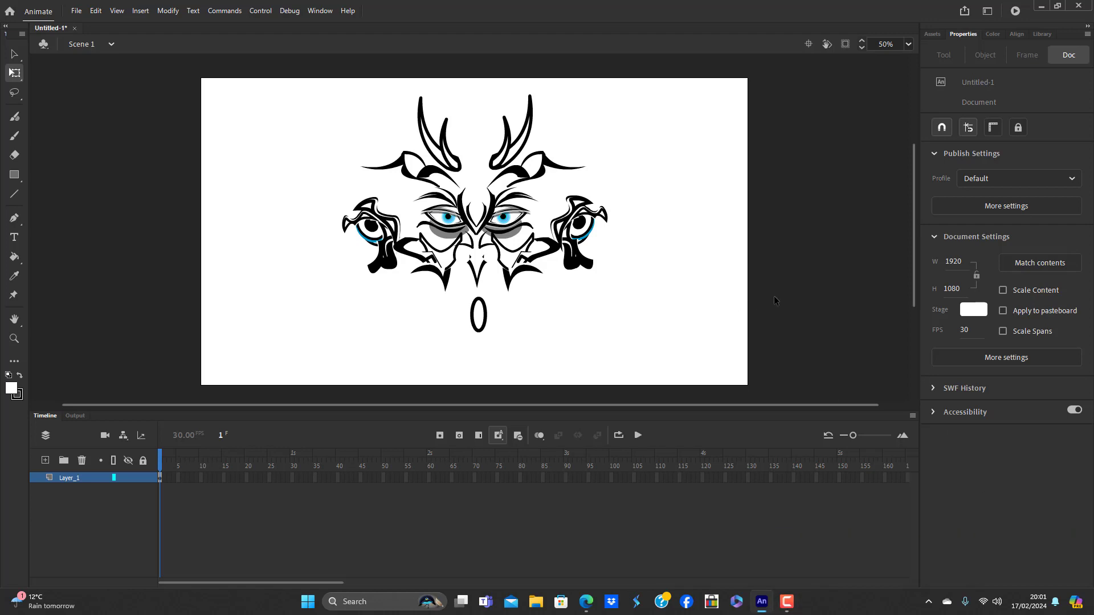
# Inside the left ear's nested ears_s symbol, change the white fill shape on Layer_2 to black (#000000)
pyautogui.click(394, 226)
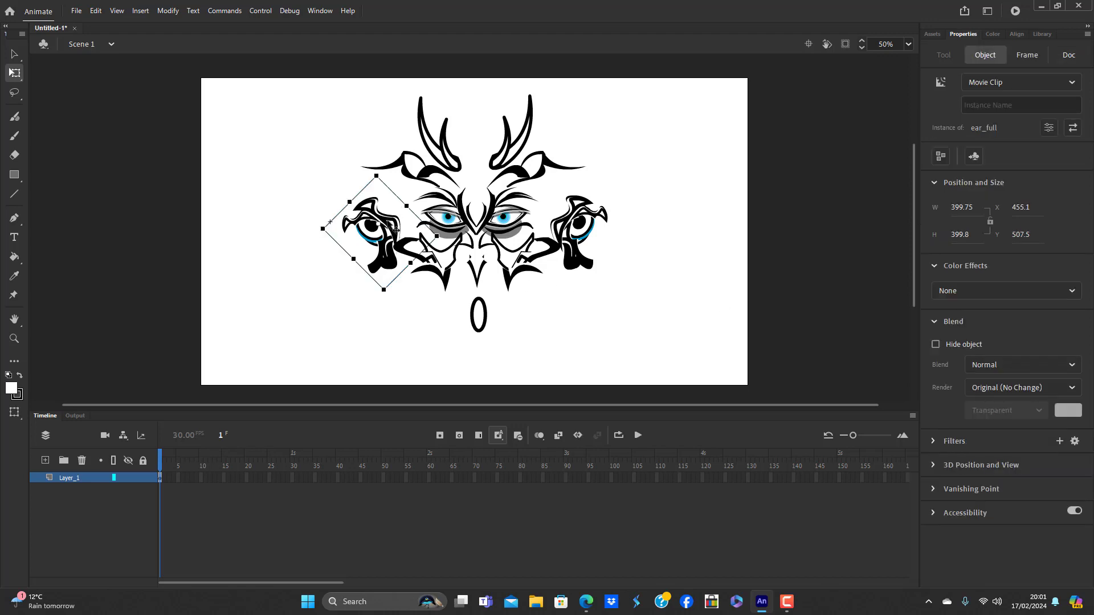
pyautogui.doubleClick(396, 229)
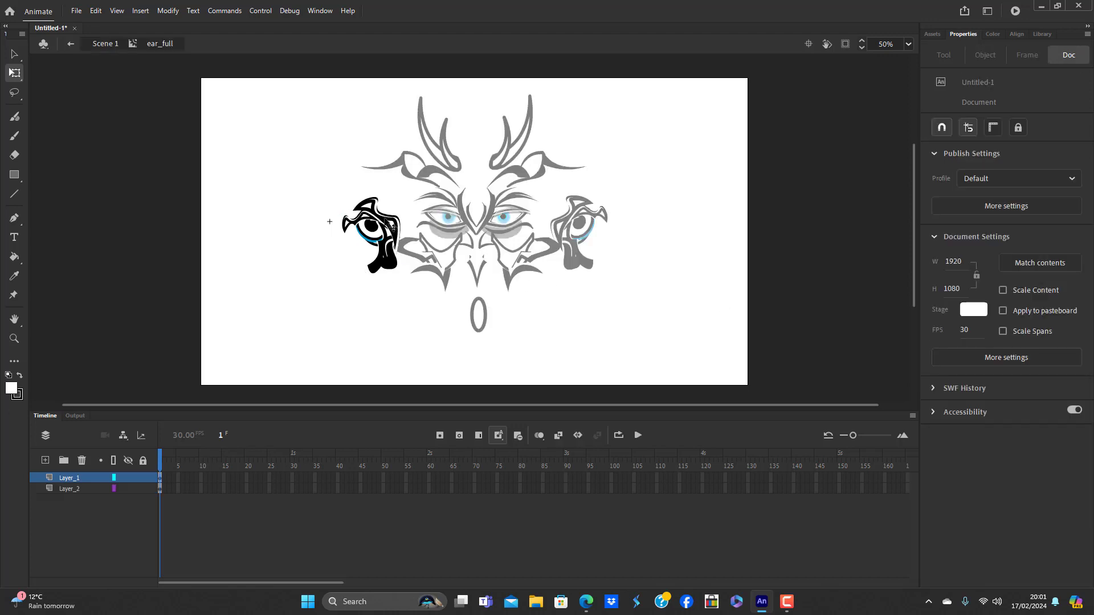
pyautogui.doubleClick(391, 228)
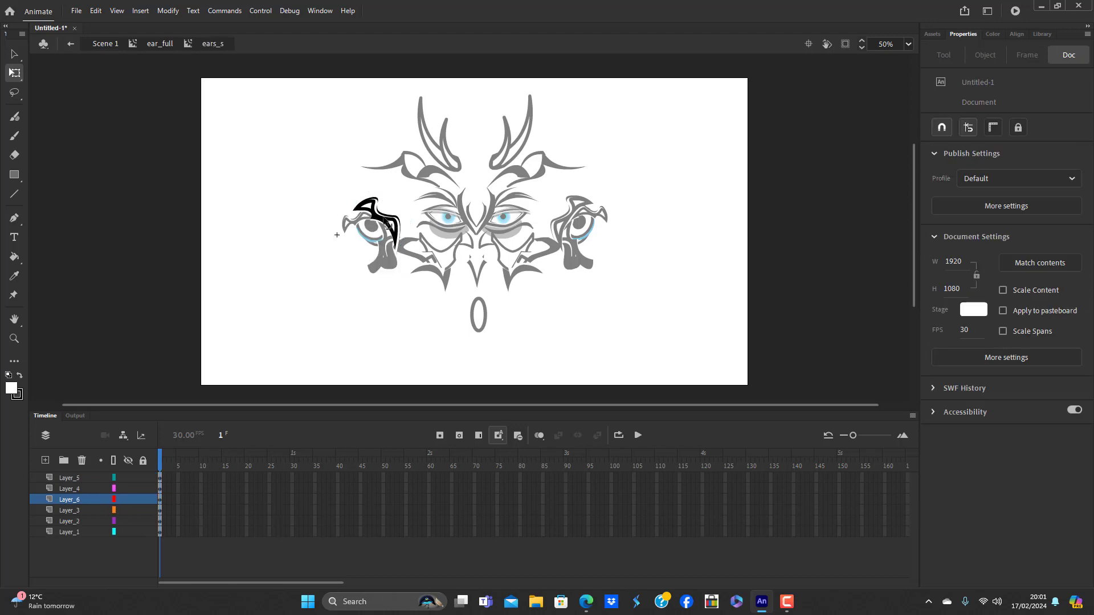
pyautogui.click(395, 203)
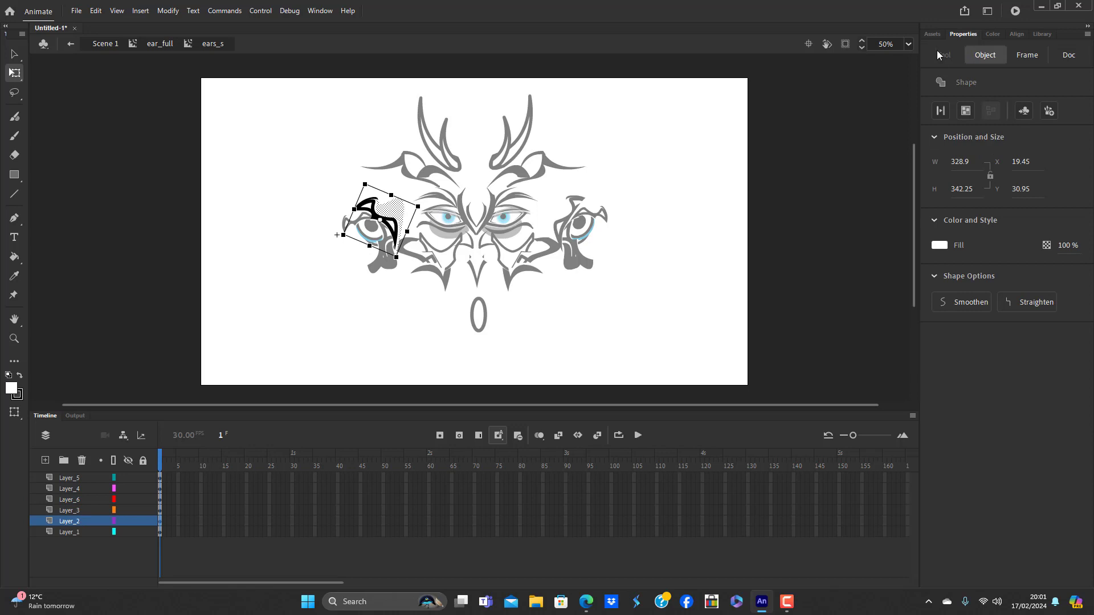
pyautogui.click(988, 34)
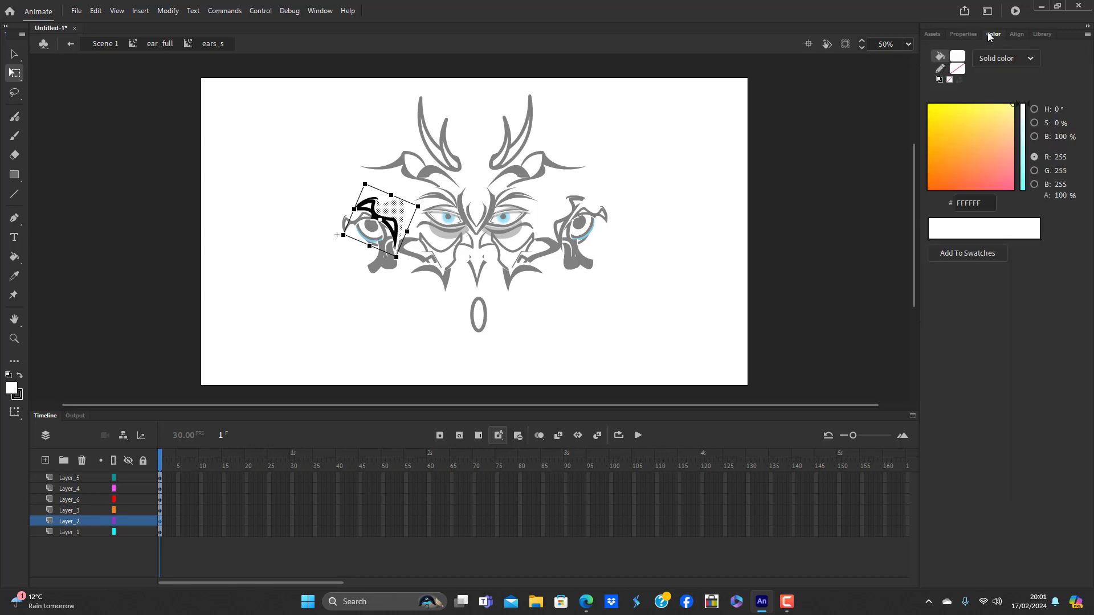
pyautogui.click(957, 56)
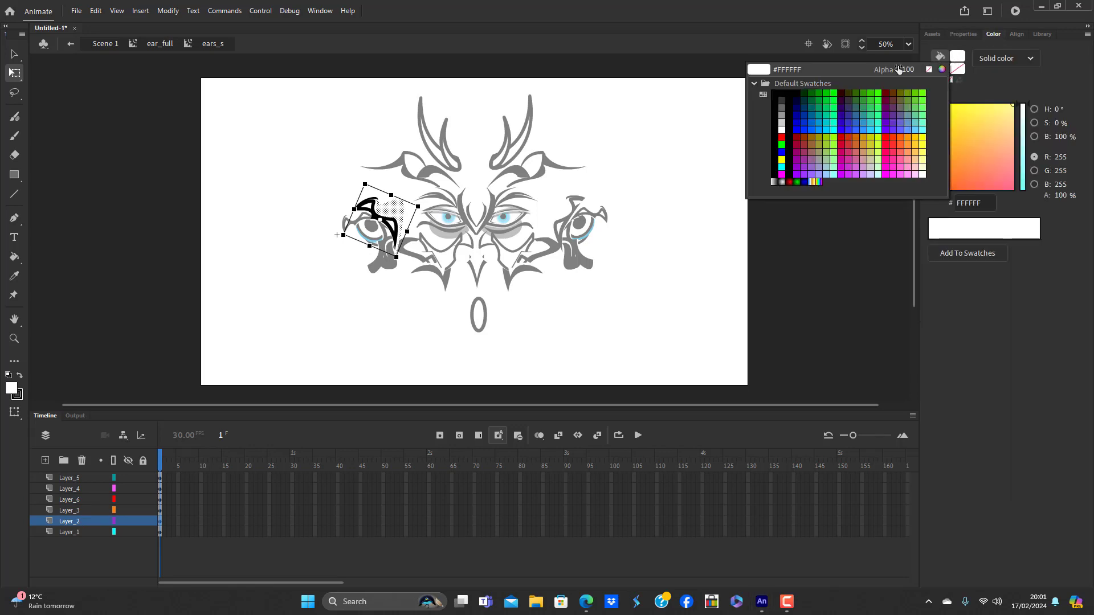
pyautogui.click(781, 94)
pyautogui.click(326, 337)
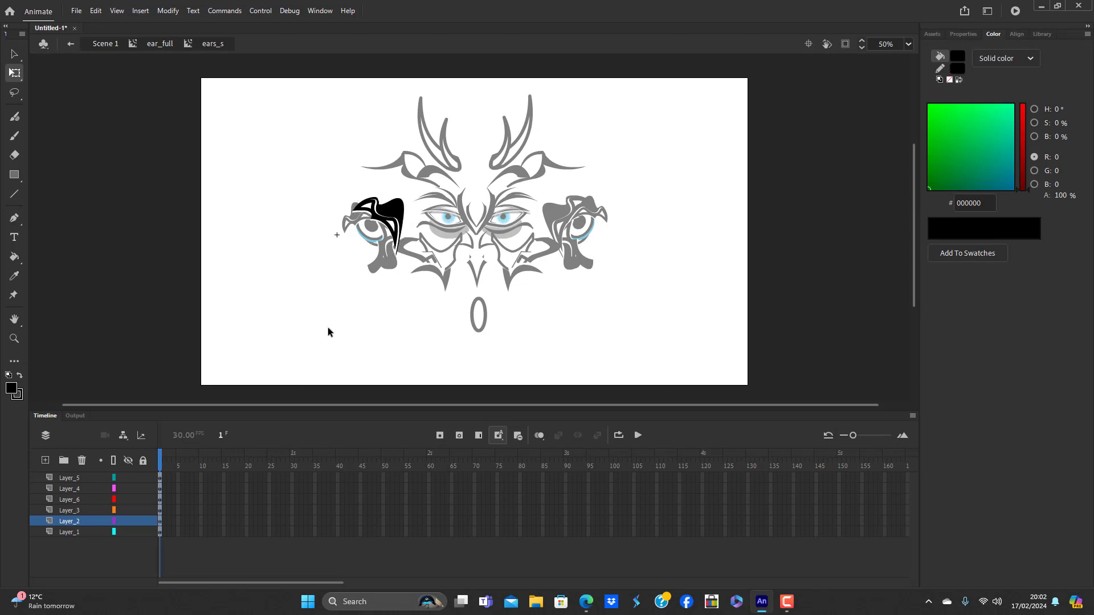
# Pull the black fill's outer edge inward into a rounded crest and rotate the ears_s piece counterclockwise within ear_full
pyautogui.moveTo(390, 201); pyautogui.dragTo(368, 198)
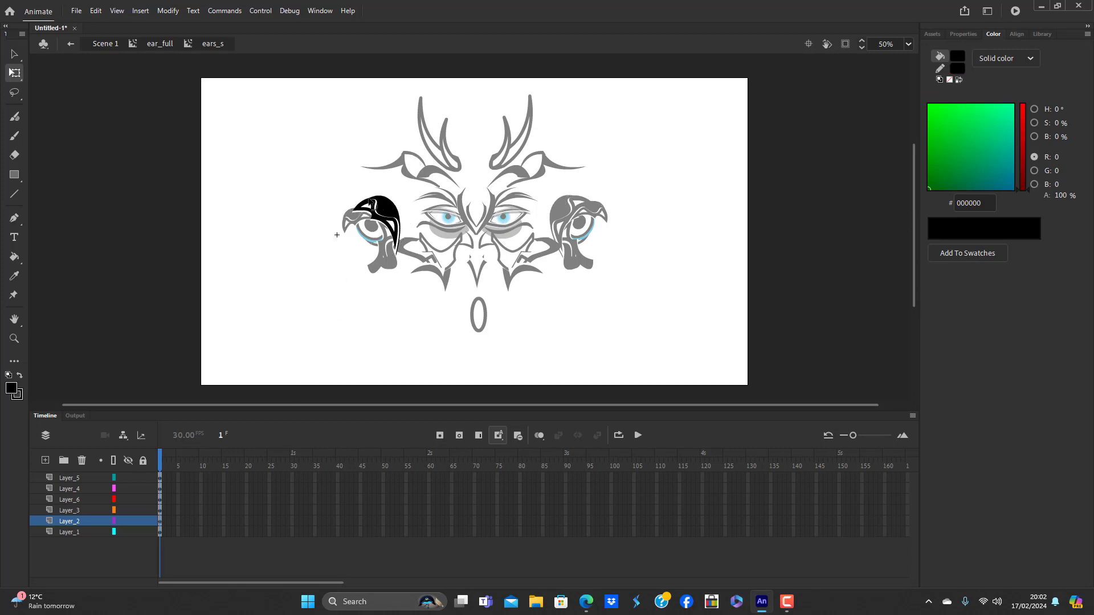
pyautogui.doubleClick(401, 322)
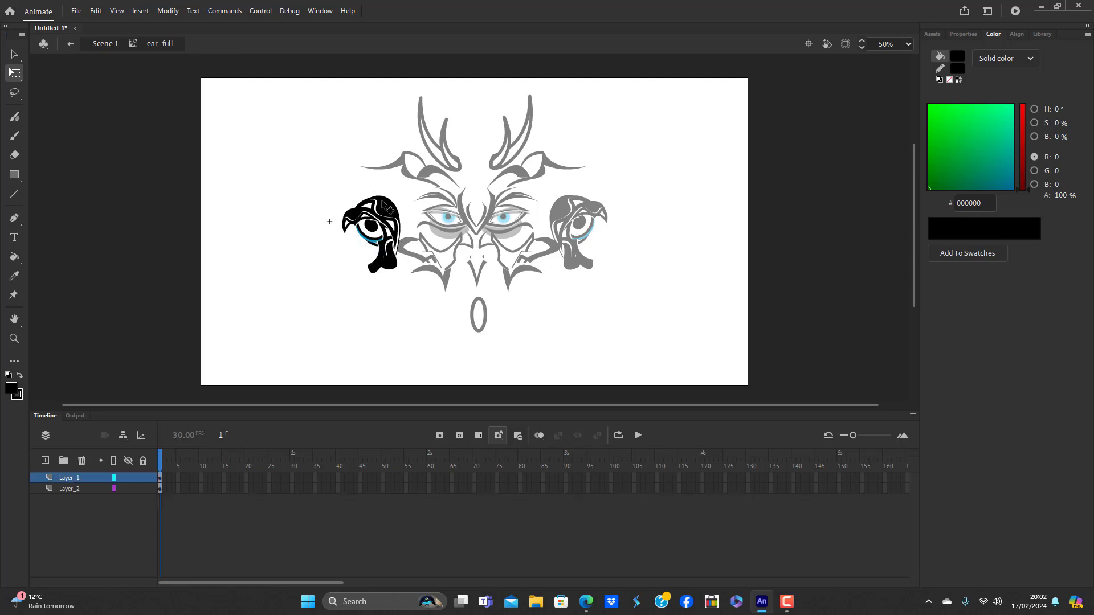
pyautogui.moveTo(427, 212); pyautogui.dragTo(408, 179)
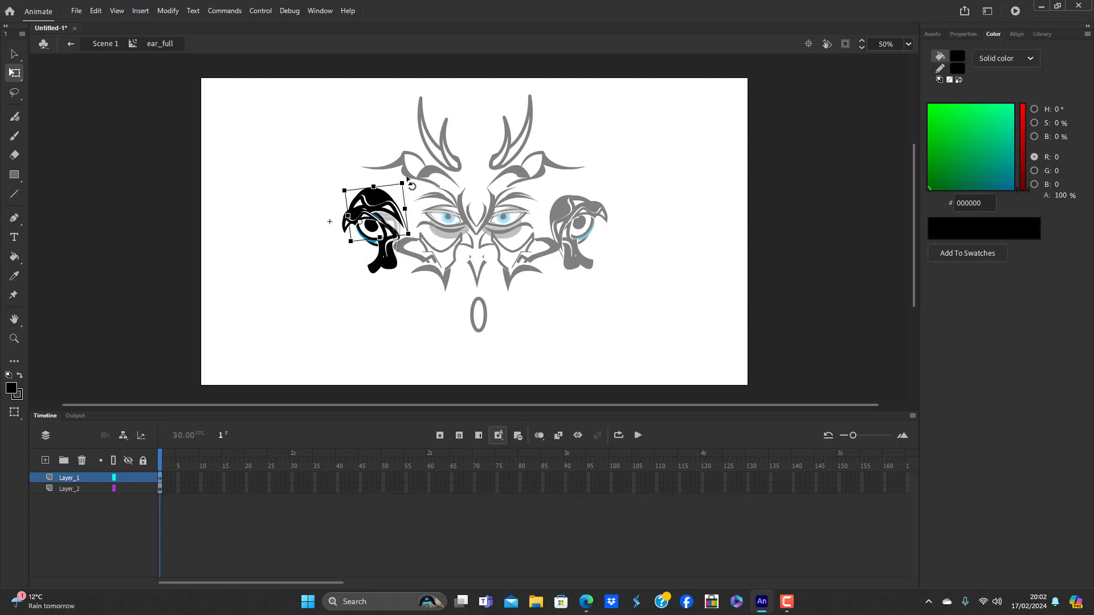
pyautogui.doubleClick(425, 317)
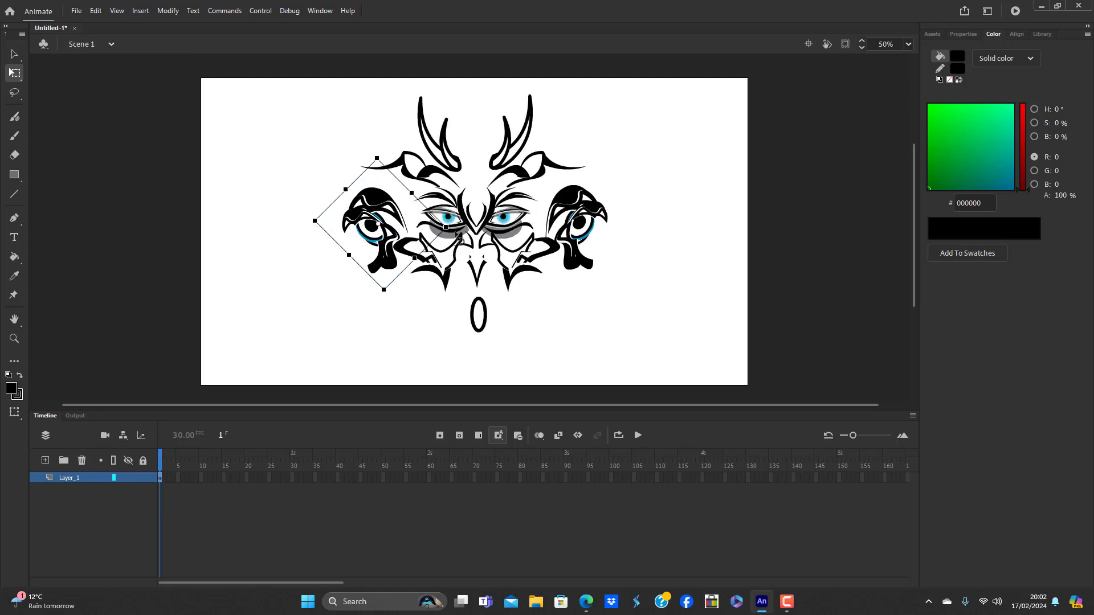
# Rotate the left ear clockwise to stand nearly upright and the right ear counterclockwise to mirror it
pyautogui.moveTo(454, 226); pyautogui.dragTo(472, 288)
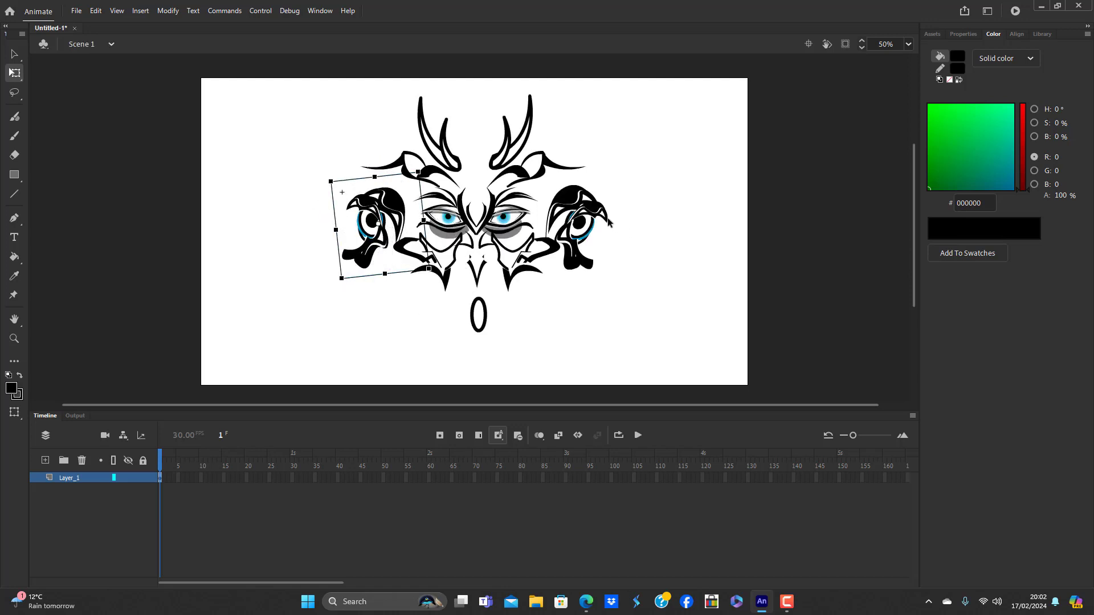
pyautogui.click(584, 216)
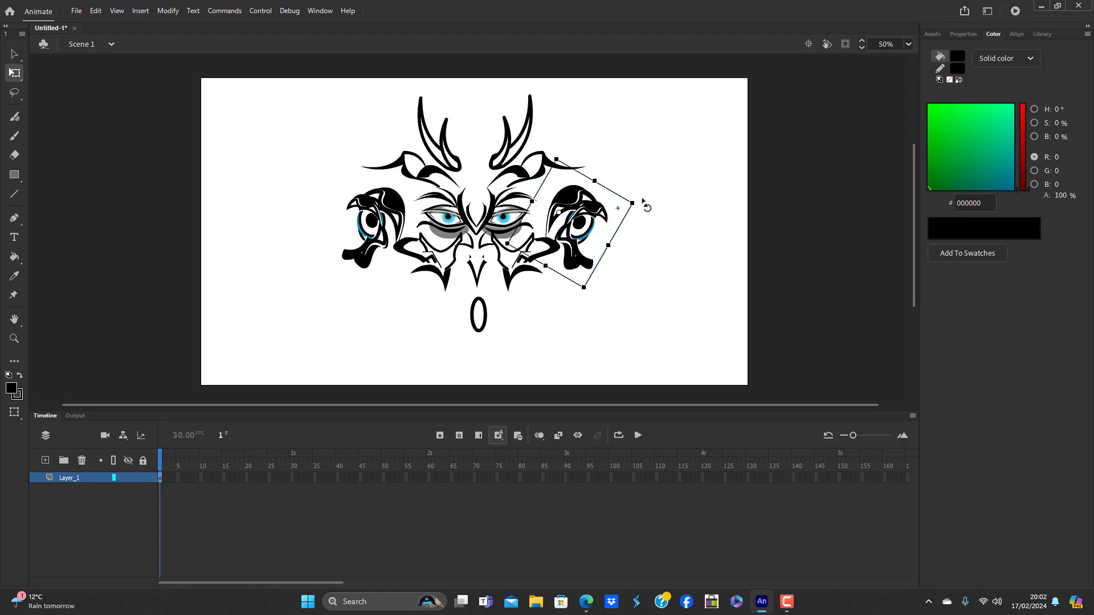
pyautogui.moveTo(644, 200); pyautogui.dragTo(602, 210)
pyautogui.click(678, 334)
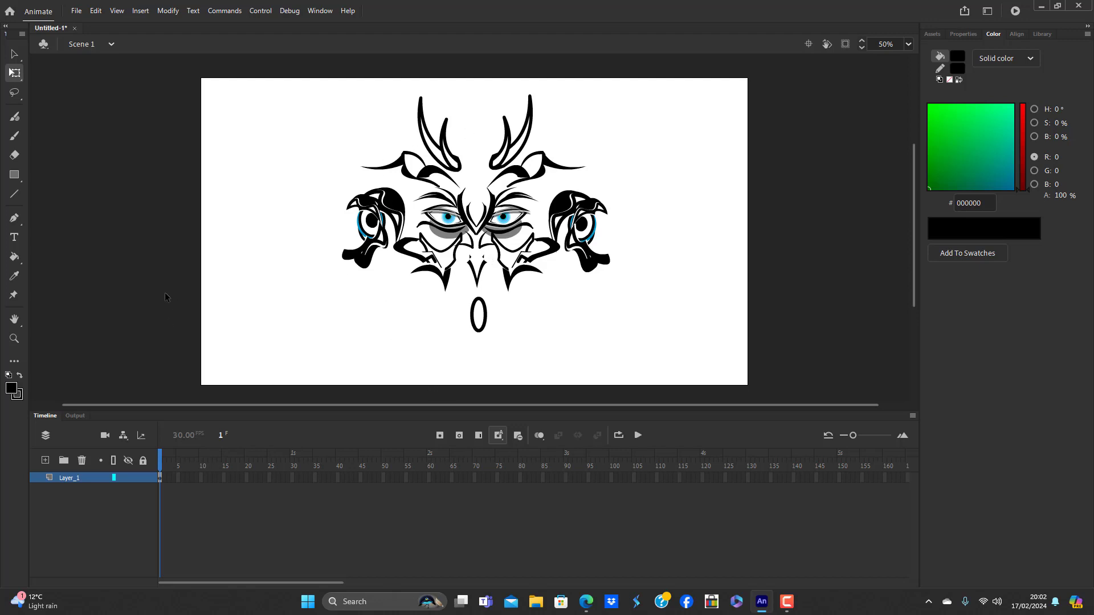
# Add a new layer beneath Layer_1 and draw a large black-filled oval on it behind the face as the head
pyautogui.click(45, 461)
pyautogui.moveTo(77, 479); pyautogui.dragTo(77, 512)
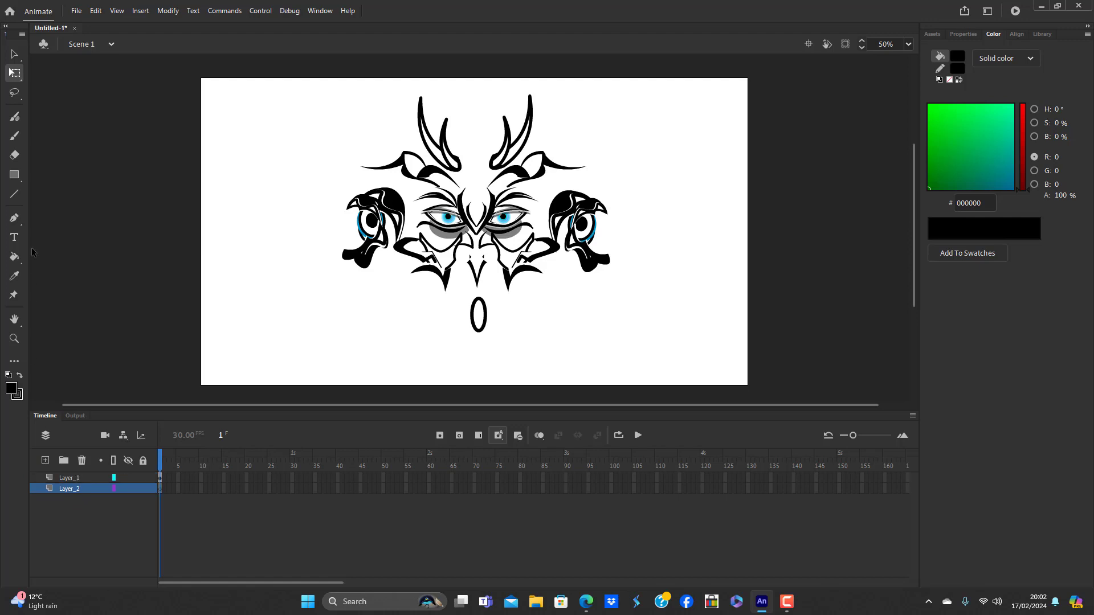
pyautogui.click(15, 175)
pyautogui.click(64, 211)
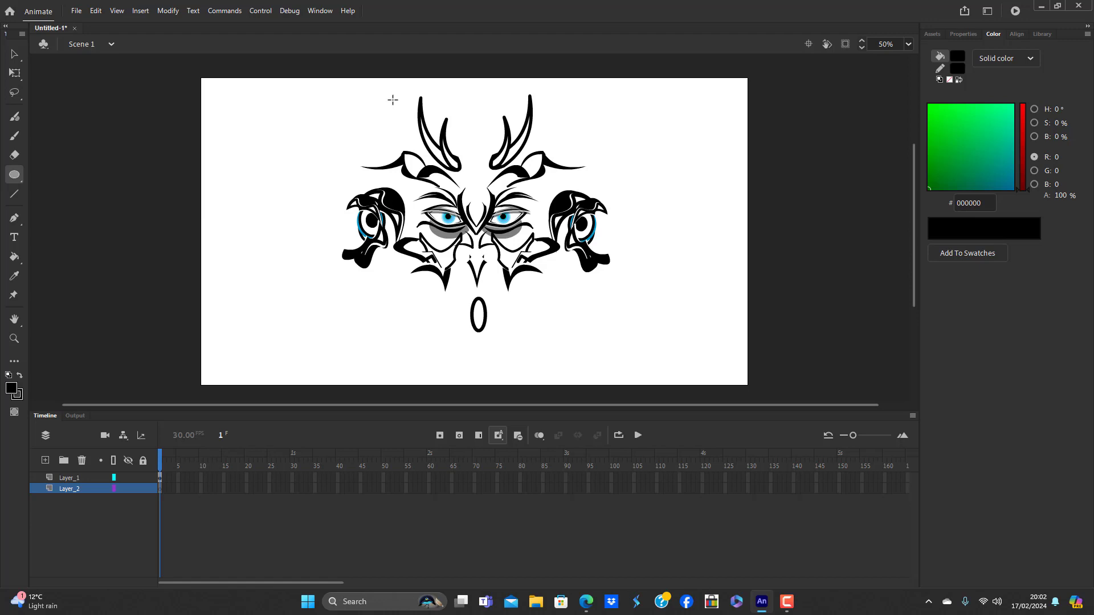
pyautogui.moveTo(390, 97)
pyautogui.mouseDown()
pyautogui.moveTo(467, 211)
pyautogui.moveTo(569, 283)
pyautogui.moveTo(559, 282)
pyautogui.mouseUp()
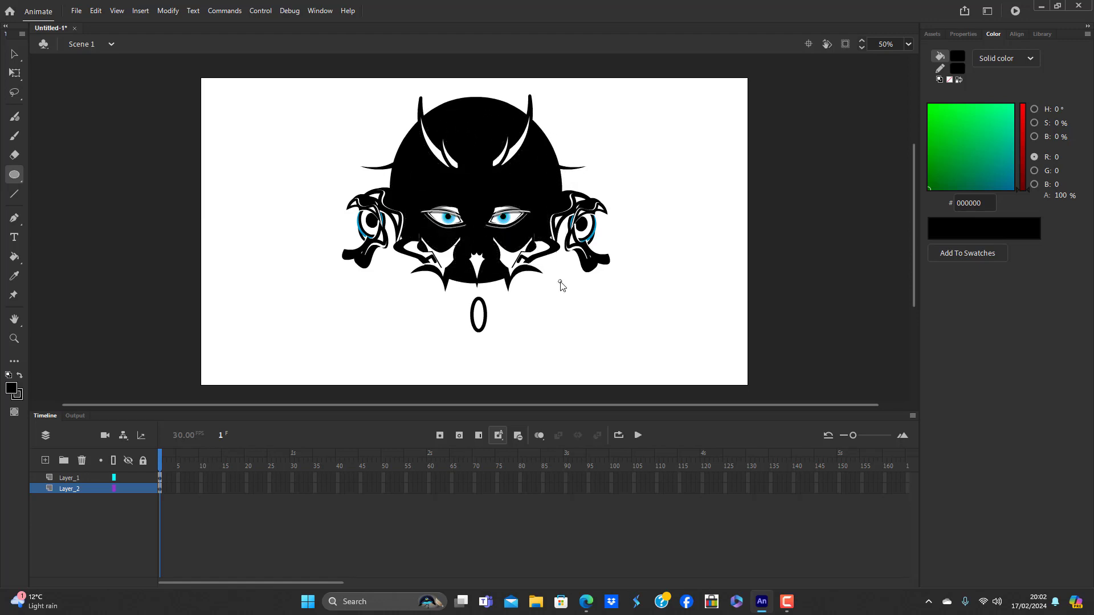
# Change the head oval's fill to white (#FFFFFF), keeping its black outline
pyautogui.click(14, 54)
pyautogui.click(467, 123)
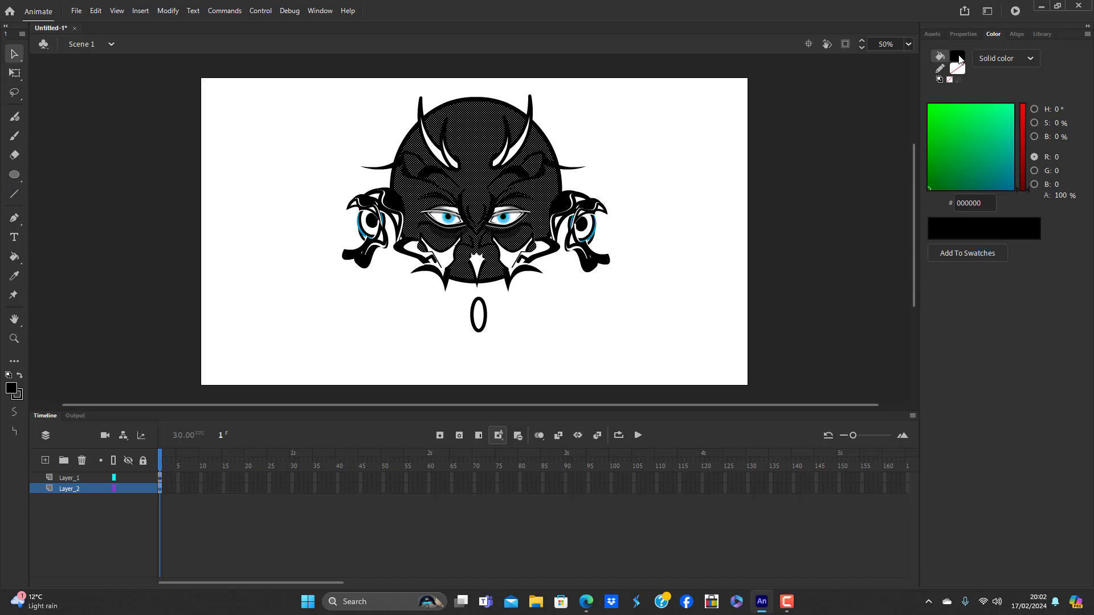
pyautogui.click(957, 56)
pyautogui.click(782, 129)
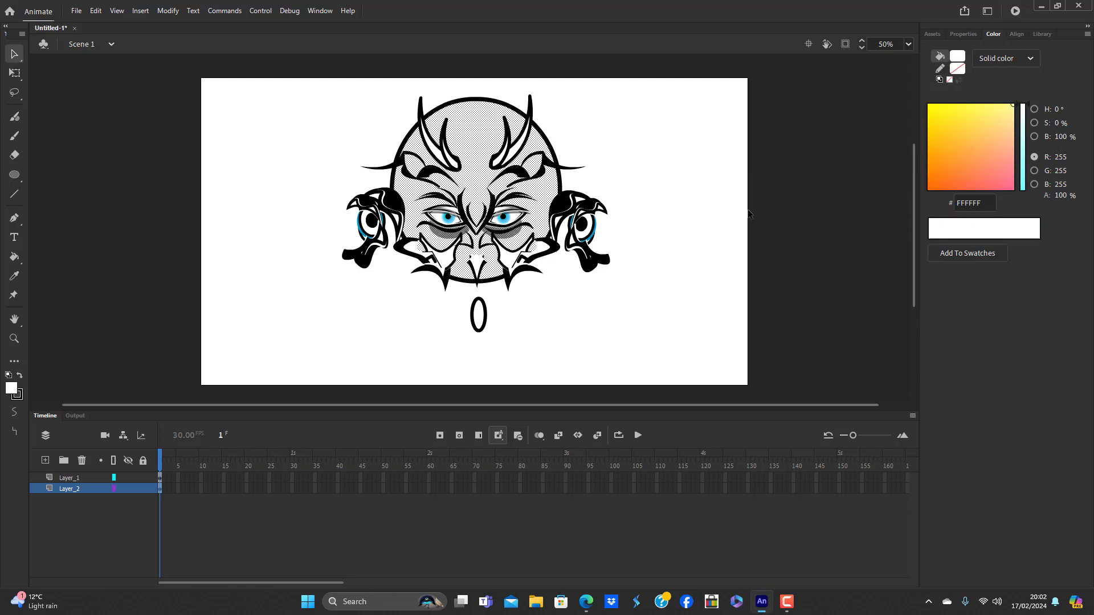
pyautogui.click(647, 300)
# Convert the head oval with its outline into a Movie Clip symbol named headline
pyautogui.click(473, 136)
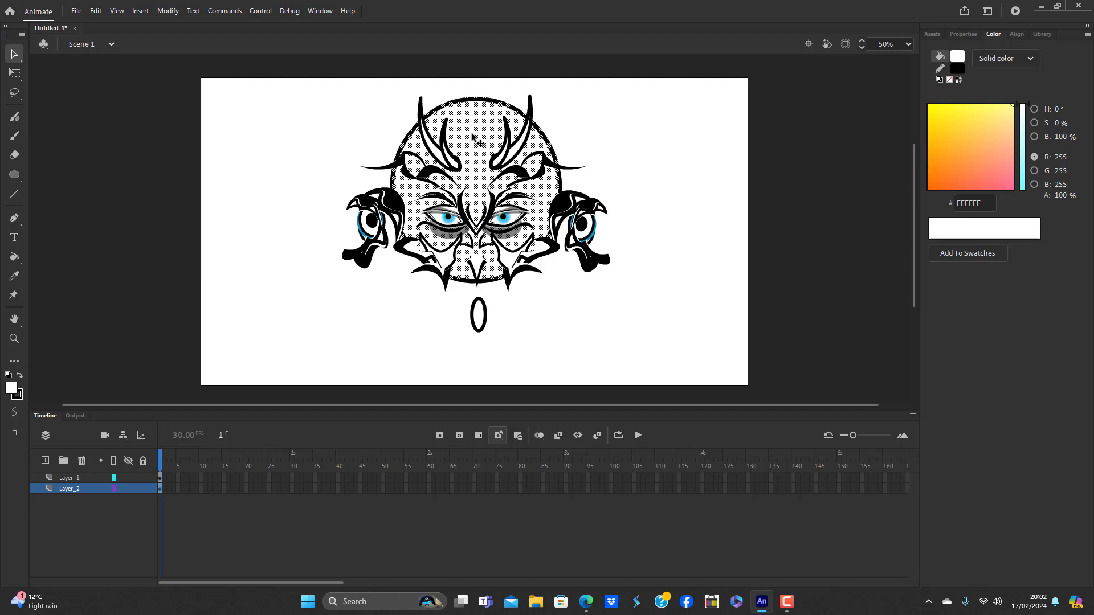
pyautogui.press('F8')
pyautogui.write('h')
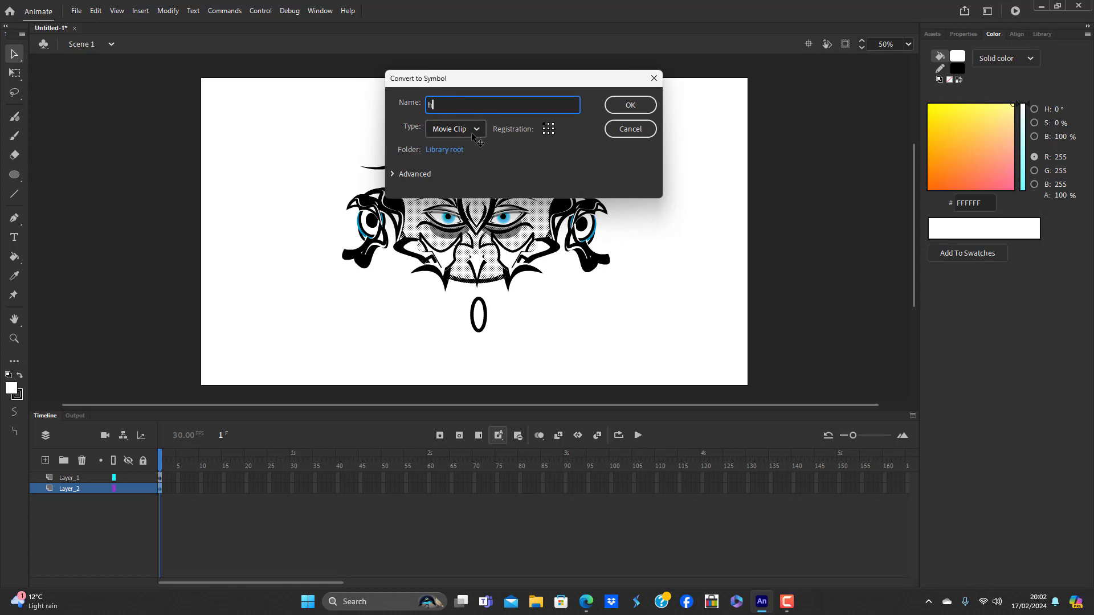
pyautogui.press('BackSpace')
pyautogui.press('BackSpace')
pyautogui.press('BackSpace')
pyautogui.press('BackSpace')
pyautogui.write('e')
pyautogui.press('Return')
pyautogui.click(615, 312)
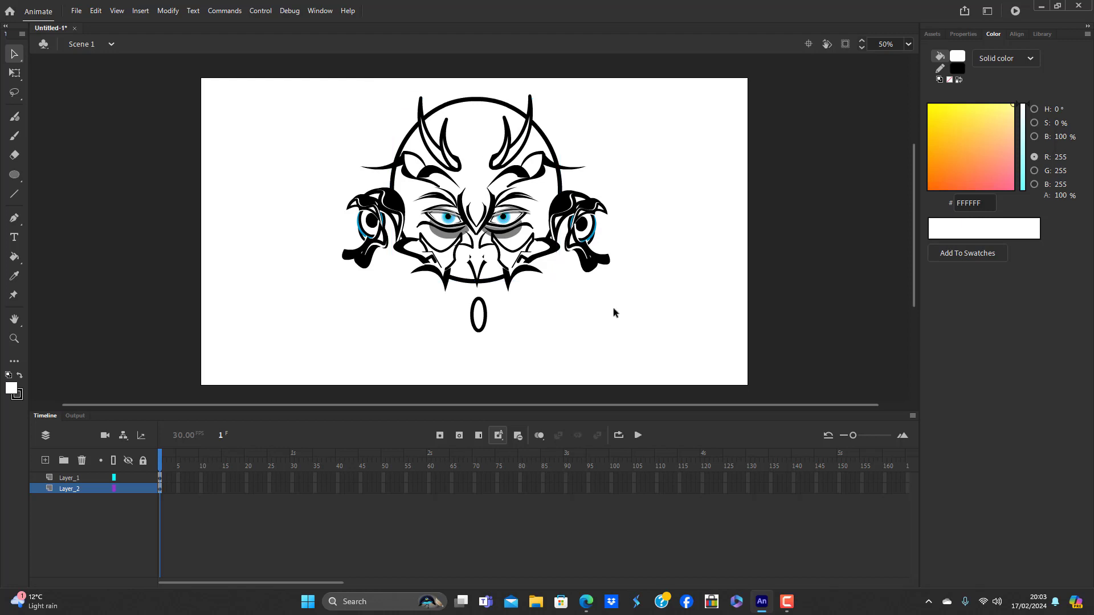
# Inside the headline symbol, stretch the oval's bottom edge slightly downward to lengthen the head
pyautogui.doubleClick(497, 282)
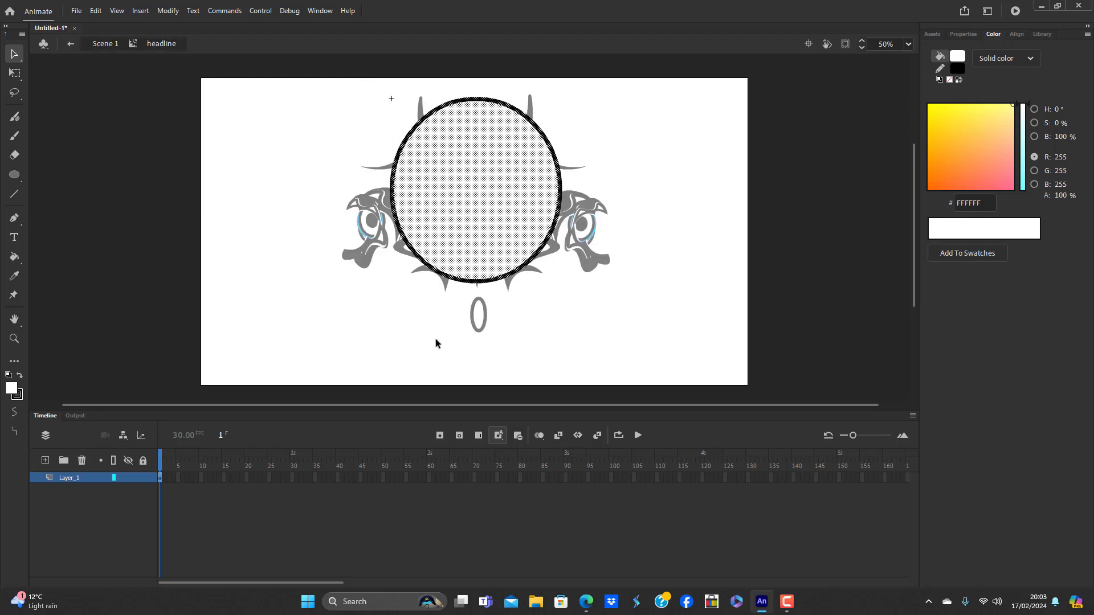
pyautogui.click(422, 353)
pyautogui.moveTo(477, 282); pyautogui.dragTo(479, 294)
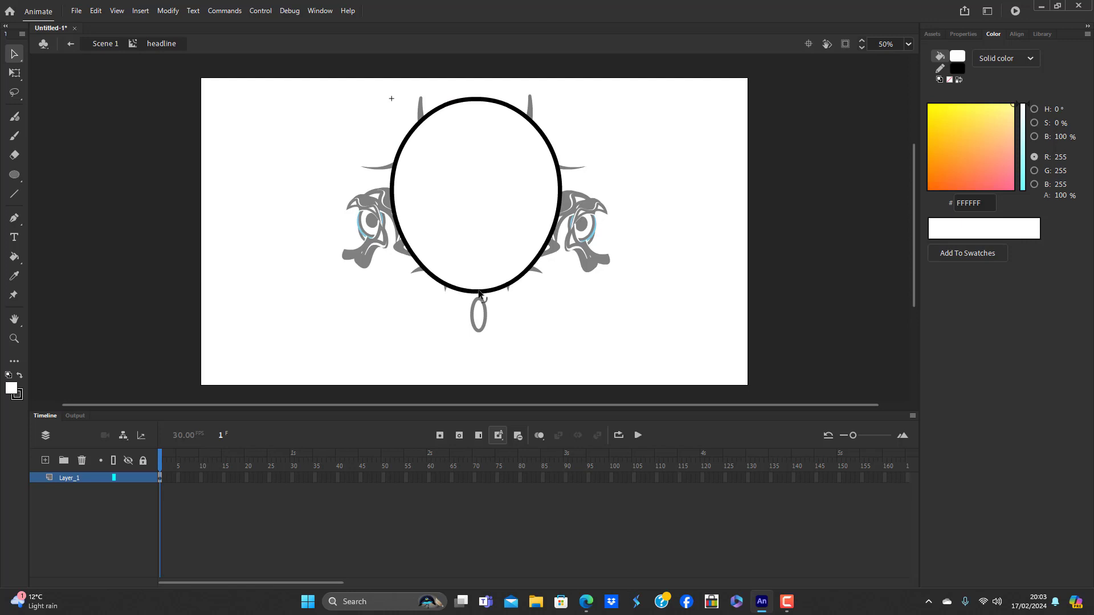
pyautogui.click(477, 249)
pyautogui.click(440, 319)
# Convert the head oval's black outline from a line to a fill
pyautogui.click(477, 293)
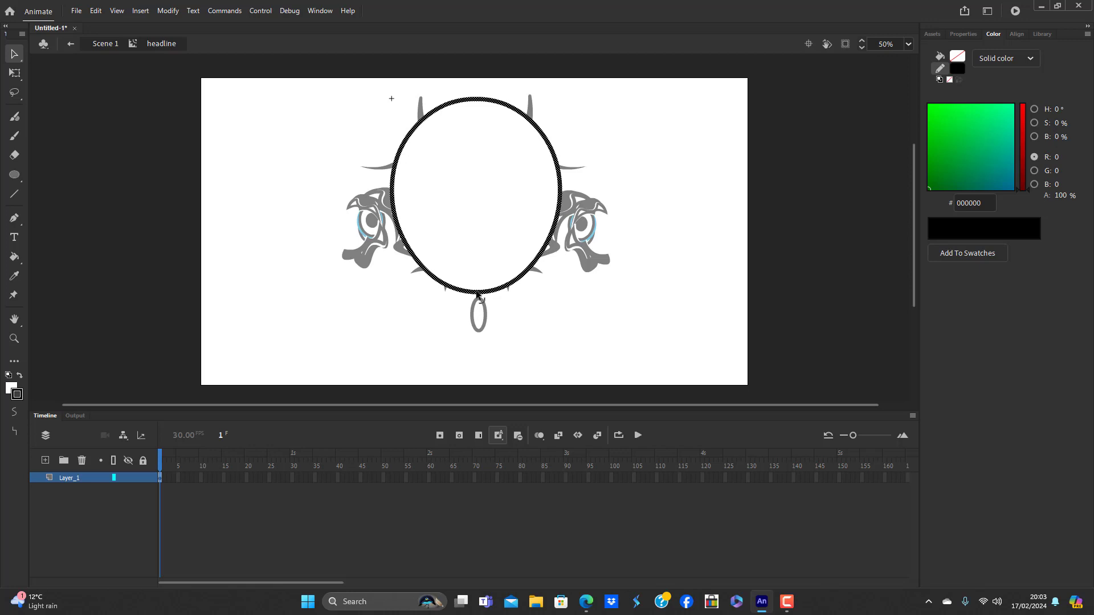
pyautogui.click(481, 271)
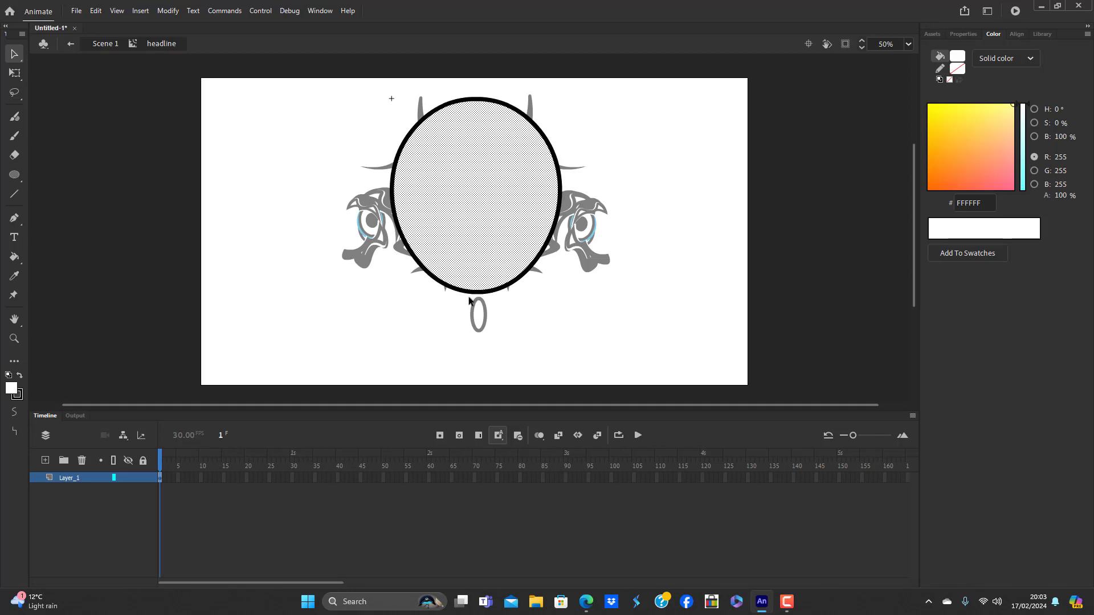
pyautogui.click(474, 293)
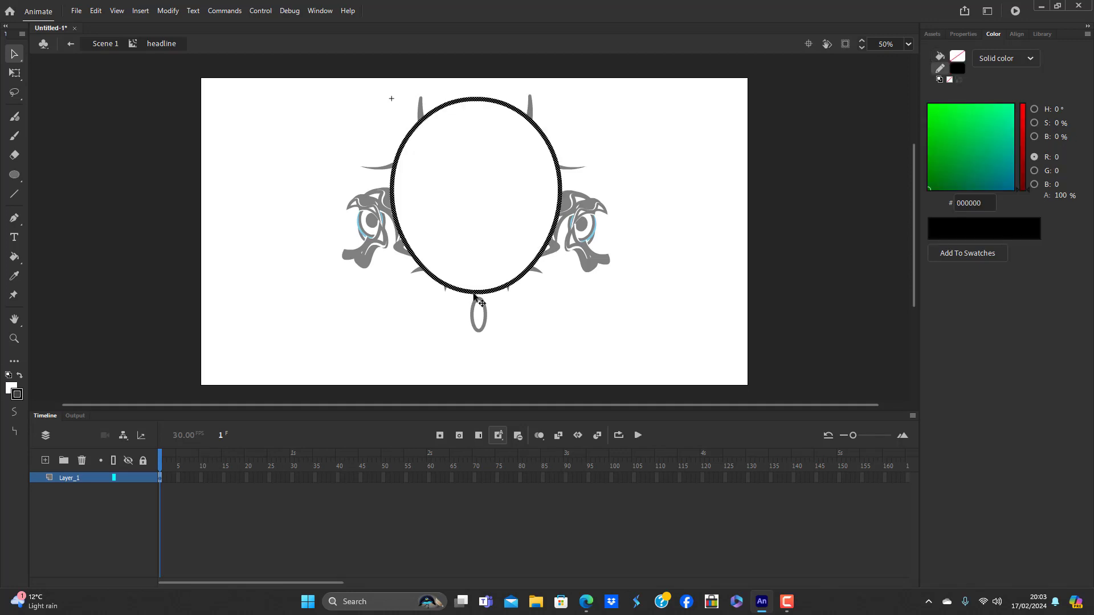
pyautogui.click(168, 11)
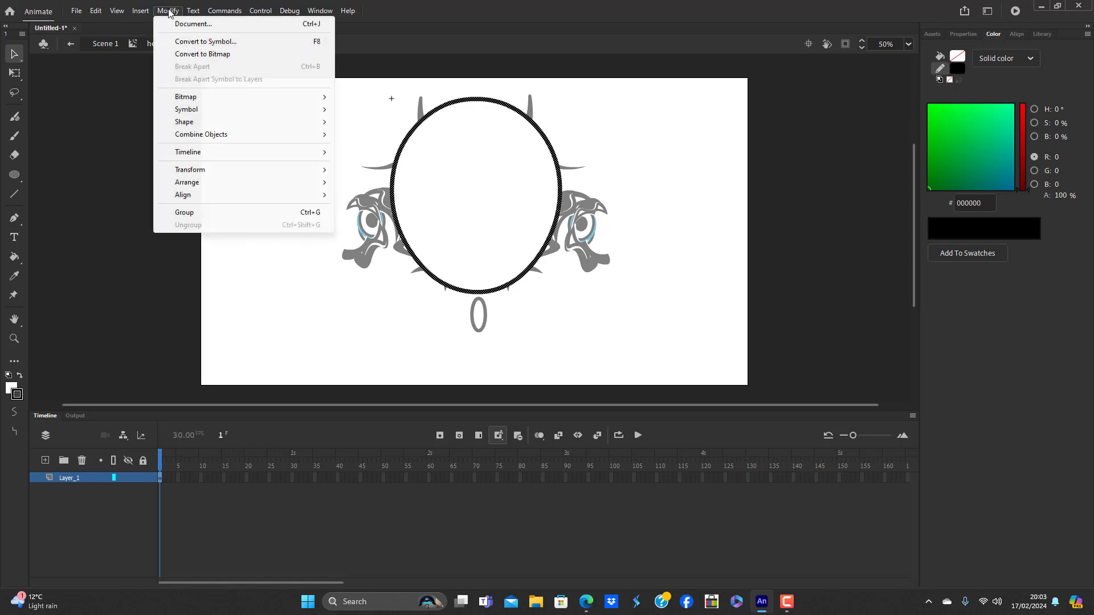
pyautogui.moveTo(221, 122)
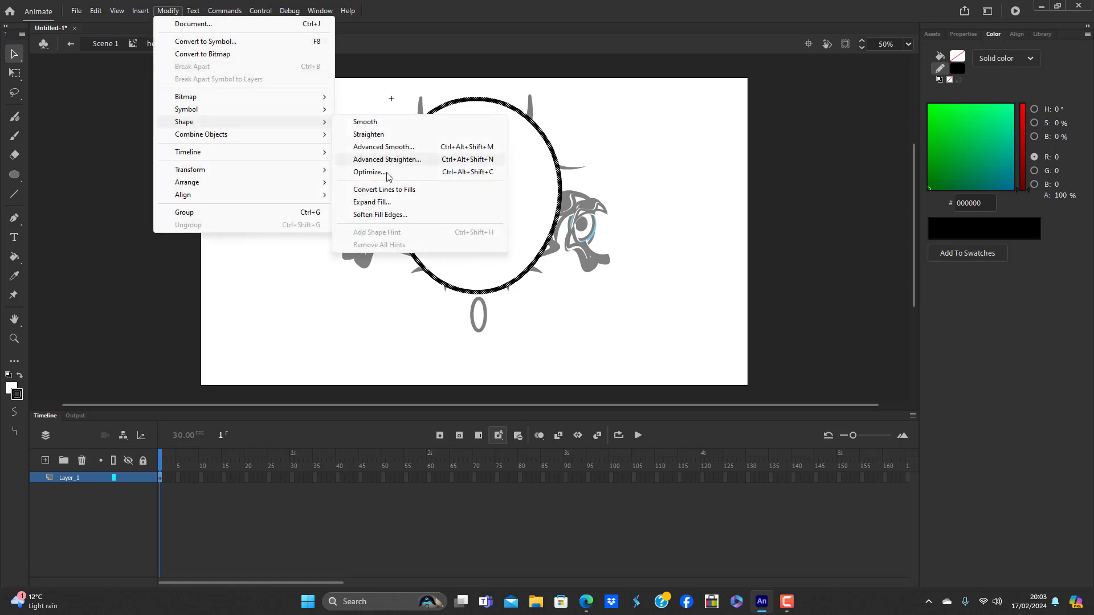
pyautogui.click(392, 189)
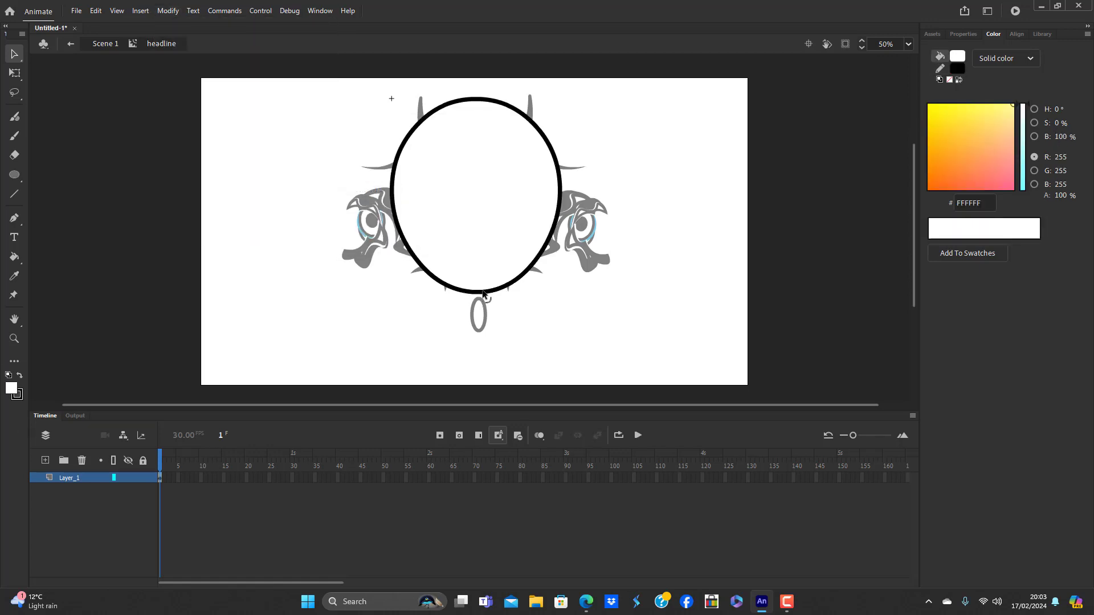
# Delete the lower part of the head shape below the eyes, leaving an open arch, and return to Scene 1
pyautogui.moveTo(483, 300); pyautogui.dragTo(461, 307)
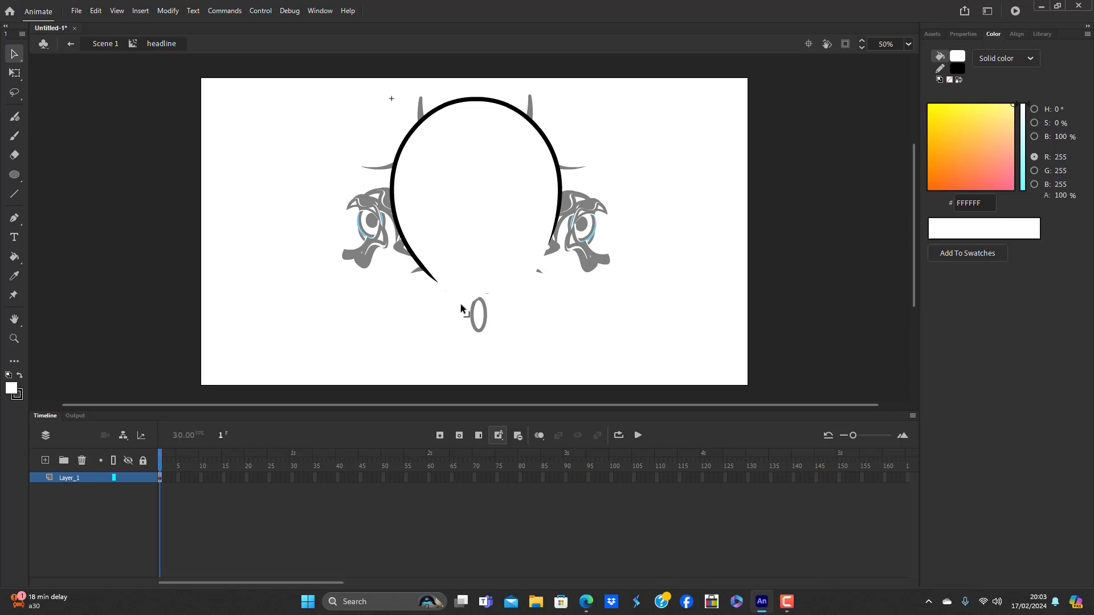
pyautogui.click(477, 269)
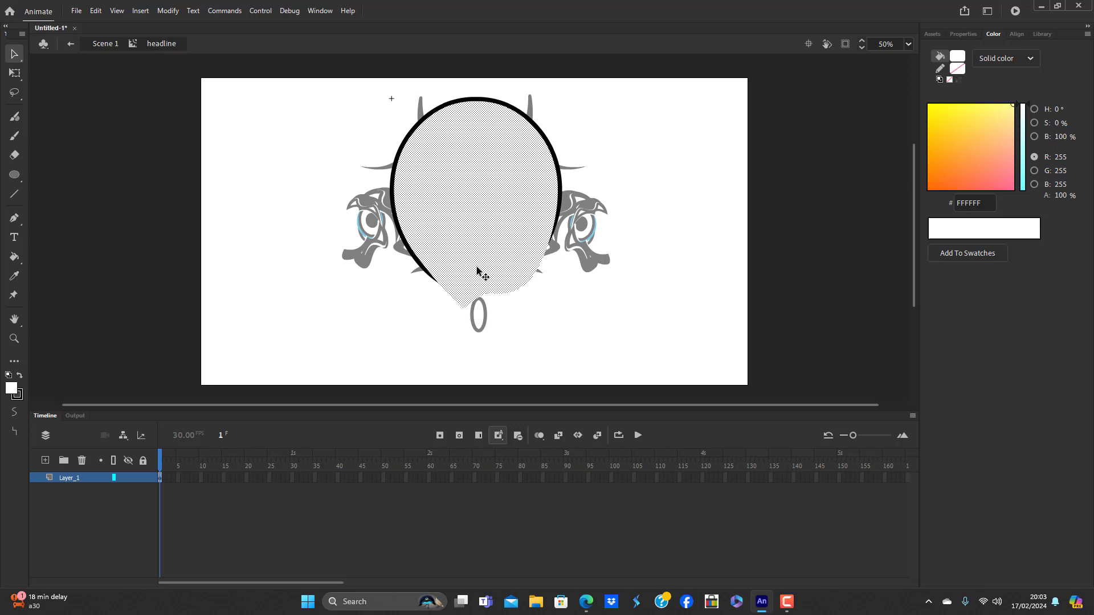
pyautogui.moveTo(417, 347); pyautogui.dragTo(545, 280)
pyautogui.click(545, 281)
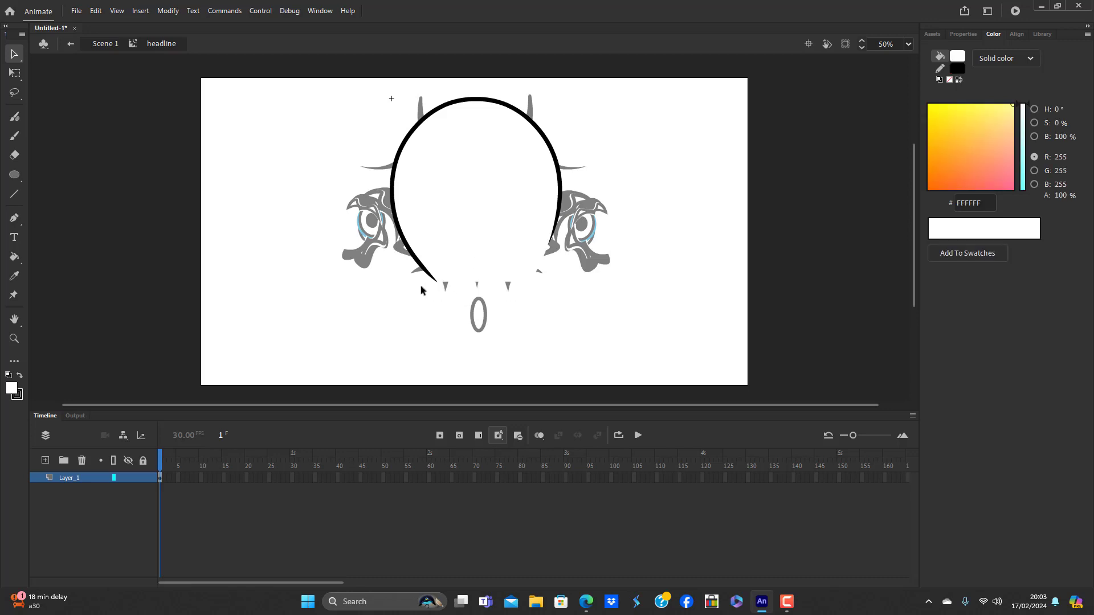
pyautogui.moveTo(356, 335); pyautogui.dragTo(576, 244)
pyautogui.press('Delete')
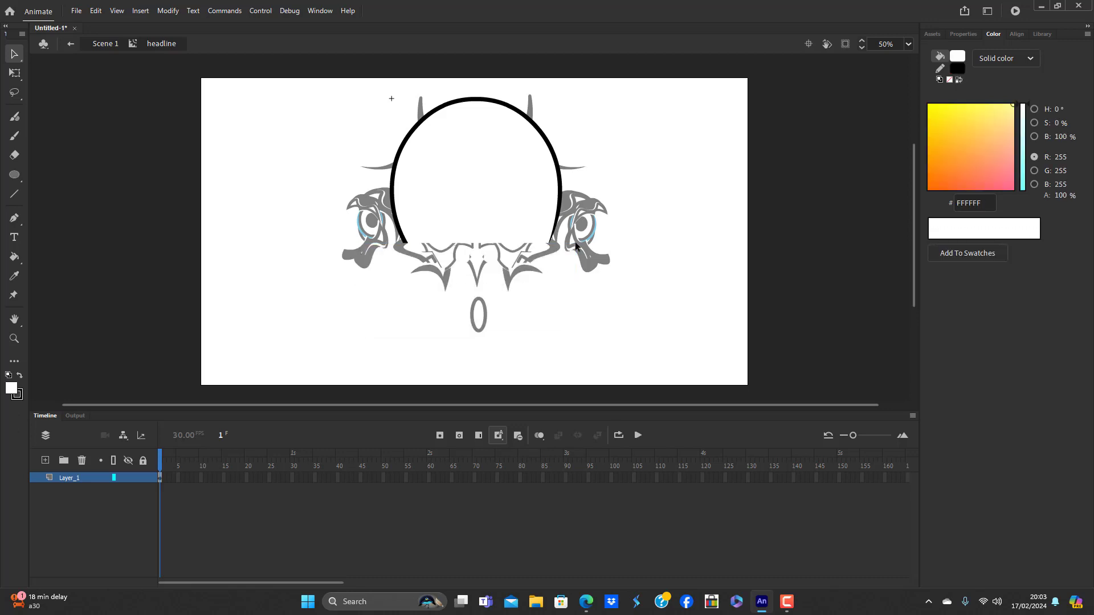
pyautogui.doubleClick(573, 331)
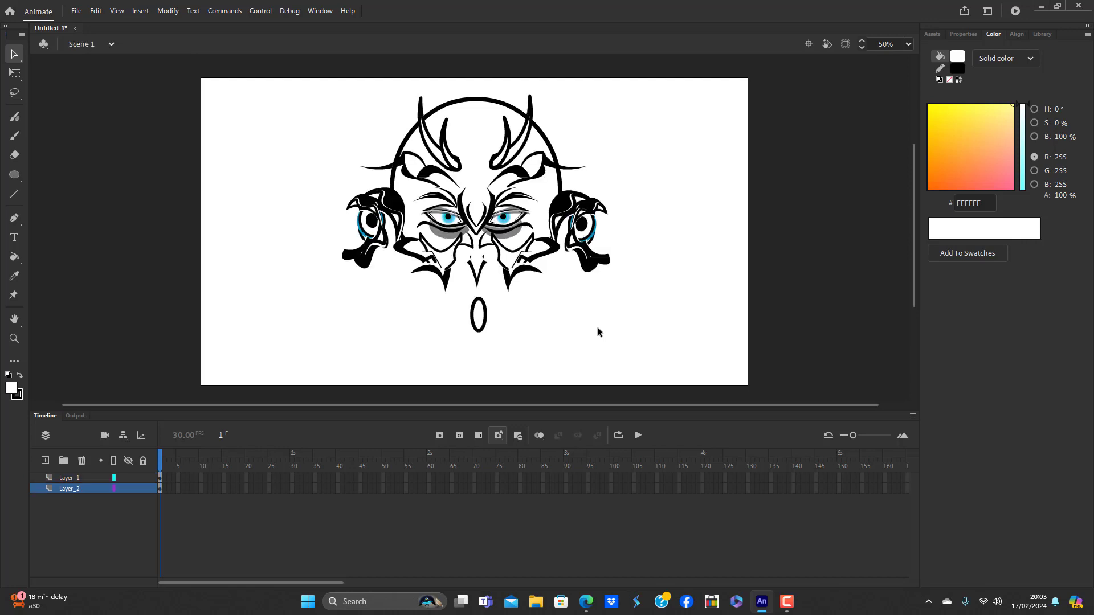
# Scale the head arch down slightly around its centre so it sits closer to the face features
pyautogui.click(406, 182)
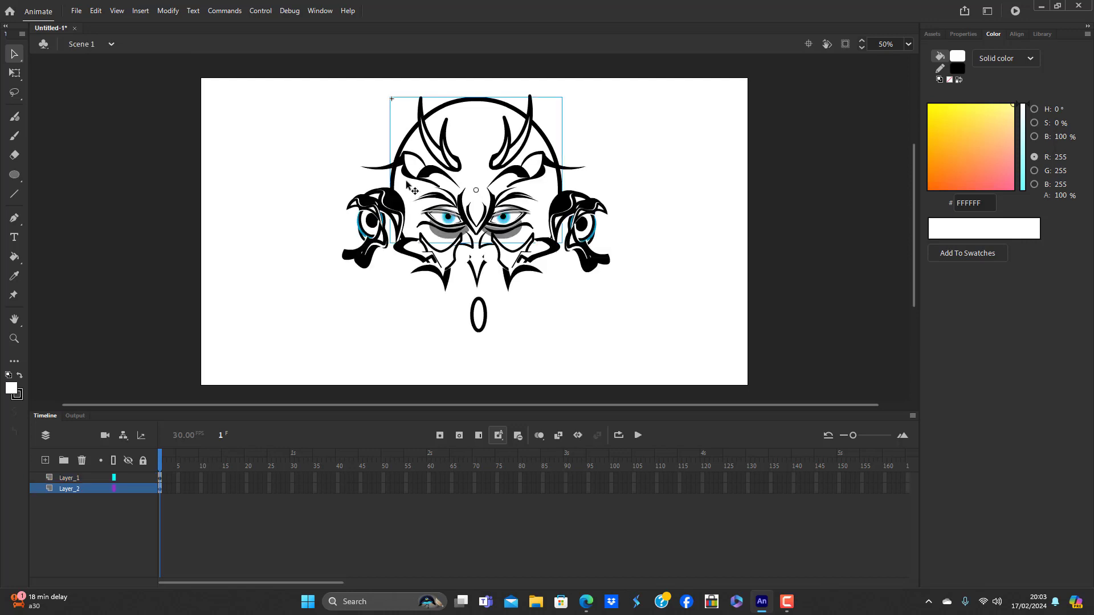
pyautogui.press('q')
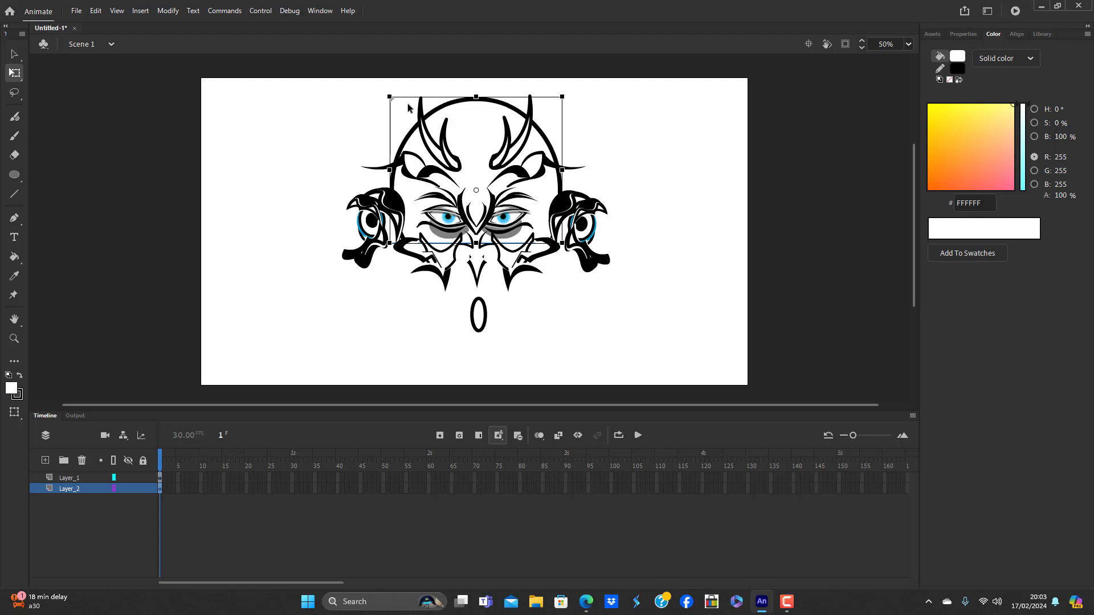
pyautogui.moveTo(390, 98); pyautogui.dragTo(393, 102)
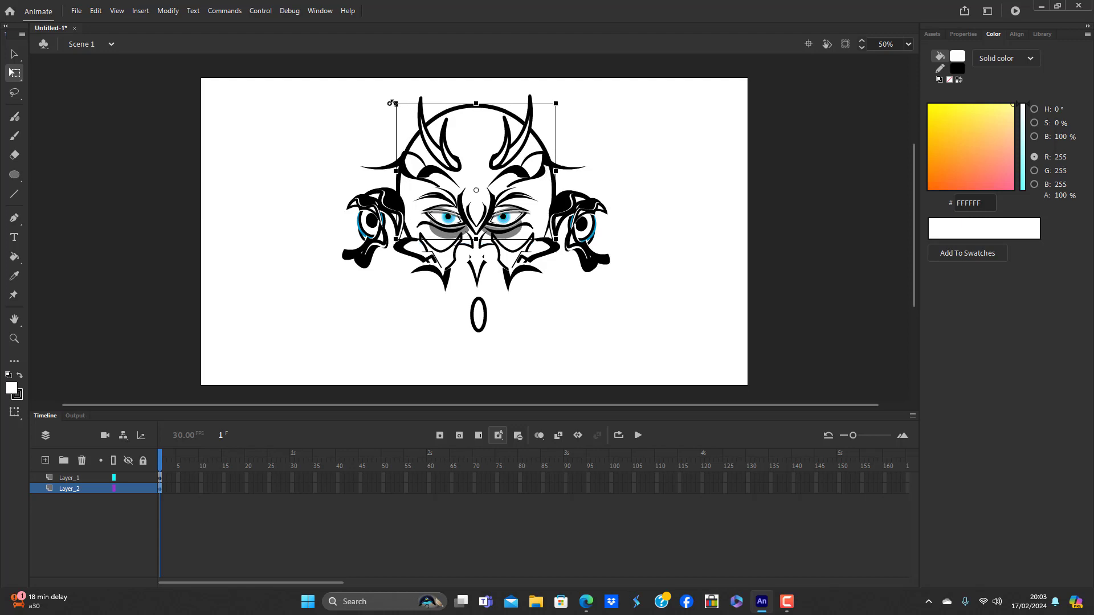
pyautogui.click(640, 319)
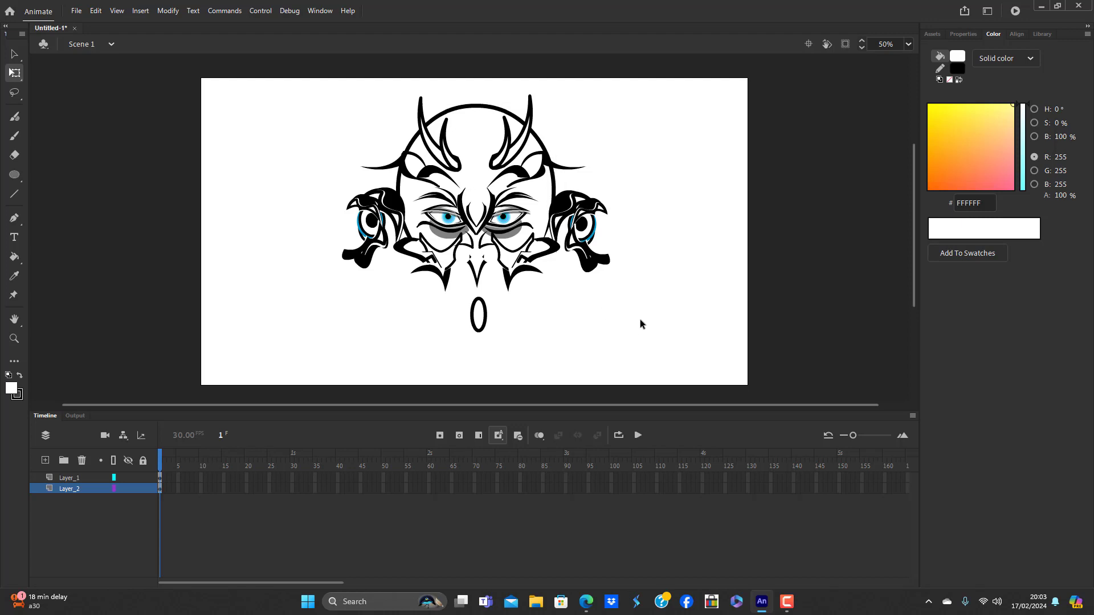
# Move both ears inward and slightly up so they overlap the sides of the head arch
pyautogui.click(587, 226)
pyautogui.moveTo(591, 226); pyautogui.dragTo(573, 213)
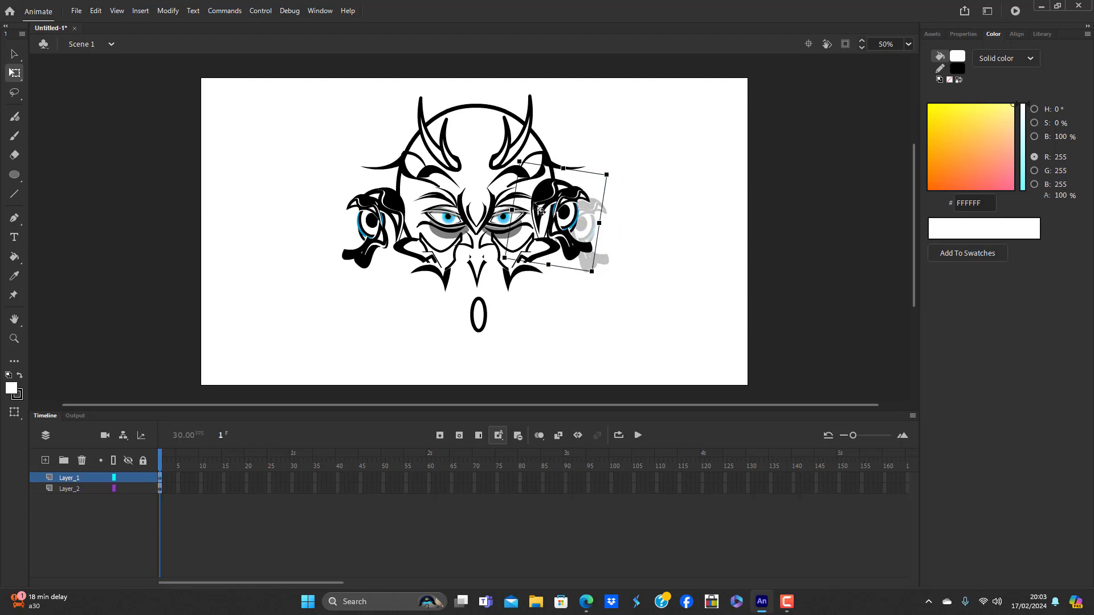
pyautogui.click(400, 227)
pyautogui.moveTo(400, 227); pyautogui.dragTo(412, 218)
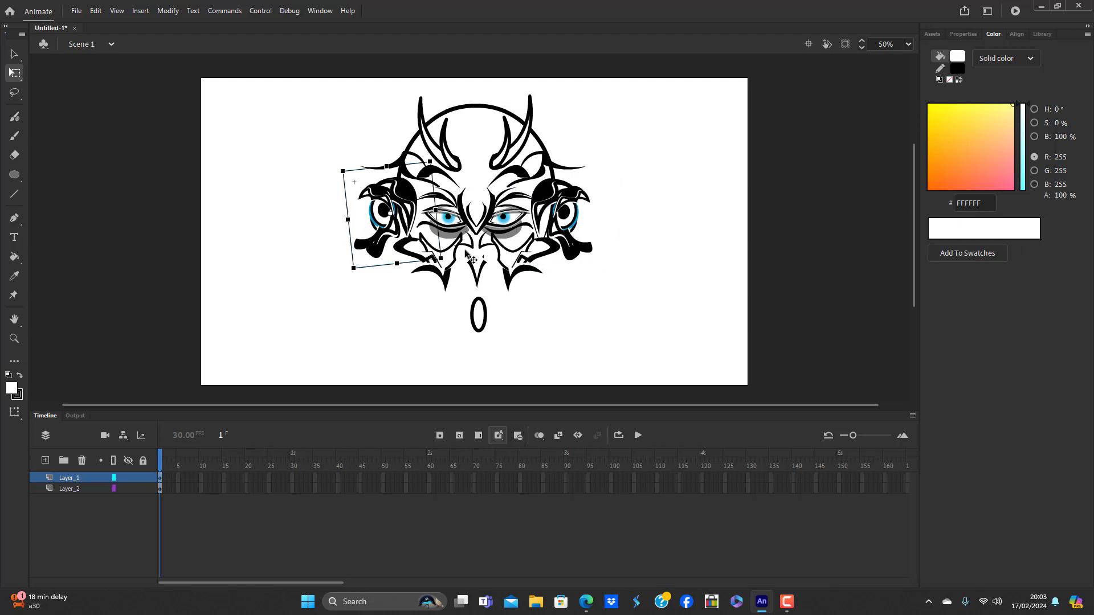
pyautogui.click(627, 316)
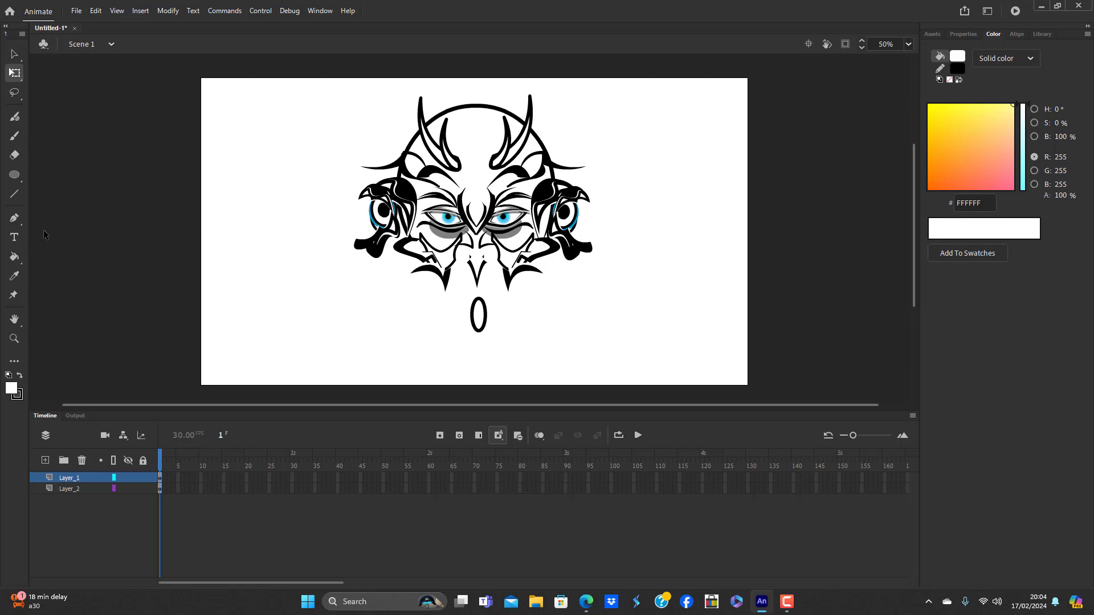
# Draw a short horizontal chin line below the small oval and a diagonal jaw line from below the left ear toward the chin
pyautogui.click(14, 194)
pyautogui.moveTo(463, 358); pyautogui.dragTo(506, 360)
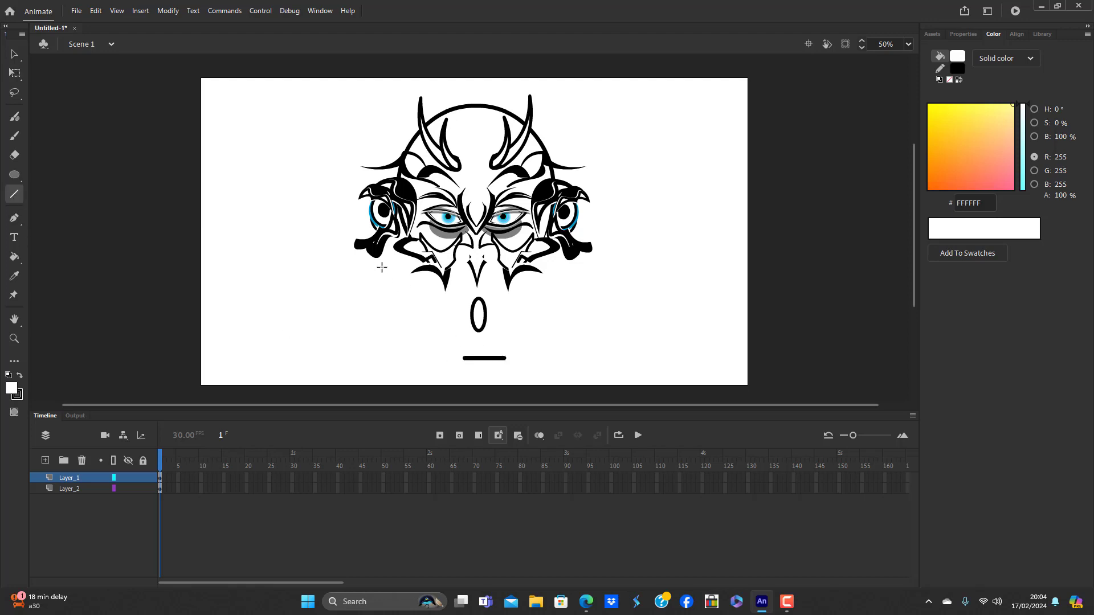
pyautogui.moveTo(389, 267); pyautogui.dragTo(443, 343)
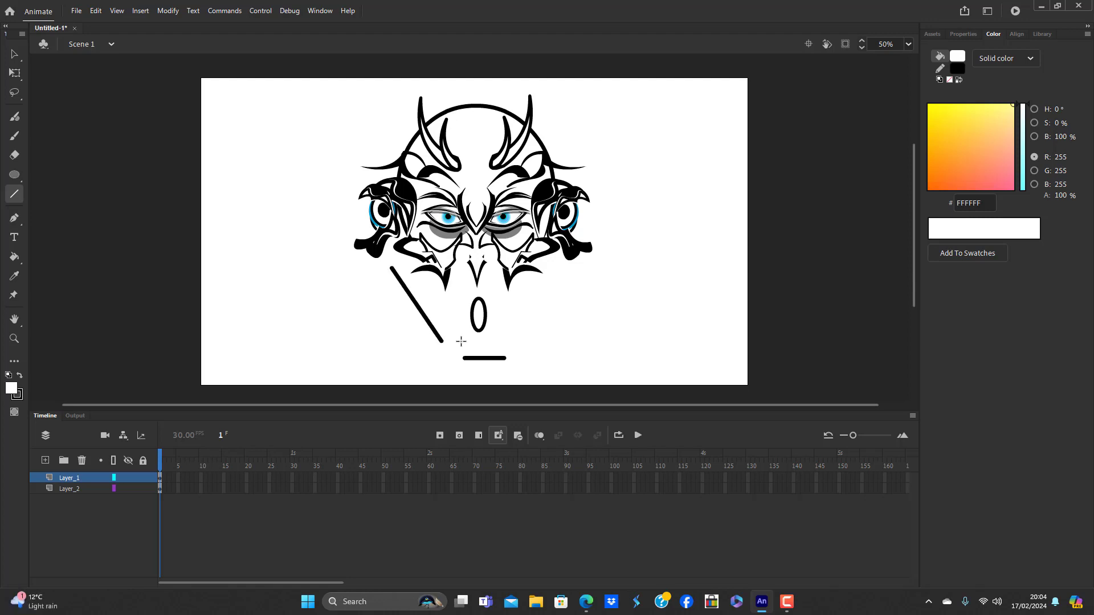
pyautogui.moveTo(562, 264); pyautogui.dragTo(523, 340)
pyautogui.click(15, 56)
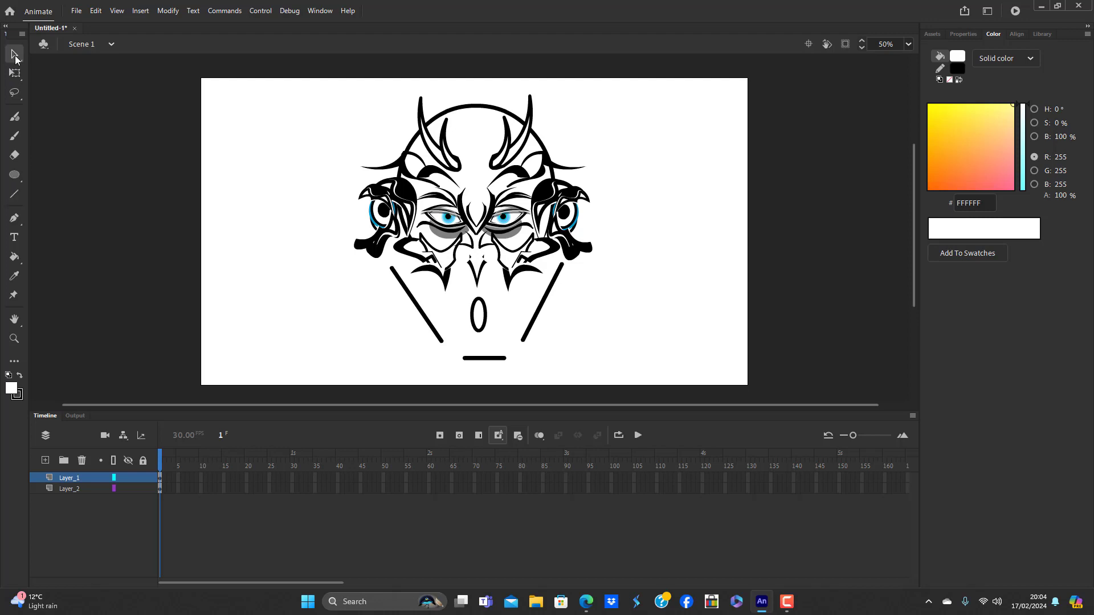
pyautogui.click(537, 315)
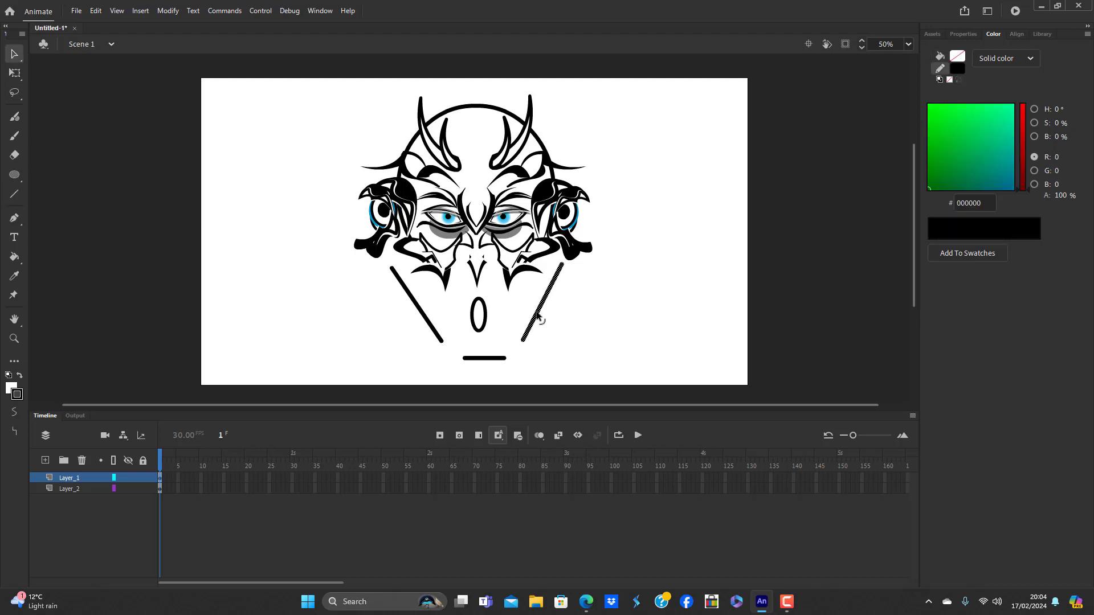
pyautogui.press('Delete')
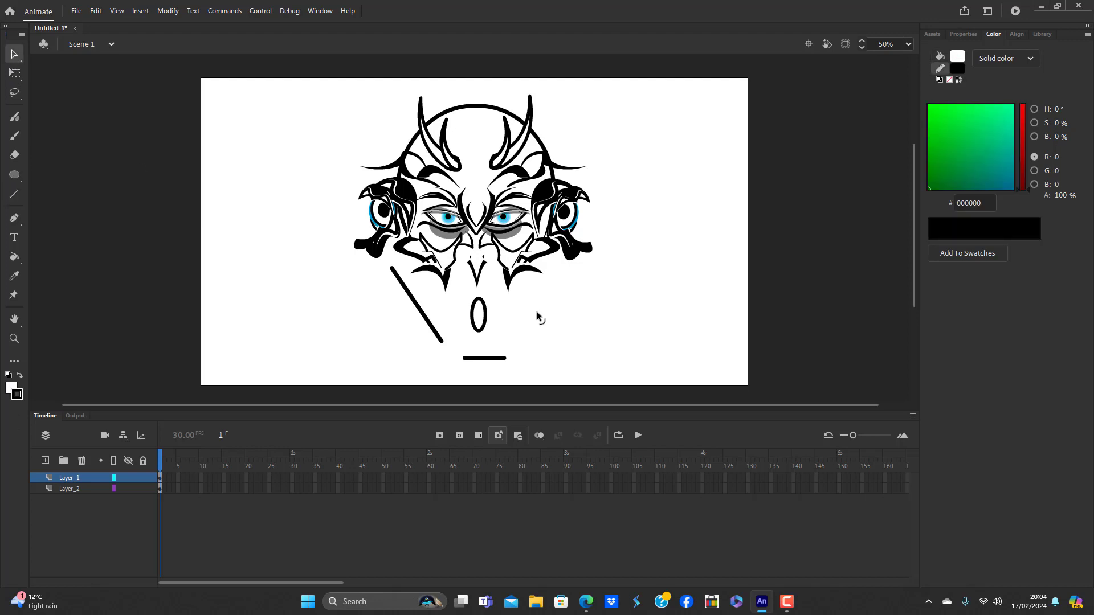
# Convert the diagonal line below the left side of the face to a movie clip symbol named "real loine cheek"
pyautogui.click(428, 323)
pyautogui.press('F8')
pyautogui.press('BackSpace')
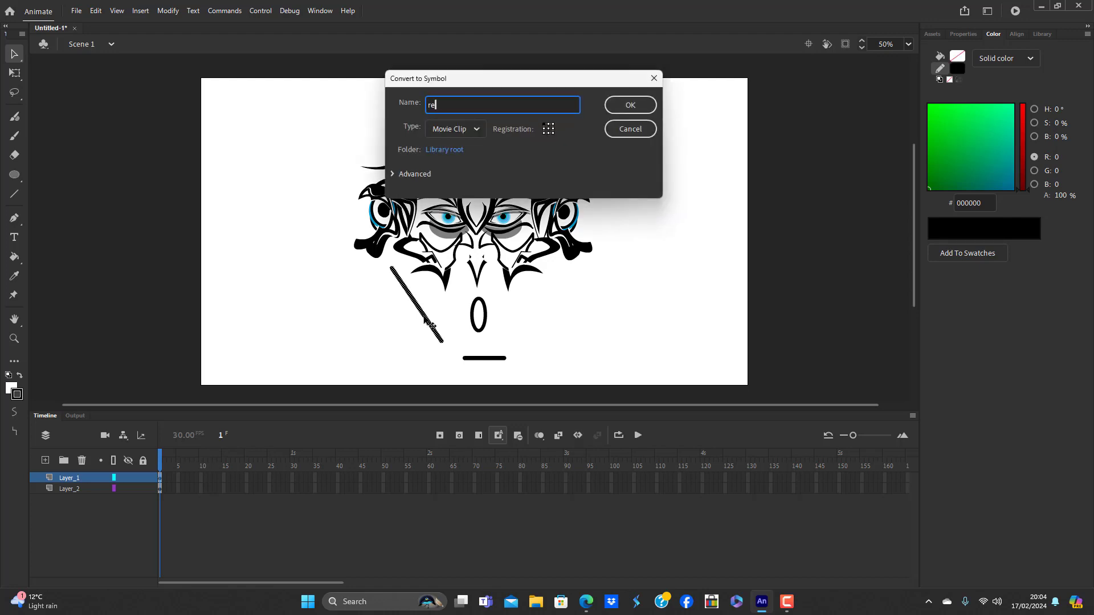
pyautogui.write('real loine cheek')
pyautogui.press('Return')
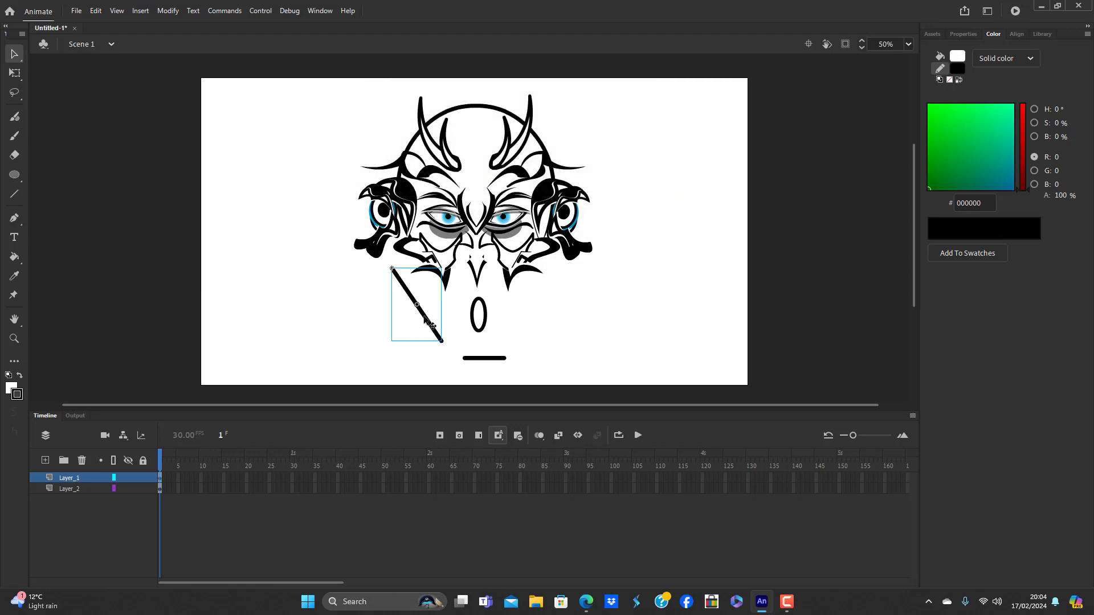
# Inside the cheek symbol, convert the line to a fill and bend it into an arc bulging up towards the face
pyautogui.doubleClick(433, 326)
pyautogui.click(168, 12)
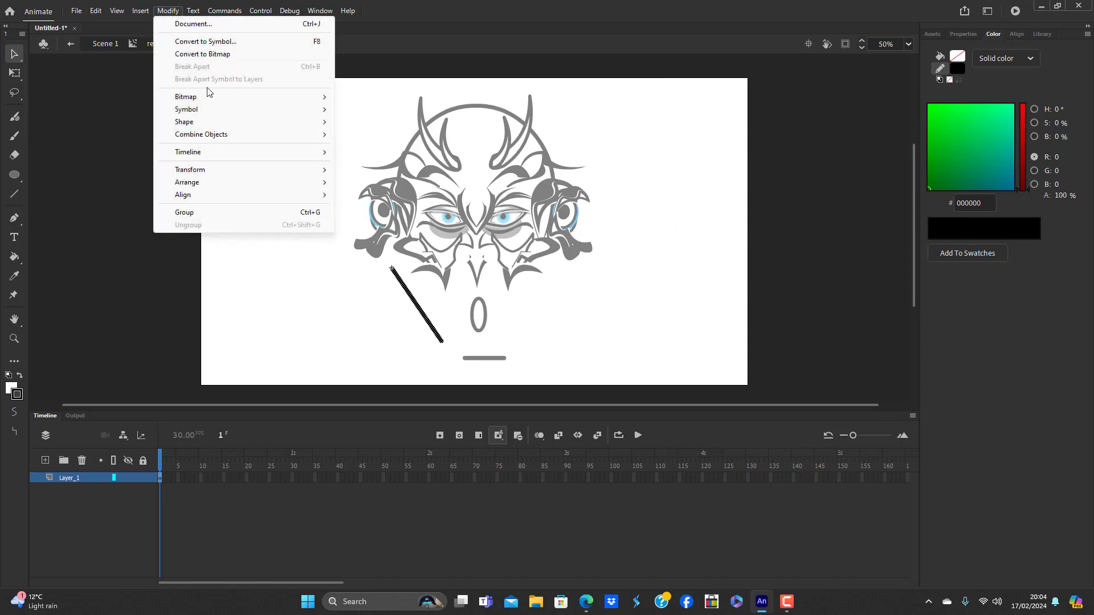
pyautogui.moveTo(215, 122)
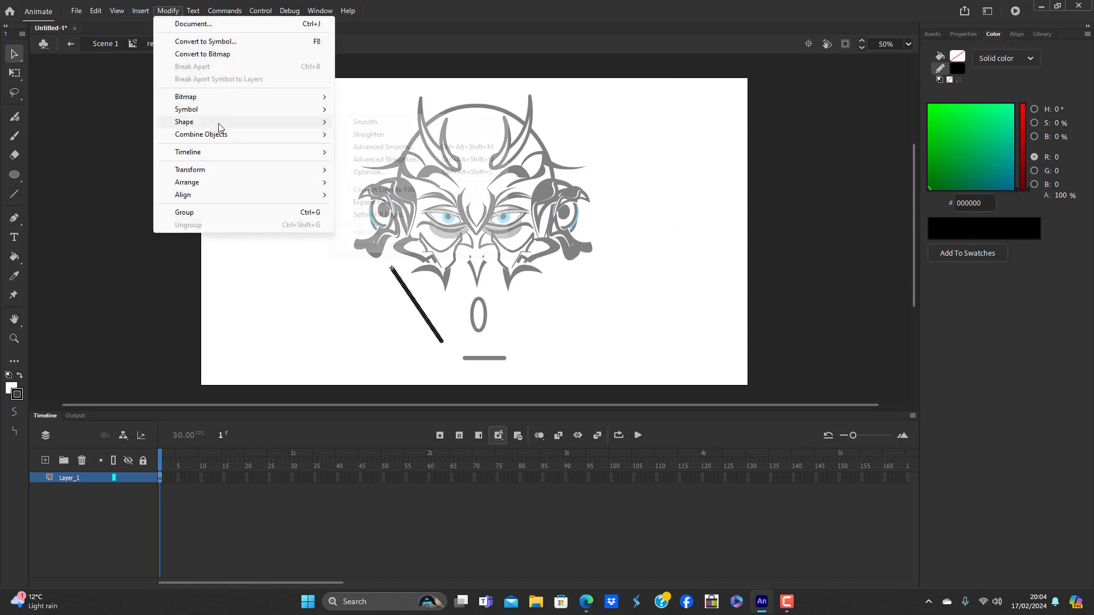
pyautogui.click(398, 190)
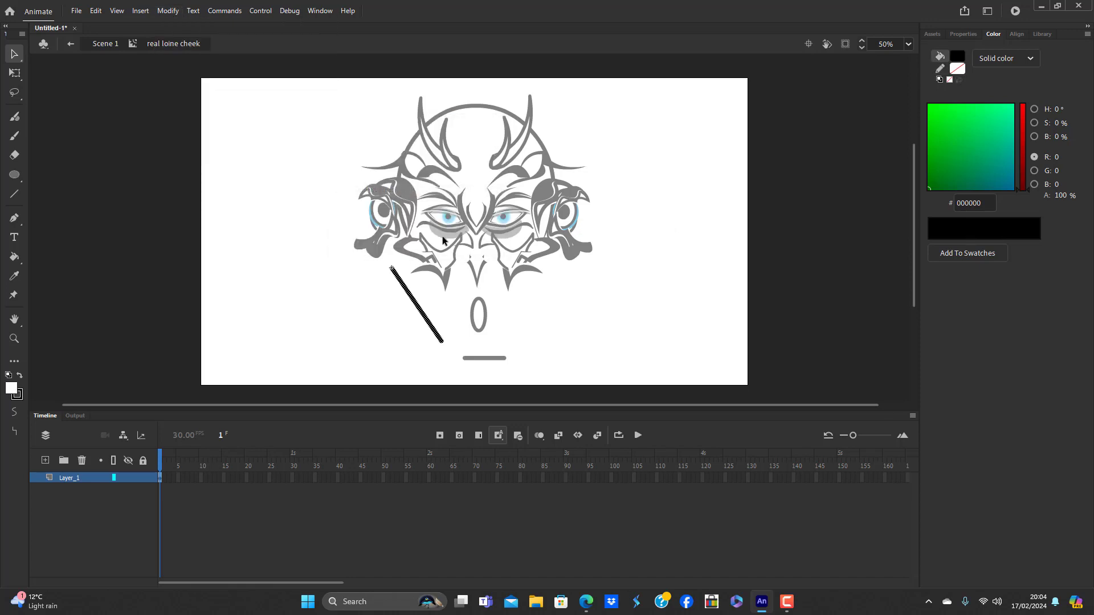
pyautogui.click(543, 296)
pyautogui.moveTo(423, 309)
pyautogui.mouseDown()
pyautogui.moveTo(443, 302)
pyautogui.moveTo(442, 287)
pyautogui.moveTo(433, 292)
pyautogui.mouseUp()
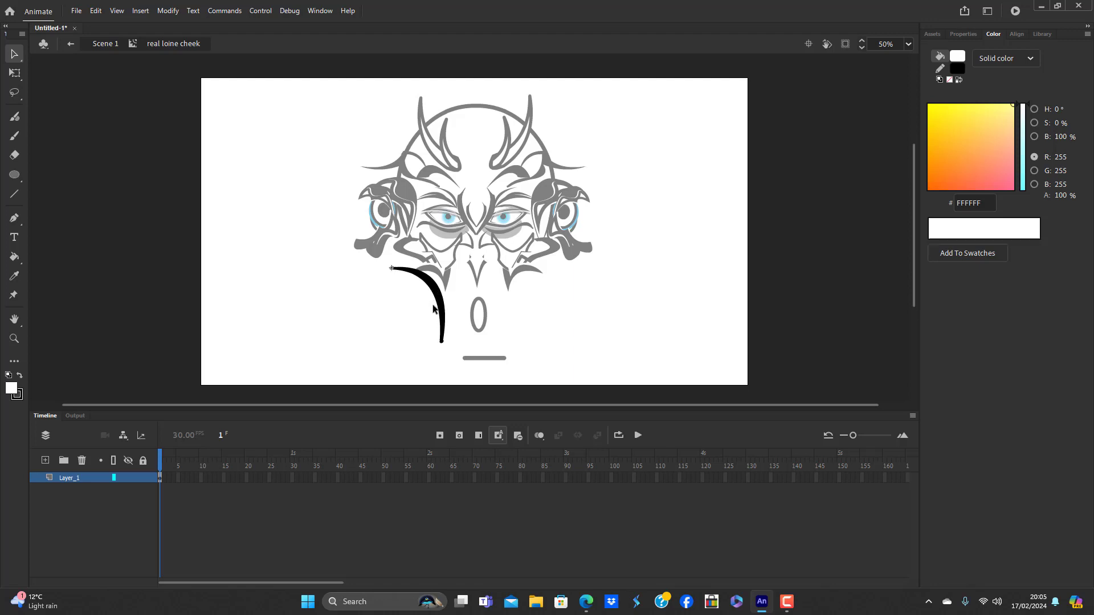
pyautogui.click(447, 299)
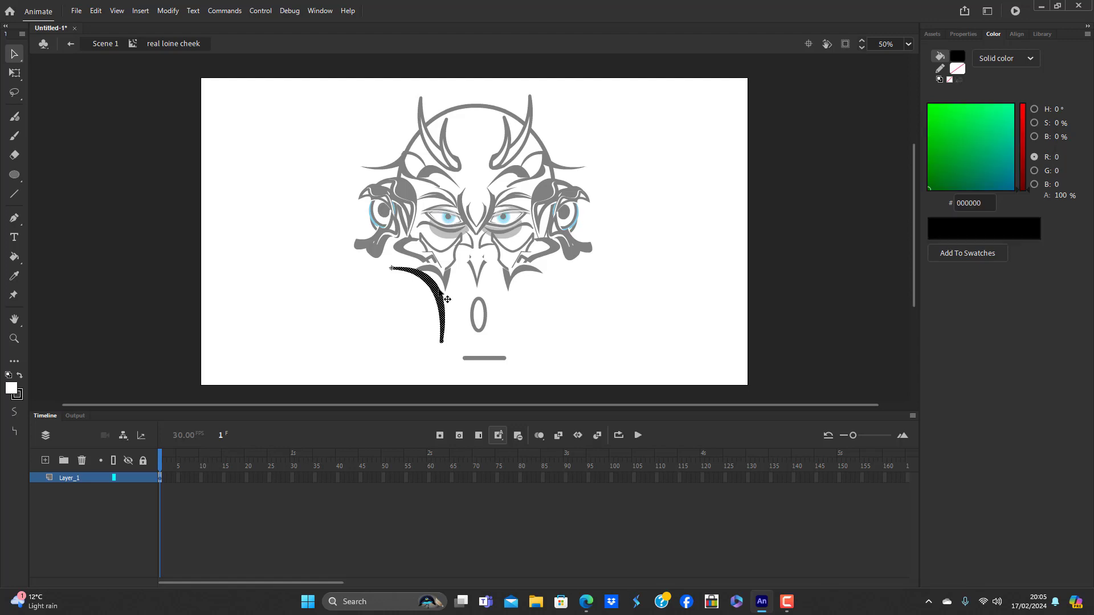
pyautogui.hotkey('ctrl', 'shift', 'v')
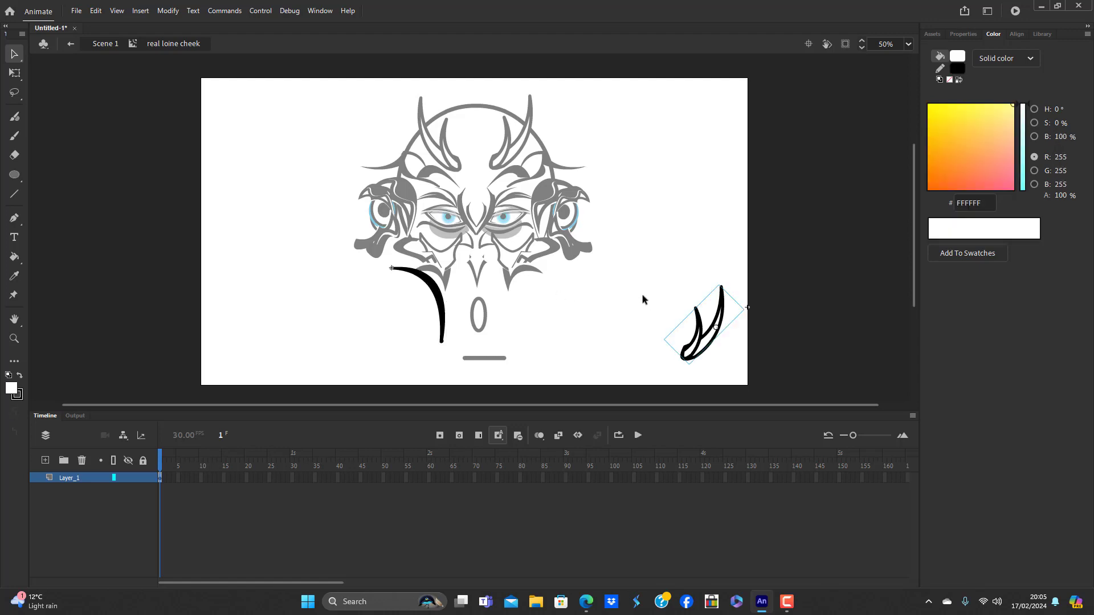
pyautogui.press('Delete')
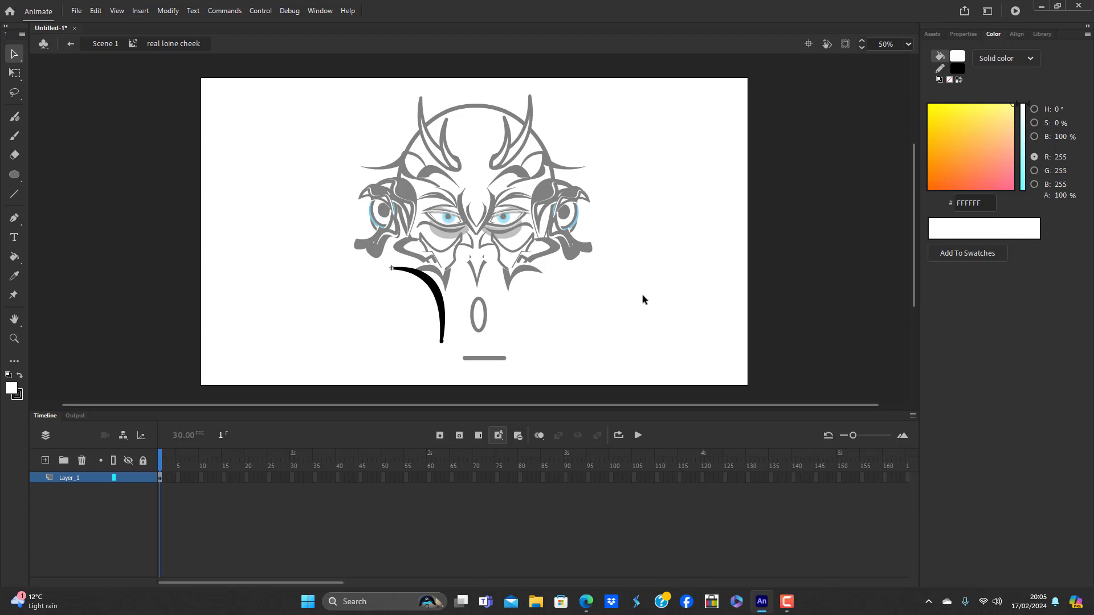
# Paste the copied horn into the cheek symbol, rotate it onto the upper end of the arc, and return to Scene 1
pyautogui.hotkey('ctrl', 'v')
pyautogui.moveTo(477, 249)
pyautogui.mouseDown()
pyautogui.moveTo(455, 312)
pyautogui.moveTo(436, 325)
pyautogui.moveTo(416, 323)
pyautogui.moveTo(412, 273)
pyautogui.moveTo(390, 278)
pyautogui.mouseUp()
pyautogui.press('q')
pyautogui.moveTo(451, 339); pyautogui.dragTo(430, 287)
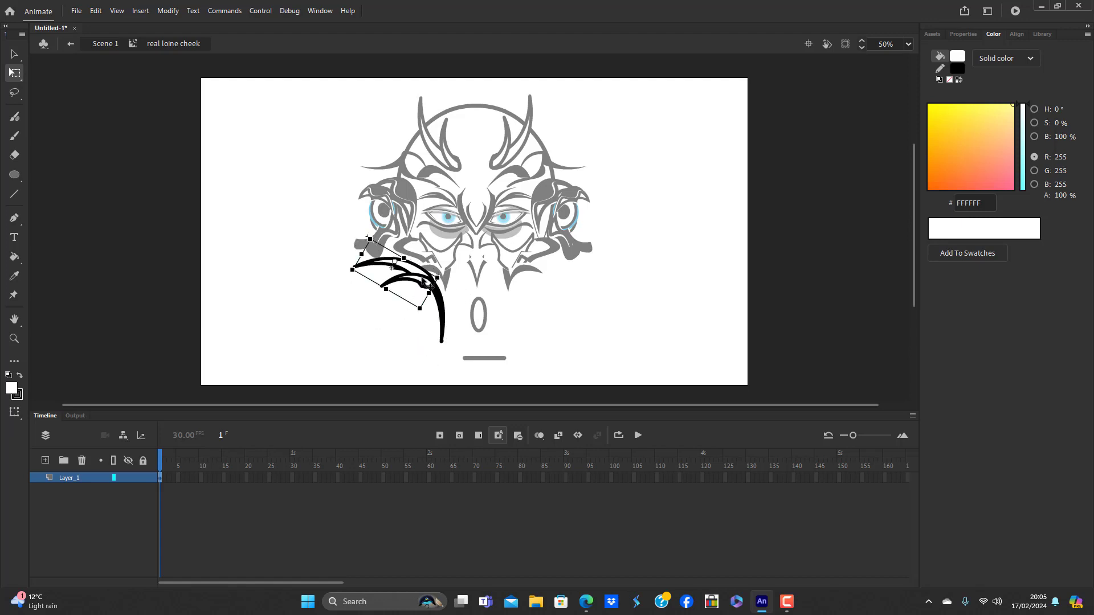
pyautogui.click(412, 346)
pyautogui.click(426, 281)
pyautogui.moveTo(439, 269); pyautogui.dragTo(437, 266)
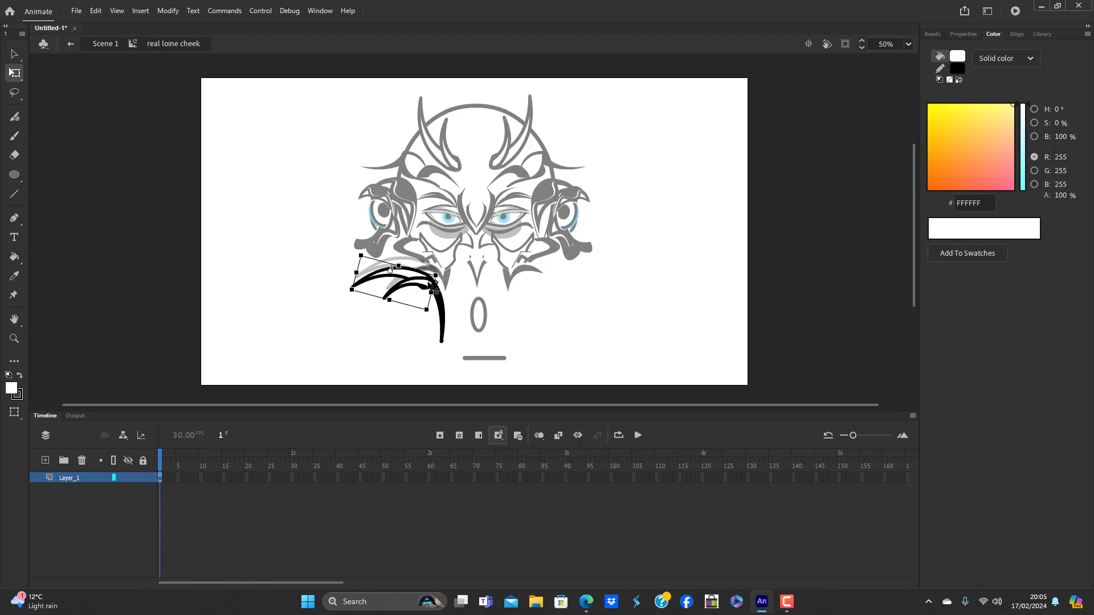
pyautogui.doubleClick(361, 347)
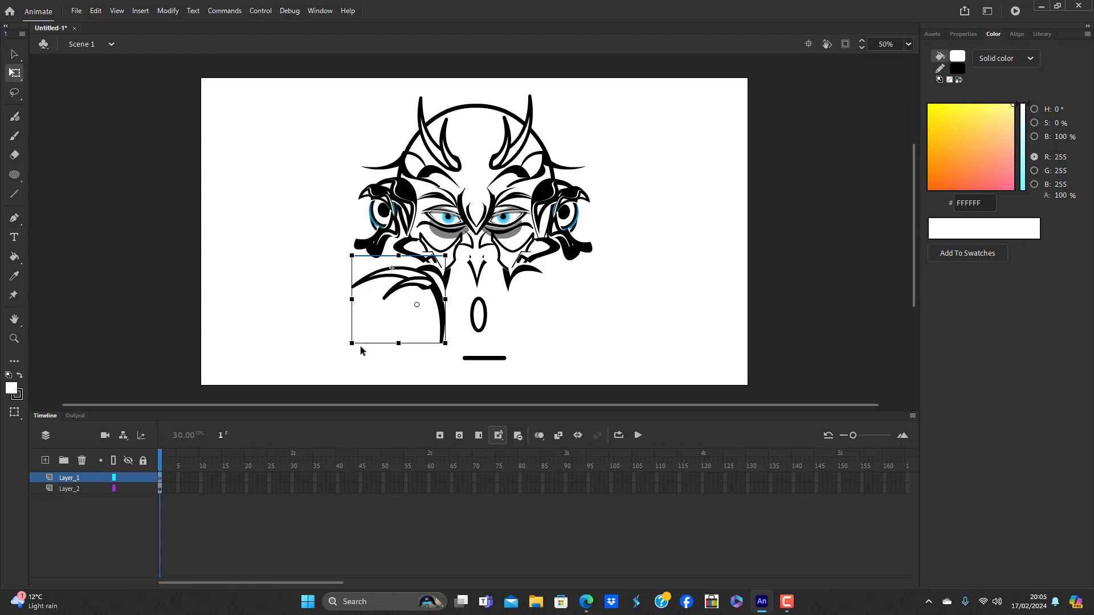
# Scale and rotate the left cheek piece so its arc runs from under the face down towards the chin line
pyautogui.moveTo(445, 343); pyautogui.dragTo(436, 330)
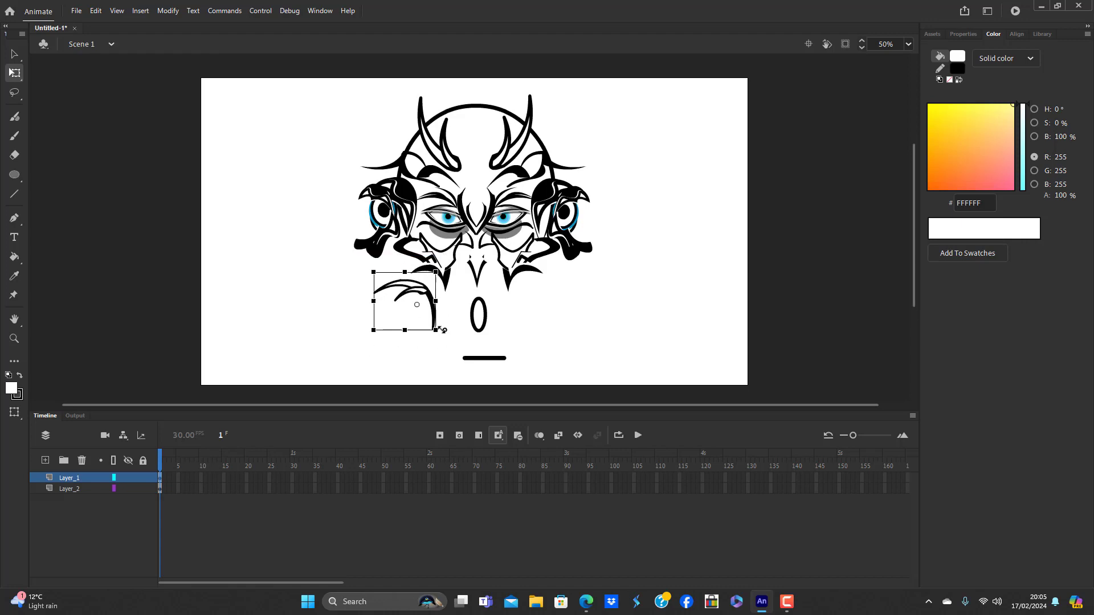
pyautogui.moveTo(451, 280); pyautogui.dragTo(424, 306)
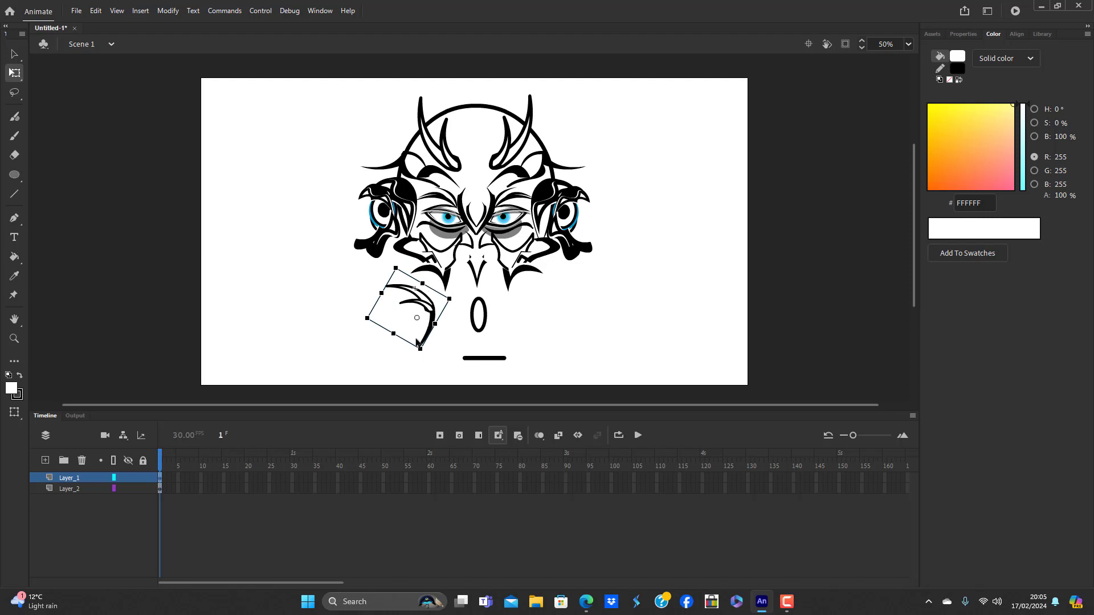
pyautogui.moveTo(421, 348); pyautogui.dragTo(422, 368)
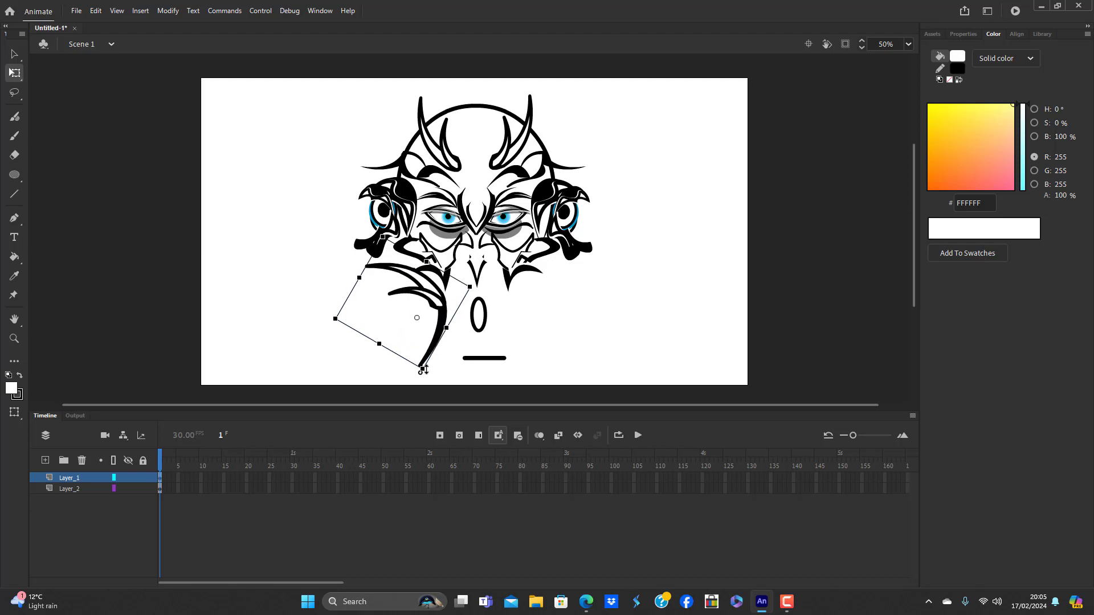
pyautogui.moveTo(473, 286); pyautogui.dragTo(440, 298)
pyautogui.click(569, 348)
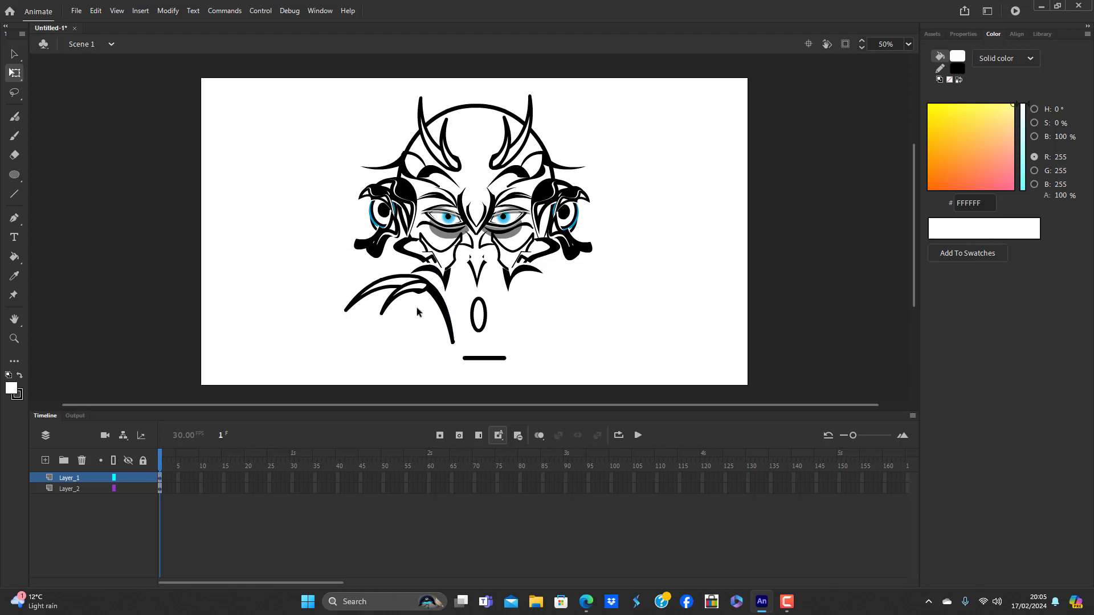
# Duplicate the left cheek piece, flip the copy horizontally, and place it as a mirror image on the right side of the mouth
pyautogui.click(427, 293)
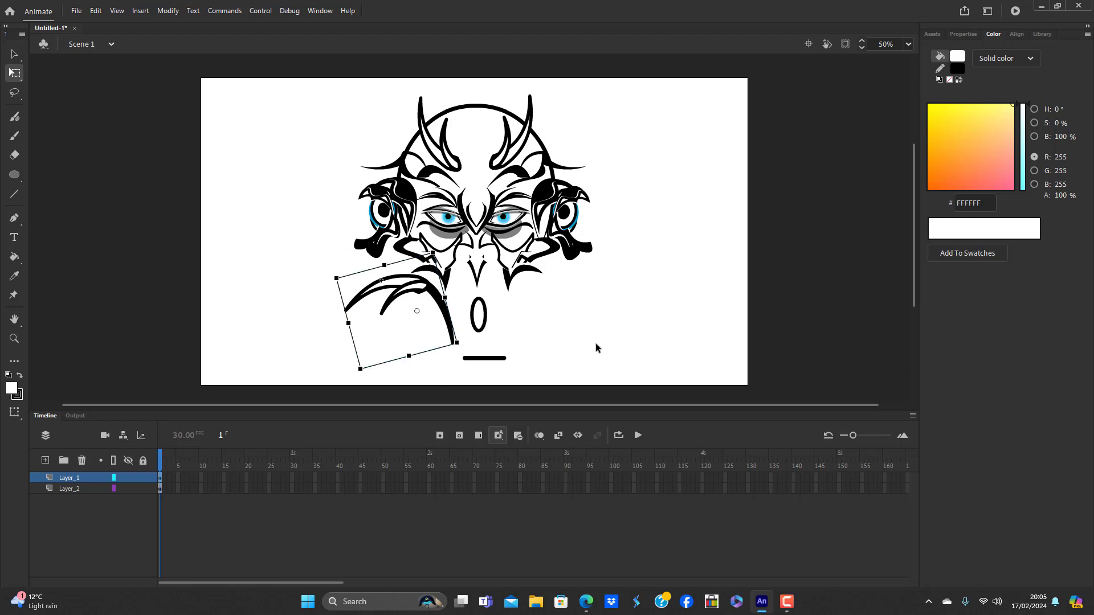
pyautogui.moveTo(434, 291); pyautogui.dragTo(575, 291)
pyautogui.click(168, 10)
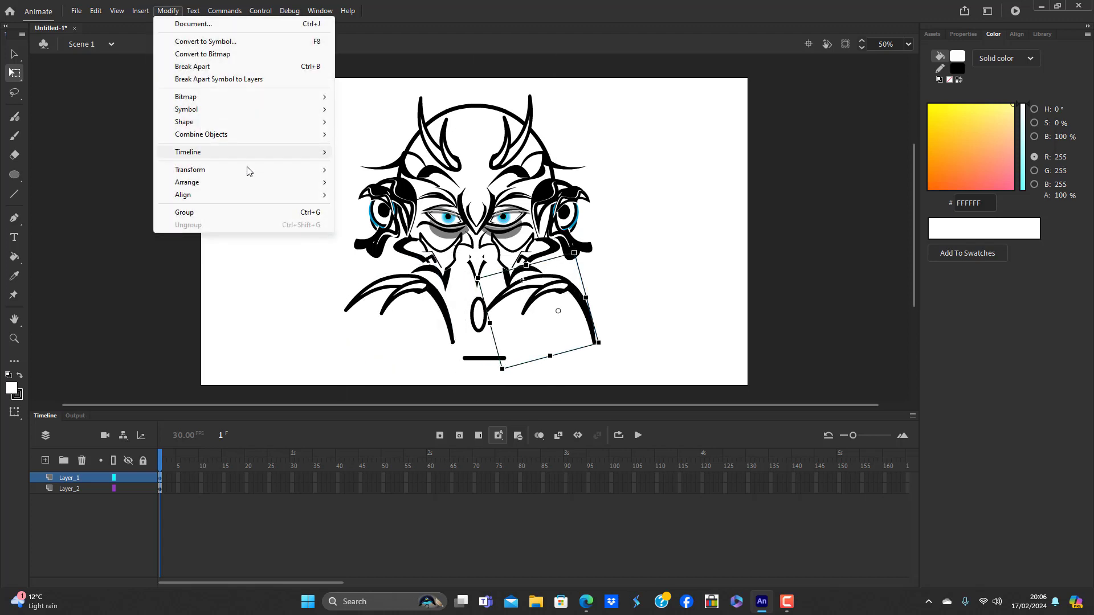
pyautogui.moveTo(250, 169)
pyautogui.click(399, 293)
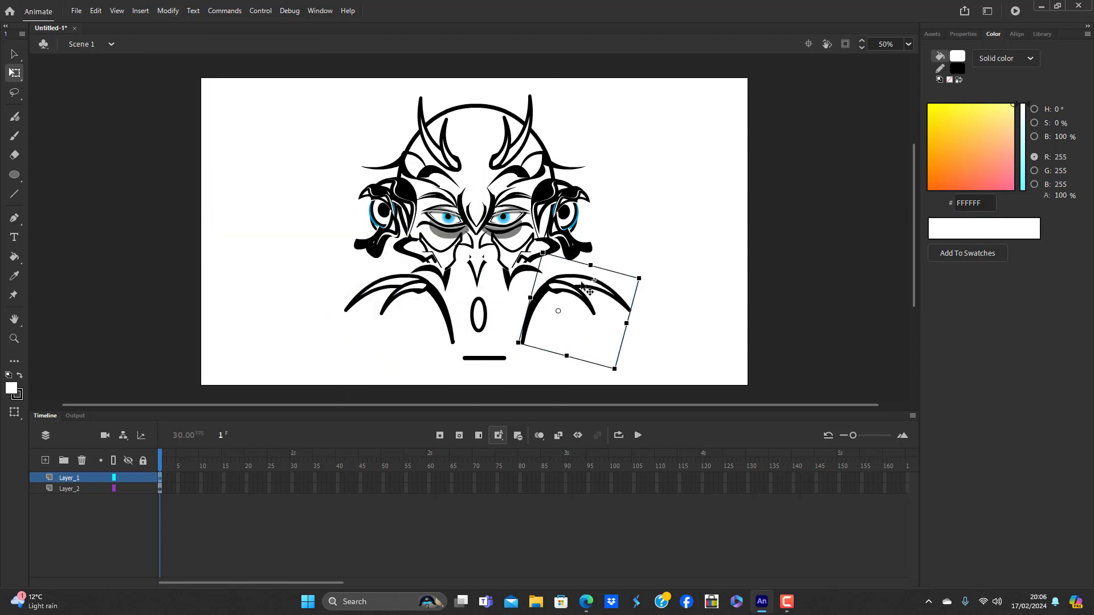
pyautogui.moveTo(582, 282); pyautogui.dragTo(563, 283)
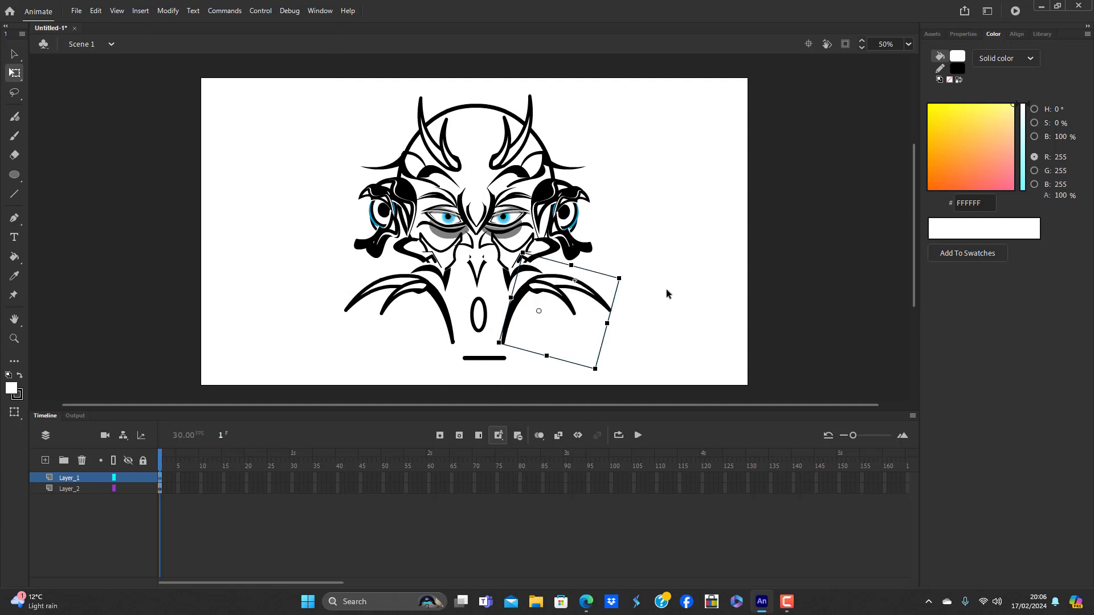
pyautogui.click(699, 282)
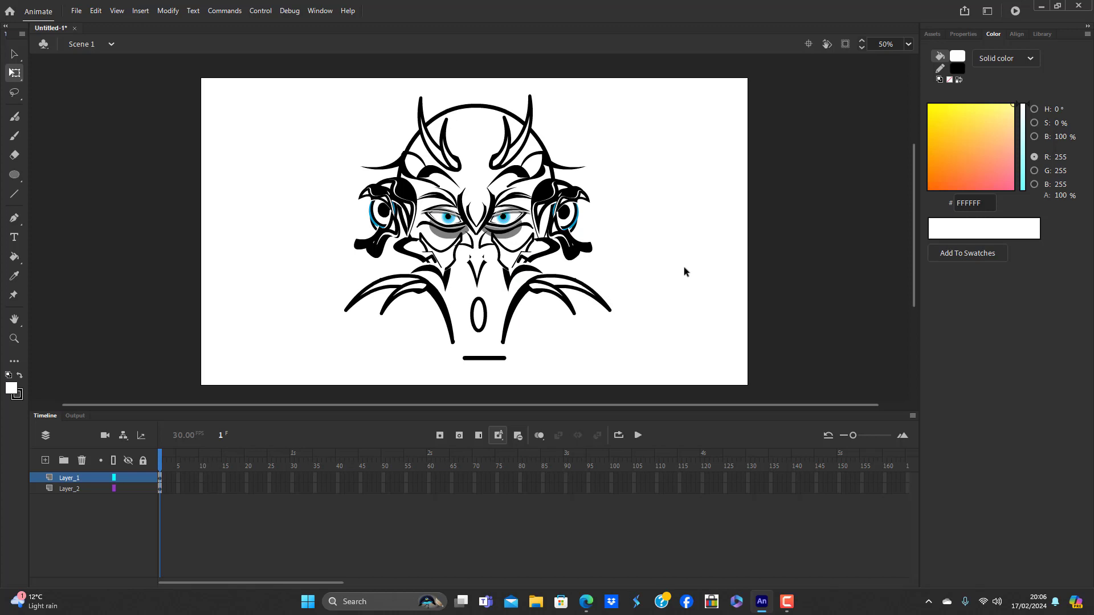
# Inside the cheek symbol, add a rotated branch across the horn shape at the top of the arc, and return to Scene 1
pyautogui.click(431, 294)
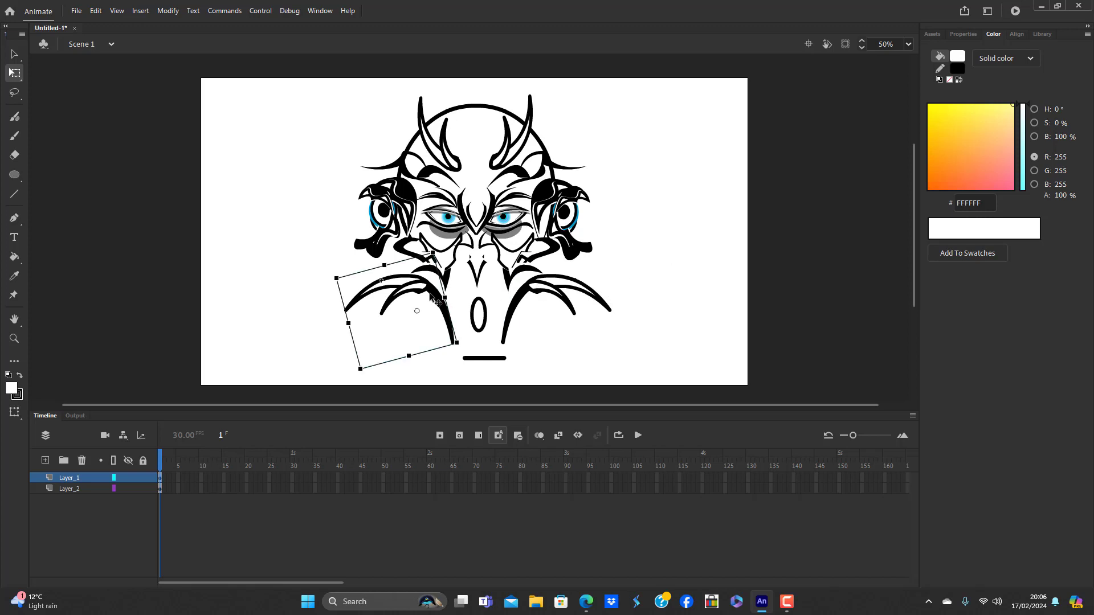
pyautogui.doubleClick(431, 295)
pyautogui.rightClick(391, 346)
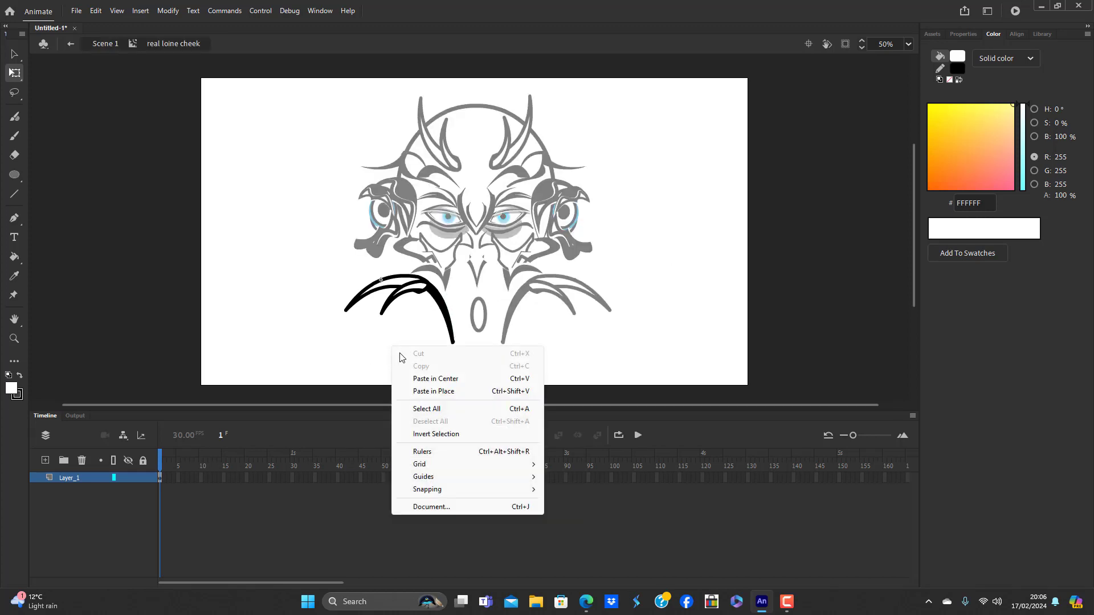
pyautogui.click(435, 408)
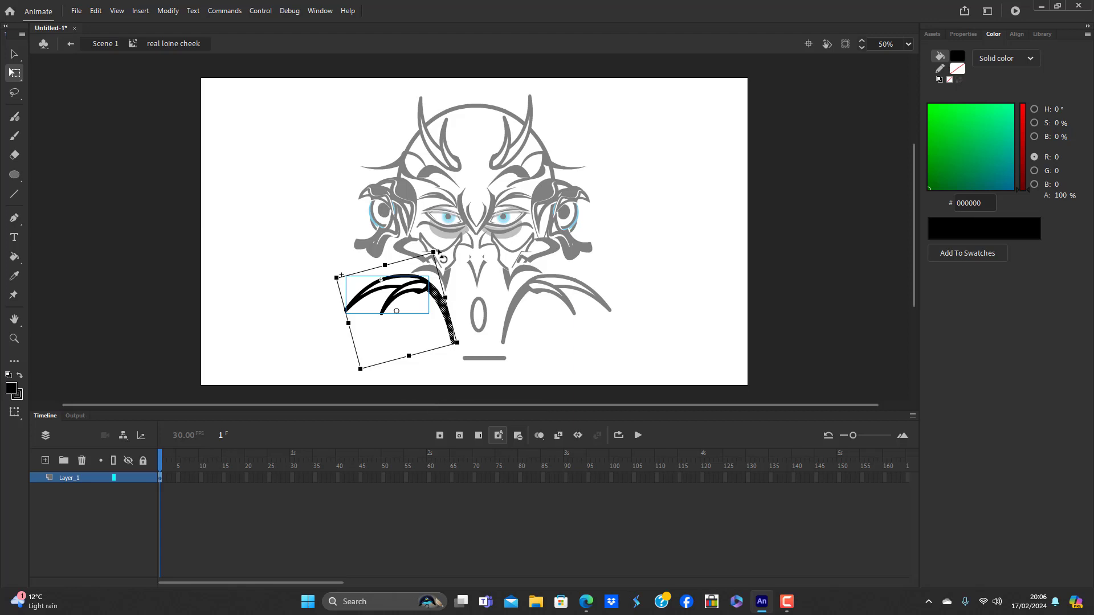
pyautogui.moveTo(434, 251)
pyautogui.mouseDown()
pyautogui.moveTo(437, 331)
pyautogui.moveTo(435, 293)
pyautogui.moveTo(408, 262)
pyautogui.moveTo(403, 274)
pyautogui.mouseUp()
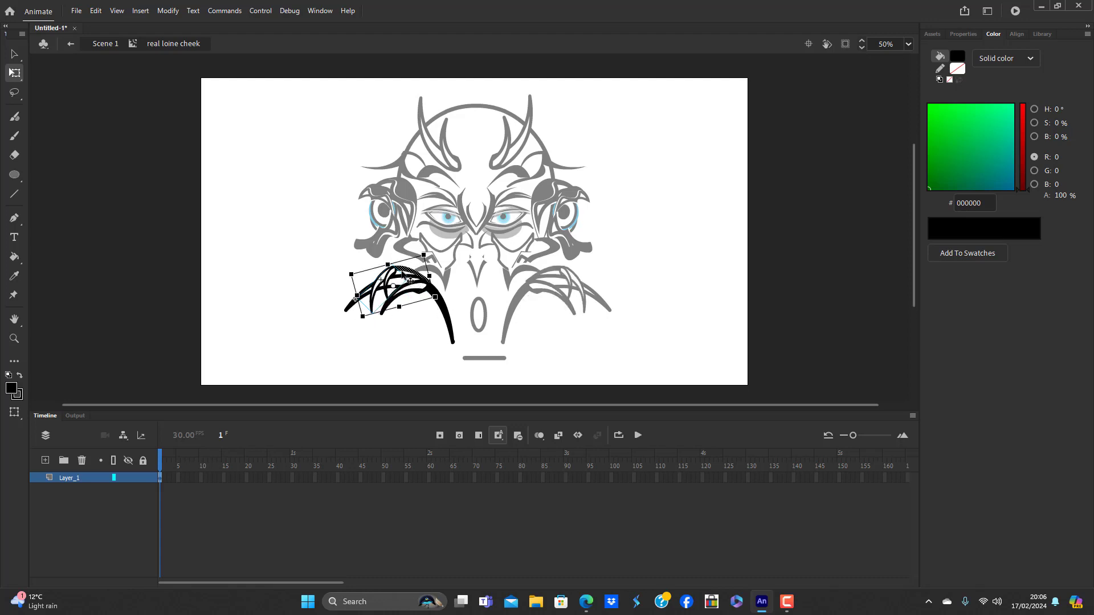
pyautogui.doubleClick(402, 348)
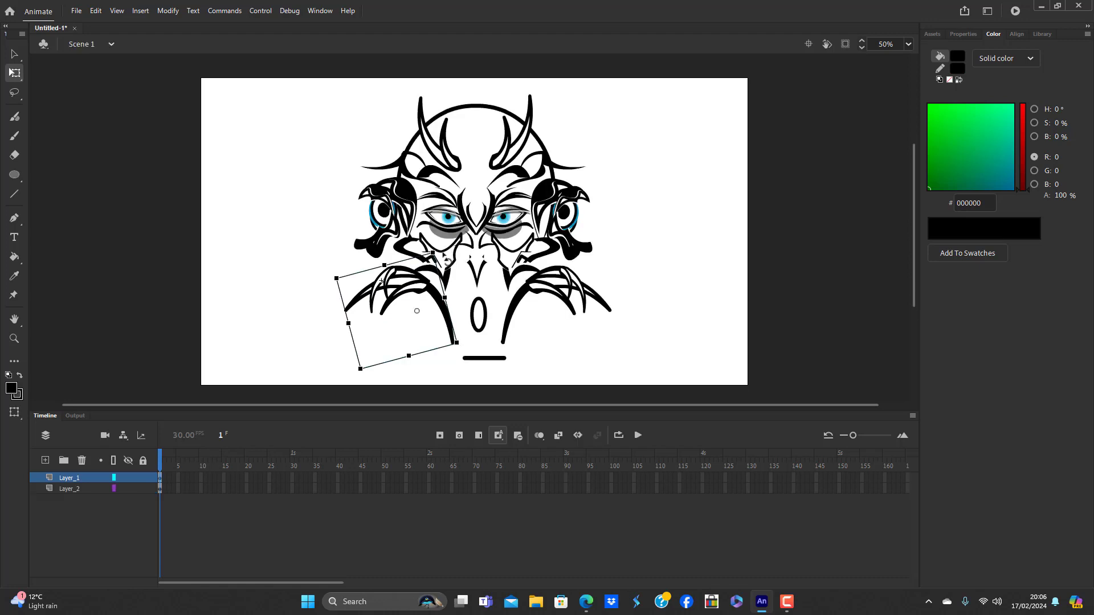
# Try the left cheek piece at different rotations and positions beside and above the head
pyautogui.moveTo(438, 252); pyautogui.dragTo(462, 369)
pyautogui.moveTo(466, 306); pyautogui.dragTo(407, 302)
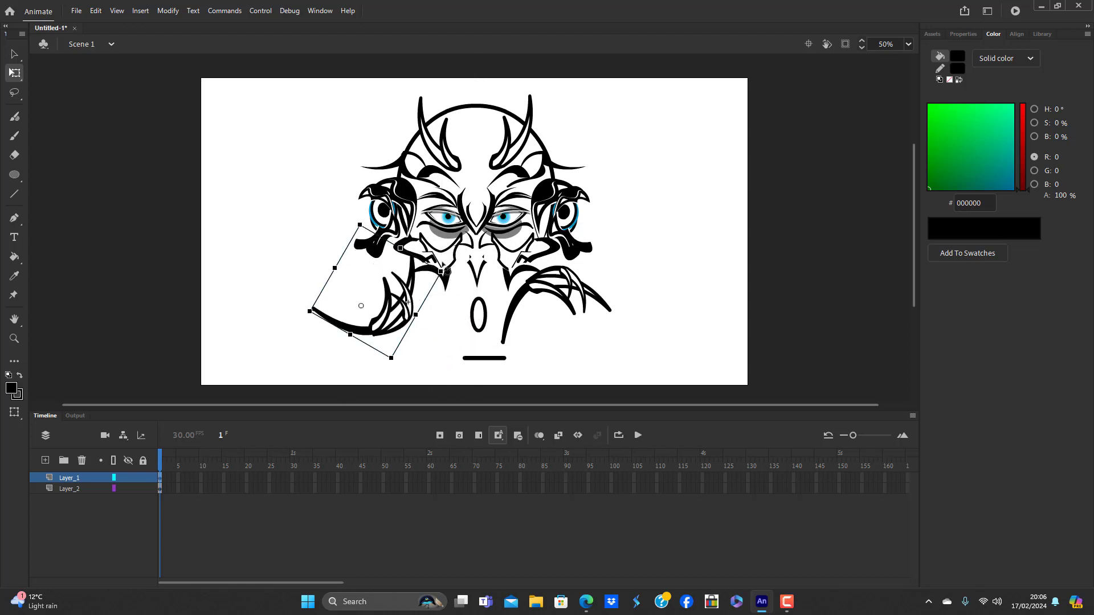
pyautogui.moveTo(438, 260); pyautogui.dragTo(371, 242)
pyautogui.moveTo(373, 284); pyautogui.dragTo(406, 121)
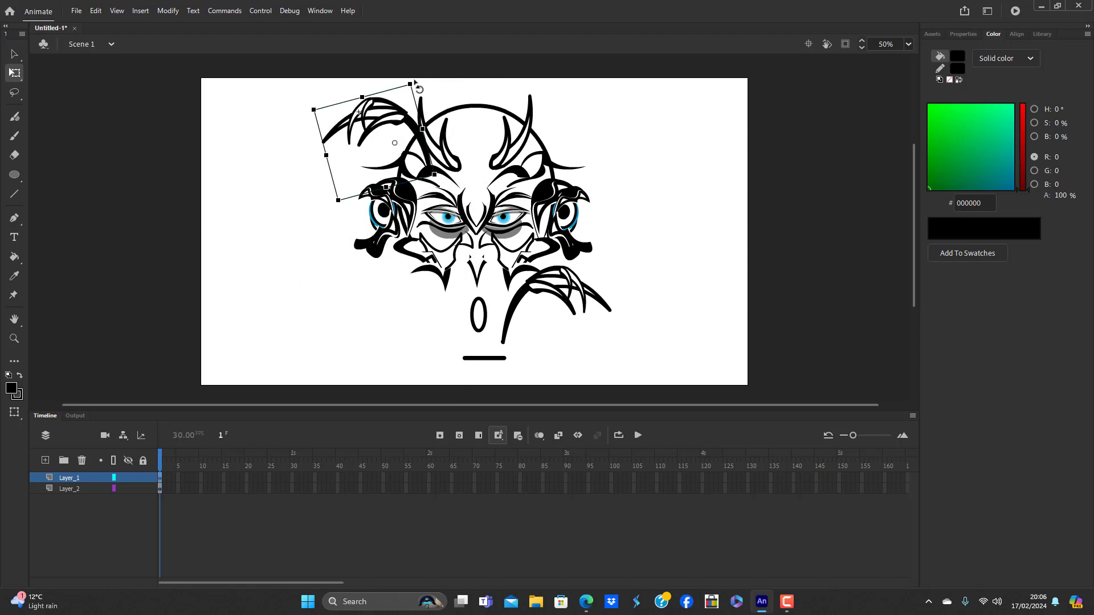
pyautogui.moveTo(414, 83); pyautogui.dragTo(374, 85)
pyautogui.moveTo(400, 119); pyautogui.dragTo(385, 135)
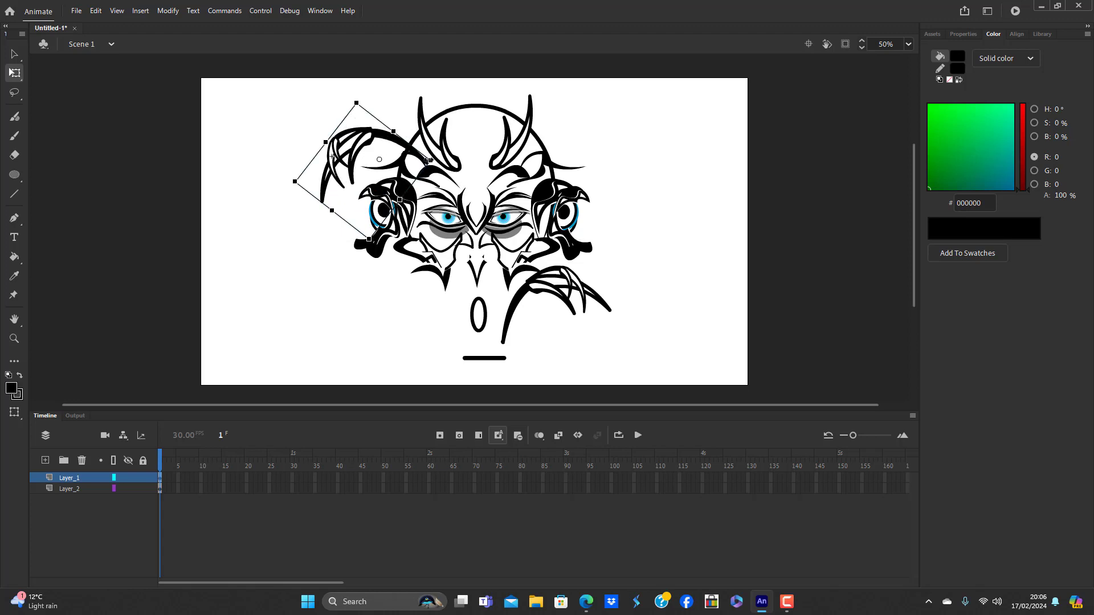
pyautogui.moveTo(435, 160); pyautogui.dragTo(355, 335)
# Delete the left cheek piece
pyautogui.click(437, 181)
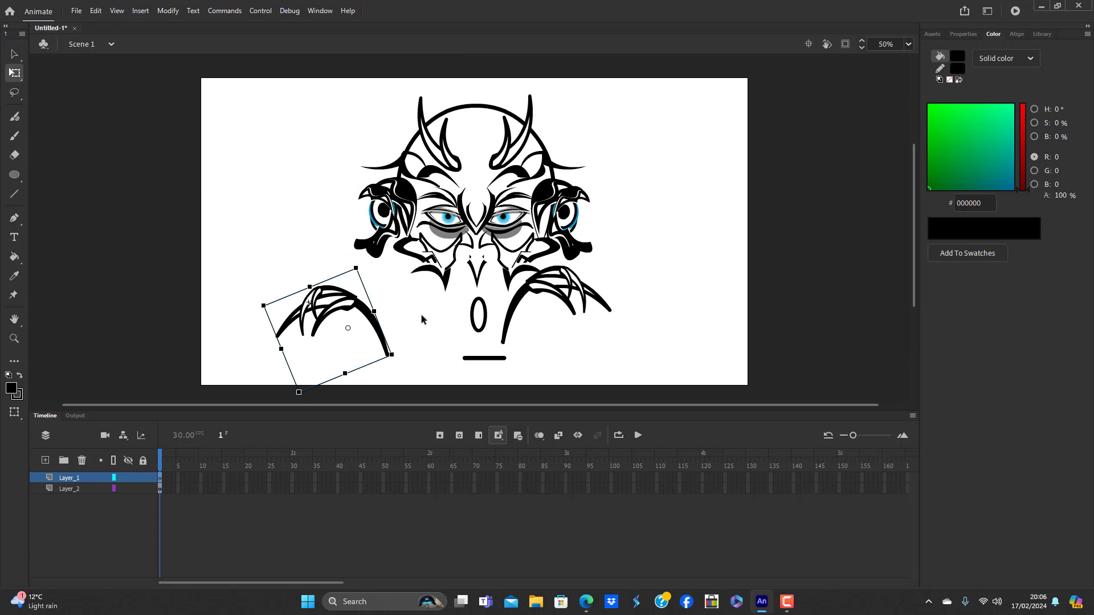
pyautogui.press('Delete')
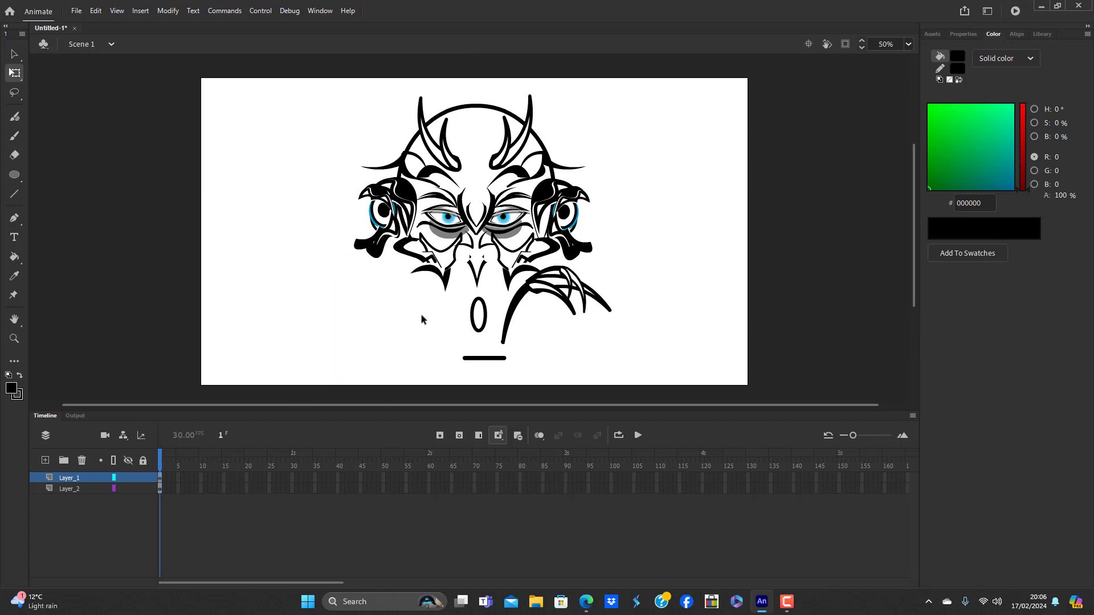
# Duplicate the right cheek piece's symbol and delete the long curved arc inside the copy
pyautogui.click(568, 288)
pyautogui.click(564, 296)
pyautogui.rightClick(563, 291)
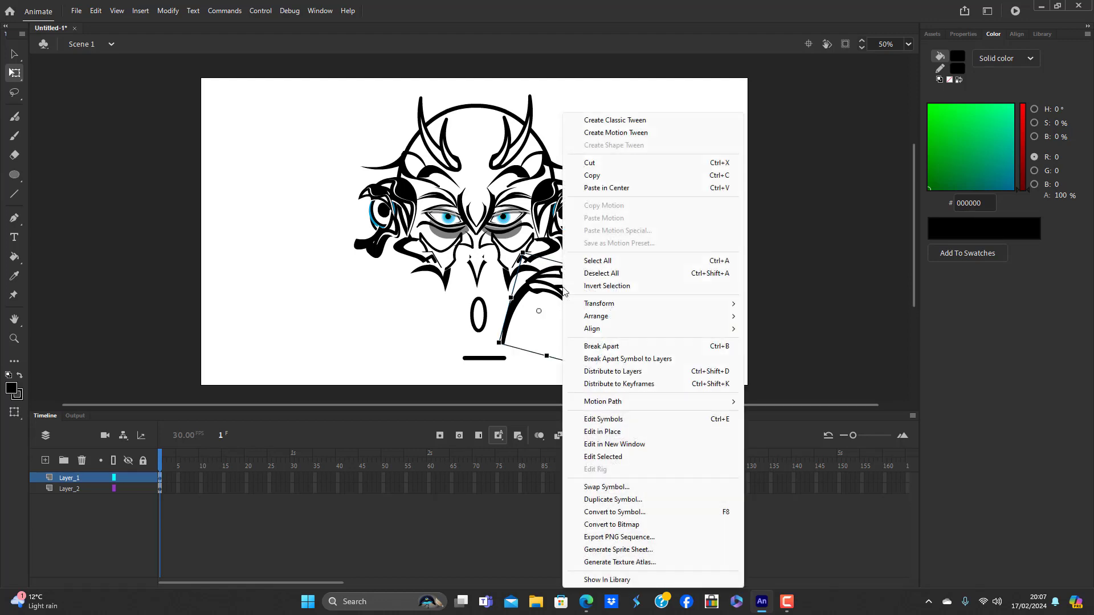
pyautogui.click(612, 500)
pyautogui.click(642, 288)
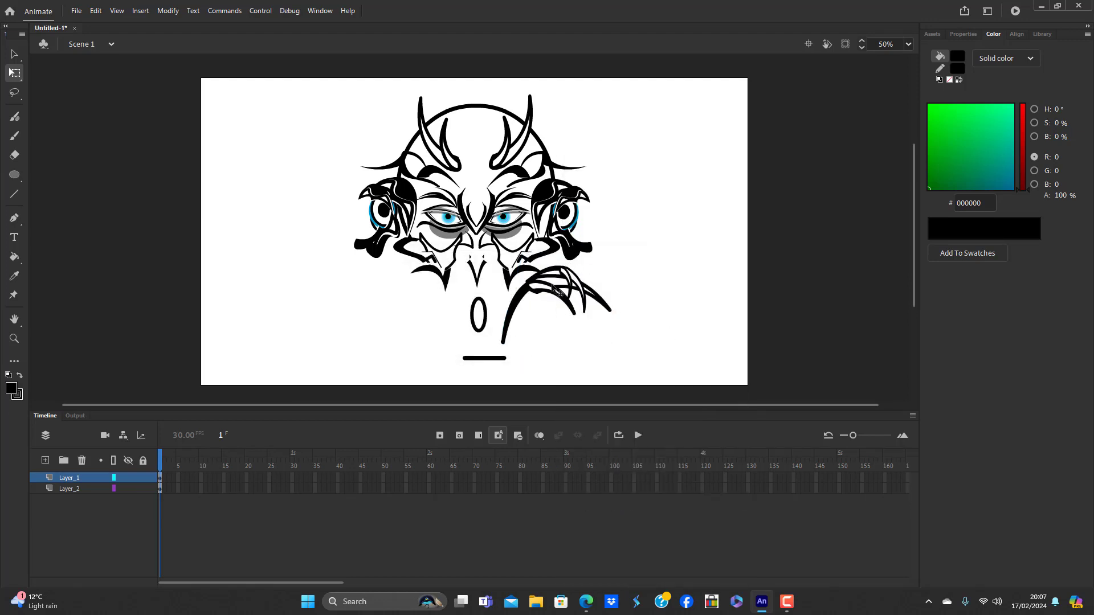
pyautogui.doubleClick(547, 326)
pyautogui.click(518, 313)
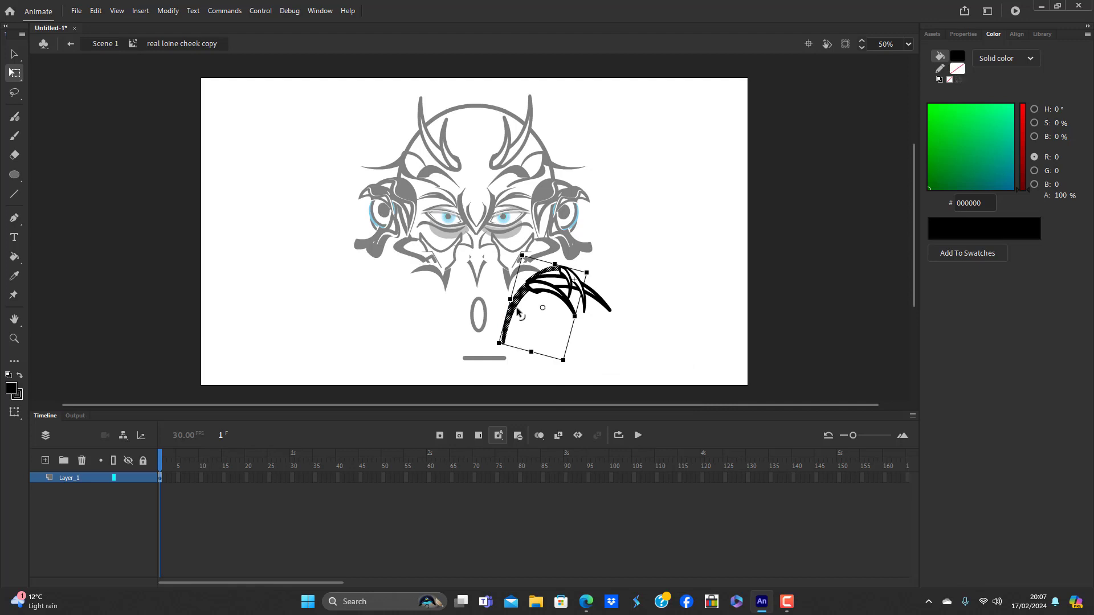
pyautogui.press('Delete')
# Rotate the crossing branch inside the copied cheek symbol so it sweeps up and outward, with its base at the inner end of the horns
pyautogui.click(564, 267)
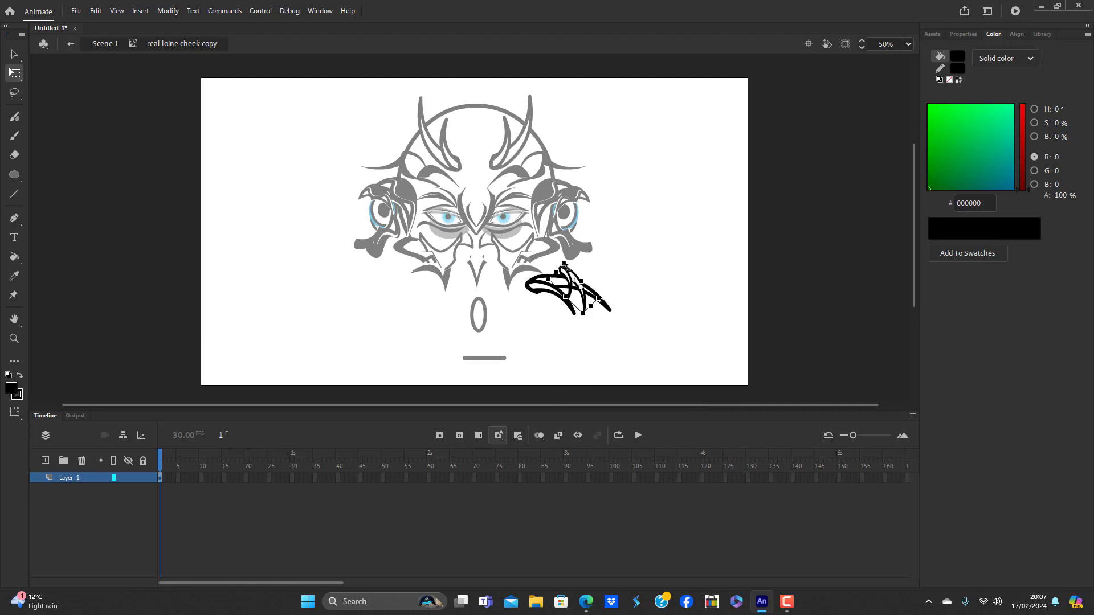
pyautogui.moveTo(602, 291)
pyautogui.mouseDown()
pyautogui.moveTo(598, 275)
pyautogui.moveTo(545, 281)
pyautogui.moveTo(555, 283)
pyautogui.moveTo(571, 248)
pyautogui.mouseUp()
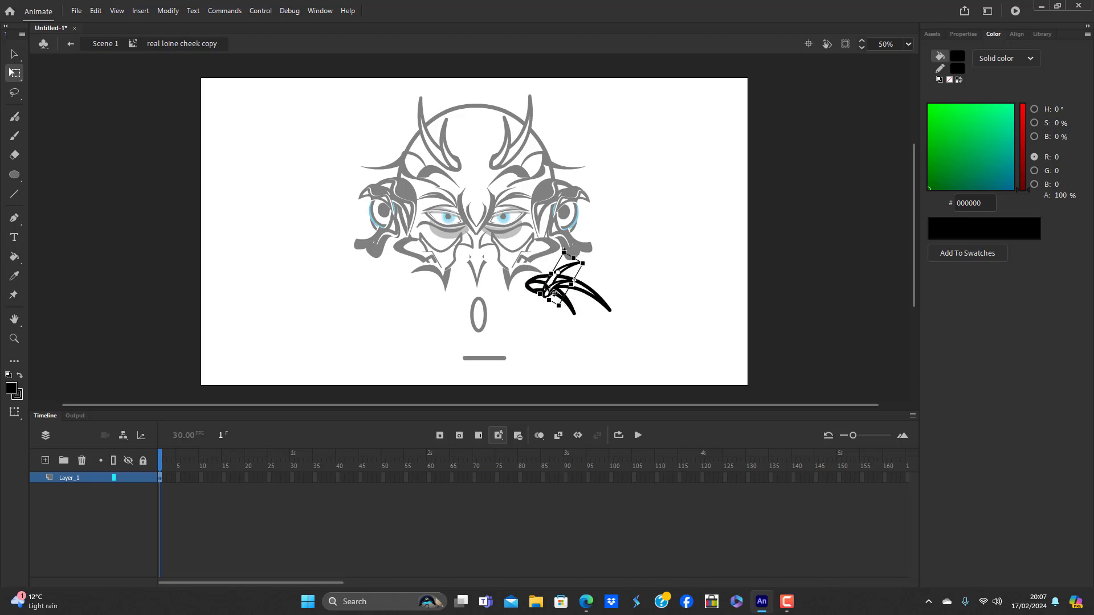
pyautogui.moveTo(551, 288)
pyautogui.mouseDown()
pyautogui.moveTo(533, 284)
pyautogui.moveTo(539, 292)
pyautogui.mouseUp()
# Return to Scene 1, rotate the cheek piece clockwise until its horns point down, and place it against the right cheek
pyautogui.doubleClick(528, 354)
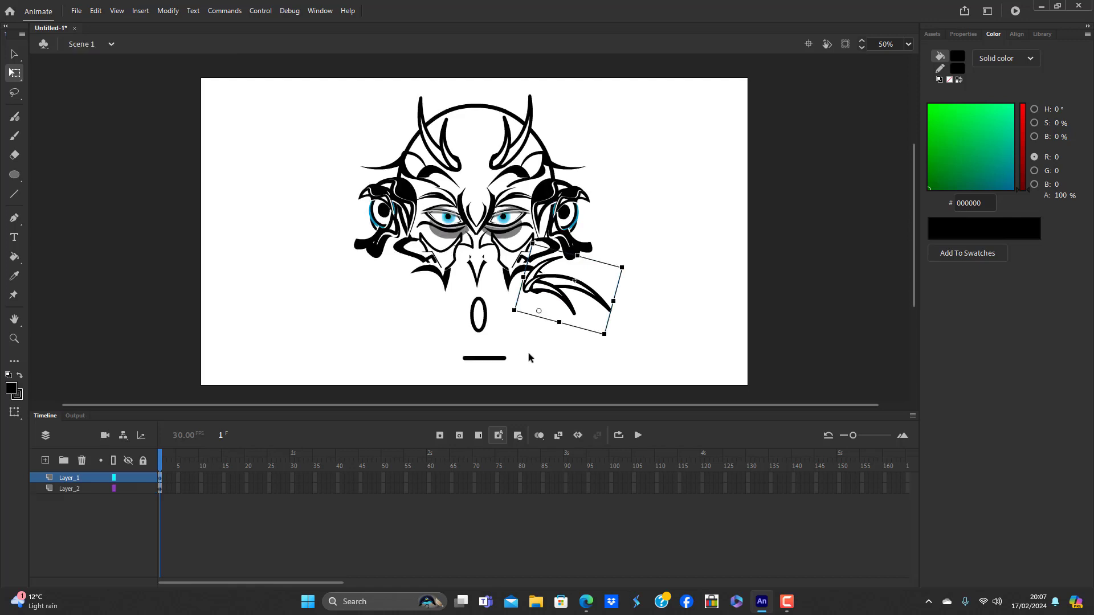
pyautogui.moveTo(630, 261); pyautogui.dragTo(636, 337)
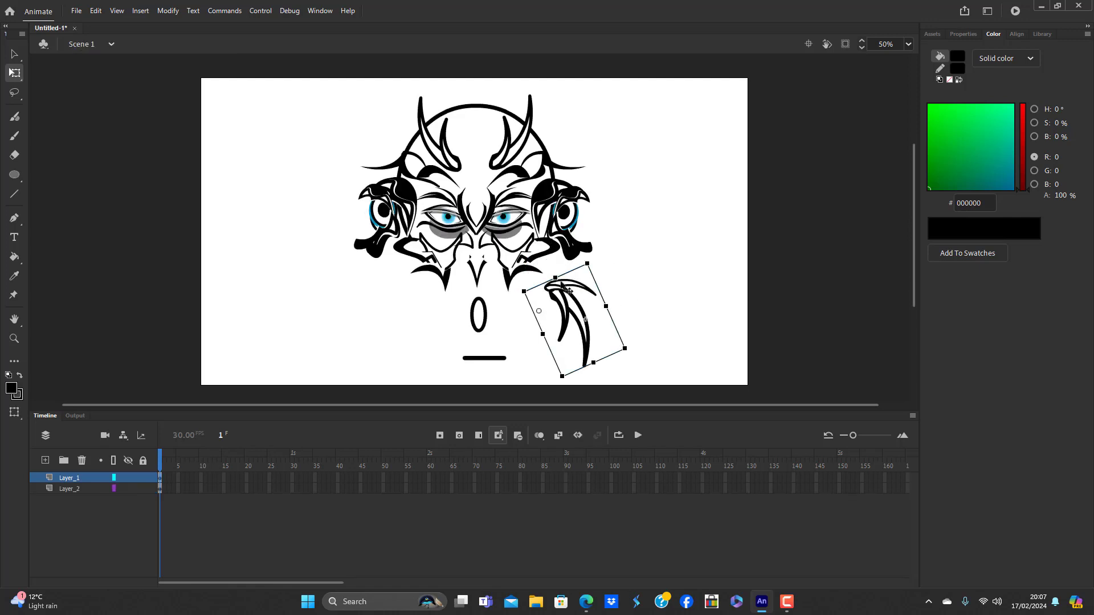
pyautogui.moveTo(565, 306); pyautogui.dragTo(561, 284)
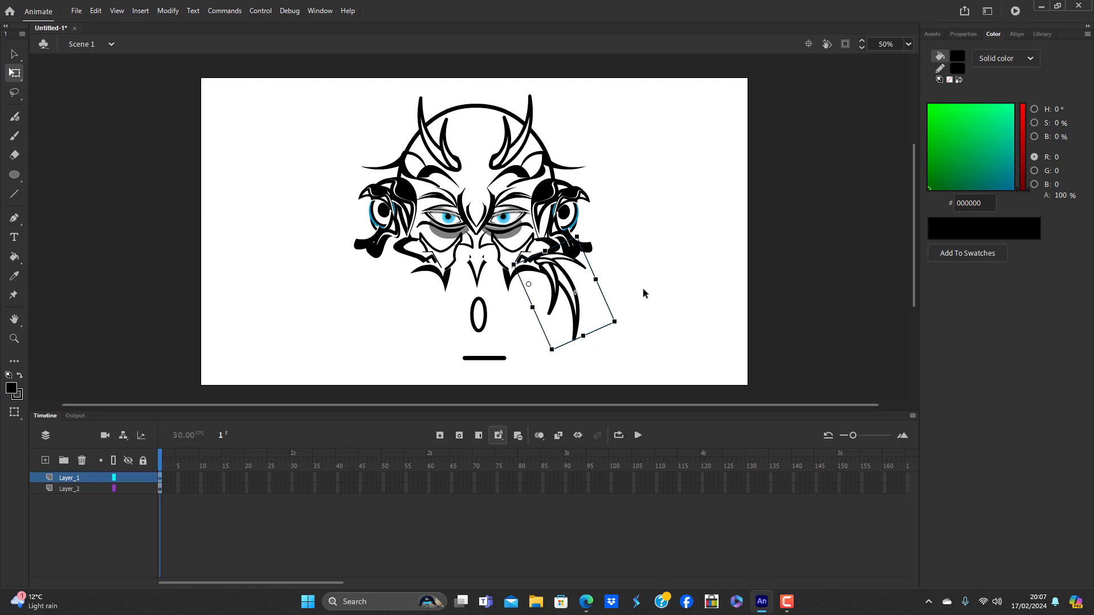
# Flip a copy of the cheek piece horizontally and place it on the left cheek as a mirror image, nudging it down to align
pyautogui.click(168, 10)
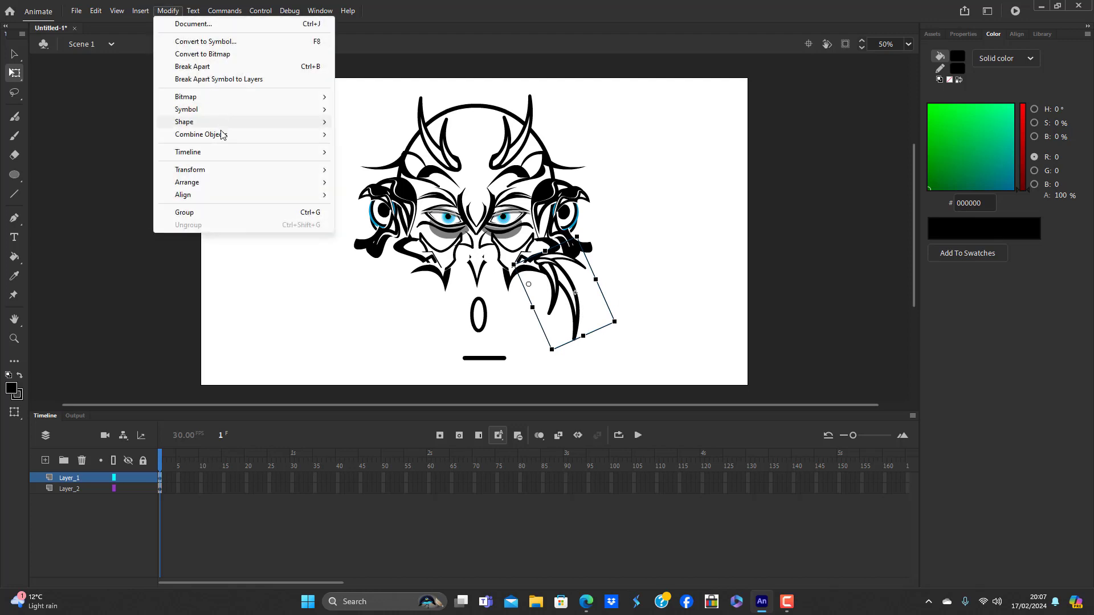
pyautogui.moveTo(226, 171)
pyautogui.click(470, 301)
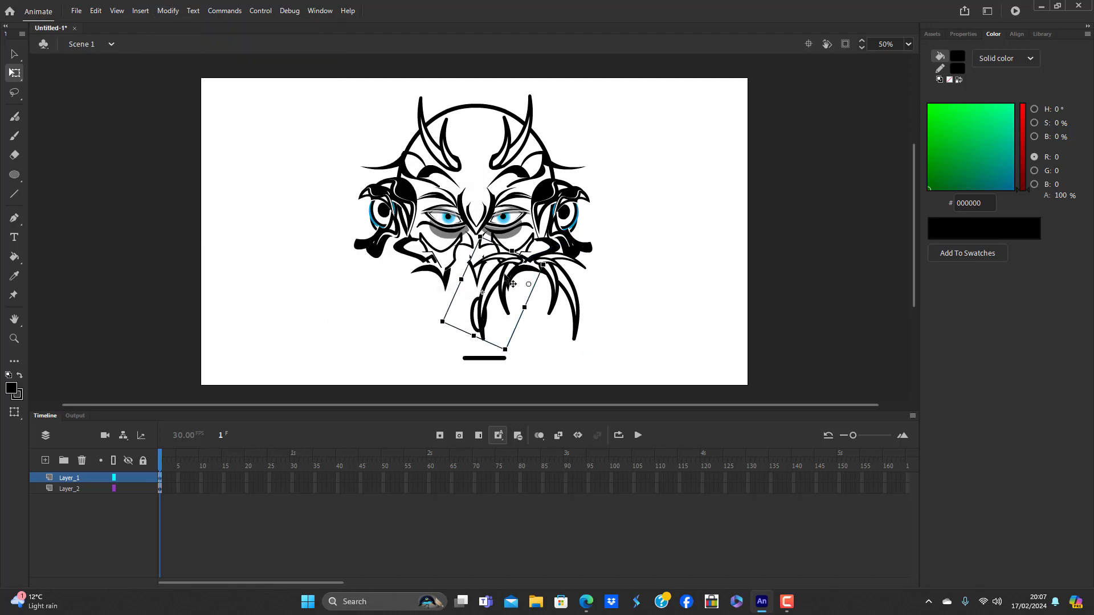
pyautogui.moveTo(520, 277); pyautogui.dragTo(424, 283)
pyautogui.press('Down')
pyautogui.press('Down')
pyautogui.press('Down')
pyautogui.press('Down')
pyautogui.press('Down')
pyautogui.press('Down')
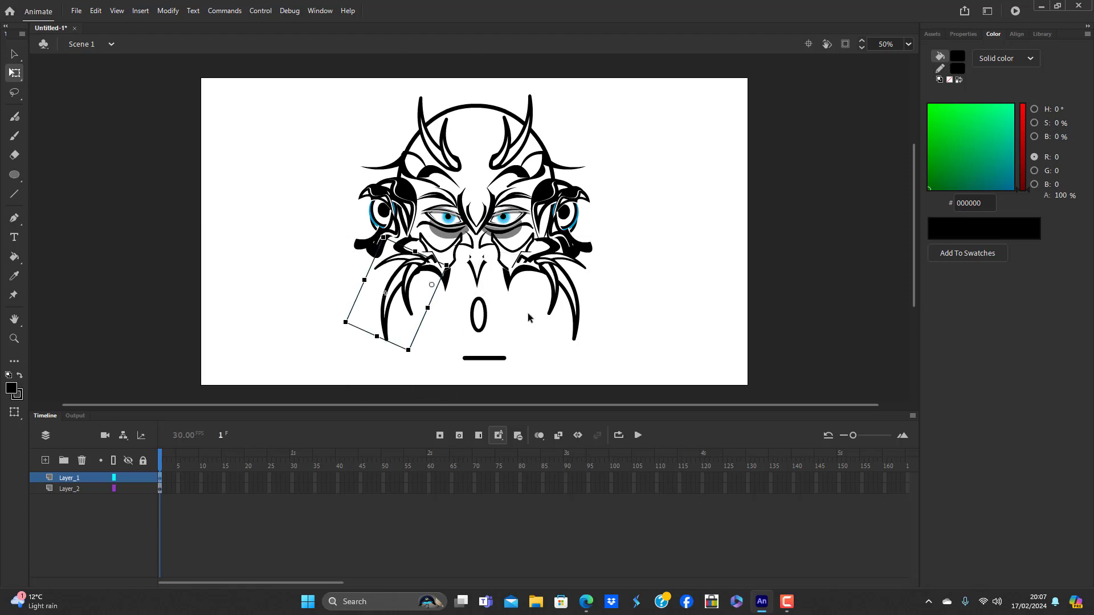
pyautogui.click(682, 317)
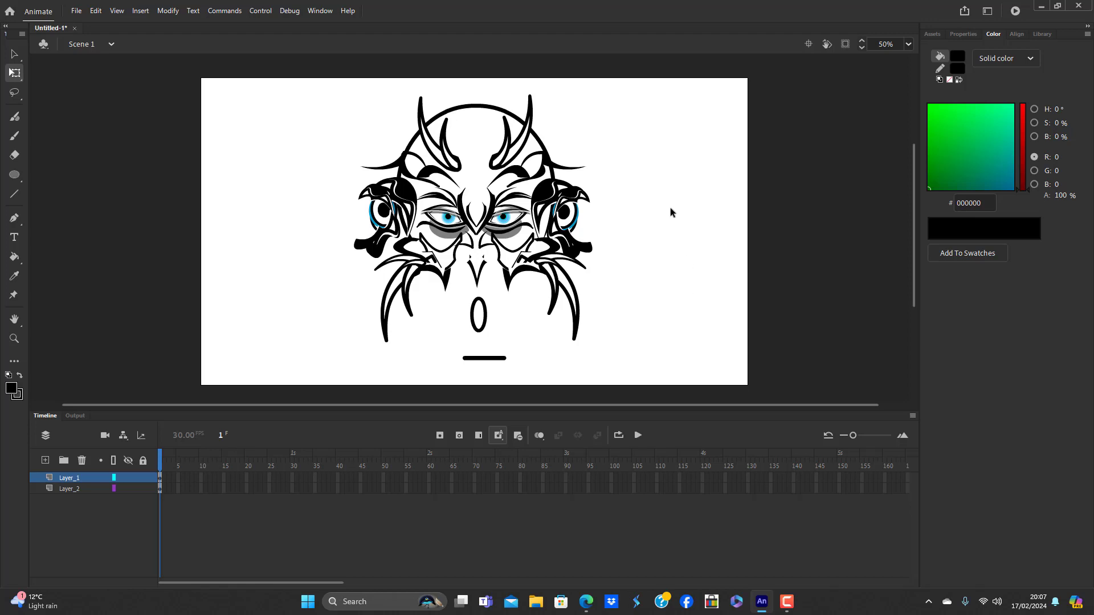
# Enlarge the right ear piece and rotate it clockwise beside the head
pyautogui.click(580, 218)
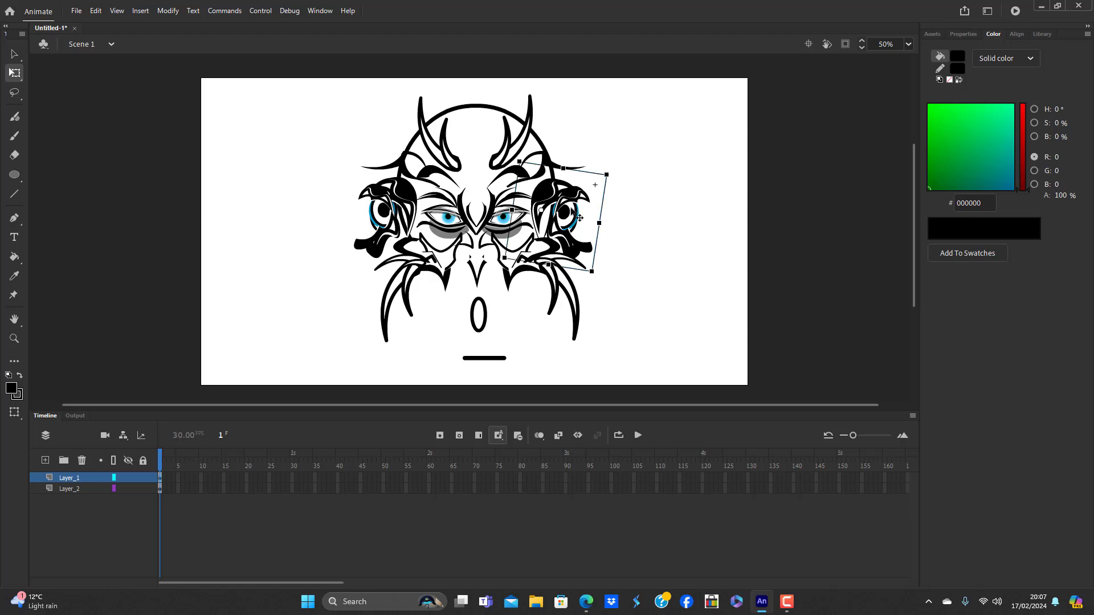
pyautogui.moveTo(592, 273); pyautogui.dragTo(609, 292)
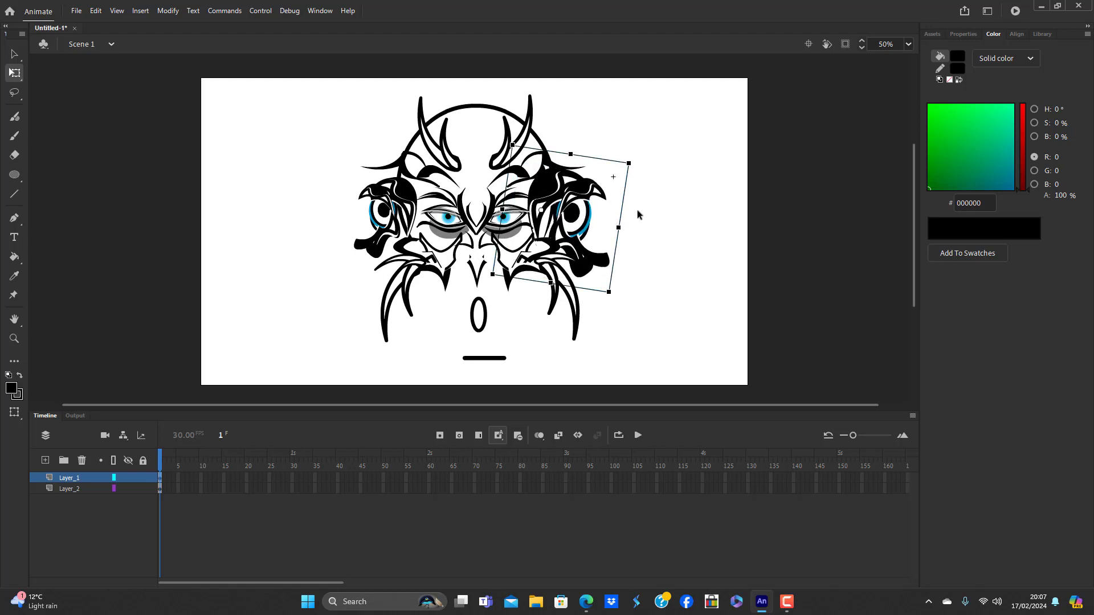
pyautogui.moveTo(652, 195); pyautogui.dragTo(641, 259)
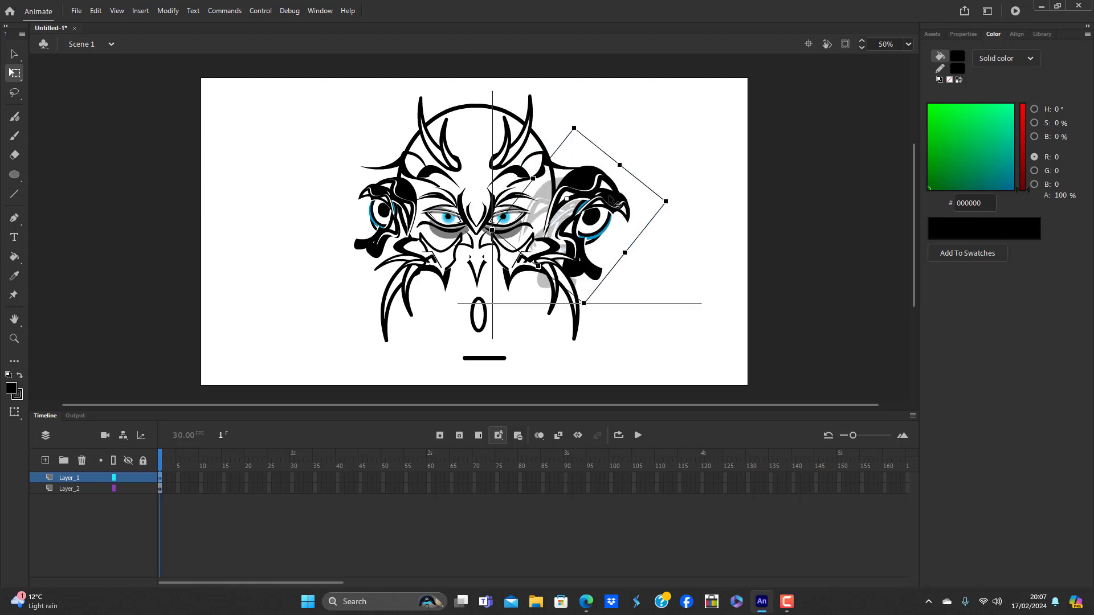
pyautogui.click(674, 271)
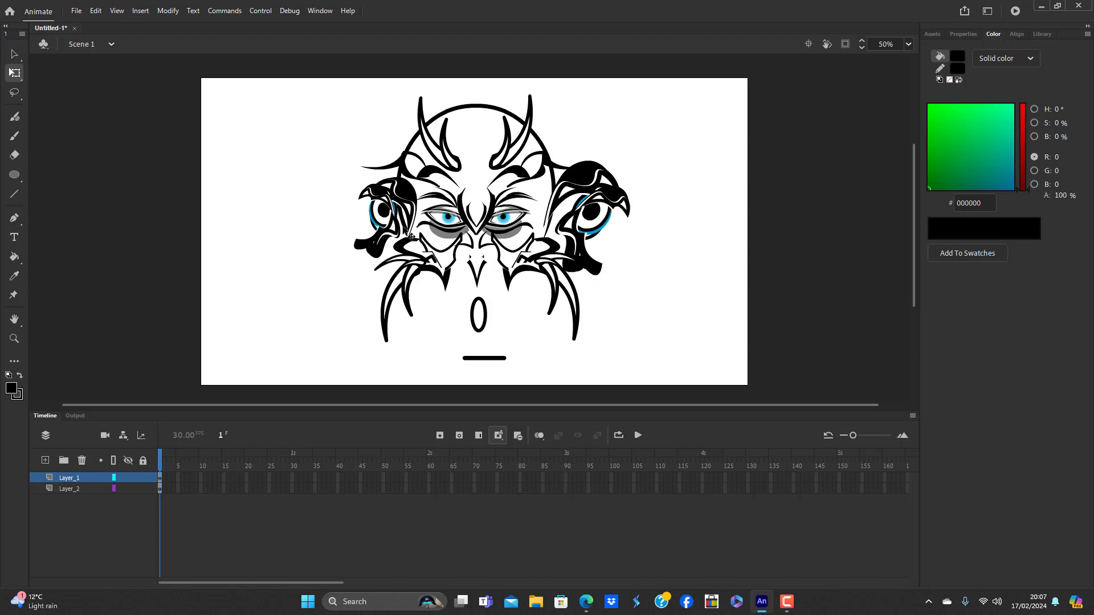
# Delete the left ear piece
pyautogui.click(406, 212)
pyautogui.press('Delete')
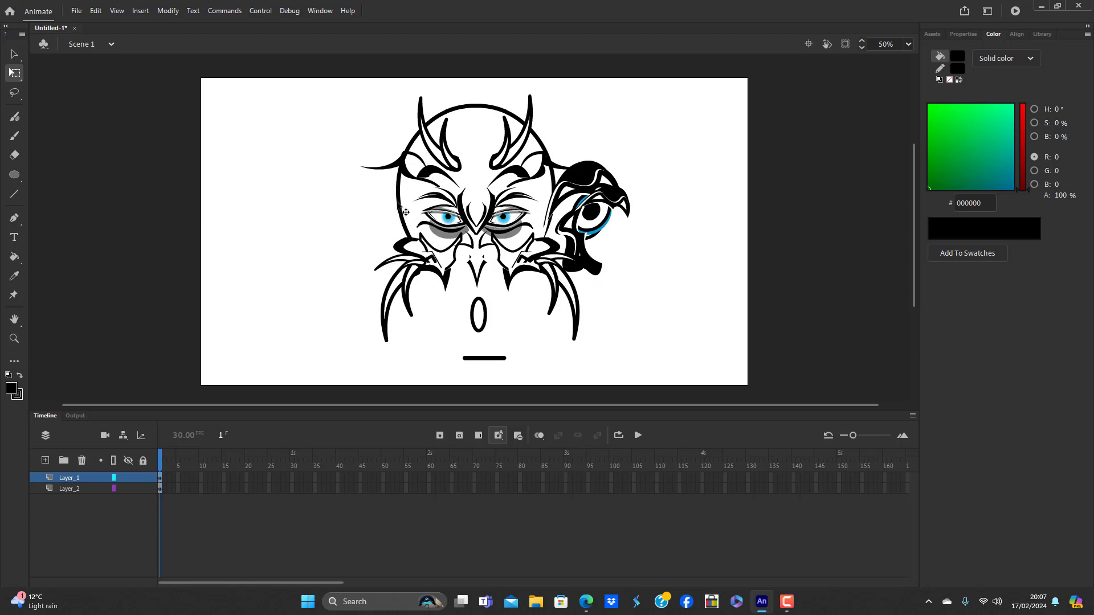
# Rotate the right ear piece until its bone-shaped lower end points outward, and position it over the right edge of the head
pyautogui.moveTo(623, 219); pyautogui.dragTo(612, 252)
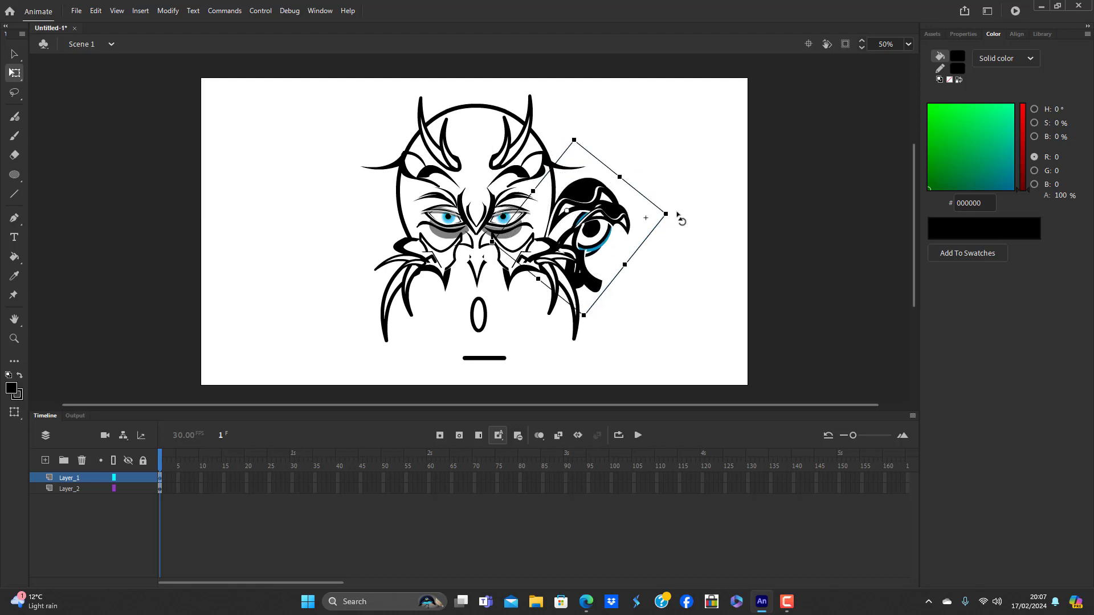
pyautogui.moveTo(681, 220); pyautogui.dragTo(608, 120)
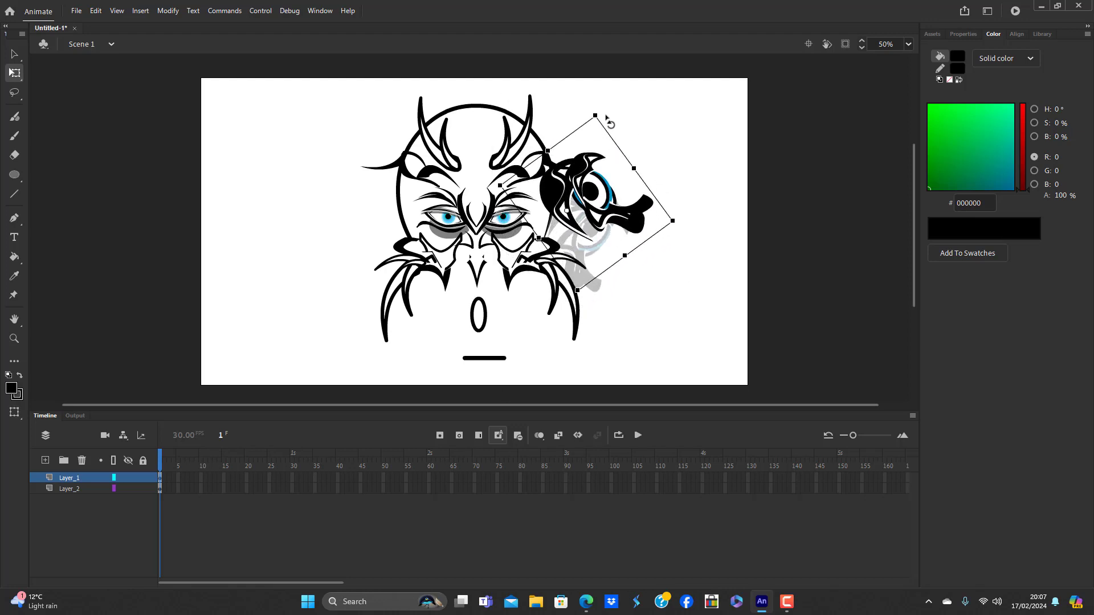
pyautogui.moveTo(615, 204); pyautogui.dragTo(610, 236)
pyautogui.moveTo(679, 254); pyautogui.dragTo(671, 320)
pyautogui.moveTo(644, 178); pyautogui.dragTo(615, 155)
pyautogui.moveTo(609, 238); pyautogui.dragTo(589, 260)
pyautogui.click(654, 299)
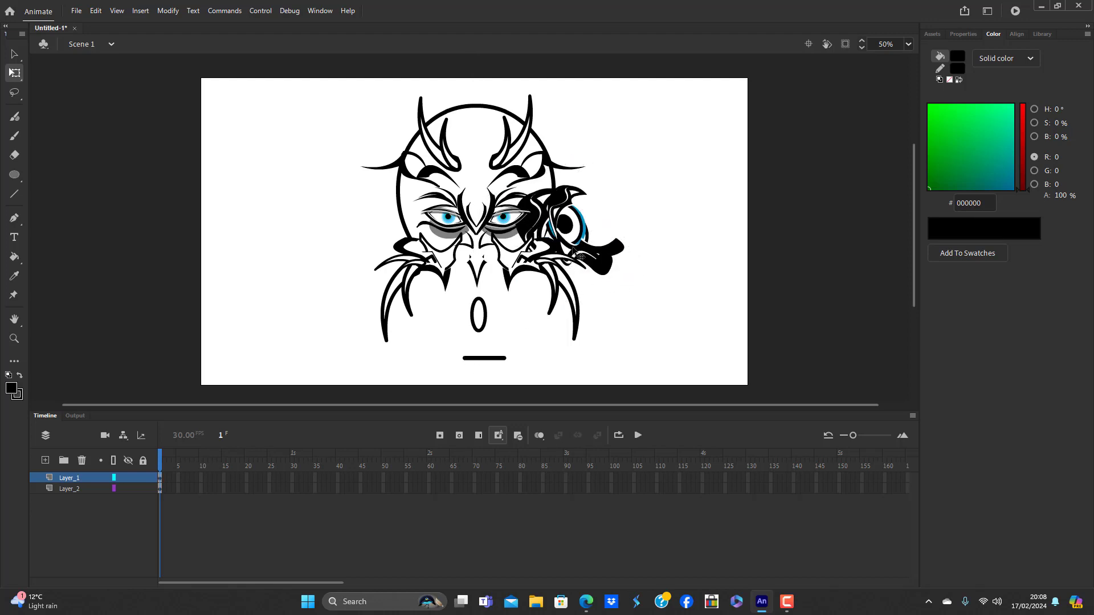
pyautogui.moveTo(566, 228); pyautogui.dragTo(570, 219)
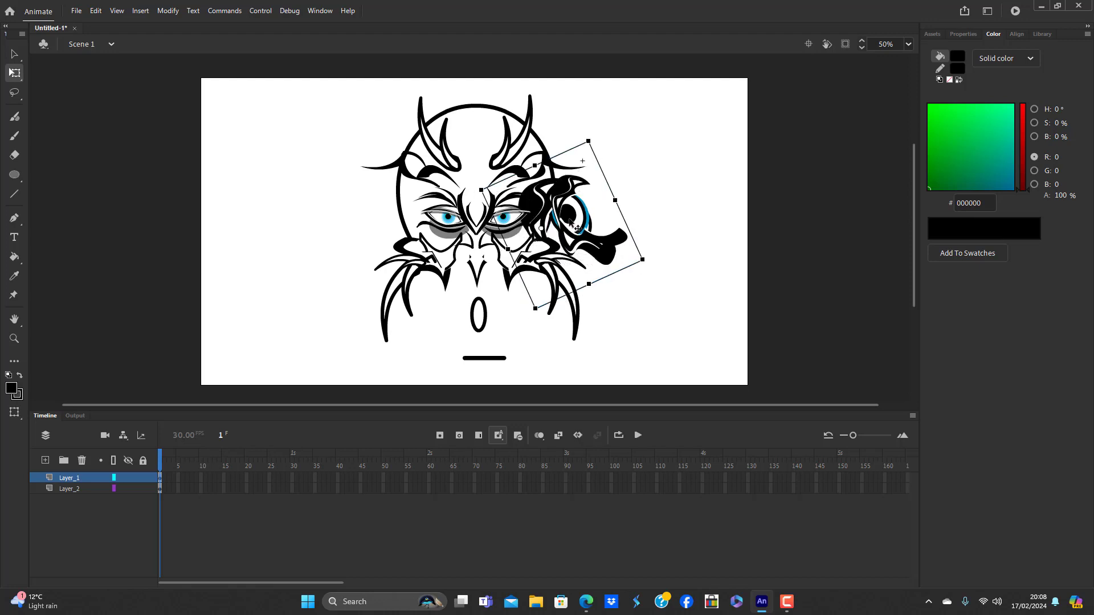
pyautogui.click(661, 313)
# Duplicate the right ear piece, flip the copy horizontally, and place it at the left edge of the head
pyautogui.click(566, 213)
pyautogui.hotkey('ctrl', 'shift', 'v')
pyautogui.moveTo(578, 221); pyautogui.dragTo(230, 267)
pyautogui.click(167, 11)
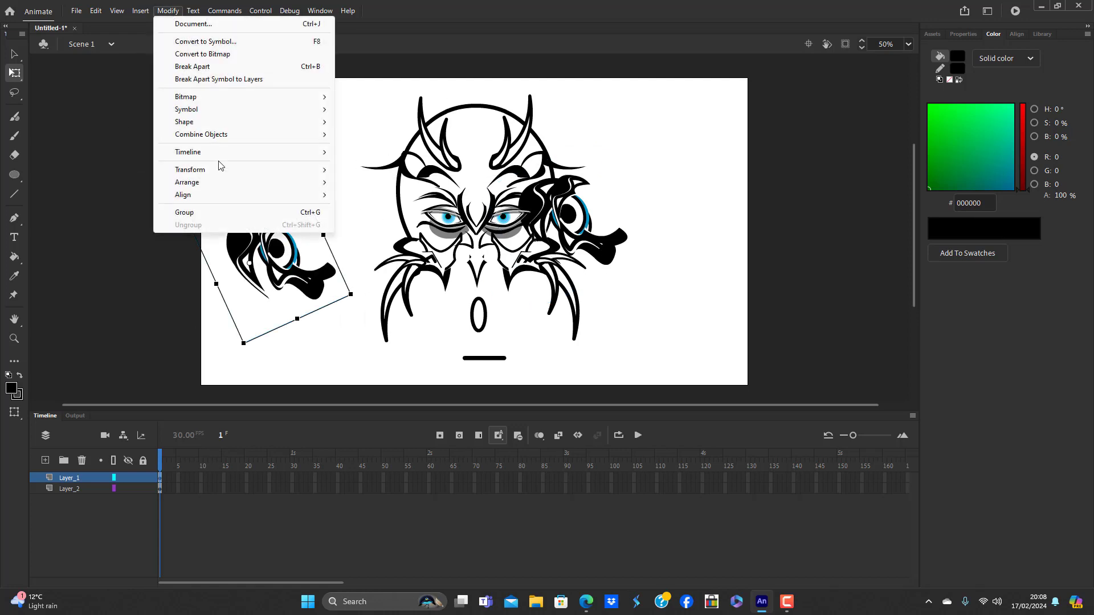
pyautogui.moveTo(224, 171)
pyautogui.click(375, 292)
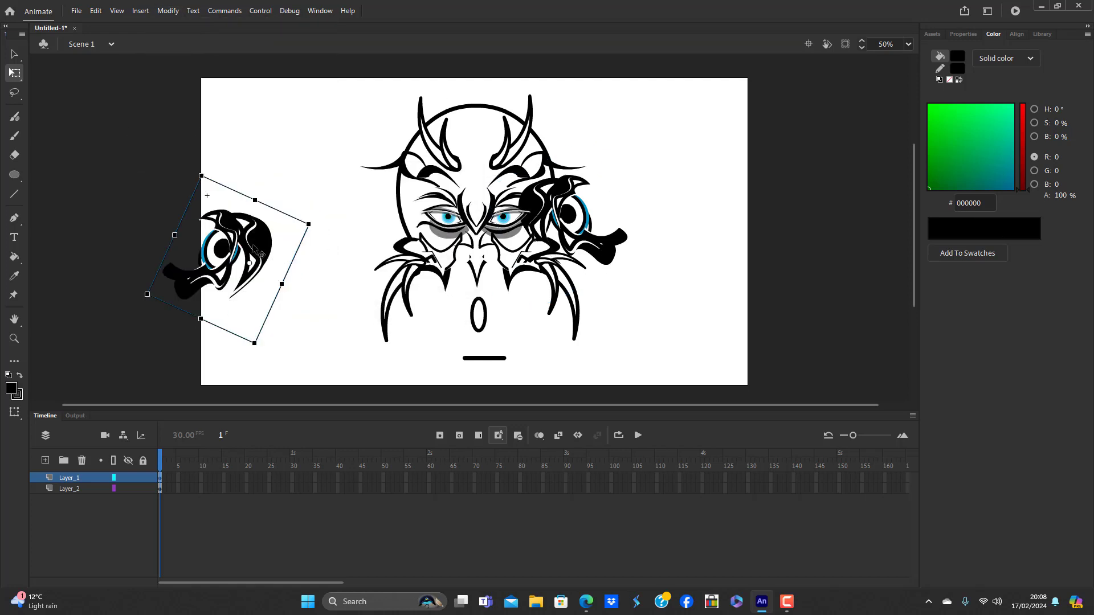
pyautogui.moveTo(276, 232); pyautogui.dragTo(420, 222)
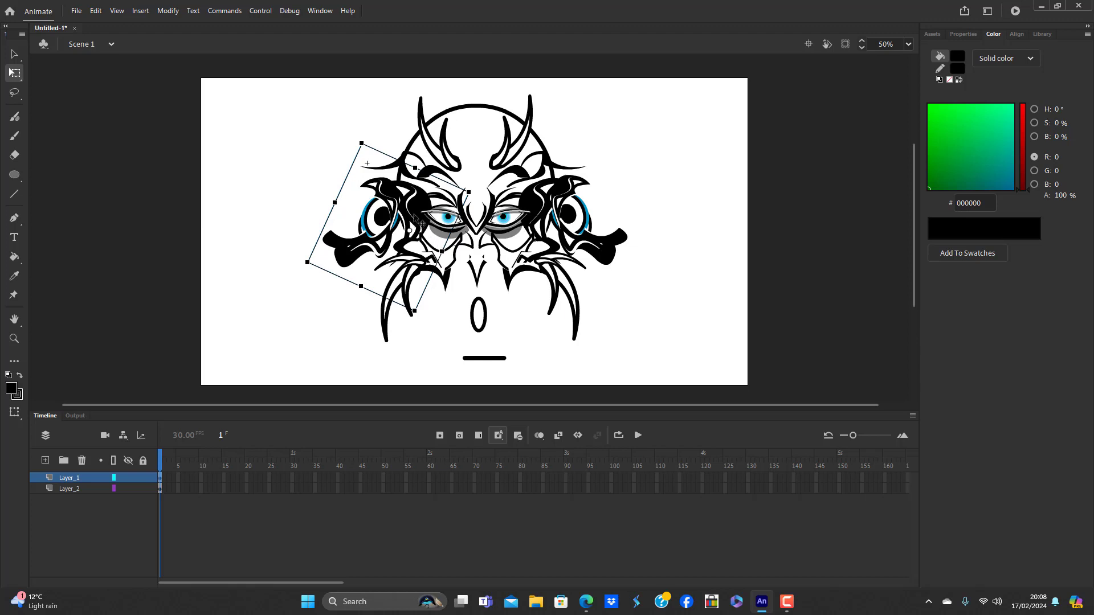
pyautogui.moveTo(414, 221); pyautogui.dragTo(401, 214)
# Move the right ear piece outward so it mirrors the left ear piece's distance from the face
pyautogui.click(551, 202)
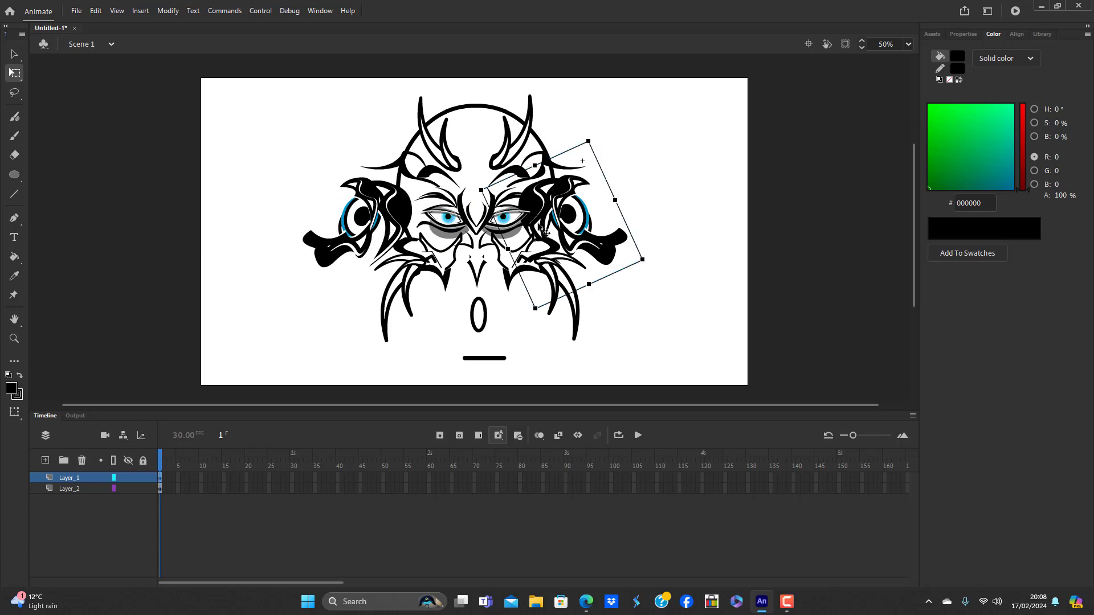
pyautogui.moveTo(538, 201); pyautogui.dragTo(568, 213)
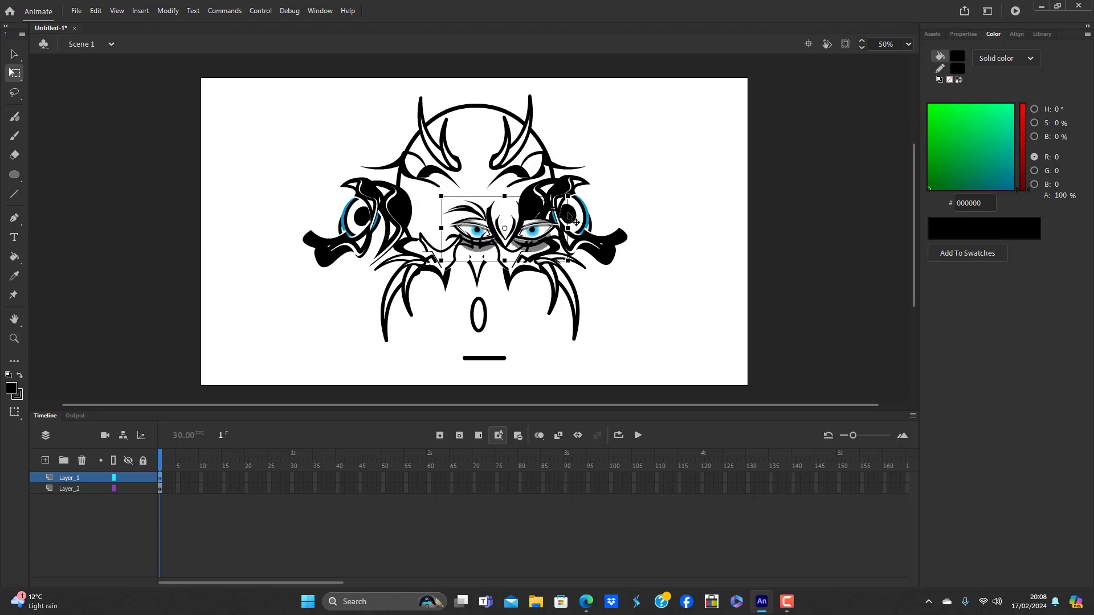
pyautogui.hotkey('ctrl', 'z')
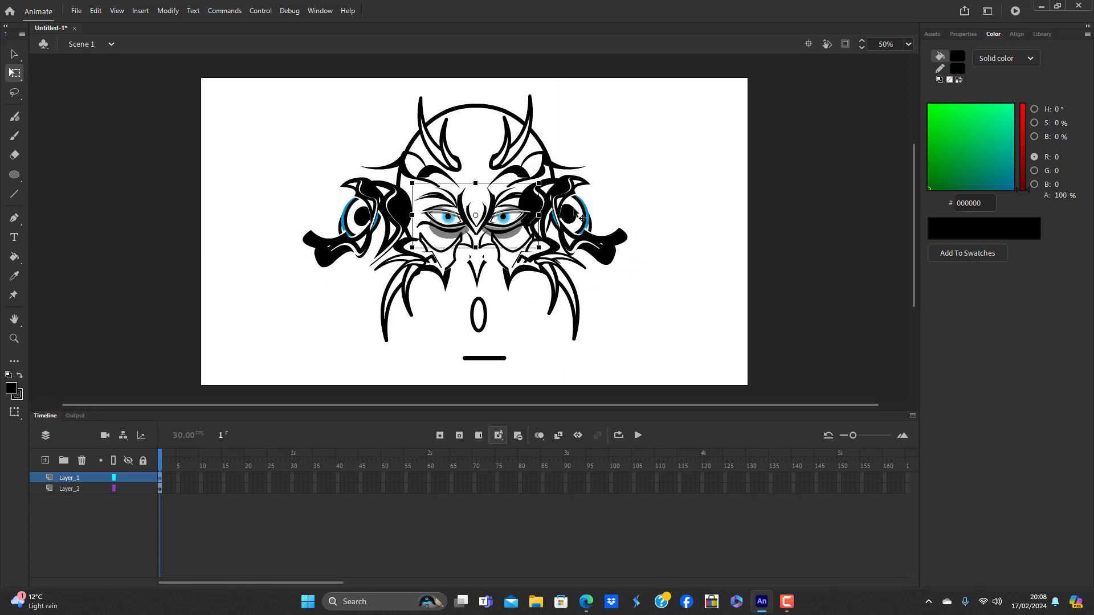
pyautogui.click(568, 213)
pyautogui.moveTo(568, 213); pyautogui.dragTo(590, 214)
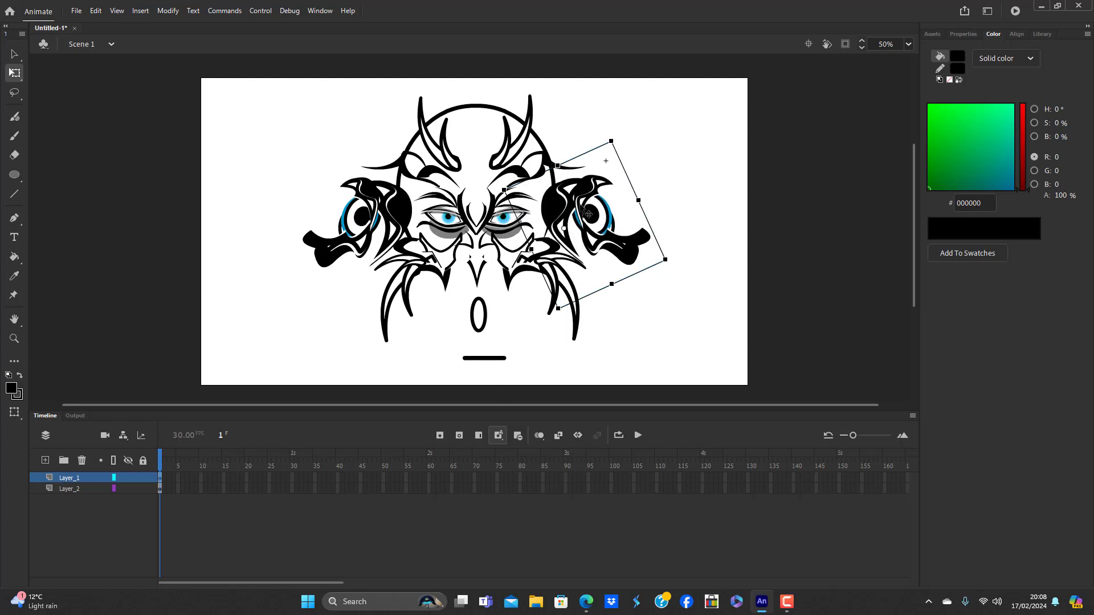
pyautogui.click(590, 270)
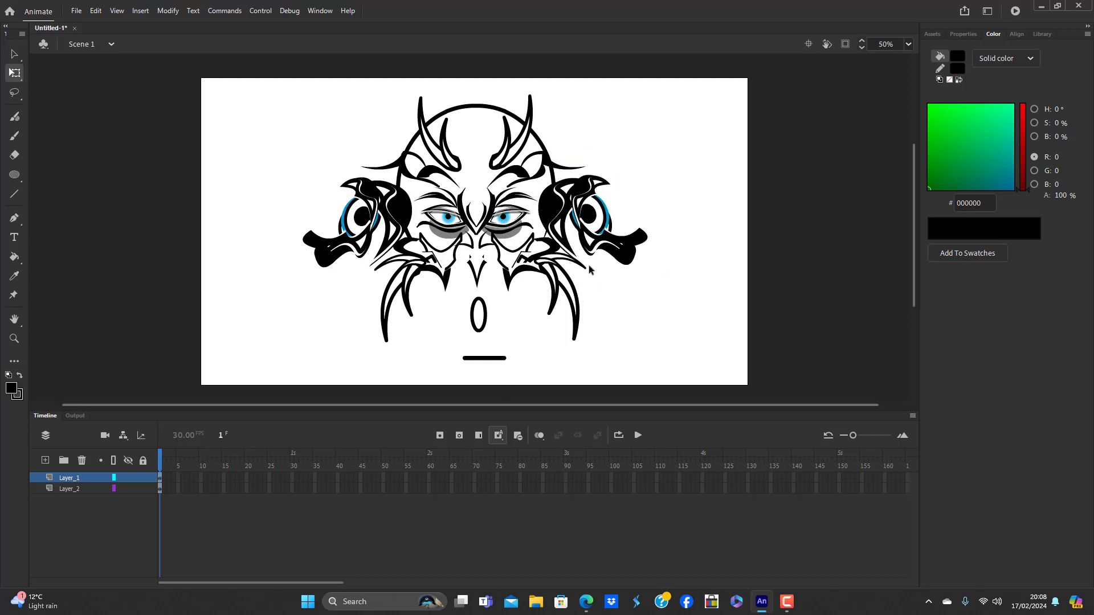
# Nudge the eye group slightly to the left to center it between the ear pieces
pyautogui.click(505, 223)
pyautogui.press('Left')
pyautogui.press('Left')
pyautogui.press('Left')
pyautogui.press('Left')
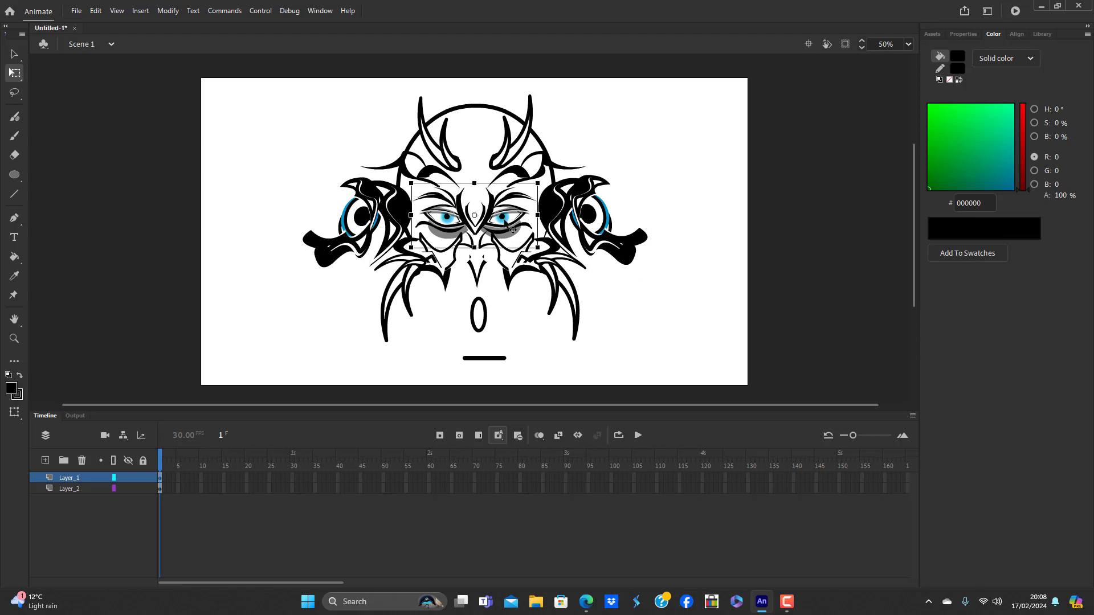
pyautogui.click(647, 319)
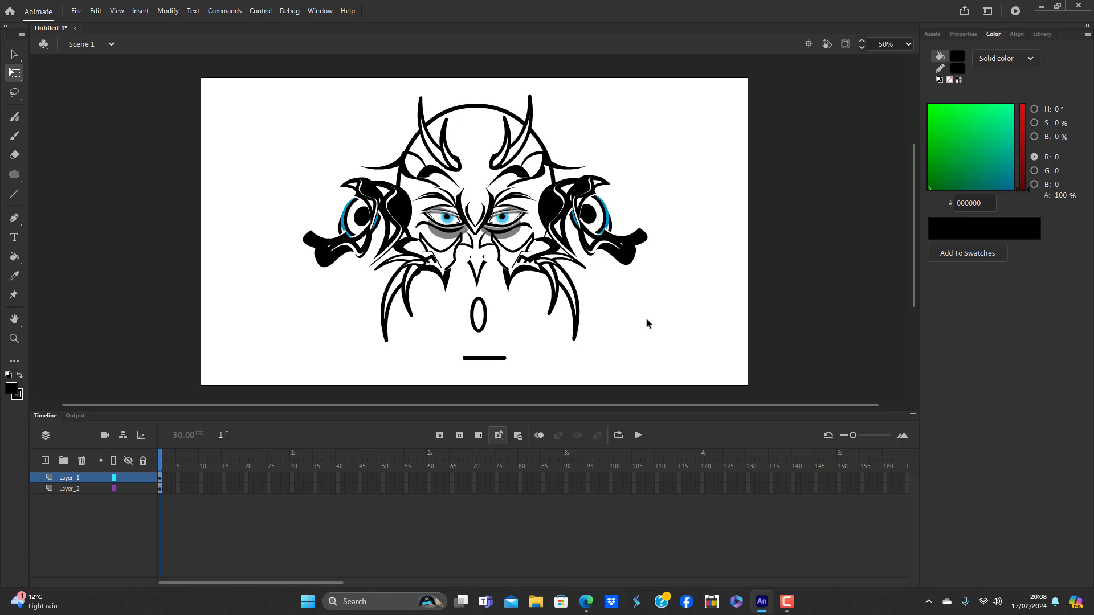
# Try scaling the eye group down slightly, and undo the scaling
pyautogui.click(507, 223)
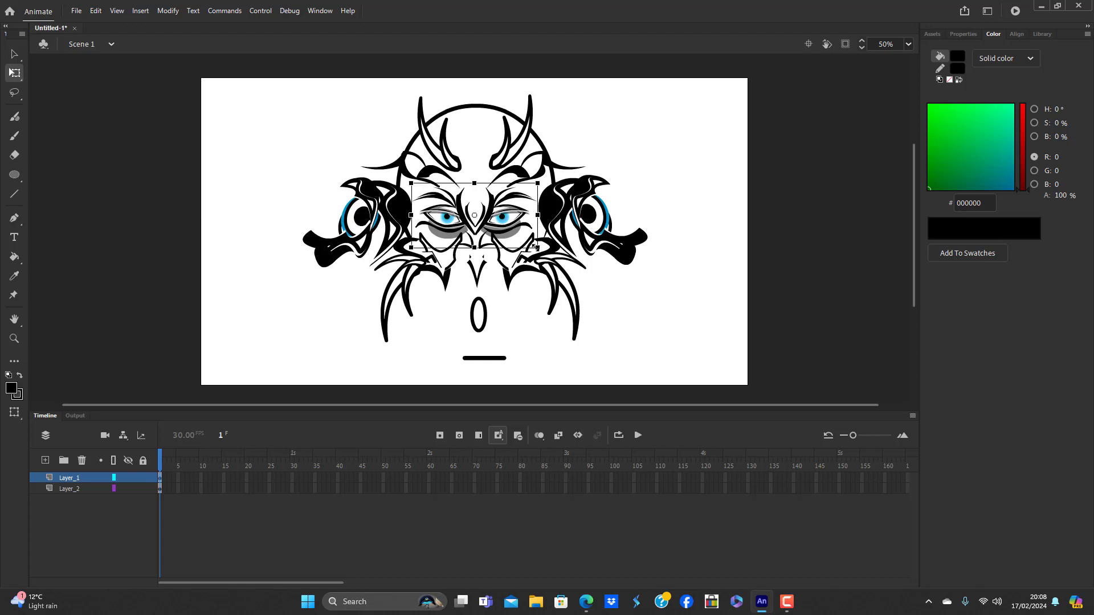
pyautogui.moveTo(542, 256)
pyautogui.mouseDown()
pyautogui.moveTo(557, 264)
pyautogui.moveTo(526, 244)
pyautogui.mouseUp()
pyautogui.click(778, 368)
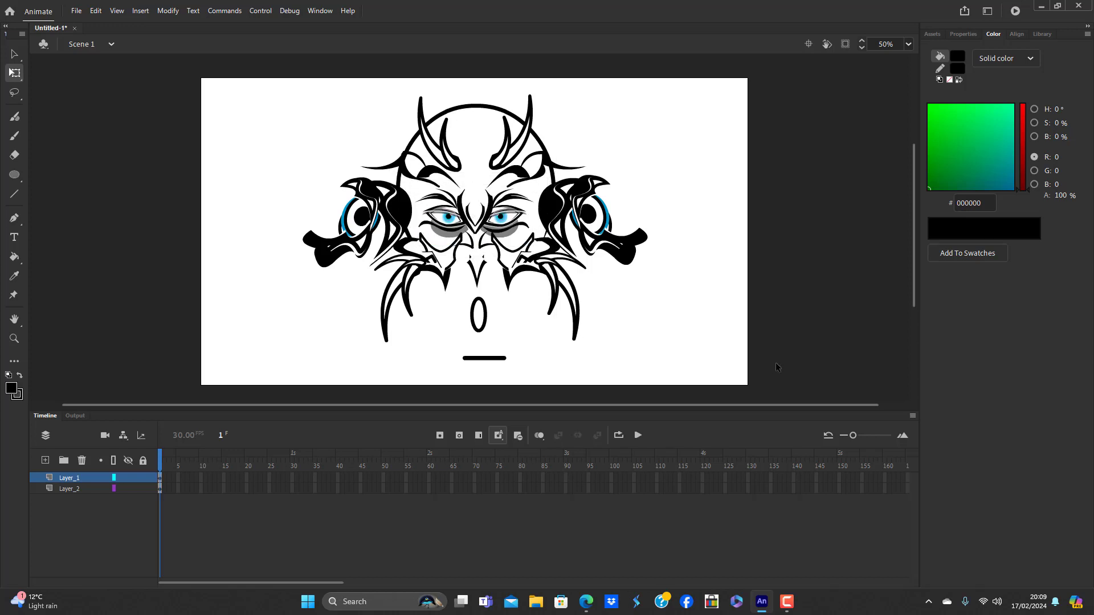
pyautogui.hotkey('ctrl', 'z')
pyautogui.hotkey('ctrl', 'z')
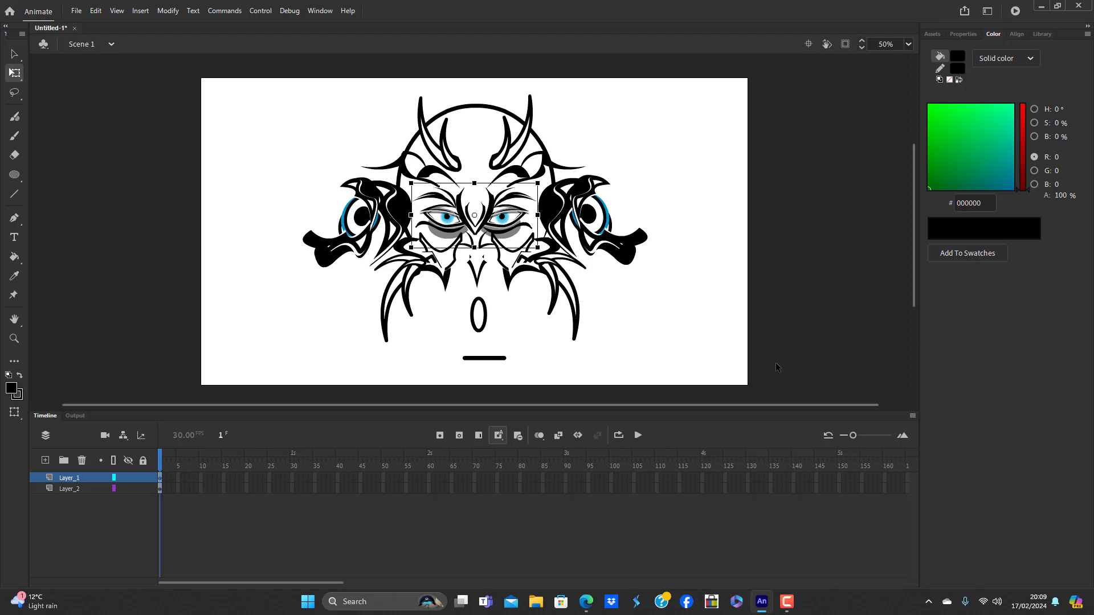
pyautogui.click(685, 338)
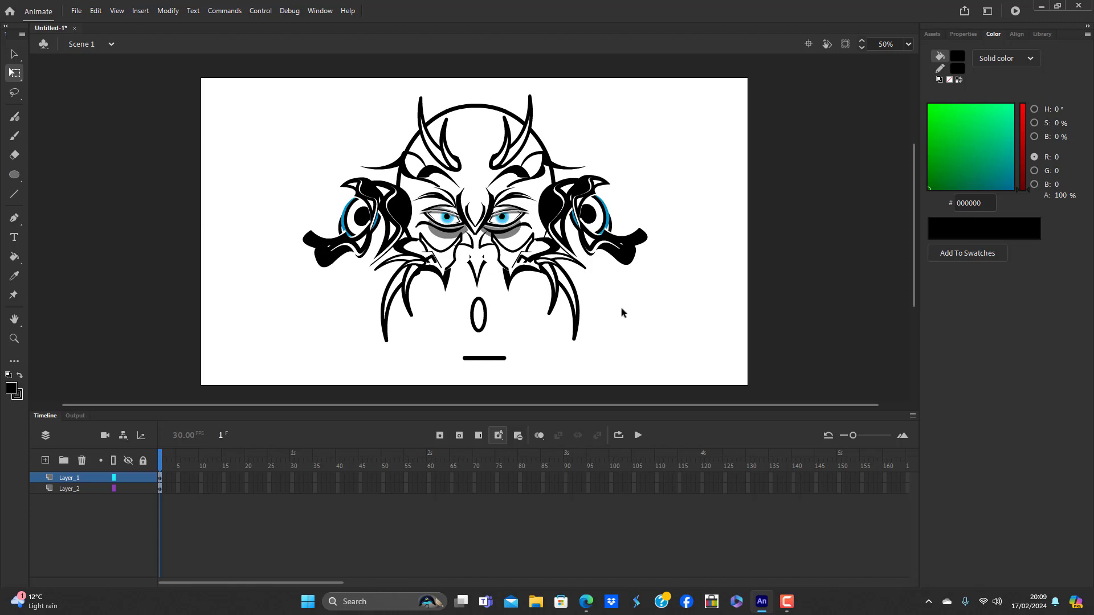
# Try rotating the lower bone-shaped piece inside the right ear symbol so it tucks in toward the face
pyautogui.doubleClick(616, 234)
pyautogui.click(617, 254)
pyautogui.moveTo(611, 251)
pyautogui.mouseDown()
pyautogui.moveTo(595, 258)
pyautogui.moveTo(625, 196)
pyautogui.moveTo(630, 289)
pyautogui.moveTo(640, 285)
pyautogui.moveTo(611, 275)
pyautogui.moveTo(649, 285)
pyautogui.moveTo(650, 266)
pyautogui.moveTo(611, 254)
pyautogui.moveTo(629, 274)
pyautogui.moveTo(595, 258)
pyautogui.mouseUp()
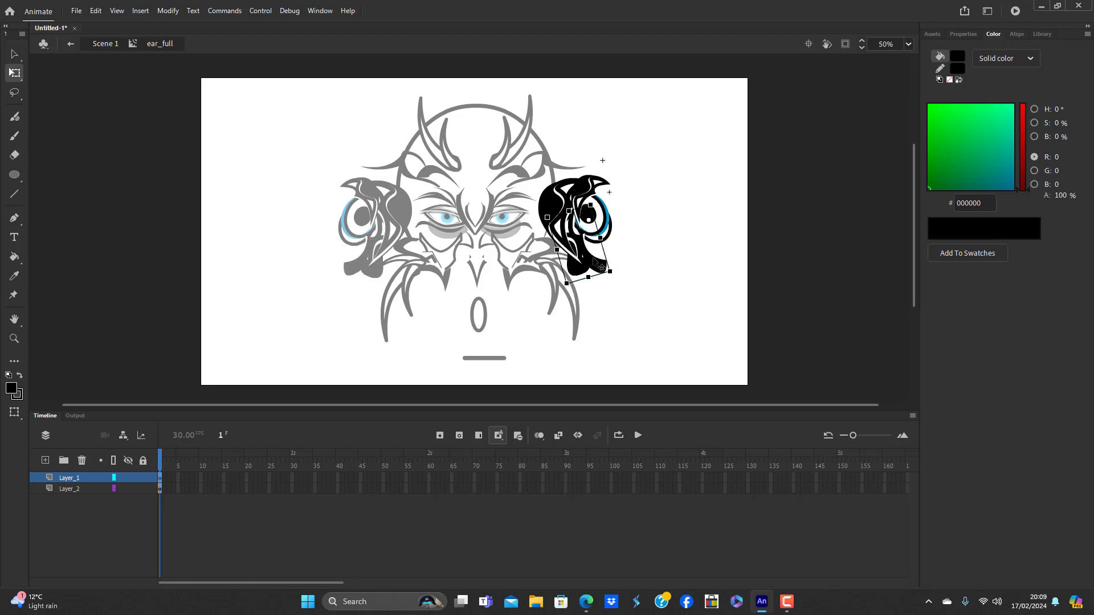
# Try moving the eye ring inside the ear symbol inward and tilting it, then return to the main scene
pyautogui.click(621, 311)
pyautogui.click(605, 239)
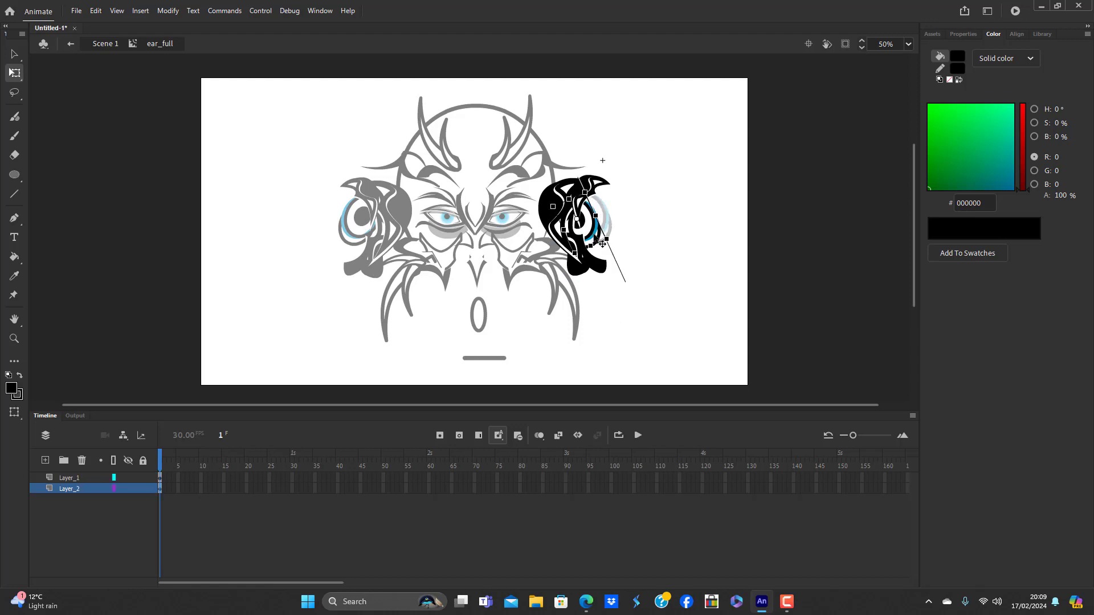
pyautogui.moveTo(594, 236); pyautogui.dragTo(609, 263)
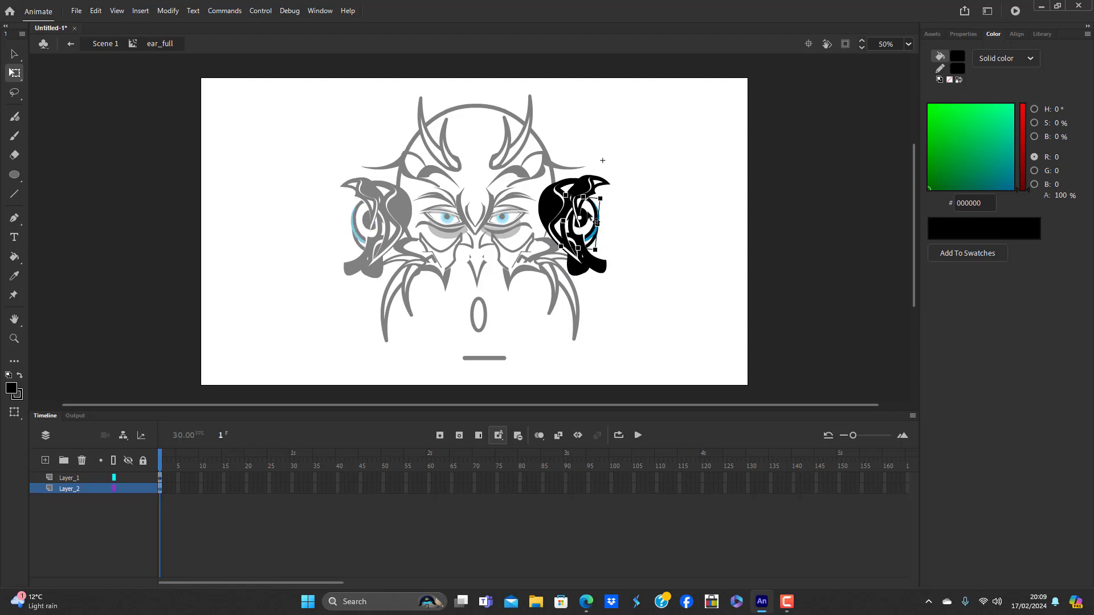
pyautogui.moveTo(596, 222); pyautogui.dragTo(616, 207)
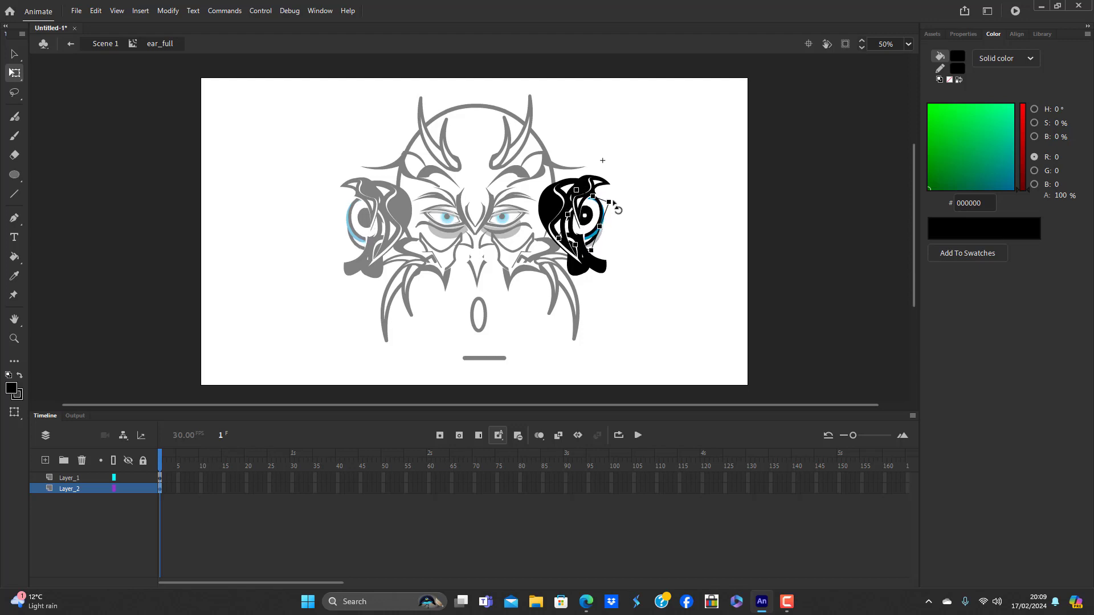
pyautogui.doubleClick(628, 317)
pyautogui.click(627, 334)
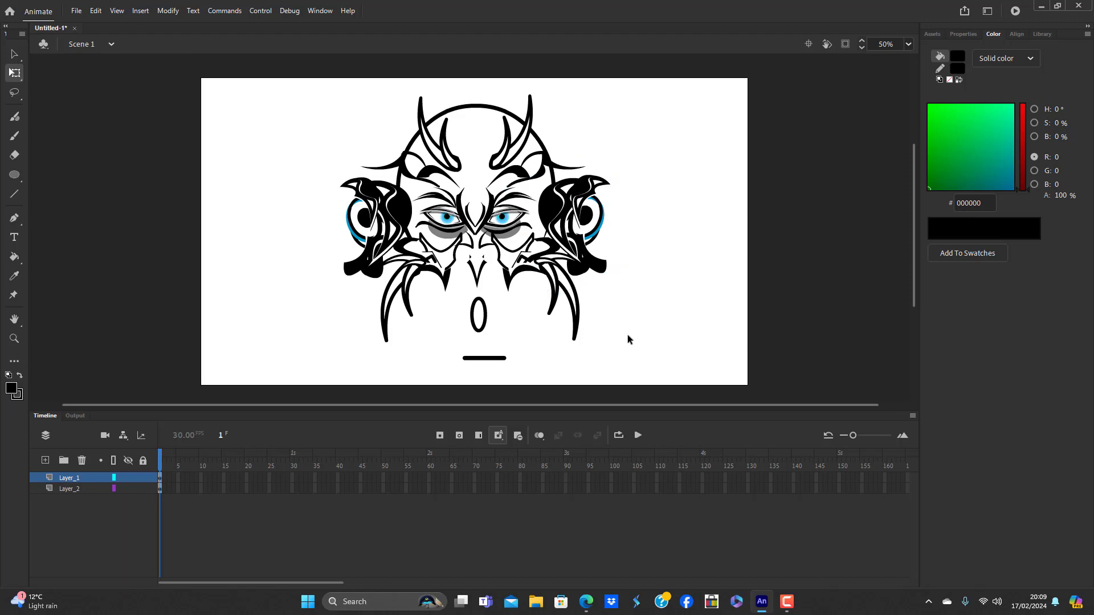
# Try deleting the eye ring from inside the right ear symbol, then return to the main scene
pyautogui.click(582, 218)
pyautogui.doubleClick(589, 227)
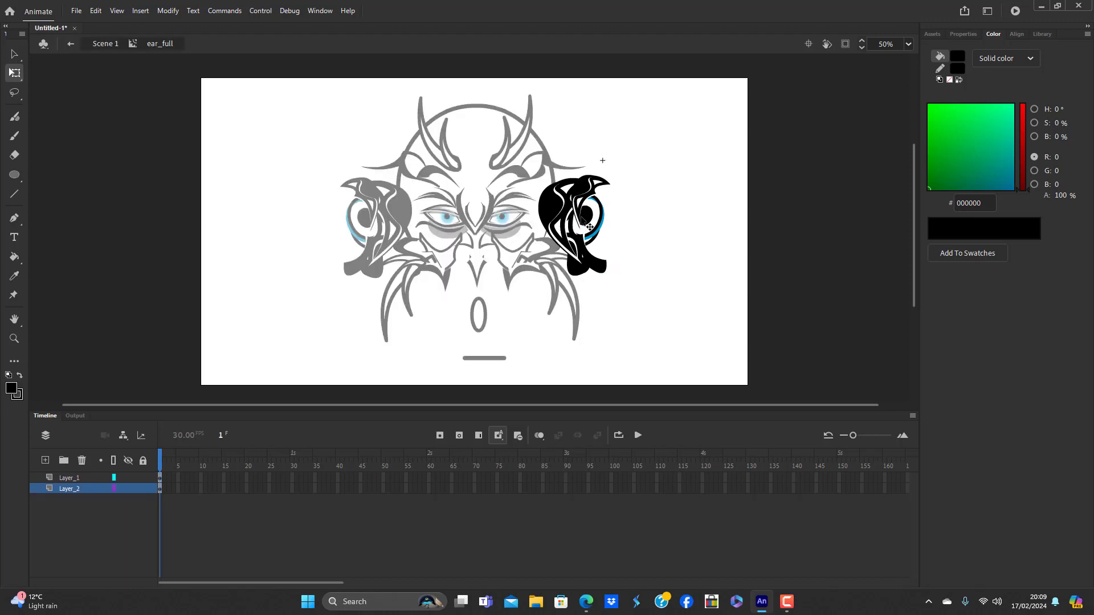
pyautogui.press('Delete')
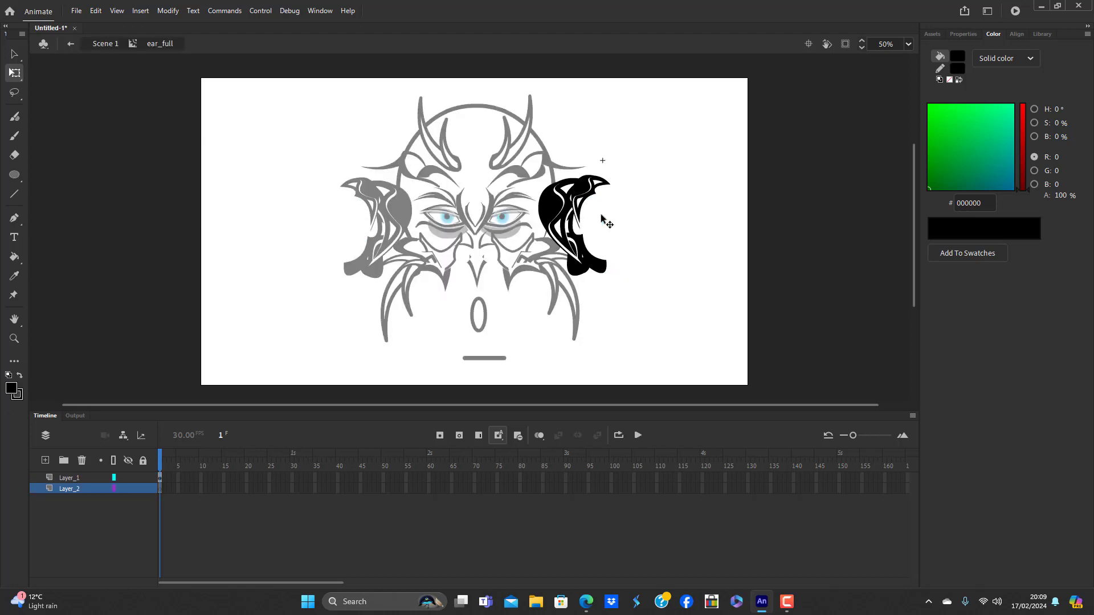
pyautogui.doubleClick(617, 254)
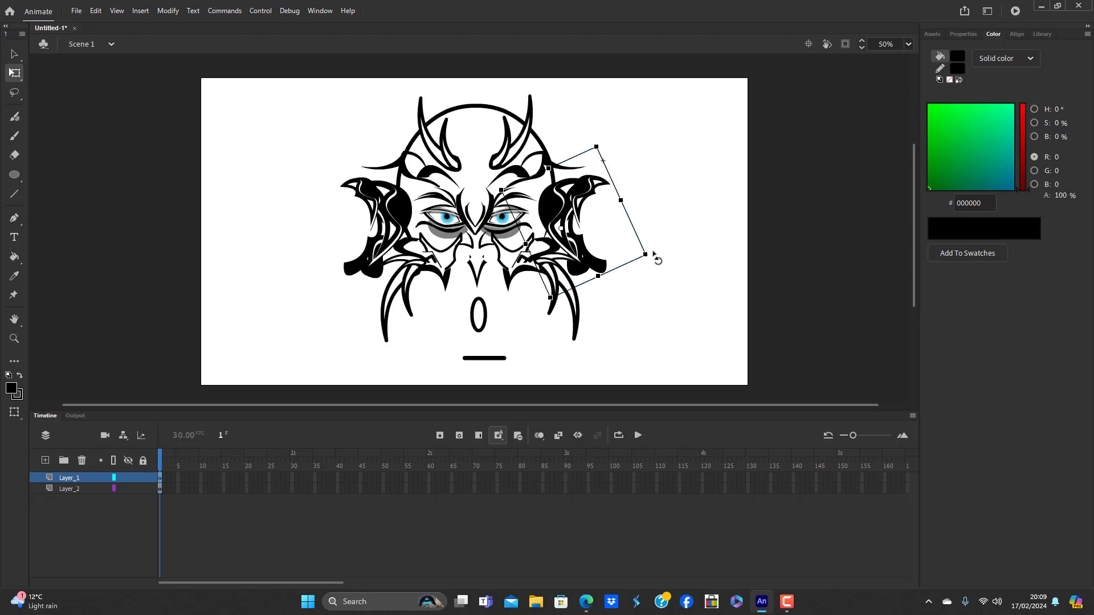
# Try rotating both ear pieces and moving them up so they sit symmetrically against the sides of the head
pyautogui.moveTo(660, 245); pyautogui.dragTo(662, 281)
pyautogui.moveTo(573, 204); pyautogui.dragTo(573, 176)
pyautogui.click(401, 210)
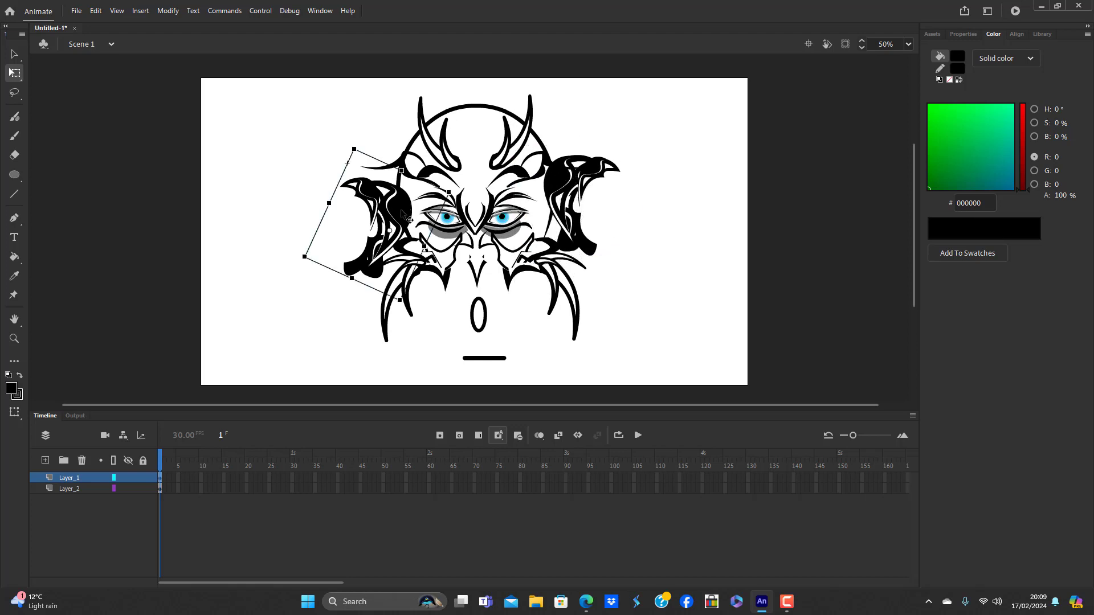
pyautogui.moveTo(402, 213)
pyautogui.mouseDown()
pyautogui.moveTo(402, 189)
pyautogui.moveTo(389, 205)
pyautogui.mouseUp()
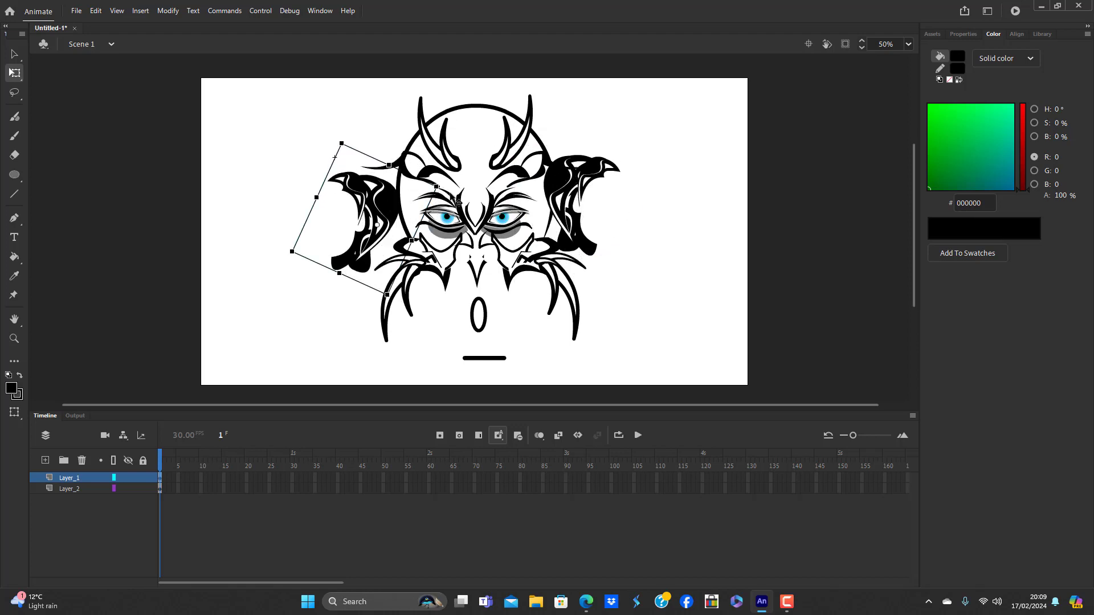
pyautogui.moveTo(445, 183); pyautogui.dragTo(418, 166)
pyautogui.click(652, 215)
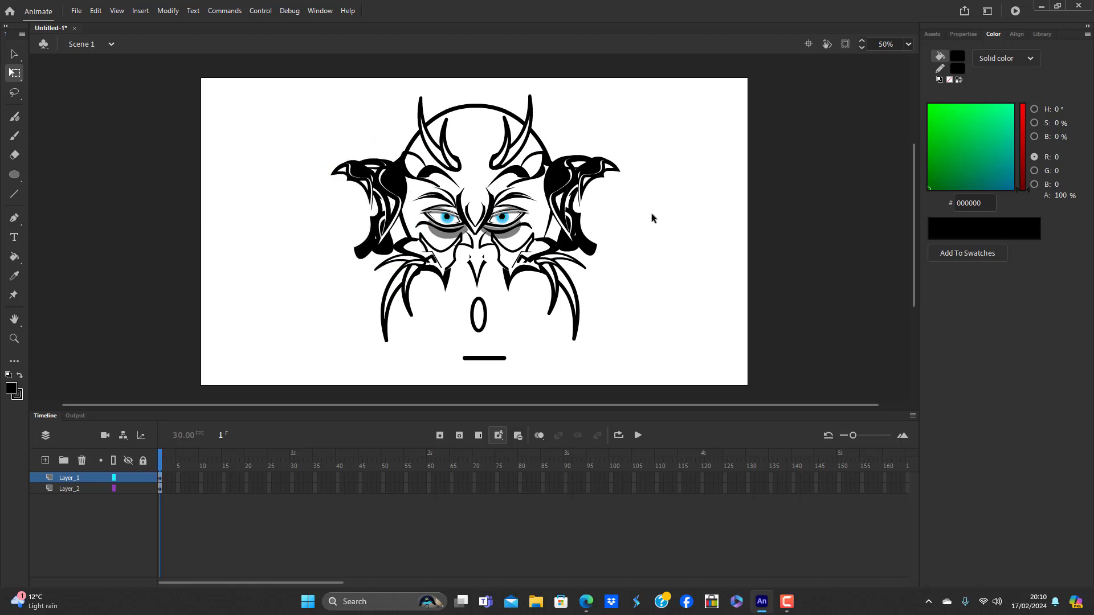
# Undo the ear rotations, the eye ring deletion and the reshaping inside the ear symbol
pyautogui.hotkey('ctrl', 'z')
pyautogui.hotkey('ctrl', 'z')
pyautogui.hotkey('ctrl', 'z')
pyautogui.hotkey('ctrl', 'z')
pyautogui.hotkey('ctrl', 'z')
pyautogui.hotkey('ctrl', 'z')
pyautogui.hotkey('ctrl', 'z')
pyautogui.hotkey('ctrl', 'z')
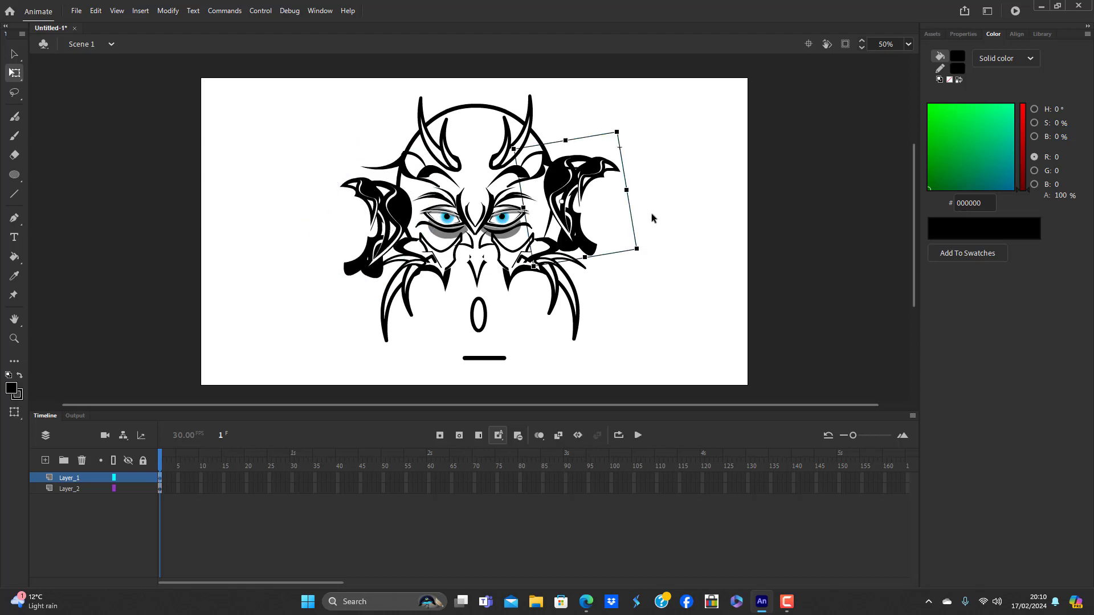
pyautogui.hotkey('ctrl', 'z')
pyautogui.hotkey('ctrl', 'z')
pyautogui.hotkey('ctrl', 'z')
pyautogui.hotkey('ctrl', 'z')
pyautogui.hotkey('ctrl', 'z')
pyautogui.hotkey('ctrl', 'z')
pyautogui.hotkey('ctrl', 'z')
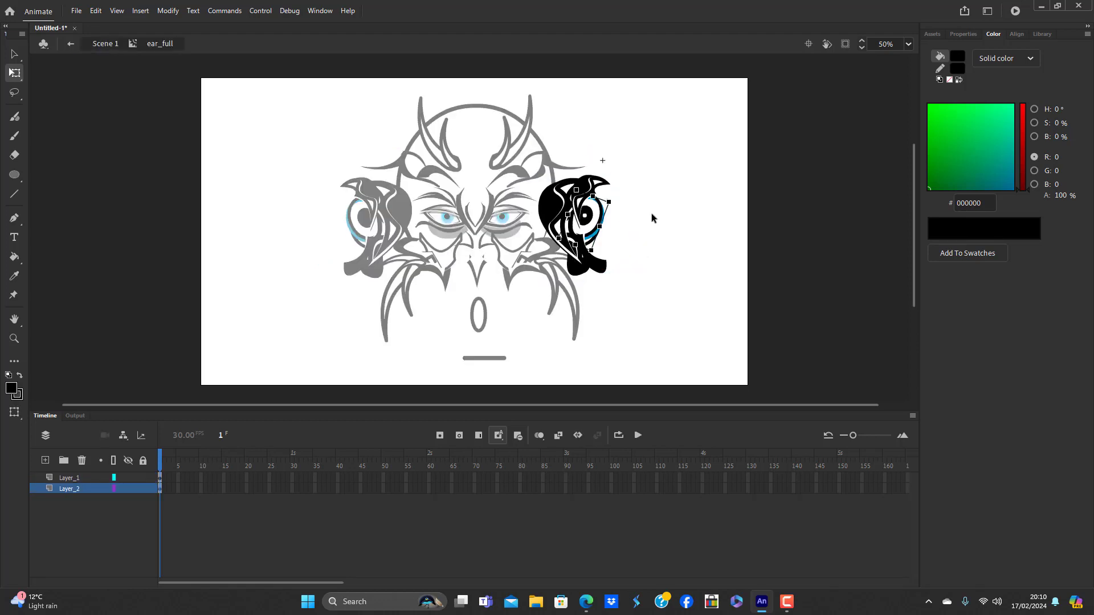
pyautogui.hotkey('ctrl', 'z')
pyautogui.hotkey('ctrl', 'z')
pyautogui.hotkey('ctrl', 'z')
pyautogui.hotkey('ctrl', 'z')
pyautogui.hotkey('ctrl', 'z')
pyautogui.hotkey('ctrl', 'z')
pyautogui.hotkey('ctrl', 'z')
pyautogui.hotkey('ctrl', 'z')
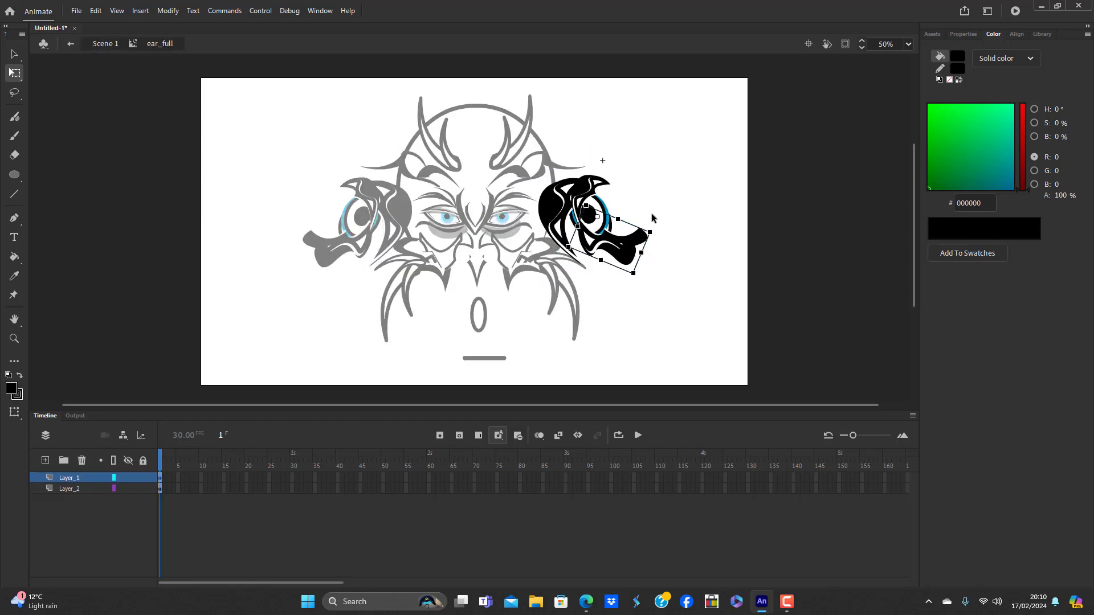
# Undo the earlier ear placement, mirroring and reshaping back to the smaller ear pair against the head
pyautogui.hotkey('ctrl', 'z')
pyautogui.hotkey('ctrl', 'z')
pyautogui.hotkey('ctrl', 'z')
pyautogui.hotkey('ctrl', 'z')
pyautogui.hotkey('ctrl', 'z')
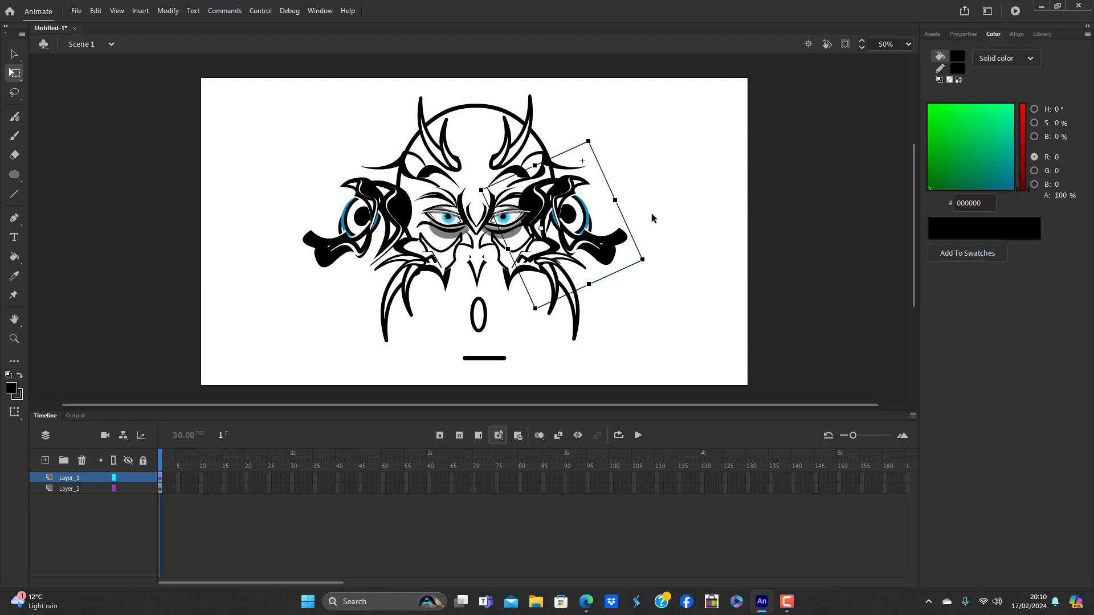
pyautogui.hotkey('ctrl', 'z')
pyautogui.hotkey('ctrl', 'z')
pyautogui.hotkey('ctrl', 'z')
pyautogui.hotkey('ctrl', 'z')
pyautogui.hotkey('ctrl', 'z')
pyautogui.hotkey('ctrl', 'z')
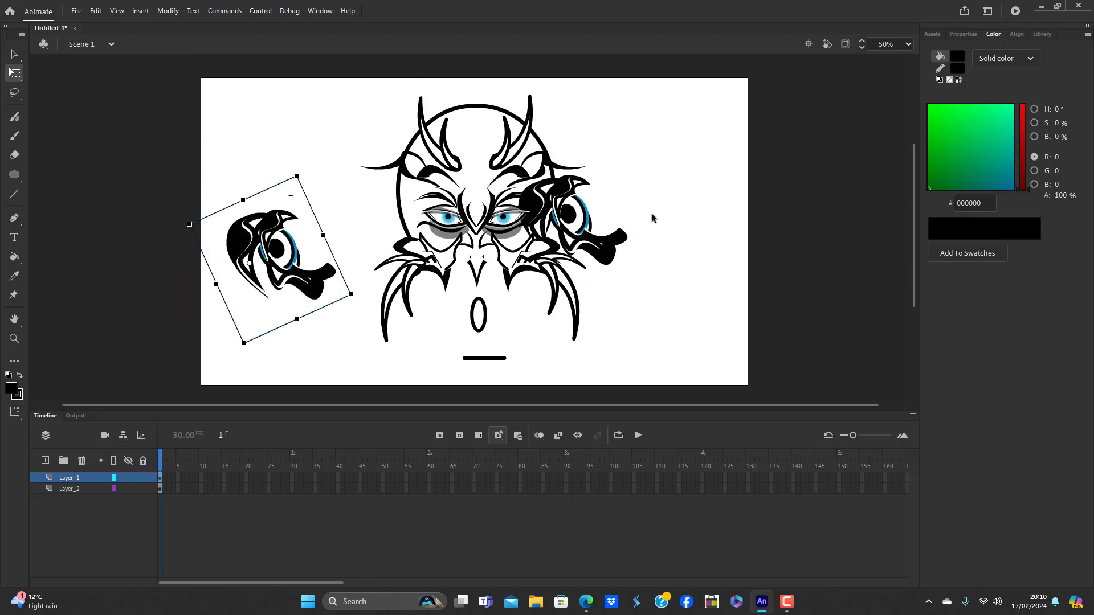
pyautogui.hotkey('ctrl', 'z')
pyautogui.hotkey('ctrl', 'z')
pyautogui.hotkey('ctrl', 'z')
pyautogui.hotkey('ctrl', 'z')
pyautogui.hotkey('ctrl', 'z')
pyautogui.hotkey('ctrl', 'z')
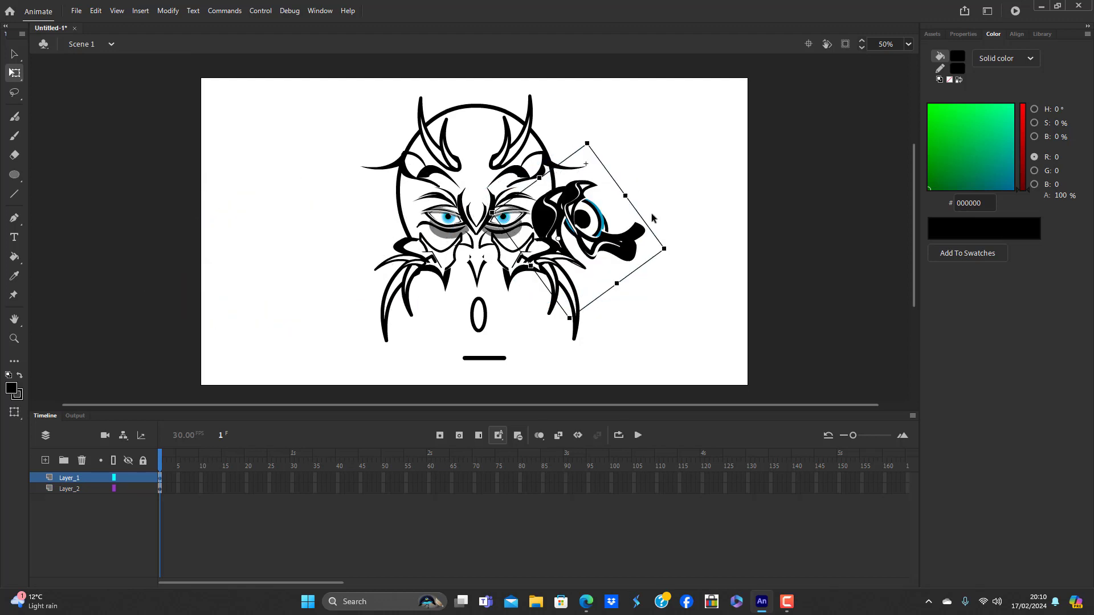
pyautogui.hotkey('ctrl', 'z')
pyautogui.hotkey('ctrl', 'z')
pyautogui.hotkey('ctrl', 'z')
pyautogui.hotkey('ctrl', 'z')
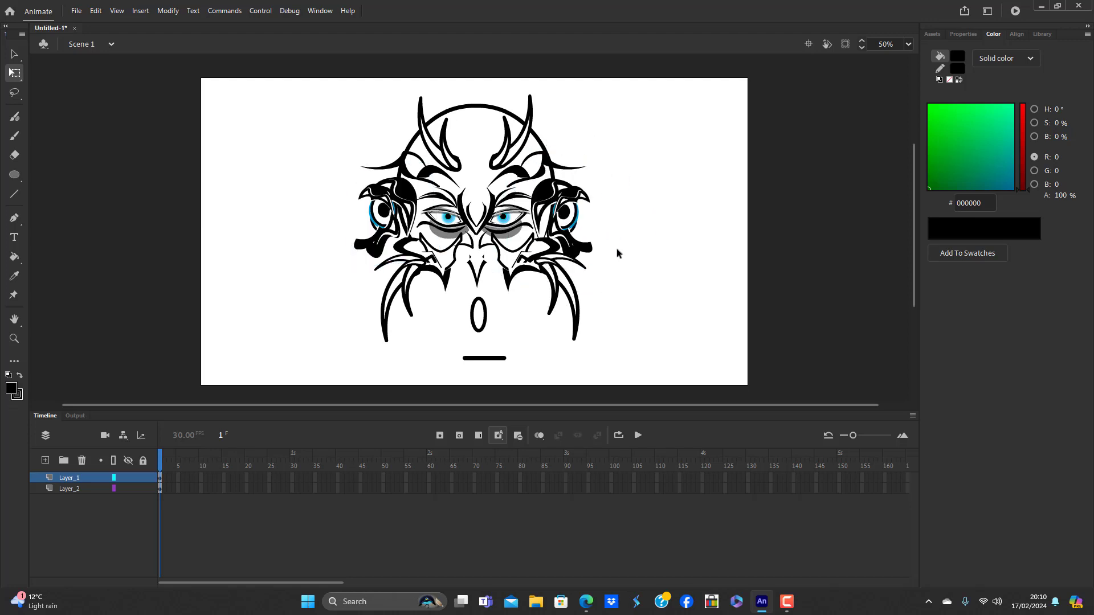
# Try moving the right and left ear pieces outward, well clear of the sides of the head
pyautogui.click(573, 212)
pyautogui.moveTo(572, 212); pyautogui.dragTo(635, 216)
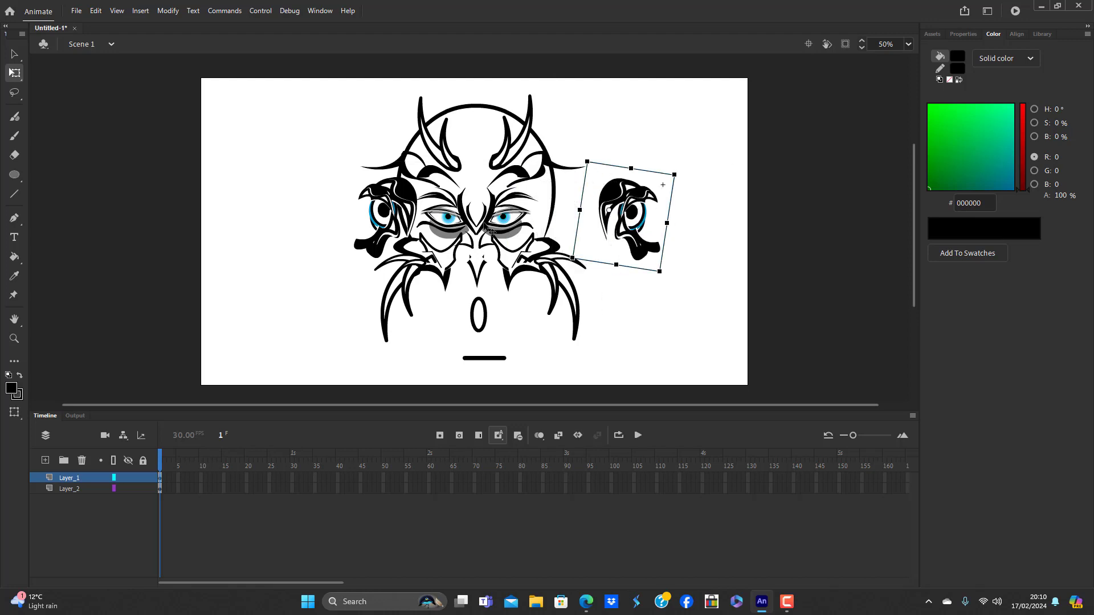
pyautogui.click(387, 219)
pyautogui.moveTo(387, 219); pyautogui.dragTo(312, 216)
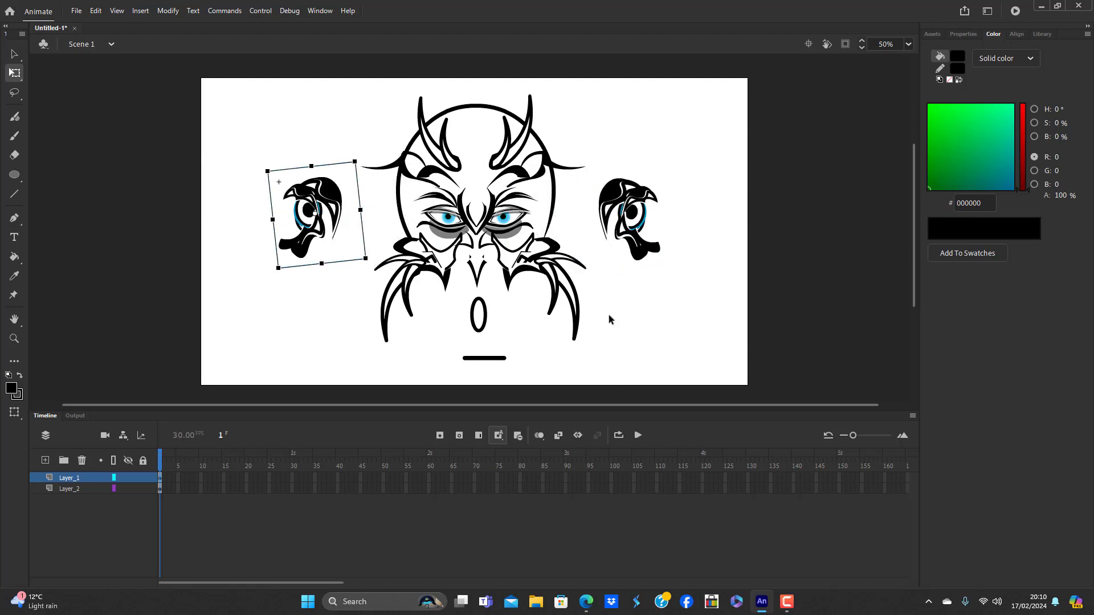
pyautogui.click(654, 306)
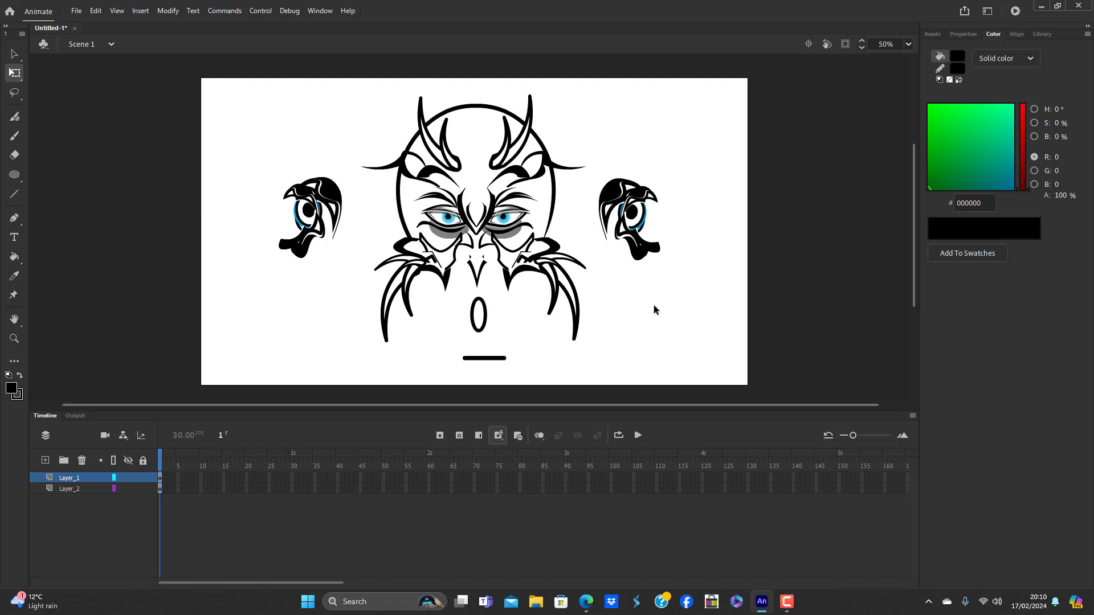
# Try deleting the inner curved shape and the upper pointed shape from inside the right ear symbol
pyautogui.doubleClick(654, 200)
pyautogui.click(623, 198)
pyautogui.press('Delete')
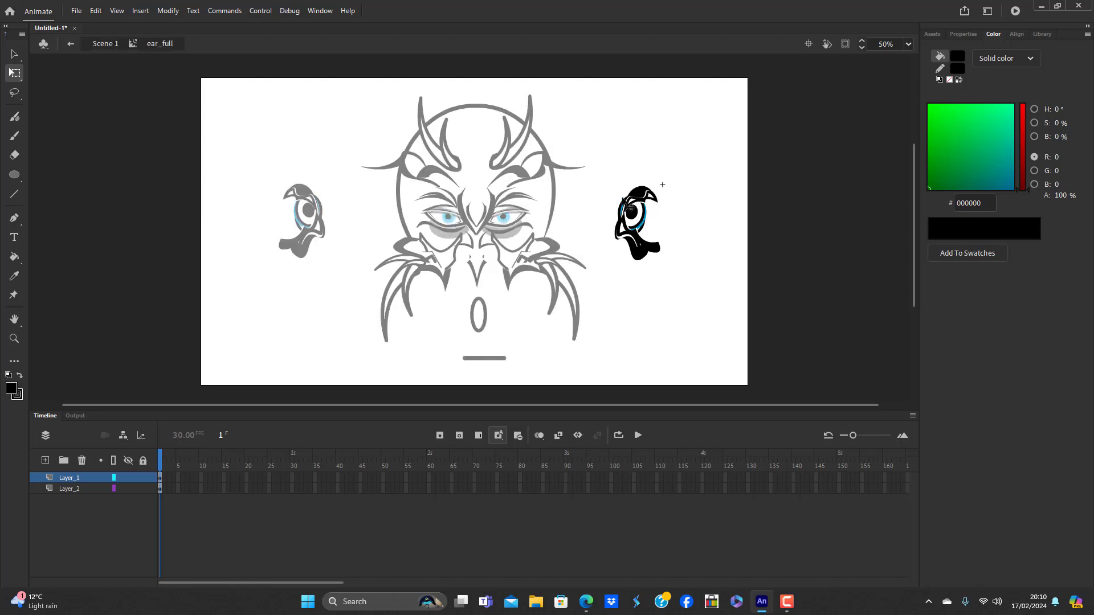
pyautogui.click(633, 197)
pyautogui.press('Delete')
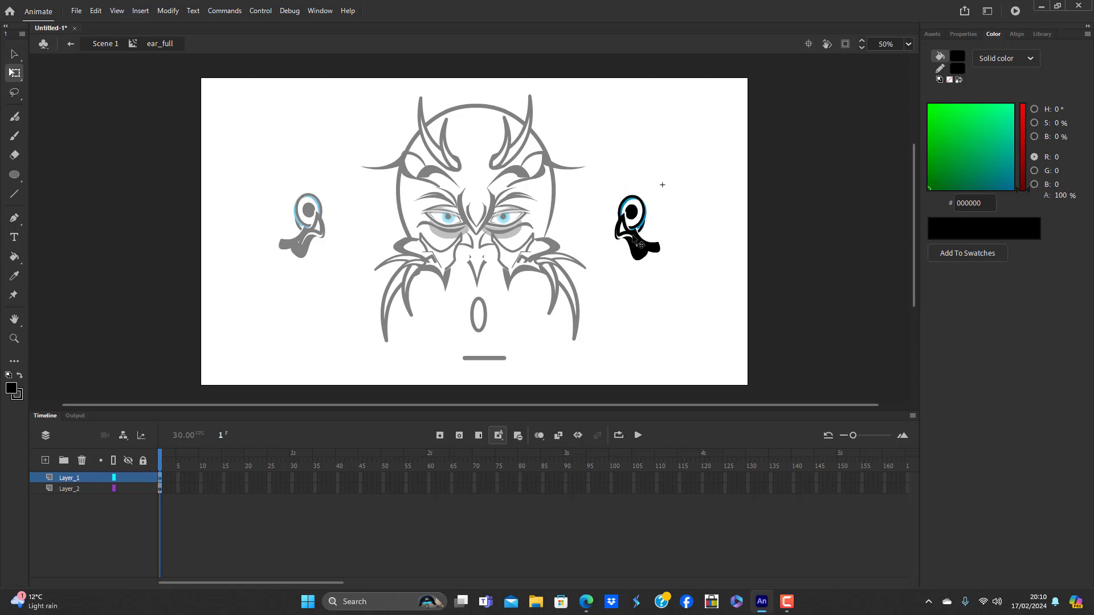
# Try moving the lobe piece and eye ring inside the ear symbol against the head and tilting the ring
pyautogui.click(634, 236)
pyautogui.moveTo(636, 250); pyautogui.dragTo(577, 225)
pyautogui.click(644, 234)
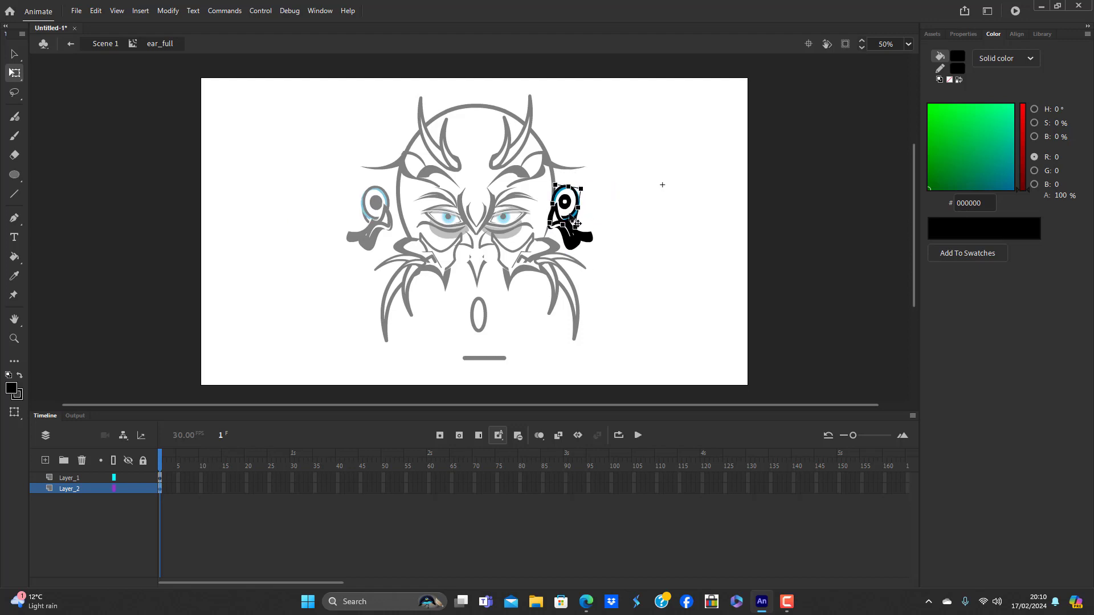
pyautogui.moveTo(581, 178); pyautogui.dragTo(539, 172)
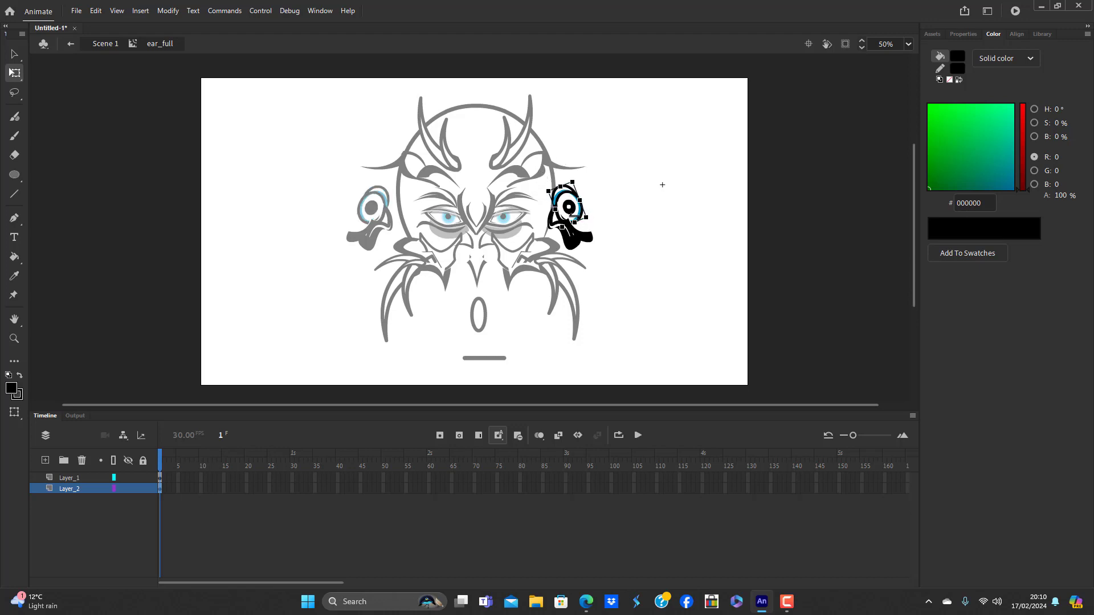
pyautogui.moveTo(575, 217); pyautogui.dragTo(572, 218)
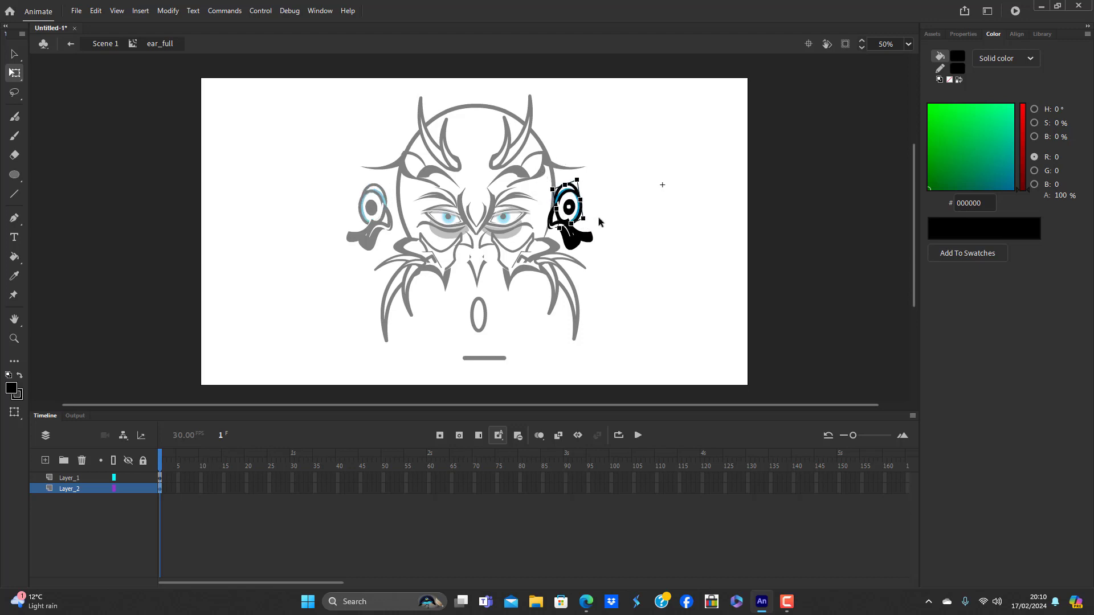
pyautogui.hotkey('ctrl', 'z')
pyautogui.doubleClick(635, 279)
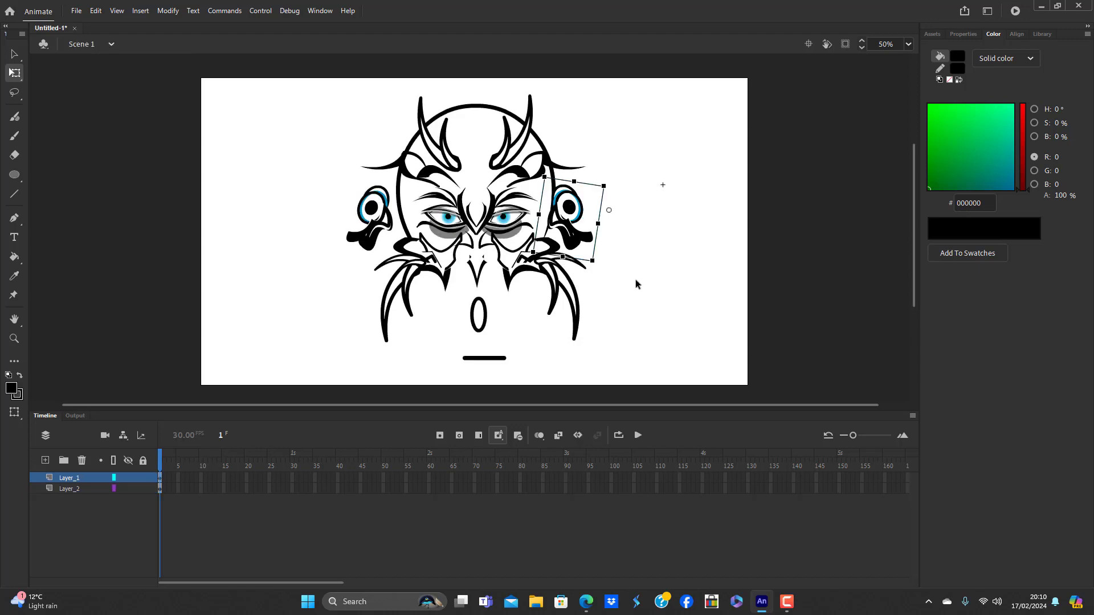
# Try rotating the right and left ear pieces and placing them symmetrically against the head outline
pyautogui.moveTo(613, 187); pyautogui.dragTo(595, 171)
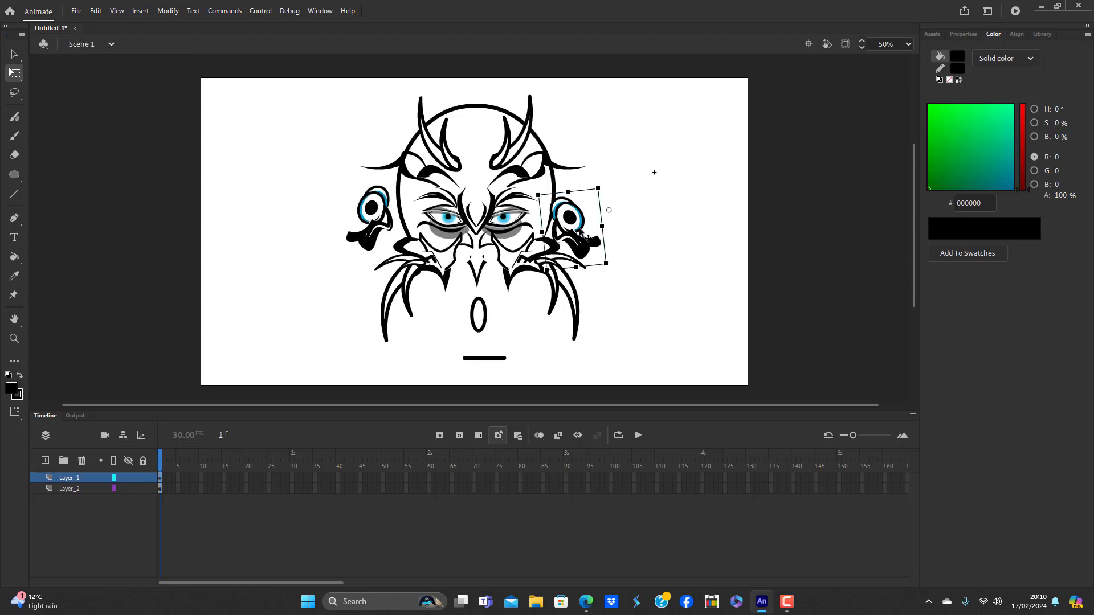
pyautogui.moveTo(583, 219); pyautogui.dragTo(578, 222)
pyautogui.click(661, 299)
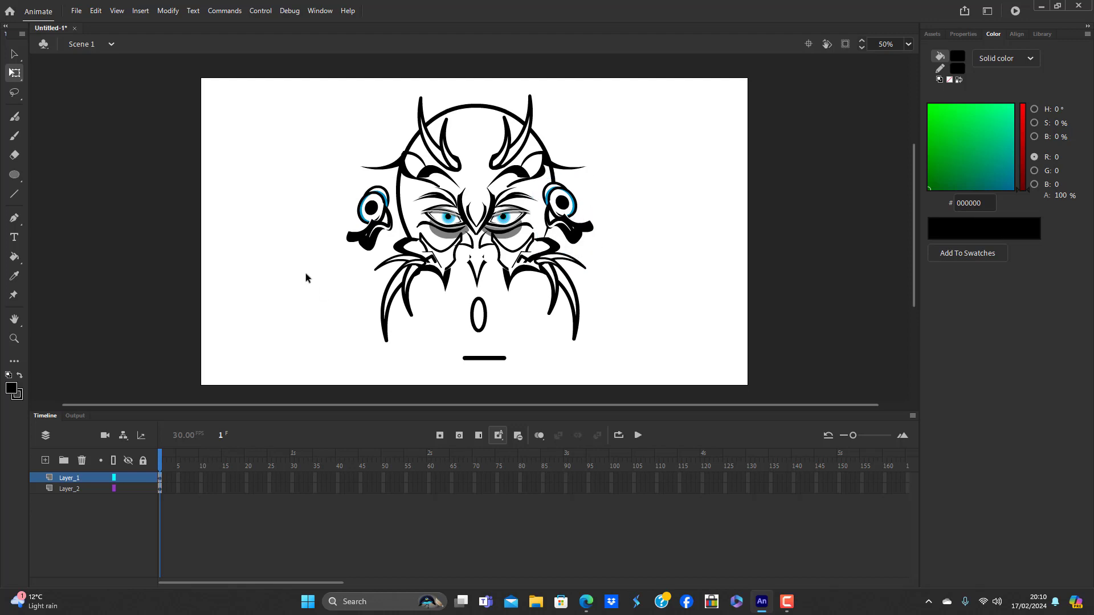
pyautogui.click(369, 235)
pyautogui.moveTo(371, 240); pyautogui.dragTo(383, 240)
pyautogui.moveTo(419, 182); pyautogui.dragTo(403, 213)
pyautogui.click(651, 333)
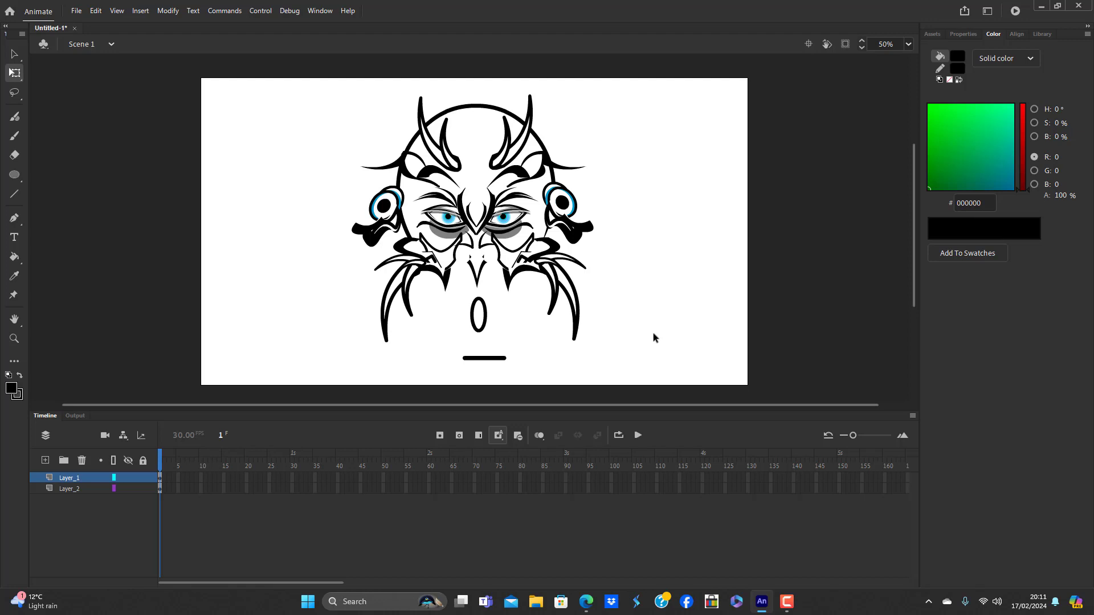
# Undo the simplified ear edits and placement until the full ear pair is back against the head
pyautogui.click(483, 358)
pyautogui.click(487, 365)
pyautogui.hotkey('ctrl', 'z')
pyautogui.hotkey('ctrl', 'z')
pyautogui.hotkey('ctrl', 'z')
pyautogui.hotkey('ctrl', 'z')
pyautogui.hotkey('ctrl', 'z')
pyautogui.hotkey('ctrl', 'z')
pyautogui.hotkey('ctrl', 'z')
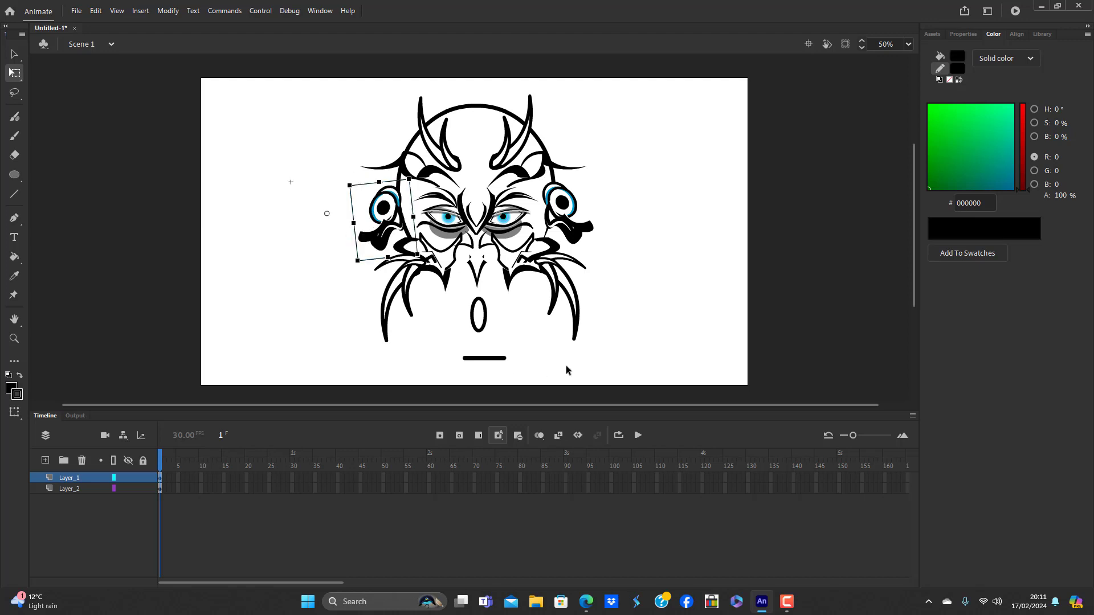
pyautogui.hotkey('ctrl', 'z')
pyautogui.hotkey('ctrl', 'z')
pyautogui.hotkey('ctrl', 'z')
pyautogui.hotkey('ctrl', 'z')
pyautogui.hotkey('ctrl', 'z')
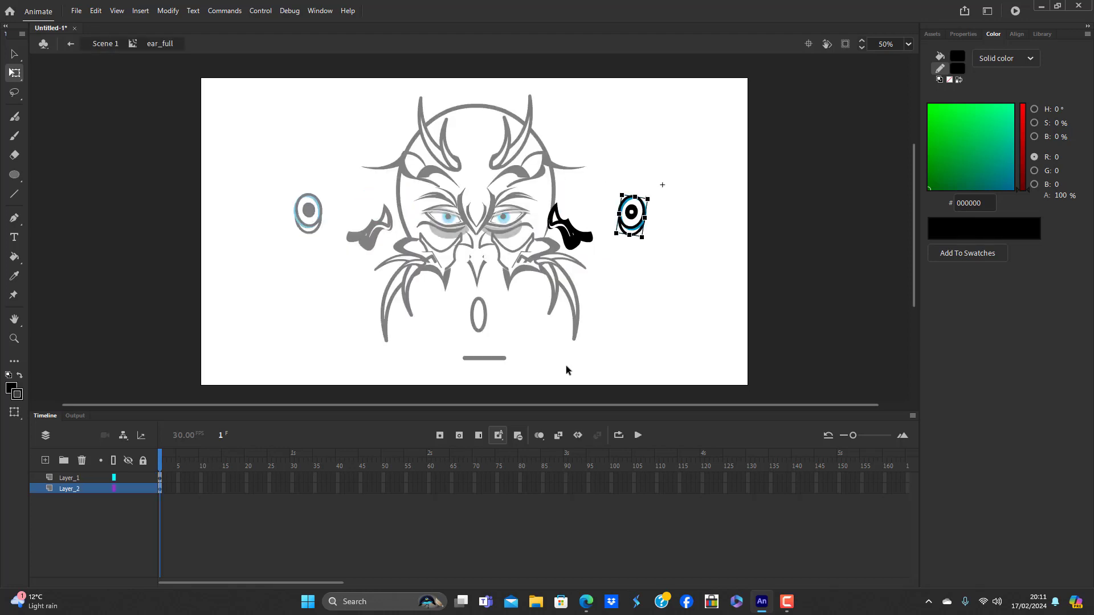
pyautogui.hotkey('ctrl', 'z')
pyautogui.hotkey('ctrl', 'z')
pyautogui.hotkey('ctrl', 'z')
pyautogui.hotkey('ctrl', 'z')
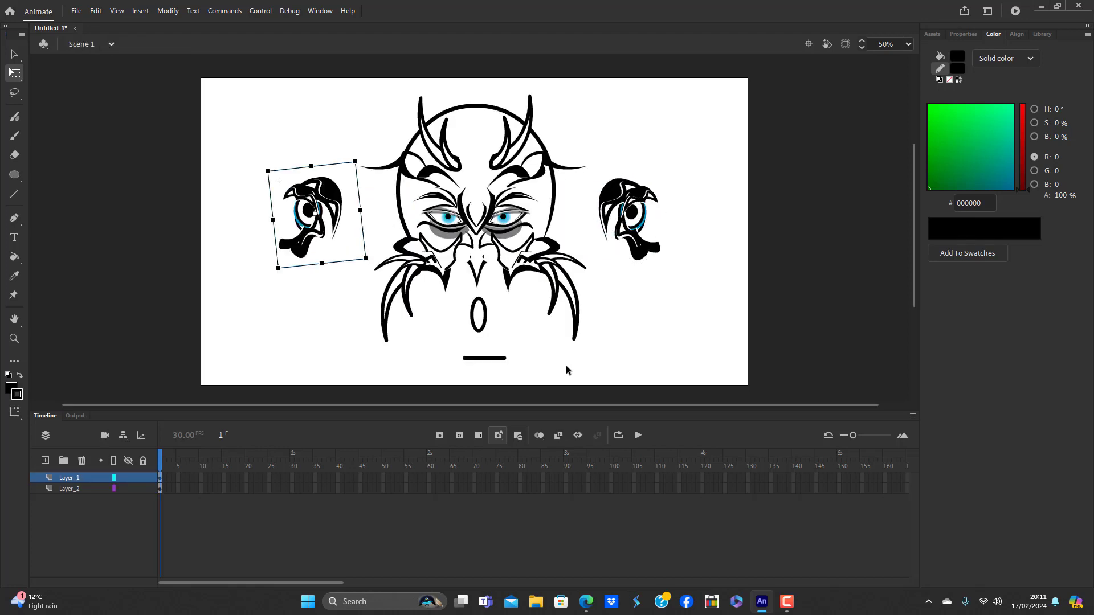
pyautogui.hotkey('ctrl', 'z')
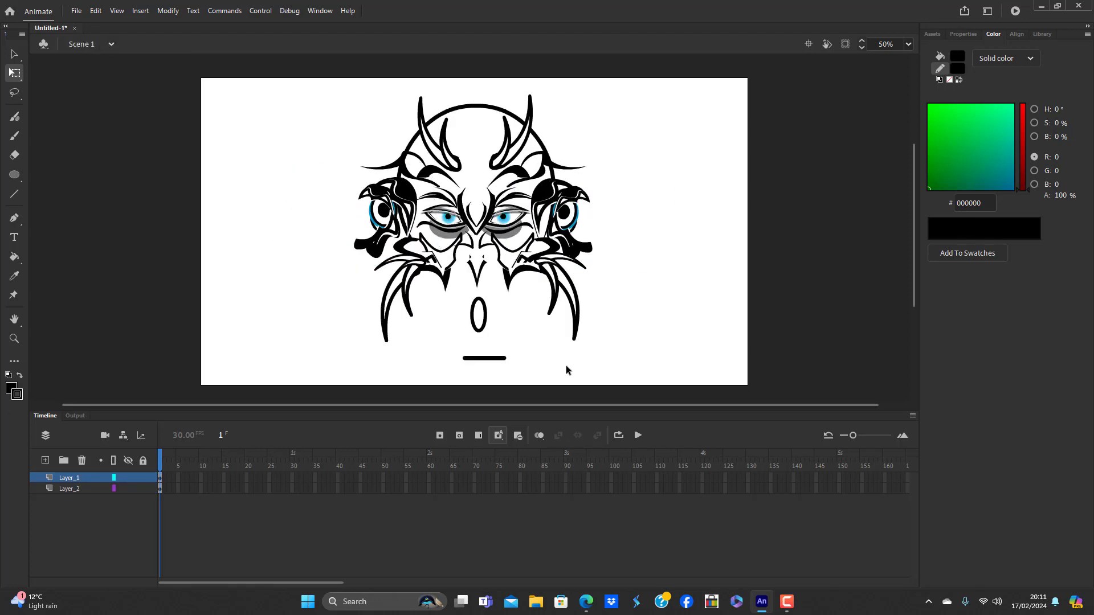
# Duplicate the right ear symbol as an independent copy and delete the left ear
pyautogui.rightClick(569, 225)
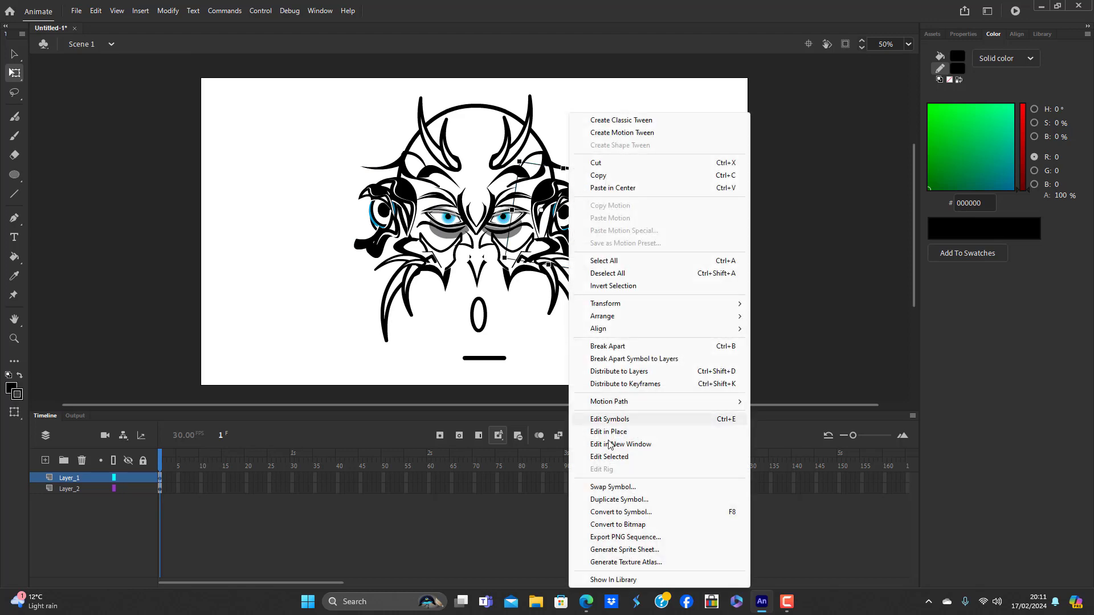
pyautogui.click(625, 500)
pyautogui.click(647, 290)
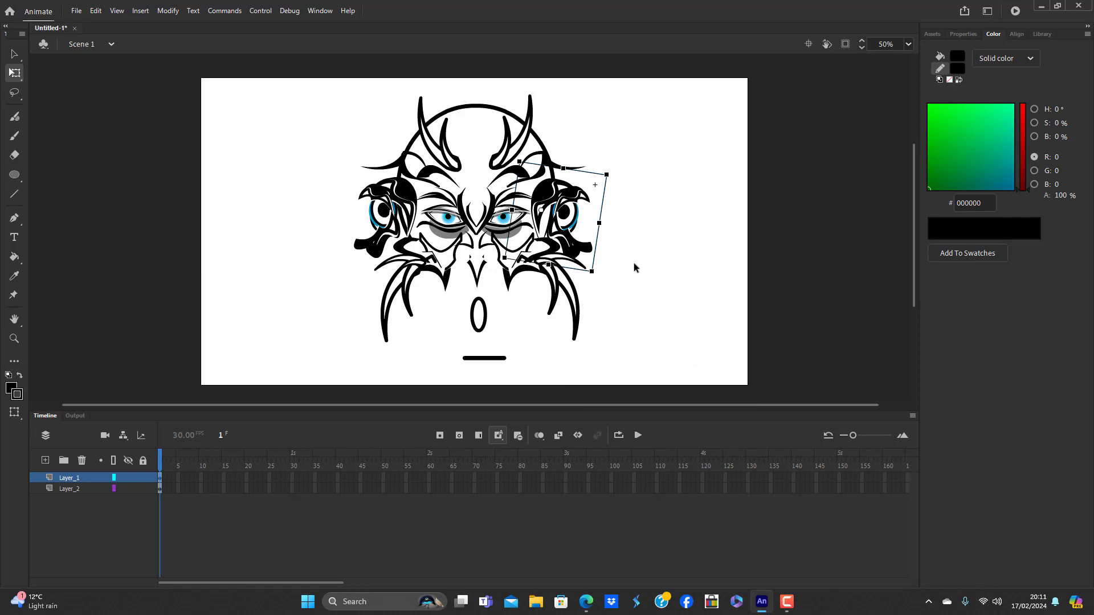
pyautogui.click(404, 202)
pyautogui.press('Delete')
# Inside the duplicated right ear symbol, delete the upper pointed shape and move the large curved shape outward above the eye ring
pyautogui.click(563, 197)
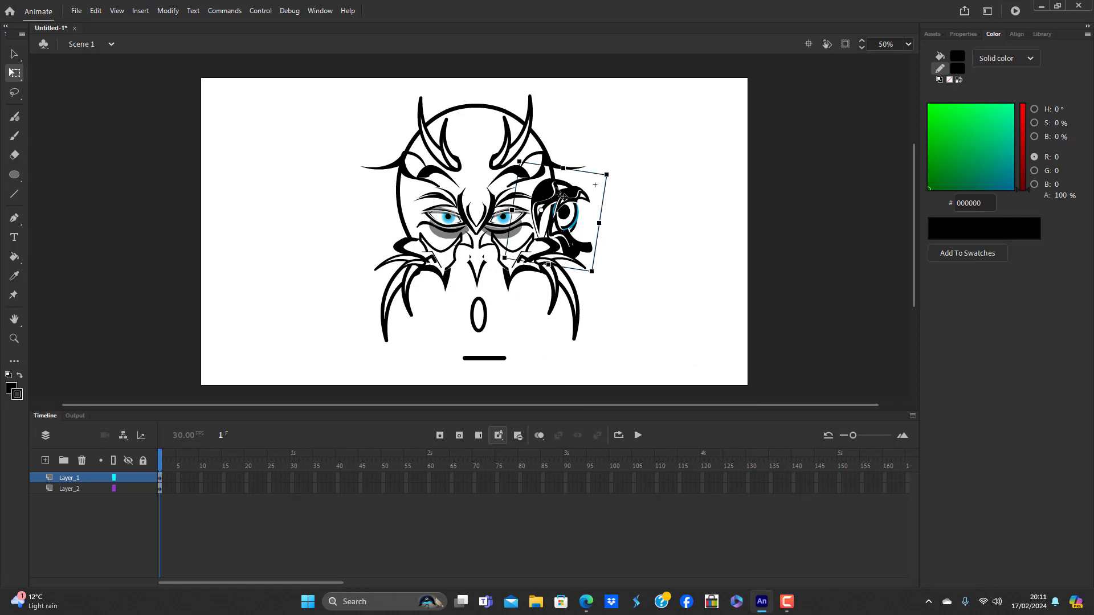
pyautogui.doubleClick(563, 197)
pyautogui.click(583, 206)
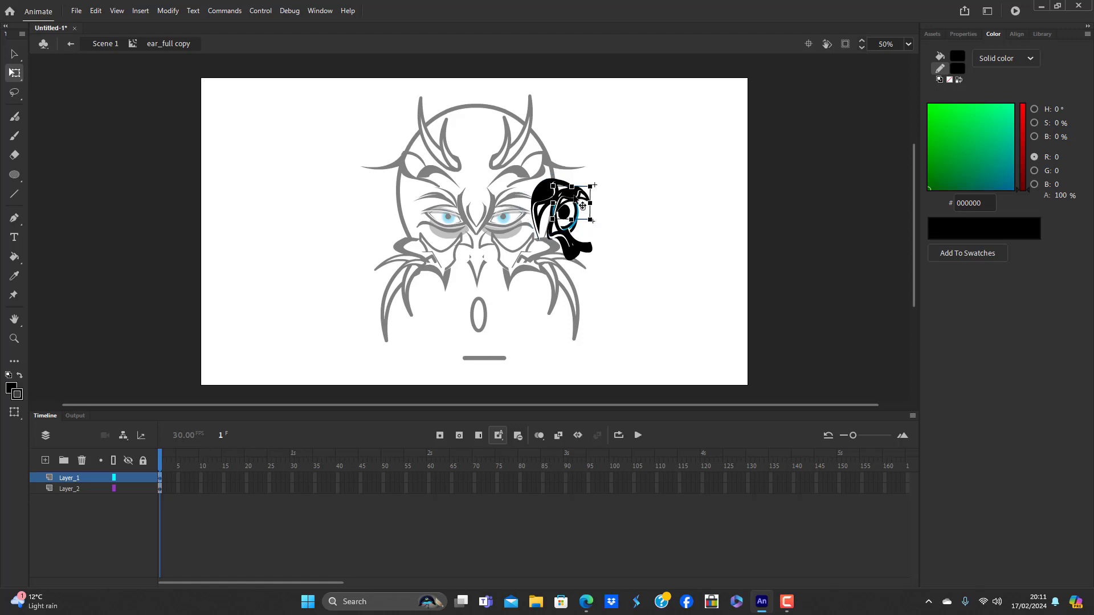
pyautogui.press('Delete')
pyautogui.click(545, 193)
pyautogui.moveTo(545, 192); pyautogui.dragTo(573, 198)
pyautogui.doubleClick(624, 310)
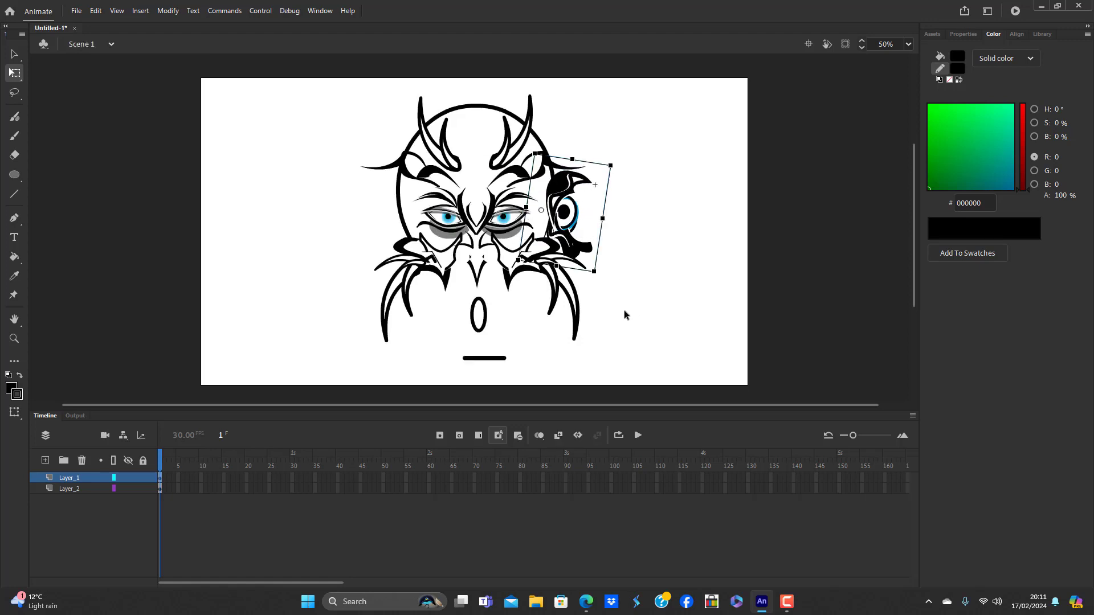
# Tilt the simplified right ear clockwise against the head and place a horizontally flipped copy symmetrically on the left side
pyautogui.moveTo(623, 171); pyautogui.dragTo(645, 201)
pyautogui.moveTo(567, 193)
pyautogui.mouseDown()
pyautogui.moveTo(570, 169)
pyautogui.moveTo(577, 176)
pyautogui.mouseUp()
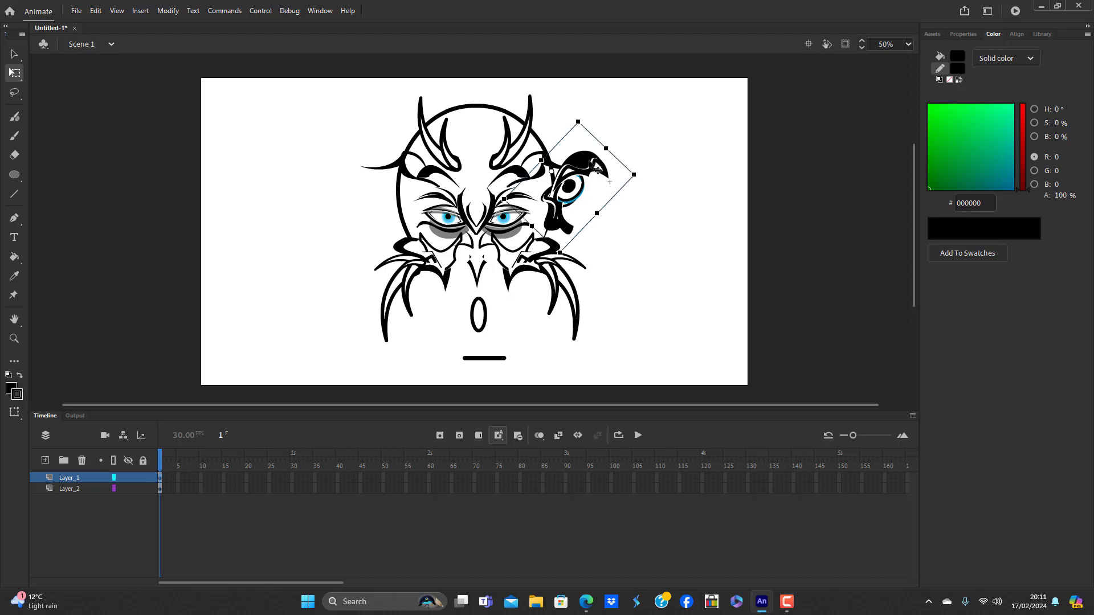
pyautogui.keyDown('alt'); pyautogui.moveTo(591, 161); pyautogui.dragTo(421, 171); pyautogui.keyUp('alt')
pyautogui.click(166, 11)
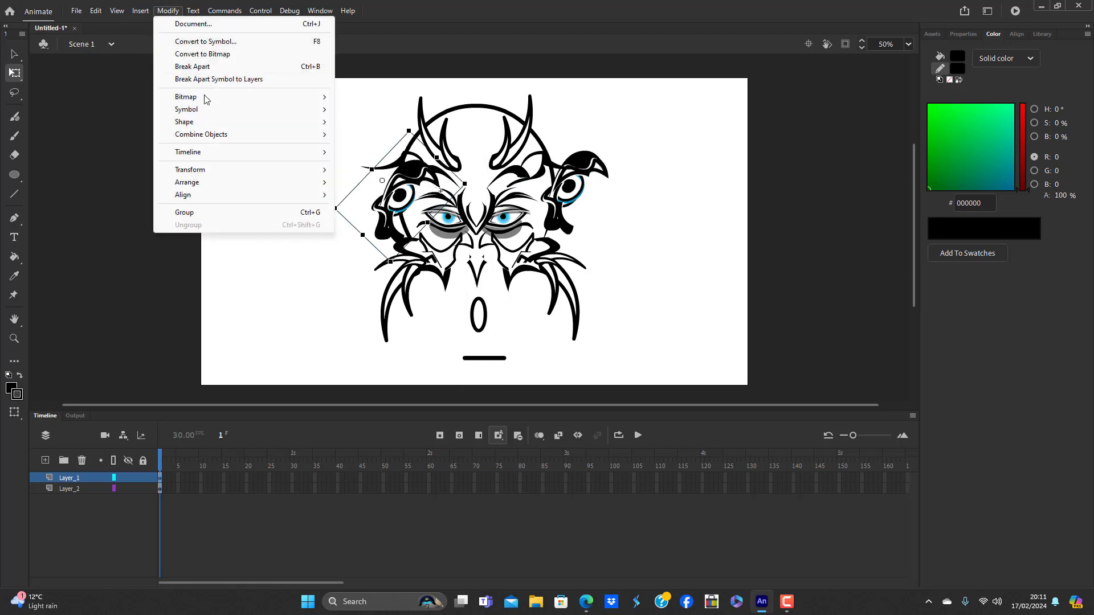
pyautogui.moveTo(228, 171)
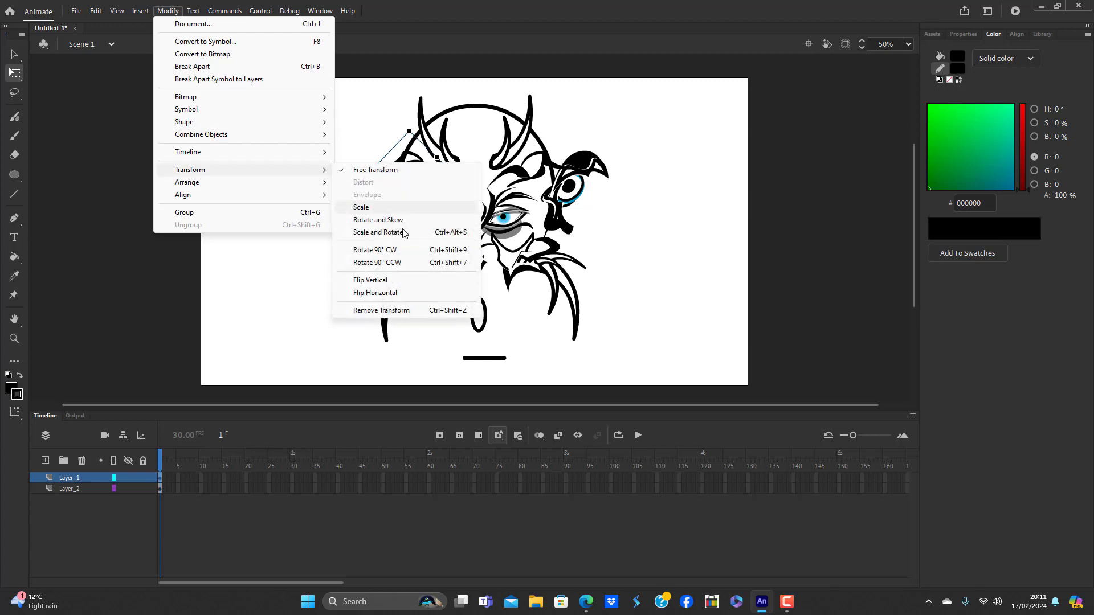
pyautogui.click(407, 293)
pyautogui.moveTo(354, 178); pyautogui.dragTo(370, 171)
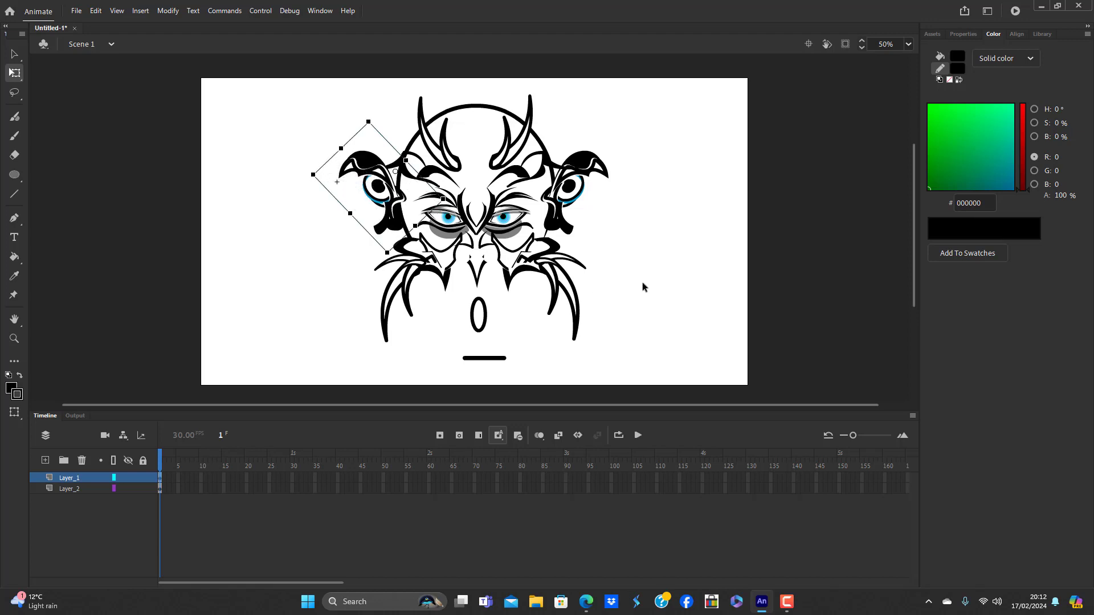
pyautogui.click(663, 294)
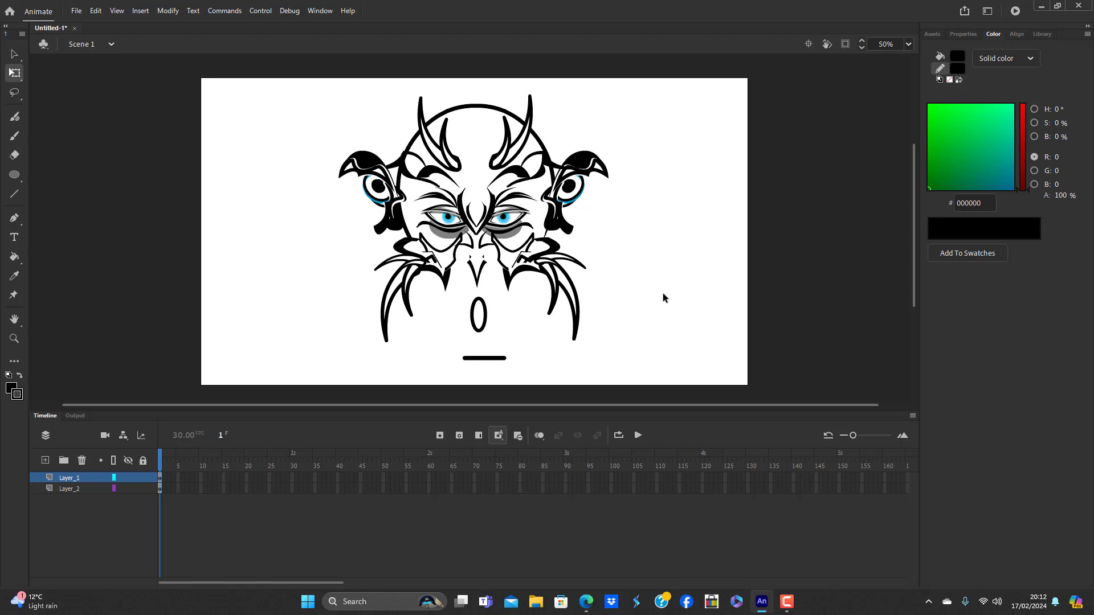
# Convert the short horizontal line below the mouth into a movie clip symbol named chin#
pyautogui.rightClick(661, 263)
pyautogui.click(637, 302)
pyautogui.click(485, 358)
pyautogui.press('F8')
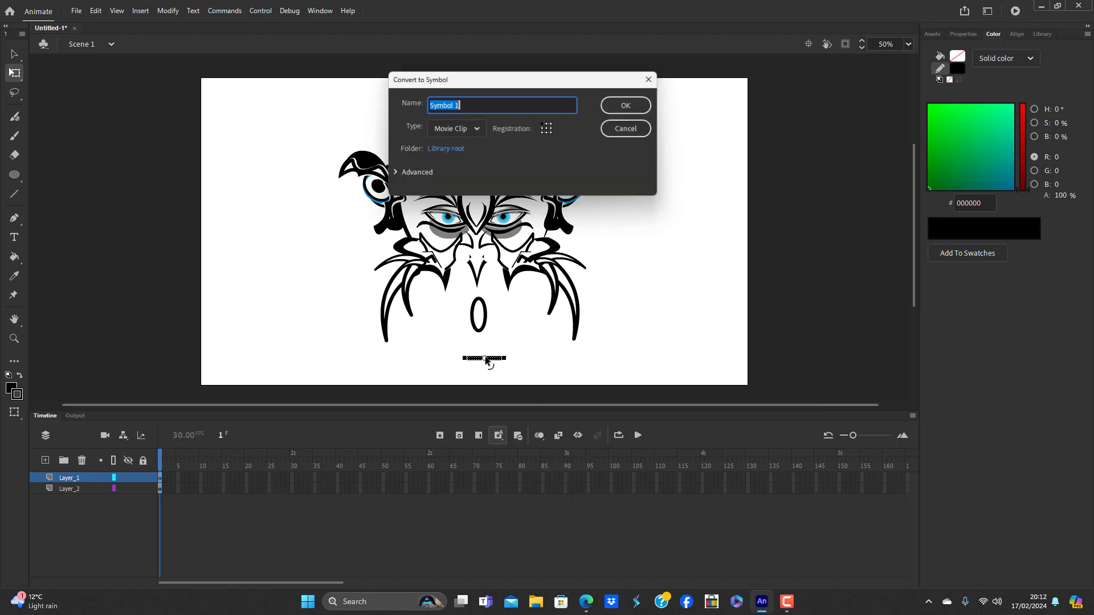
pyautogui.press('BackSpace')
pyautogui.write('chi')
pyautogui.press('Return')
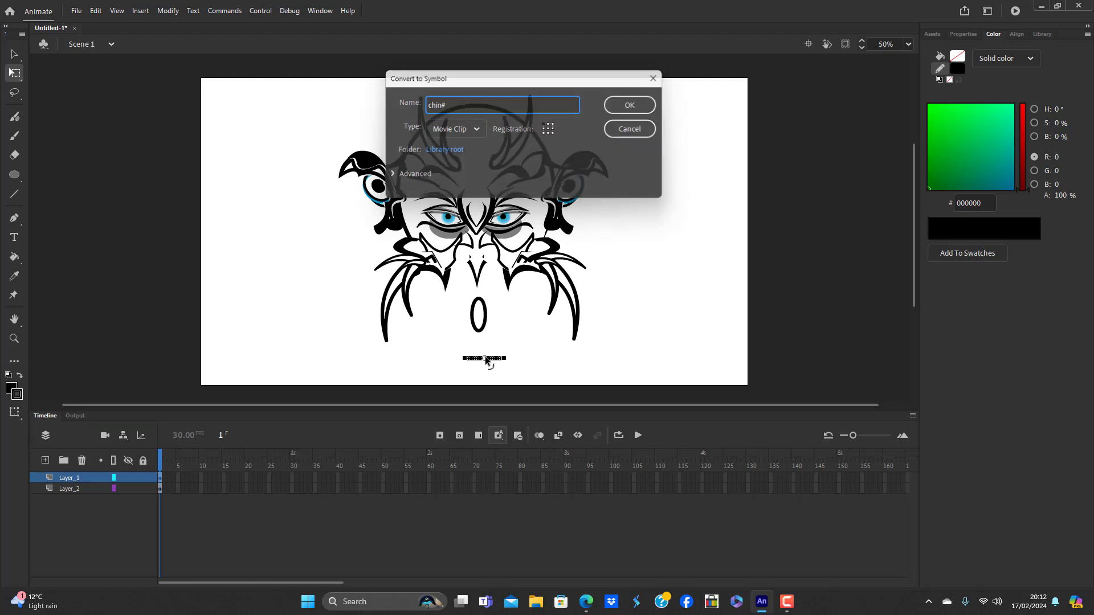
pyautogui.click(531, 360)
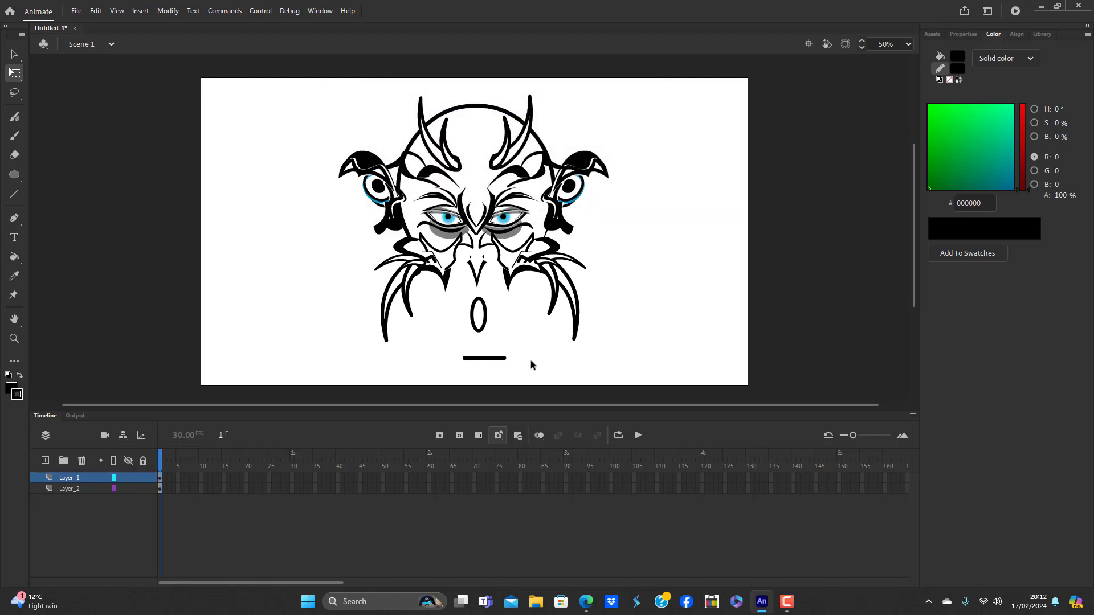
# Inside the chin symbol, bend the line into a downward curve and convert the line to a fill
pyautogui.click(489, 360)
pyautogui.doubleClick(491, 359)
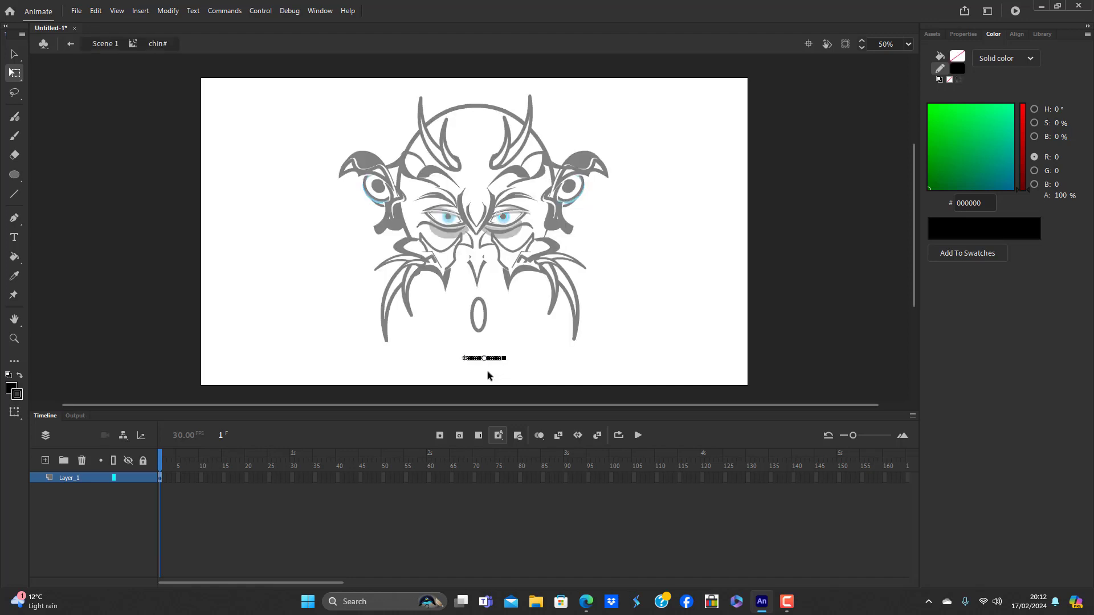
pyautogui.click(444, 365)
pyautogui.moveTo(486, 363); pyautogui.dragTo(488, 370)
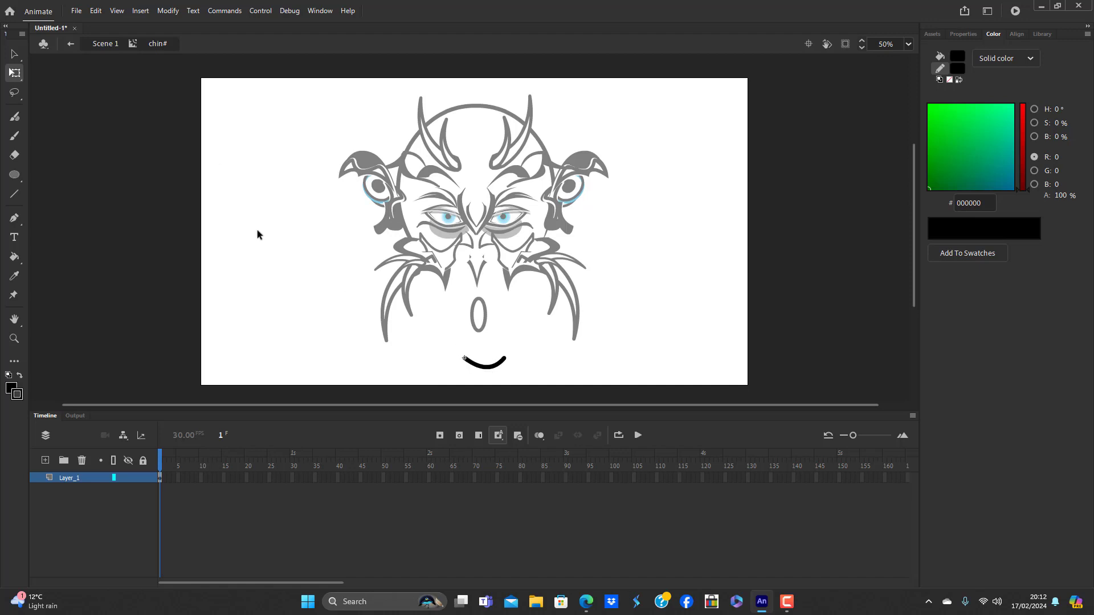
pyautogui.click(488, 369)
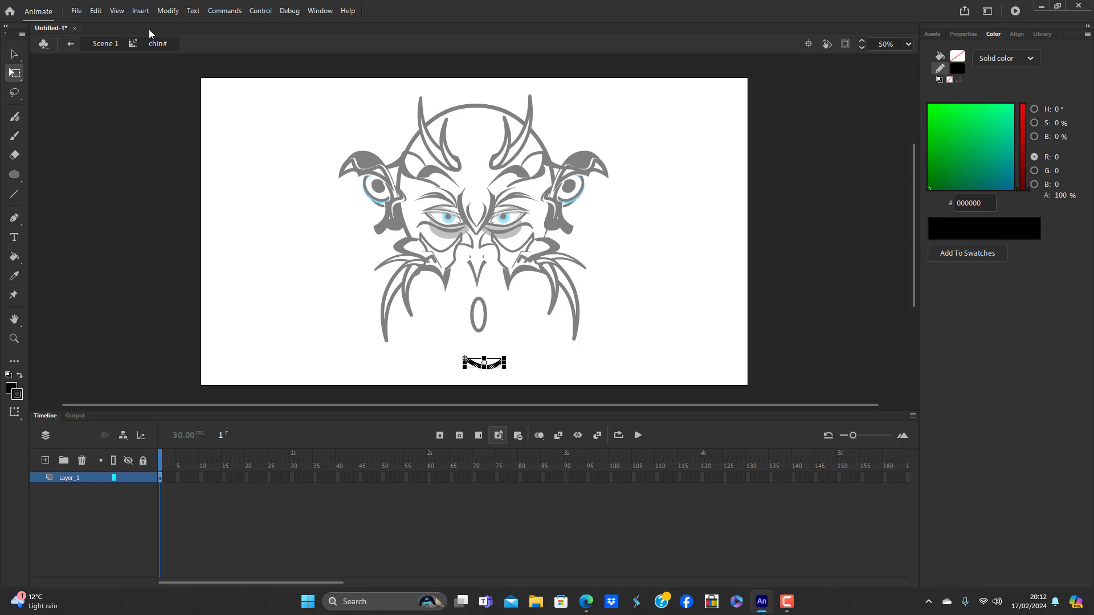
pyautogui.click(168, 10)
pyautogui.moveTo(225, 122)
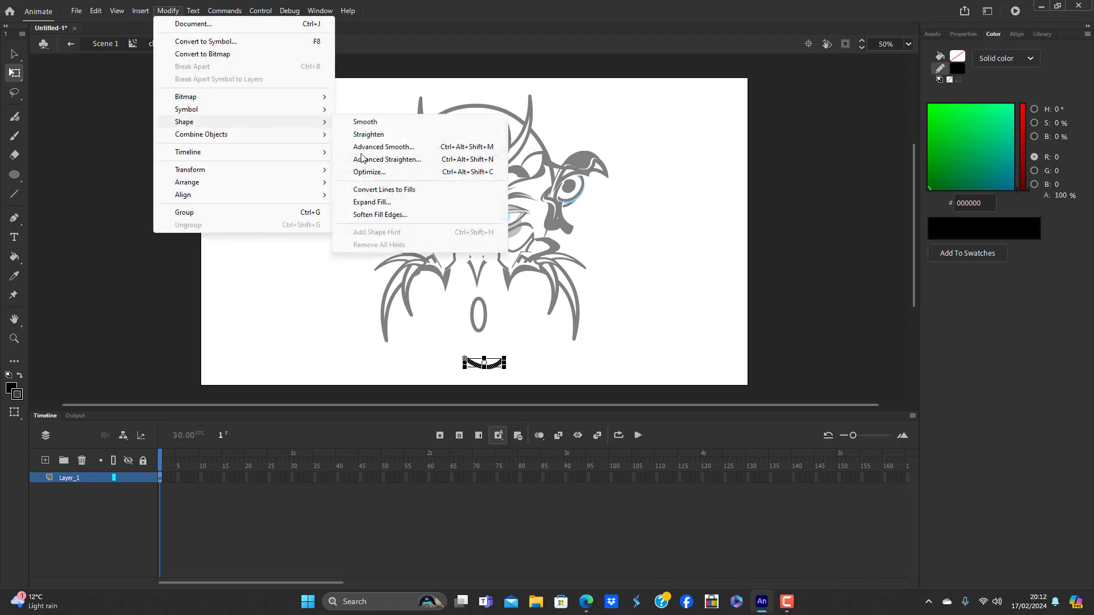
pyautogui.click(381, 189)
pyautogui.click(528, 385)
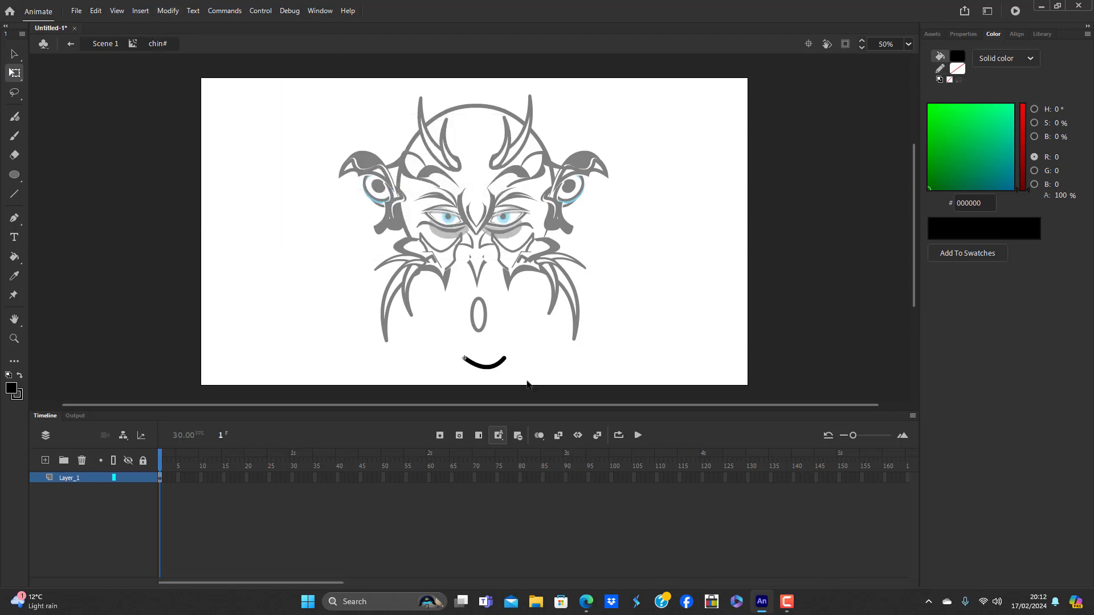
# Reshape the chin curve into two rounded lobes with a raised central point and return to the main scene
pyautogui.moveTo(487, 368)
pyautogui.mouseDown()
pyautogui.moveTo(485, 339)
pyautogui.moveTo(485, 367)
pyautogui.moveTo(481, 359)
pyautogui.moveTo(498, 374)
pyautogui.mouseUp()
pyautogui.doubleClick(496, 373)
pyautogui.click(538, 358)
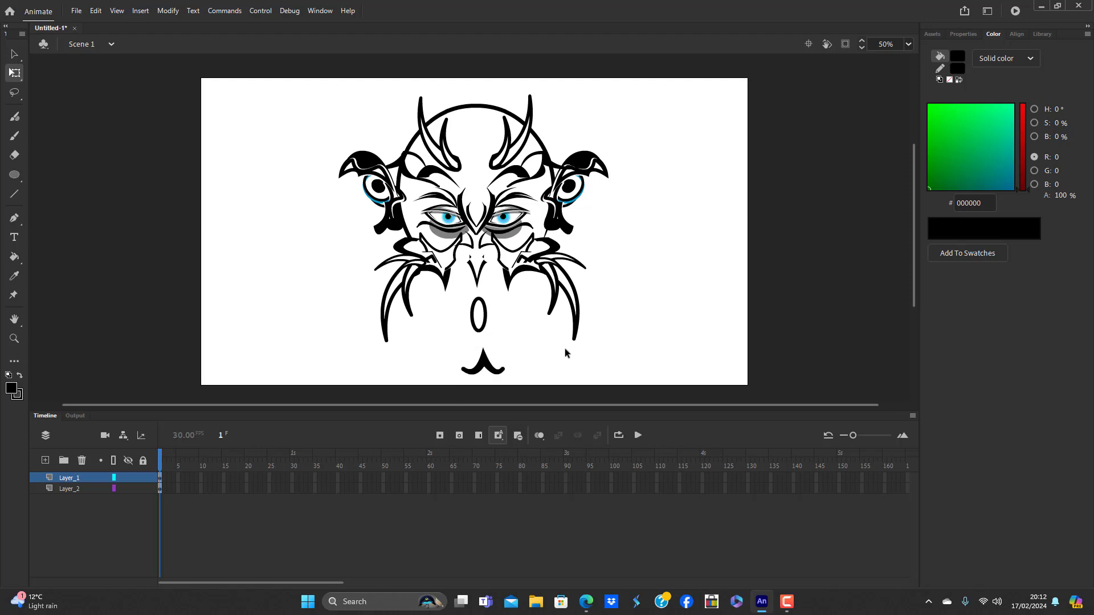
# Select every piece of the mask and scale the whole drawing down about its centre
pyautogui.rightClick(671, 217)
pyautogui.click(702, 280)
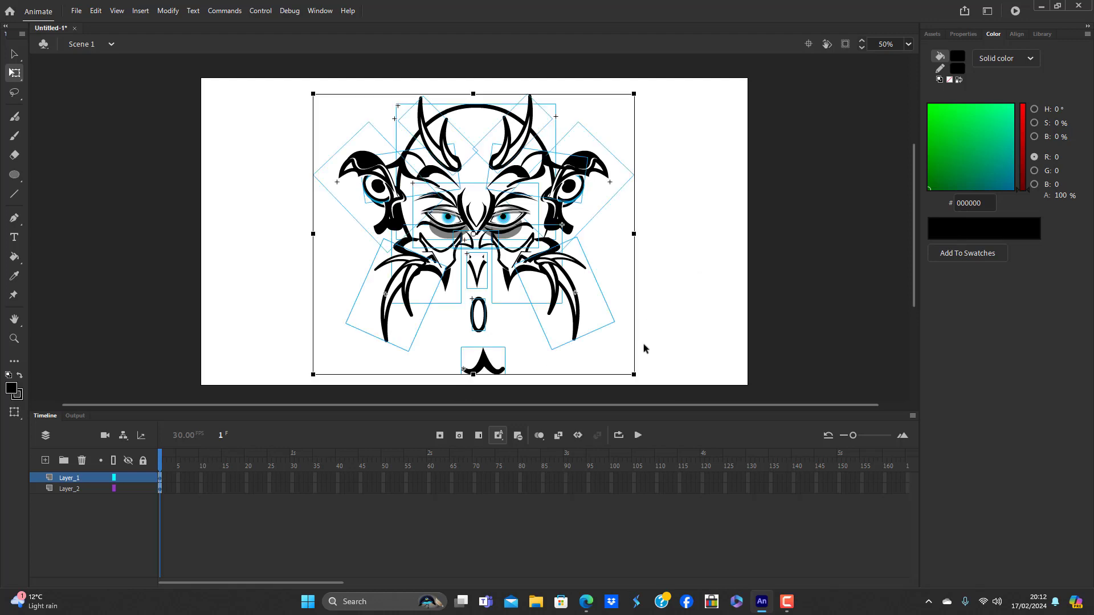
pyautogui.moveTo(625, 363); pyautogui.dragTo(584, 328)
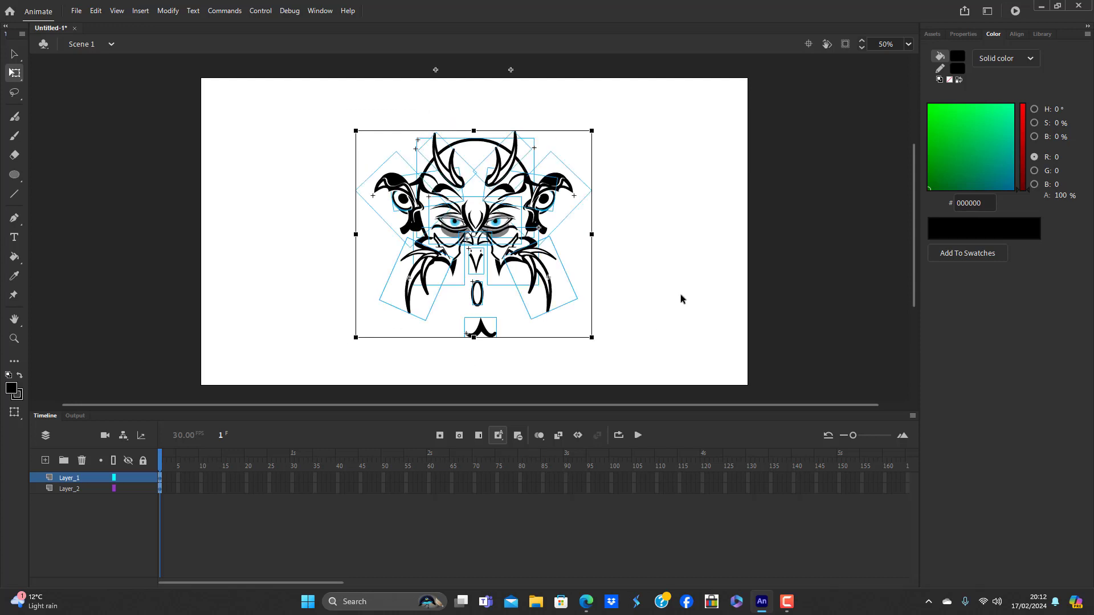
pyautogui.click(682, 293)
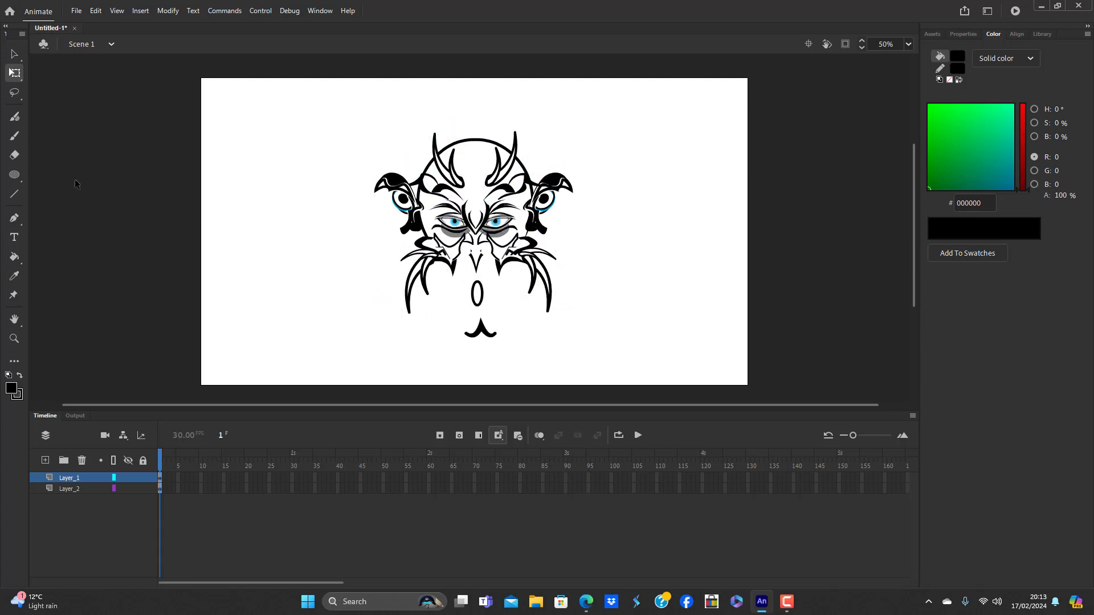
# Add a new layer beneath the others and draw a straight line from the left cheek to the chin
pyautogui.click(12, 195)
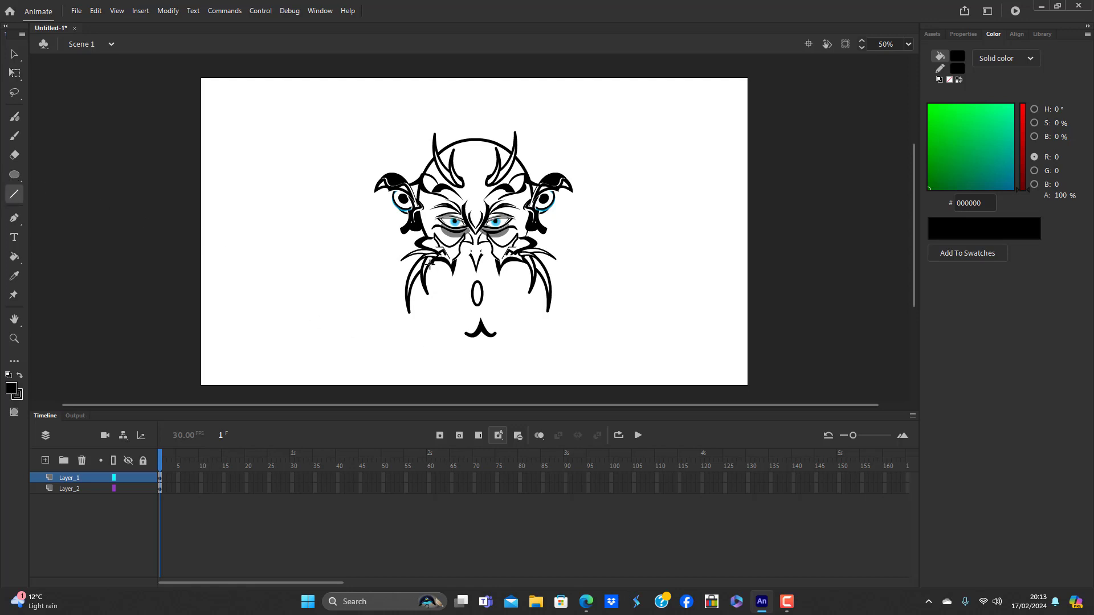
pyautogui.click(45, 460)
pyautogui.moveTo(71, 478); pyautogui.dragTo(80, 506)
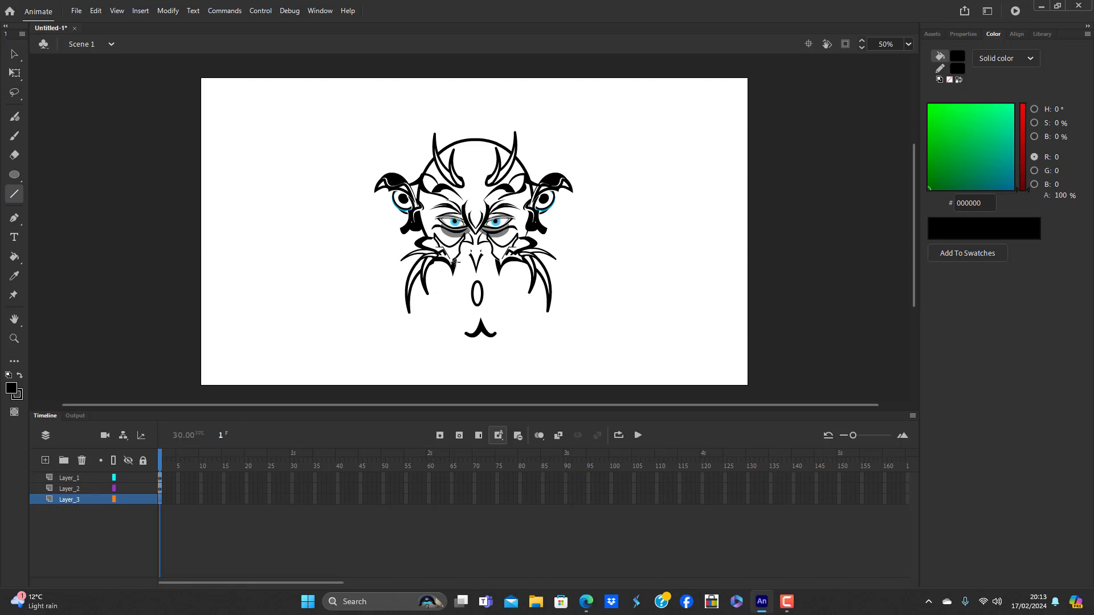
pyautogui.moveTo(460, 300); pyautogui.dragTo(465, 334)
# Bend the jaw line outward and shorten it into a small curve beneath the left cheek
pyautogui.click(15, 55)
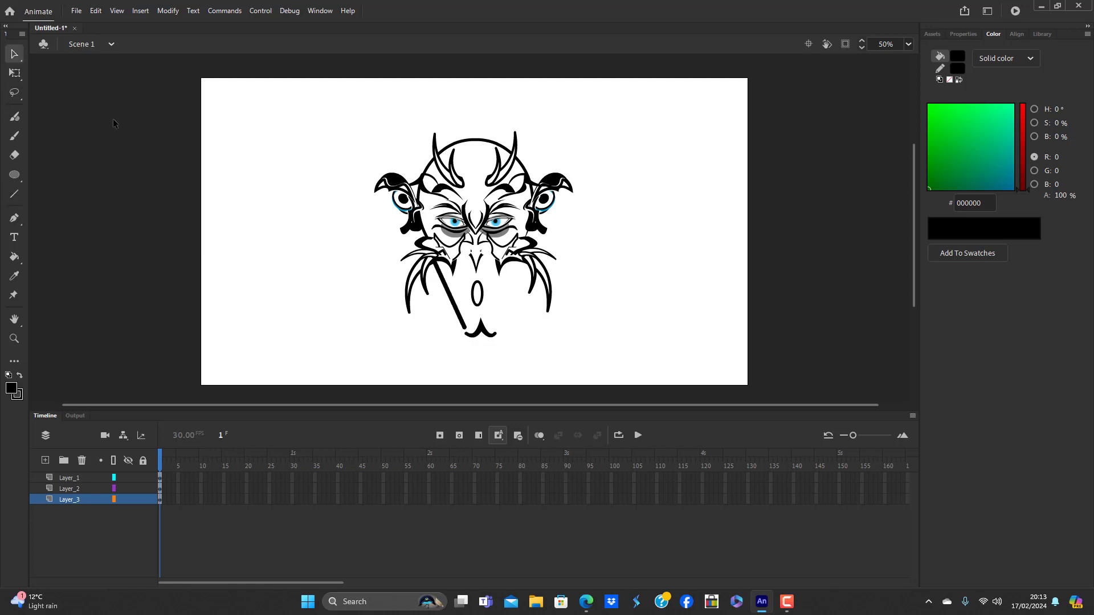
pyautogui.moveTo(455, 305)
pyautogui.mouseDown()
pyautogui.moveTo(466, 312)
pyautogui.moveTo(457, 331)
pyautogui.moveTo(465, 317)
pyautogui.moveTo(439, 292)
pyautogui.moveTo(460, 293)
pyautogui.moveTo(451, 278)
pyautogui.moveTo(456, 308)
pyautogui.mouseUp()
pyautogui.click(458, 288)
pyautogui.moveTo(426, 359); pyautogui.dragTo(460, 299)
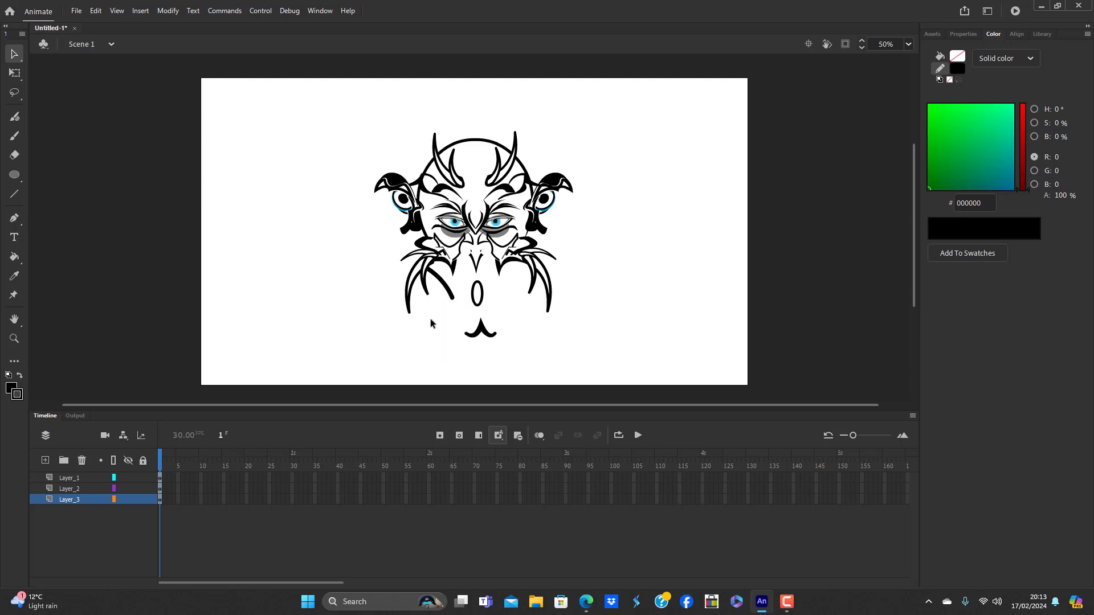
# Make a copy of the short cheek curve and rotate it so both curves meet at their lower tips
pyautogui.press('Delete')
pyautogui.click(453, 293)
pyautogui.press('q')
pyautogui.moveTo(459, 264); pyautogui.dragTo(459, 250)
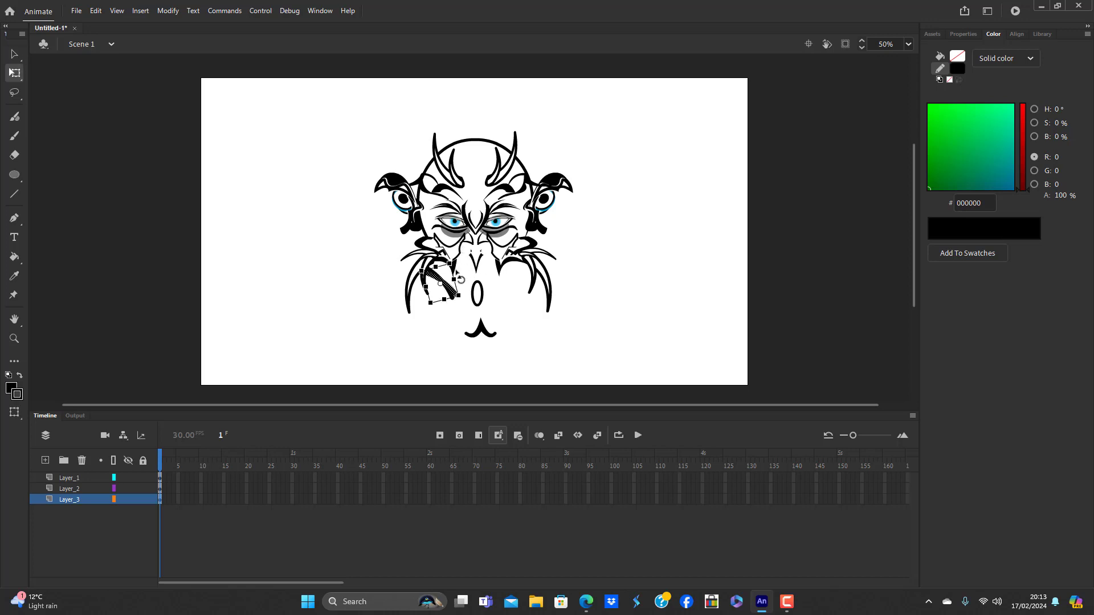
pyautogui.moveTo(456, 294); pyautogui.dragTo(453, 300)
pyautogui.click(449, 333)
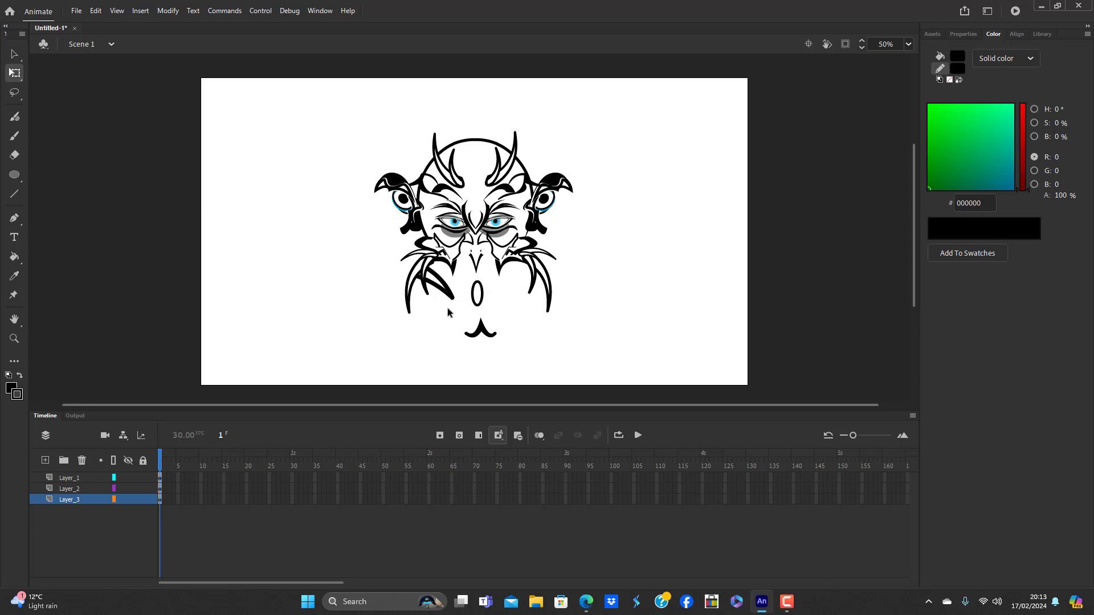
# Rotate the joined pair of curves together and place them against the left cheek, pointing down toward the mouth
pyautogui.click(449, 297)
pyautogui.click(449, 328)
pyautogui.click(444, 284)
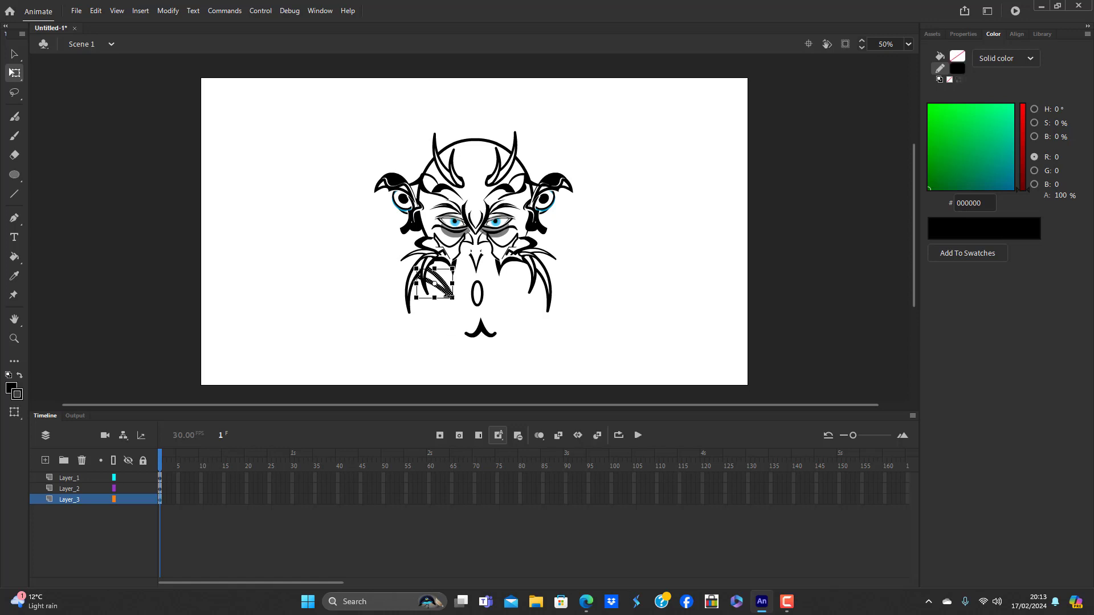
pyautogui.moveTo(463, 273)
pyautogui.mouseDown()
pyautogui.moveTo(466, 284)
pyautogui.moveTo(465, 262)
pyautogui.moveTo(448, 295)
pyautogui.moveTo(468, 315)
pyautogui.moveTo(481, 298)
pyautogui.moveTo(461, 297)
pyautogui.mouseUp()
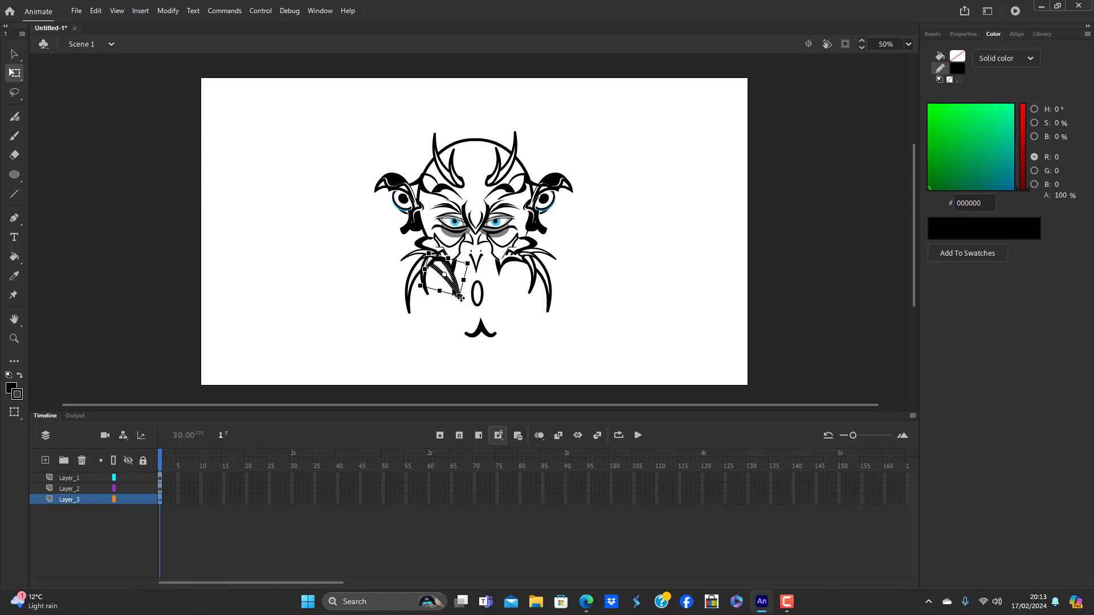
pyautogui.click(445, 329)
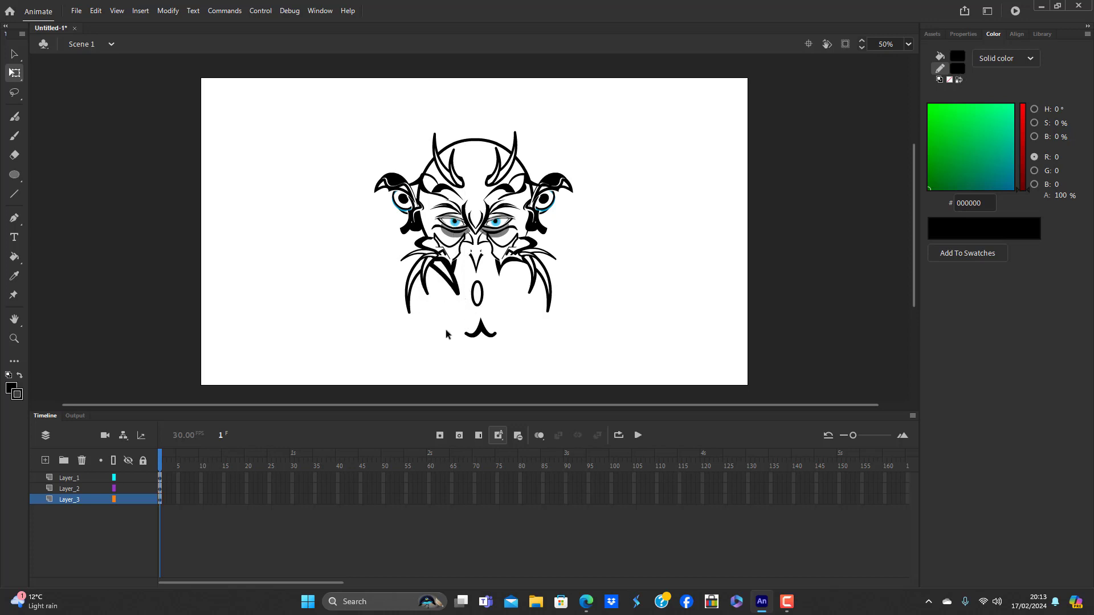
# Delete one of the paired curves and extend the remaining one down to the left end of the chin
pyautogui.click(459, 293)
pyautogui.press('Delete')
pyautogui.moveTo(459, 293)
pyautogui.mouseDown()
pyautogui.moveTo(450, 320)
pyautogui.moveTo(456, 299)
pyautogui.moveTo(462, 314)
pyautogui.moveTo(445, 284)
pyautogui.moveTo(454, 316)
pyautogui.moveTo(436, 294)
pyautogui.moveTo(442, 285)
pyautogui.moveTo(473, 338)
pyautogui.mouseUp()
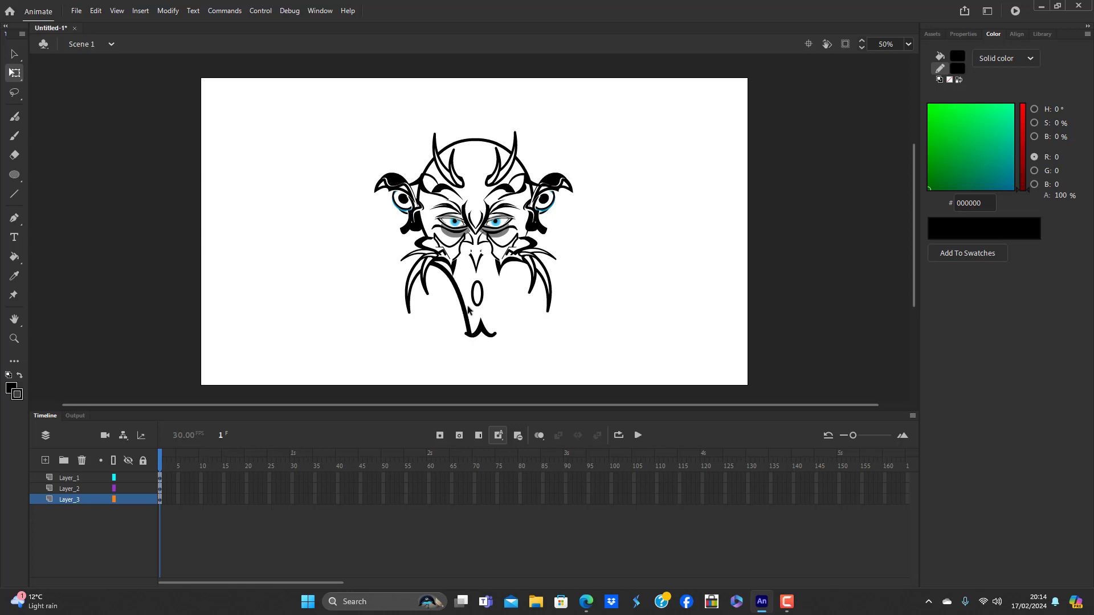
# Convert the long left jaw curve into a movie clip symbol
pyautogui.click(467, 312)
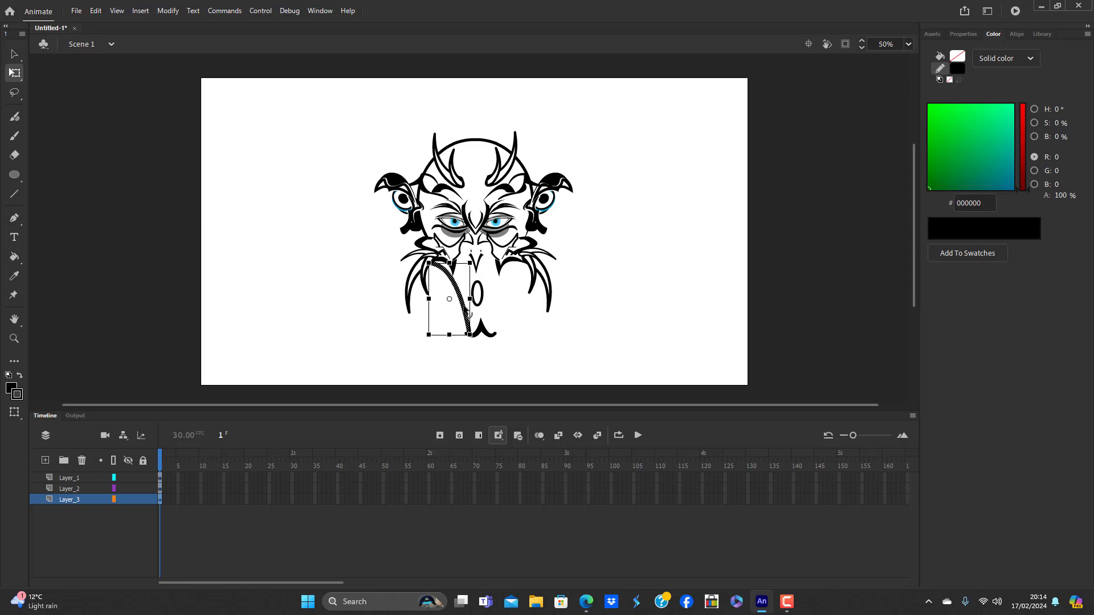
pyautogui.press('F8')
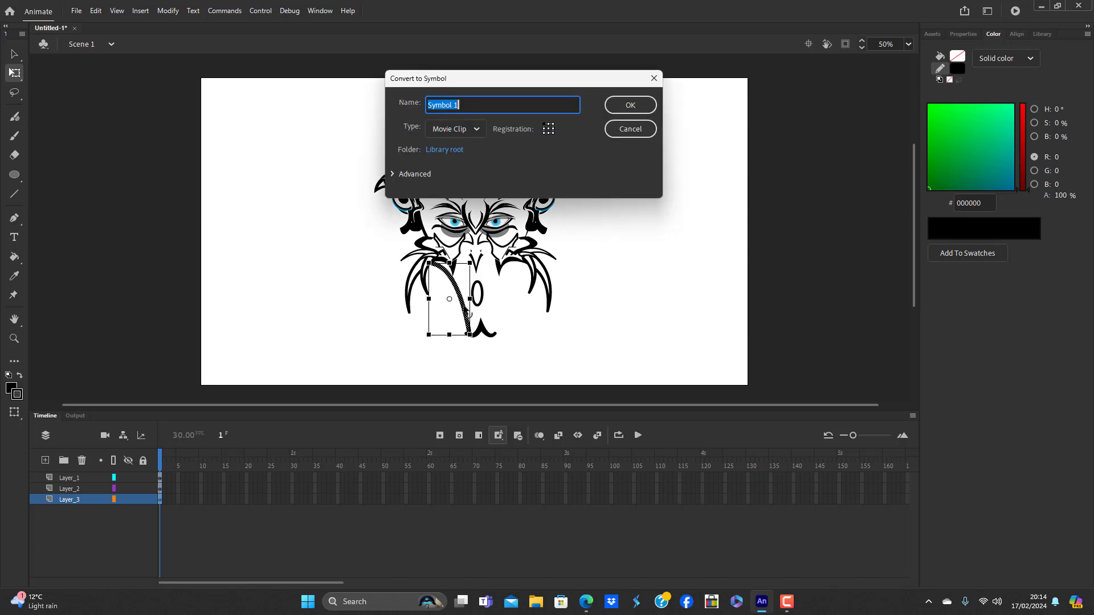
pyautogui.press('BackSpace')
pyautogui.press('Return')
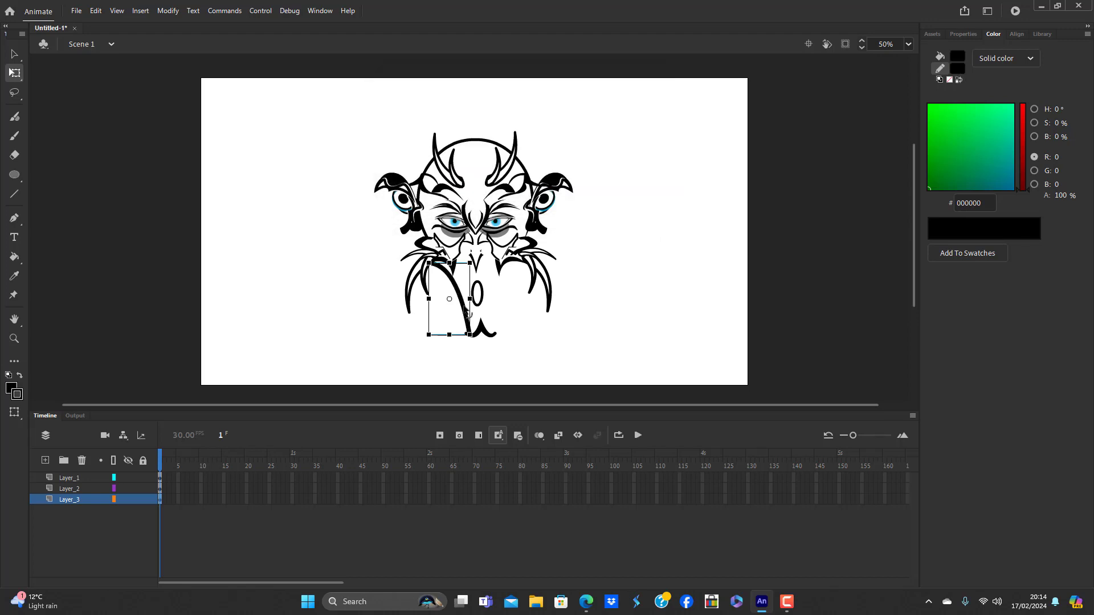
# Open the left jawline symbol for editing and convert its line to a fill
pyautogui.doubleClick(467, 313)
pyautogui.click(168, 10)
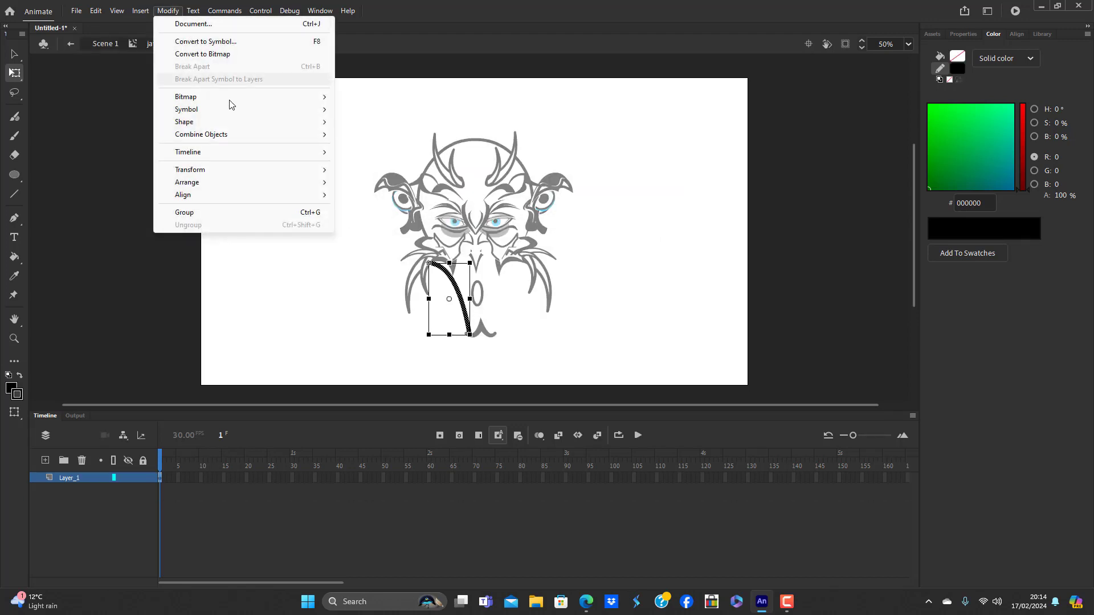
pyautogui.moveTo(234, 169)
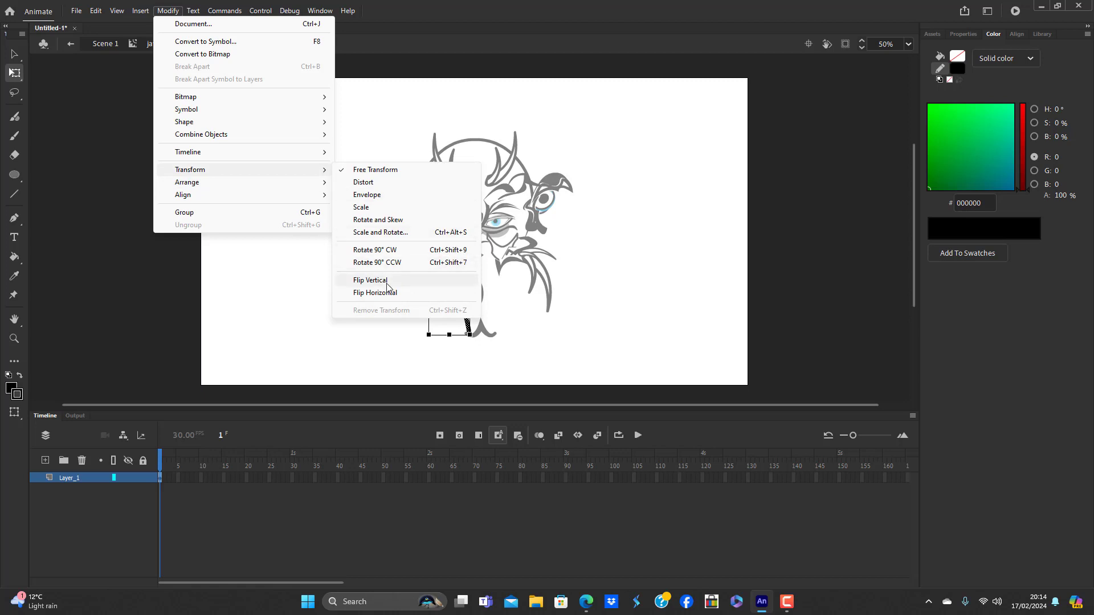
pyautogui.moveTo(246, 126)
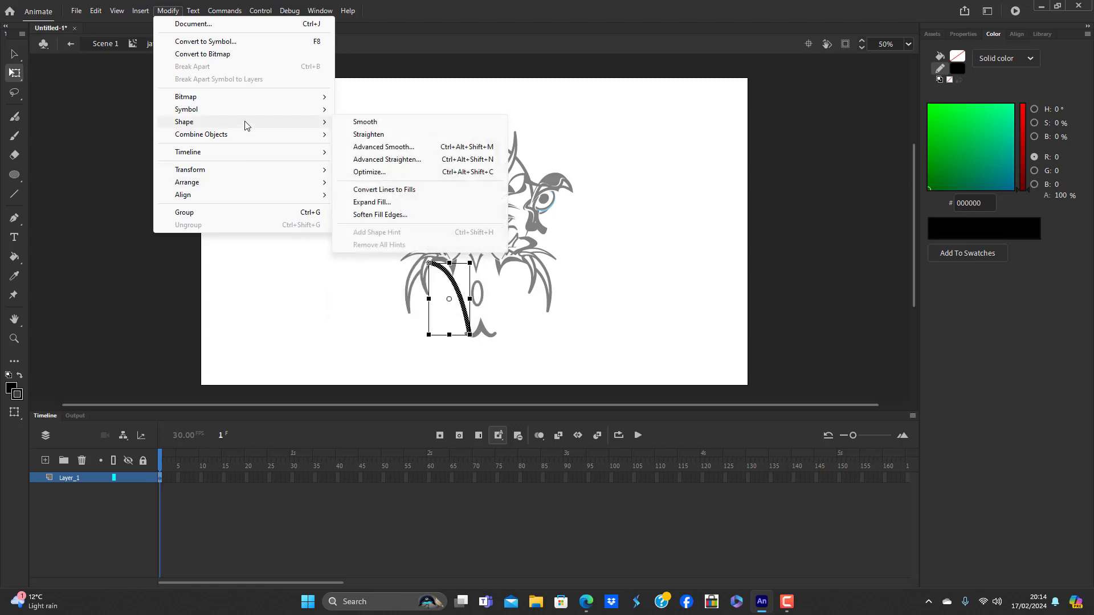
pyautogui.click(384, 189)
pyautogui.click(436, 296)
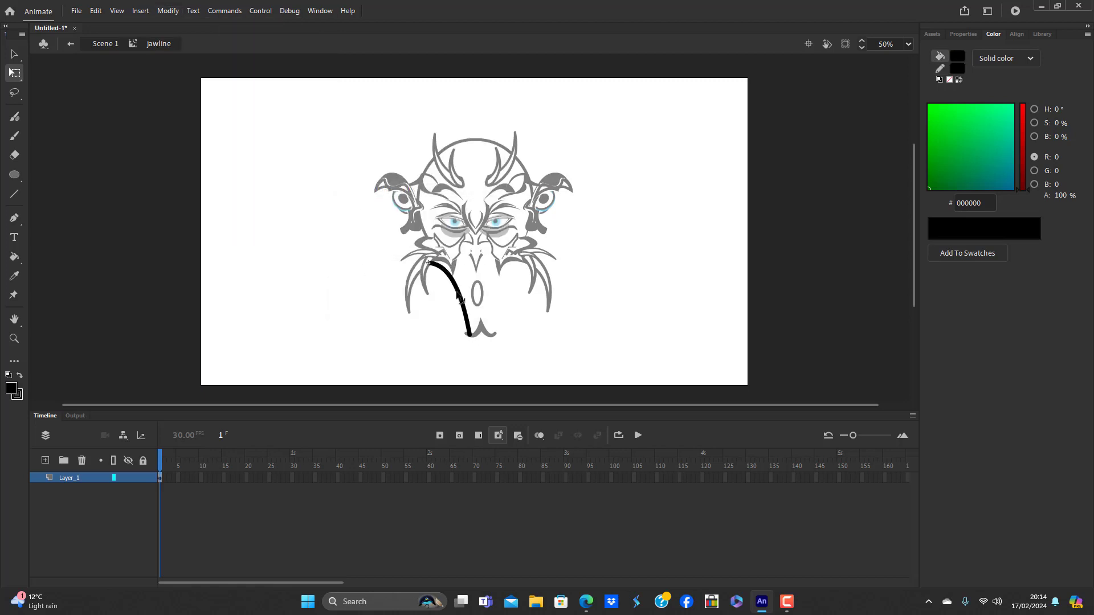
# Bend the filled jaw curve and pull its lower end outward into a thick block beside the chin
pyautogui.moveTo(460, 299)
pyautogui.mouseDown()
pyautogui.moveTo(473, 279)
pyautogui.moveTo(443, 296)
pyautogui.moveTo(467, 282)
pyautogui.moveTo(447, 300)
pyautogui.moveTo(457, 296)
pyautogui.mouseUp()
pyautogui.moveTo(469, 338)
pyautogui.mouseDown()
pyautogui.moveTo(456, 320)
pyautogui.moveTo(430, 317)
pyautogui.moveTo(426, 340)
pyautogui.moveTo(448, 332)
pyautogui.moveTo(459, 347)
pyautogui.mouseUp()
pyautogui.press('Delete')
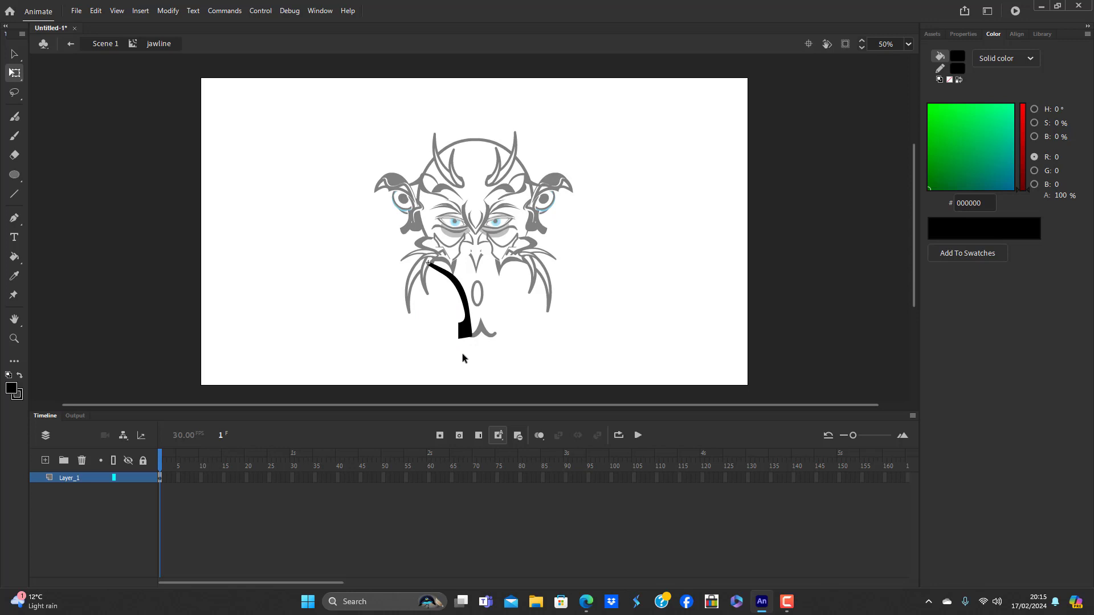
pyautogui.moveTo(459, 280); pyautogui.dragTo(464, 293)
# Return to the main scene and rotate the jawline counter-clockwise so its thick end meets the chin
pyautogui.doubleClick(388, 328)
pyautogui.moveTo(482, 263); pyautogui.dragTo(471, 254)
pyautogui.moveTo(474, 317); pyautogui.dragTo(470, 317)
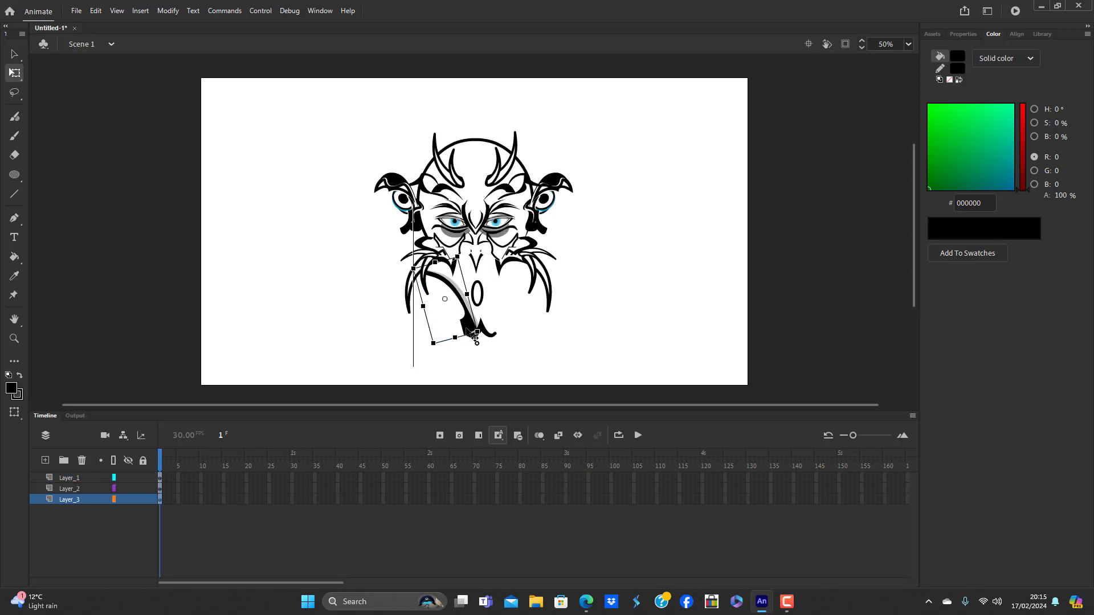
pyautogui.click(483, 357)
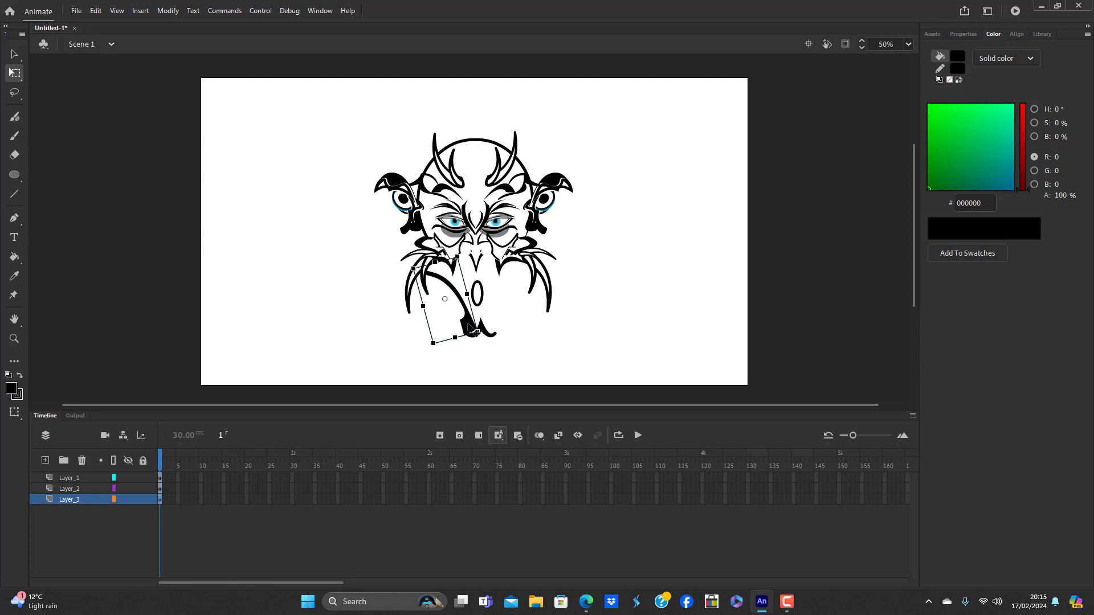
# Reshape the jawline's lower tip inside its symbol to blend with the chin, and return to the main scene
pyautogui.doubleClick(469, 337)
pyautogui.moveTo(473, 337); pyautogui.dragTo(473, 337)
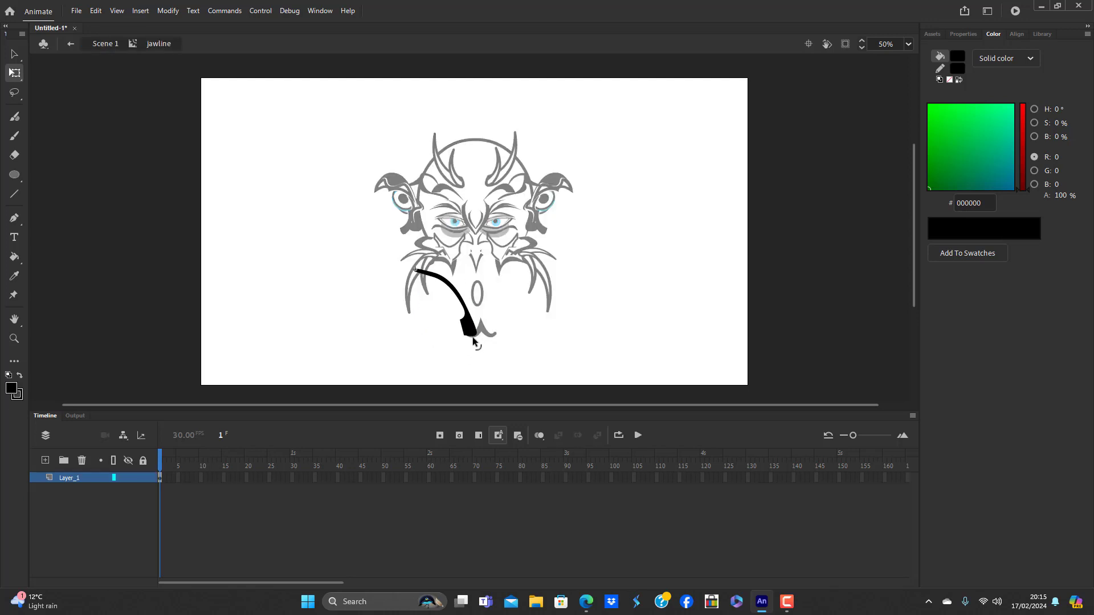
pyautogui.doubleClick(471, 349)
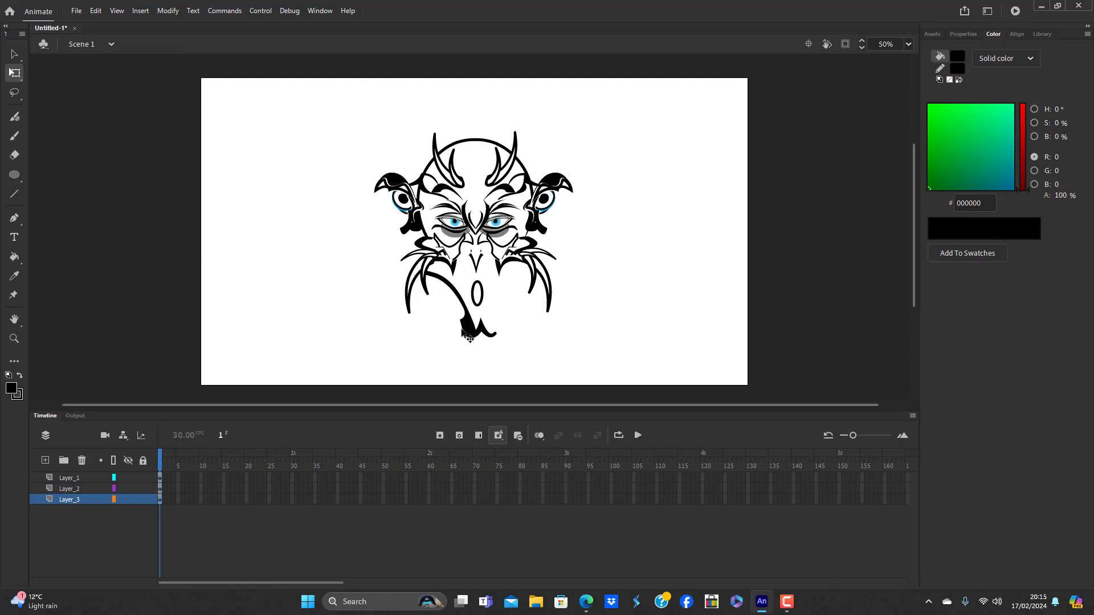
pyautogui.hotkey('ctrl', 'v')
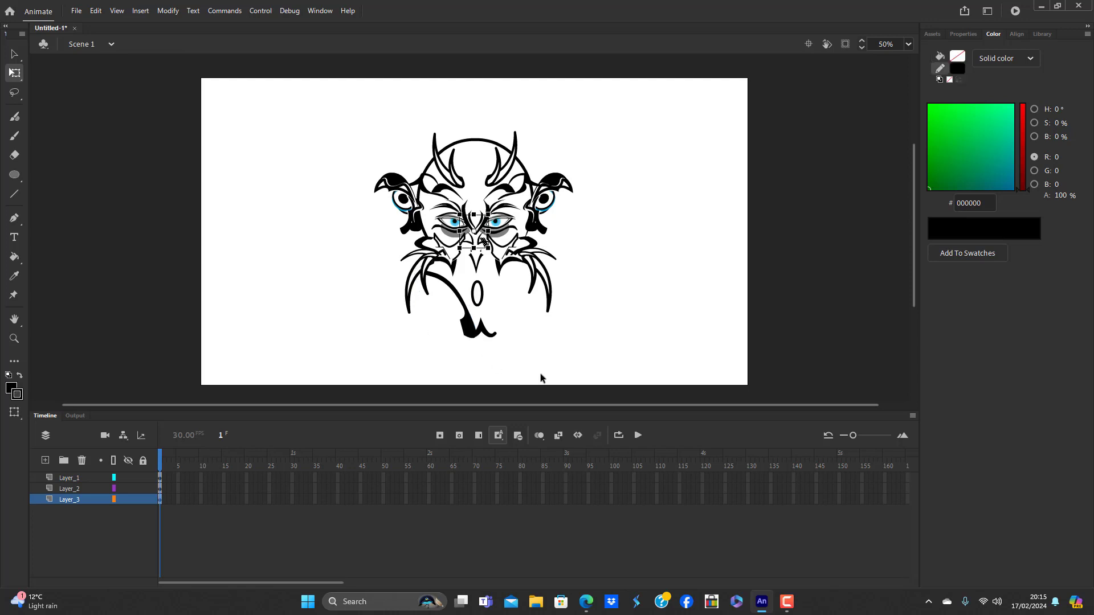
pyautogui.click(167, 11)
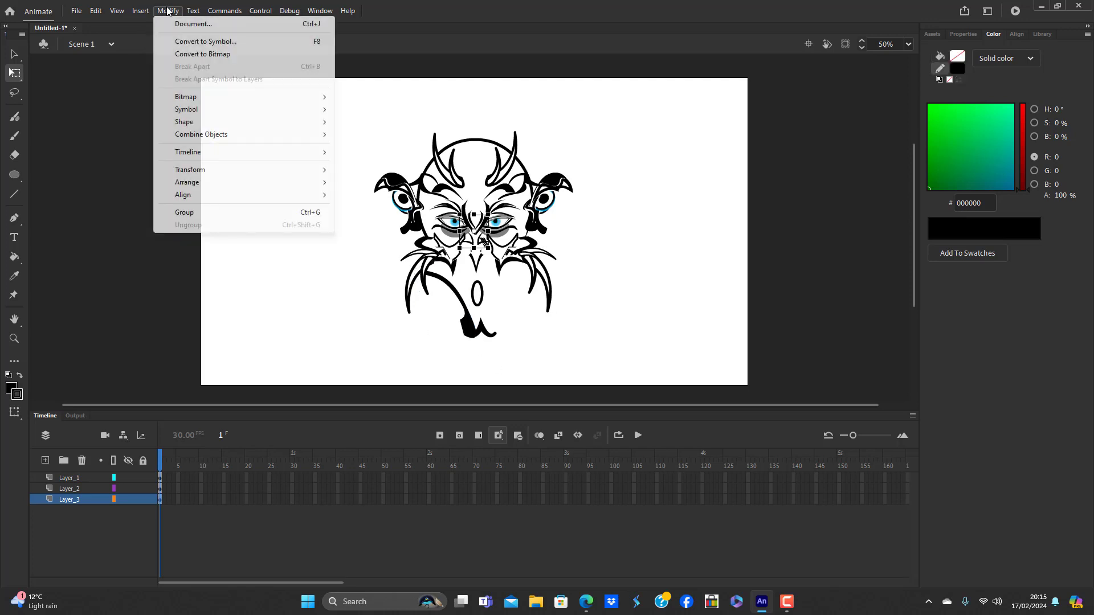
pyautogui.moveTo(215, 170)
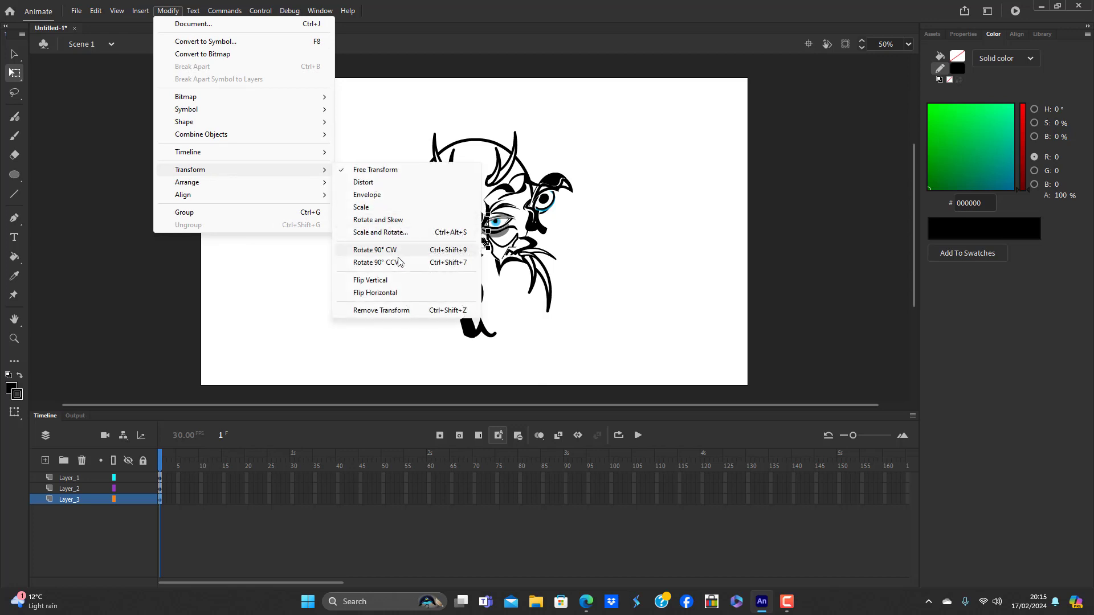
pyautogui.click(393, 293)
pyautogui.moveTo(462, 302); pyautogui.dragTo(514, 305)
pyautogui.press('Delete')
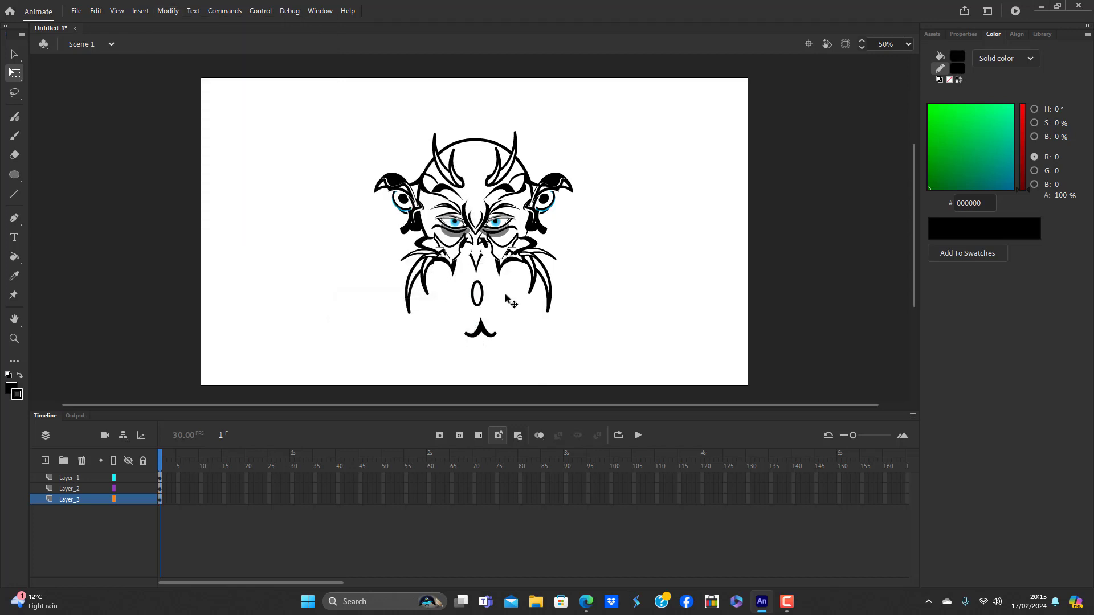
pyautogui.hotkey('ctrl', 'z')
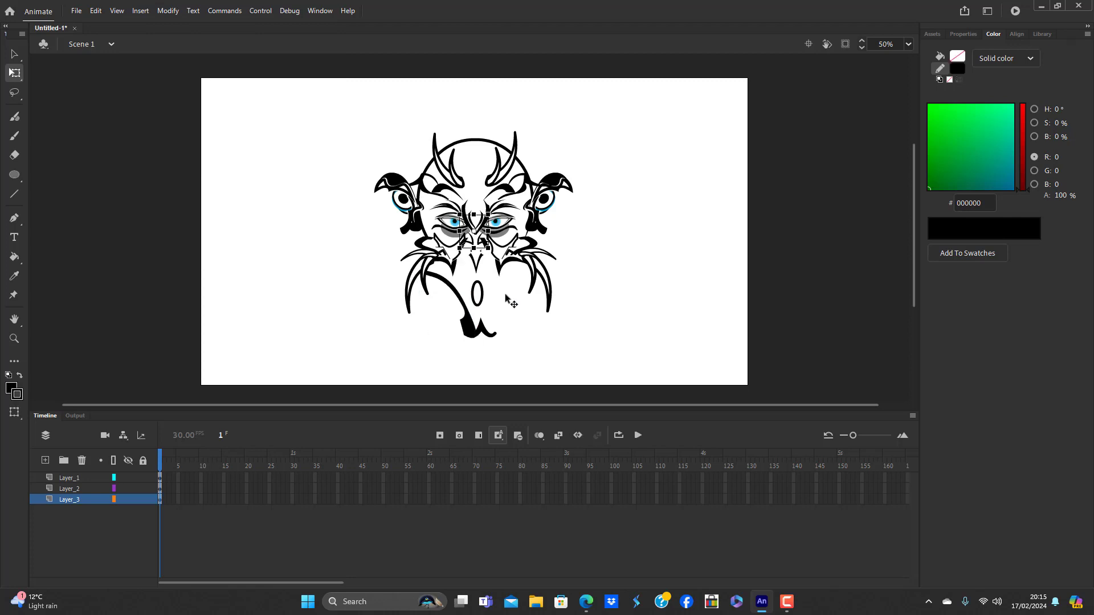
pyautogui.click(531, 355)
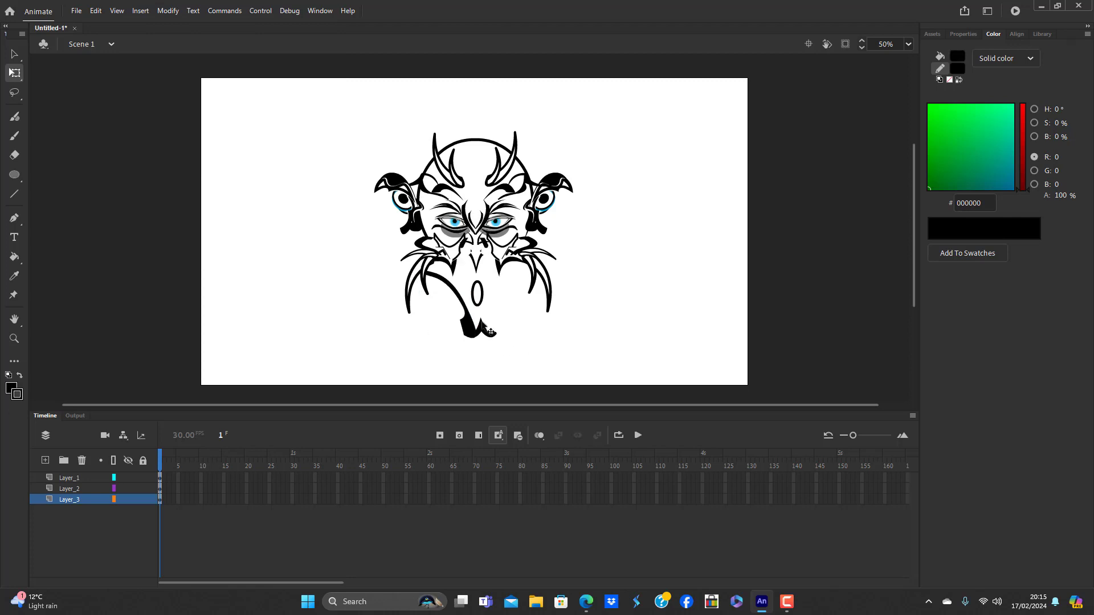
# Duplicate the left jawline in place and flip the copy horizontally
pyautogui.click(472, 316)
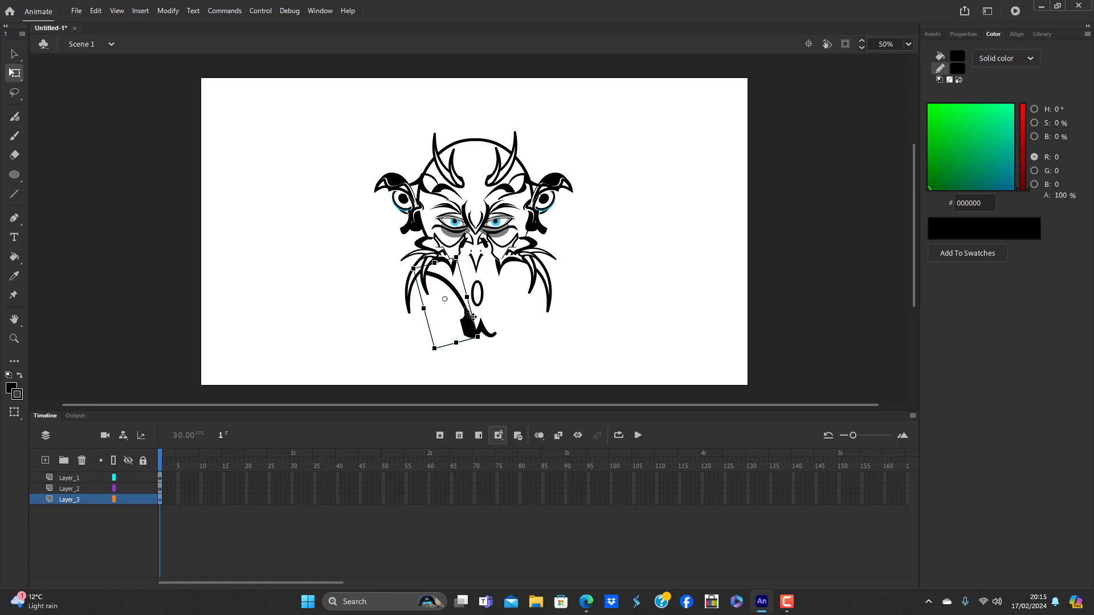
pyautogui.click(167, 11)
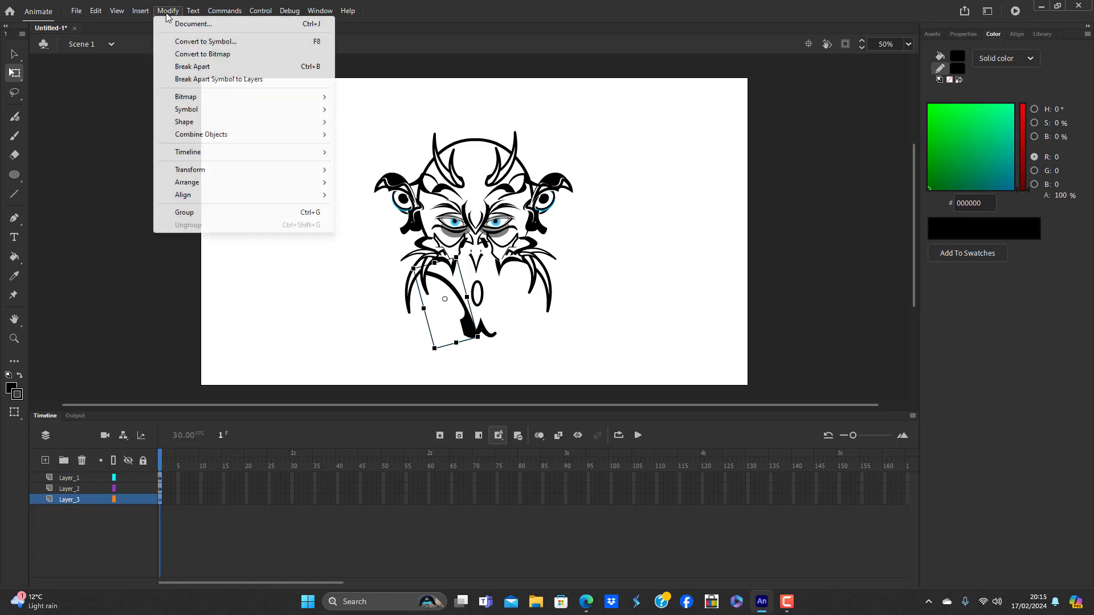
pyautogui.moveTo(232, 172)
pyautogui.click(406, 293)
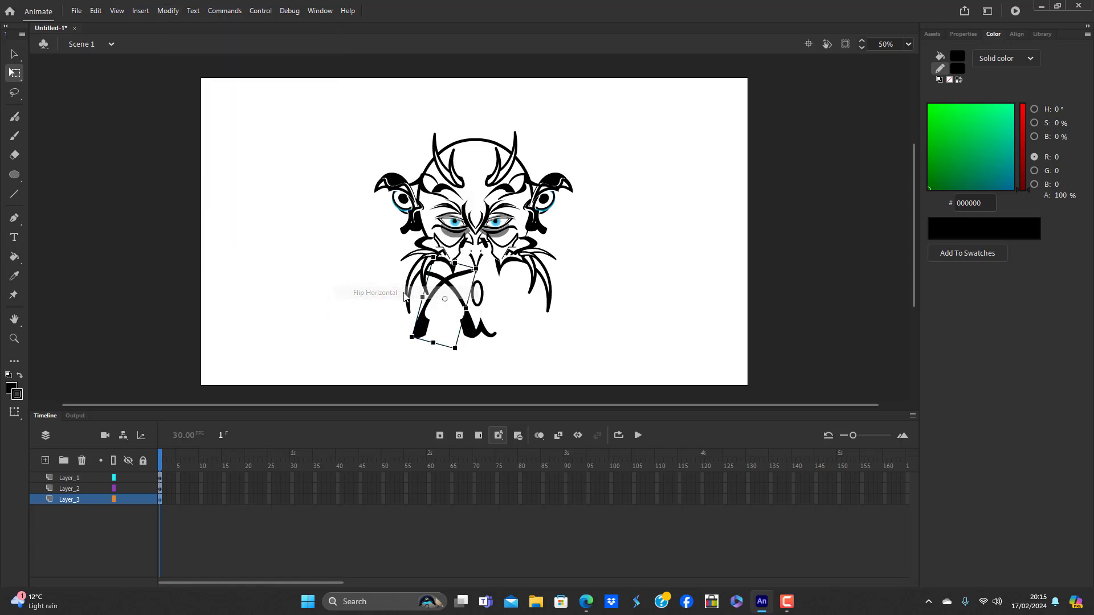
# Move the mirrored jawline to the right side of the chin and nudge it level with the left one
pyautogui.moveTo(428, 330); pyautogui.dragTo(509, 328)
pyautogui.press('Right')
pyautogui.press('Right')
pyautogui.press('Right')
pyautogui.press('Right')
pyautogui.press('Right')
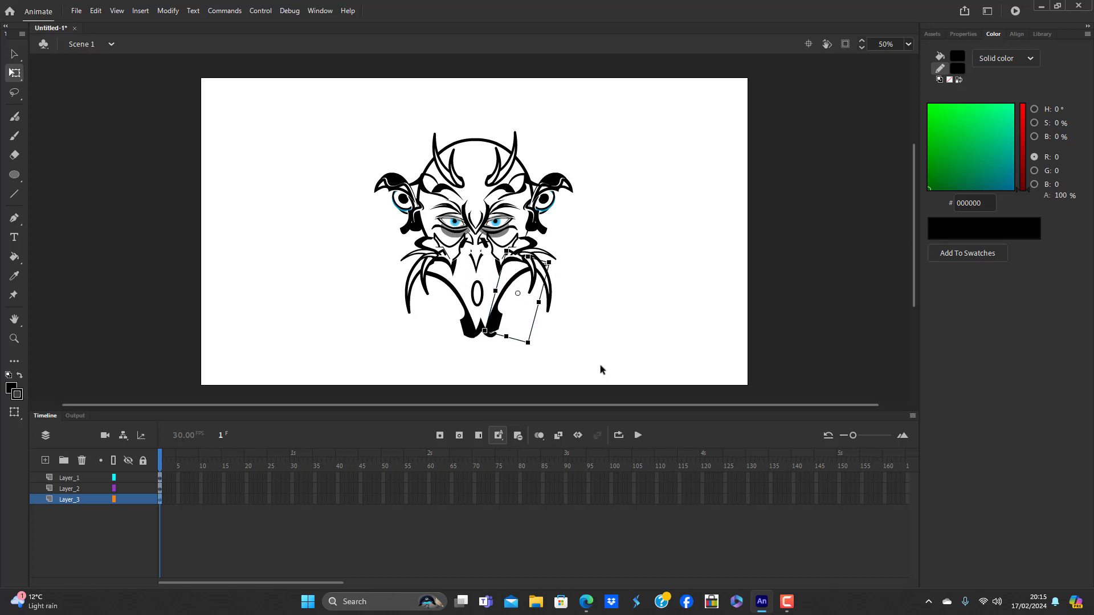
pyautogui.press('Down')
pyautogui.press('Down')
pyautogui.press('Down')
pyautogui.press('Down')
pyautogui.press('Down')
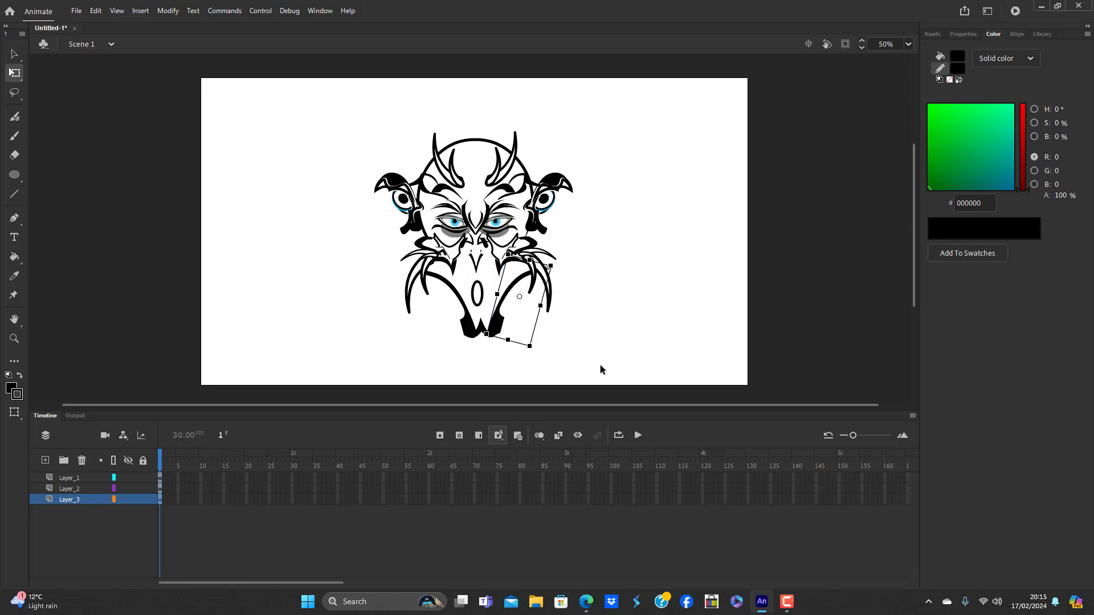
pyautogui.press('Right')
pyautogui.press('Right')
pyautogui.press('Right')
pyautogui.press('Down')
pyautogui.press('Down')
pyautogui.press('Right')
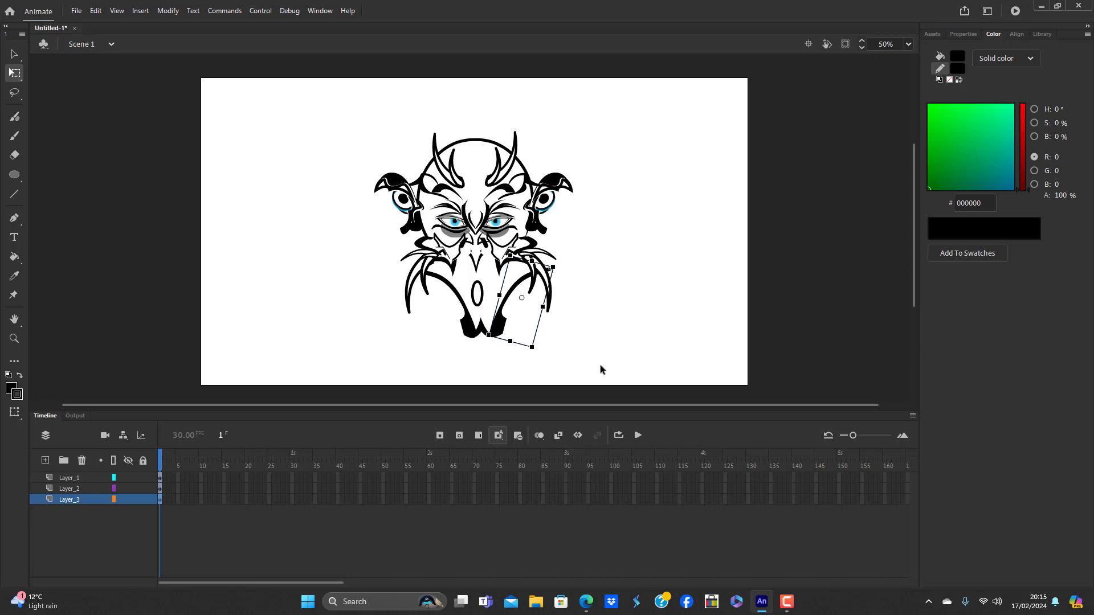
pyautogui.click(601, 366)
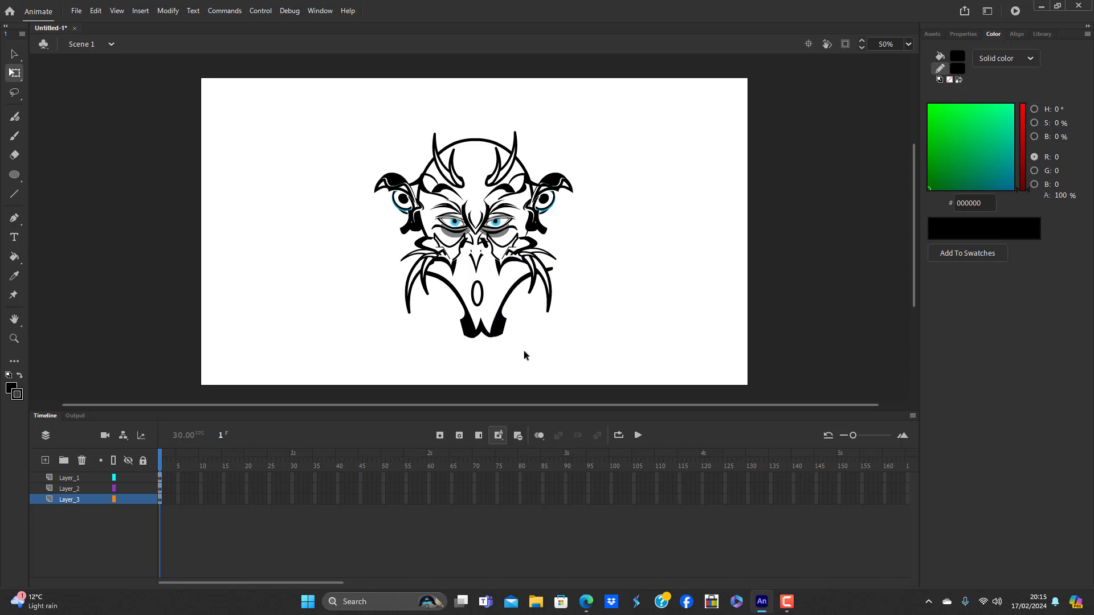
# Select the chin and both jawlines together and shift them slightly left to centre them under the face
pyautogui.click(498, 328)
pyautogui.keyDown('shift'); pyautogui.click(470, 330); pyautogui.keyUp('shift')
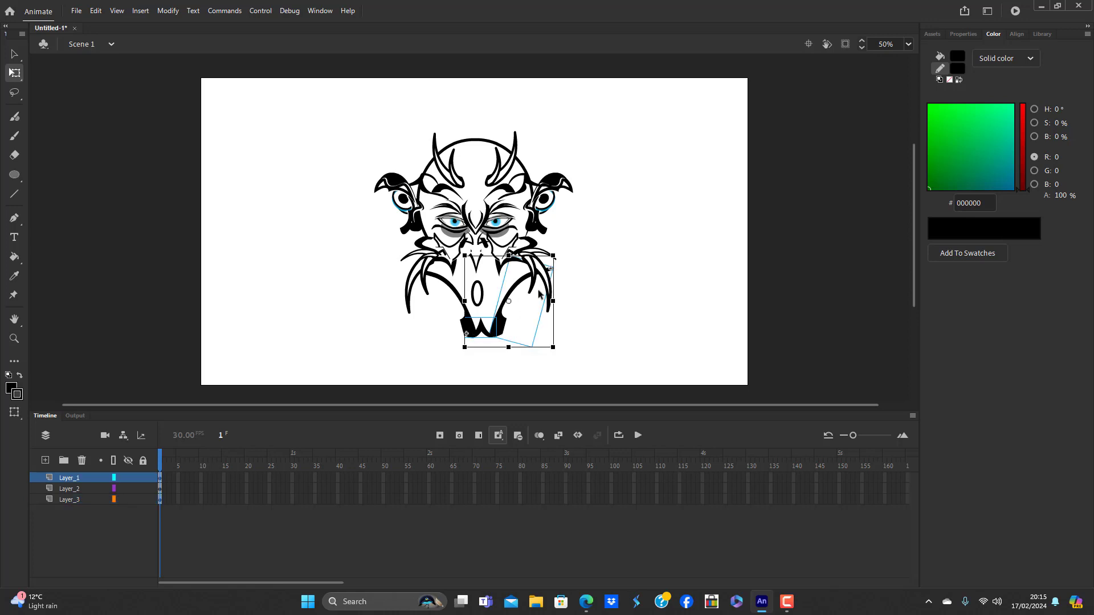
pyautogui.moveTo(560, 252); pyautogui.dragTo(557, 255)
pyautogui.keyDown('shift'); pyautogui.click(455, 289); pyautogui.keyUp('shift')
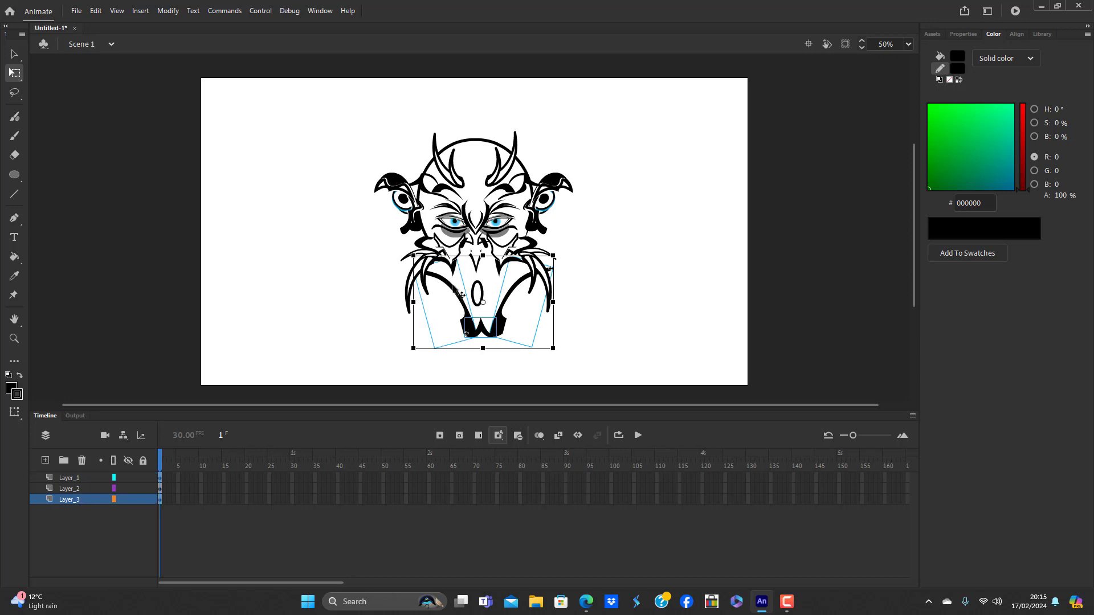
pyautogui.moveTo(507, 330)
pyautogui.mouseDown()
pyautogui.moveTo(501, 338)
pyautogui.moveTo(504, 318)
pyautogui.mouseUp()
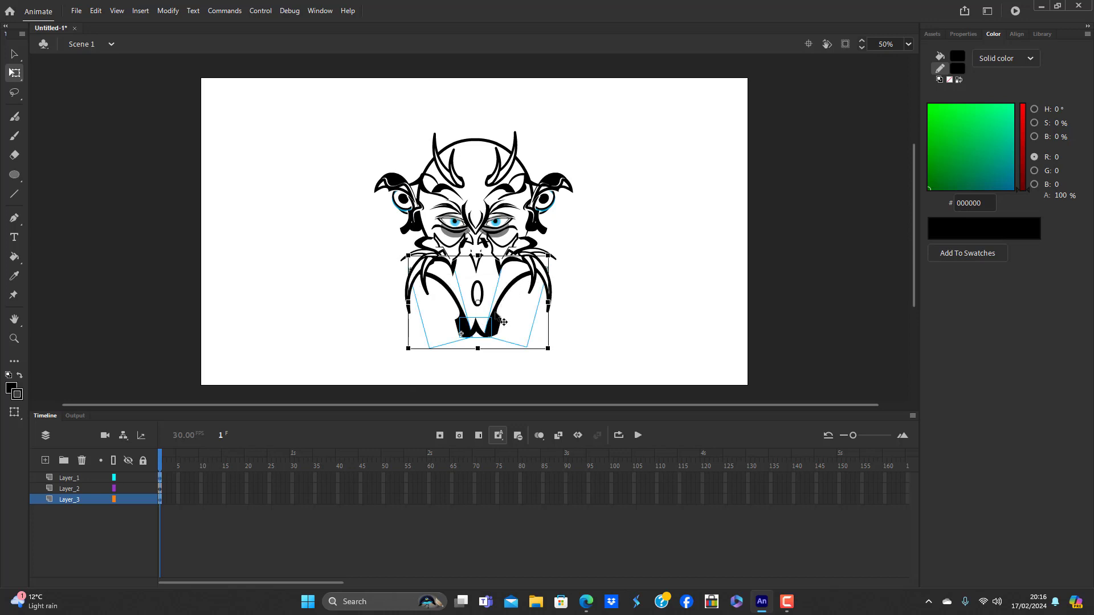
pyautogui.click(601, 339)
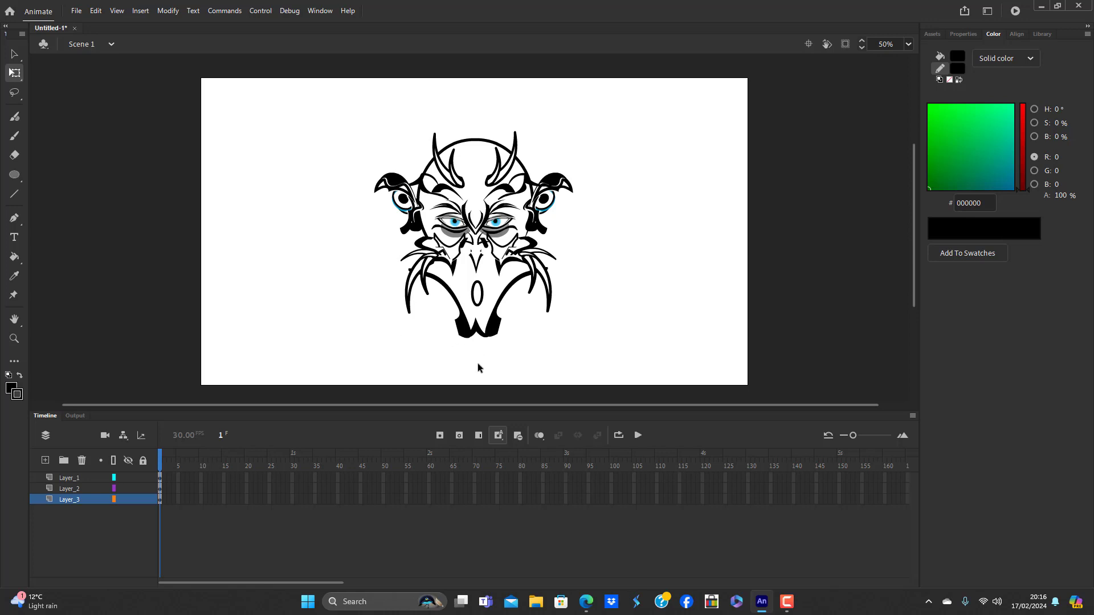
# Inside the jawline symbol, add a scaled-down copy of the jaw shape above the main curve and return to the scene
pyautogui.doubleClick(470, 323)
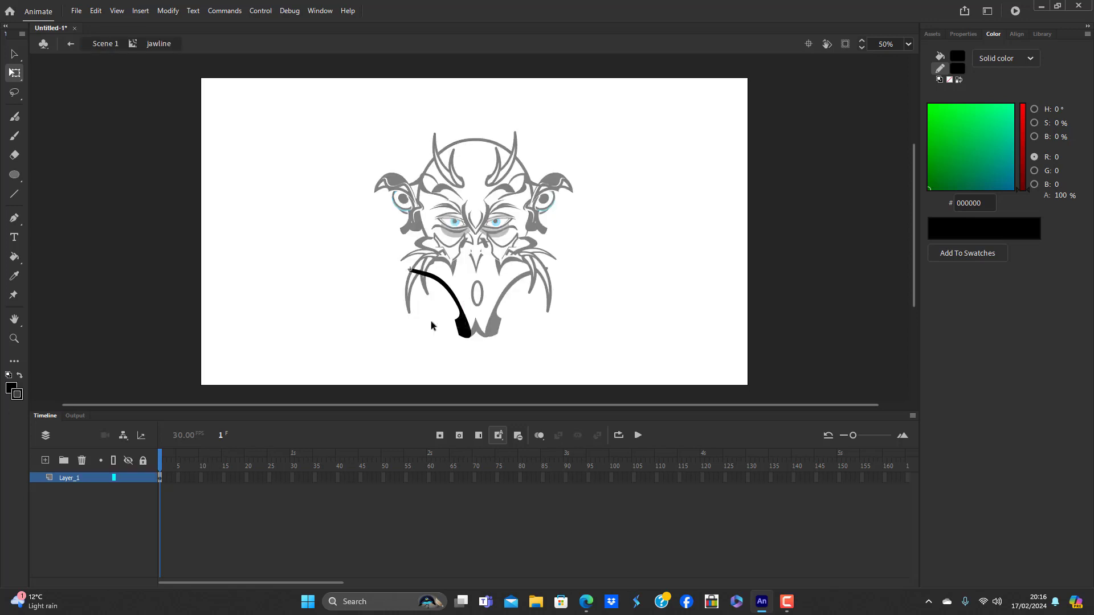
pyautogui.click(467, 329)
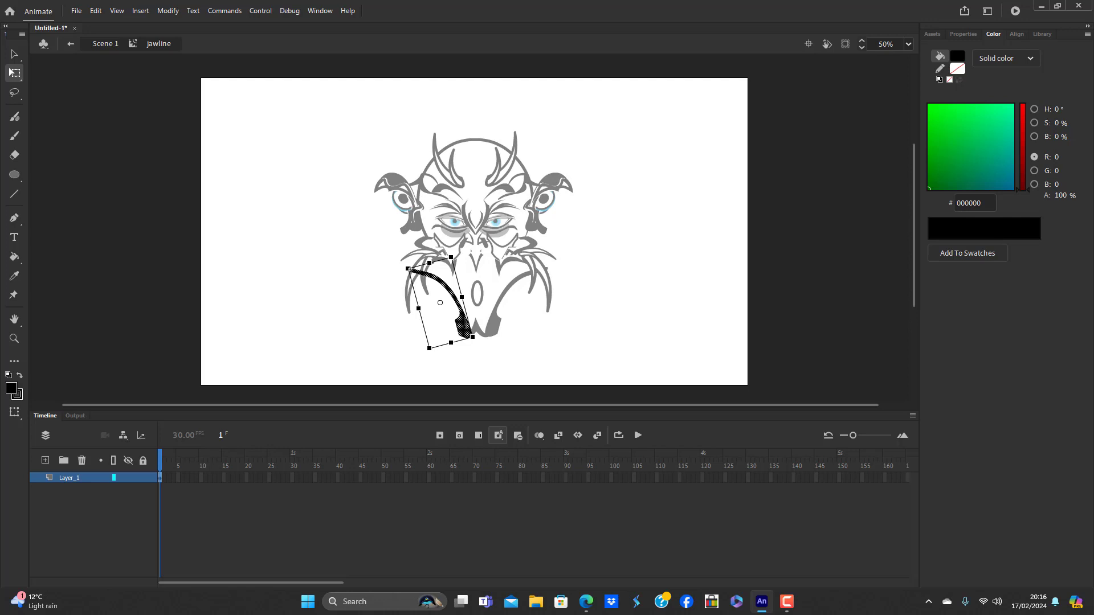
pyautogui.moveTo(474, 336); pyautogui.dragTo(476, 313)
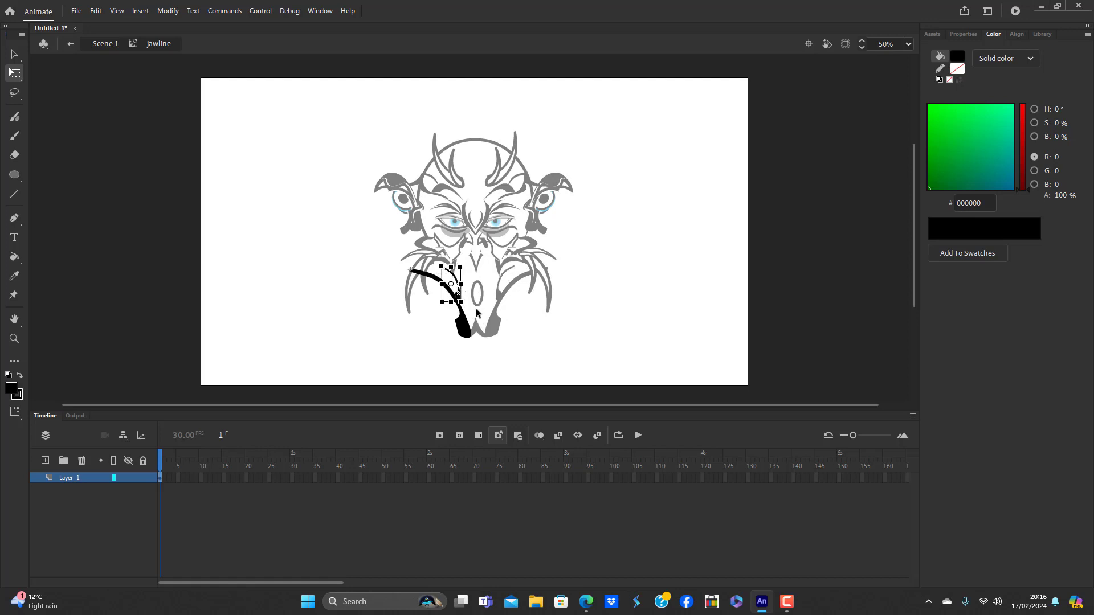
pyautogui.click(507, 324)
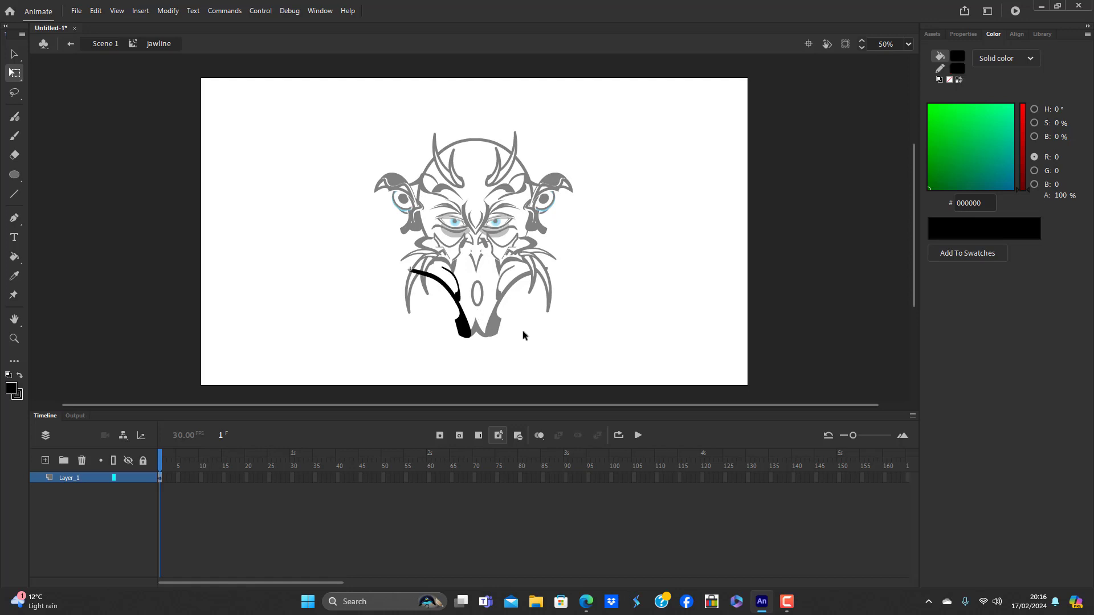
pyautogui.doubleClick(523, 335)
pyautogui.click(523, 335)
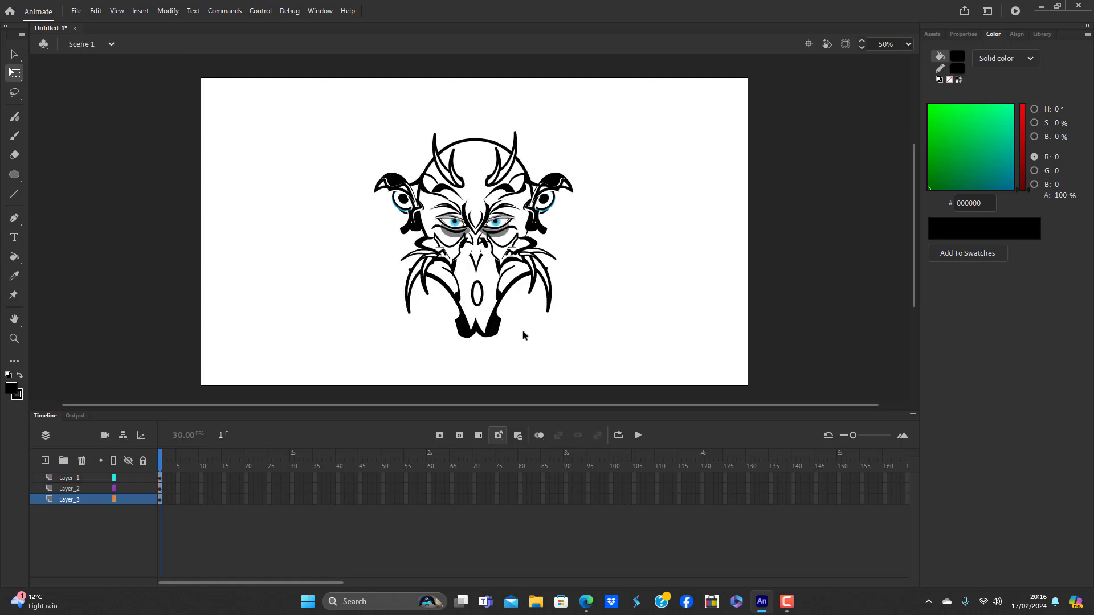
# Reopen the jawline symbol and enlarge and rotate the small inner curve so it follows the main jawline toward the mouth
pyautogui.doubleClick(454, 321)
pyautogui.hotkey('ctrl', 'z')
pyautogui.hotkey('ctrl', 'z')
pyautogui.hotkey('ctrl', 'z')
pyautogui.hotkey('ctrl', 'z')
pyautogui.hotkey('ctrl', 'z')
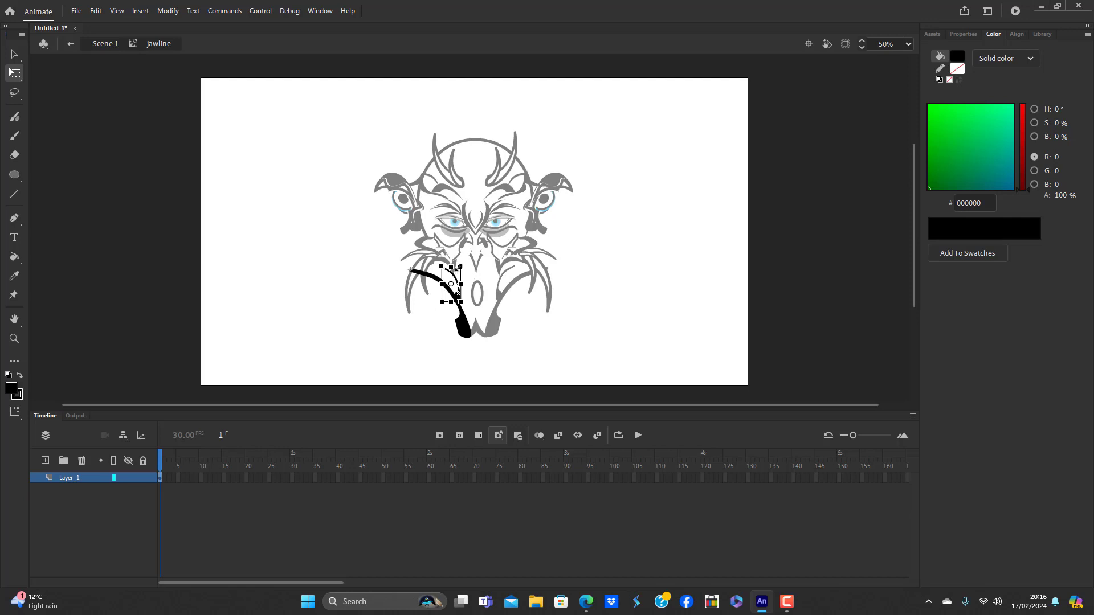
pyautogui.moveTo(461, 267); pyautogui.dragTo(472, 251)
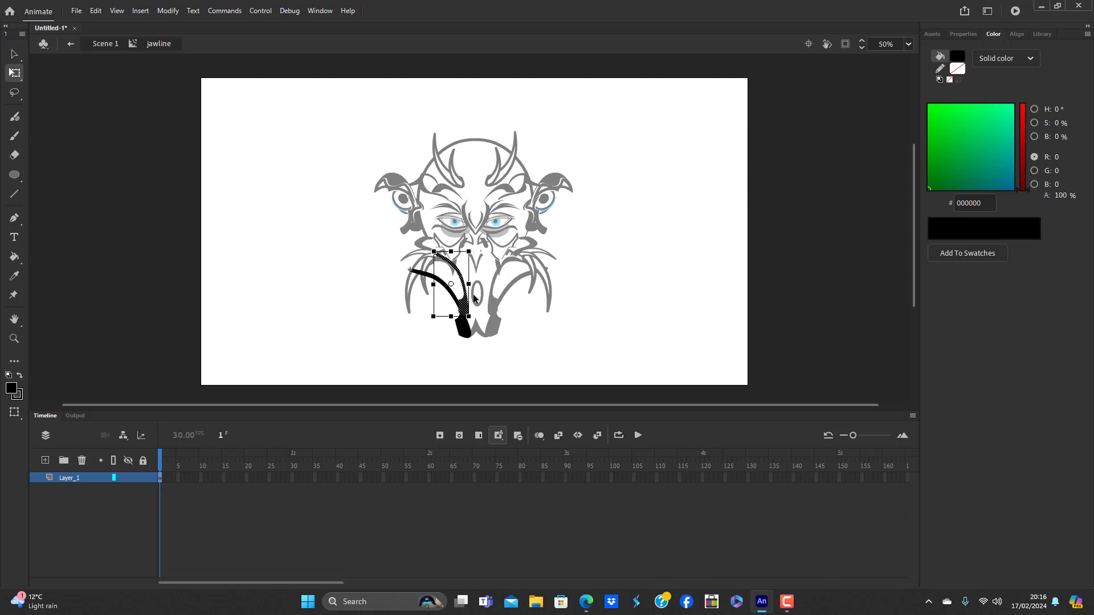
pyautogui.moveTo(472, 316); pyautogui.dragTo(473, 315)
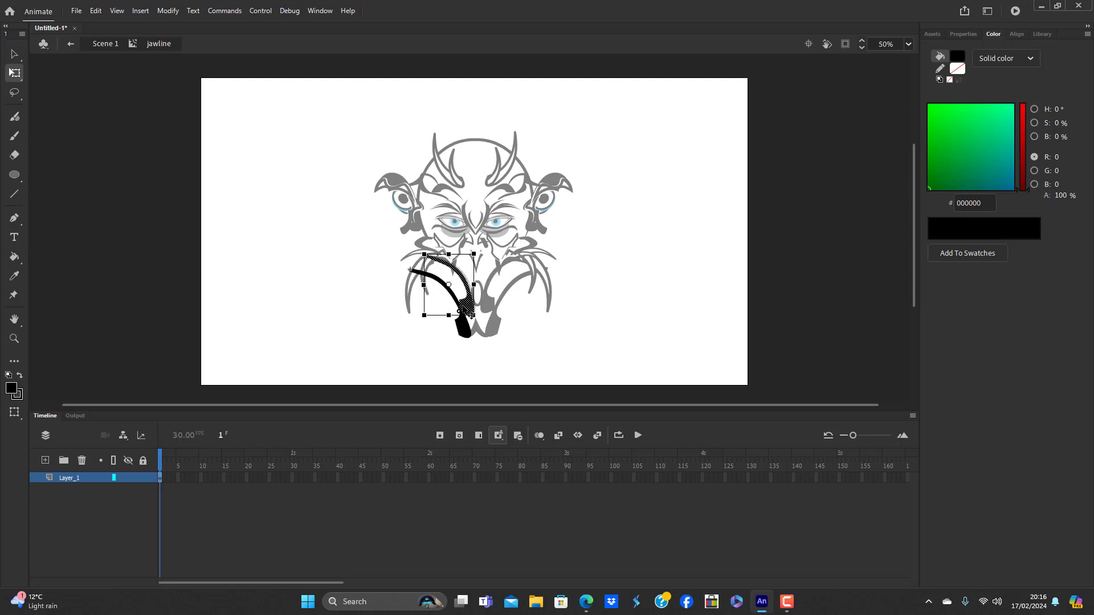
pyautogui.click(422, 345)
pyautogui.doubleClick(422, 345)
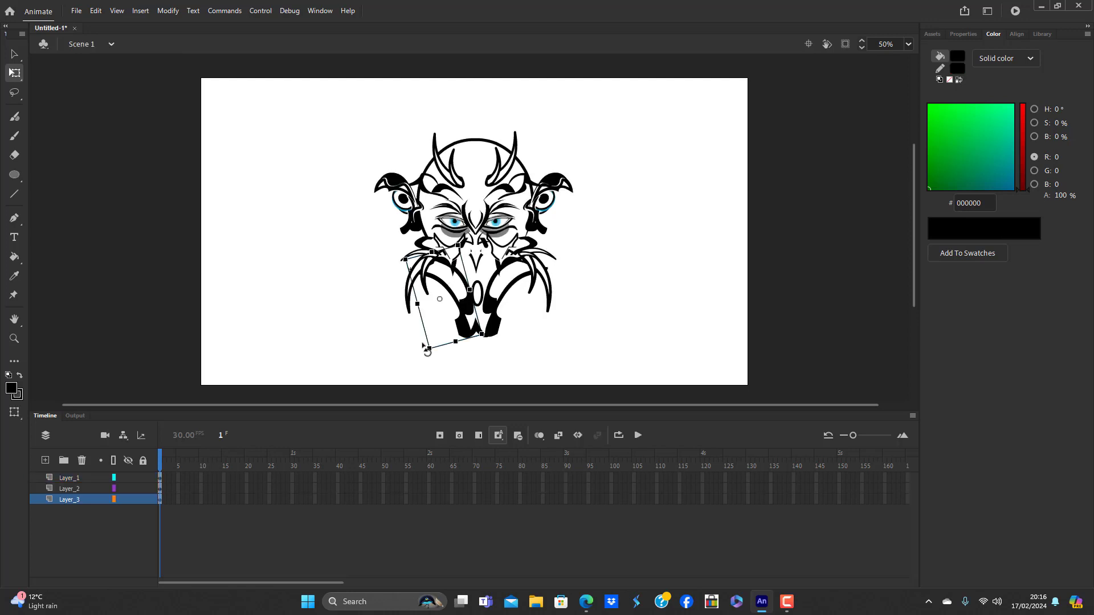
# Undo the mouth deletion and the recent enlargement and rotation of the small inner curve in the jawline symbol
pyautogui.click(489, 305)
pyautogui.press('Delete')
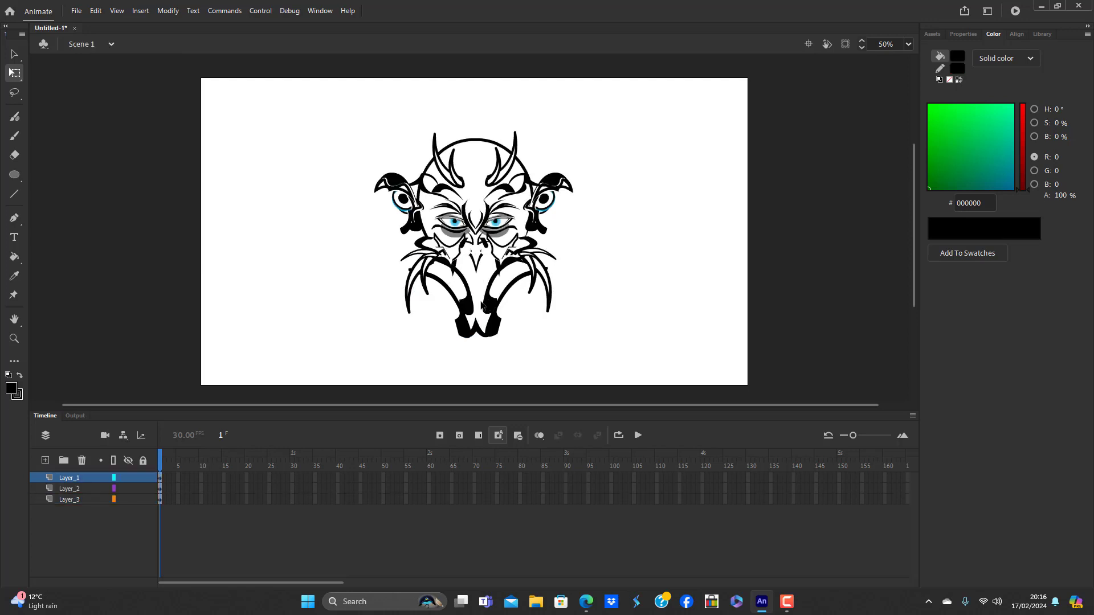
pyautogui.hotkey('ctrl', 'z')
pyautogui.hotkey('ctrl', 'z')
pyautogui.hotkey('ctrl', 'z')
pyautogui.hotkey('ctrl', 'z')
pyautogui.hotkey('ctrl', 'z')
pyautogui.hotkey('ctrl', 'z')
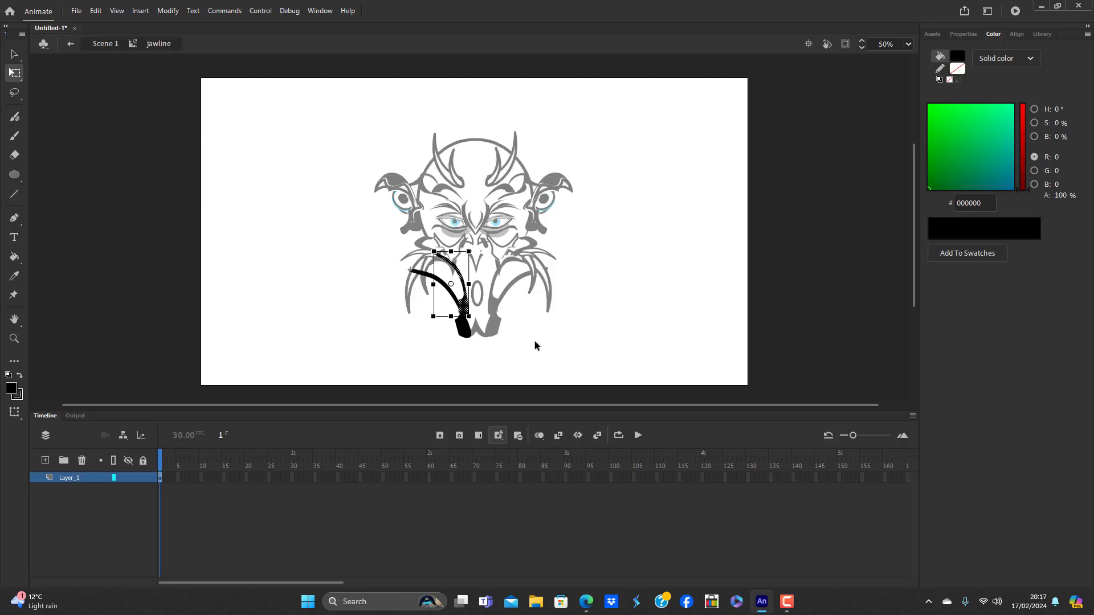
pyautogui.hotkey('ctrl', 'z')
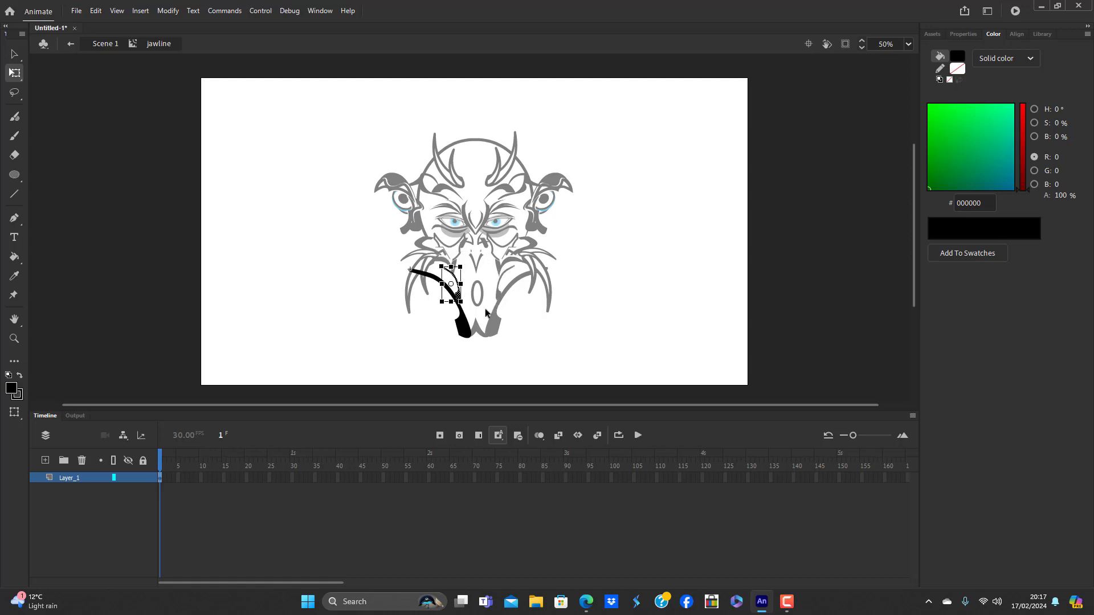
# Enlarge the inner curve slightly and rotate it to follow the main jawline, then return to the scene
pyautogui.moveTo(460, 303); pyautogui.dragTo(464, 308)
pyautogui.moveTo(474, 265); pyautogui.dragTo(466, 259)
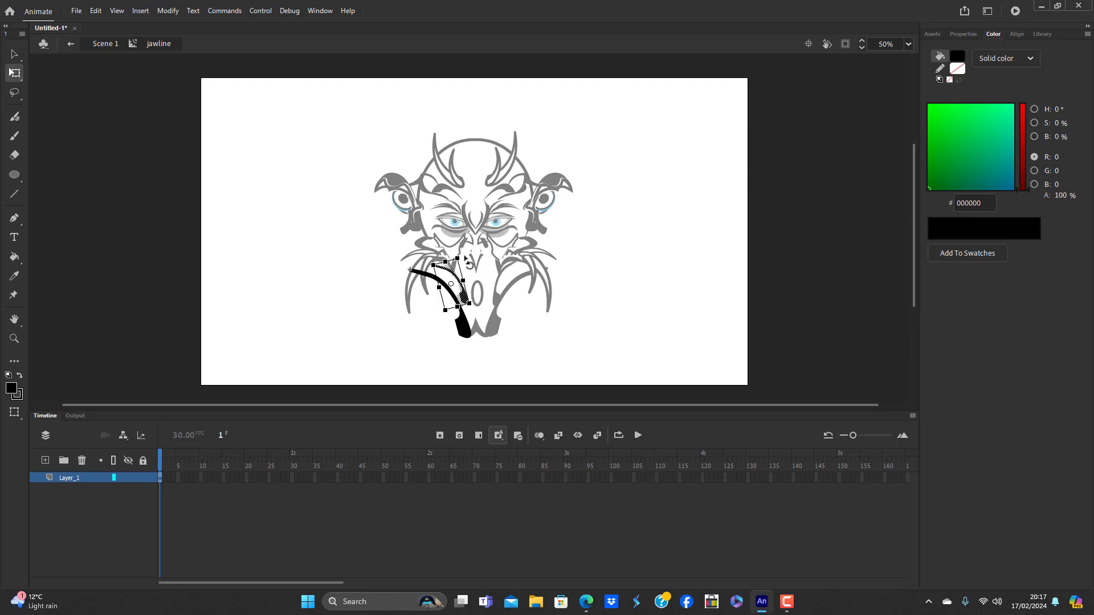
pyautogui.click(535, 337)
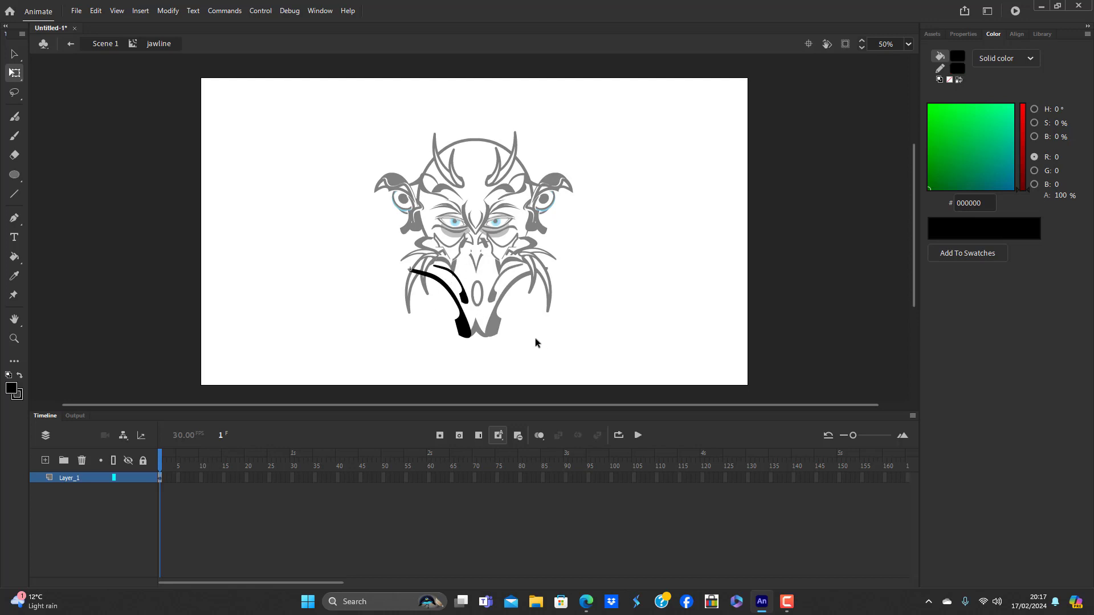
pyautogui.doubleClick(535, 337)
pyautogui.click(536, 337)
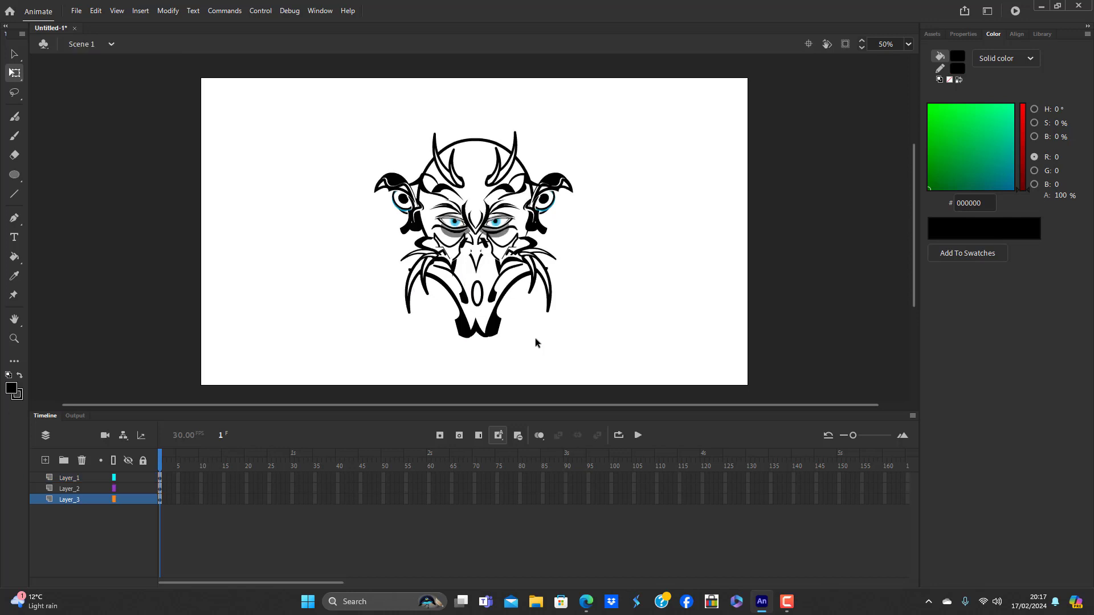
# Nudge the left jawline down slightly beside the chin
pyautogui.click(499, 324)
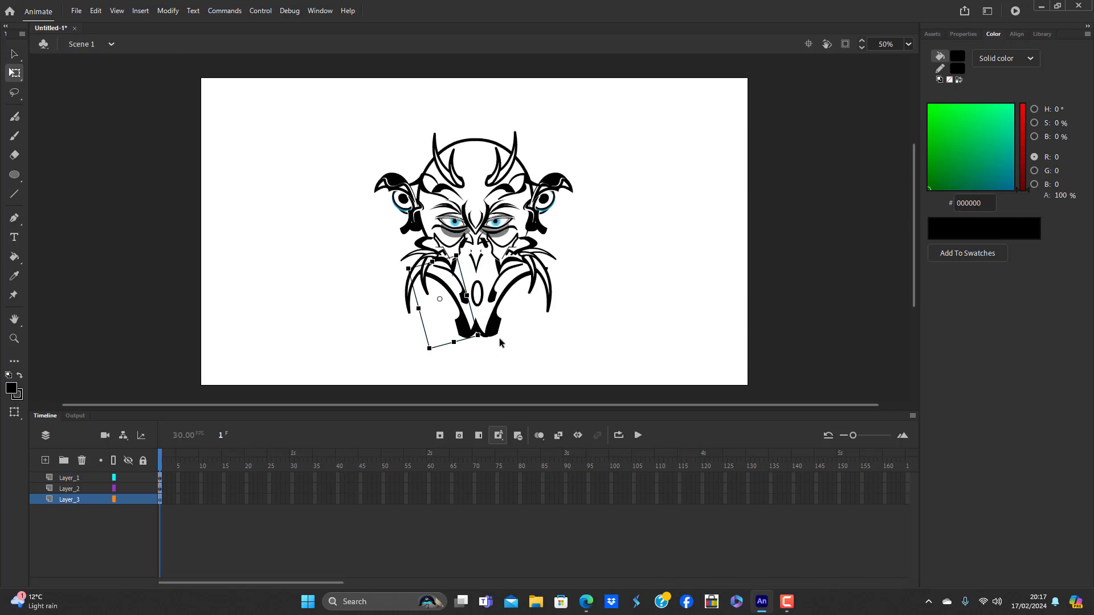
pyautogui.press('Down')
pyautogui.press('Down')
pyautogui.press('Down')
pyautogui.press('Down')
pyautogui.press('Down')
pyautogui.press('Down')
pyautogui.press('Down')
pyautogui.press('Down')
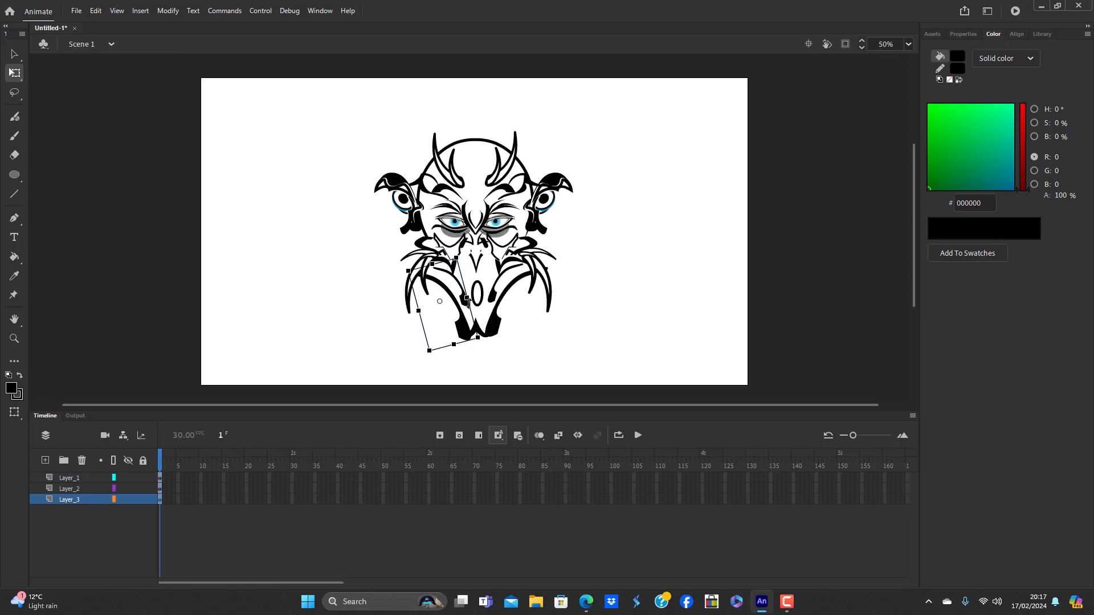
# Nudge the right jawline down until it is level with the left one
pyautogui.click(493, 325)
pyautogui.press('Down')
pyautogui.press('Down')
pyautogui.press('Down')
pyautogui.press('Down')
pyautogui.press('Down')
pyautogui.press('Down')
pyautogui.press('Down')
pyautogui.press('Down')
pyautogui.press('Down')
pyautogui.press('Down')
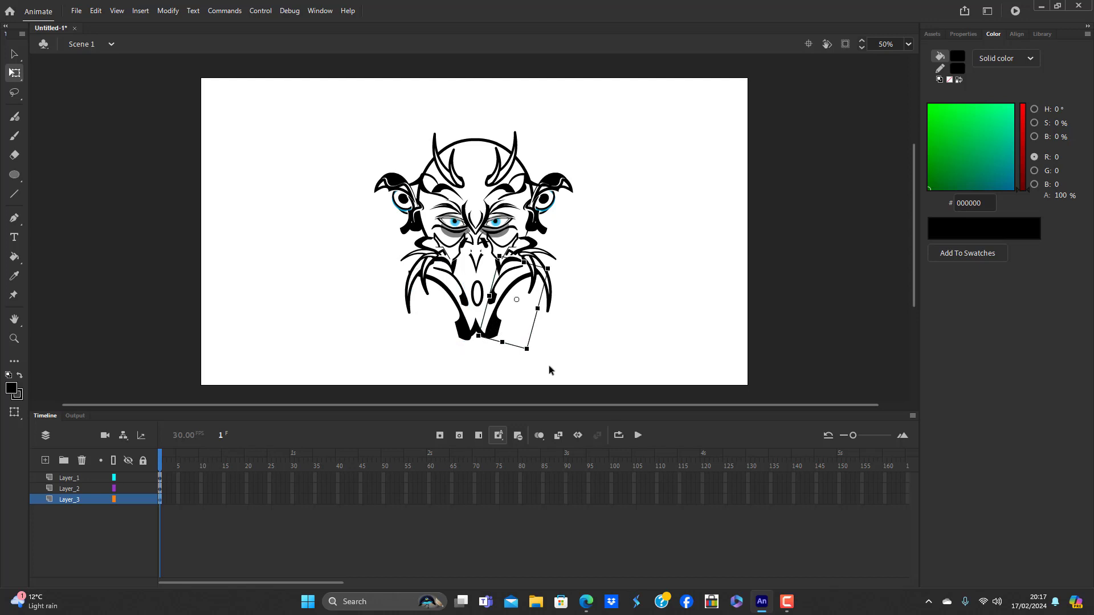
pyautogui.click(578, 352)
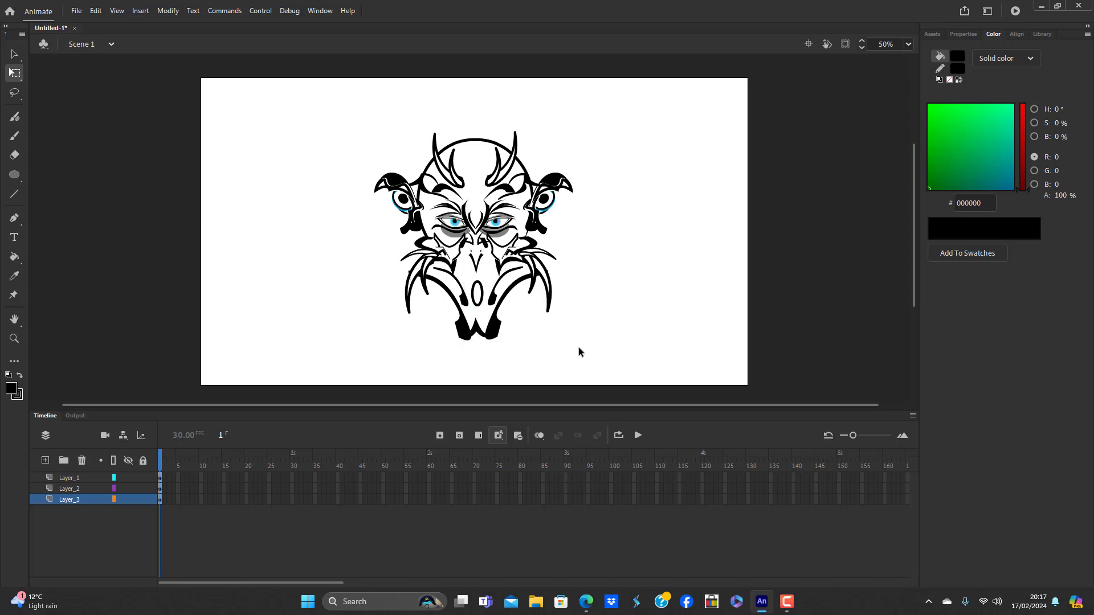
# Reopen the jawline symbol, shift the inner curve against the main jawline, and return to the scene
pyautogui.click(462, 305)
pyautogui.moveTo(466, 257); pyautogui.dragTo(462, 251)
pyautogui.click(463, 350)
pyautogui.click(465, 336)
pyautogui.doubleClick(465, 332)
pyautogui.click(465, 304)
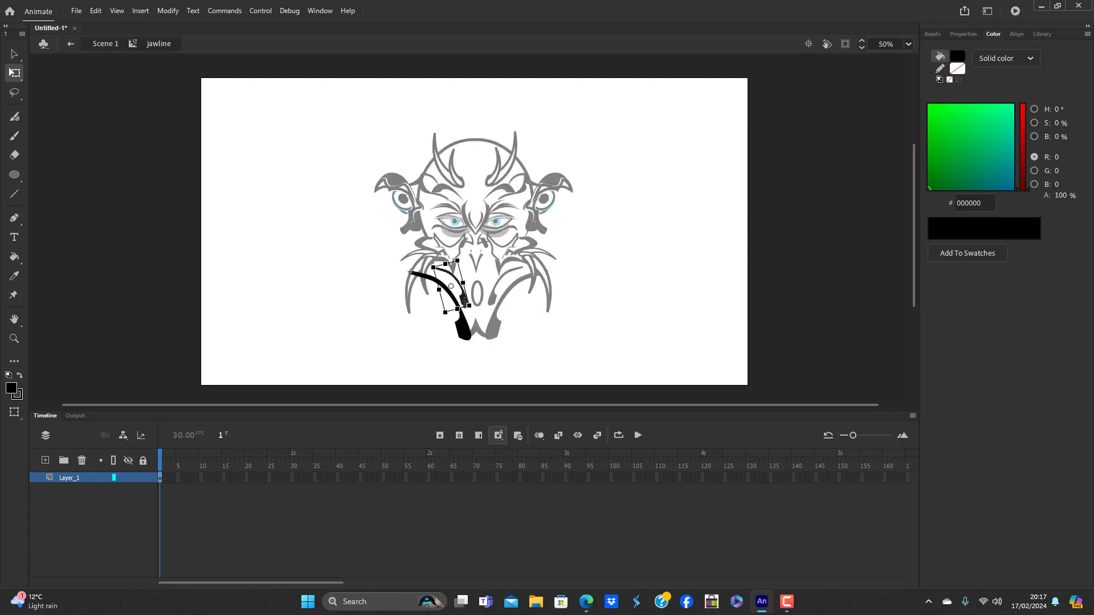
pyautogui.click(439, 344)
pyautogui.doubleClick(439, 344)
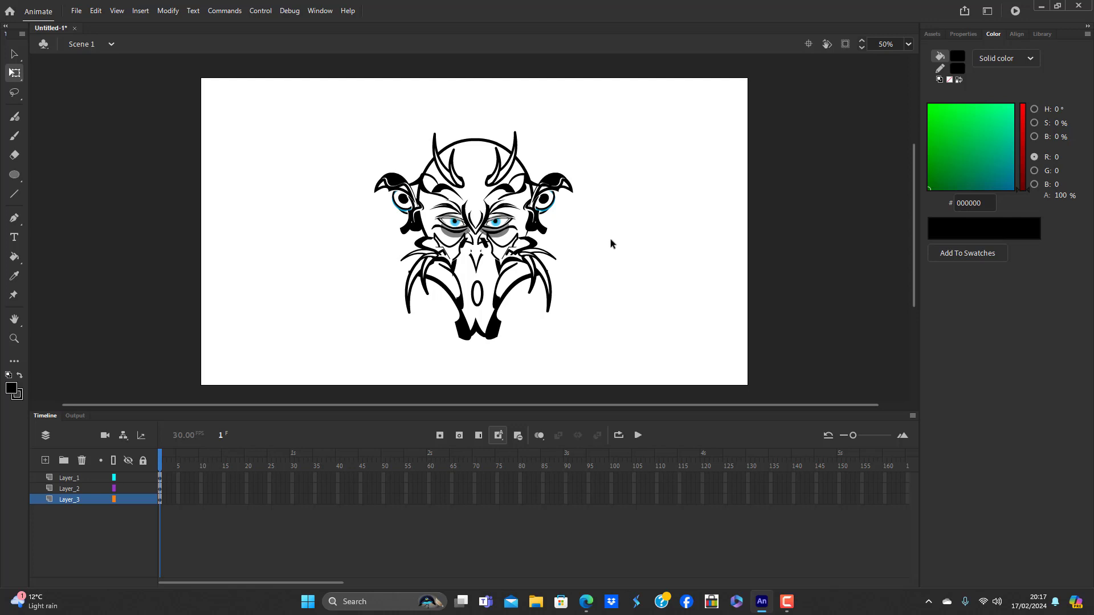
# Enlarge the nose around its centre to about 79 by 136 pixels
pyautogui.click(478, 263)
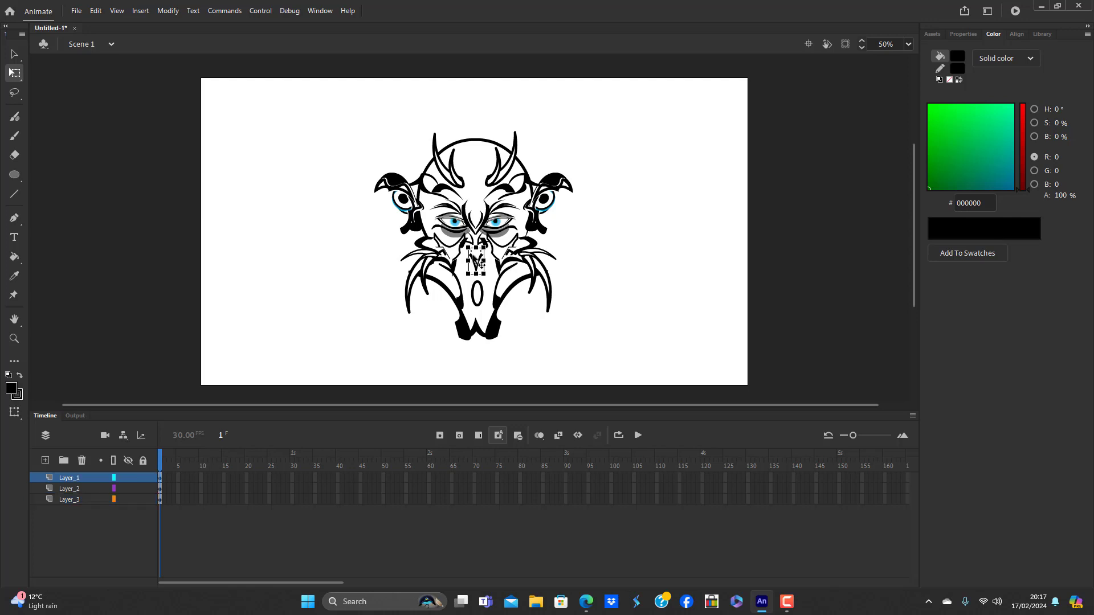
pyautogui.moveTo(485, 274); pyautogui.dragTo(488, 283)
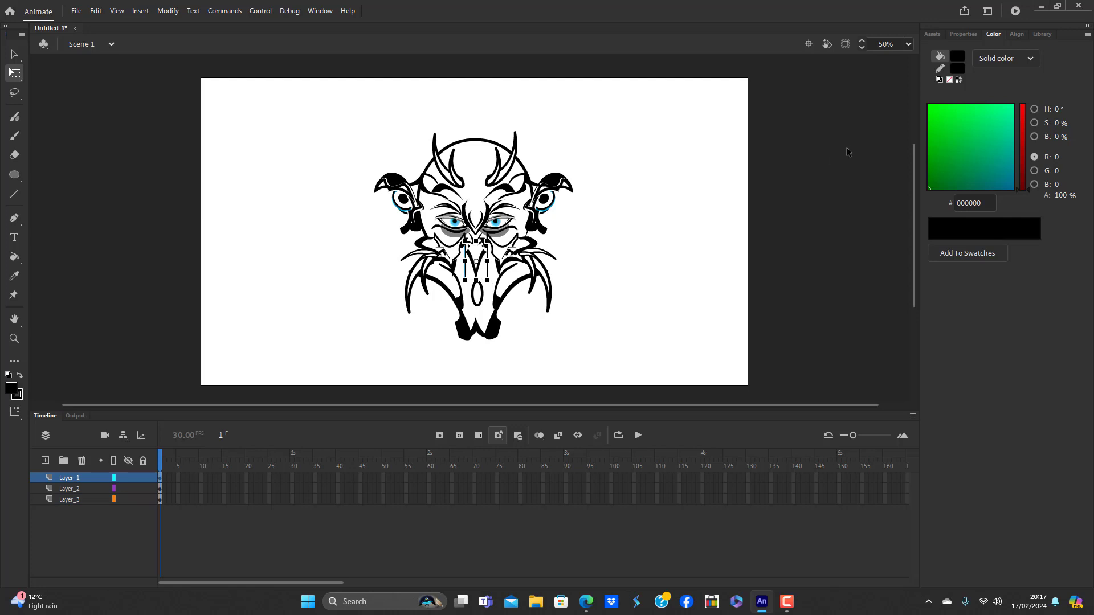
pyautogui.click(963, 34)
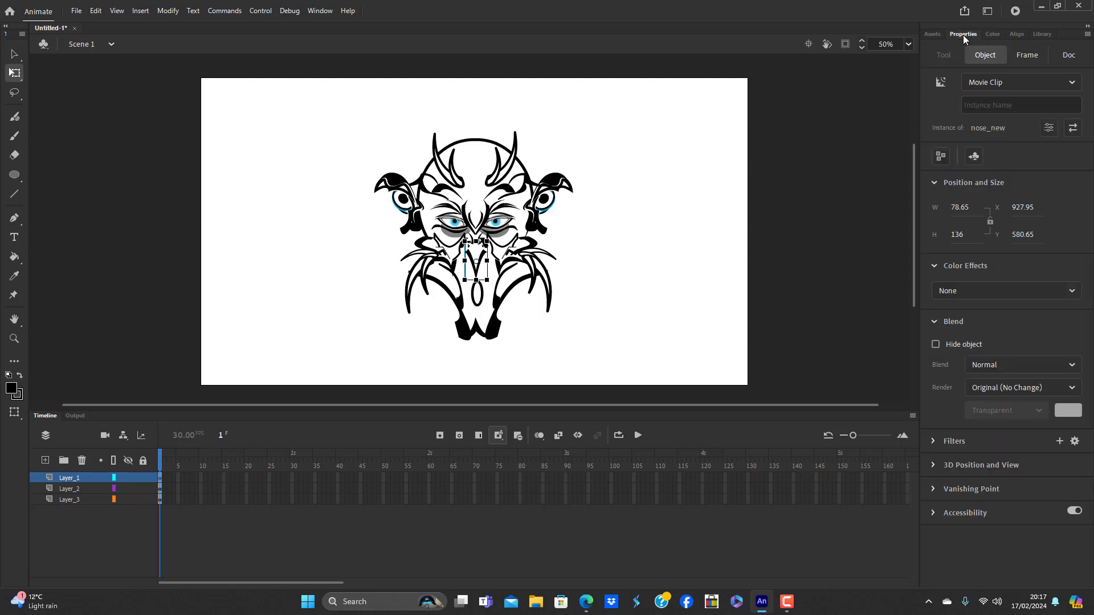
pyautogui.click(689, 228)
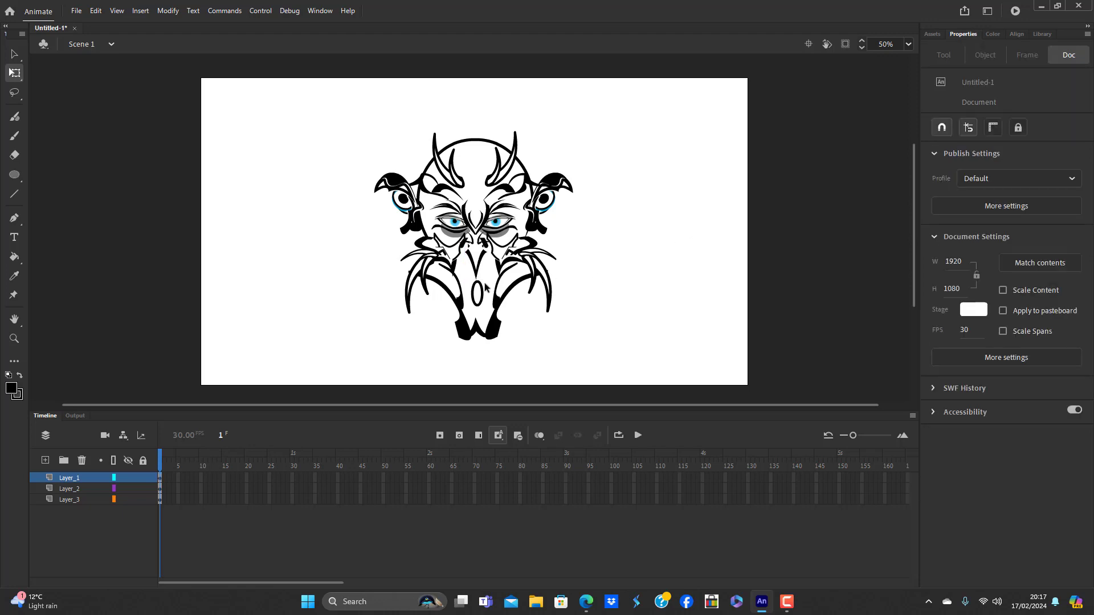
# Nudge the oval mouth down toward the chin to make room below the enlarged nose
pyautogui.click(480, 261)
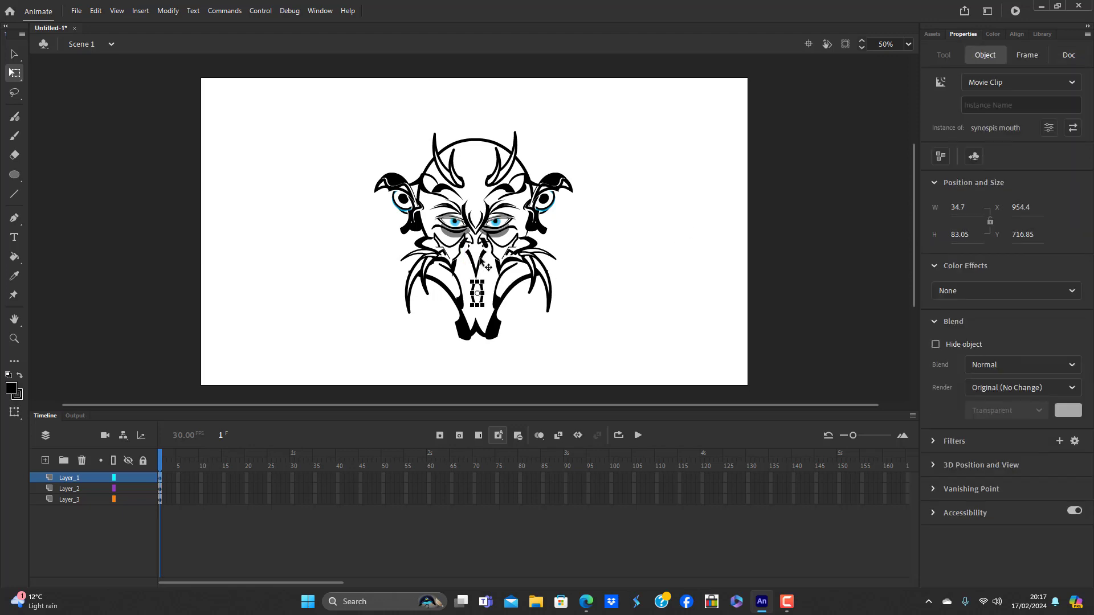
pyautogui.click(648, 306)
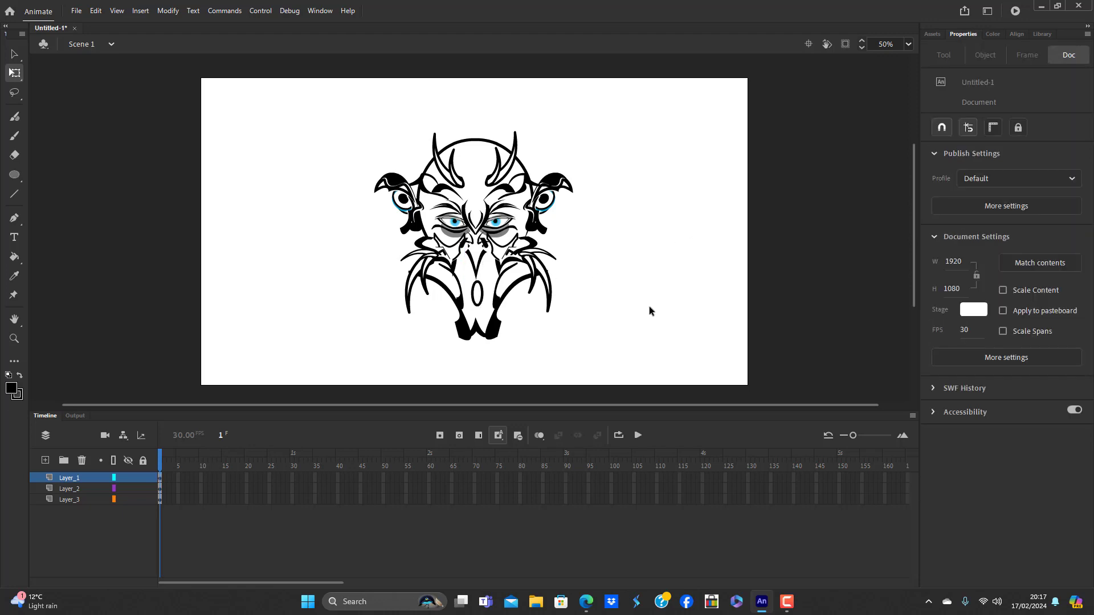
pyautogui.click(477, 293)
pyautogui.press('Down')
pyautogui.press('Down')
pyautogui.press('Down')
pyautogui.press('Down')
pyautogui.press('Down')
pyautogui.press('Down')
pyautogui.press('Down')
pyautogui.press('Down')
pyautogui.press('Down')
pyautogui.press('Down')
pyautogui.press('Down')
pyautogui.press('Down')
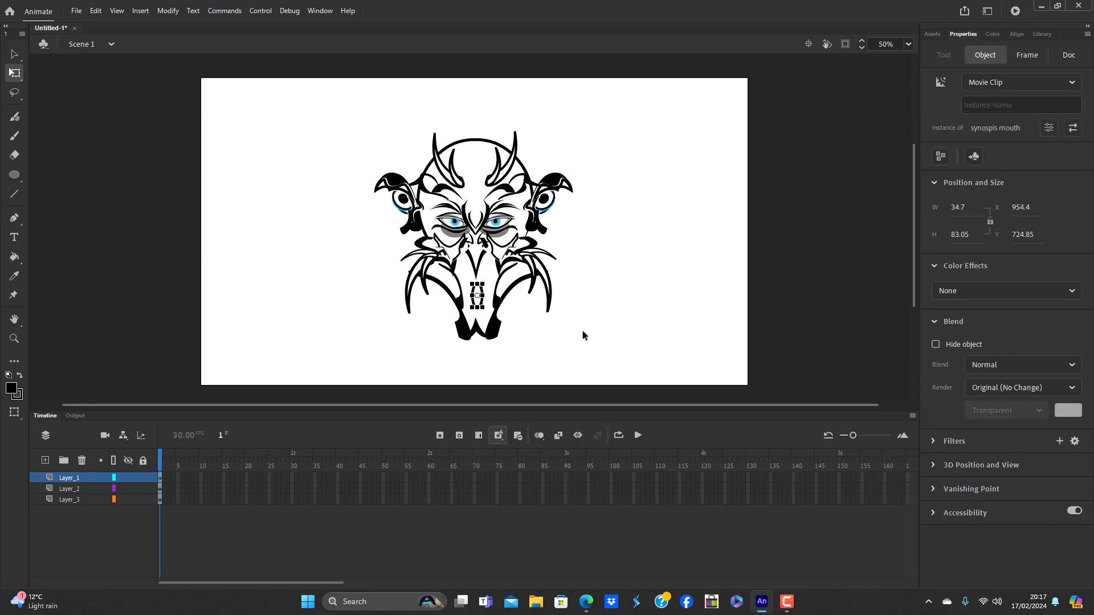
pyautogui.press('Down')
pyautogui.press('Down')
pyautogui.press('Down')
pyautogui.press('Down')
pyautogui.press('Down')
pyautogui.press('Down')
pyautogui.press('Down')
pyautogui.press('Down')
pyautogui.press('Down')
pyautogui.press('Down')
pyautogui.press('Down')
pyautogui.press('Down')
pyautogui.press('Down')
pyautogui.press('Down')
pyautogui.press('Down')
pyautogui.press('Down')
pyautogui.click(583, 331)
# Nudge the enlarged nose down toward the mouth to a Y position of 592.65
pyautogui.click(484, 265)
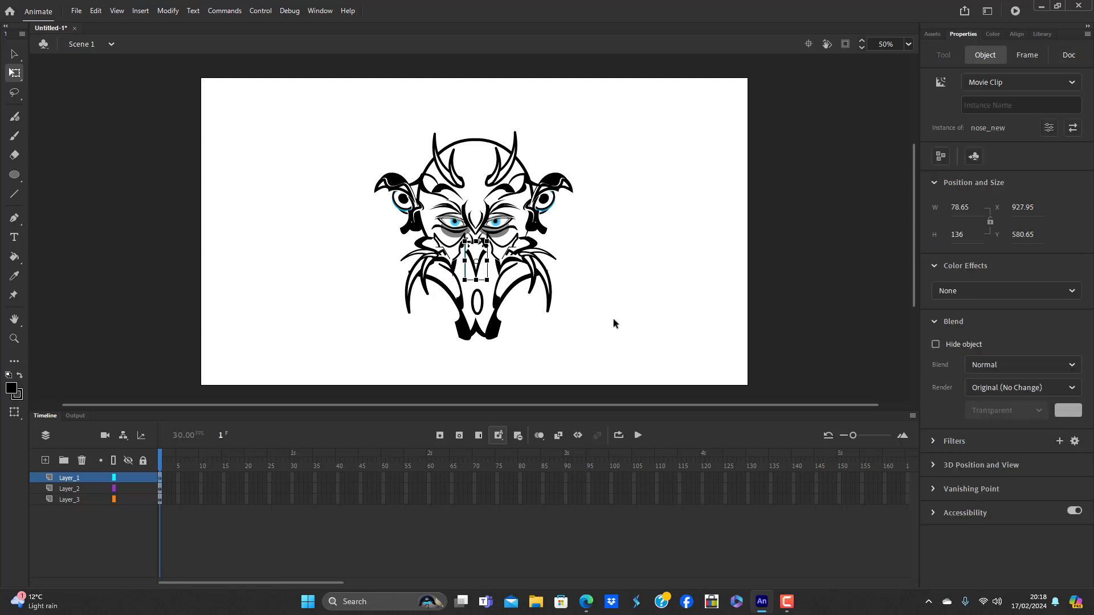
pyautogui.press('Down')
pyautogui.press('Down')
pyautogui.press('Down')
pyautogui.press('Down')
pyautogui.press('Down')
pyautogui.press('Down')
pyautogui.press('Down')
pyautogui.press('Down')
pyautogui.press('Down')
pyautogui.press('Down')
pyautogui.press('Down')
pyautogui.press('Down')
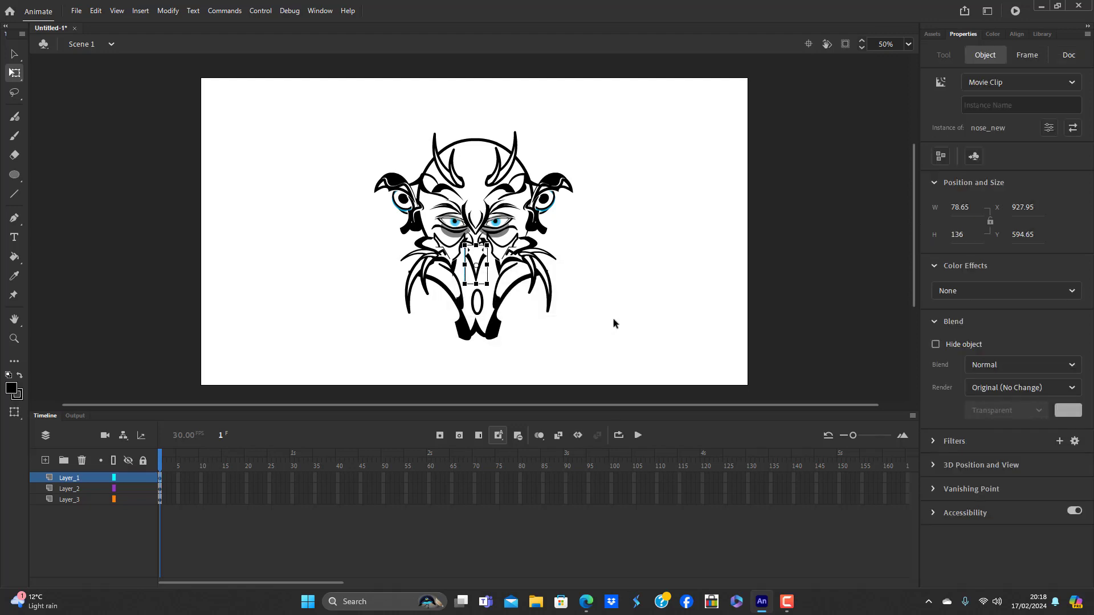
pyautogui.click(613, 319)
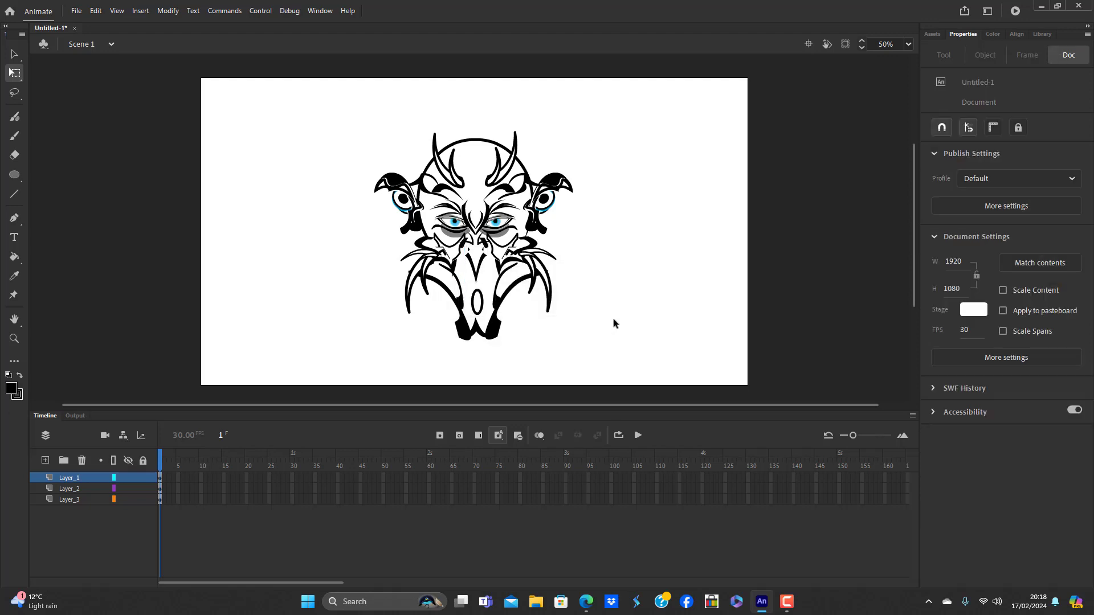
pyautogui.click(482, 276)
pyautogui.click(650, 312)
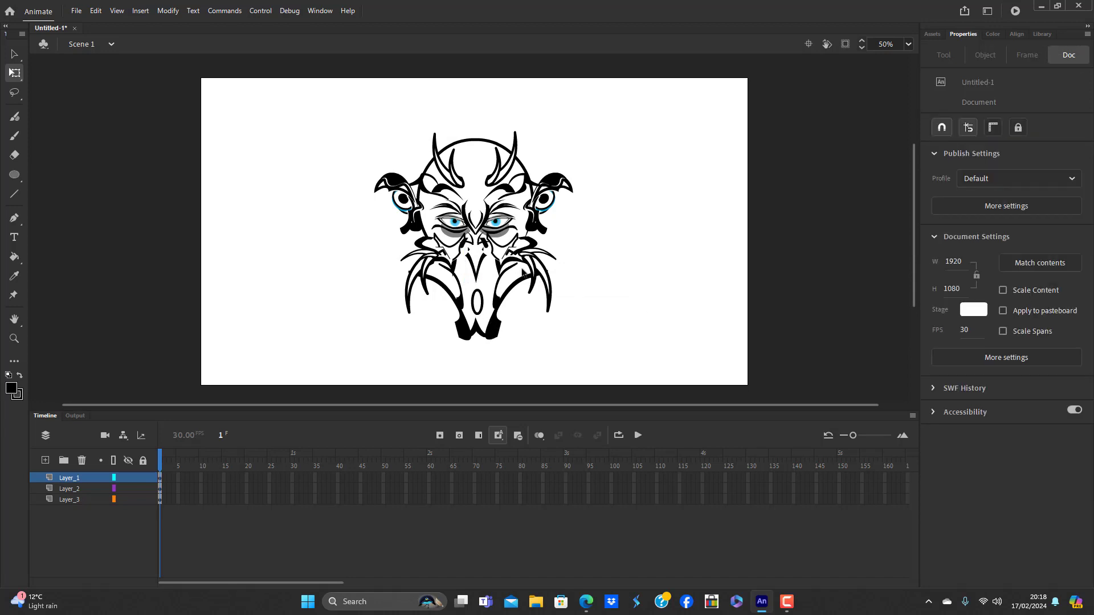
# Nudge the nose detail right and back left to an X position of 935.9, centring it above the nose
pyautogui.click(488, 242)
pyautogui.press('Right')
pyautogui.press('Right')
pyautogui.press('Right')
pyautogui.press('Right')
pyautogui.press('Right')
pyautogui.press('Right')
pyautogui.press('Right')
pyautogui.press('Right')
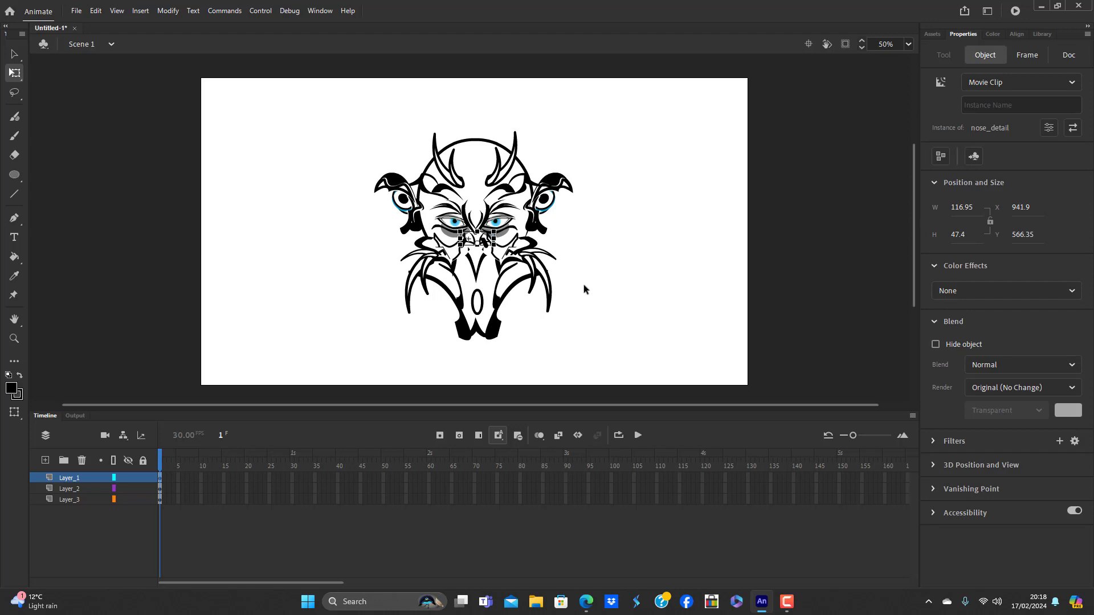
pyautogui.press('Left')
pyautogui.press('Left')
pyautogui.press('Left')
pyautogui.press('Left')
pyautogui.press('Left')
pyautogui.press('Left')
pyautogui.press('Left')
pyautogui.press('Left')
pyautogui.click(583, 285)
# Examine the shapes around the nose, opening the nose detail and defined cheek bone symbols to see what each contains
pyautogui.click(495, 252)
pyautogui.click(572, 333)
pyautogui.click(492, 252)
pyautogui.click(553, 326)
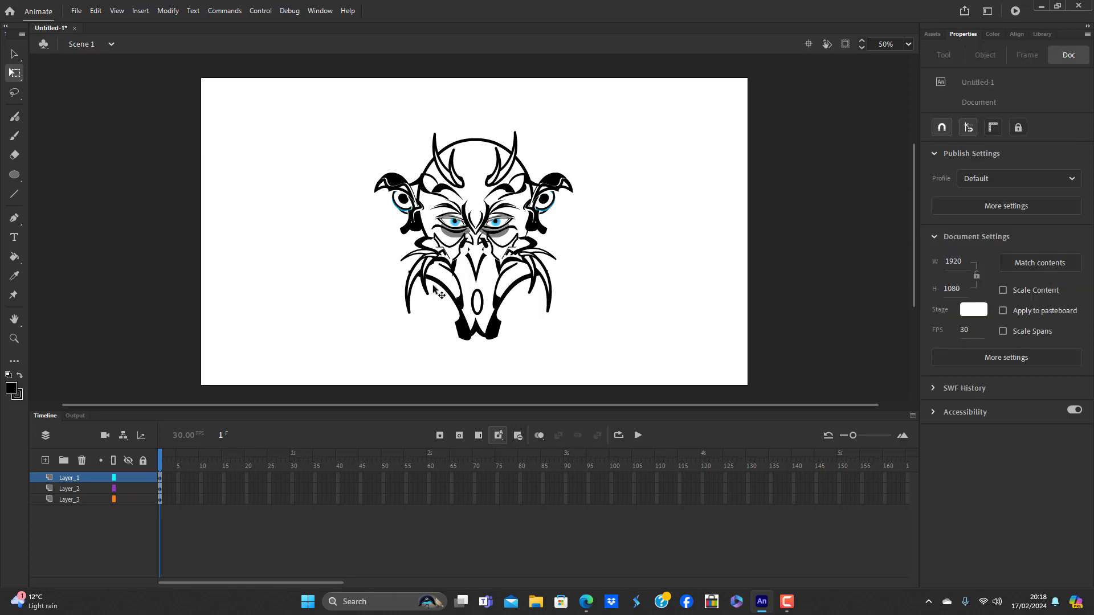
pyautogui.click(474, 266)
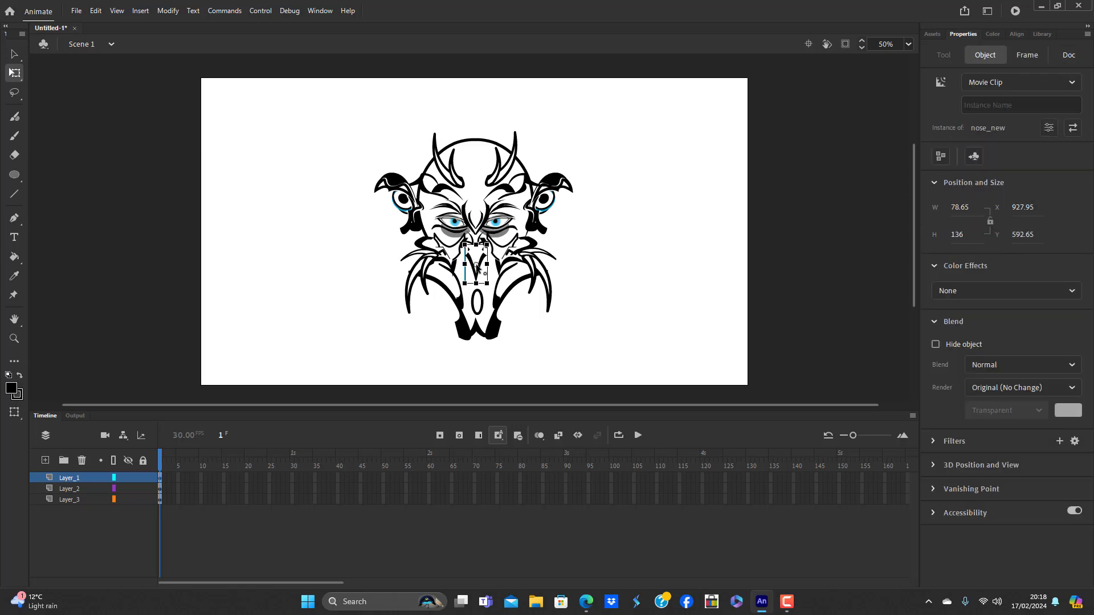
pyautogui.click(567, 327)
pyautogui.click(467, 244)
pyautogui.doubleClick(467, 241)
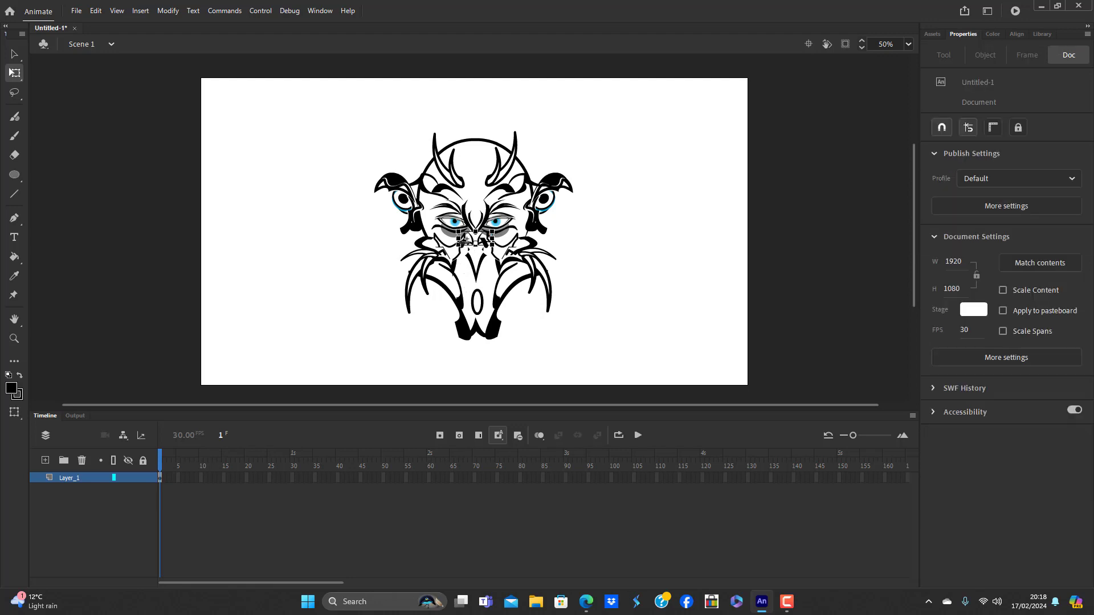
pyautogui.click(467, 243)
pyautogui.click(467, 272)
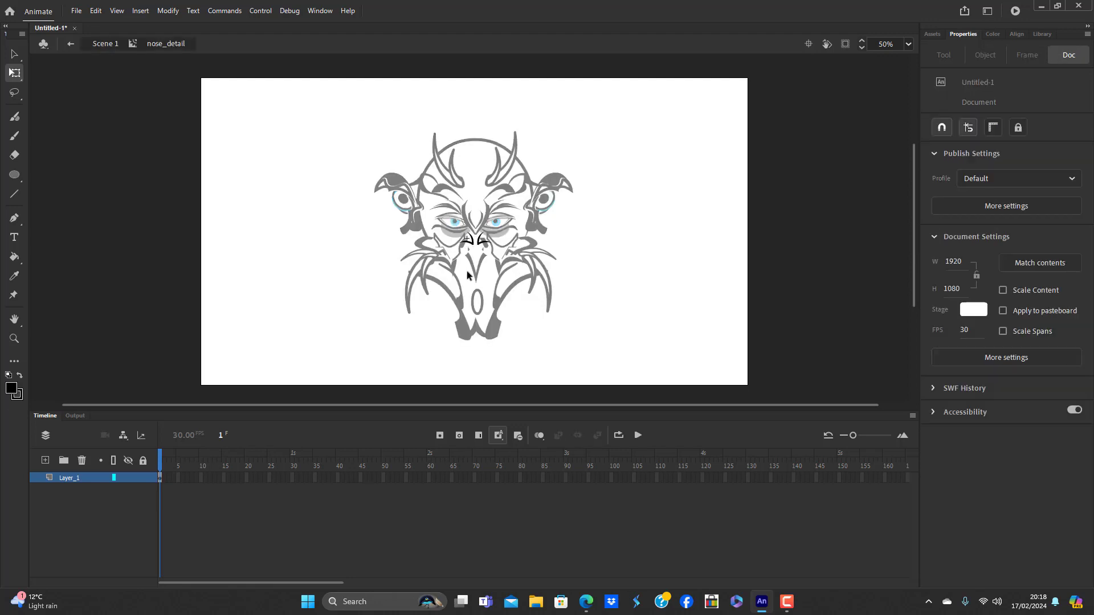
pyautogui.doubleClick(467, 271)
pyautogui.doubleClick(503, 247)
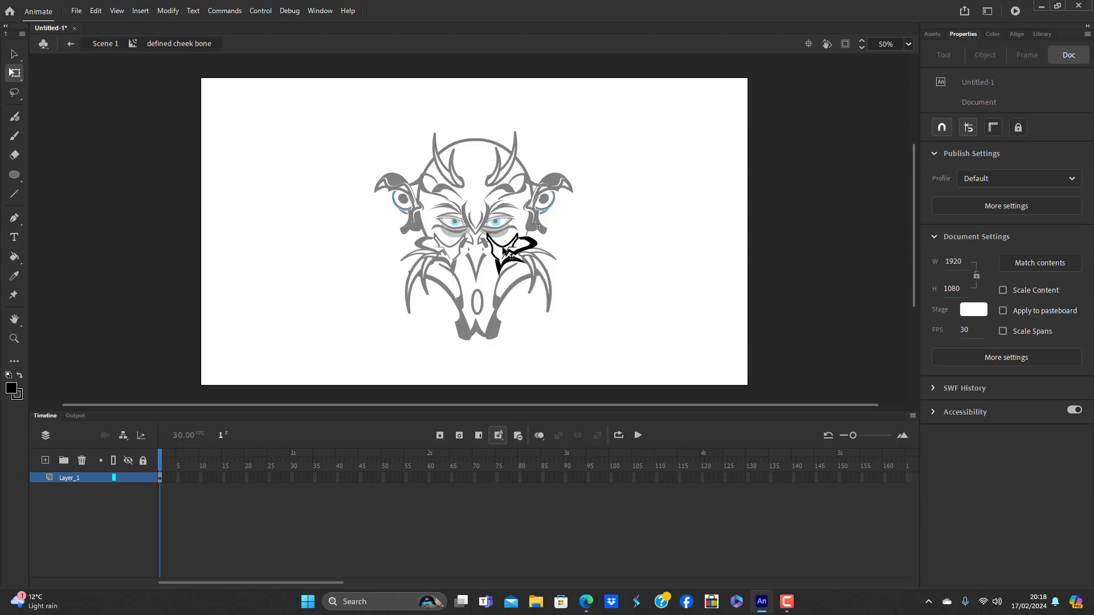
pyautogui.click(511, 257)
pyautogui.click(487, 284)
pyautogui.doubleClick(487, 284)
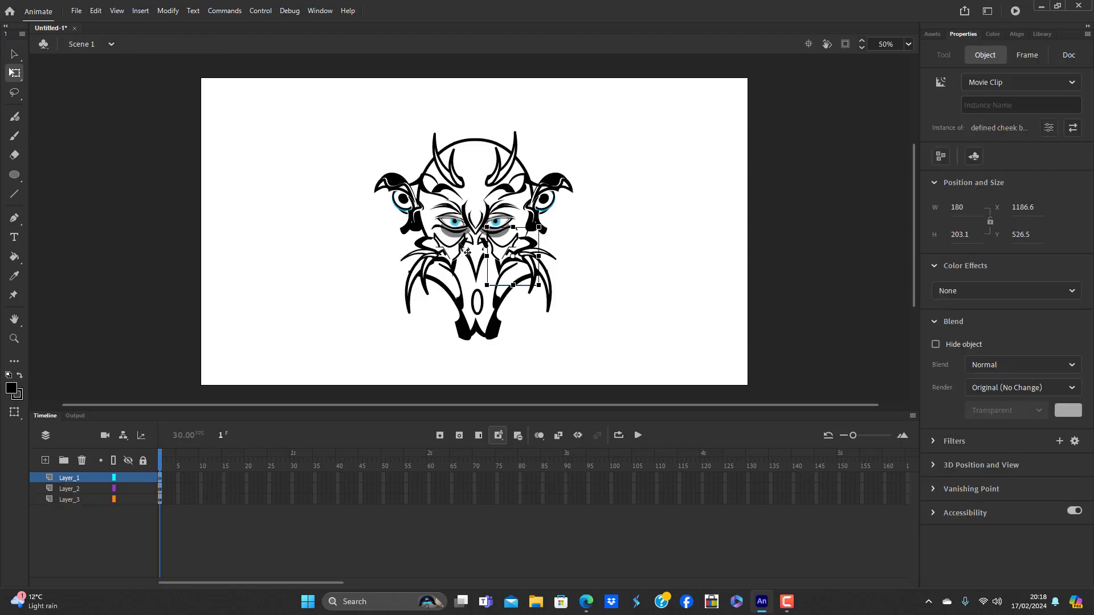
pyautogui.click(300, 317)
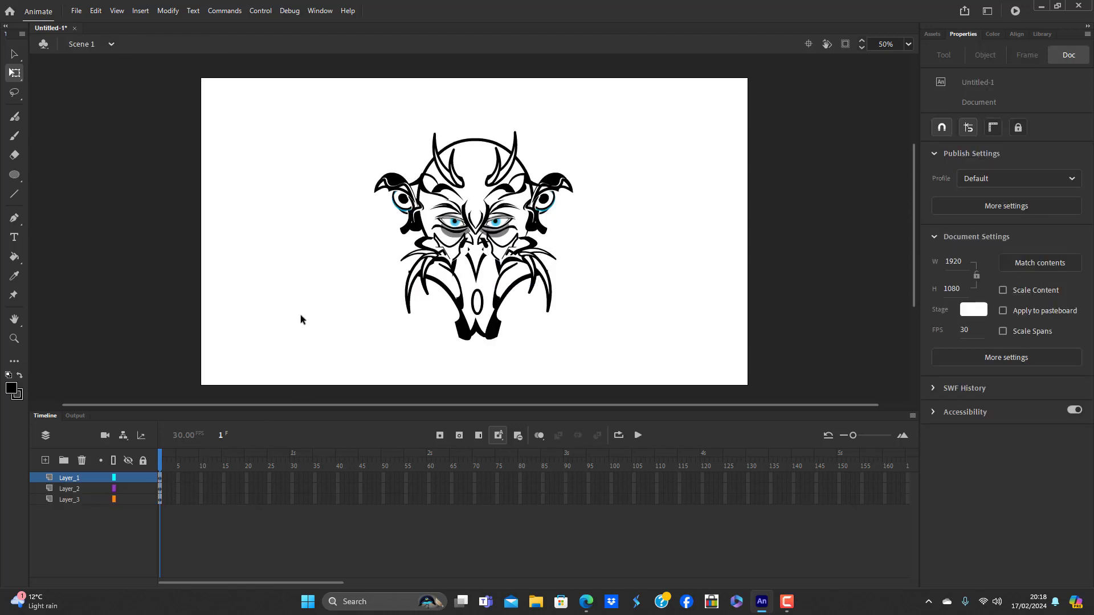
# Try the face without the nose detail by deleting the symbol, and undo the deletion
pyautogui.click(485, 243)
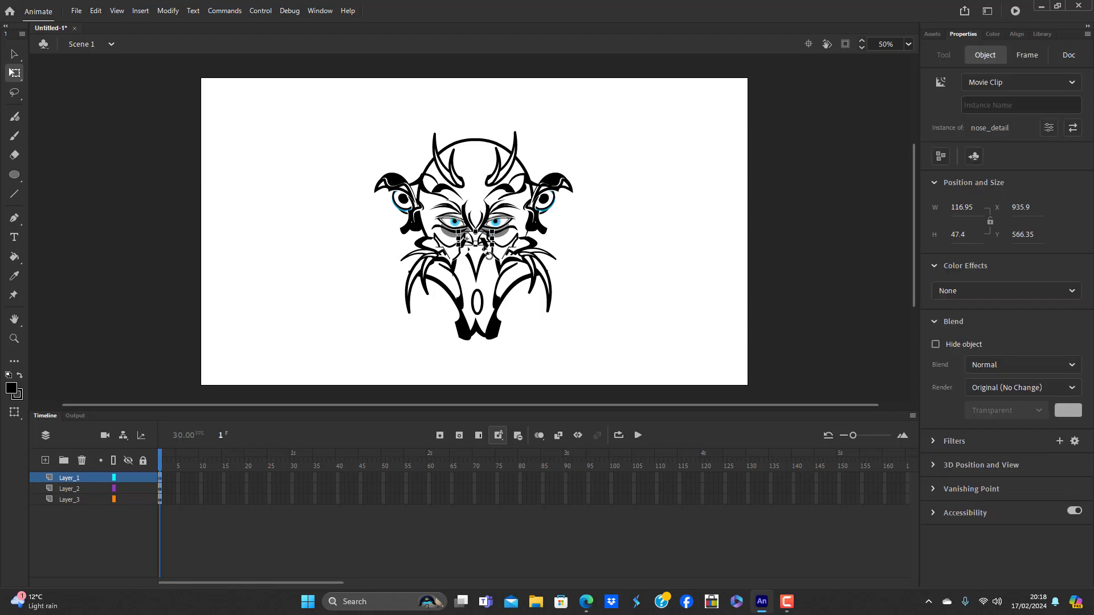
pyautogui.press('Delete')
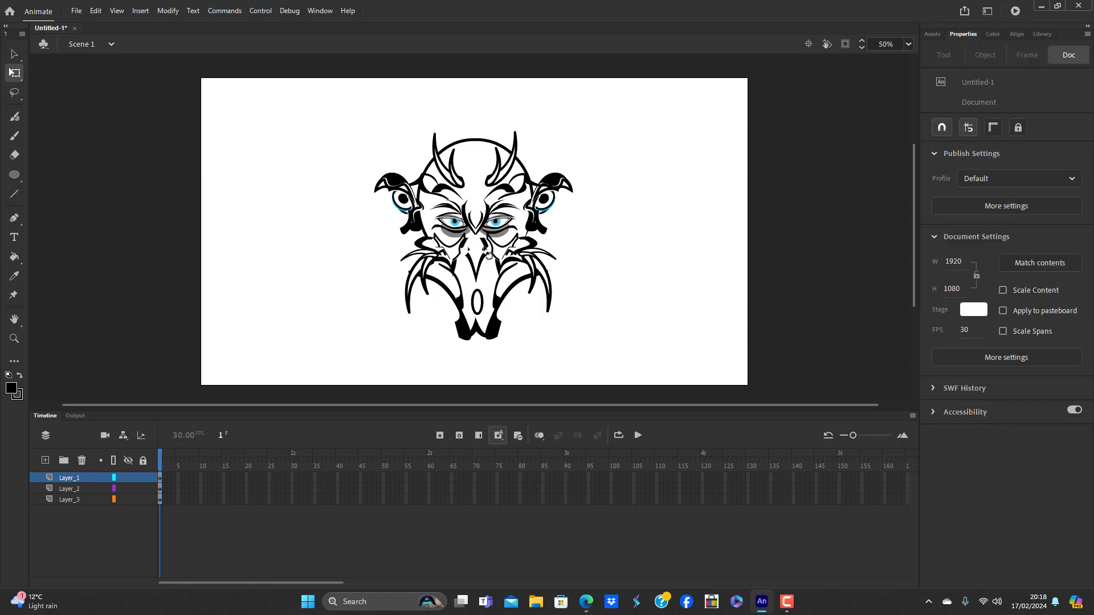
pyautogui.hotkey('ctrl', 'z')
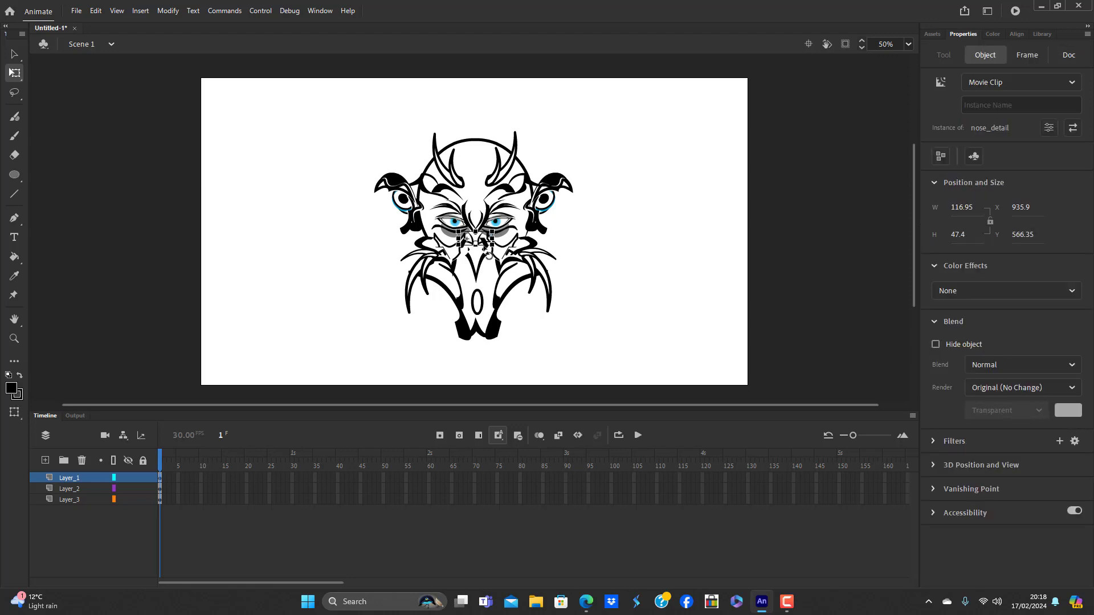
pyautogui.click(607, 303)
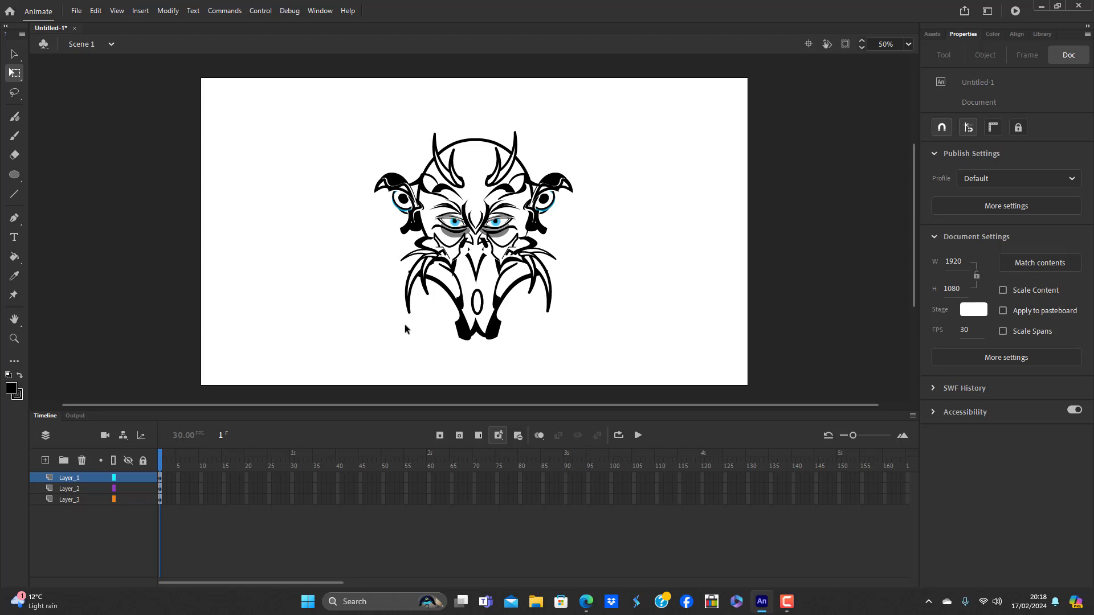
# Delete the outer curved shape inside the jawline symbol and return to the main scene
pyautogui.doubleClick(445, 283)
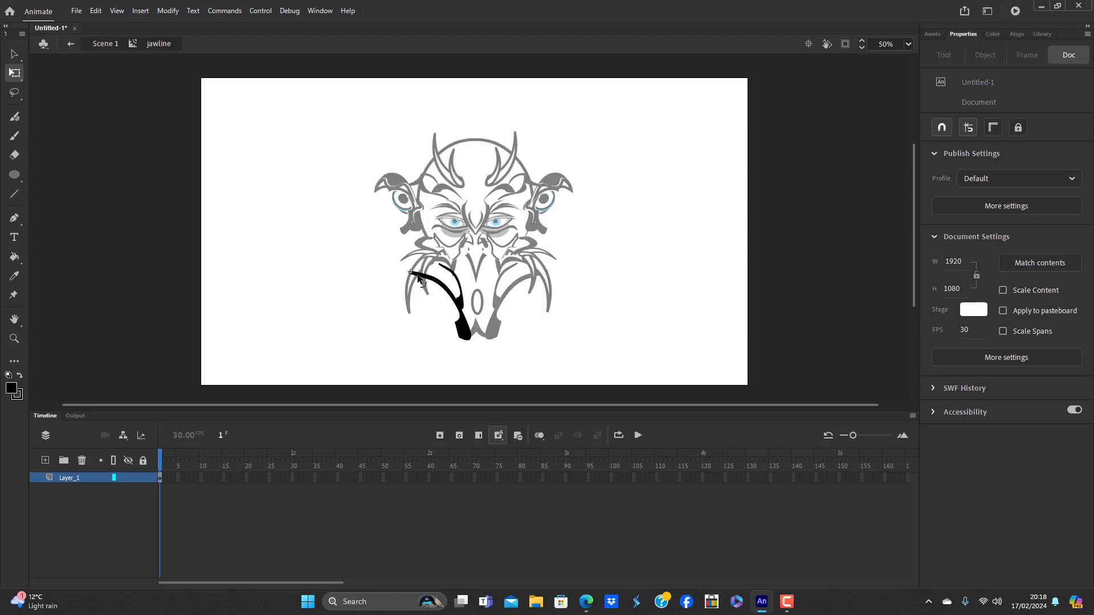
pyautogui.moveTo(422, 273)
pyautogui.mouseDown()
pyautogui.moveTo(428, 262)
pyautogui.moveTo(428, 276)
pyautogui.mouseUp()
pyautogui.click(420, 275)
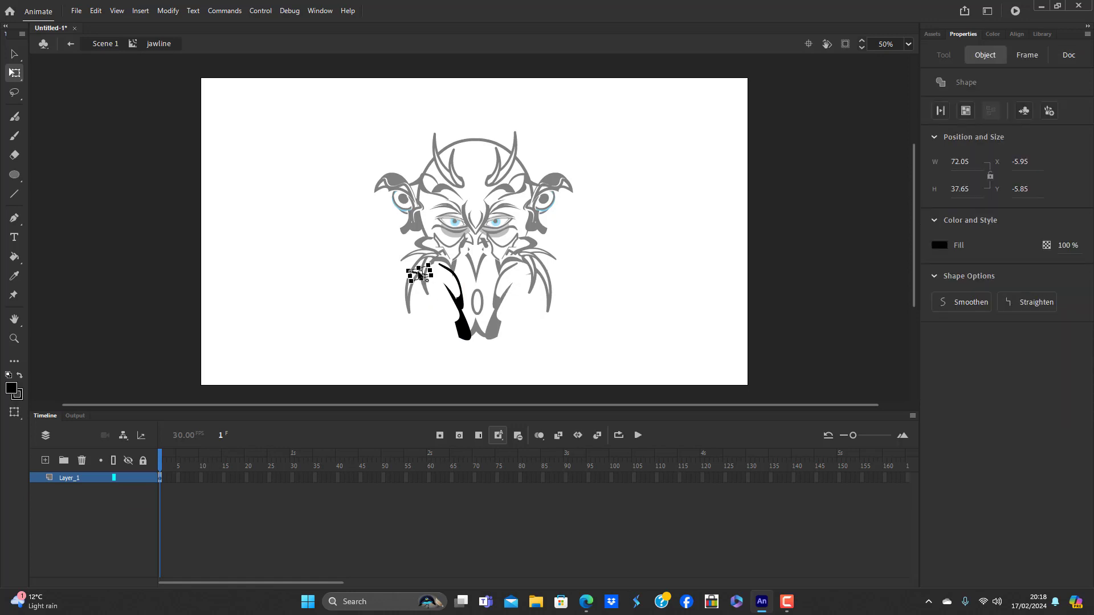
pyautogui.click(421, 276)
pyautogui.doubleClick(562, 324)
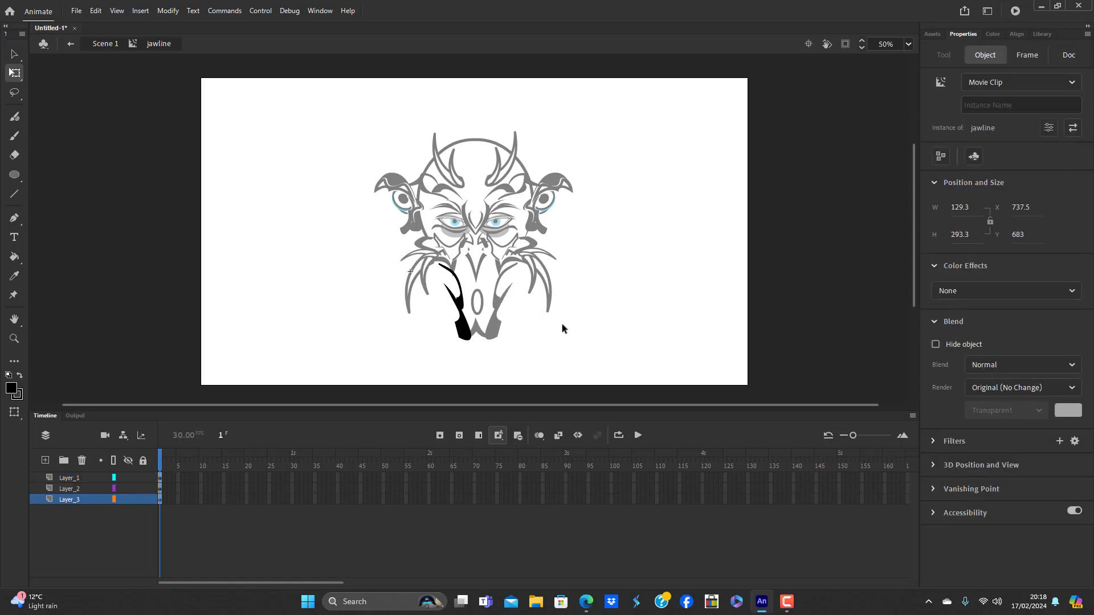
pyautogui.click(561, 336)
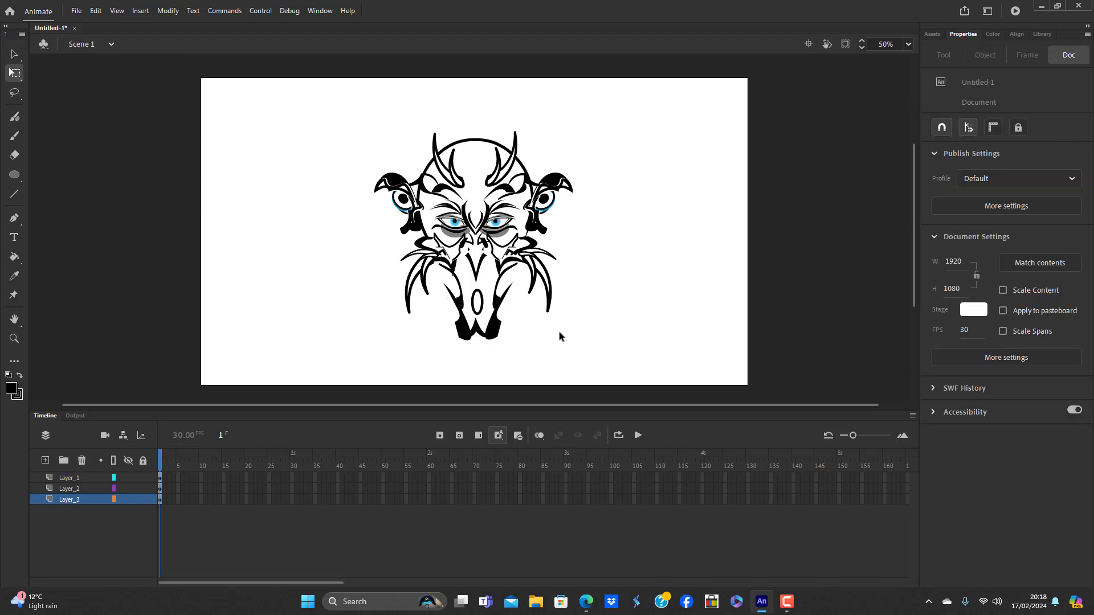
# Try enlarging both jawlines and the chin together to 376 by 395.55, and undo the scaling
pyautogui.click(463, 334)
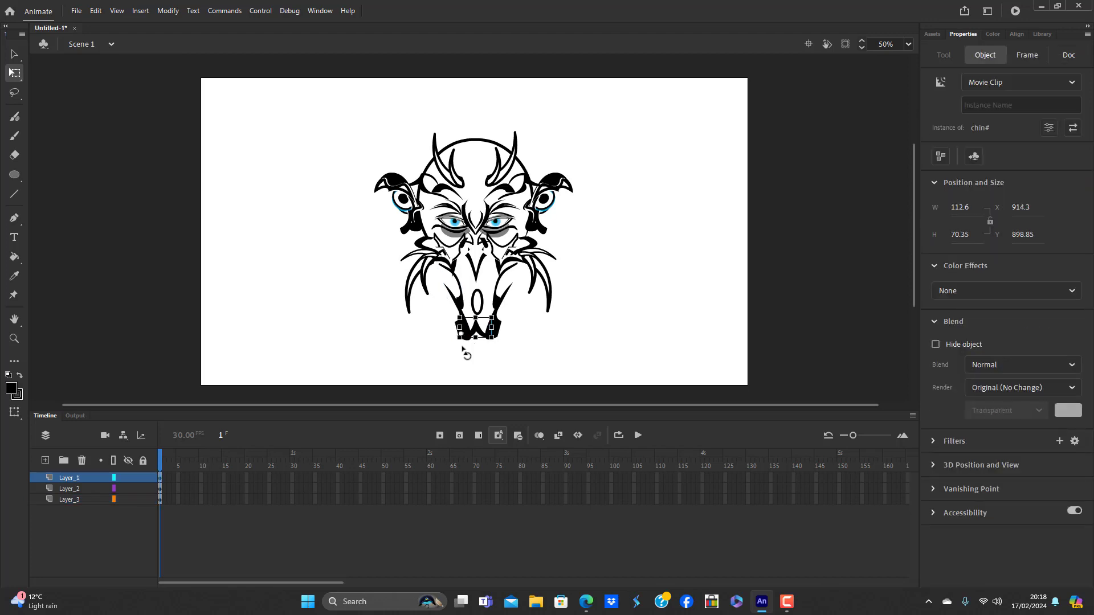
pyautogui.click(428, 346)
pyautogui.click(463, 304)
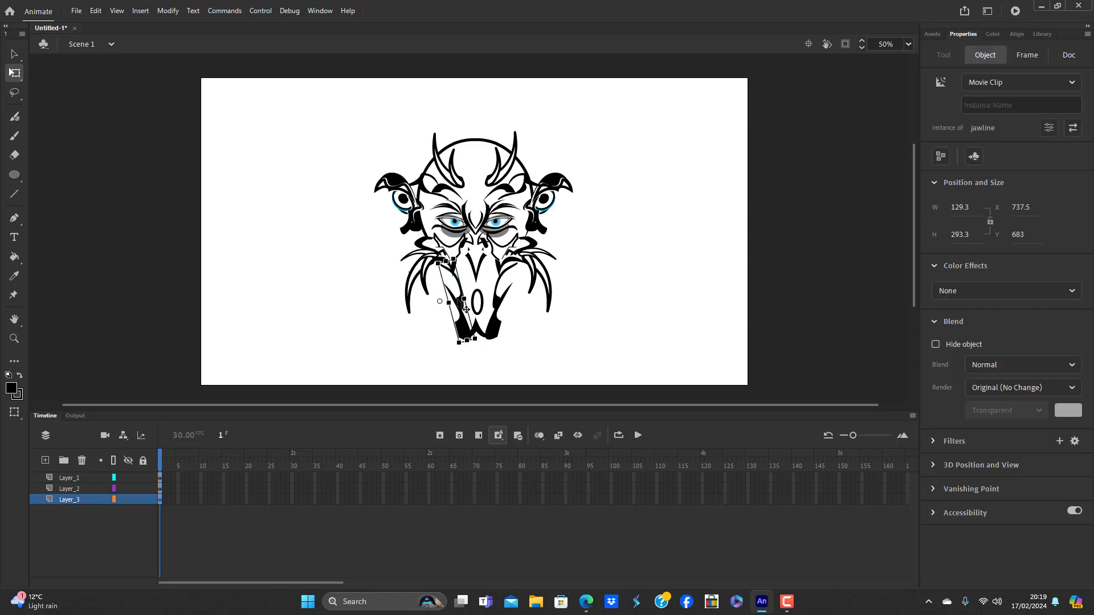
pyautogui.keyDown('shift'); pyautogui.click(495, 339); pyautogui.keyUp('shift')
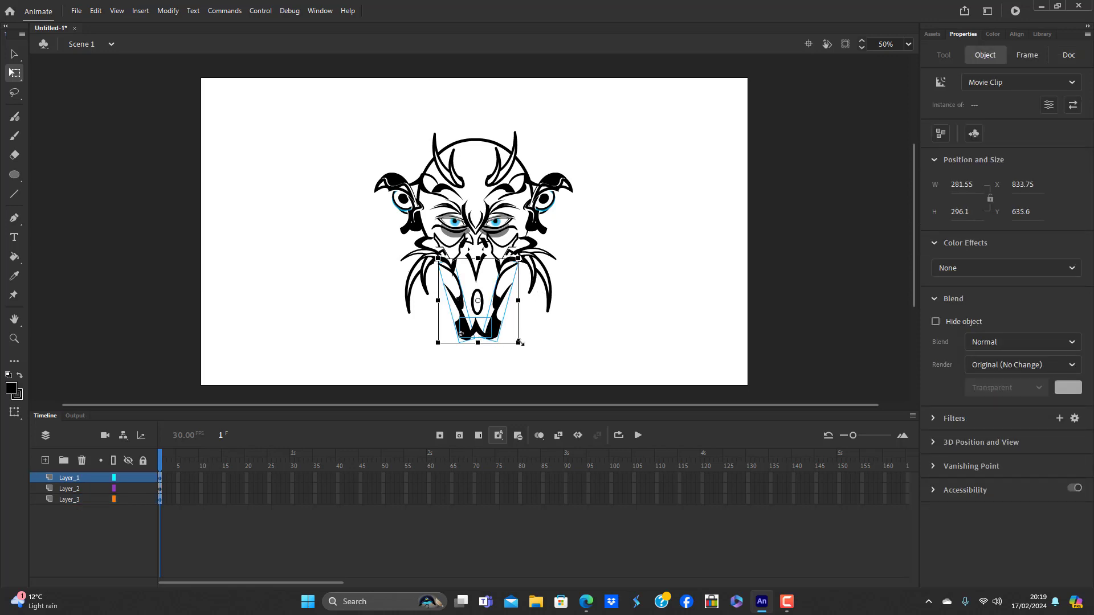
pyautogui.moveTo(520, 343)
pyautogui.mouseDown()
pyautogui.moveTo(519, 360)
pyautogui.moveTo(532, 357)
pyautogui.mouseUp()
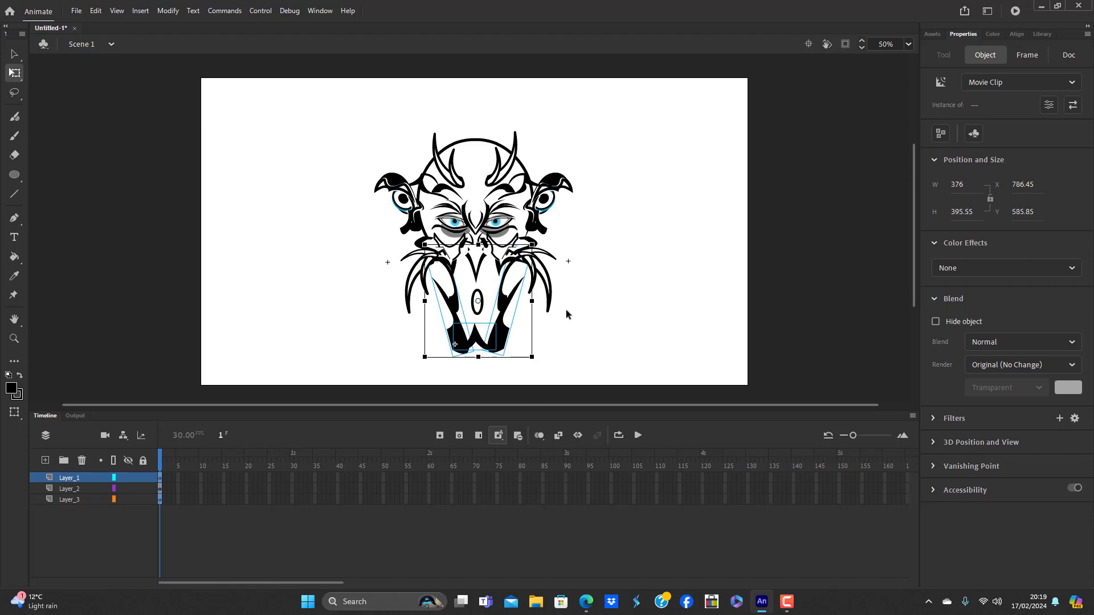
pyautogui.hotkey('ctrl', 'z')
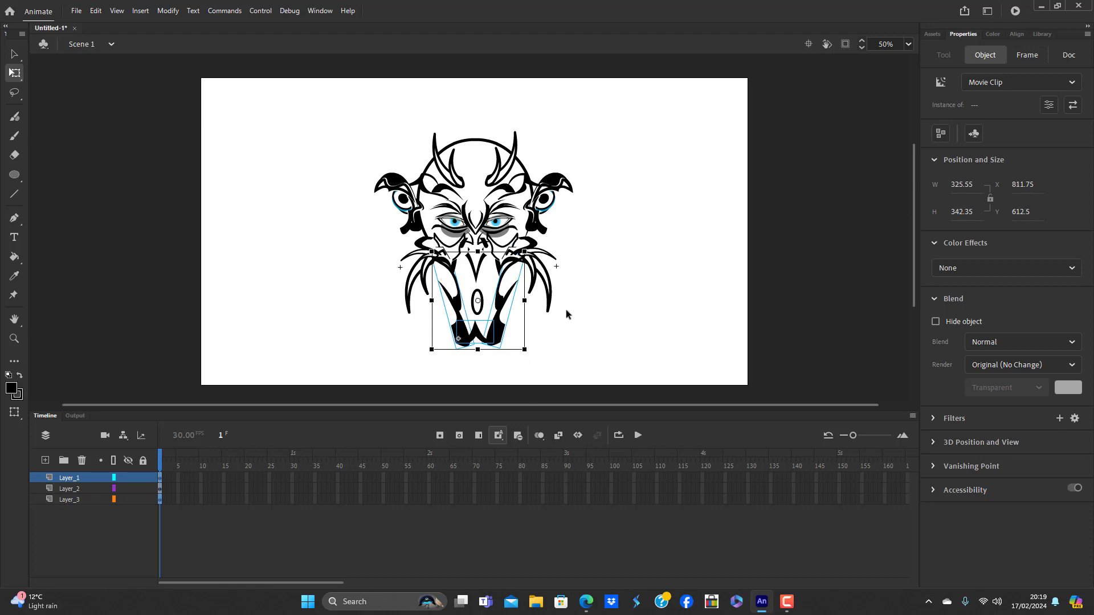
pyautogui.hotkey('ctrl', 'z')
pyautogui.click(565, 311)
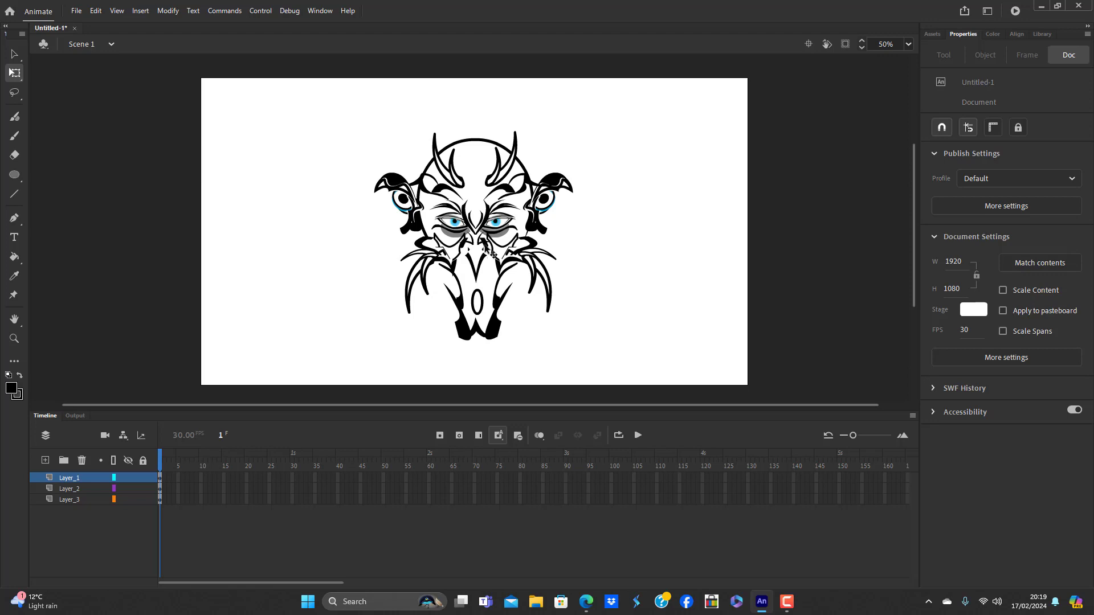
# Save the document as "new head vile alien" in the art work folder as an Animate Document
pyautogui.click(76, 12)
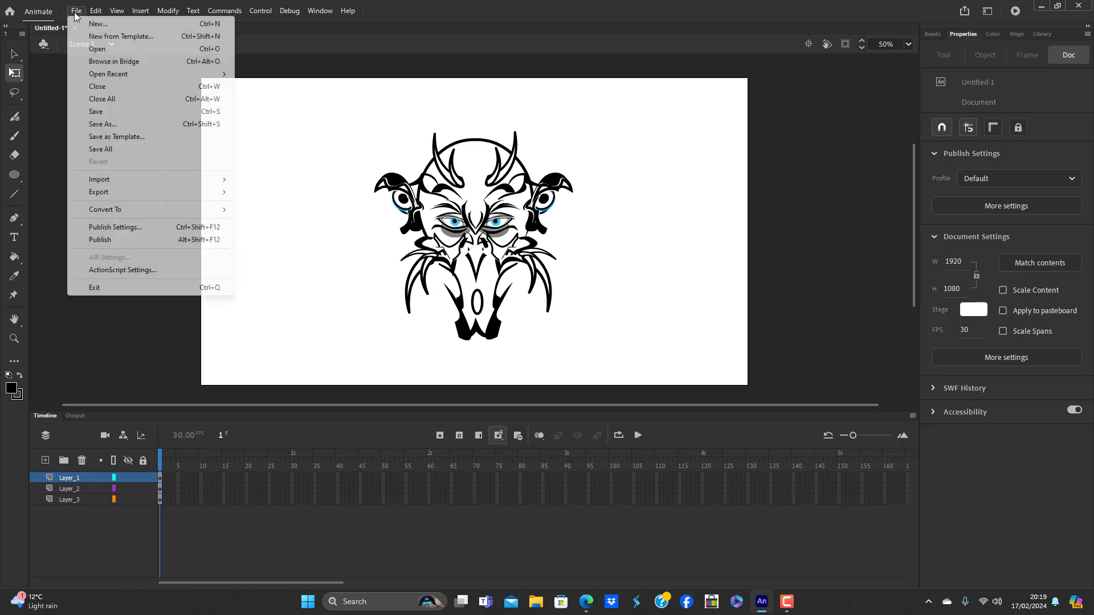
pyautogui.click(111, 124)
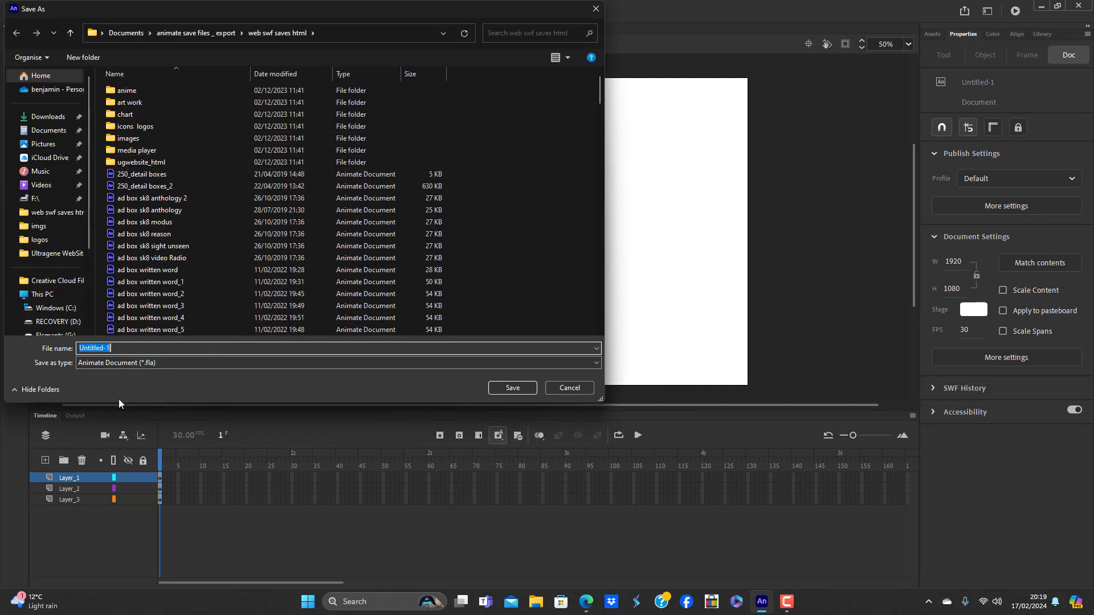
pyautogui.doubleClick(145, 103)
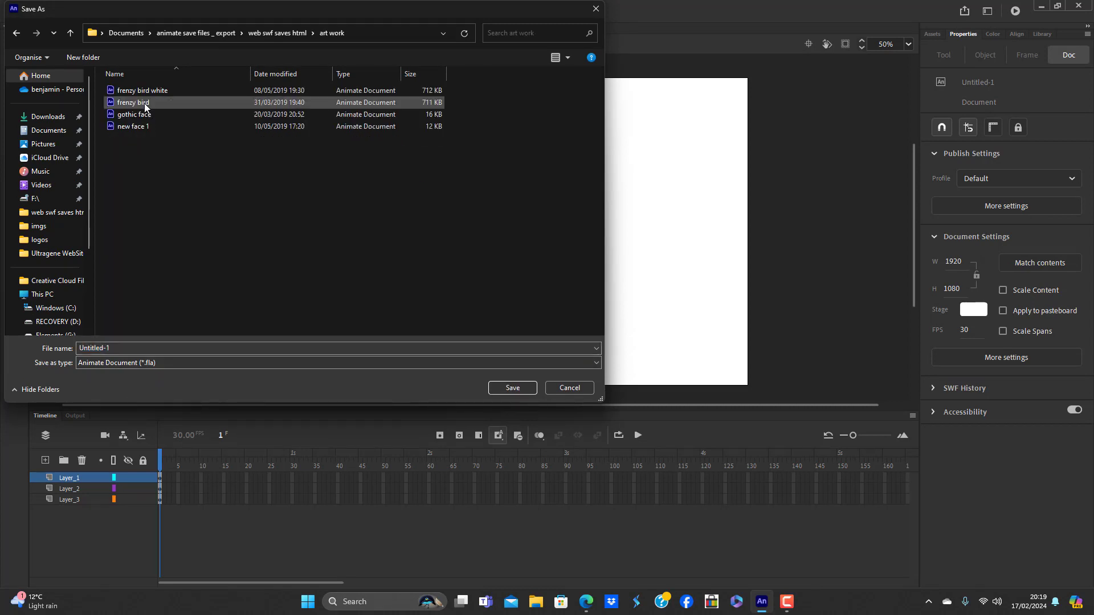
pyautogui.doubleClick(114, 346)
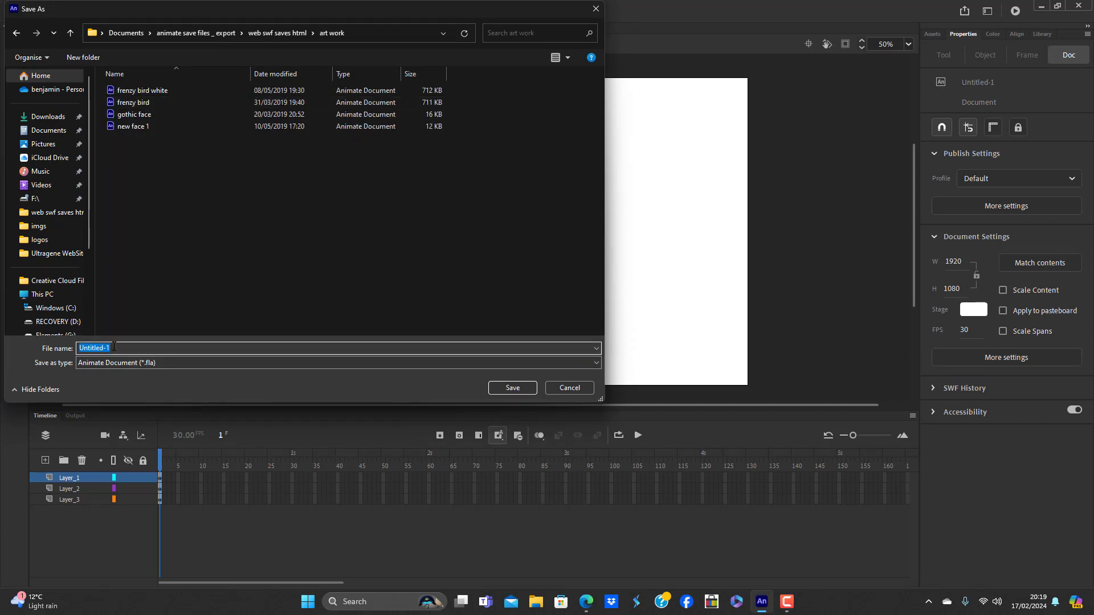
pyautogui.press('BackSpace')
pyautogui.write('ne')
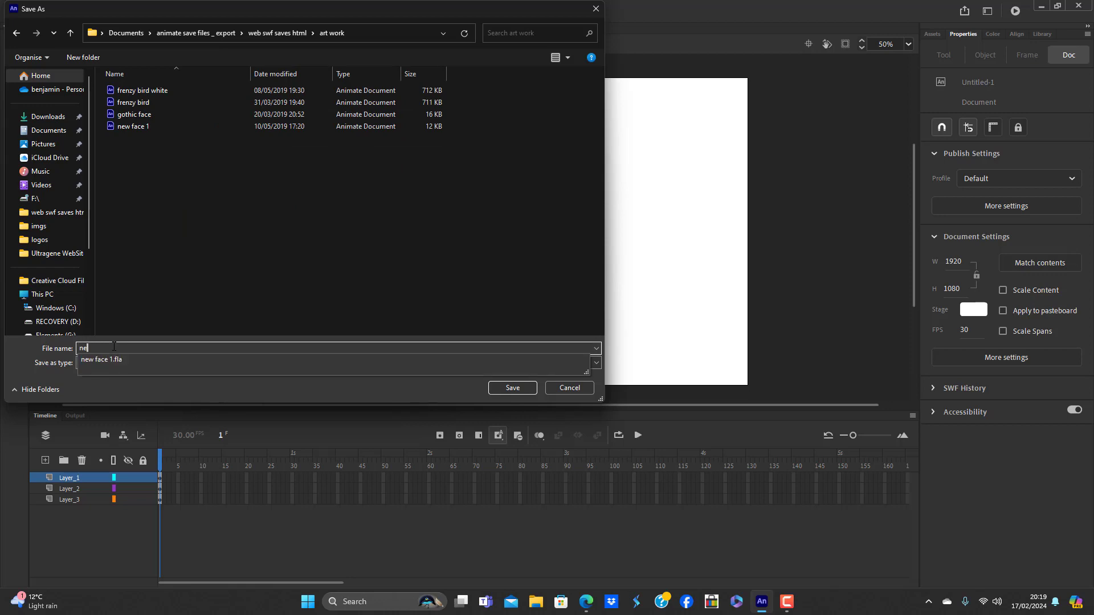
pyautogui.write('w head v')
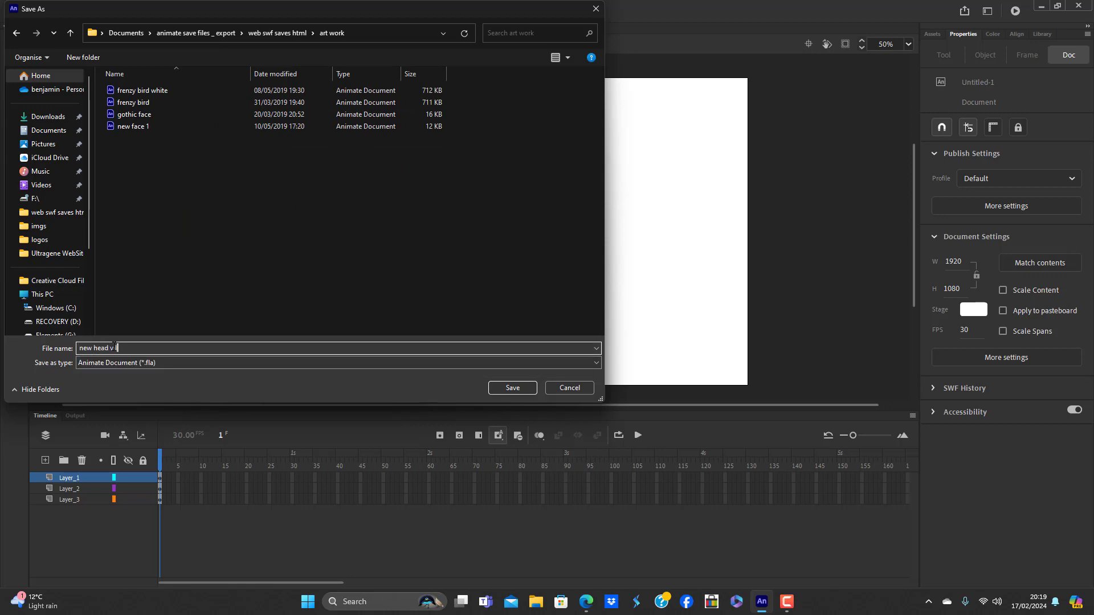
pyautogui.write('ile alien')
pyautogui.press('Return')
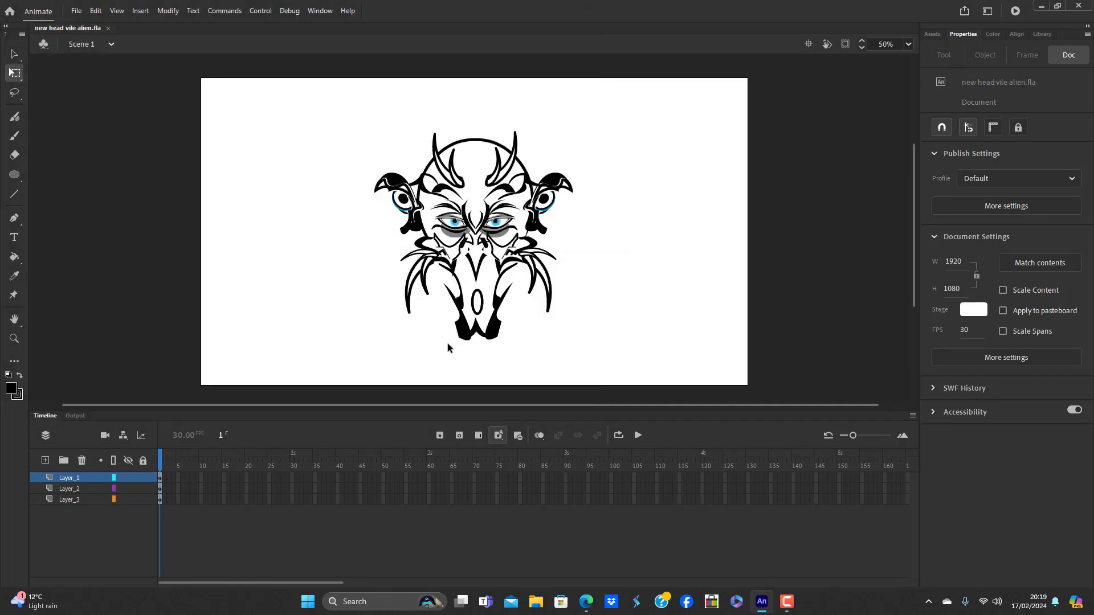
# Inside the chin# symbol, nudge the chin shape down and slightly right to X -0.2 and Y -6.65, and return to the main scene
pyautogui.doubleClick(480, 340)
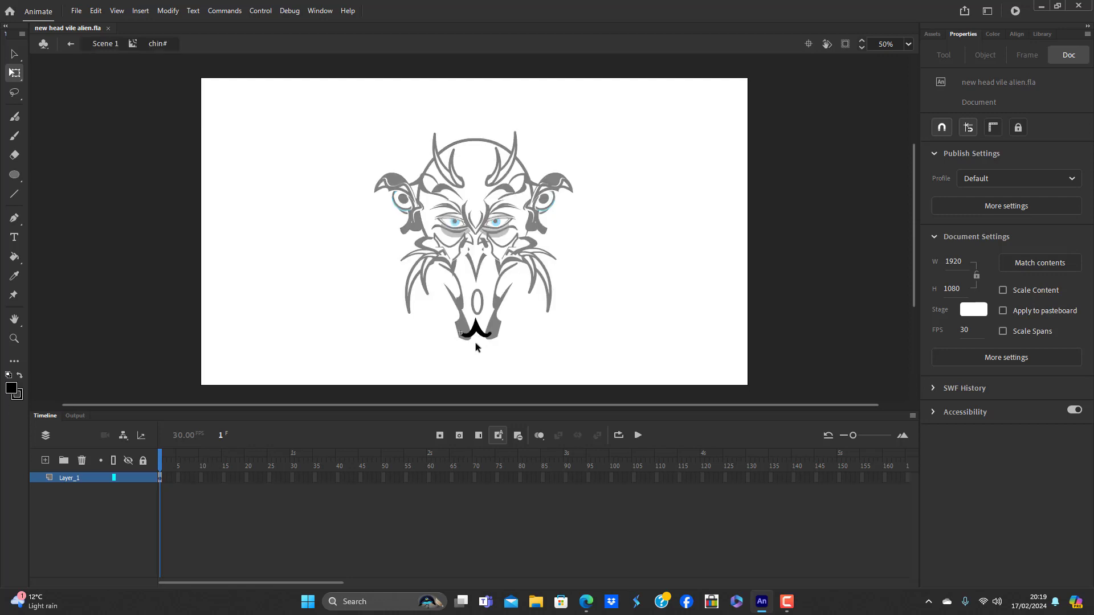
pyautogui.click(479, 333)
pyautogui.press('Down')
pyautogui.press('Down')
pyautogui.press('Down')
pyautogui.press('Down')
pyautogui.press('Down')
pyautogui.press('Down')
pyautogui.press('Down')
pyautogui.press('Down')
pyautogui.press('Down')
pyautogui.press('Down')
pyautogui.press('Down')
pyautogui.press('Down')
pyautogui.press('Down')
pyautogui.press('Down')
pyautogui.press('Down')
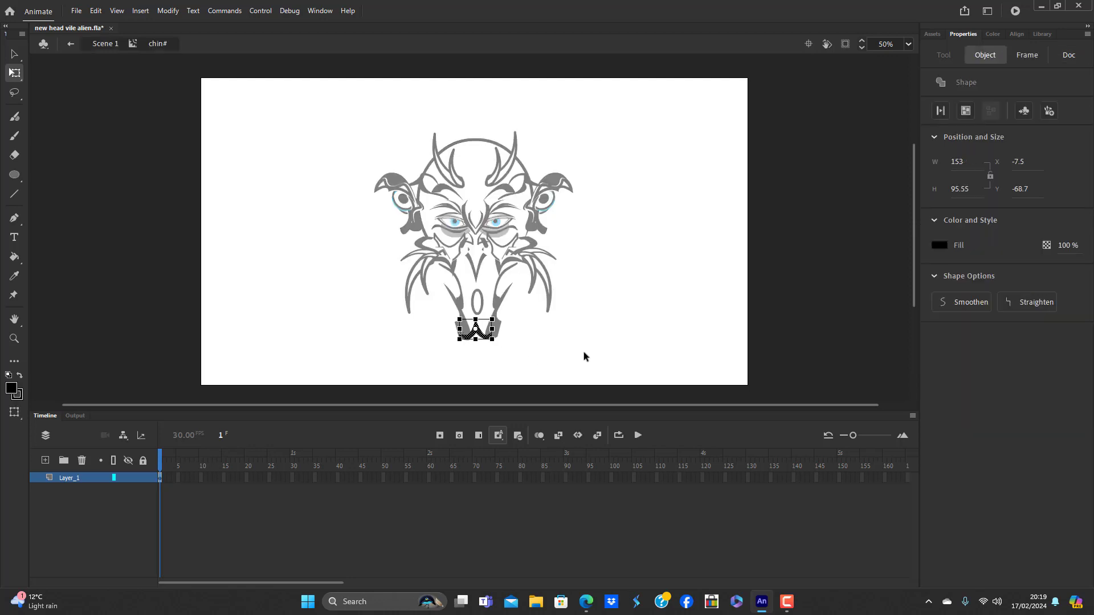
pyautogui.press('Right')
pyautogui.press('Right')
pyautogui.press('Down')
pyautogui.press('Down')
pyautogui.press('Down')
pyautogui.press('Down')
pyautogui.press('Down')
pyautogui.press('Down')
pyautogui.press('Down')
pyautogui.press('Down')
pyautogui.press('Down')
pyautogui.press('Down')
pyautogui.press('Down')
pyautogui.press('Down')
pyautogui.press('Down')
pyautogui.press('Down')
pyautogui.press('Down')
pyautogui.press('Down')
pyautogui.press('Down')
pyautogui.press('Down')
pyautogui.press('Down')
pyautogui.press('Down')
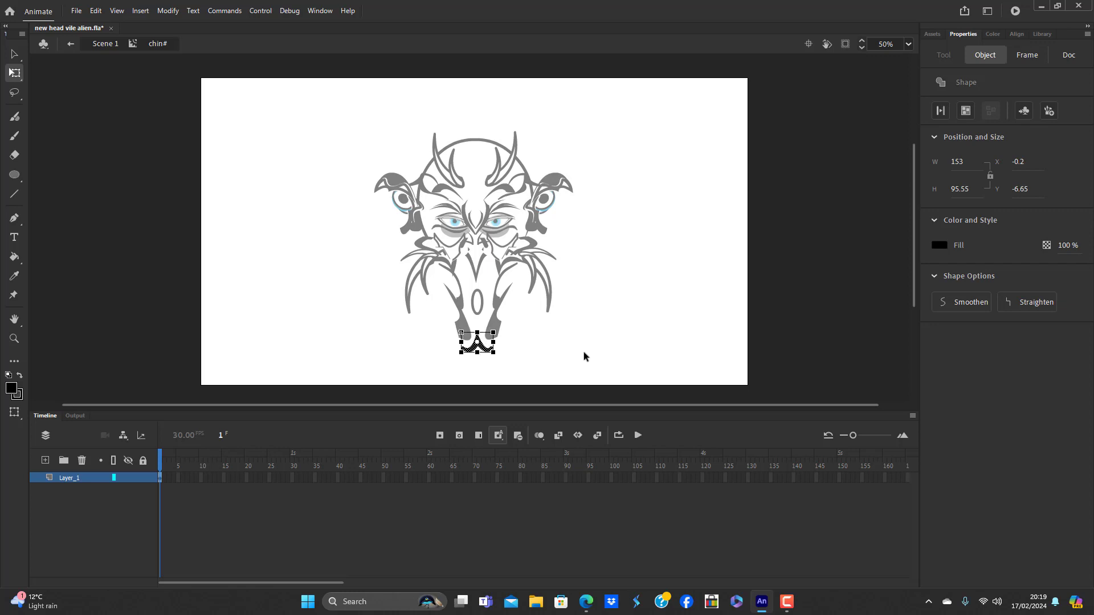
pyautogui.doubleClick(583, 352)
pyautogui.click(584, 352)
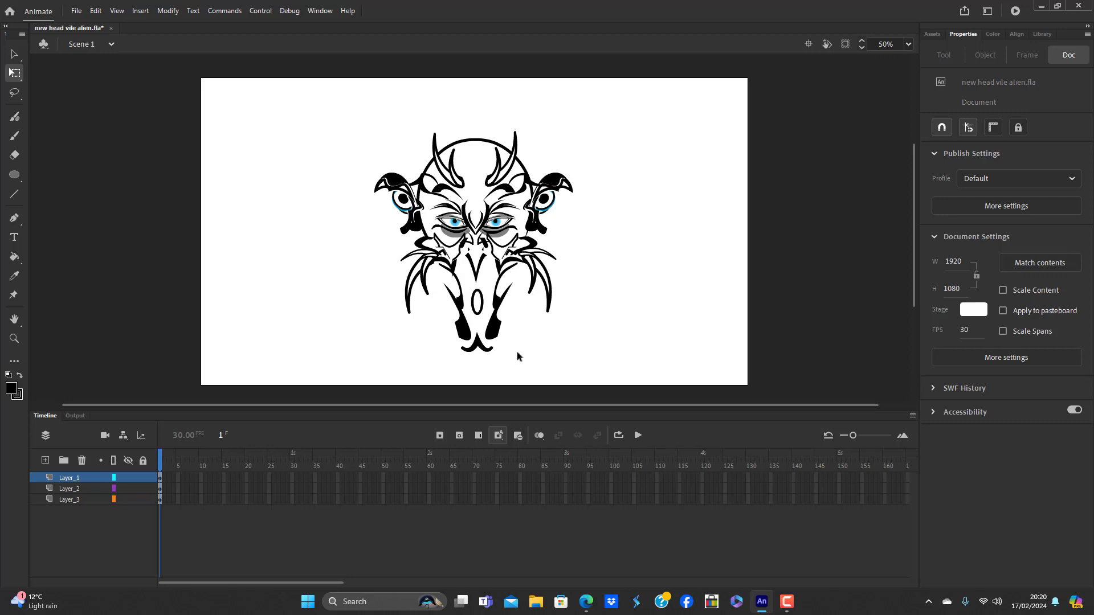
# Select the entire face and convert it to a movie clip symbol named "full_outline head"
pyautogui.click(495, 244)
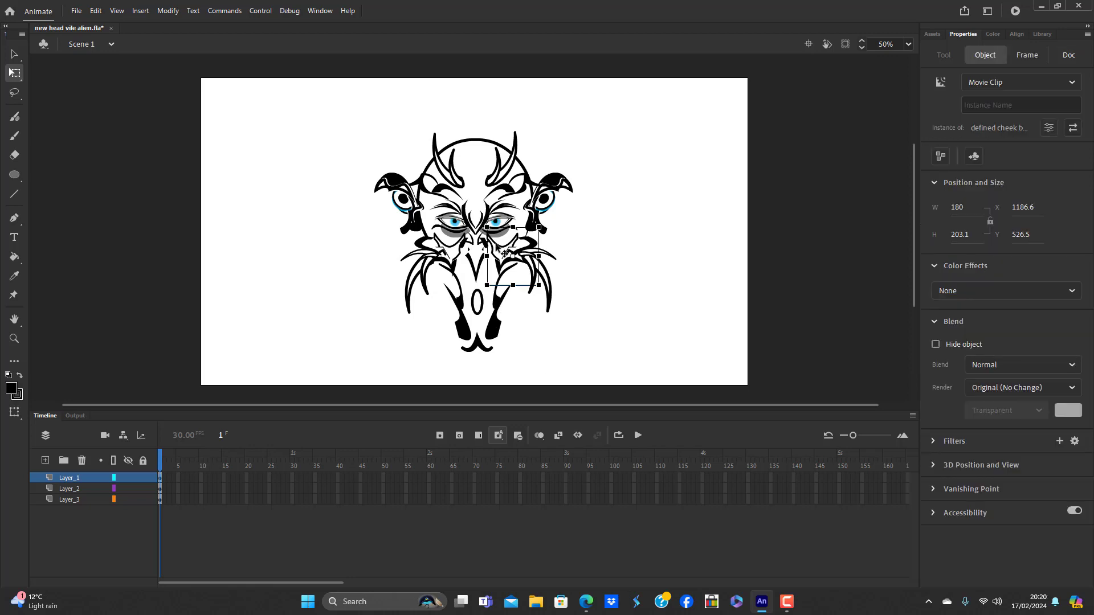
pyautogui.click(544, 325)
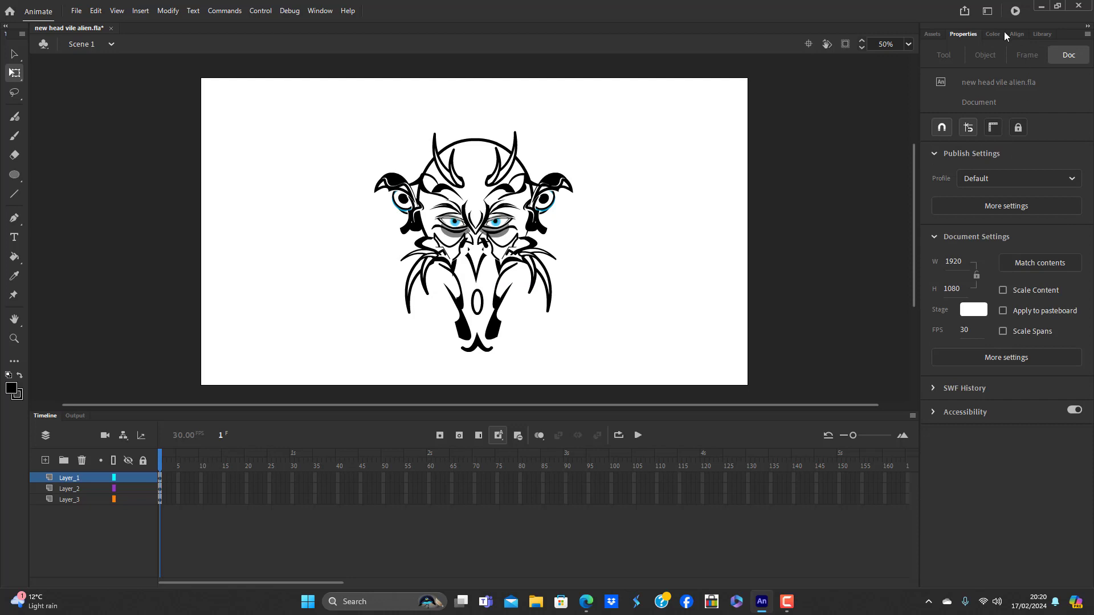
pyautogui.rightClick(620, 263)
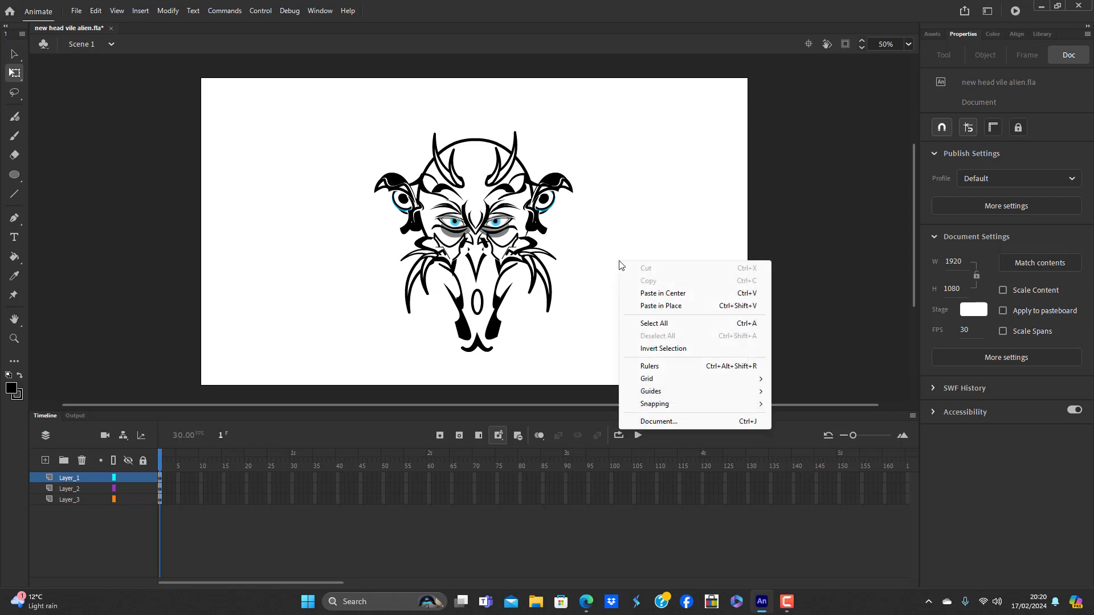
pyautogui.click(654, 324)
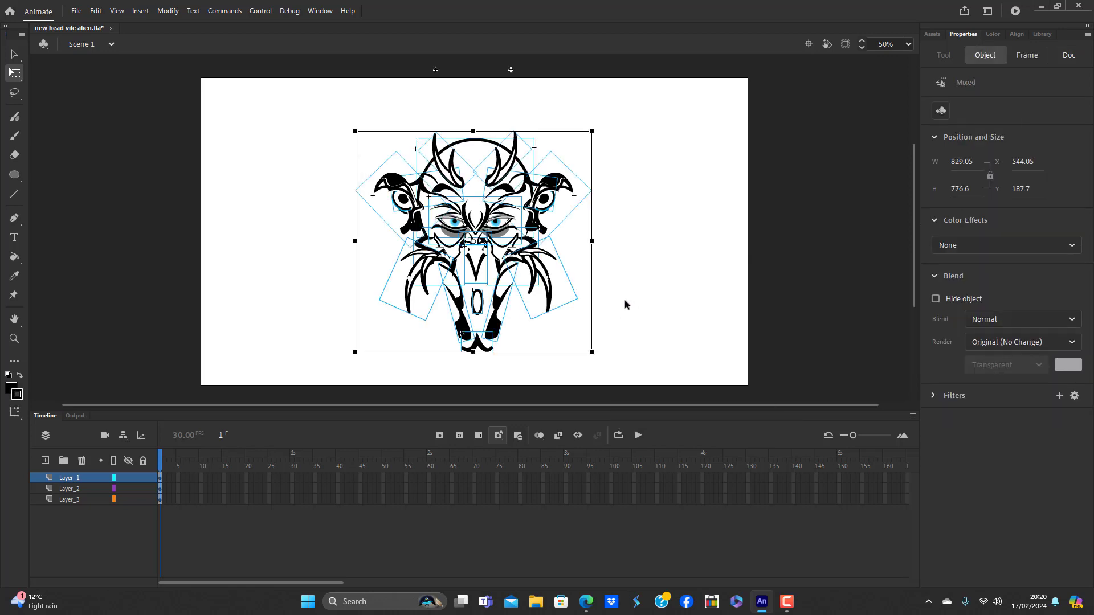
pyautogui.press('F8')
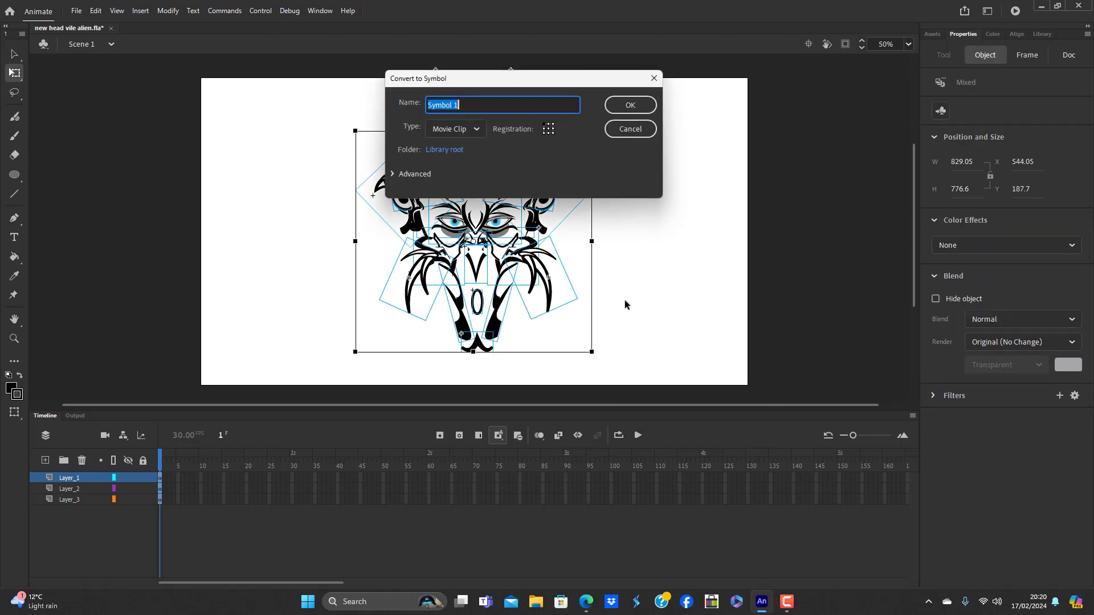
pyautogui.press('BackSpace')
pyautogui.write('full, pou')
pyautogui.write('t')
pyautogui.press('BackSpace')
pyautogui.press('BackSpace')
pyautogui.press('BackSpace')
pyautogui.press('BackSpace')
pyautogui.write('outline head')
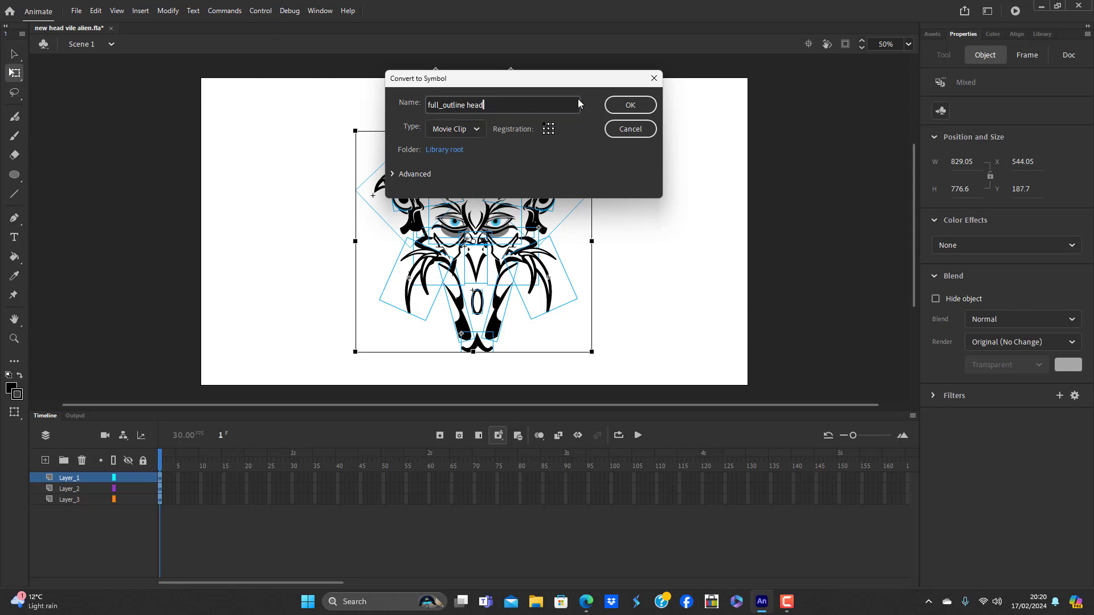
pyautogui.click(650, 110)
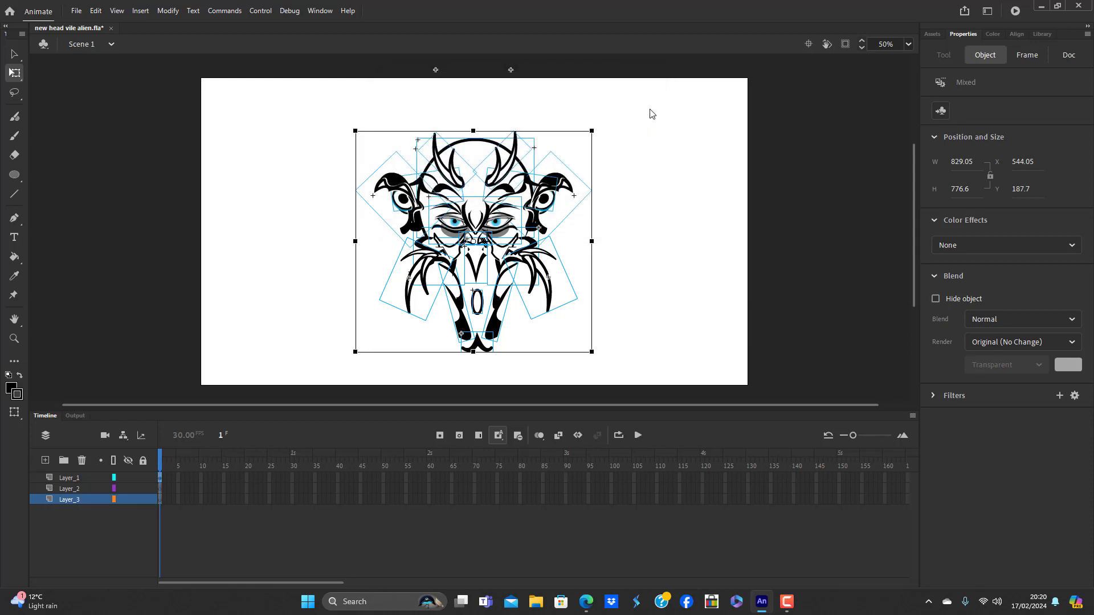
pyautogui.click(668, 288)
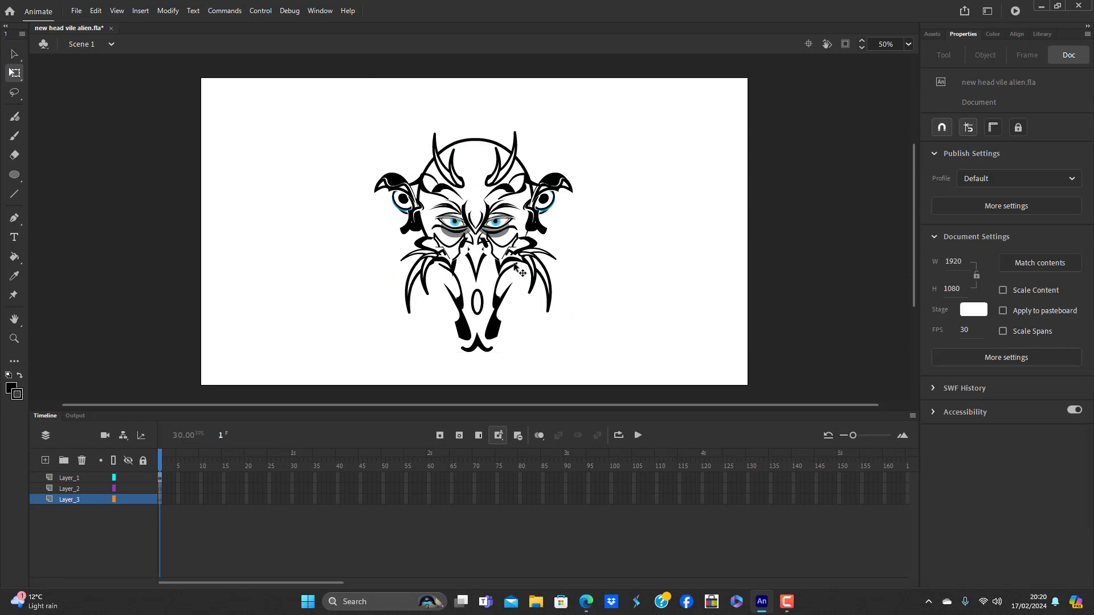
# Inside the full_outline head symbol, remove the stray thick stroke marks beside the upper nose and return to the main scene
pyautogui.doubleClick(515, 272)
pyautogui.click(530, 345)
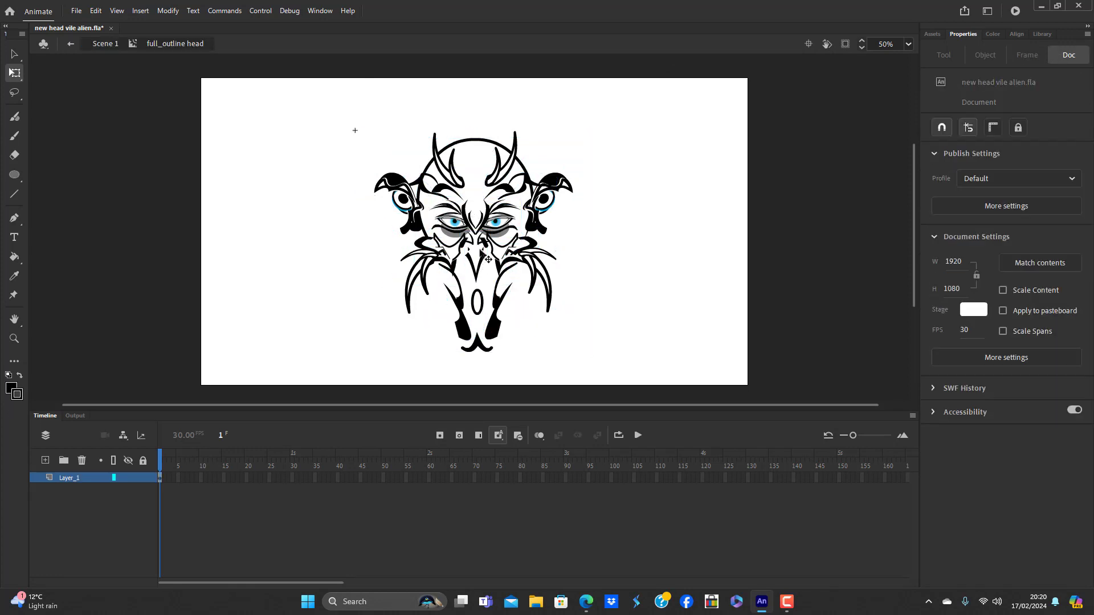
pyautogui.click(494, 251)
pyautogui.click(543, 346)
pyautogui.click(908, 45)
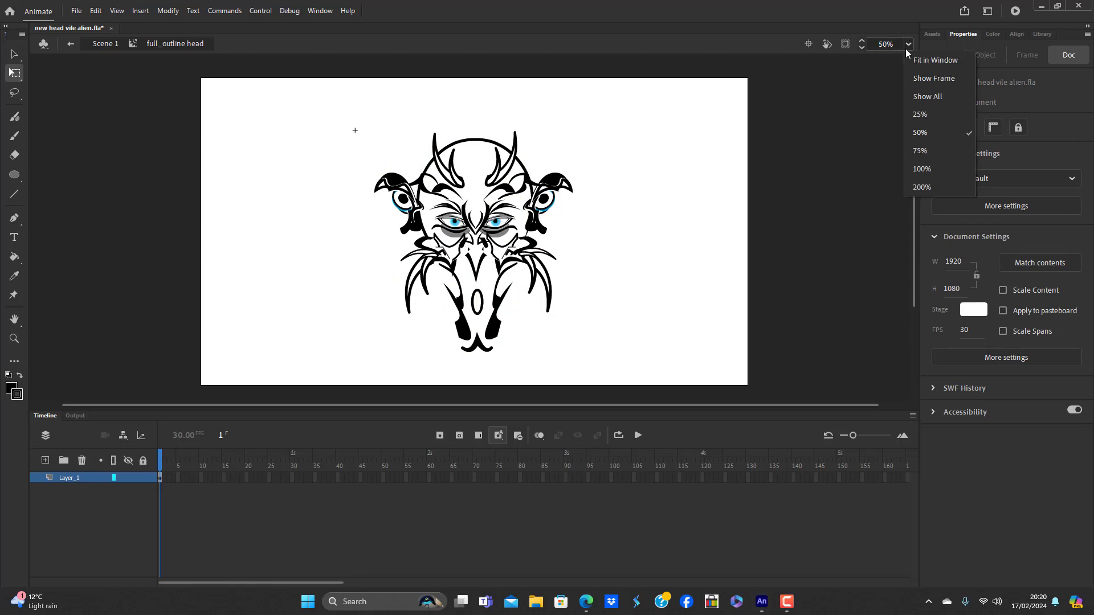
pyautogui.click(923, 169)
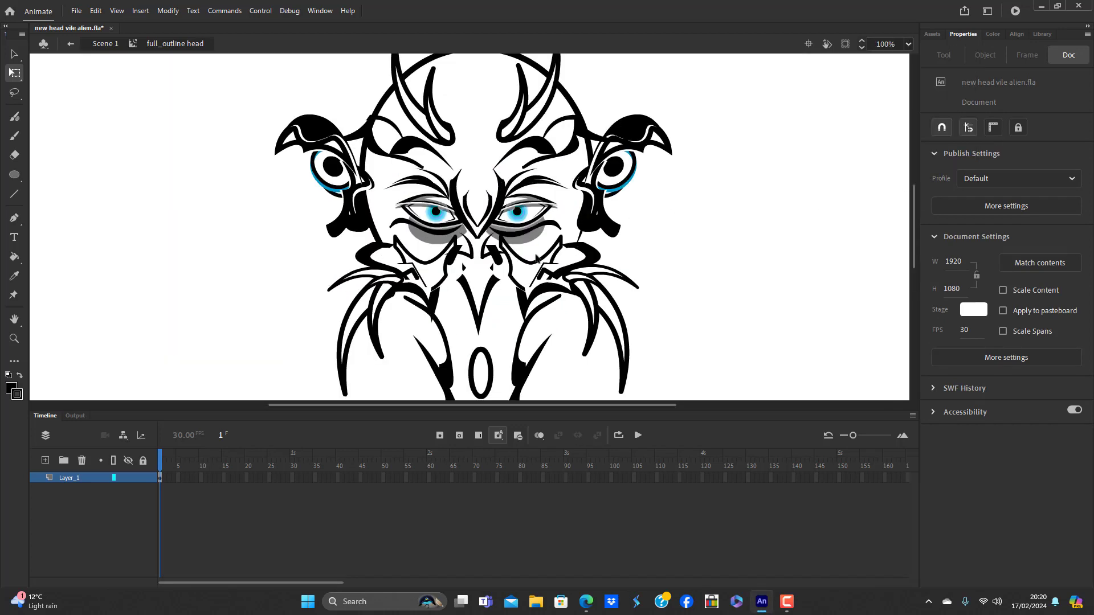
pyautogui.click(499, 262)
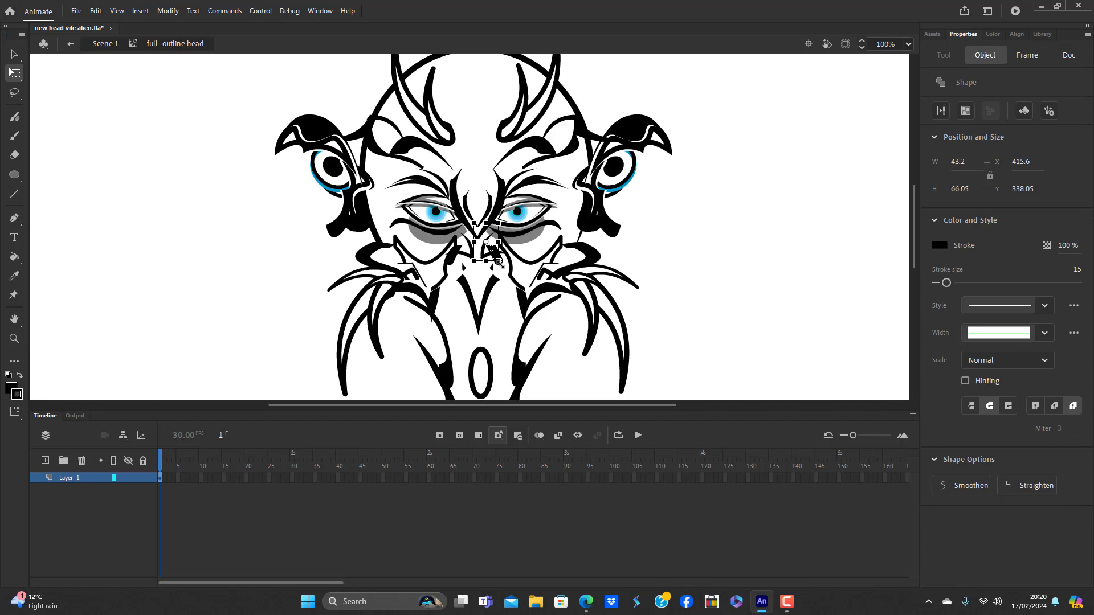
pyautogui.moveTo(499, 262); pyautogui.dragTo(454, 265)
pyautogui.click(690, 256)
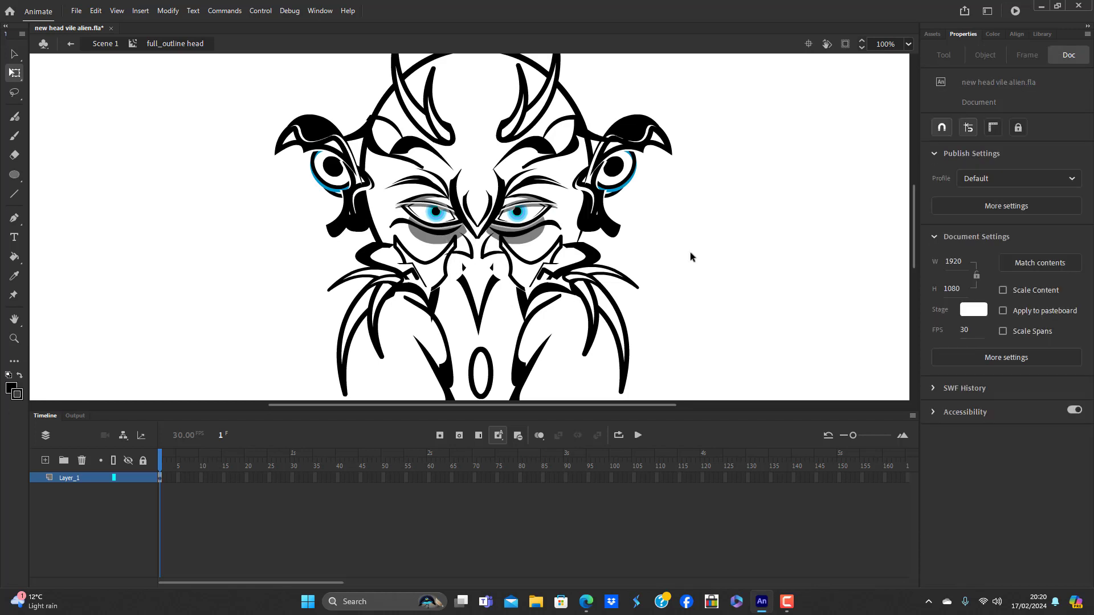
pyautogui.click(910, 44)
pyautogui.click(924, 135)
pyautogui.doubleClick(687, 264)
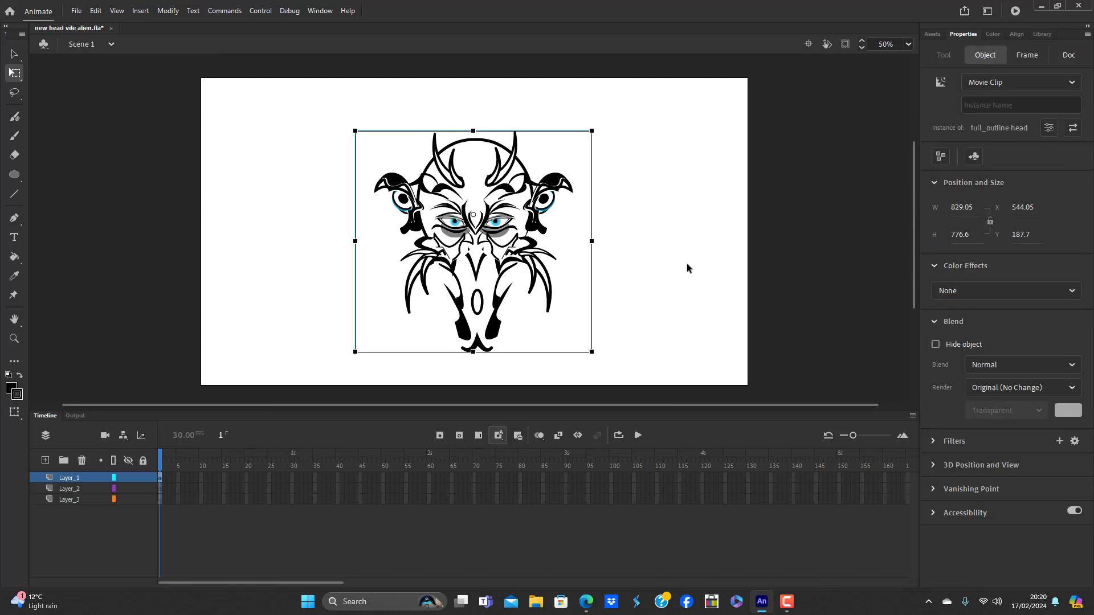
# Deselect the head and save the document
pyautogui.click(656, 263)
pyautogui.click(76, 11)
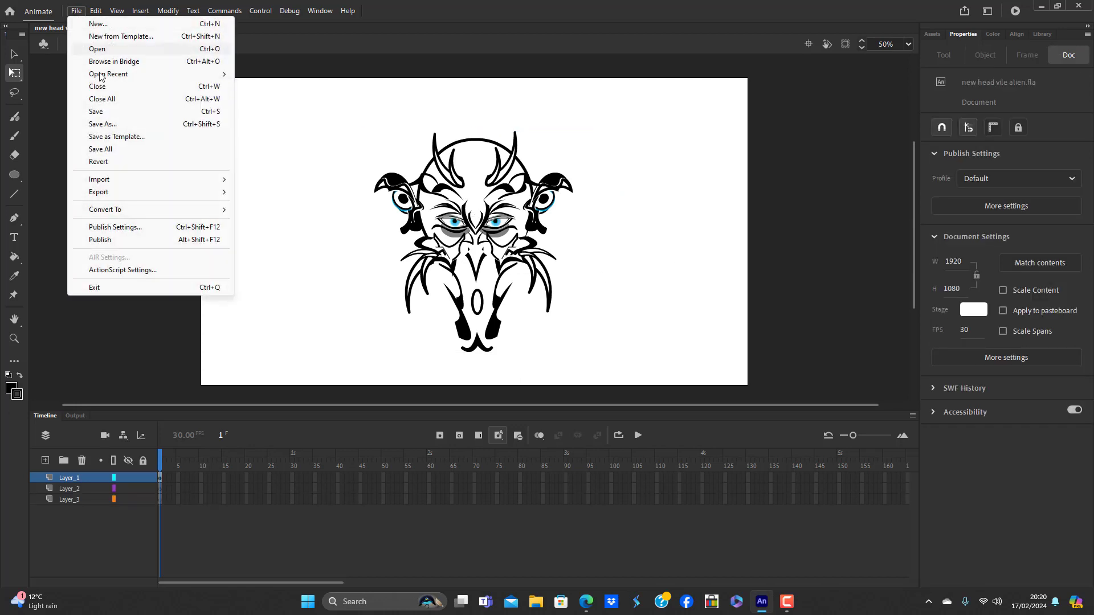
pyautogui.click(114, 112)
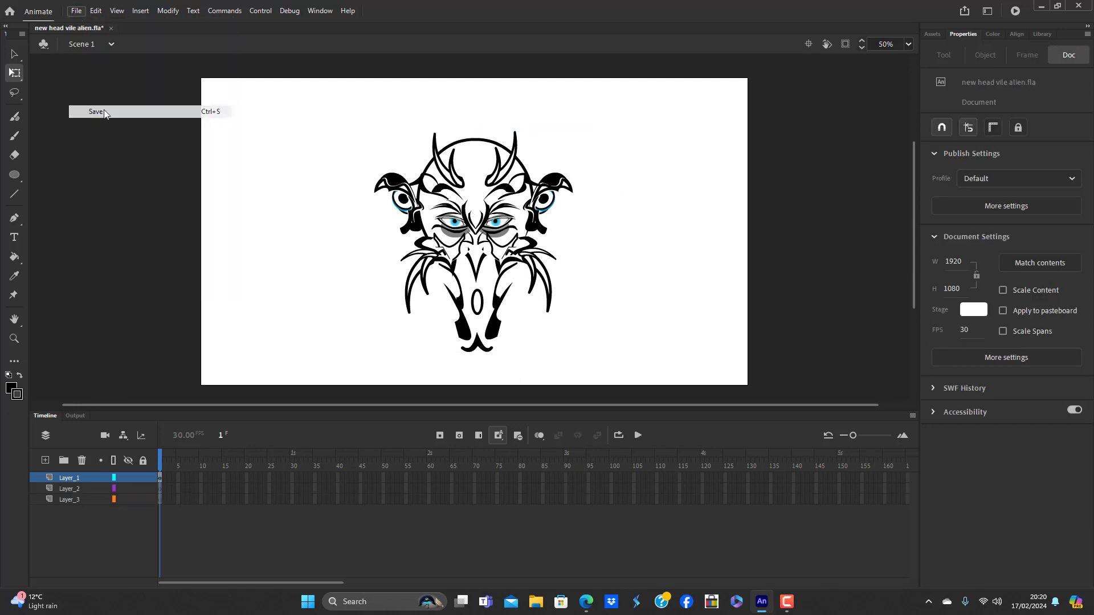
# Inside the full_outline head symbol, nudge the nose_new piece up to Y 394.95, keeping X 383.9, and deselect it
pyautogui.doubleClick(478, 274)
pyautogui.click(486, 281)
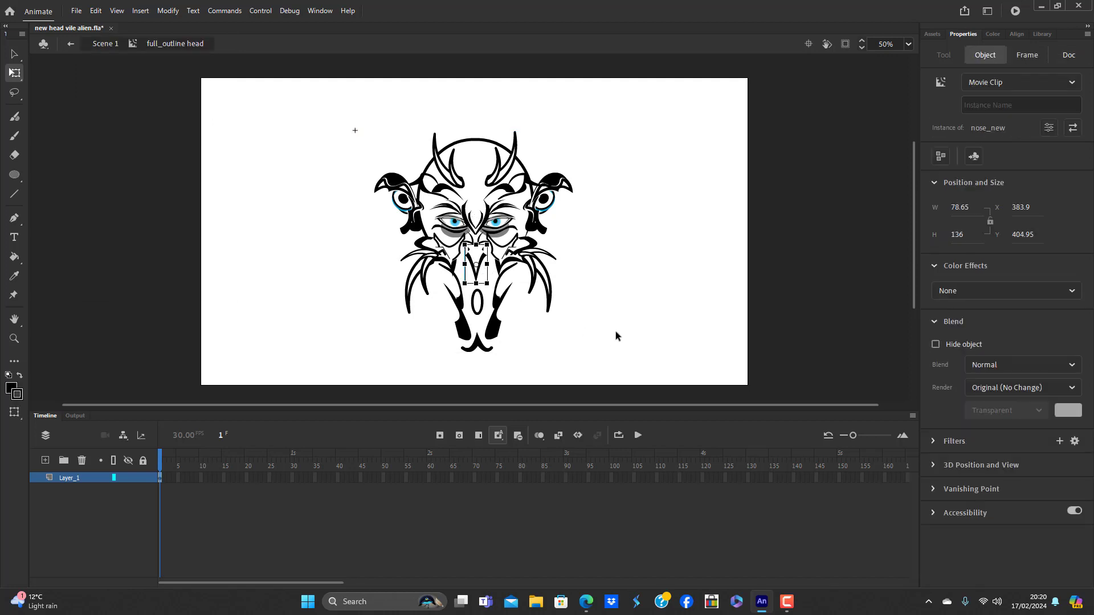
pyautogui.press('Up')
pyautogui.press('Up')
pyautogui.press('Up')
pyautogui.press('Up')
pyautogui.press('Up')
pyautogui.press('Up')
pyautogui.press('Up')
pyautogui.press('Up')
pyautogui.press('Up')
pyautogui.press('Up')
pyautogui.press('Up')
pyautogui.press('Up')
pyautogui.press('Up')
pyautogui.press('Up')
pyautogui.press('Up')
pyautogui.press('Up')
pyautogui.press('Up')
pyautogui.press('Up')
pyautogui.press('Up')
pyautogui.press('Up')
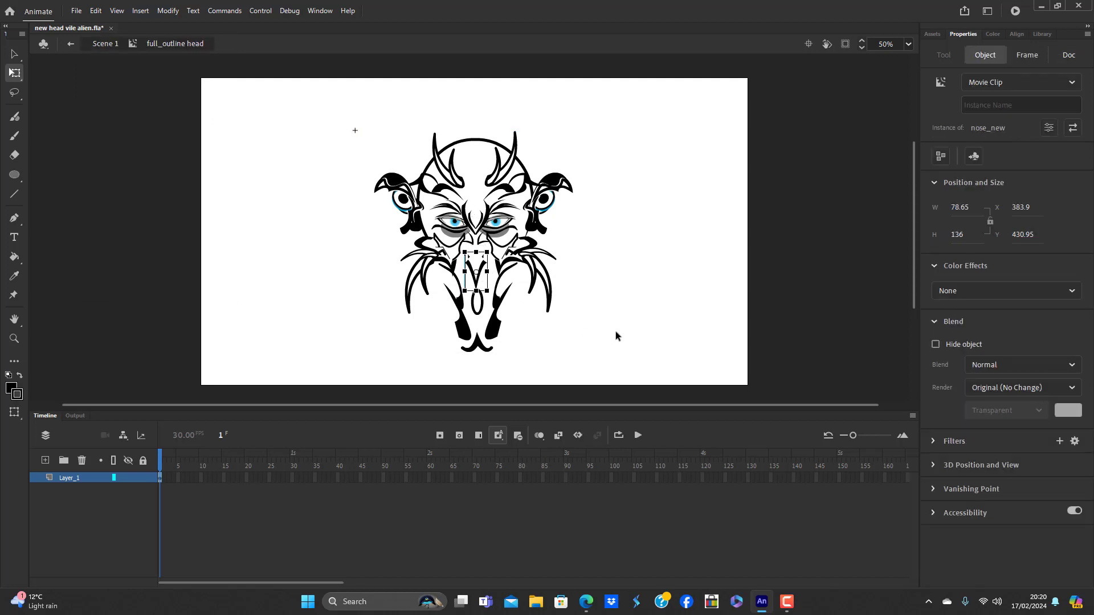
pyautogui.press('Up')
pyautogui.press('Up')
pyautogui.press('Up')
pyautogui.press('Up')
pyautogui.press('Up')
pyautogui.press('Up')
pyautogui.press('Up')
pyautogui.press('Up')
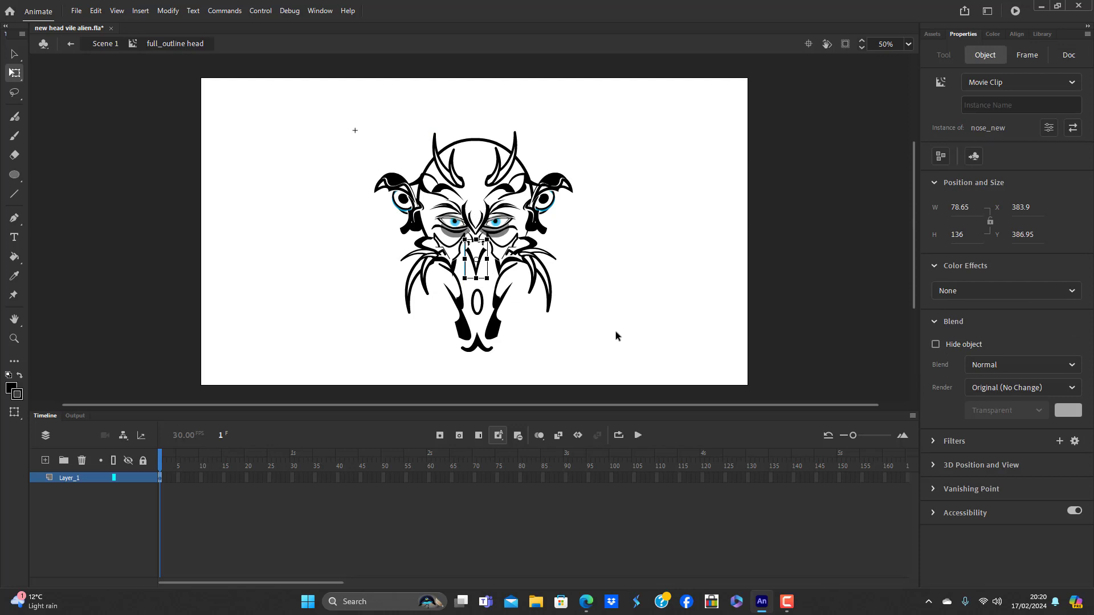
pyautogui.press('Up')
pyautogui.press('Up')
pyautogui.press('Up')
pyautogui.press('Up')
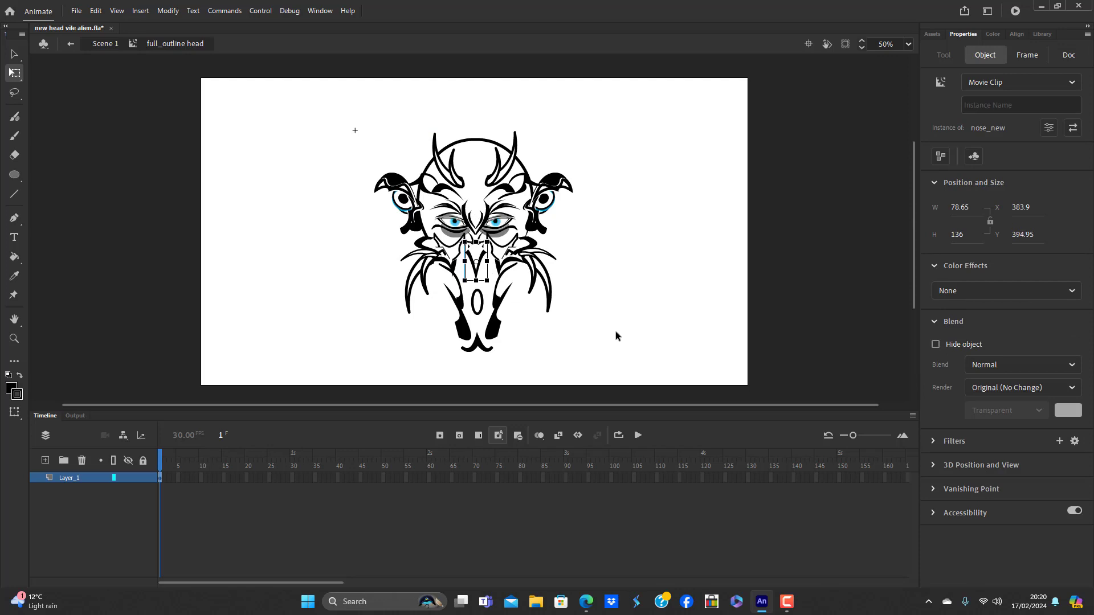
pyautogui.click(615, 332)
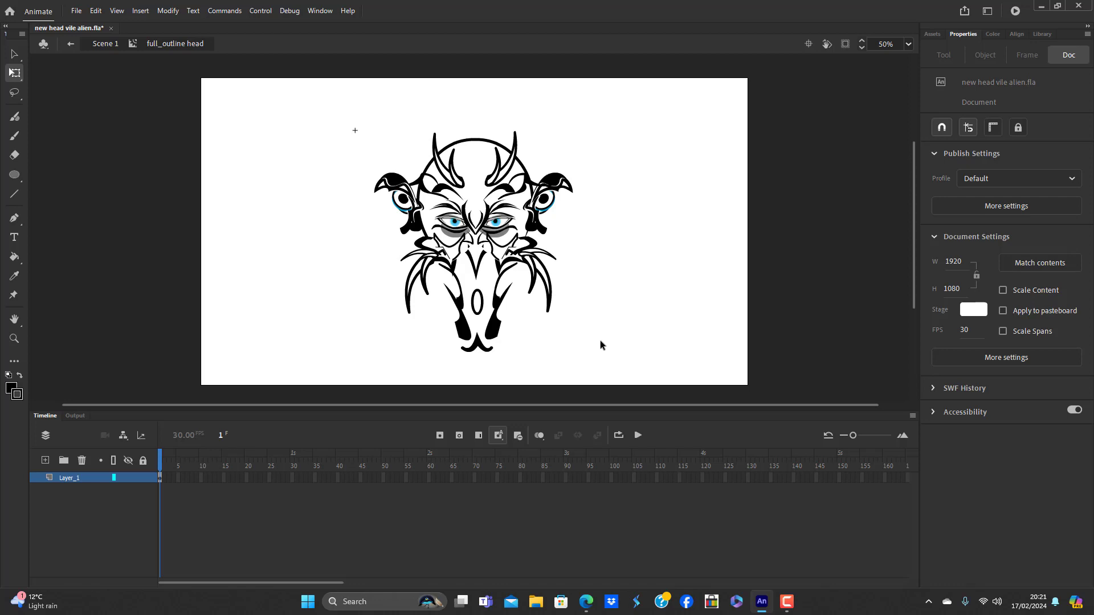
pyautogui.doubleClick(499, 335)
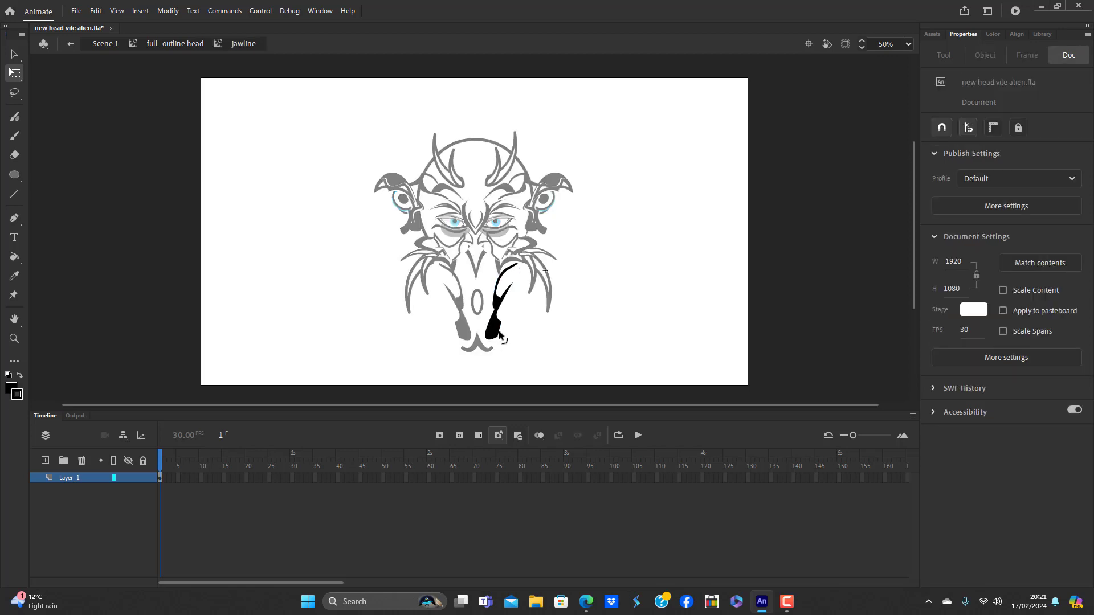
pyautogui.click(495, 333)
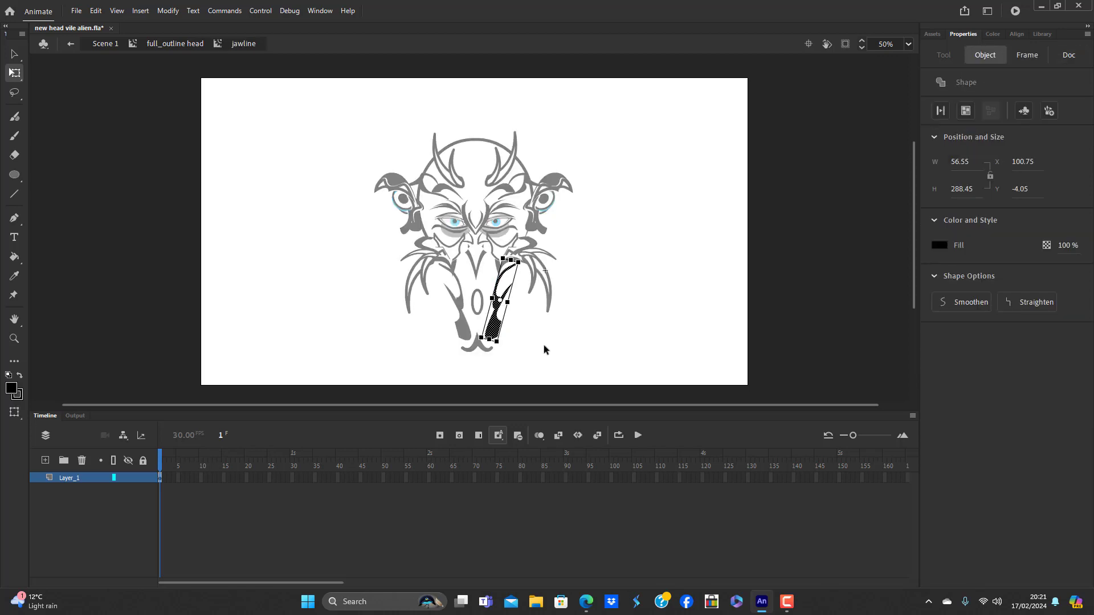
pyautogui.doubleClick(544, 346)
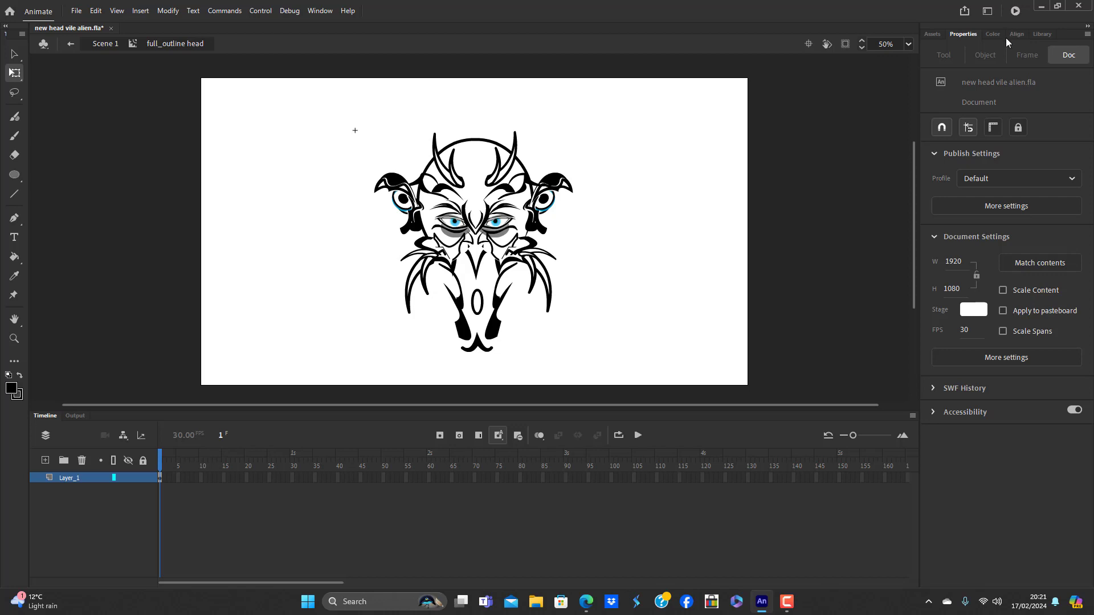
# Add a defined cheek bone instance from the library, rotate it counterclockwise and place it over the left cheek
pyautogui.click(1038, 36)
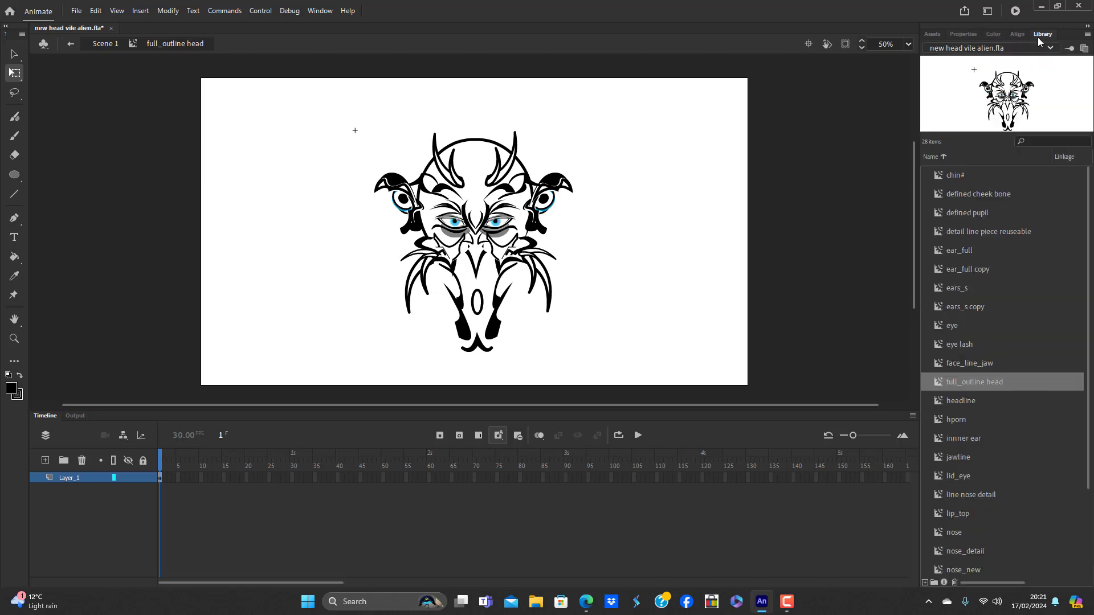
pyautogui.click(970, 194)
pyautogui.moveTo(969, 194); pyautogui.dragTo(427, 272)
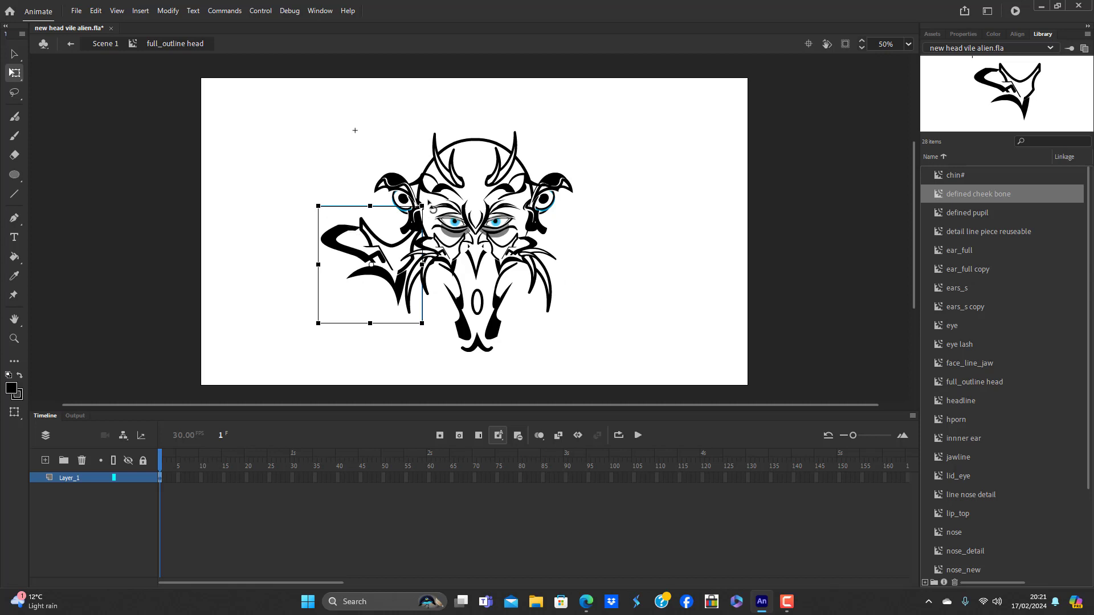
pyautogui.moveTo(431, 205); pyautogui.dragTo(403, 191)
pyautogui.moveTo(409, 277); pyautogui.dragTo(455, 289)
pyautogui.click(682, 265)
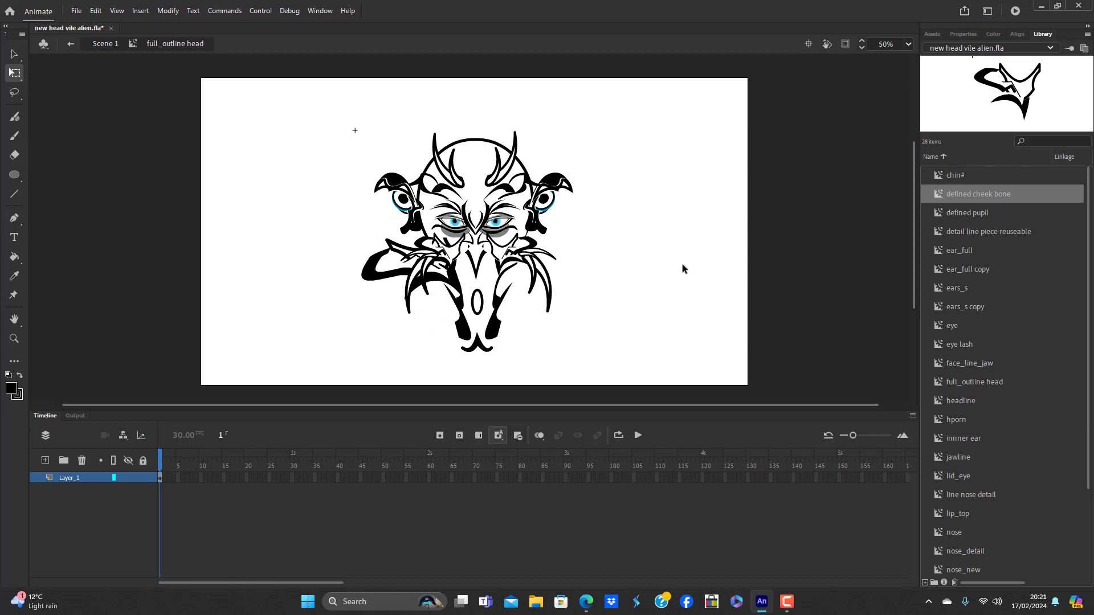
# Scale the added cheek bone piece down and move it up beside the left cheek, under the ear
pyautogui.click(382, 278)
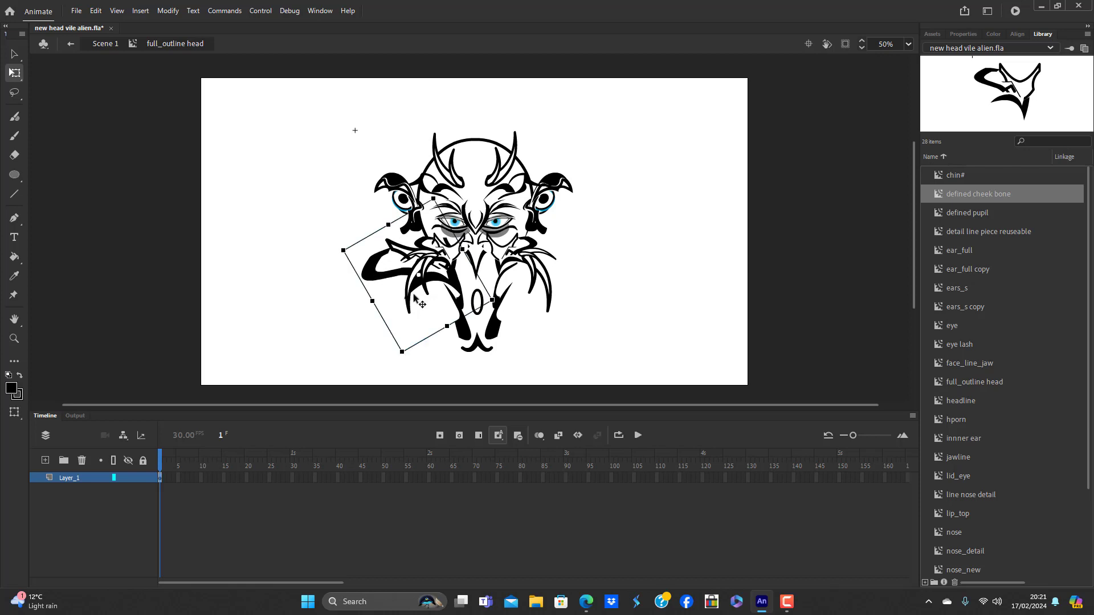
pyautogui.moveTo(403, 352); pyautogui.dragTo(407, 326)
pyautogui.moveTo(455, 289); pyautogui.dragTo(434, 259)
pyautogui.click(337, 304)
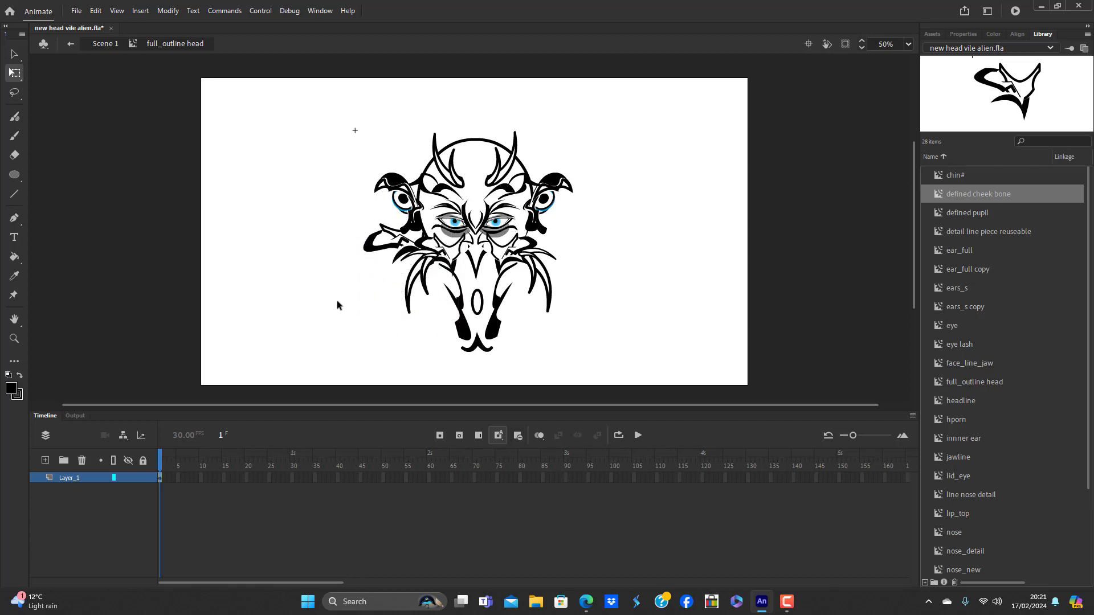
# Move the added cheek bone piece below the left jaw and rotate it clockwise so its thick hook points downward
pyautogui.click(385, 245)
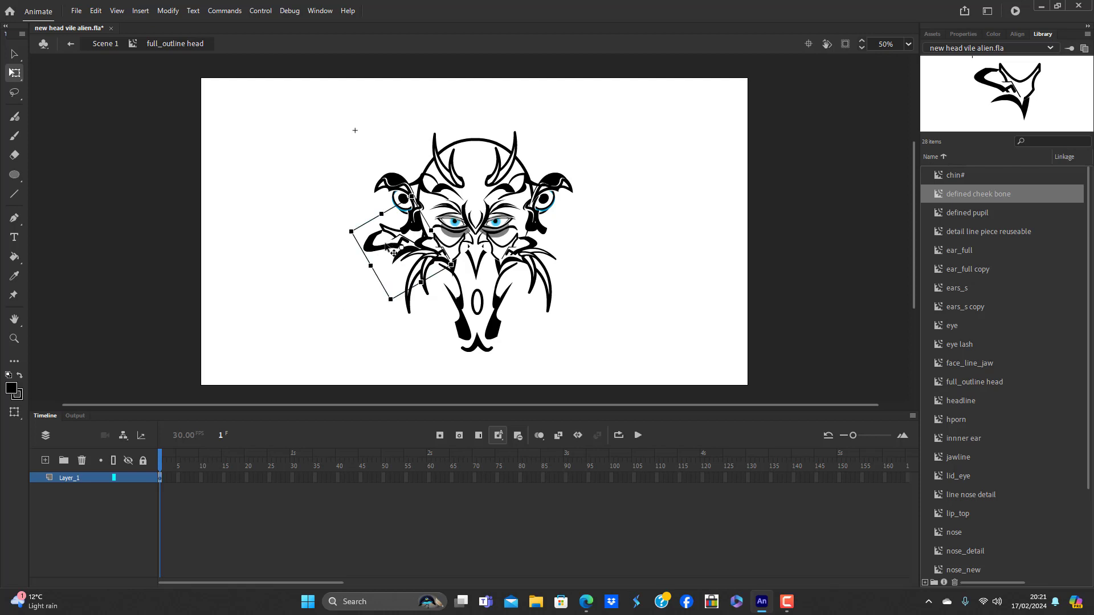
pyautogui.moveTo(386, 245); pyautogui.dragTo(427, 340)
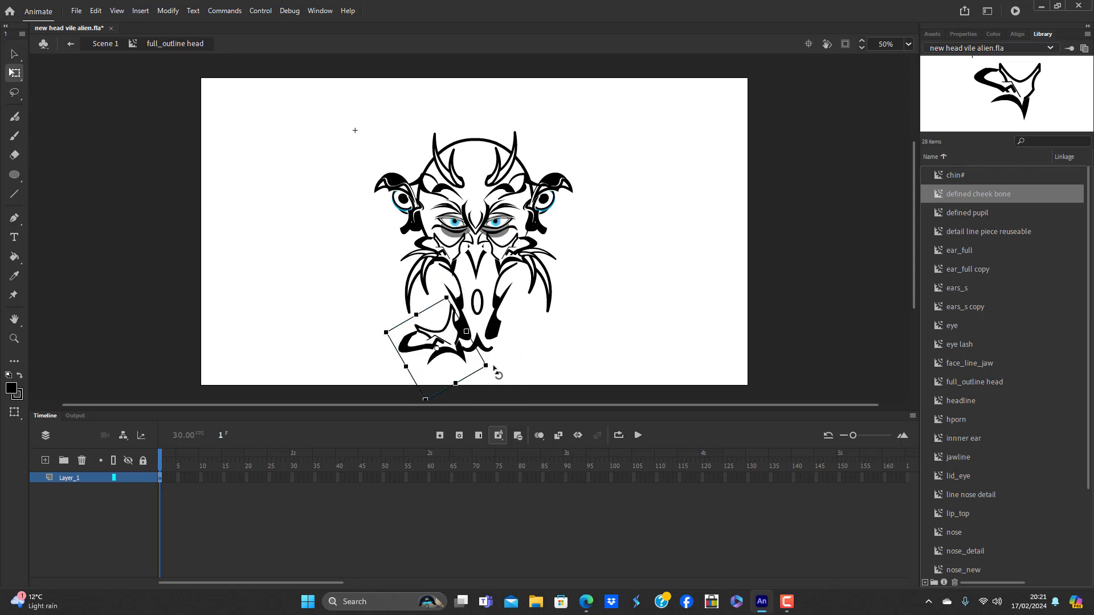
pyautogui.moveTo(494, 369); pyautogui.dragTo(406, 393)
pyautogui.moveTo(446, 329); pyautogui.dragTo(451, 296)
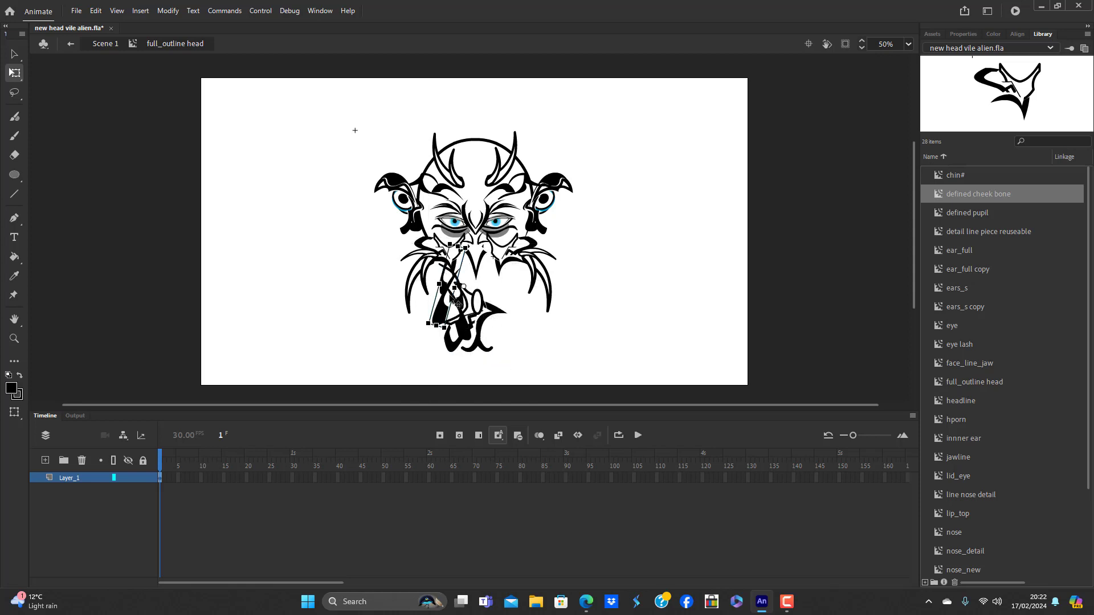
pyautogui.hotkey('ctrl', 'z')
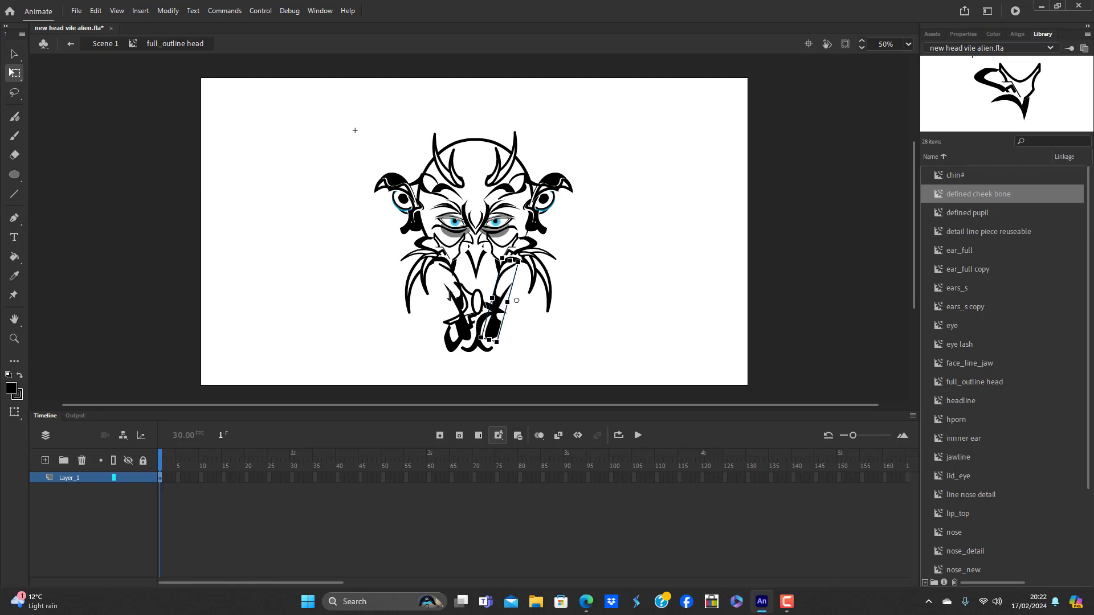
pyautogui.hotkey('ctrl', 'z')
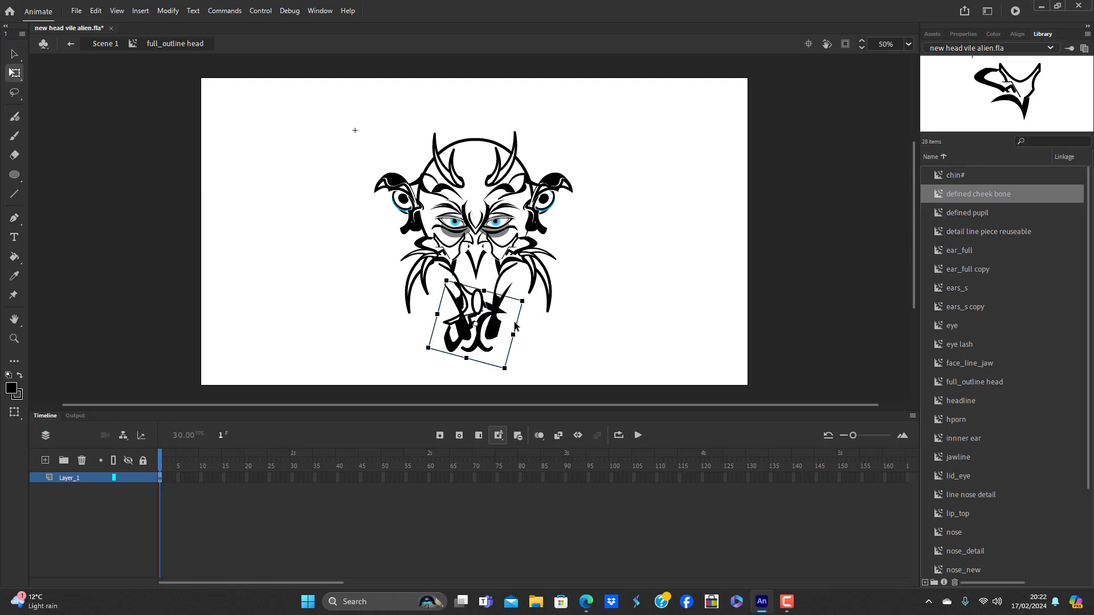
pyautogui.hotkey('ctrl', 'z')
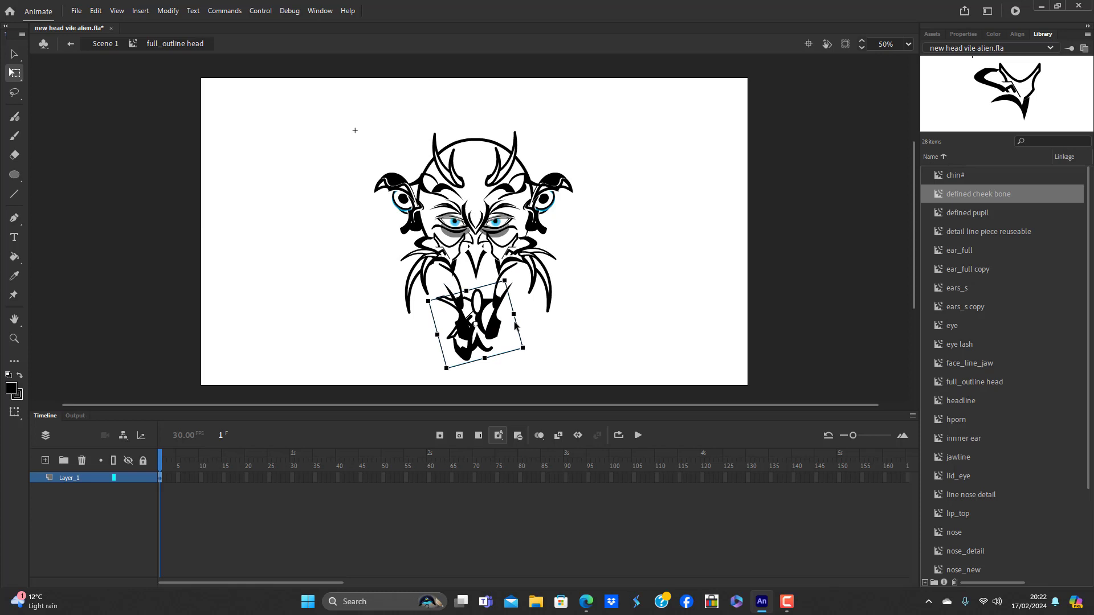
pyautogui.hotkey('ctrl', 'z')
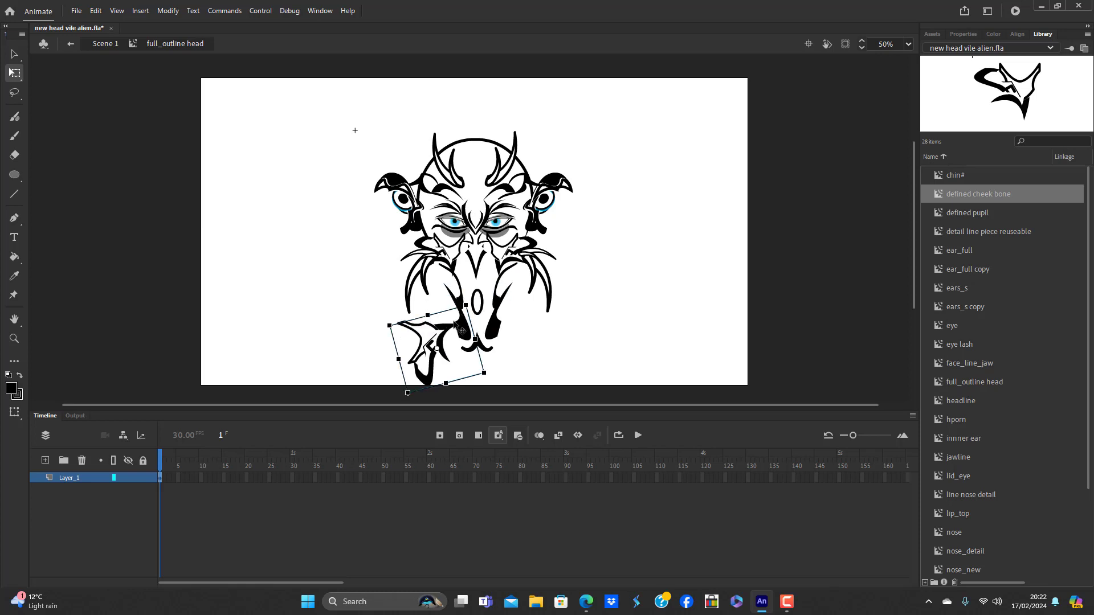
# Nudge the cheek bone piece slightly right and rotate it further counterclockwise below the left jaw
pyautogui.moveTo(465, 335); pyautogui.dragTo(469, 312)
pyautogui.hotkey('ctrl', 'z')
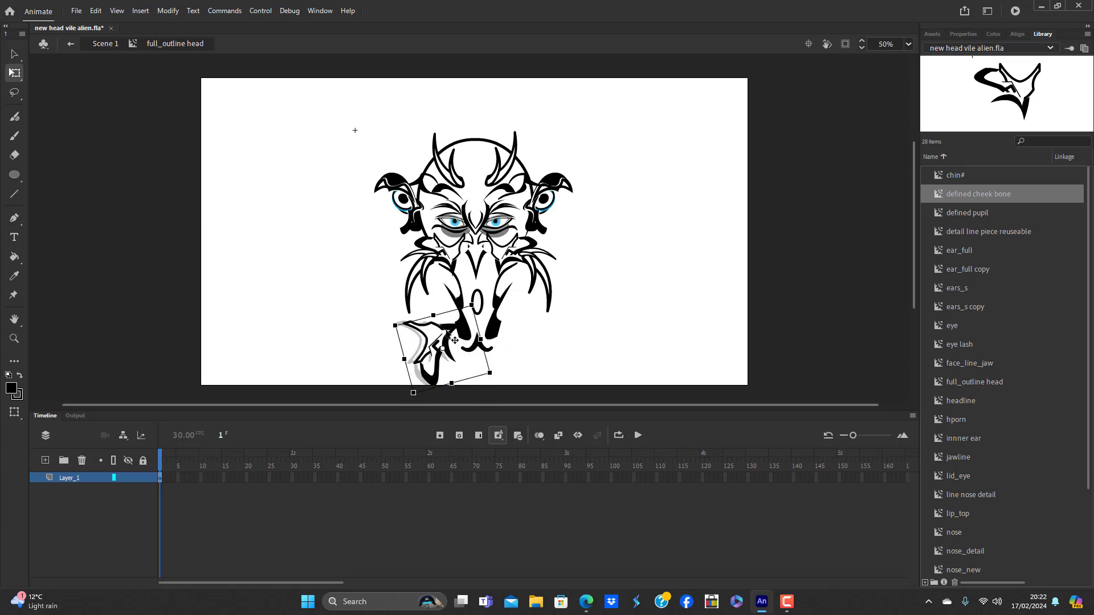
pyautogui.hotkey('ctrl', 'z')
pyautogui.hotkey('ctrl', 'z')
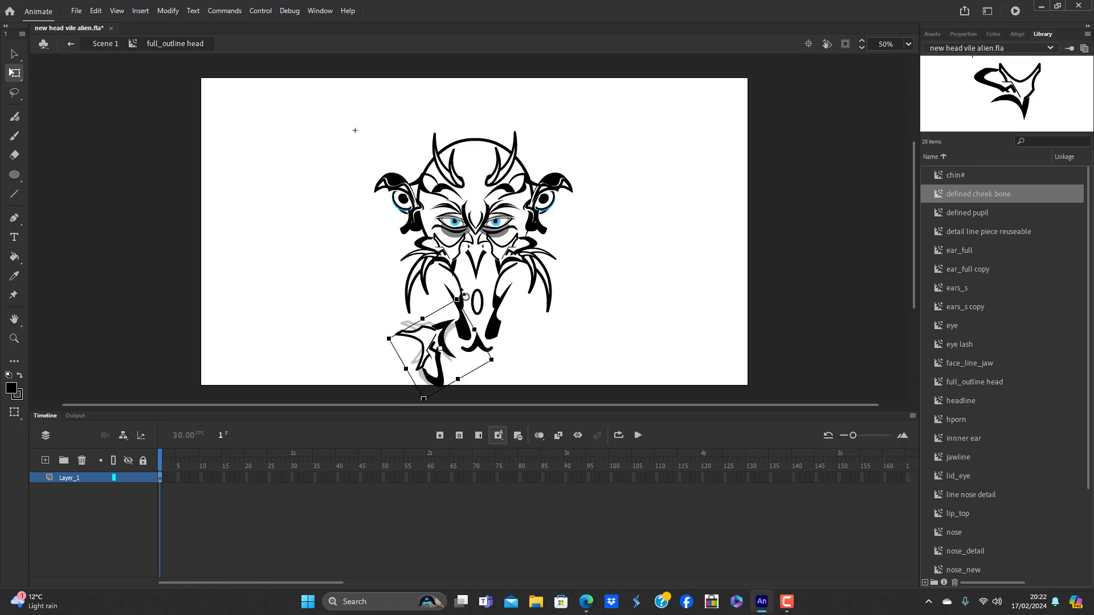
# Duplicate the cheek bone piece's symbol under the name "defined cheek bone copy_2"
pyautogui.rightClick(433, 338)
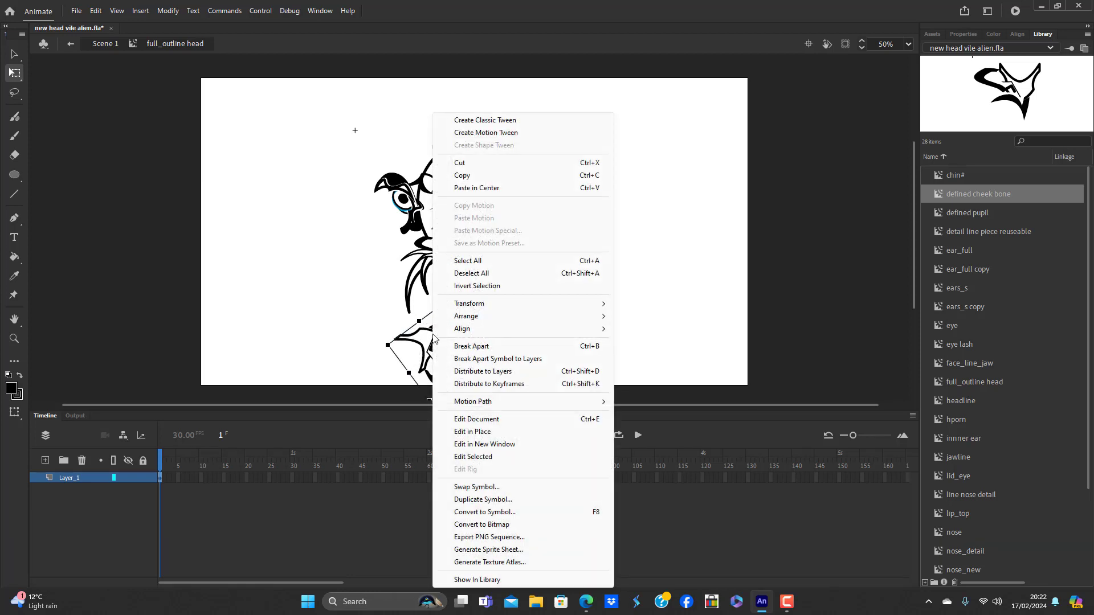
pyautogui.click(483, 499)
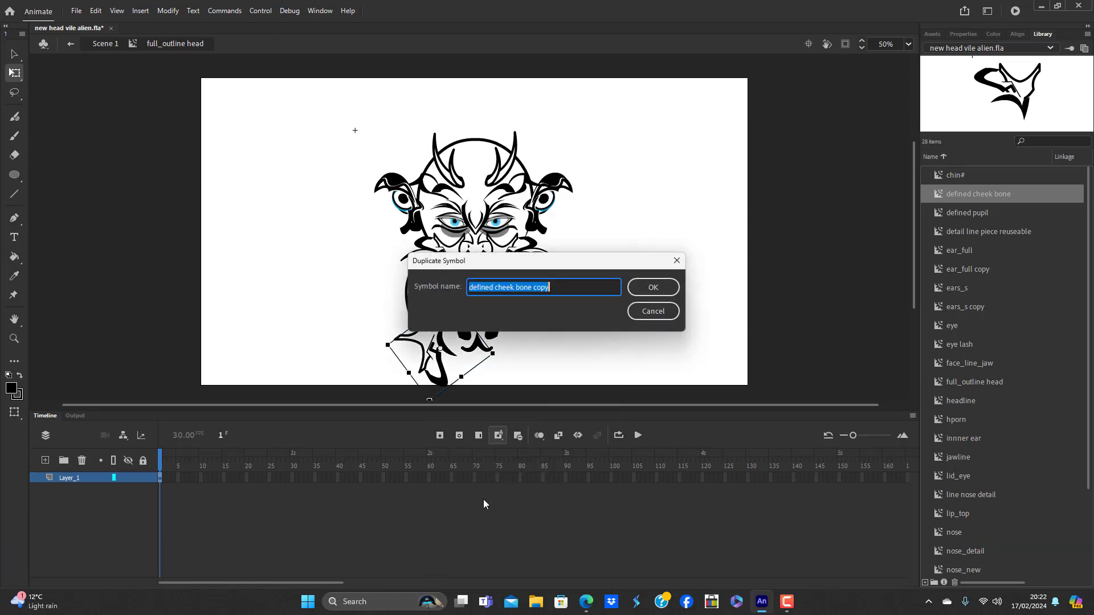
pyautogui.click(562, 282)
pyautogui.write('_')
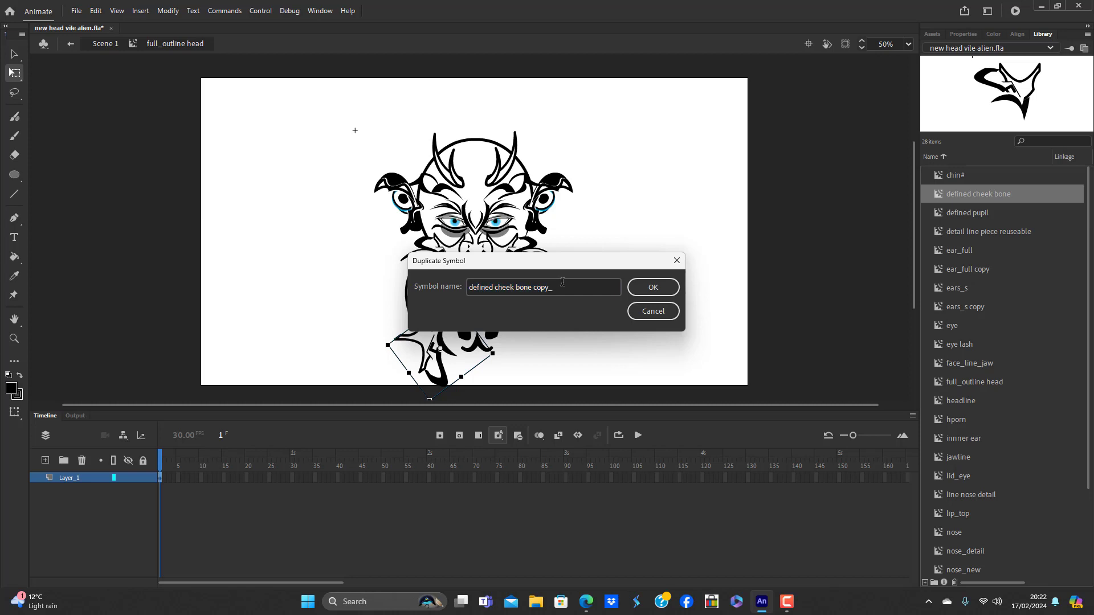
pyautogui.write('2')
pyautogui.press('Return')
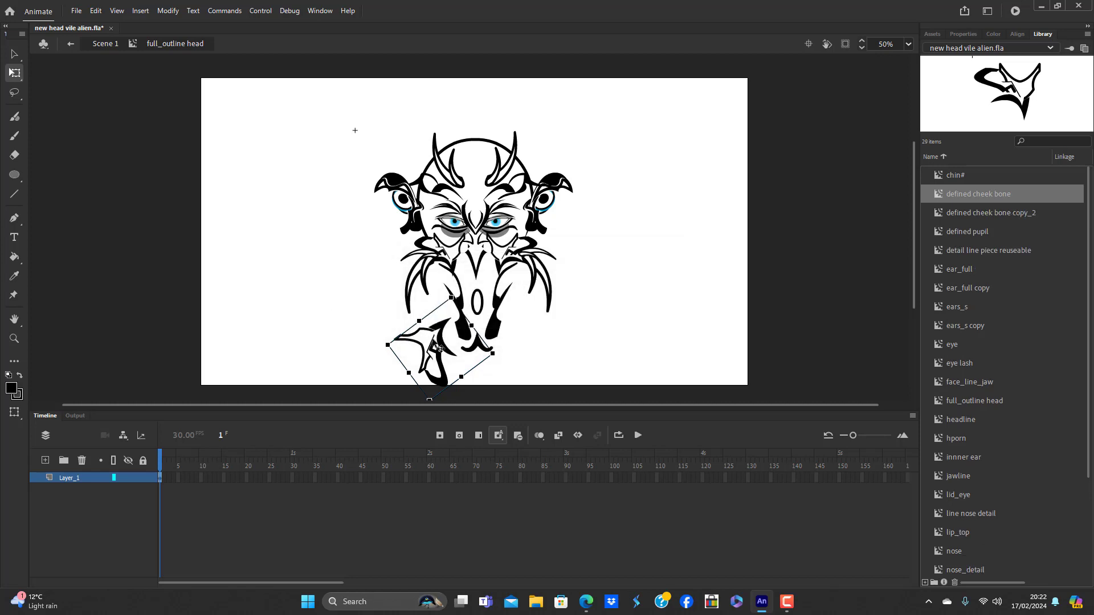
# Delete the thin curved outline part inside defined cheek bone copy_2, return to full_outline head and move the remaining piece up beside the left jaw
pyautogui.doubleClick(441, 348)
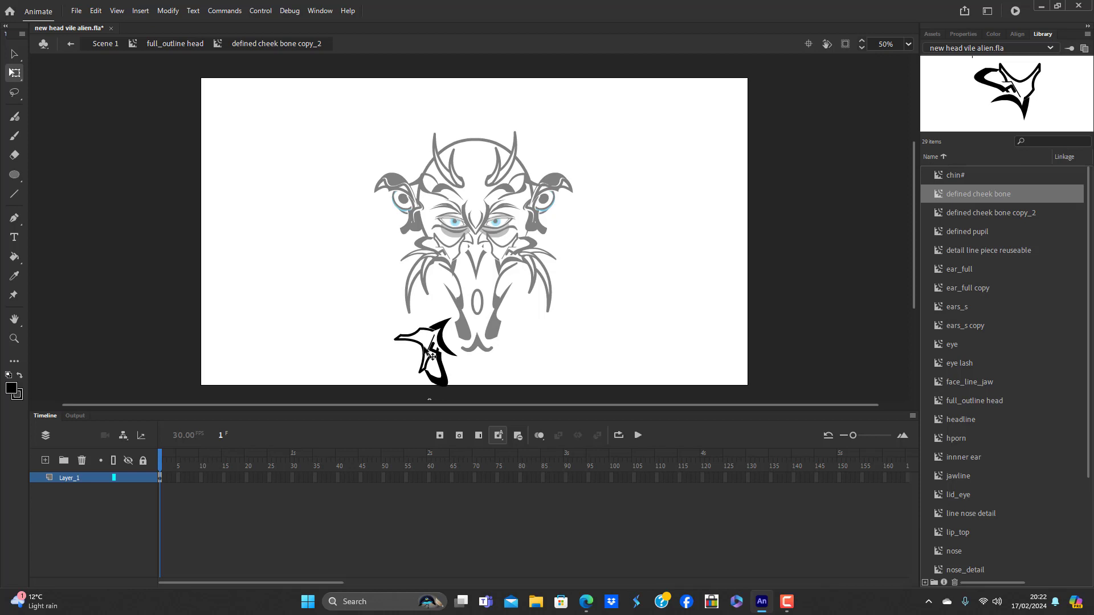
pyautogui.click(431, 355)
pyautogui.press('Delete')
pyautogui.doubleClick(388, 351)
pyautogui.moveTo(447, 377); pyautogui.dragTo(439, 329)
pyautogui.click(565, 343)
pyautogui.click(563, 336)
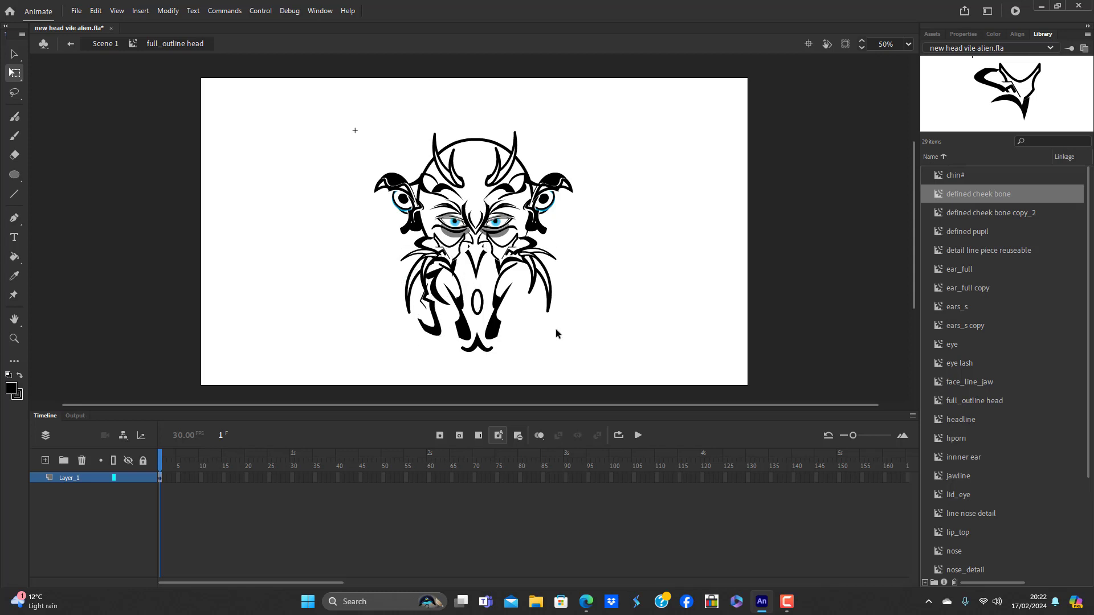
# Inside defined cheek bone copy_2, duplicate the nested face_line_jaw symbol as "face_line_jaw copy"
pyautogui.doubleClick(440, 336)
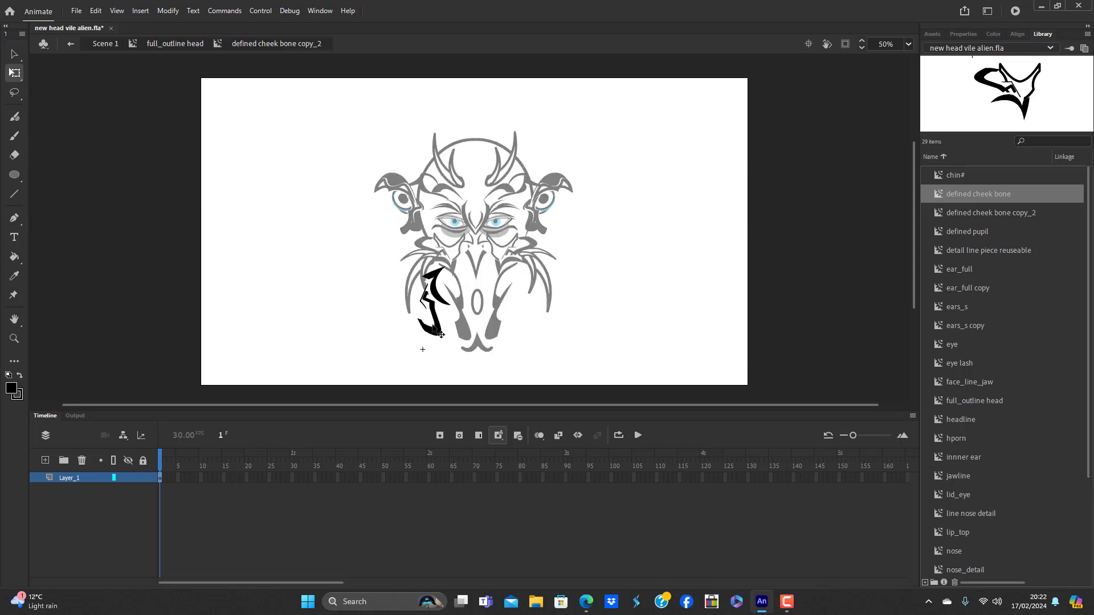
pyautogui.click(434, 329)
pyautogui.click(438, 331)
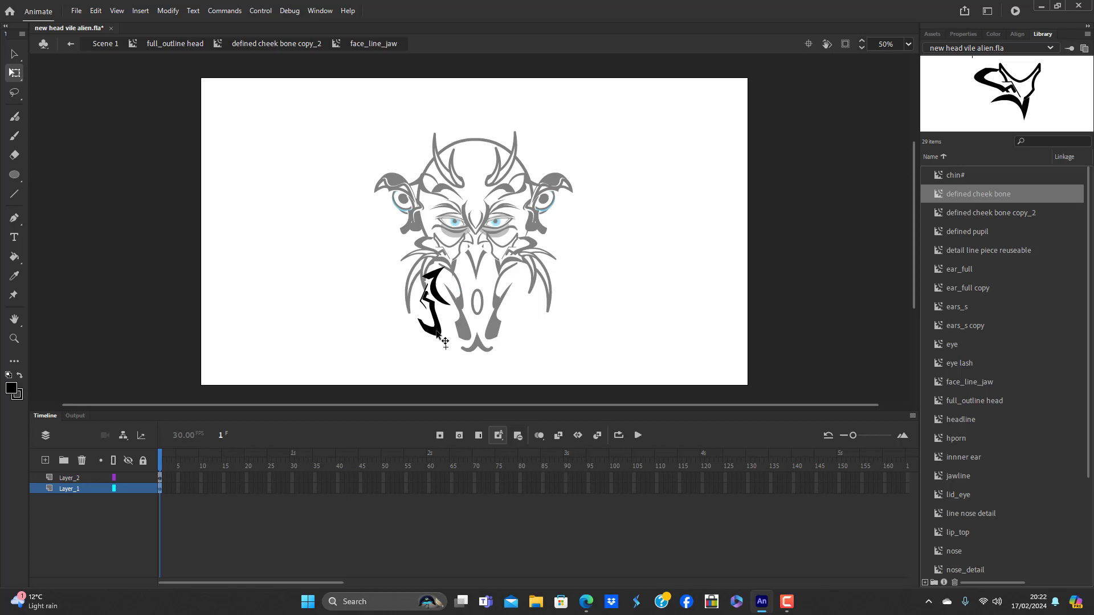
pyautogui.doubleClick(383, 347)
pyautogui.rightClick(439, 324)
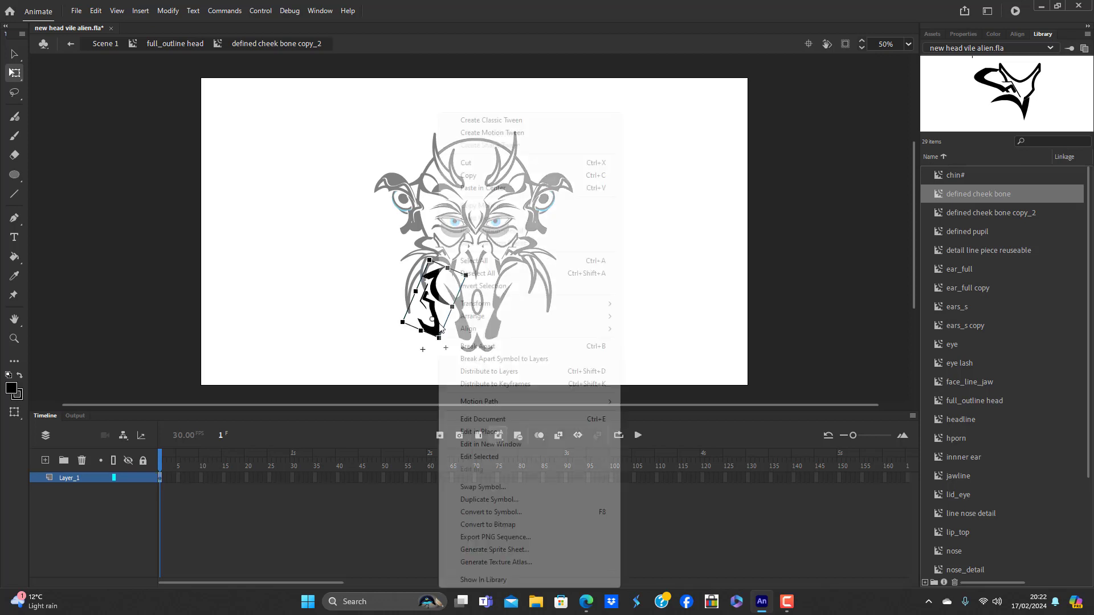
pyautogui.click(490, 500)
pyautogui.click(653, 287)
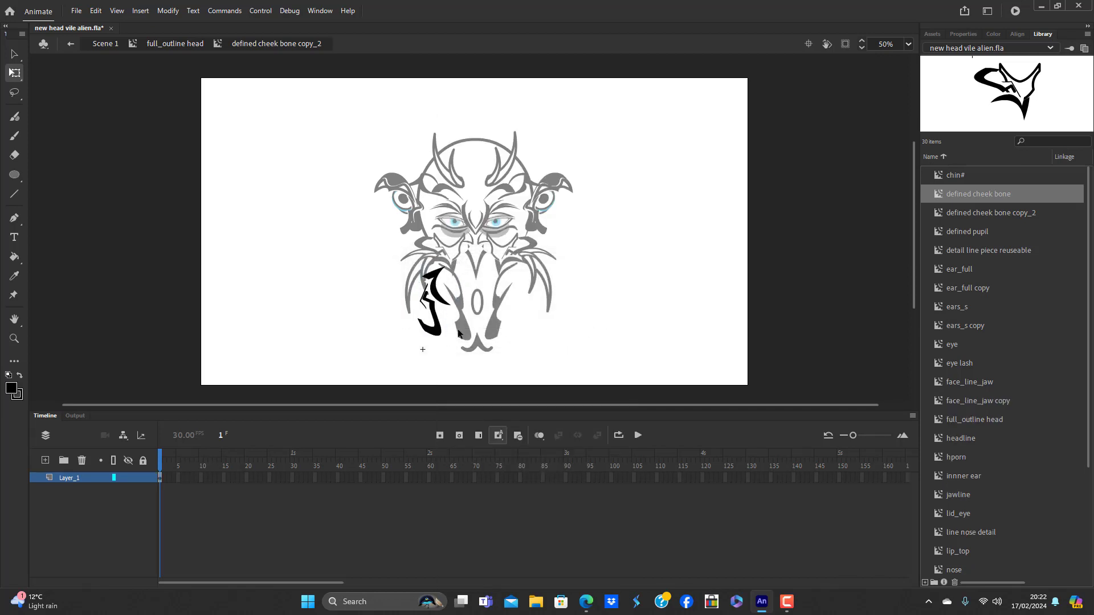
# Inside face_line_jaw copy, delete the lower hook and zigzag fragments, keeping the upper crescent with its side limb, and return to full_outline head
pyautogui.doubleClick(433, 339)
pyautogui.click(435, 331)
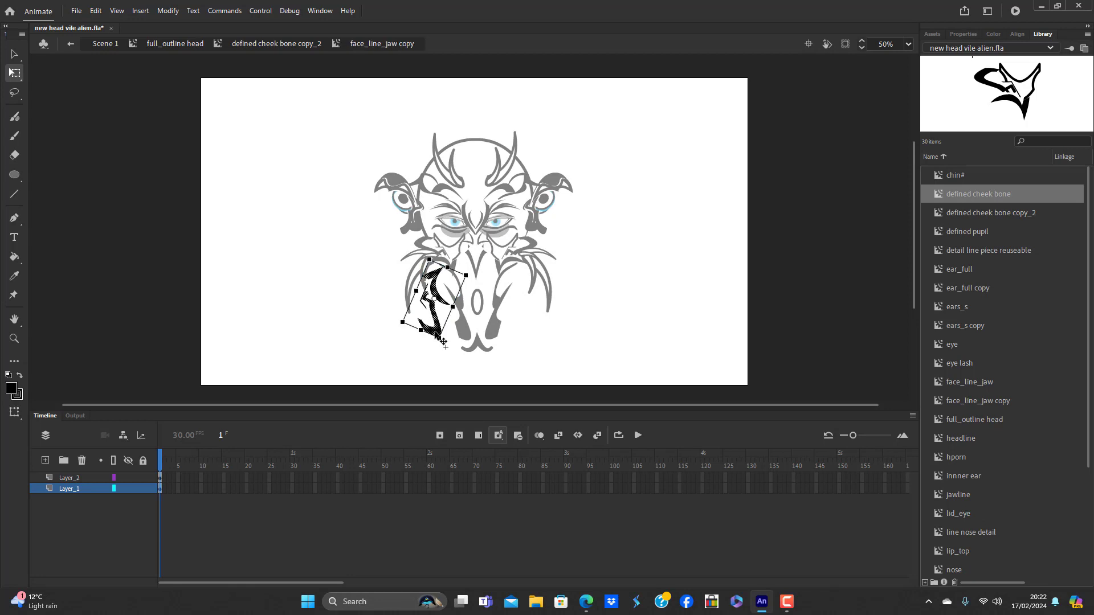
pyautogui.click(430, 366)
pyautogui.hotkey('ctrl', 'a')
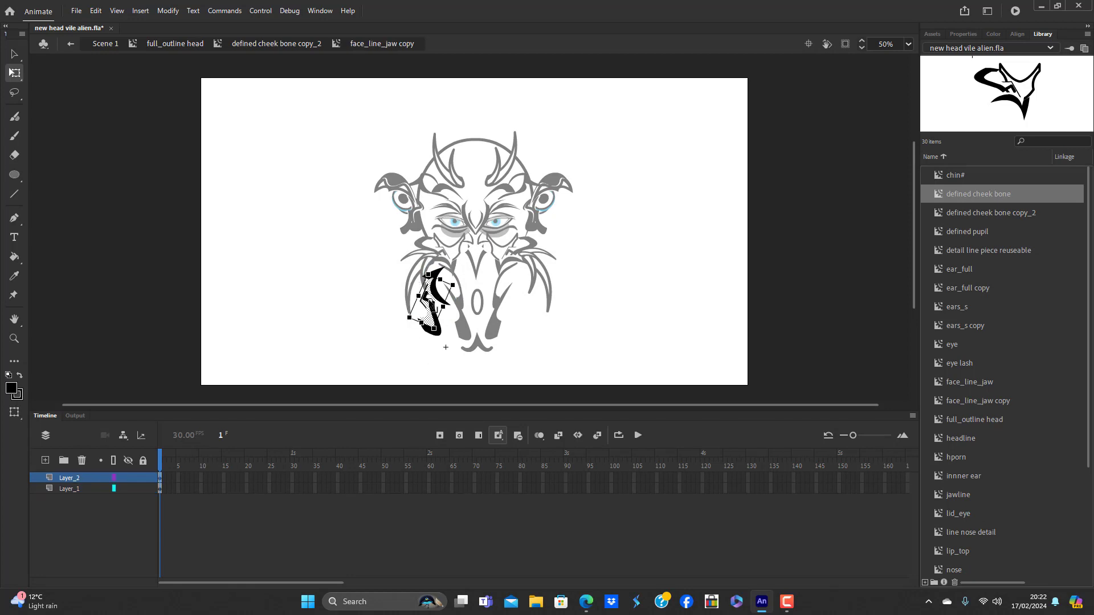
pyautogui.press('Delete')
pyautogui.click(434, 315)
pyautogui.moveTo(376, 372); pyautogui.dragTo(454, 308)
pyautogui.press('Delete')
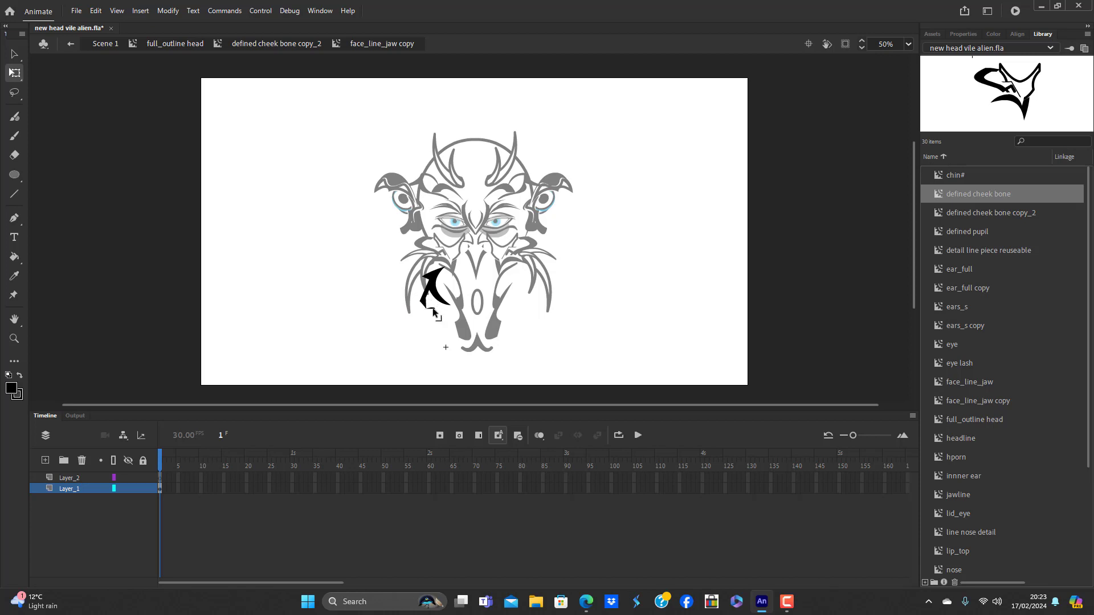
pyautogui.click(431, 310)
pyautogui.press('Delete')
pyautogui.doubleClick(418, 353)
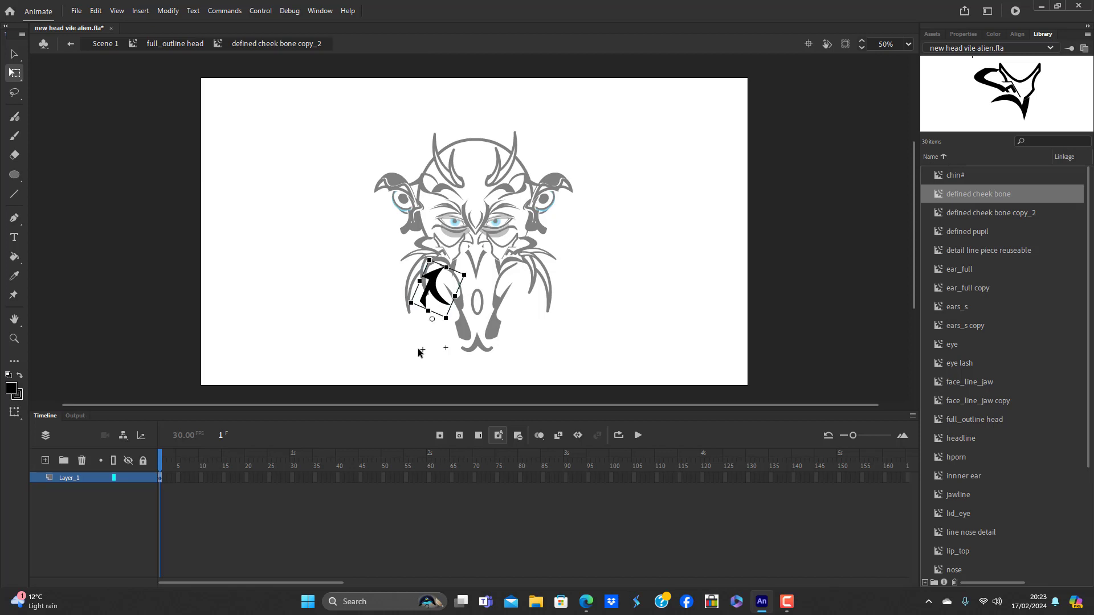
pyautogui.doubleClick(418, 352)
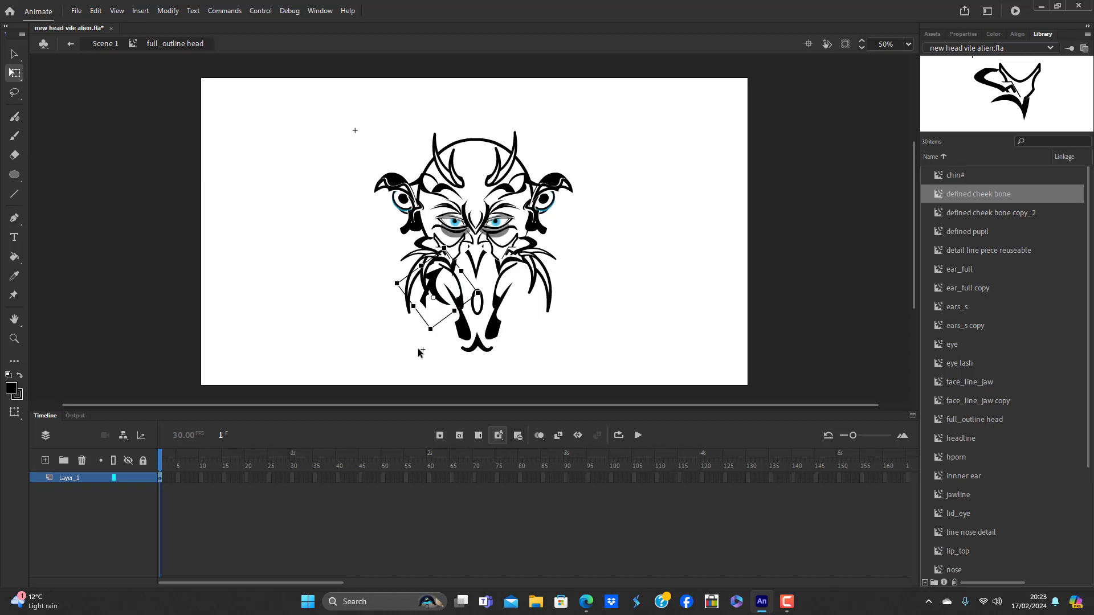
# Nudge the trimmed crescent piece slightly right and down beside the left jaw inside full_outline head
pyautogui.click(288, 292)
pyautogui.click(439, 289)
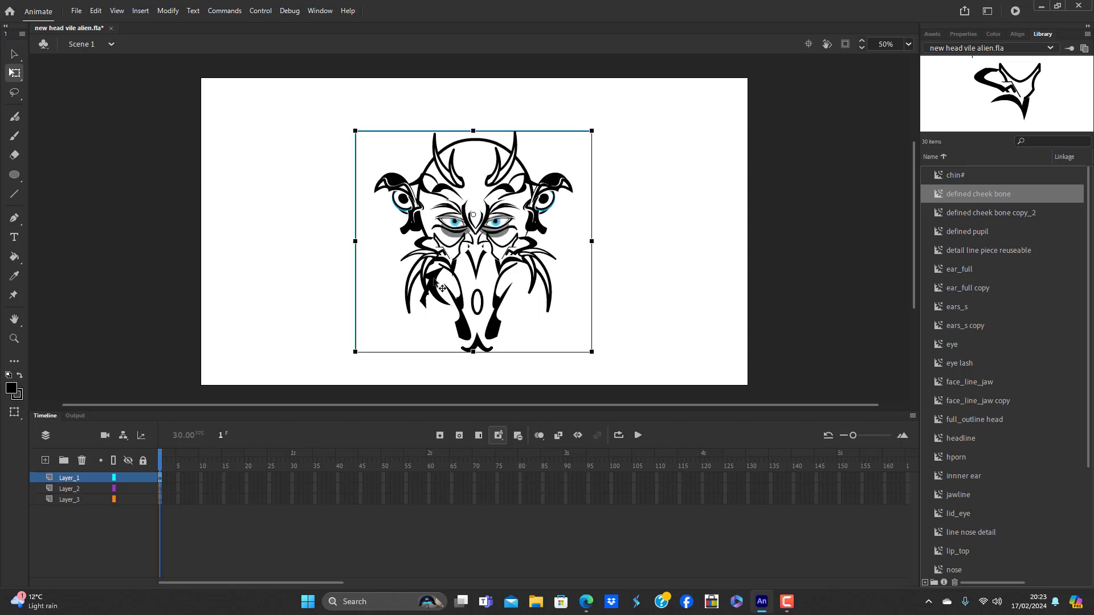
pyautogui.doubleClick(437, 286)
pyautogui.click(440, 285)
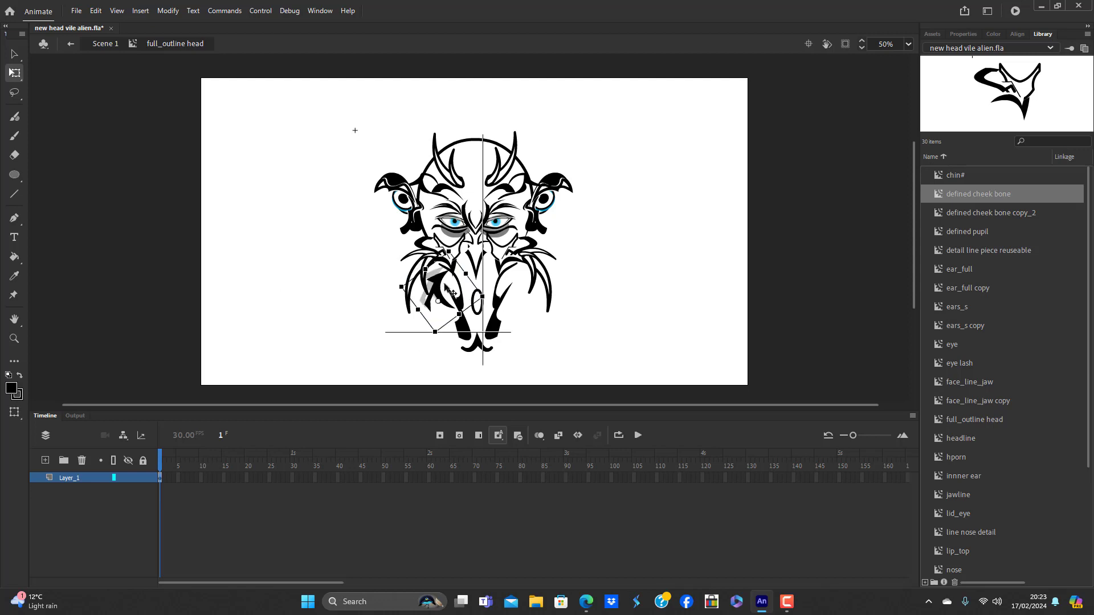
pyautogui.click(556, 359)
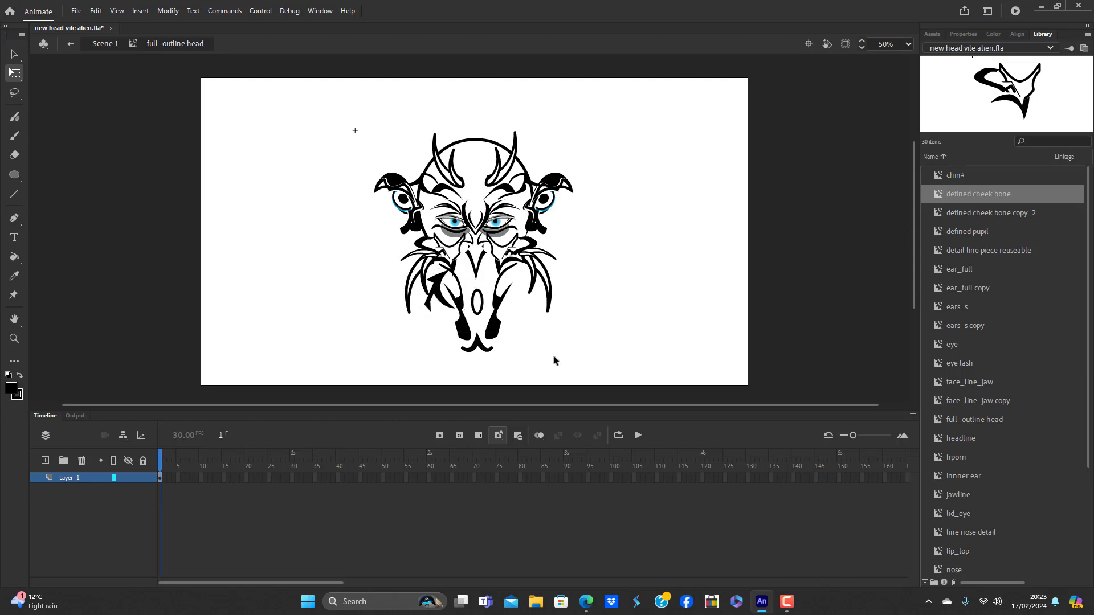
# Delete the crescent's leftover lower-left limb inside face_line_jaw copy and return to Scene 1
pyautogui.doubleClick(439, 290)
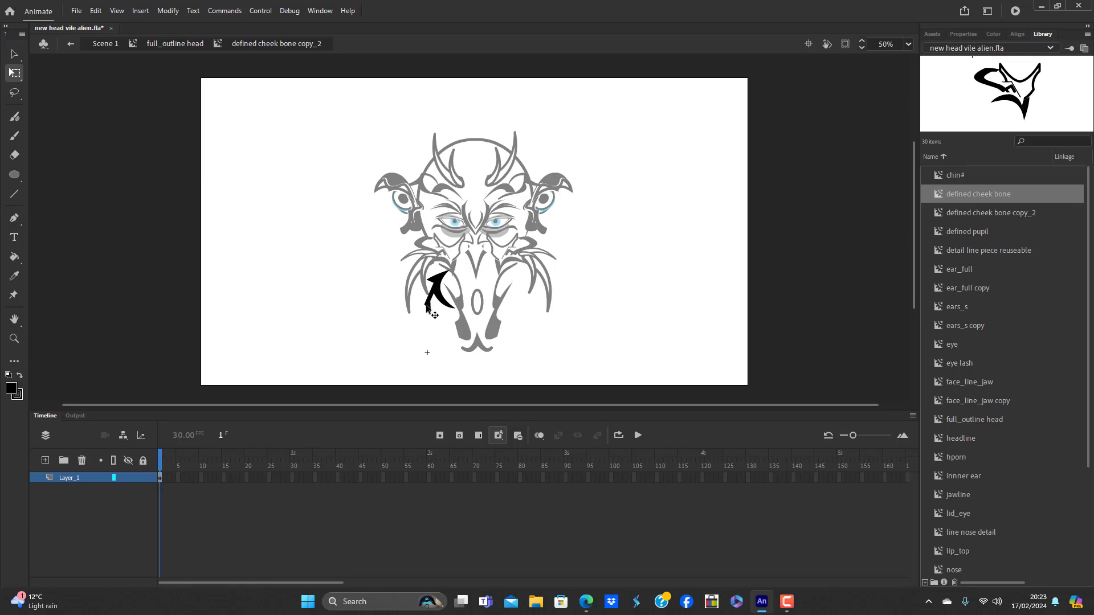
pyautogui.doubleClick(428, 308)
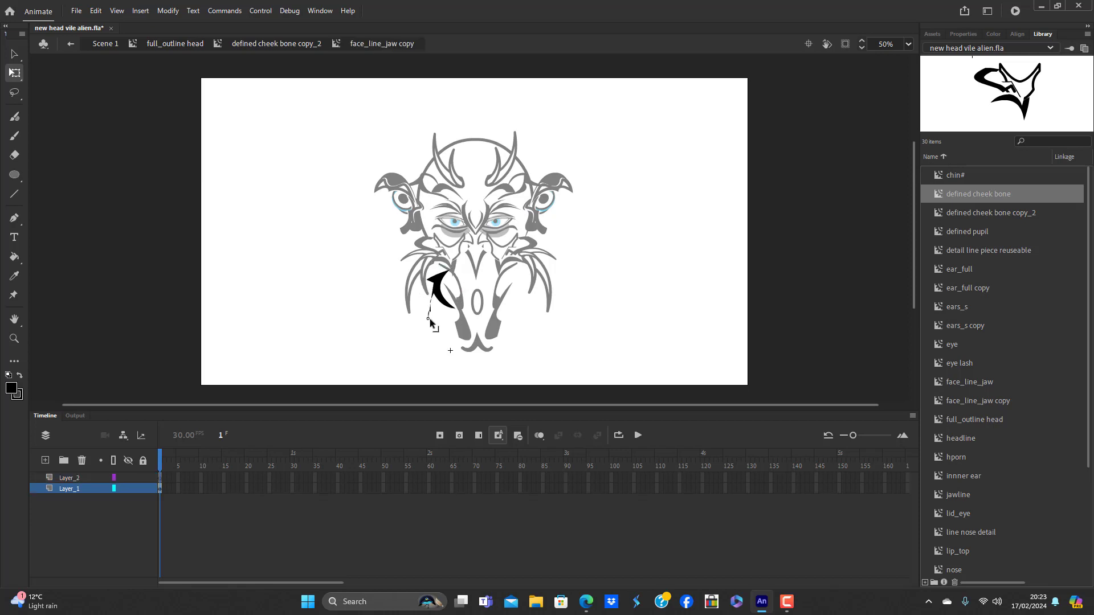
pyautogui.doubleClick(555, 336)
pyautogui.doubleClick(559, 343)
pyautogui.doubleClick(558, 343)
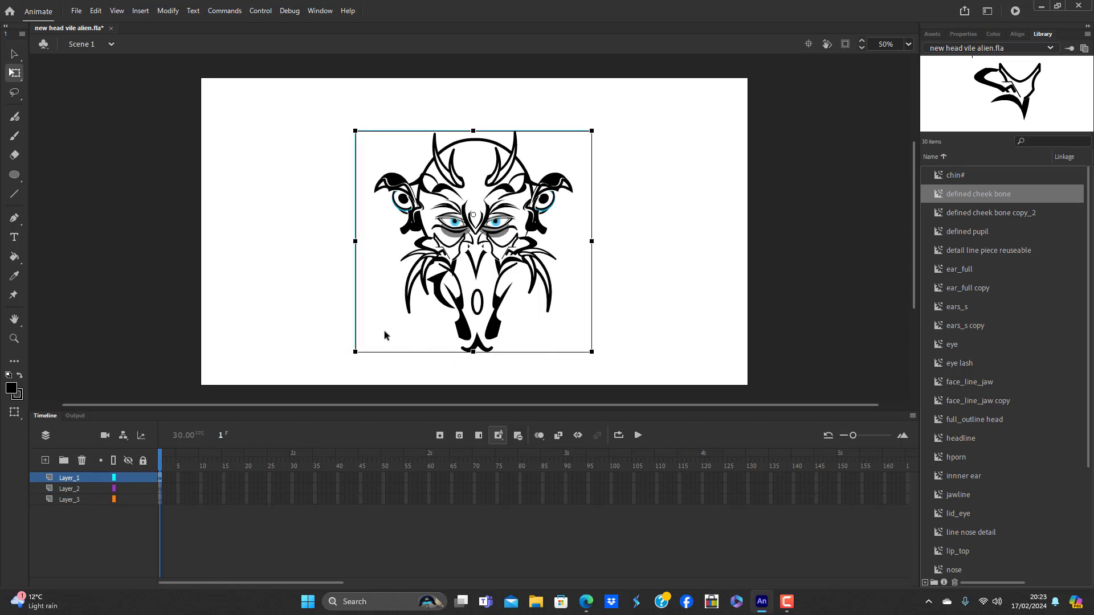
# Reopen full_outline head and fine-position the crescent piece against the outer edge of the left jaw
pyautogui.click(297, 322)
pyautogui.click(447, 291)
pyautogui.doubleClick(447, 290)
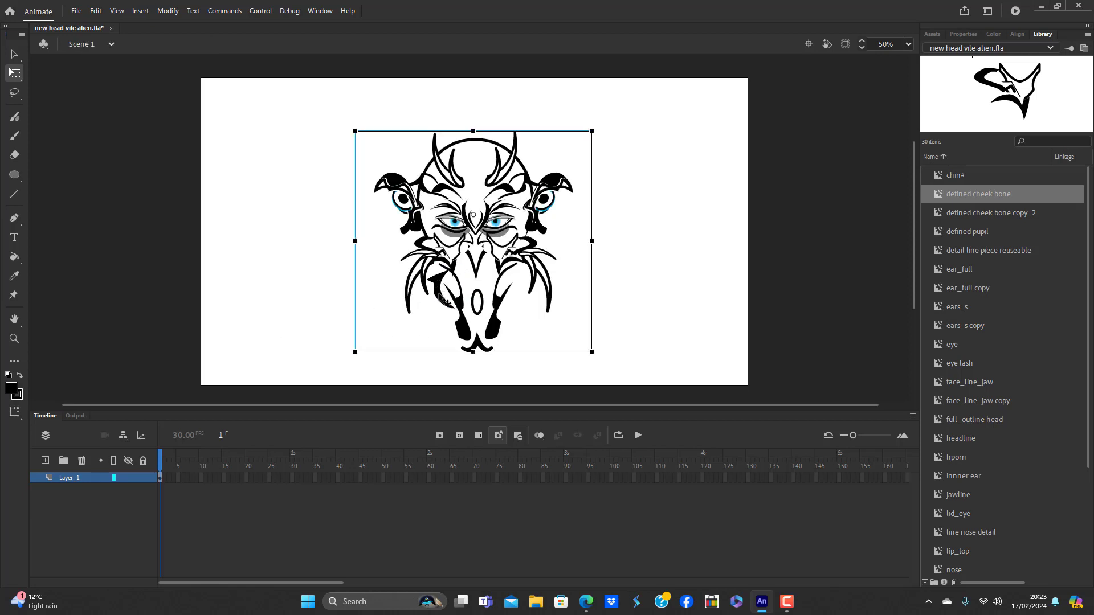
pyautogui.click(439, 288)
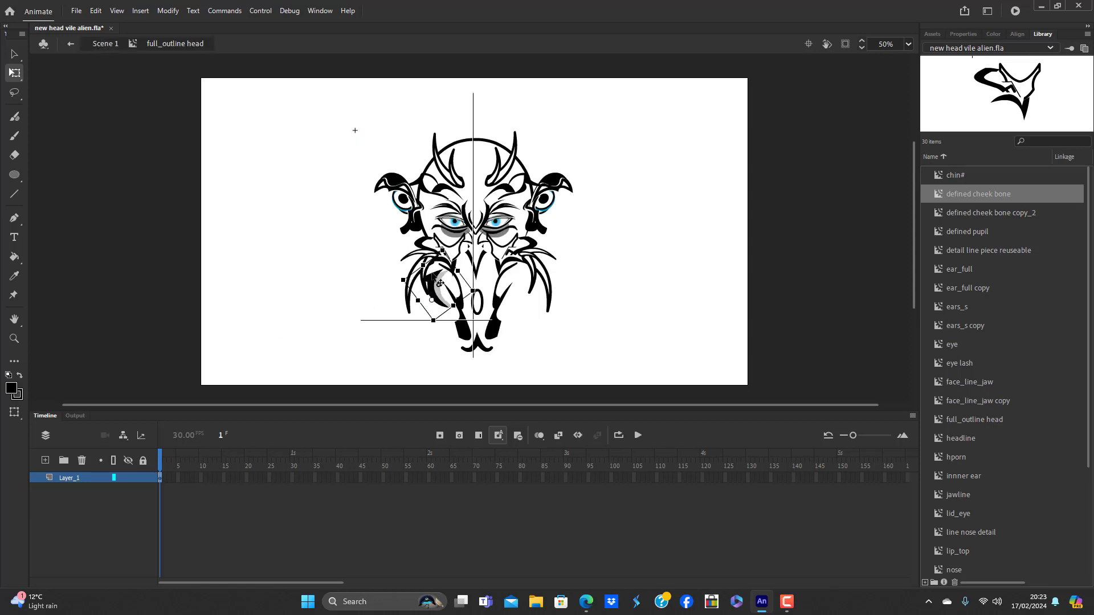
pyautogui.moveTo(441, 288)
pyautogui.mouseDown()
pyautogui.moveTo(436, 279)
pyautogui.moveTo(444, 286)
pyautogui.mouseUp()
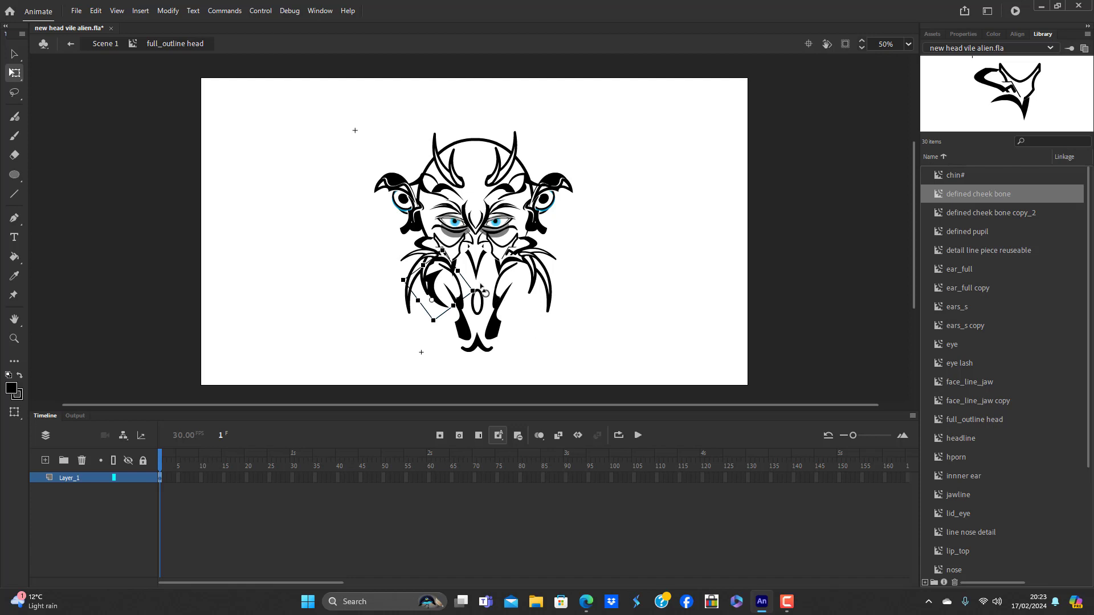
pyautogui.moveTo(484, 291)
pyautogui.mouseDown()
pyautogui.moveTo(480, 281)
pyautogui.moveTo(445, 300)
pyautogui.moveTo(466, 298)
pyautogui.mouseUp()
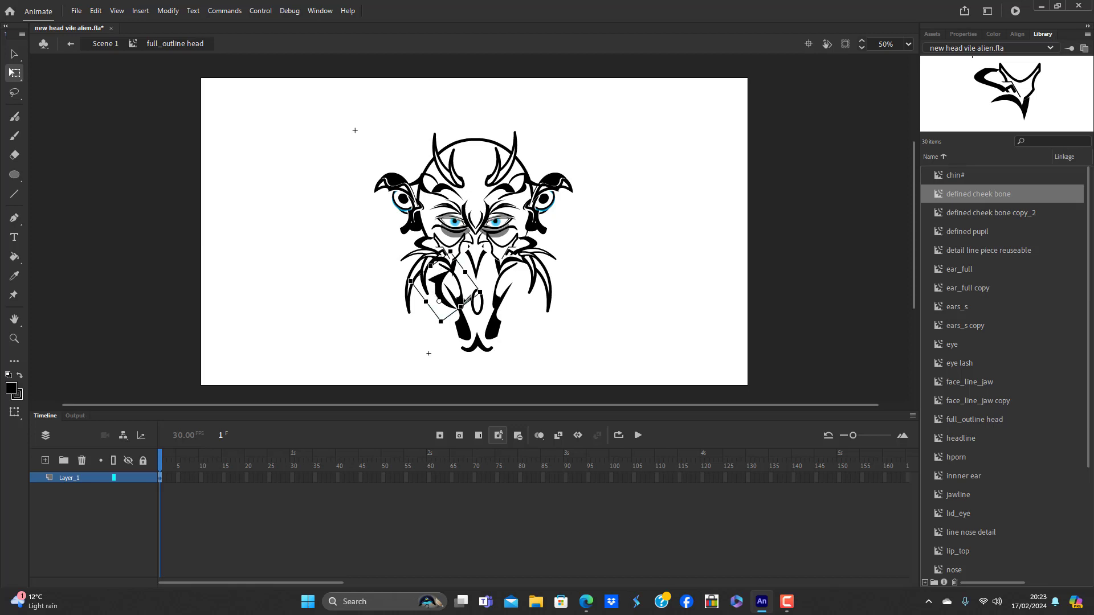
pyautogui.click(535, 335)
# Duplicate the crescent cheek piece, flip the copy horizontally and place it against the right jaw to mirror the left one
pyautogui.click(443, 293)
pyautogui.doubleClick(452, 303)
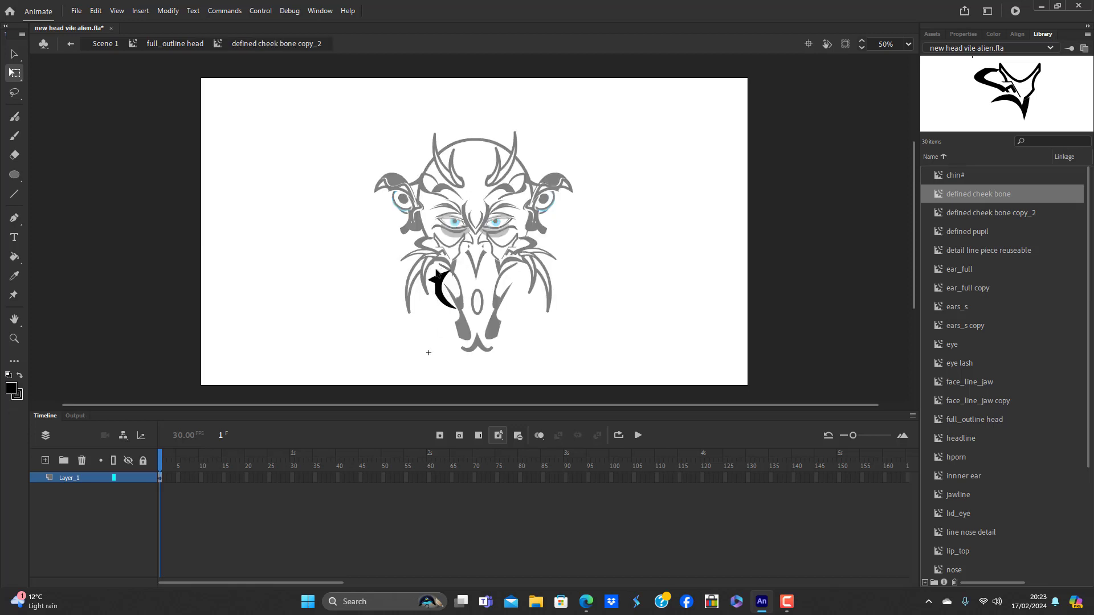
pyautogui.doubleClick(439, 317)
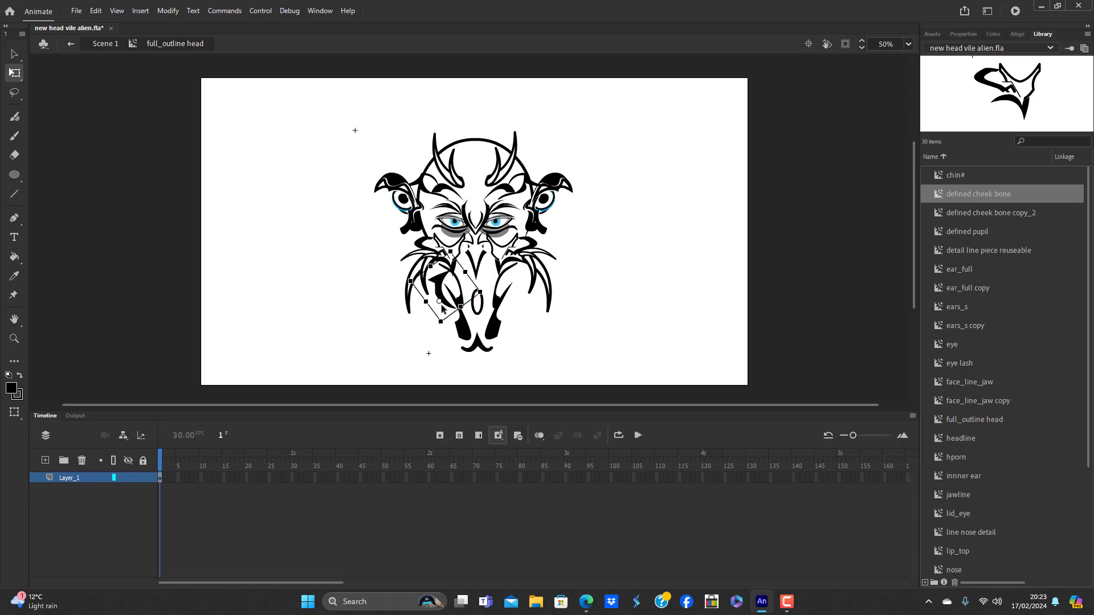
pyautogui.click(177, 15)
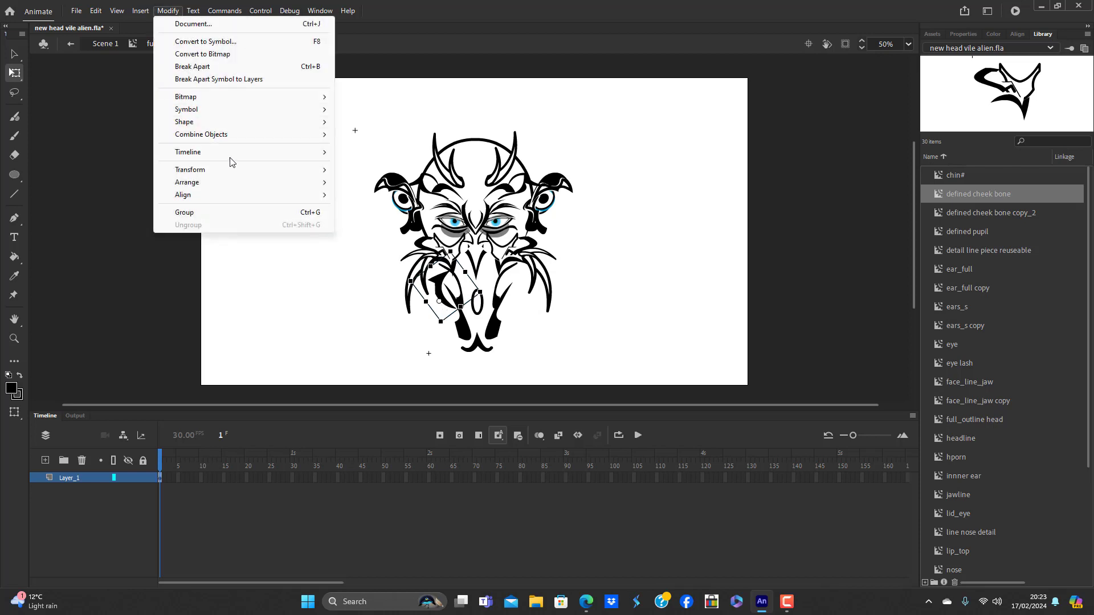
pyautogui.moveTo(235, 171)
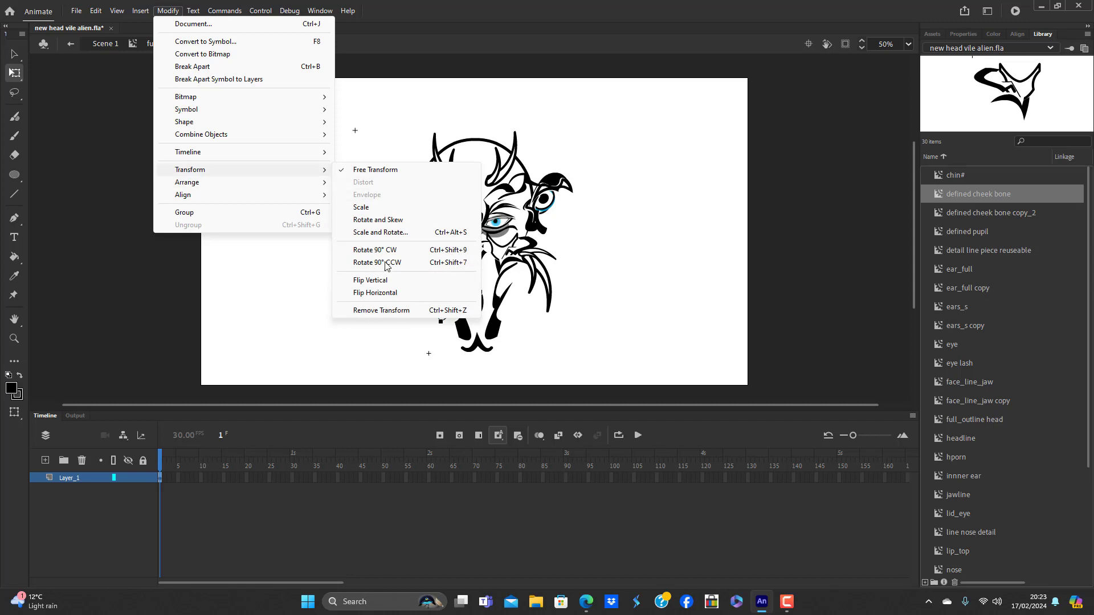
pyautogui.click(453, 293)
pyautogui.moveTo(455, 294); pyautogui.dragTo(529, 292)
pyautogui.click(610, 324)
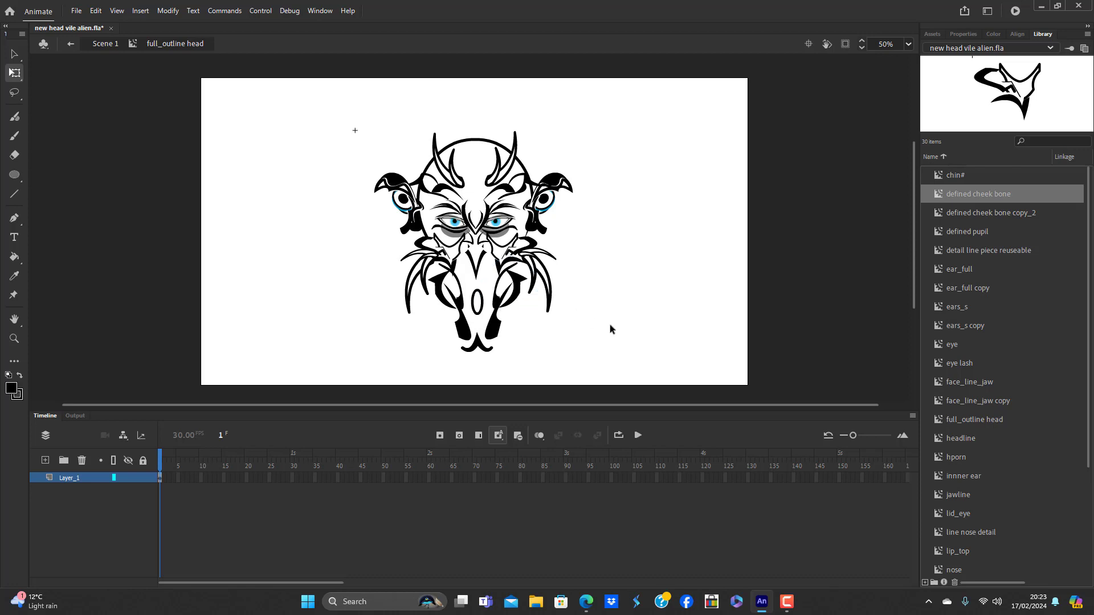
# Select all the head artwork and convert it to a movie clip symbol named "whole head linme art"
pyautogui.rightClick(609, 323)
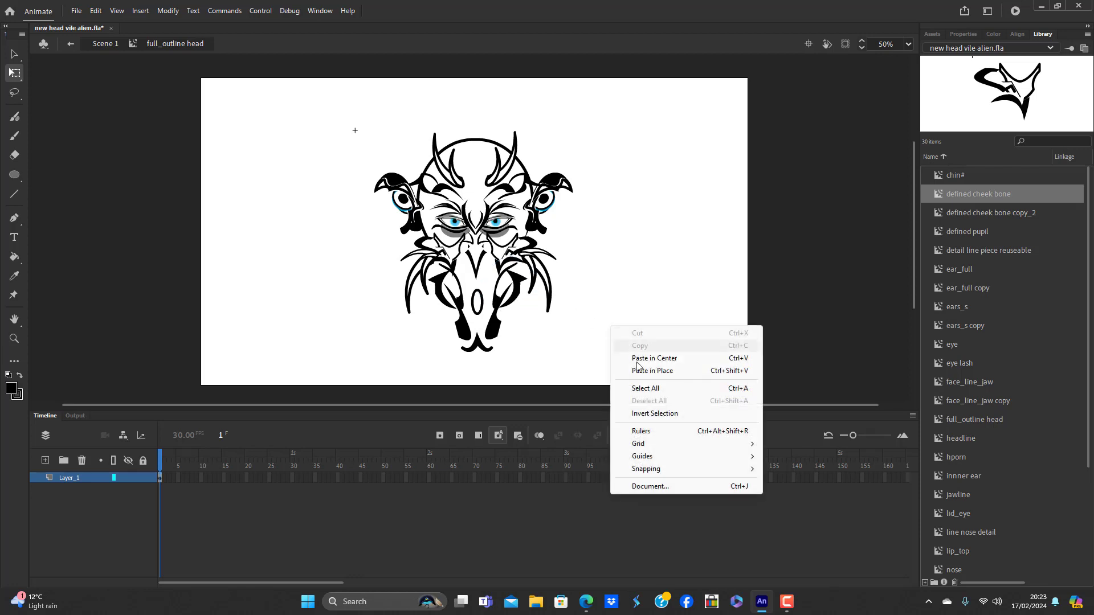
pyautogui.click(646, 388)
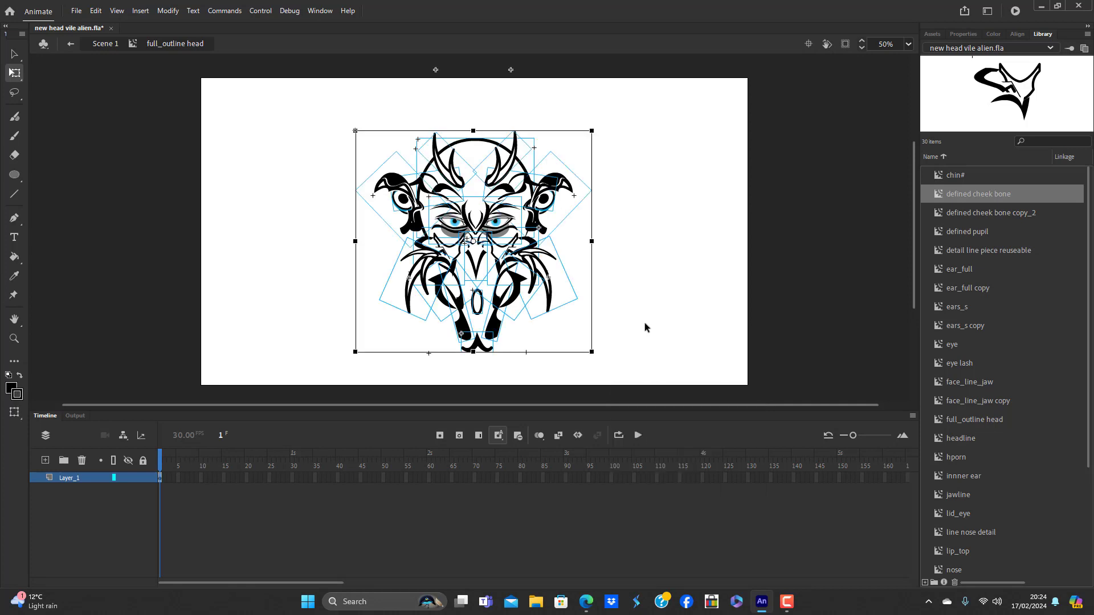
pyautogui.press('F8')
pyautogui.write('w')
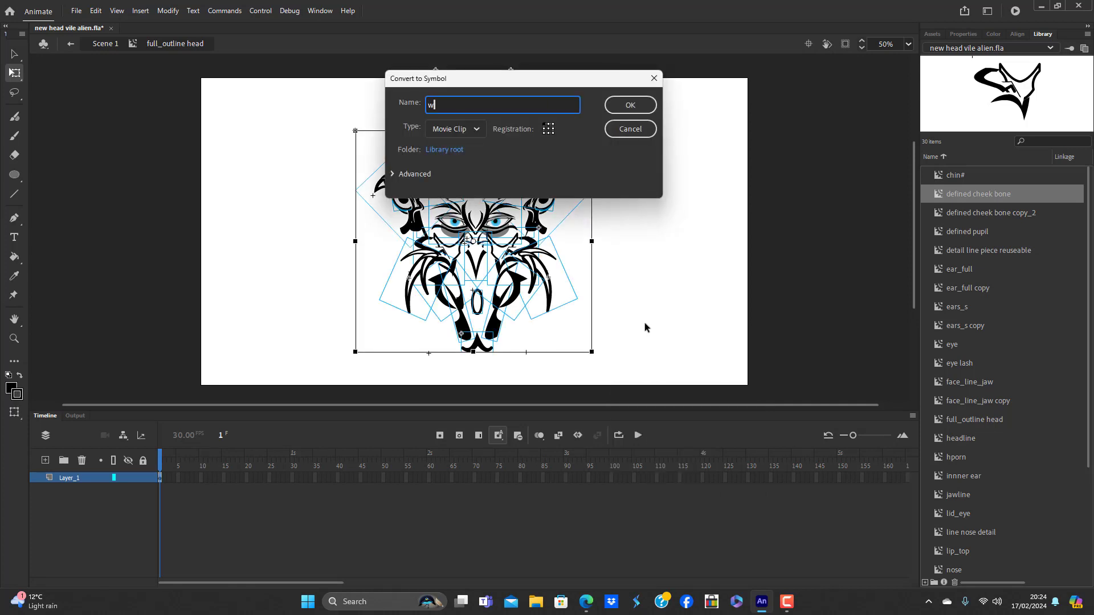
pyautogui.write('hole head linme')
pyautogui.write('art')
pyautogui.press('Return')
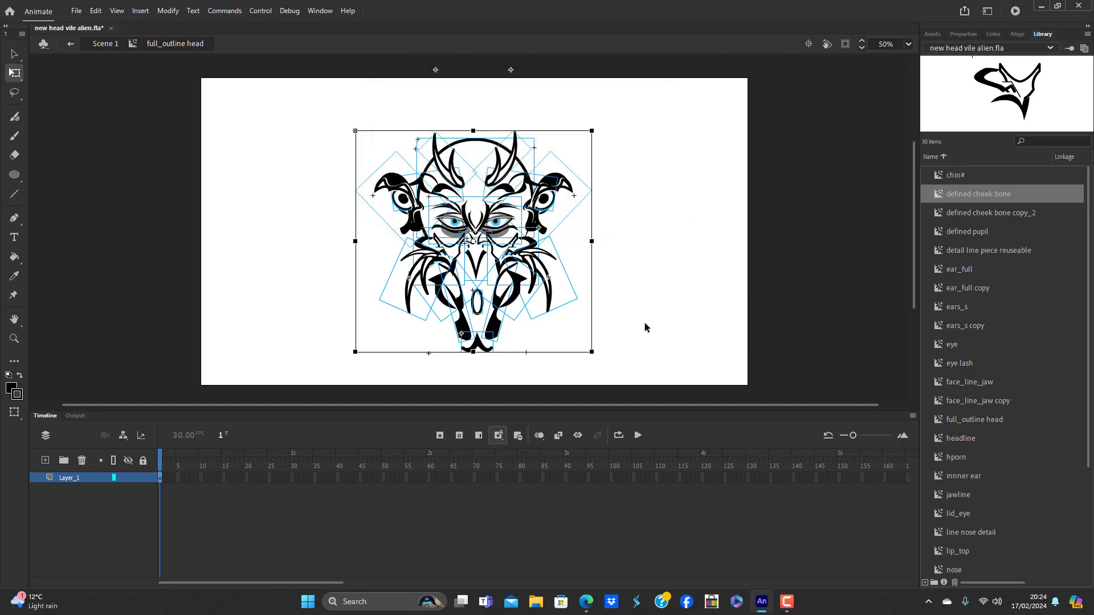
pyautogui.click(643, 213)
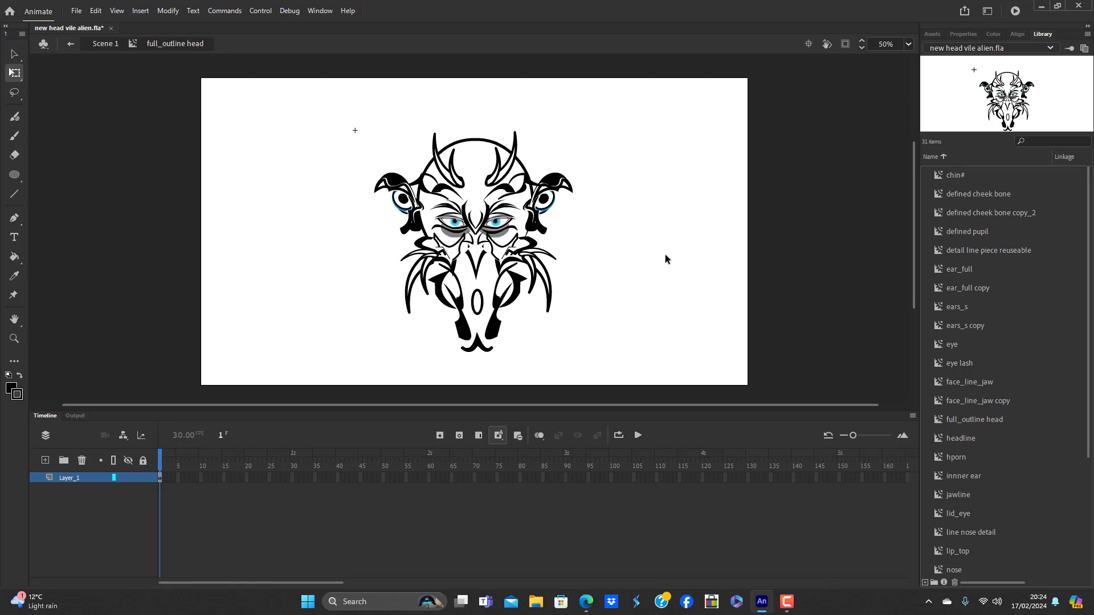
# Inspect the finished head at 100% and 75% zoom and return to 50%
pyautogui.click(909, 44)
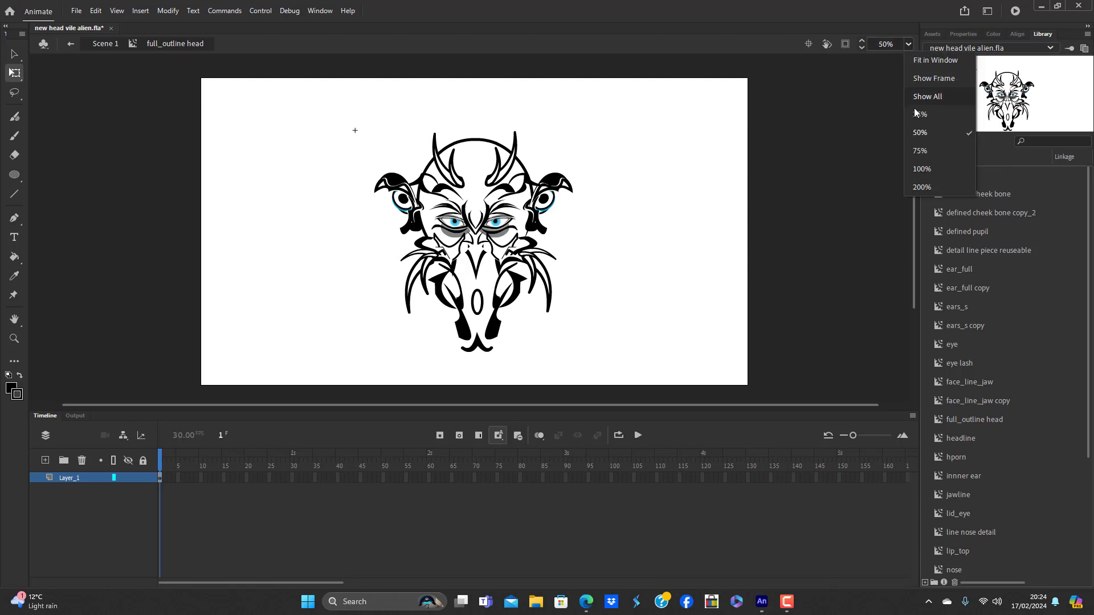
pyautogui.click(930, 170)
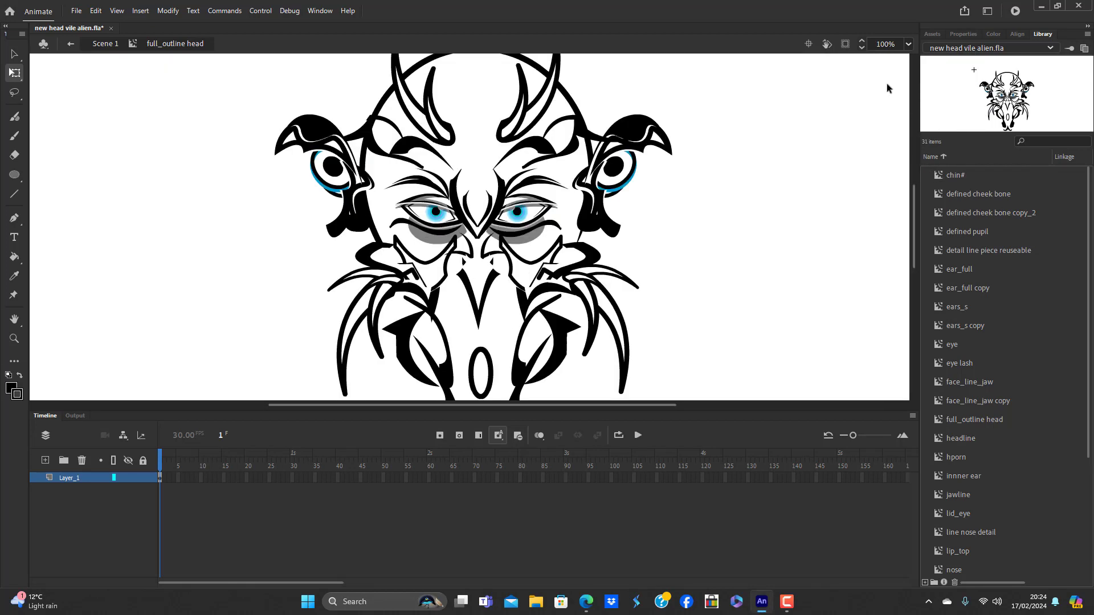
pyautogui.click(908, 44)
pyautogui.click(939, 151)
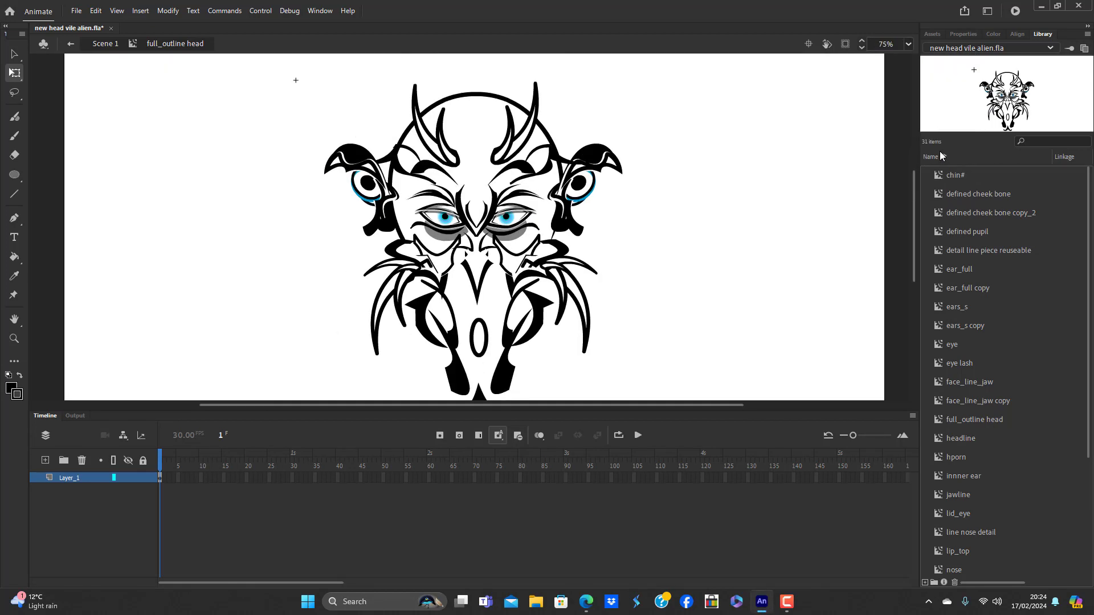
pyautogui.click(908, 44)
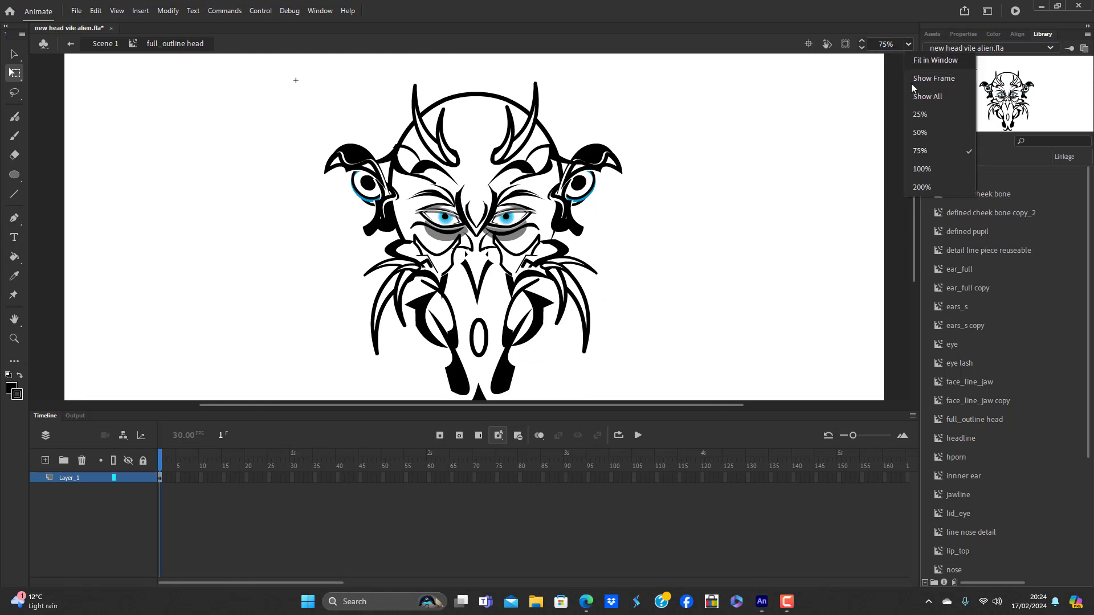
pyautogui.click(926, 133)
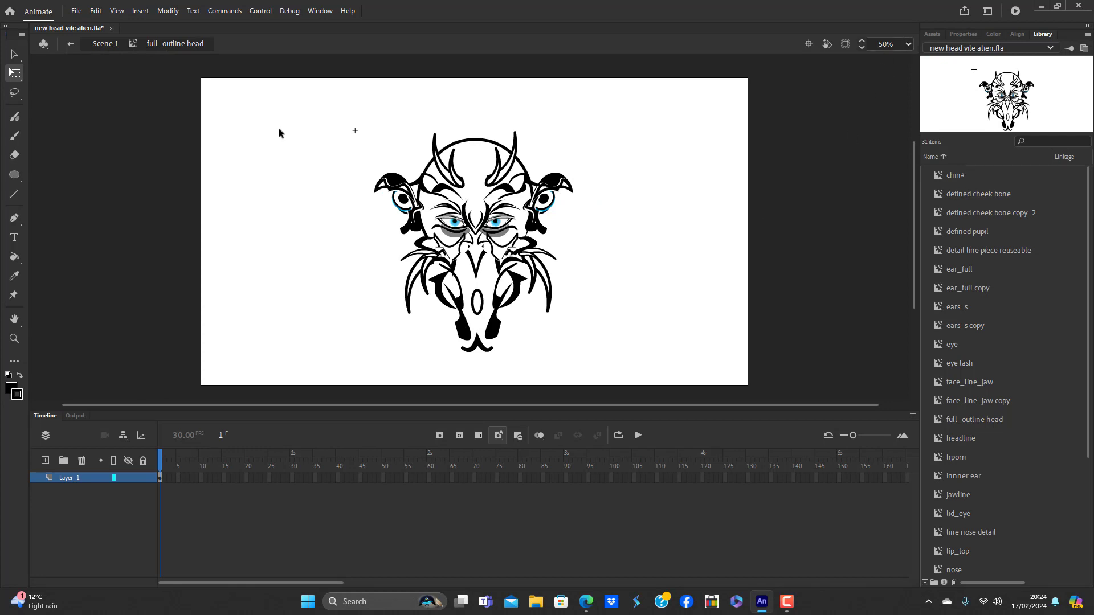
# Save the document and export the head as a PNG-24 image with transparency, proceeding to the choice of save location
pyautogui.click(76, 11)
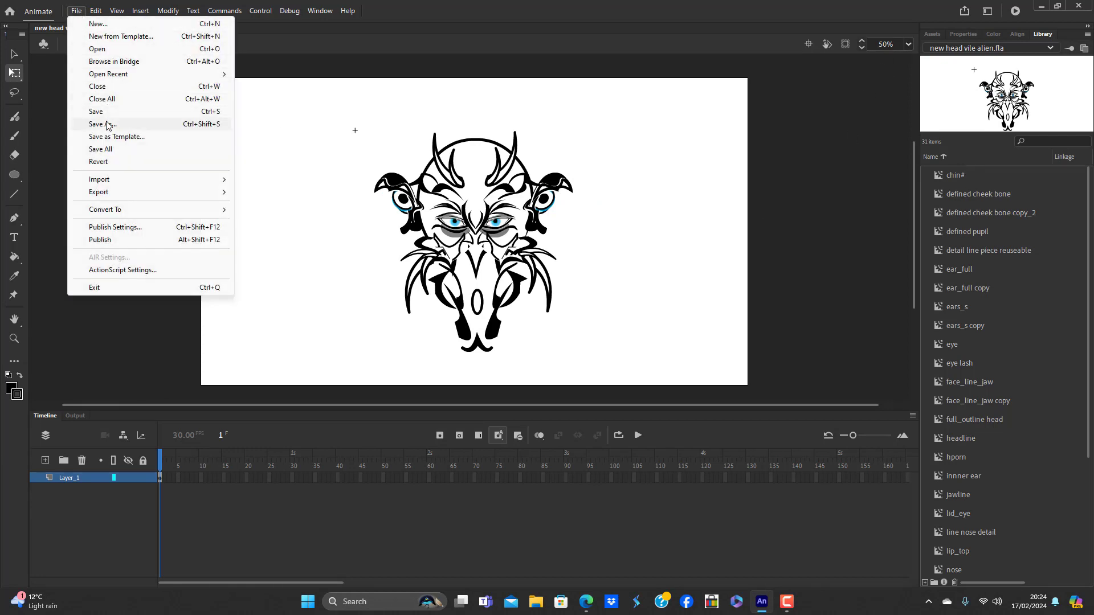
pyautogui.click(107, 111)
pyautogui.click(73, 10)
pyautogui.moveTo(130, 195)
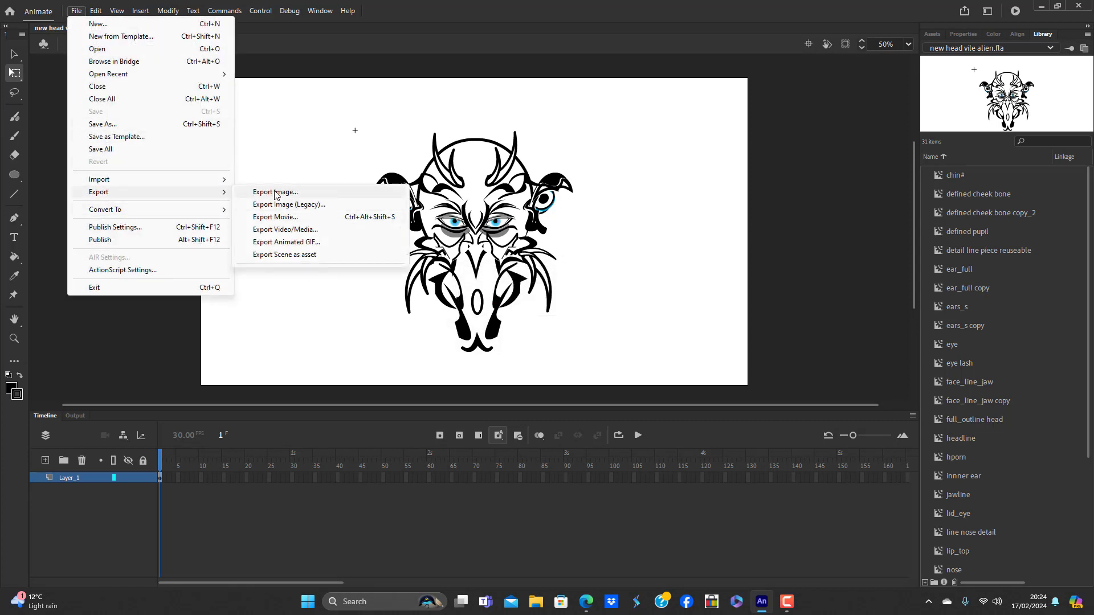
pyautogui.click(276, 195)
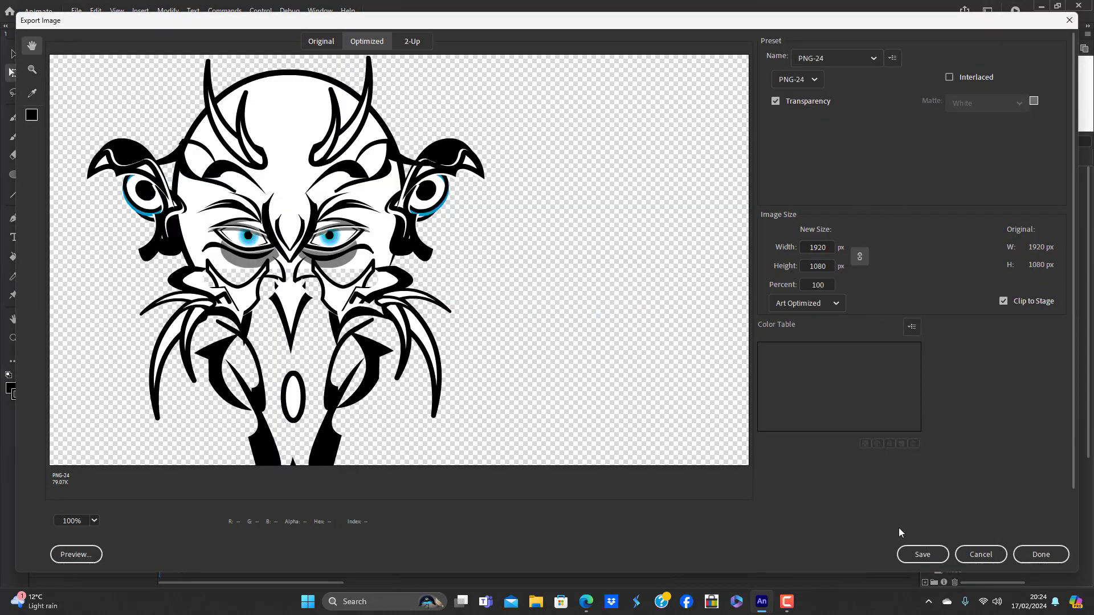
pyautogui.click(921, 556)
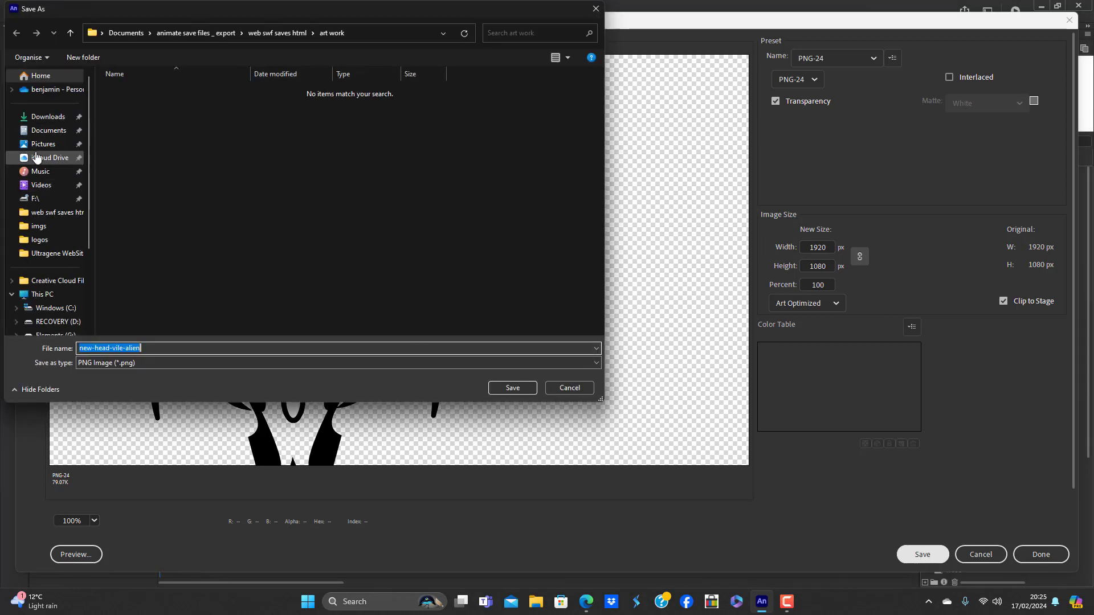
# Save the exported PNG as new-head-vile-alien in the imgs characters cartoon folder inside Pictures > cartoons
pyautogui.click(40, 145)
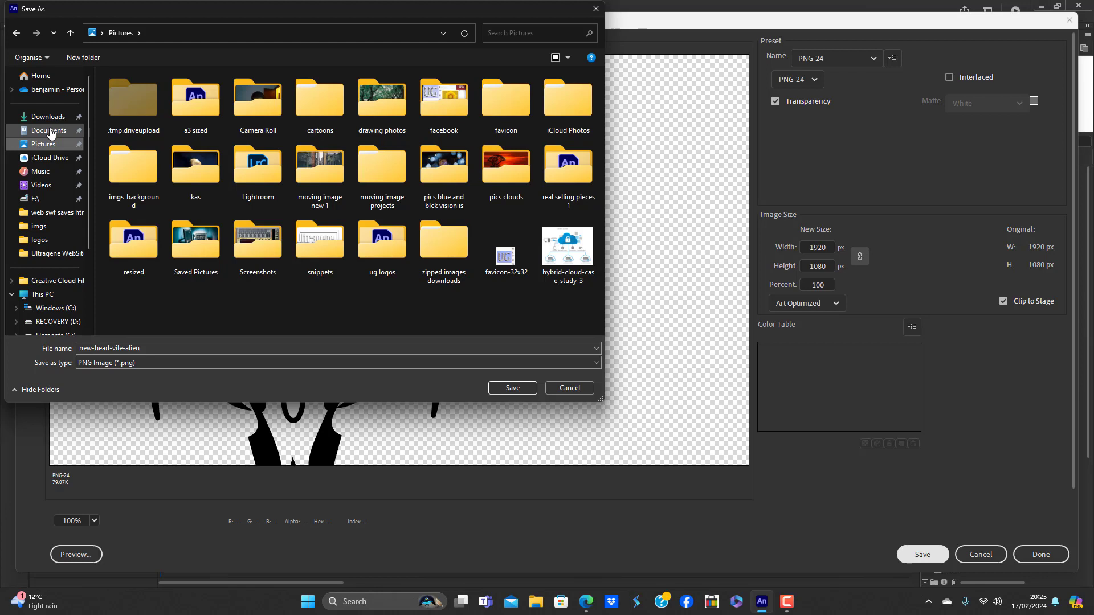
pyautogui.click(50, 133)
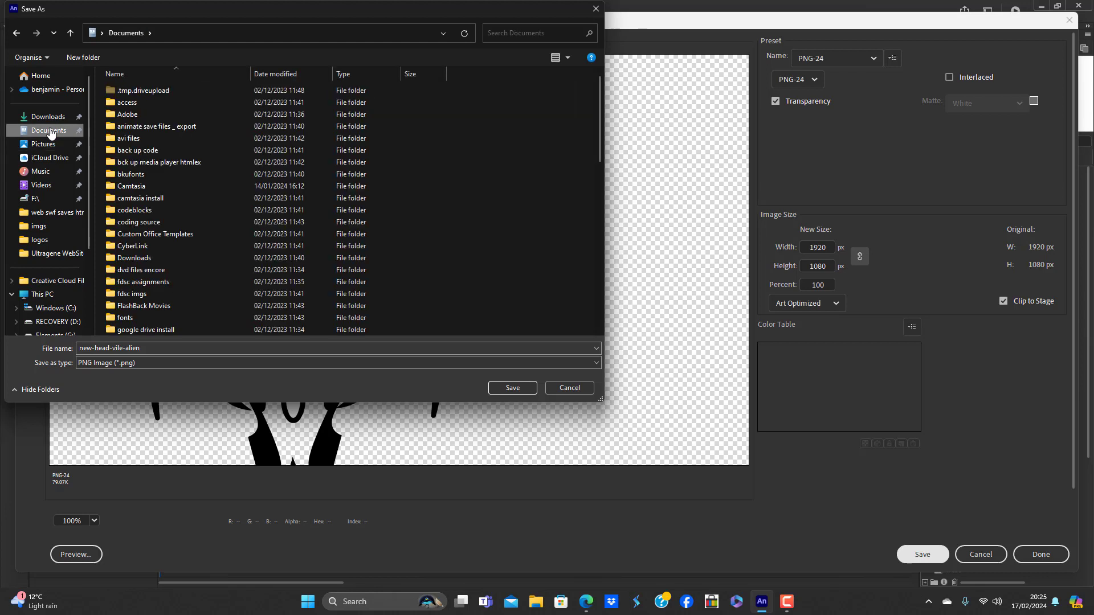
pyautogui.click(49, 146)
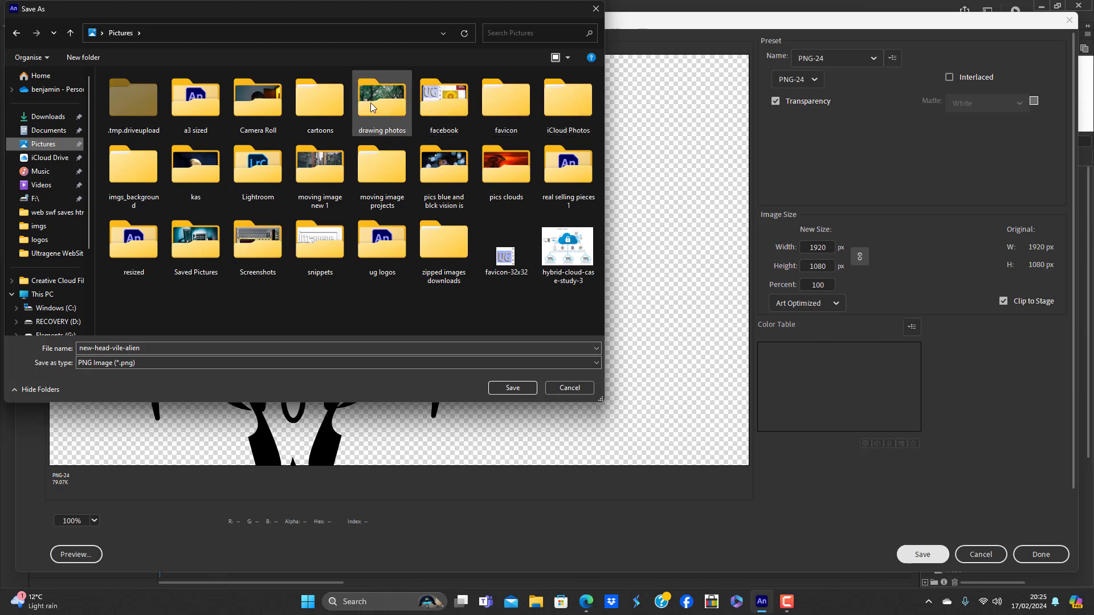
pyautogui.doubleClick(330, 100)
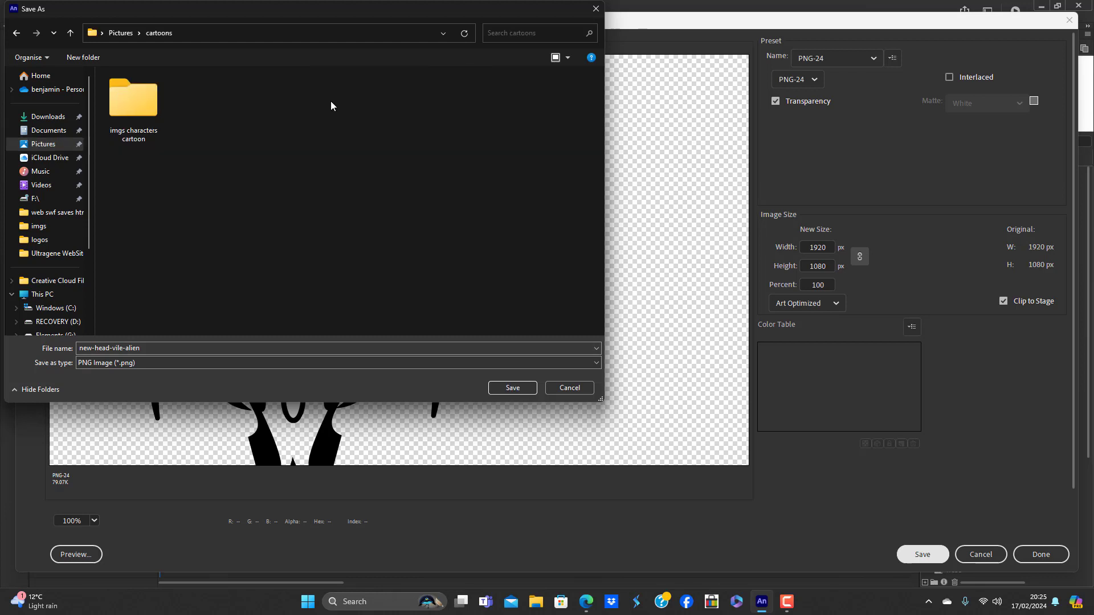
pyautogui.doubleClick(145, 96)
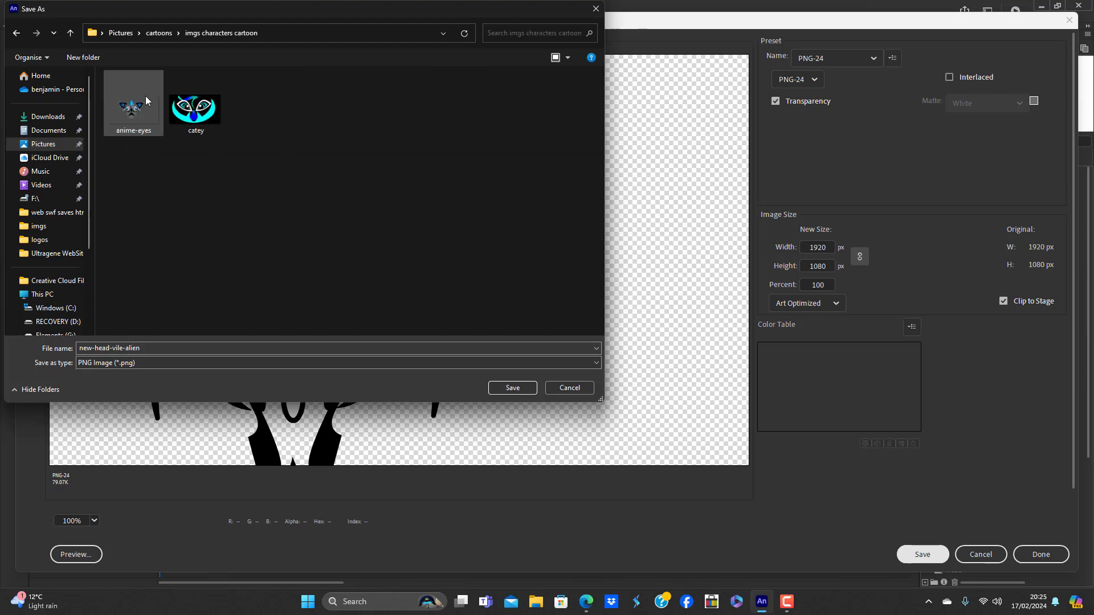
pyautogui.doubleClick(151, 349)
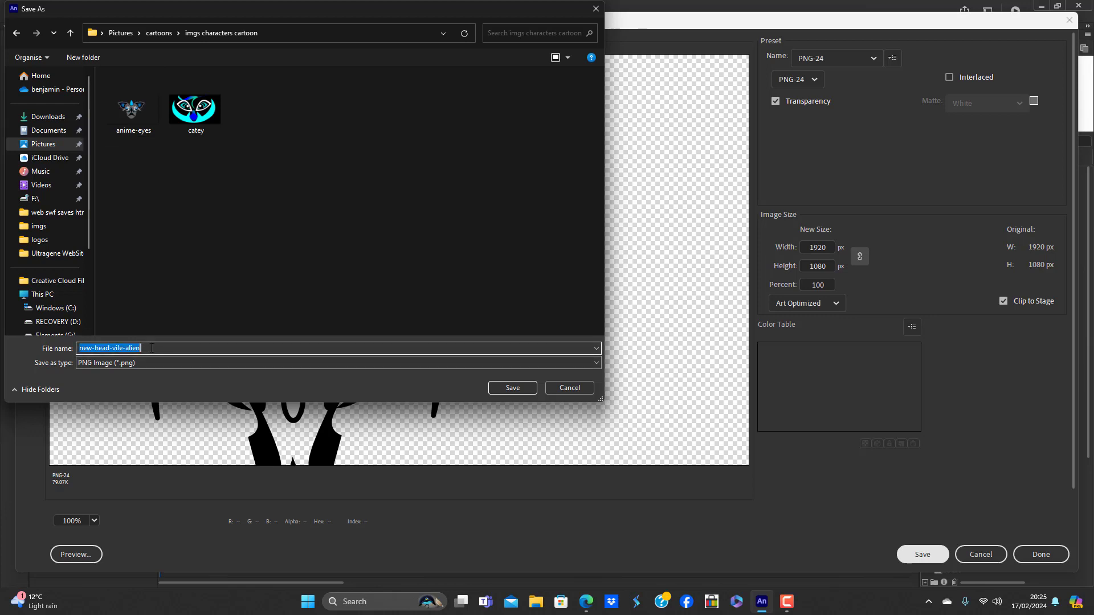
pyautogui.click(514, 388)
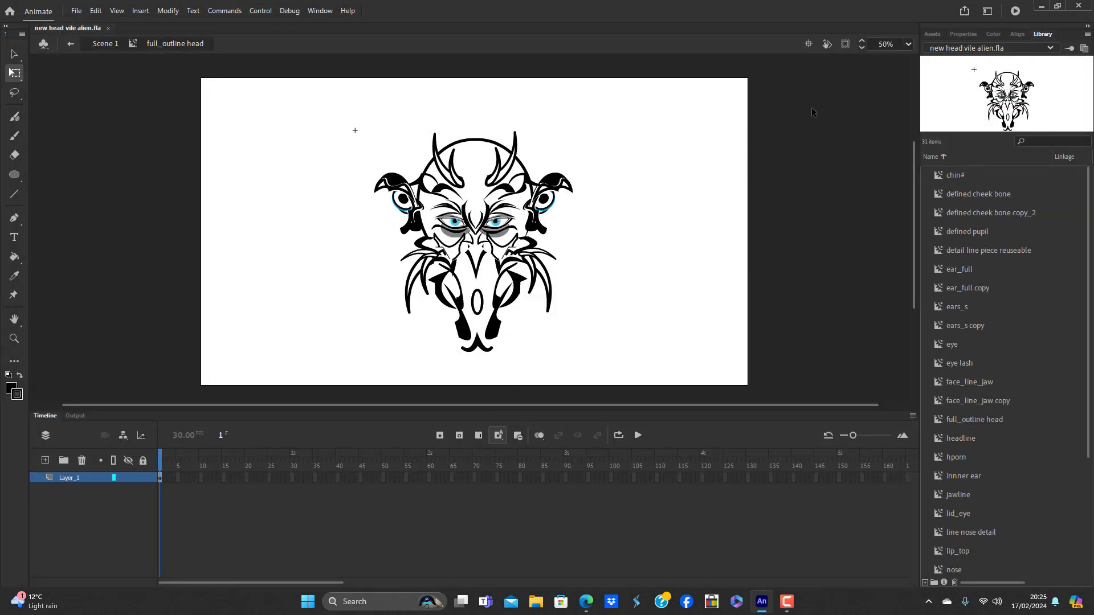
# Inspect the eyes and central face details of the head at 200% zoom
pyautogui.click(908, 45)
pyautogui.click(932, 190)
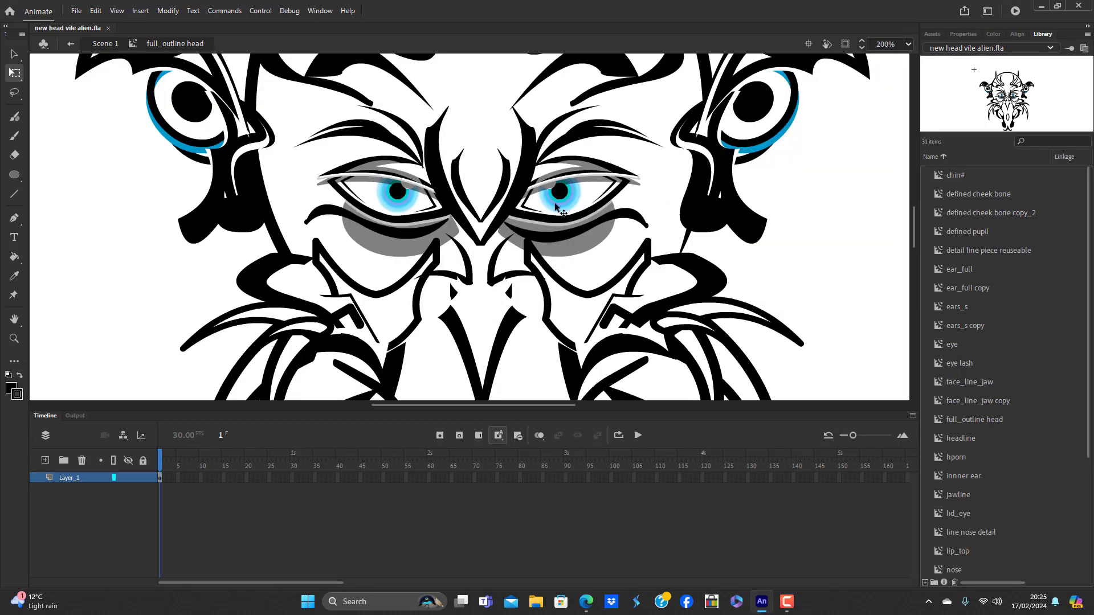
pyautogui.click(909, 45)
pyautogui.click(921, 133)
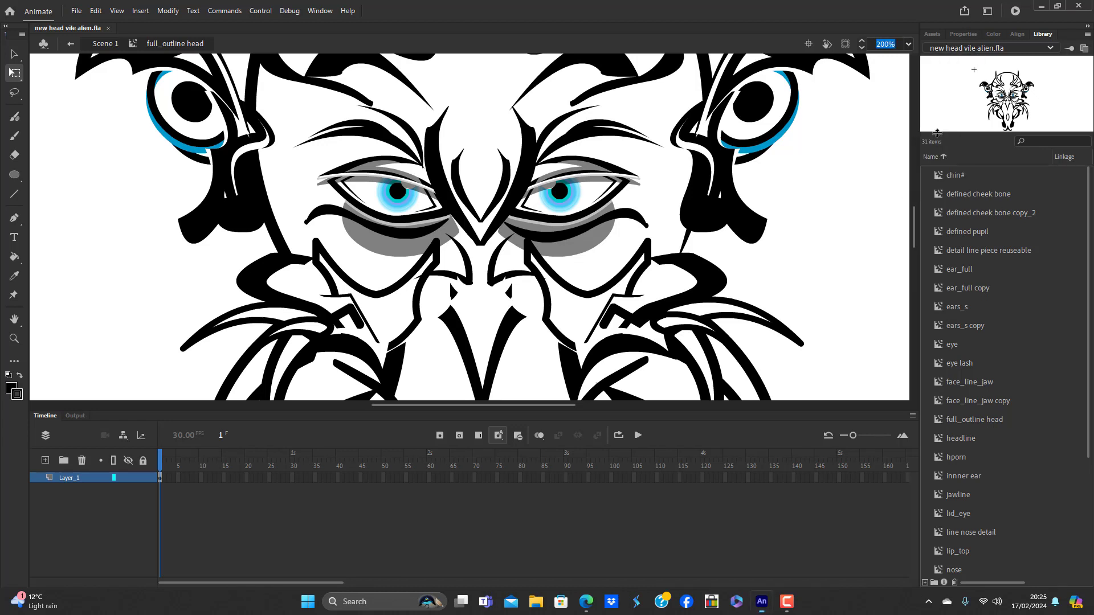